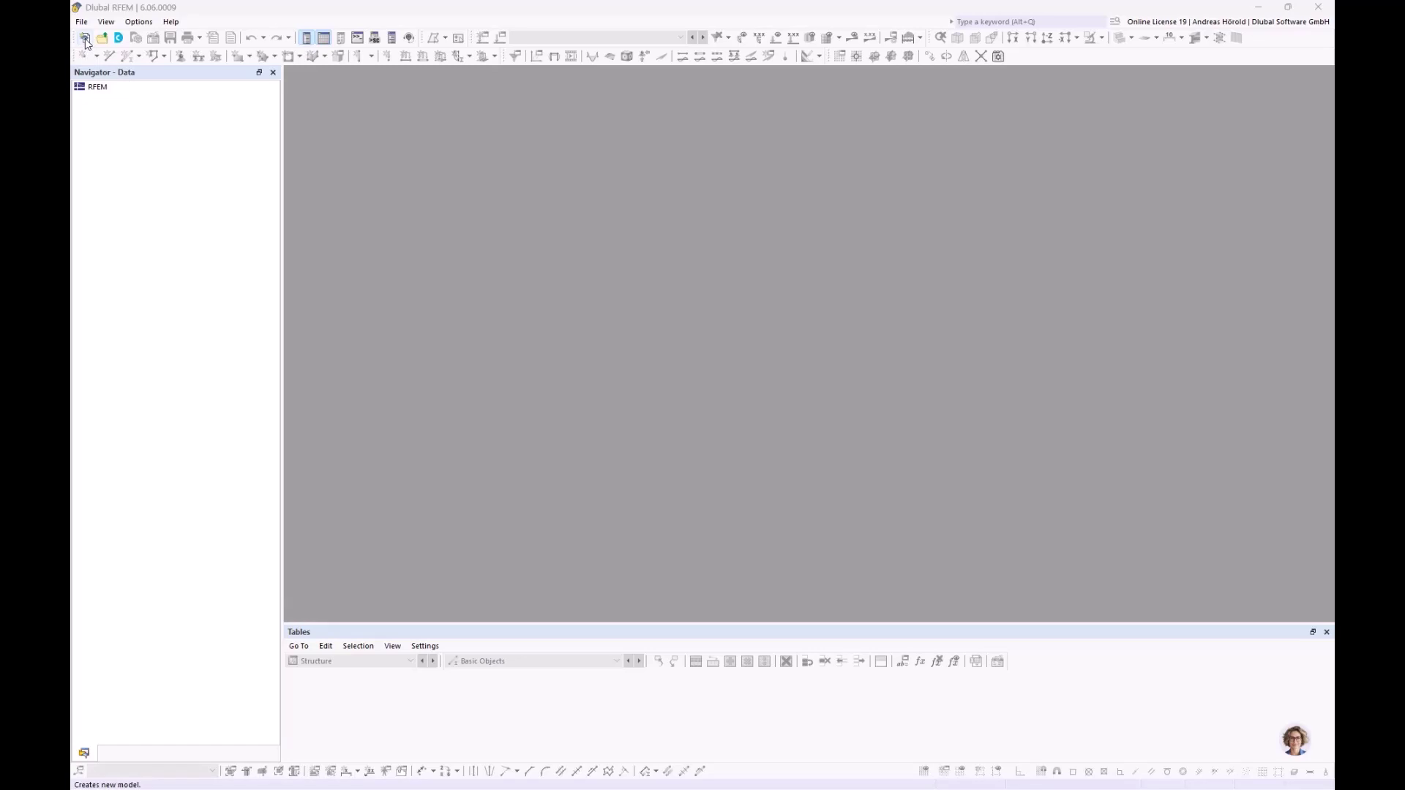
- Create a new 3D model named 1_Steel frame in the Webinar project with the Steel Design add-on active
left_click(81, 21)
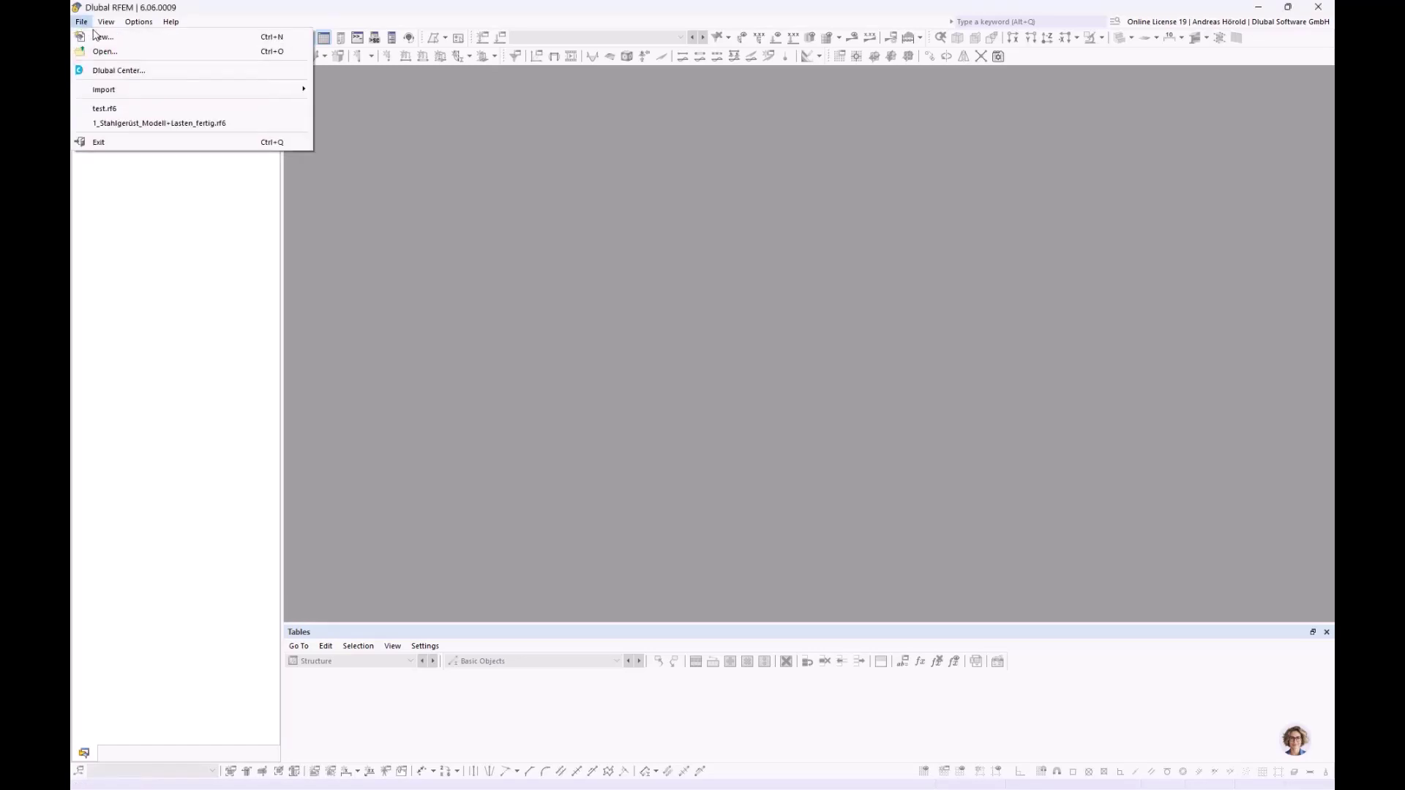
left_click(103, 36)
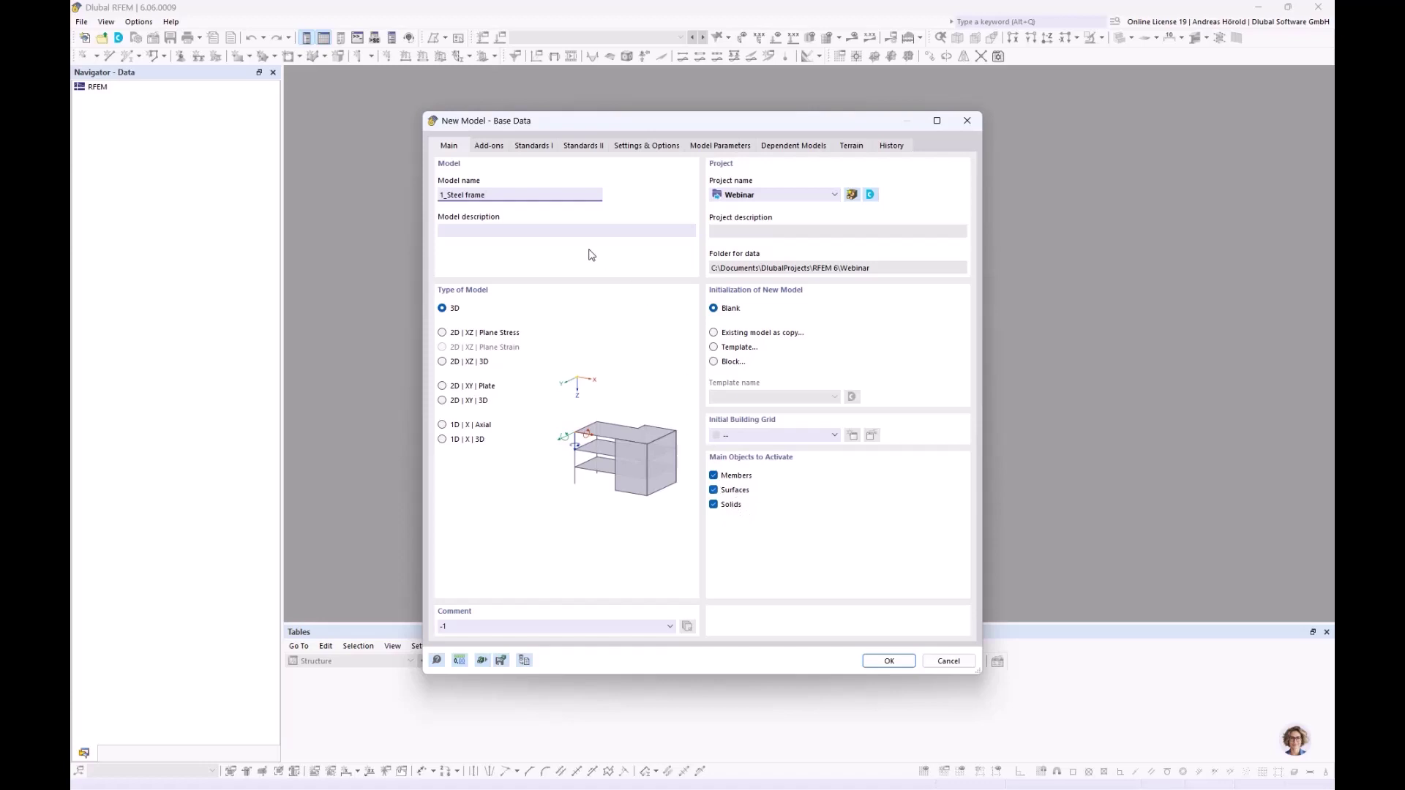
left_click(489, 147)
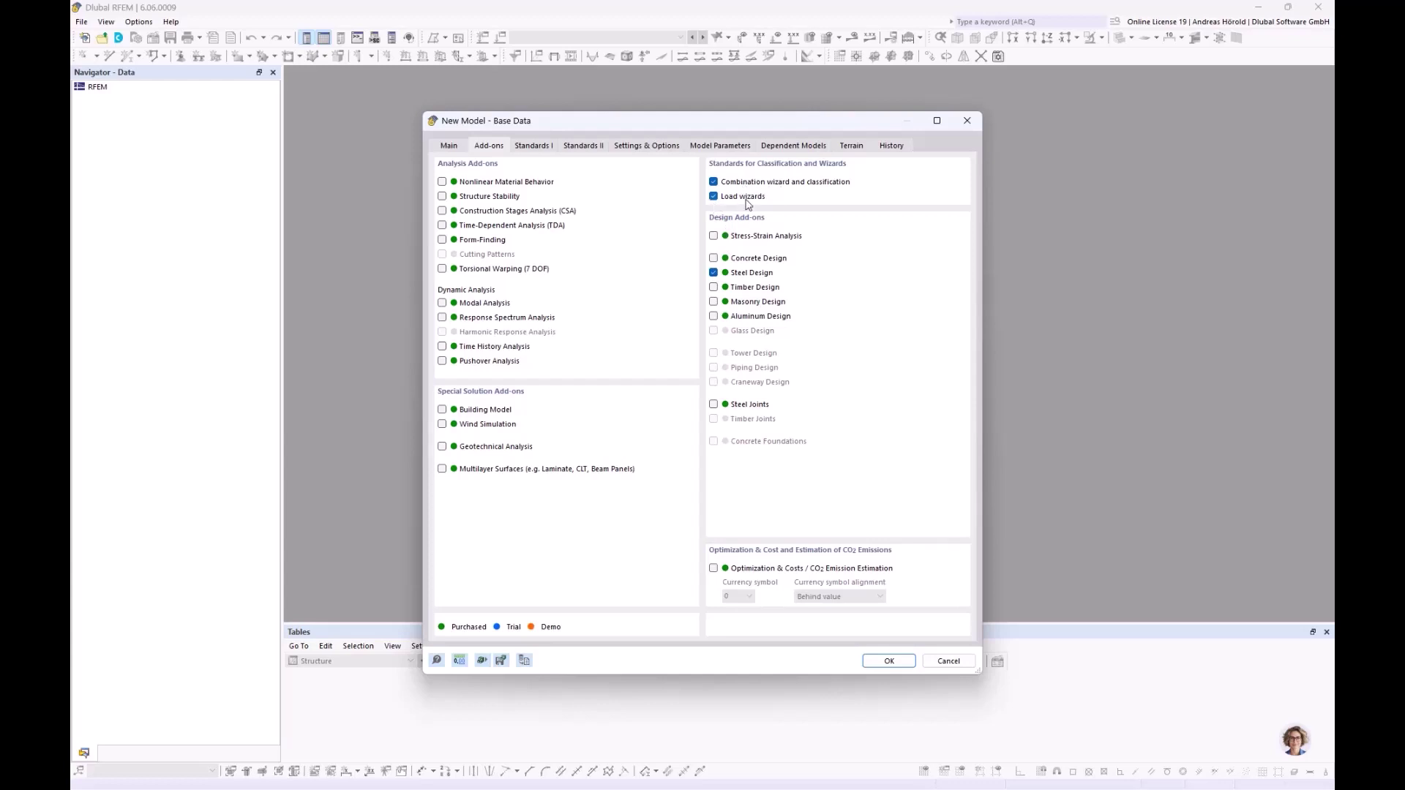
- Set the load case classification and combination standard to EN 1990 with the German annex DIN | 2012-08
left_click(534, 146)
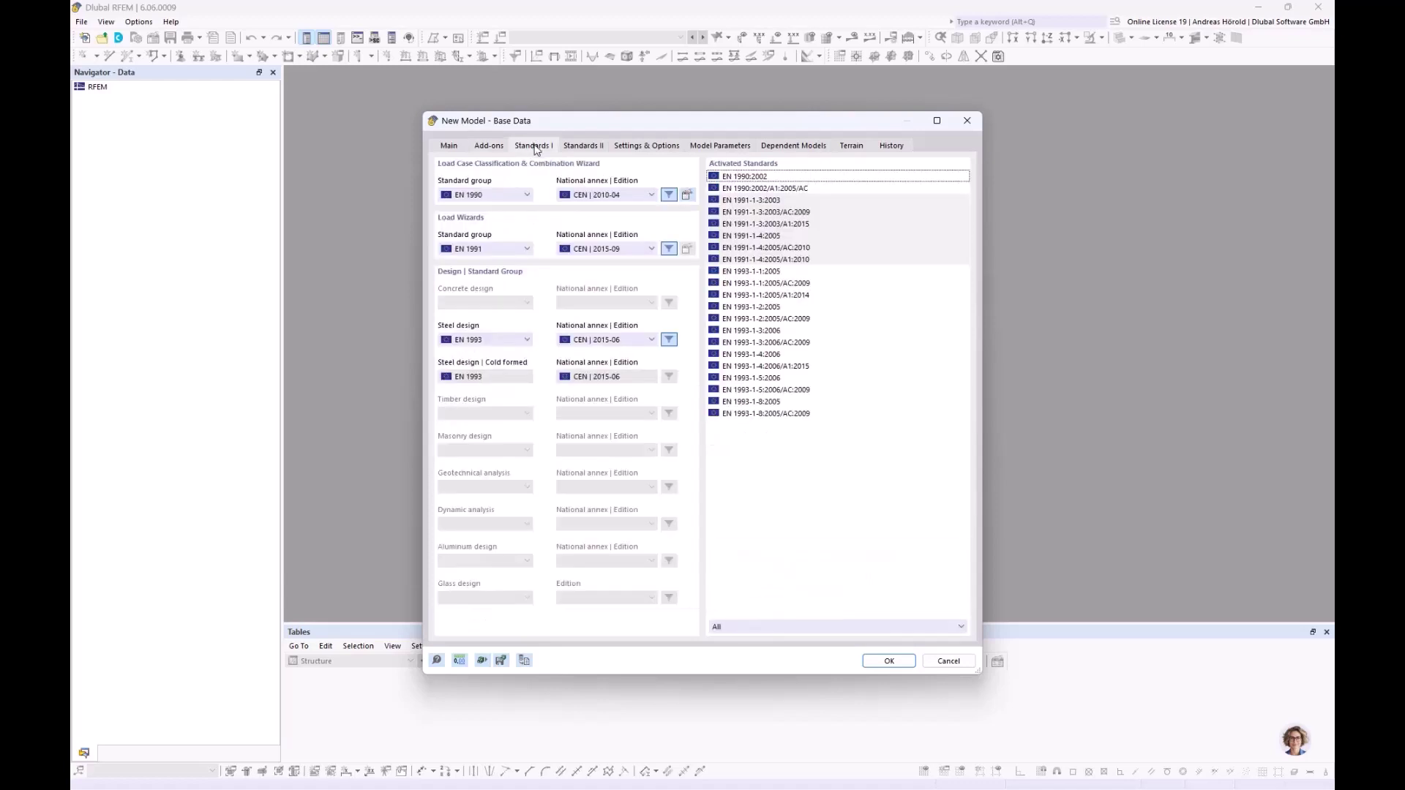
left_click(497, 195)
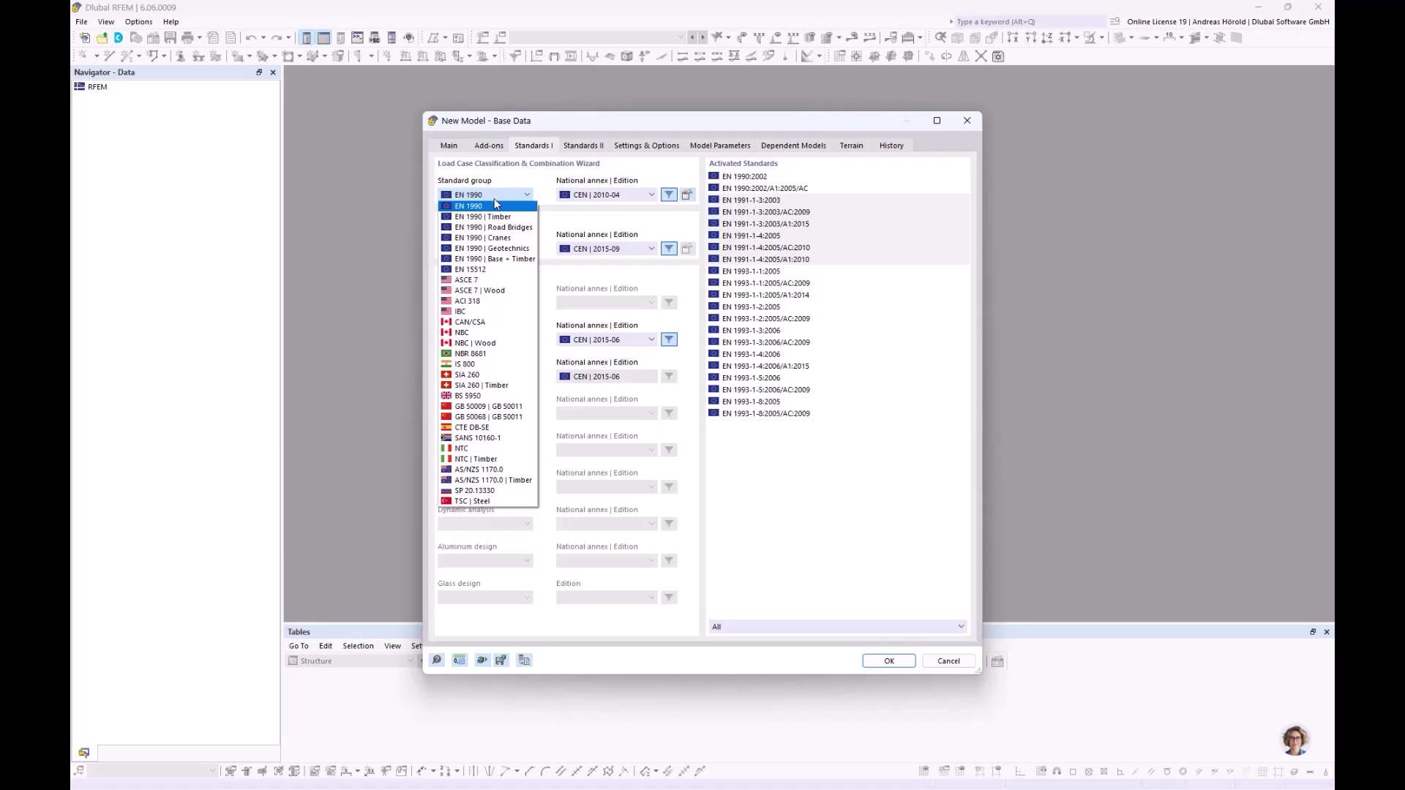
left_click(494, 208)
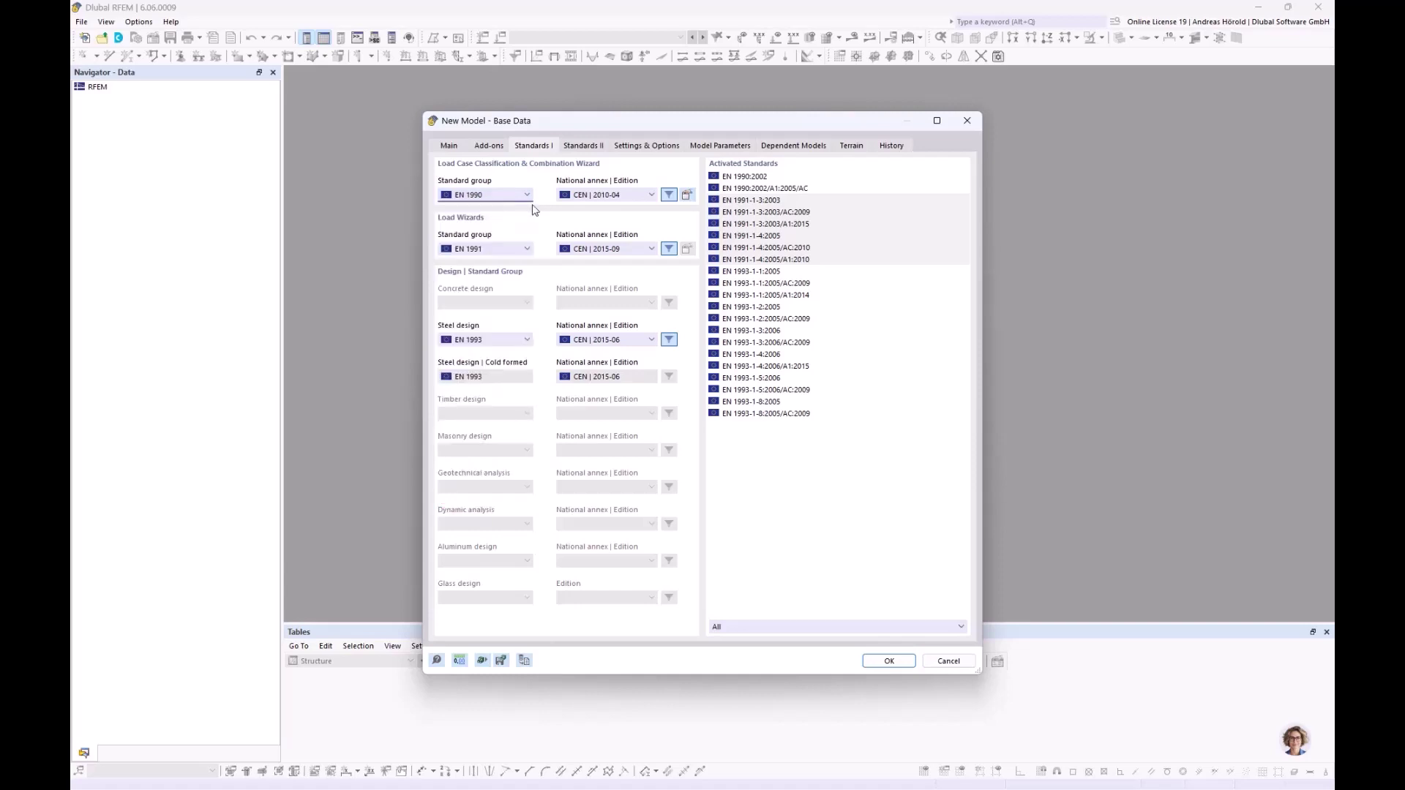
left_click(610, 194)
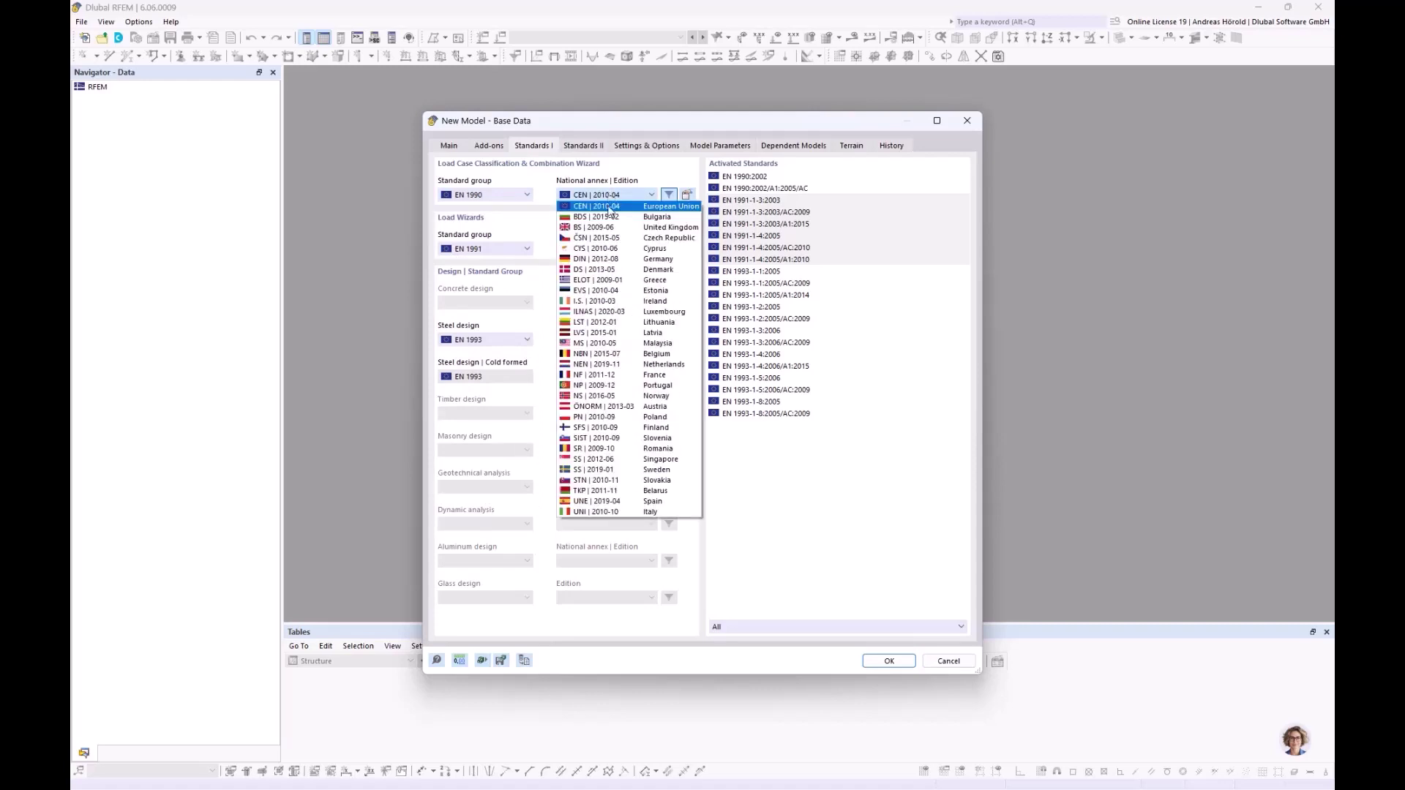
left_click(619, 260)
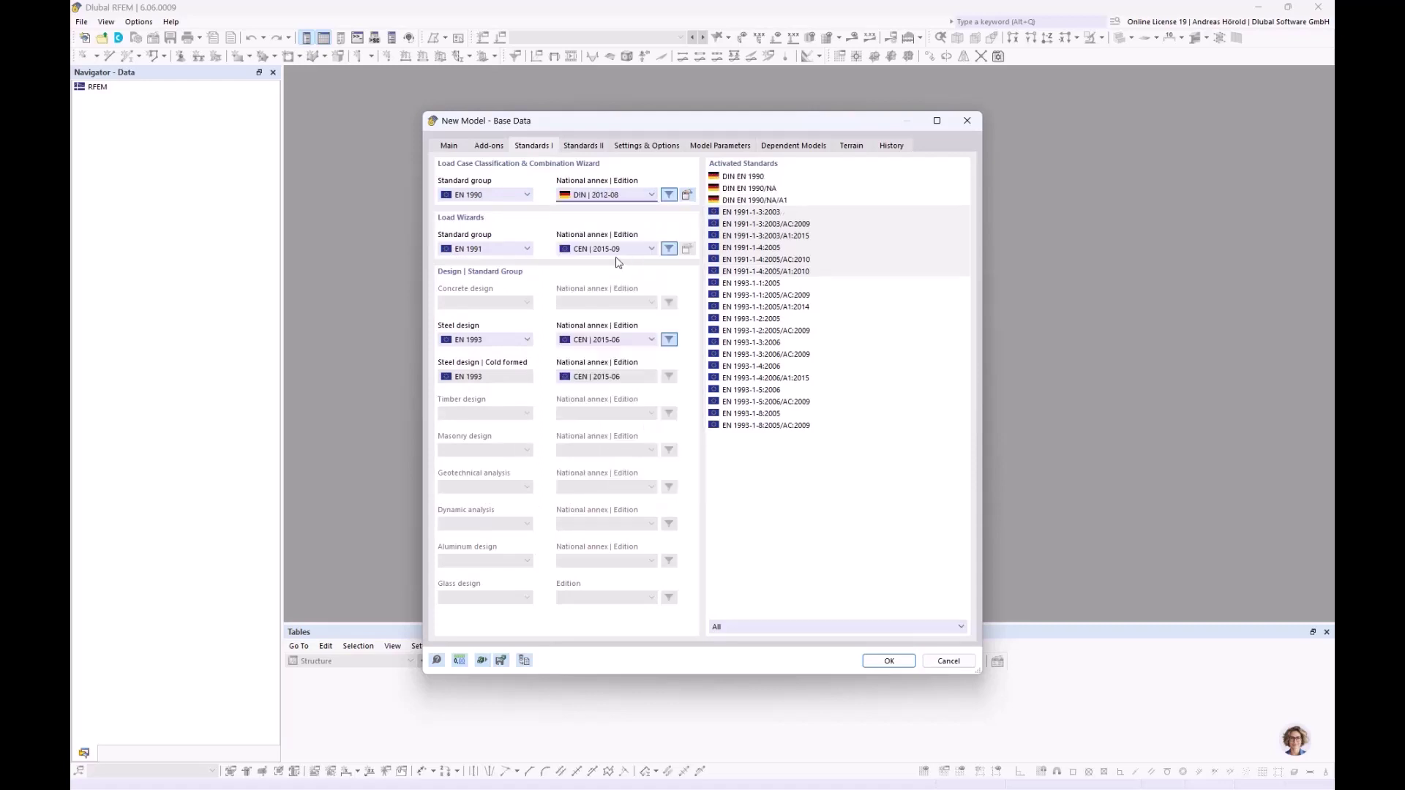
- Set the load wizard standard to EN 1991 with the German annex DIN | 2019-04
left_click(483, 250)
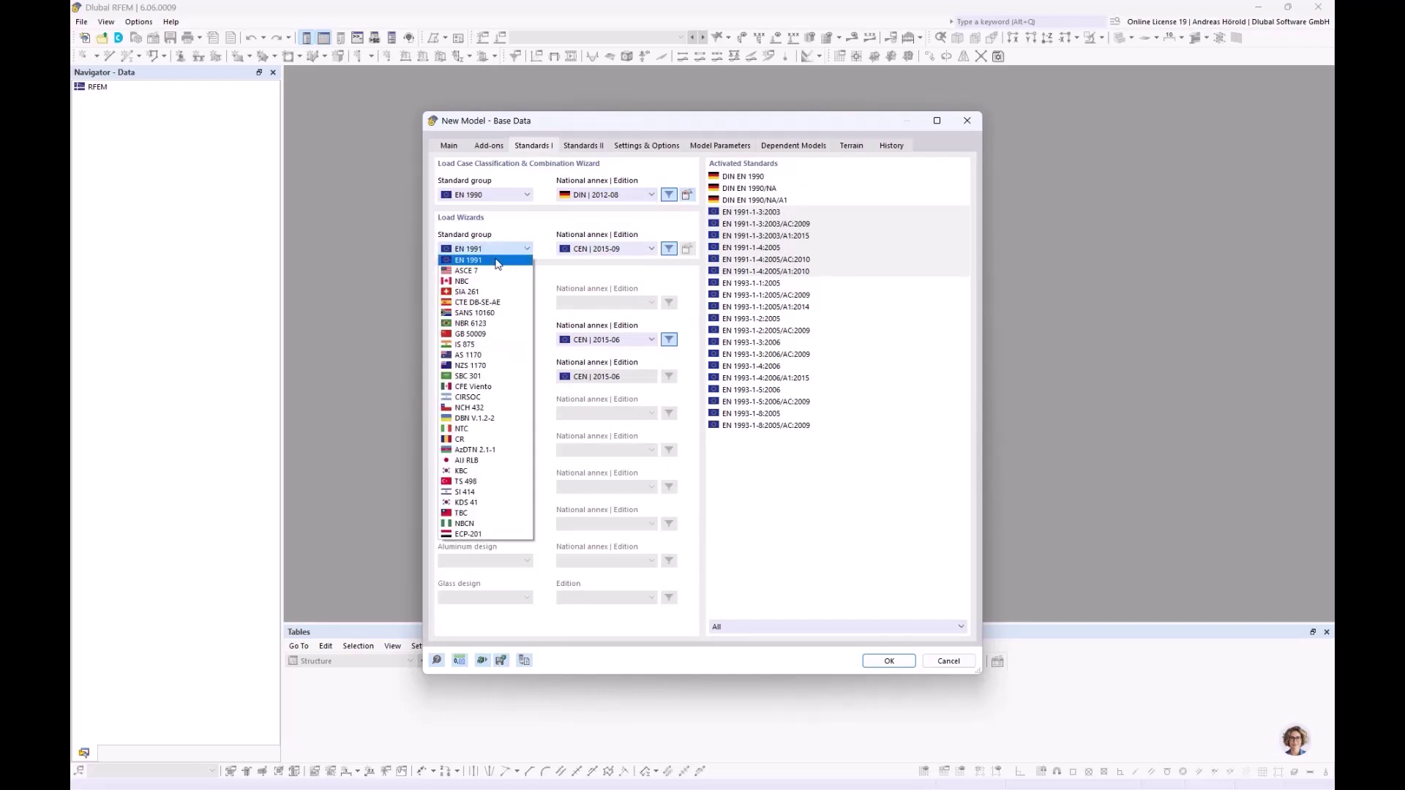
left_click(496, 262)
left_click(607, 250)
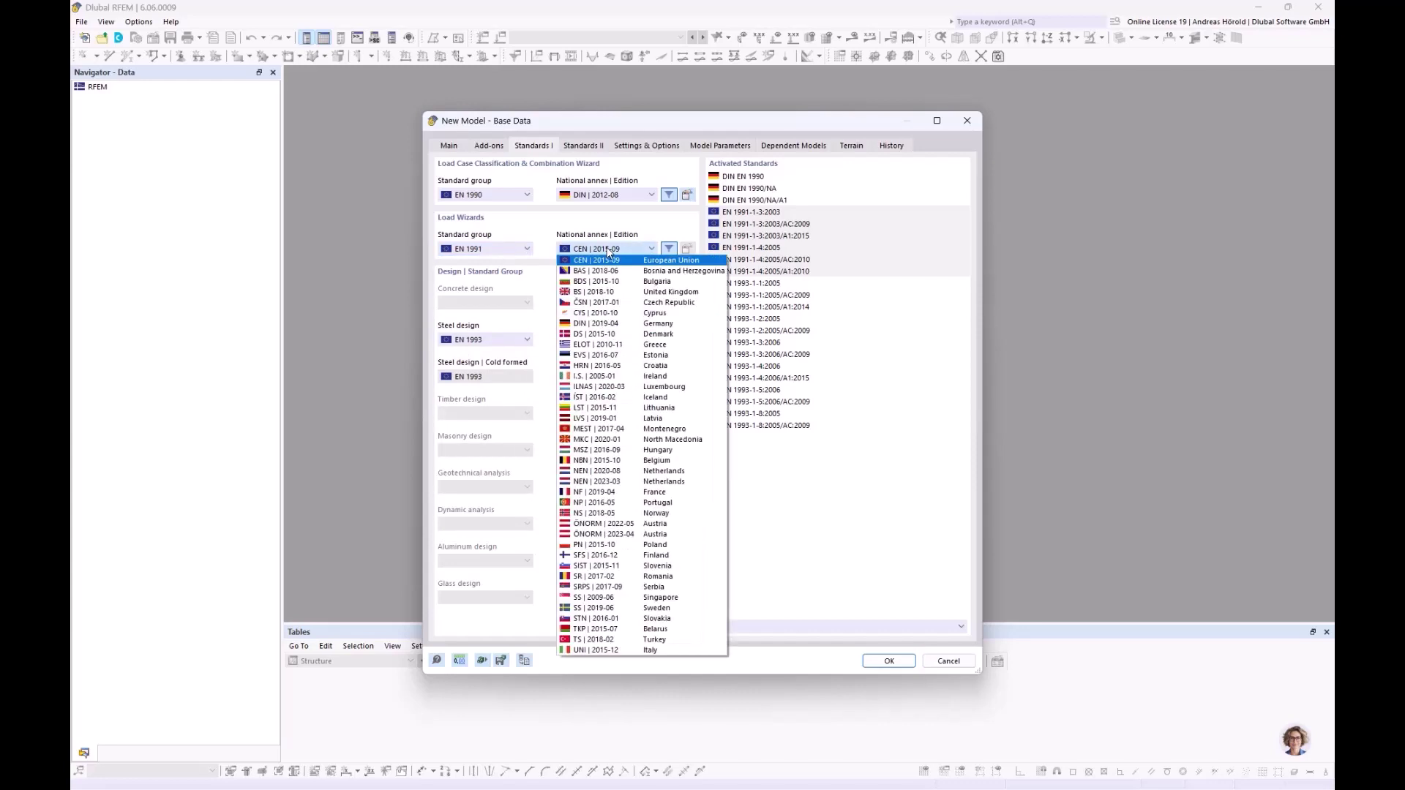
left_click(611, 324)
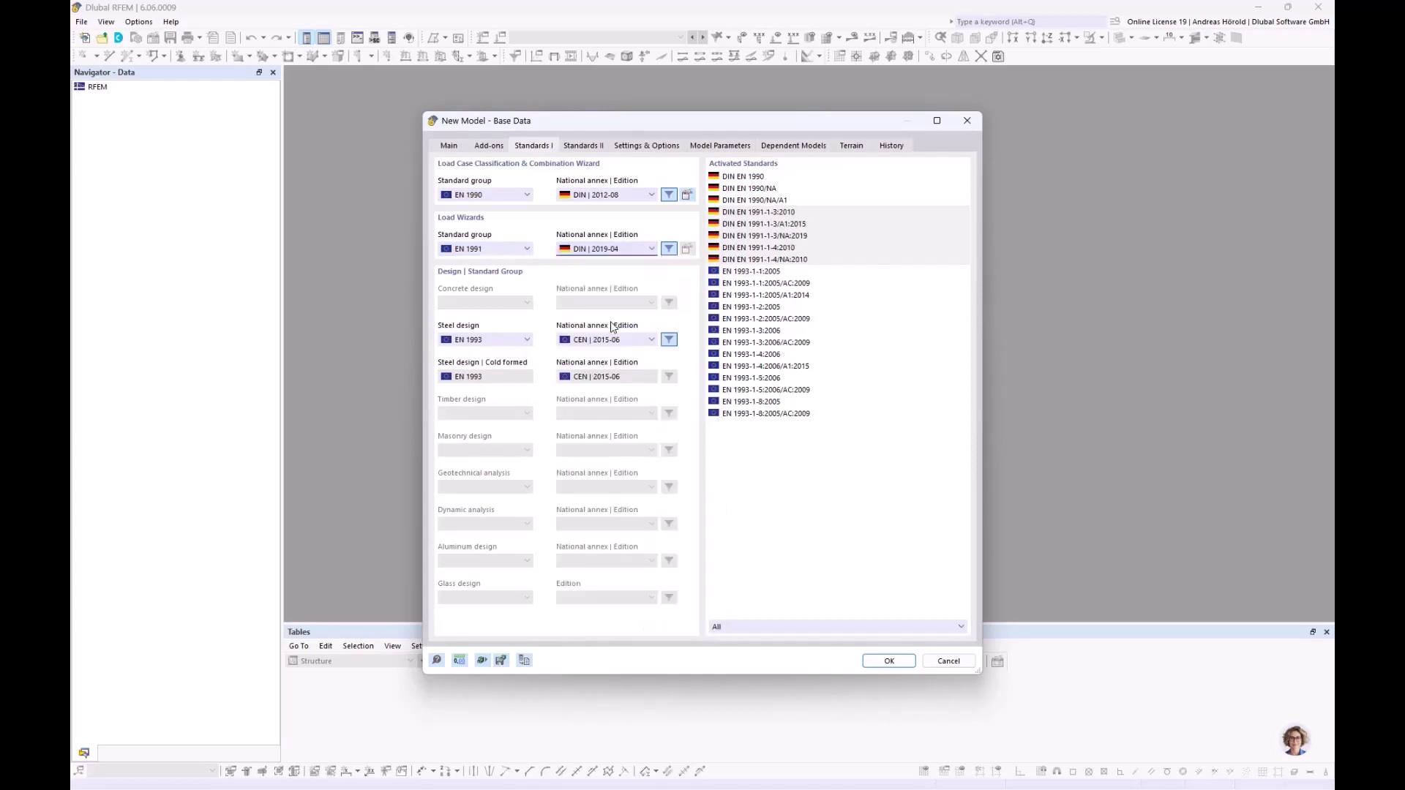
- Set the steel design standard to EN 1993 with the German annex DIN | 2020-11
left_click(504, 337)
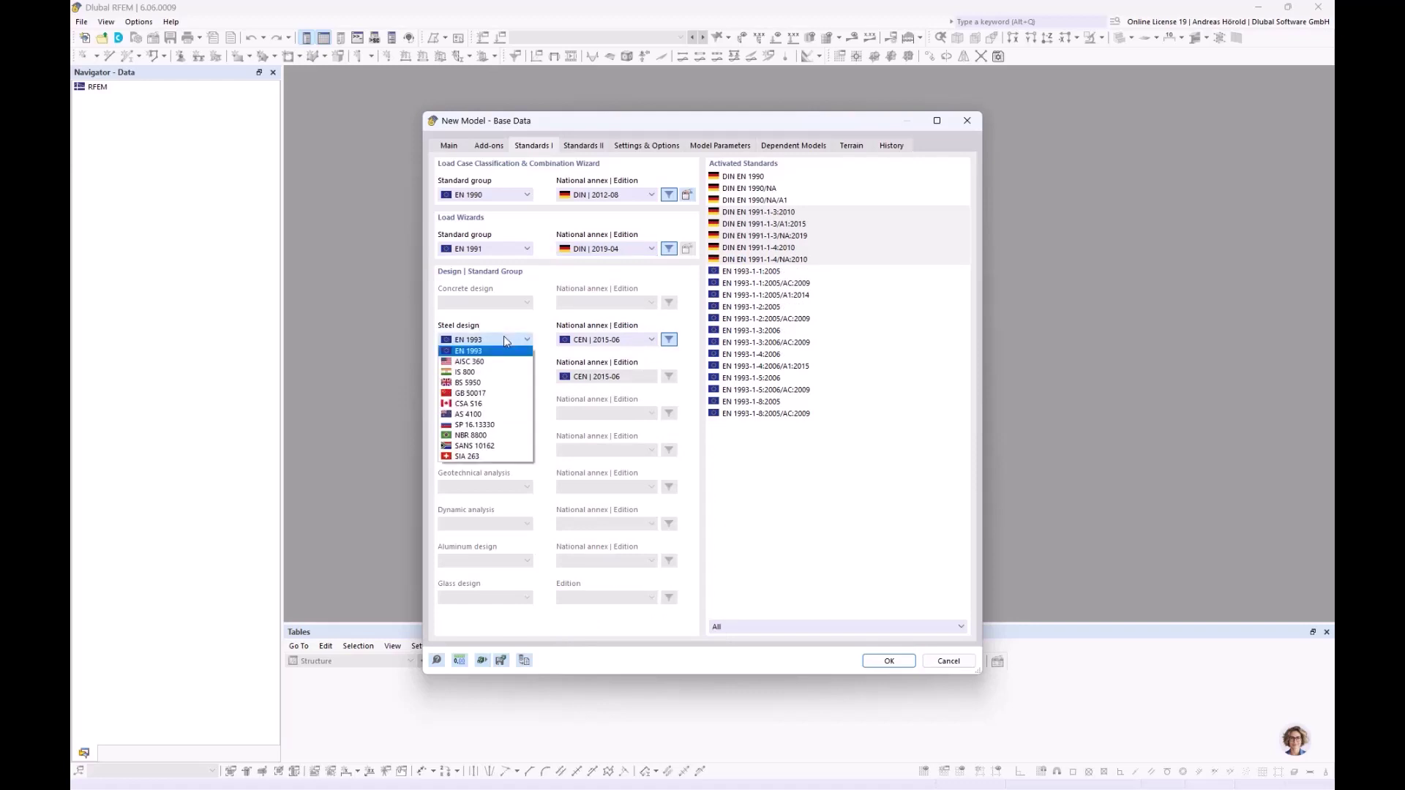
left_click(504, 353)
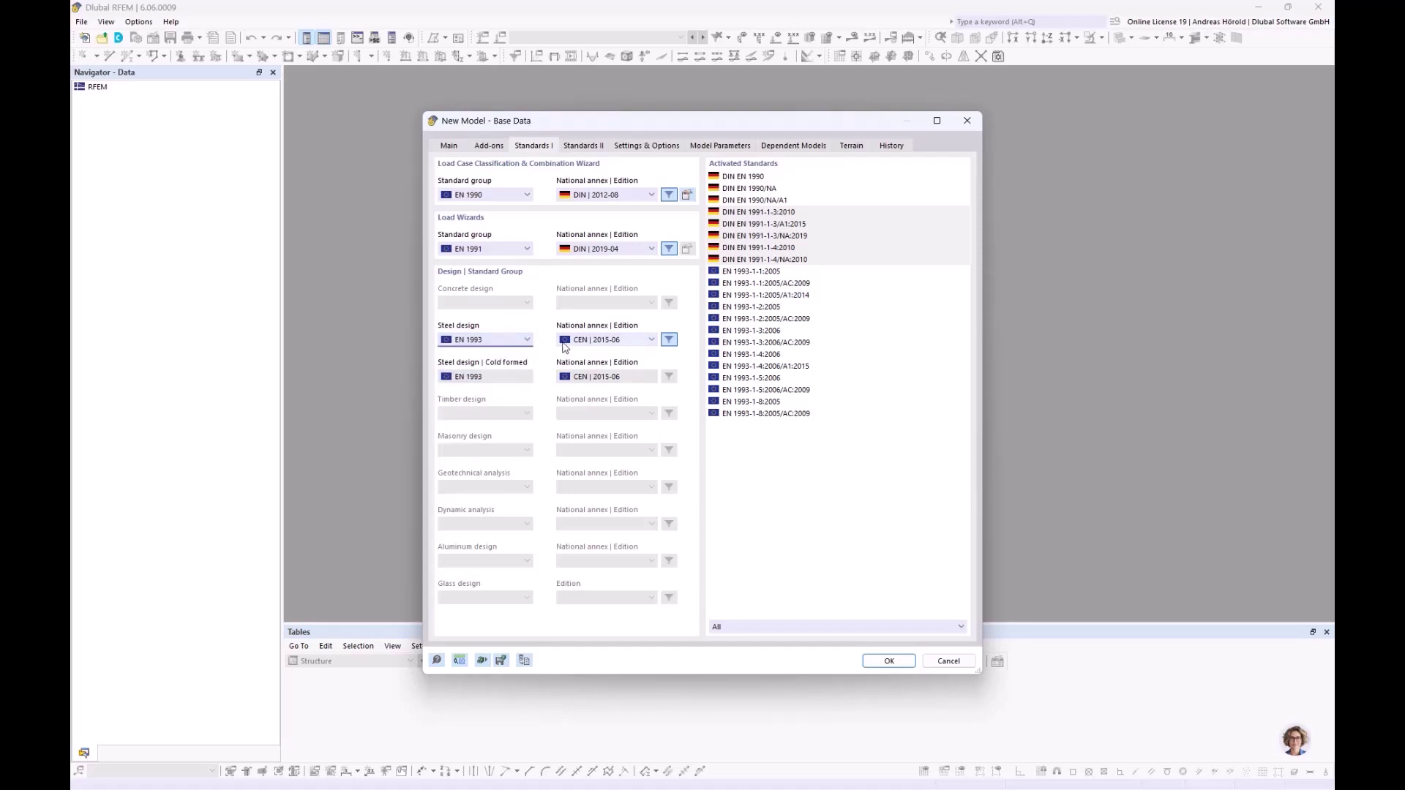
left_click(594, 341)
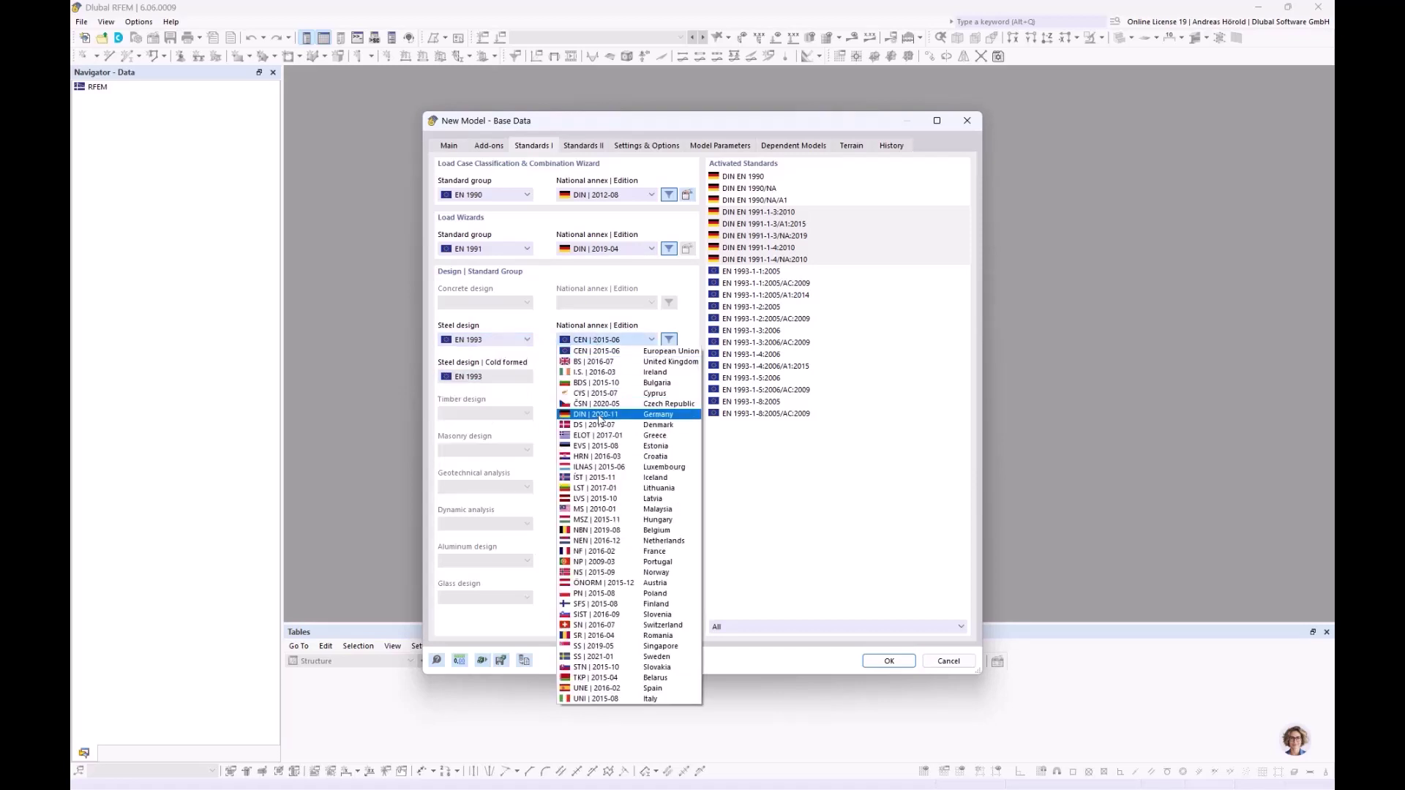
left_click(599, 416)
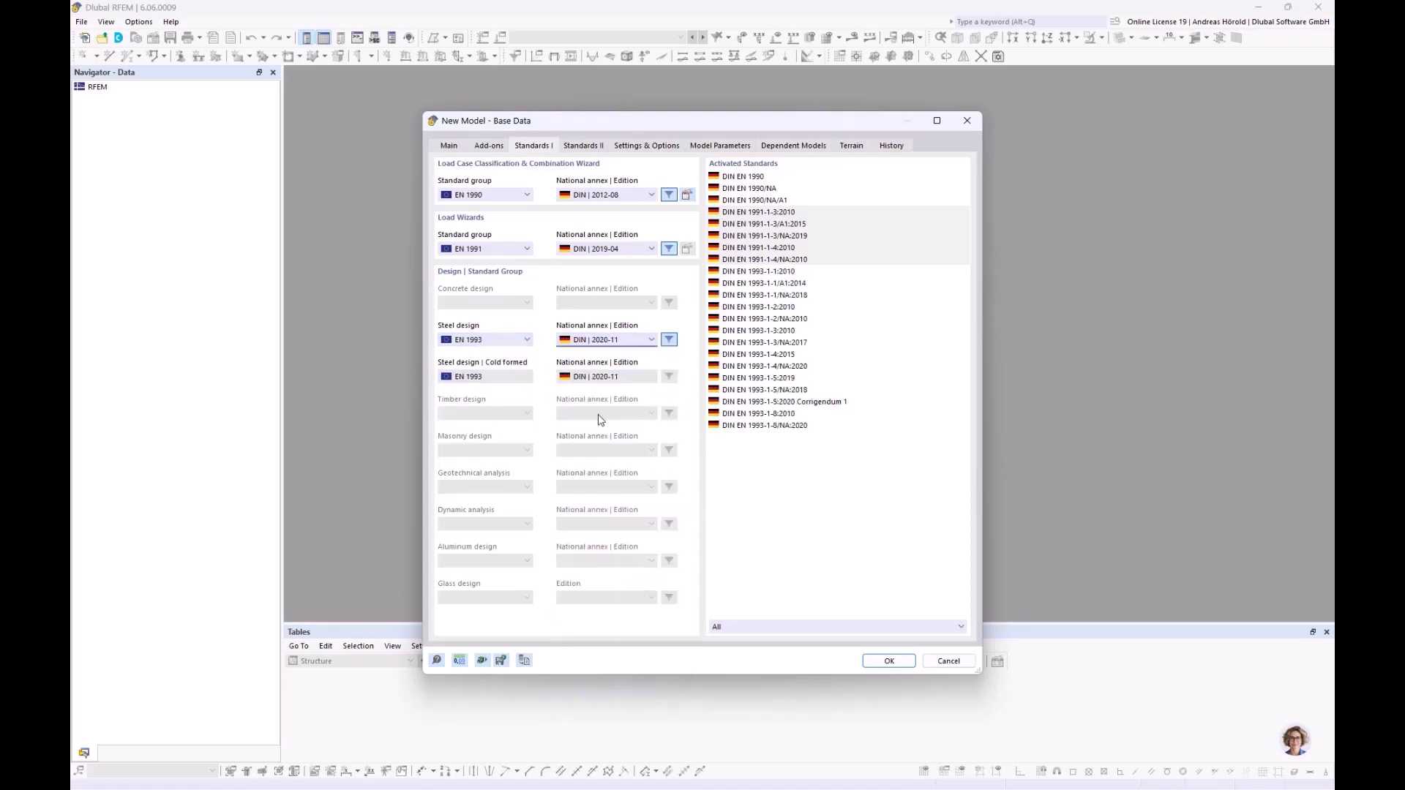
- Open the location map for the model's country parameter and choose Munich, Bavaria, Germany as the site
left_click(588, 148)
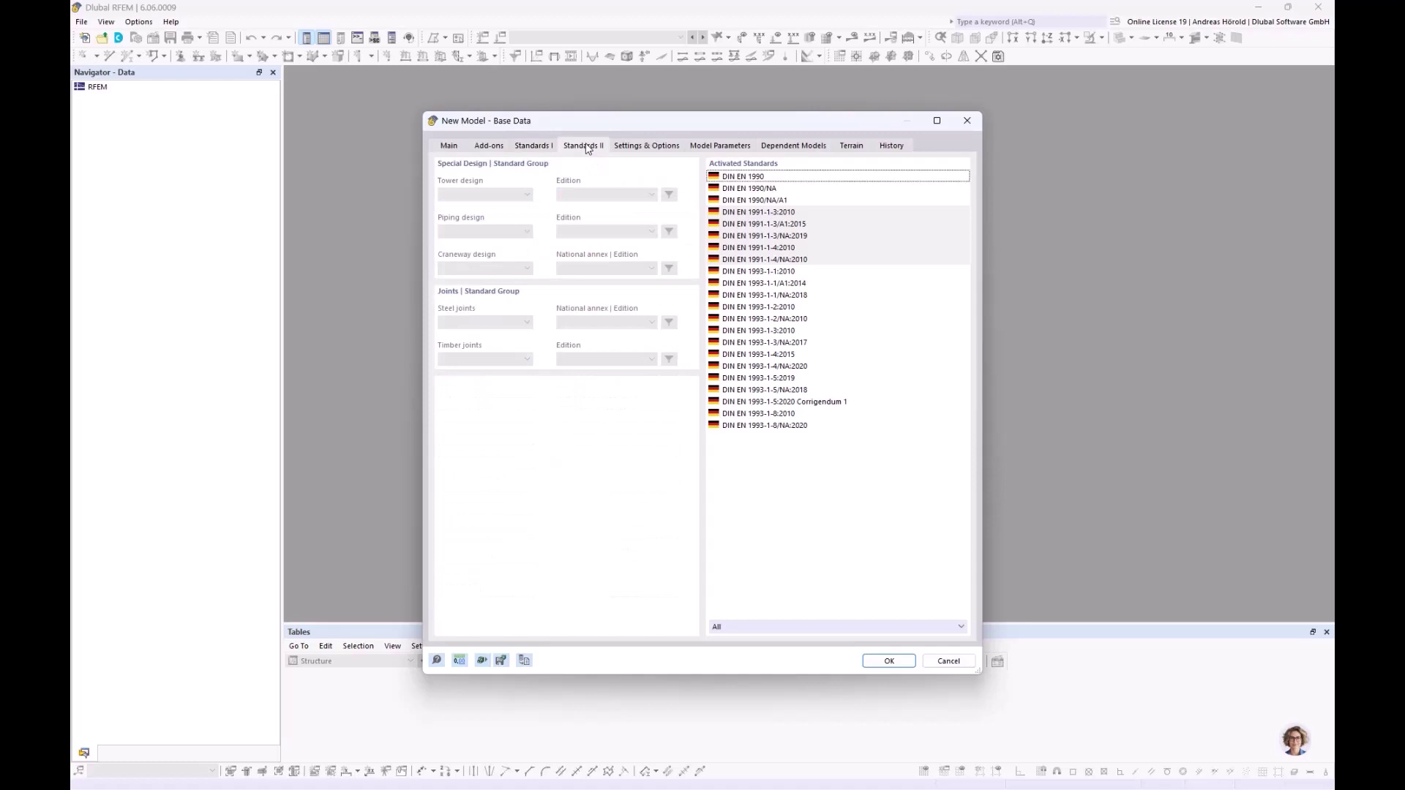
left_click(650, 146)
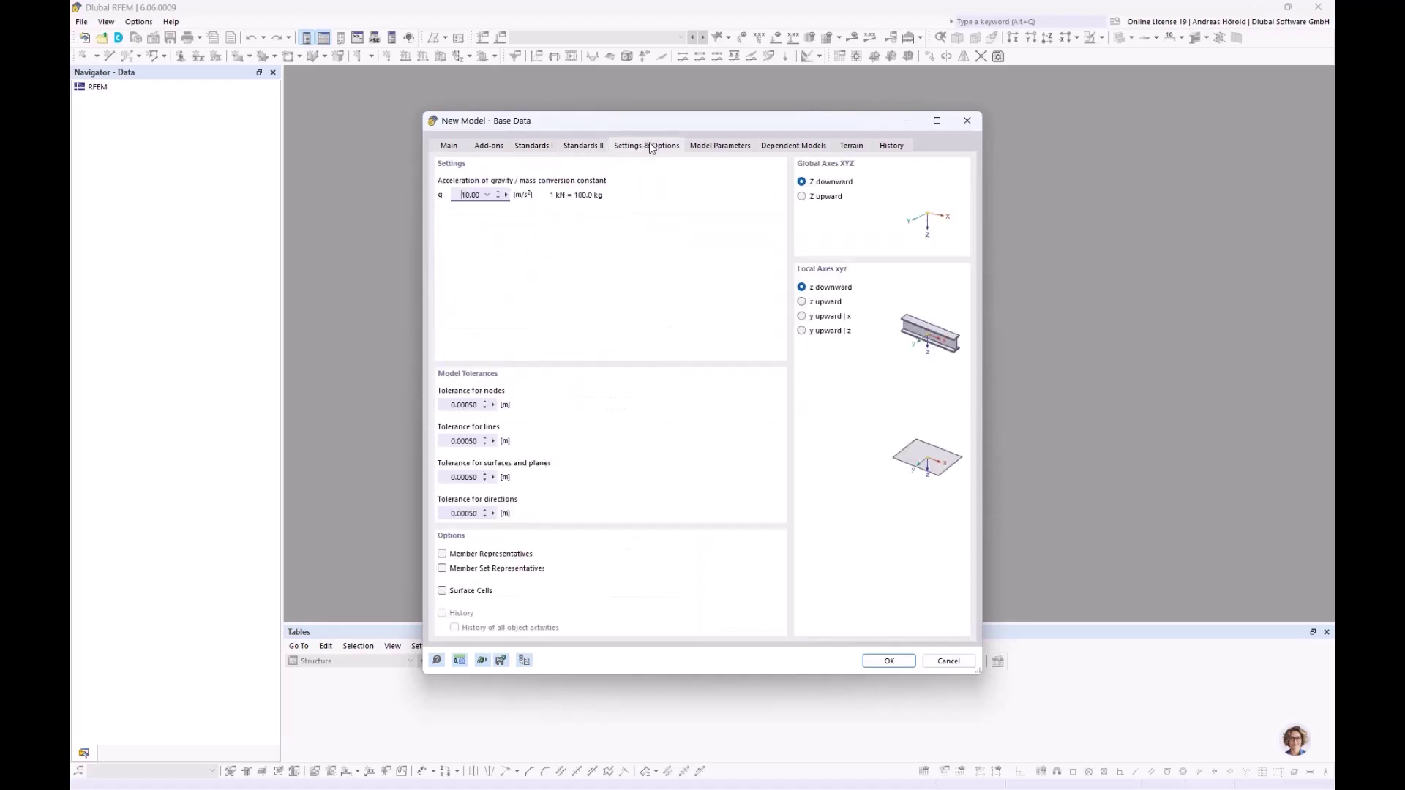
left_click(731, 146)
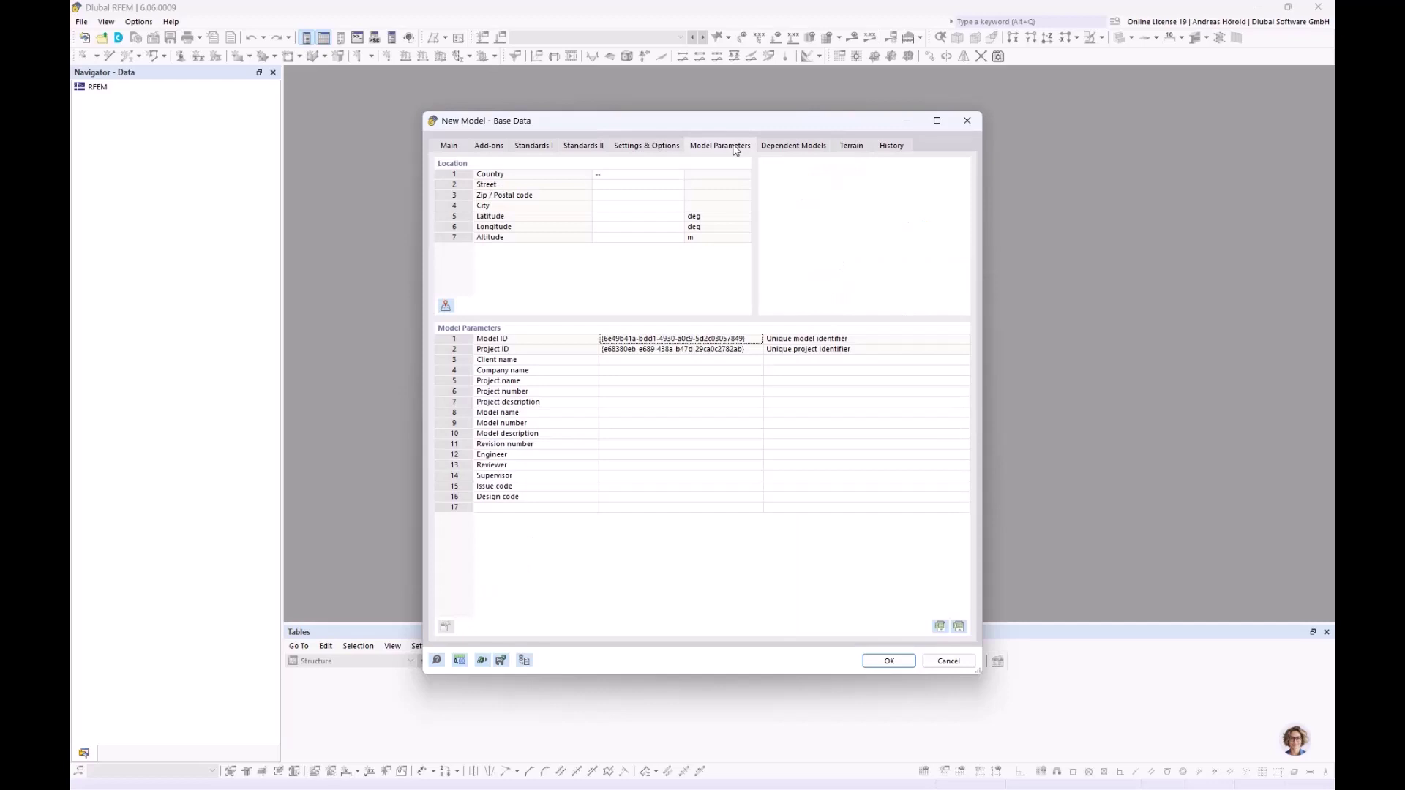
left_click(671, 180)
left_click(678, 175)
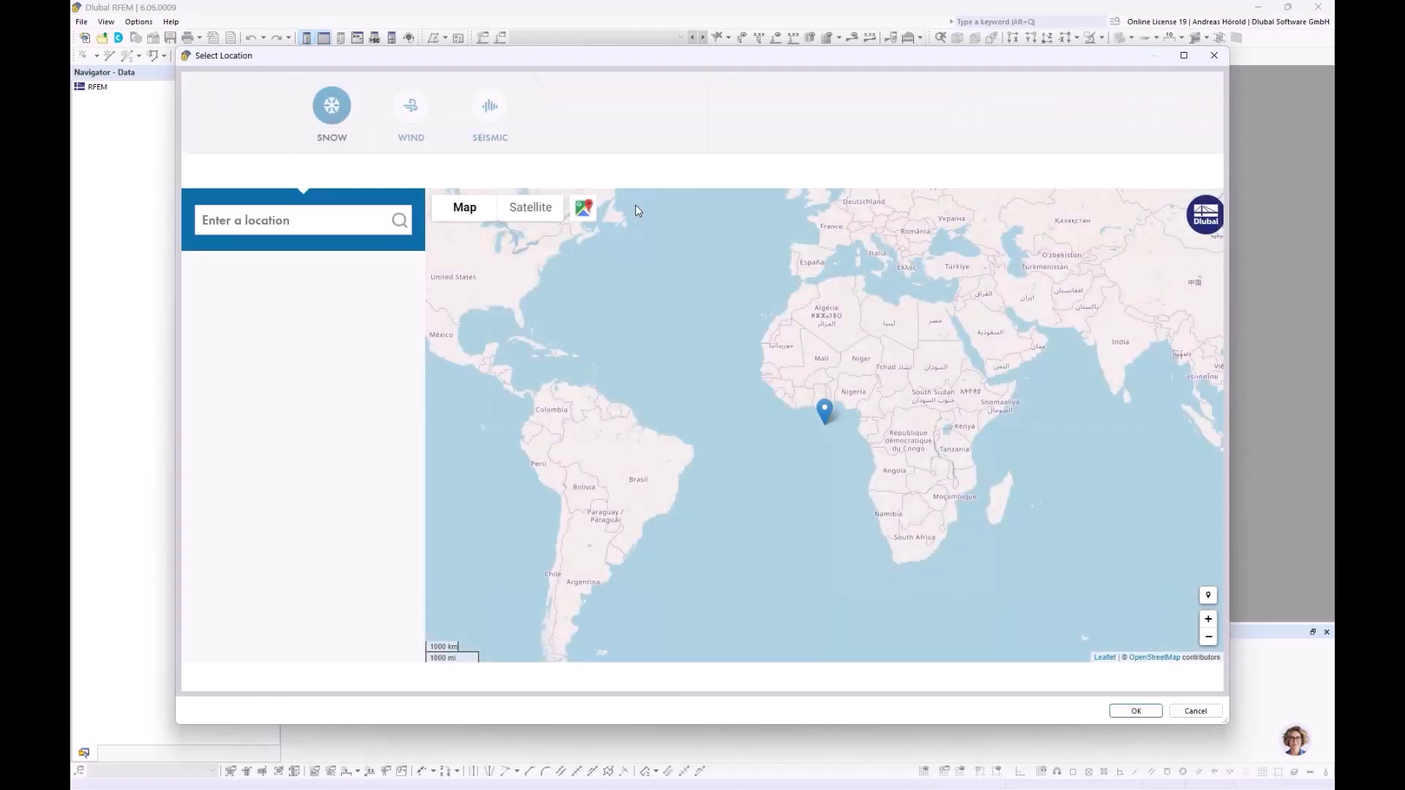
left_click(291, 218)
type("muni")
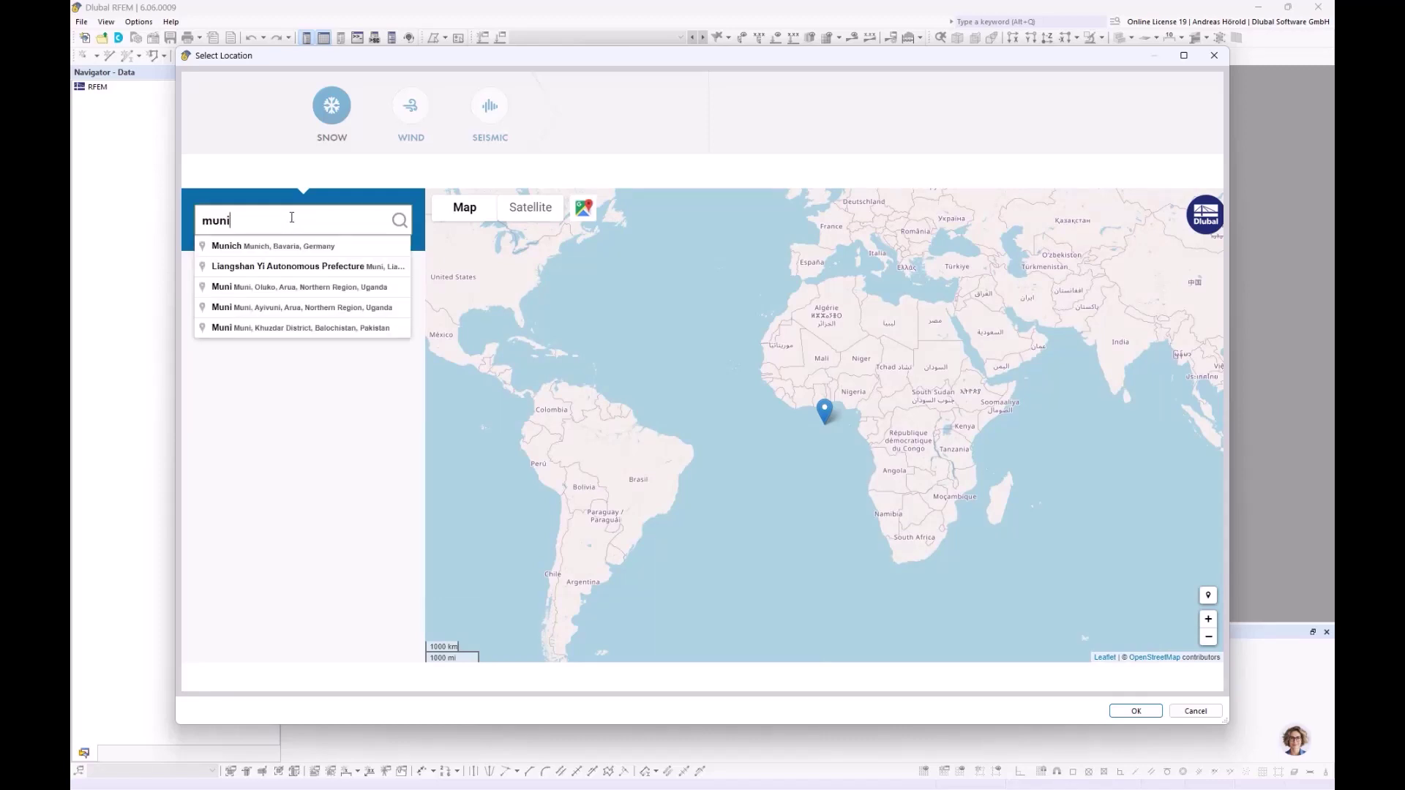
type("ch")
left_click(298, 246)
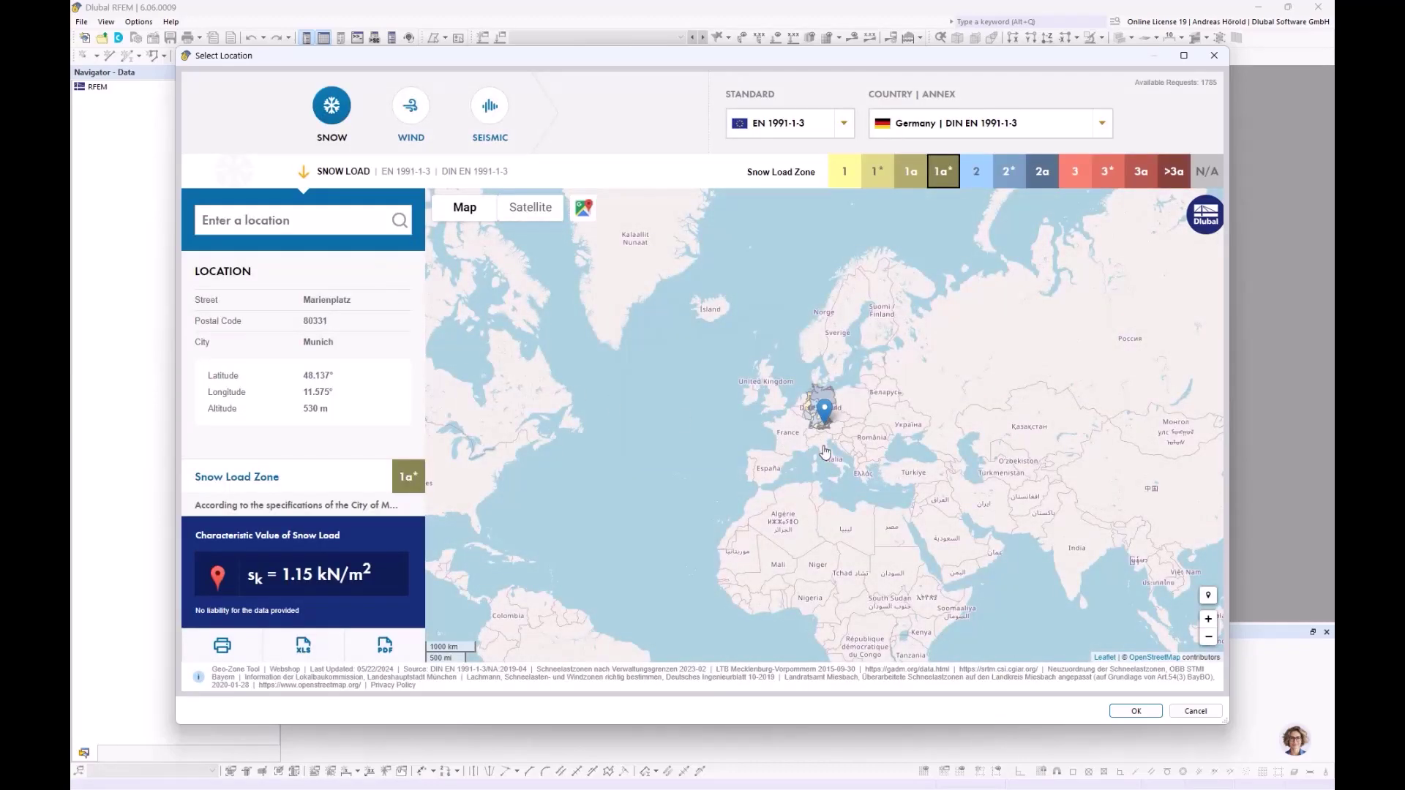
- Review the snow load and wind zones for Munich, then accept the location and the new model's base data
scroll(811, 410, "up", 3)
scroll(916, 521, "up", 2)
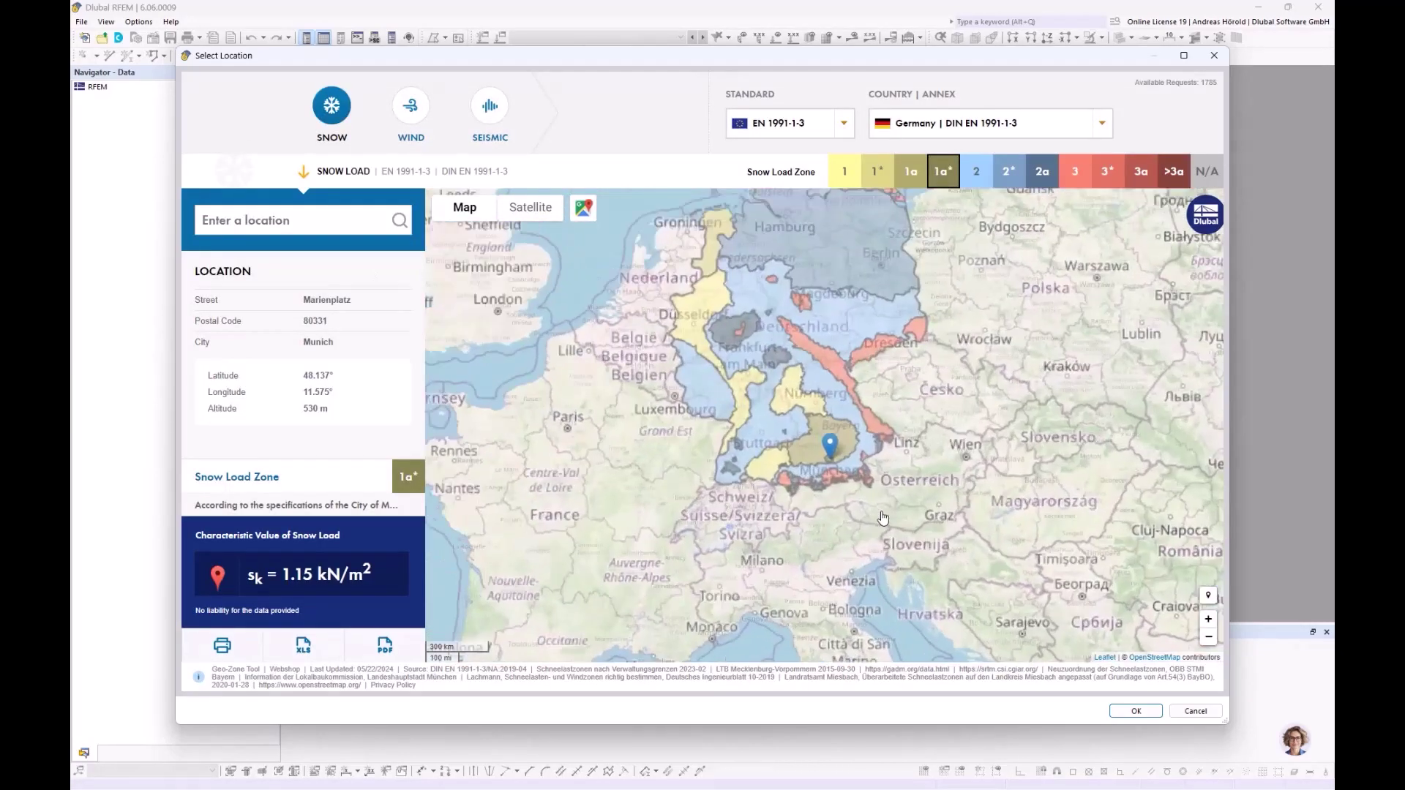
scroll(680, 289, "up", 1)
left_click_drag(681, 289, 725, 373)
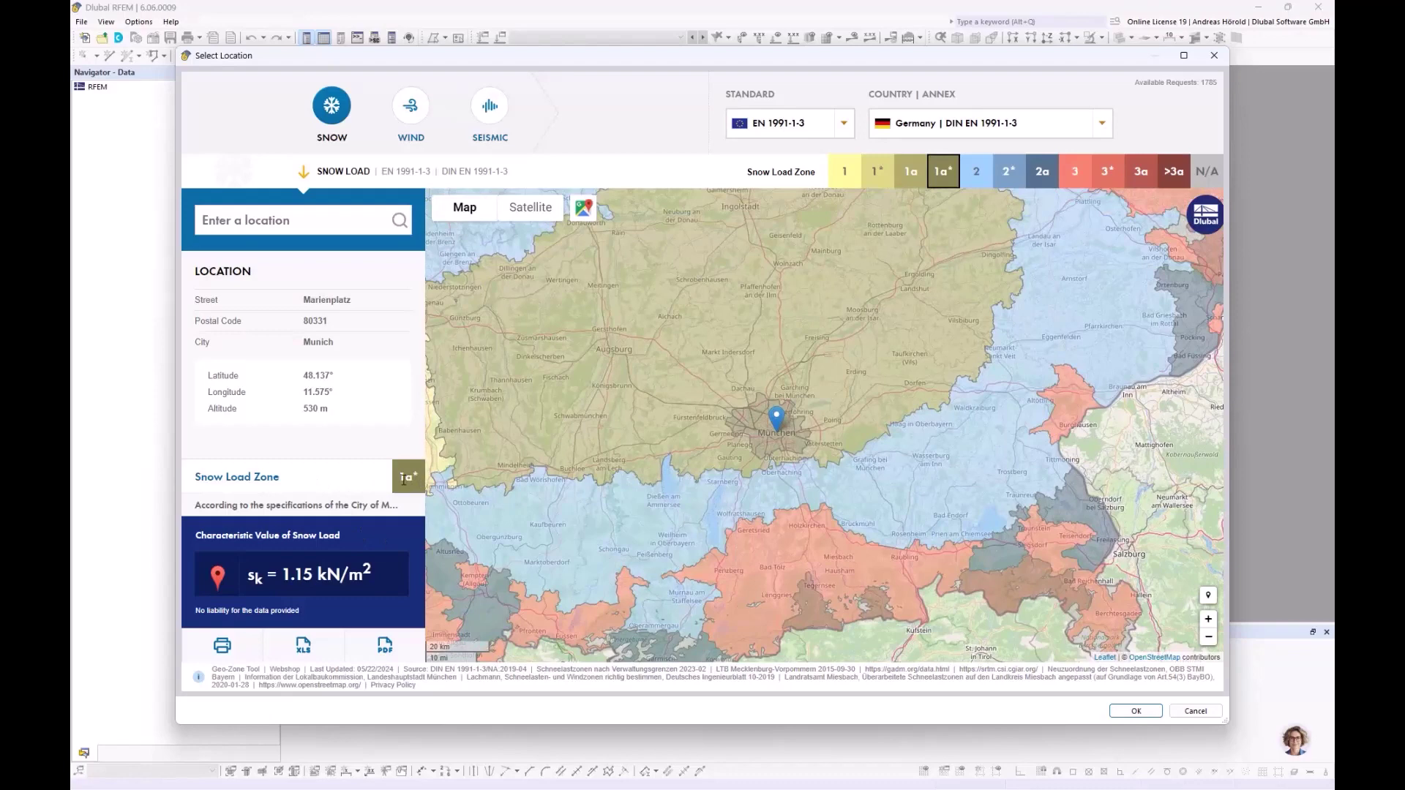
left_click(411, 108)
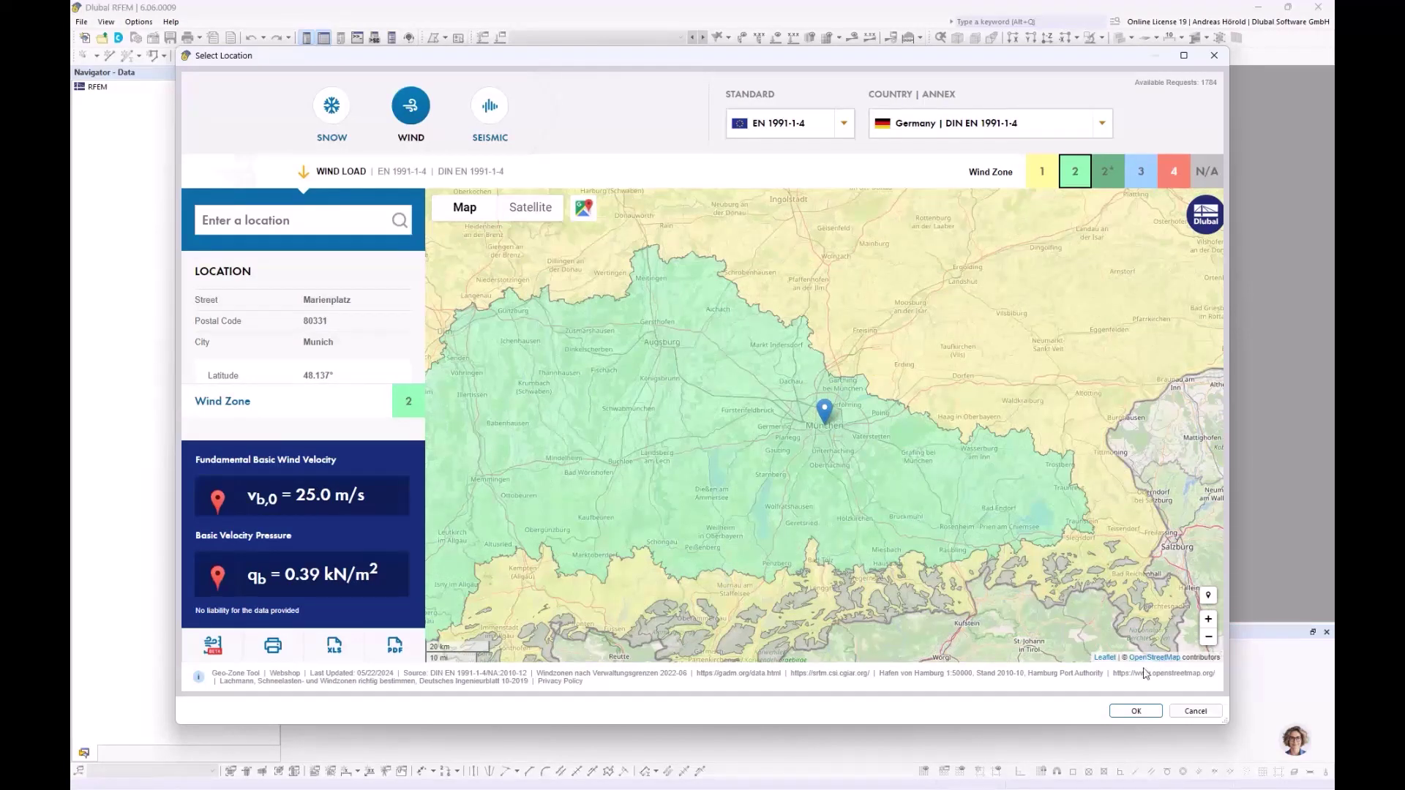
left_click(1137, 711)
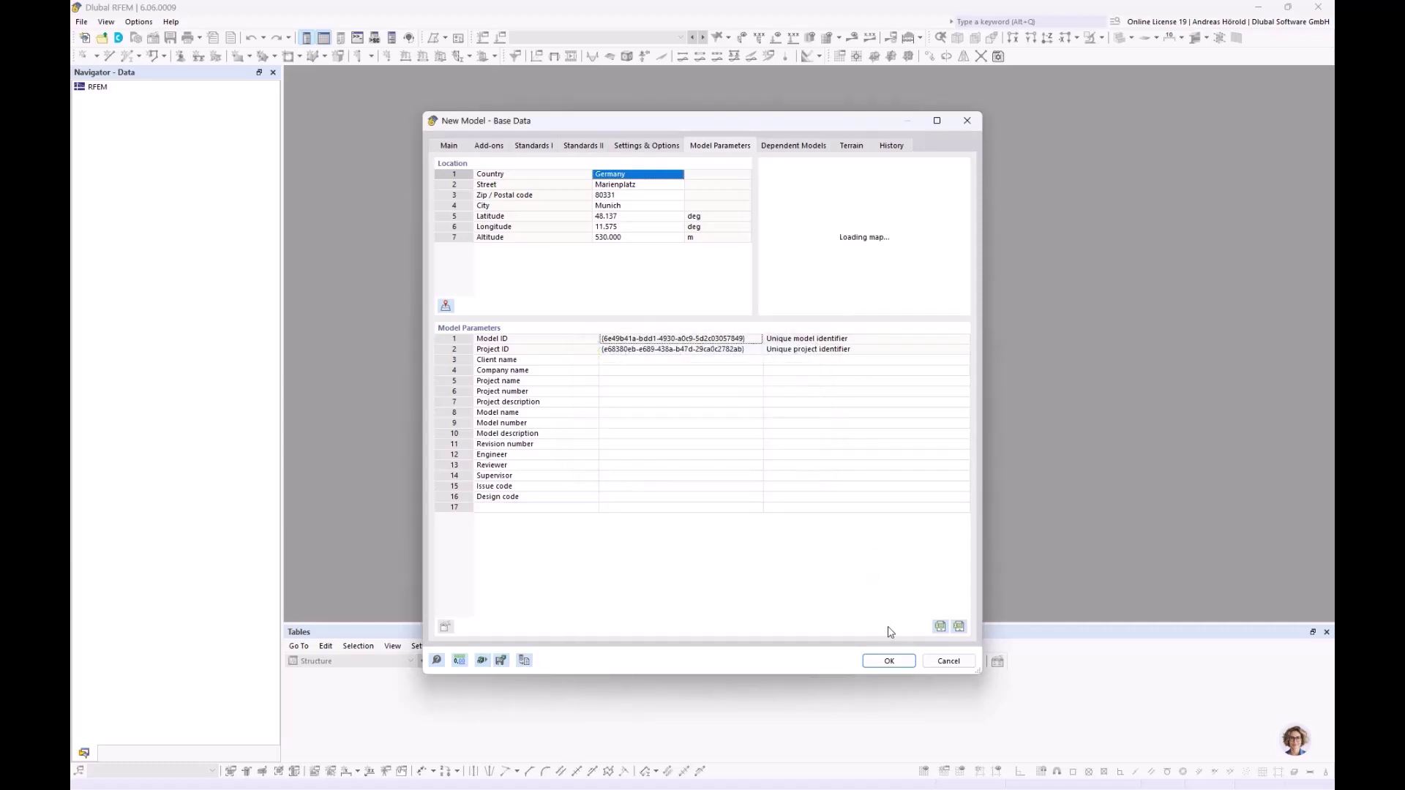
left_click(889, 662)
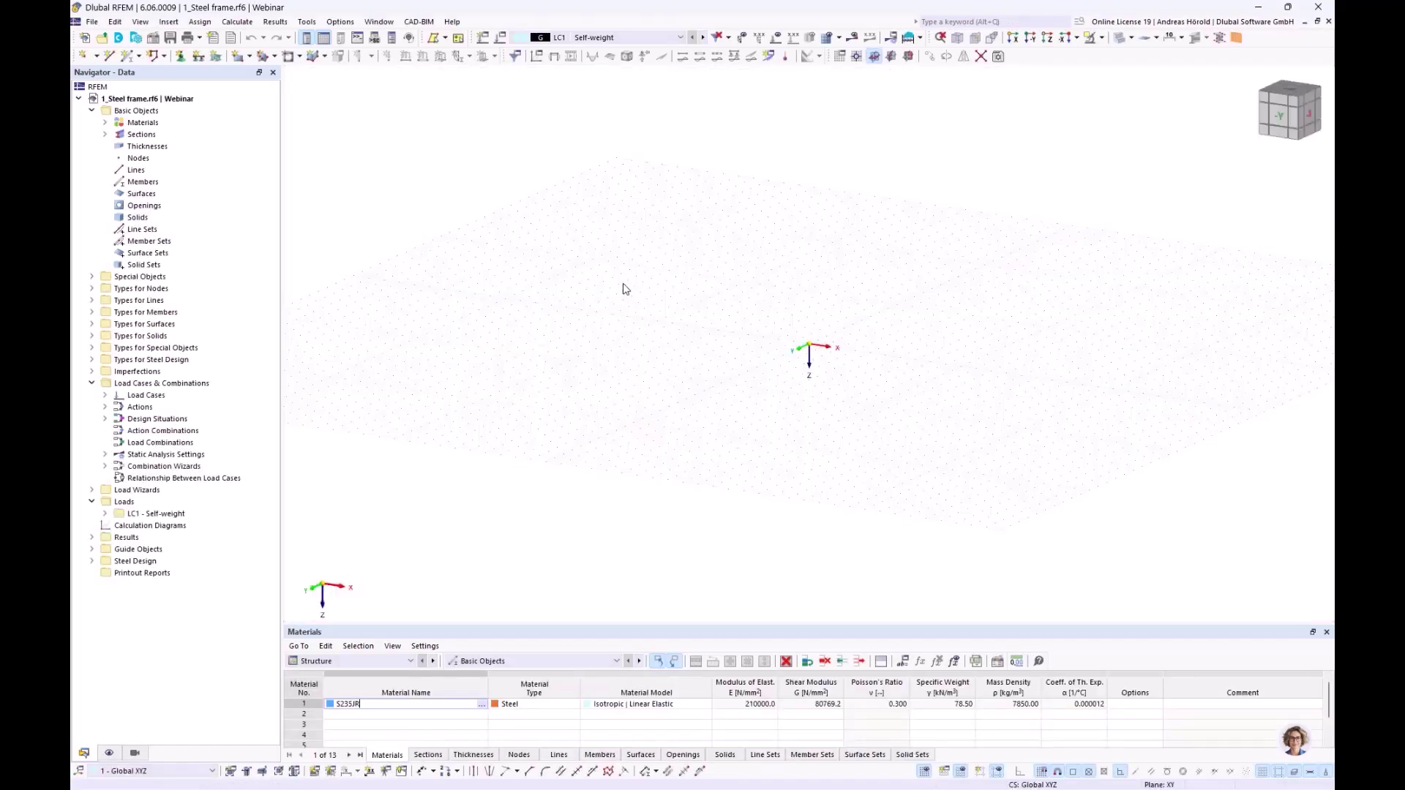
- Create a new background layer from the file Steel frame.dxf in the Webinar folder
middle_click_drag(825, 319, 707, 383)
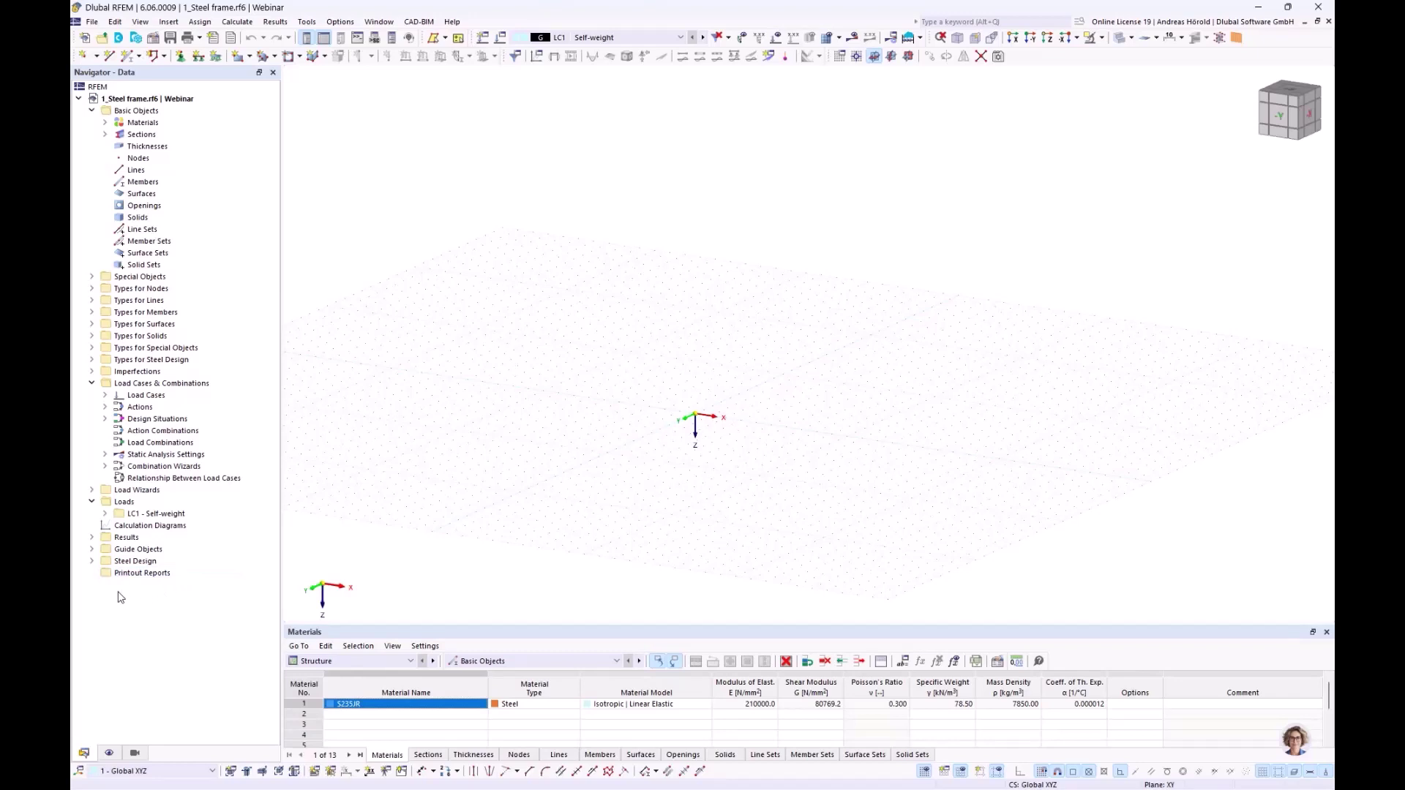
left_click(92, 549)
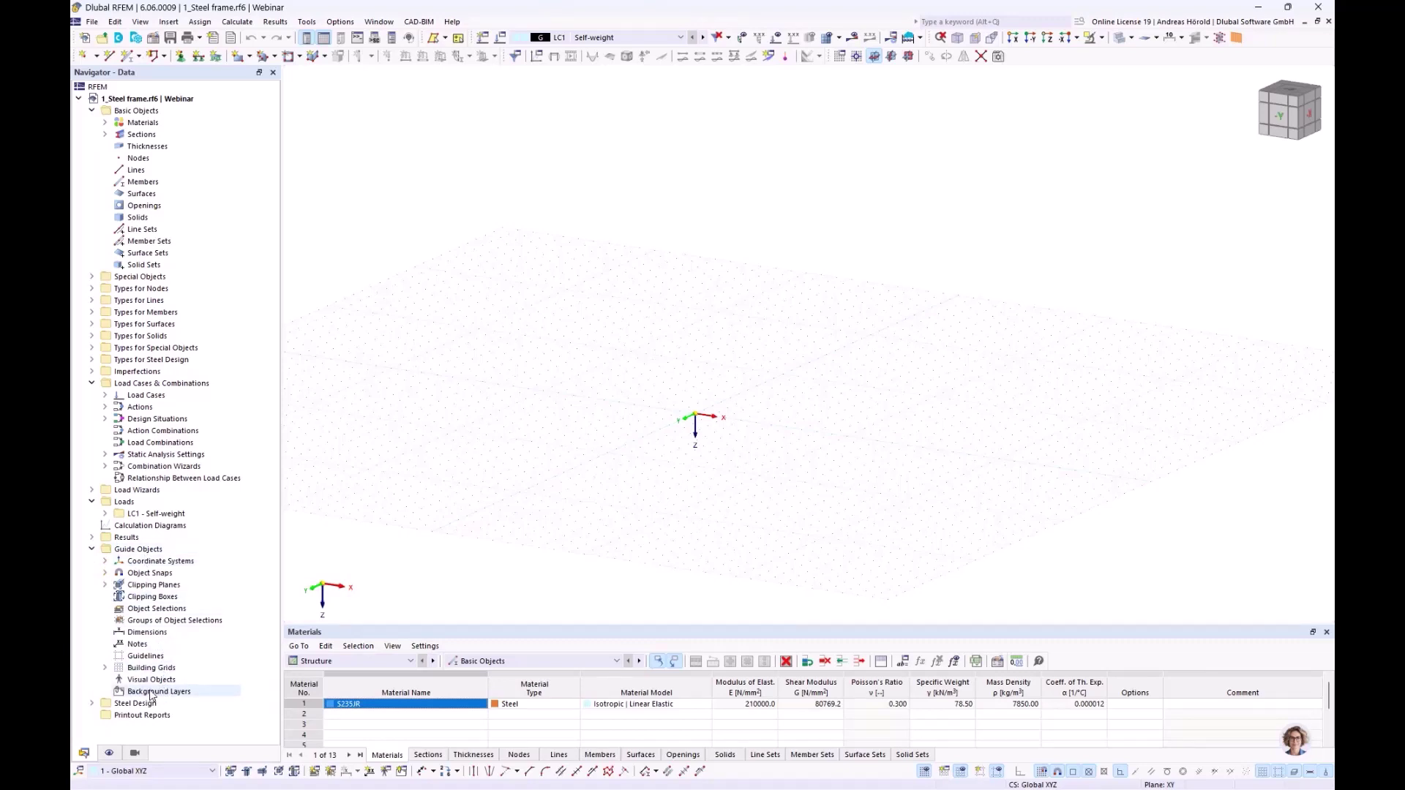
right_click(151, 693)
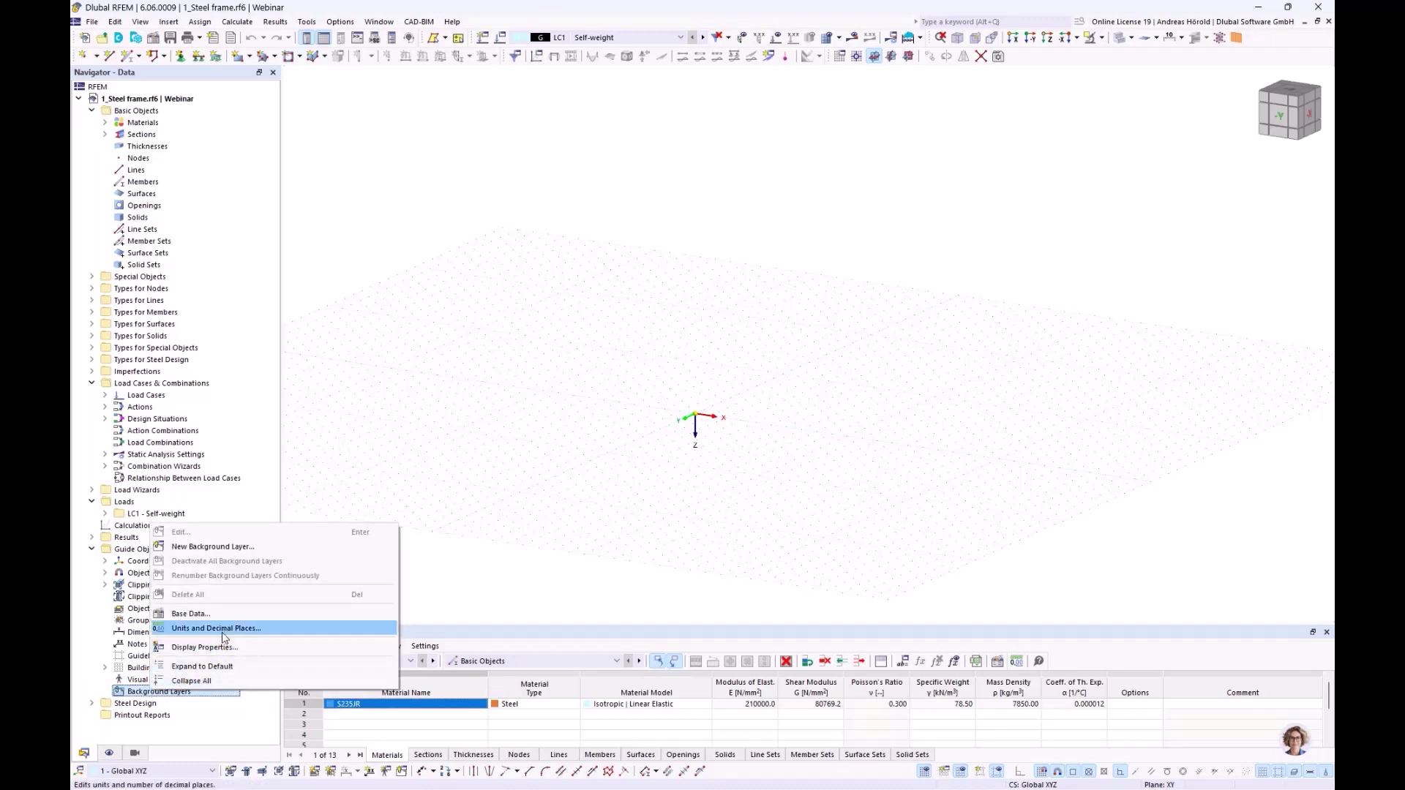
left_click(218, 551)
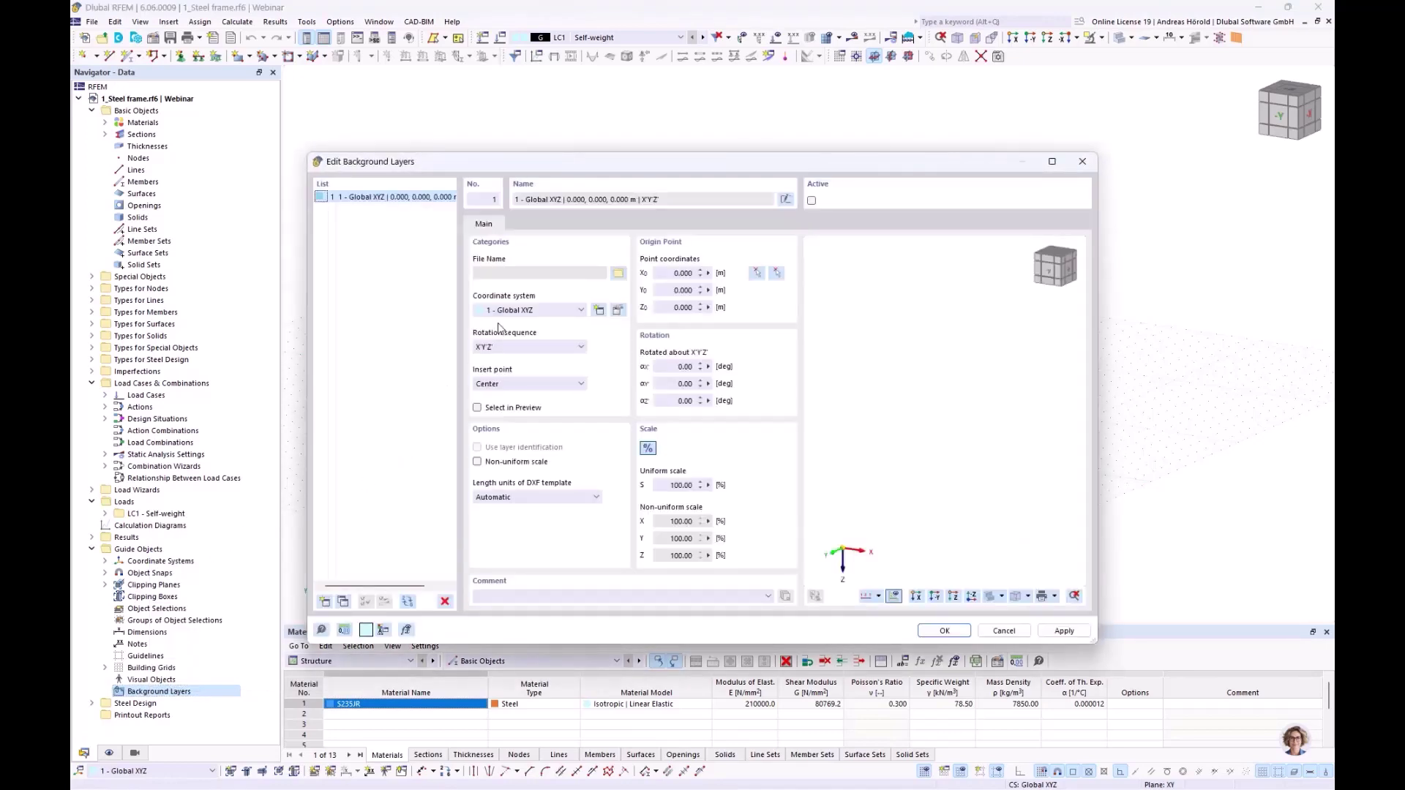
left_click(617, 273)
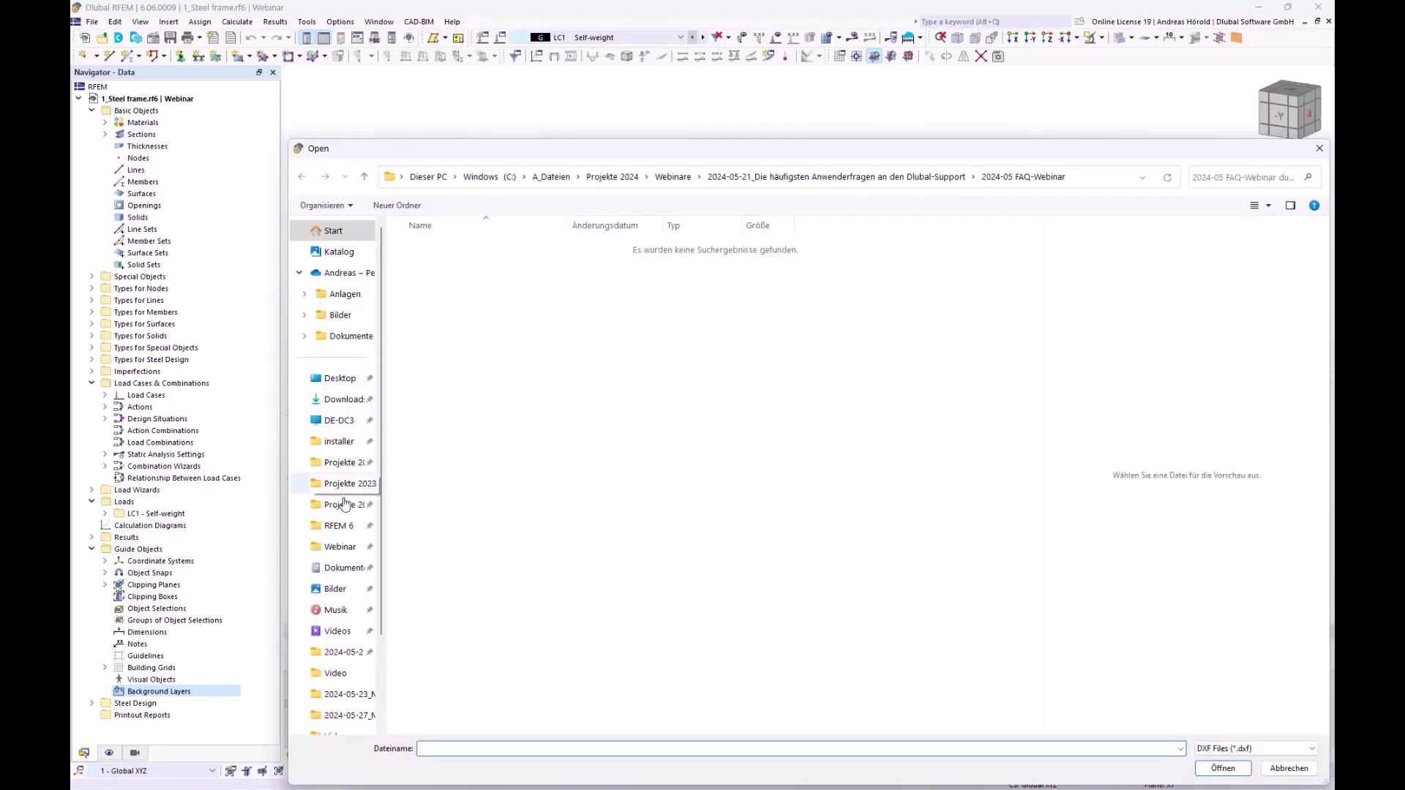
left_click(342, 548)
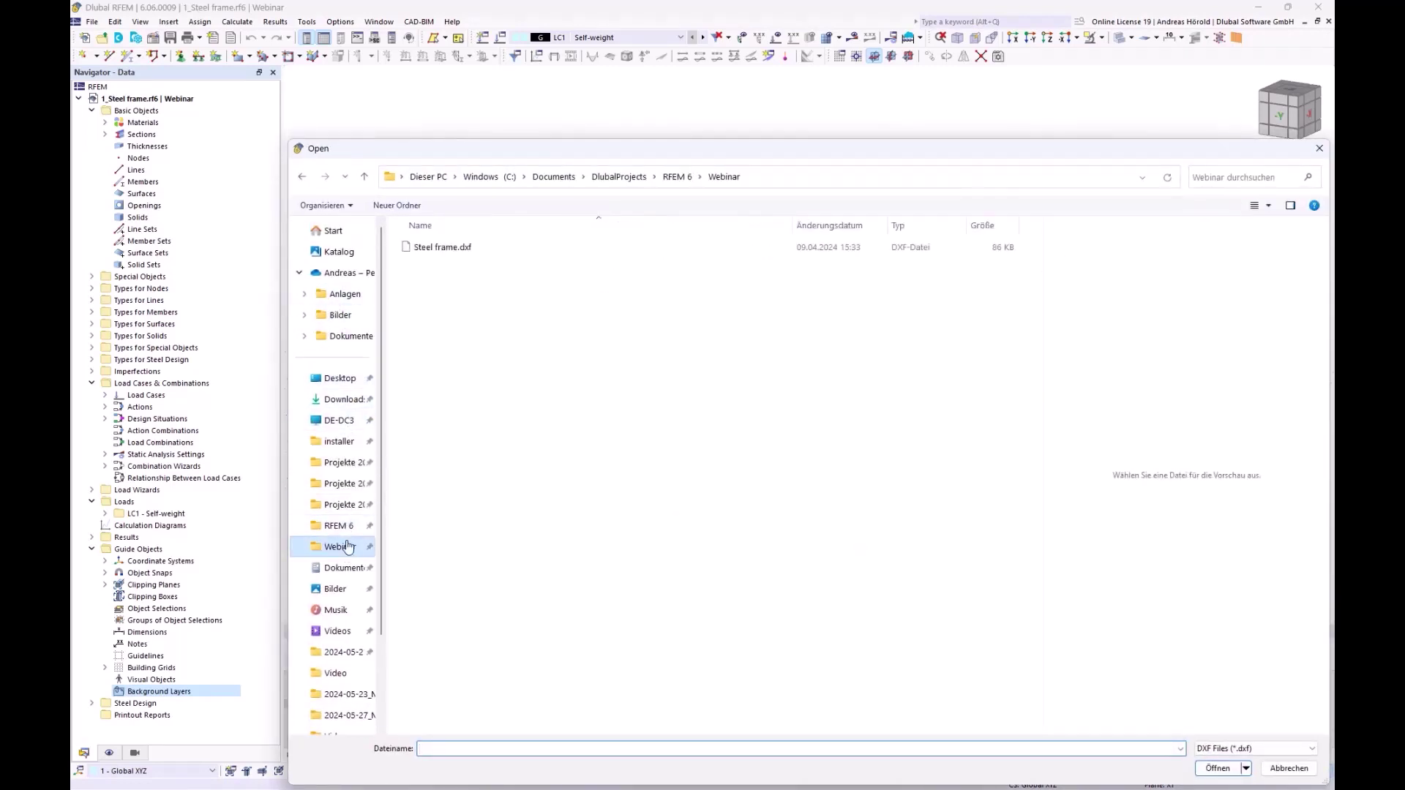
left_click(444, 249)
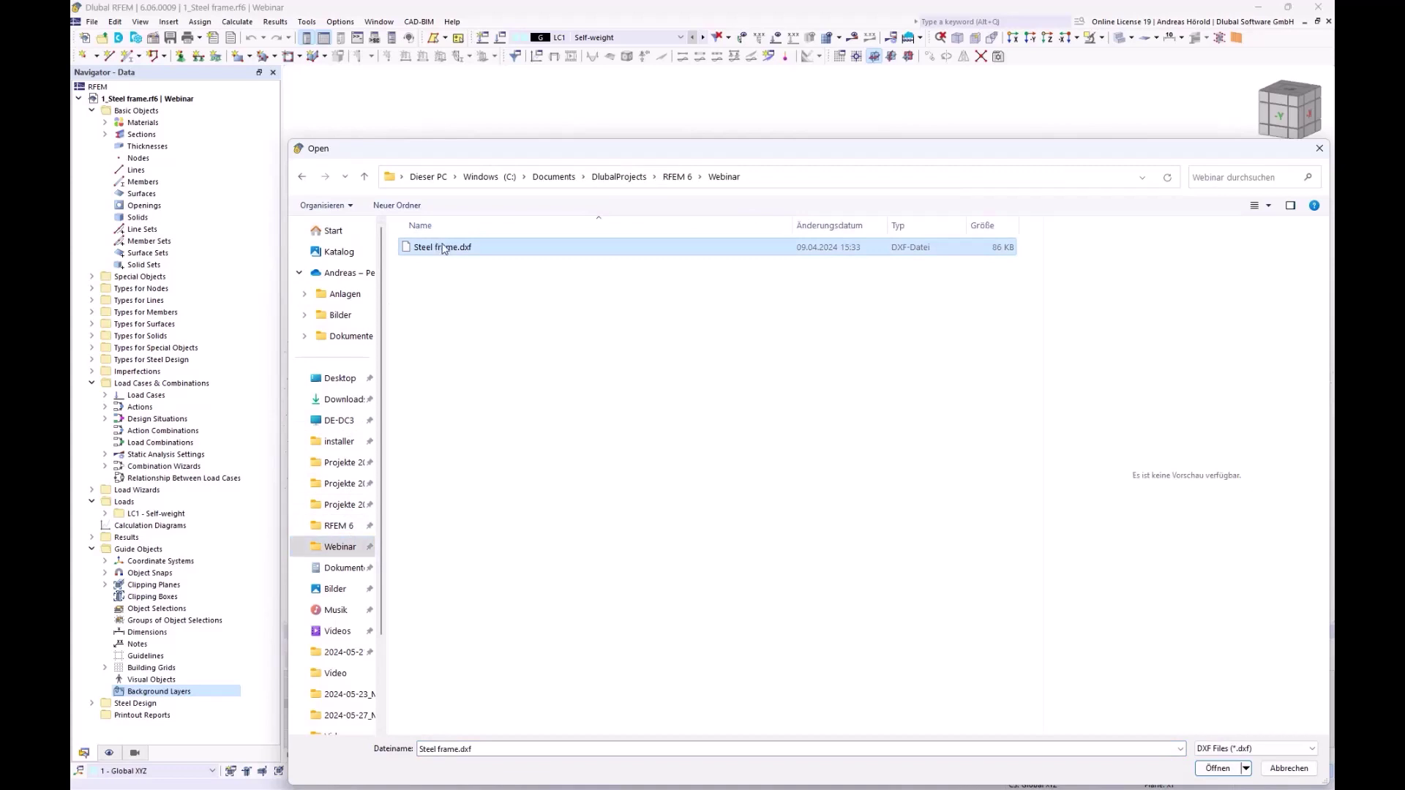
left_click(1218, 769)
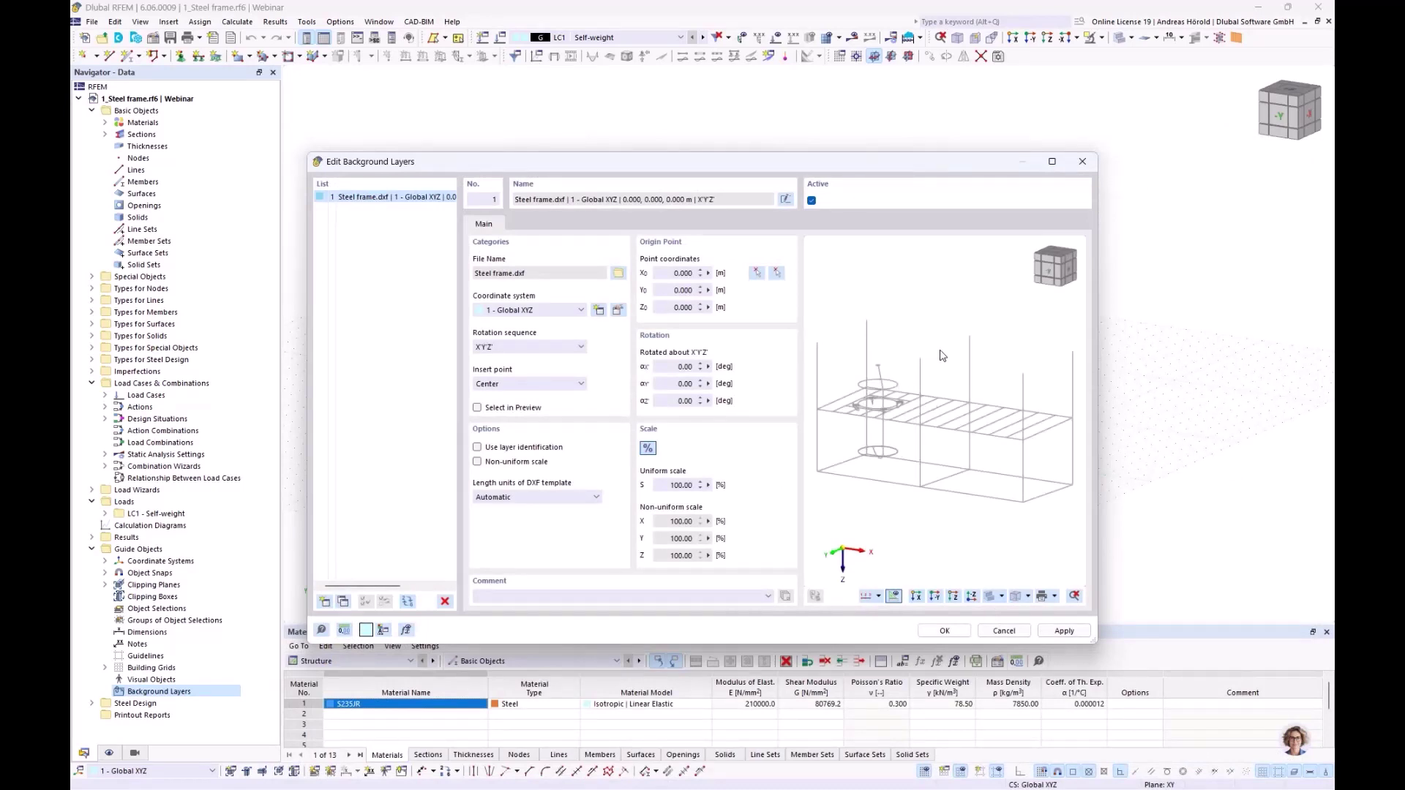
- Rotate the Steel frame.dxf background layer by 180° about the Y axis and accept it
mouse_move(926, 396)
middle_mouse_down("ctrl")
mouse_move(944, 388)
mouse_move(928, 394)
middle_mouse_up("ctrl")
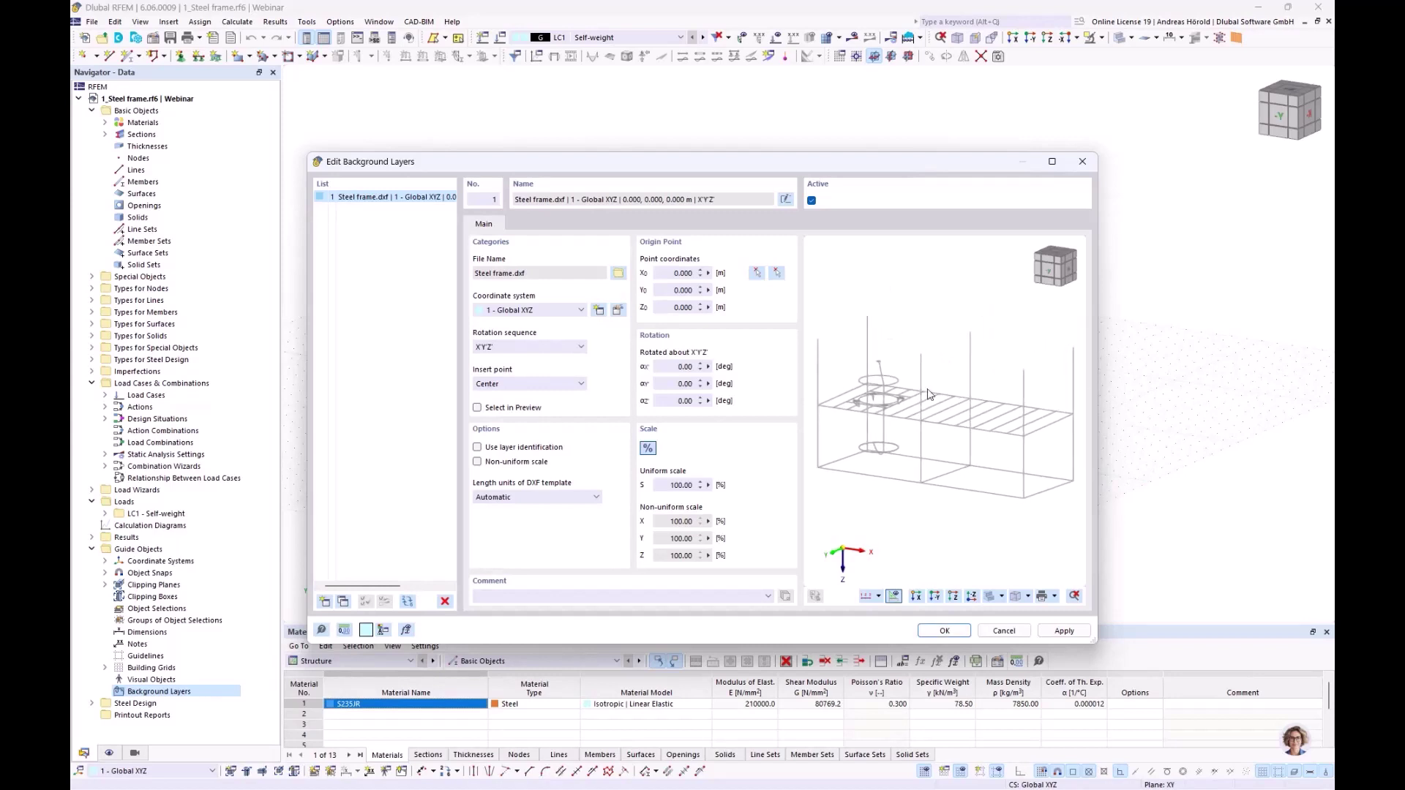
left_click(670, 386)
type("180")
left_click(673, 401)
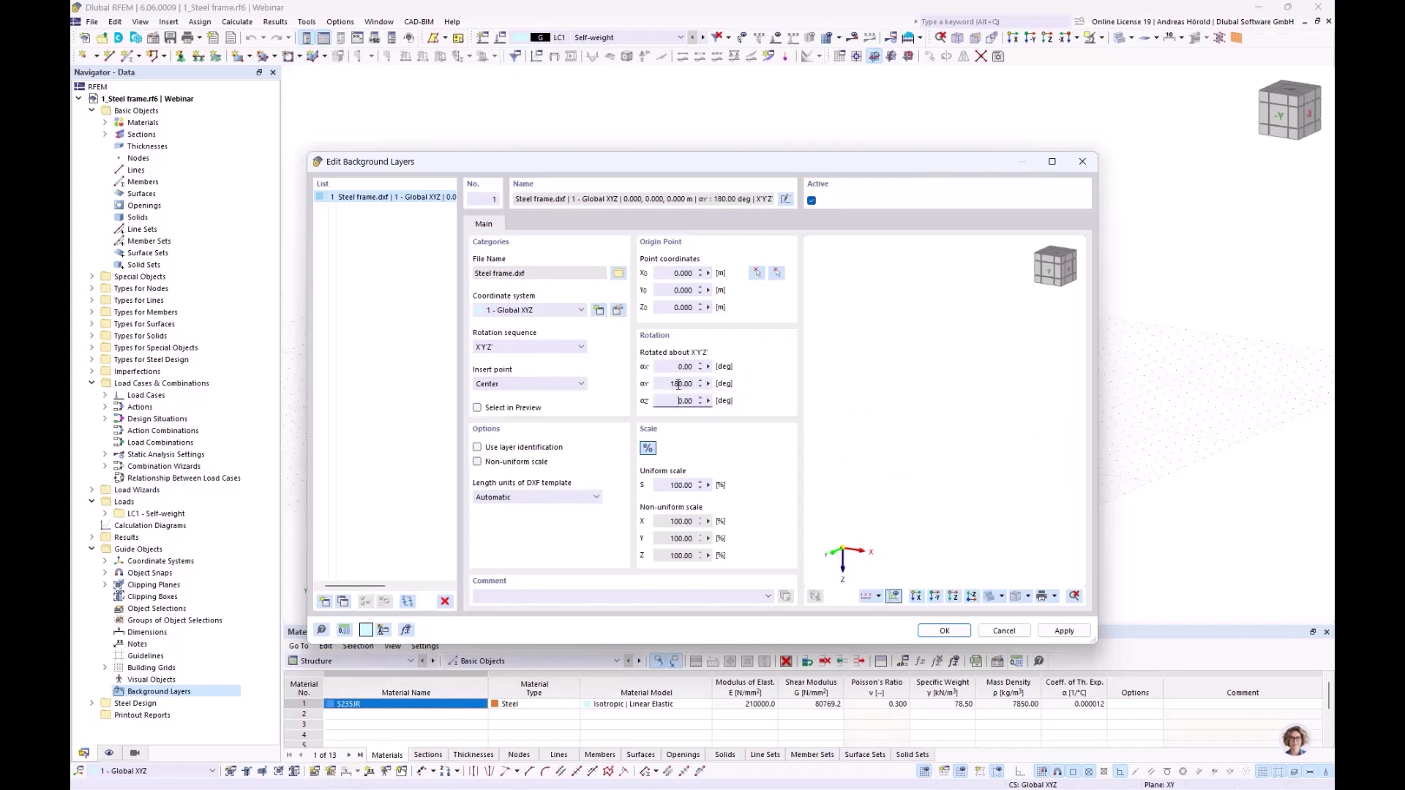
left_click(944, 631)
scroll(688, 439, "up", 2)
middle_click_drag(688, 439, 741, 399)
scroll(862, 336, "up", 2)
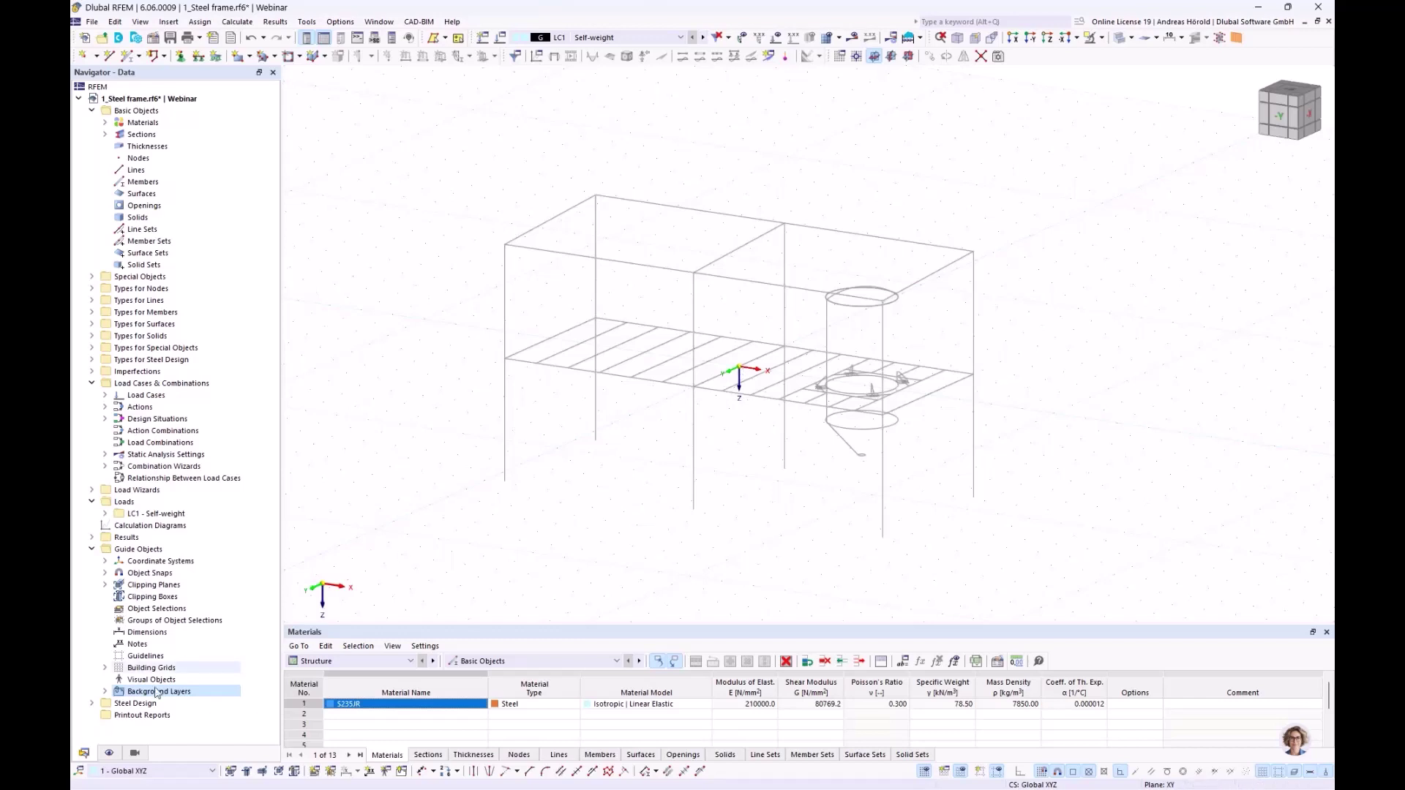
- Reopen the Steel frame.dxf background layer and pick the foot of its rear-left column in the preview as the insert point
left_click(106, 692)
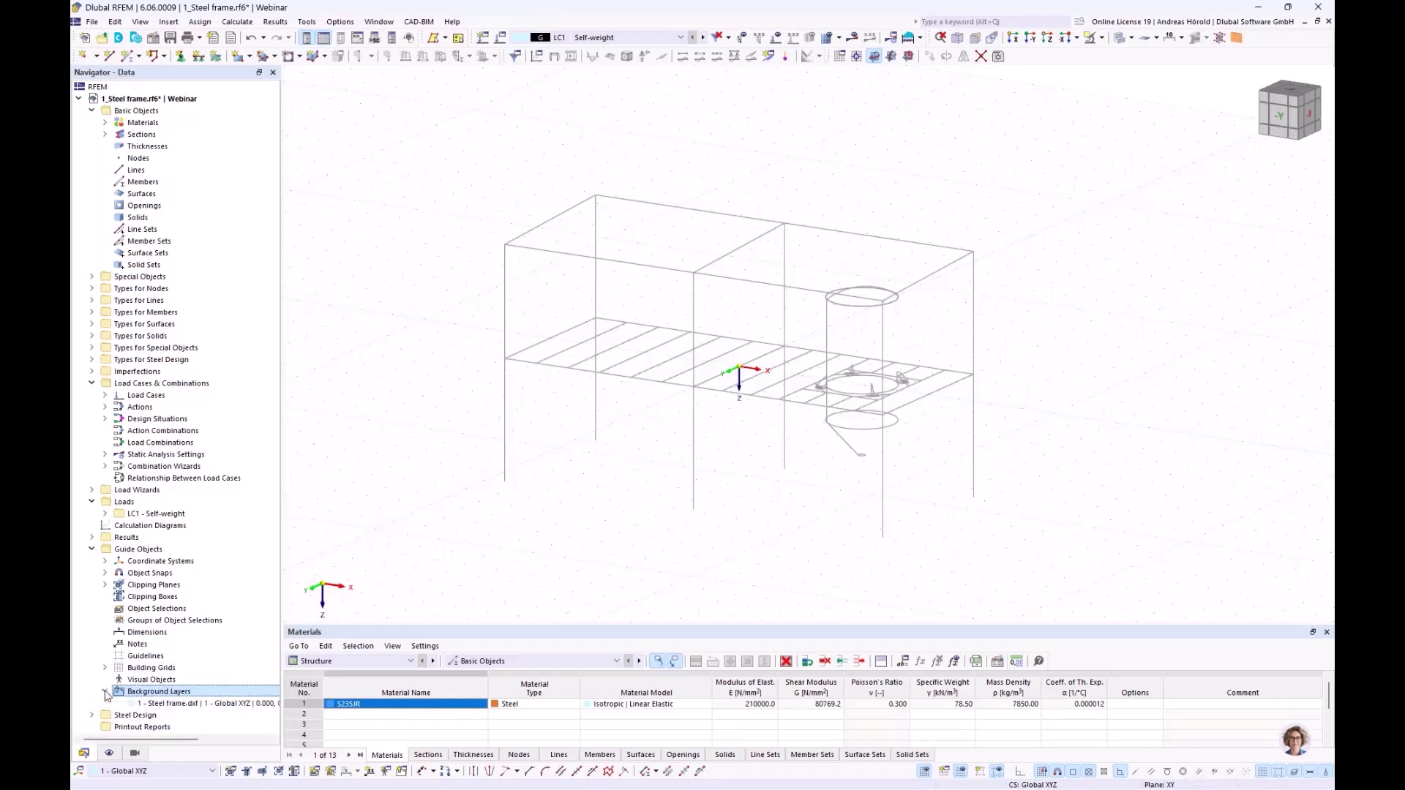
double_click(174, 707)
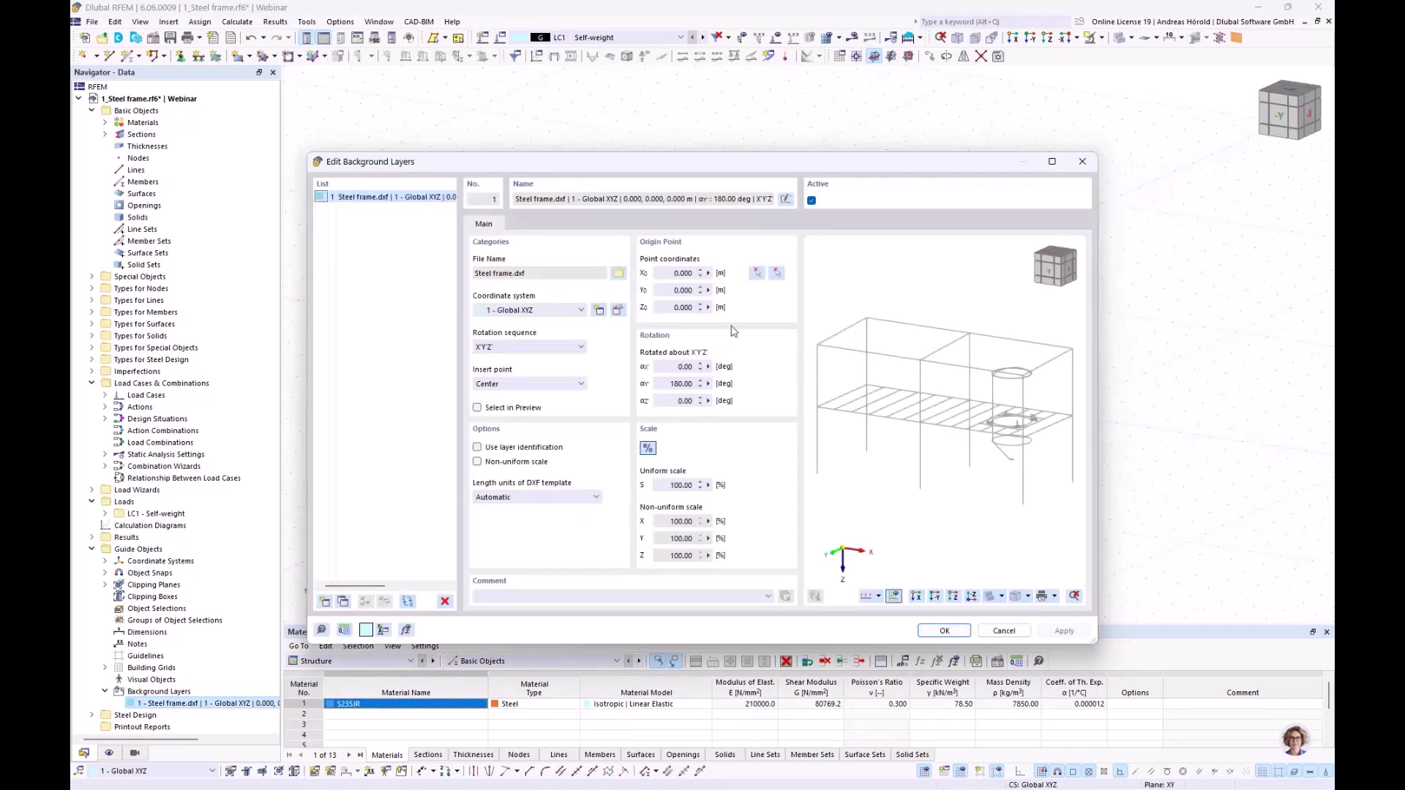
left_click(776, 274)
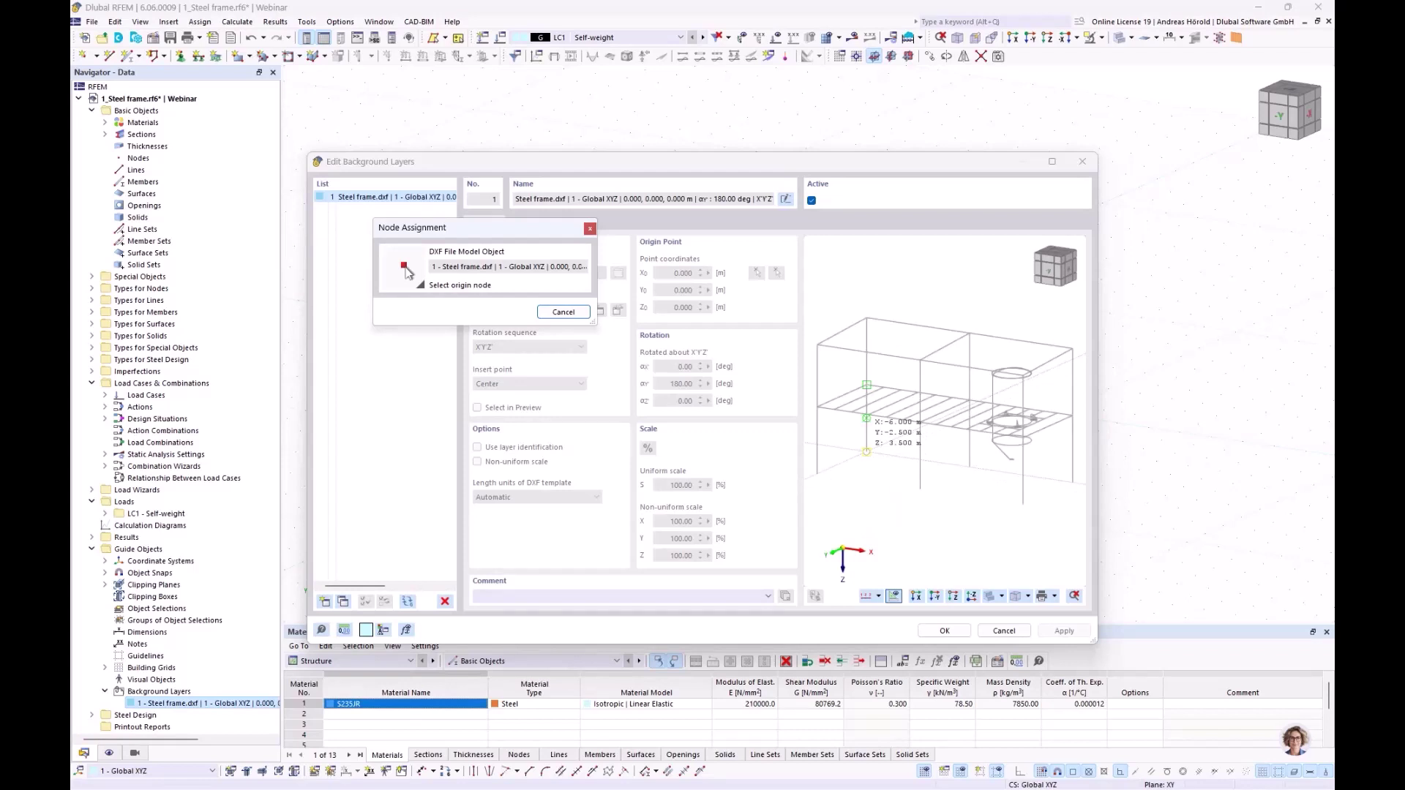
key("Escape")
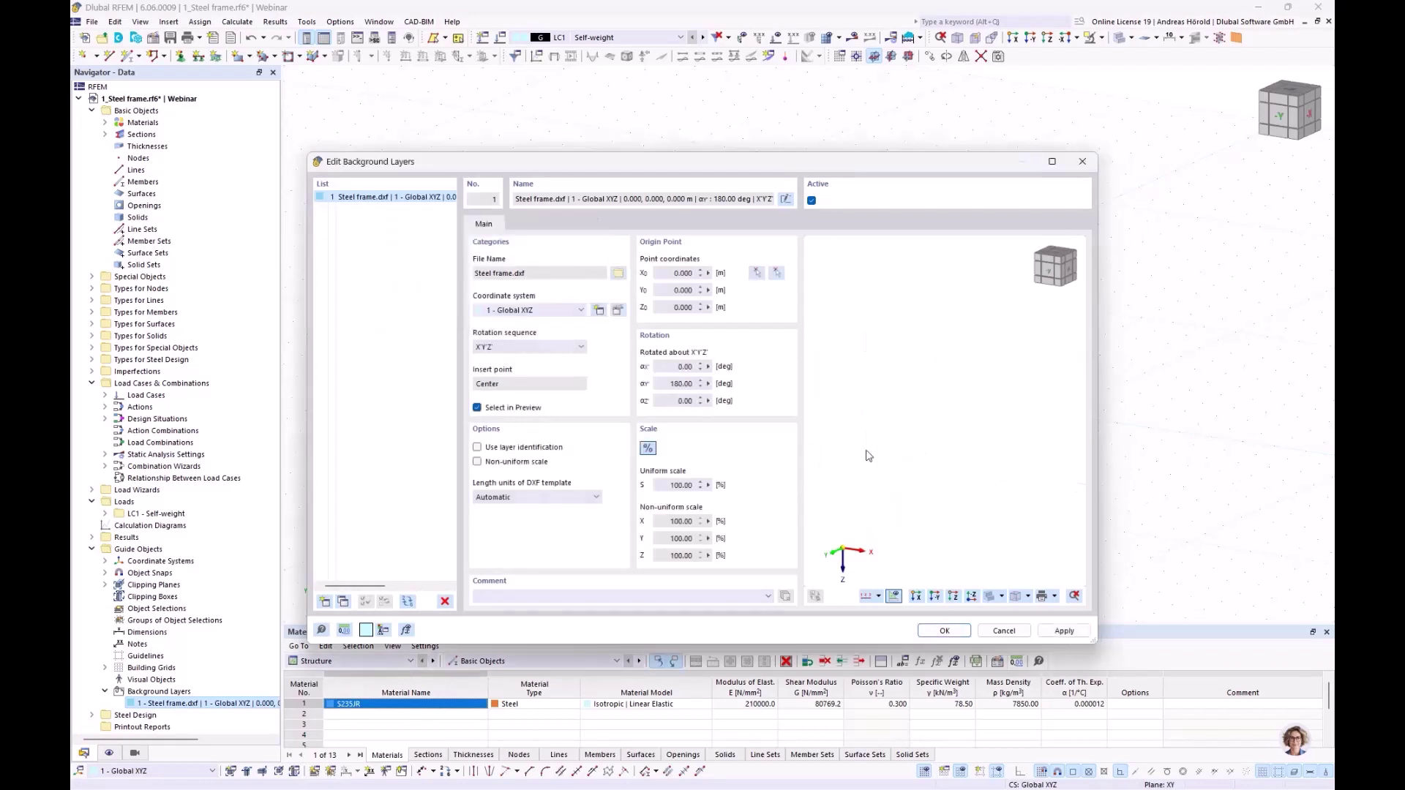
- Place the background layer's origin point at the global coordinate origin and accept the layer
left_click(758, 273)
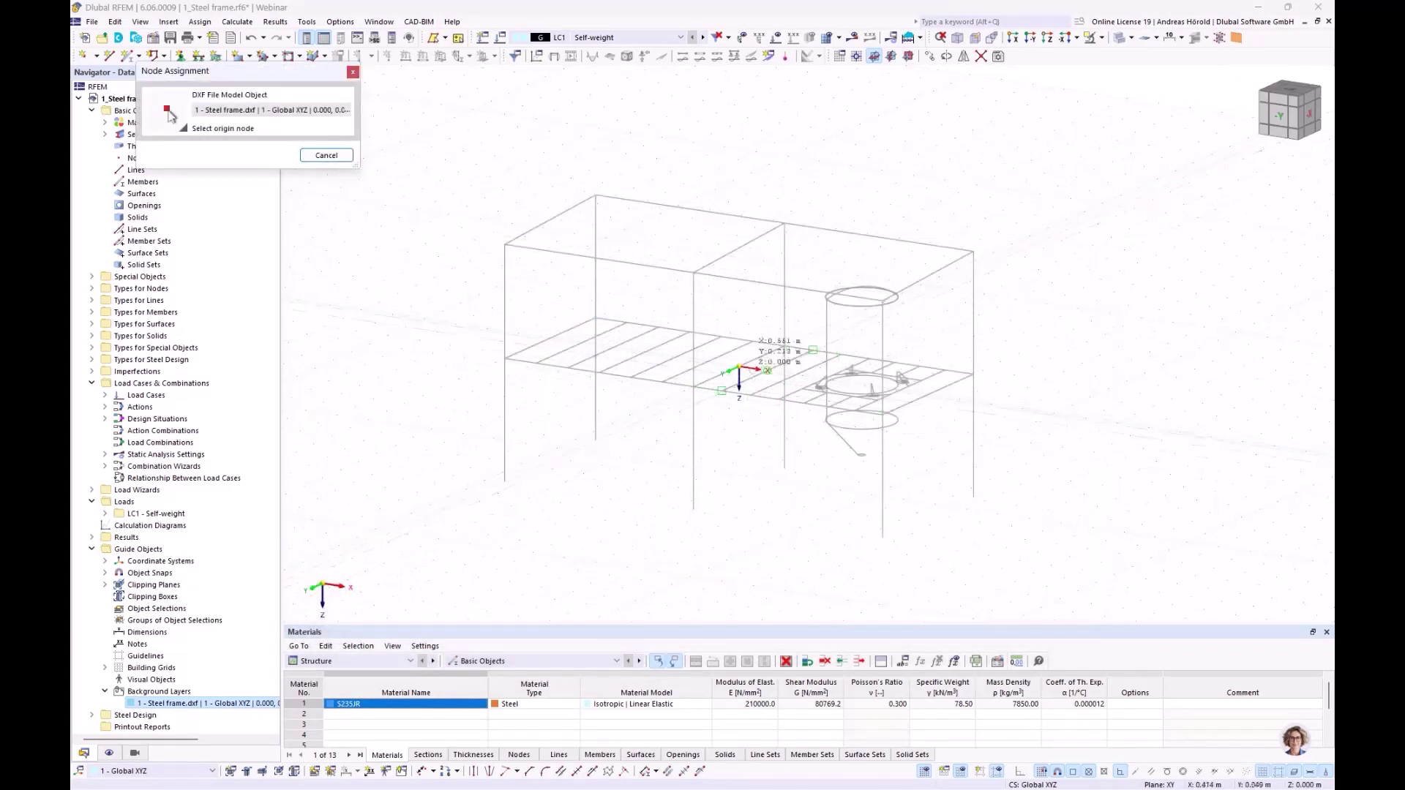
left_click(739, 366)
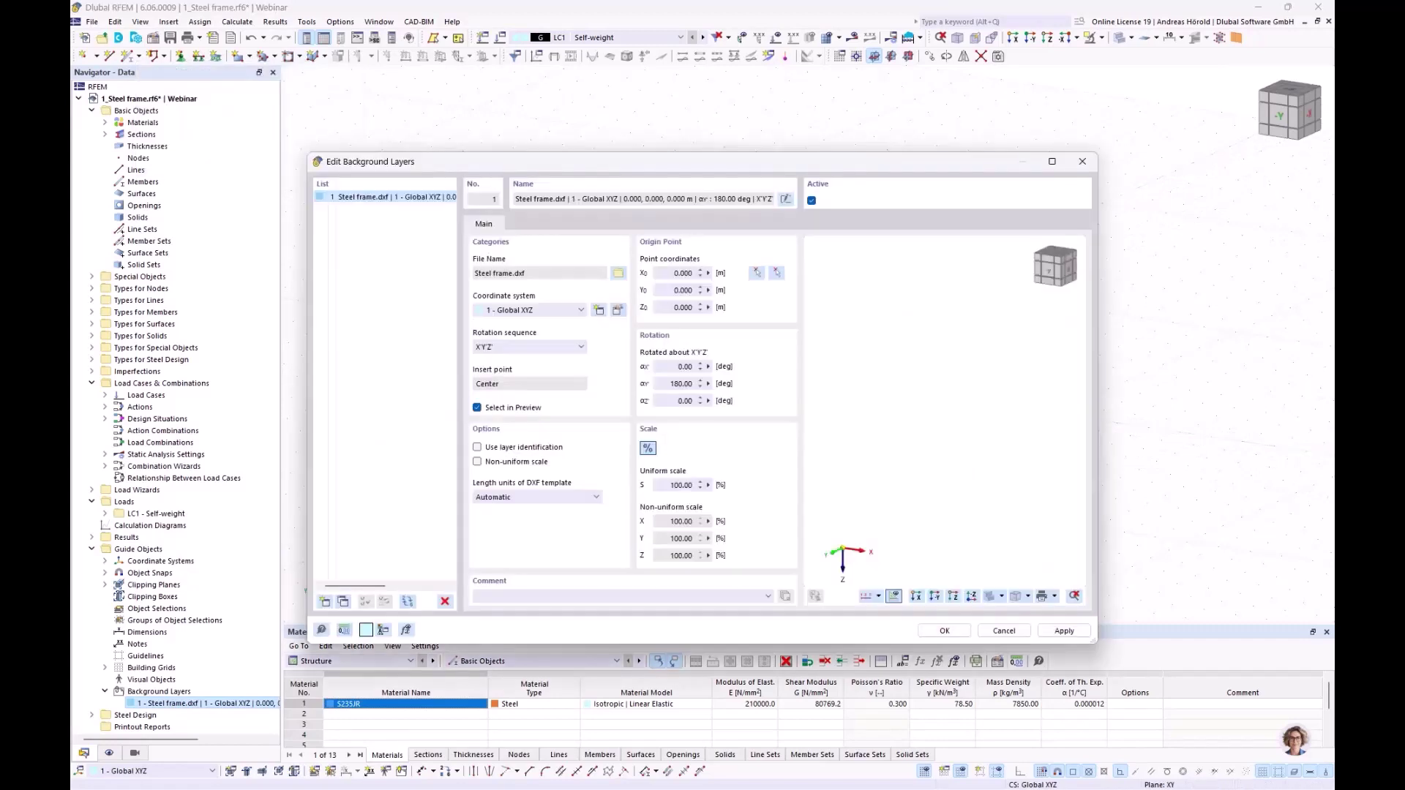
left_click(944, 631)
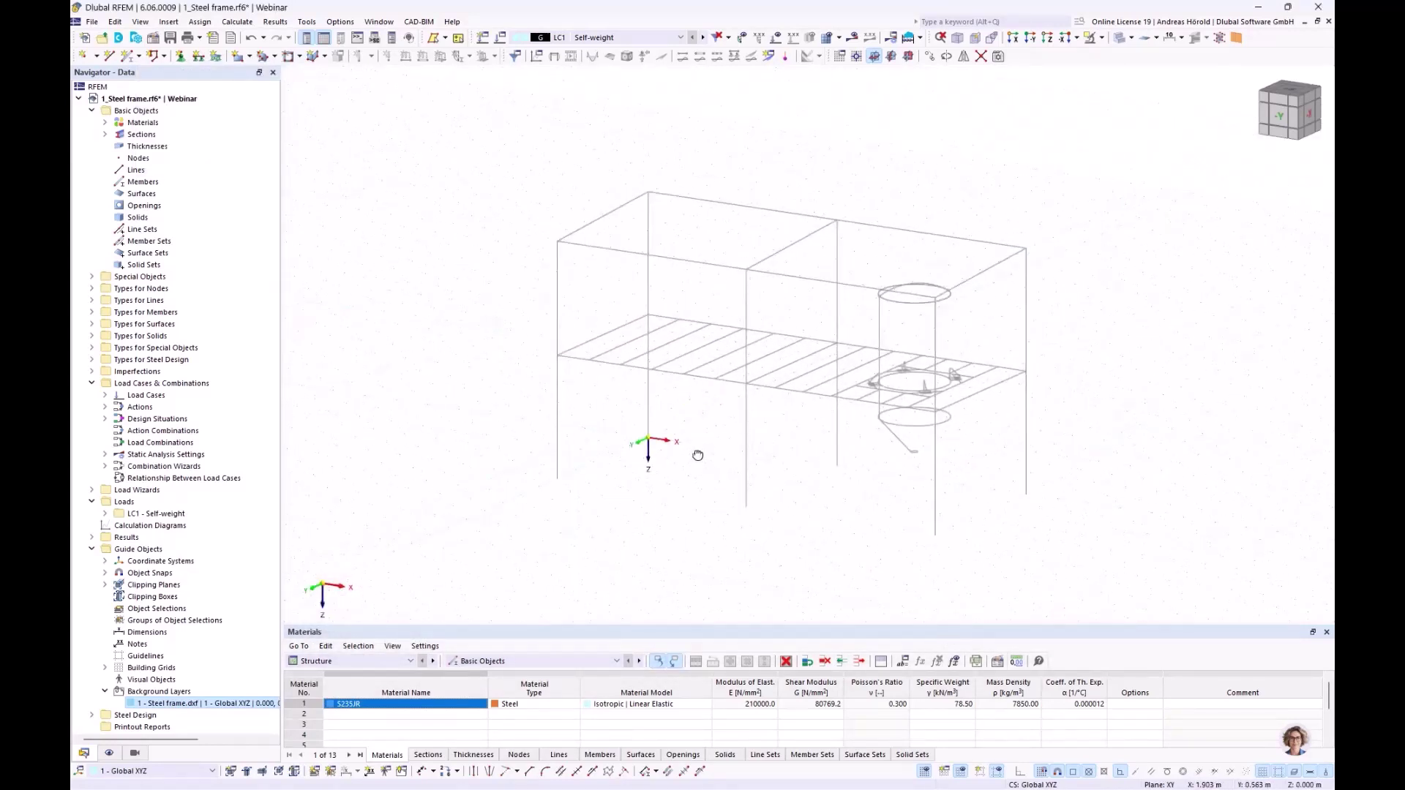
middle_click_drag(696, 446, 728, 455, "ctrl")
scroll(644, 457, "up", 4)
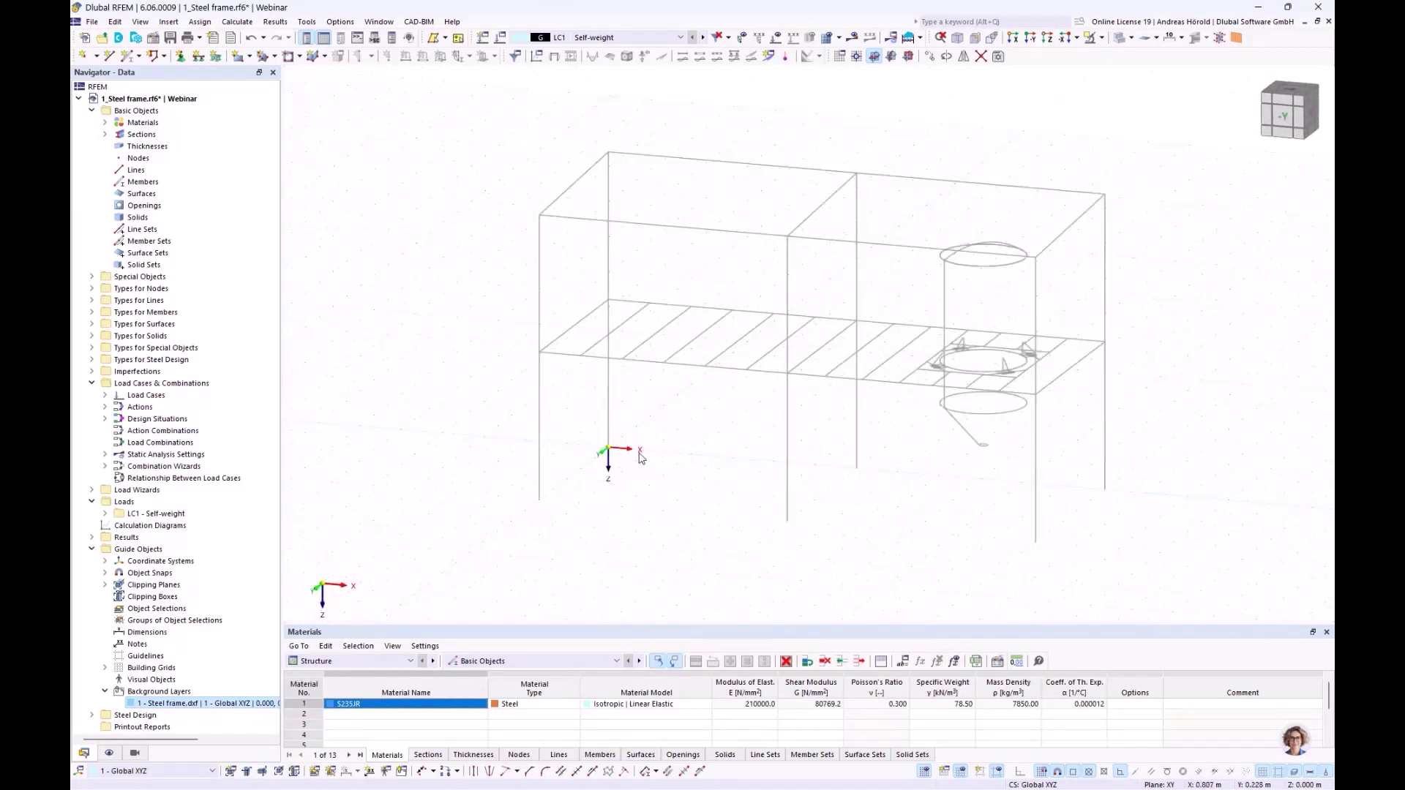
scroll(594, 465, "down", 1)
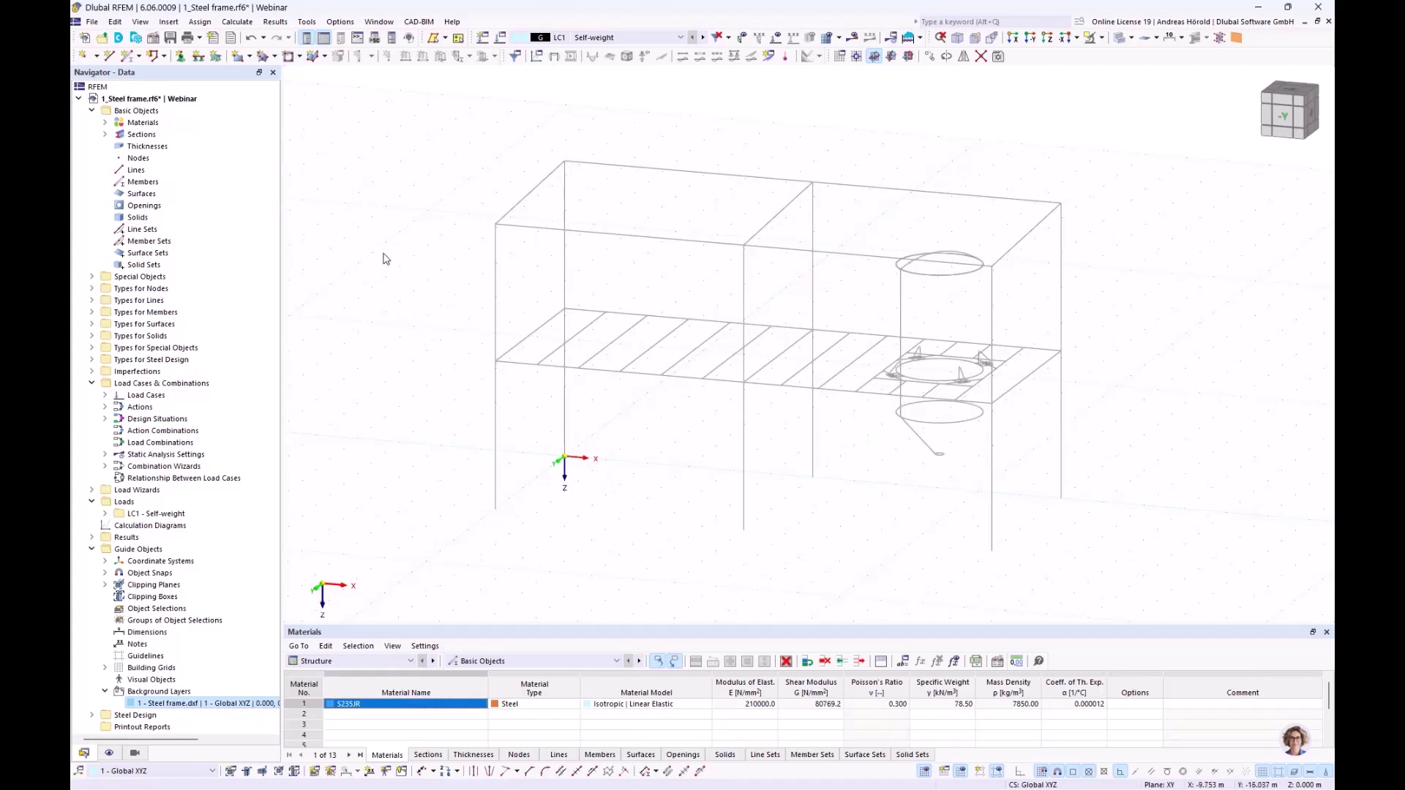
- Delete the predefined S235JR material from the model
left_click(104, 123)
left_click(184, 136)
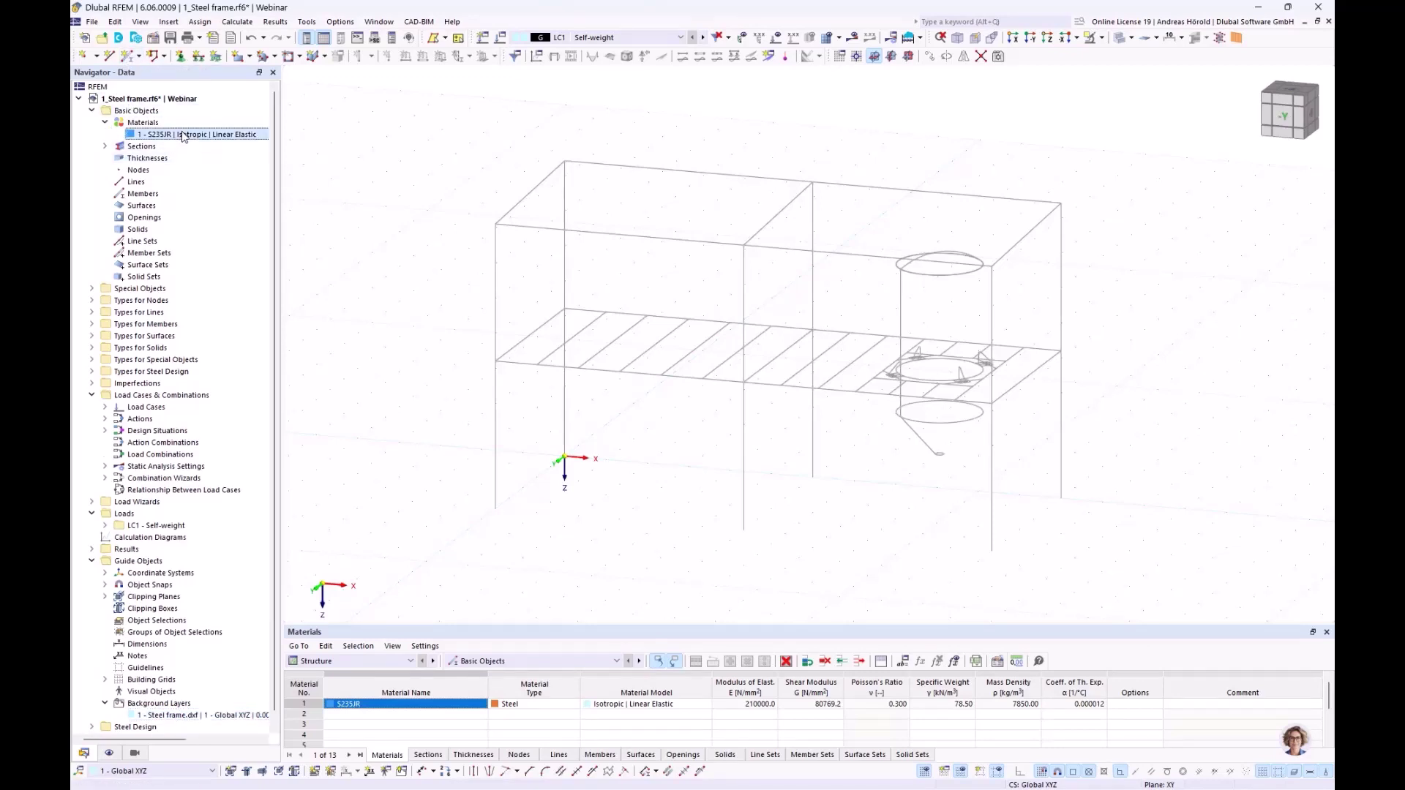
key("Delete")
left_click(714, 447)
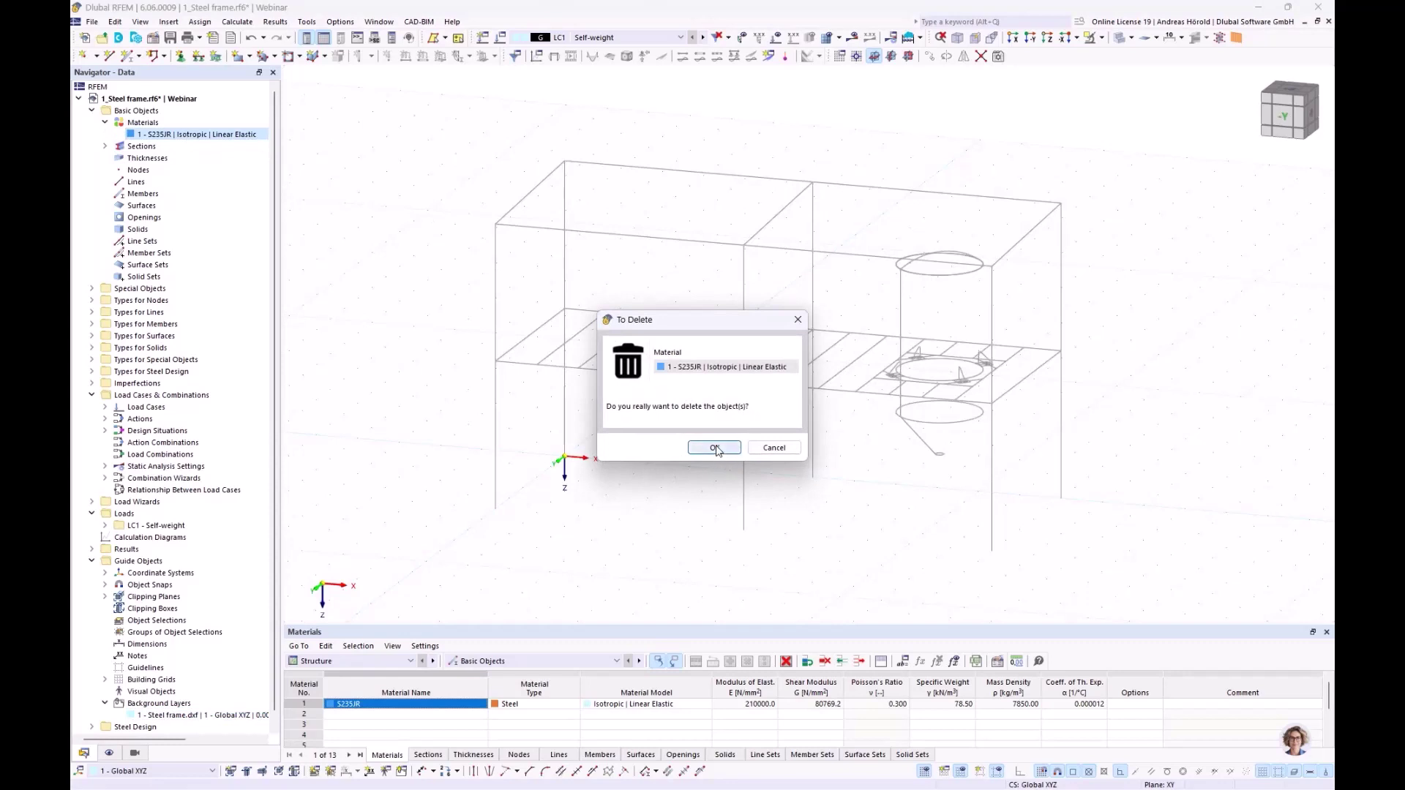
- Delete both predefined sections, HE 240 B and HE 220 A
left_click(104, 134)
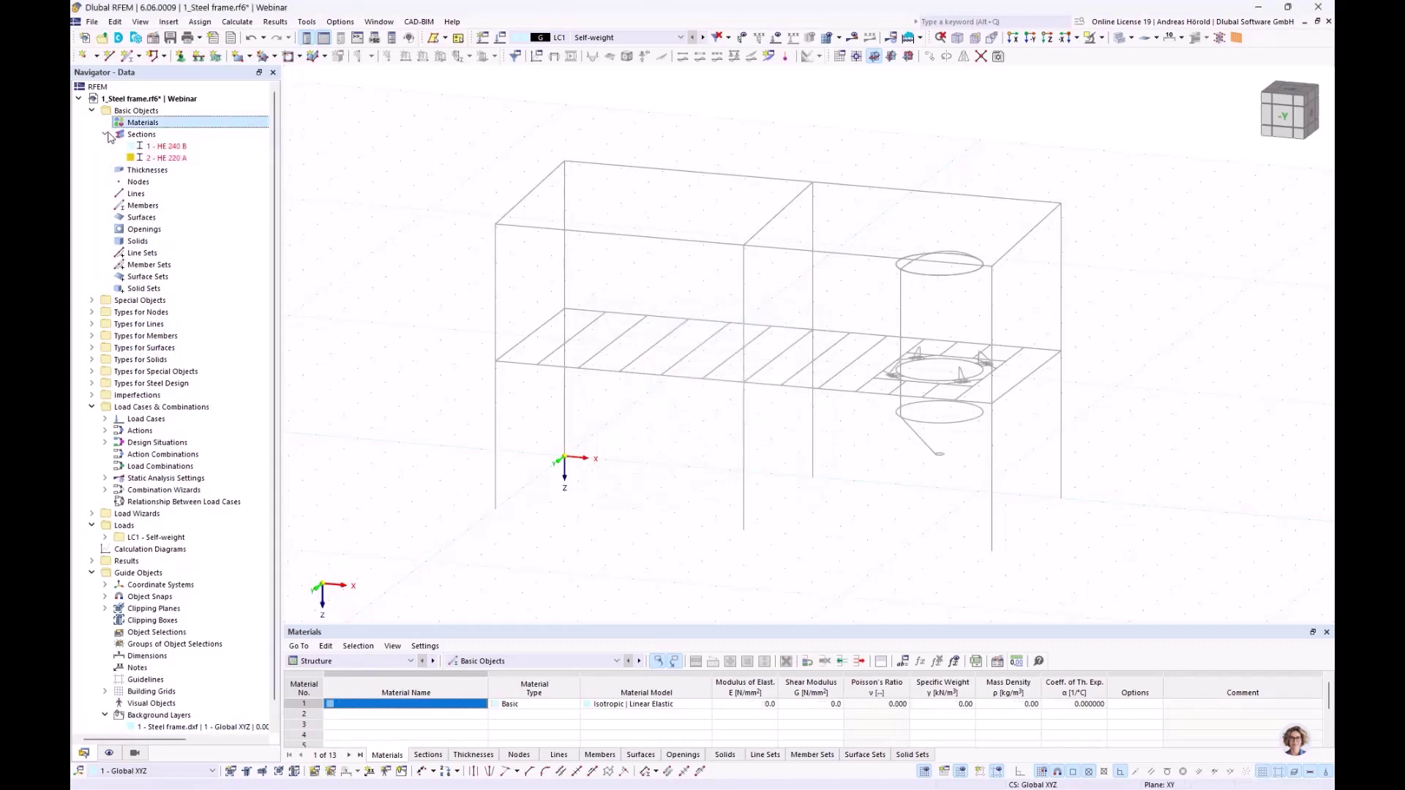
left_click(175, 147)
left_click(179, 160, "ctrl")
key("Delete")
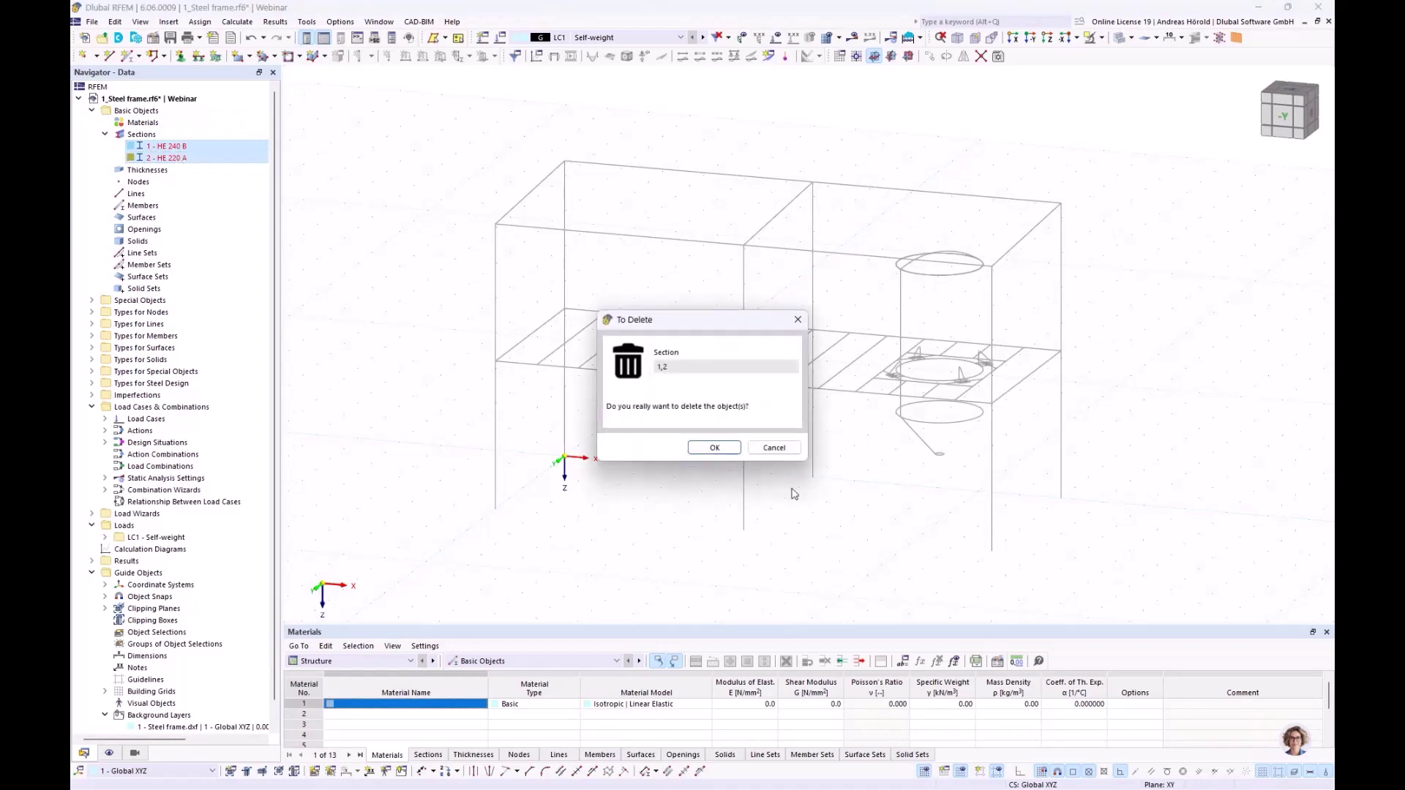
left_click(695, 455)
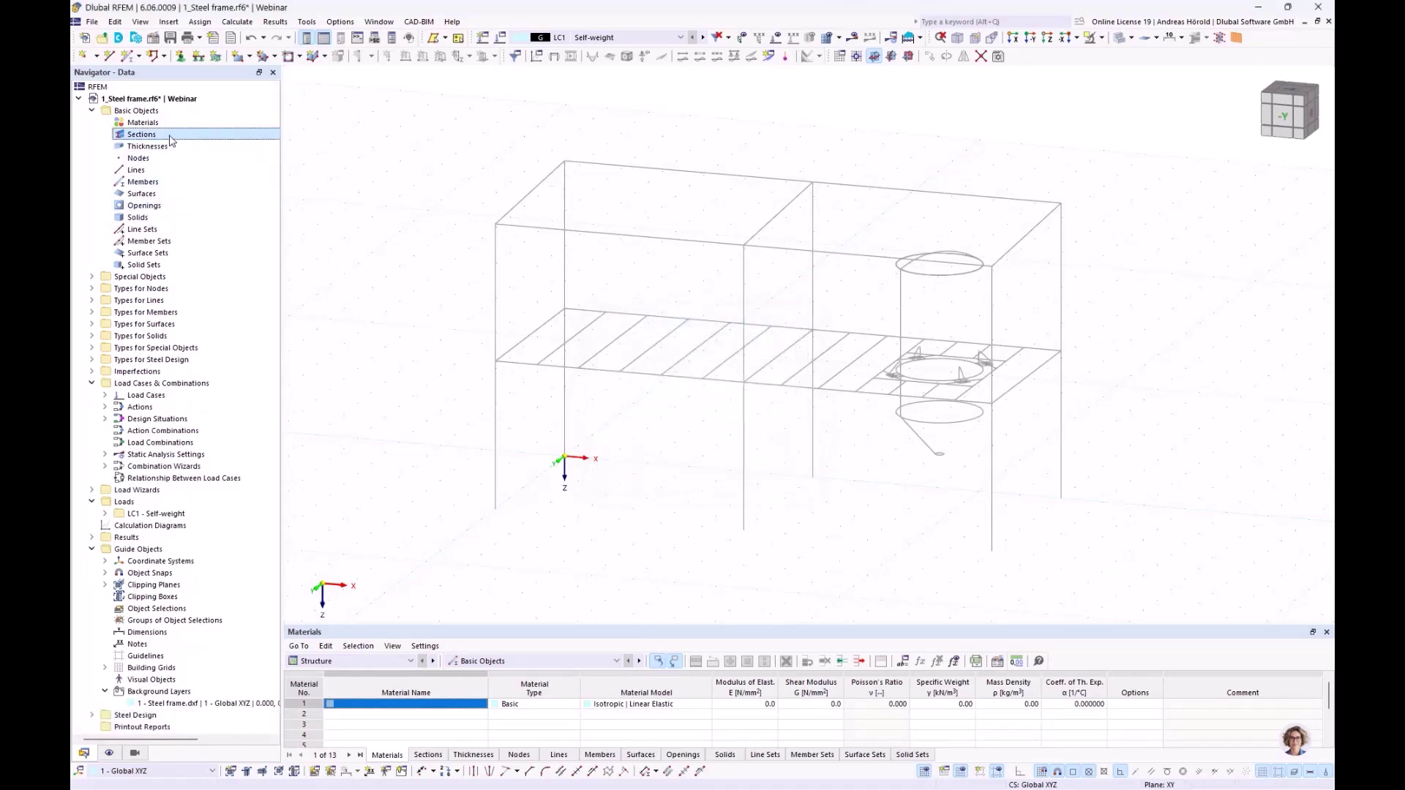
- Start a new member and choose Beam from the available member types
left_click(127, 57)
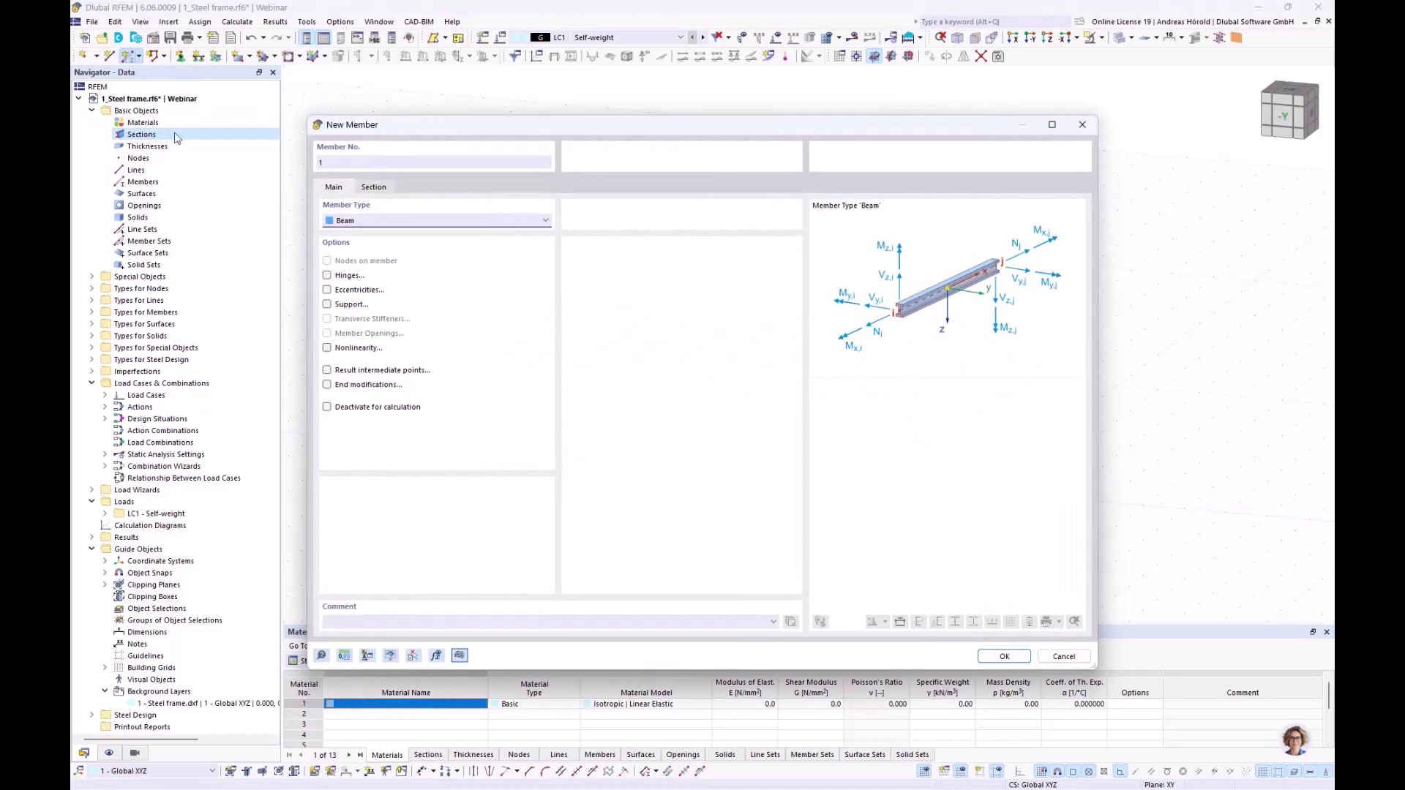
left_click(408, 225)
left_click(408, 219)
left_click(427, 222)
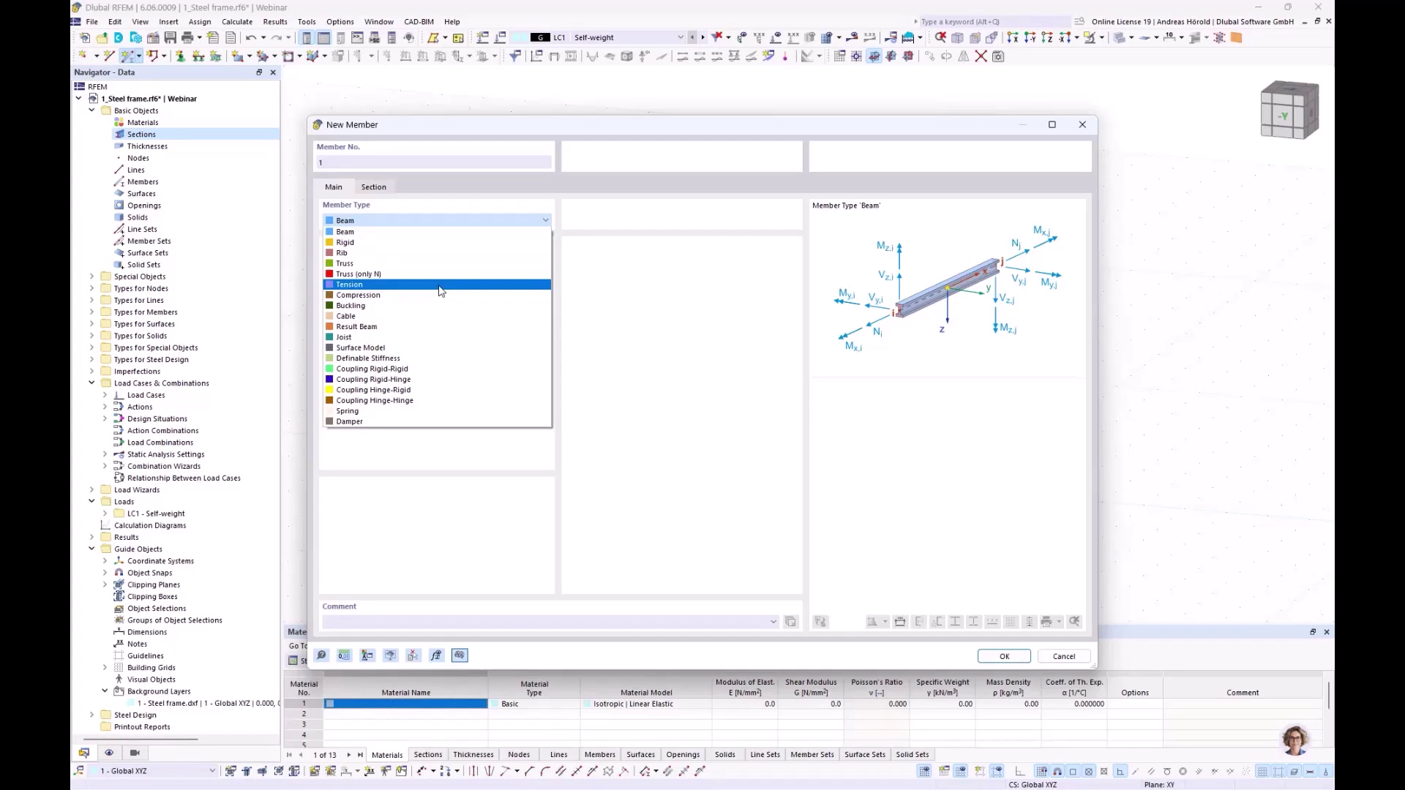
left_click(419, 232)
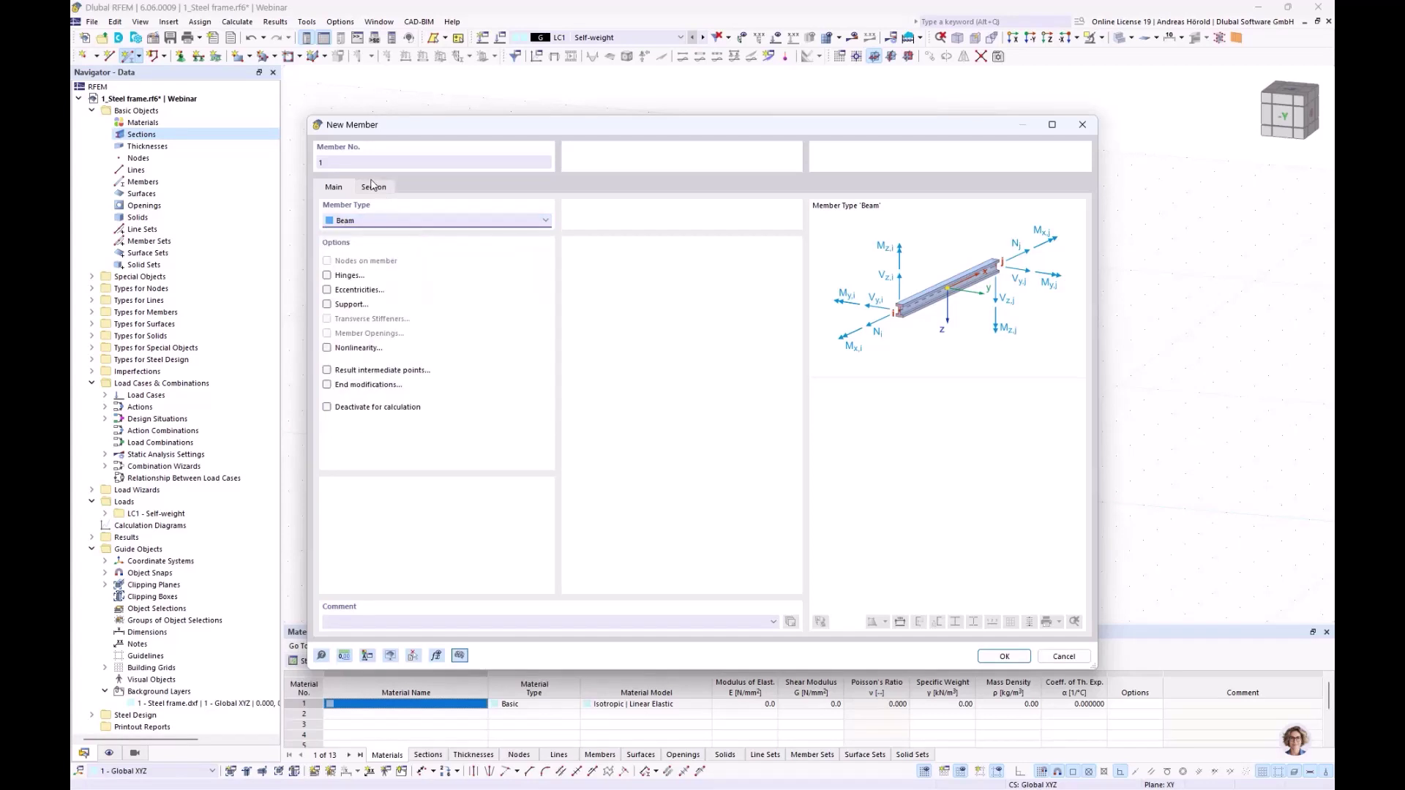
- Choose the standardized steel I-section HE 240 B from the section library for the member start
left_click(374, 188)
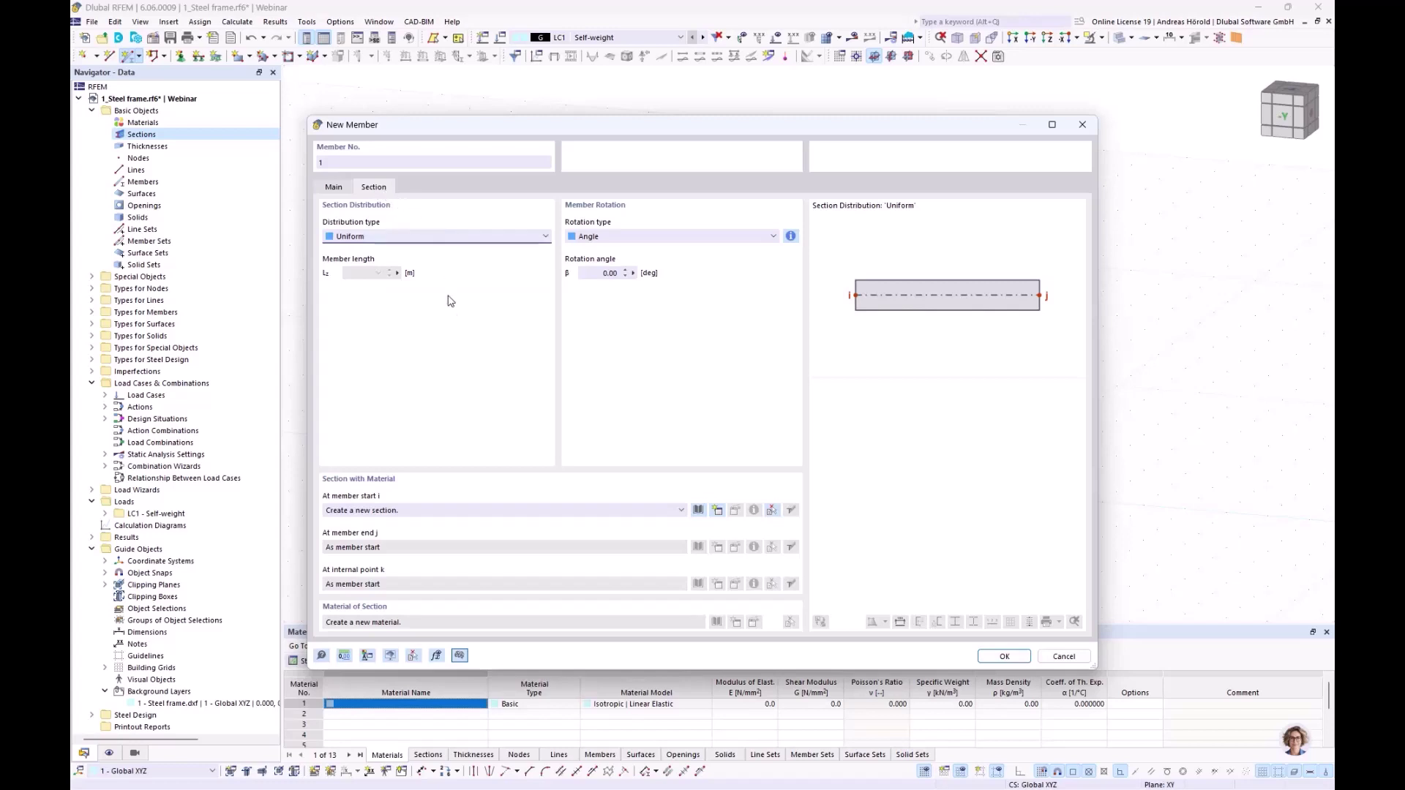
left_click(697, 510)
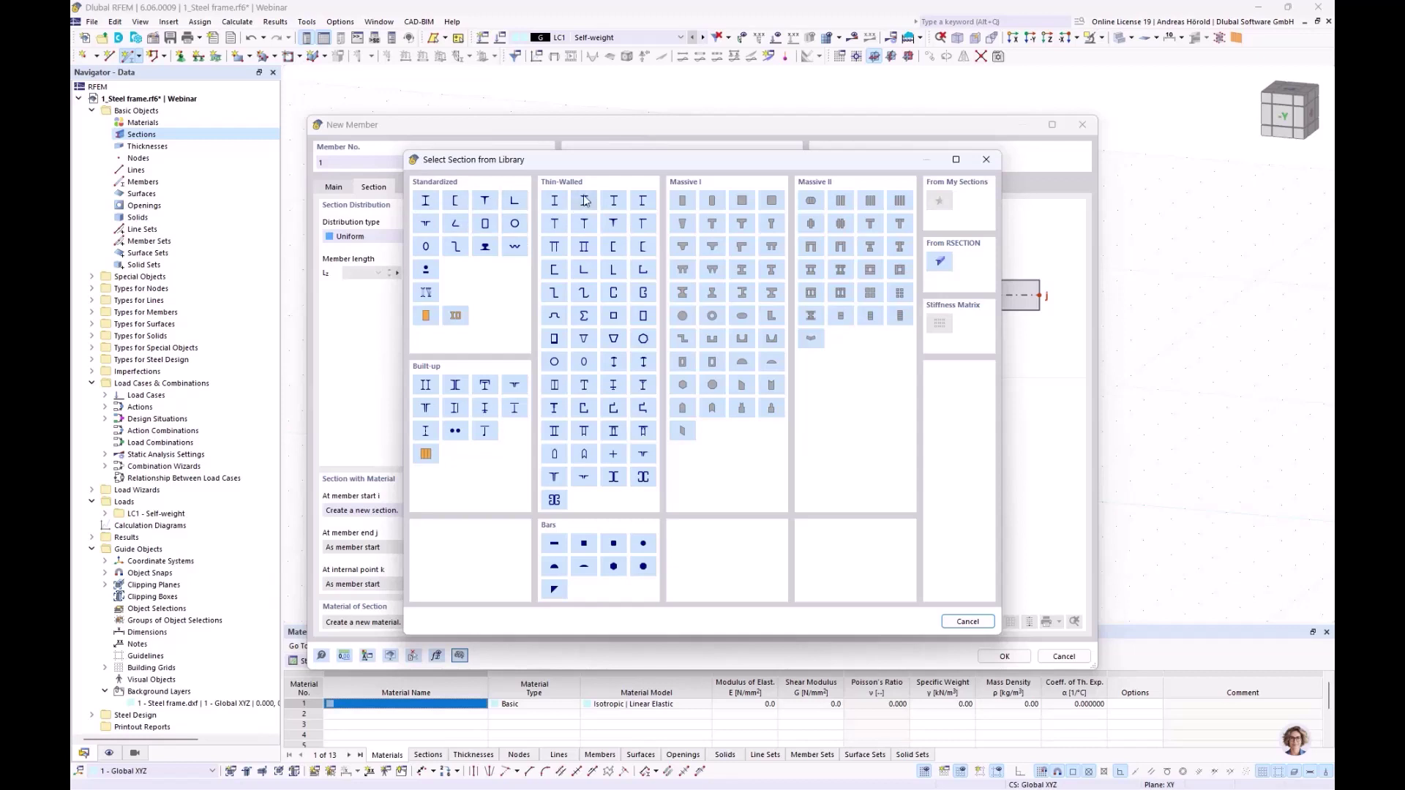
left_click(426, 202)
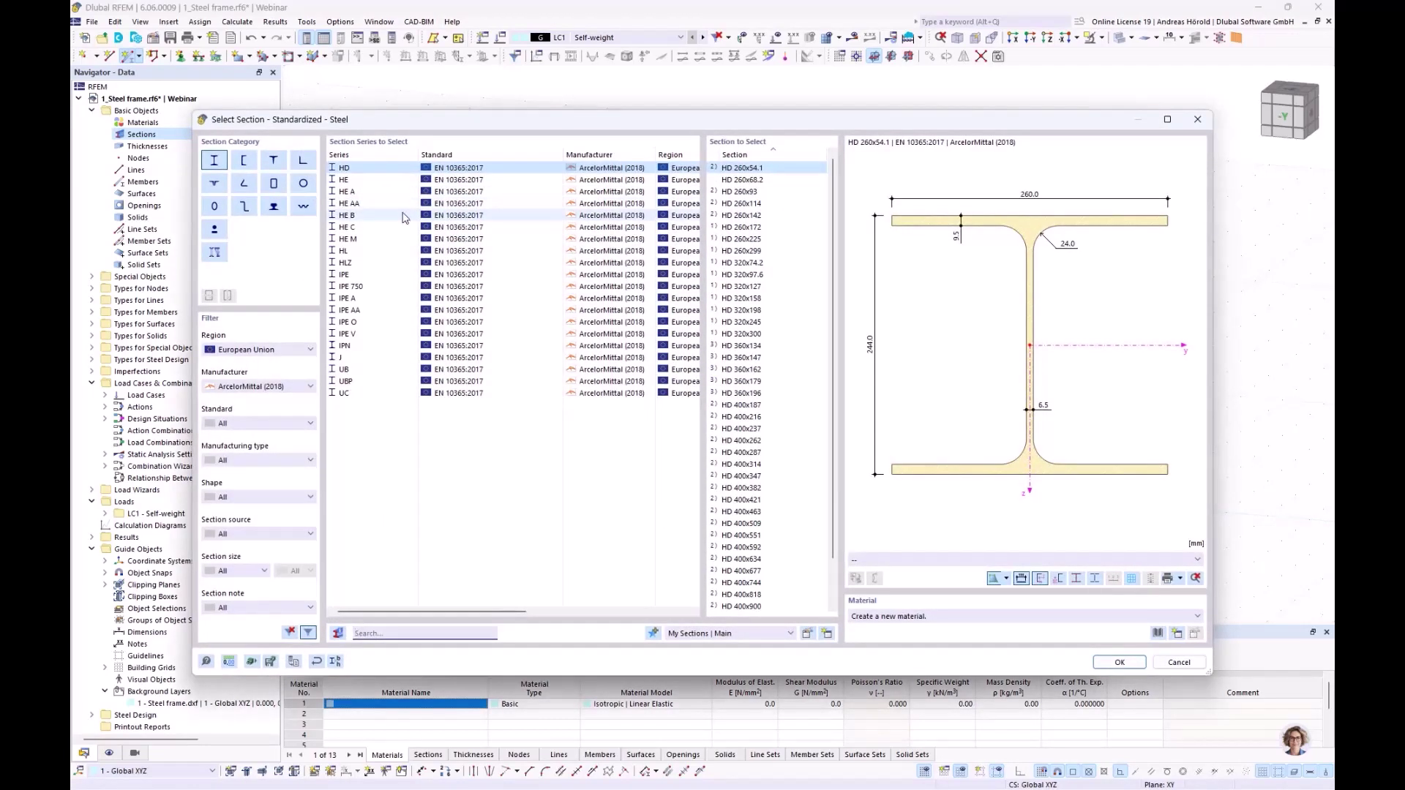
left_click(358, 216)
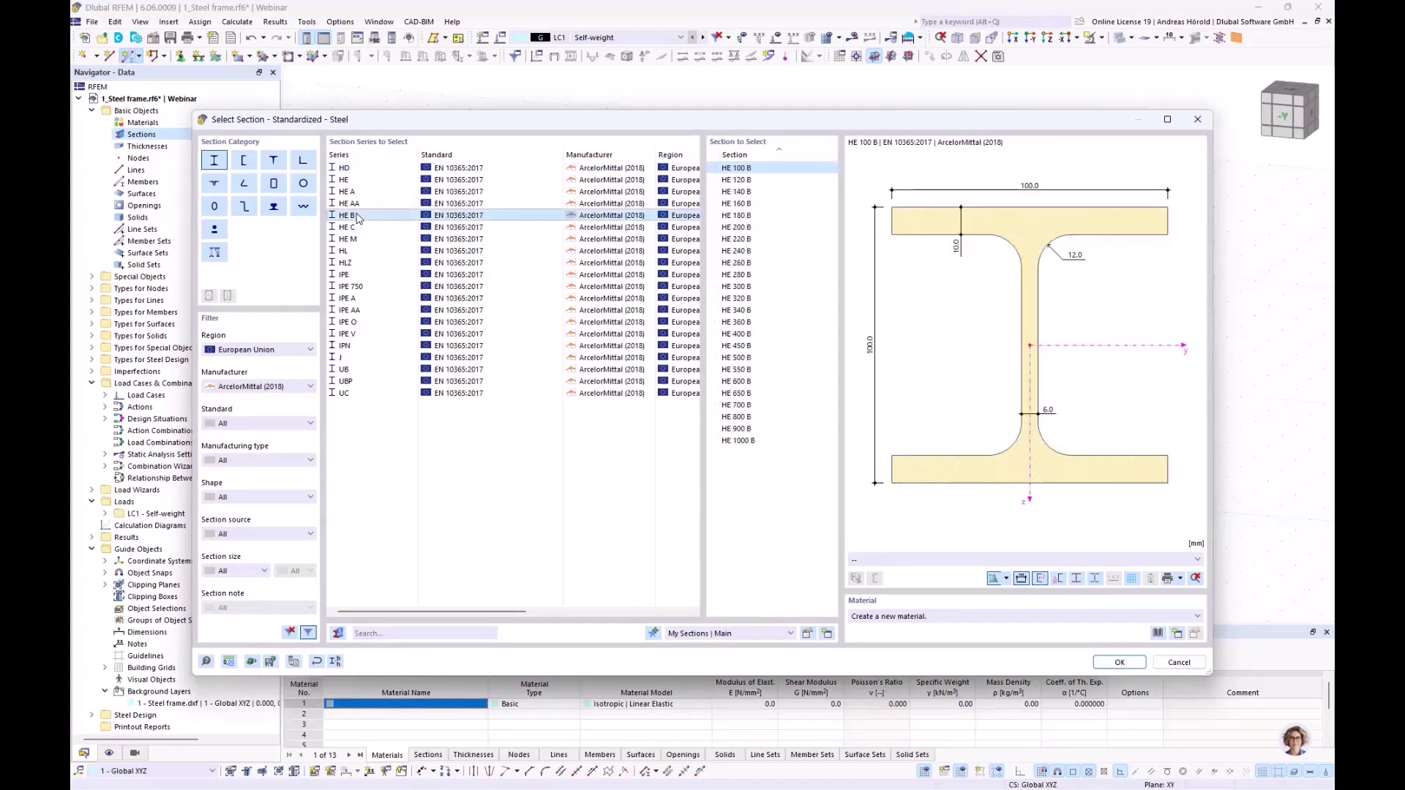
left_click(742, 251)
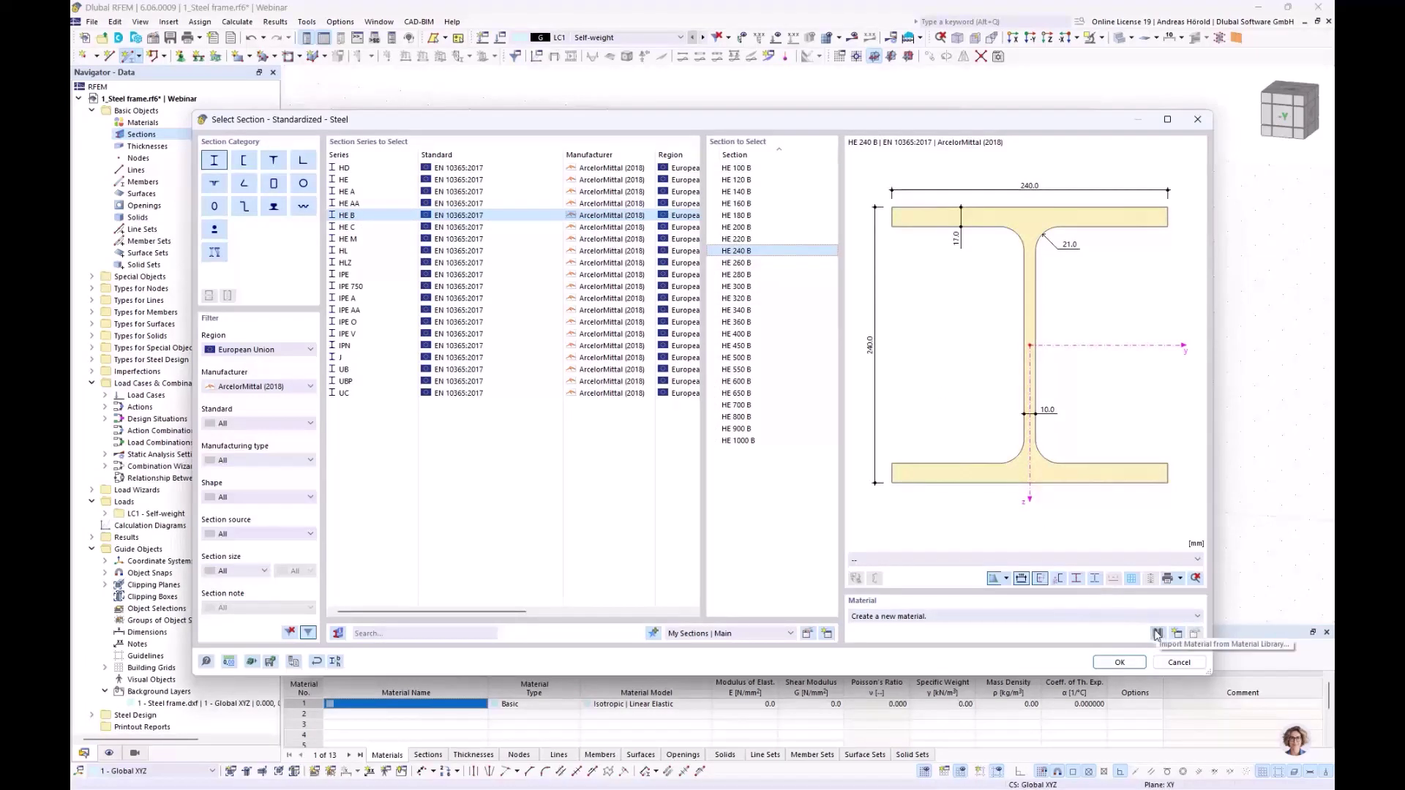
- Import material S235JR from the European carbon steel series Steel S, EN 10025-2:2019-08, and assign it to the HE 240 B section
left_click(1157, 634)
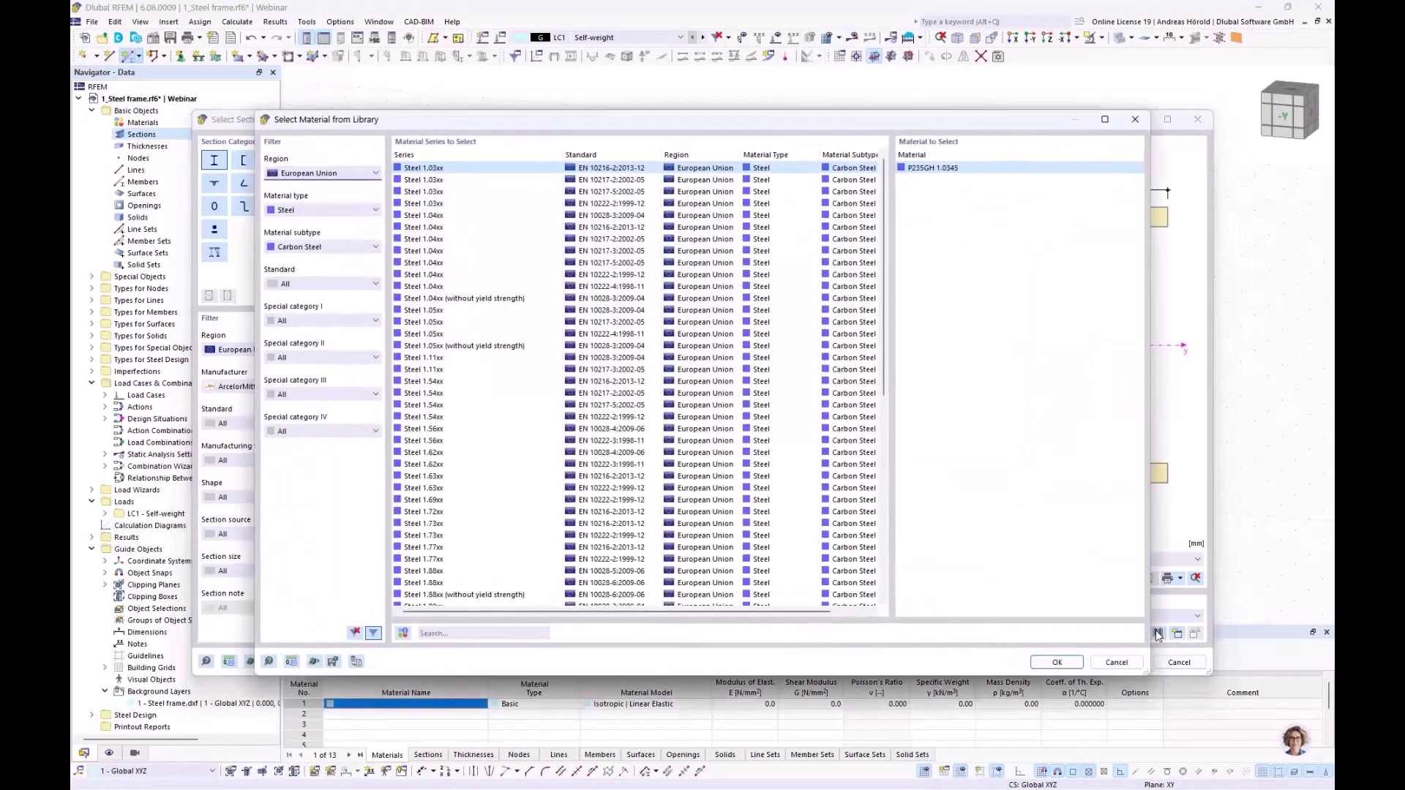
left_click(307, 175)
left_click(313, 178)
left_click(327, 213)
left_click(330, 215)
left_click(338, 249)
left_click(340, 251)
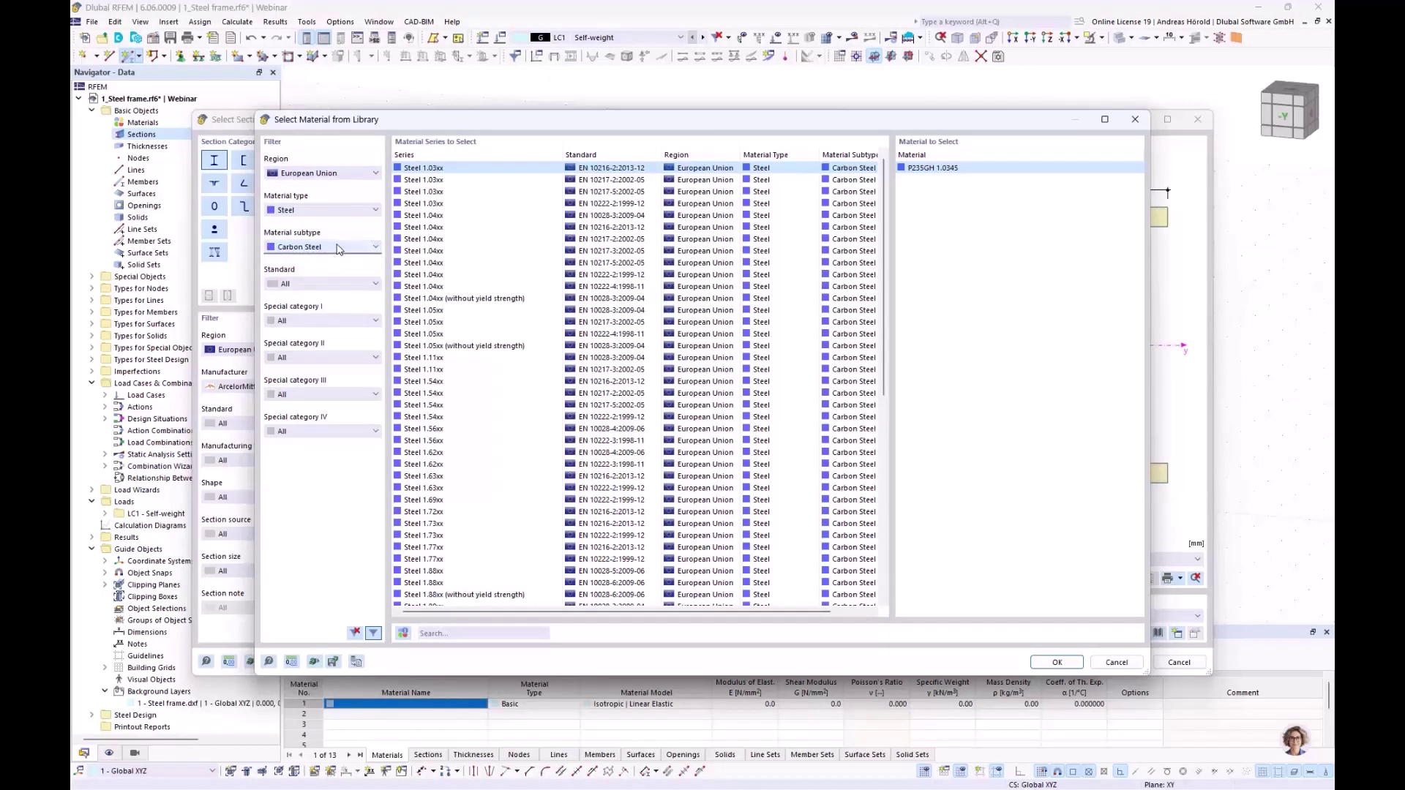
scroll(470, 323, "down", 10)
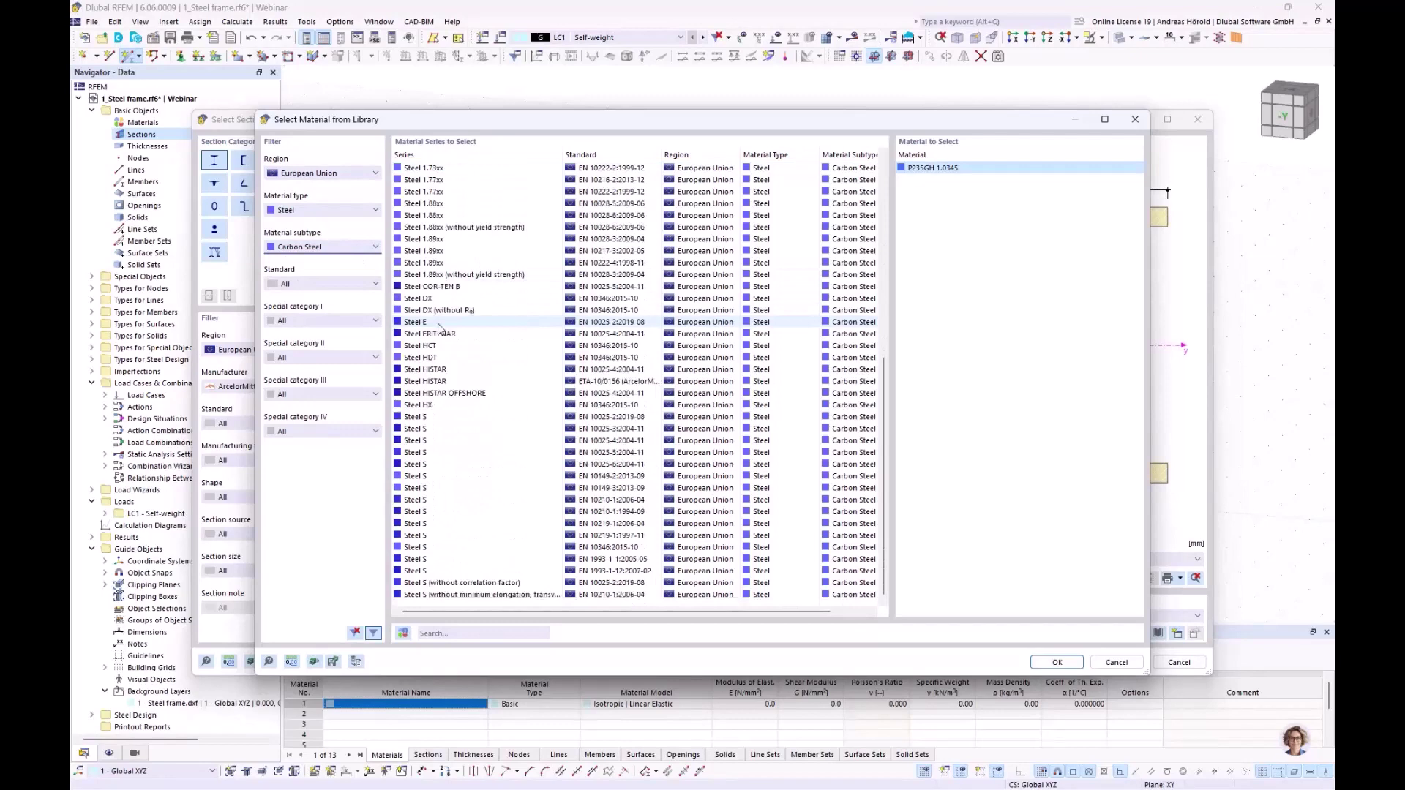
left_click(421, 416)
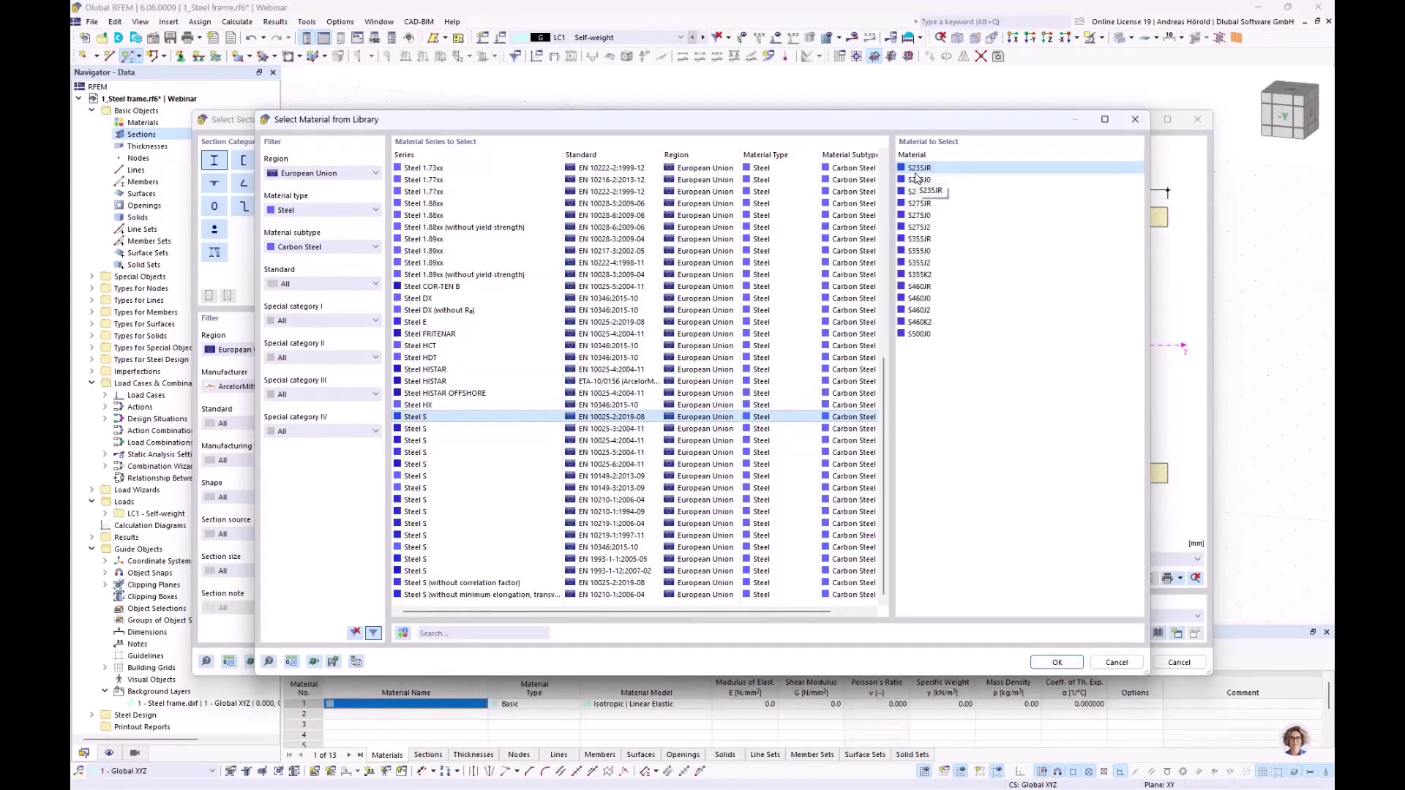
left_click(1055, 662)
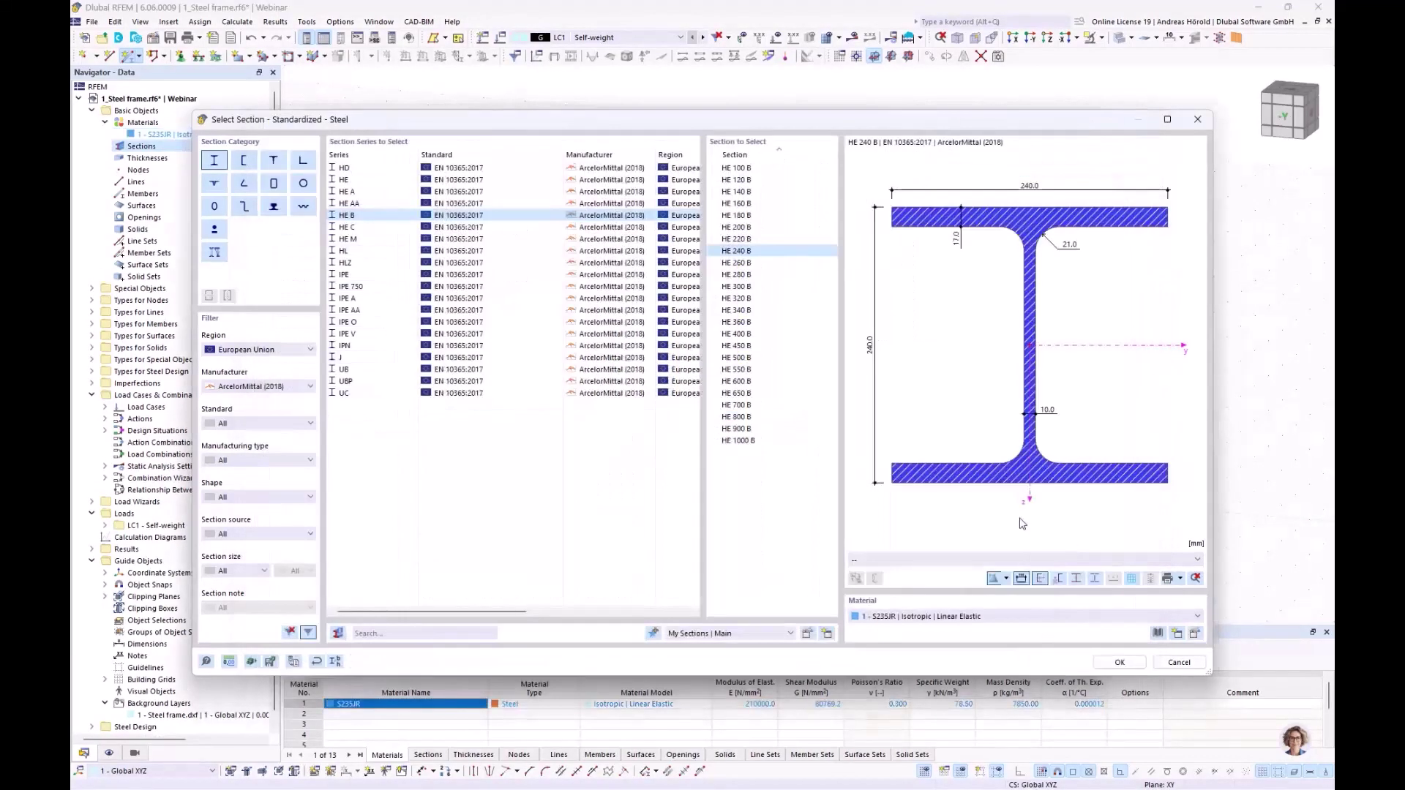
left_click(1119, 663)
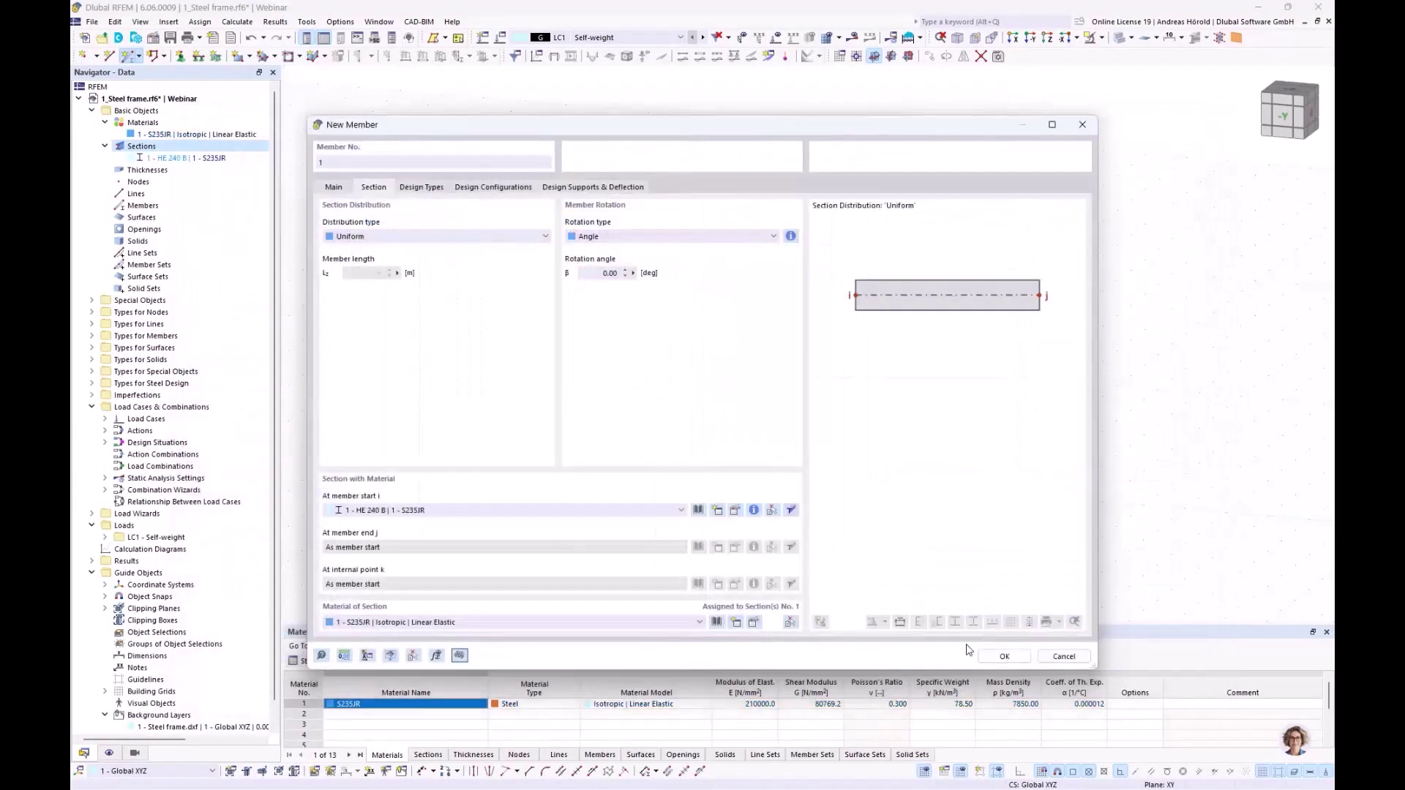
- Place the first HE 240 B column along the background-layer line at X 0, Y 5.000 m, 6.750 m tall up to the upper frame corner
left_click(1004, 656)
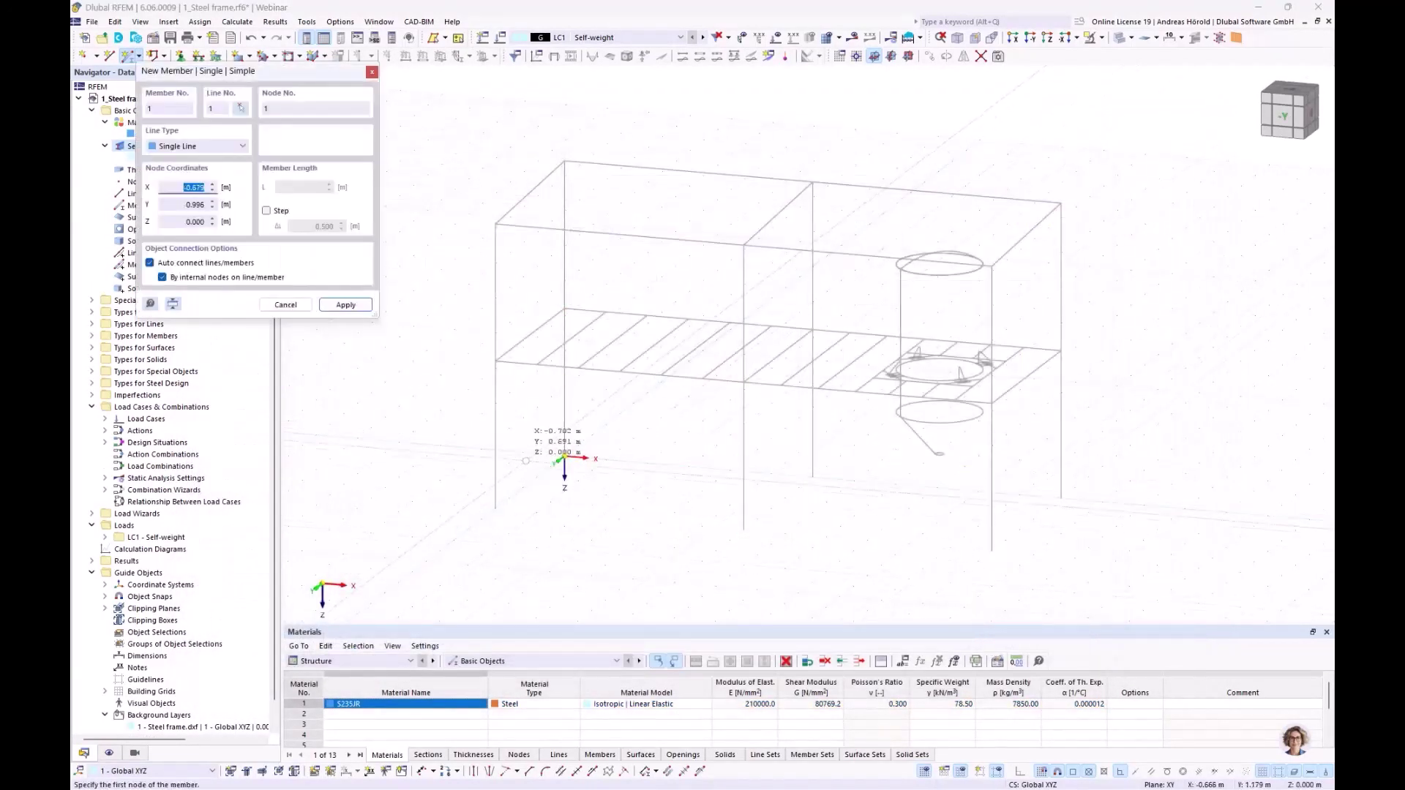
left_click(495, 503)
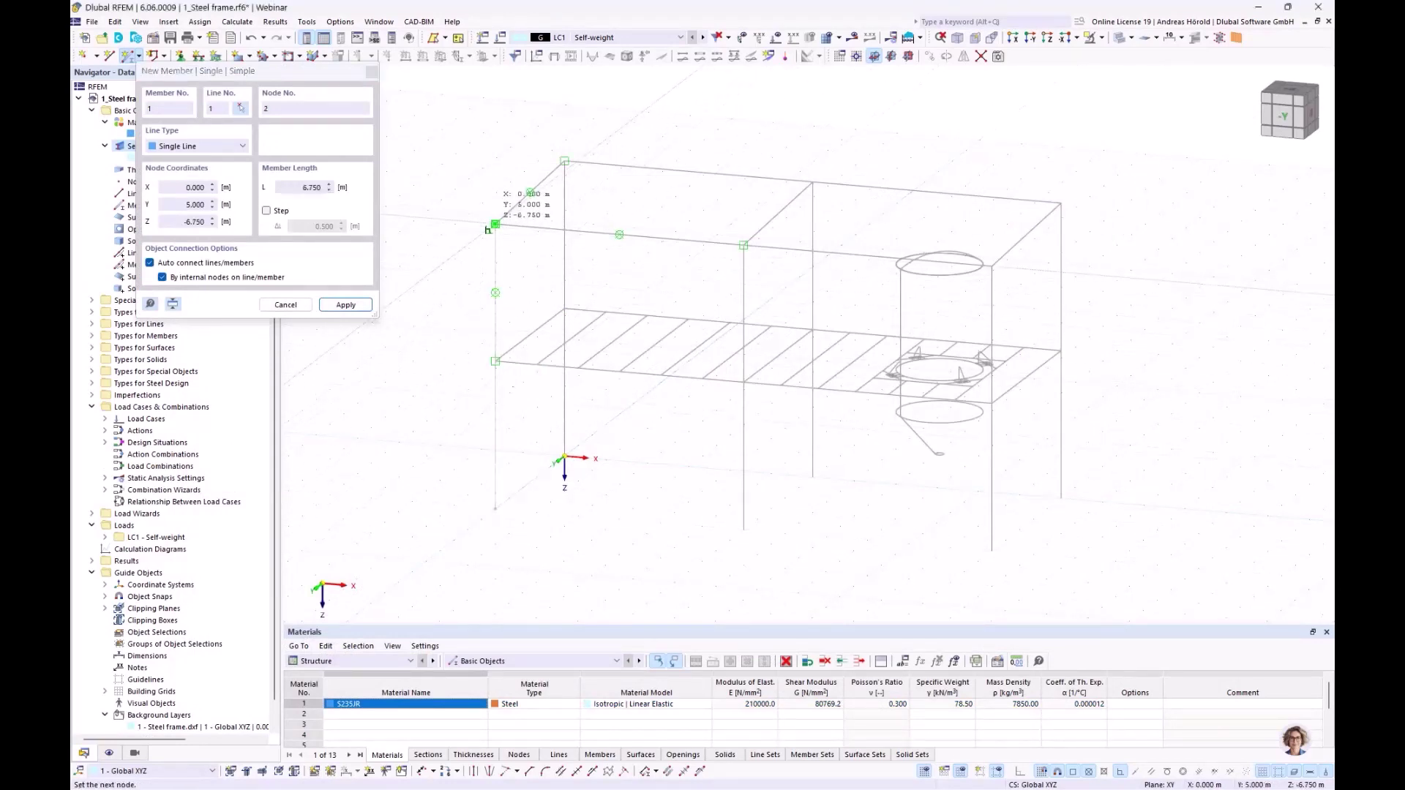
left_click(495, 225)
key("Escape")
- Move the first column off its background-layer line and undo that move
middle_click_drag(449, 423, 608, 493, "ctrl")
scroll(663, 433, "up", 5)
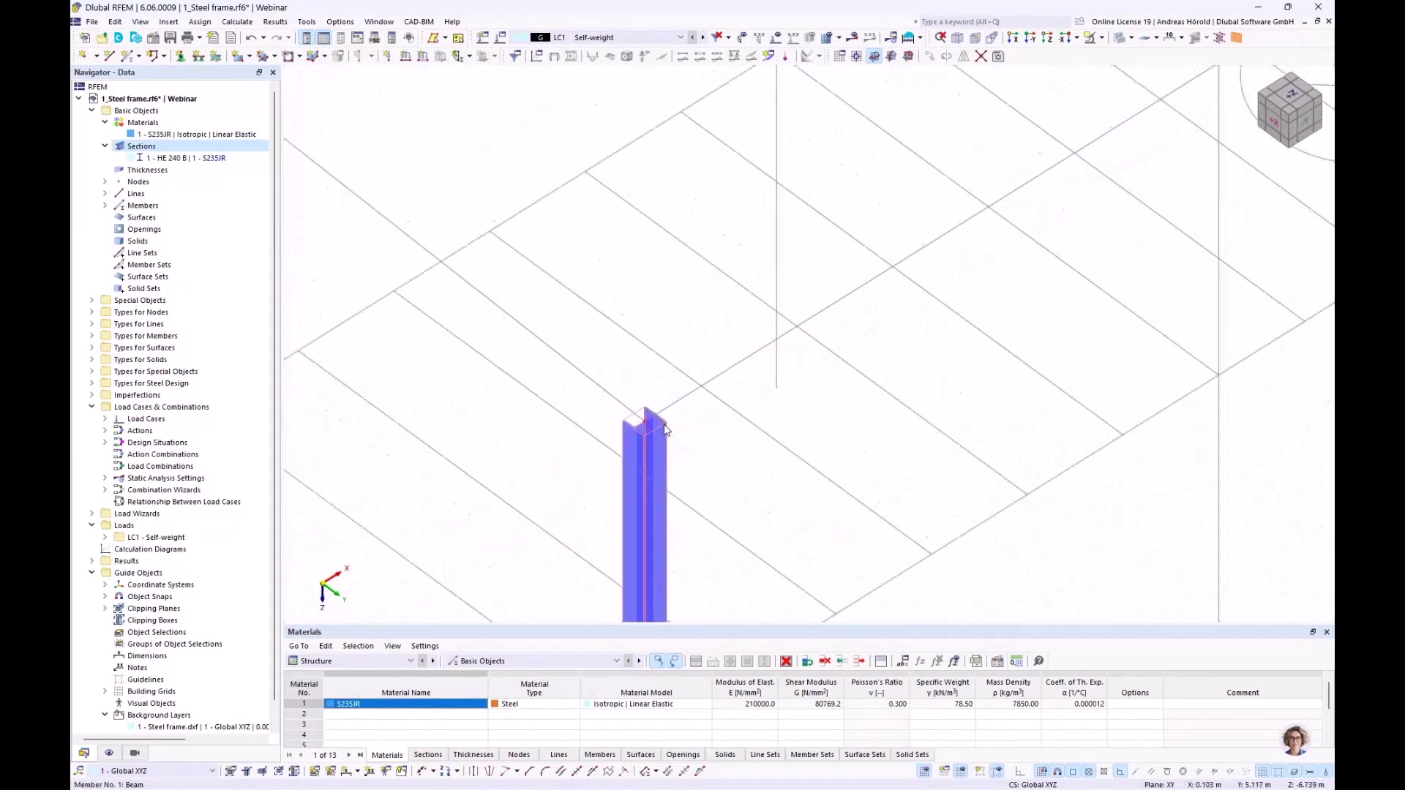
scroll(666, 429, "up", 2)
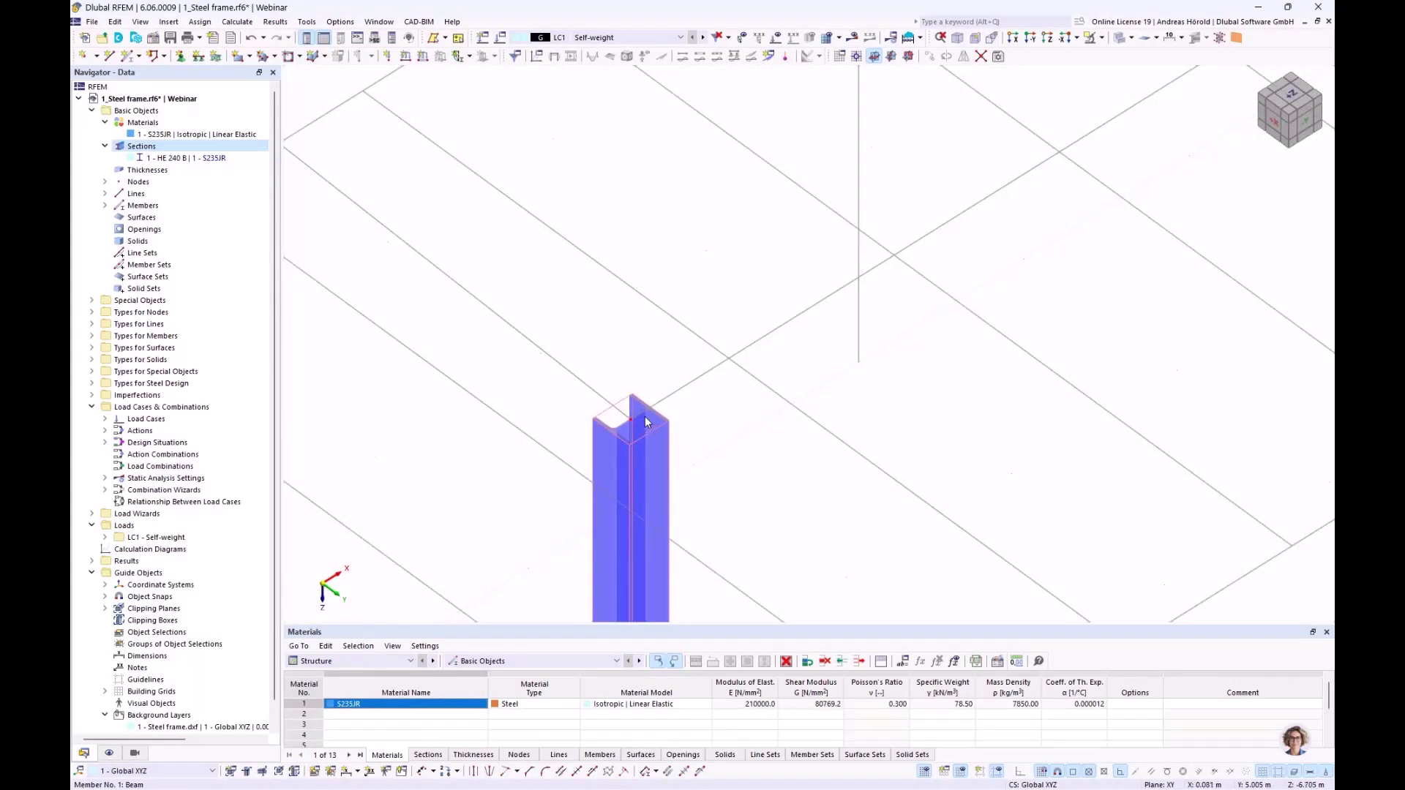
left_click_drag(634, 430, 637, 516)
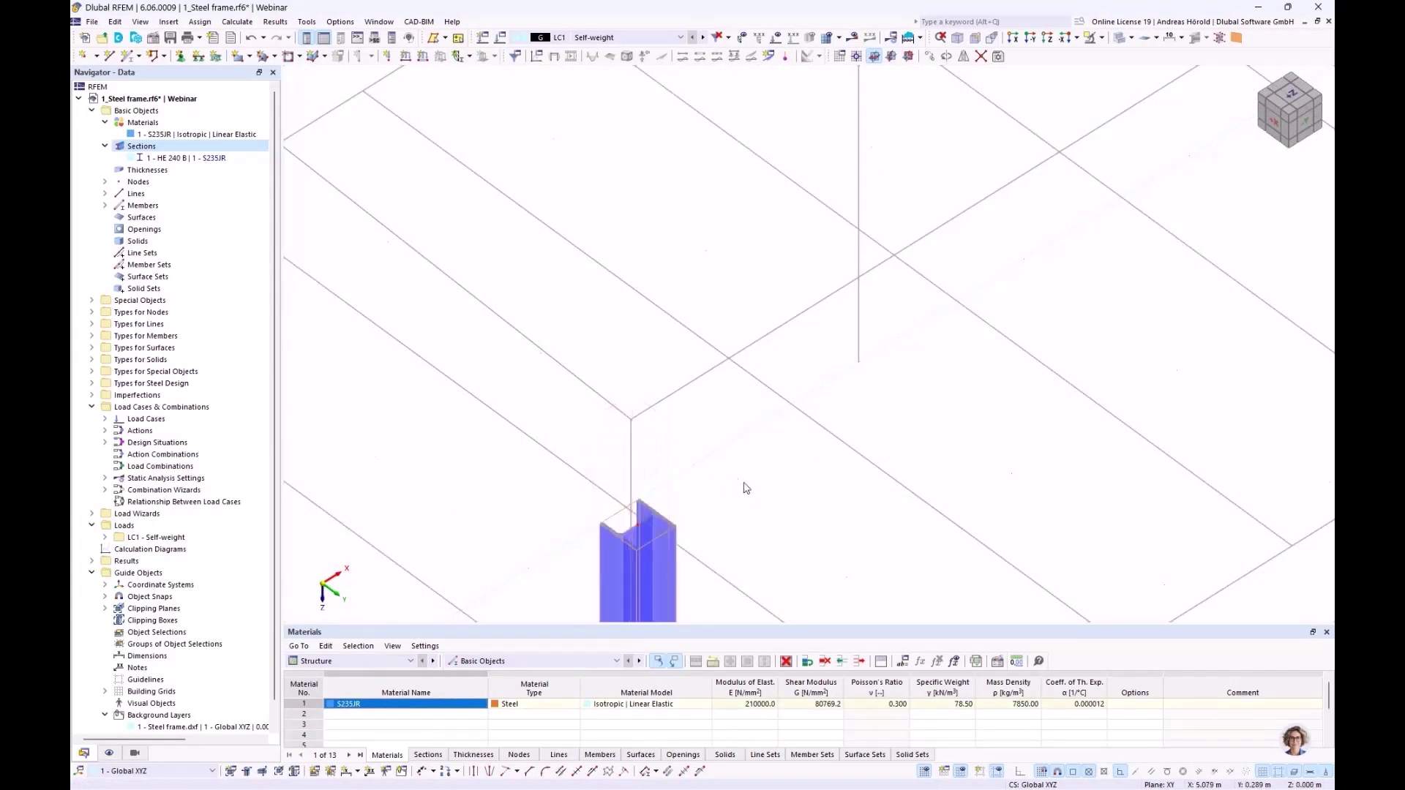
key("ctrl+z")
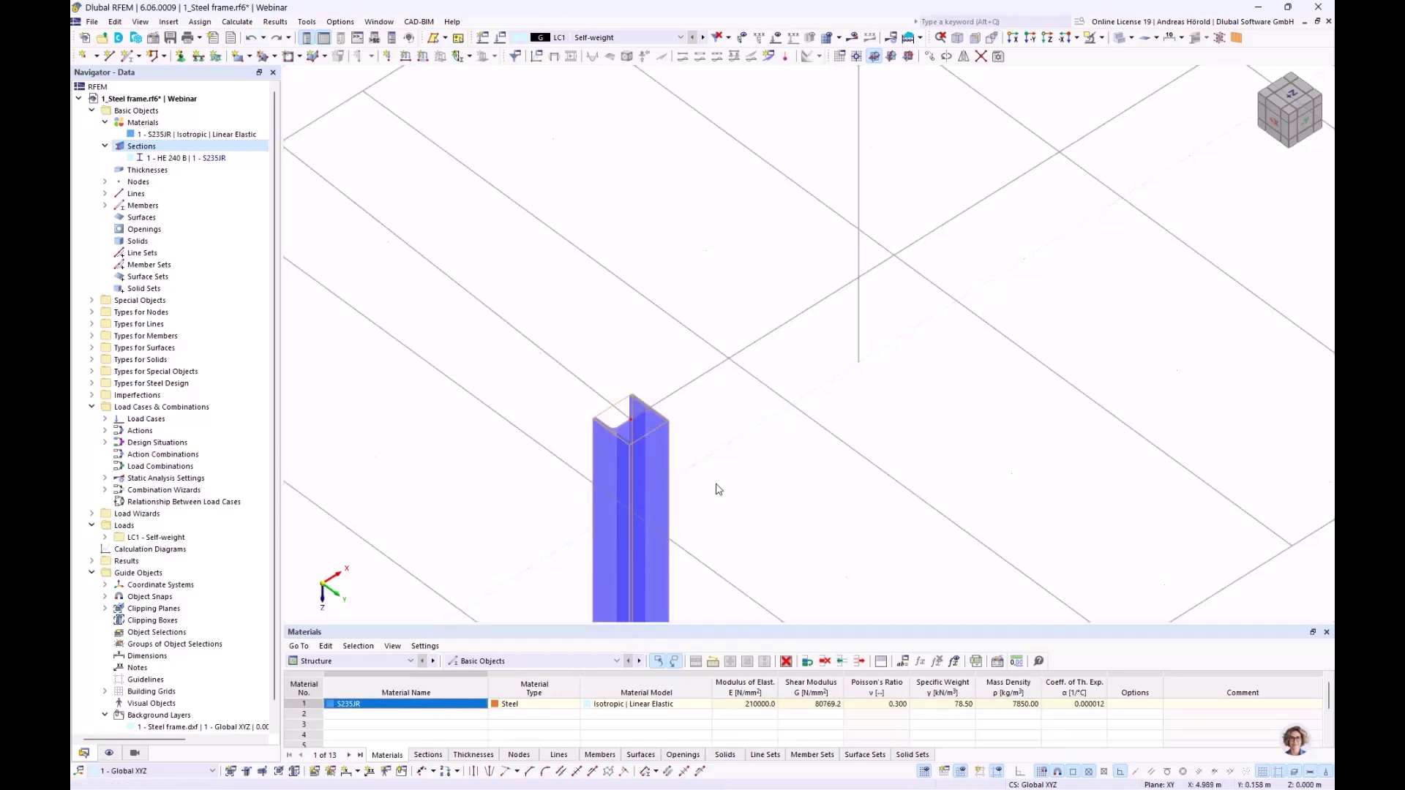
- Examine the first column's section assignment and rotation angle in its member properties
scroll(719, 490, "down", 3)
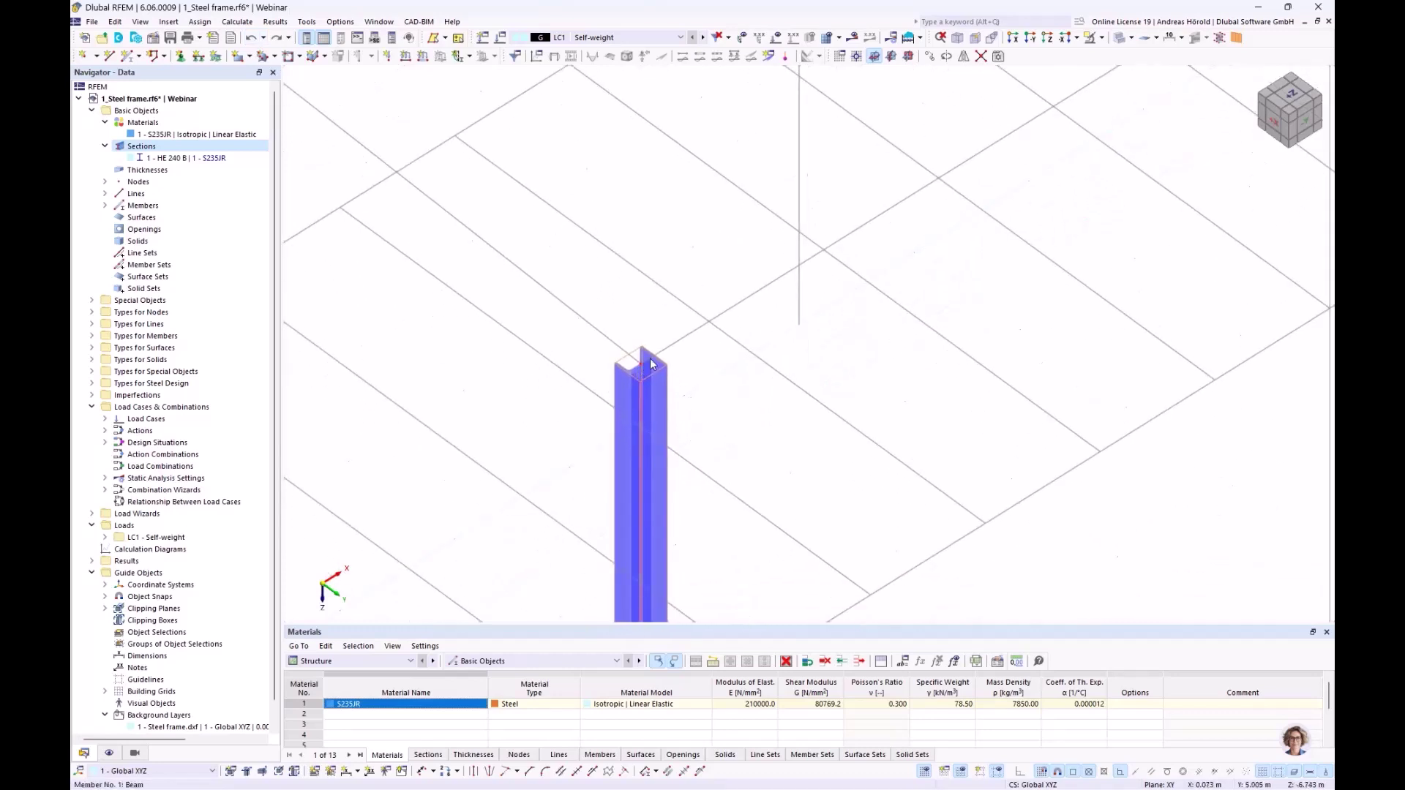
middle_click_drag(696, 417, 546, 260)
scroll(550, 270, "down", 2)
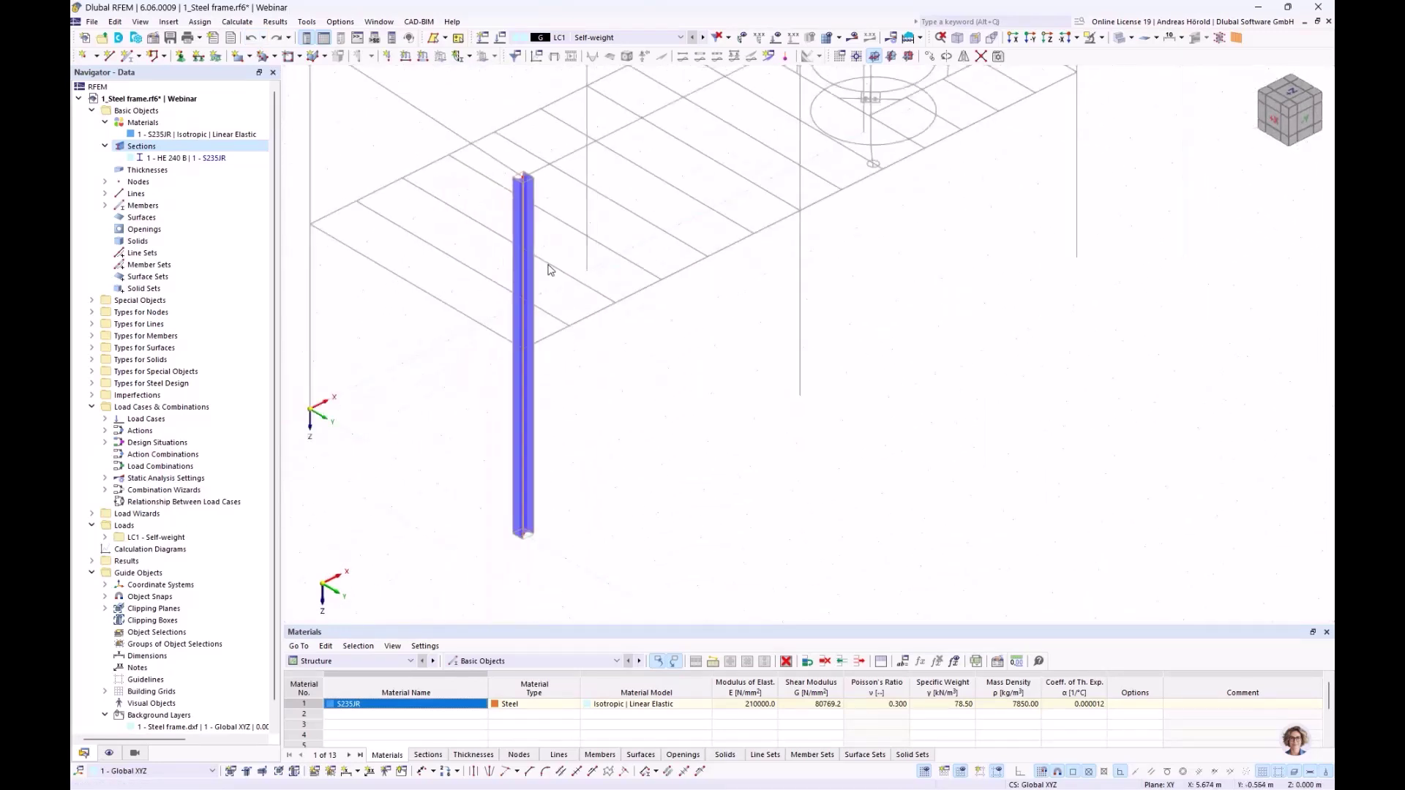
middle_click_drag(555, 361, 564, 349, "ctrl")
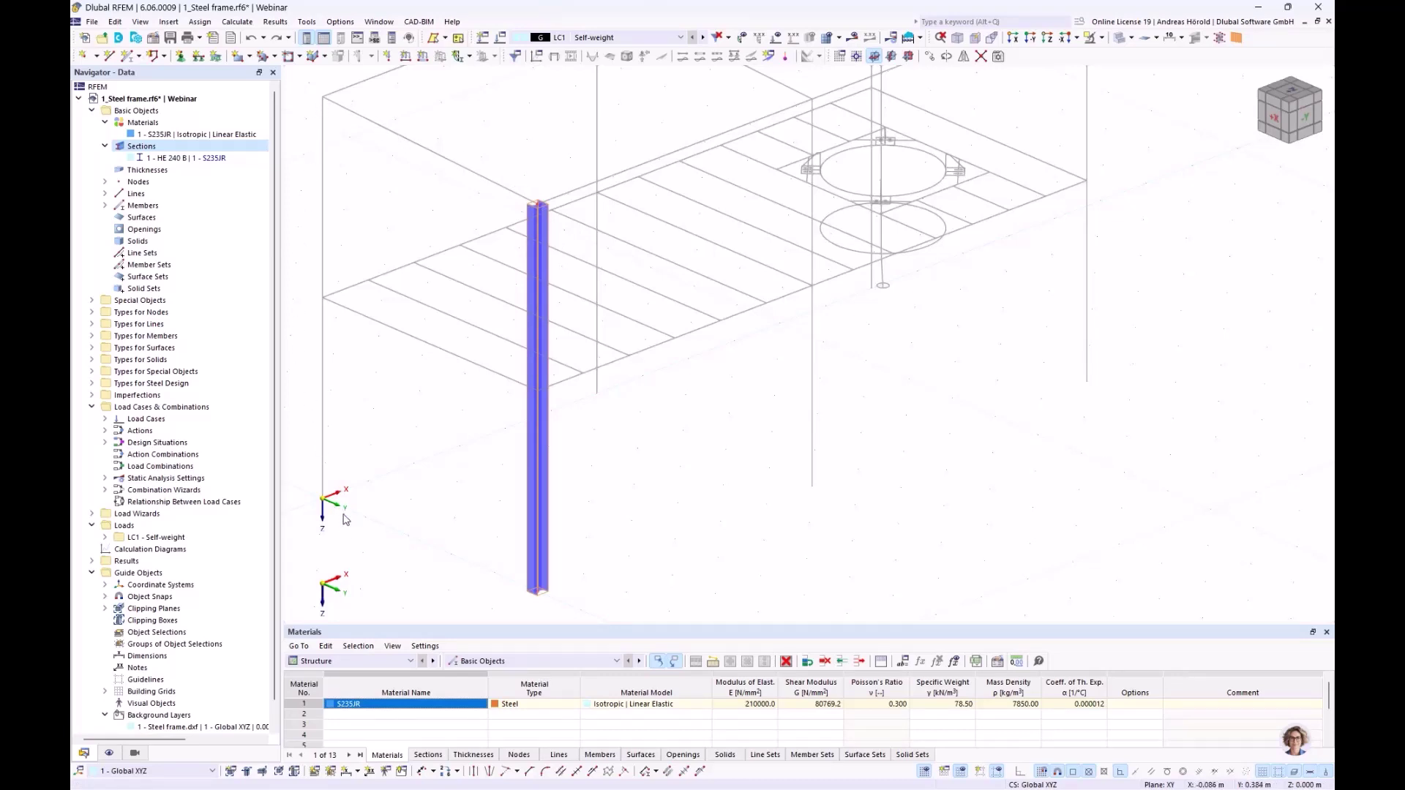
scroll(346, 404, "down", 2)
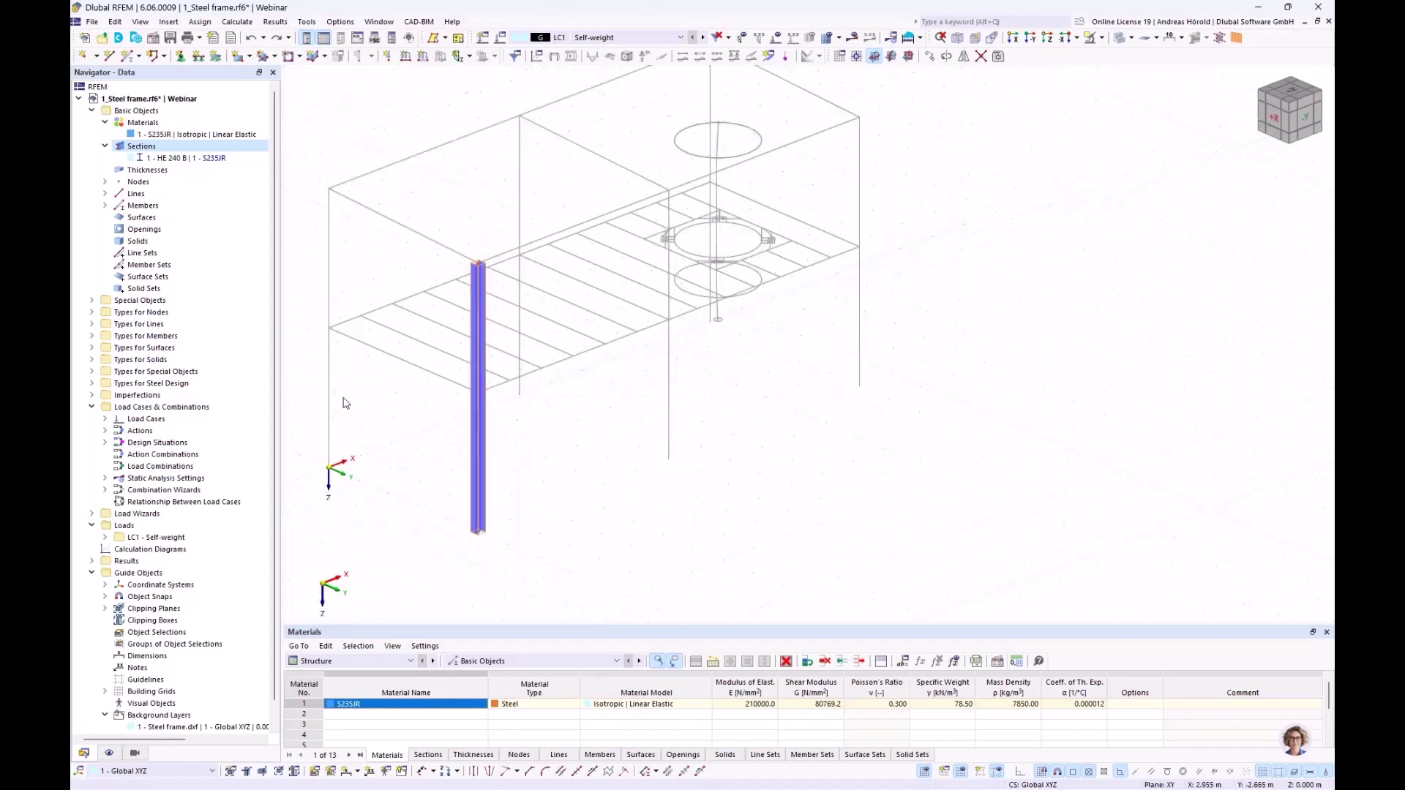
middle_click_drag(371, 399, 544, 412)
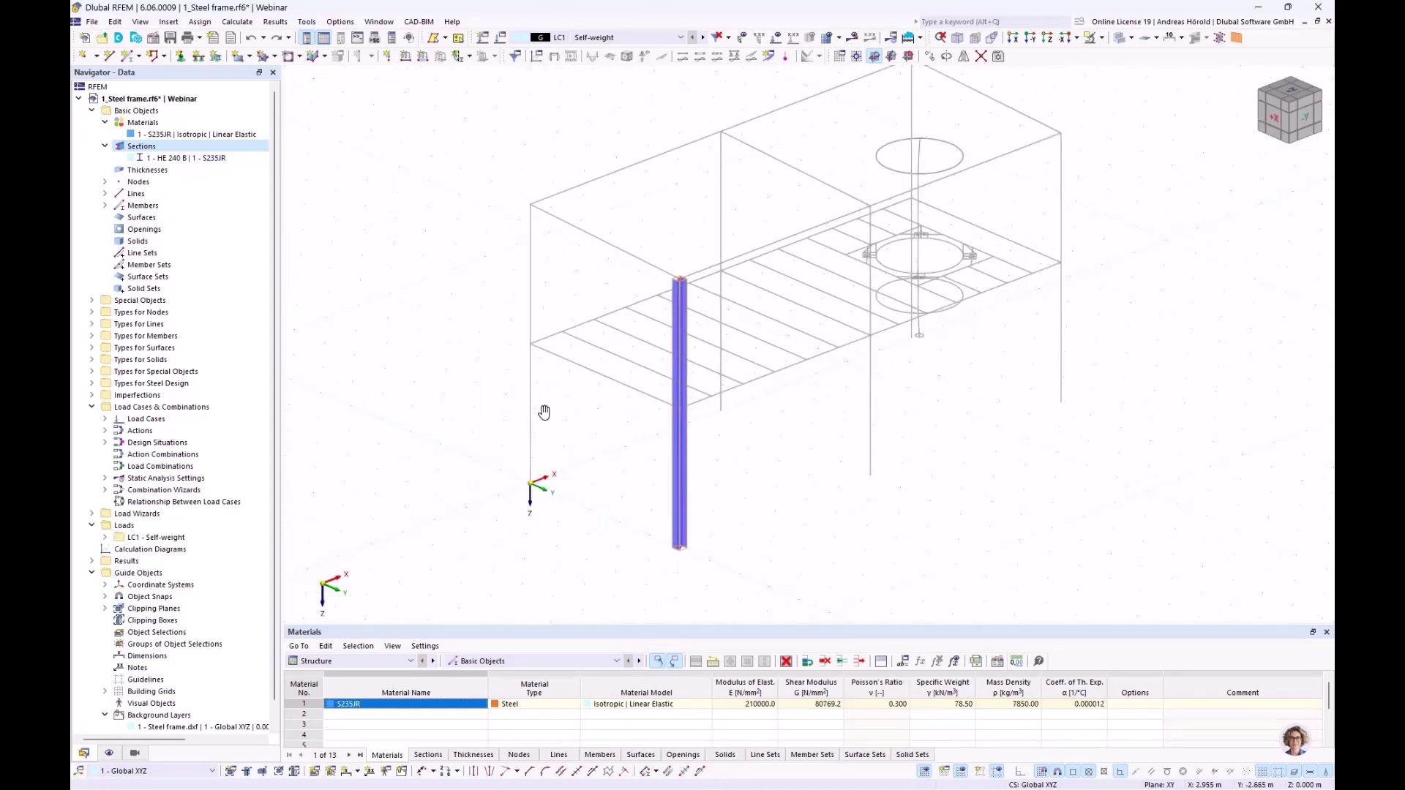
scroll(544, 414, "up", 1)
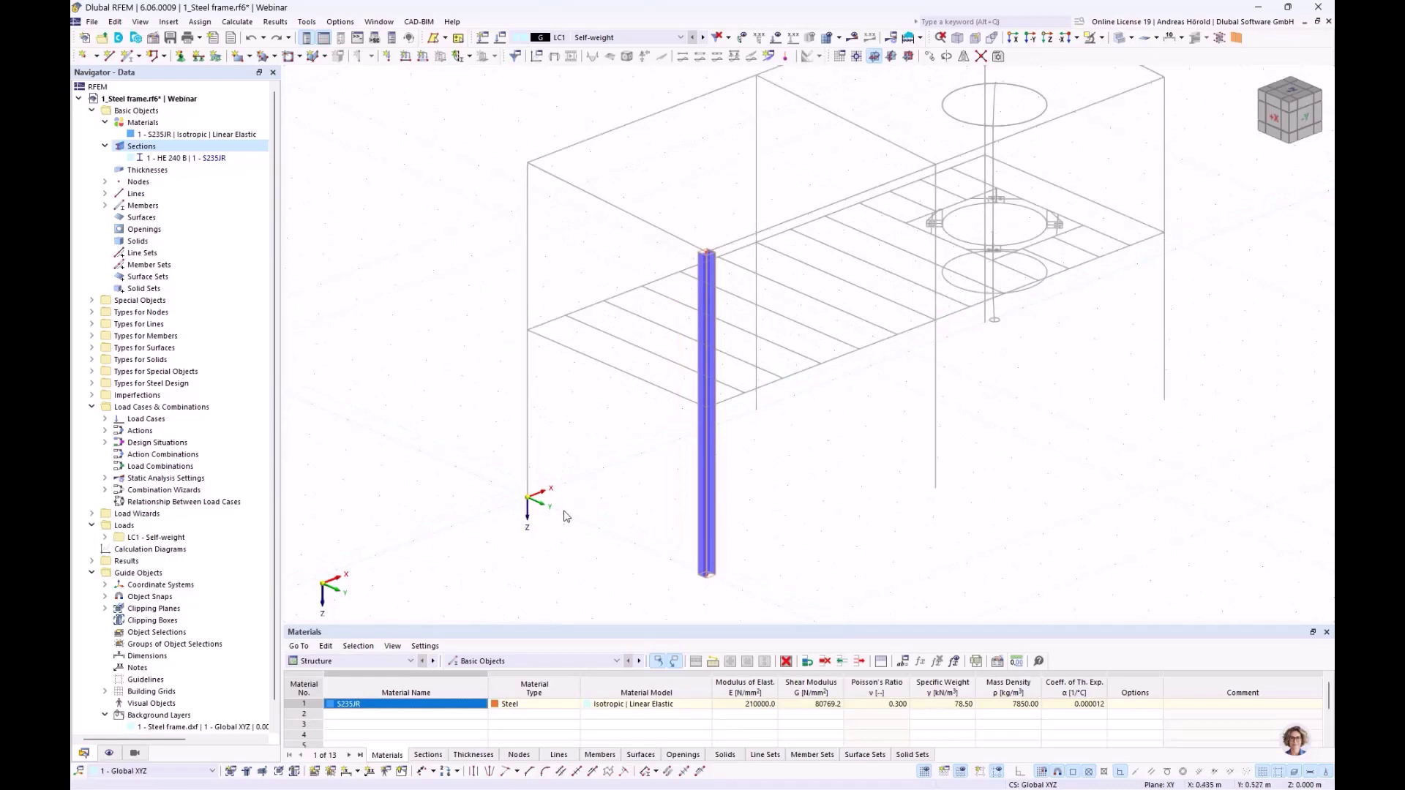
double_click(707, 292)
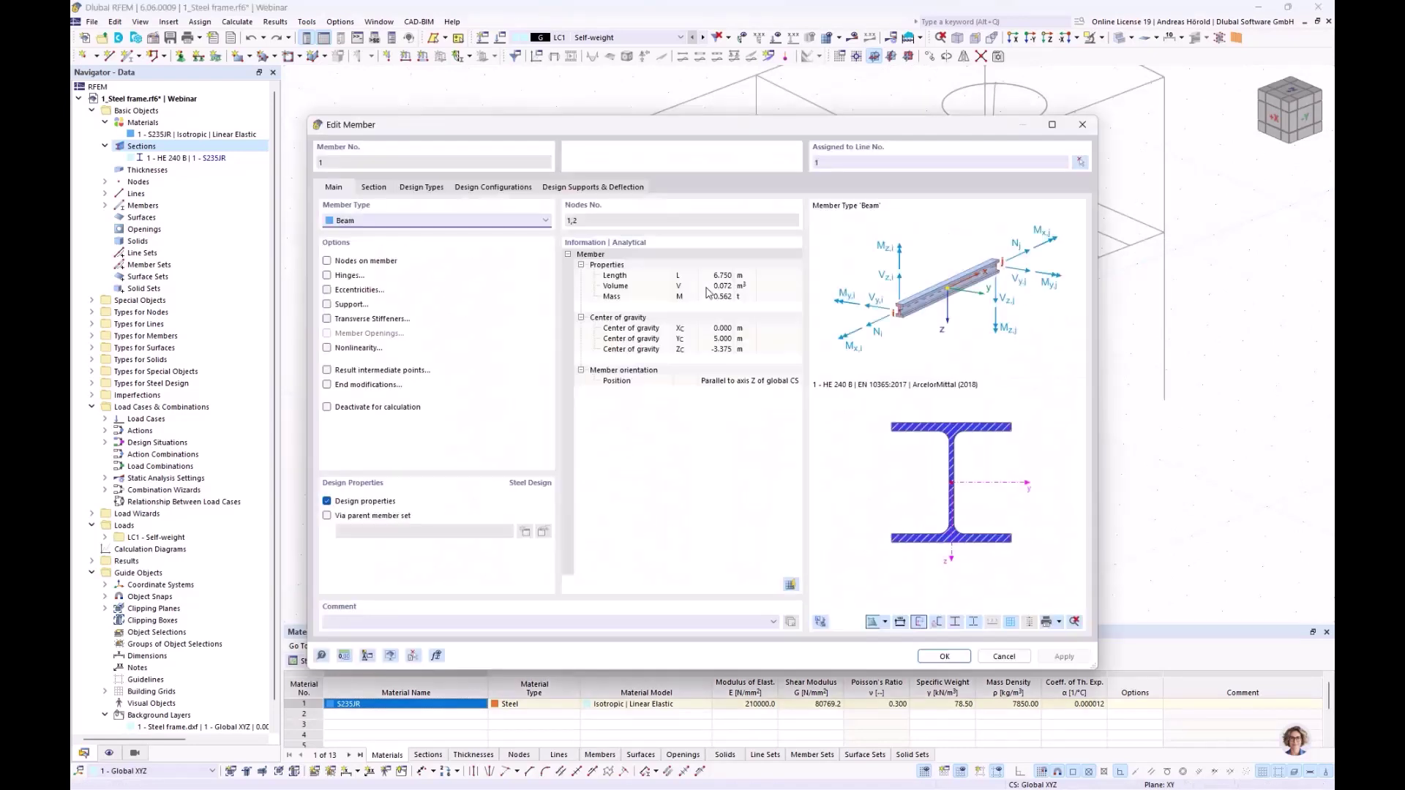
left_click(372, 187)
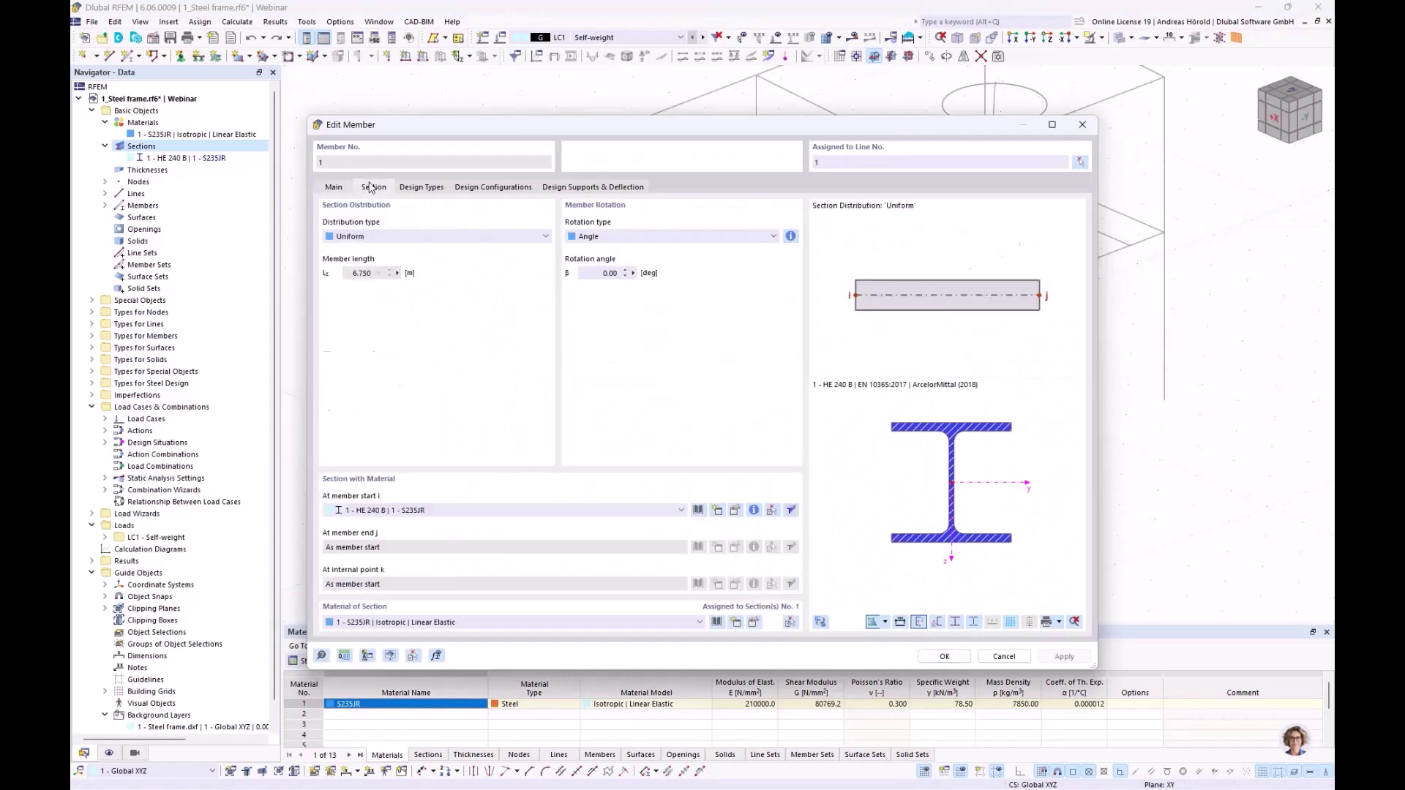
left_click(593, 271)
left_click(942, 656)
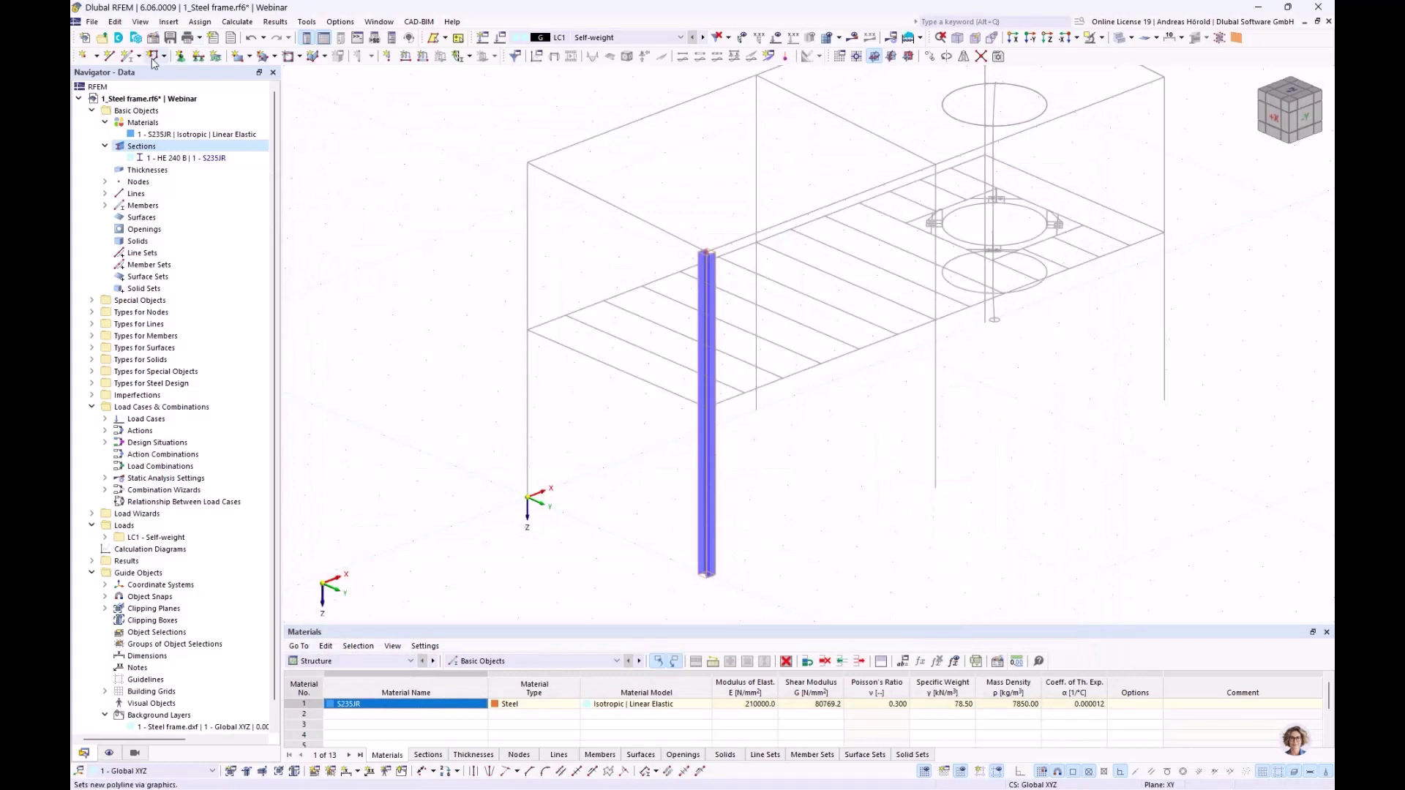
- Place a second HE 240 B column, 7 m tall, from the global origin to the upper frame corner above it
left_click(126, 57)
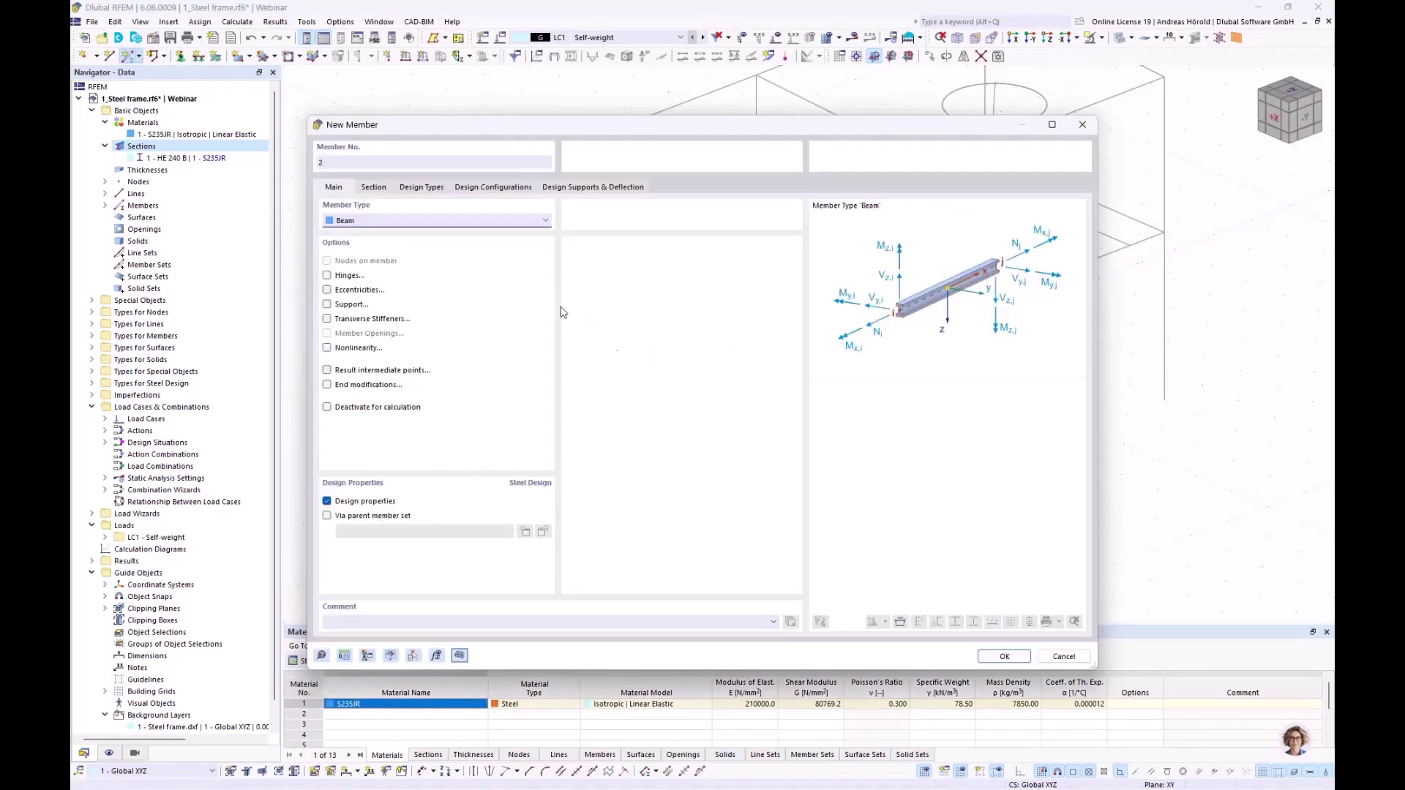
left_click(366, 187)
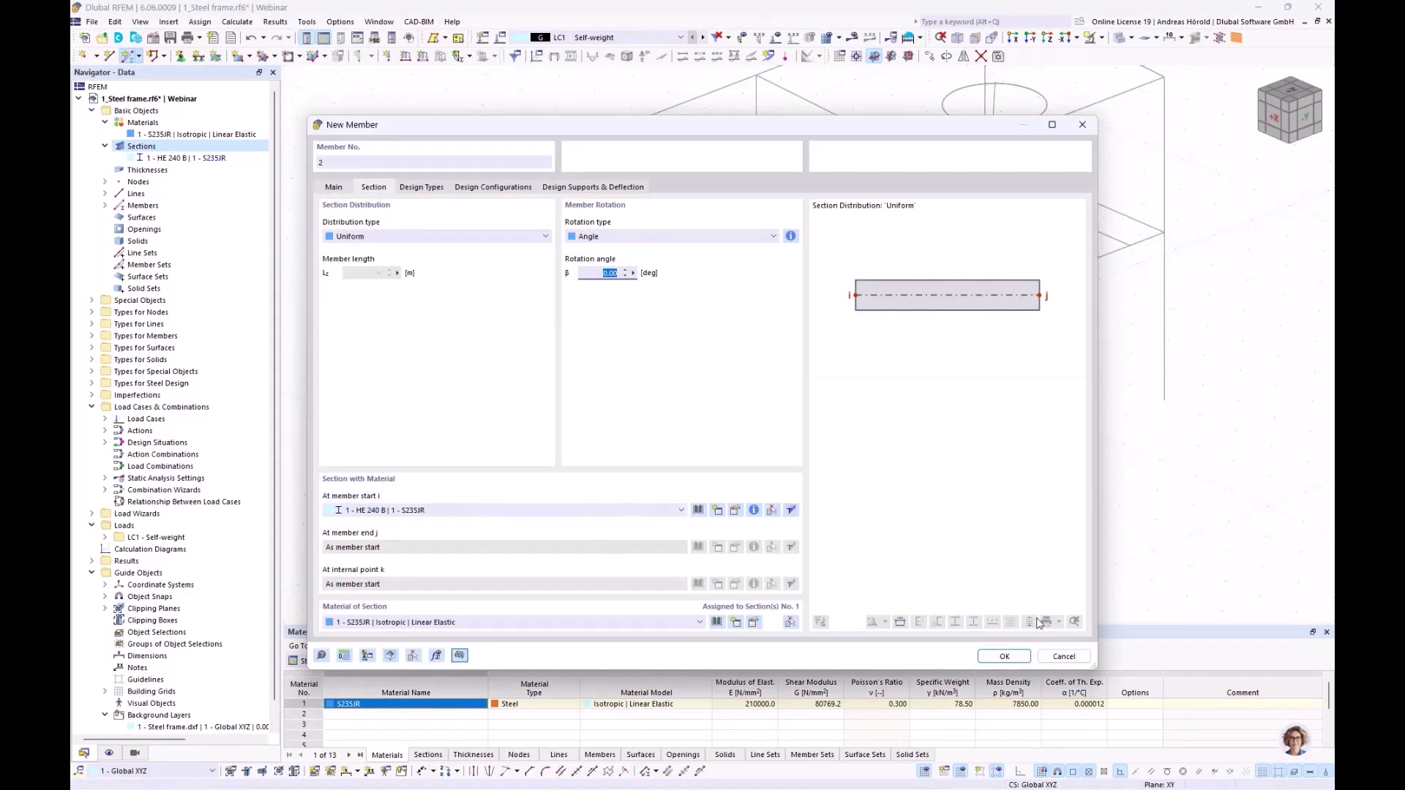
left_click(1001, 656)
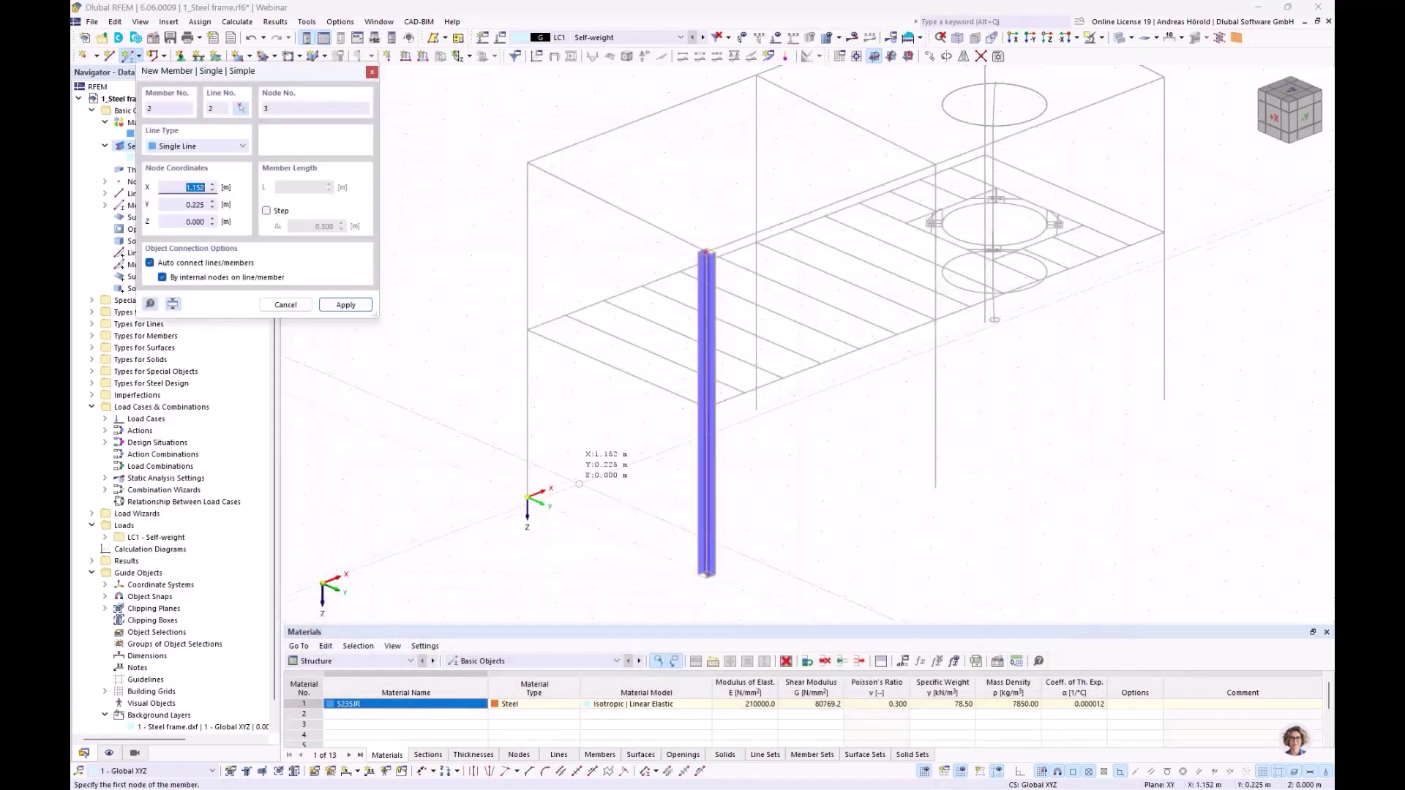
left_click(526, 497)
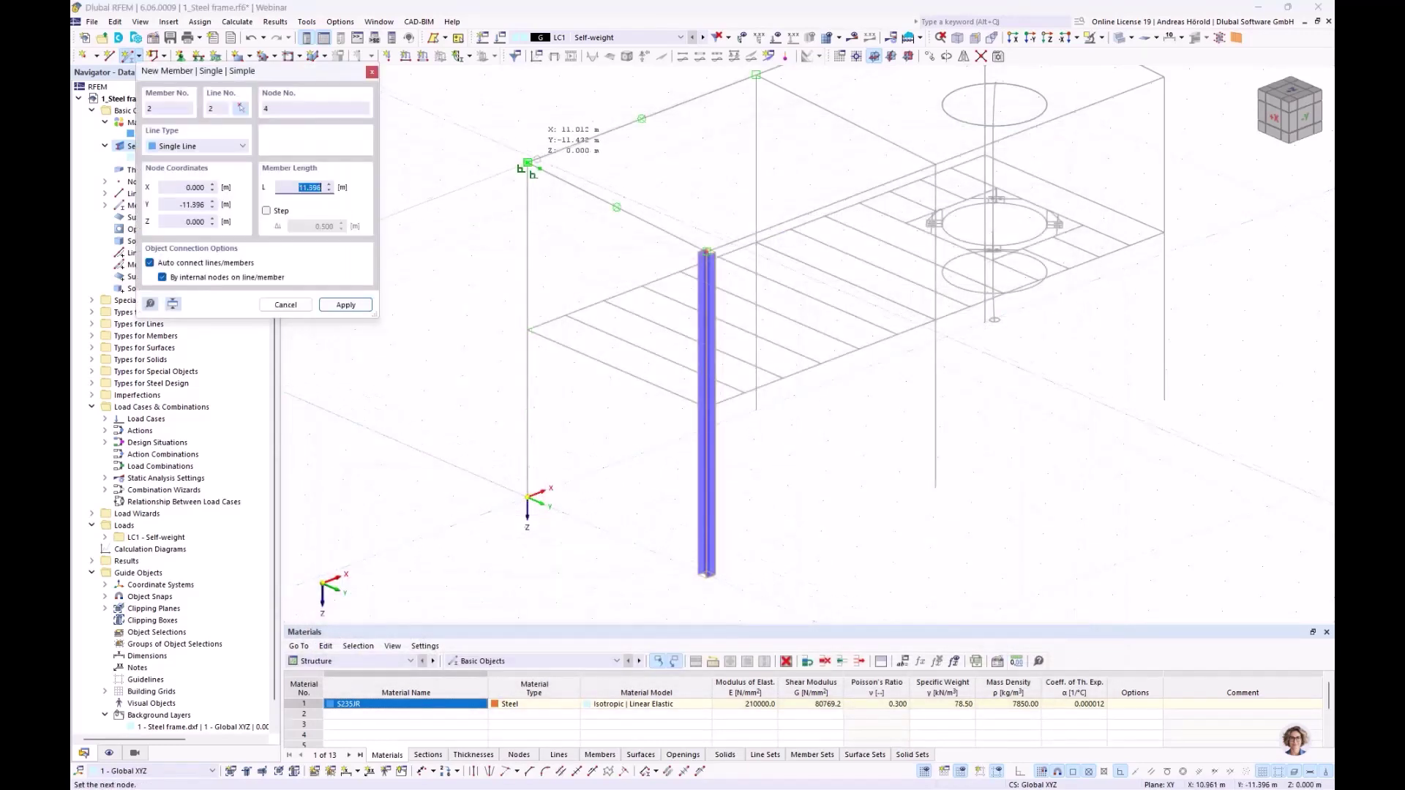
left_click(527, 162)
key("Escape")
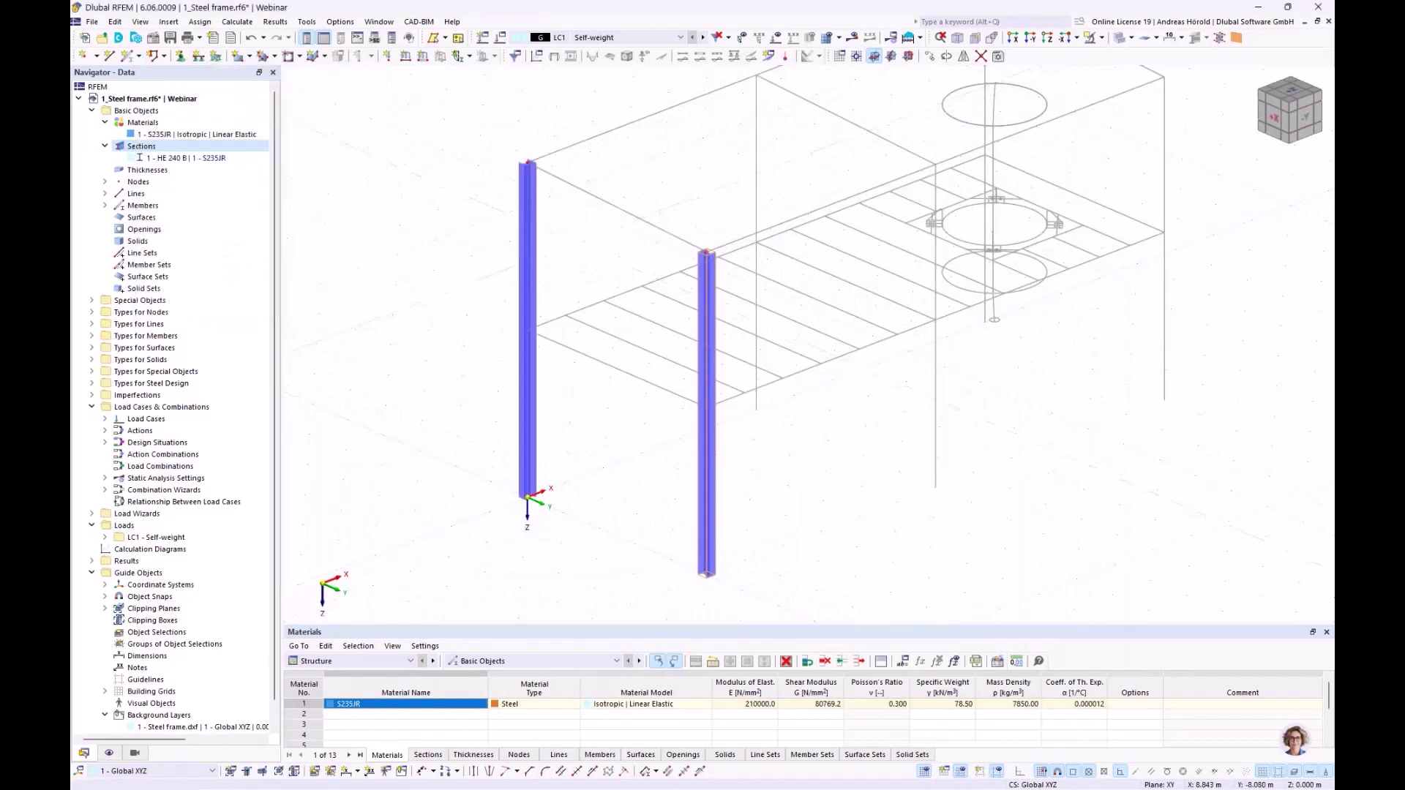
- Compare the two columns' orientation in the X-direction and isometric views, and check the second column's section rotation angle
middle_click_drag(600, 333, 639, 318)
key("ctrl+1")
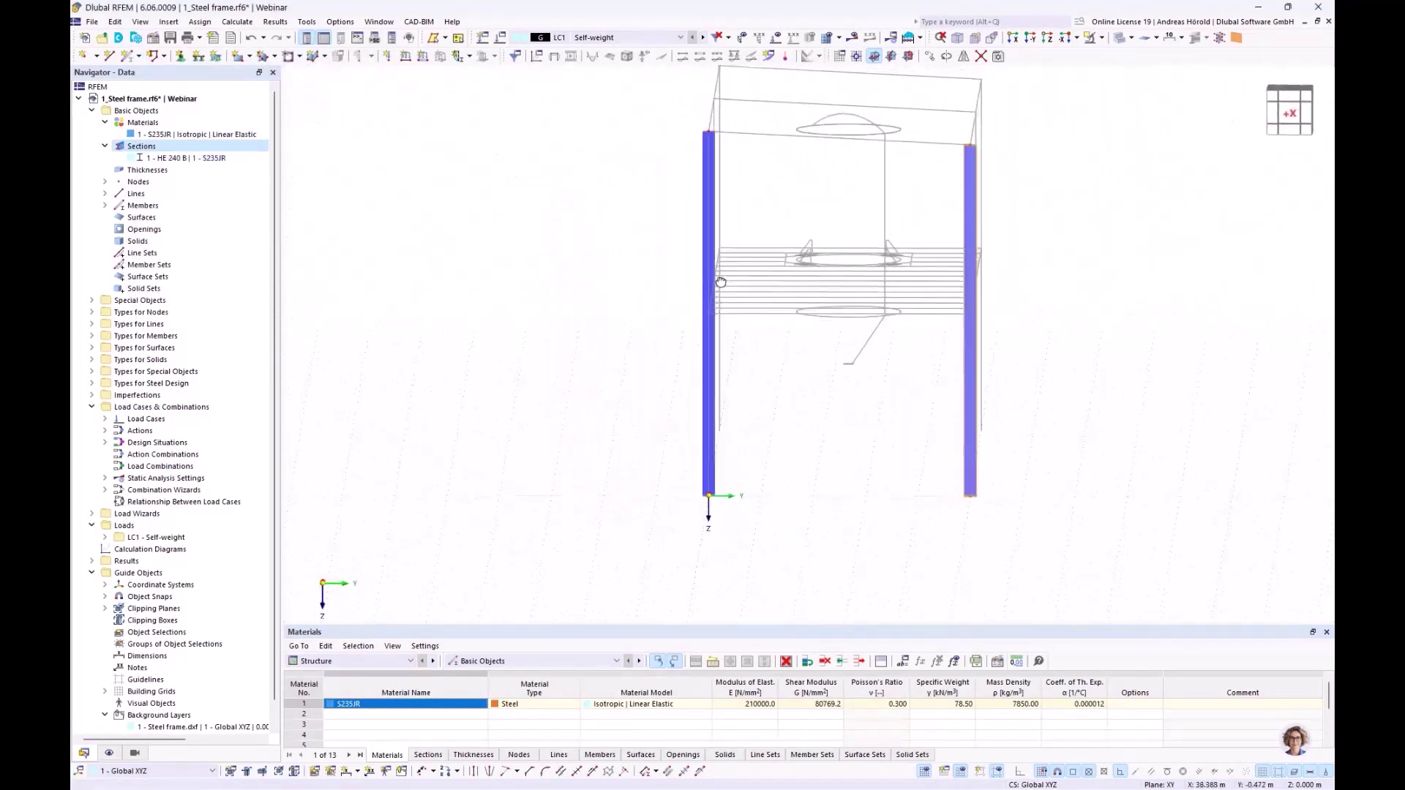
key("ctrl+4")
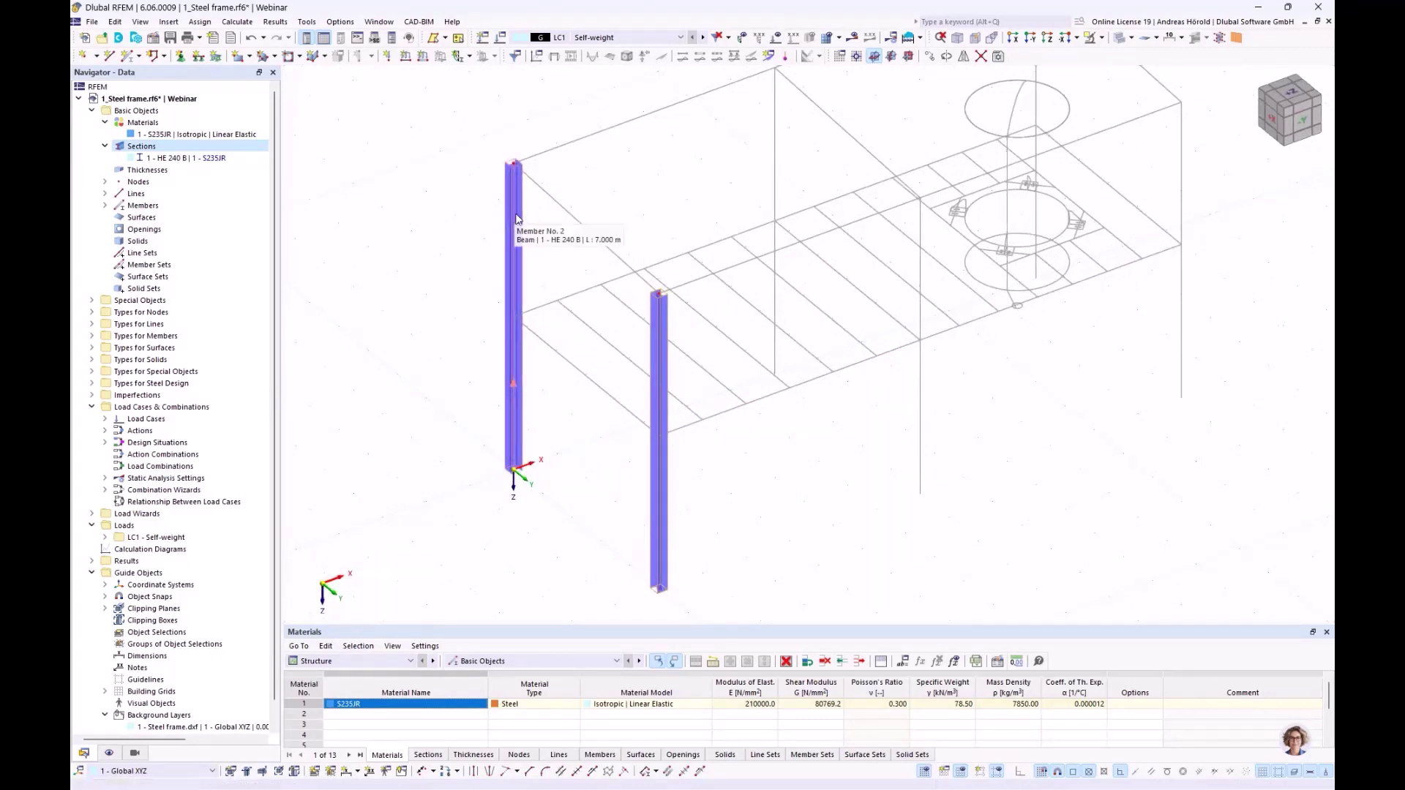
double_click(515, 217)
left_click(371, 188)
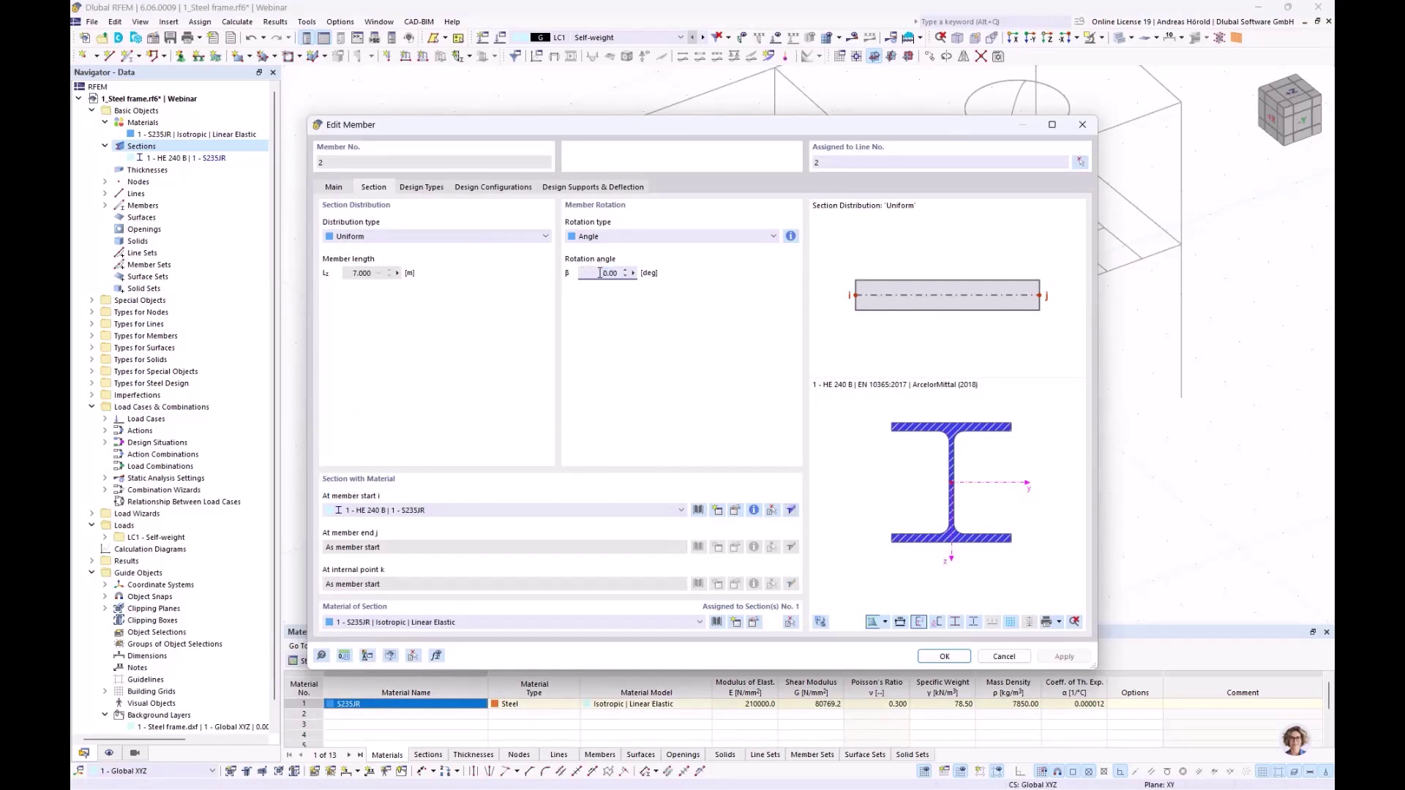
left_click(944, 657)
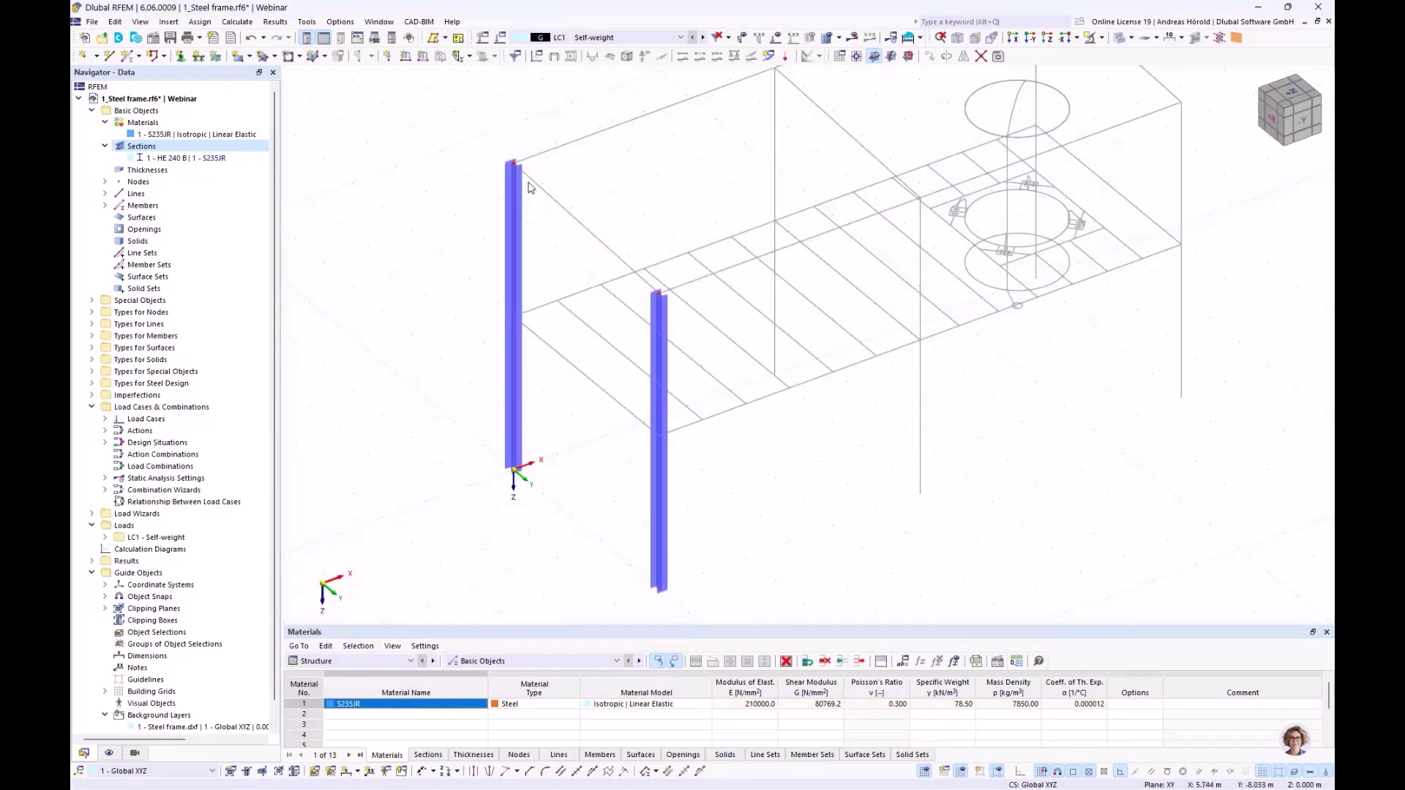
scroll(528, 182, "up", 3)
scroll(528, 182, "down", 4)
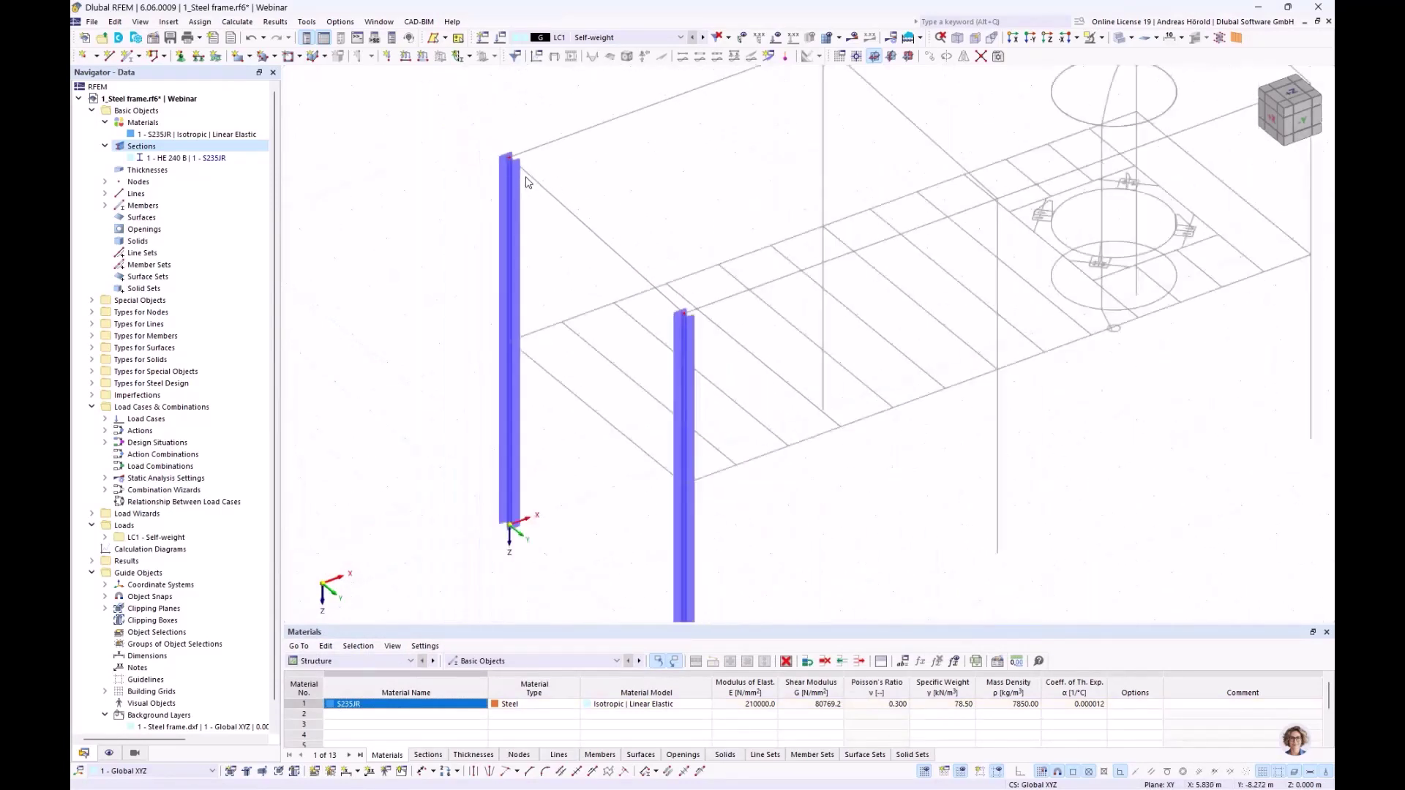
middle_click_drag(544, 265, 578, 277, "ctrl")
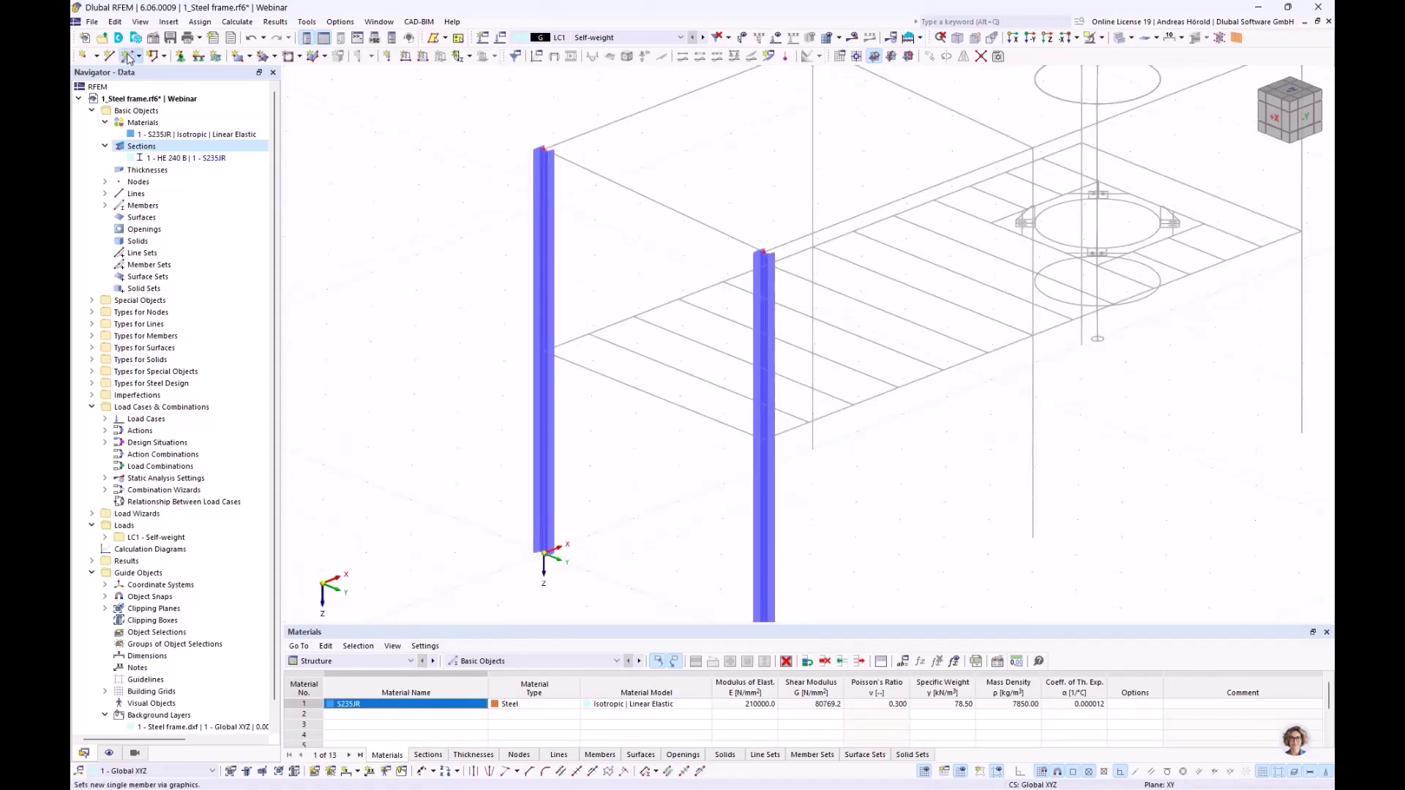
- Place two HE 240 B beams between the columns, one 5 m long at Z = -3.5 m and one joining the column tops
left_click(128, 59)
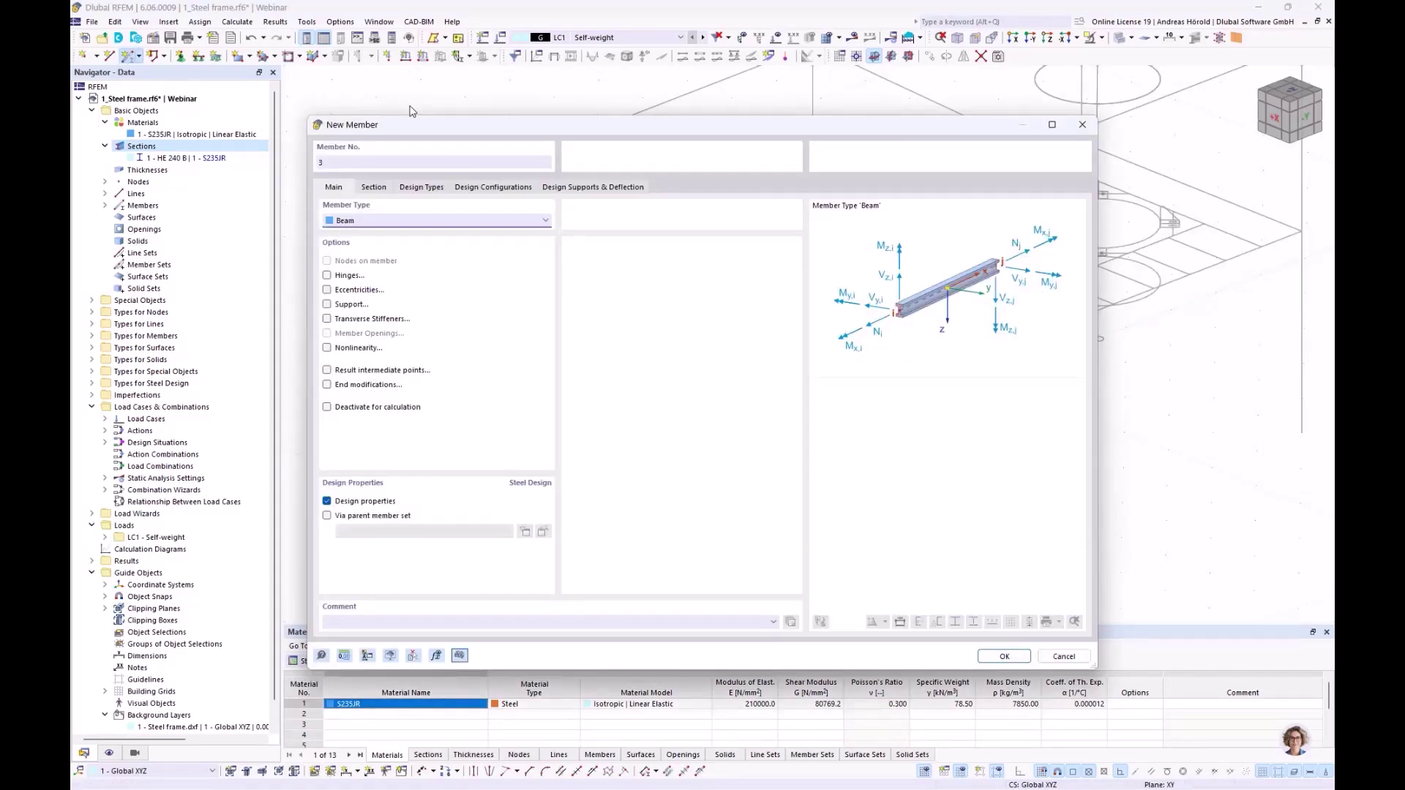
left_click(374, 188)
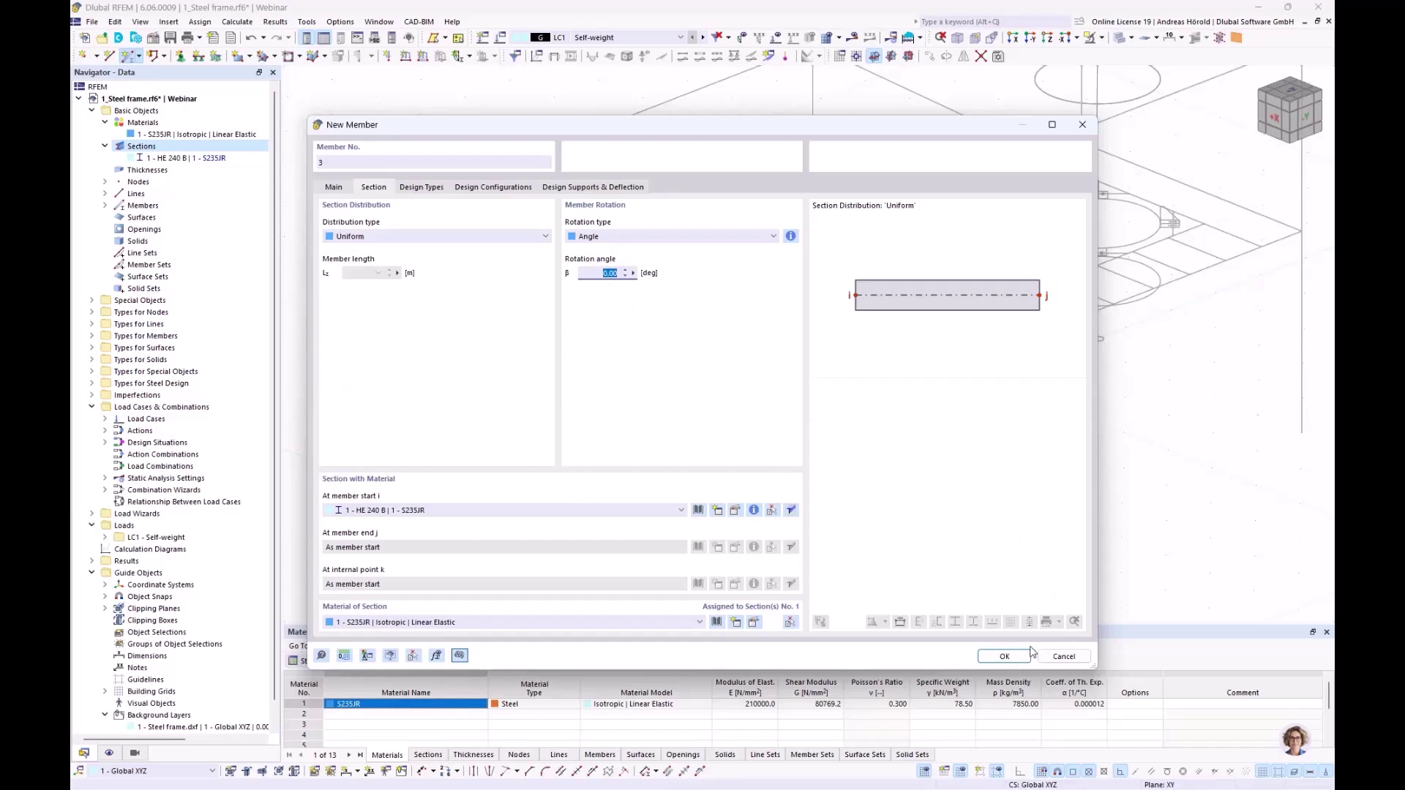
left_click(1004, 658)
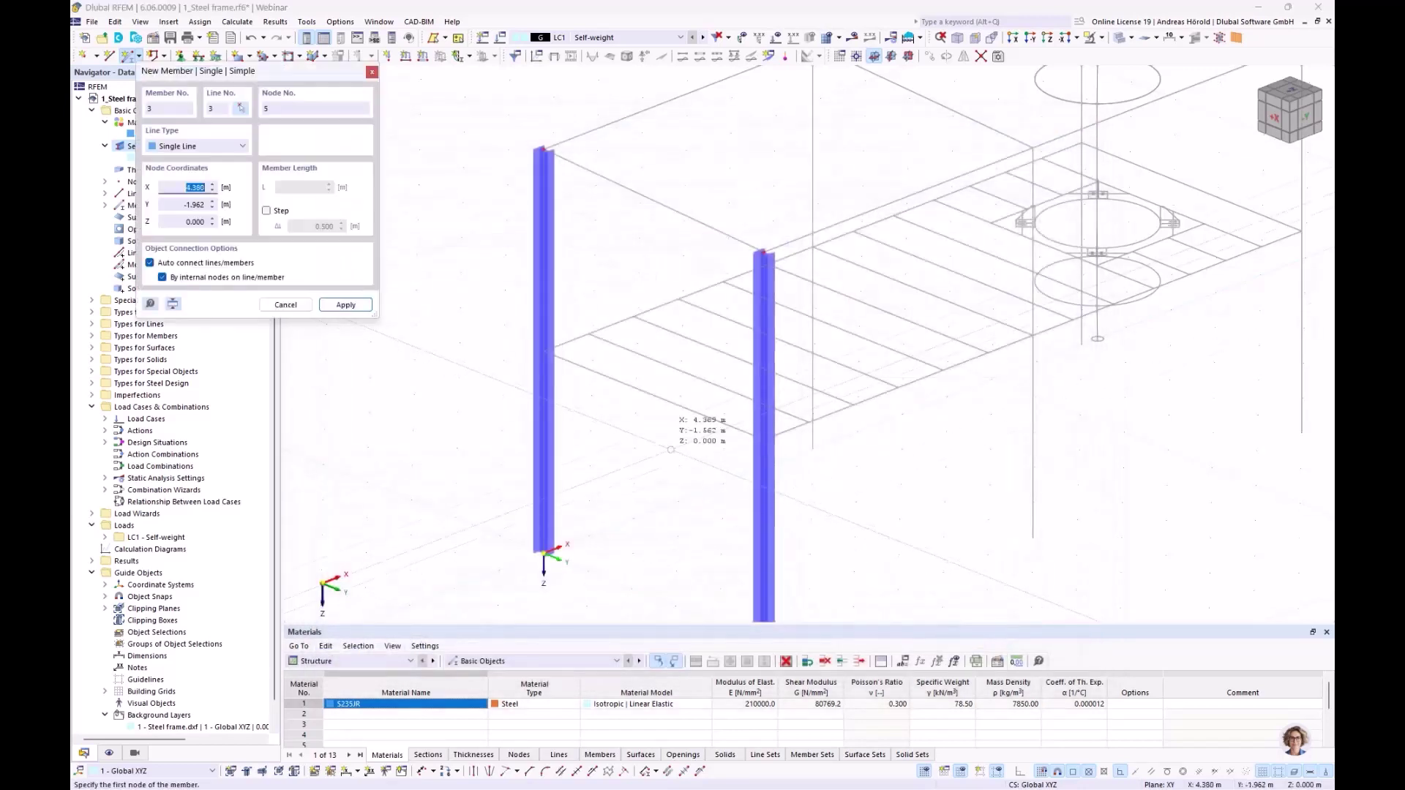
left_click(543, 351)
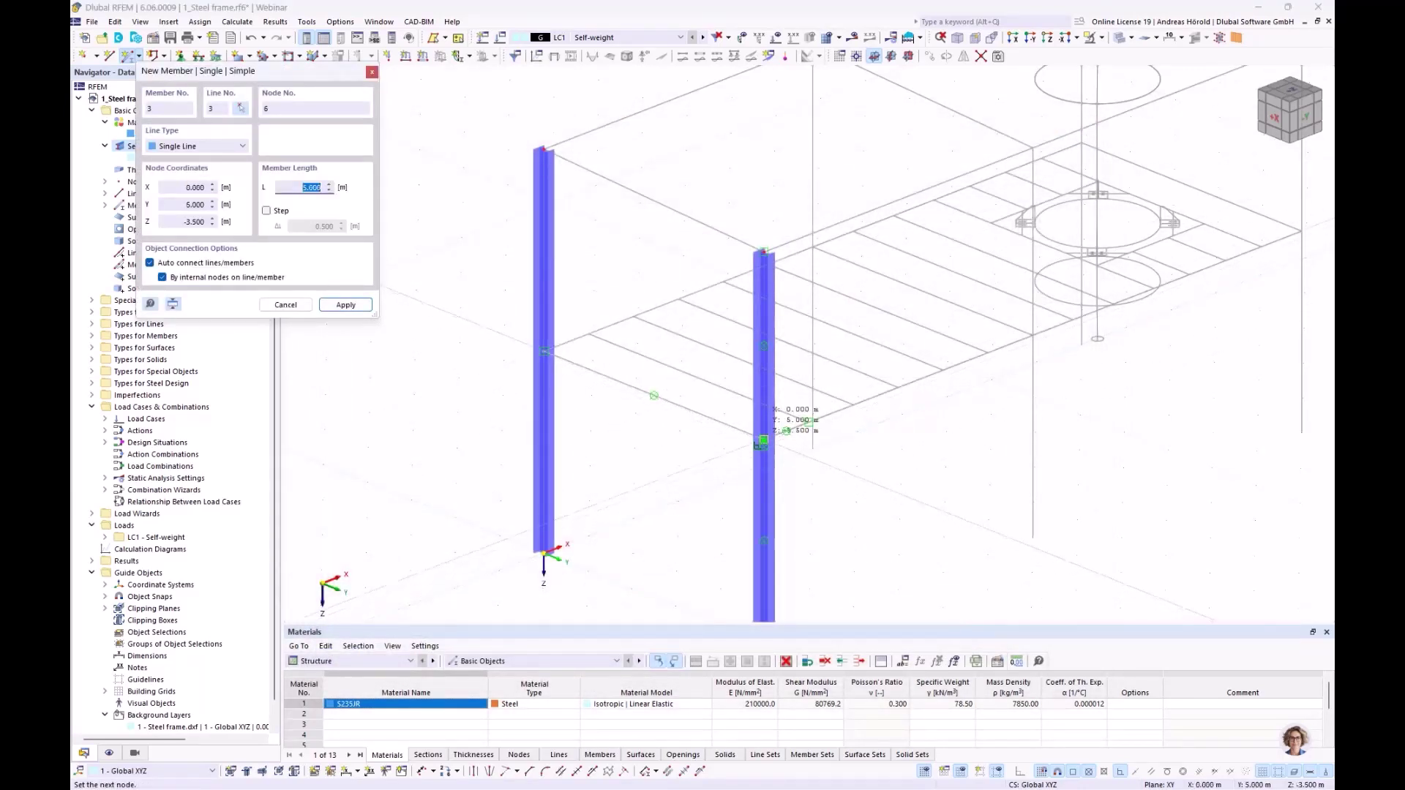
left_click(763, 441)
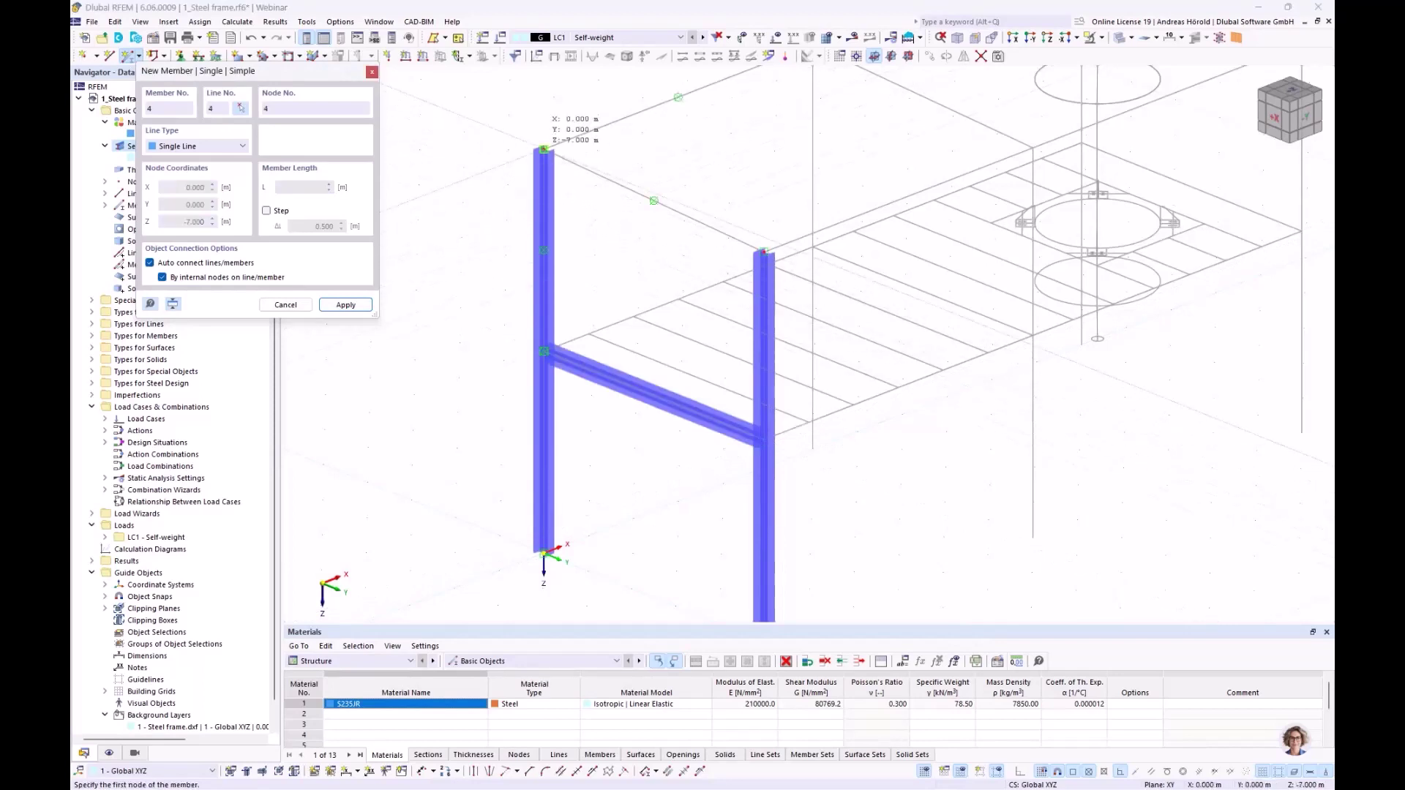
left_click(544, 150)
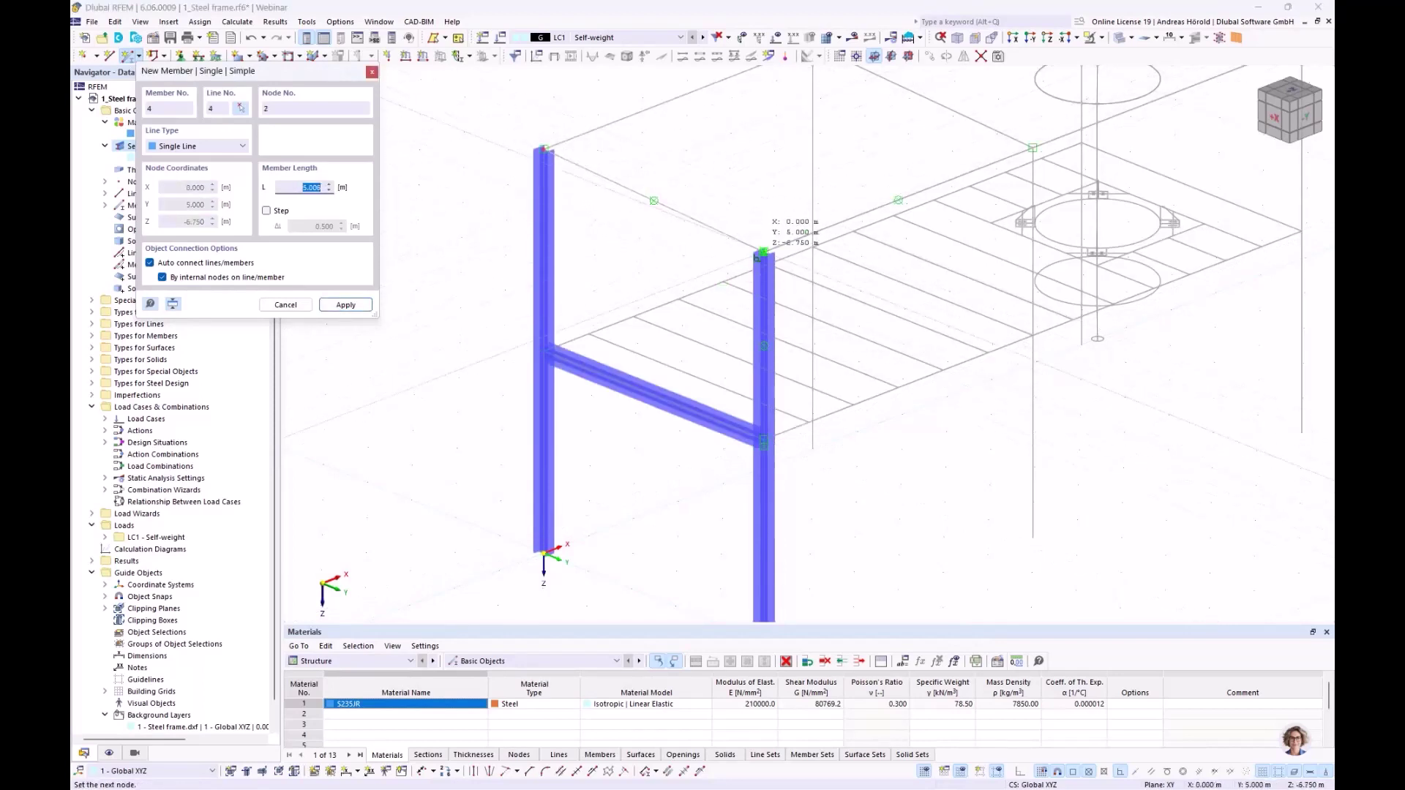
left_click(763, 253)
key("Escape")
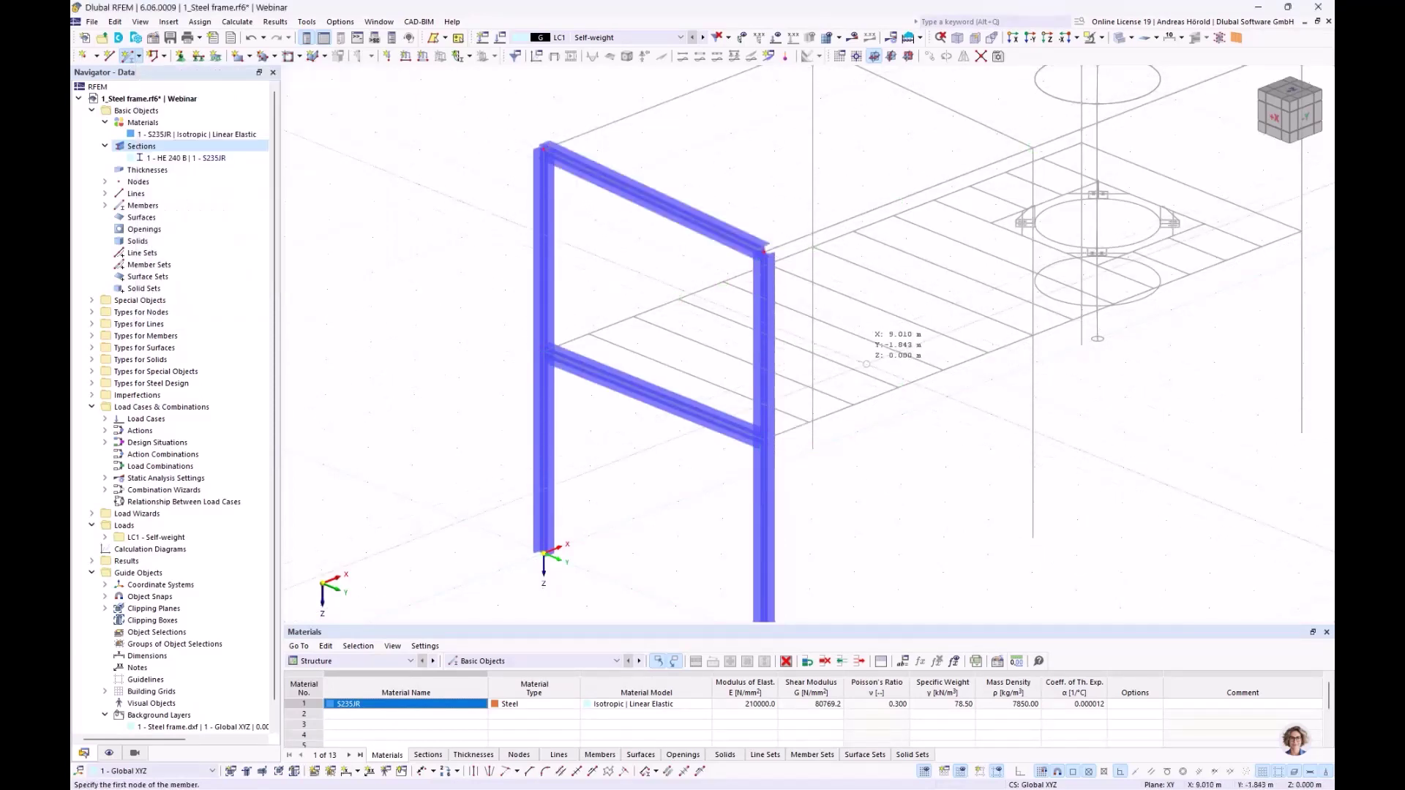
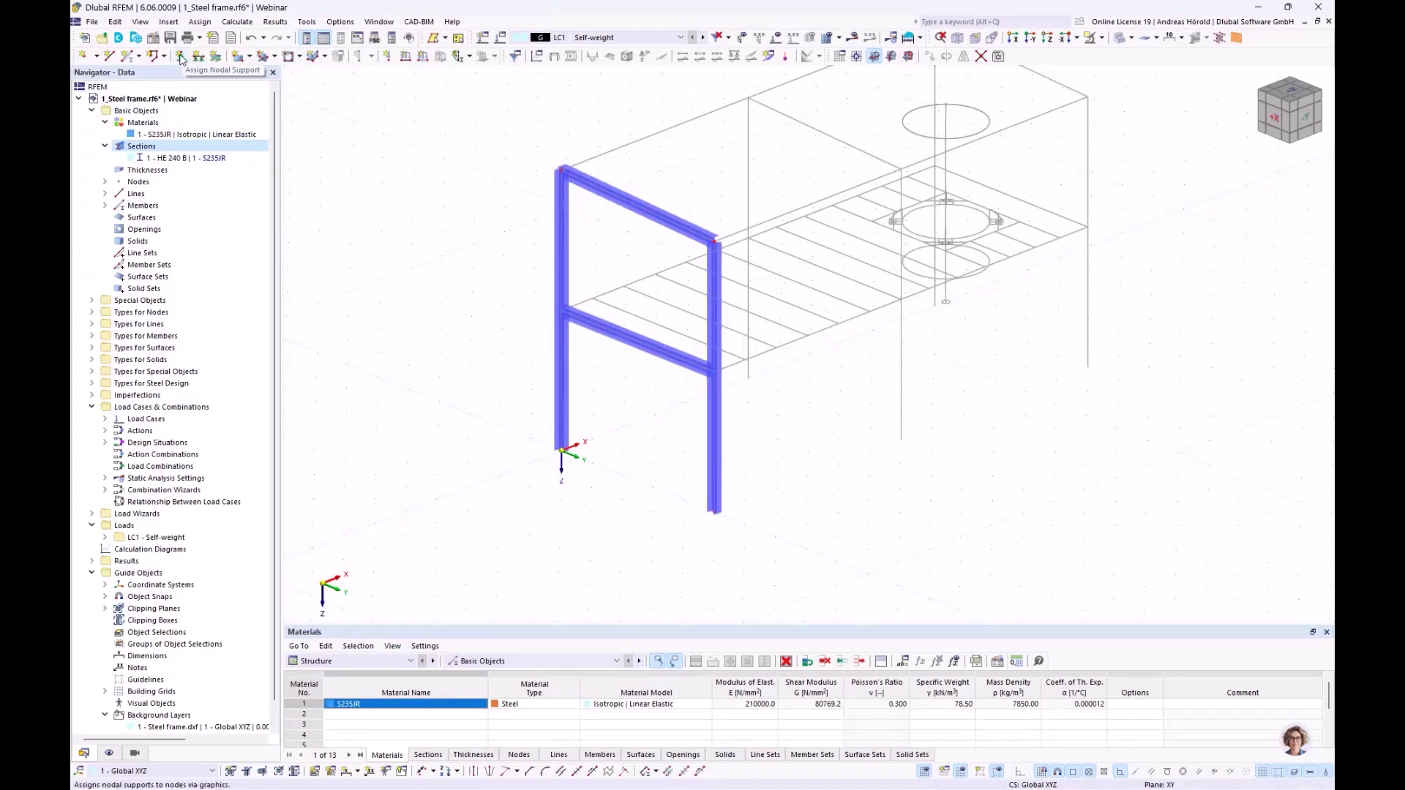
- Review the support conditions of the Hinged nodal support and assign it to the base nodes of both columns
left_click(181, 58)
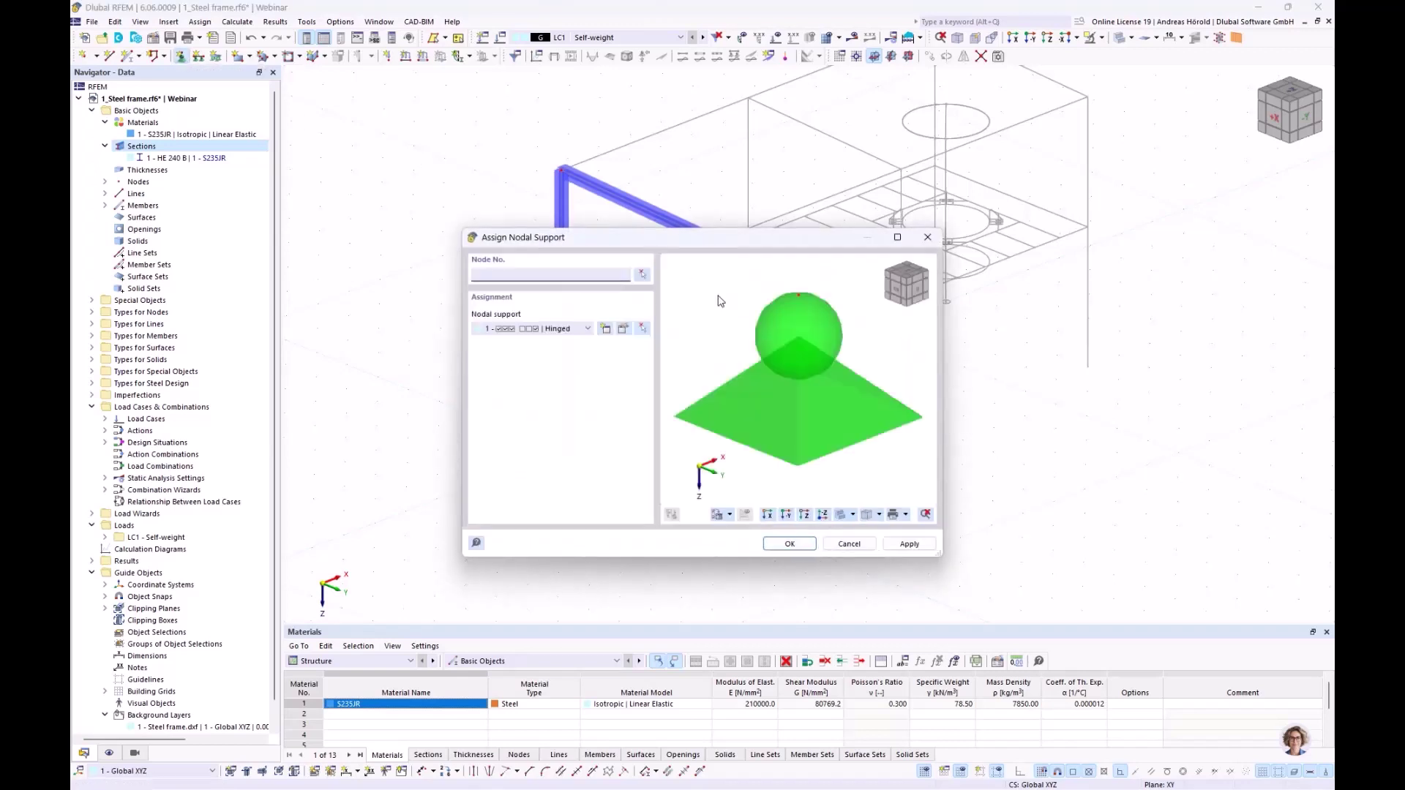
left_click(624, 329)
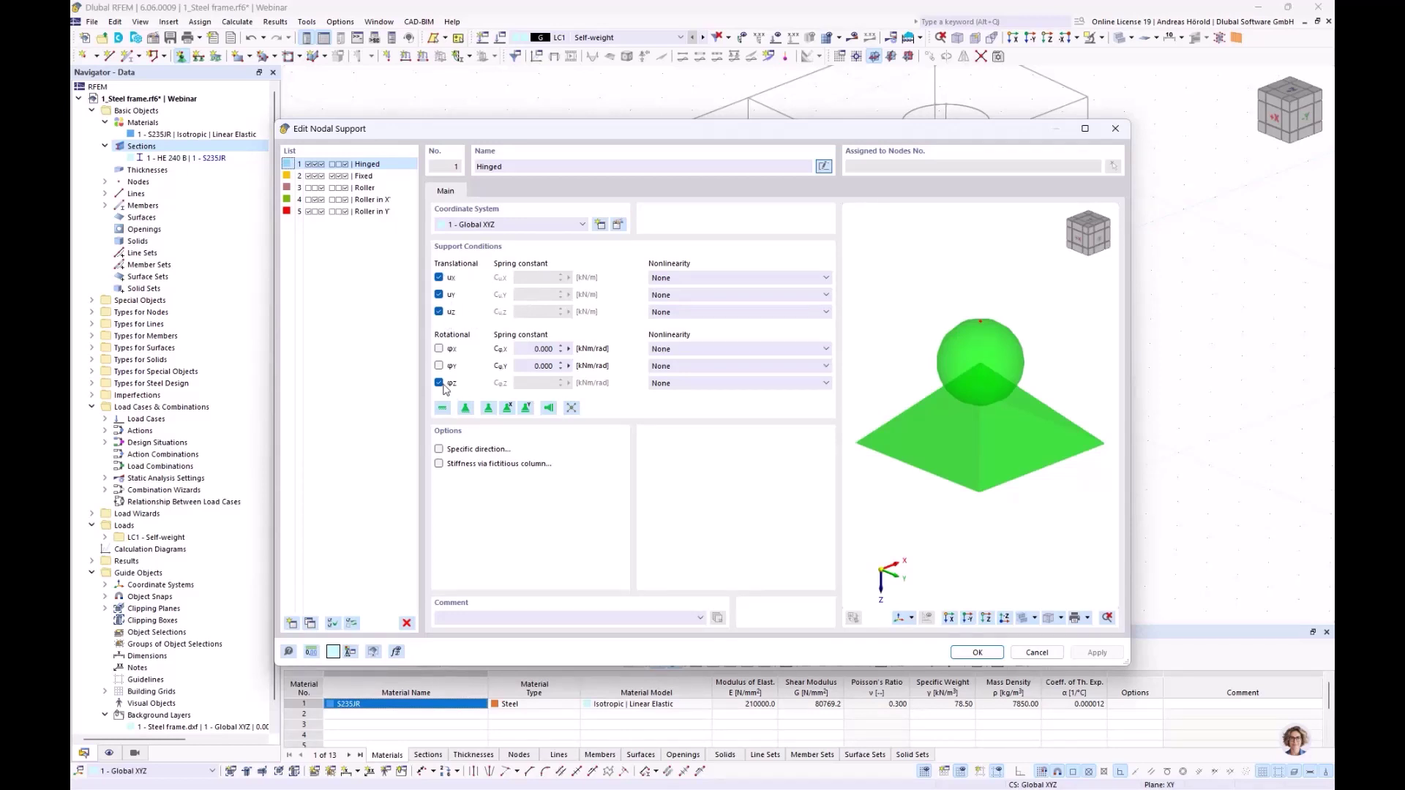
left_click_drag(415, 132, 781, 126)
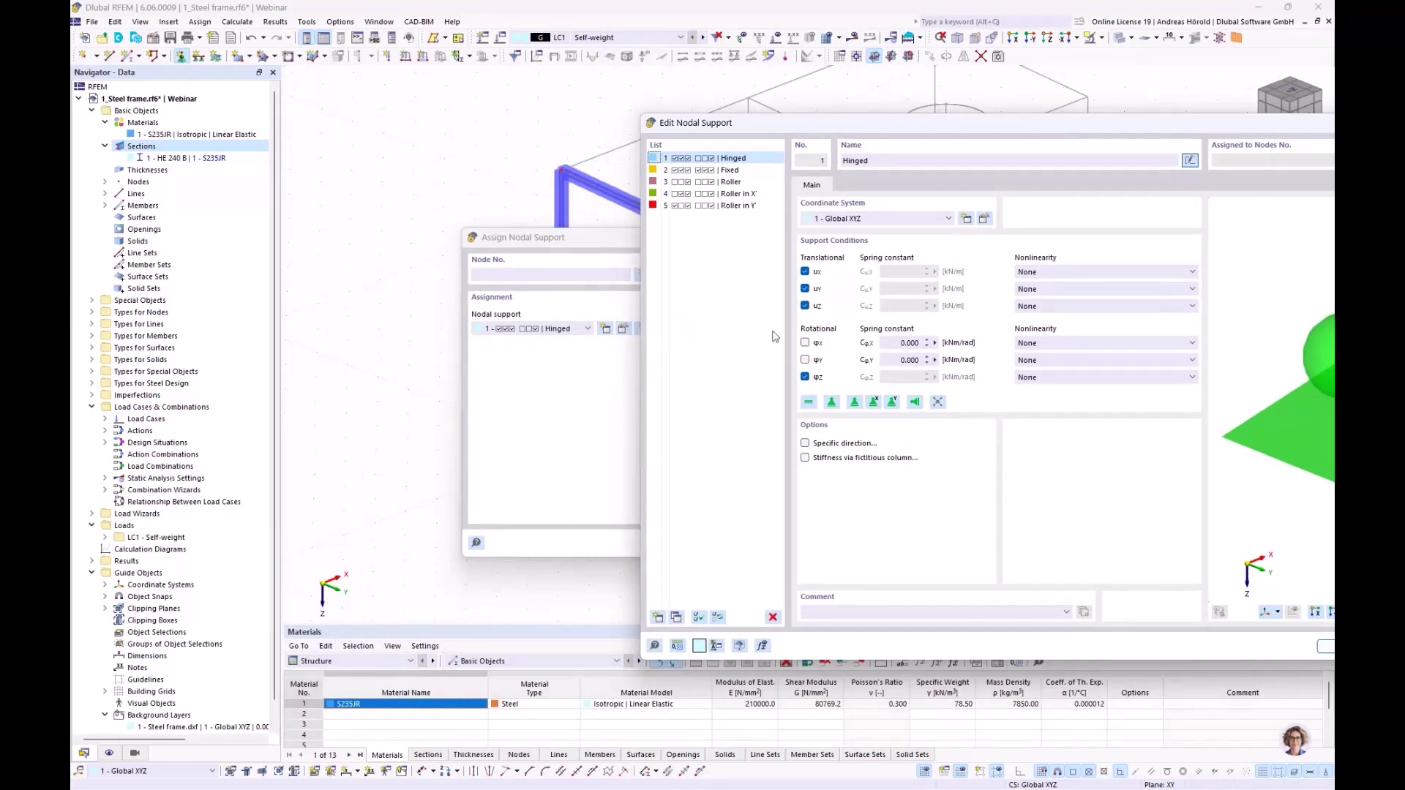
left_click_drag(933, 126, 596, 104)
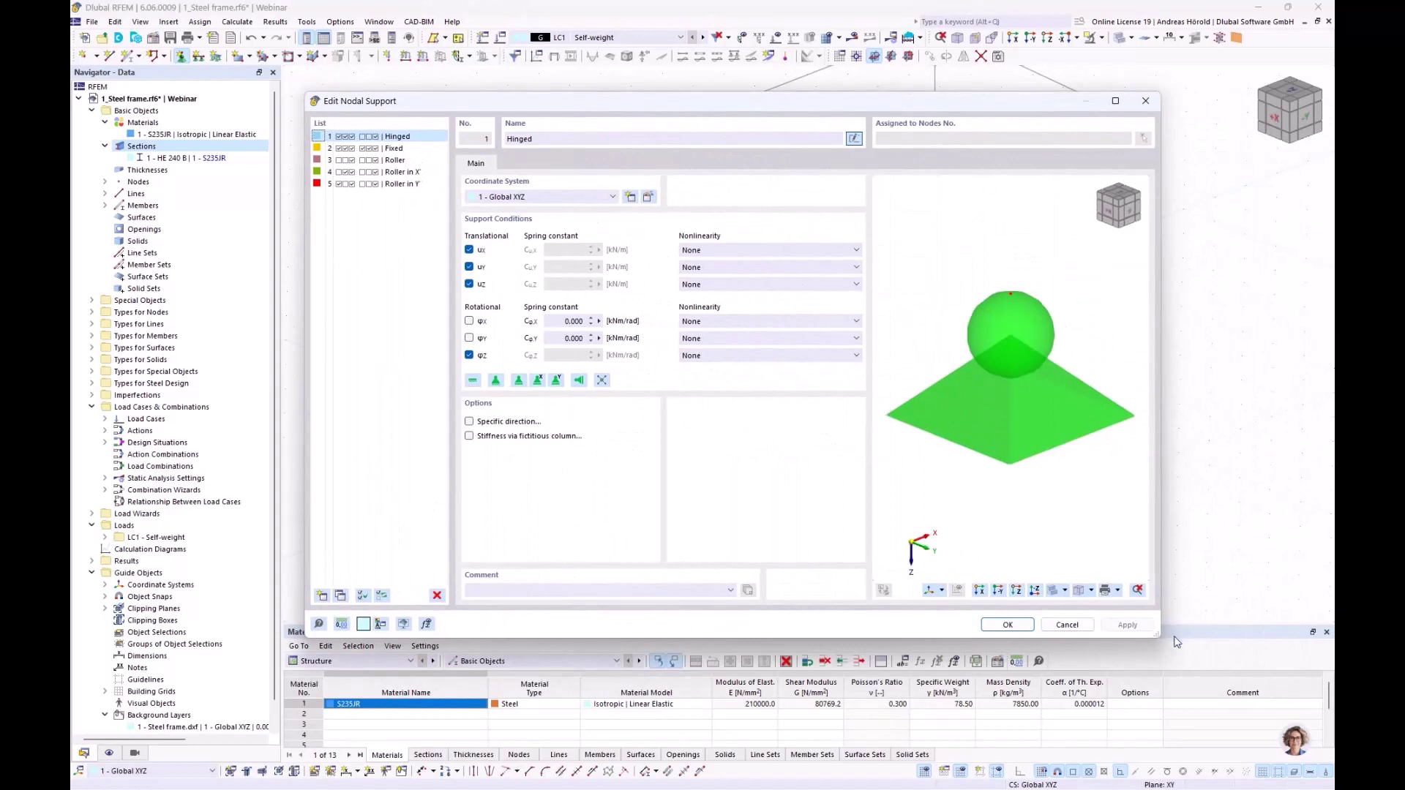
left_click(1008, 624)
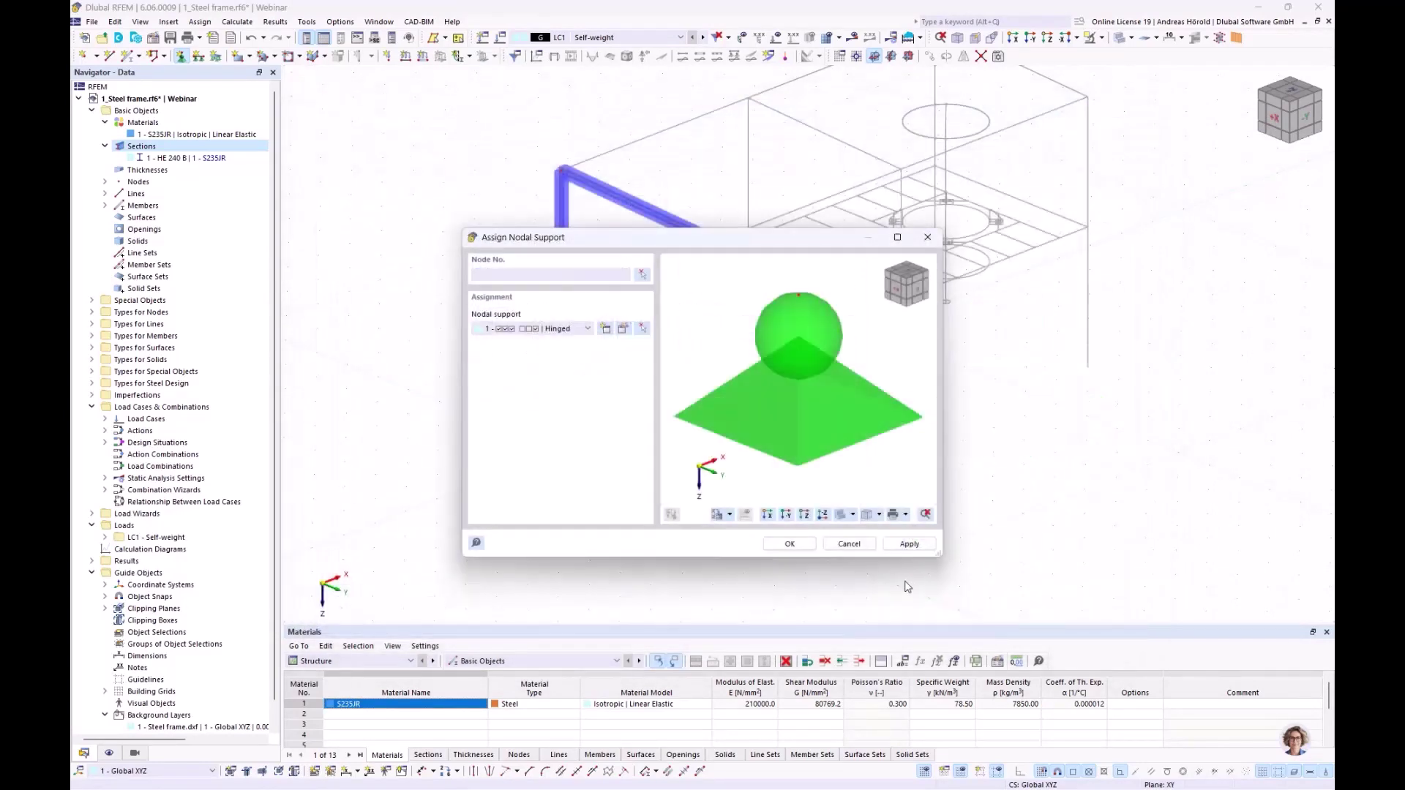
left_click(788, 542)
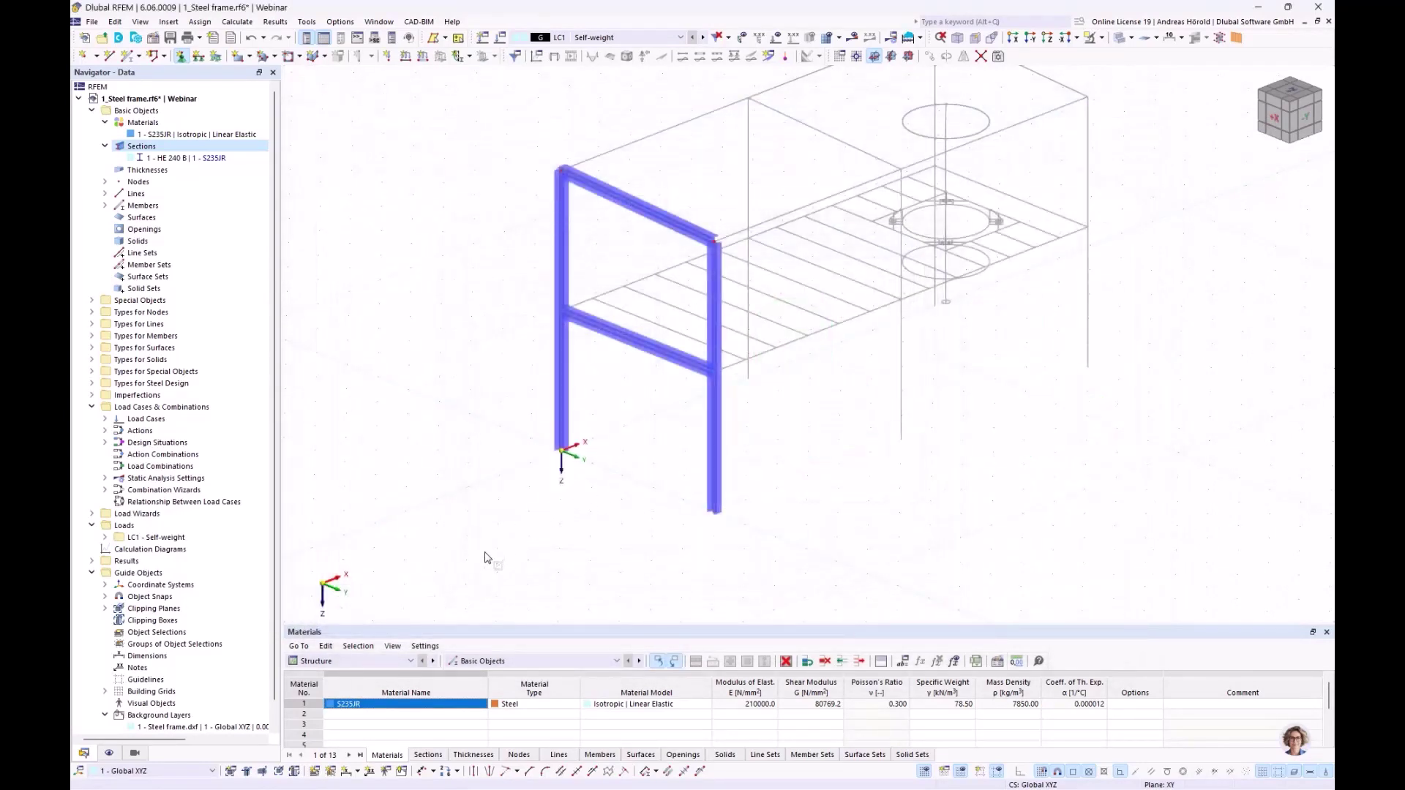
left_click_drag(485, 552, 834, 414)
scroll(673, 493, "up", 2)
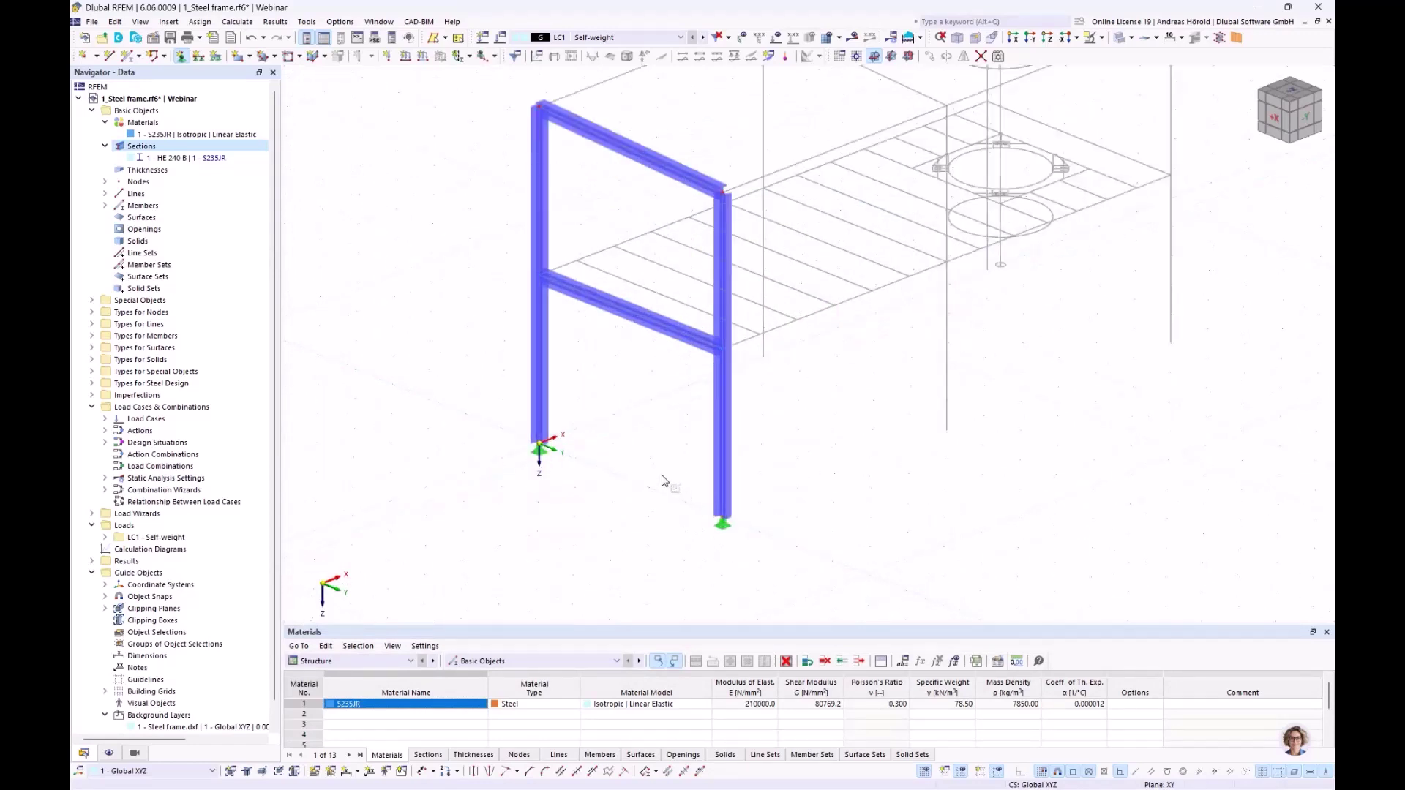
- Copy the complete frame with its supports to the middle and far column lines of the background layer, using the front column base as reference
scroll(675, 488, "down", 2)
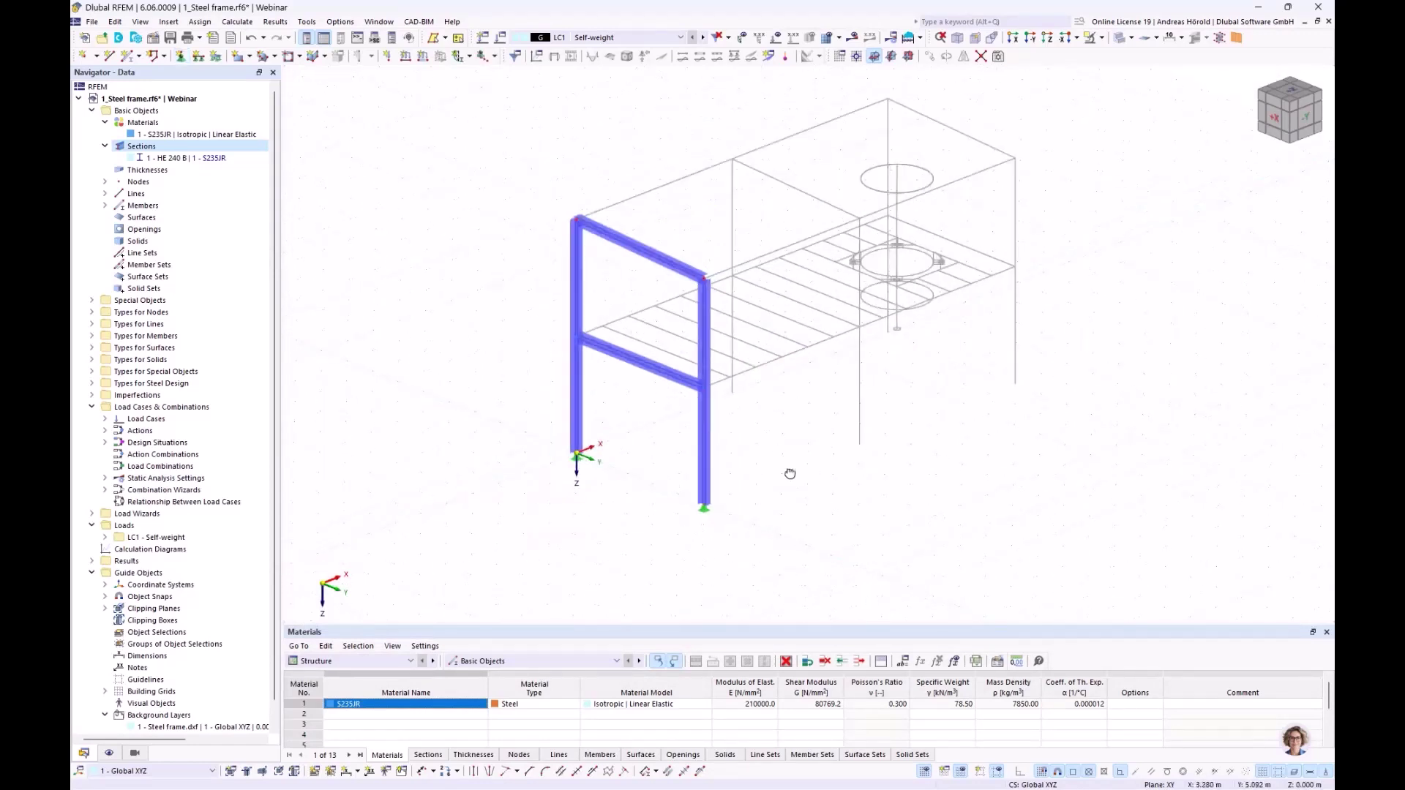
middle_click_drag(784, 476, 717, 574, "ctrl")
scroll(626, 489, "up", 2)
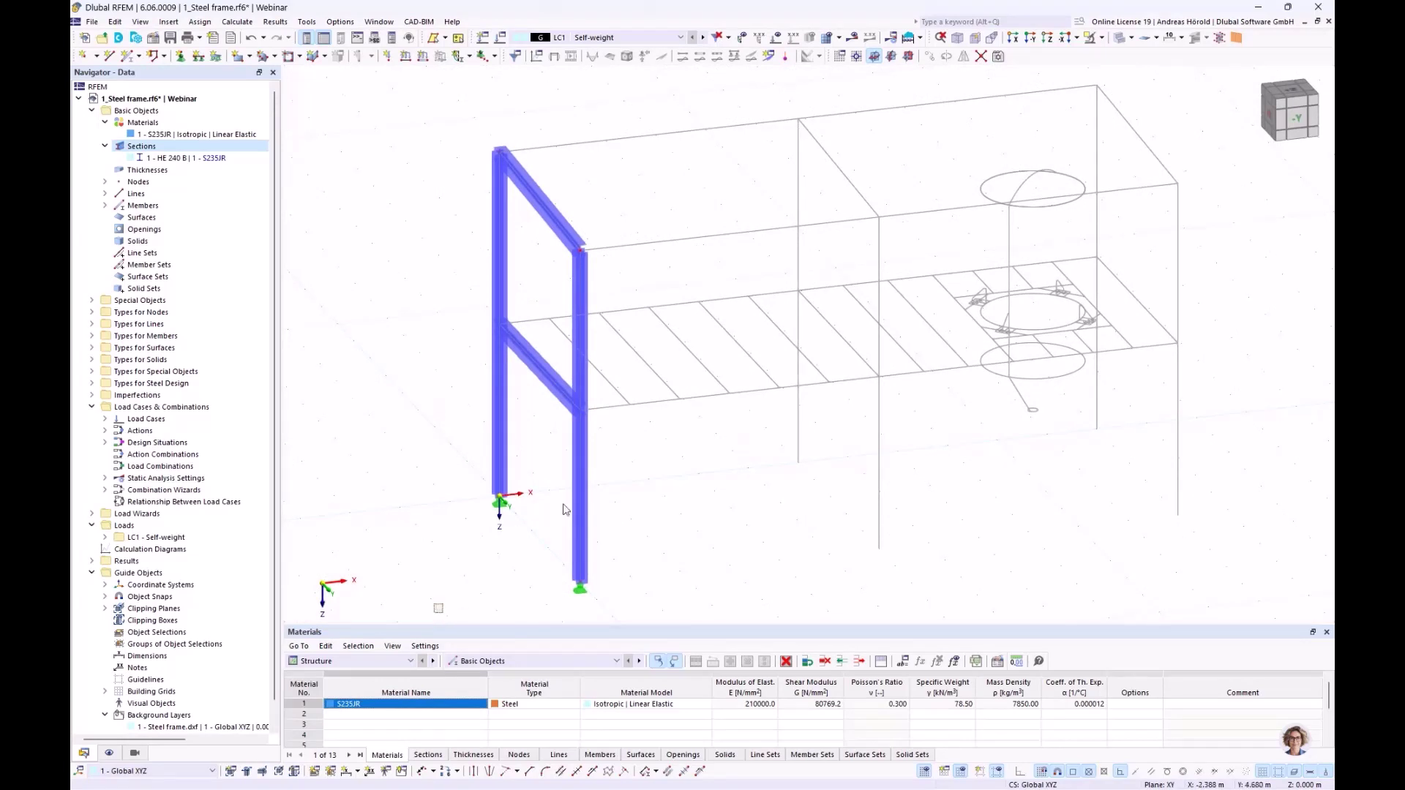
left_click_drag(437, 618, 638, 127)
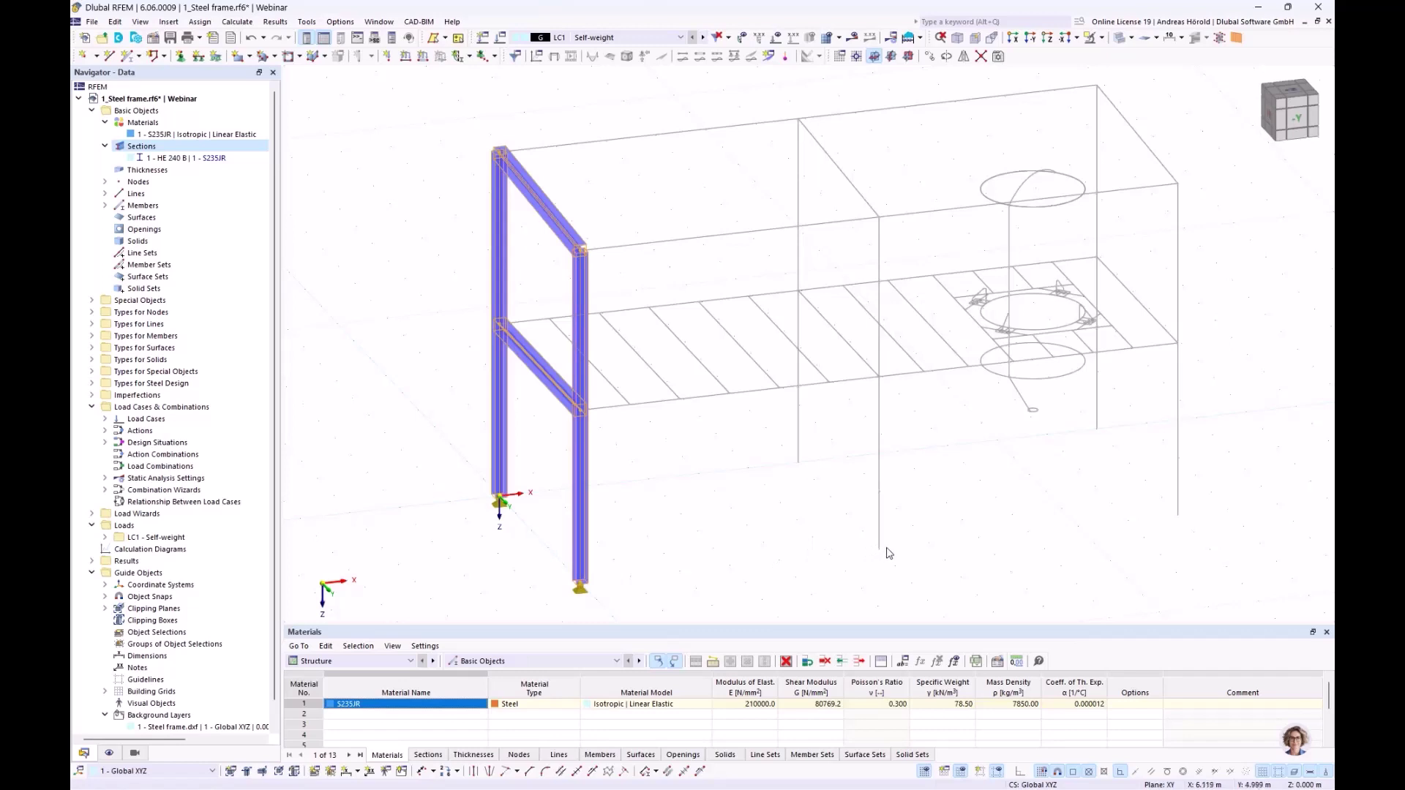
left_click(578, 581)
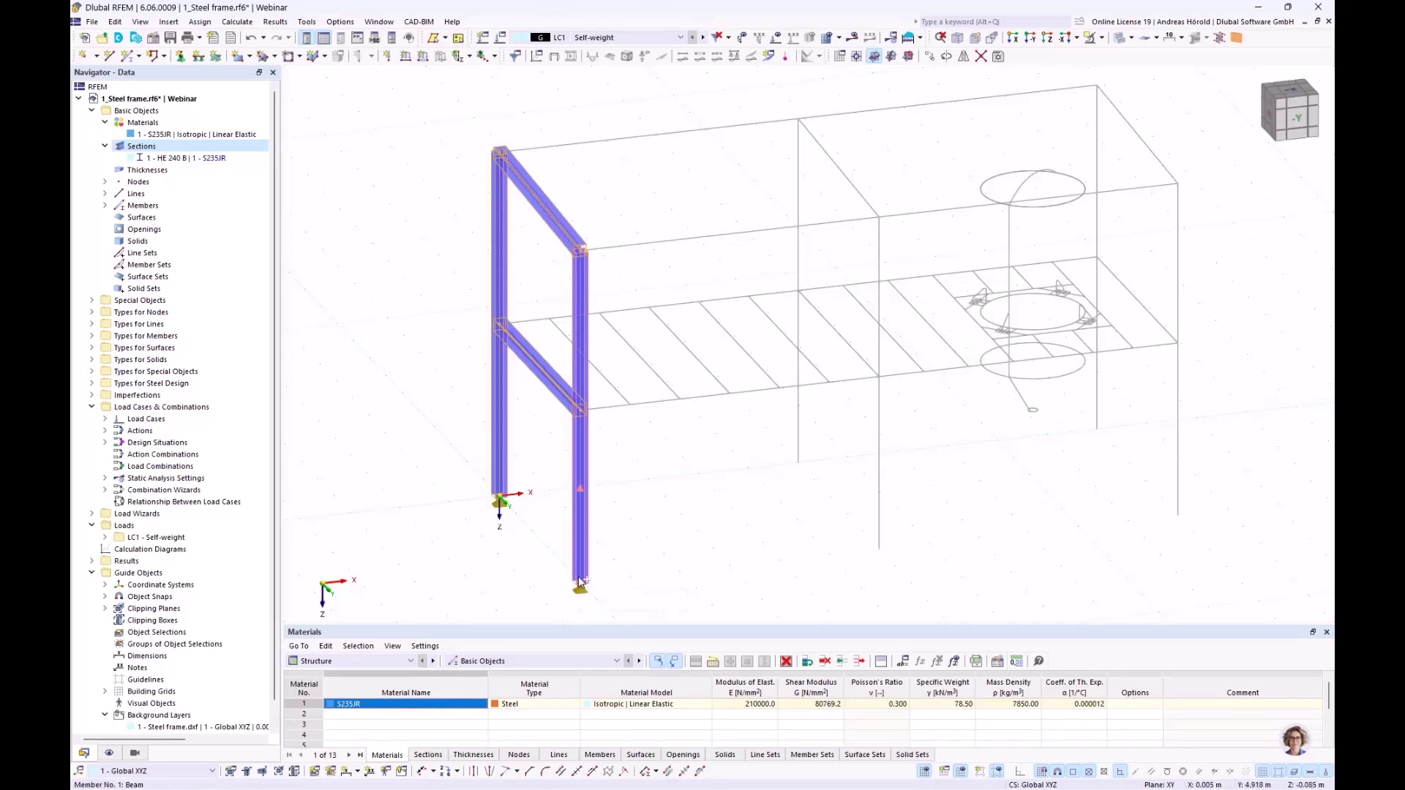
left_click(879, 551)
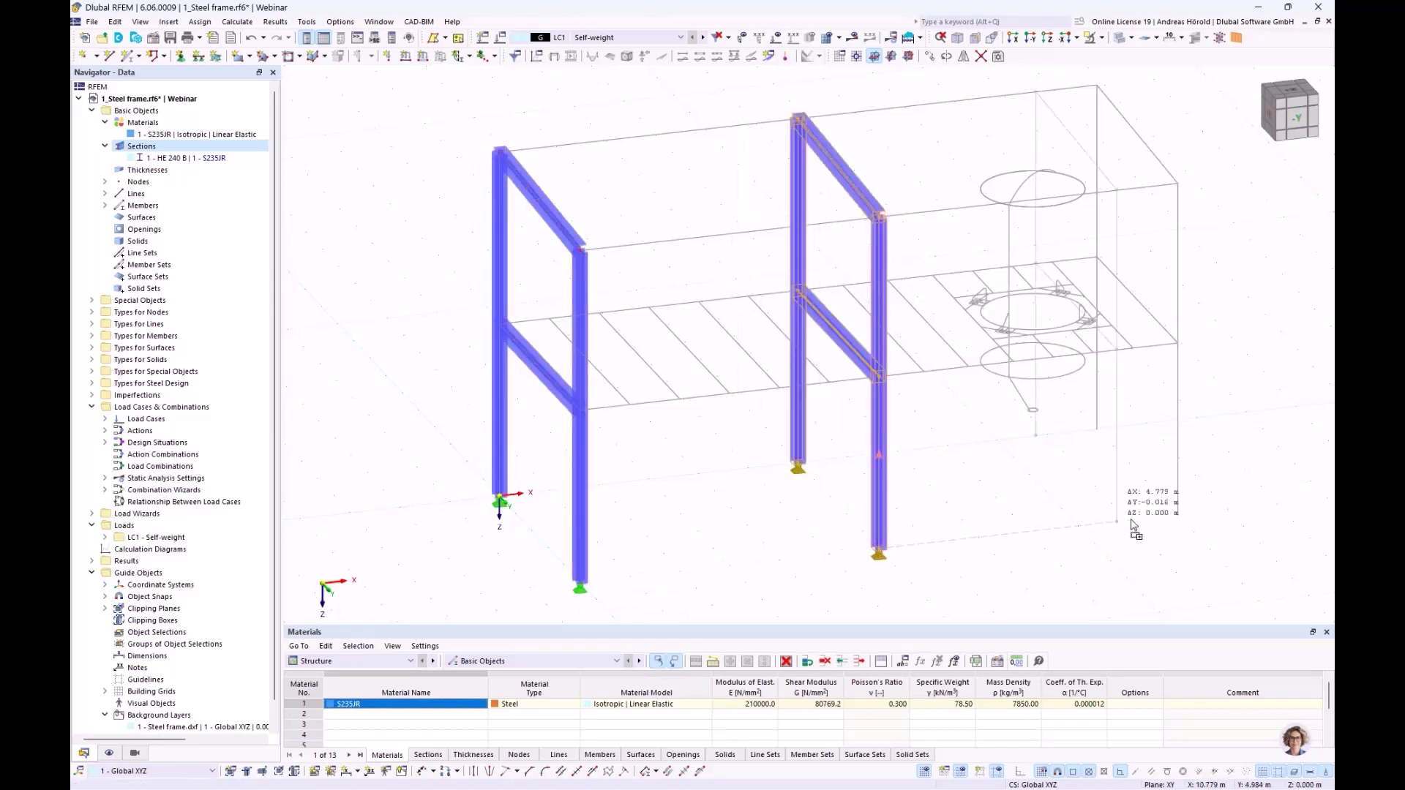
left_click(1178, 520)
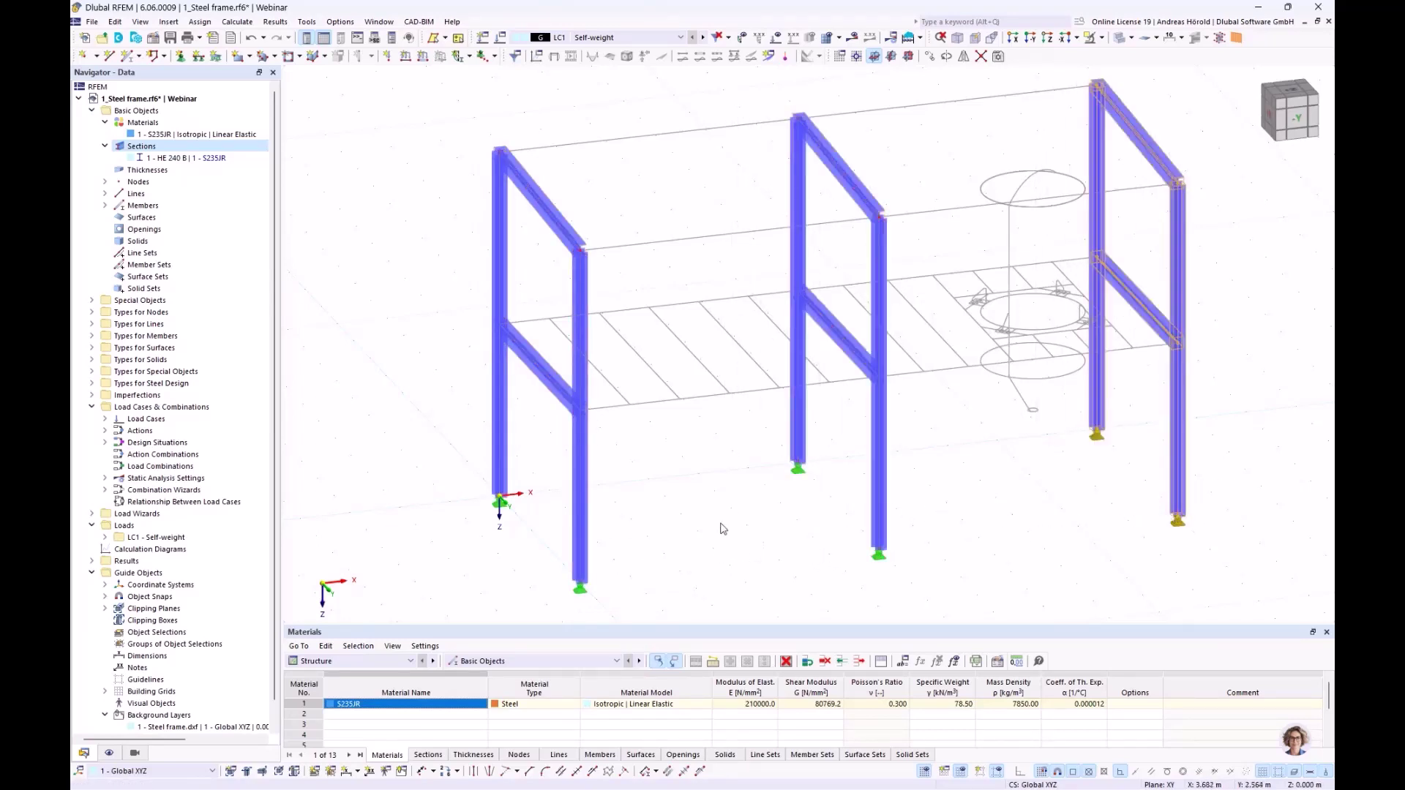
key("Escape")
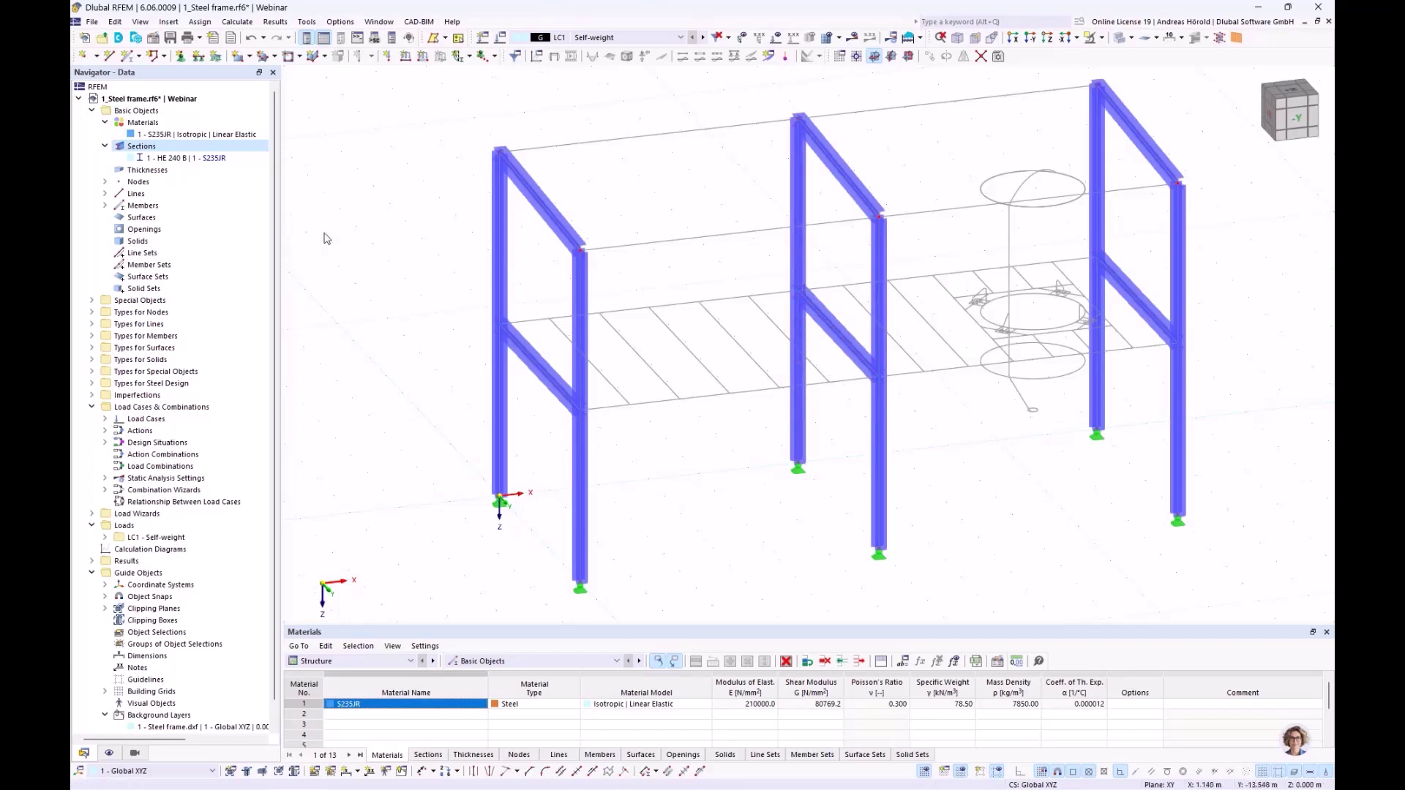
- Start a new beam member and assign it the HE 220 A section in S235JR from the standardized I-section library
left_click(126, 58)
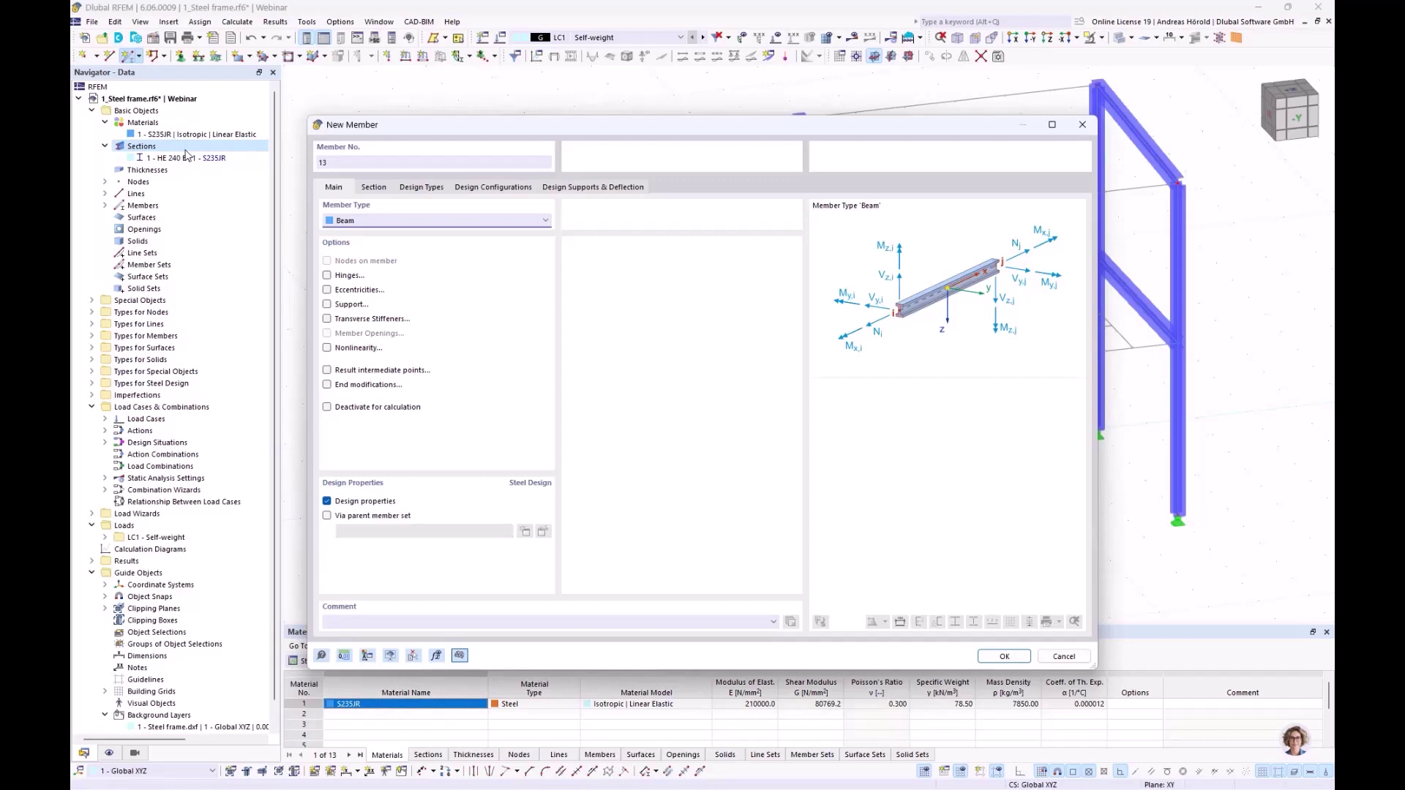
left_click(372, 189)
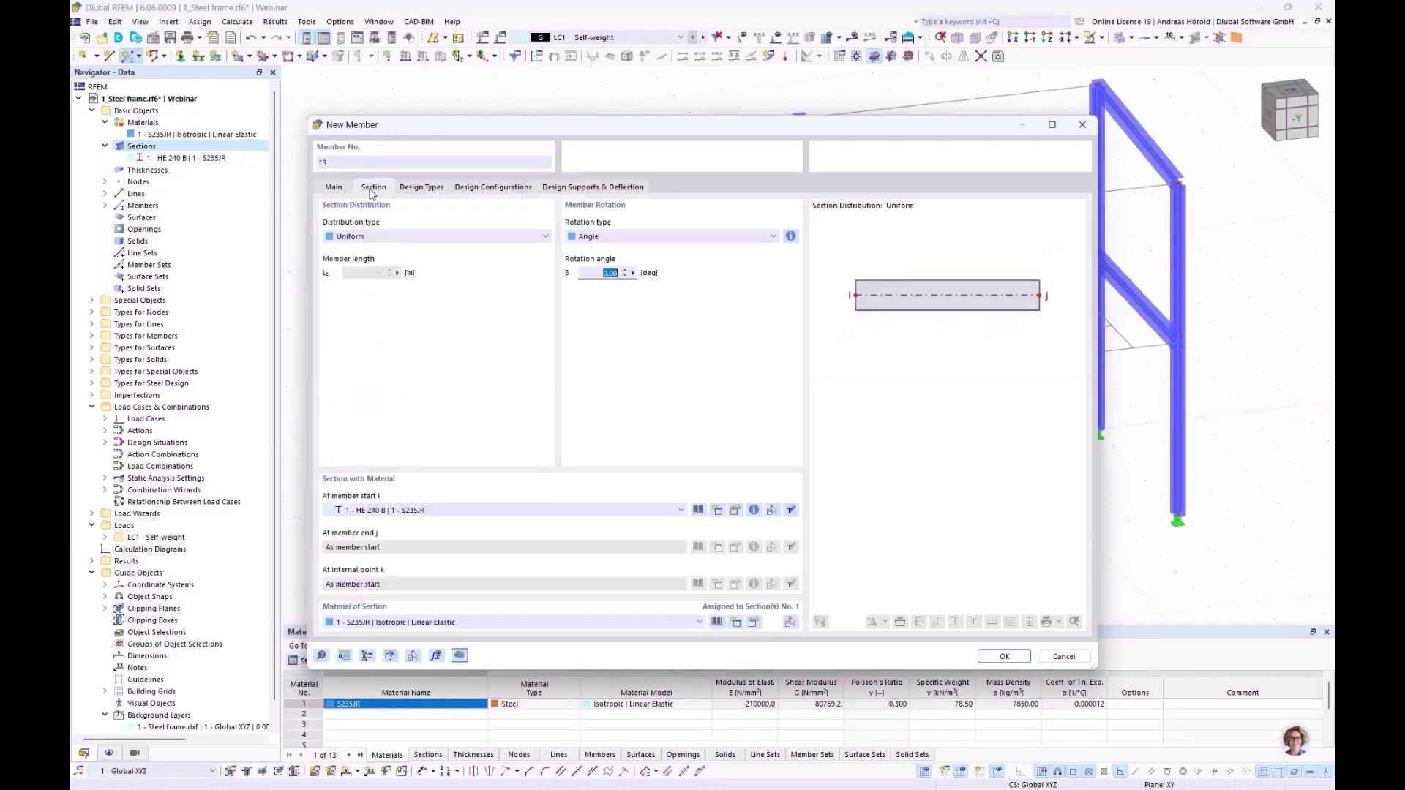
left_click(697, 511)
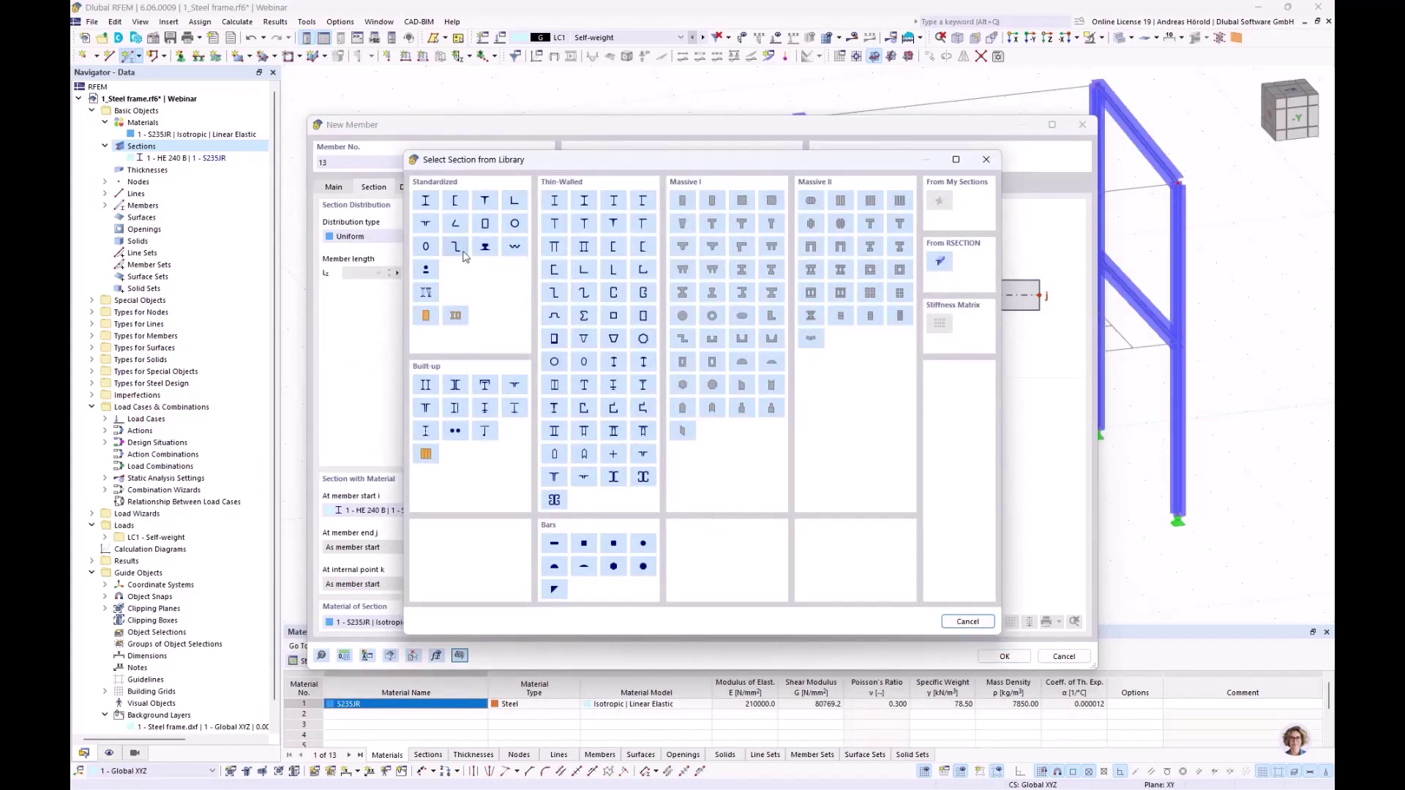
left_click(426, 201)
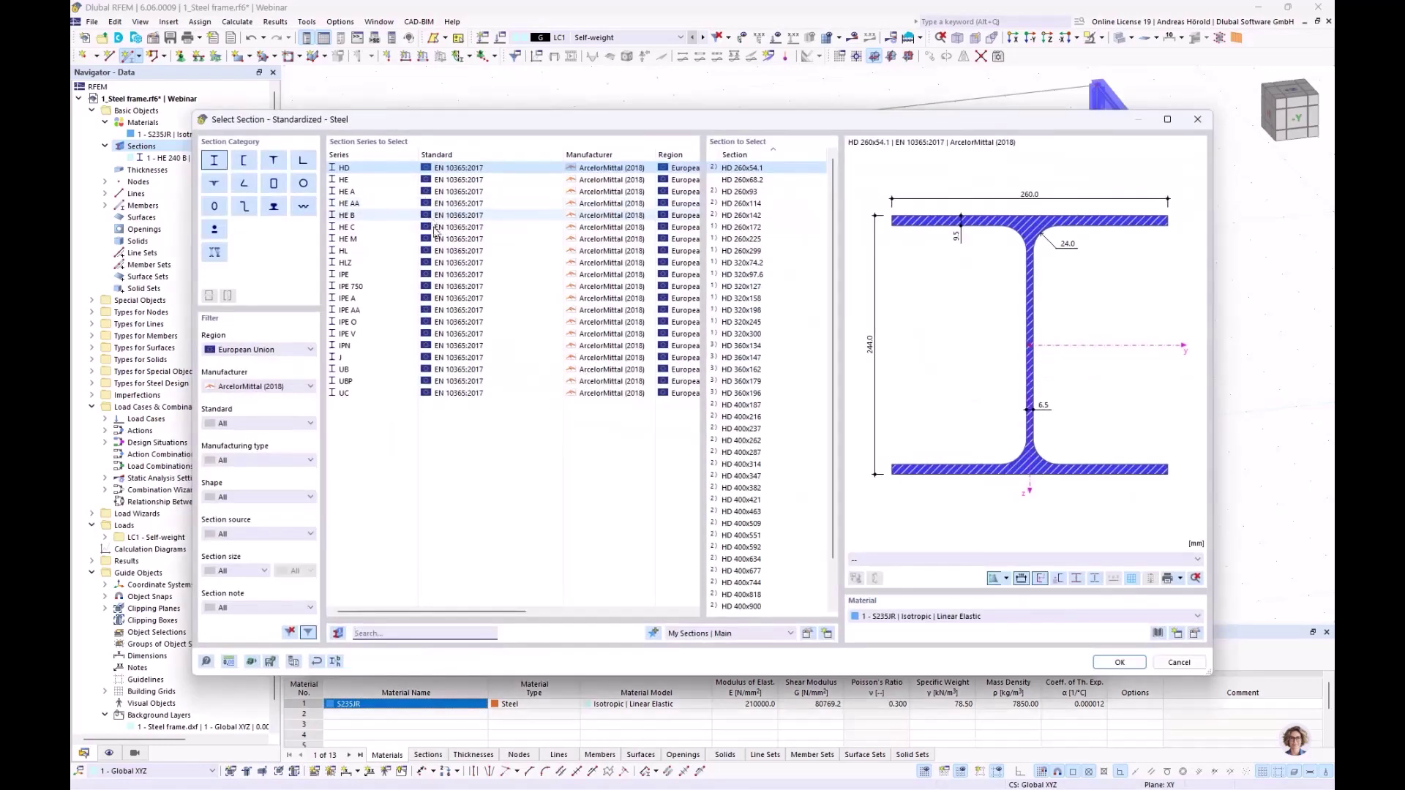
left_click(387, 192)
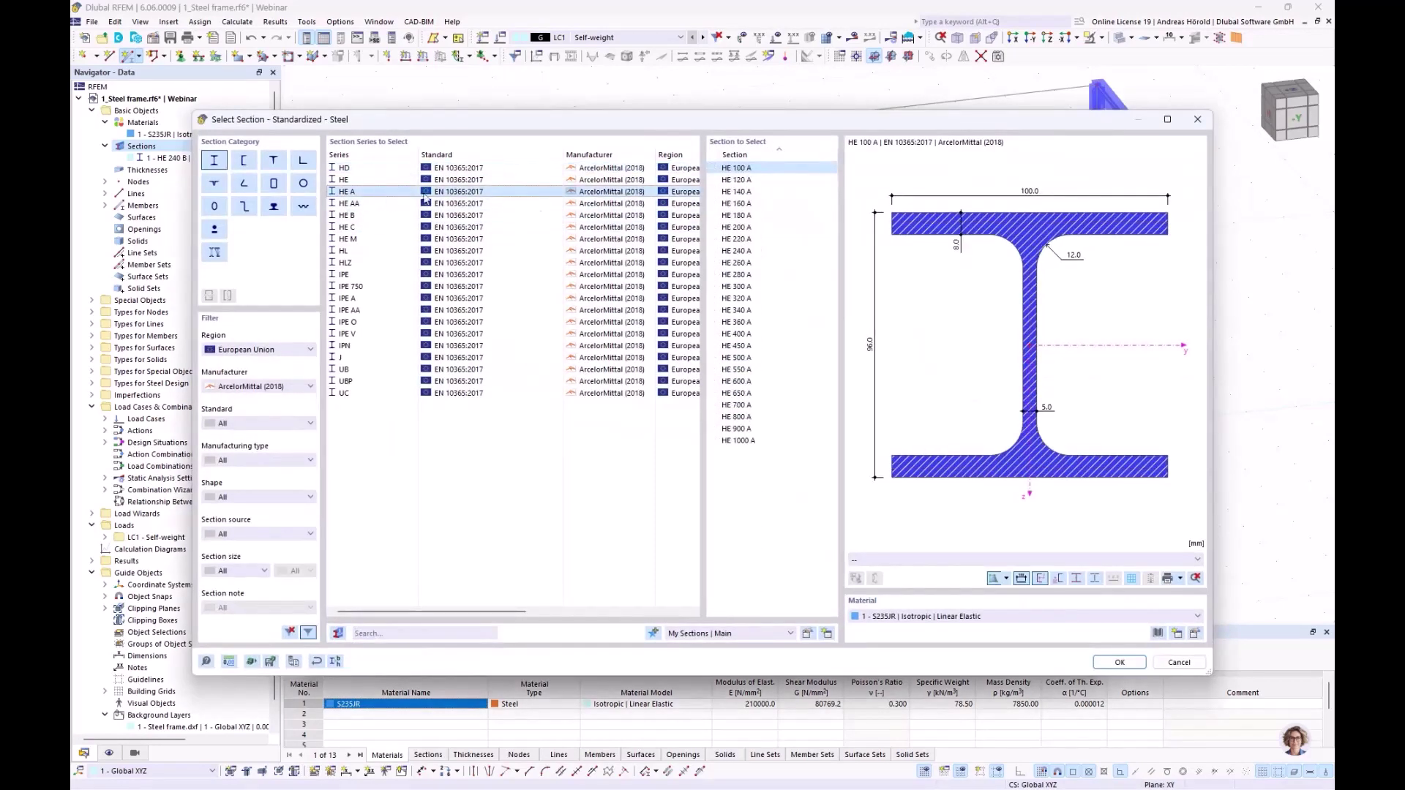
left_click(753, 239)
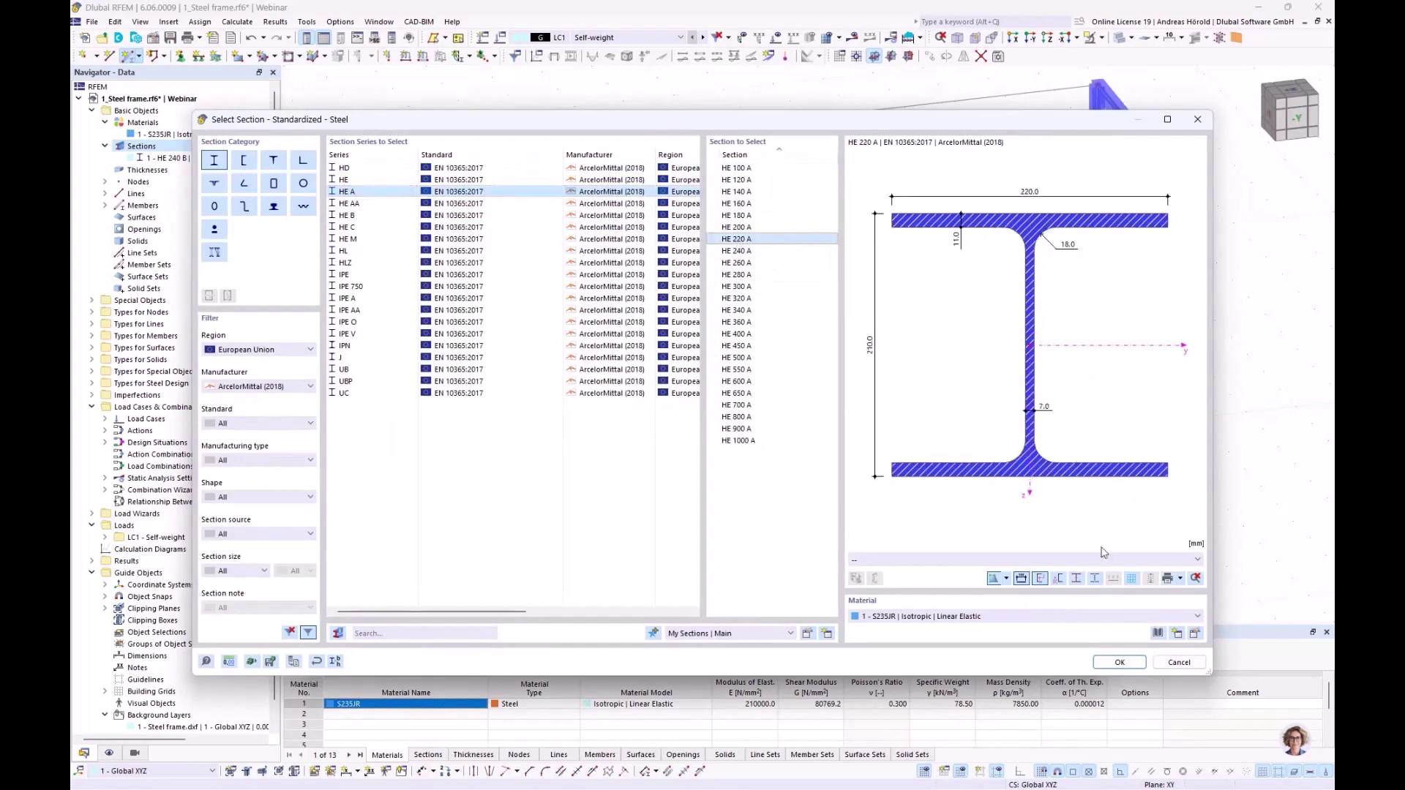
left_click(1116, 662)
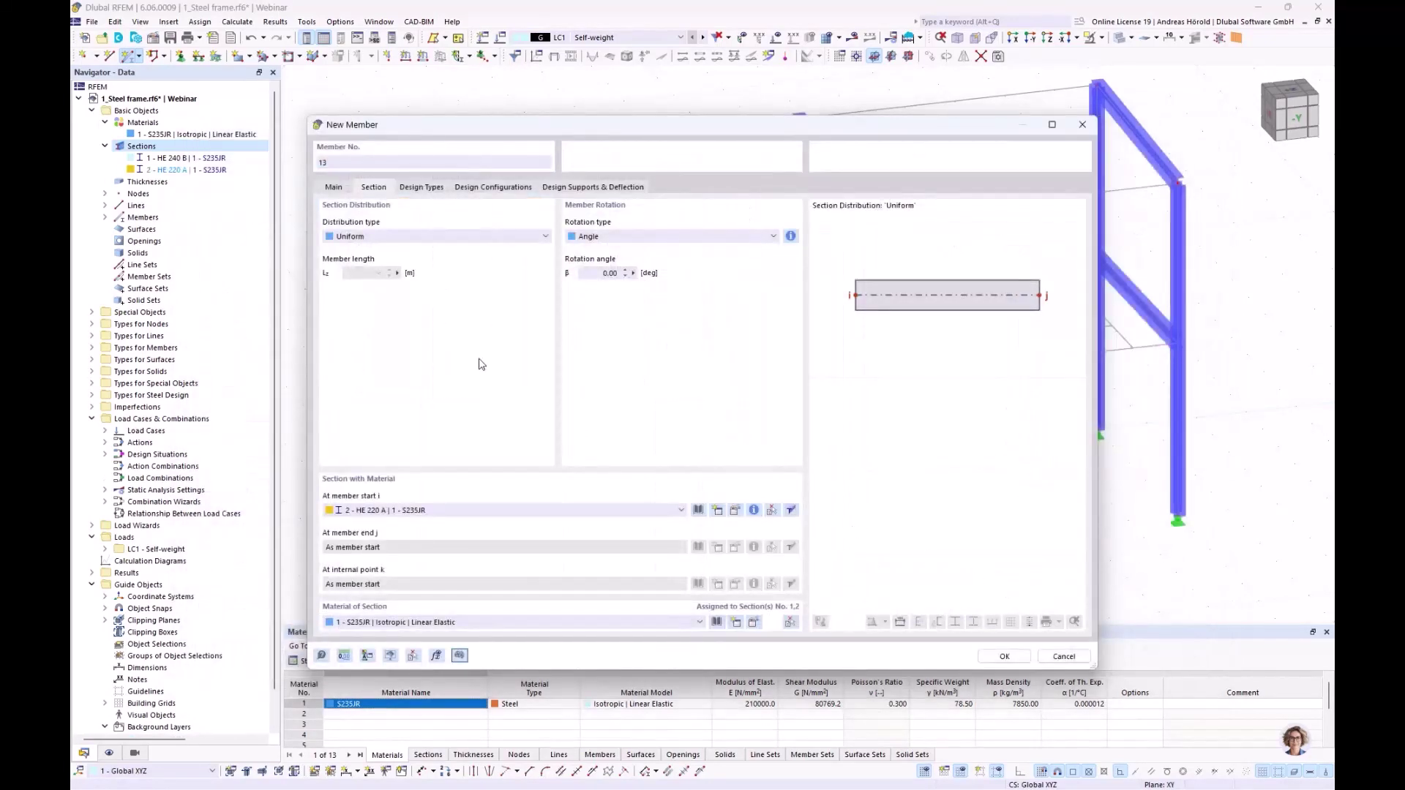
- Enable hinges for the new beam, create a Local xyz member hinge with φy and φz released, and assign it to both member ends
left_click(334, 189)
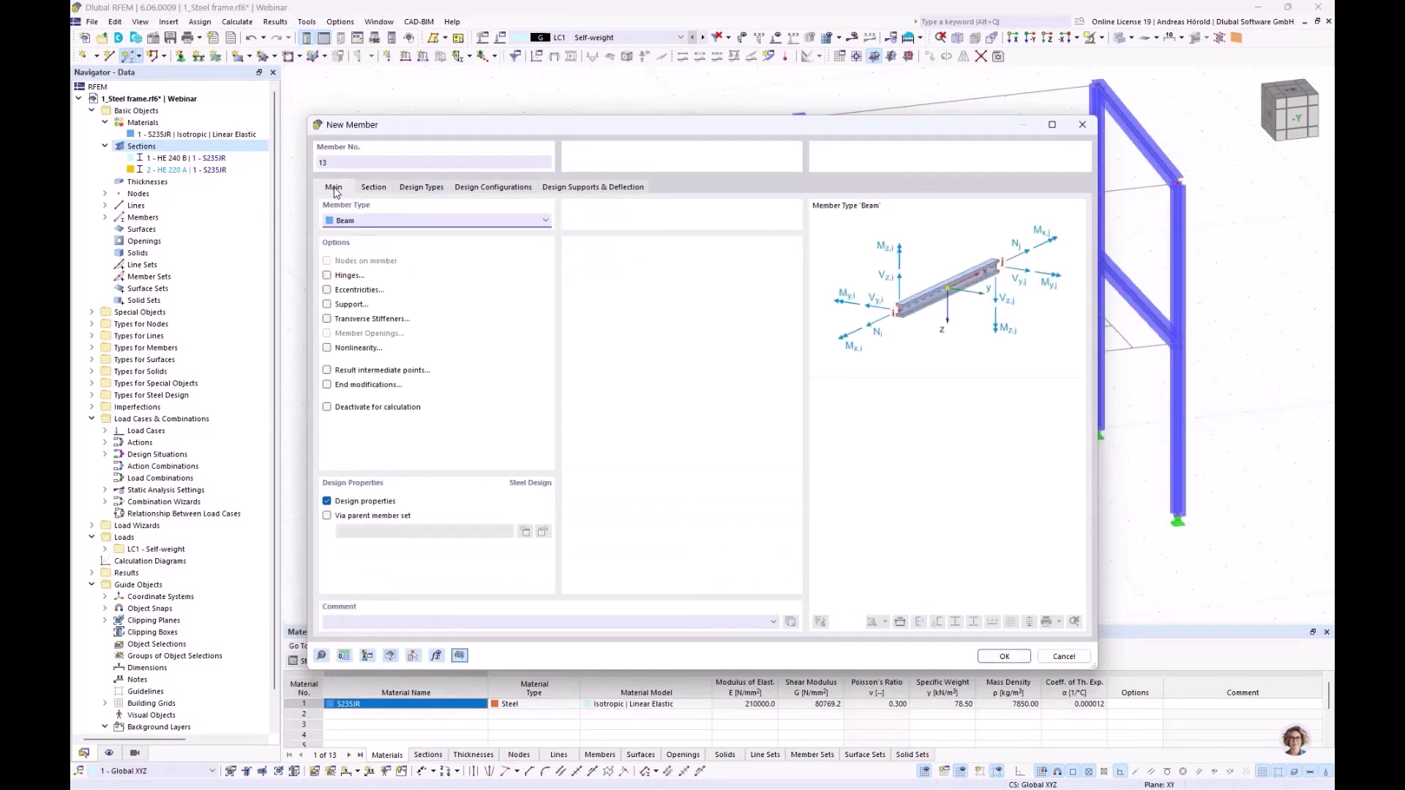
left_click(327, 276)
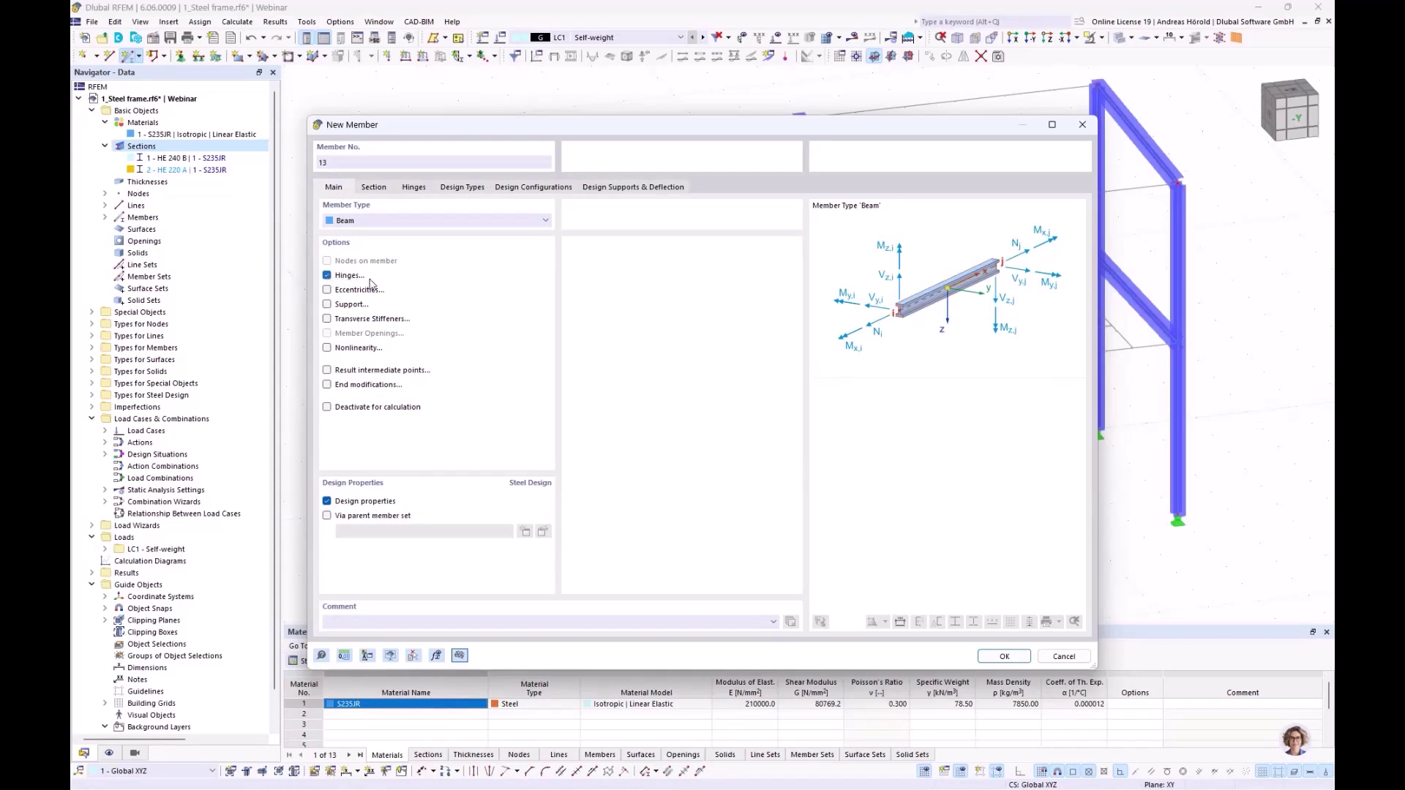
left_click(413, 188)
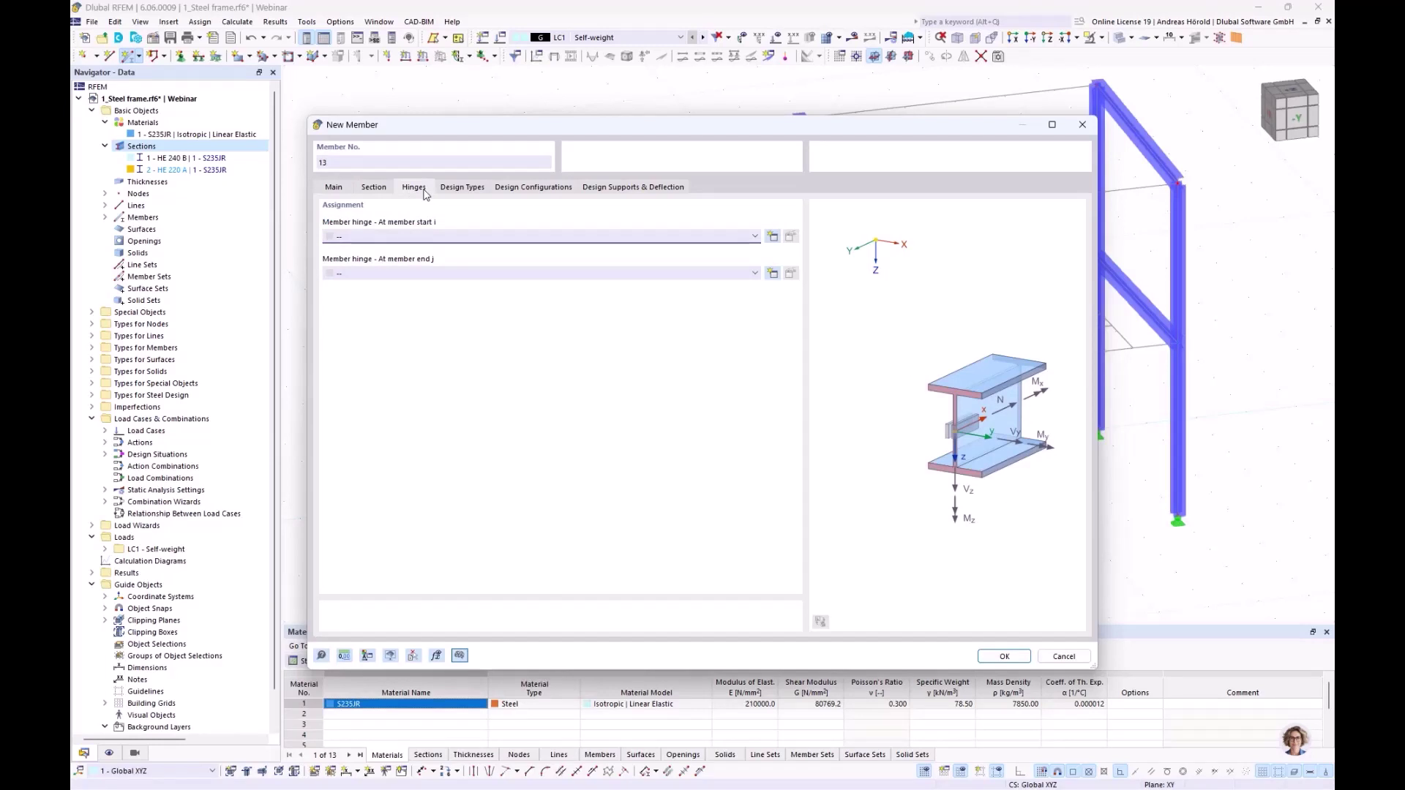
left_click(773, 237)
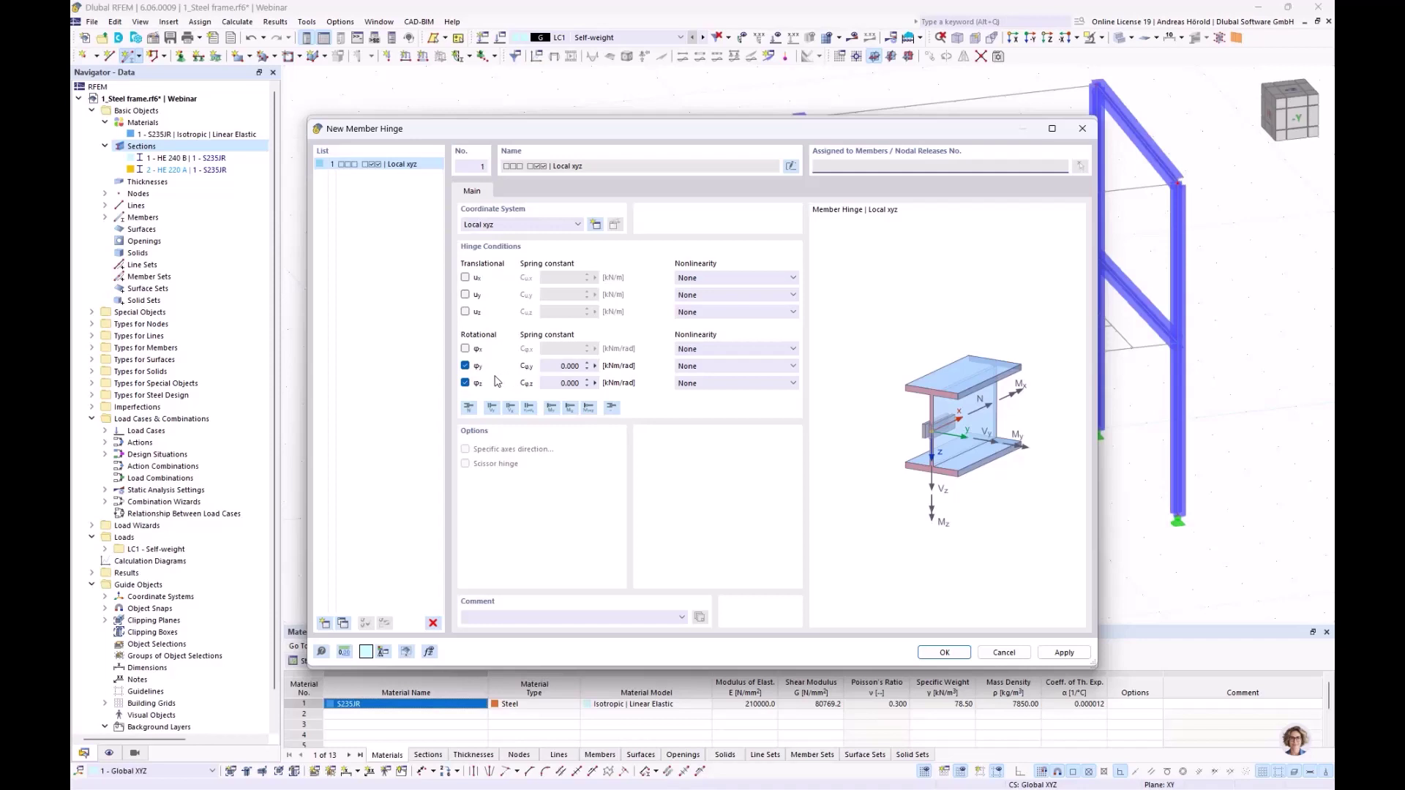
left_click(934, 649)
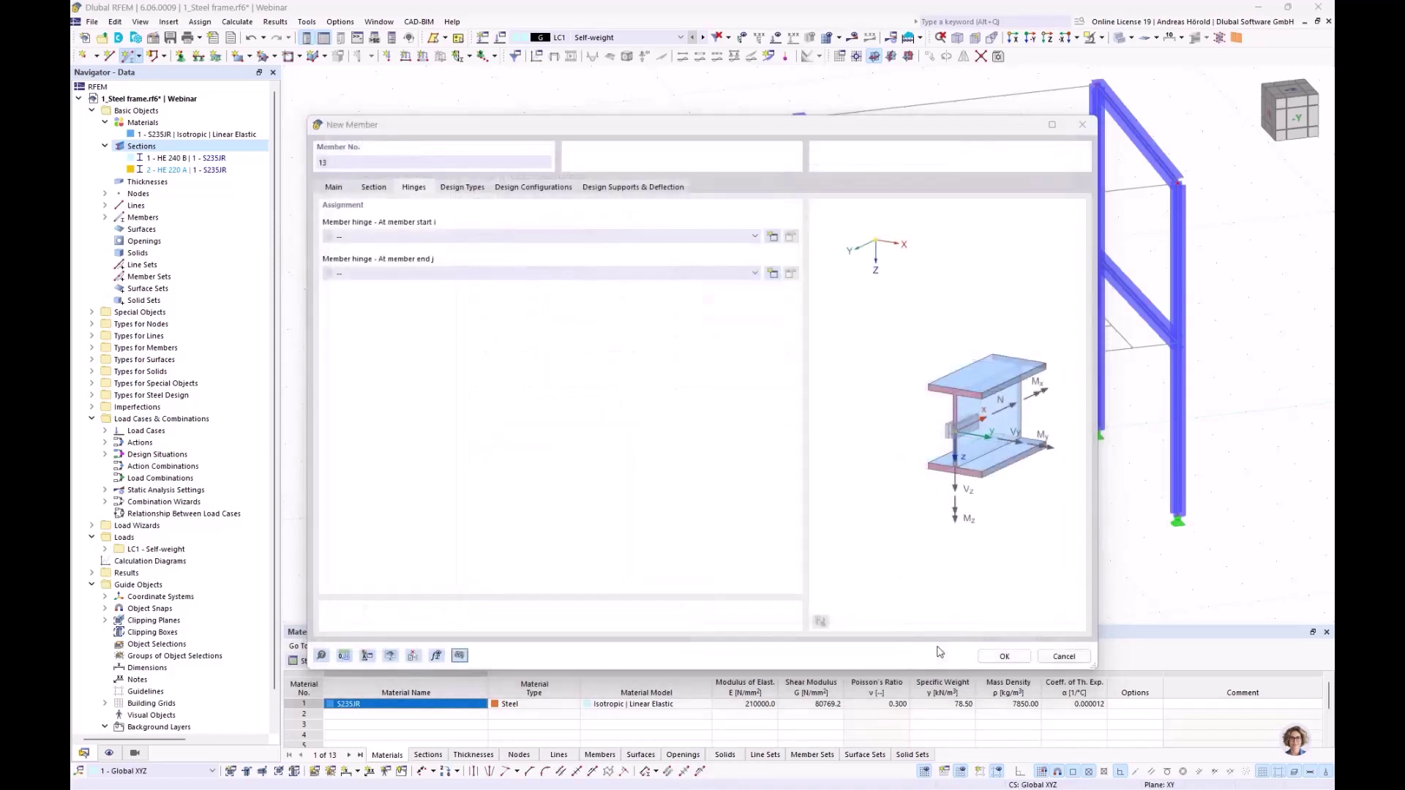
left_click(667, 273)
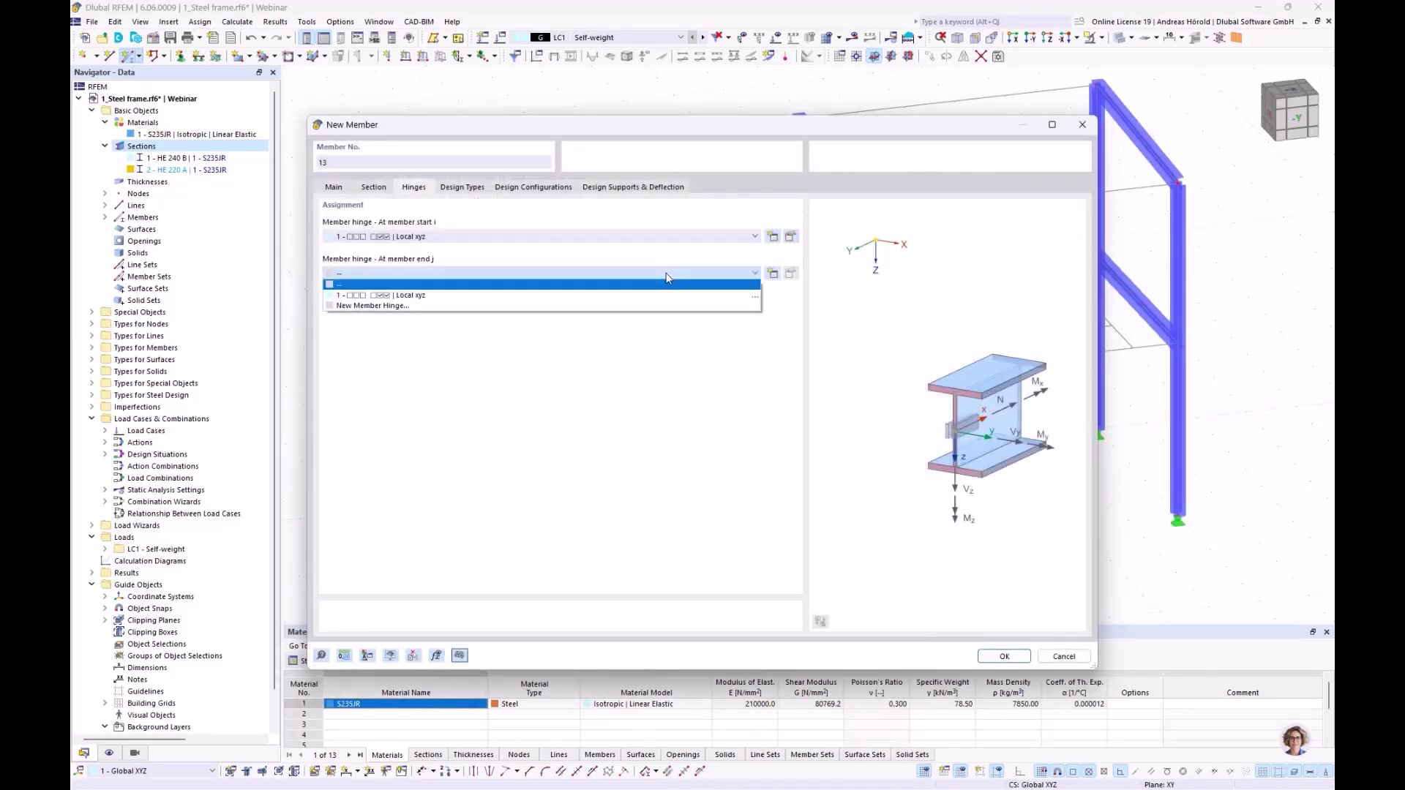
left_click(607, 294)
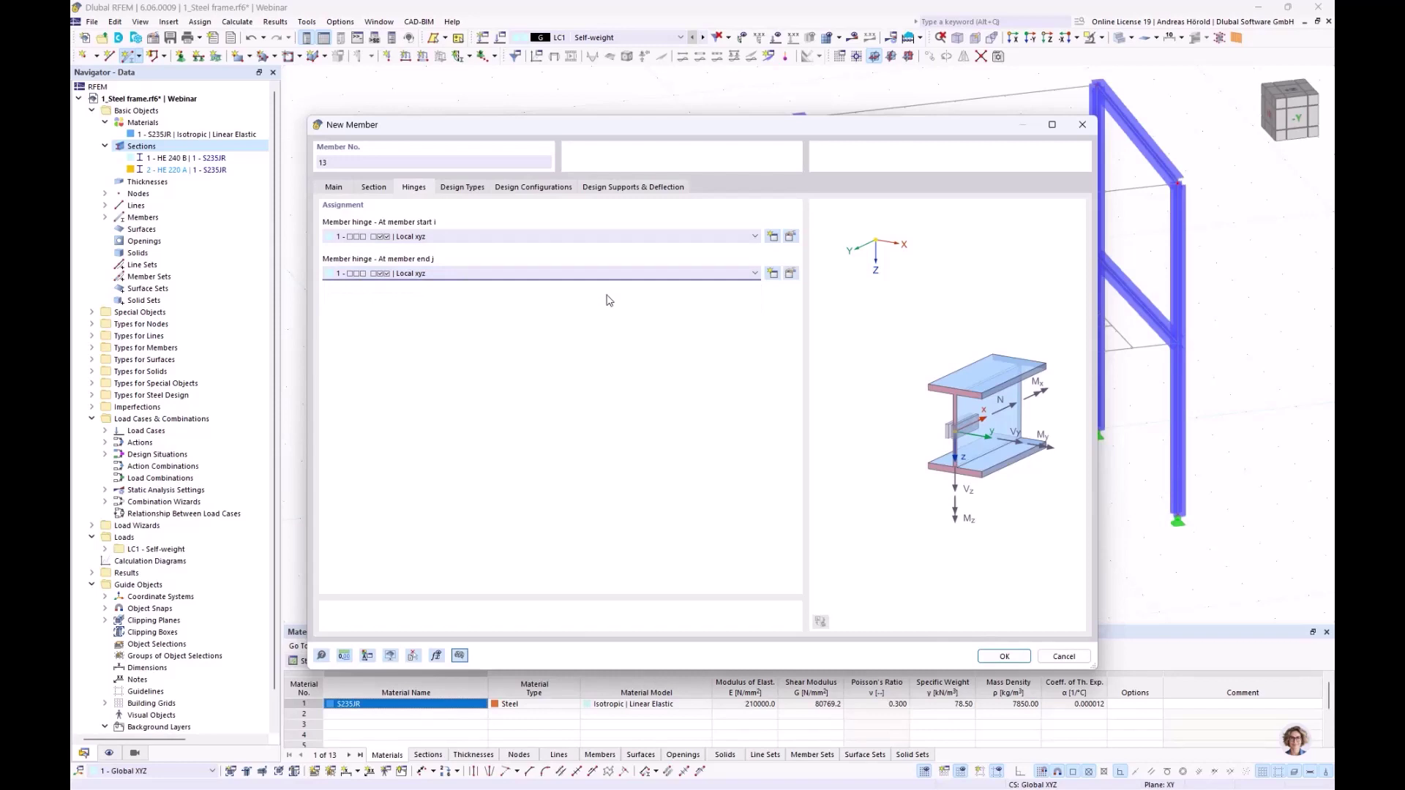
- Place the hinged HE 220 A beam between the first and middle frames' front columns at Z = -3.5 m
left_click(1003, 657)
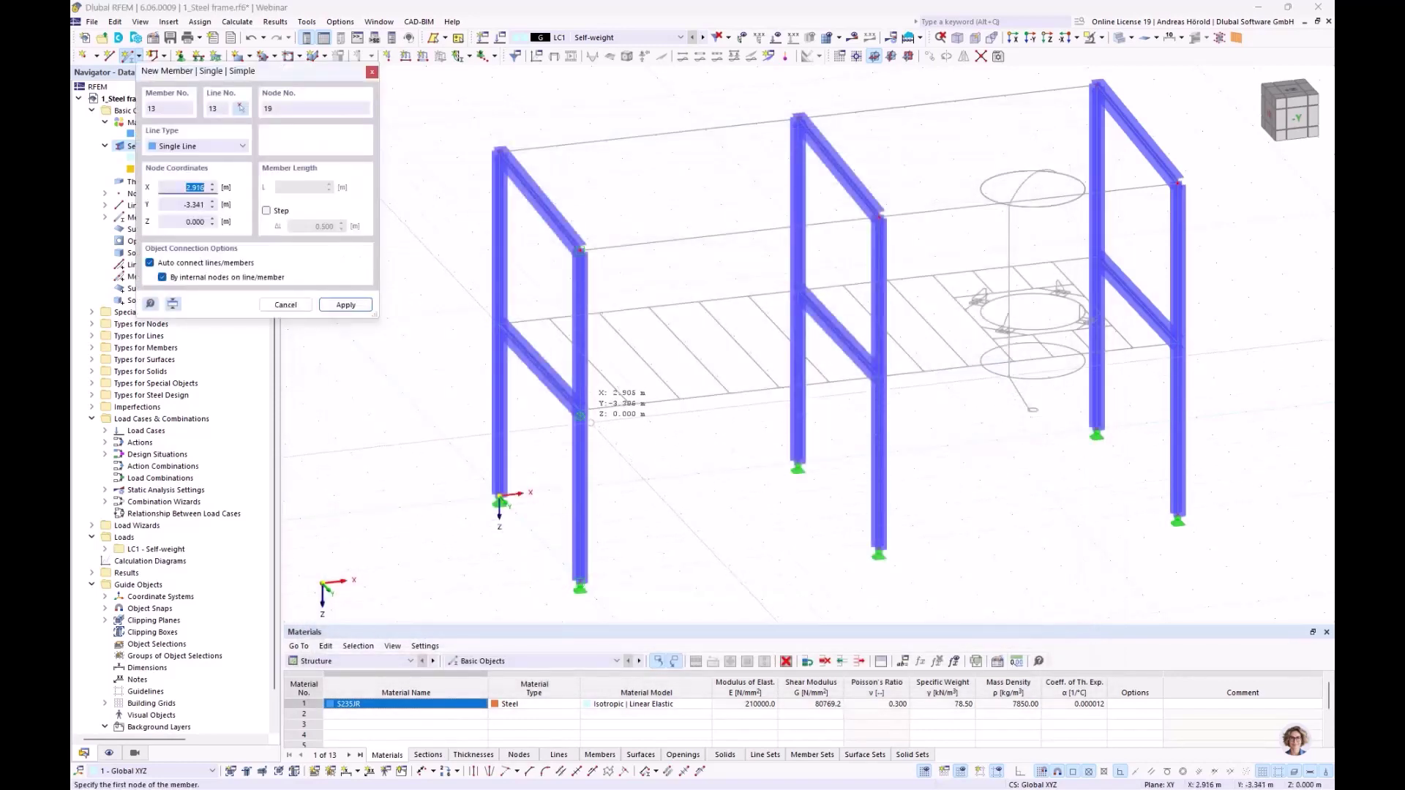
left_click(580, 410)
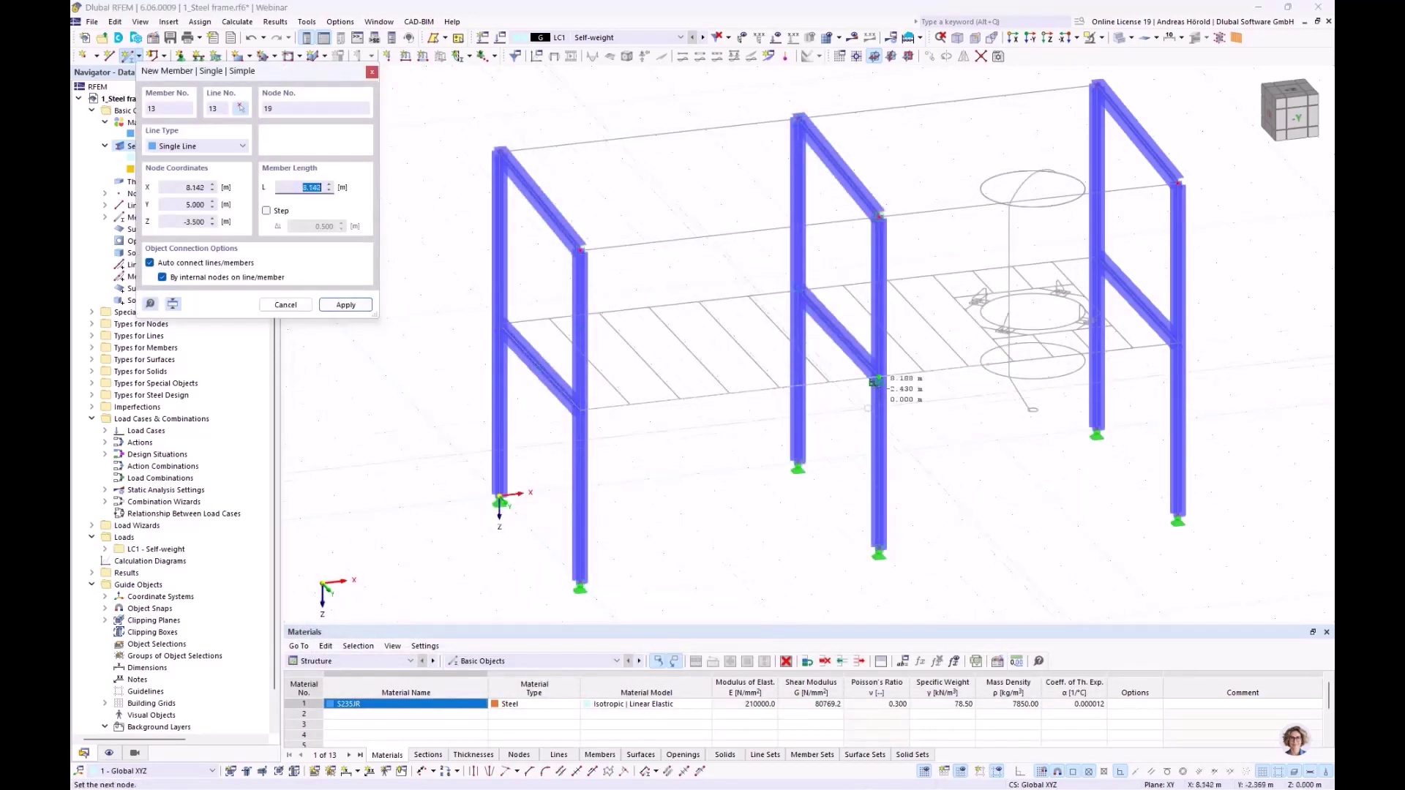
left_click(877, 379)
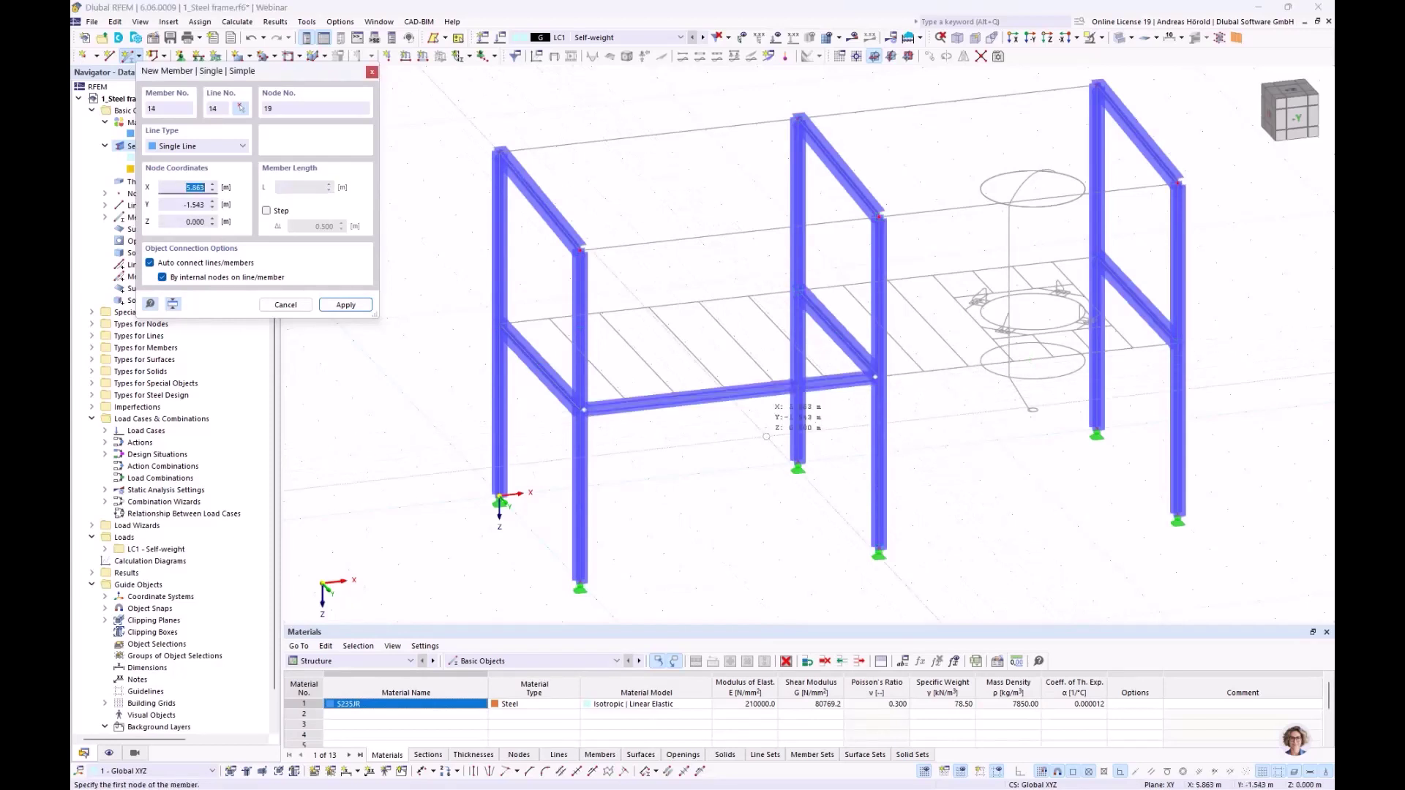
key("Escape")
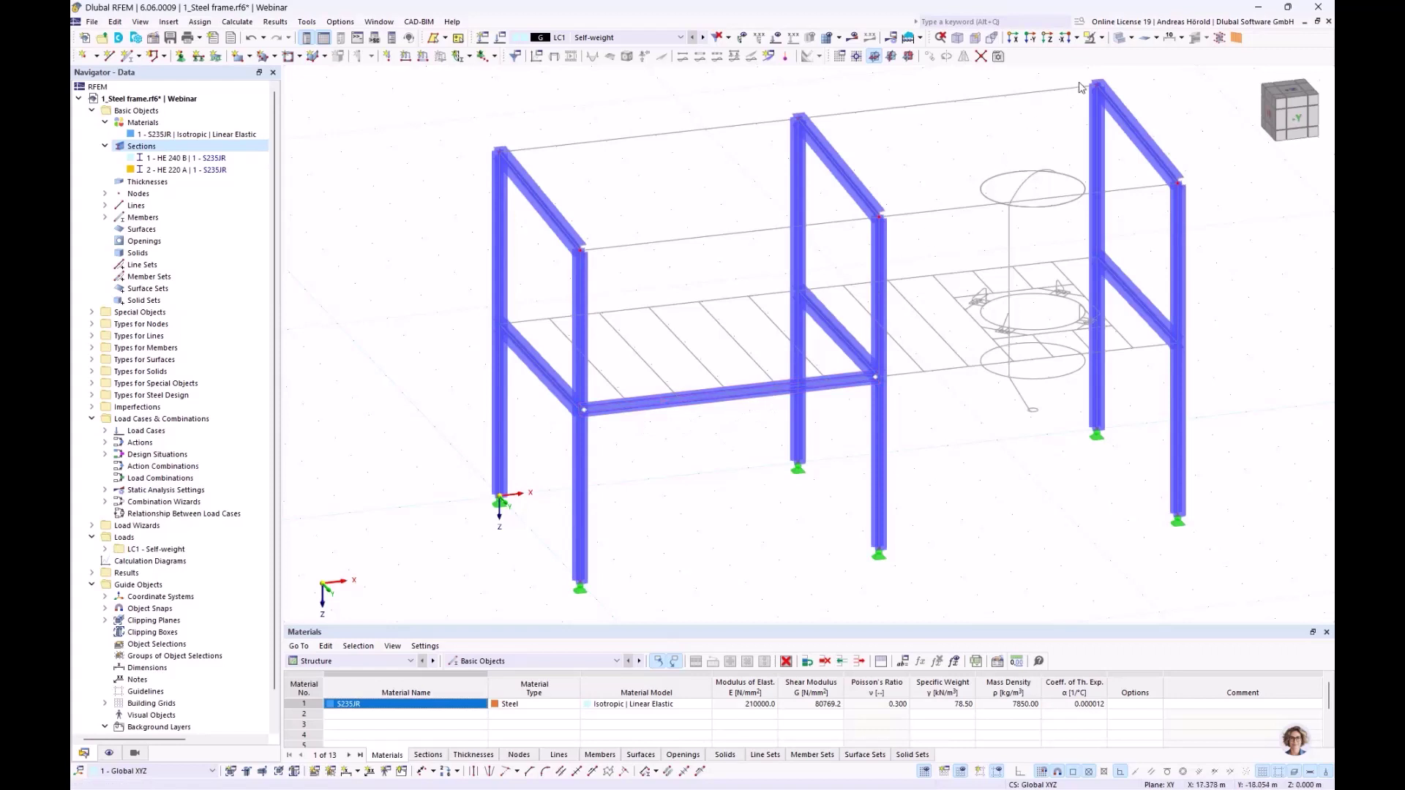
- Display the model as a wireframe with member outlines and section names shown on the members
left_click(1132, 38)
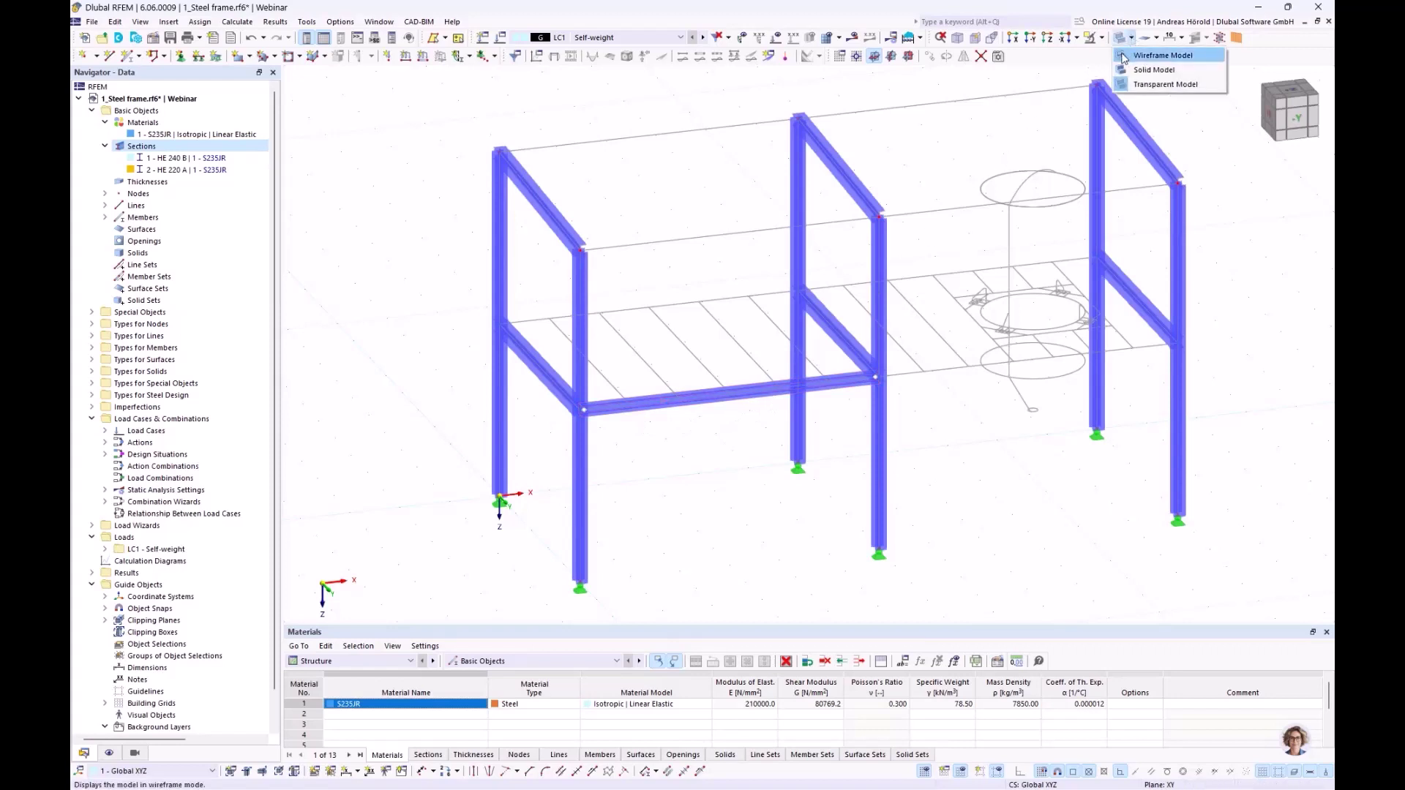
left_click(1124, 57)
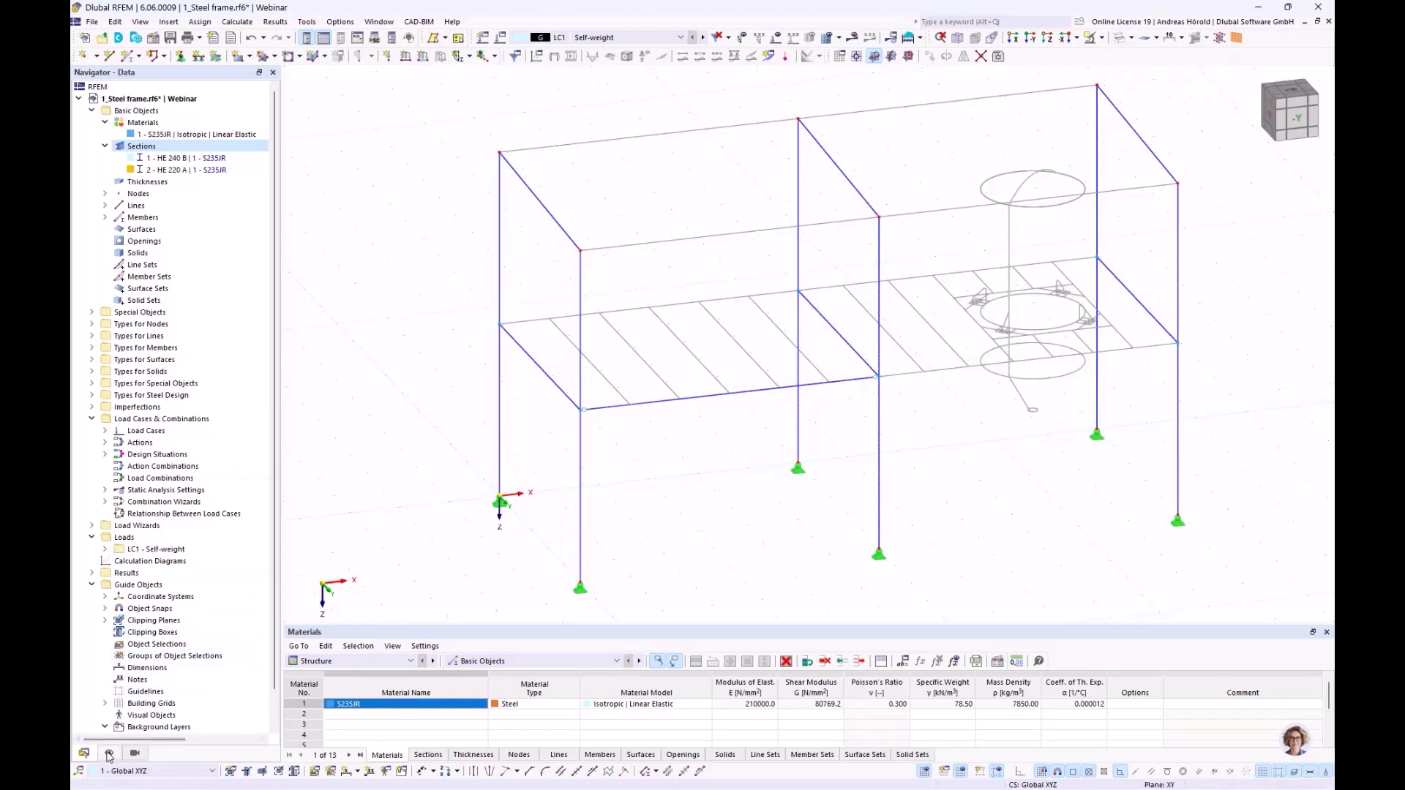
left_click(109, 754)
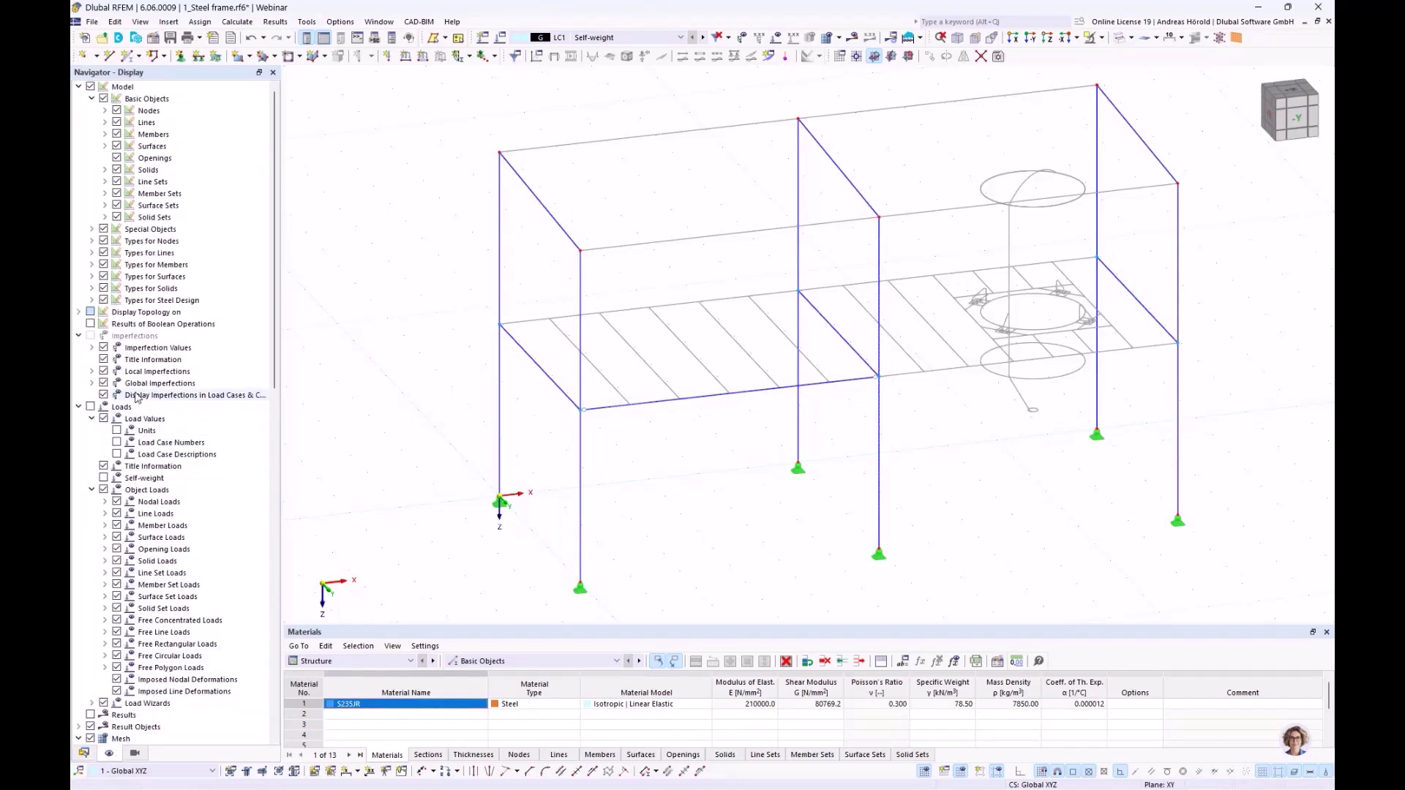
left_click(105, 146)
left_click(105, 147)
left_click(104, 135)
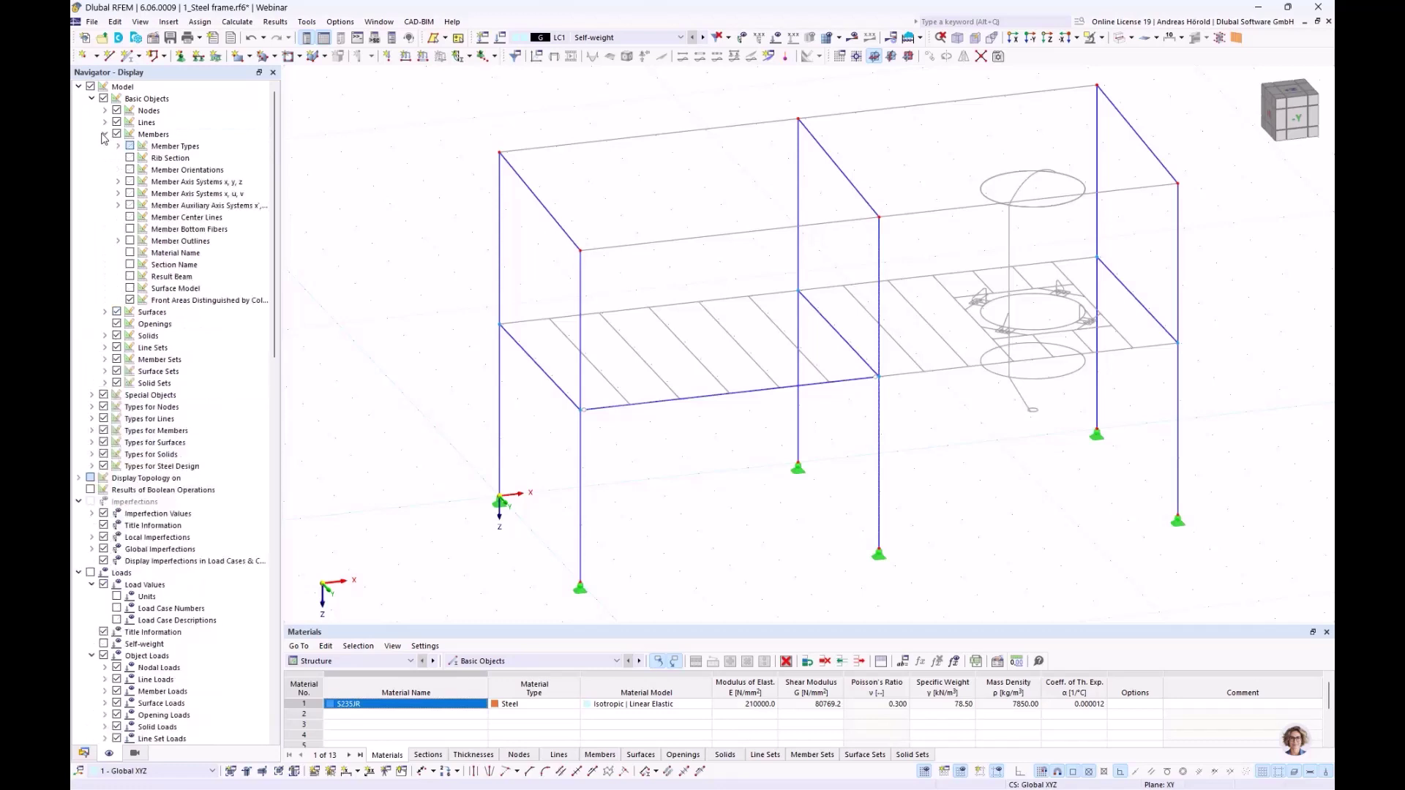
left_click(130, 242)
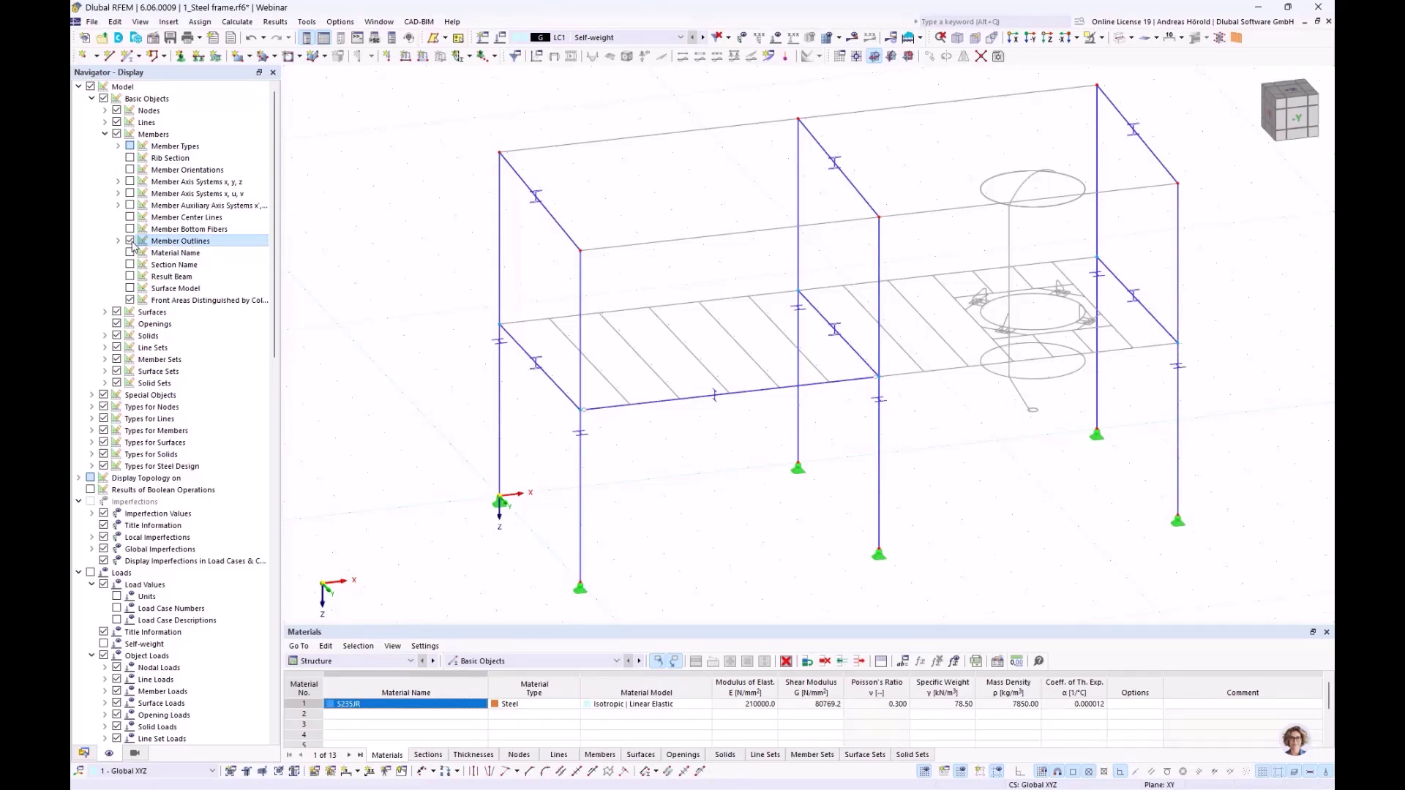
left_click(130, 265)
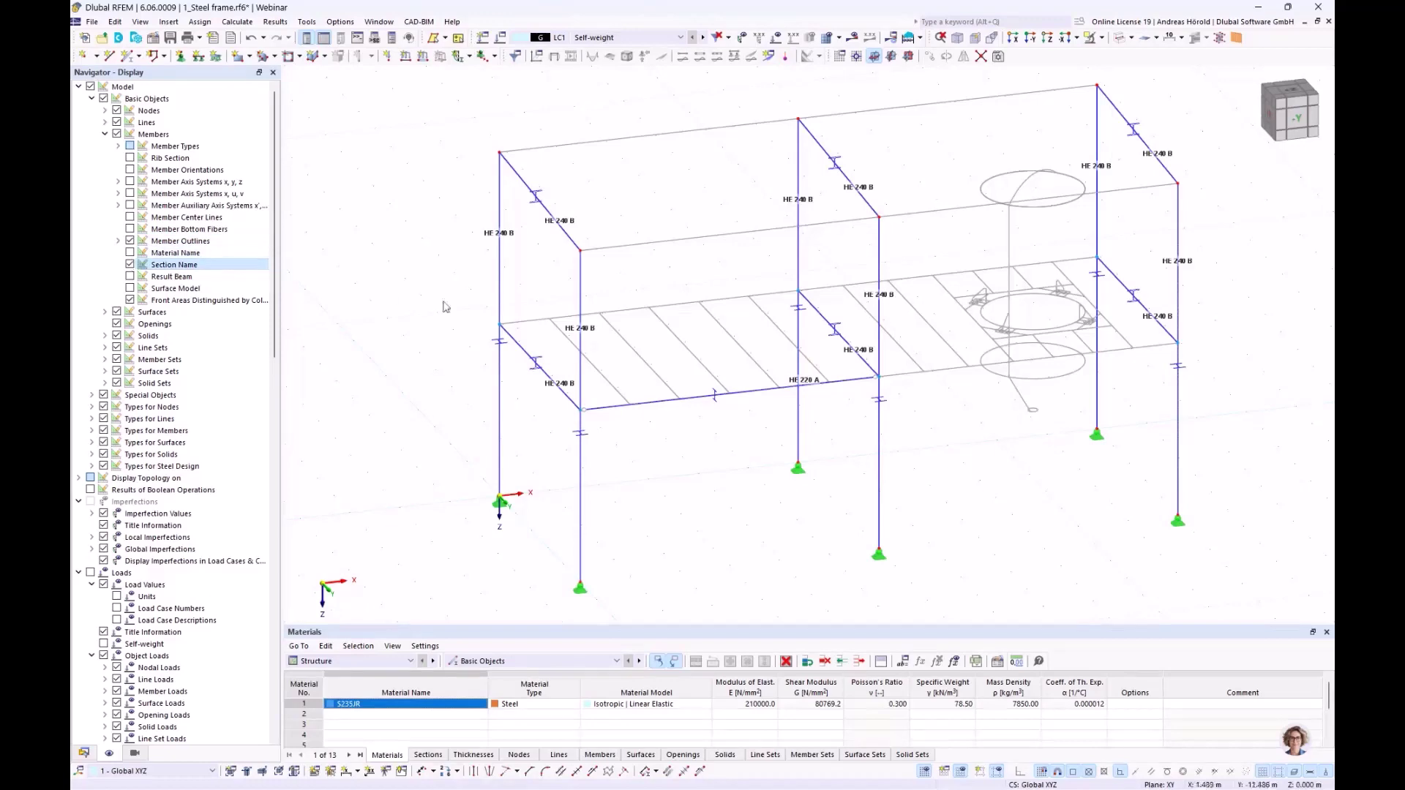
- Copy the HE 220 A beam to the rear column line, then copy both beams into the second bay
mouse_move(578, 380)
middle_mouse_down("ctrl")
mouse_move(741, 380)
mouse_move(578, 401)
middle_mouse_up("ctrl")
scroll(823, 442, "up", 3)
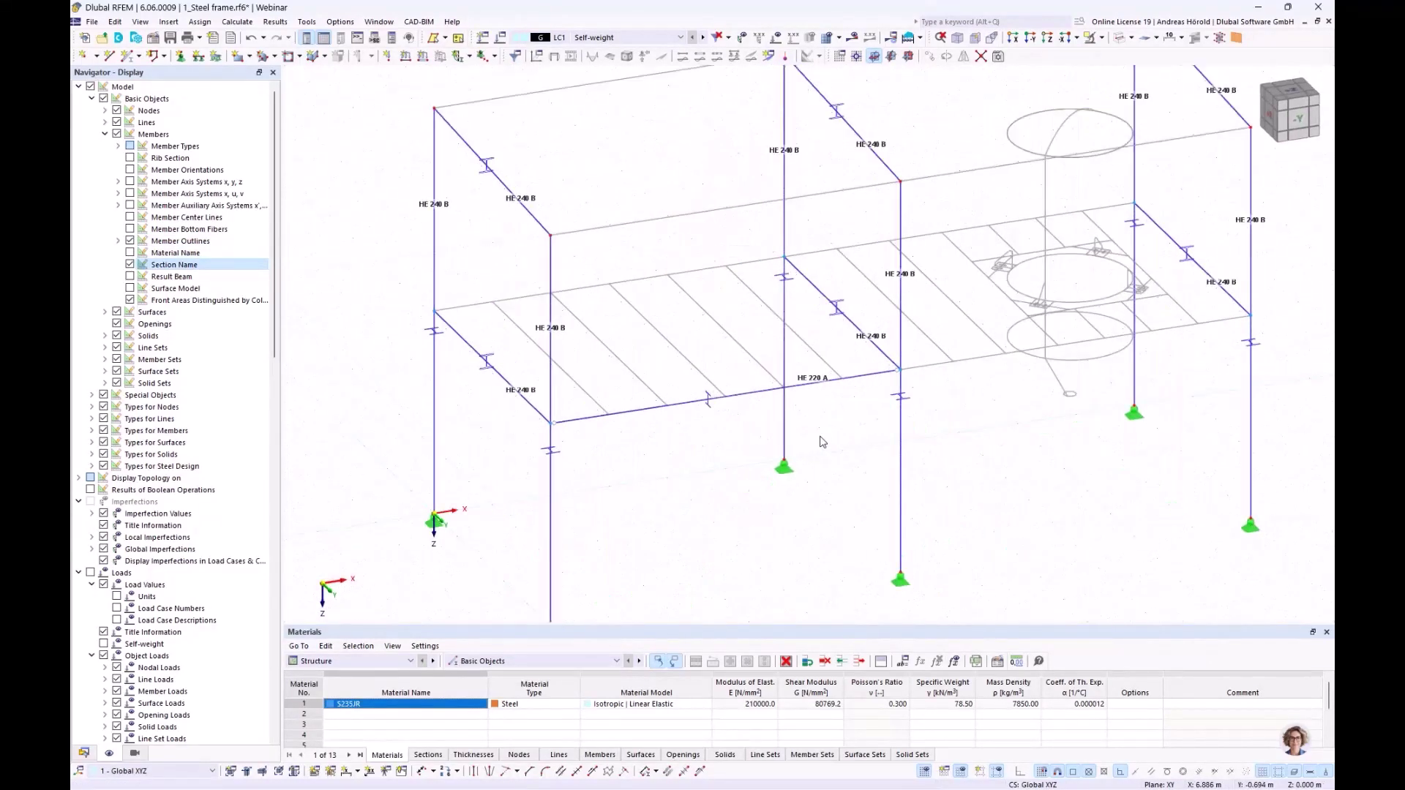
scroll(823, 442, "down", 3)
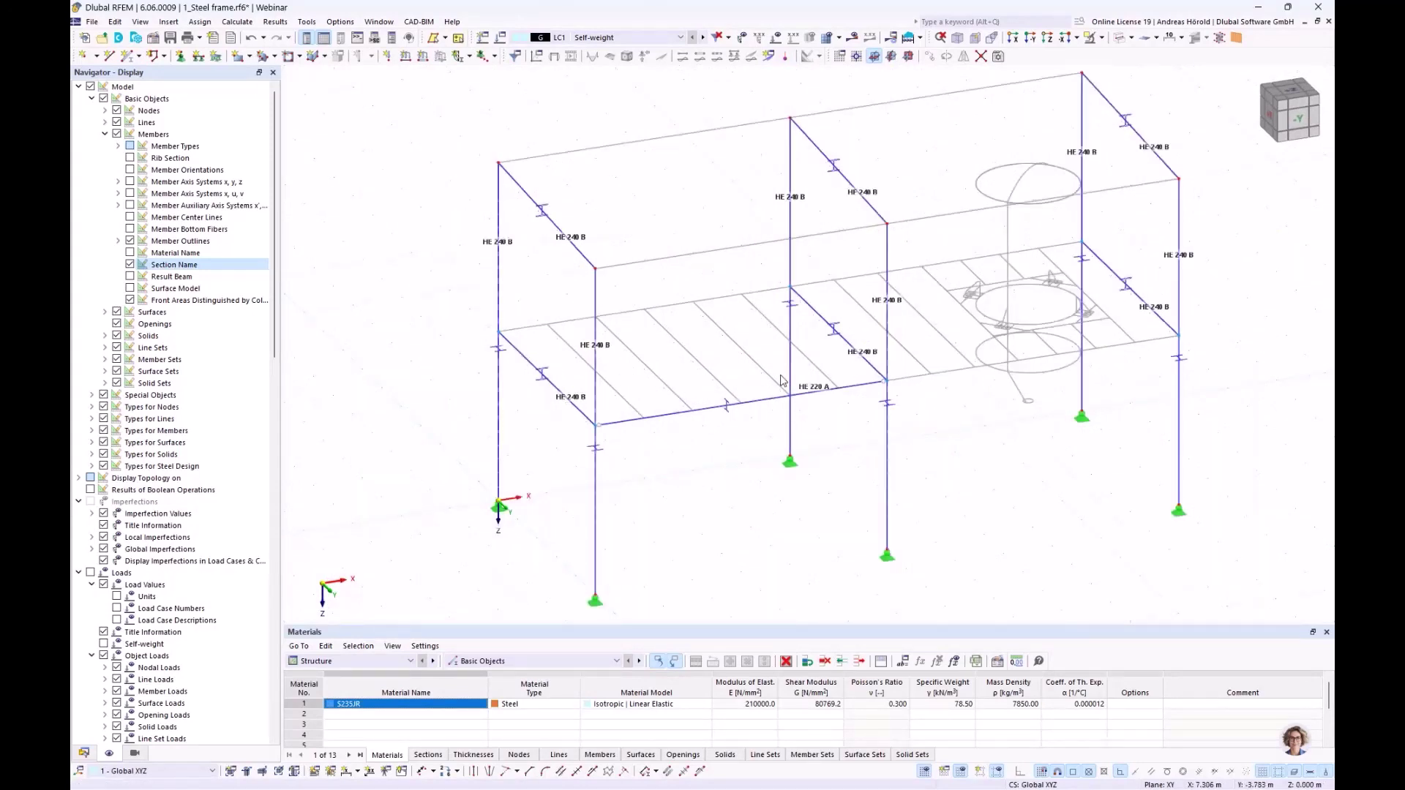
left_click(767, 399)
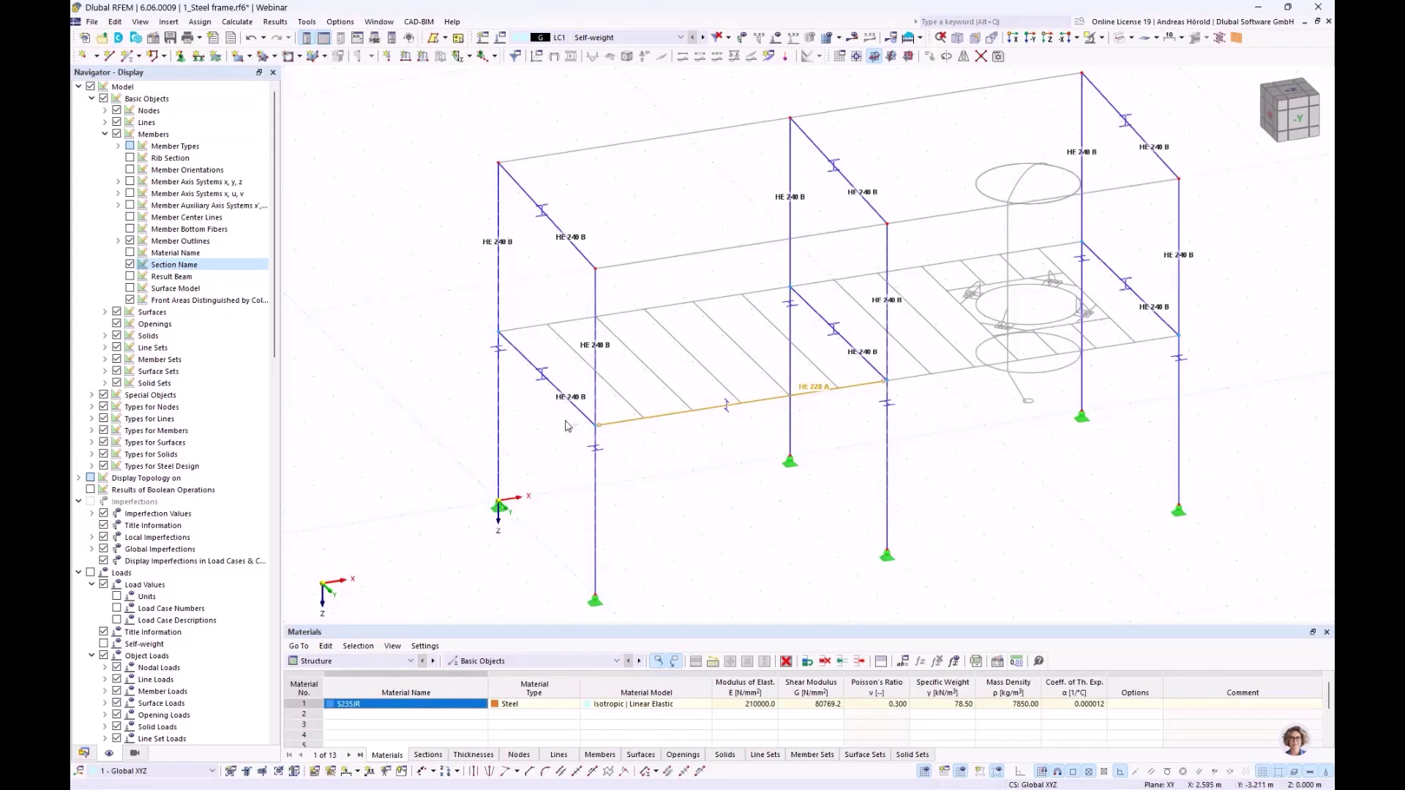
left_click_drag(605, 429, 502, 349)
left_click(749, 272)
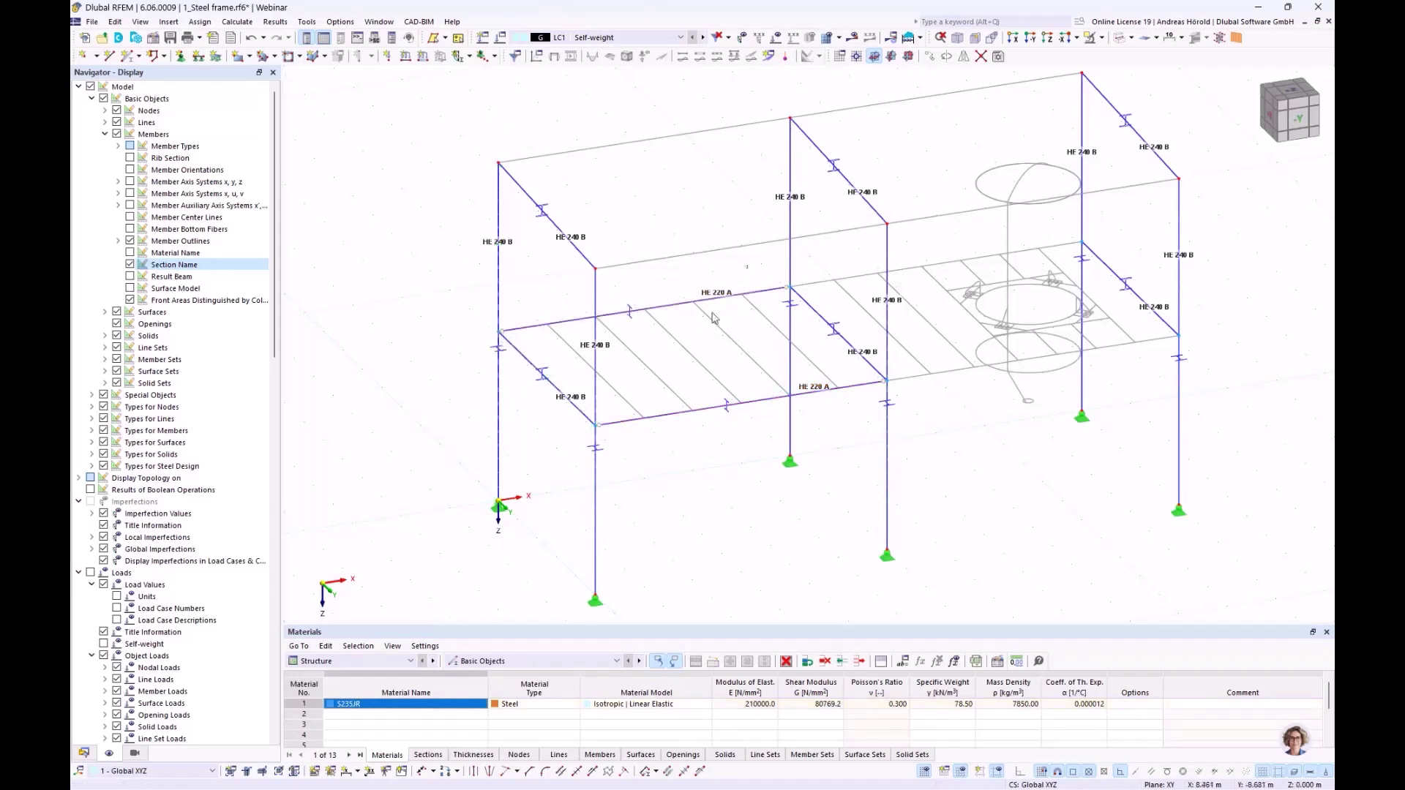
left_click_drag(749, 264, 888, 383)
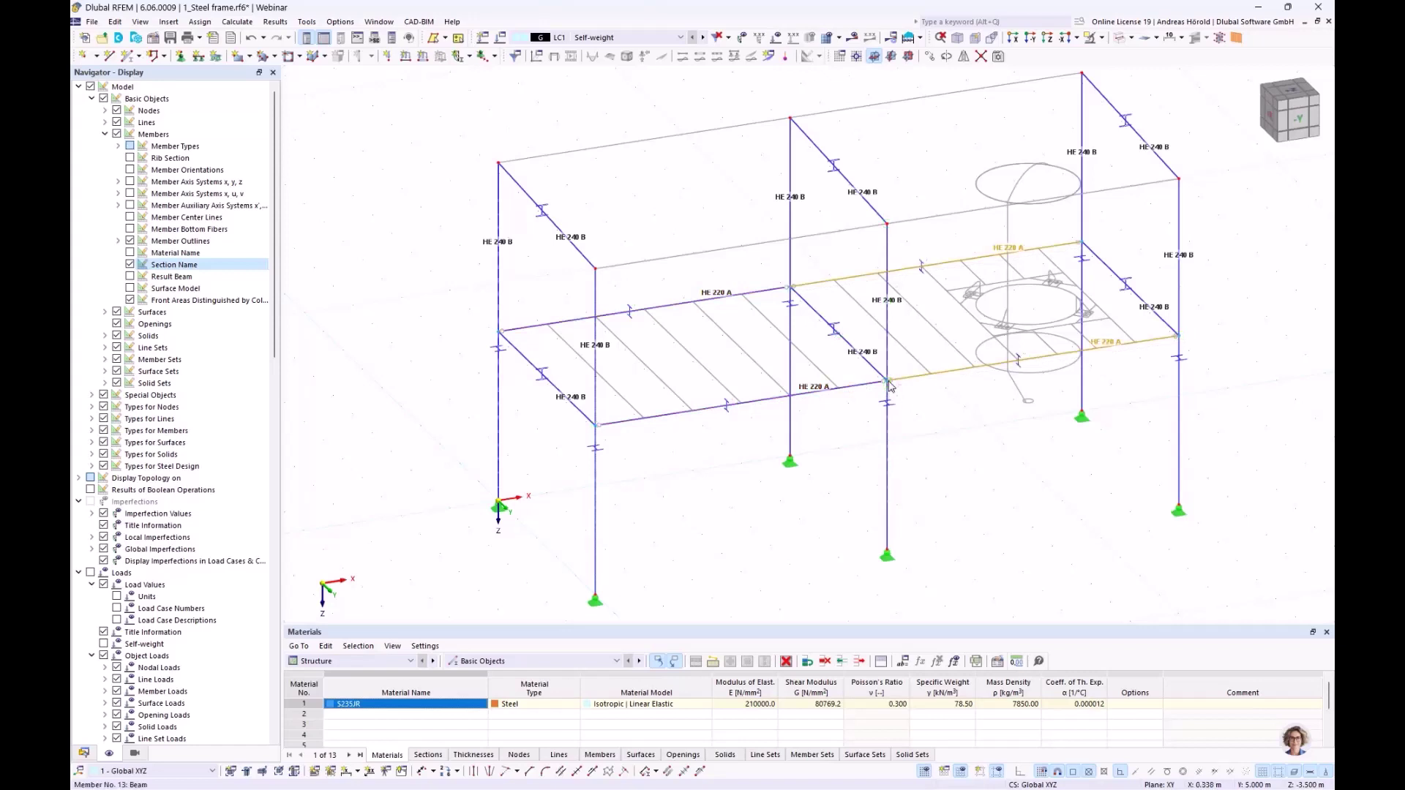
left_click(1012, 472)
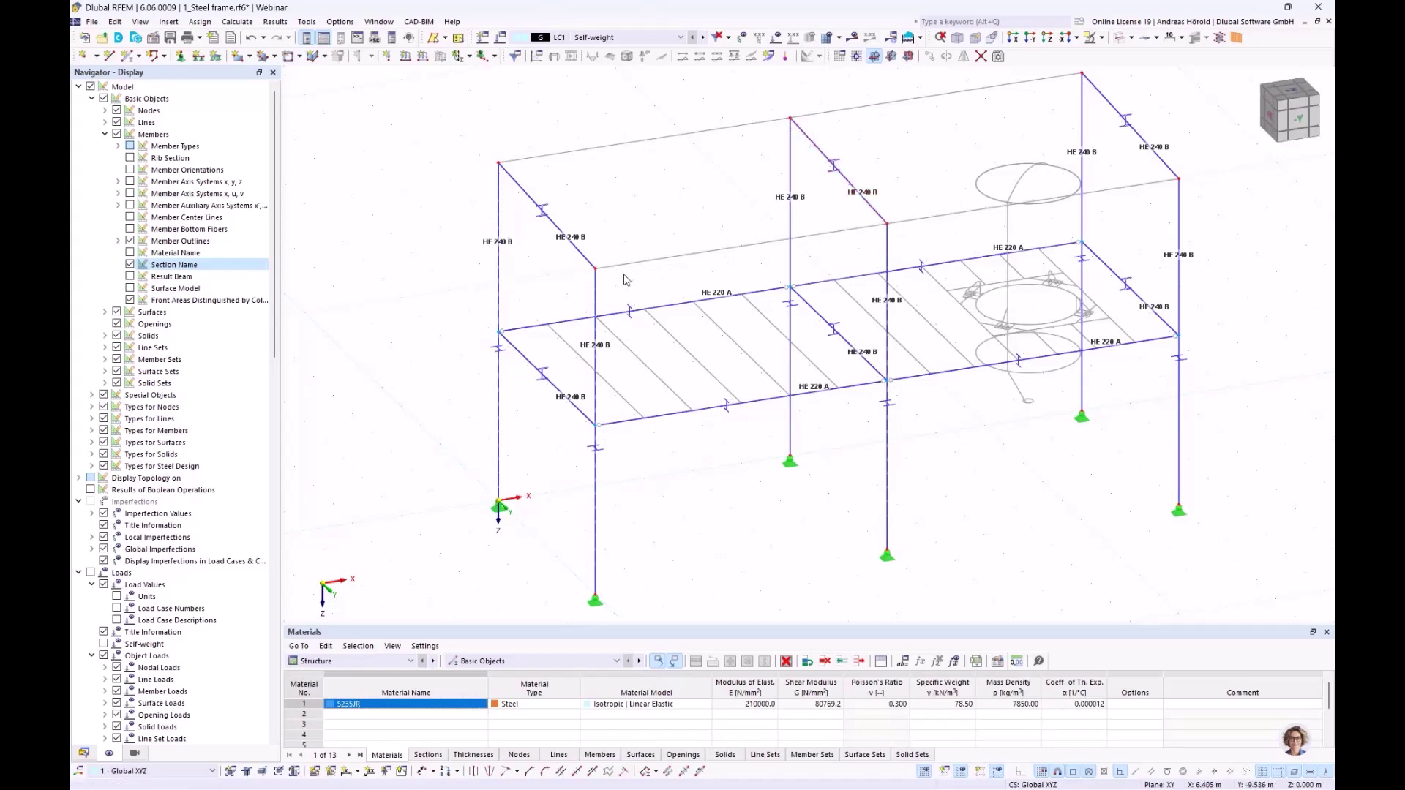
- Start a new beam member, check its hinges at both ends, and assign it the standardized IPE 240 section in S235JR
left_click(126, 57)
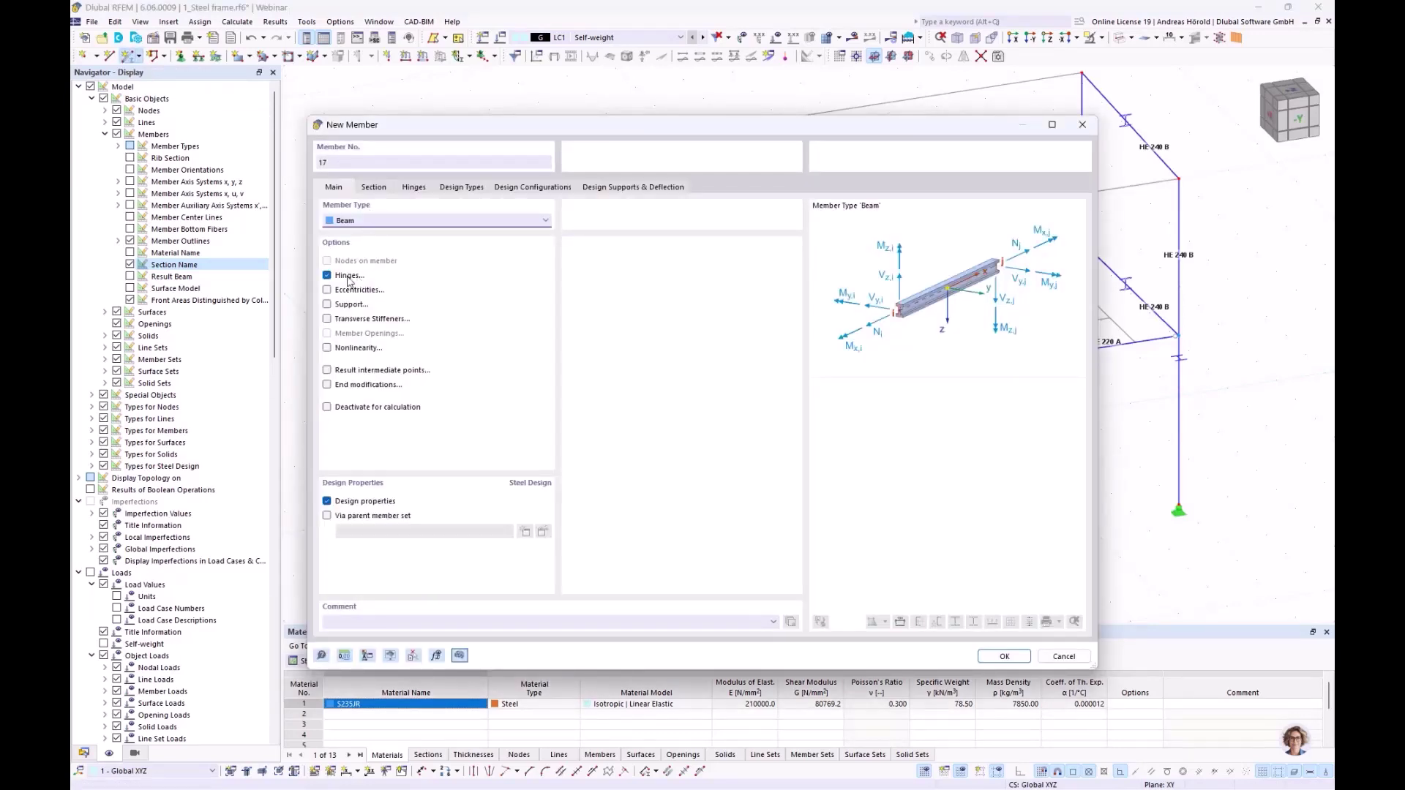
left_click(413, 191)
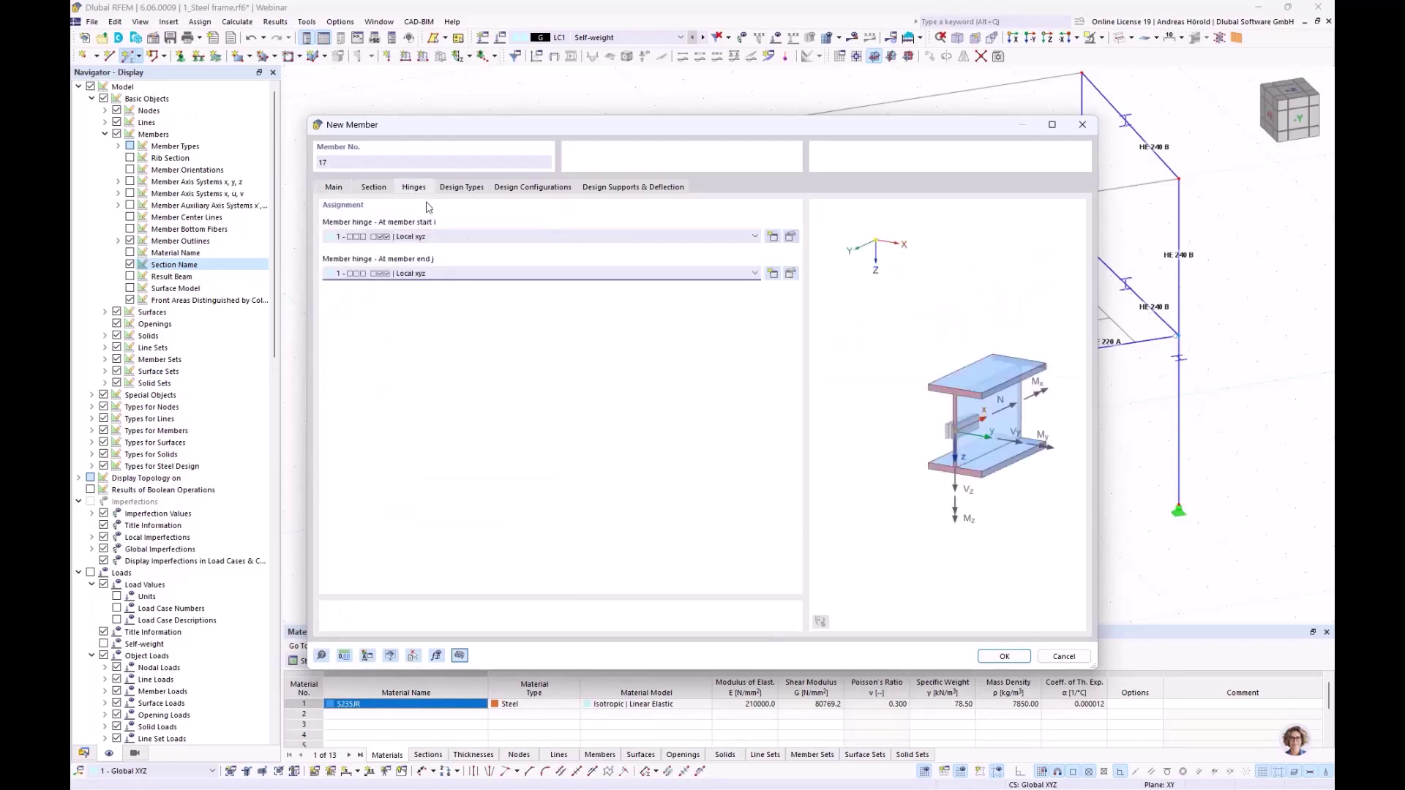
left_click(376, 189)
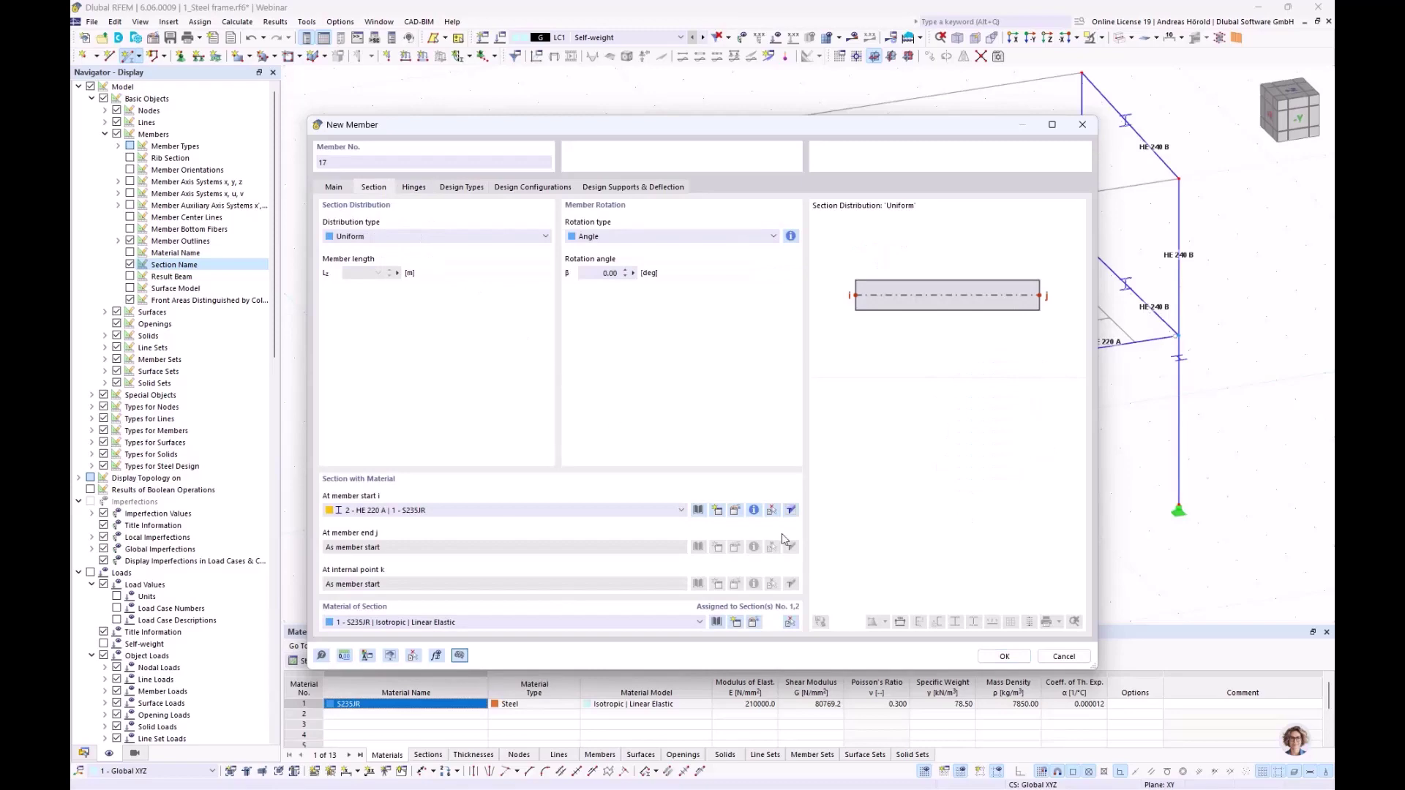
left_click(698, 510)
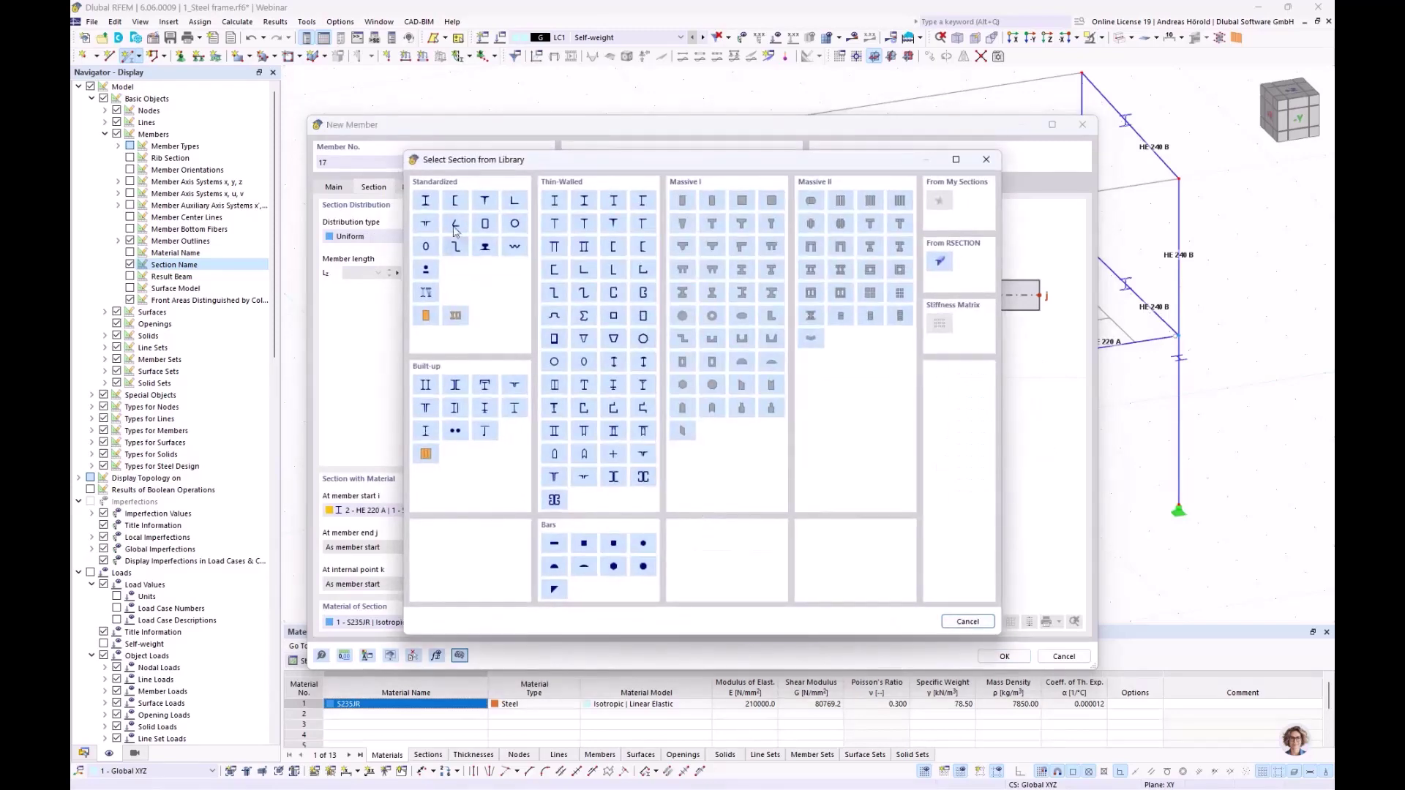
left_click(425, 202)
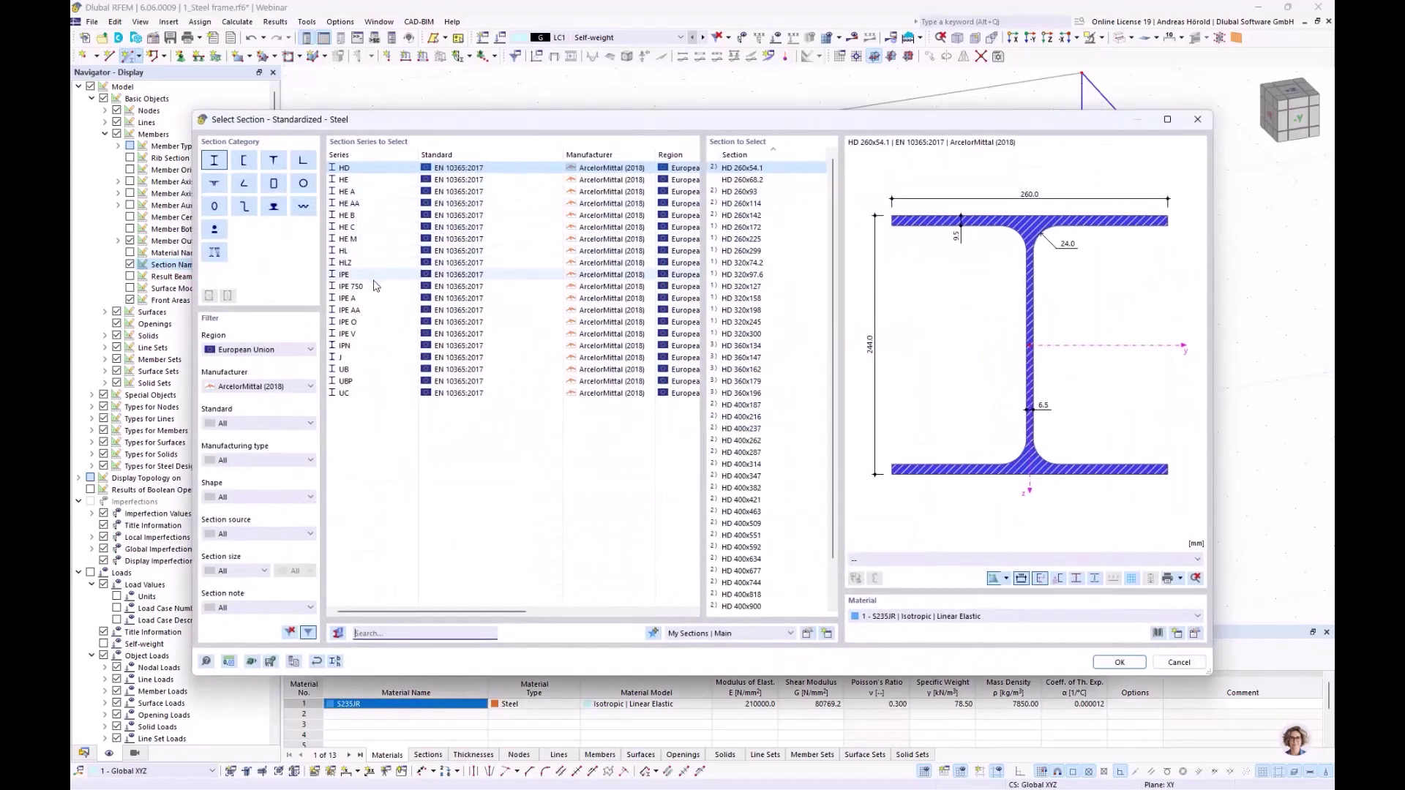
left_click(359, 276)
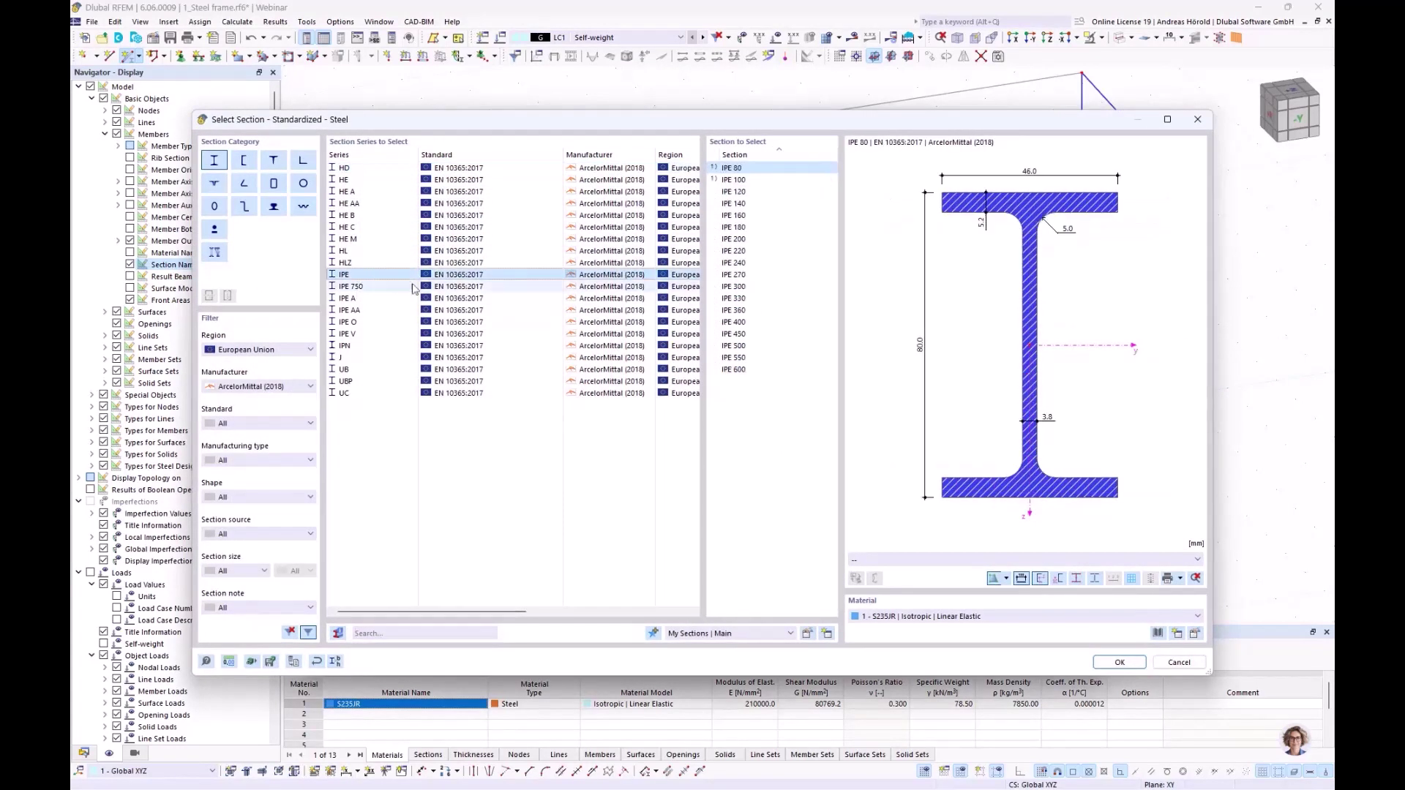
left_click(735, 262)
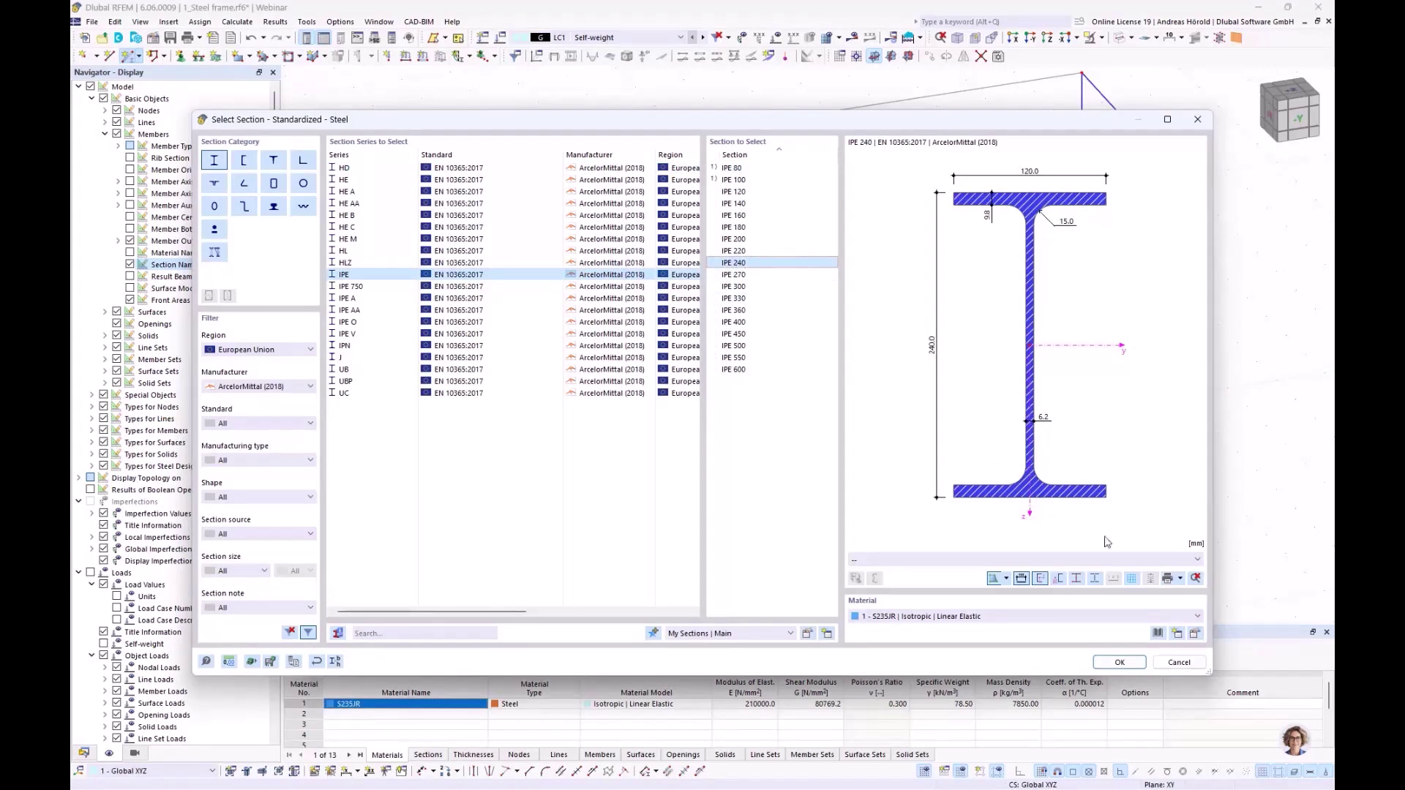
left_click(1119, 662)
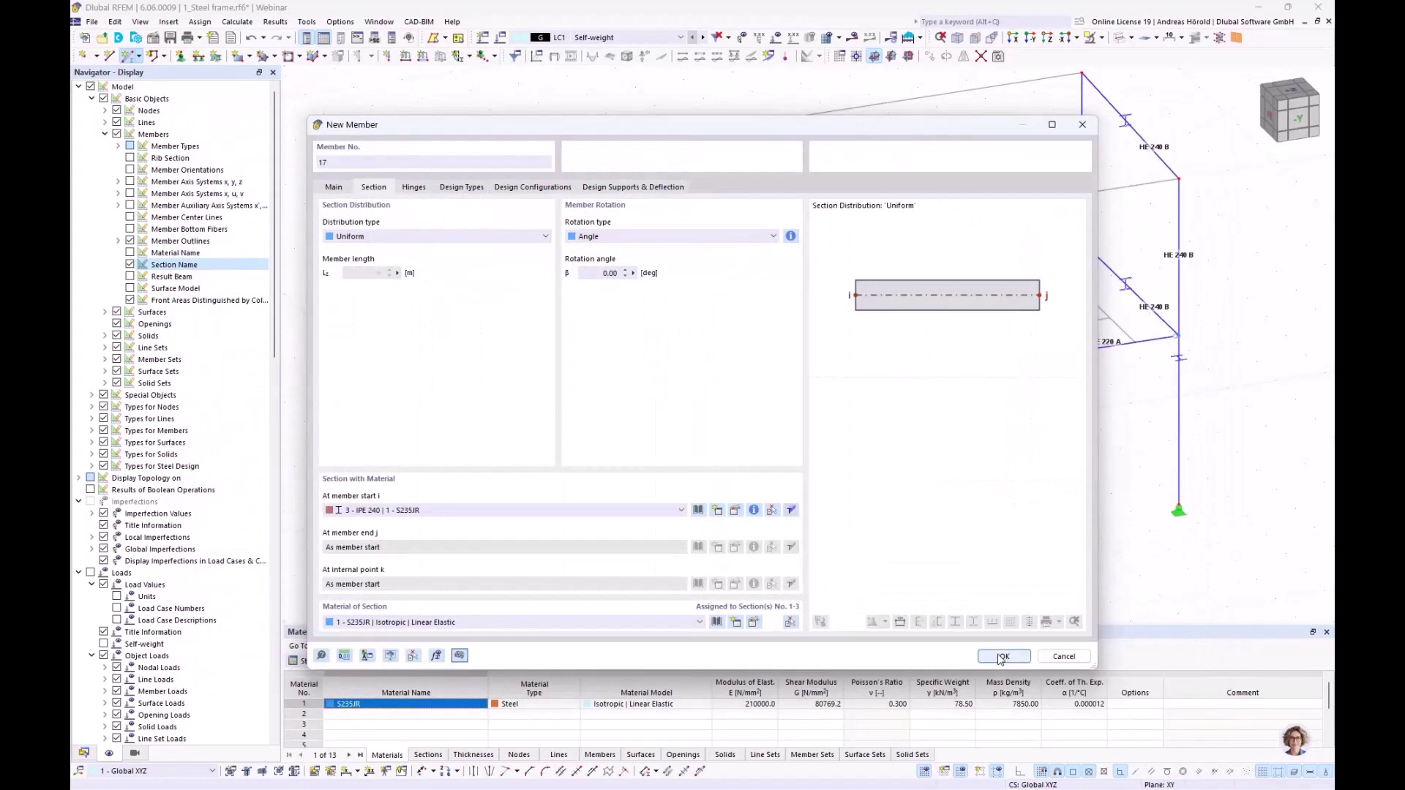
- Place the hinged IPE 240 beam between the front column tops of the first and middle frames
left_click(1003, 657)
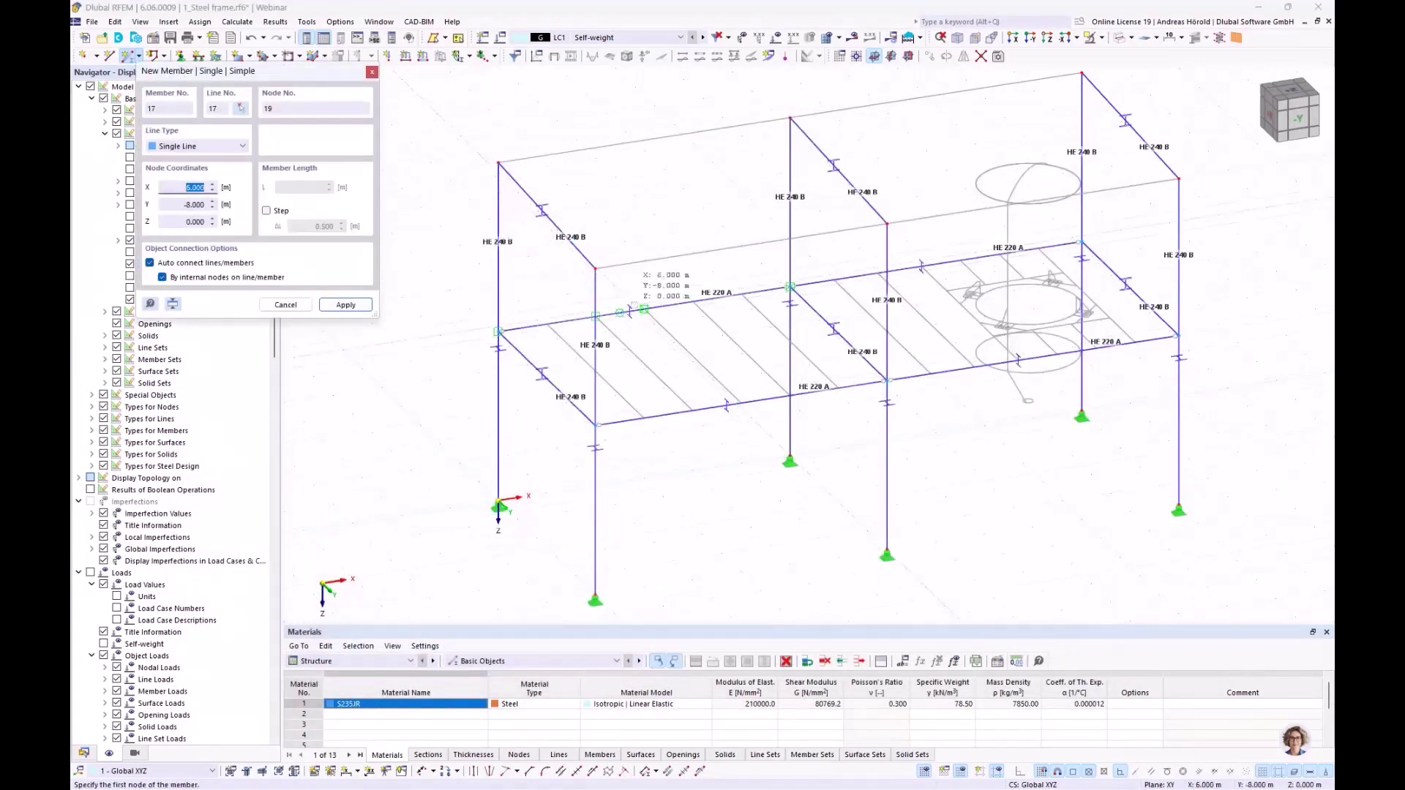
left_click(595, 269)
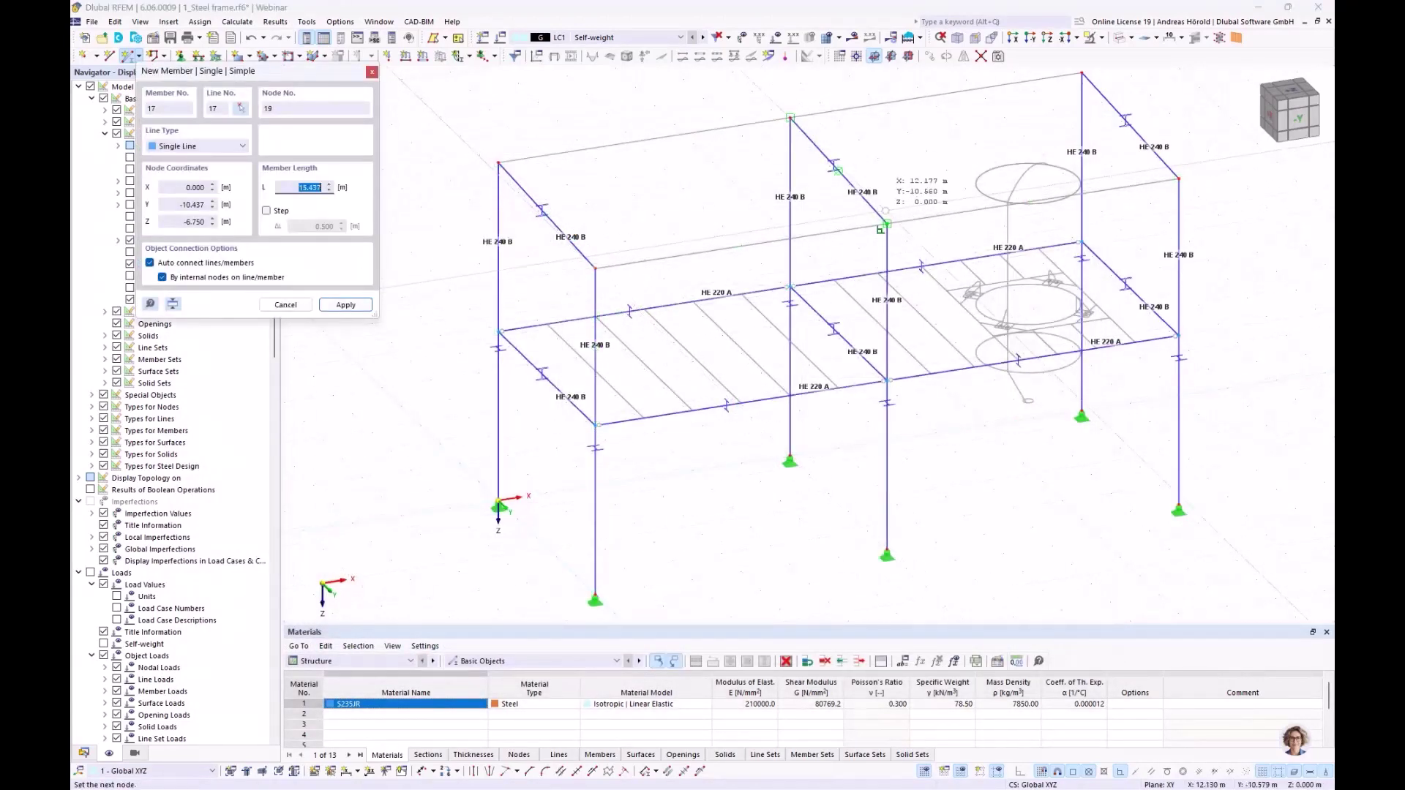
left_click(885, 224)
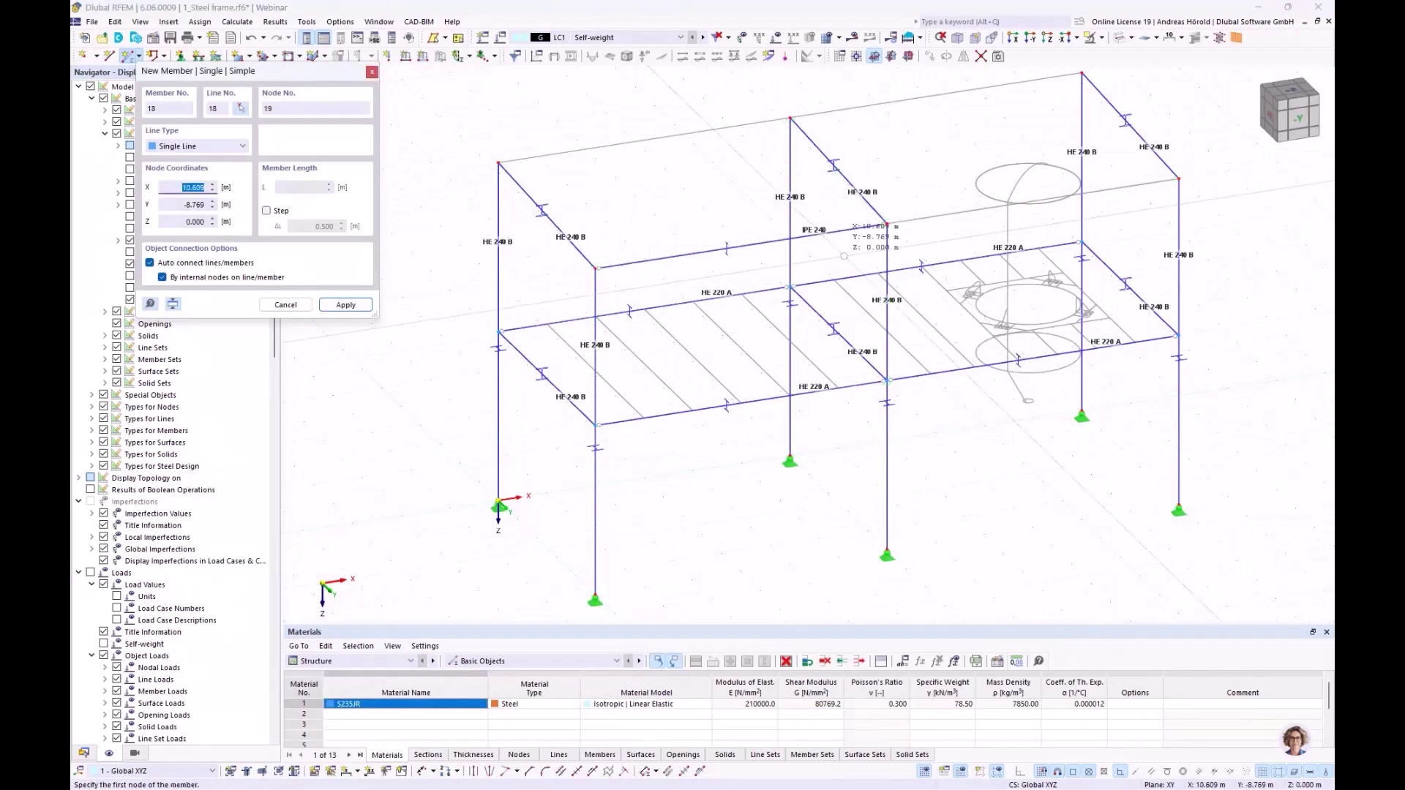
key("Escape")
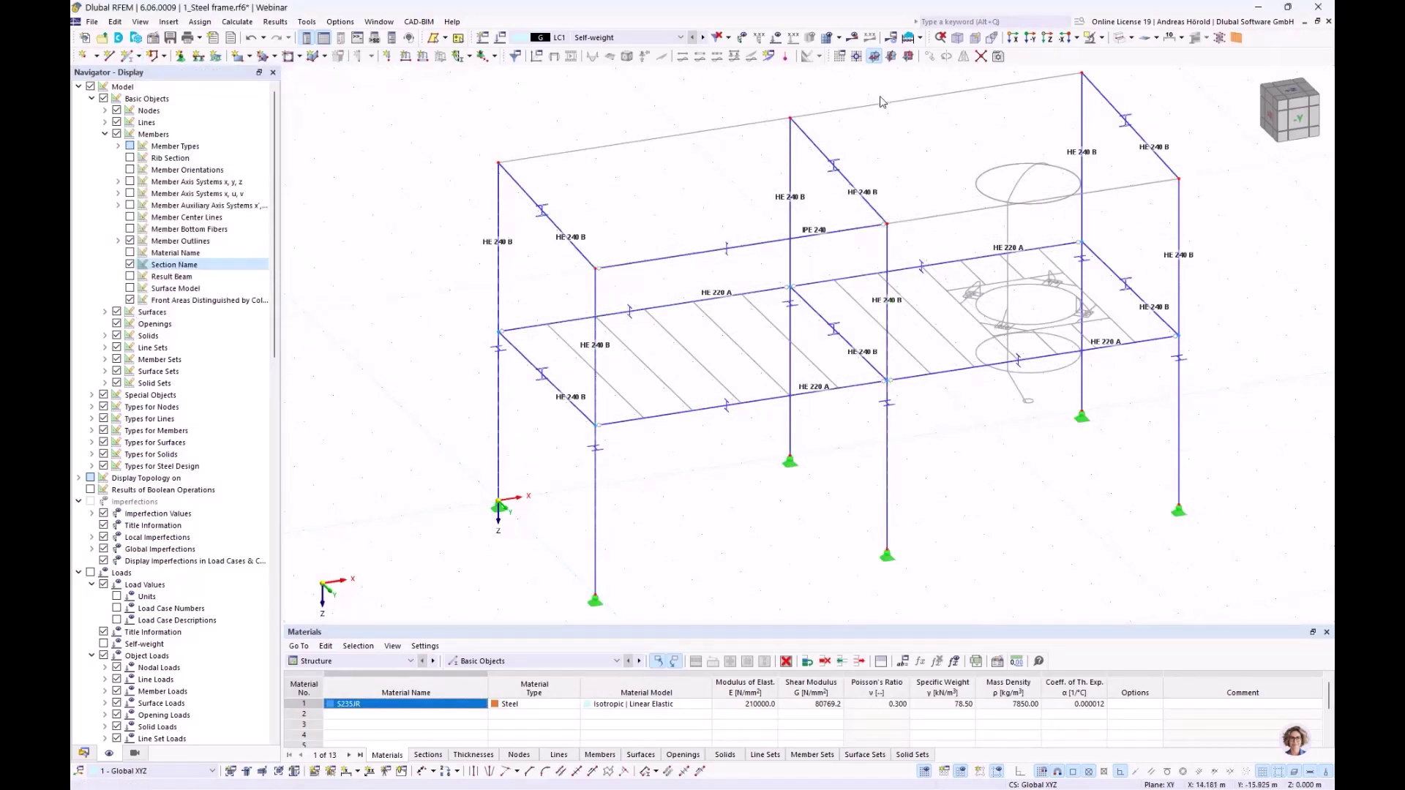
- Examine the IPE 240 beam's section orientation at the column top against the sloped rafter, looking along the X-axis
left_click(1015, 40)
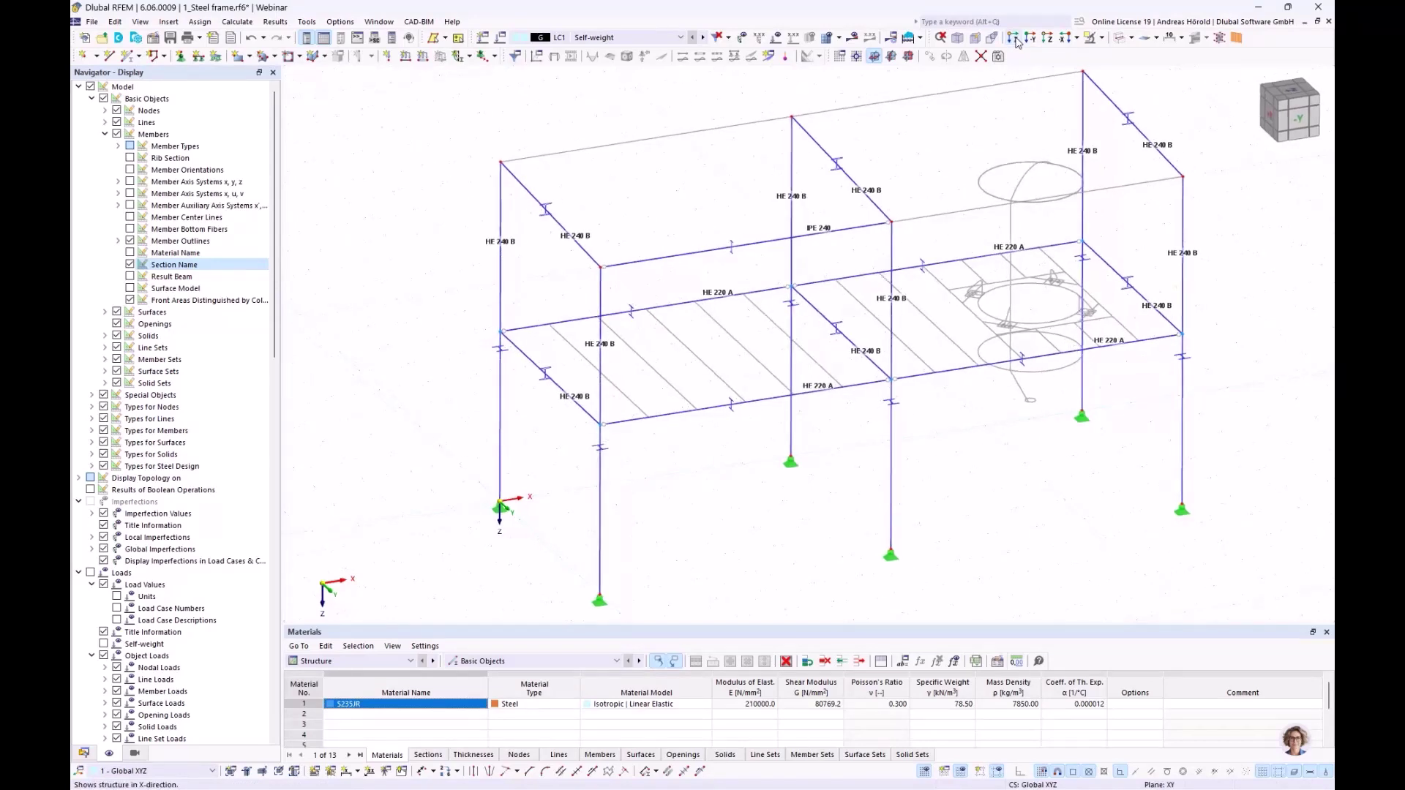
scroll(999, 132, "up", 5)
middle_click_drag(982, 105, 1069, 245)
scroll(997, 257, "up", 1)
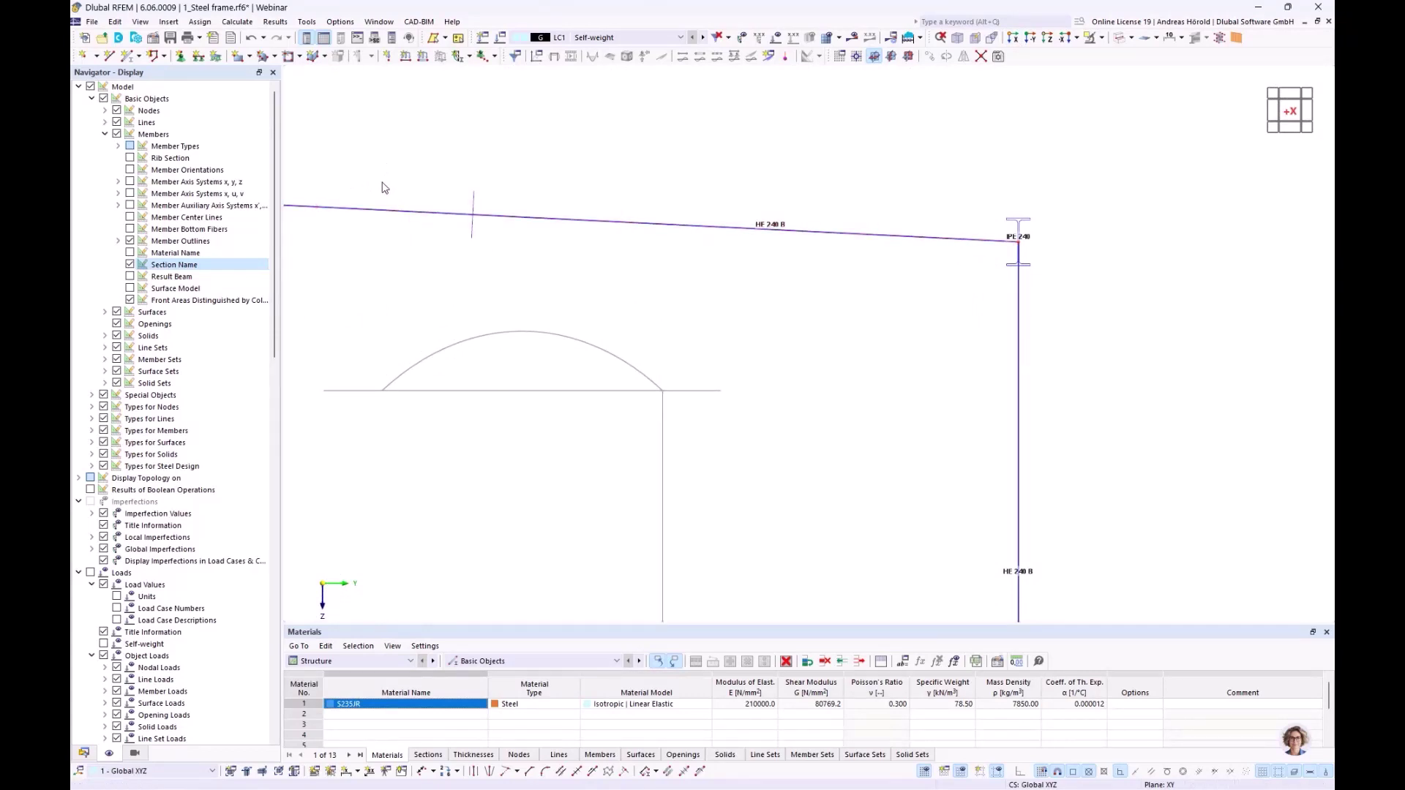
scroll(479, 185, "down", 3)
middle_click_drag(512, 180, 678, 185)
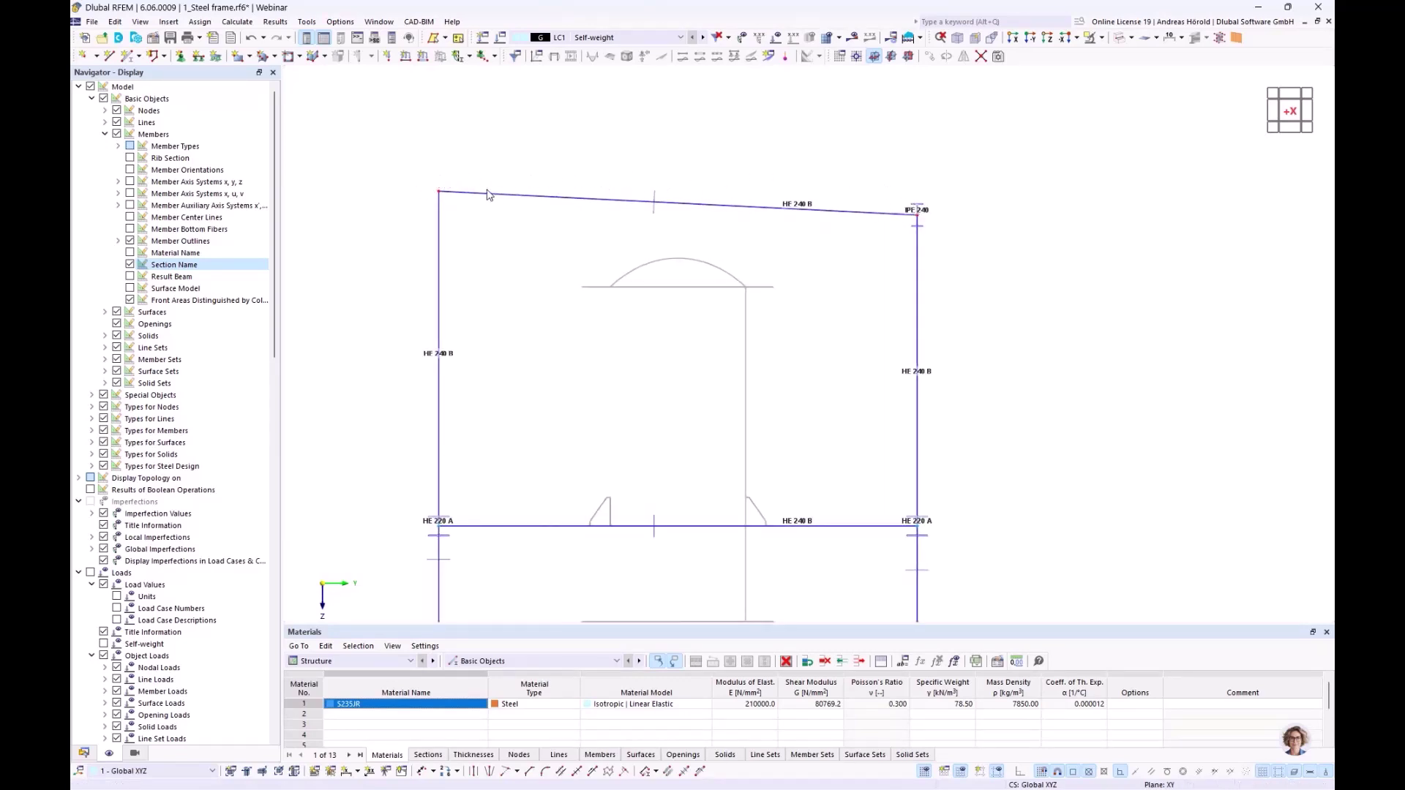
left_click(655, 206)
scroll(899, 213, "up", 5)
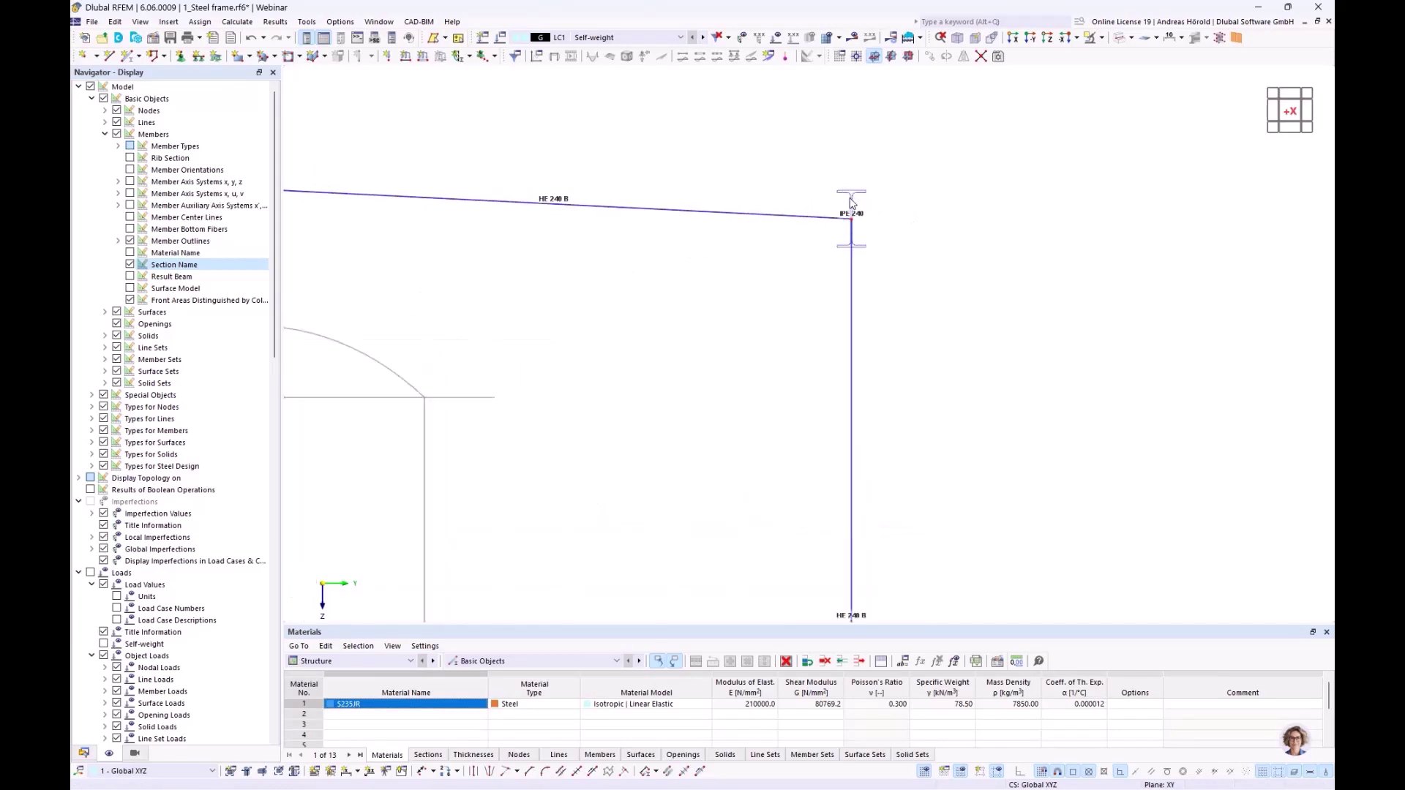
scroll(853, 202, "down", 3)
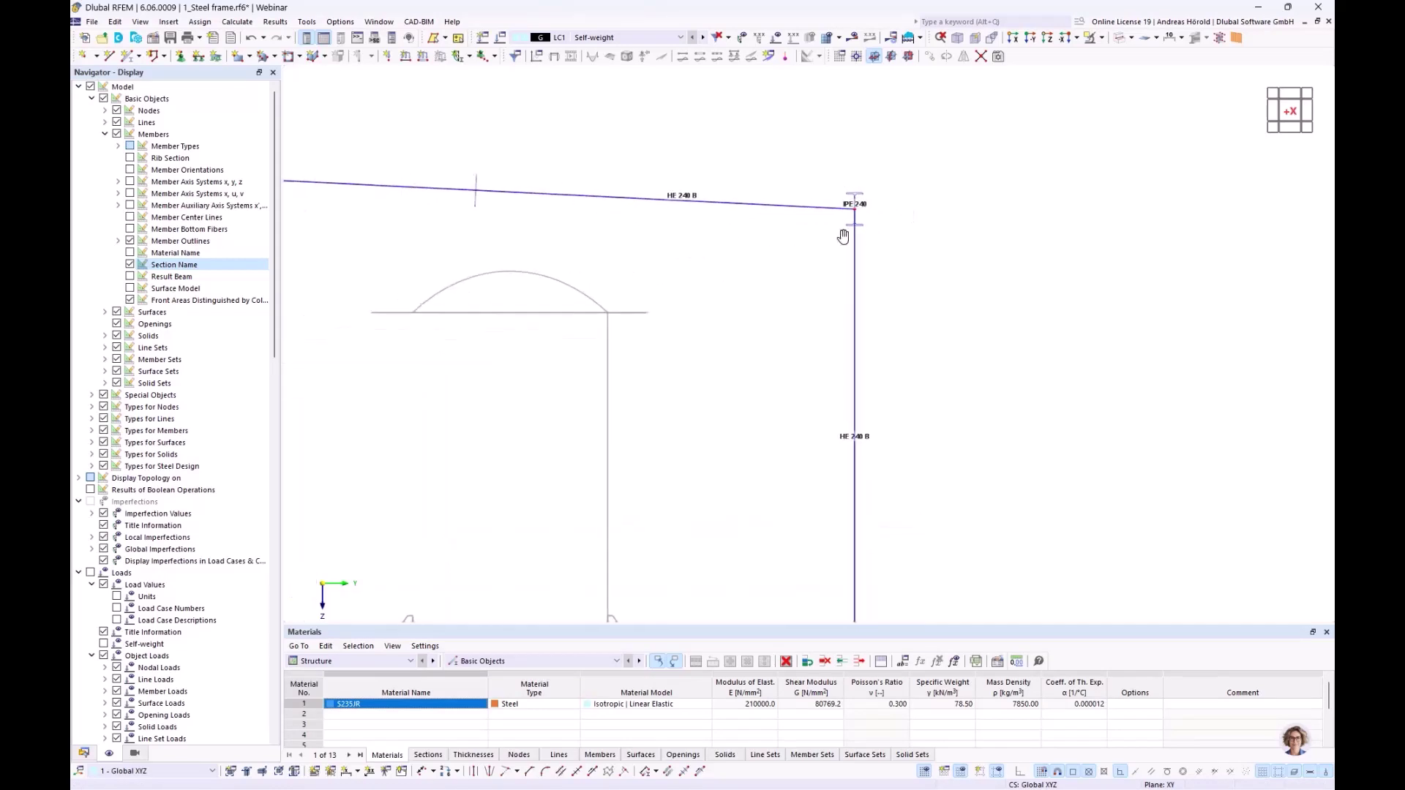
mouse_move(840, 229)
middle_mouse_down()
mouse_move(887, 232)
mouse_move(880, 251)
mouse_move(899, 285)
mouse_move(887, 295)
mouse_move(843, 256)
middle_mouse_up()
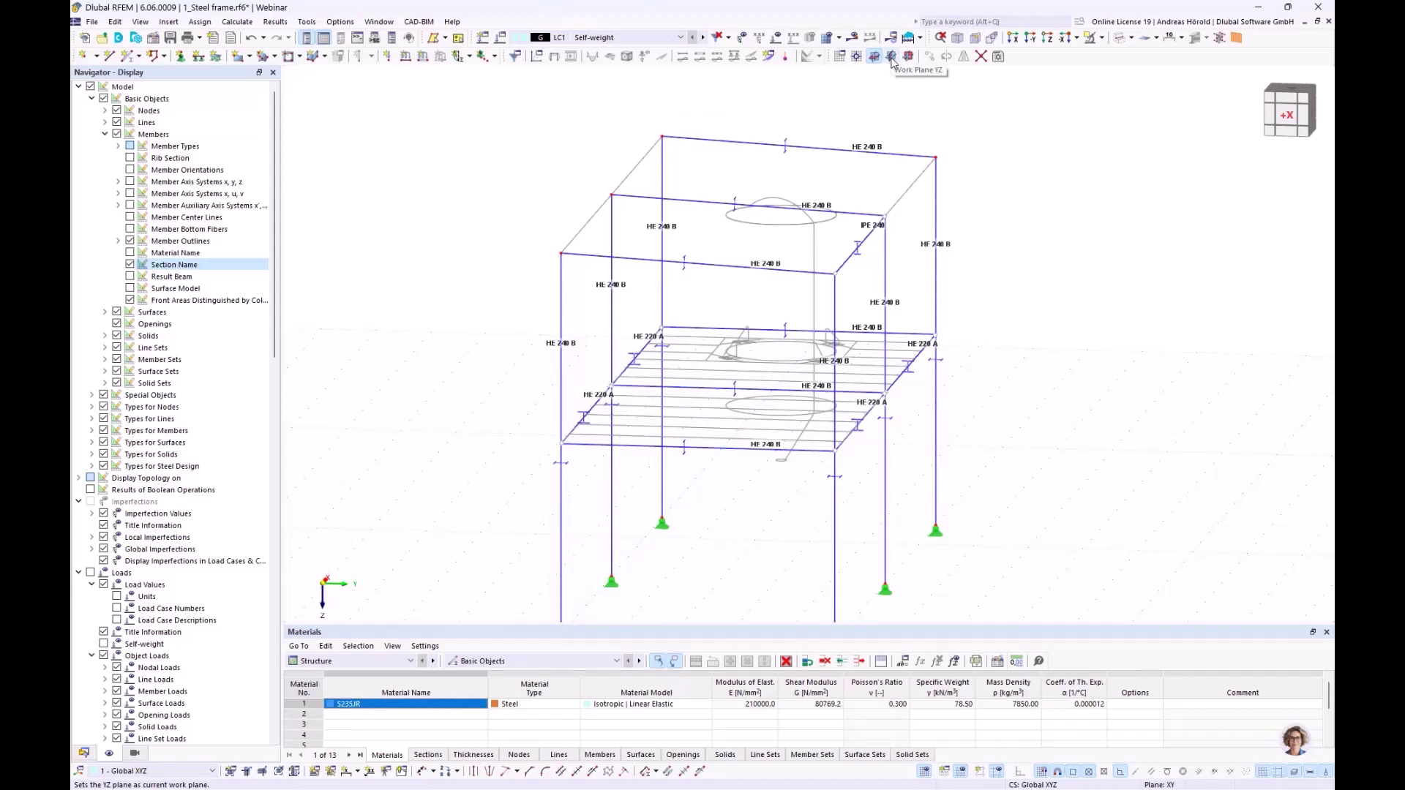
- Set the YZ plane as the work plane and display the frame in the X-direction
left_click(891, 57)
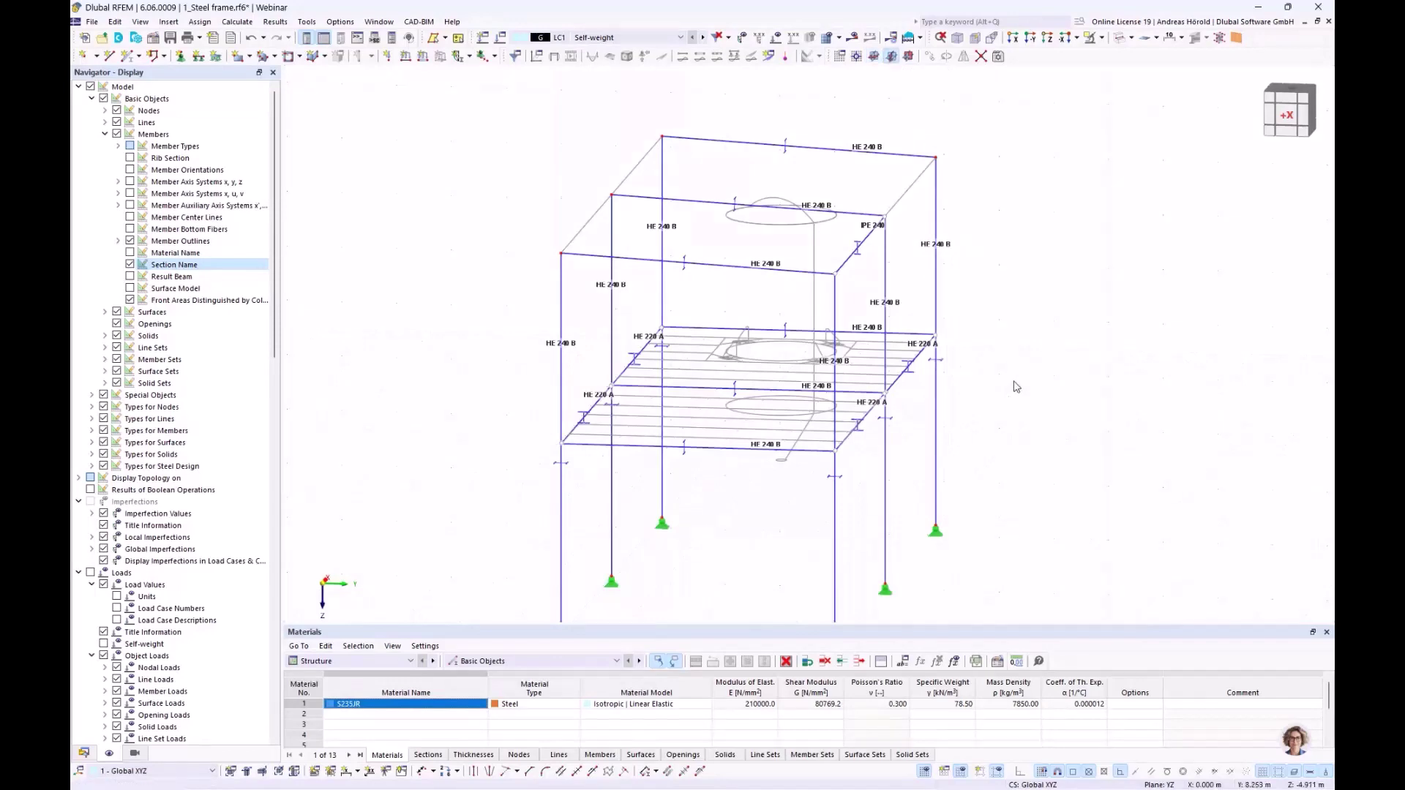
middle_click_drag(1012, 386, 870, 378, "ctrl")
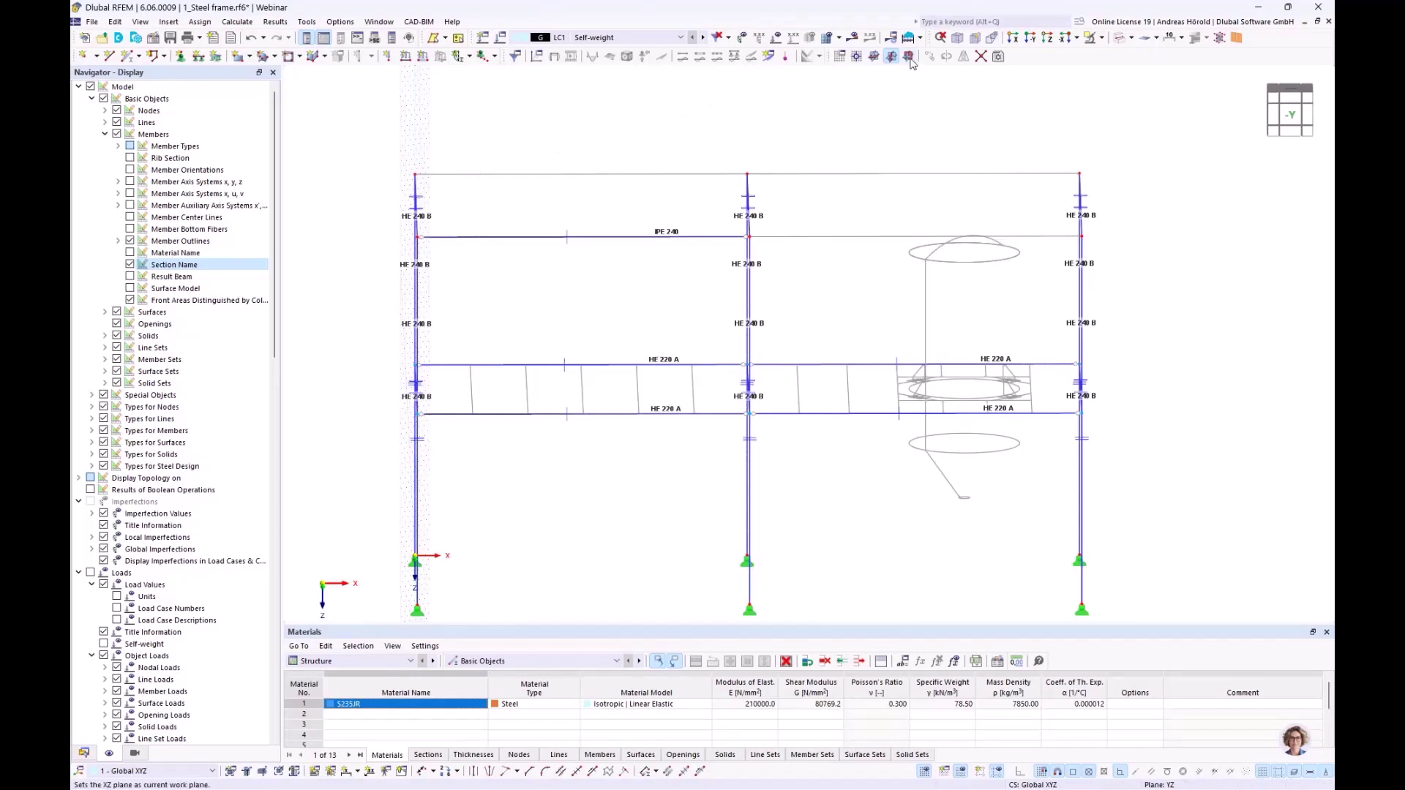
left_click(1012, 38)
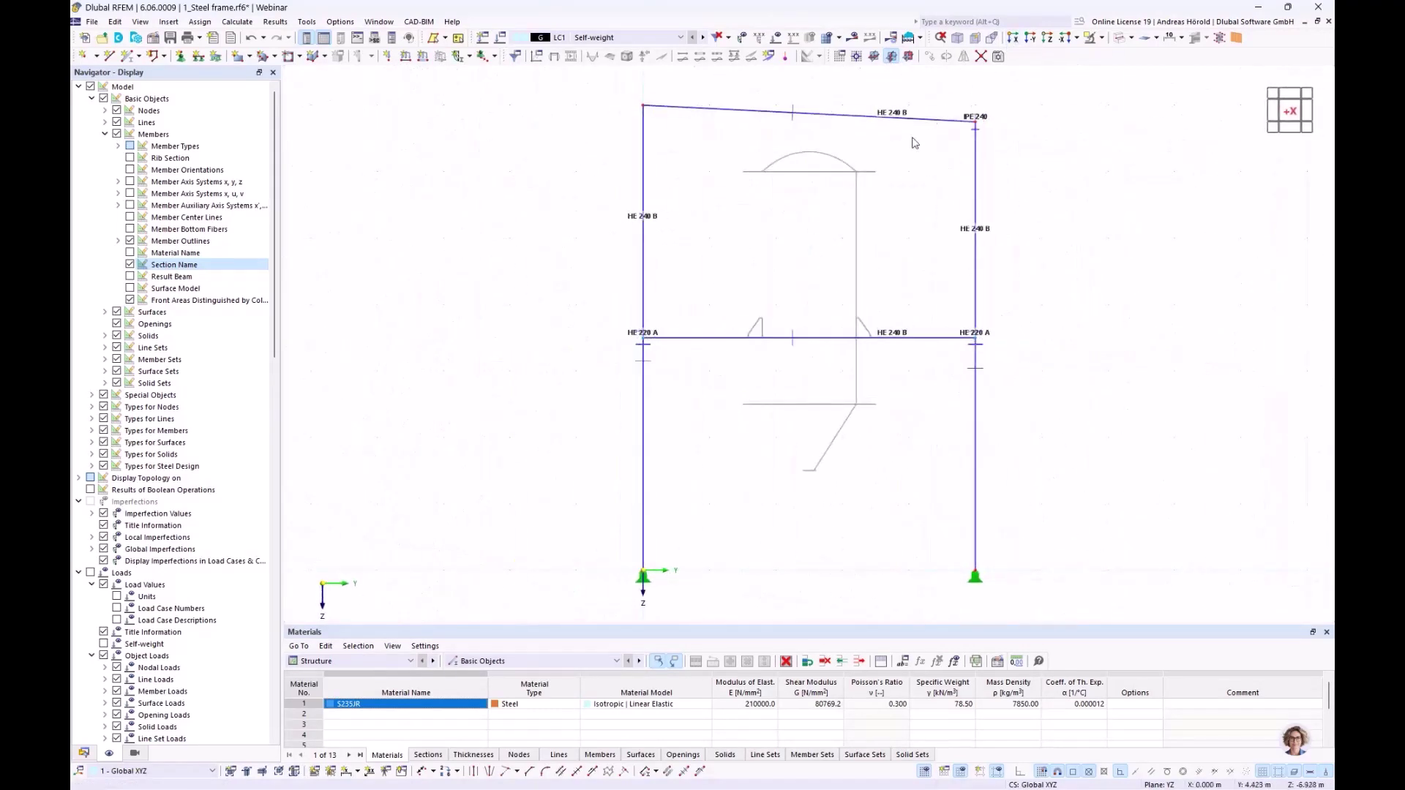
scroll(907, 147, "up", 2)
middle_click_drag(908, 146, 928, 311)
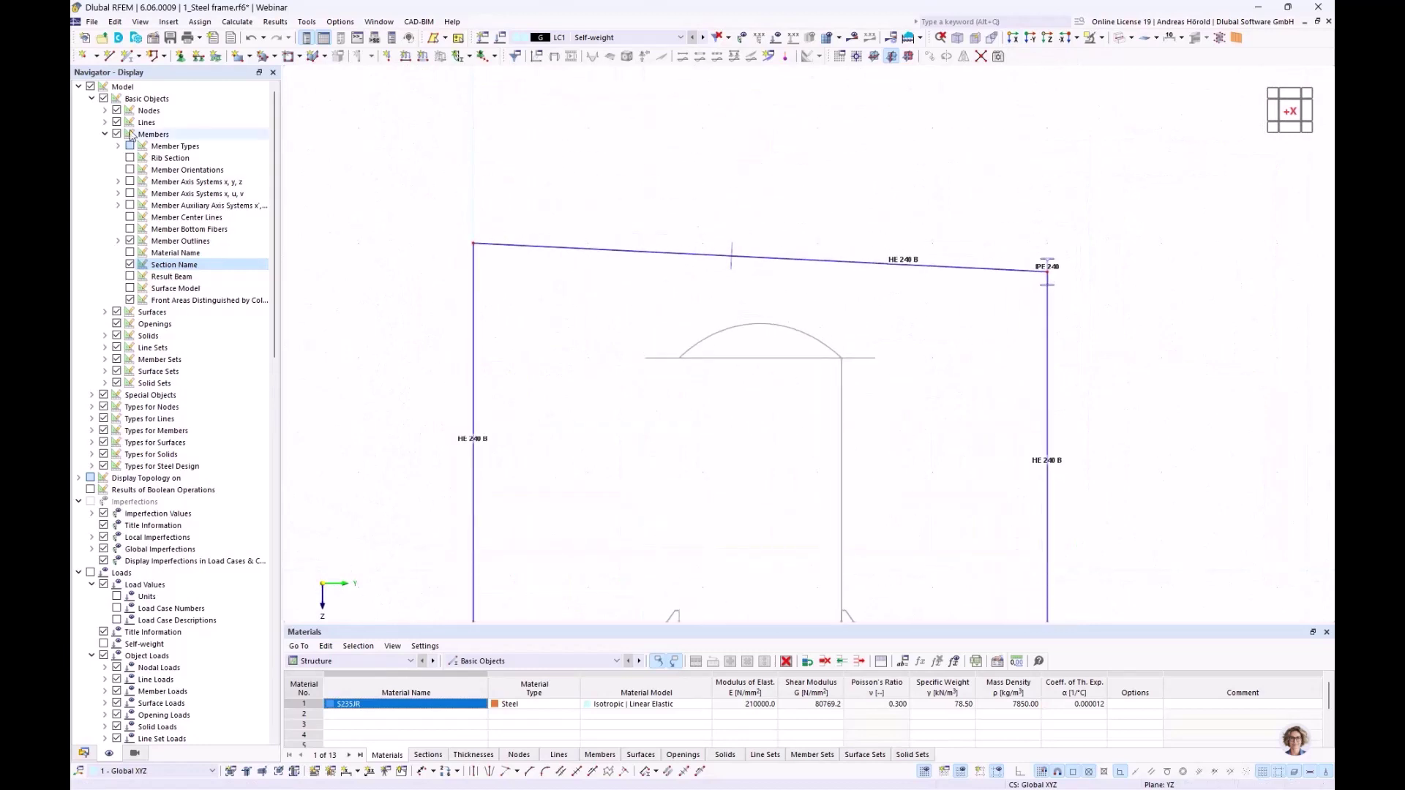
- Draw a horizontal single line about 3.7 m long from the front column top toward the rear column, using orthogonal mode
left_click(108, 57)
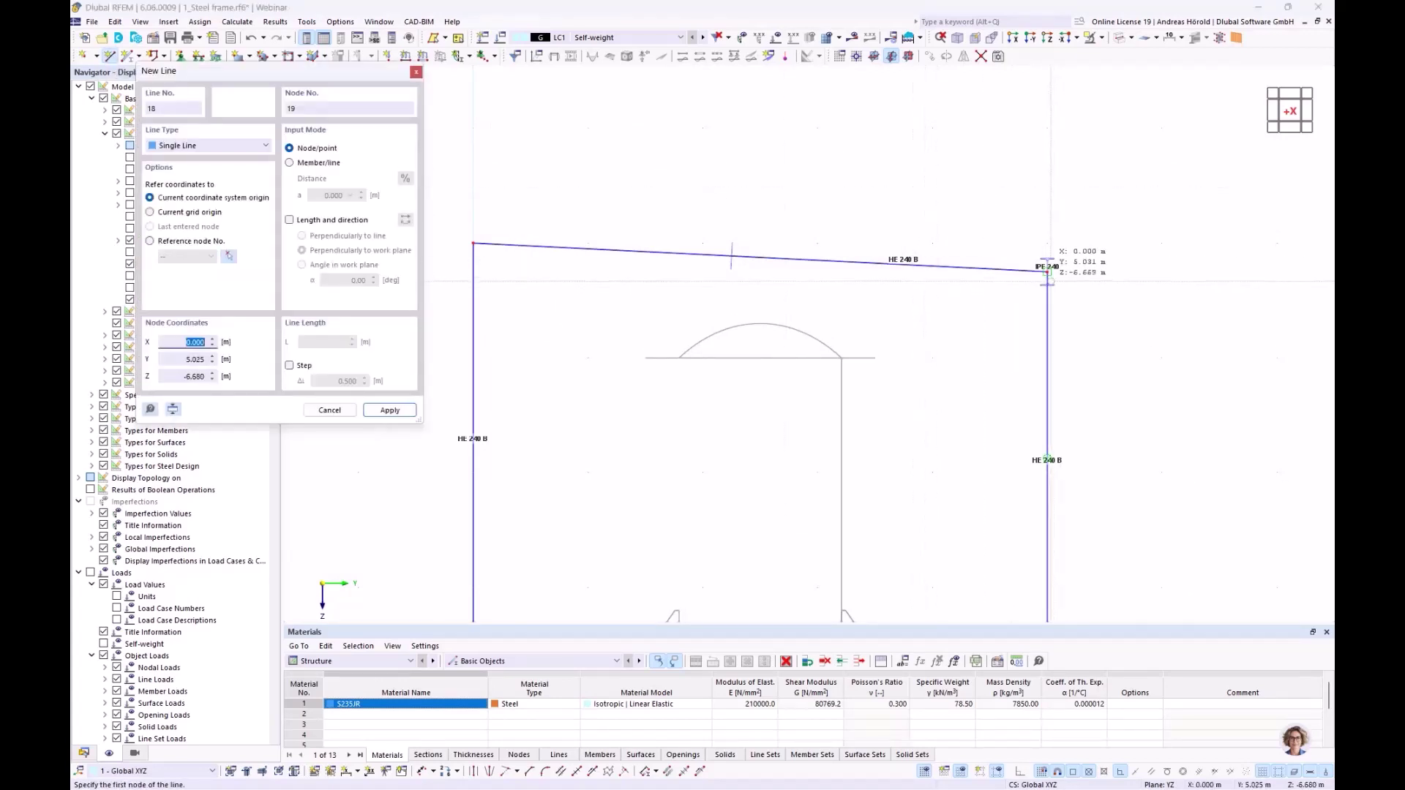
left_click(1047, 271)
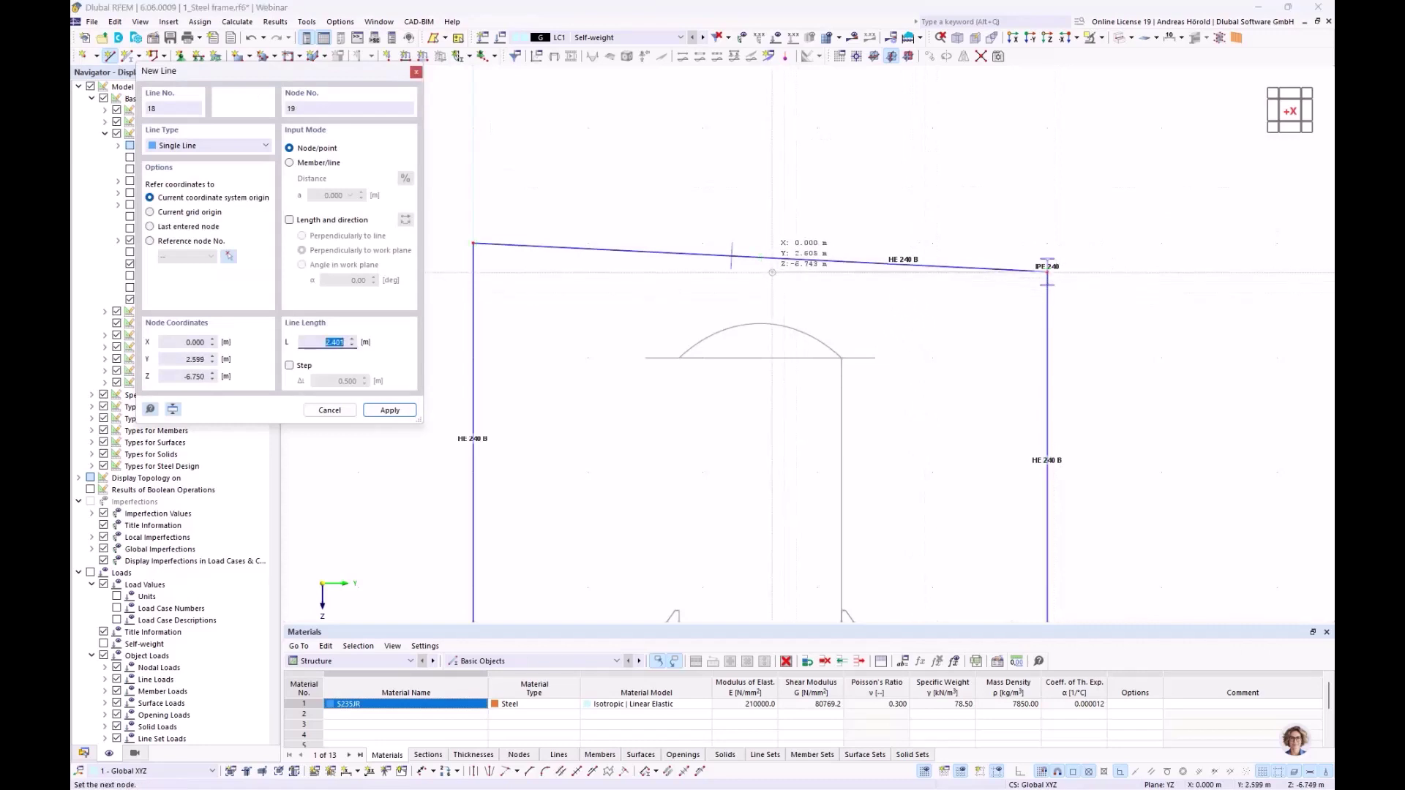
left_click(1021, 773)
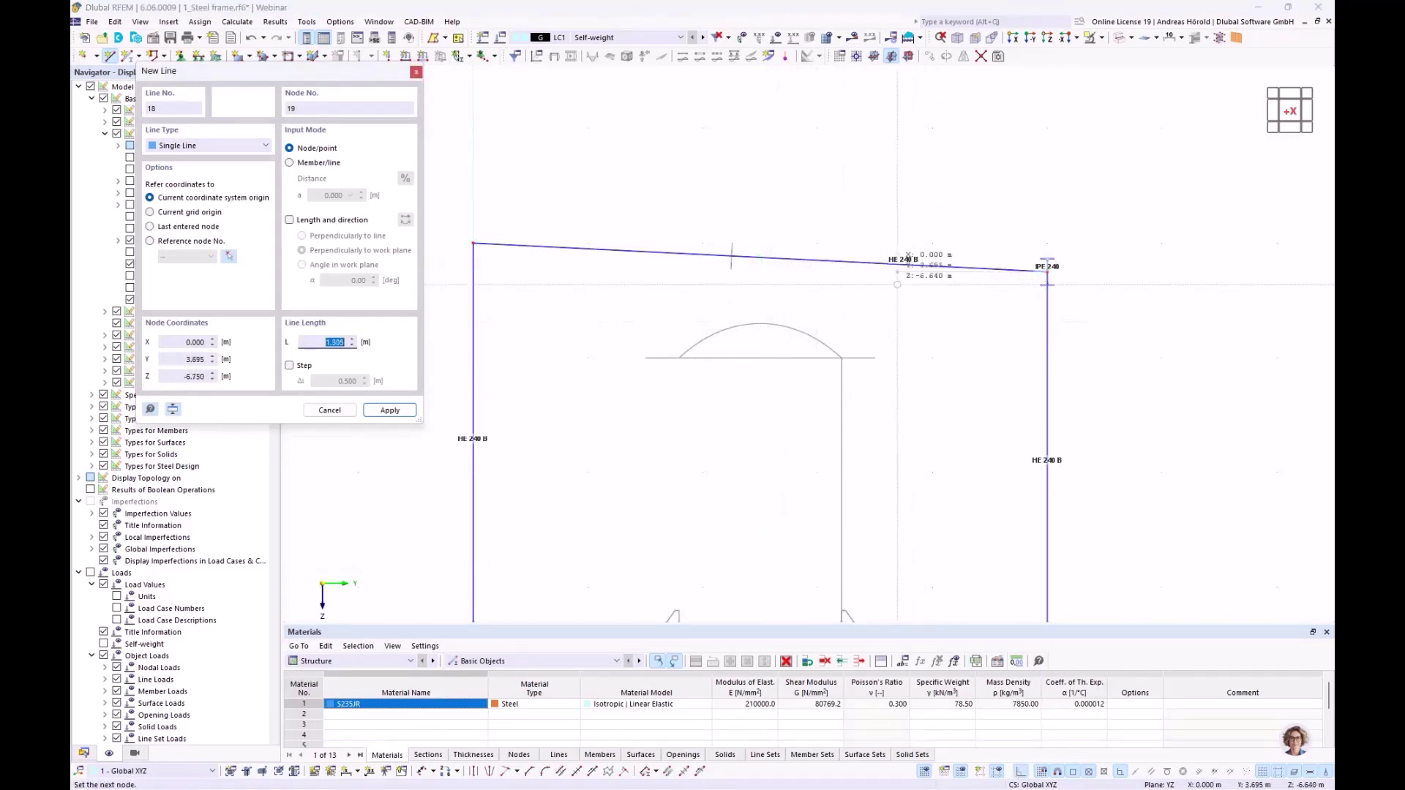
left_click(1019, 773)
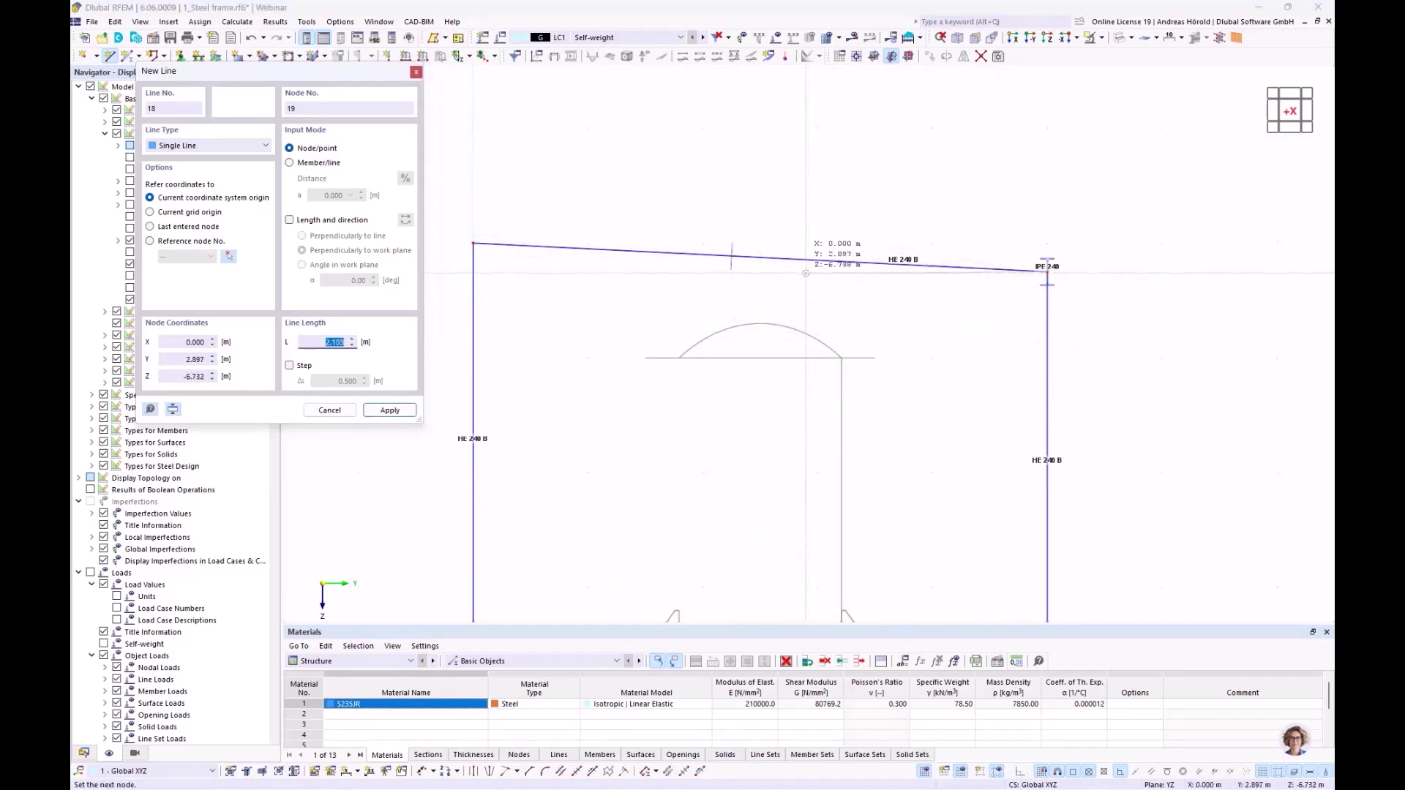
left_click(1019, 773)
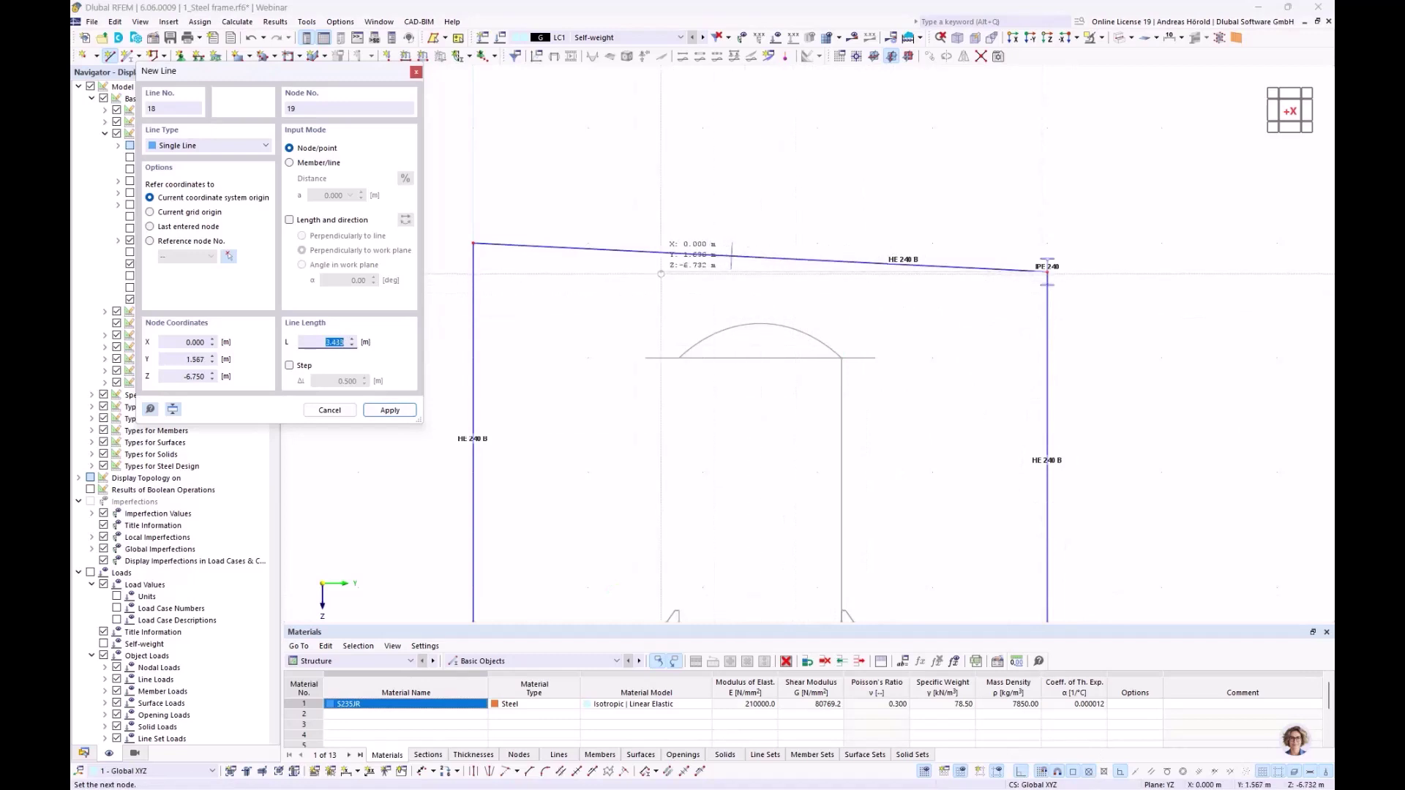
left_click(623, 273)
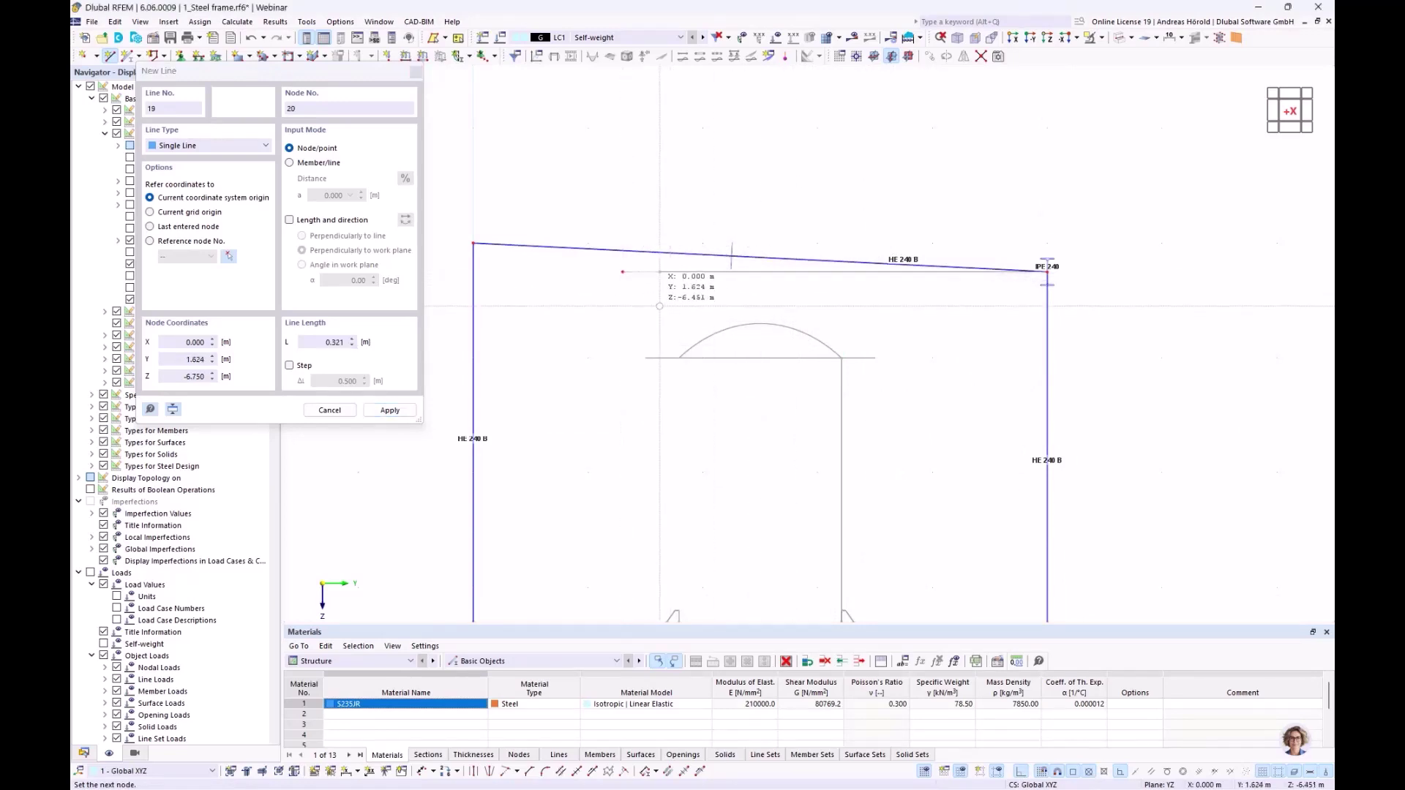
key("Escape")
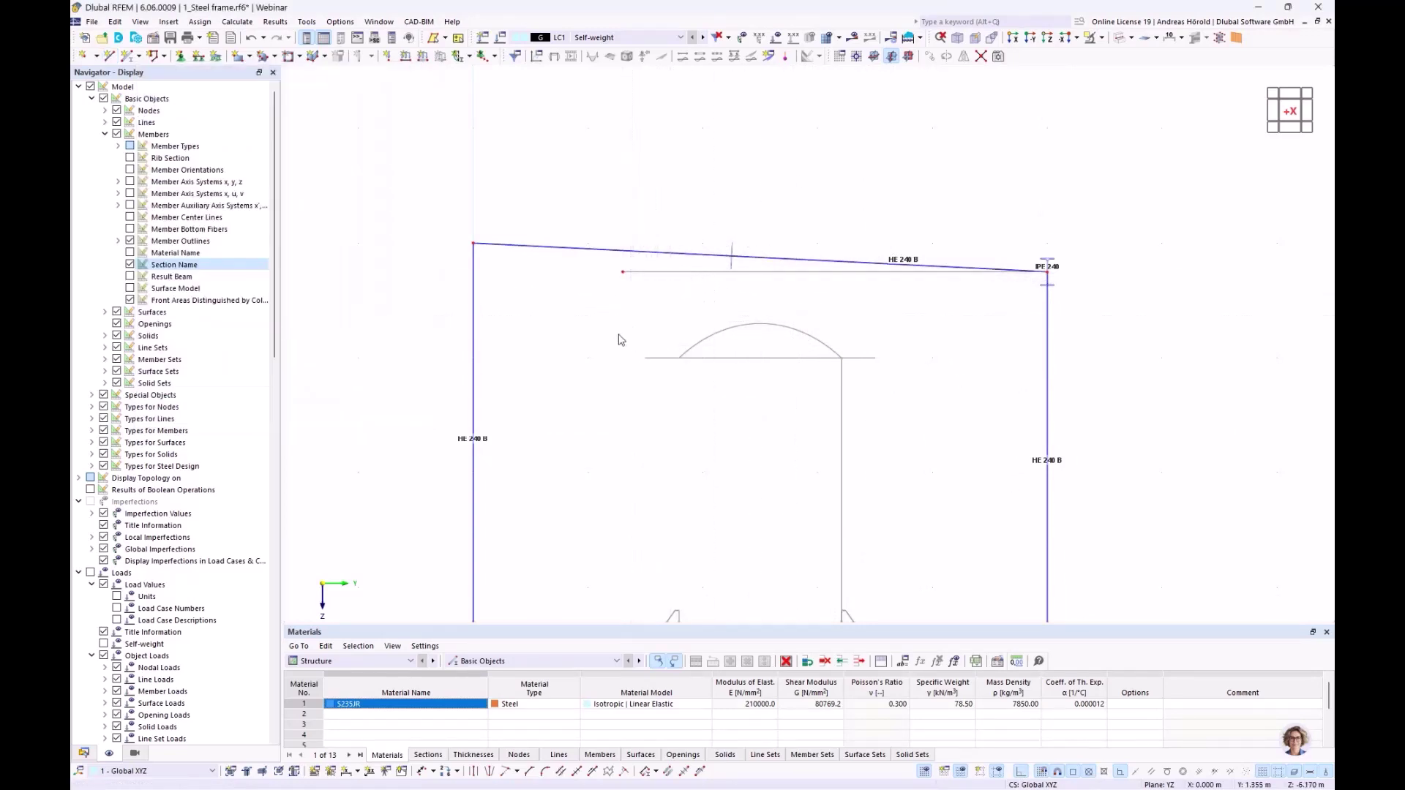
- Add an angular dimension between the sloped rafter and the horizontal line, offset about 3.89 m
left_click(358, 773)
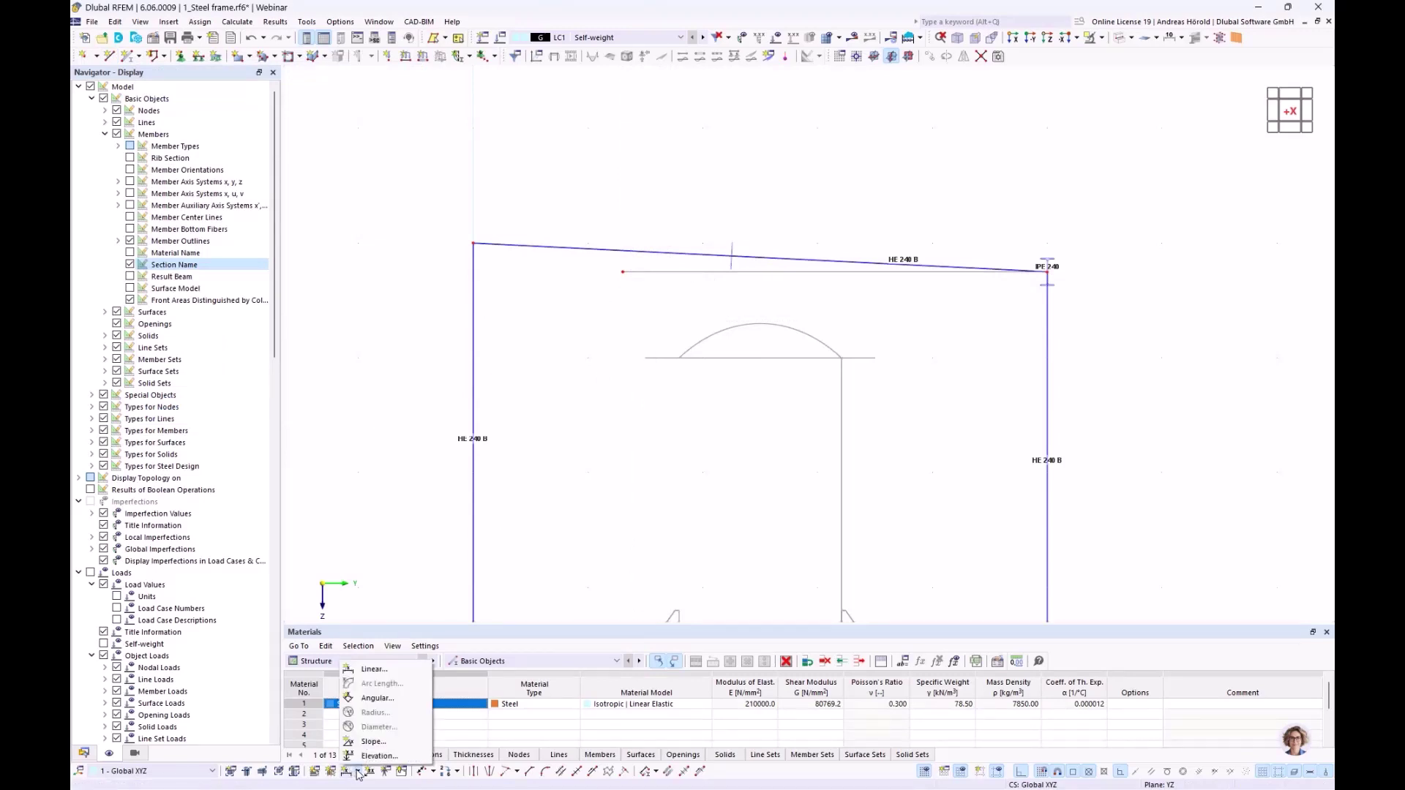
left_click(377, 698)
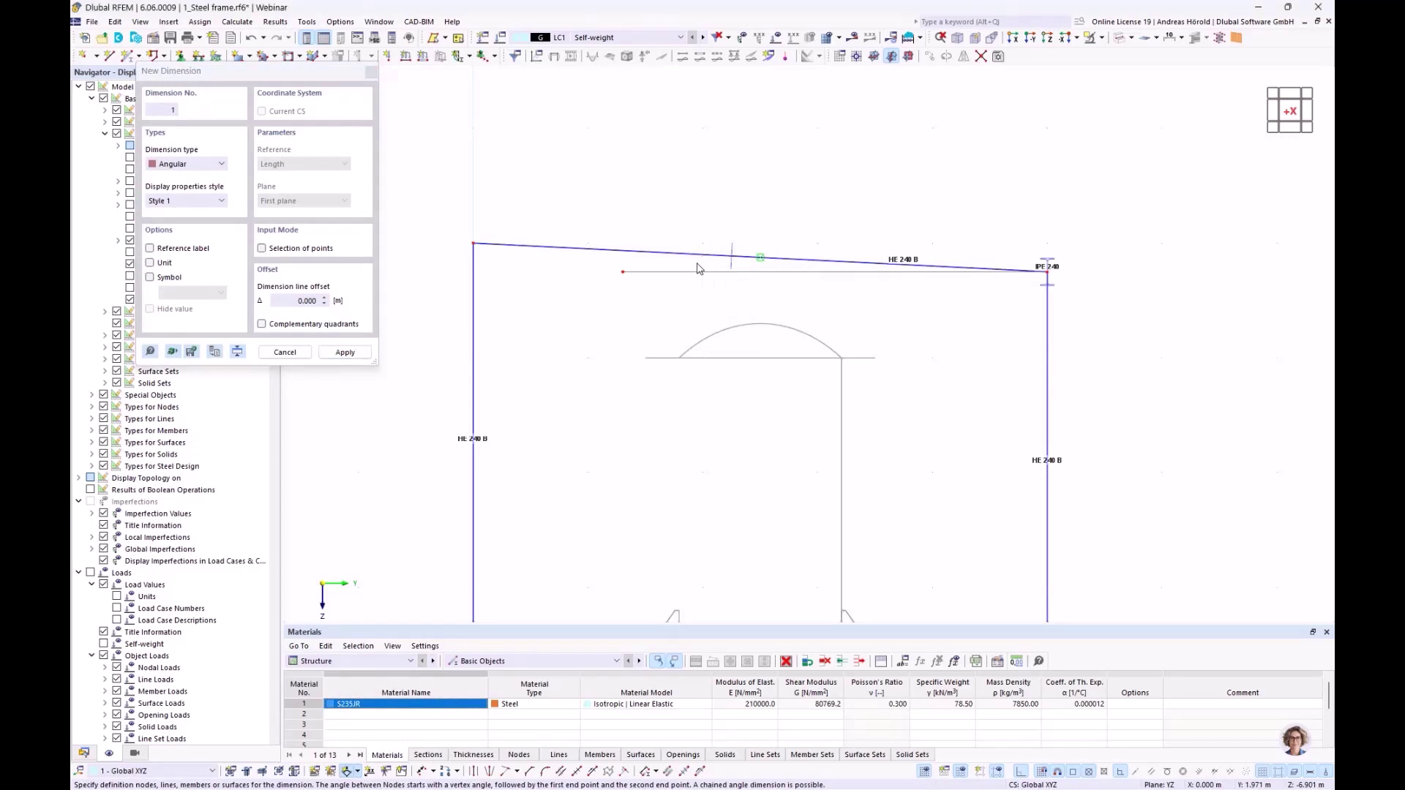
left_click(697, 254)
left_click(693, 272)
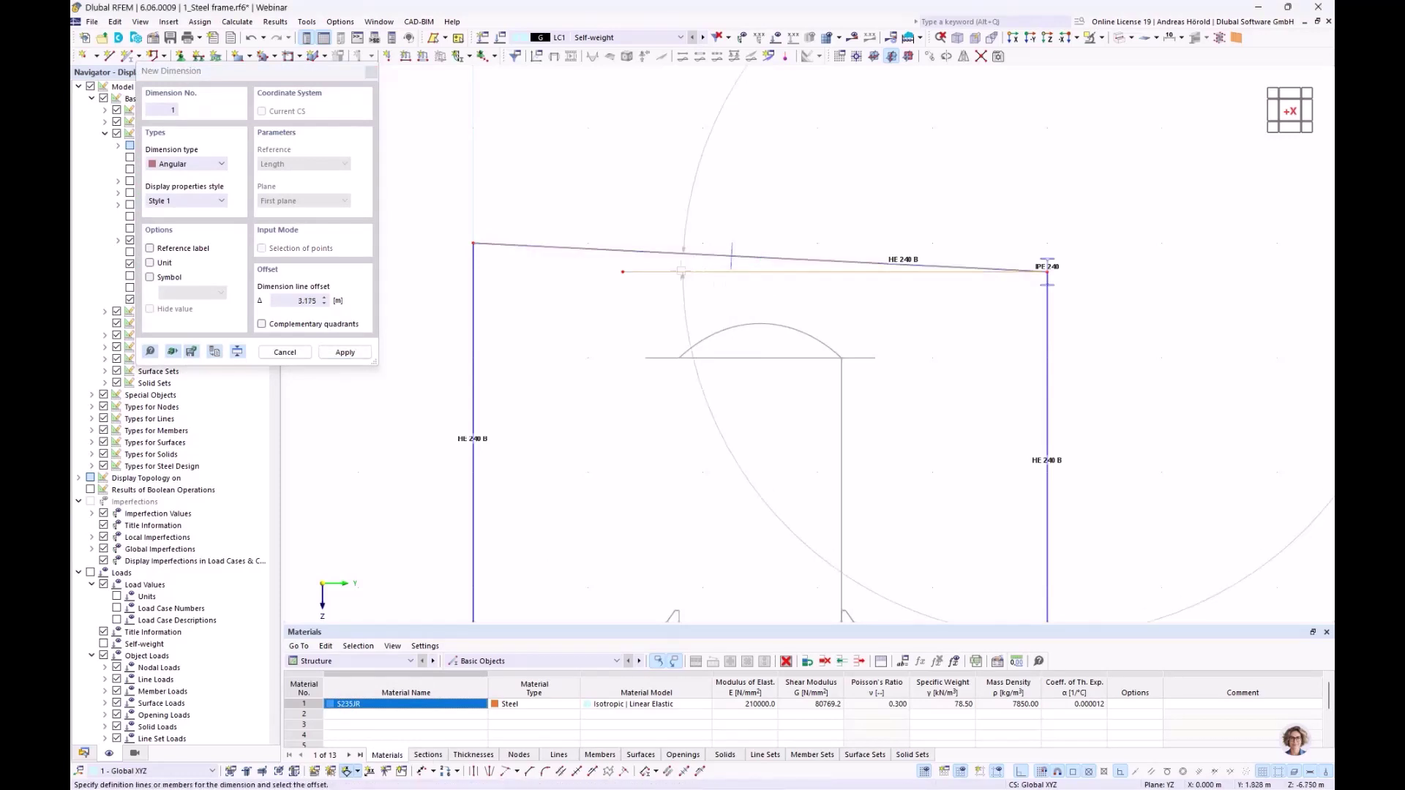
left_click(605, 262)
scroll(611, 268, "up", 3)
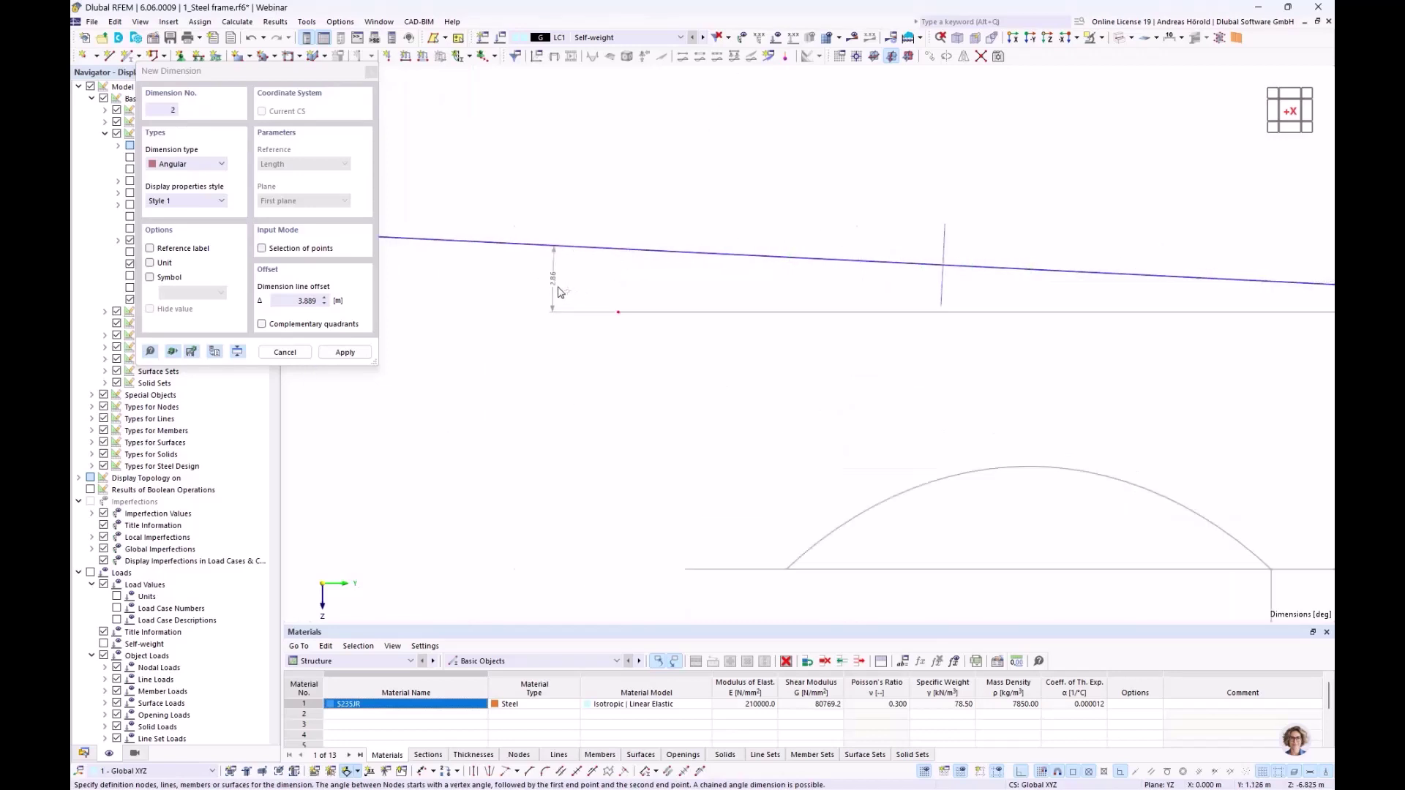
scroll(622, 275, "down", 2)
scroll(623, 276, "down", 2)
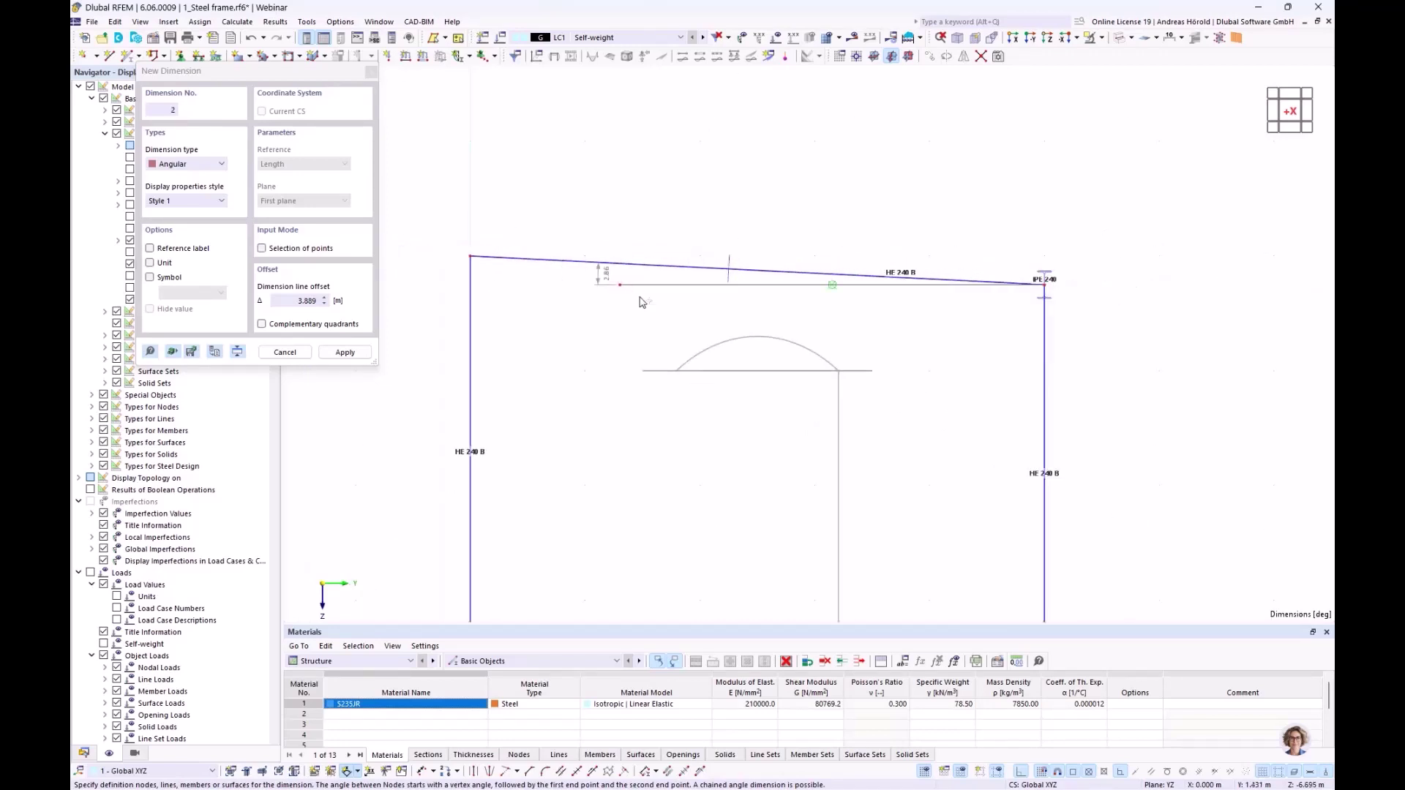
key("Escape")
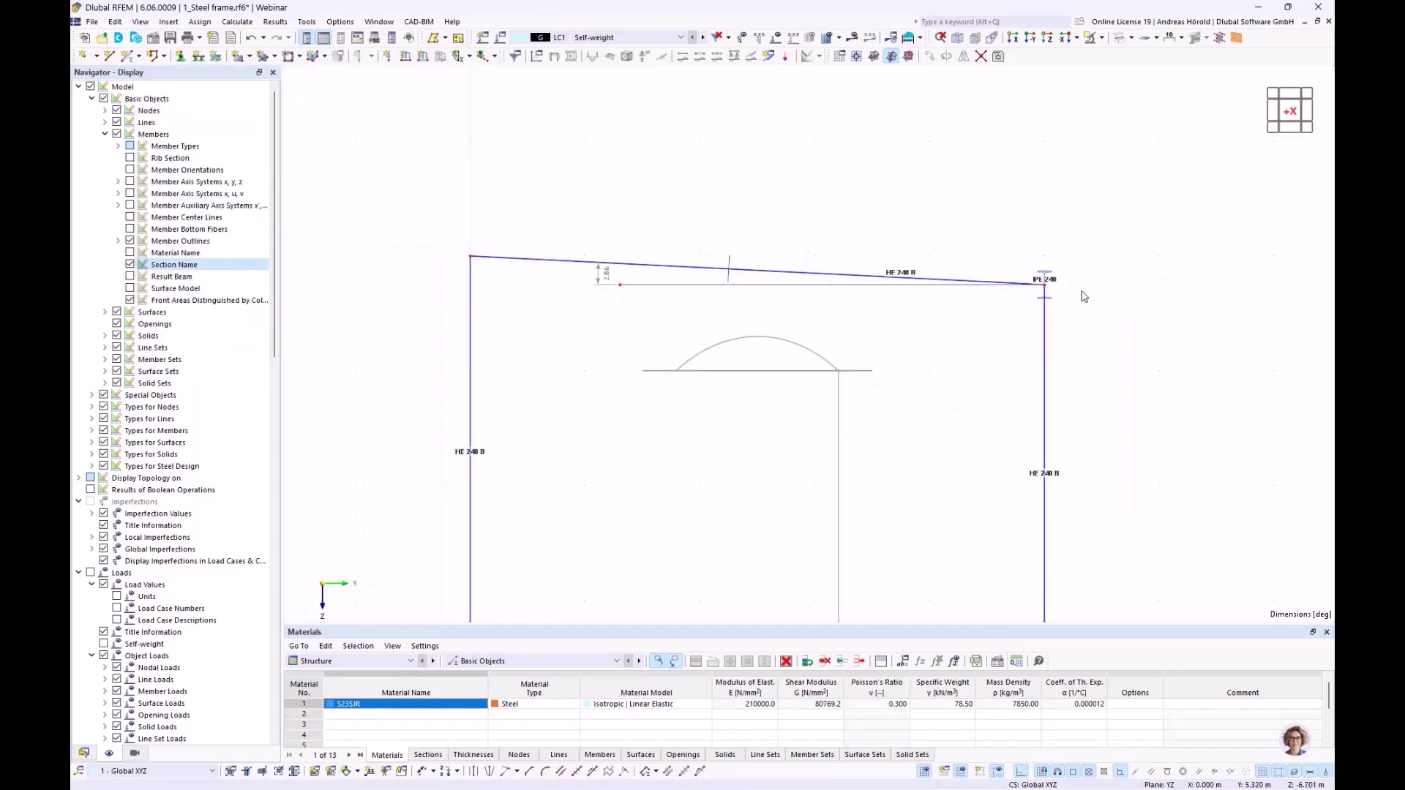
- Set the IPE 240 beam's rotation angle to 2.86° by measuring the roof slope from the front column top against the horizontal line
scroll(1082, 291, "up", 2)
middle_click_drag(1090, 345, 985, 314, "ctrl")
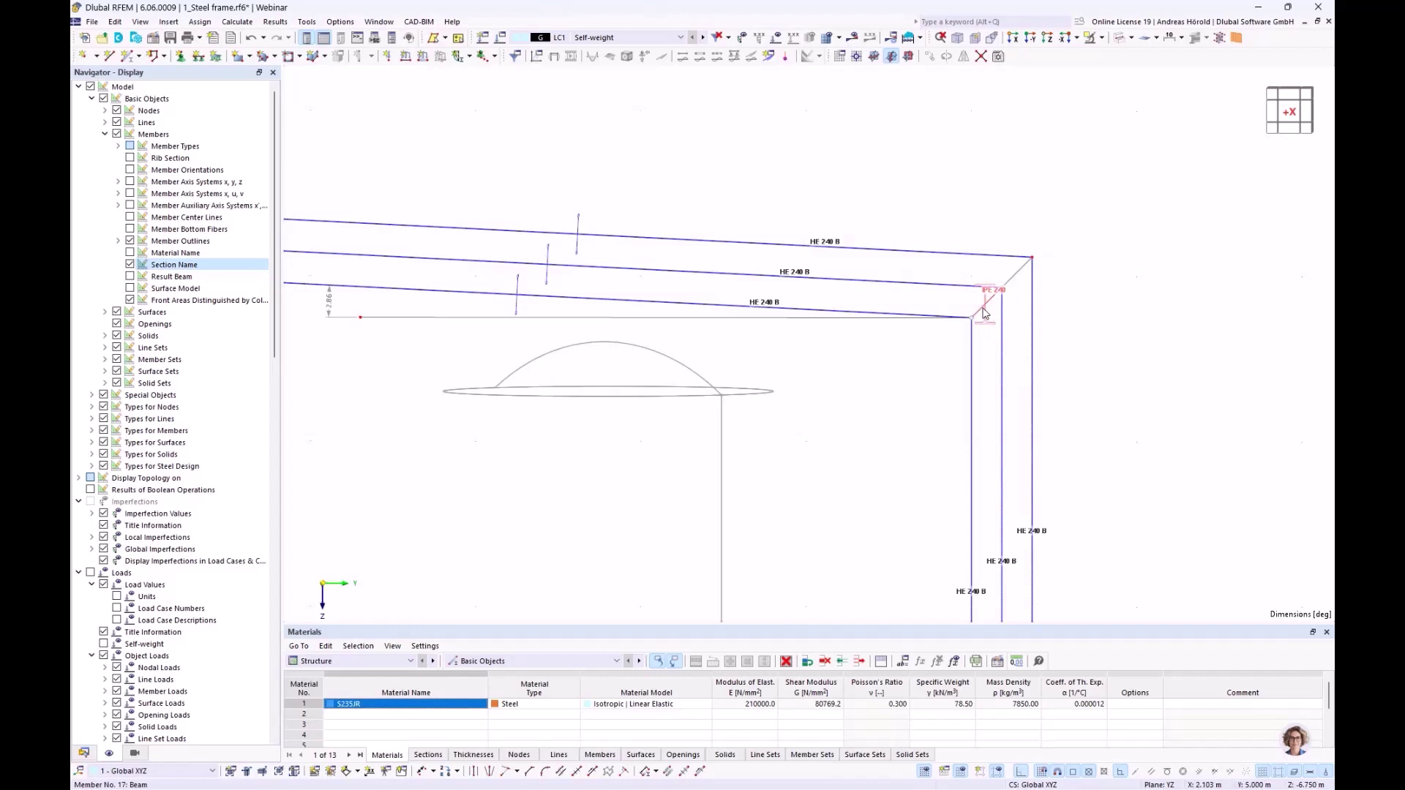
double_click(983, 314)
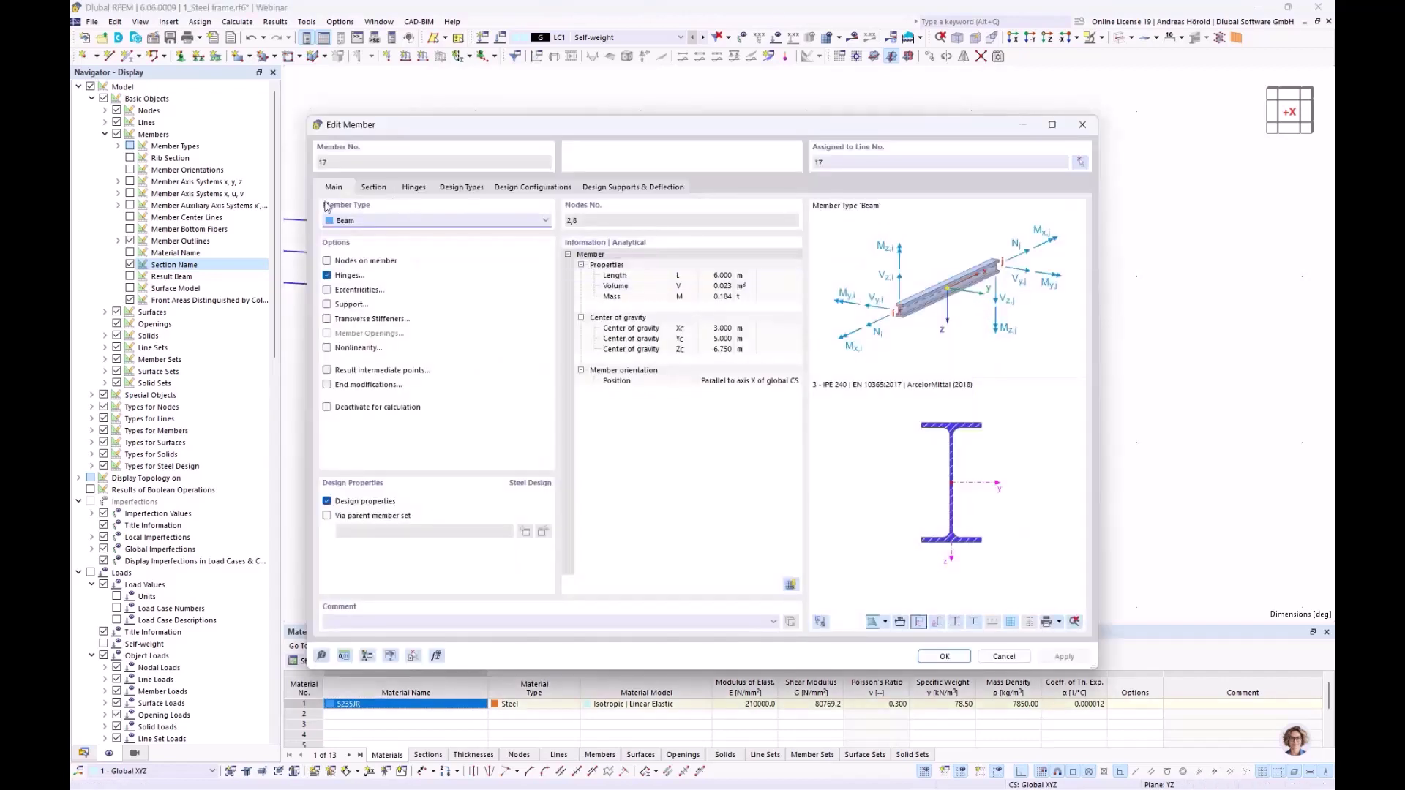
left_click(373, 188)
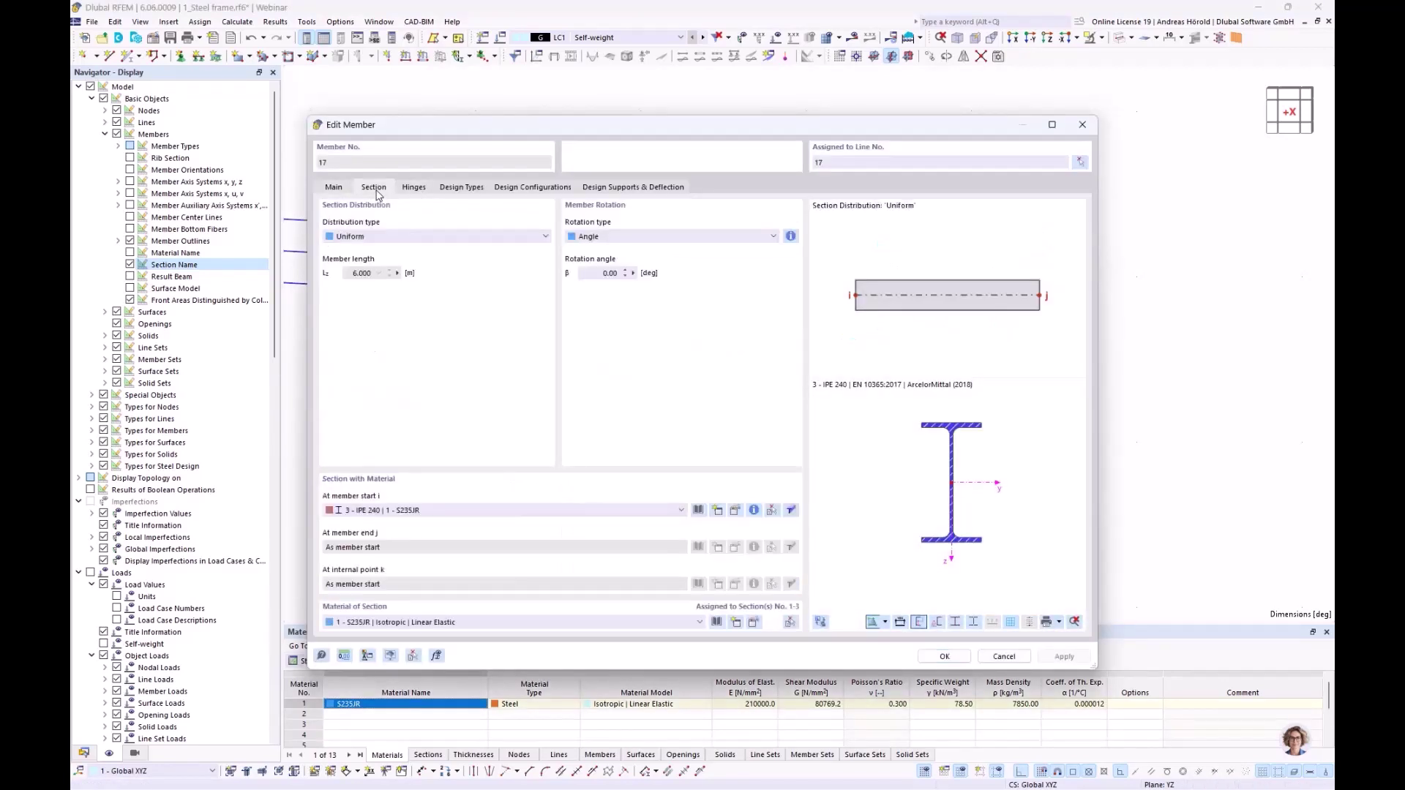
left_click_drag(494, 125, 777, 130)
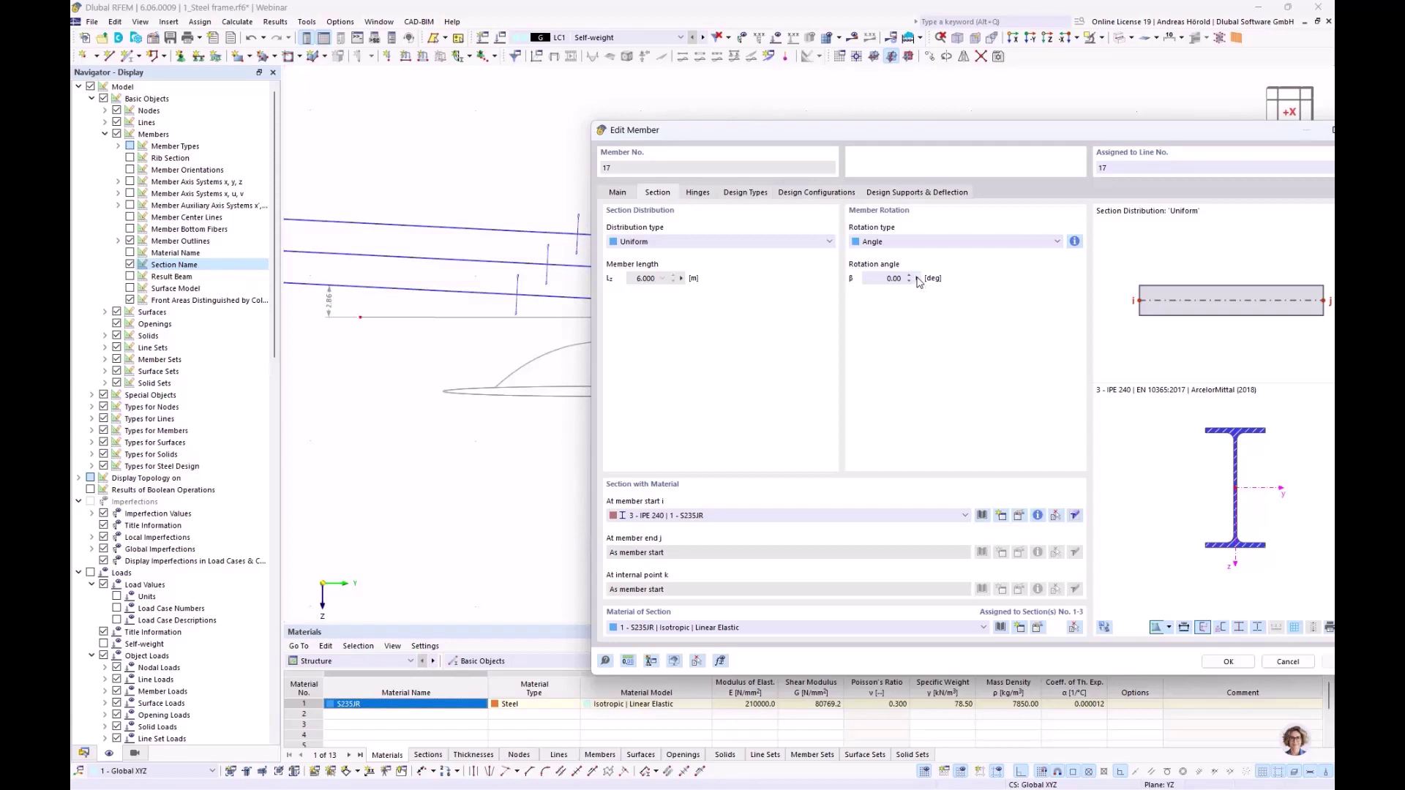
left_click(917, 278)
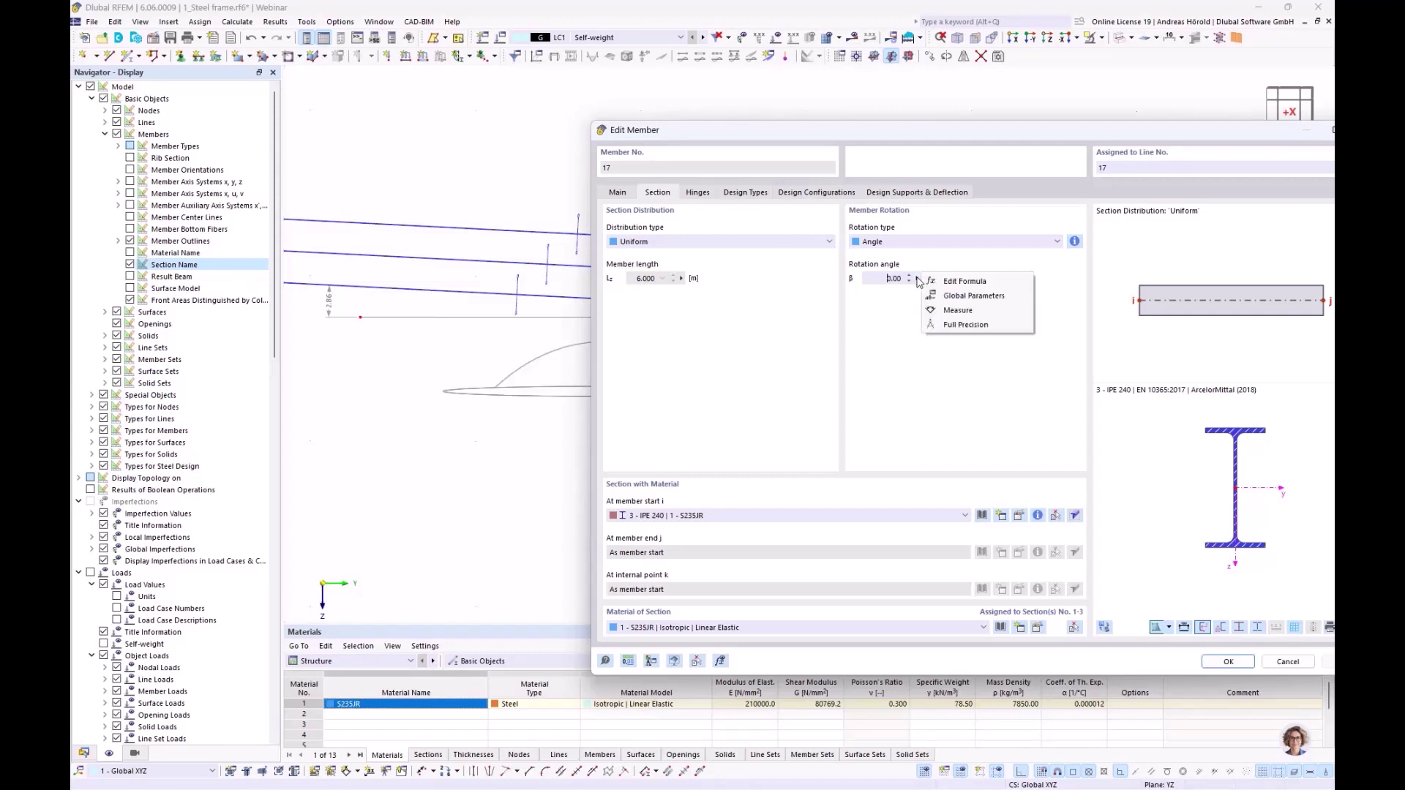
left_click(958, 310)
scroll(760, 348, "down", 2)
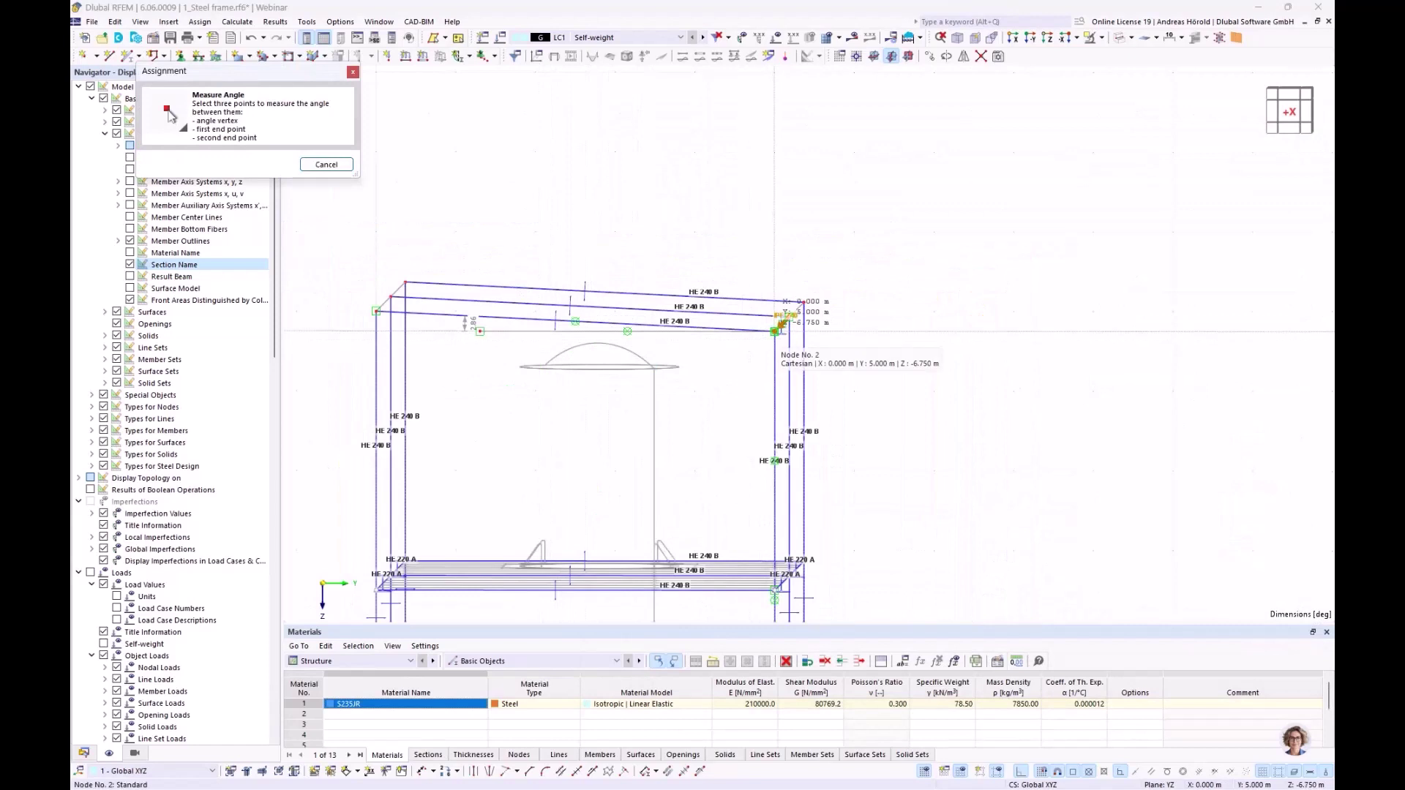
left_click(776, 331)
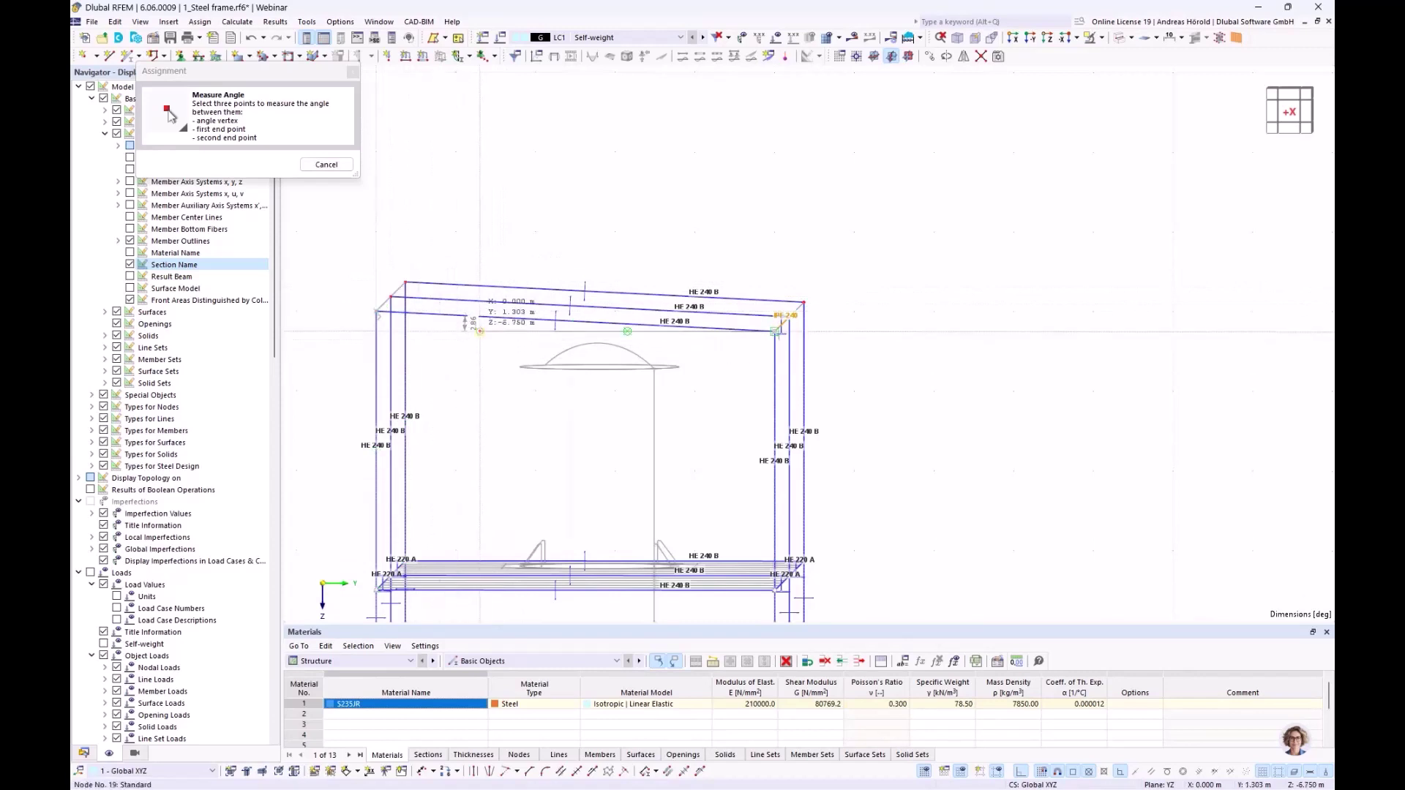
left_click(480, 331)
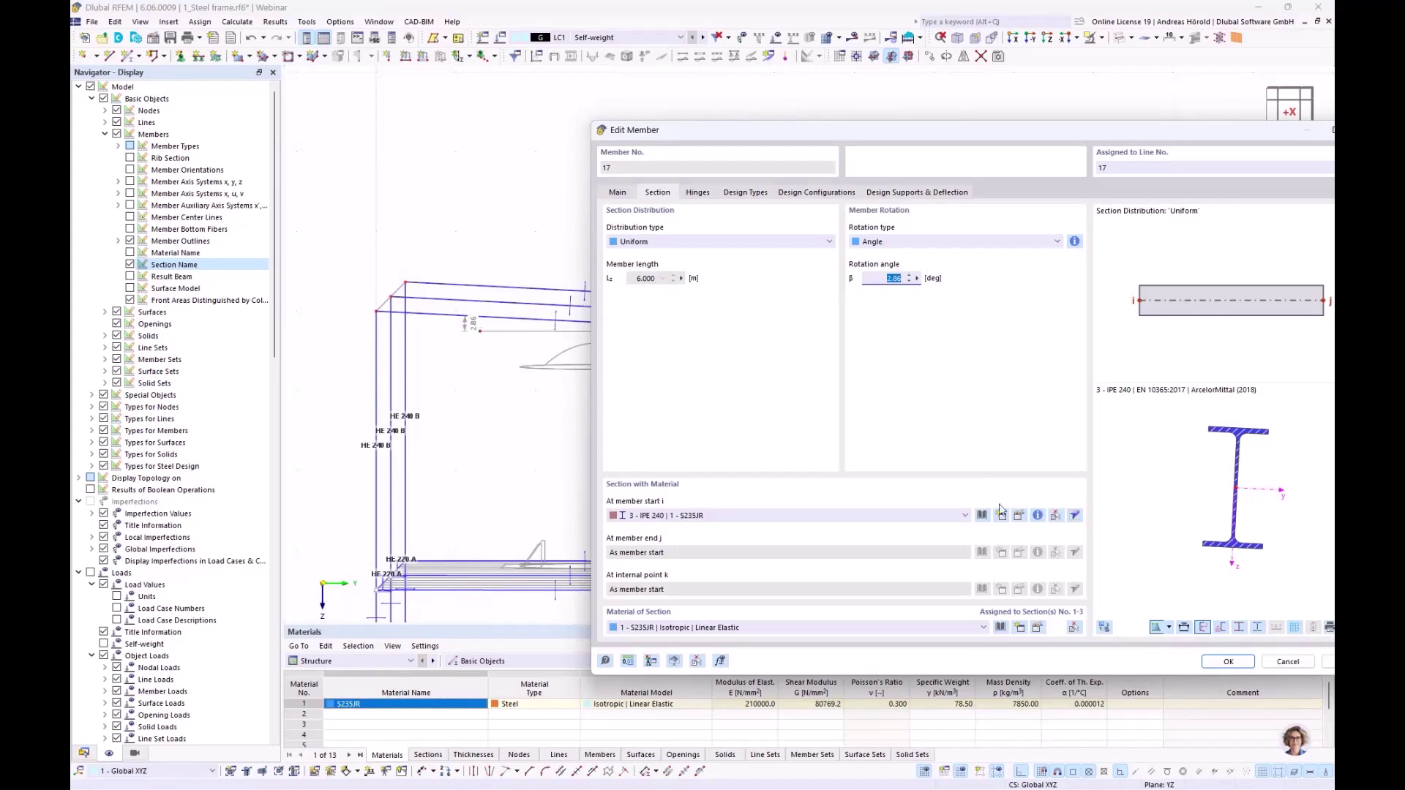
left_click(1225, 661)
scroll(845, 351, "up", 3)
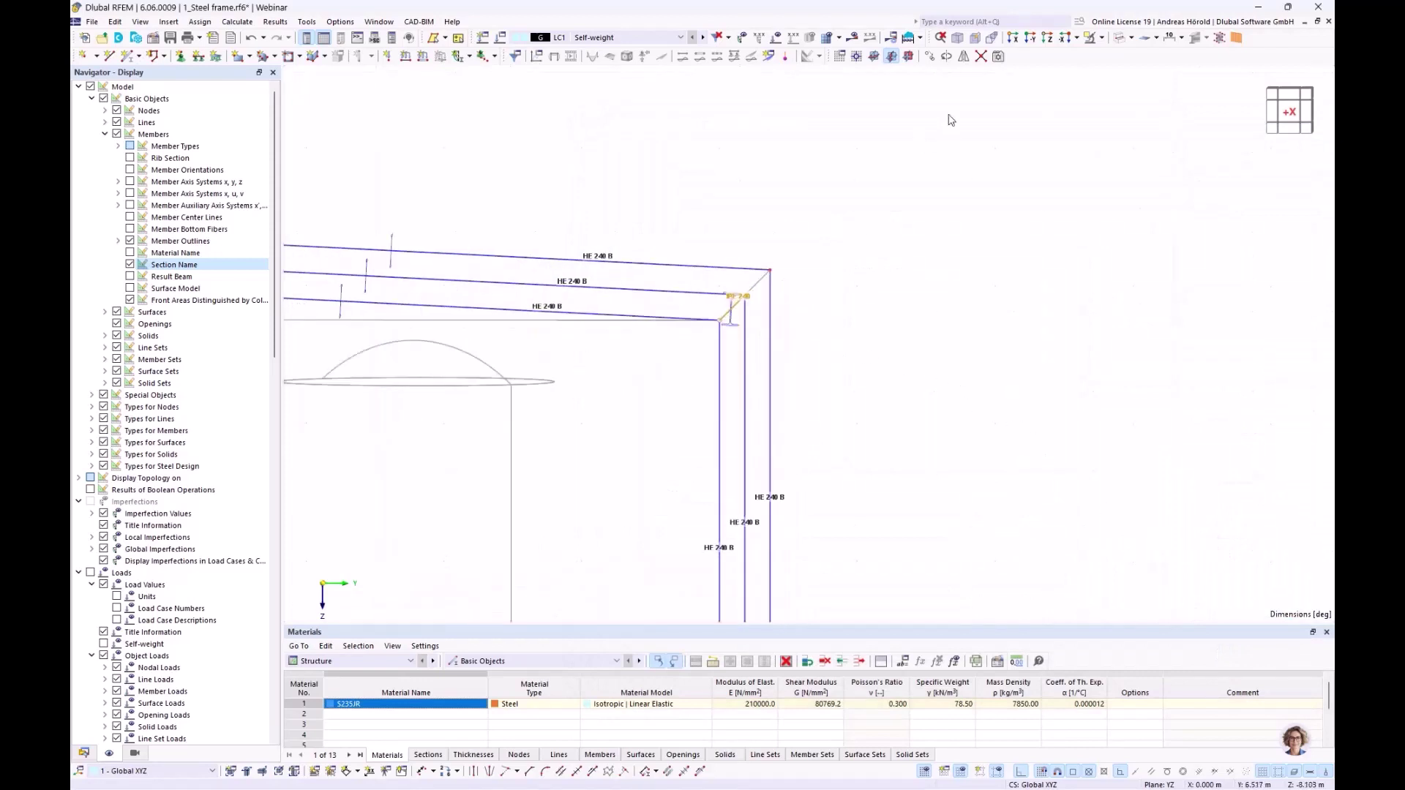
left_click(1012, 37)
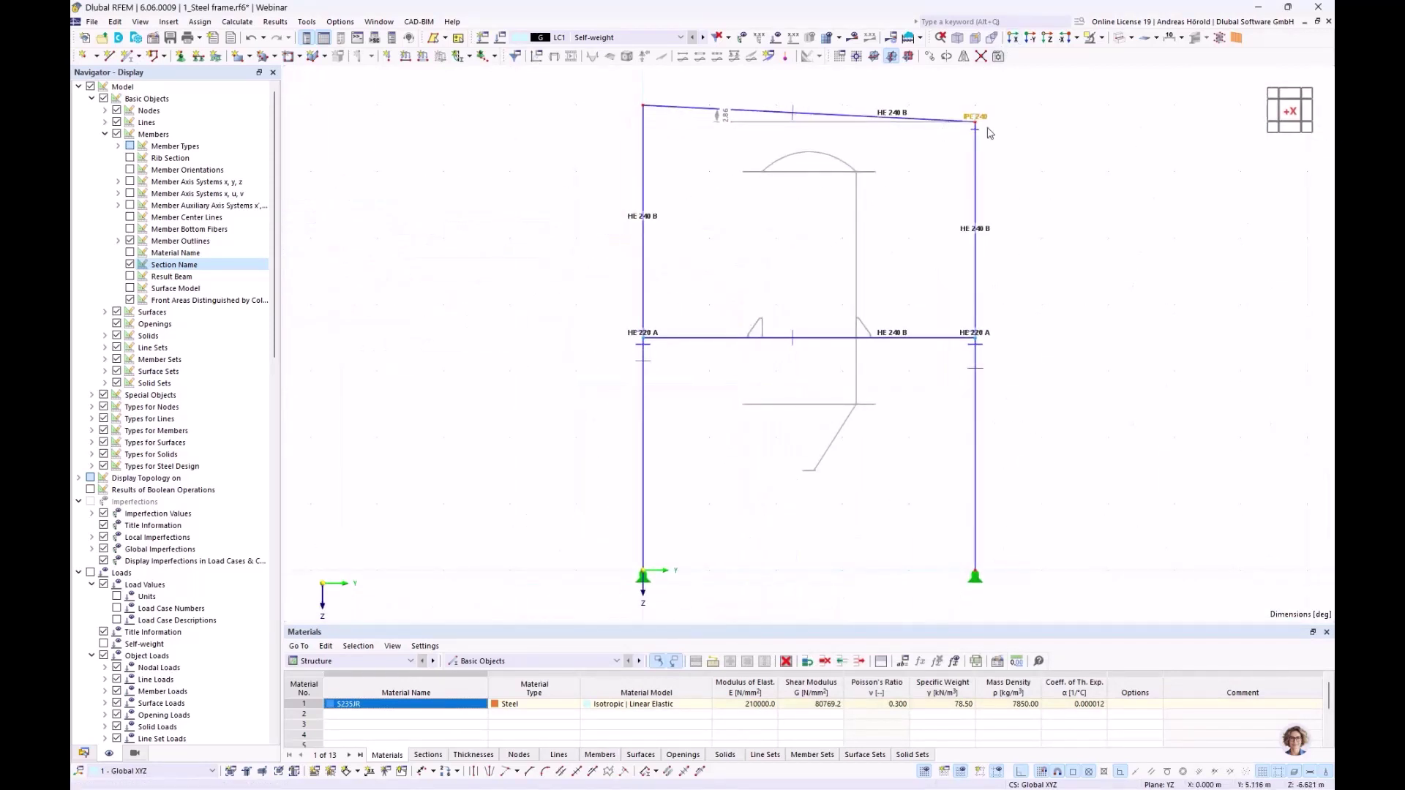
scroll(988, 132, "up", 5)
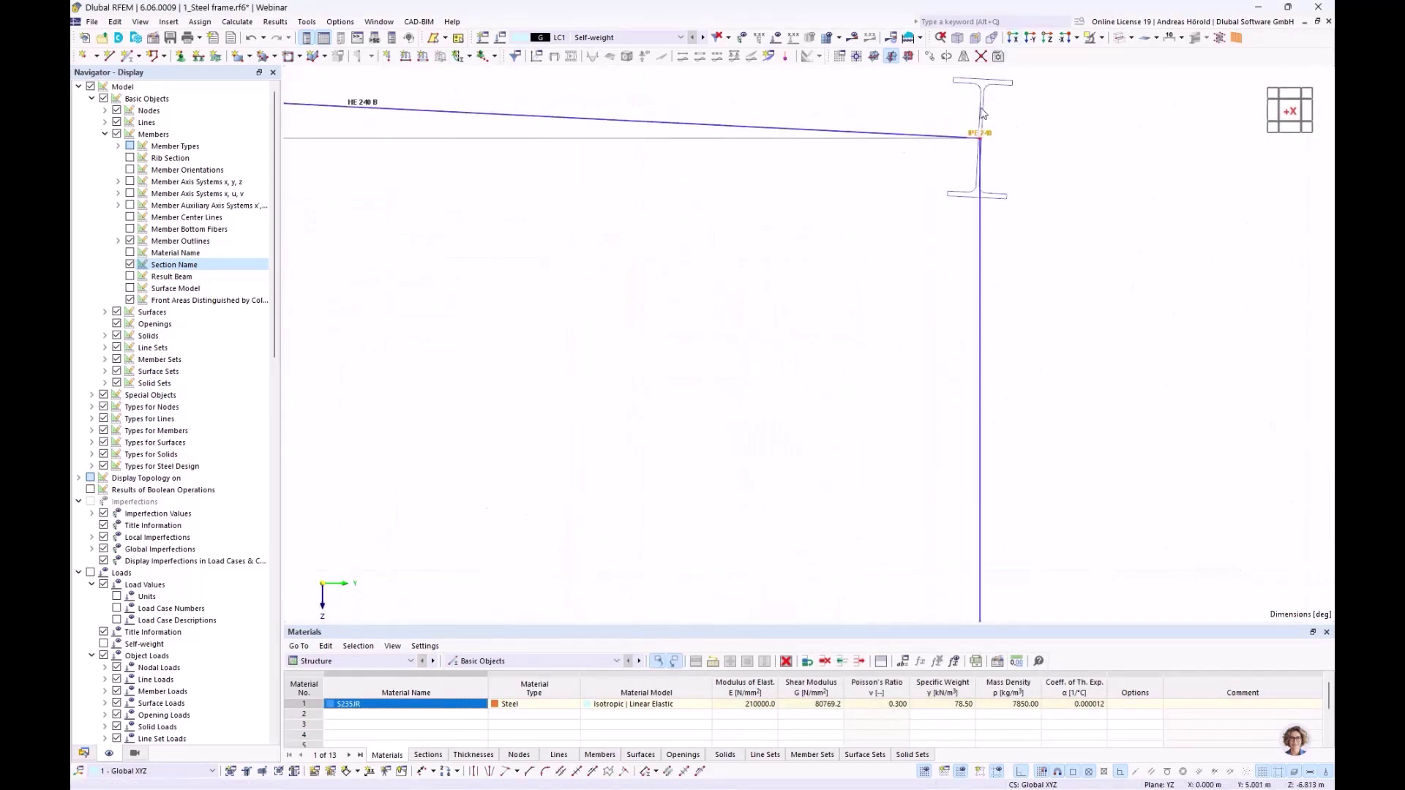
scroll(982, 113, "down", 5)
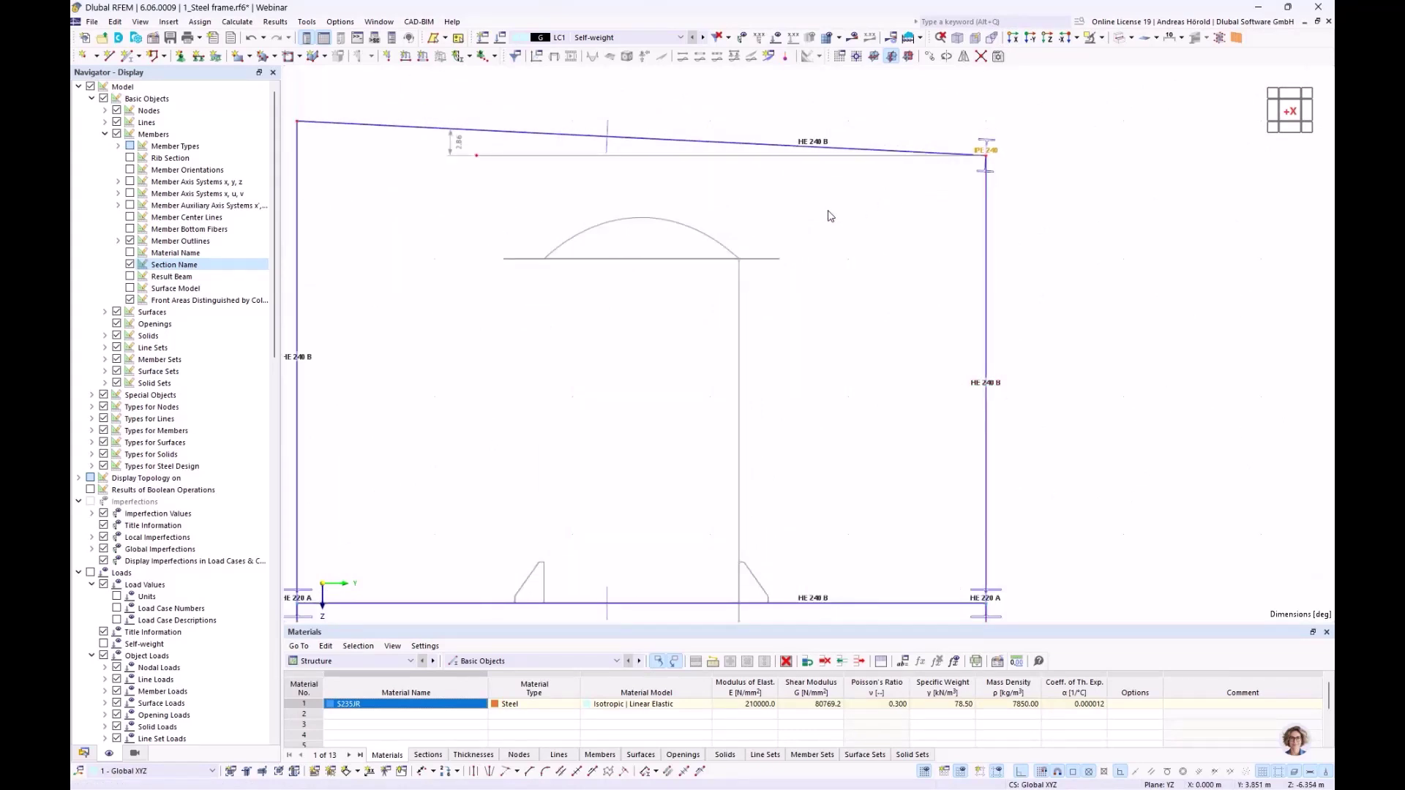
- Delete the horizontal auxiliary line with its angular dimension and return the frame to a 3D view
left_click_drag(505, 139, 420, 206)
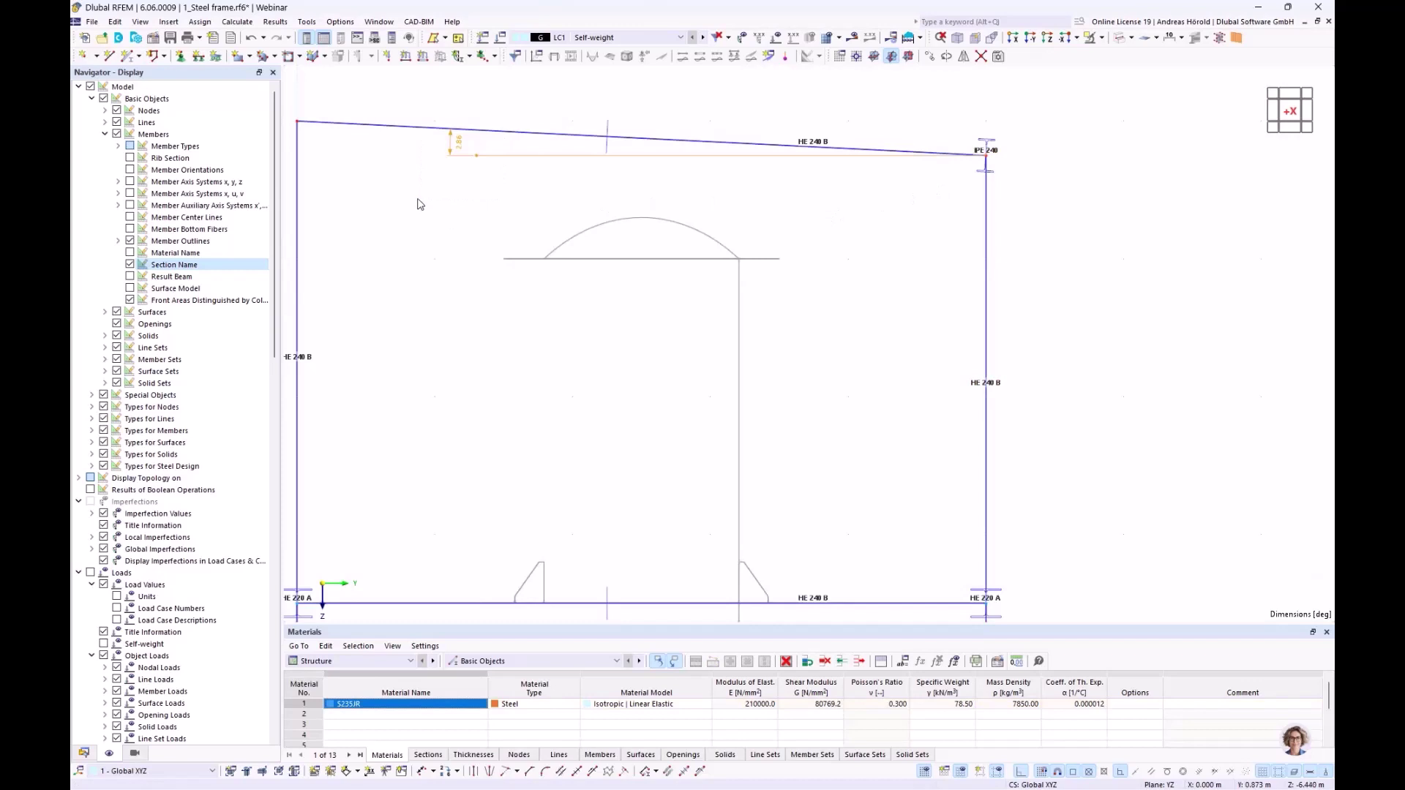
key("Delete")
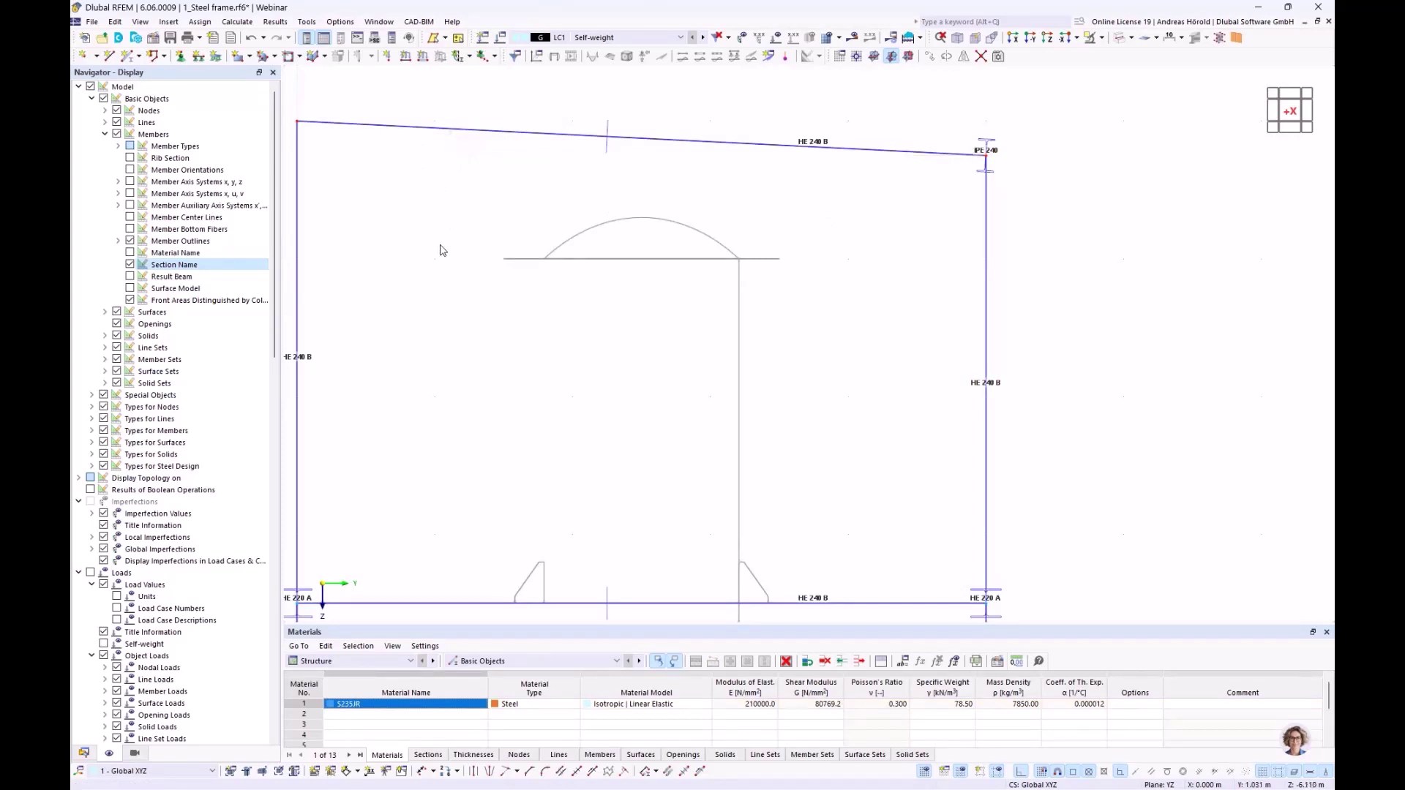
scroll(762, 342, "down", 3)
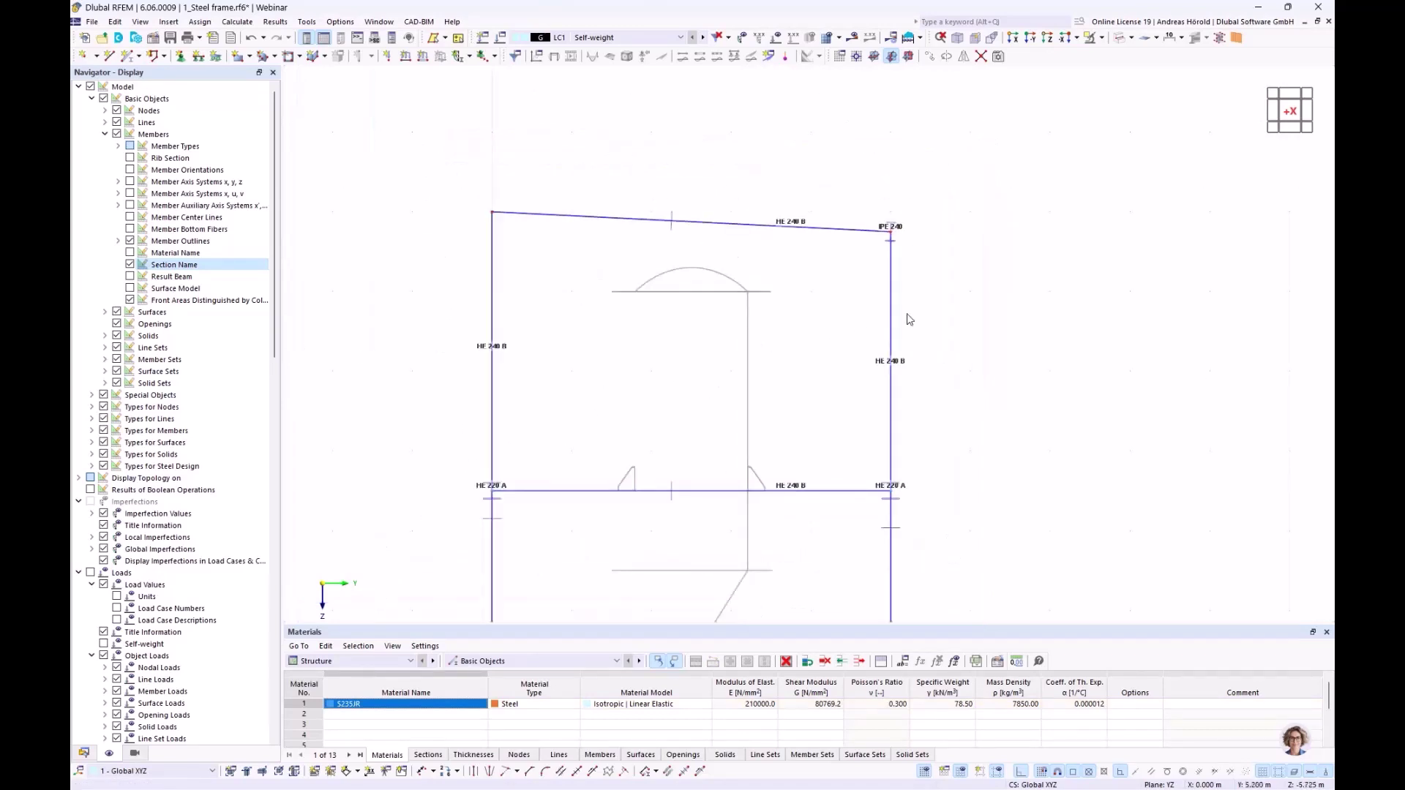
left_click(959, 38)
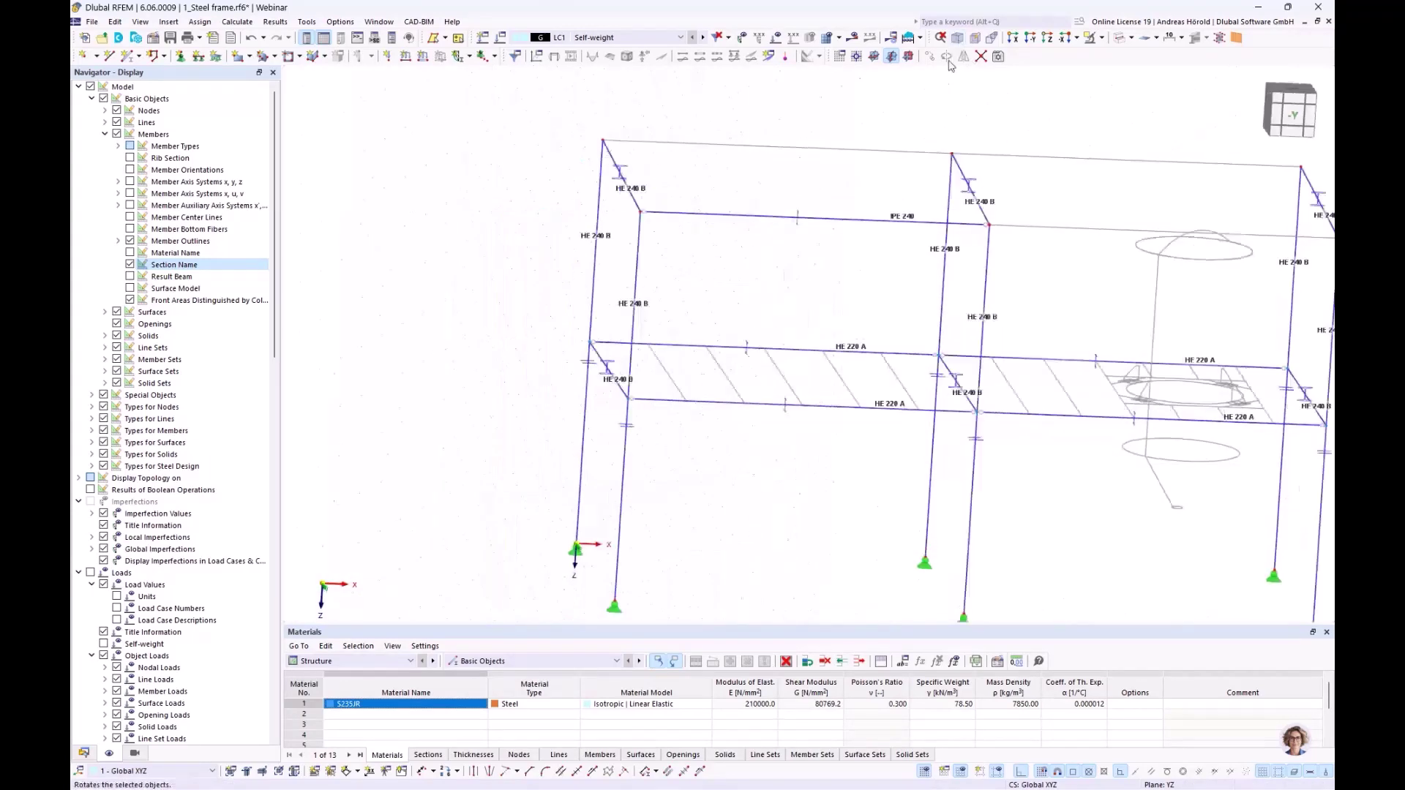
middle_click_drag(463, 450, 720, 419, "ctrl")
scroll(720, 419, "up", 5)
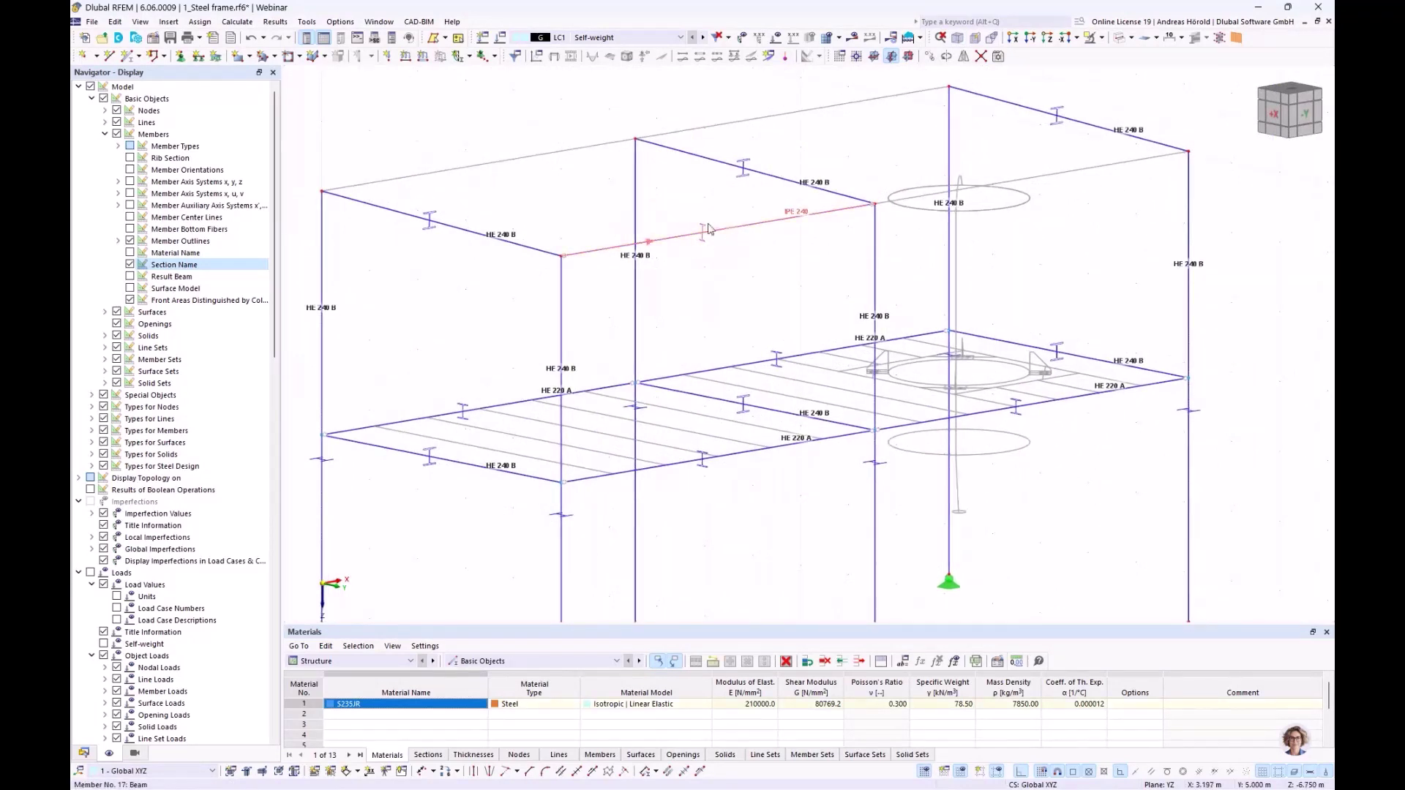
left_click(709, 229)
left_click_drag(395, 192, 496, 196, "ctrl")
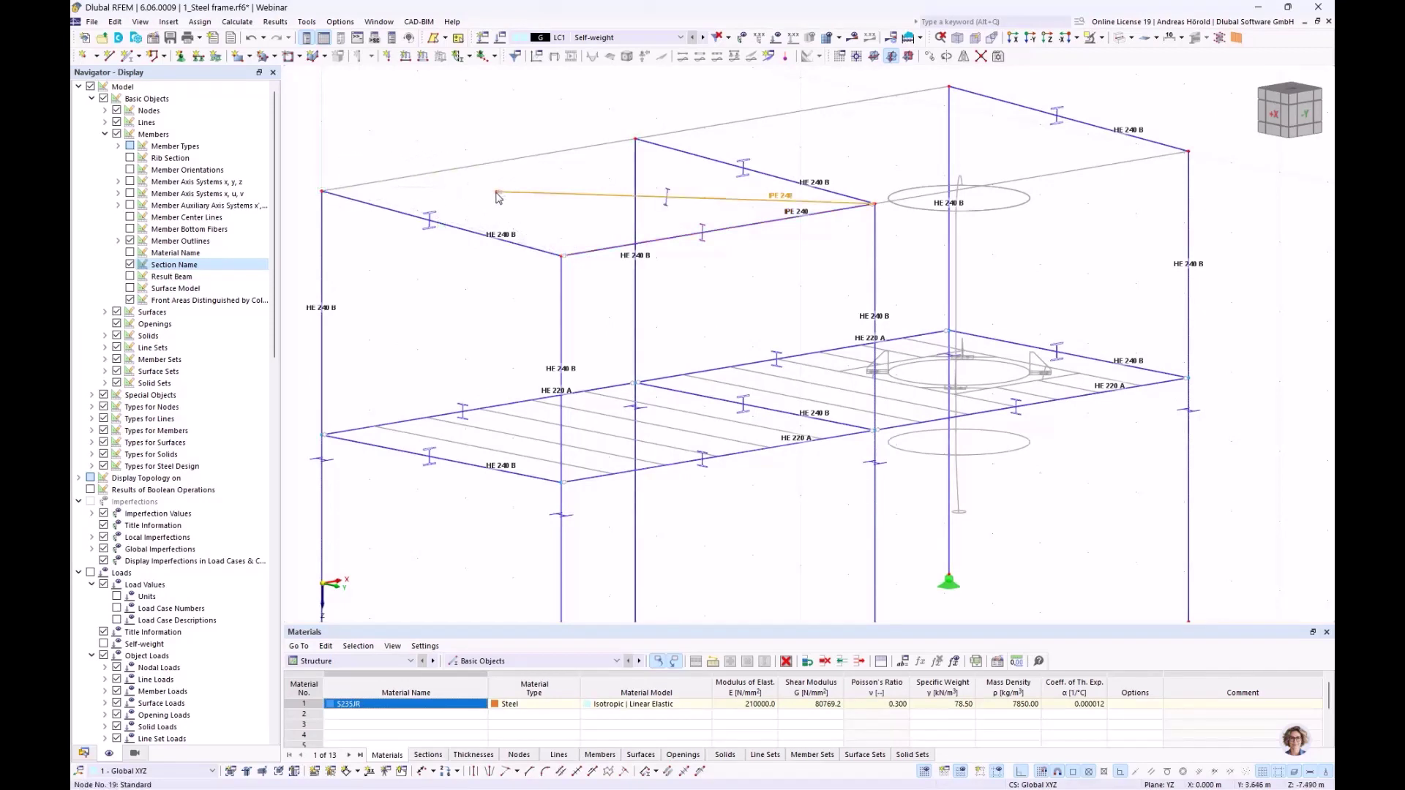
key("Escape")
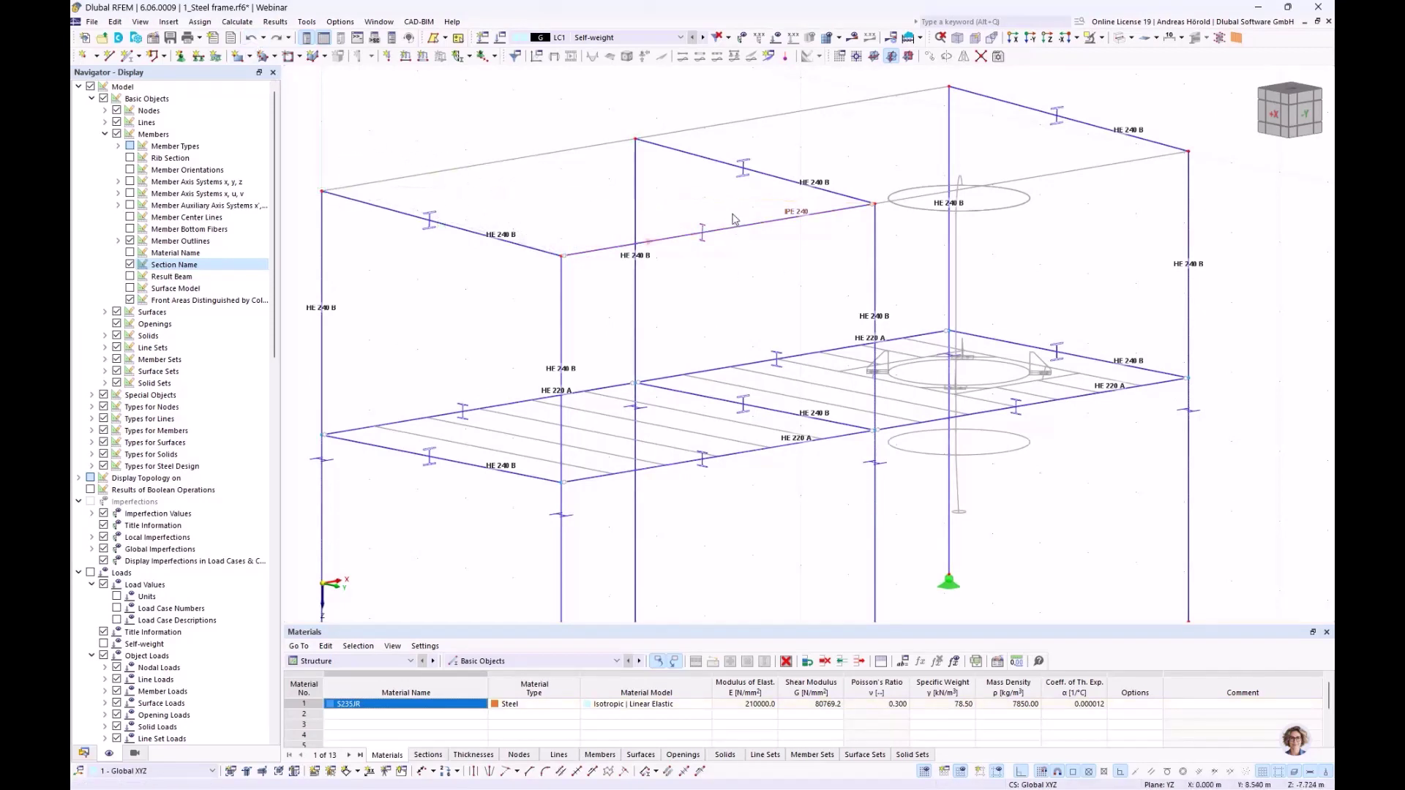
- Copy the front IPE 240 roof beam to the rear column tops of the same bay
left_click(704, 232)
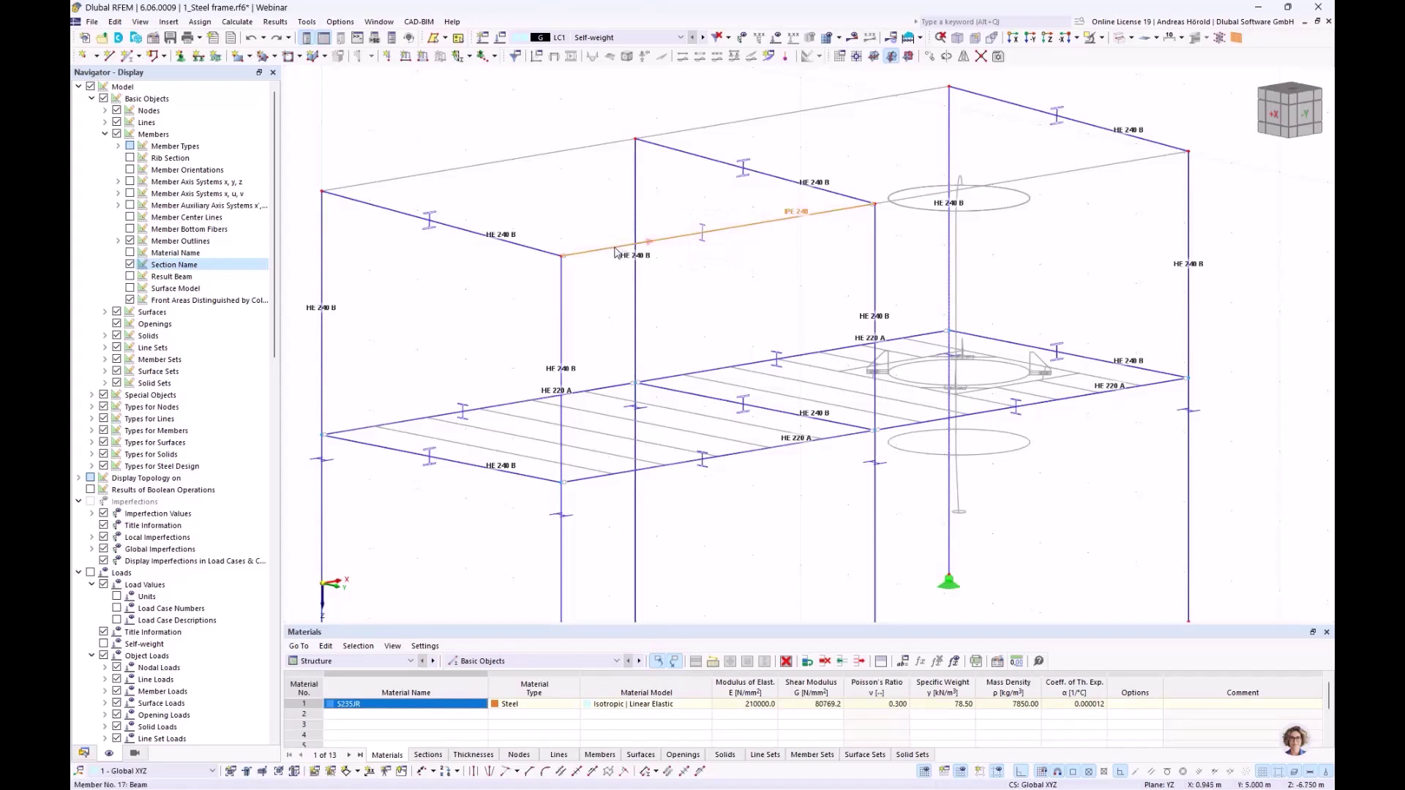
left_click_drag(623, 251, 320, 194, "ctrl")
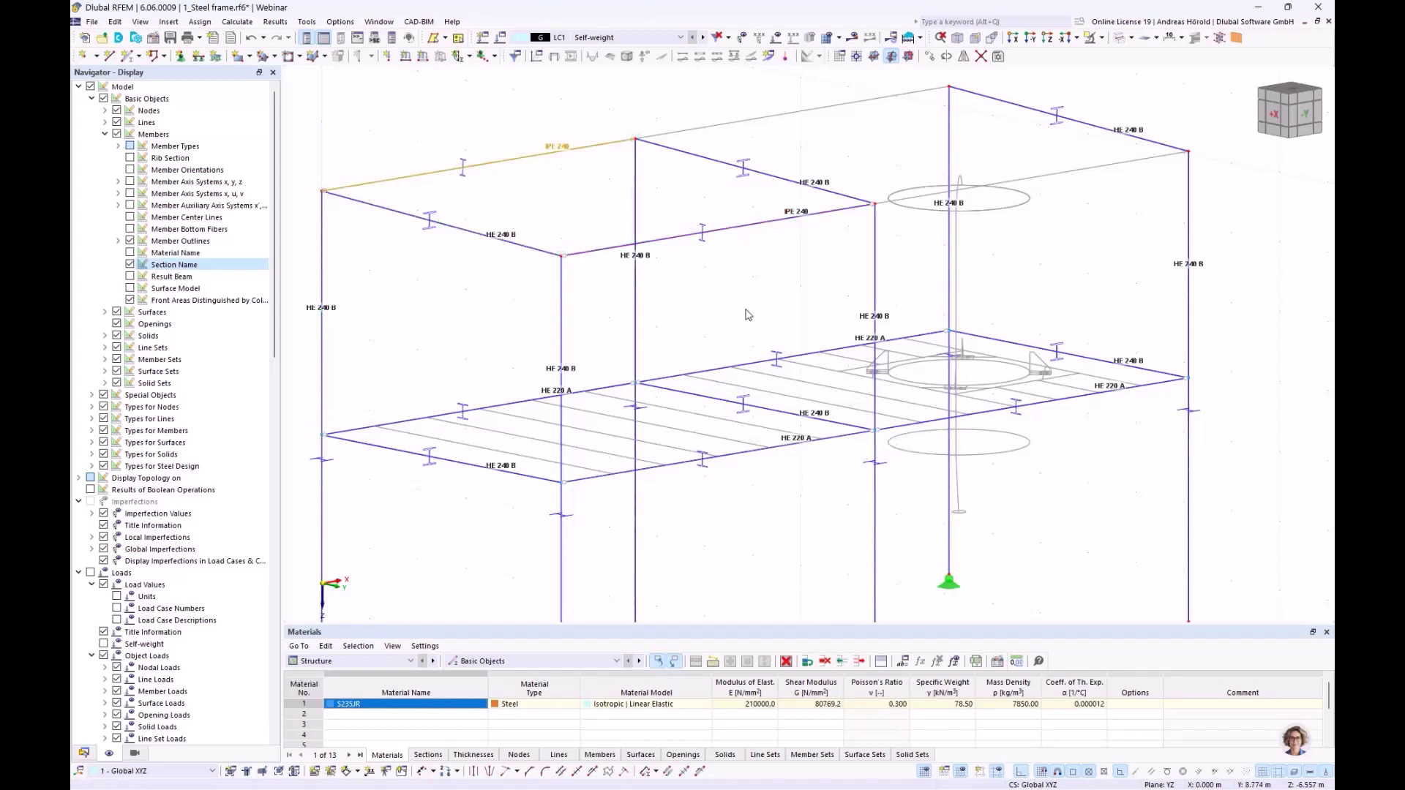
key("Escape")
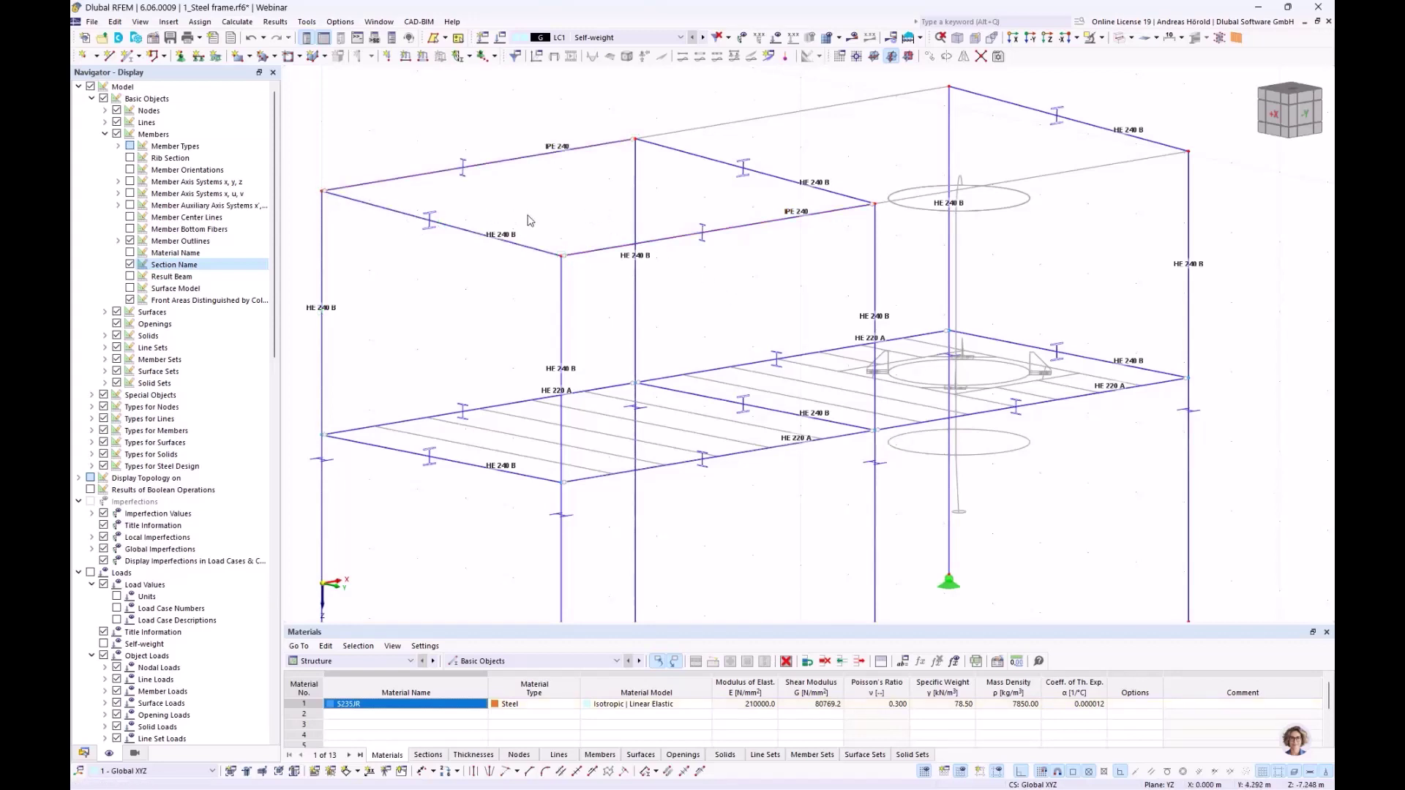
- Add one intermediate node to each of the three sloped roof rafters, creating 'On Member' nodes without dividing the members
scroll(530, 221, "down", 2)
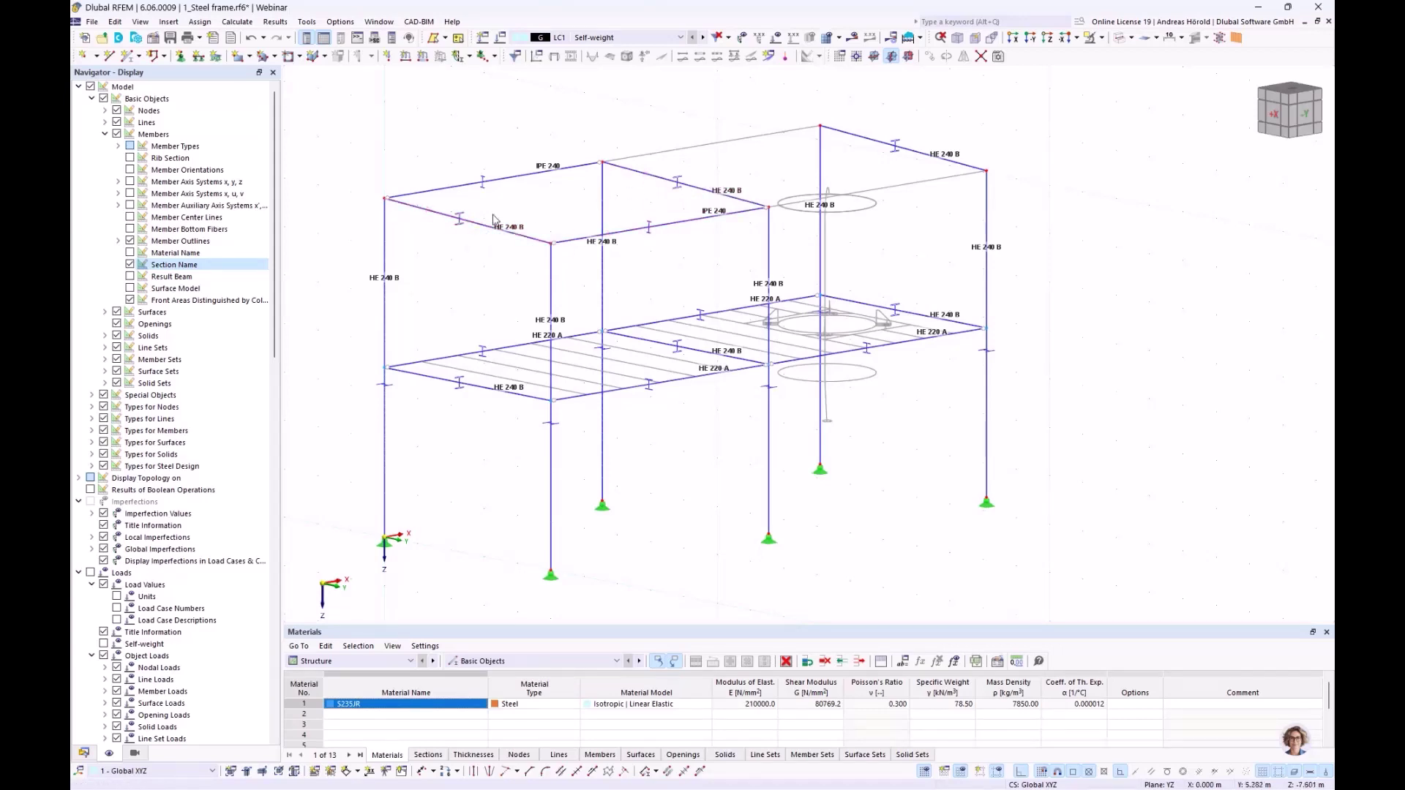
scroll(521, 189, "up", 1)
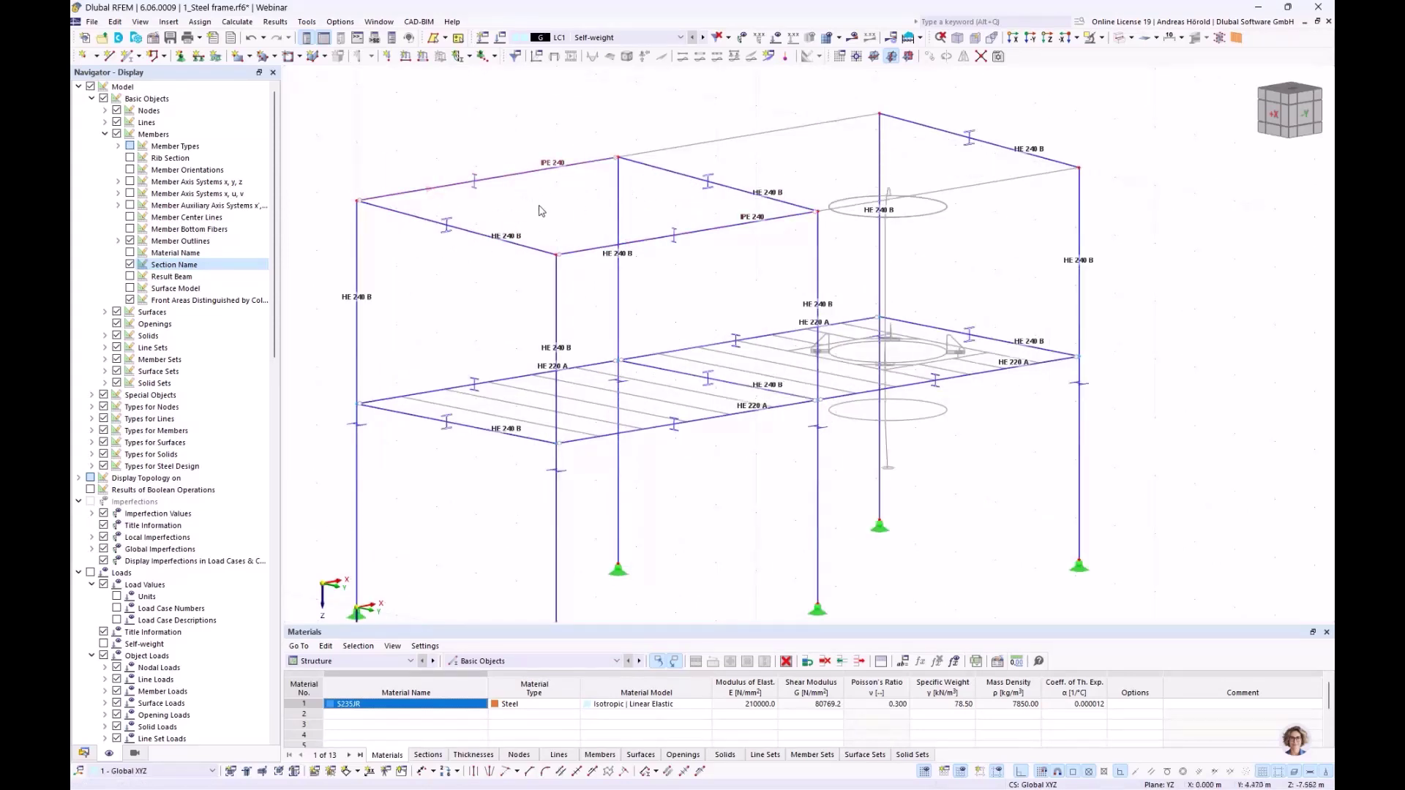
scroll(543, 210, "down", 1)
key("ctrl+shift+x")
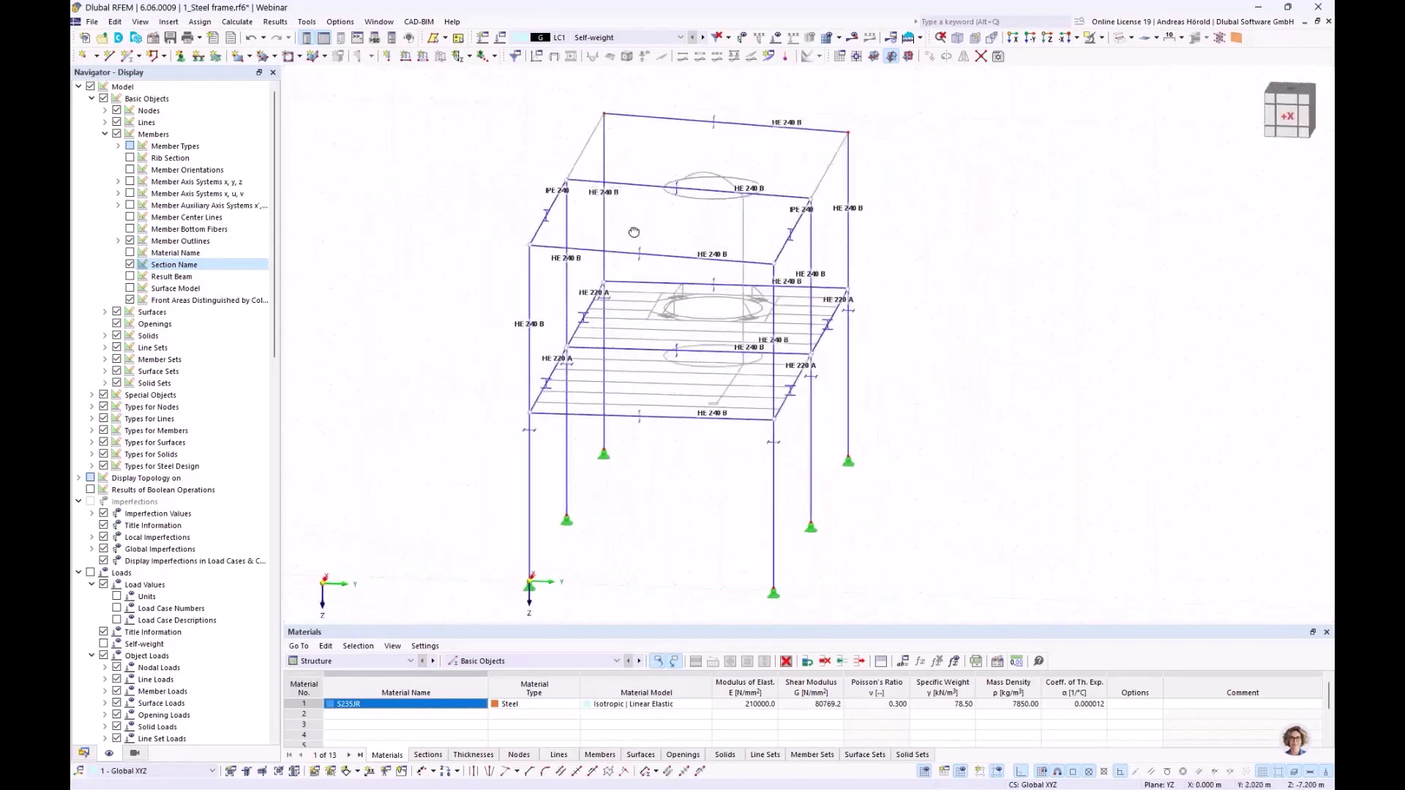
left_click_drag(731, 130, 657, 258)
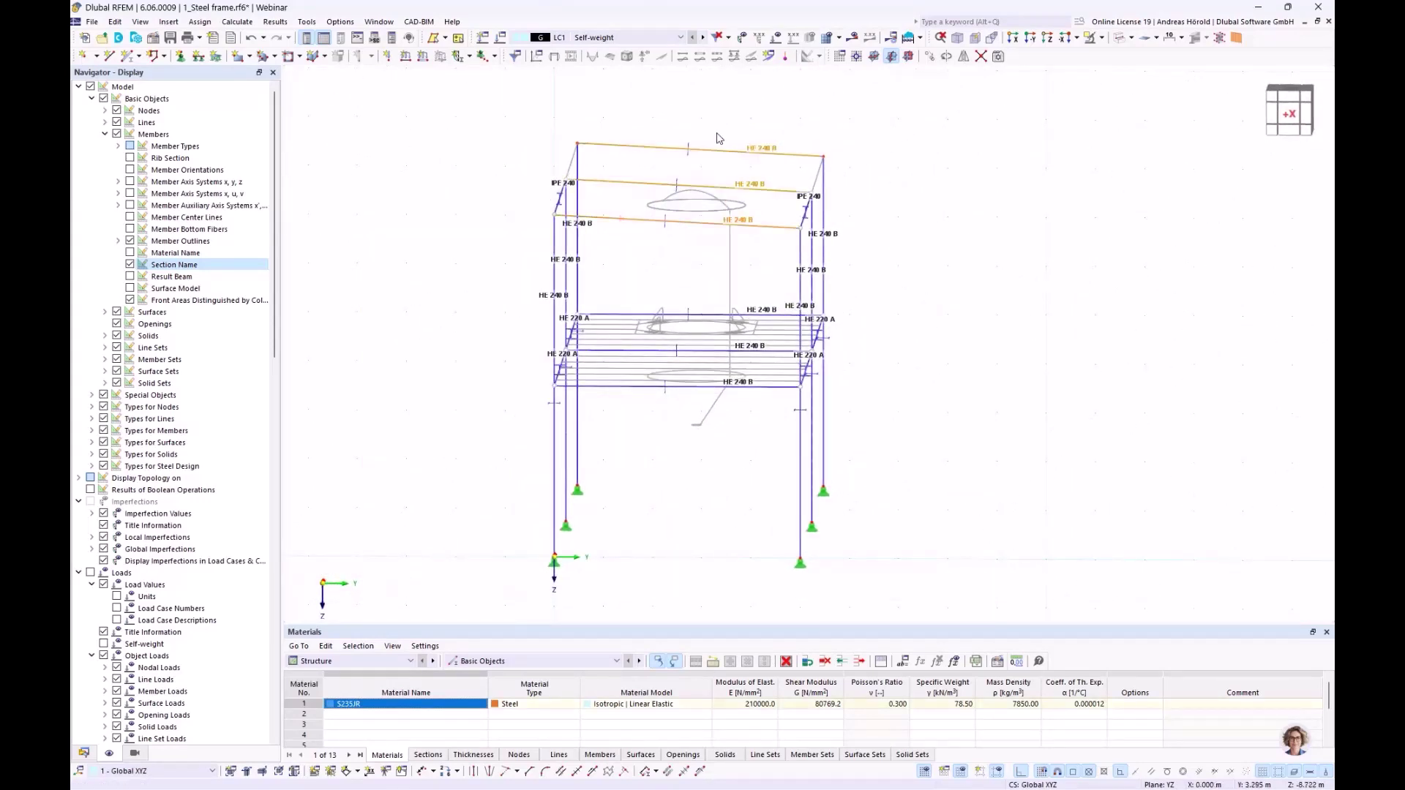
right_click(699, 228)
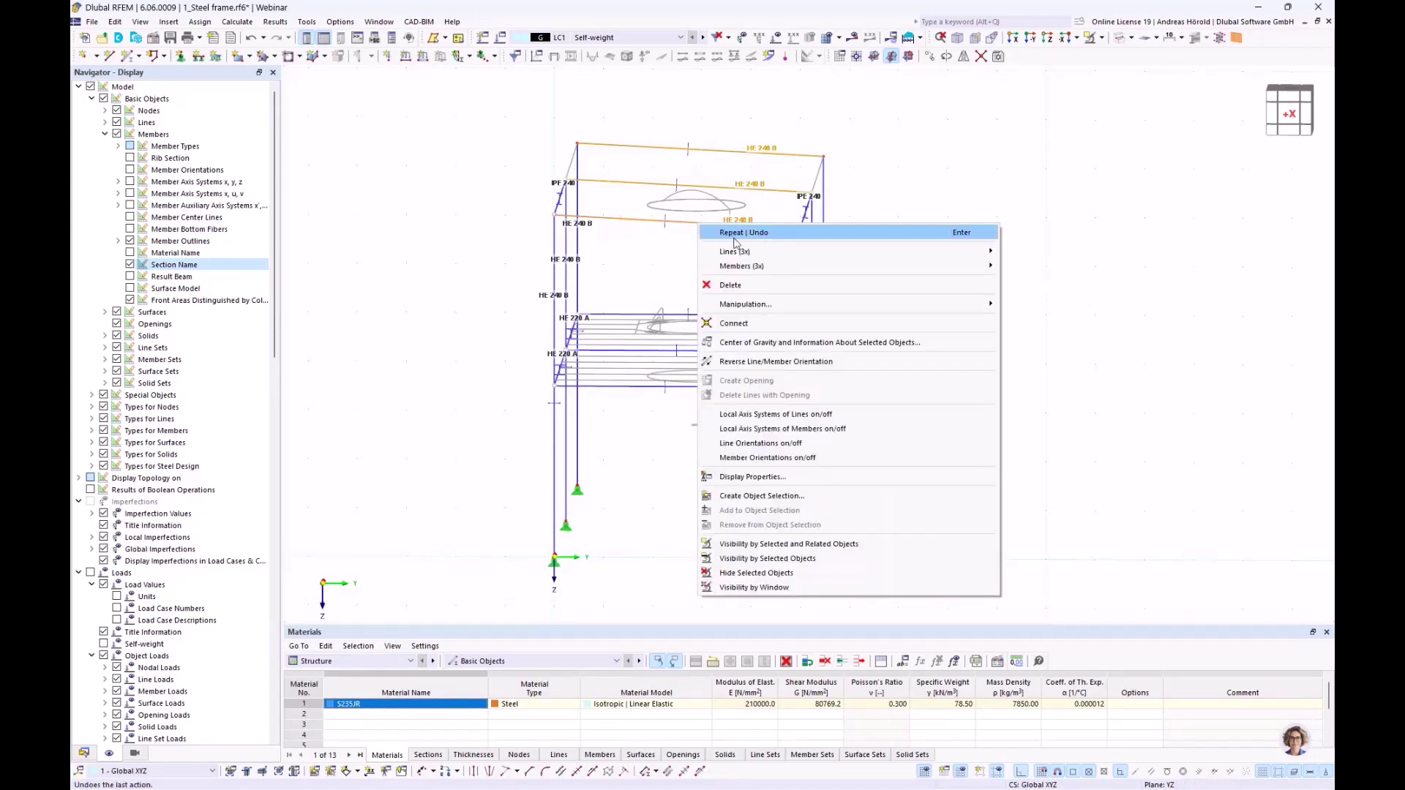
mouse_move(751, 268)
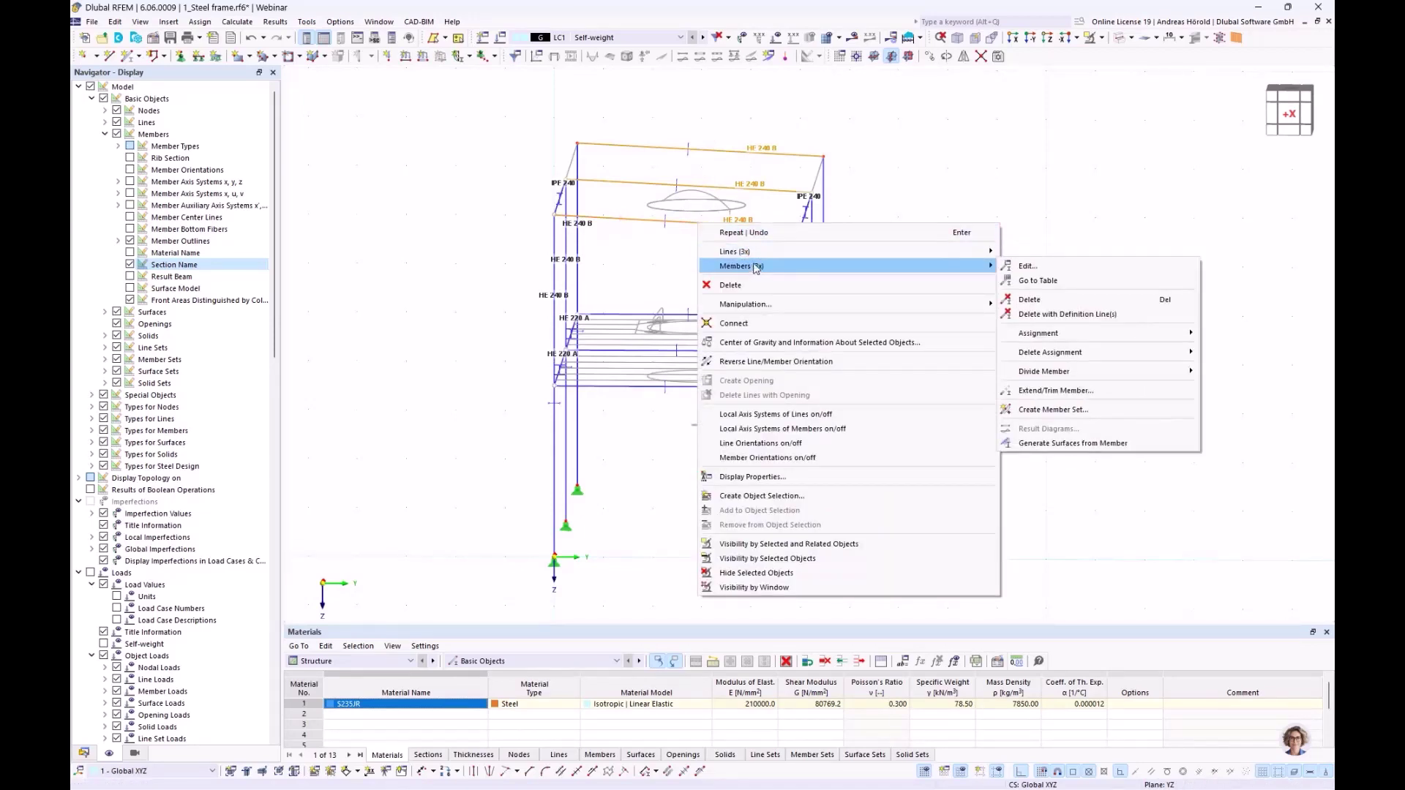
mouse_move(1077, 375)
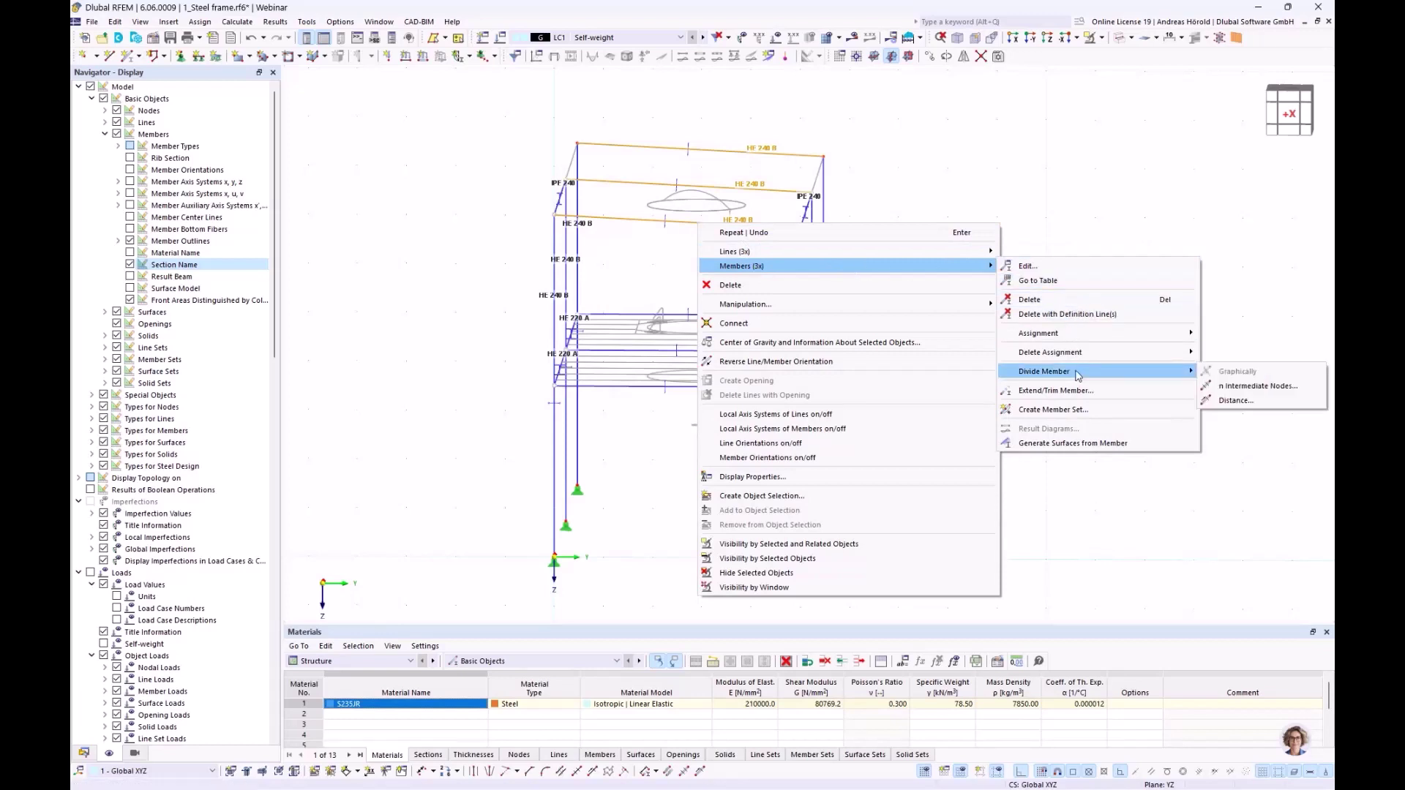
left_click(1266, 388)
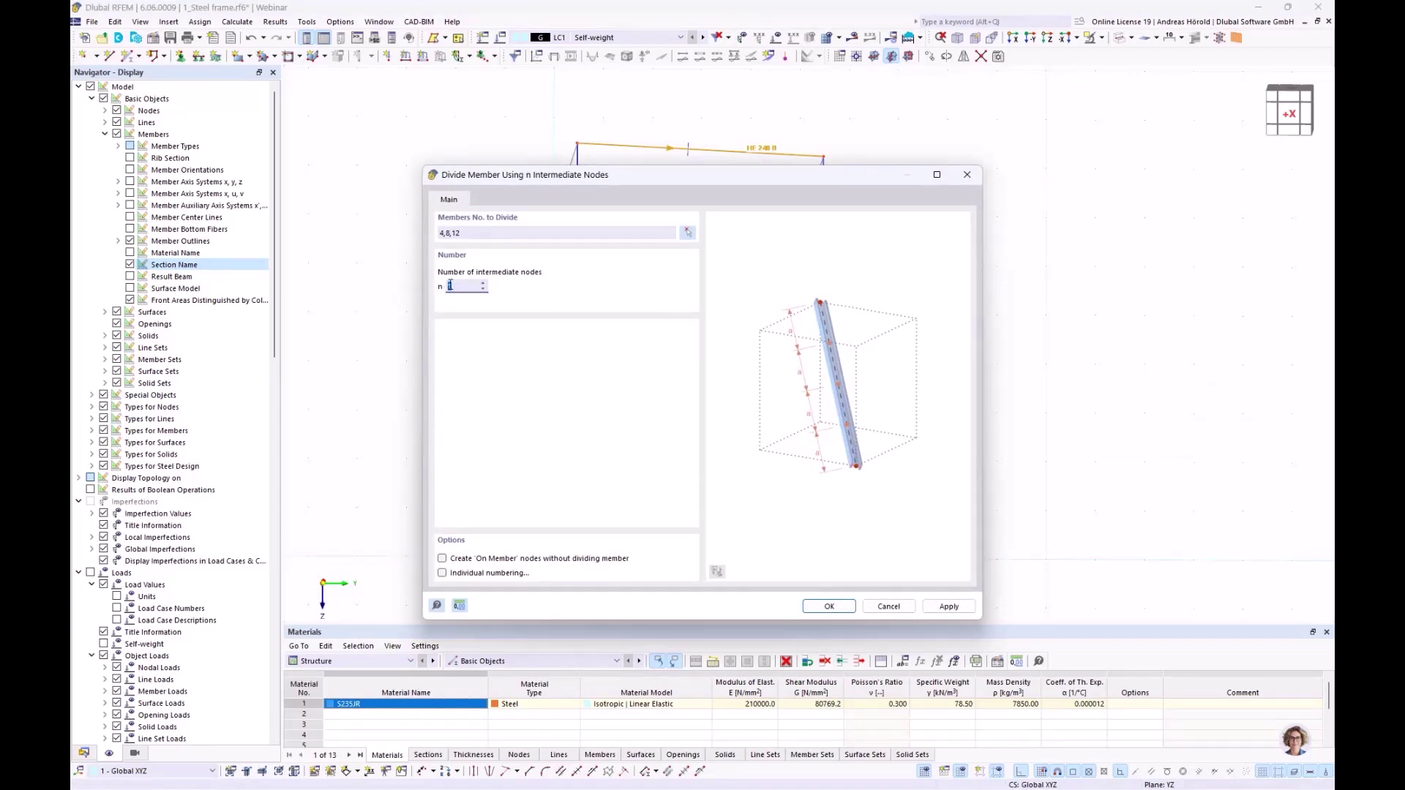
left_click(442, 559)
left_click(825, 606)
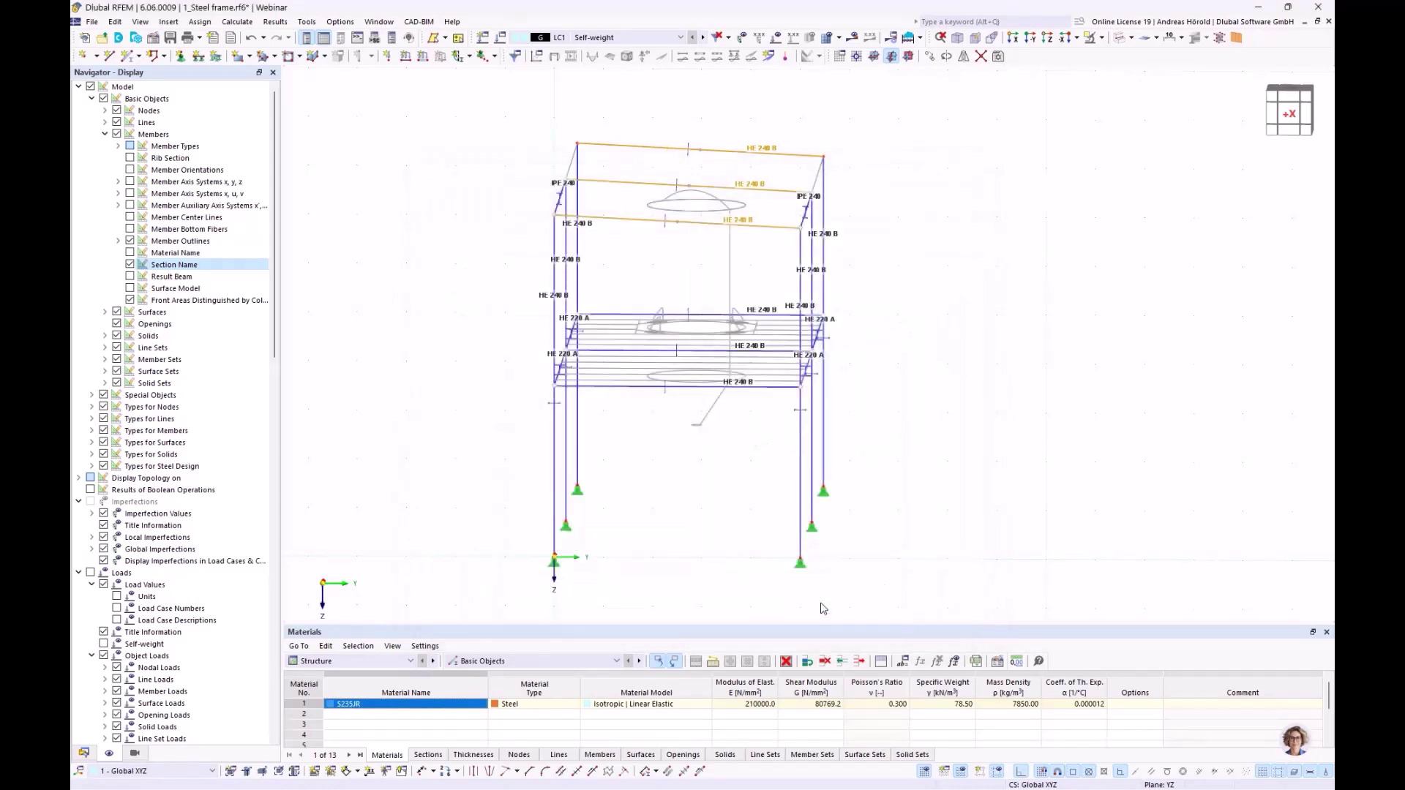
scroll(680, 257, "up", 1)
scroll(681, 256, "up", 2)
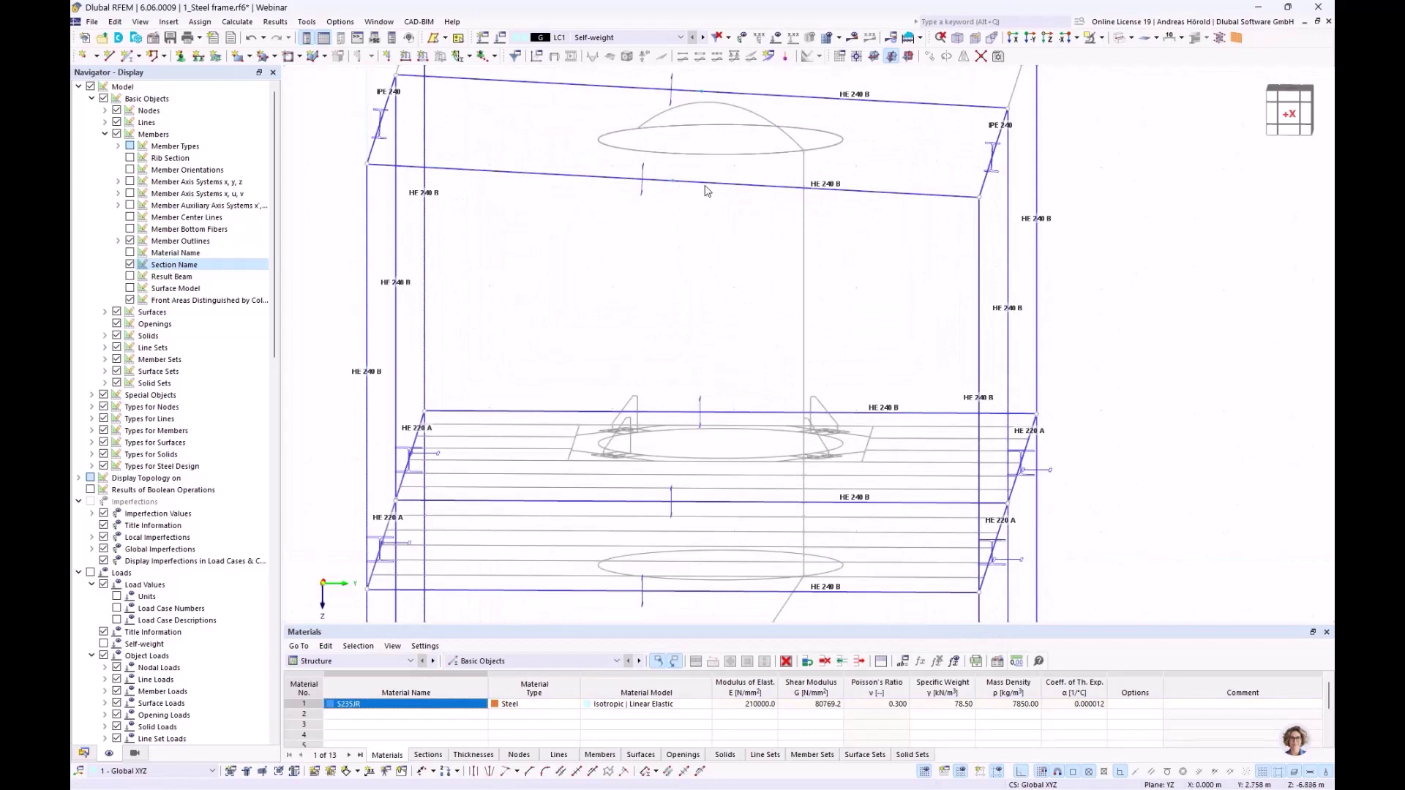
mouse_move(707, 187)
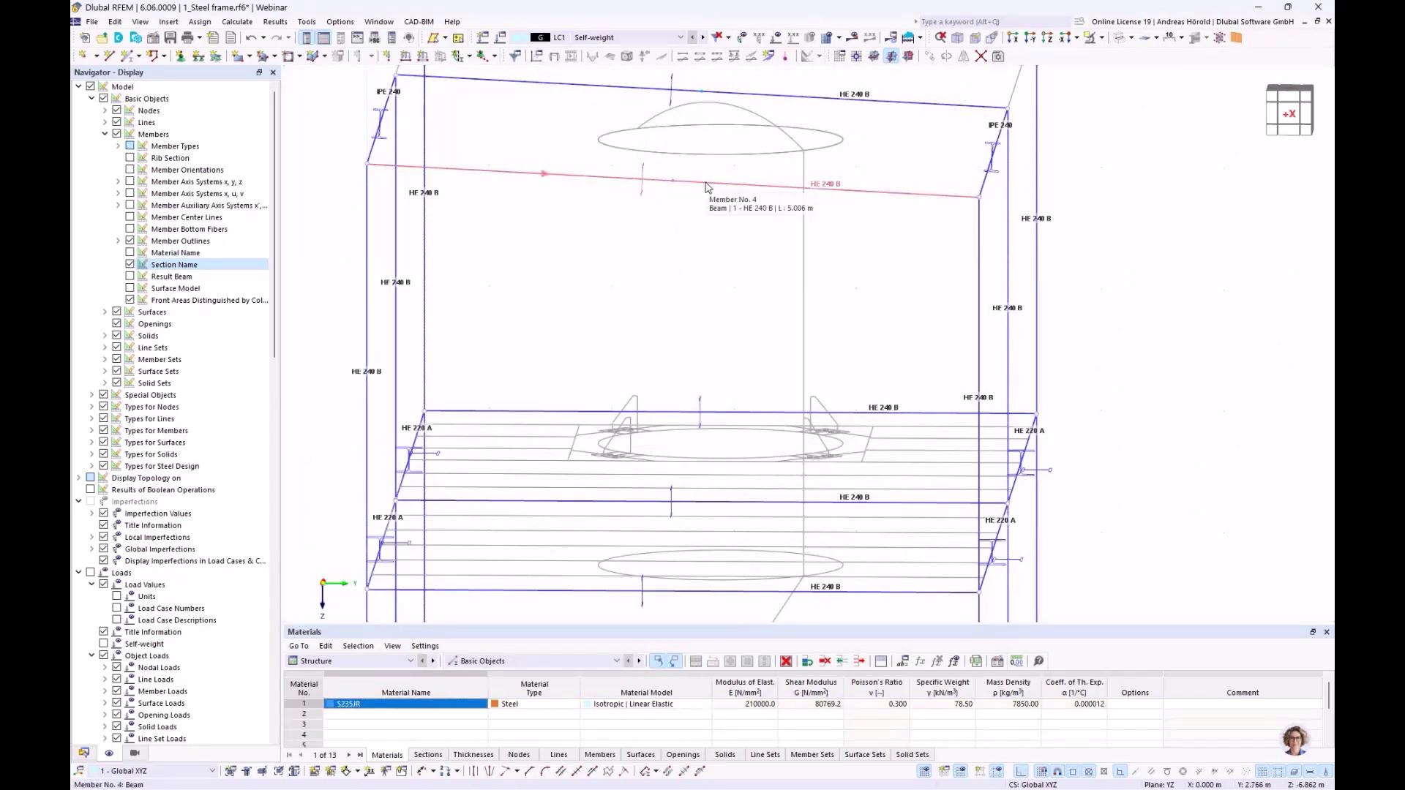
- Copy the front IPE 240 roof beam to the rafters' midpoint nodes, and copy all three roof beams into the second bay
scroll(707, 187, "down", 3)
middle_click_drag(963, 282, 815, 399)
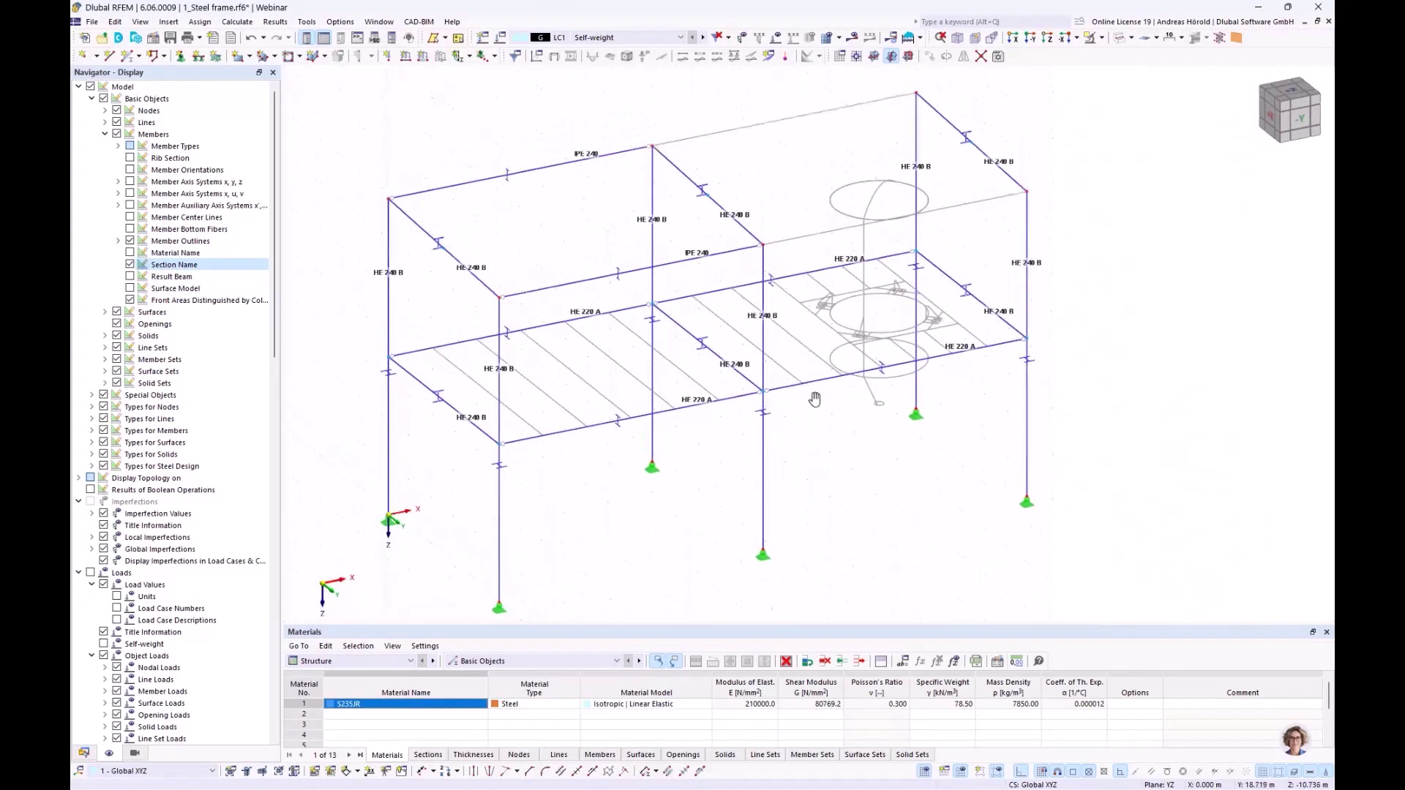
scroll(814, 399, "down", 1)
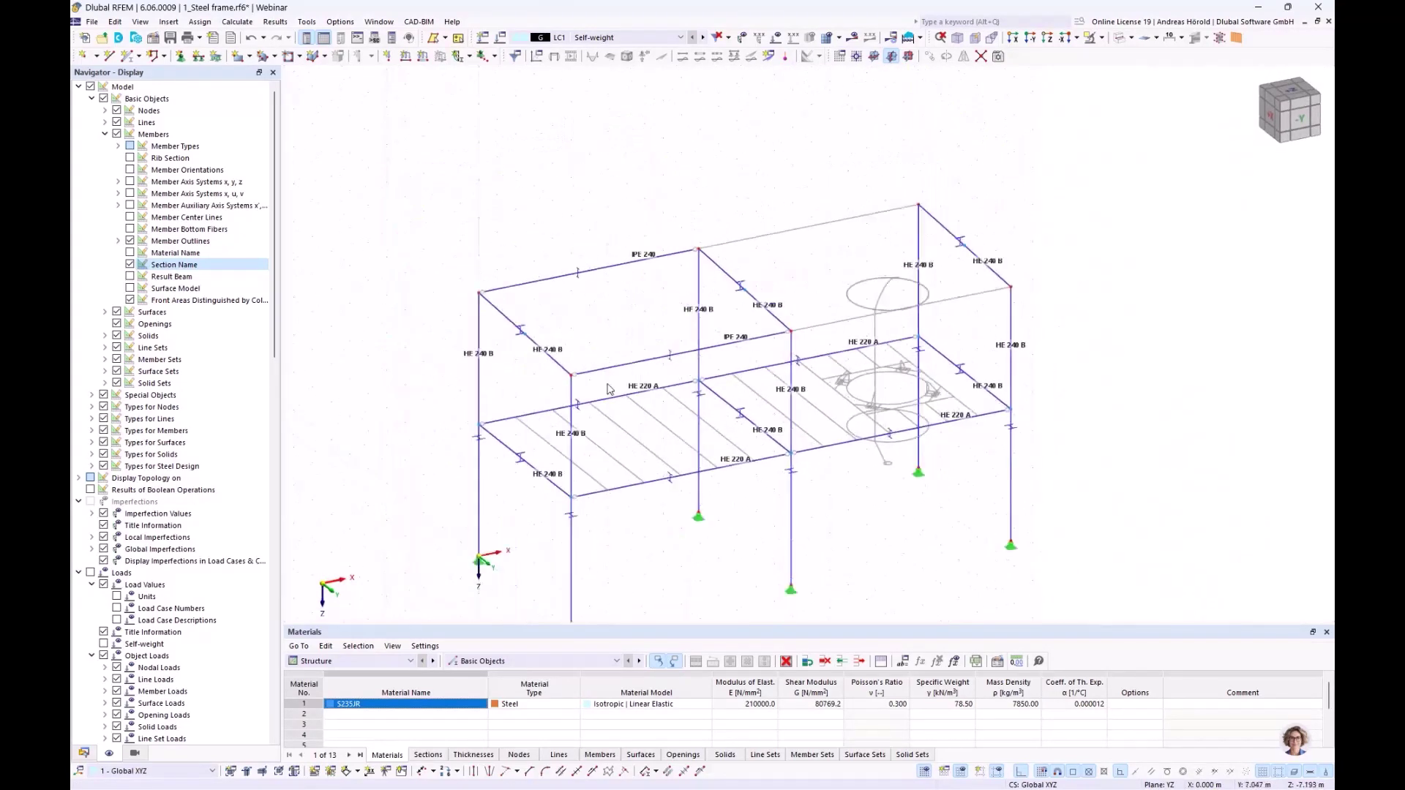
left_click(655, 363)
scroll(631, 348, "up", 3)
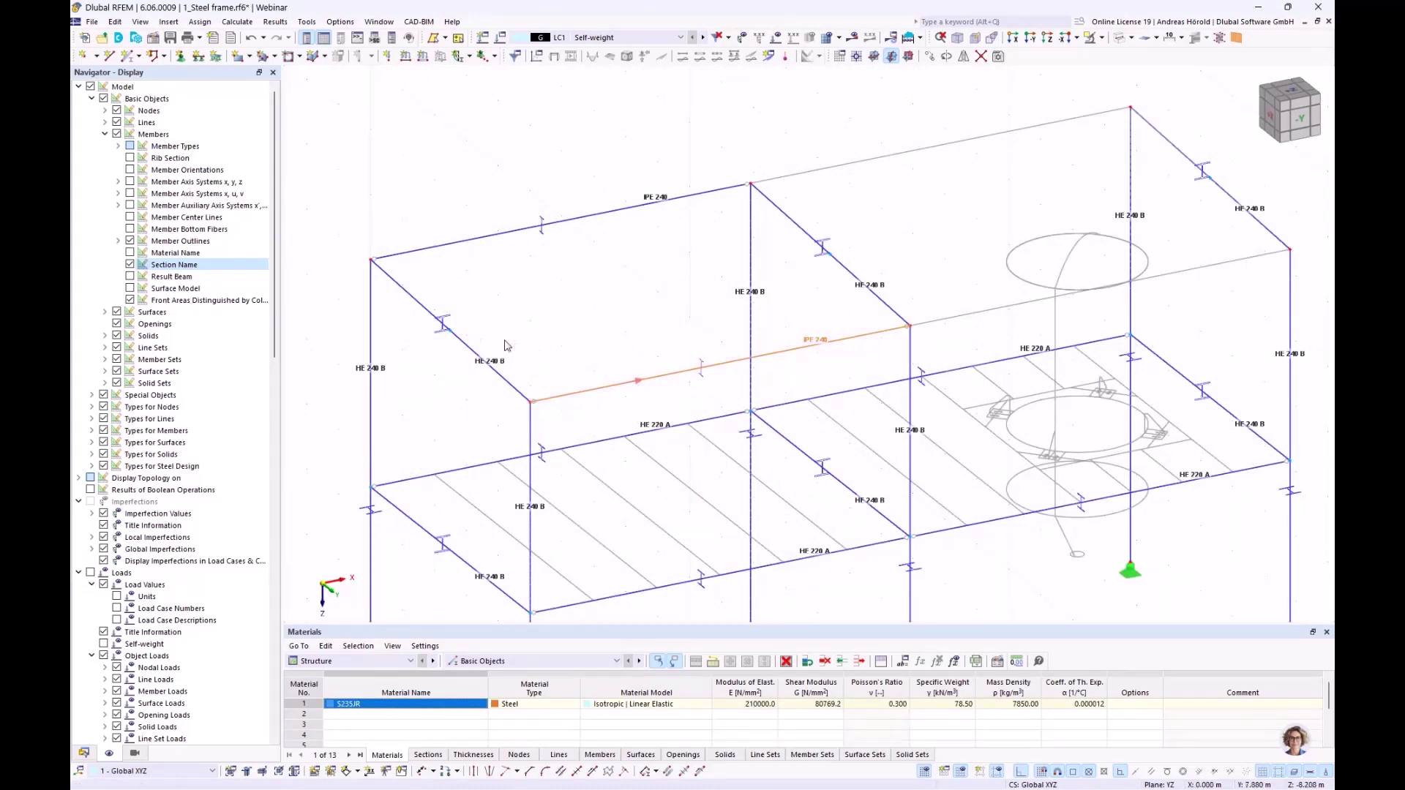
left_click_drag(632, 381, 454, 334, "ctrl")
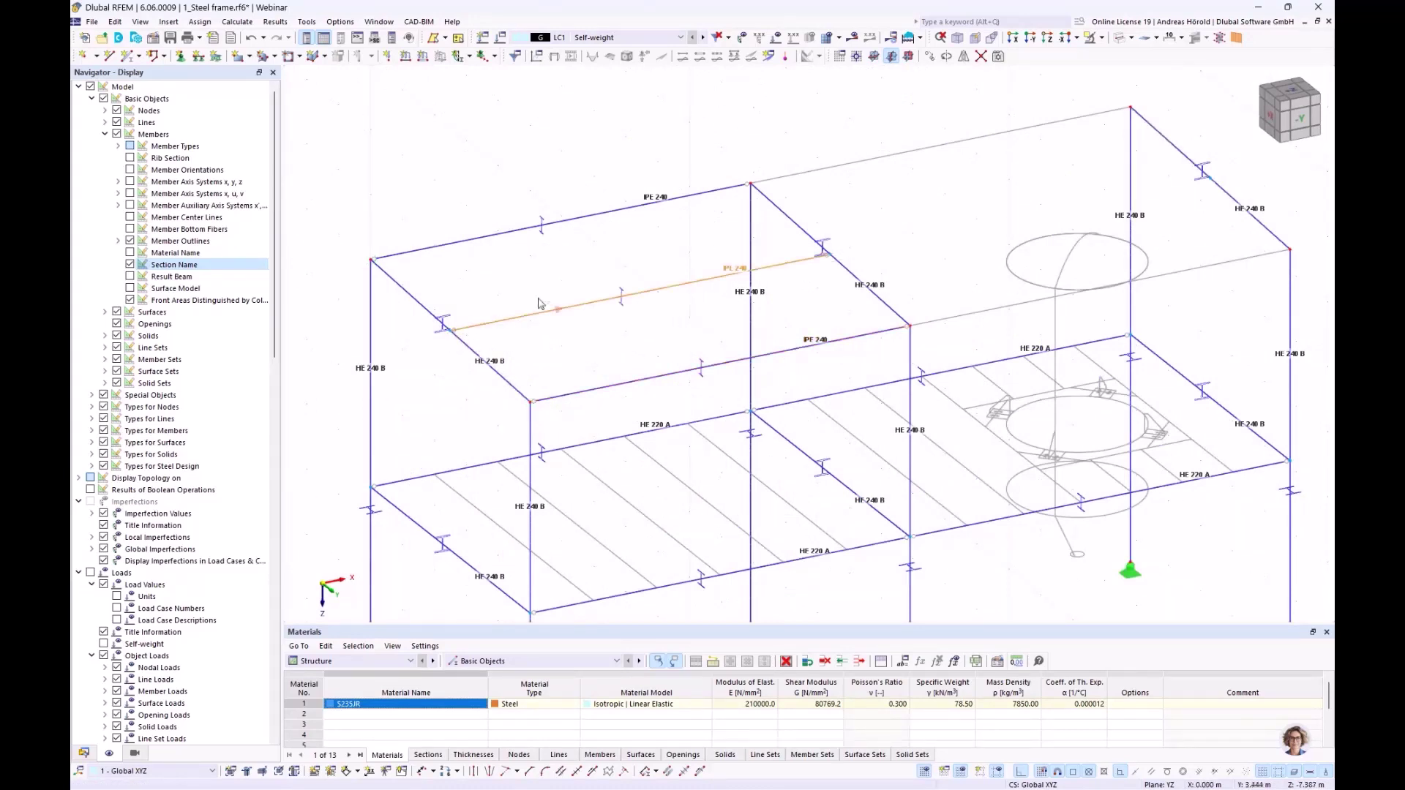
left_click_drag(677, 155, 583, 408)
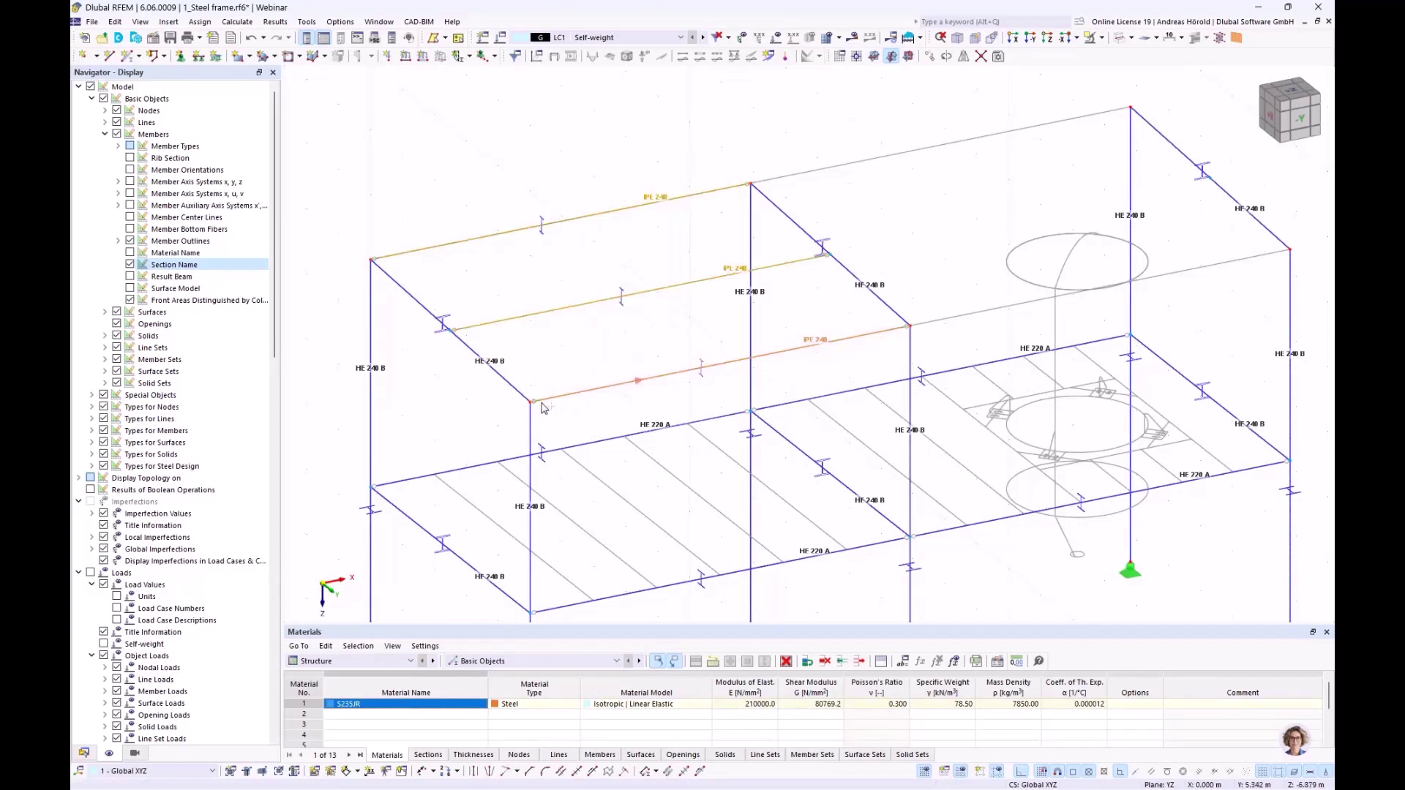
left_click_drag(787, 361, 911, 331, "ctrl")
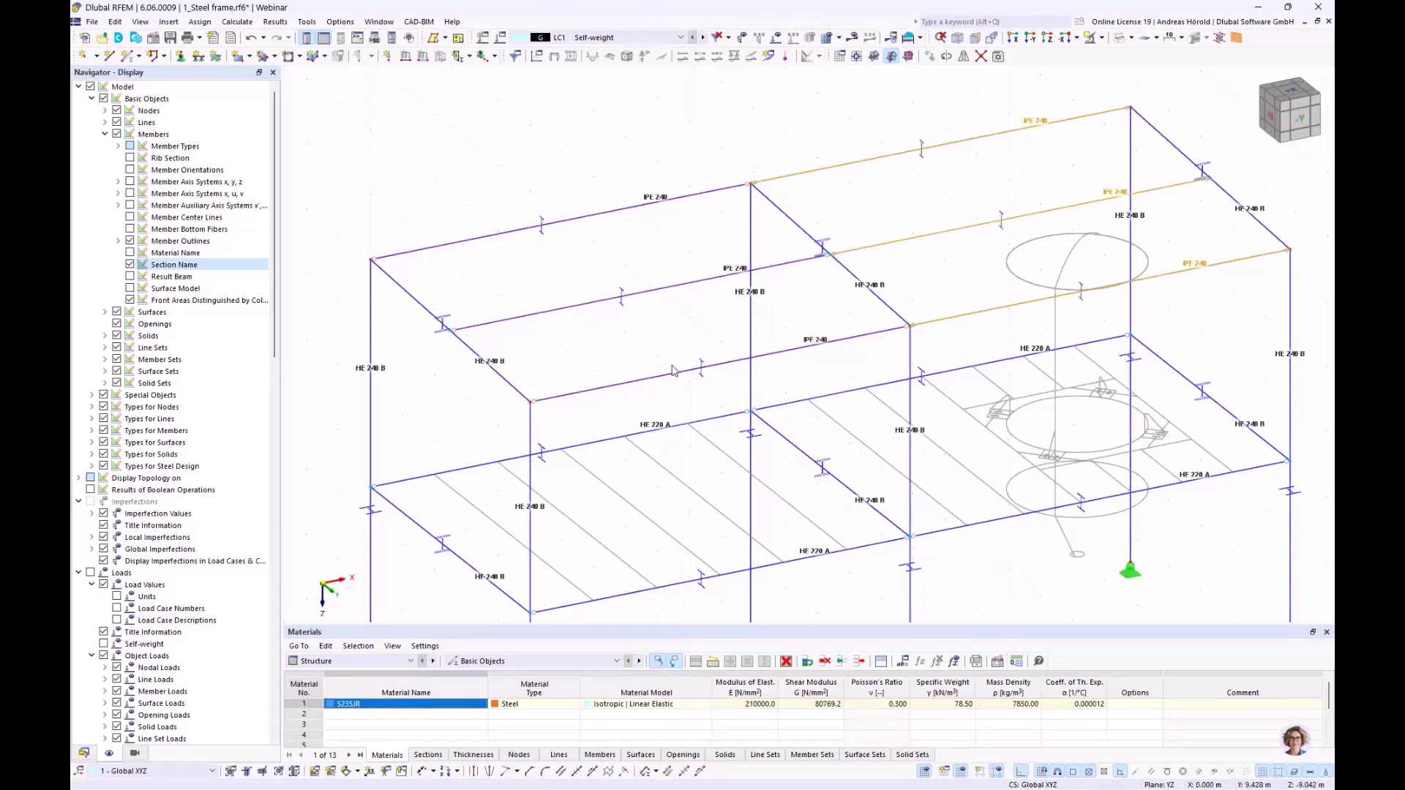
- Isolate the intermediate floor's HE 220 A and HE 240 B beams using visibility by selected and related objects
scroll(674, 367, "down", 2)
mouse_move(702, 414)
middle_mouse_down("ctrl")
mouse_move(816, 374)
mouse_move(753, 398)
mouse_move(650, 394)
mouse_move(744, 361)
mouse_move(634, 353)
middle_mouse_up("ctrl")
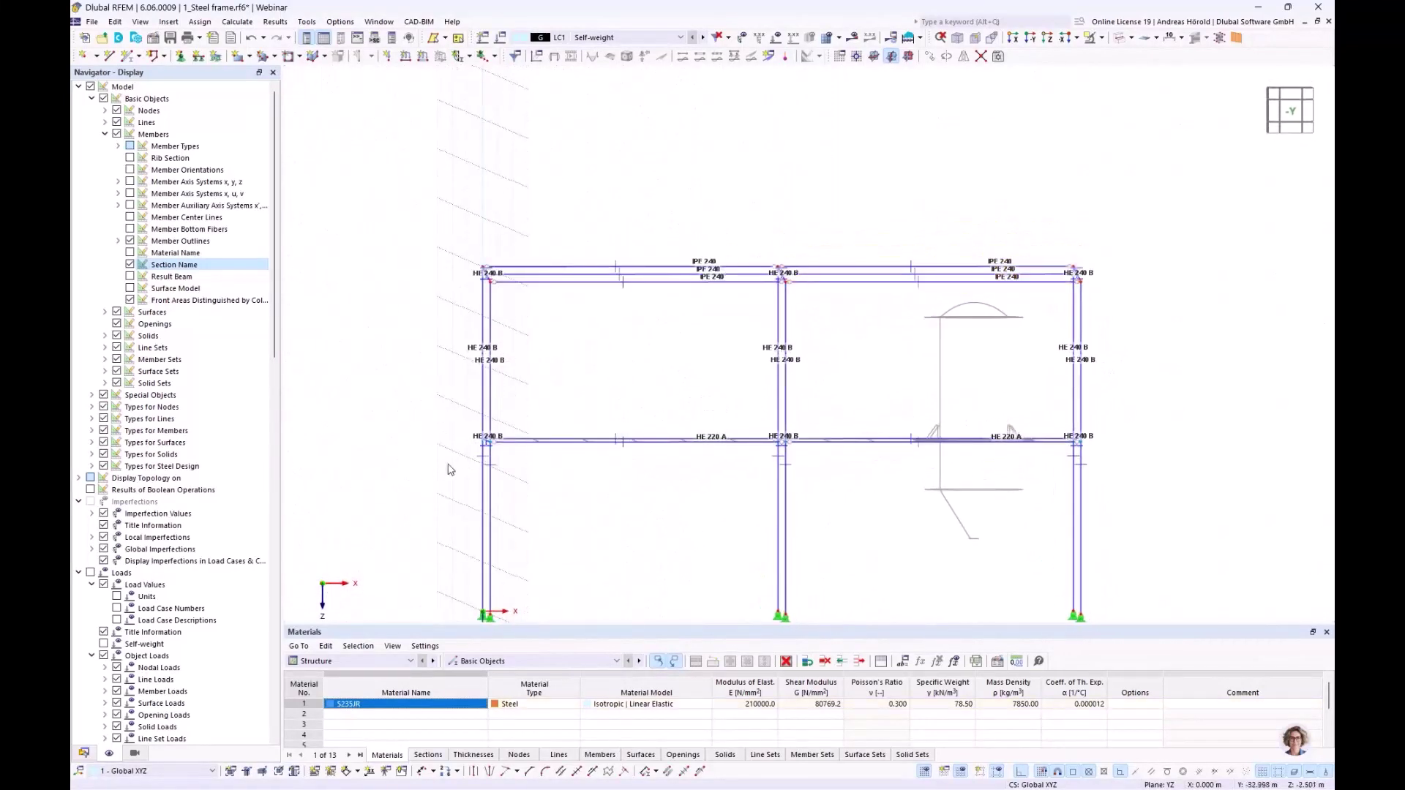
left_click_drag(421, 465, 1144, 408)
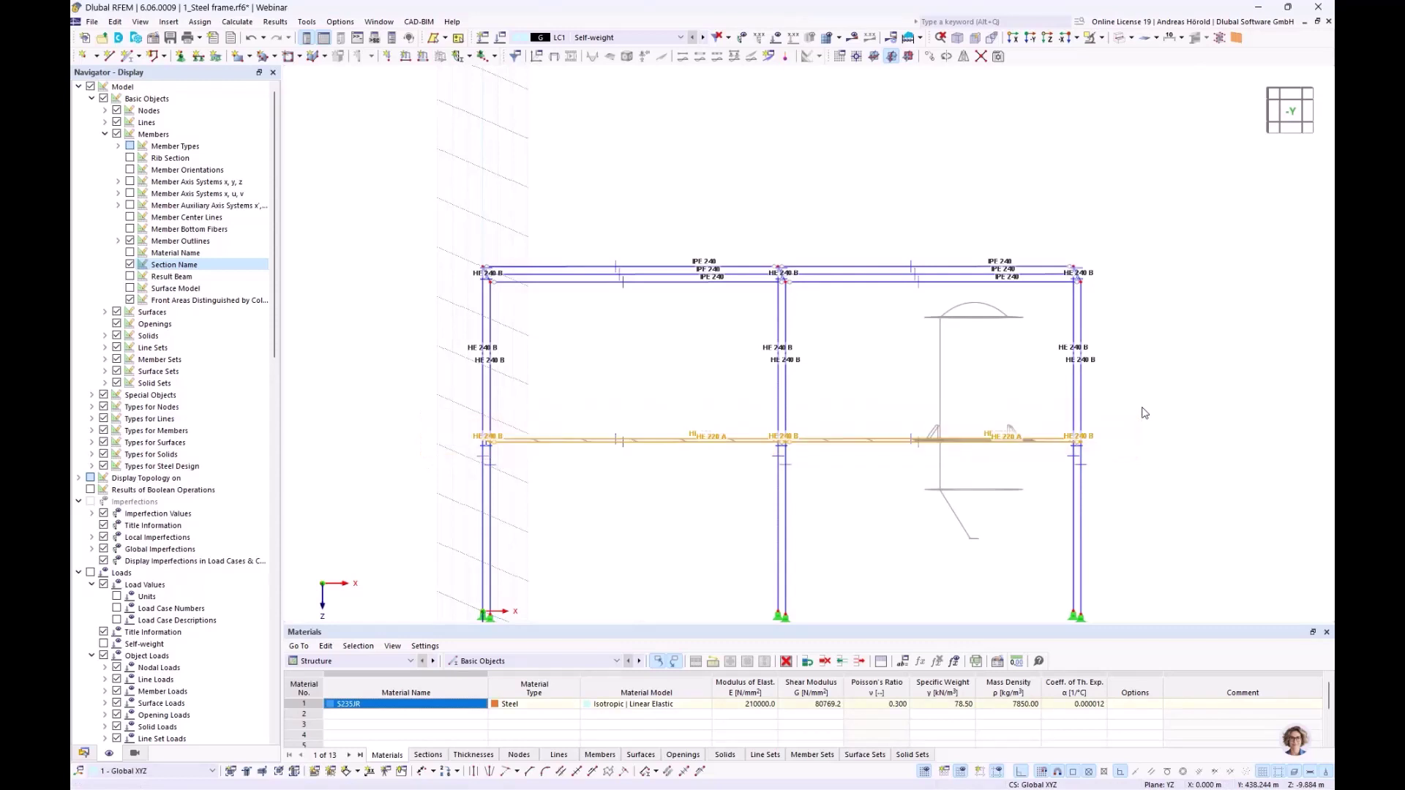
left_click(1102, 40)
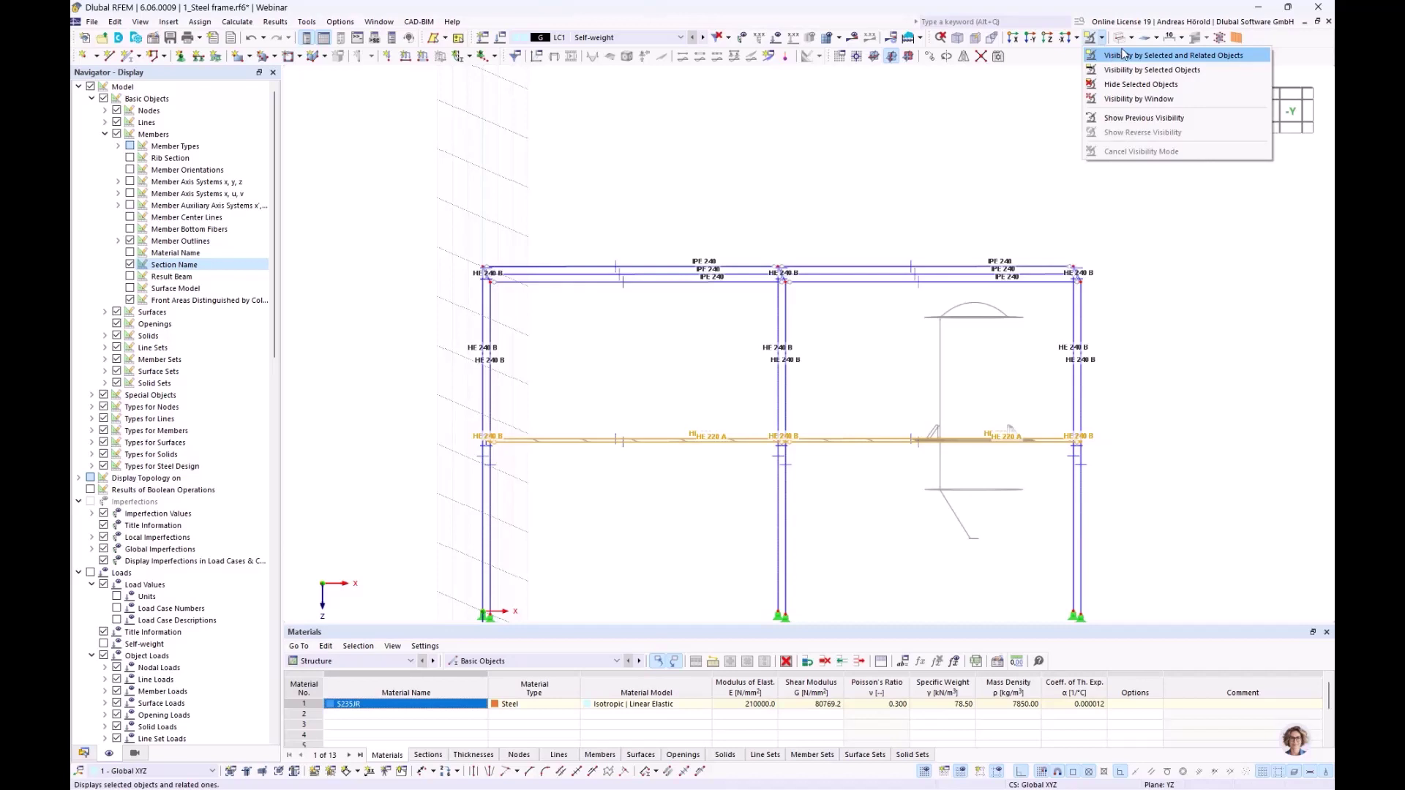
left_click(1123, 55)
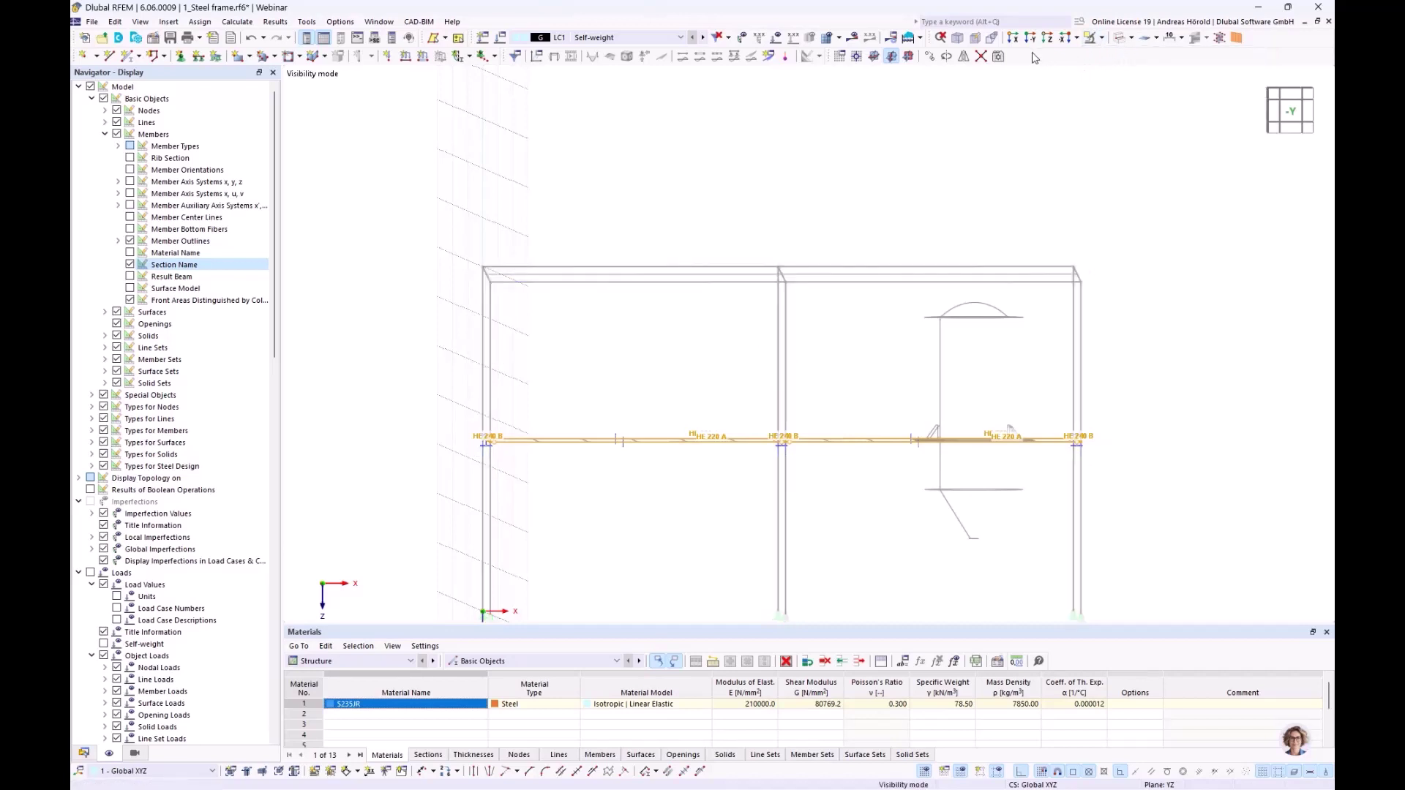
- Display the isolated floor in the Z-direction and turn off showing hidden objects in the background
left_click(1049, 38)
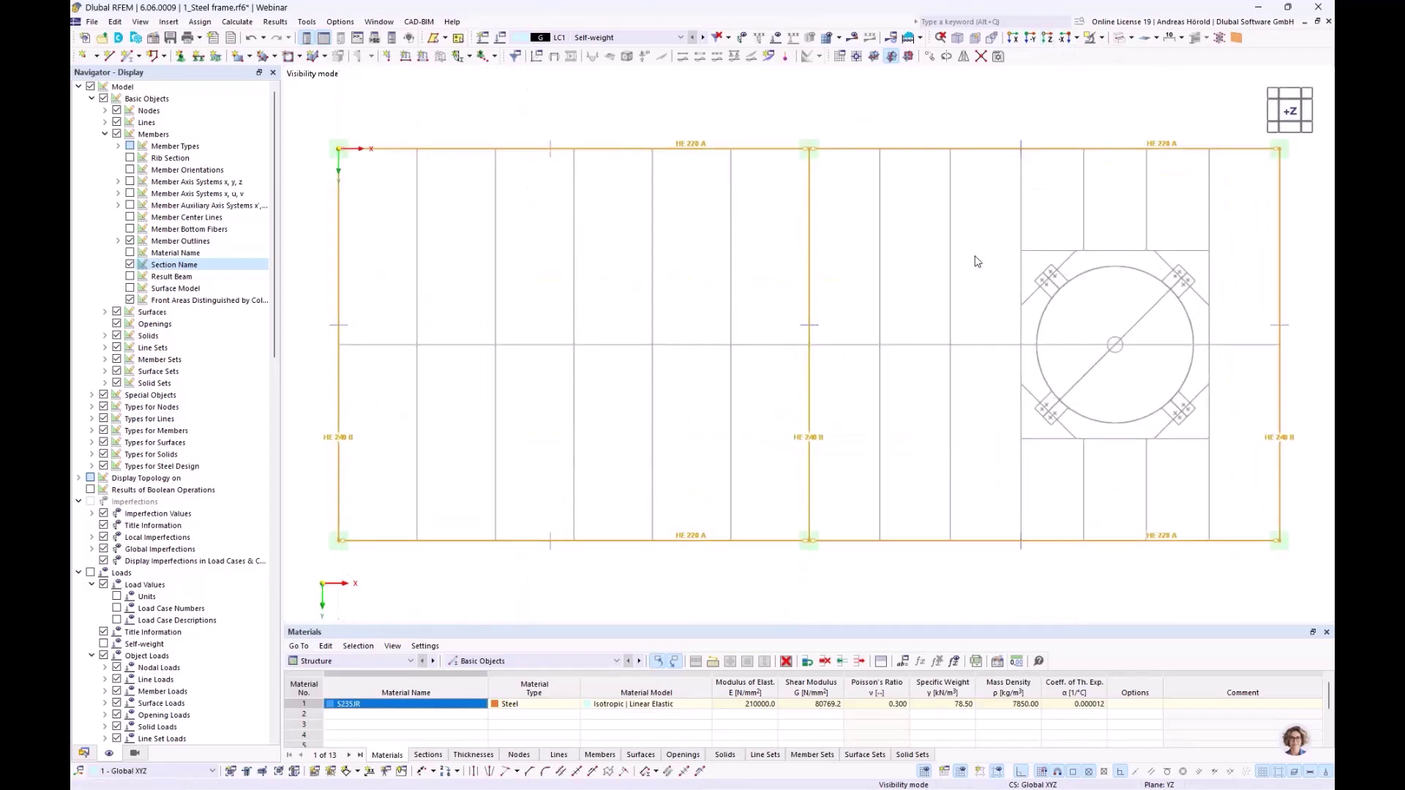
scroll(977, 262, "down", 1)
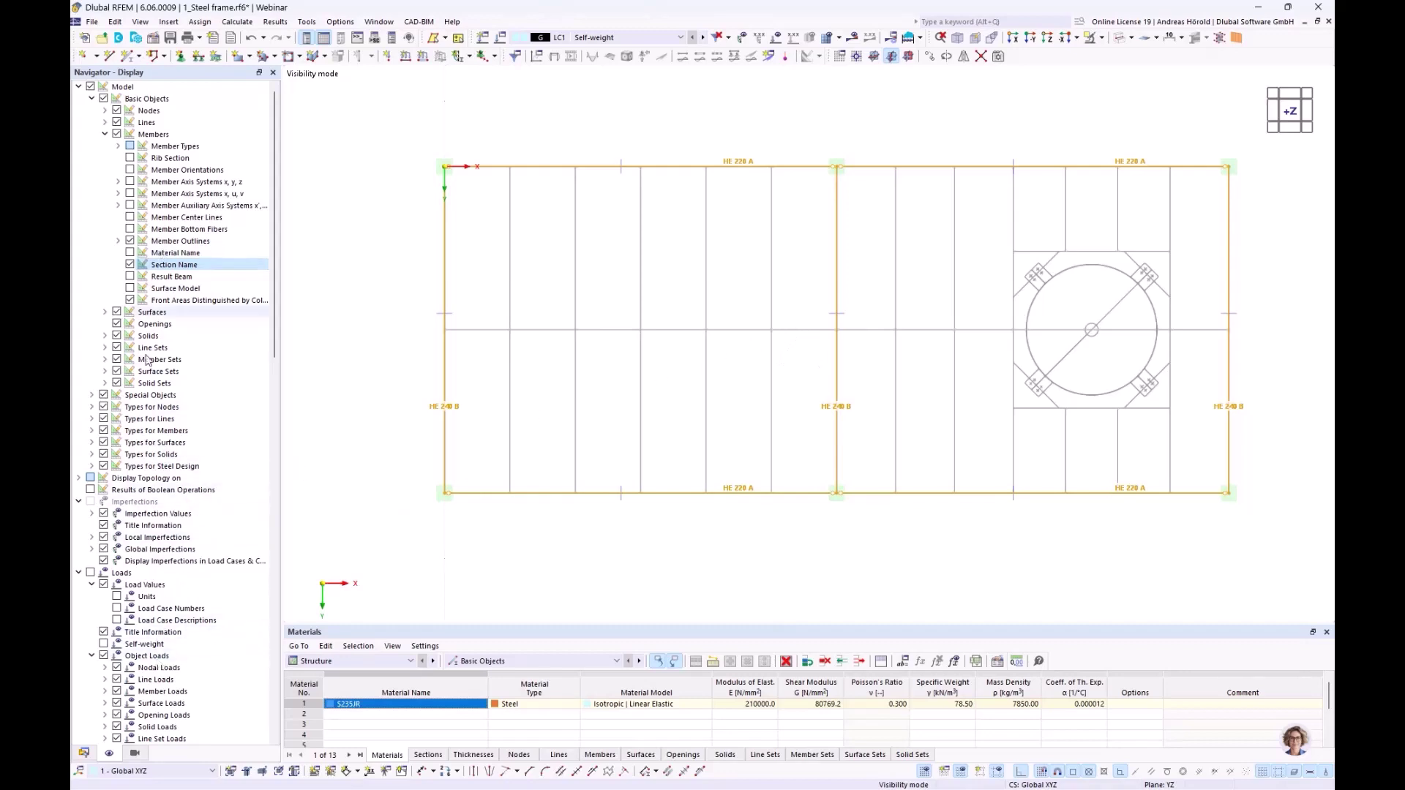
scroll(147, 359, "down", 18)
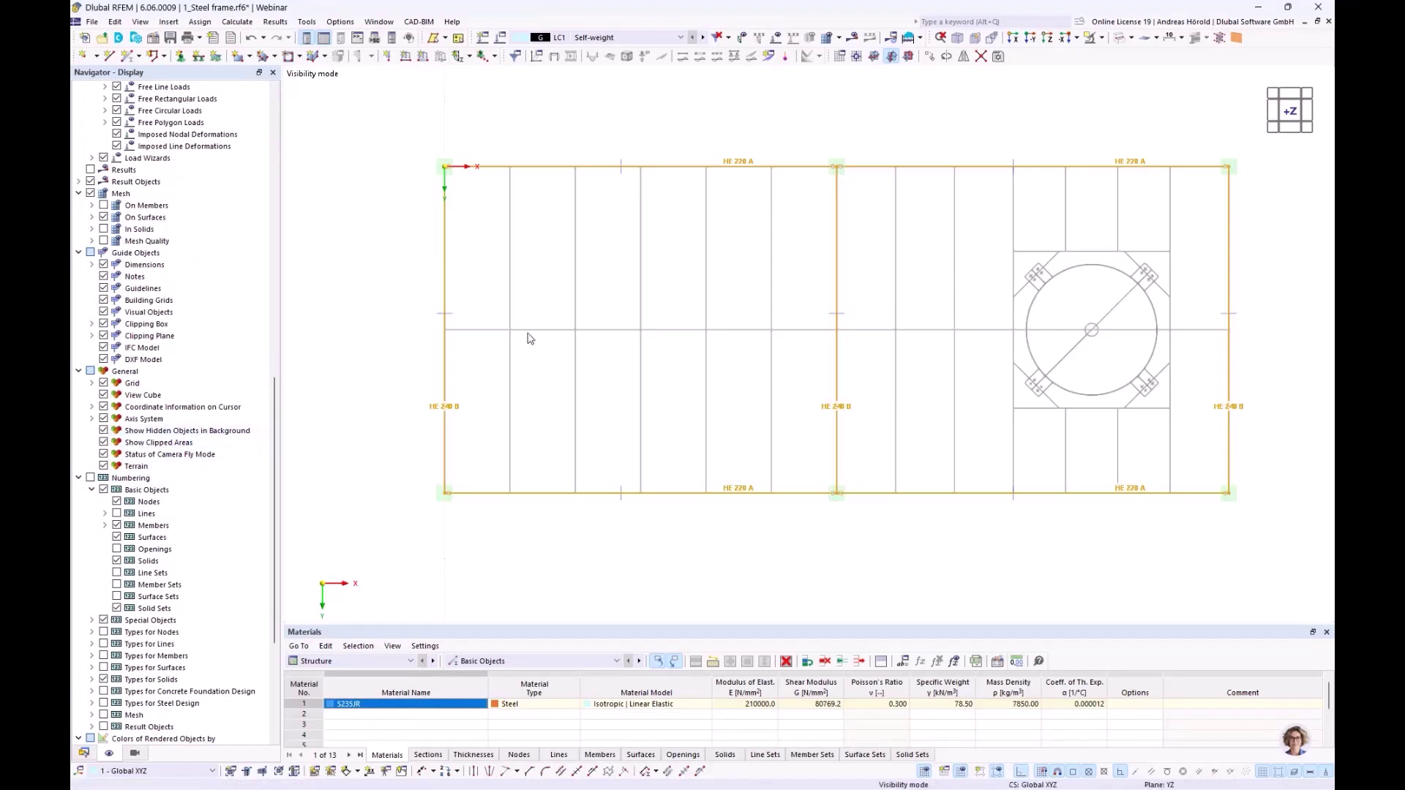
left_click(104, 431)
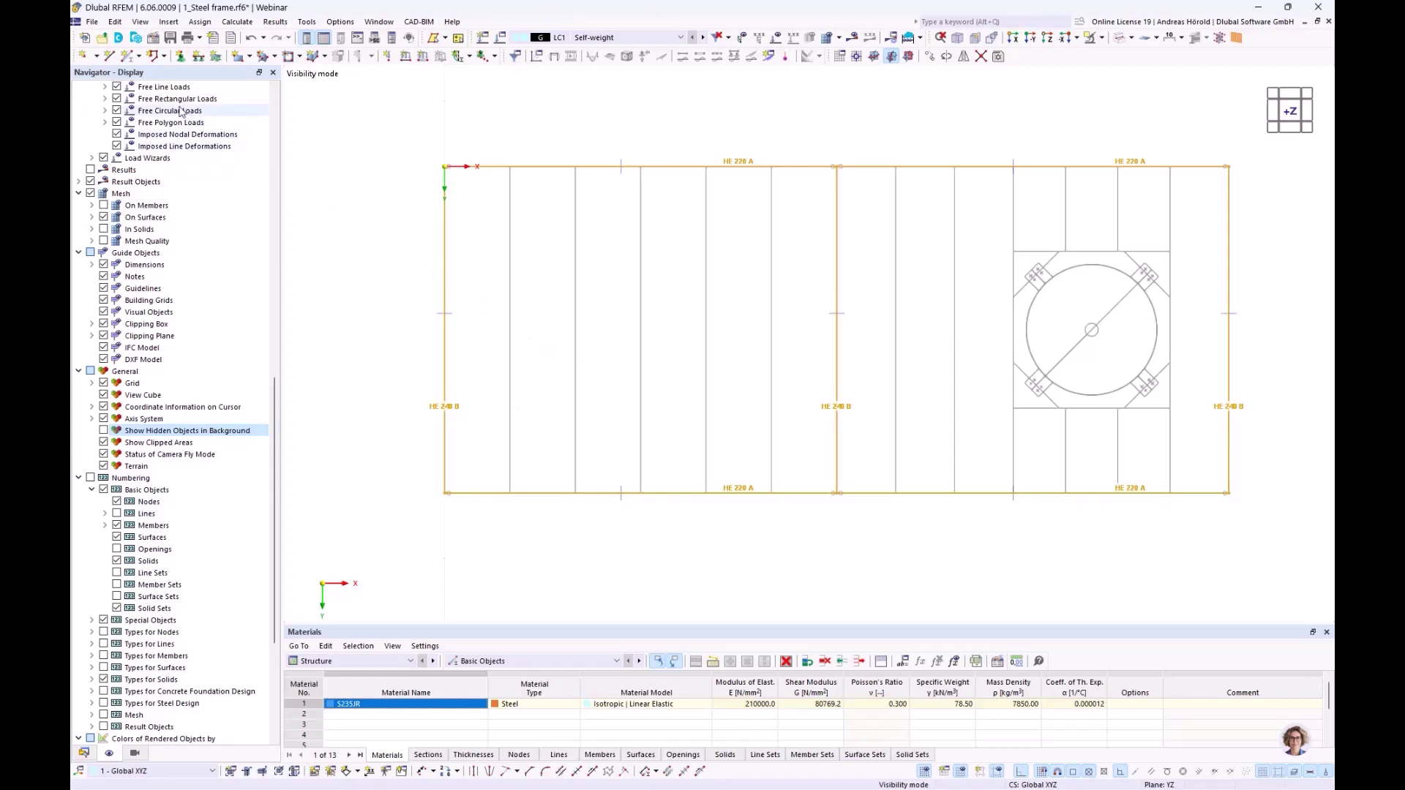
- Set up a new beam member with an IPE 160 section from the standardized steel library's IPE series
left_click(126, 57)
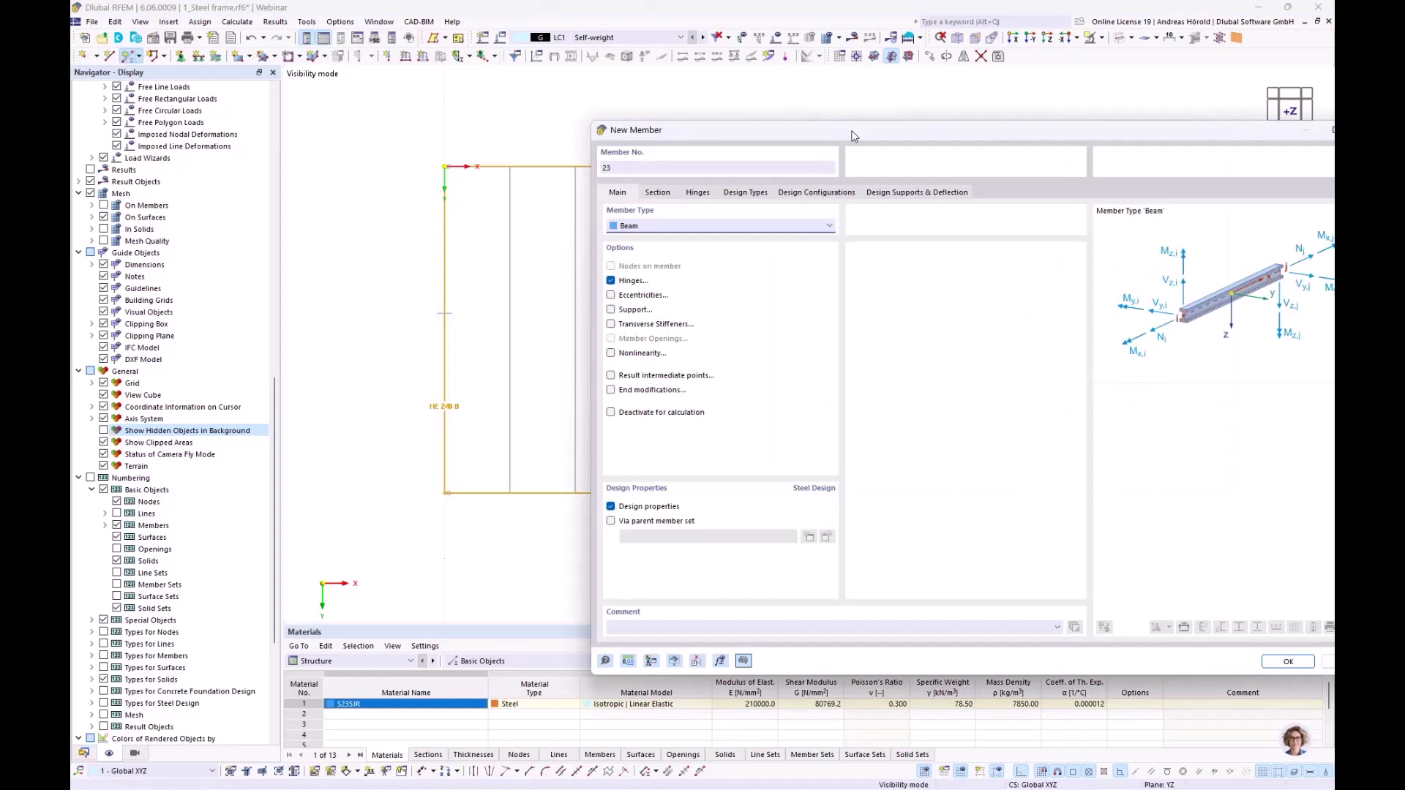
left_click_drag(853, 137, 679, 124)
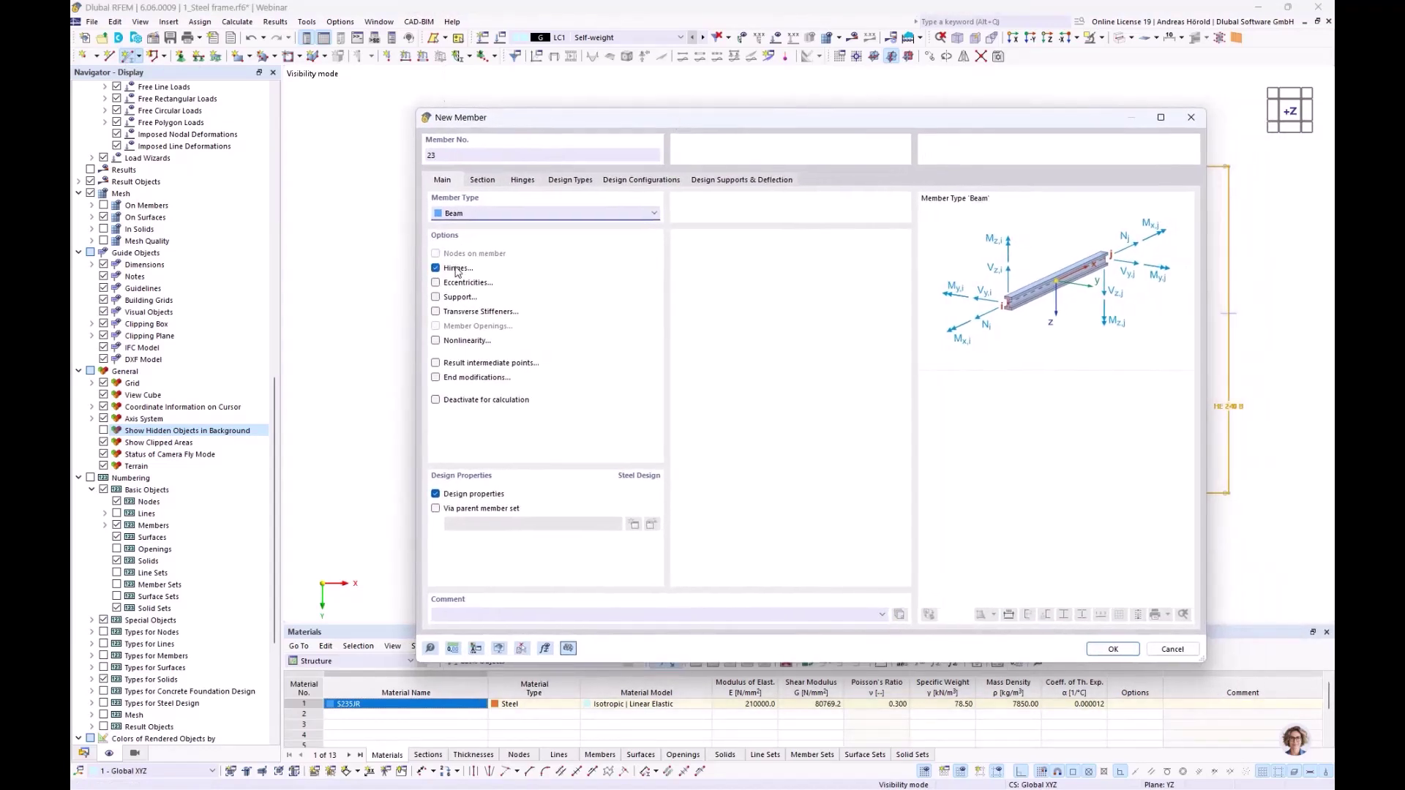
left_click(483, 181)
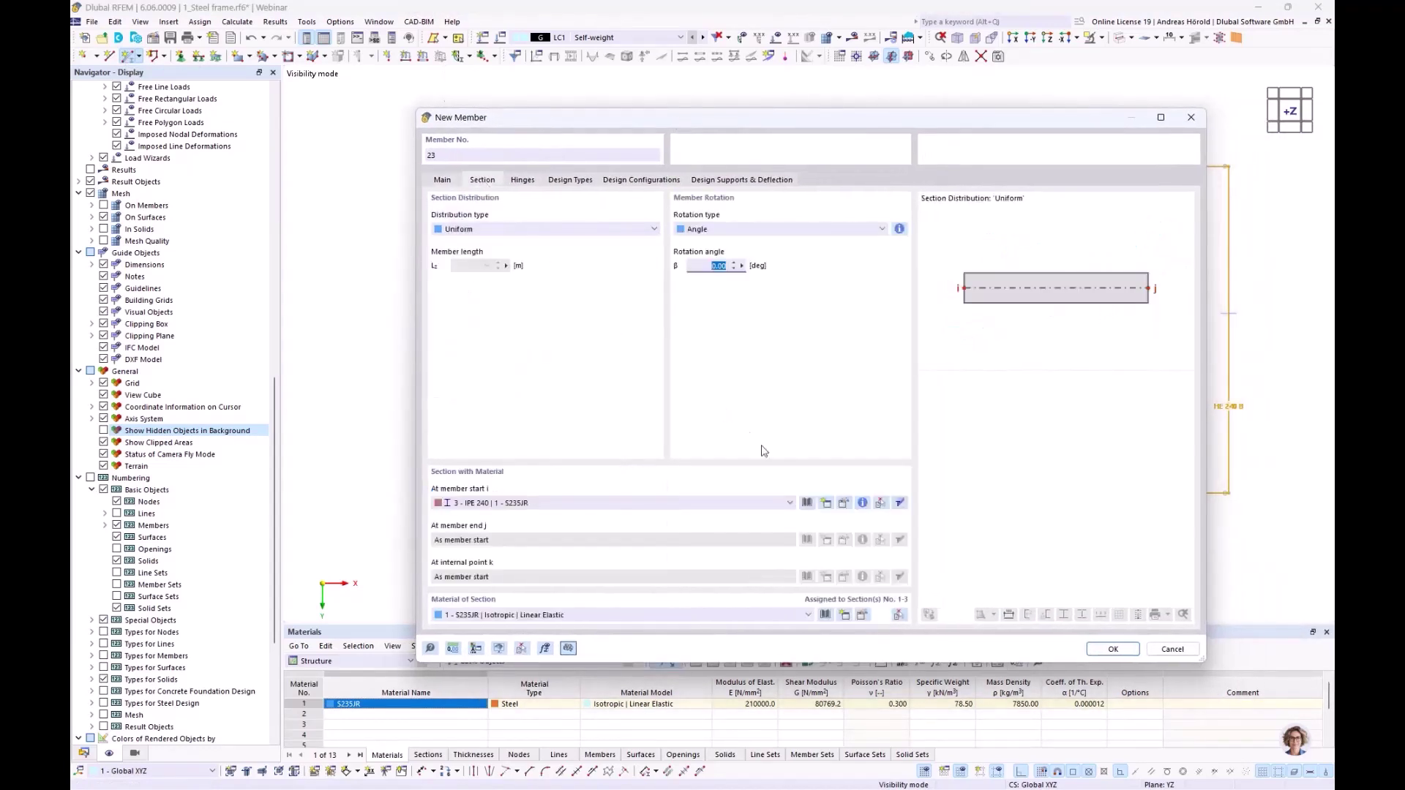
left_click(807, 504)
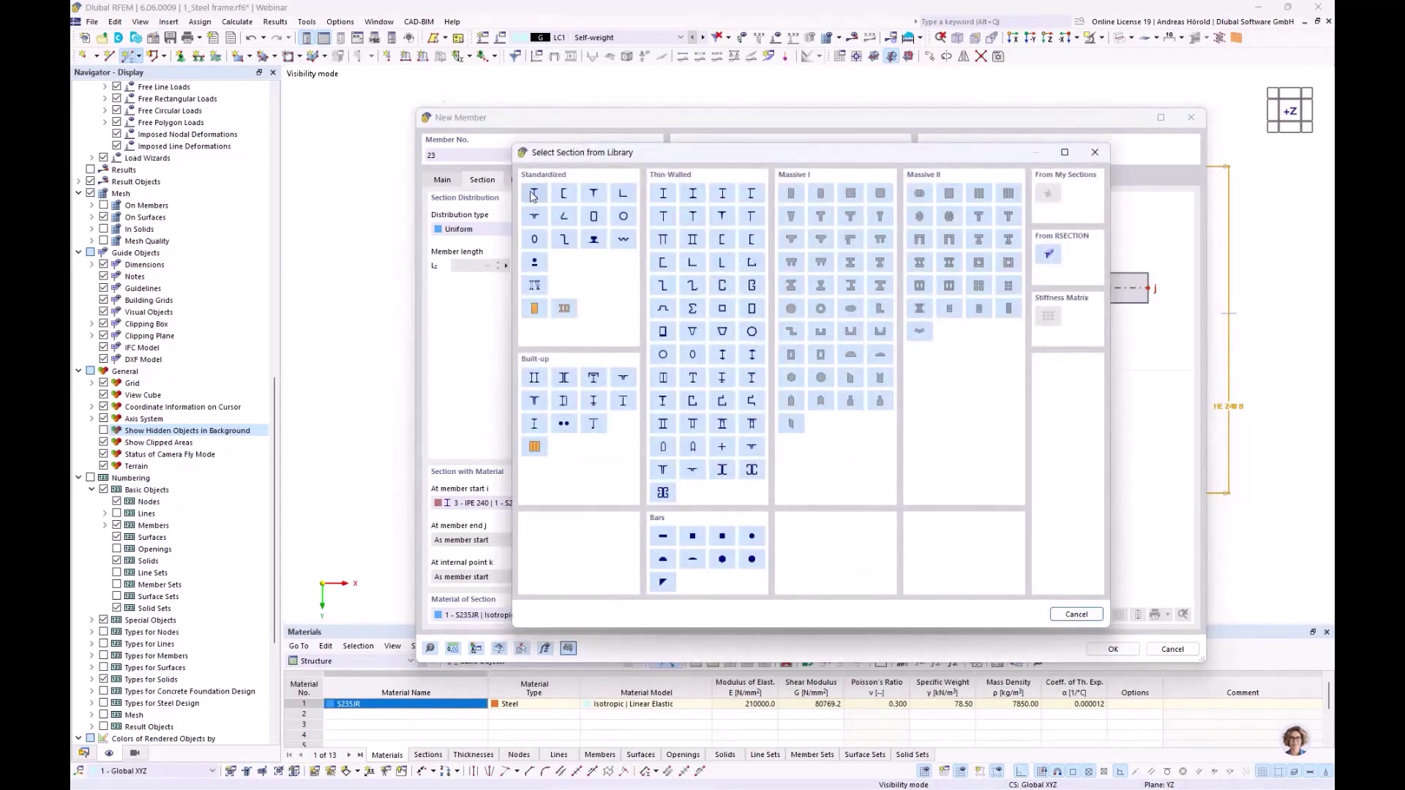
left_click(534, 193)
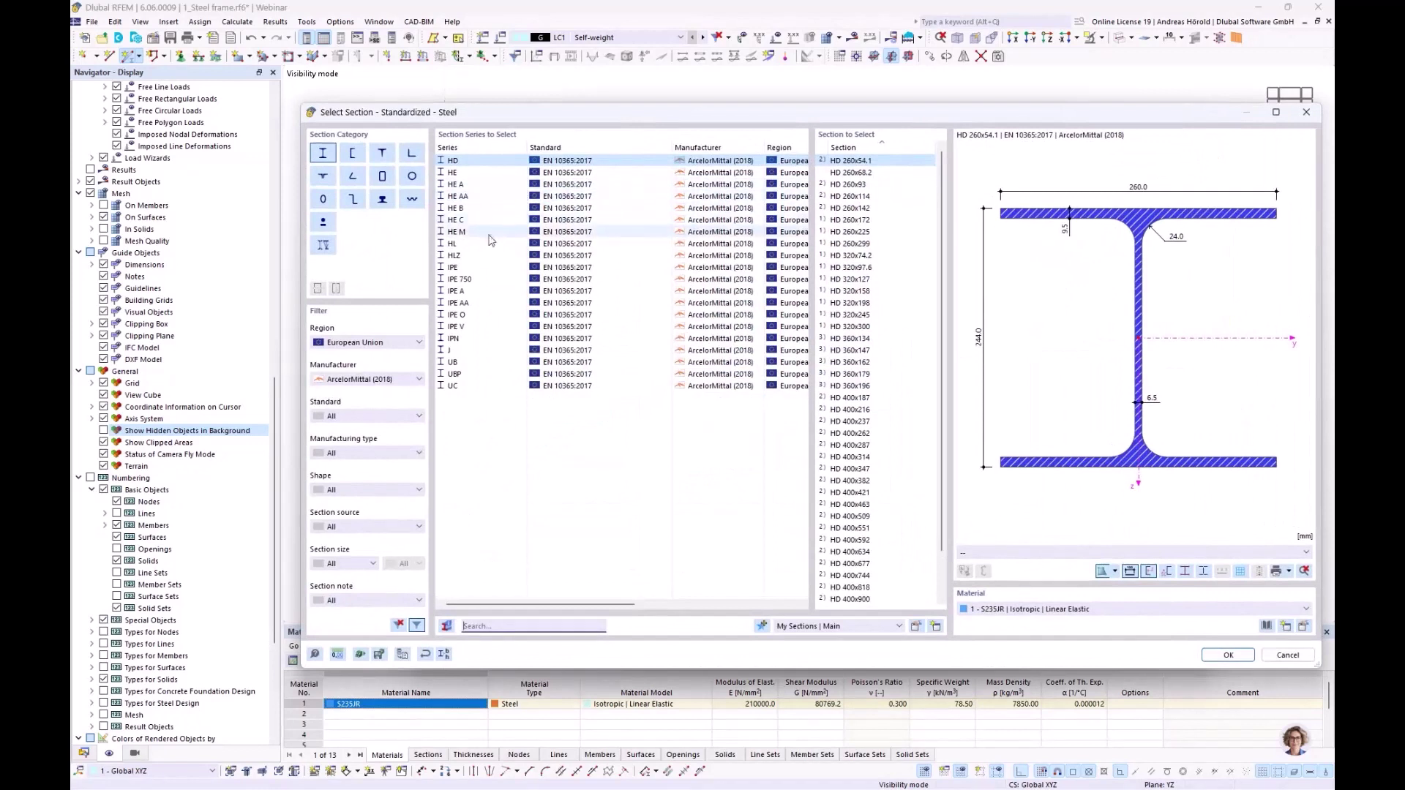
left_click(477, 268)
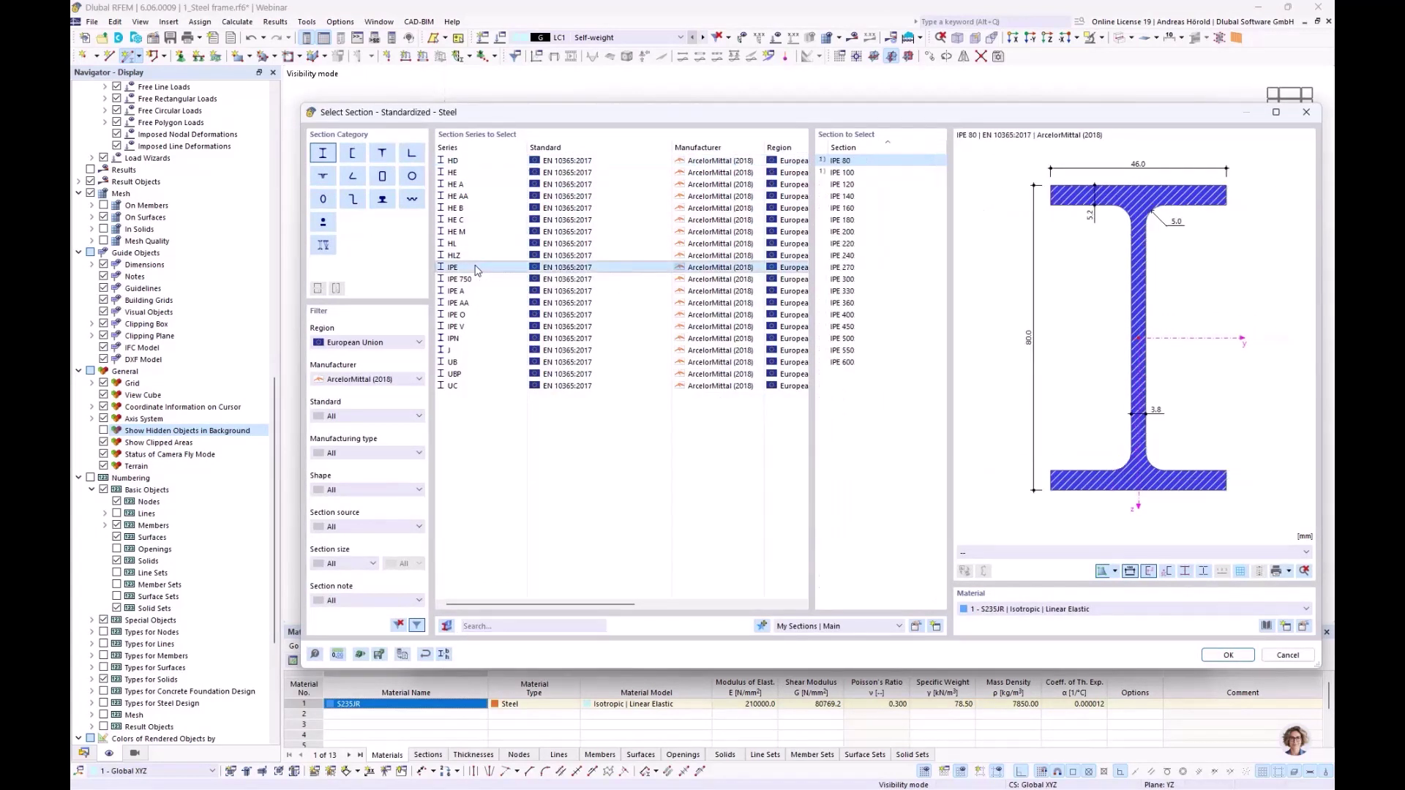
left_click(838, 211)
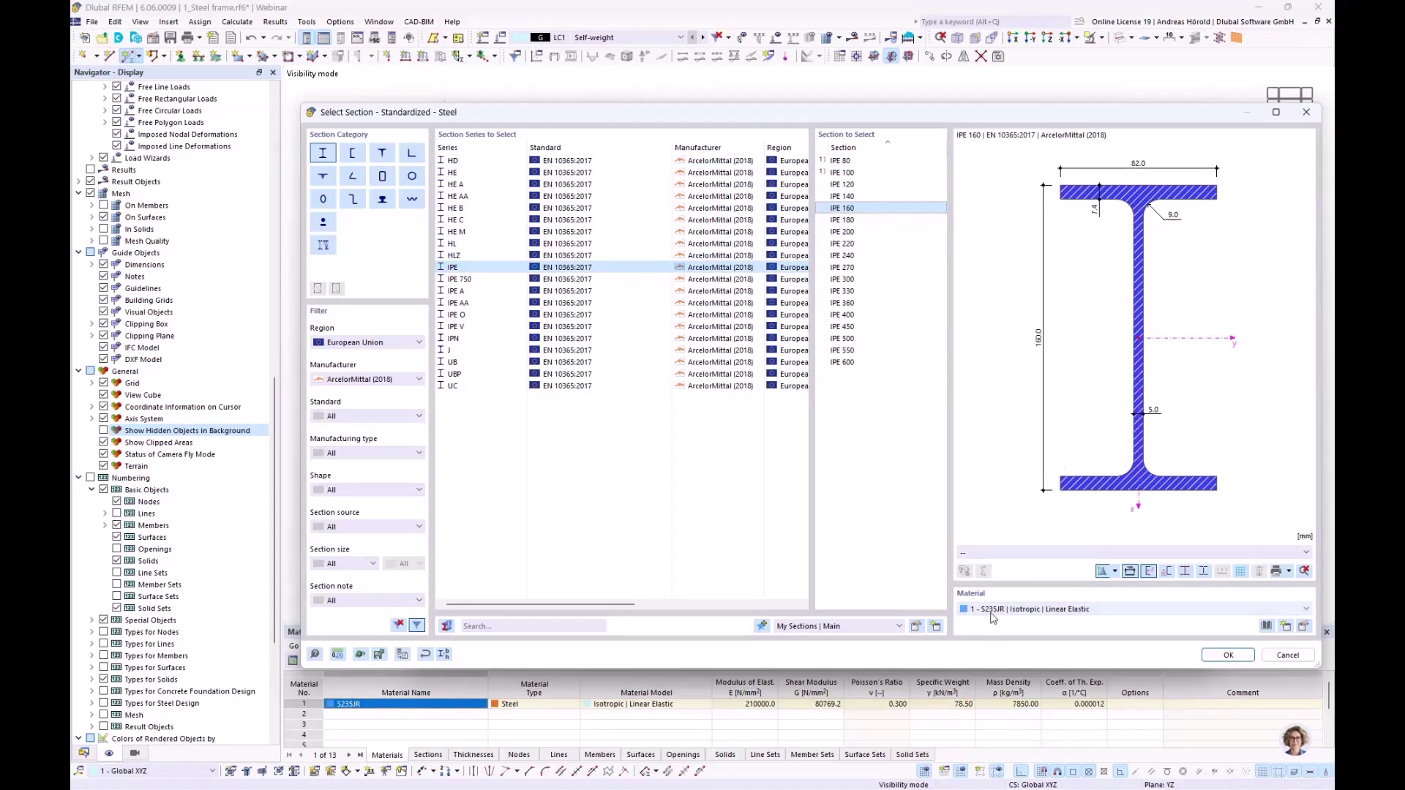
left_click(1229, 655)
left_click(1110, 648)
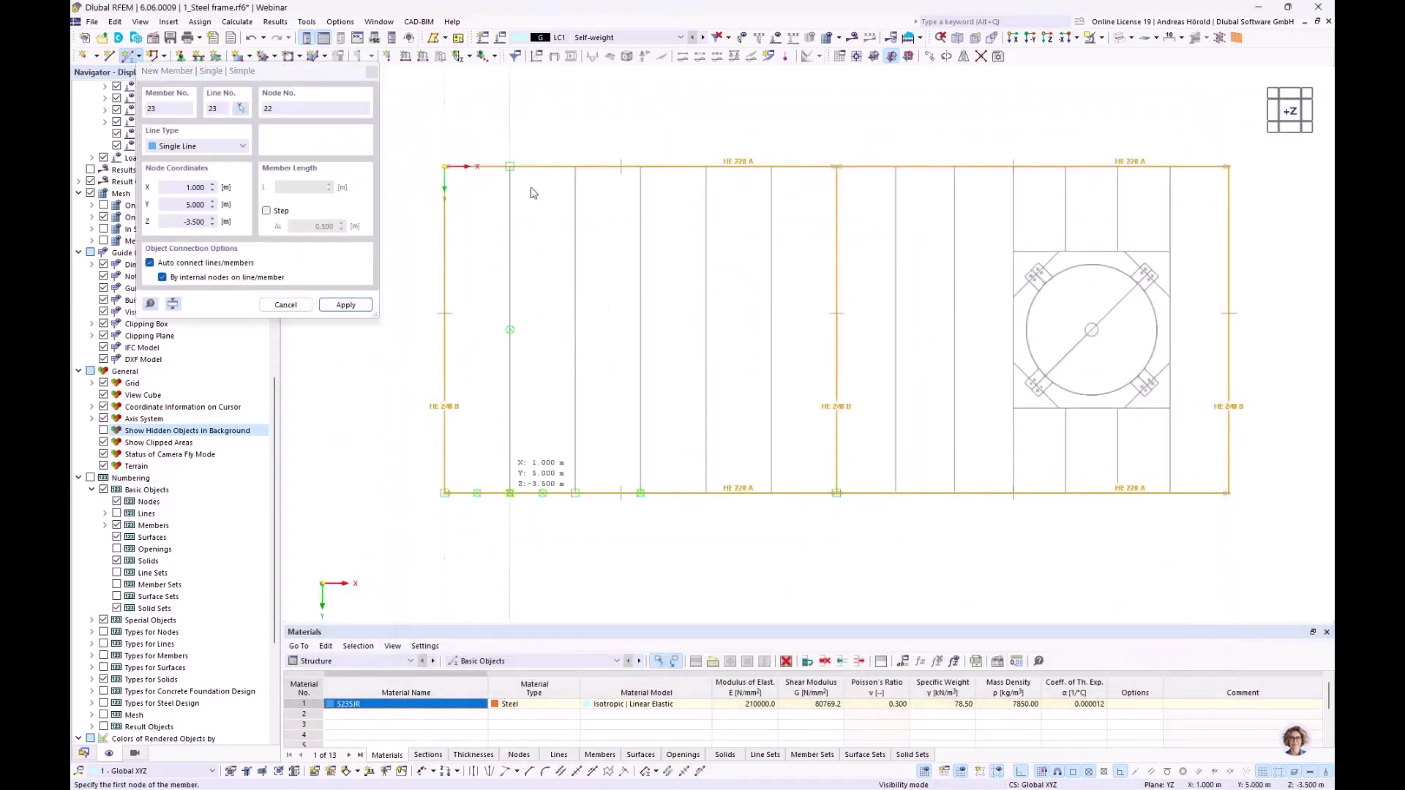
- Draw five IPE 160 floor beams on the DXF lines in the first bay, spanning between the two HE 220 A edge beams
left_click(510, 492)
left_click(510, 167)
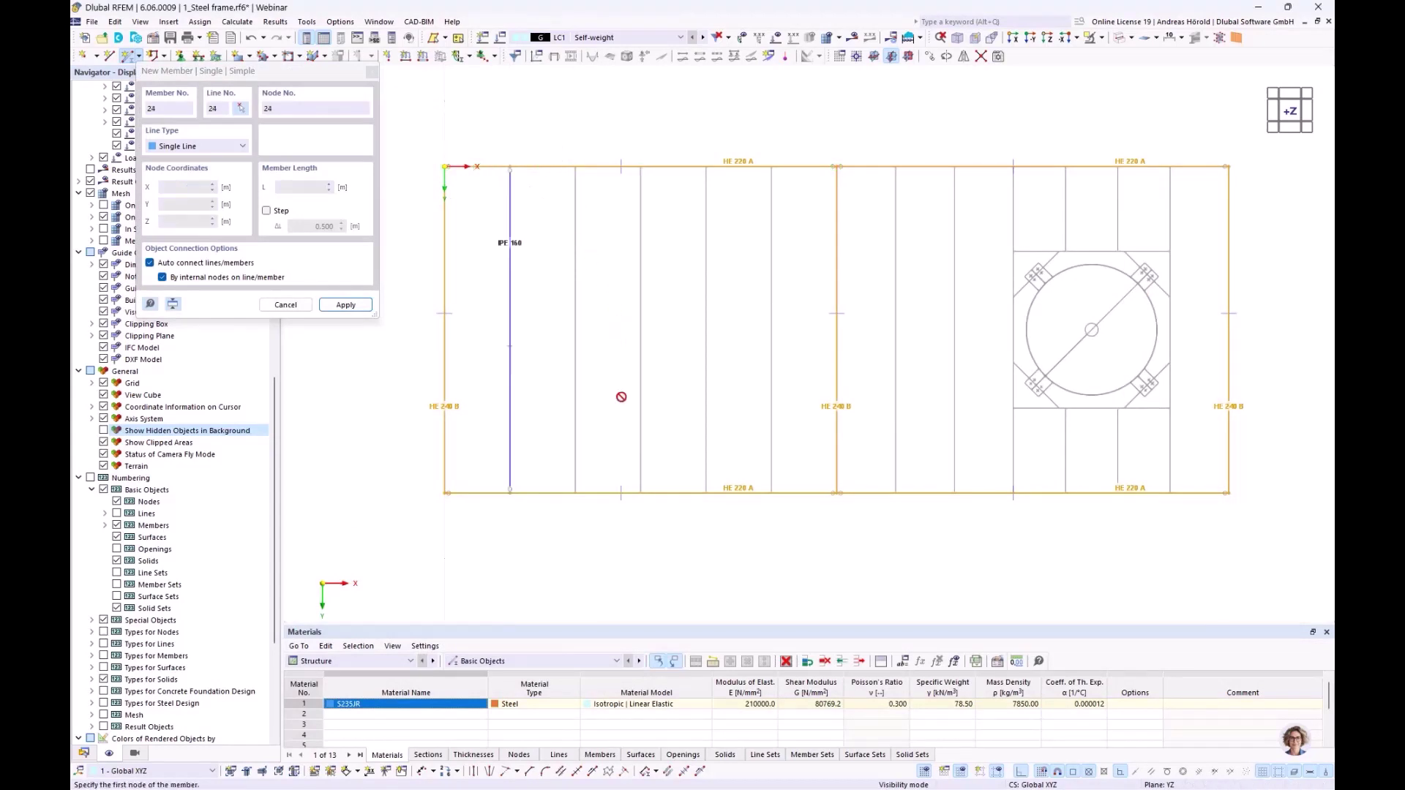
left_click(576, 492)
left_click(576, 167)
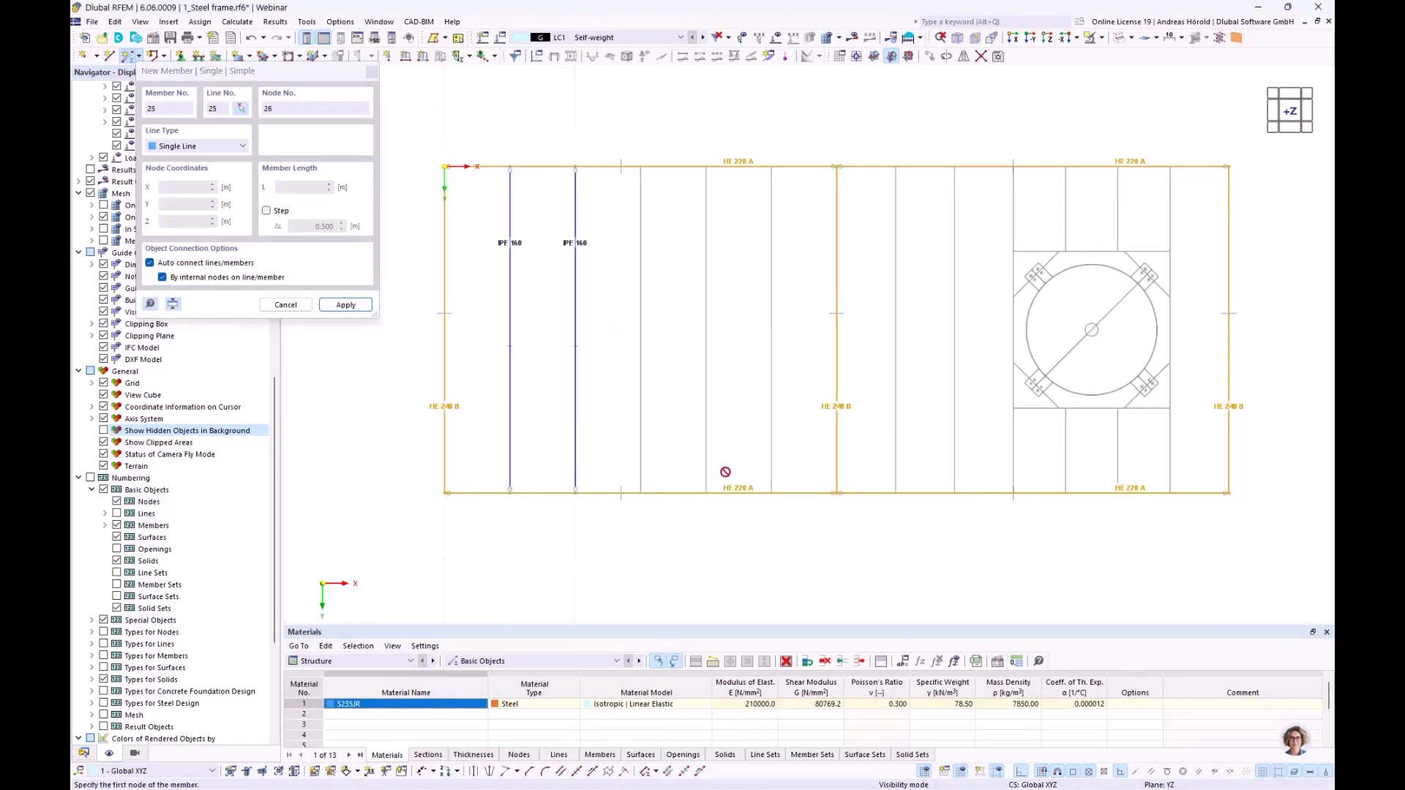
left_click(641, 492)
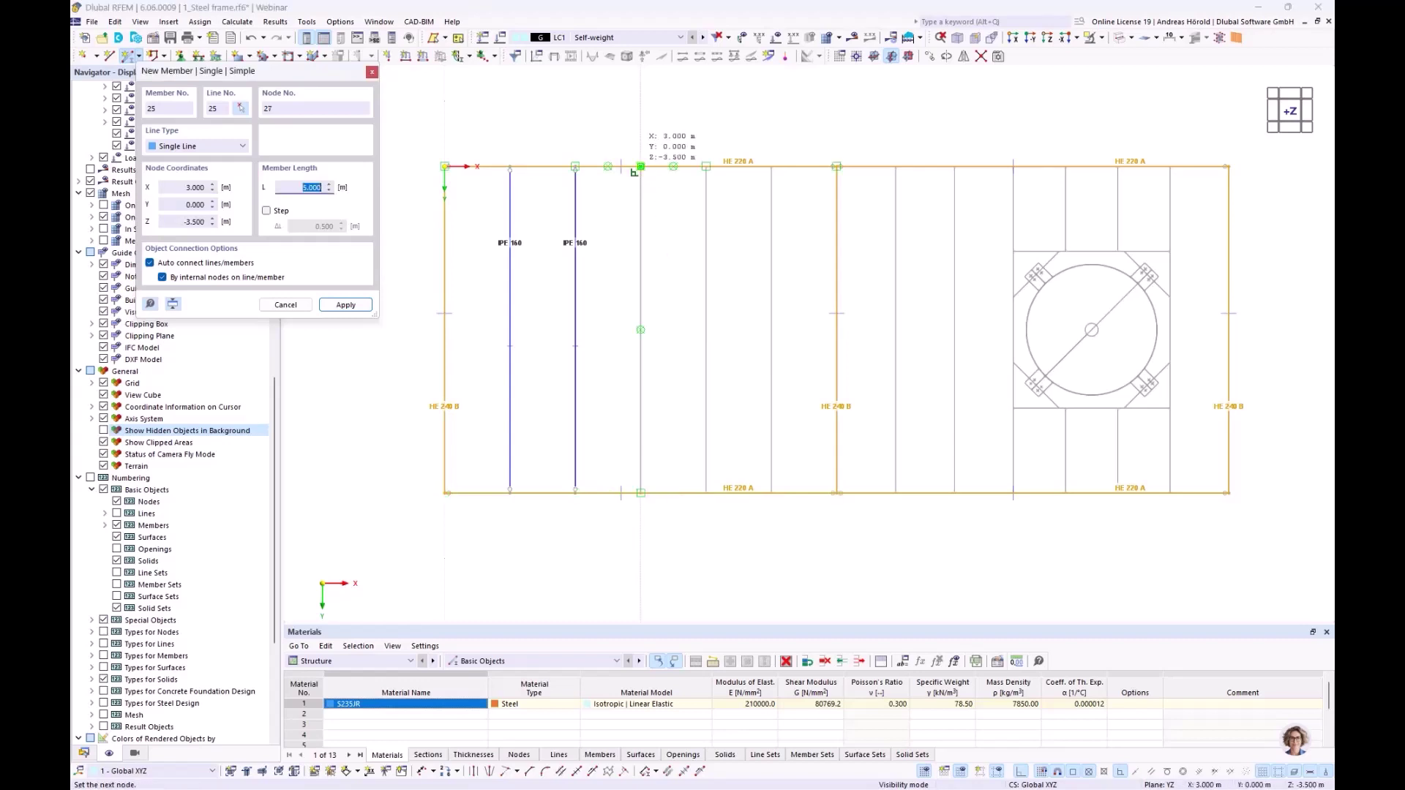
left_click(641, 167)
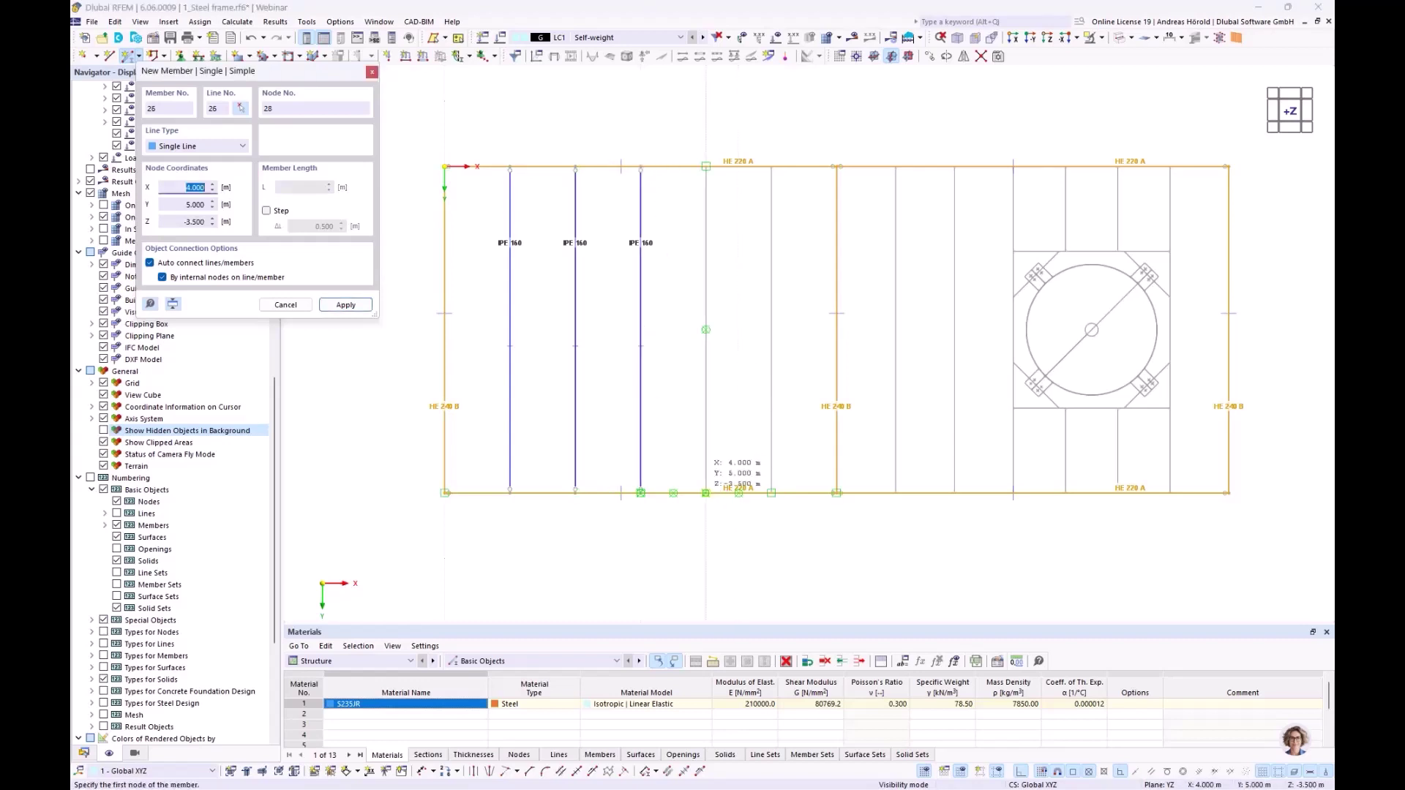
left_click(706, 493)
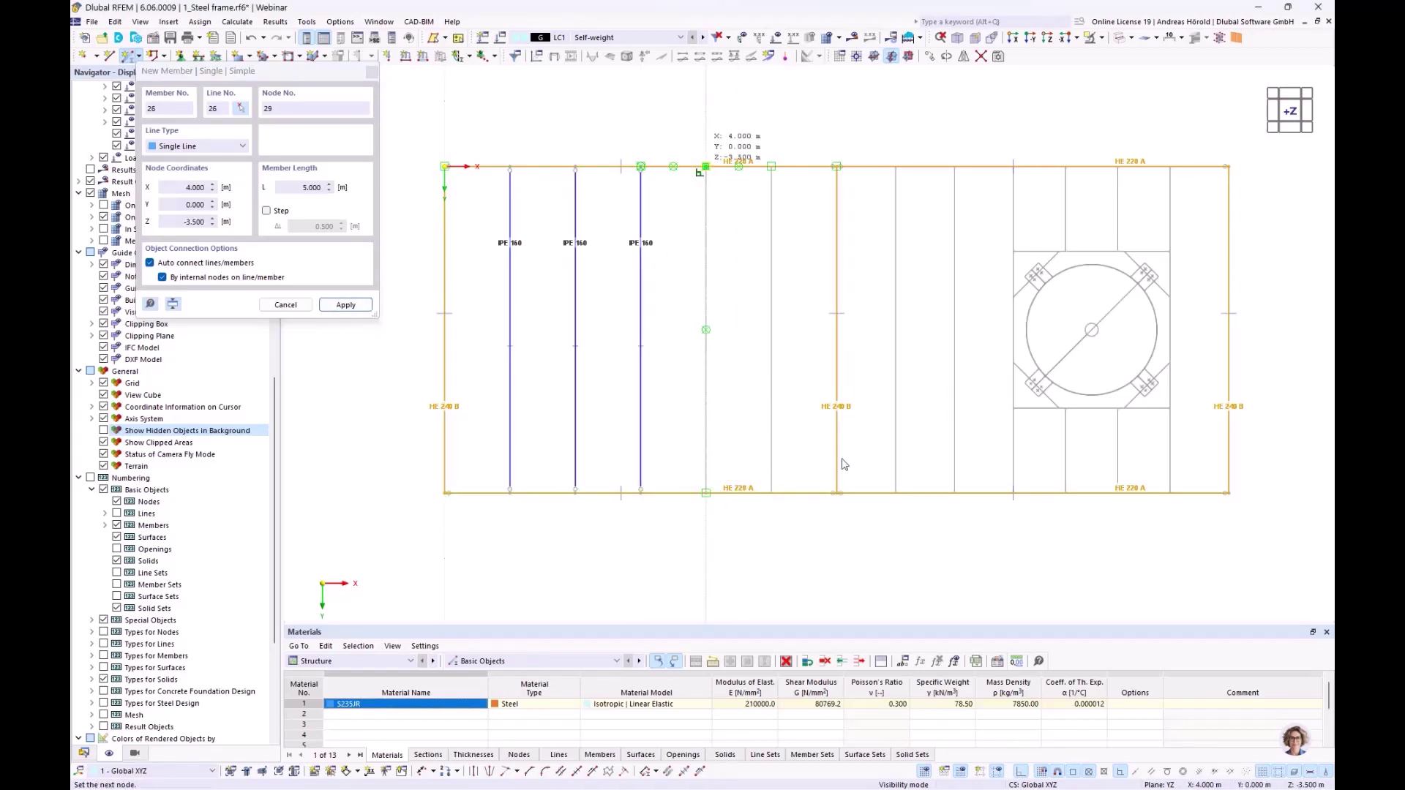
left_click(706, 168)
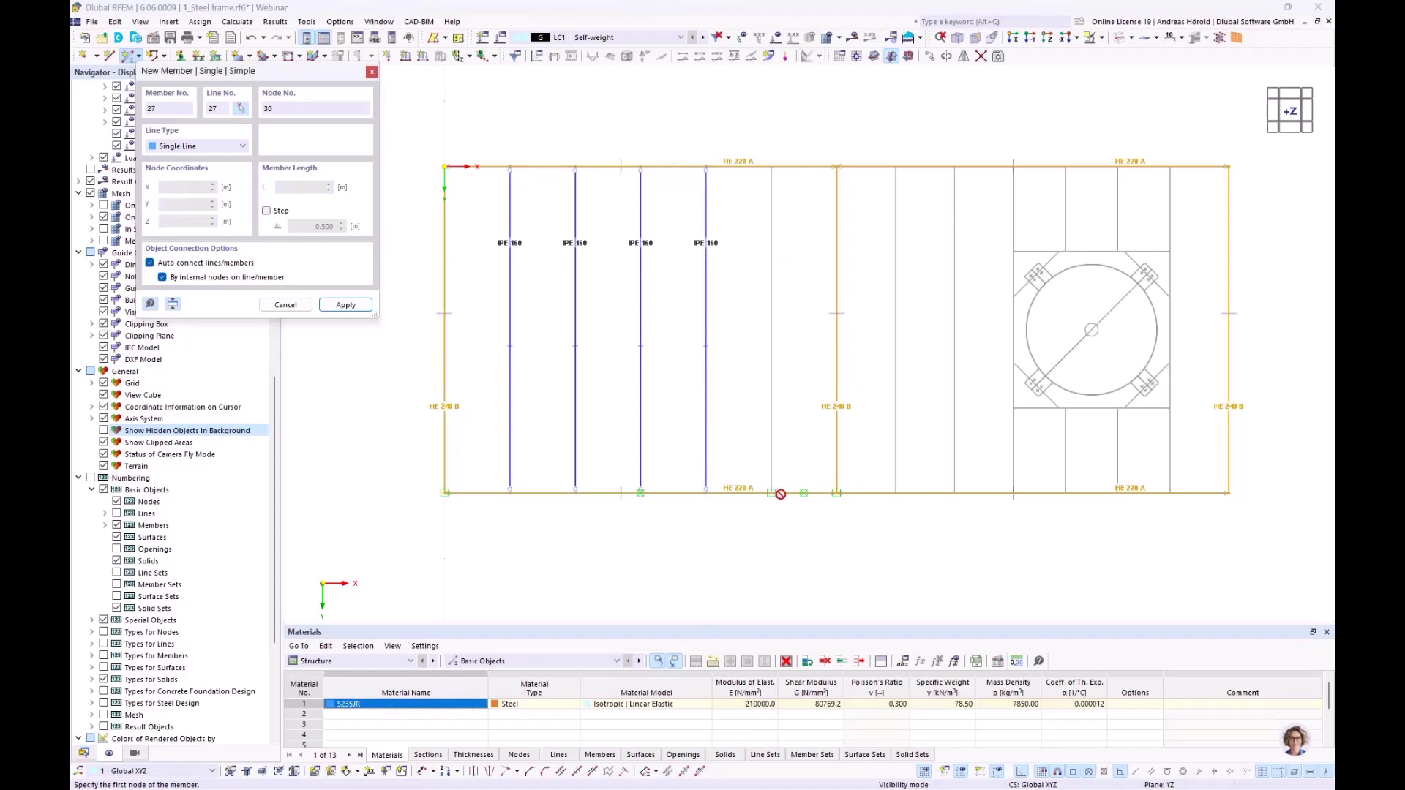
left_click(772, 168)
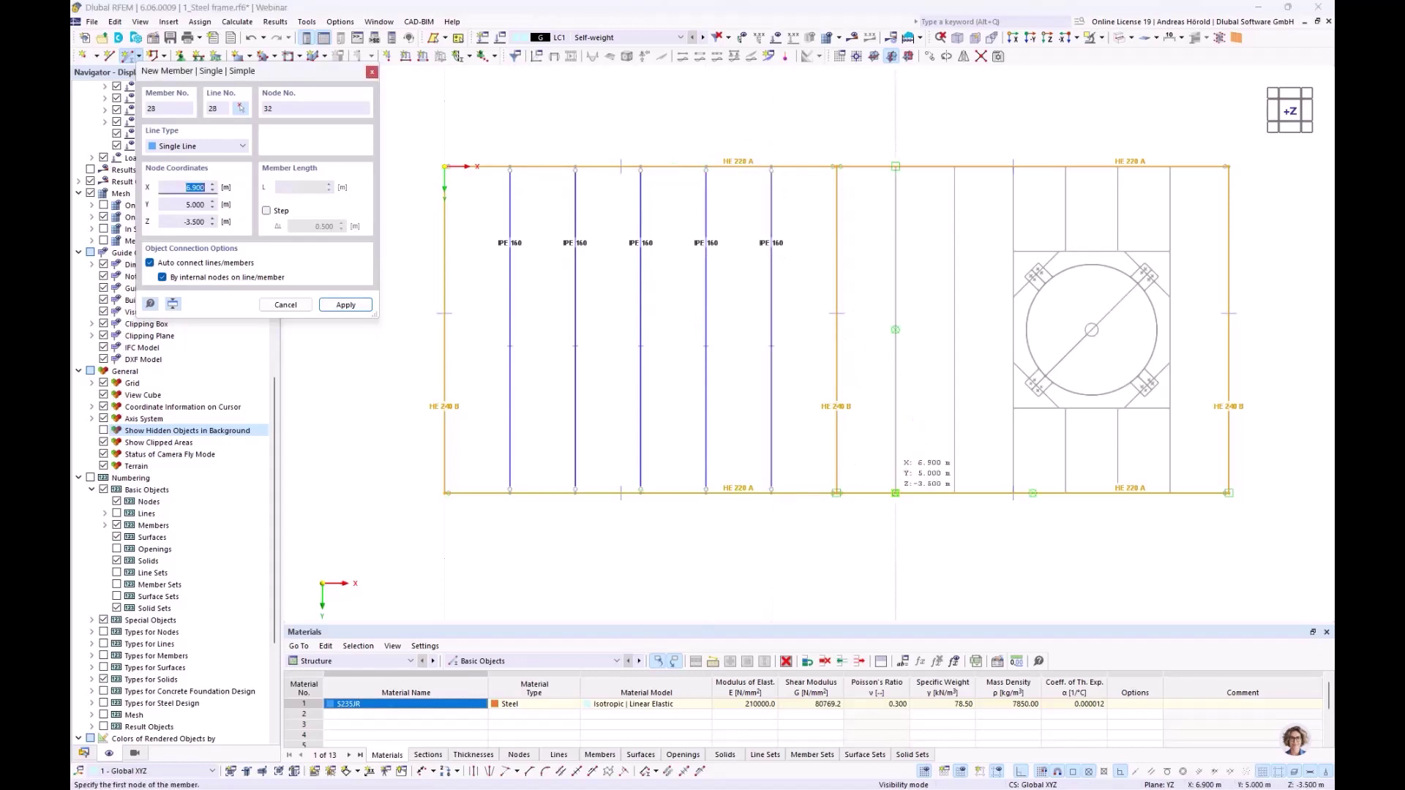
- Draw two IPE 160 floor beams on the first two DXF lines of the second bay, starting at X = 6.900 m
left_click(896, 493)
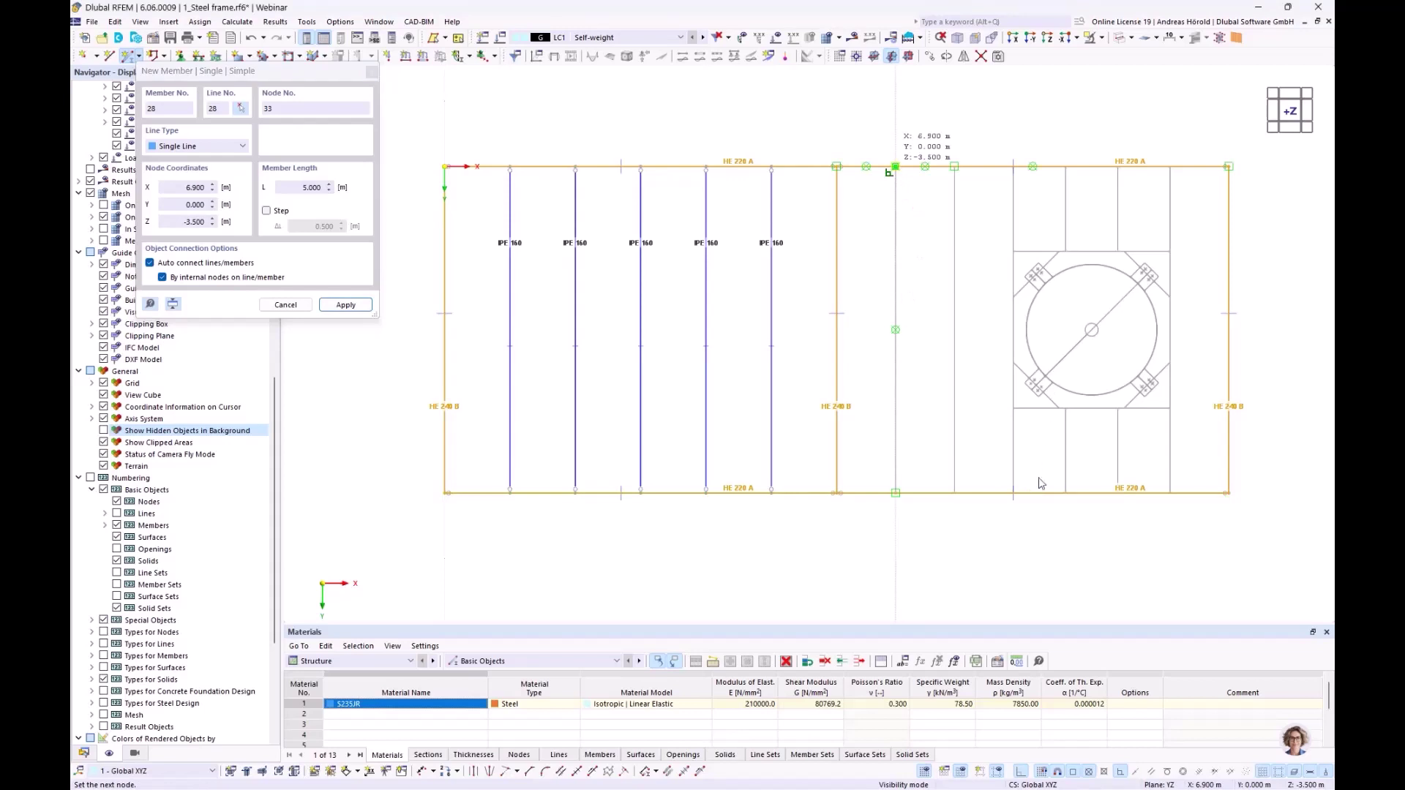
left_click(896, 167)
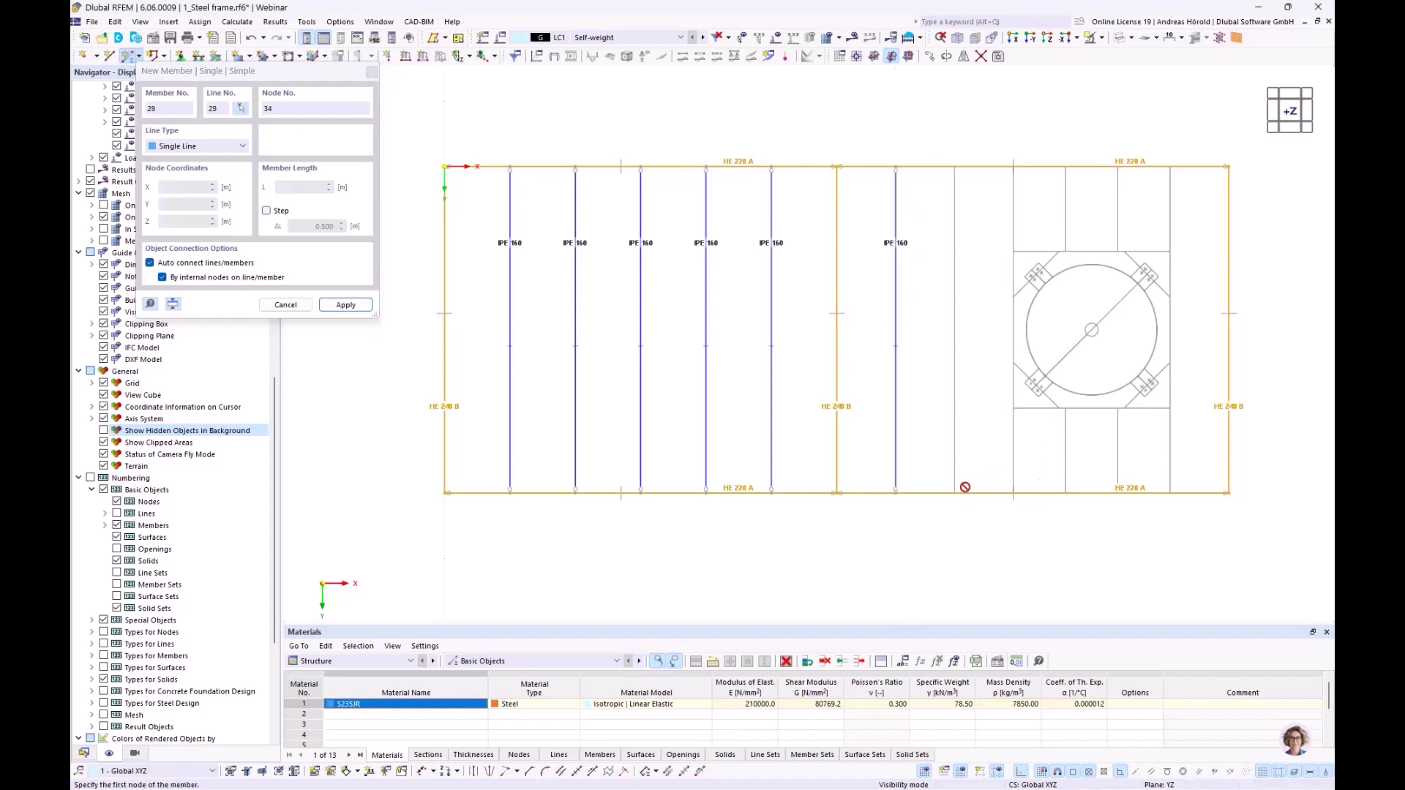
left_click(959, 167)
key("Escape")
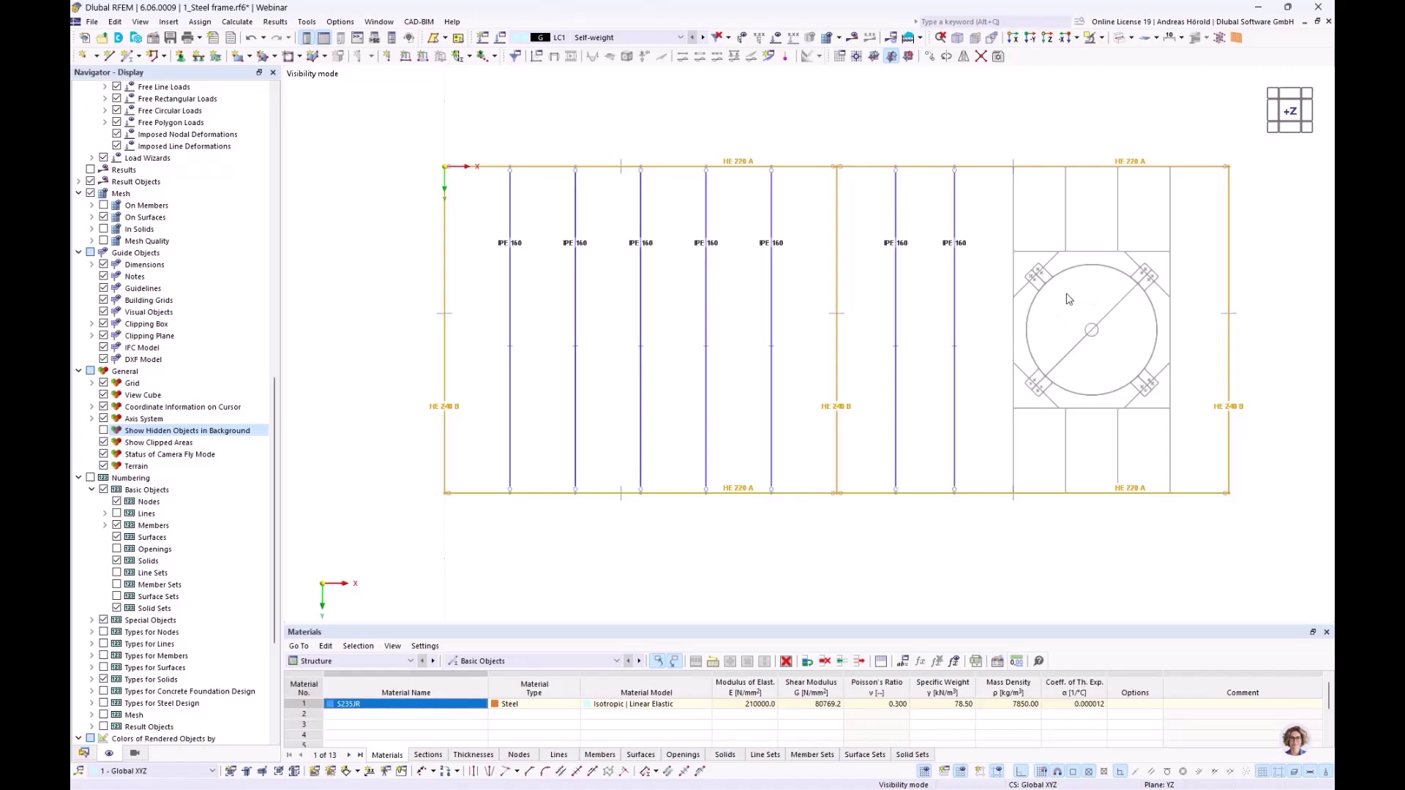
- Set up another beam member with an HE 200 A section from the standardized steel library's HE A series
left_click(128, 58)
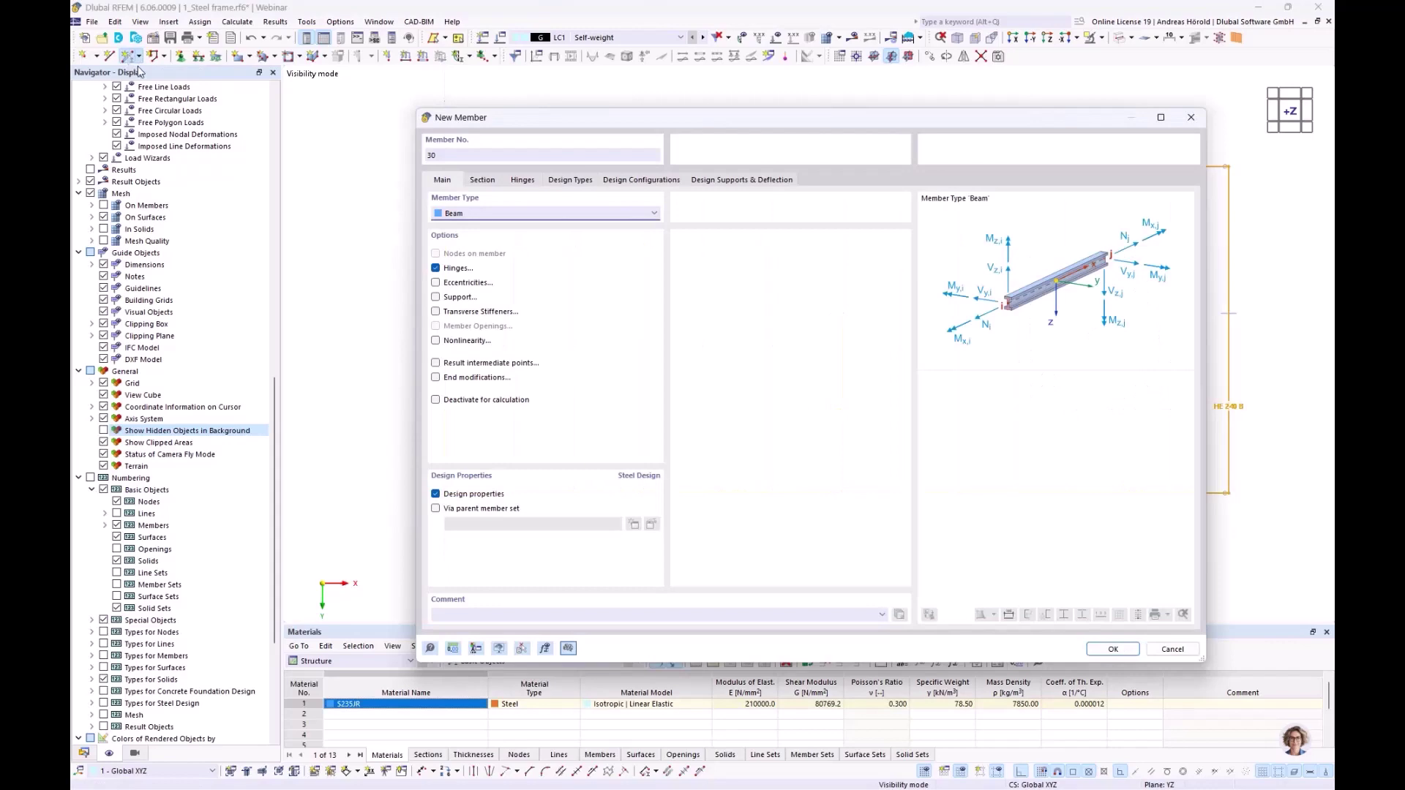
left_click(477, 180)
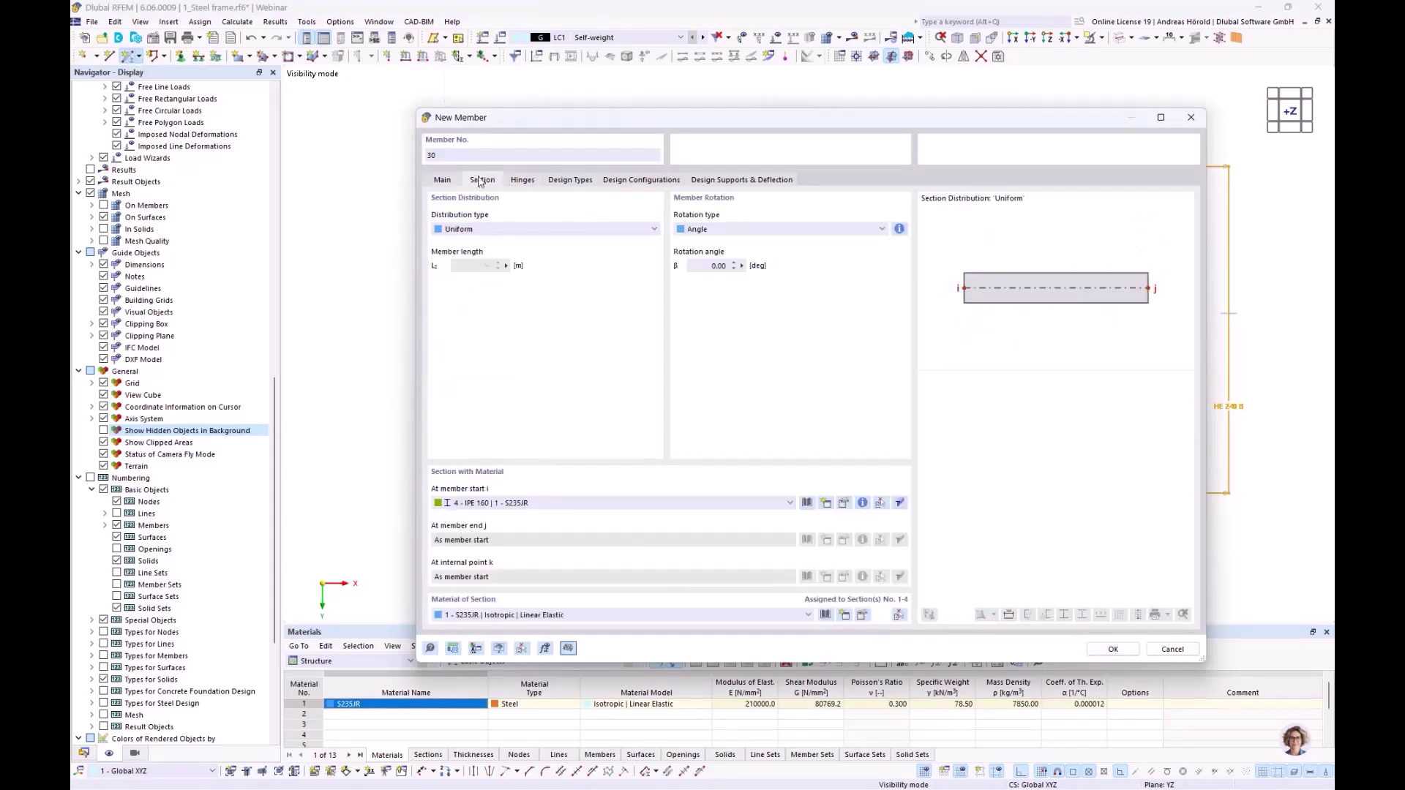
left_click(806, 503)
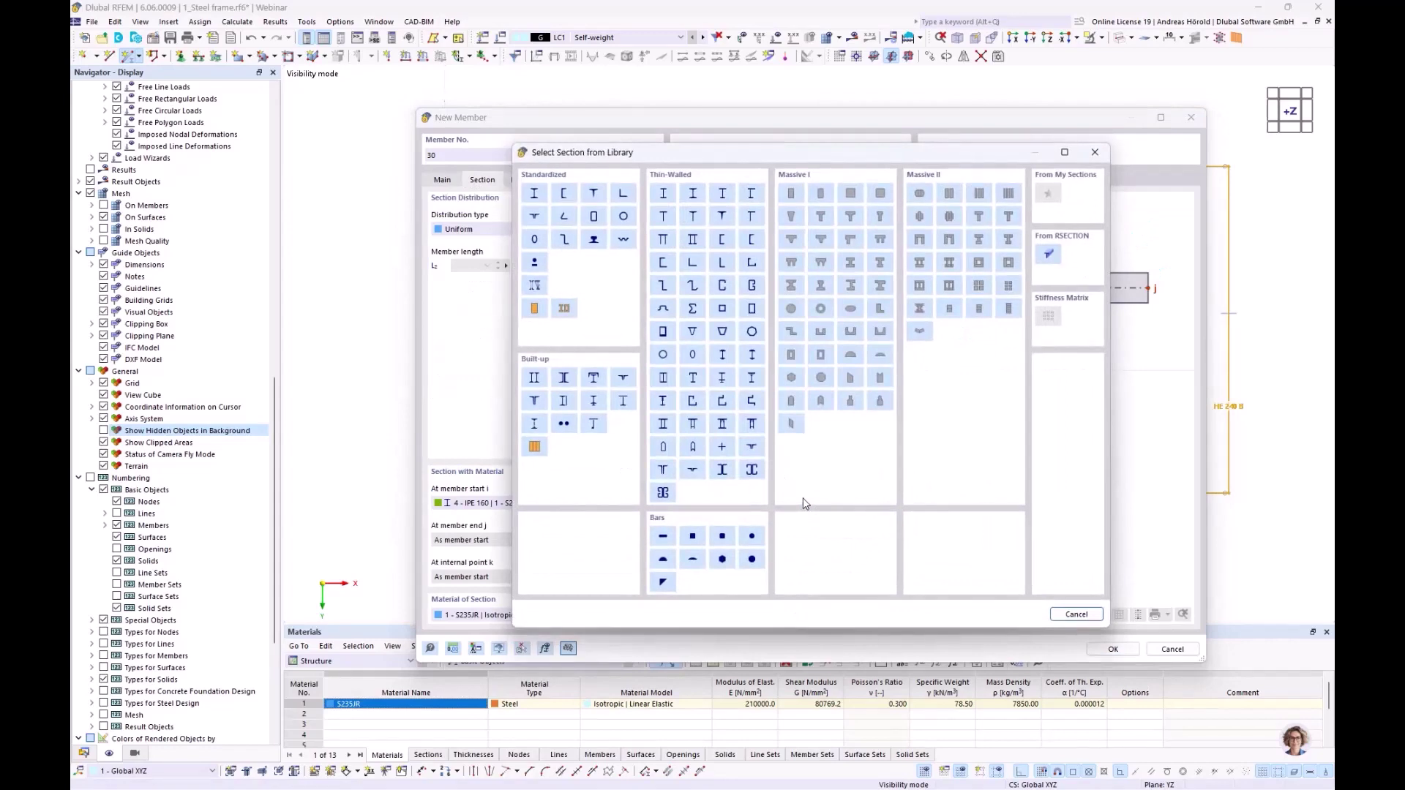
left_click(535, 194)
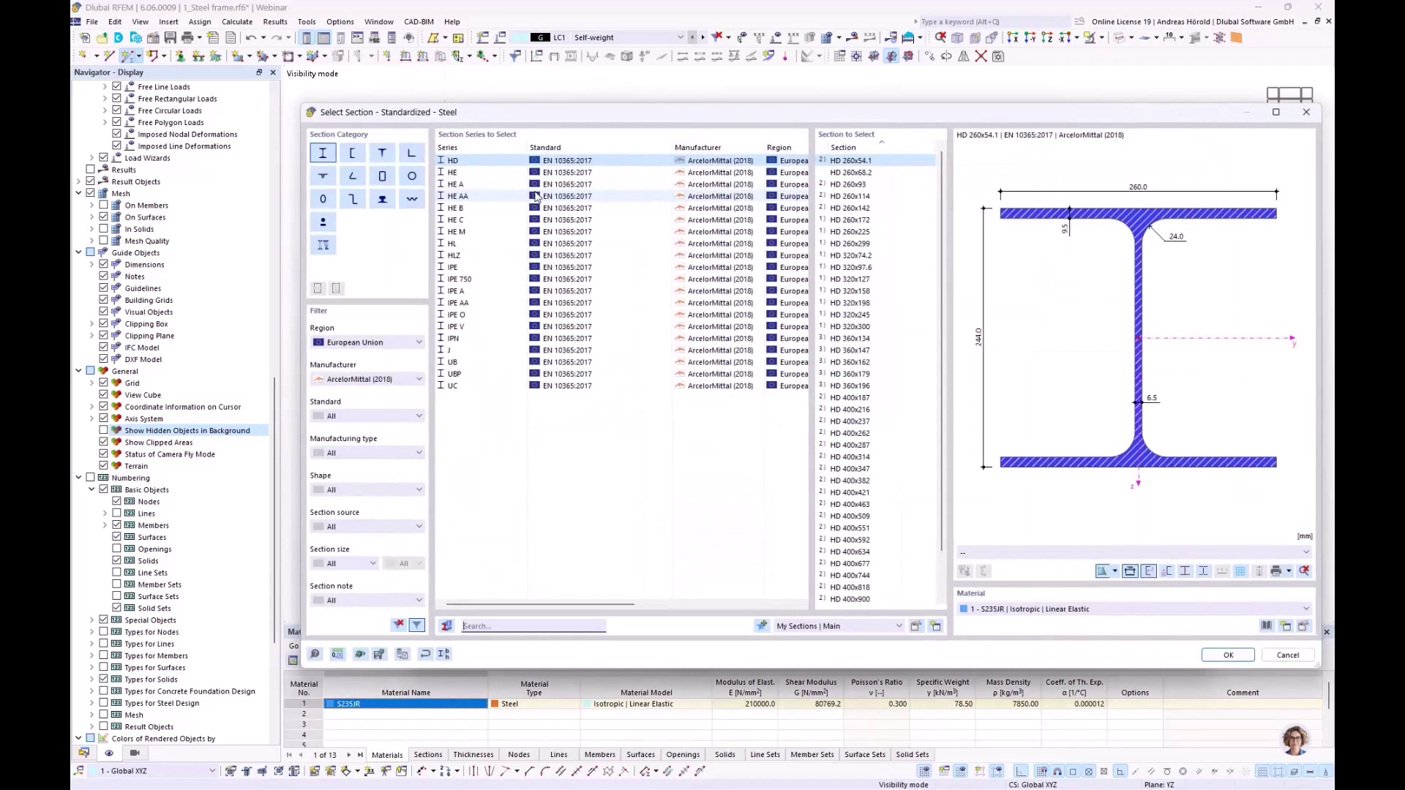
left_click(467, 186)
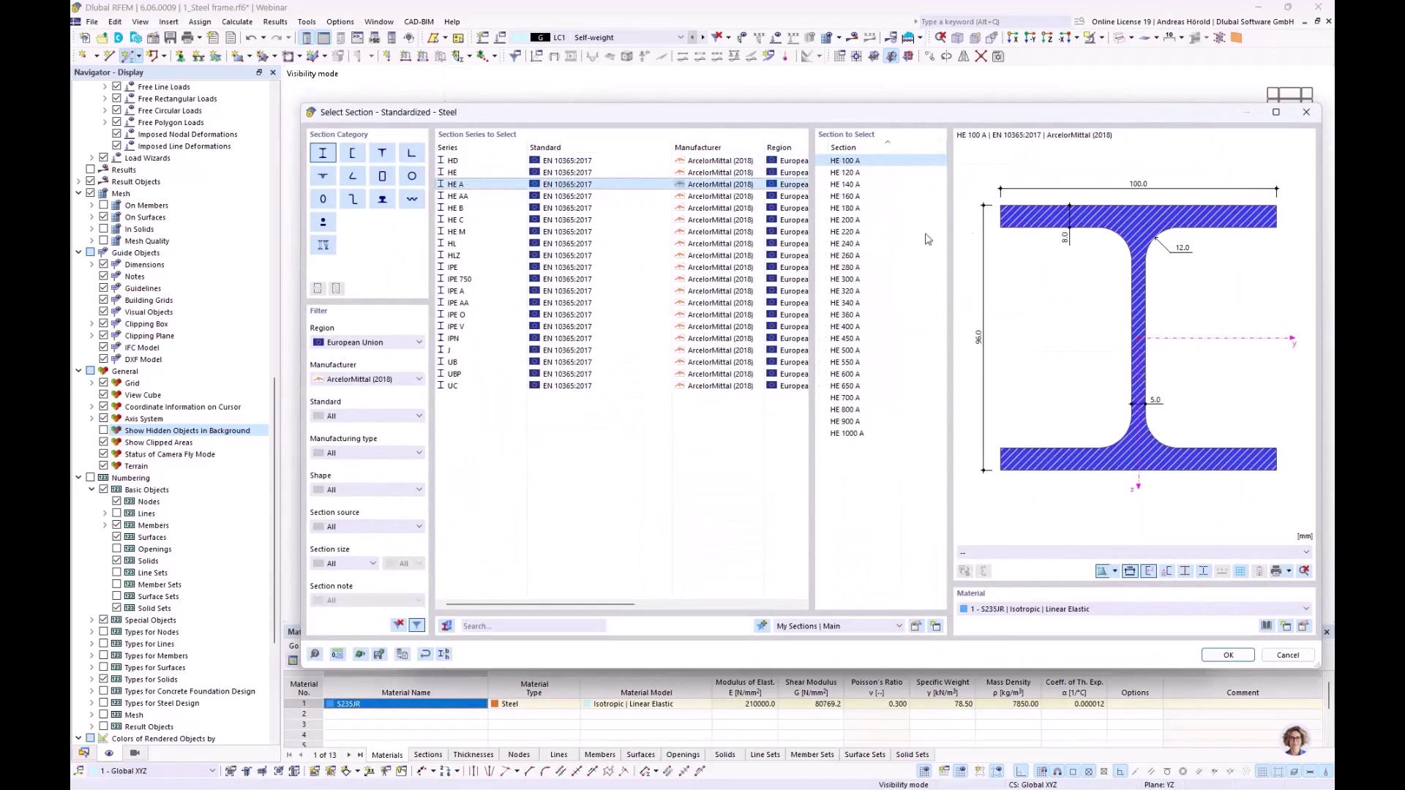
left_click(893, 220)
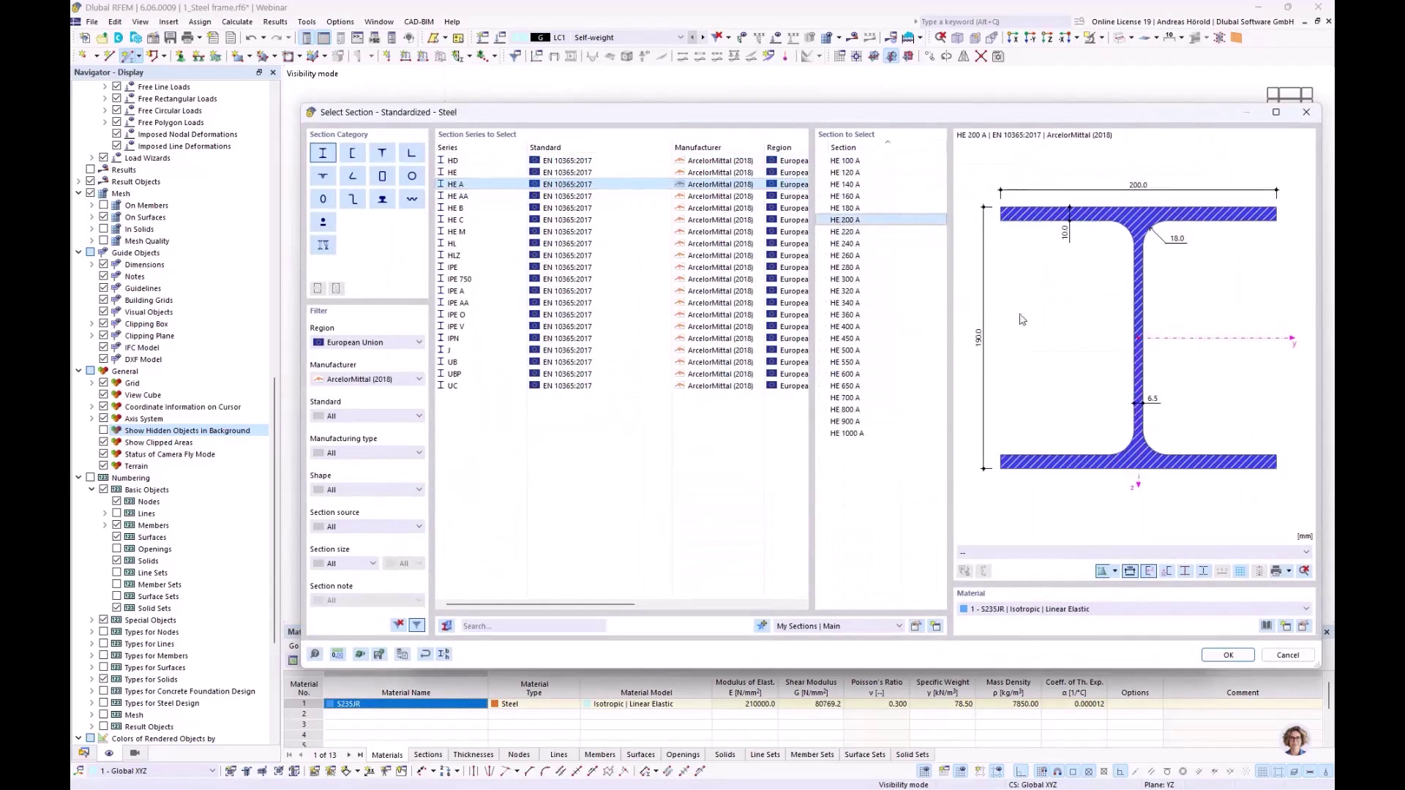
left_click(1220, 657)
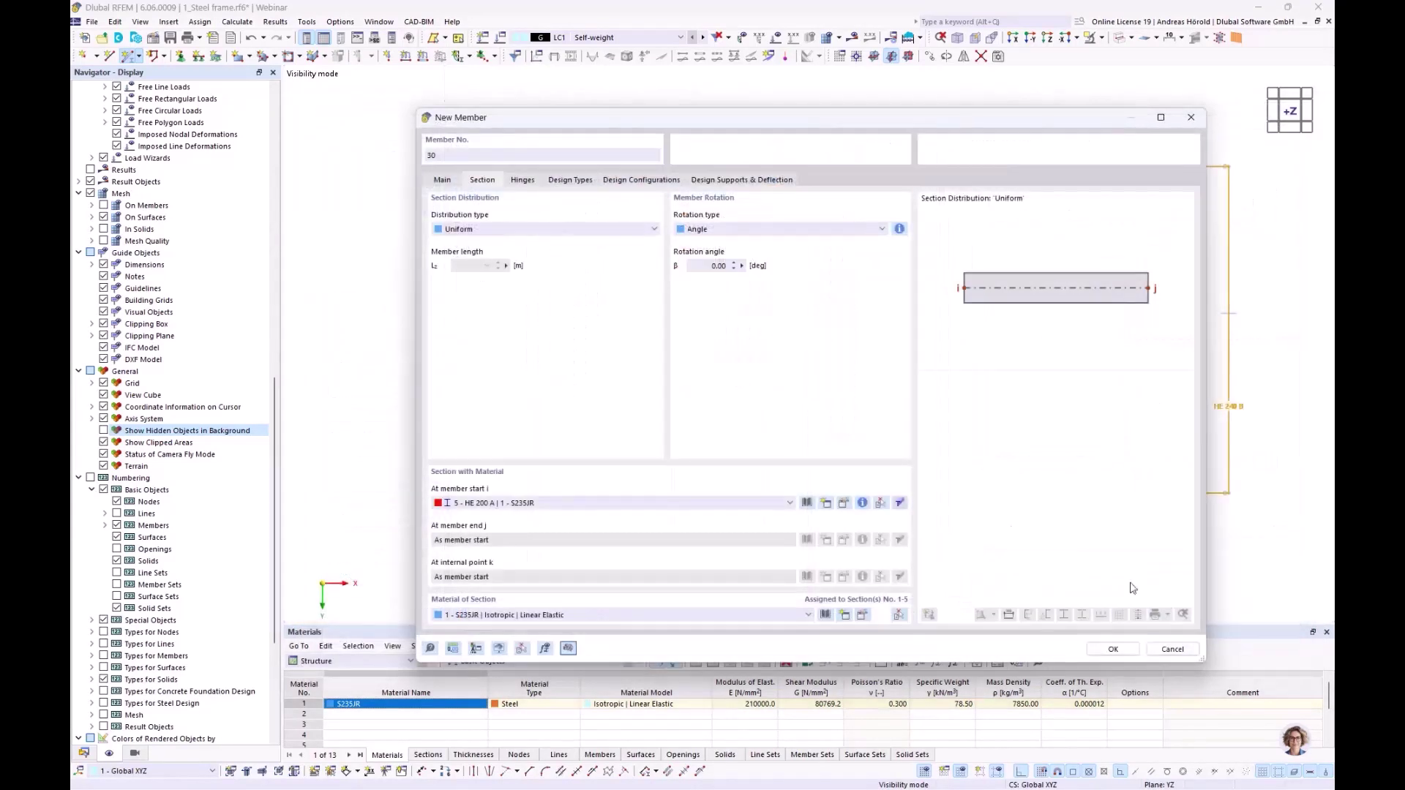
left_click(1112, 650)
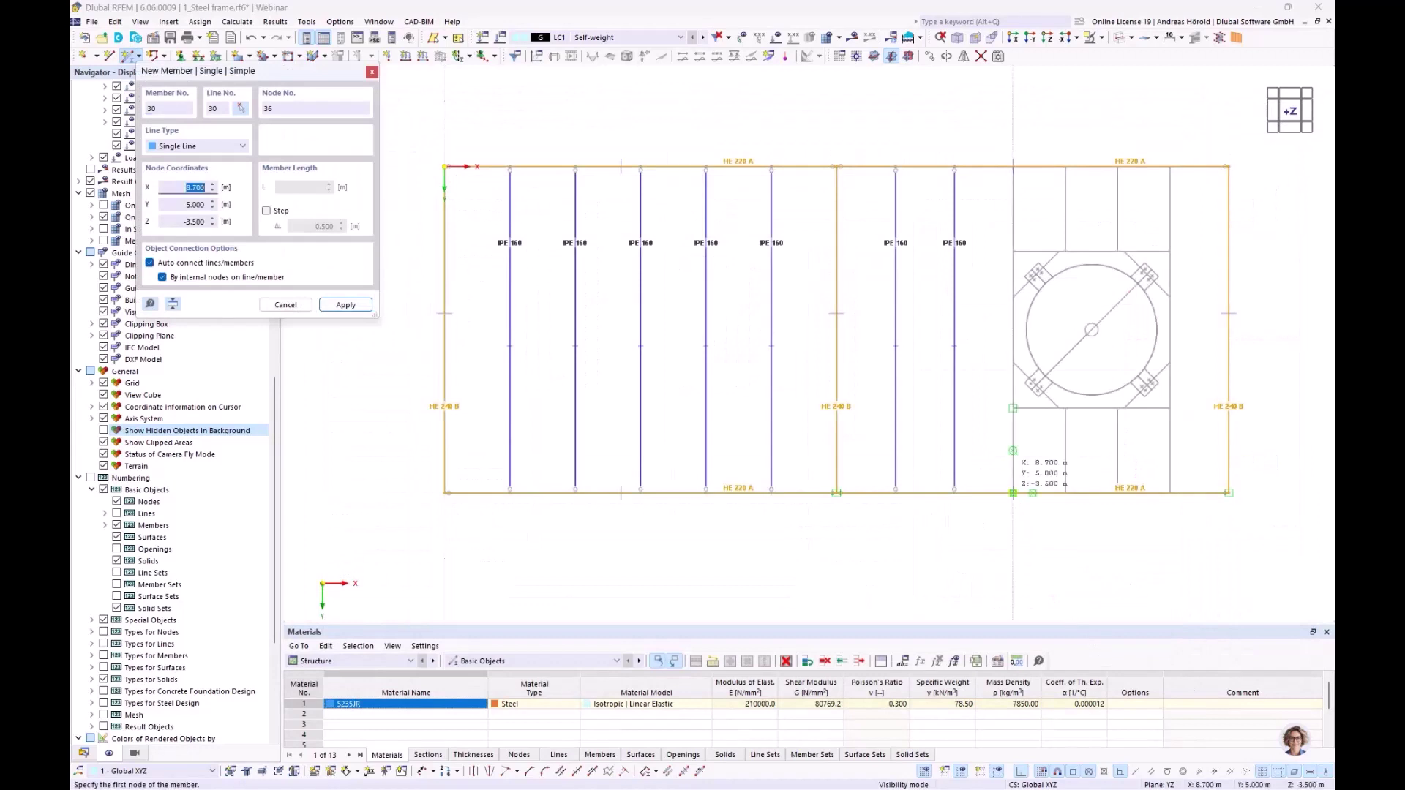
- Draw two HE 200 A beams between the edge beams along both sides of the circular DXF outline, at X = 8.700 m and 11.100 m
left_click(1014, 167)
key("Return")
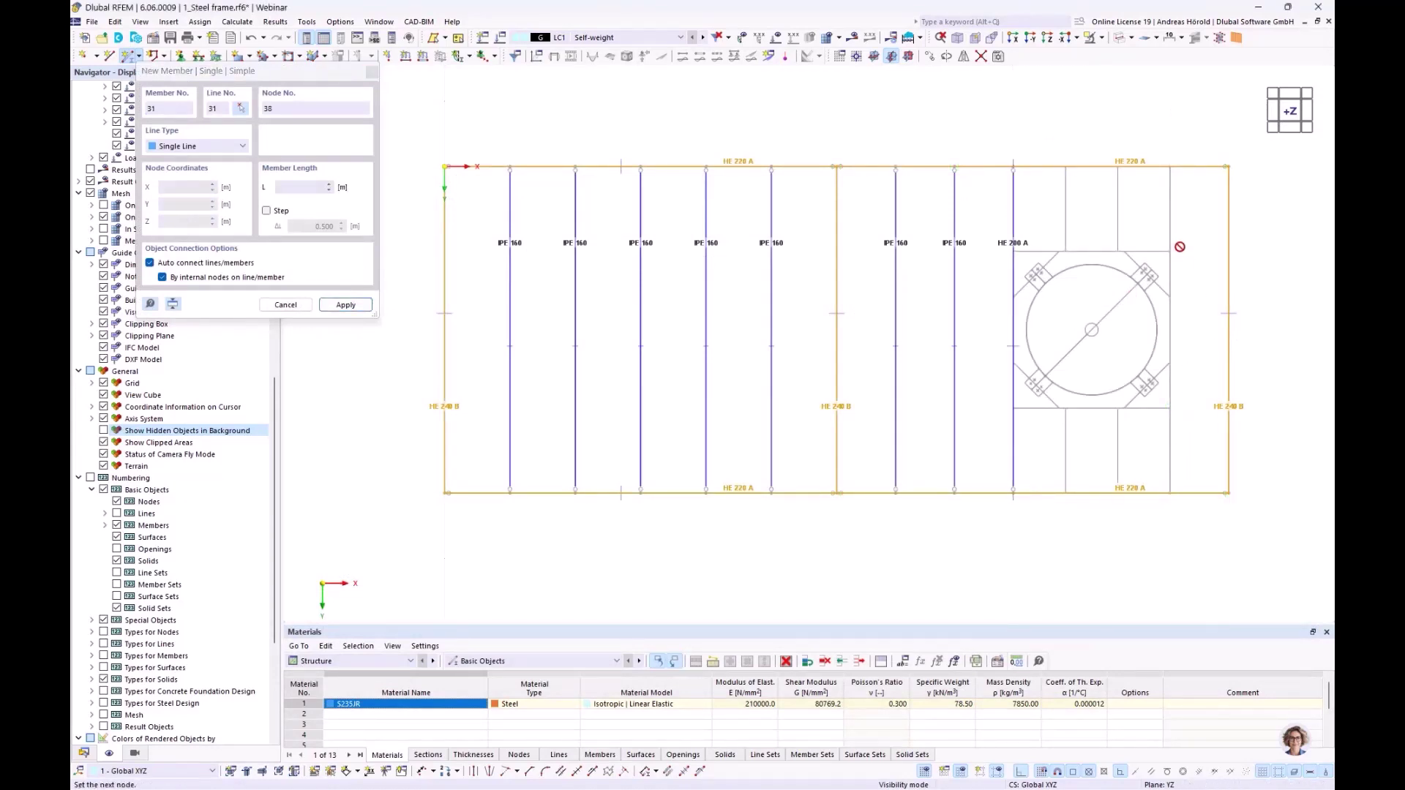
left_click(1169, 167)
key("Return")
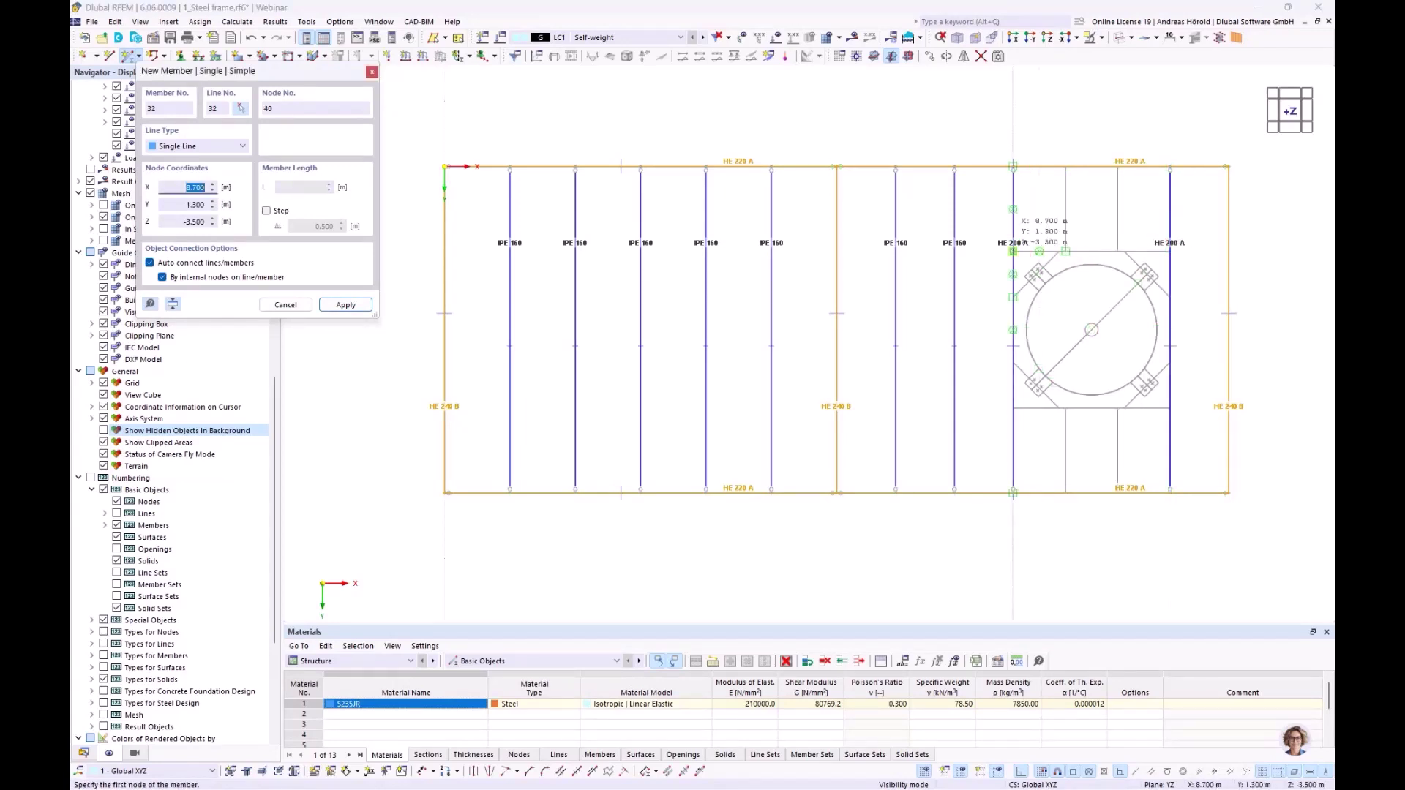
- Connect the two HE 200 A beams with two 2.400 m HE 200 A cross beams at Y = 1.300 m and Y = 3.700 m
left_click(1122, 259)
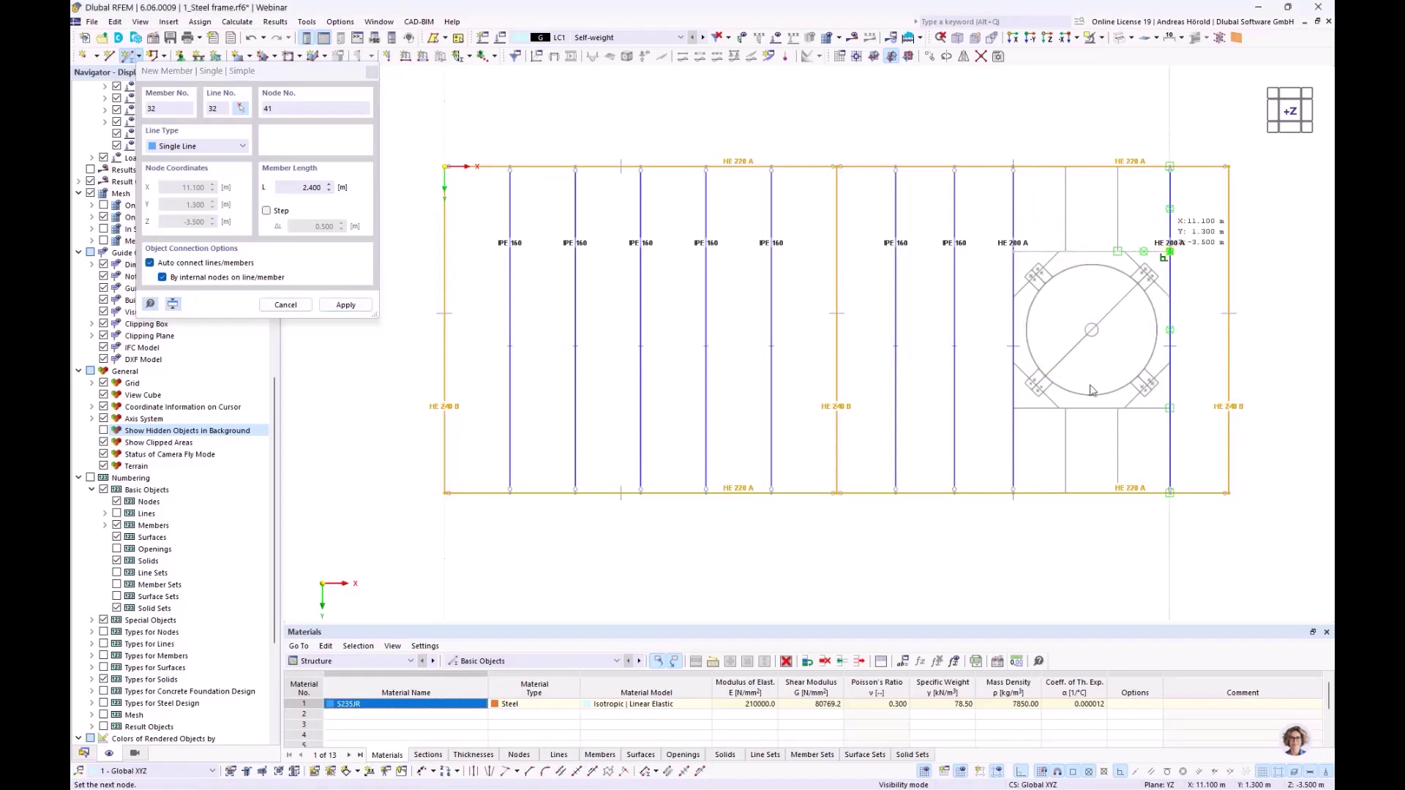
left_click(1169, 252)
left_click(1013, 407)
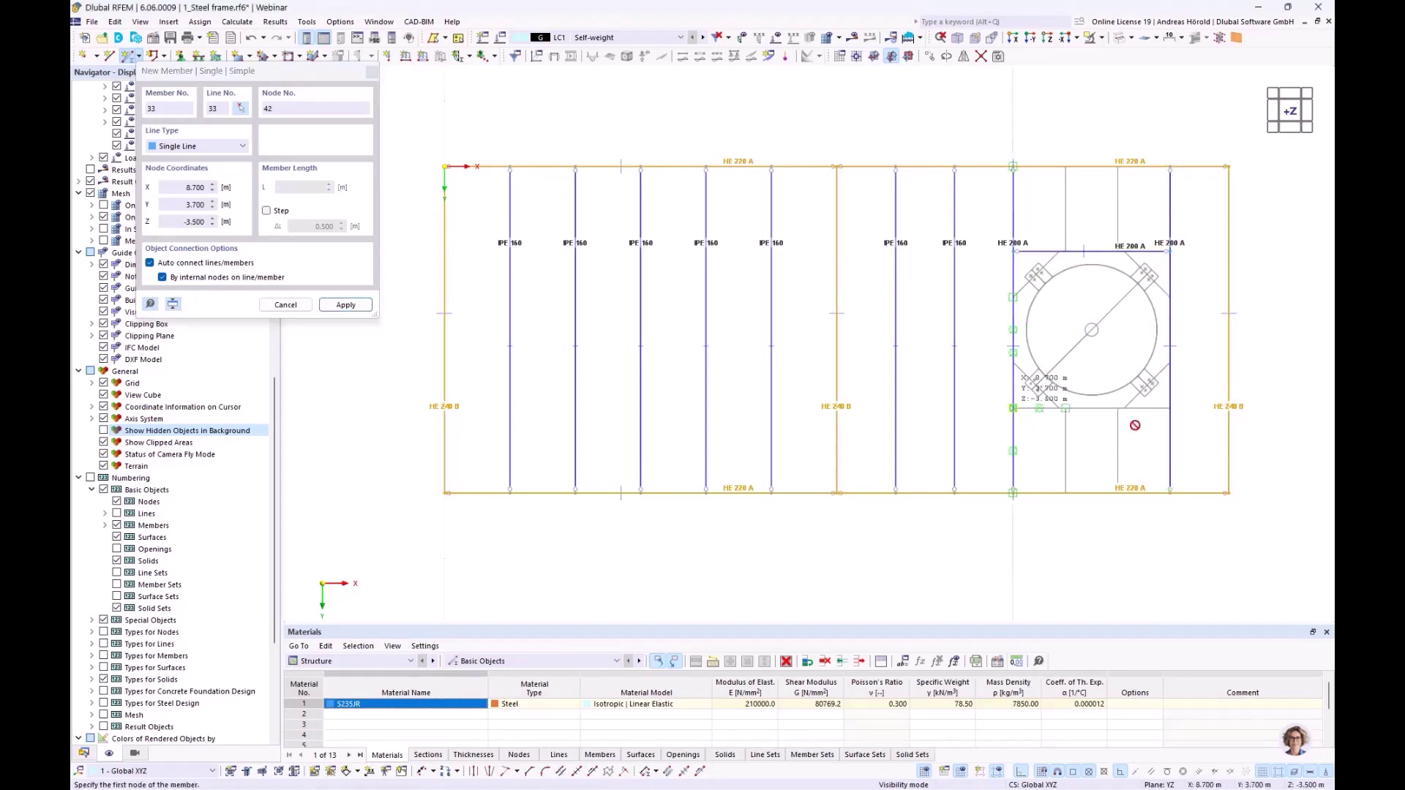
left_click(1168, 408)
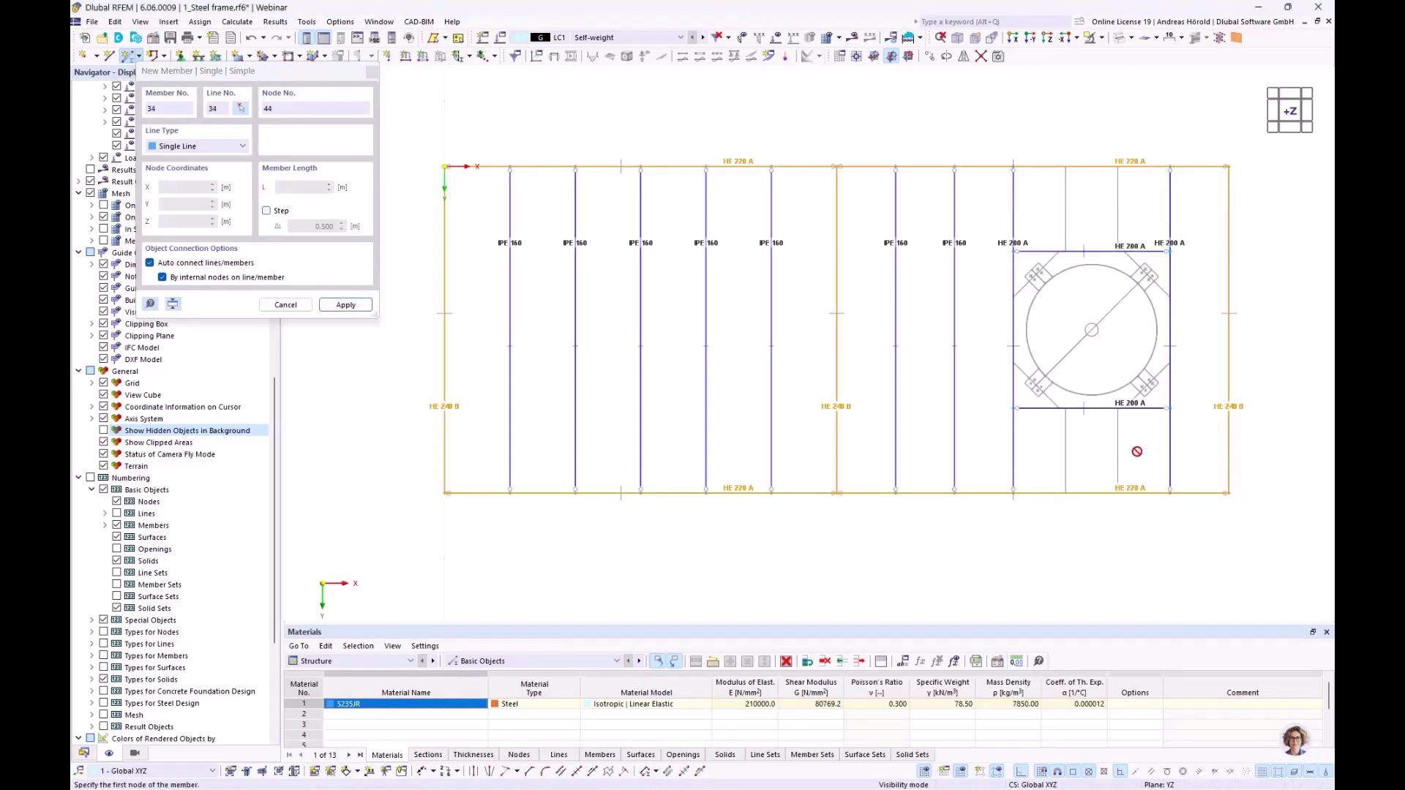
key("Escape")
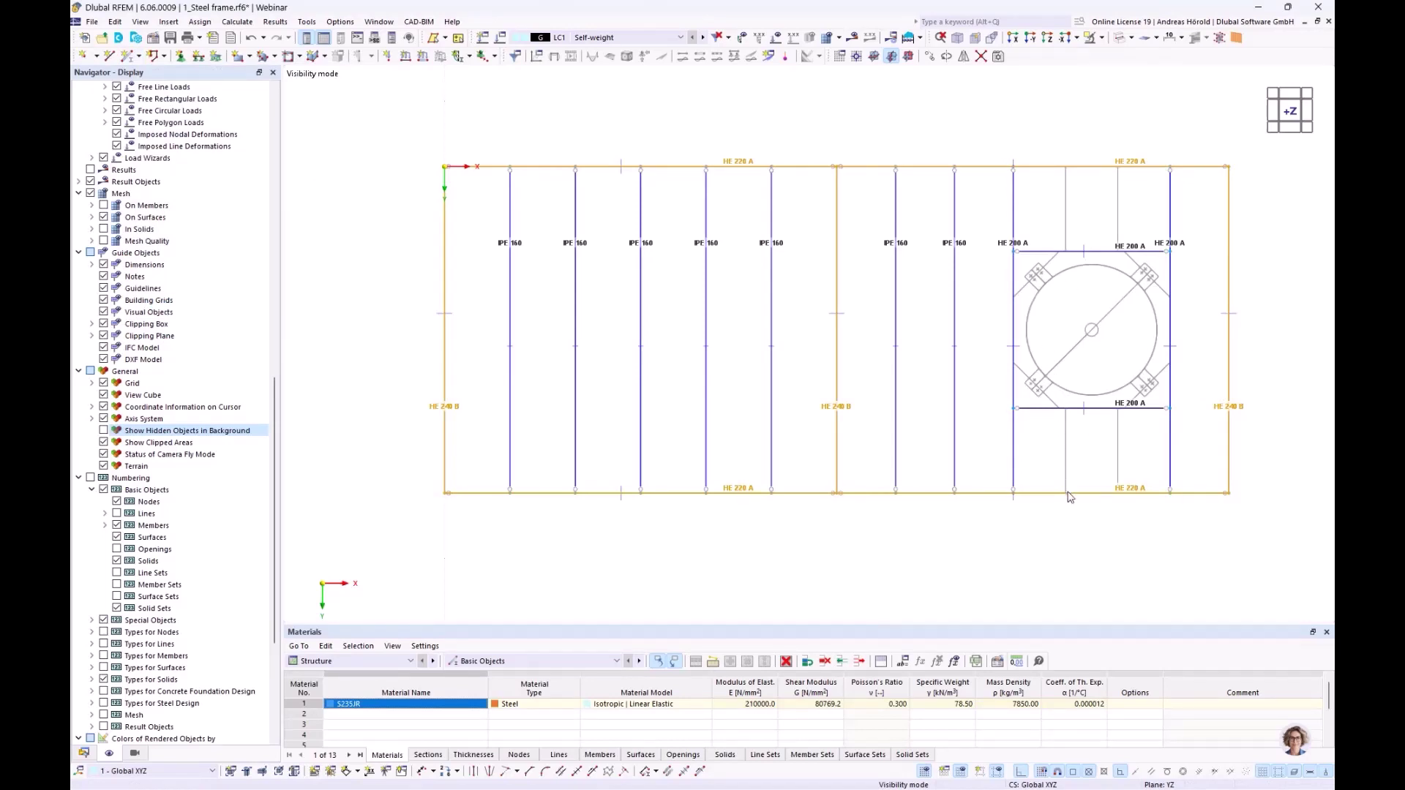
- Draw two IPE 160 beams from the edge beam at Y = 5.000 m to the nearest HE 200 A cross beam, at X = 9.500 m and 10.300 m
scroll(1074, 458, "up", 3)
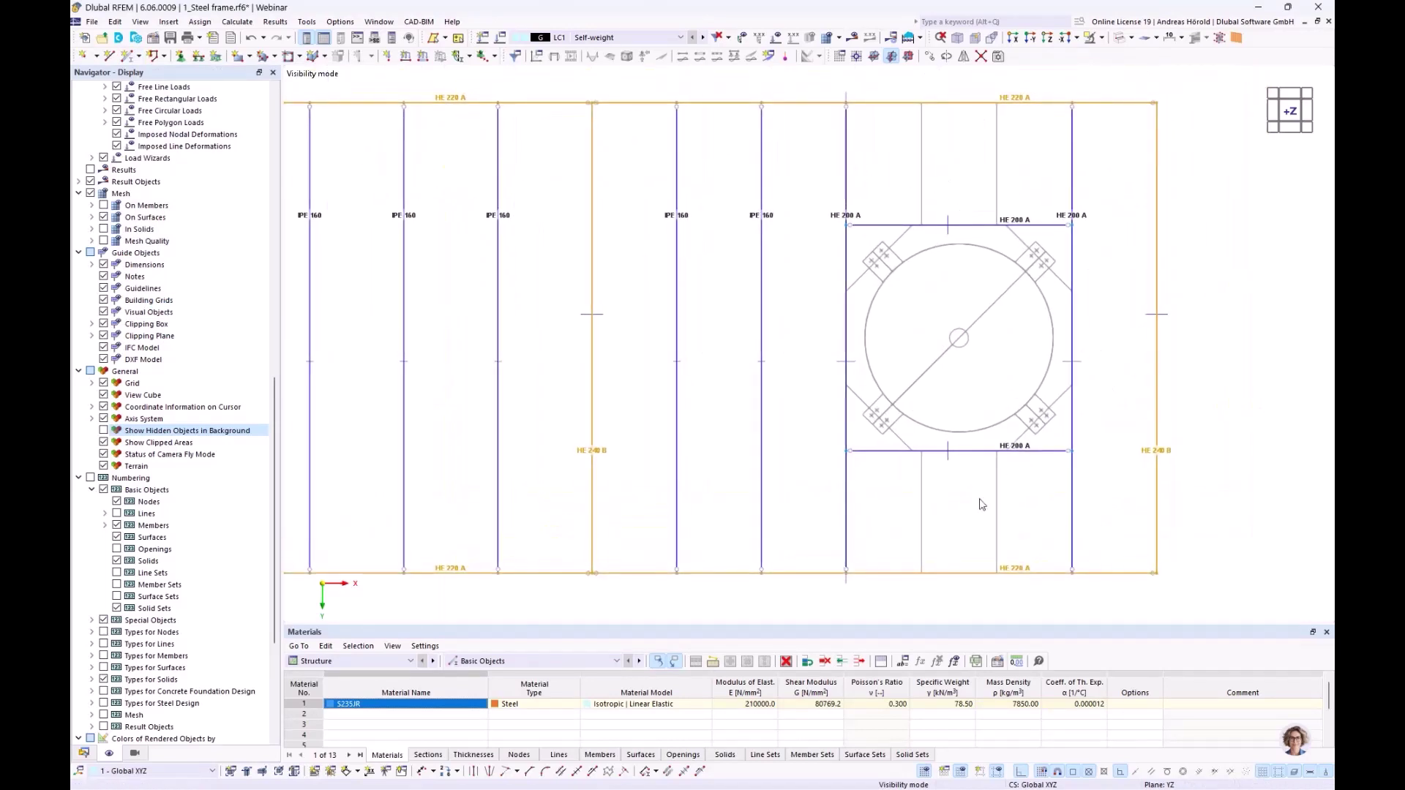
left_click(126, 57)
left_click(482, 180)
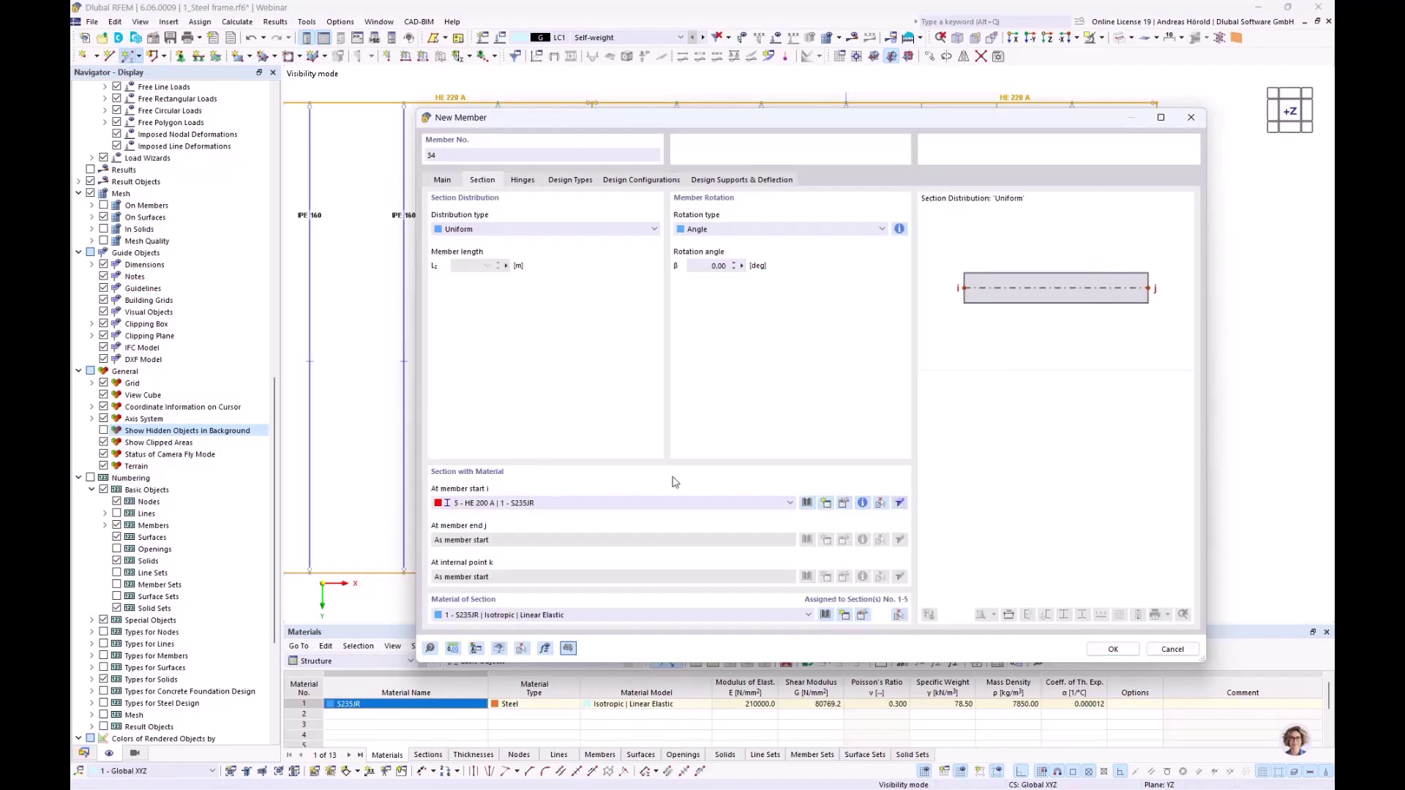
left_click(715, 505)
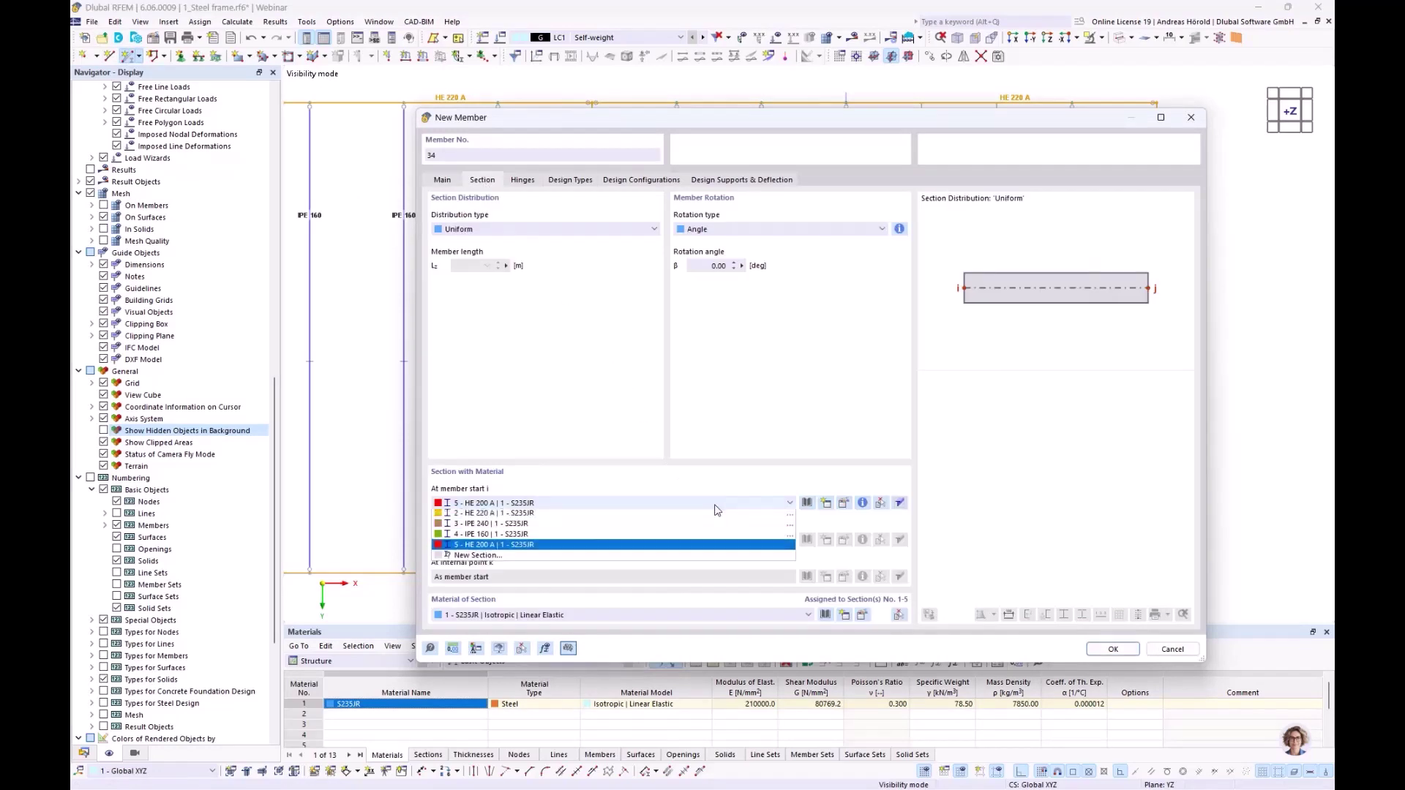
left_click(664, 552)
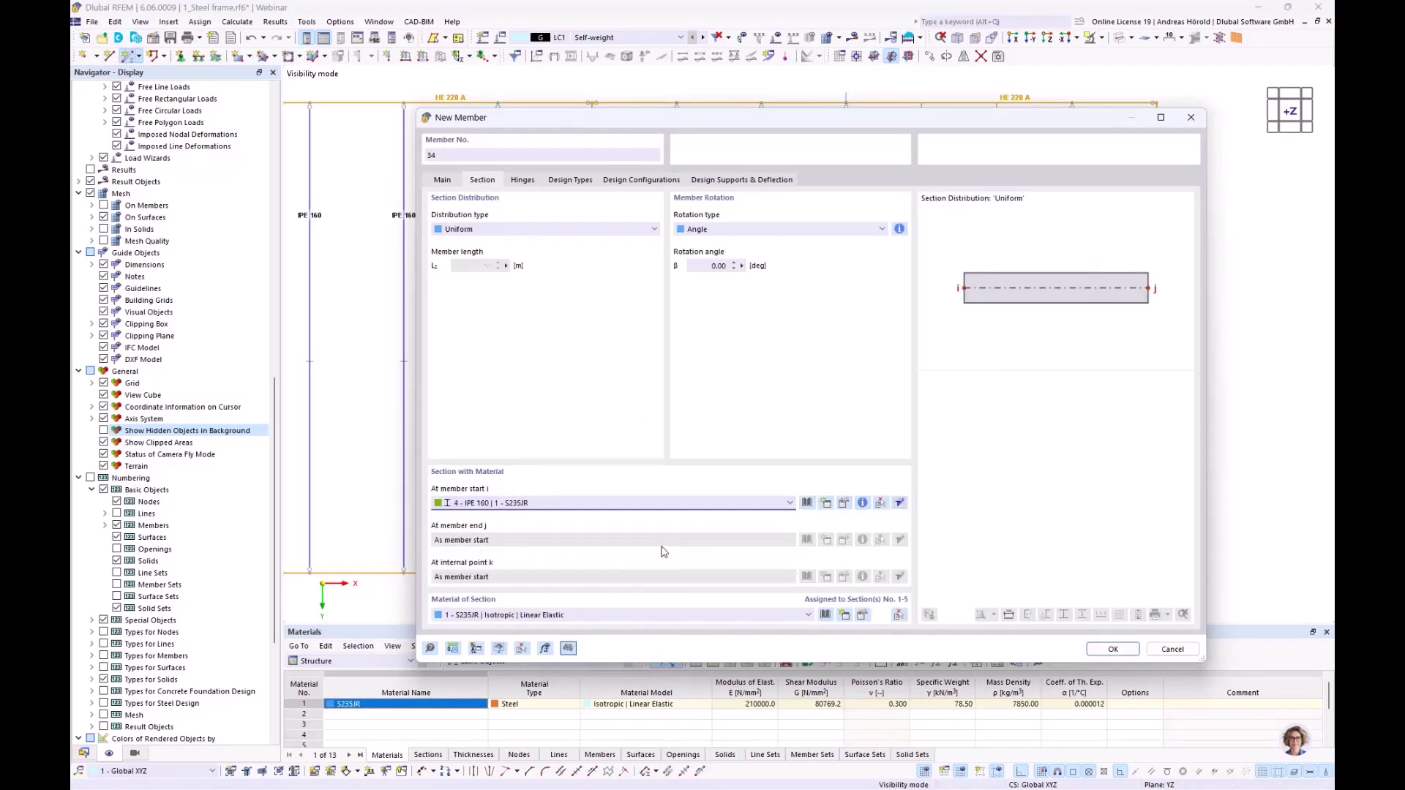
left_click(1112, 649)
left_click(921, 573)
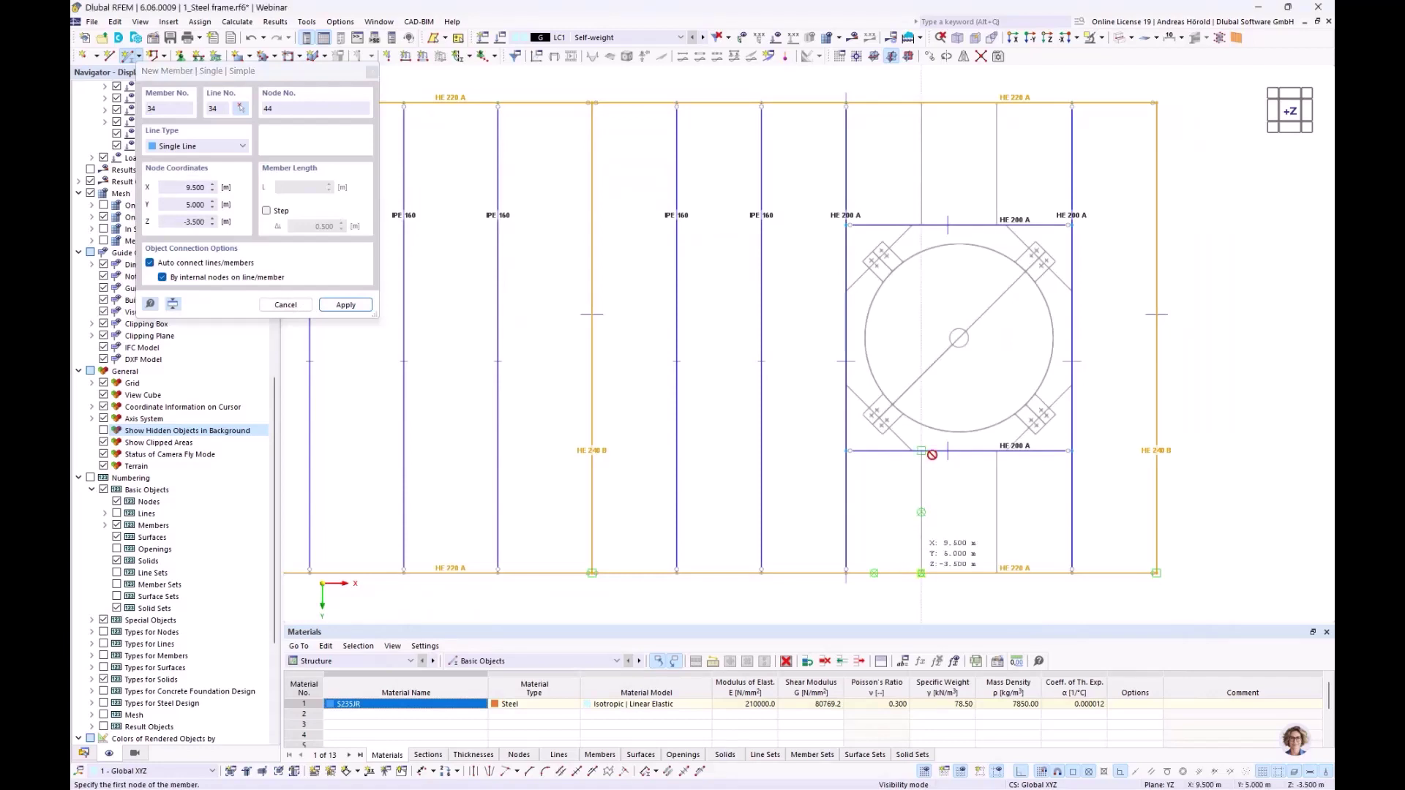
left_click(922, 451)
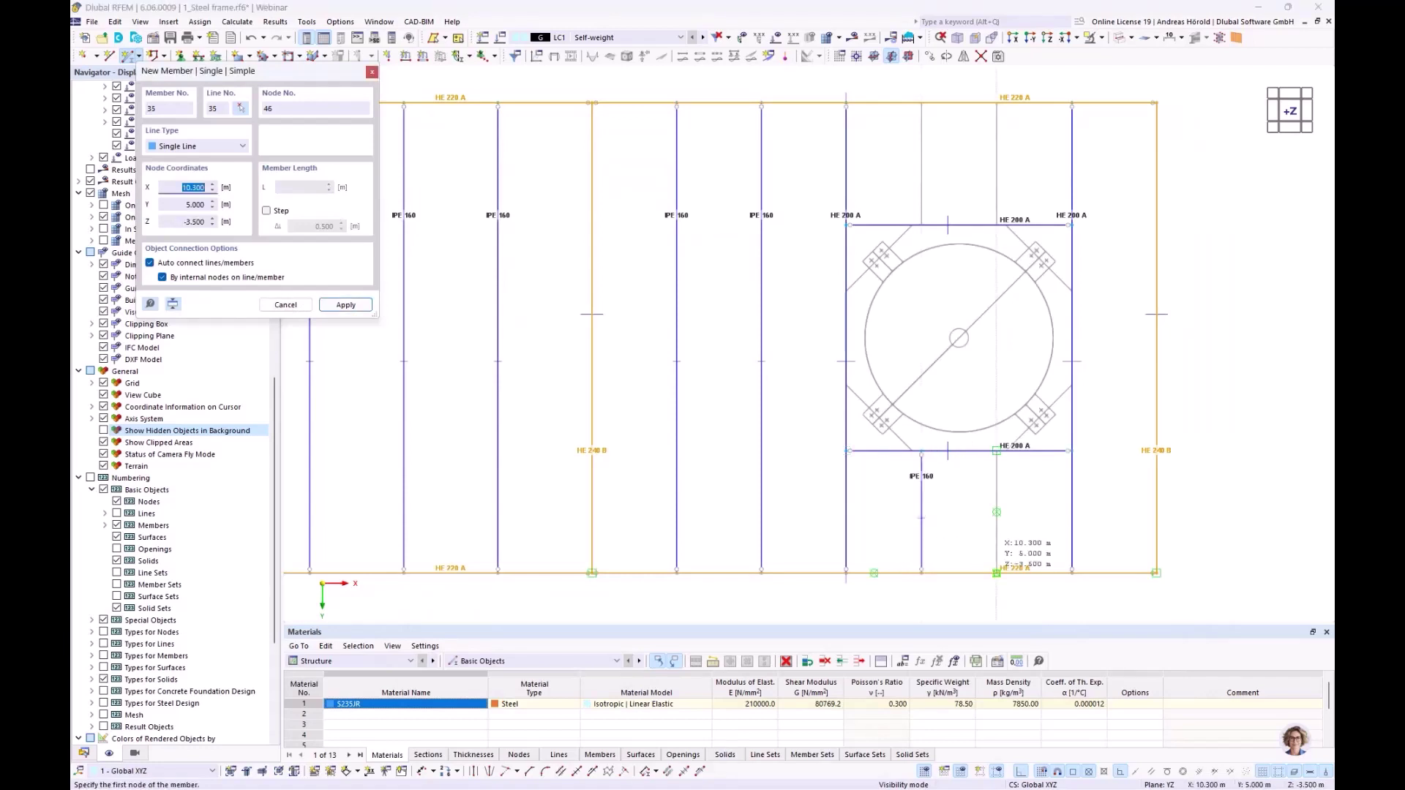
left_click(996, 573)
left_click(996, 451)
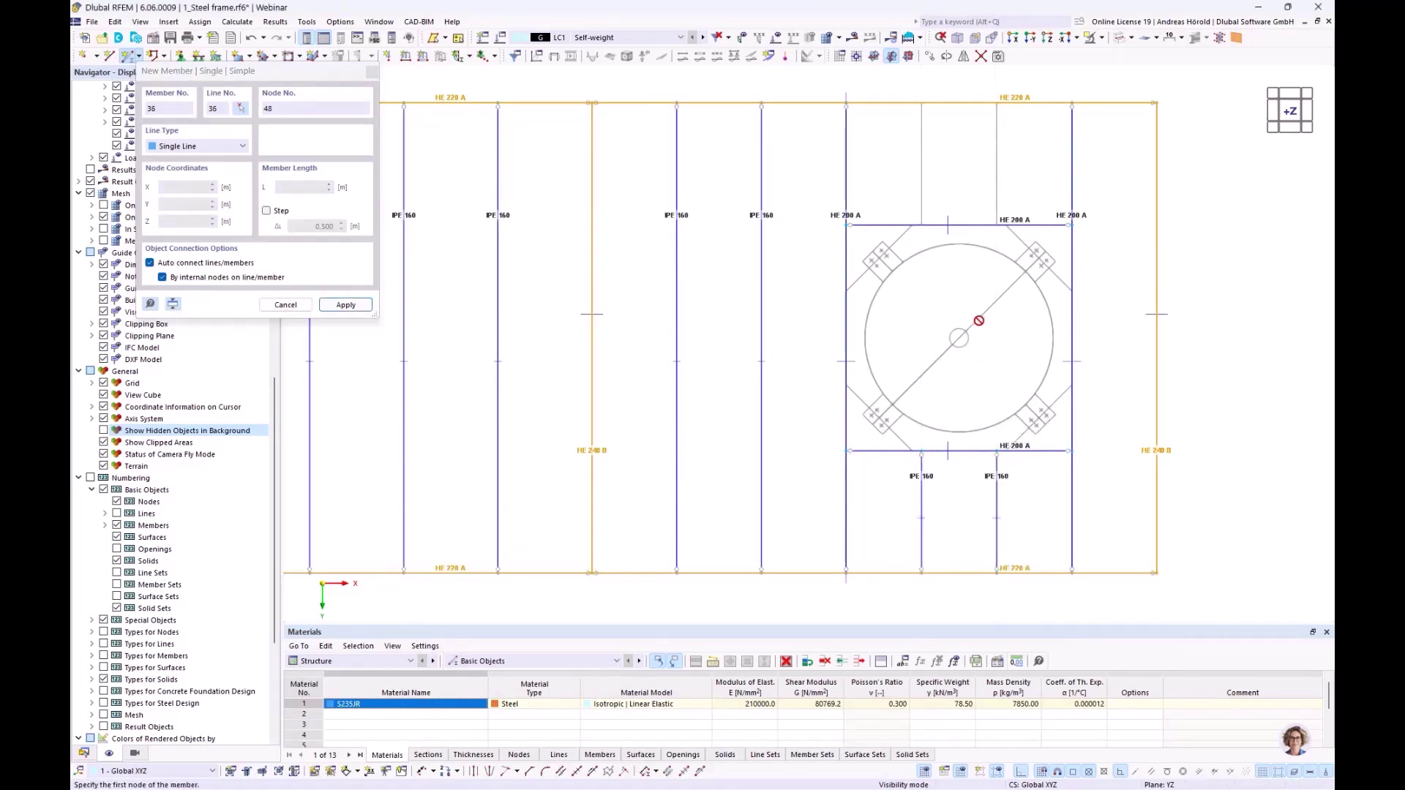
- Draw two 1.300 m IPE 160 beams from the other cross beam to the edge beam at Y = 0.000 m, at X = 9.500 m and 10.300 m
left_click(921, 225)
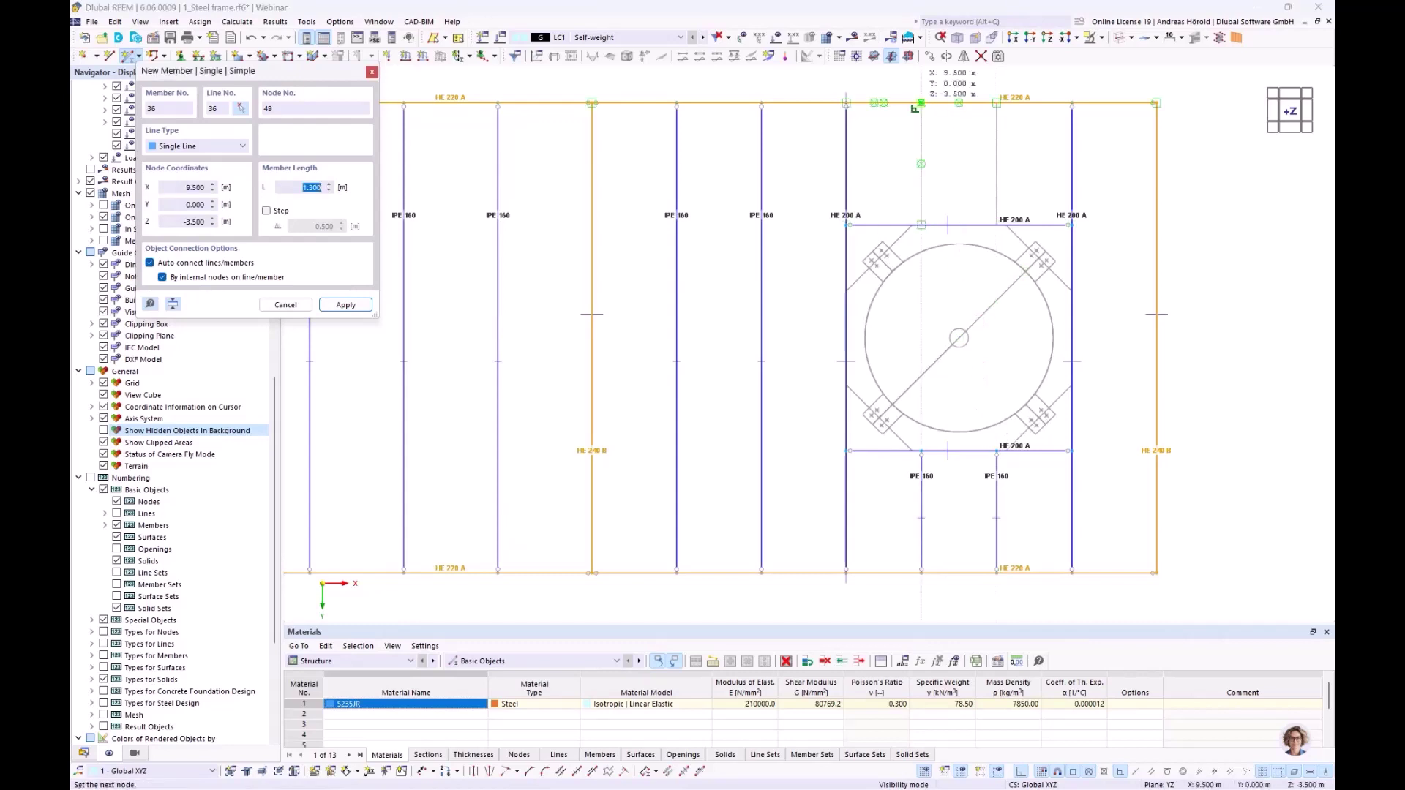
left_click(921, 103)
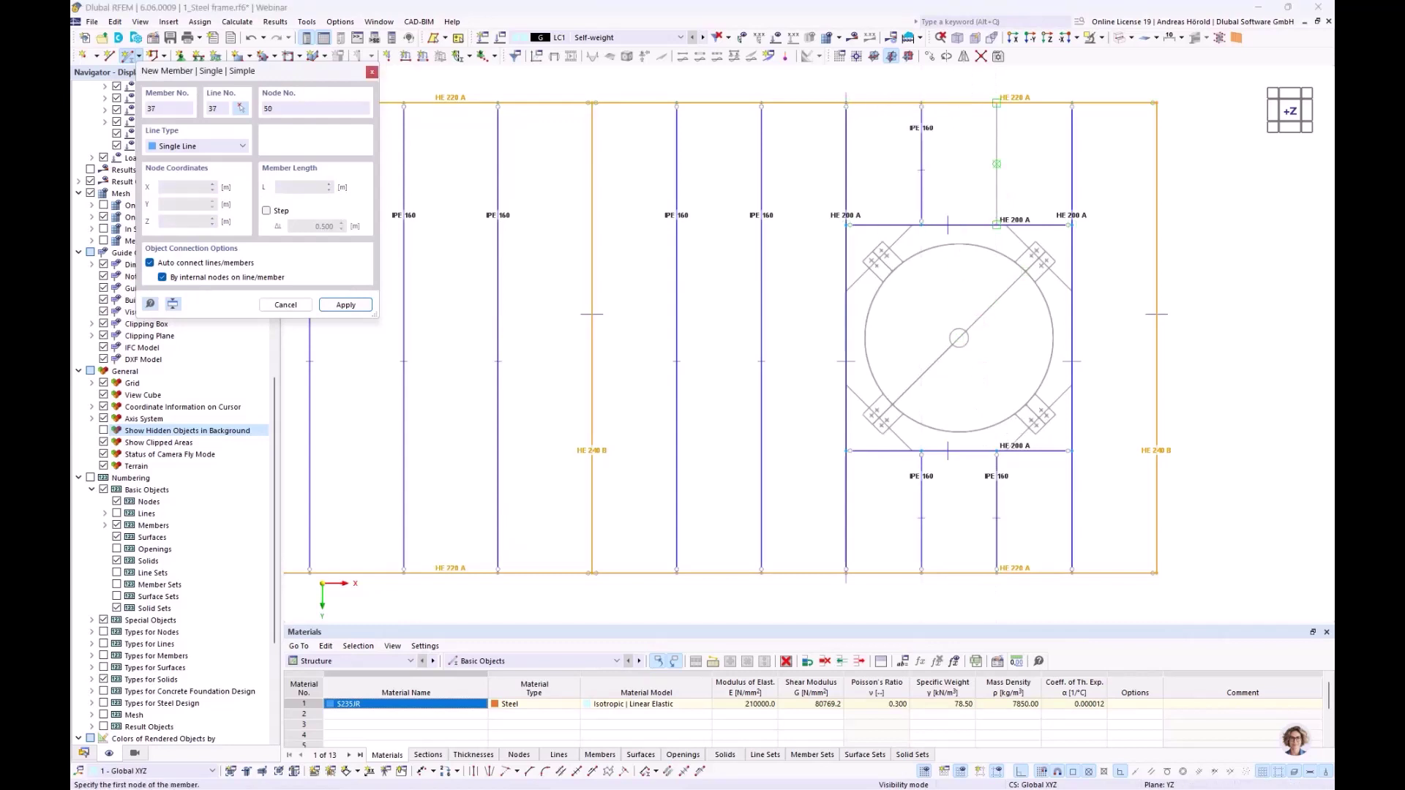
left_click(997, 224)
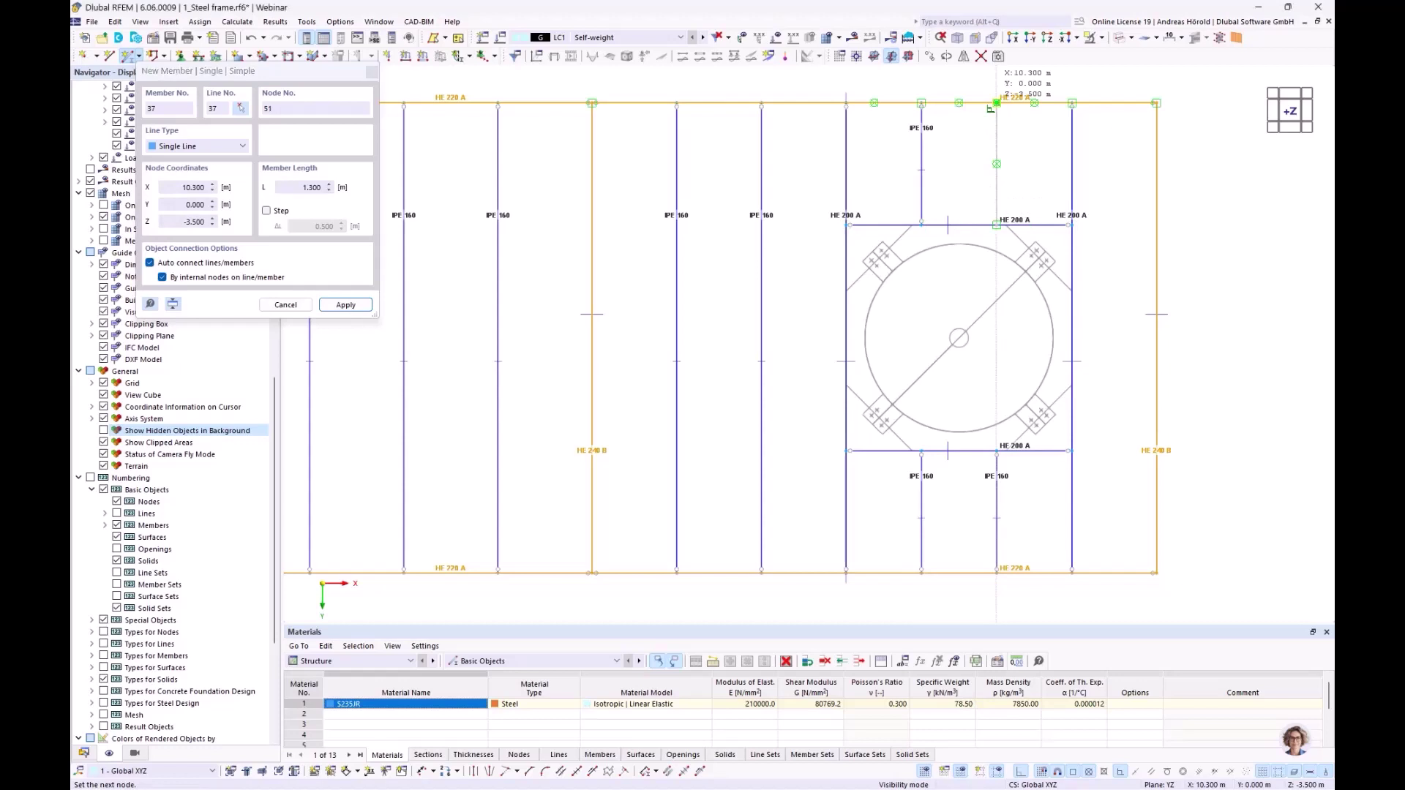
left_click(997, 102)
key("Escape")
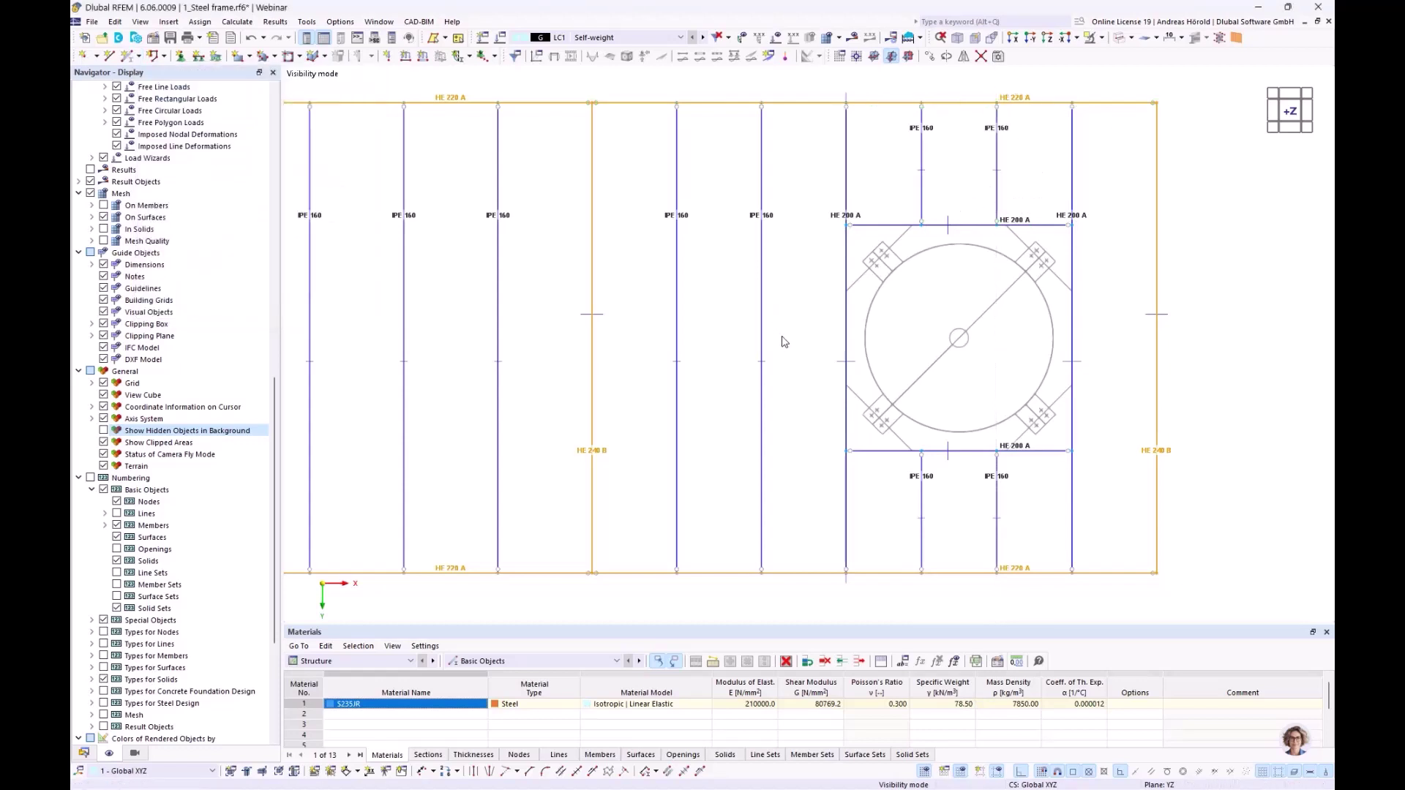
- Set up another hinged beam member with an HE 140 A section from the standardized steel library's HE A series
scroll(855, 322, "up", 4)
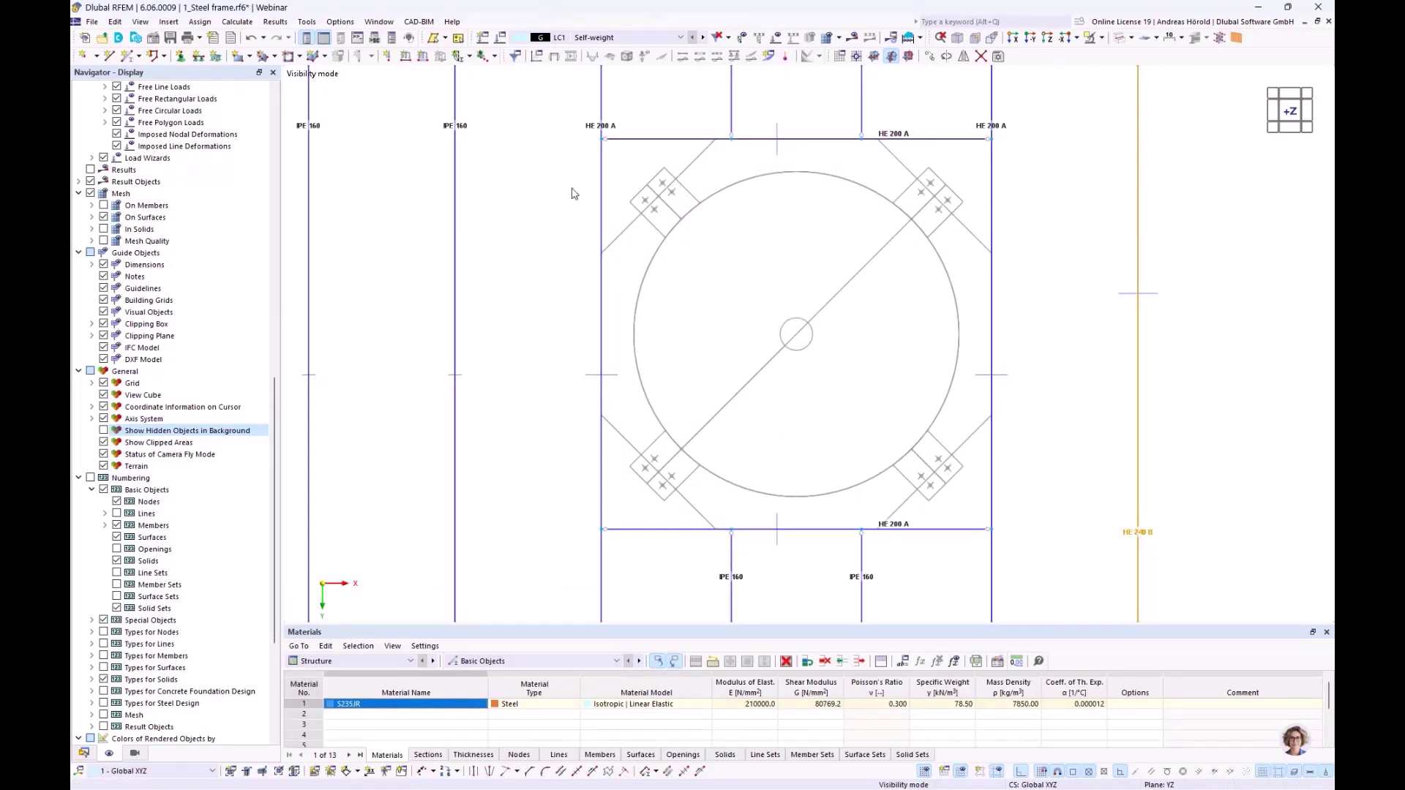
left_click(127, 56)
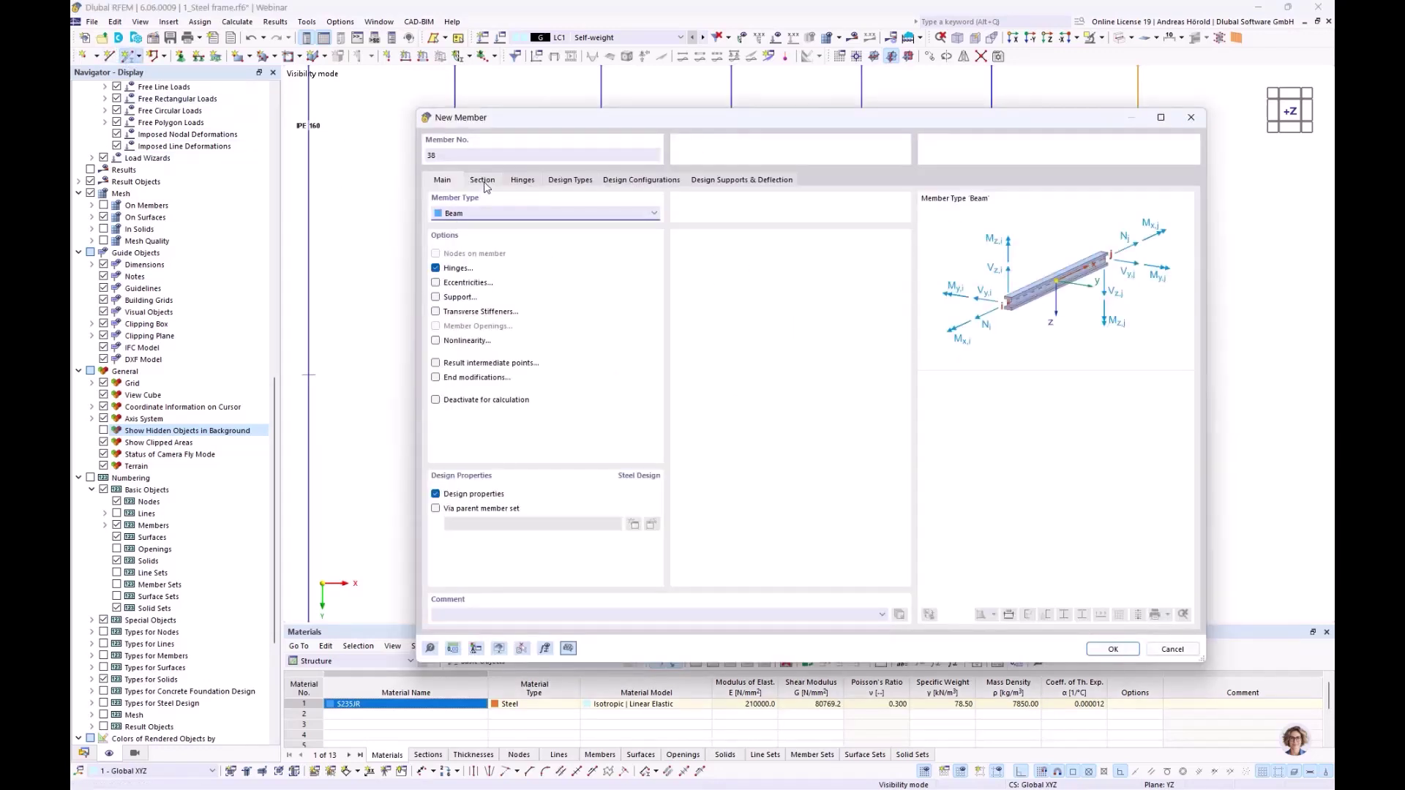
left_click(483, 181)
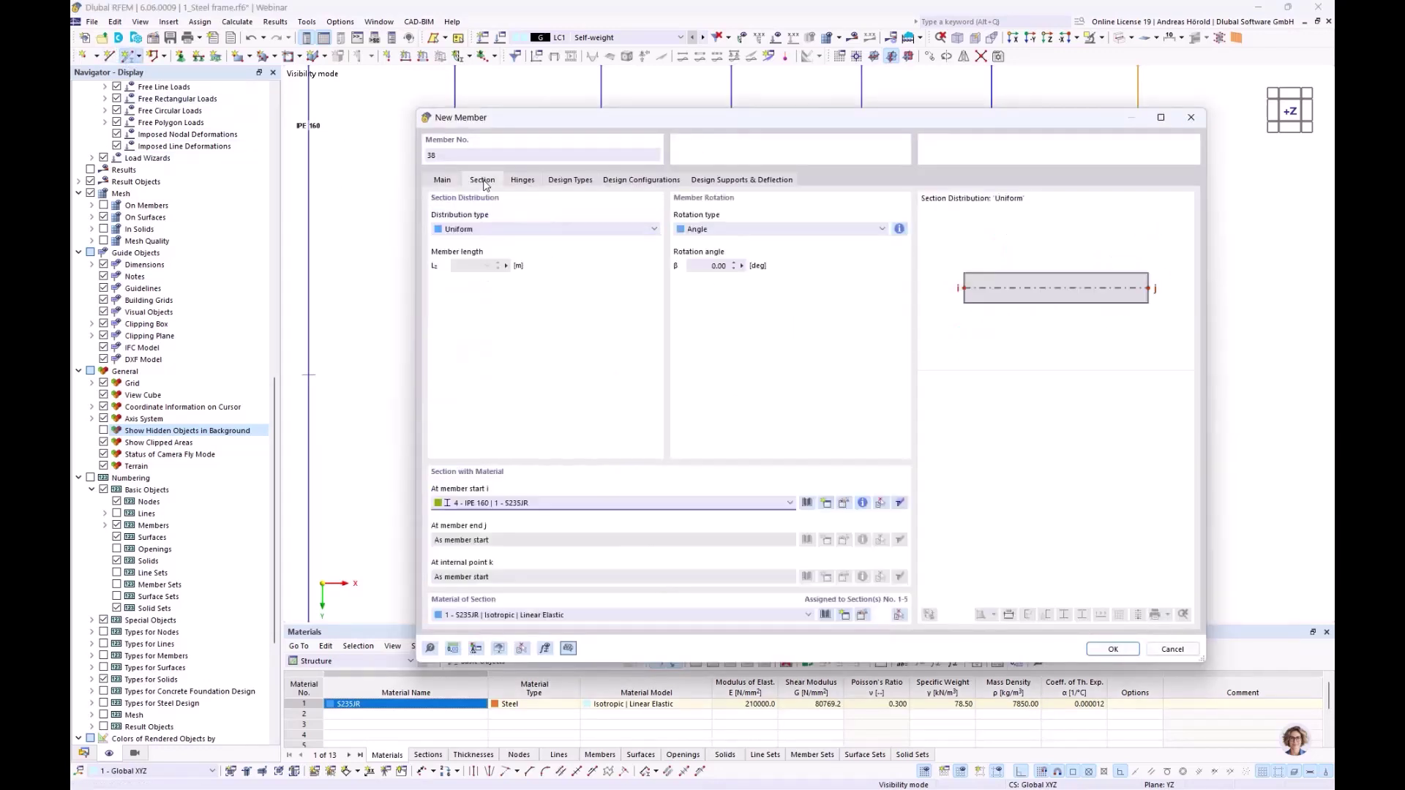
left_click(807, 502)
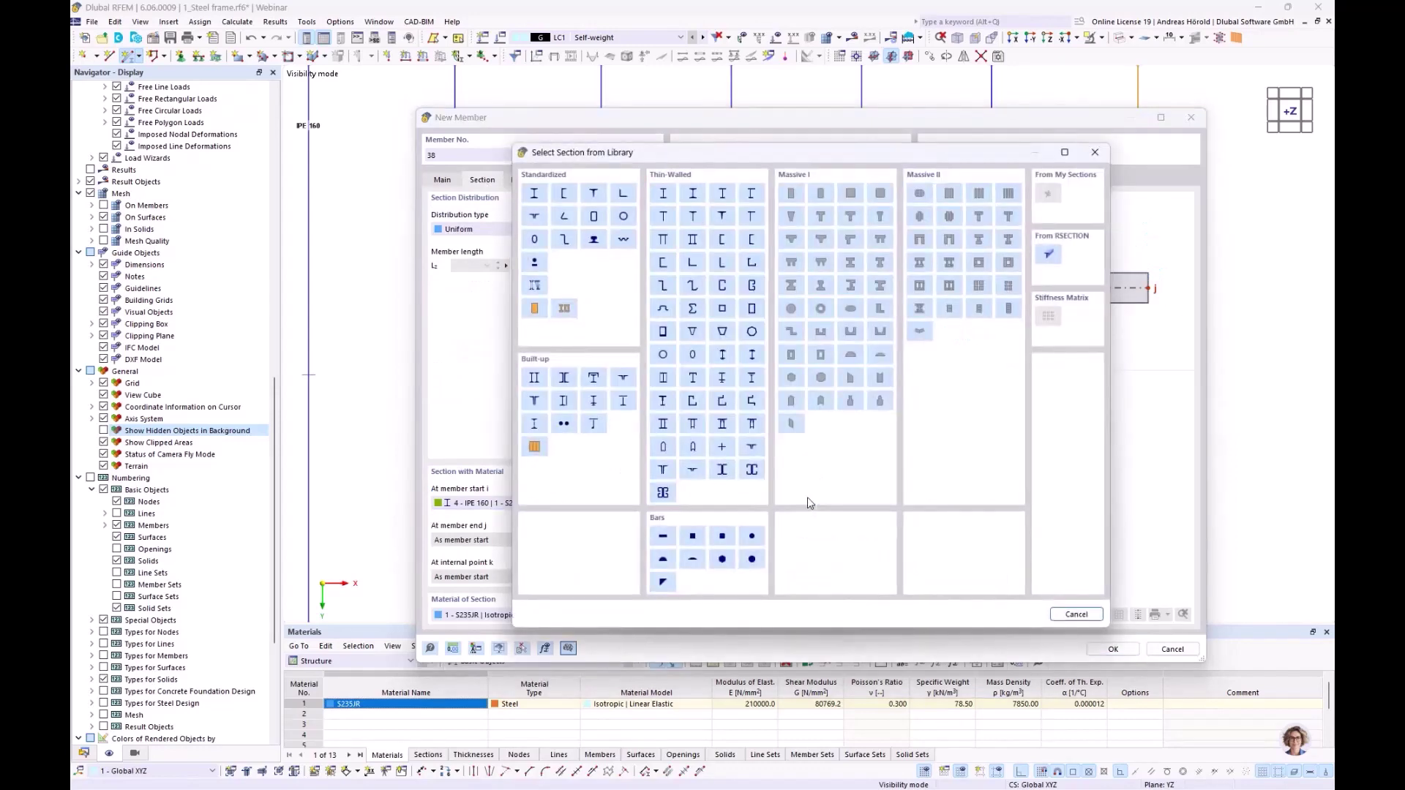
left_click(533, 193)
left_click(452, 185)
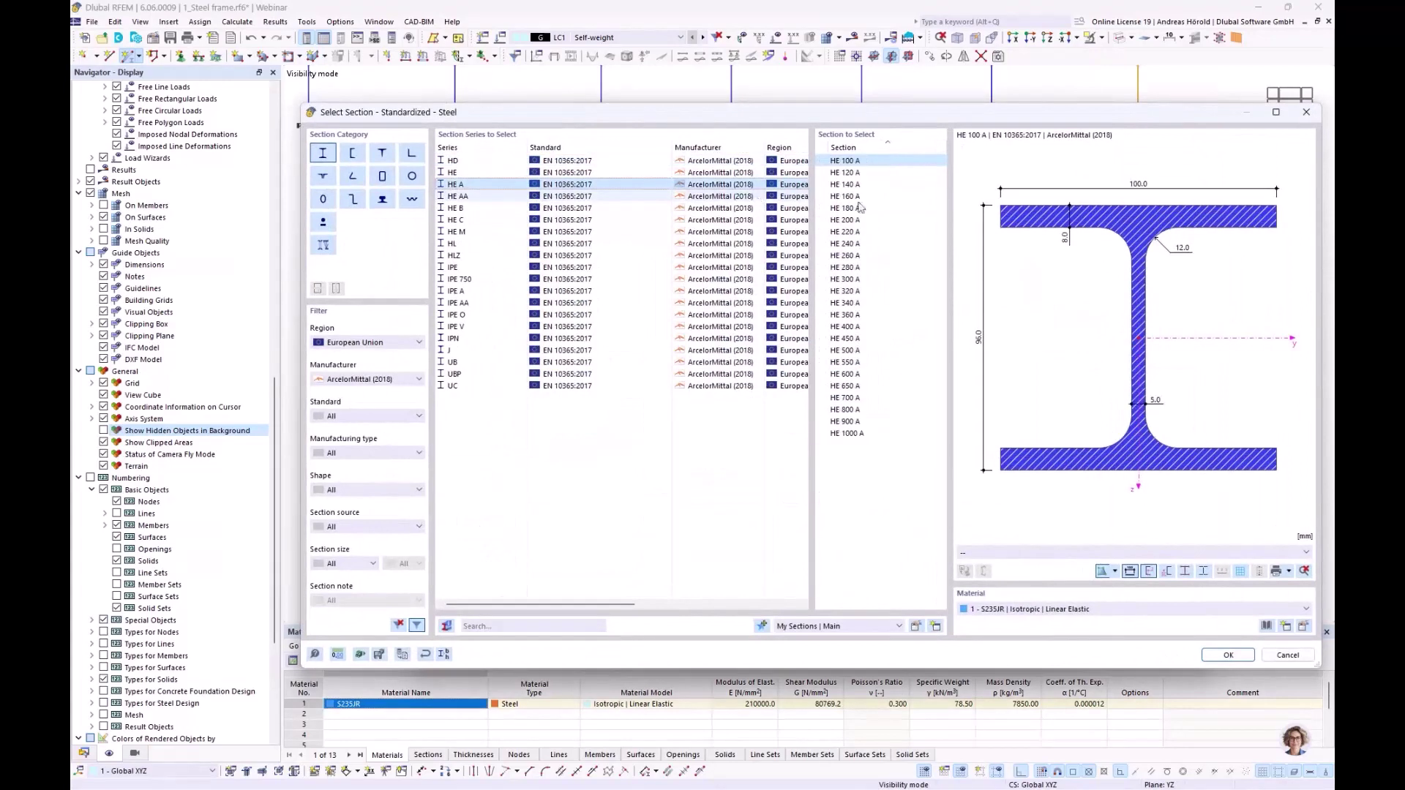
left_click(847, 184)
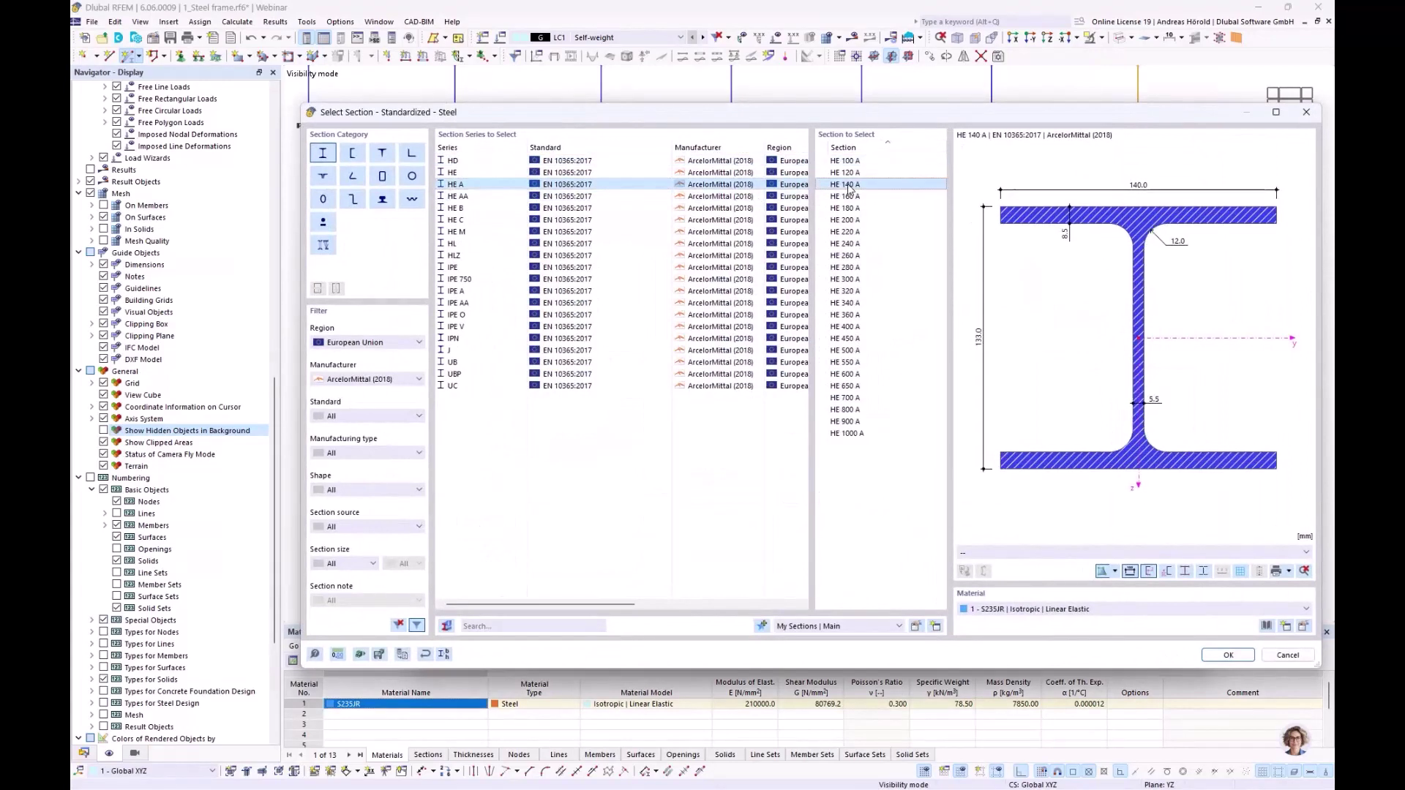
left_click(1215, 655)
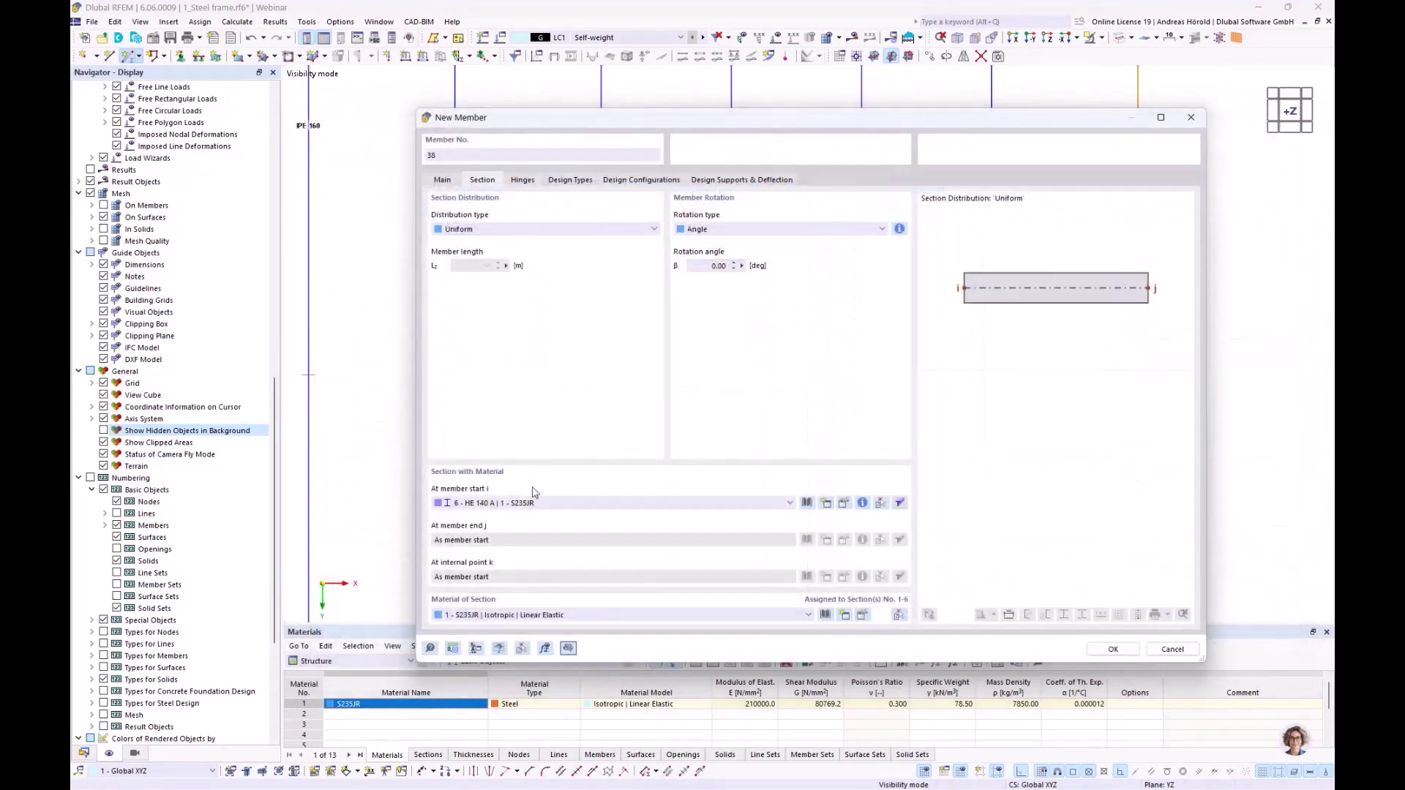
left_click(442, 180)
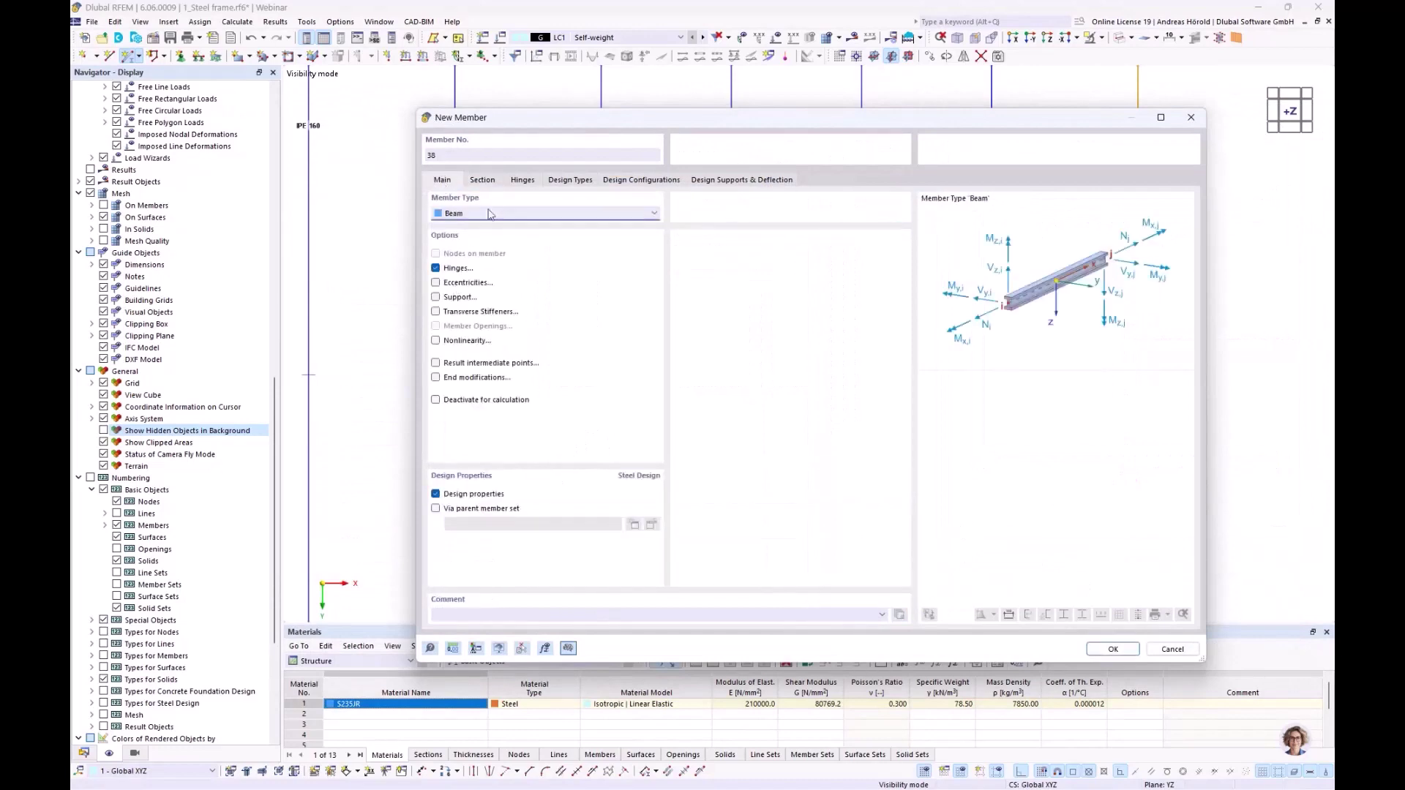
left_click(522, 180)
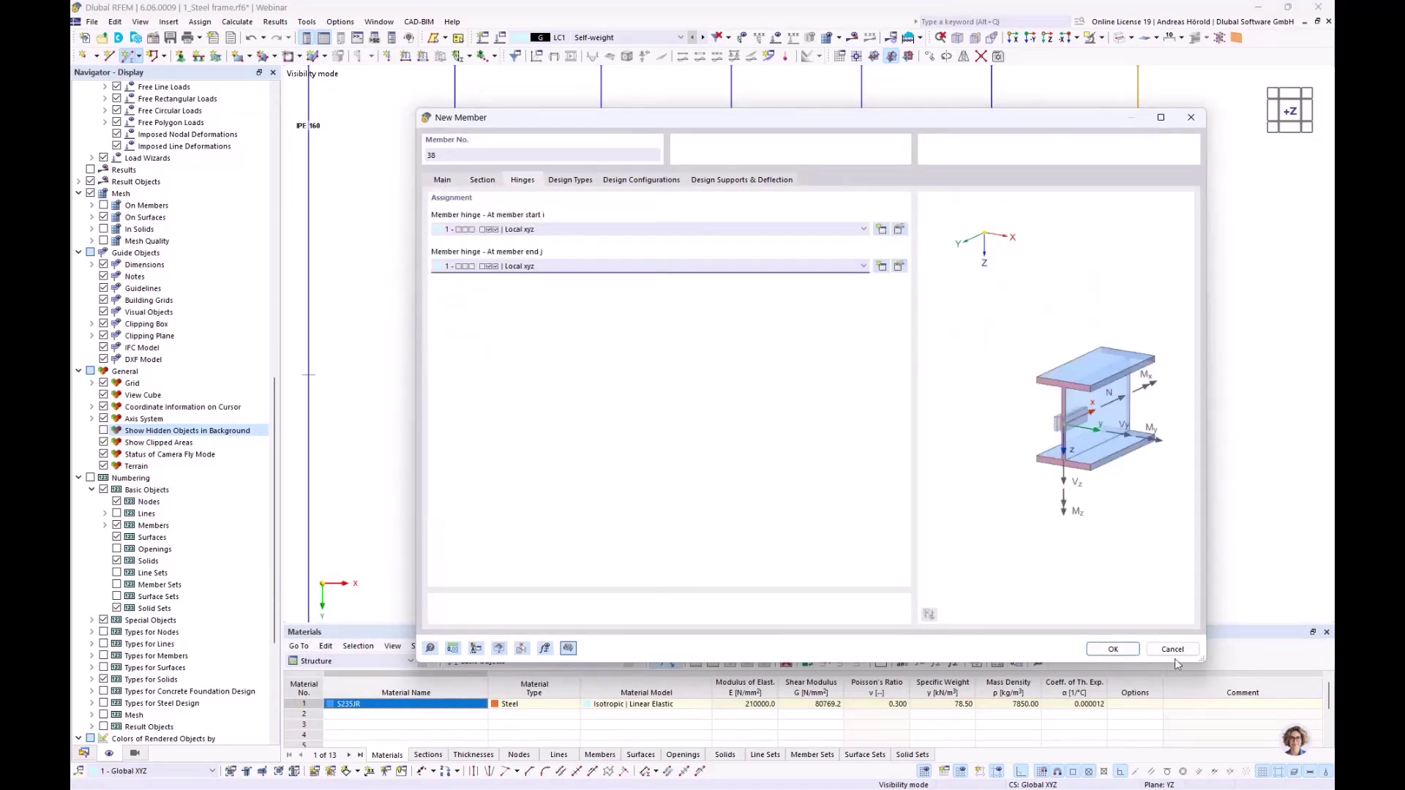
left_click(1113, 650)
- Draw four 0.994 m HE 140 A diagonal beams across the corners of the HE 200 A square, following the DXF lines around the circle
left_click(602, 252)
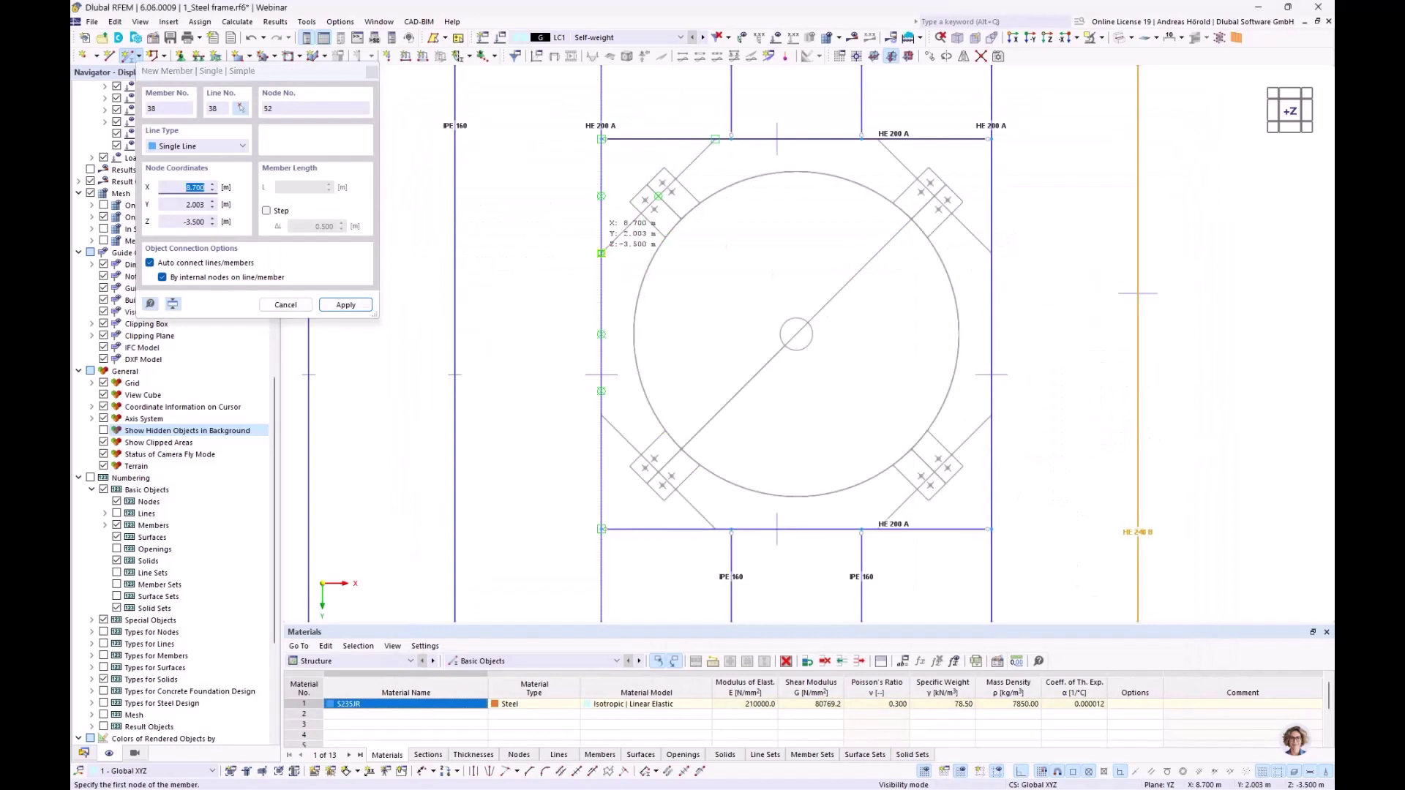
left_click(717, 141)
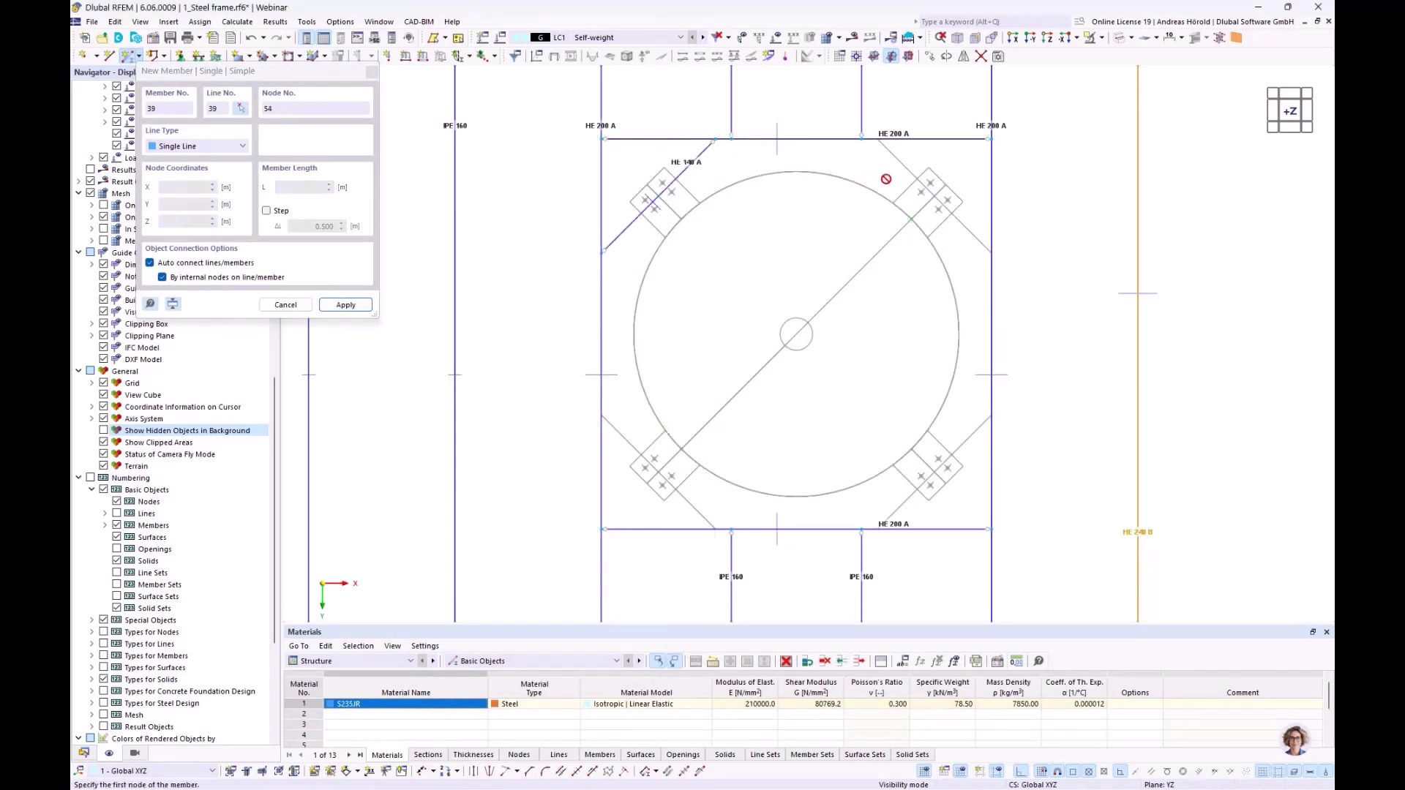
left_click(877, 139)
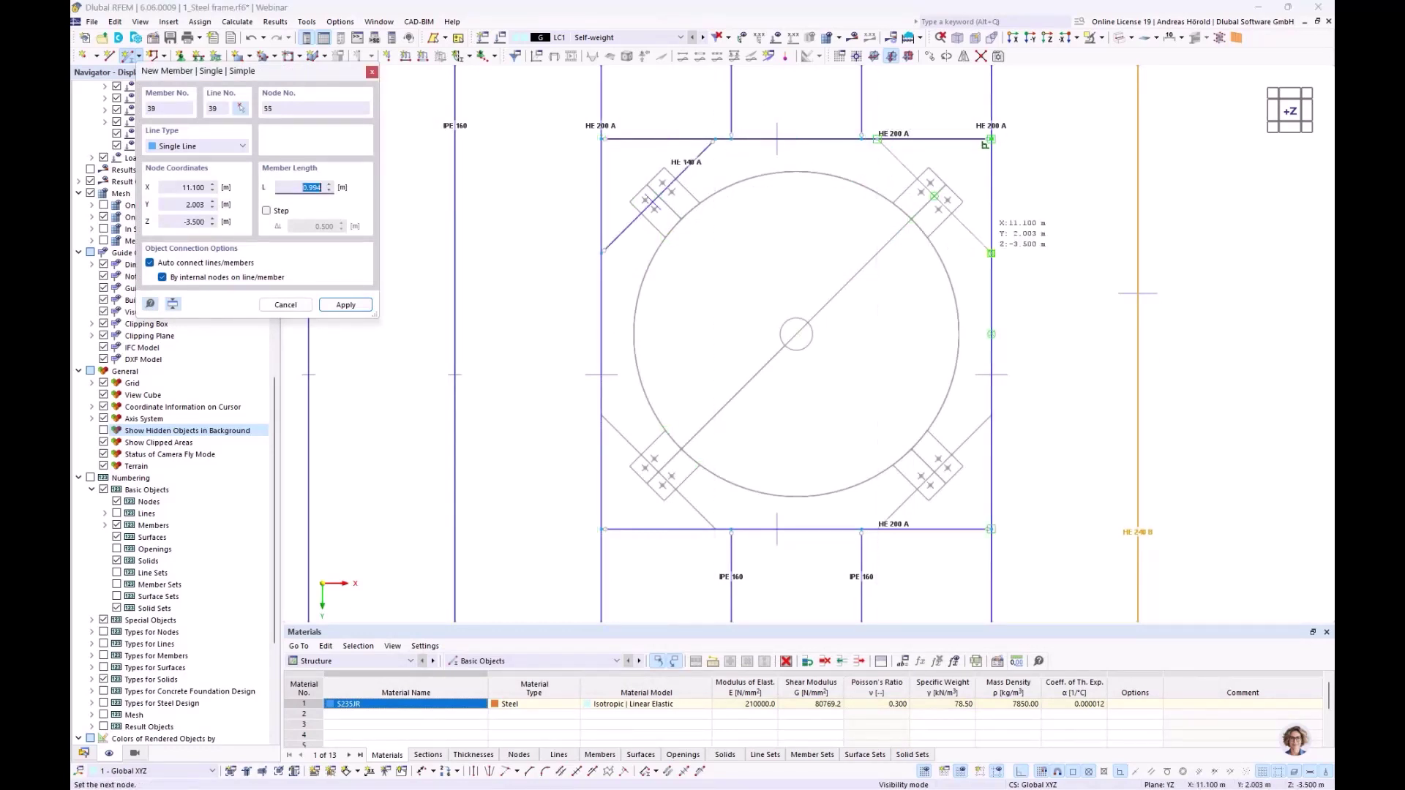
left_click(991, 252)
left_click(877, 528)
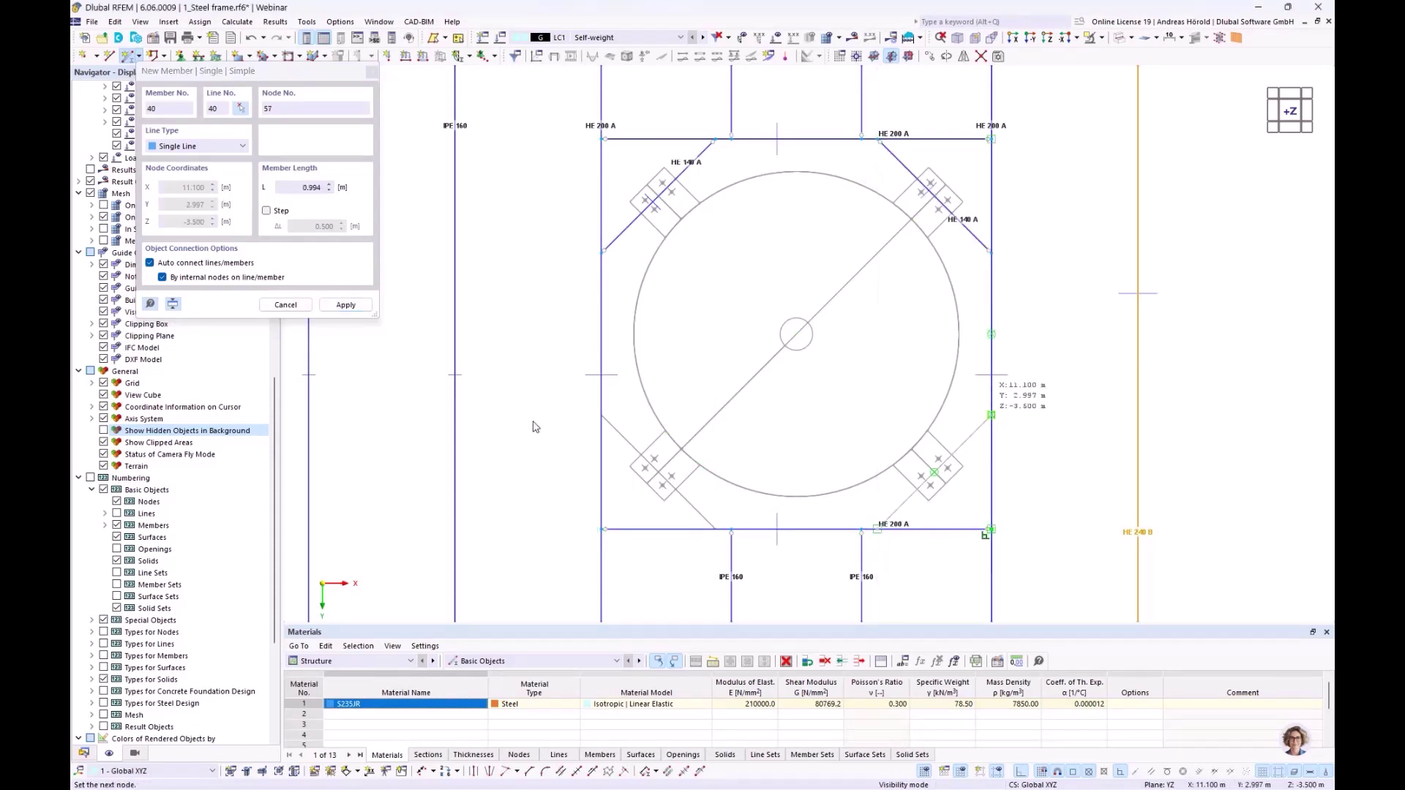
left_click(991, 415)
left_click(714, 527)
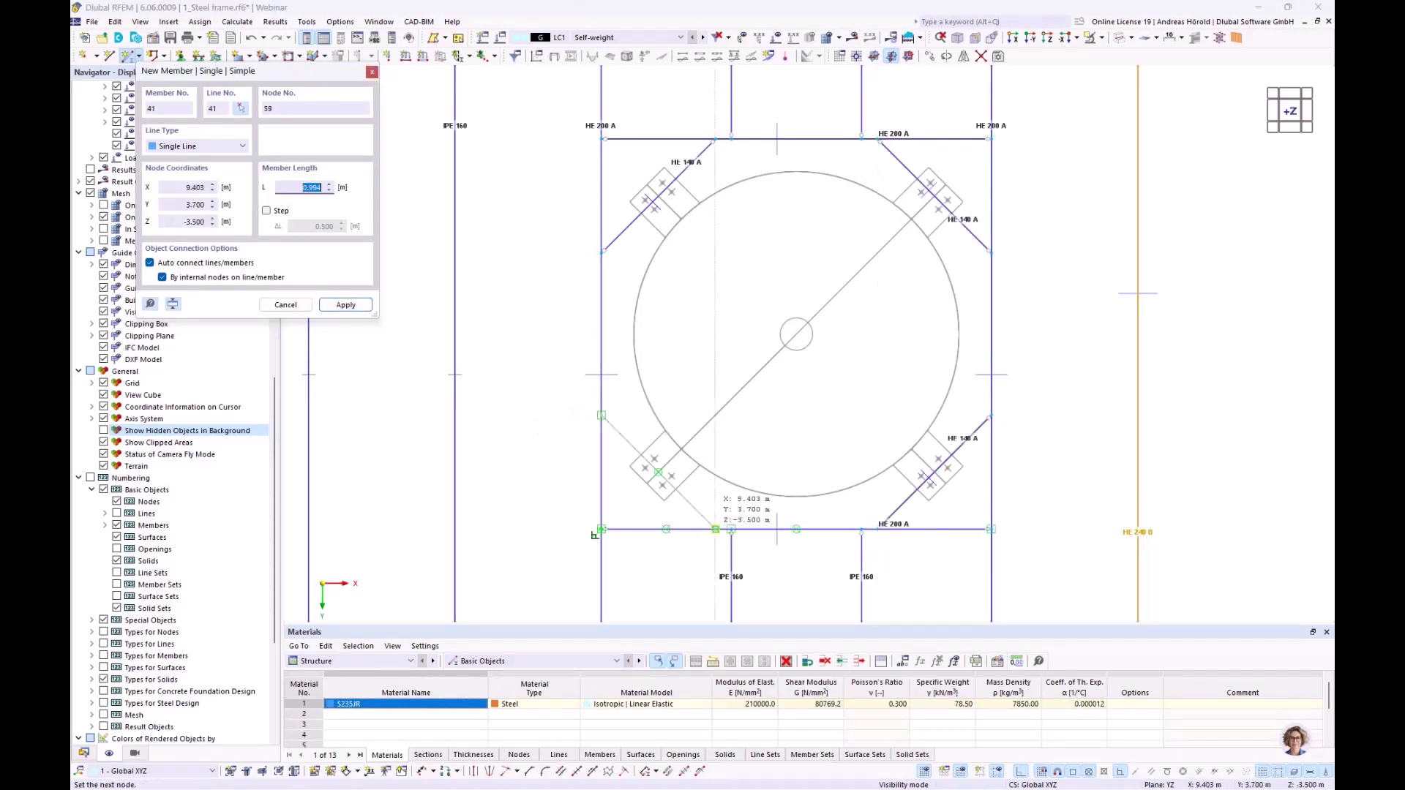
left_click(602, 415)
key("Escape")
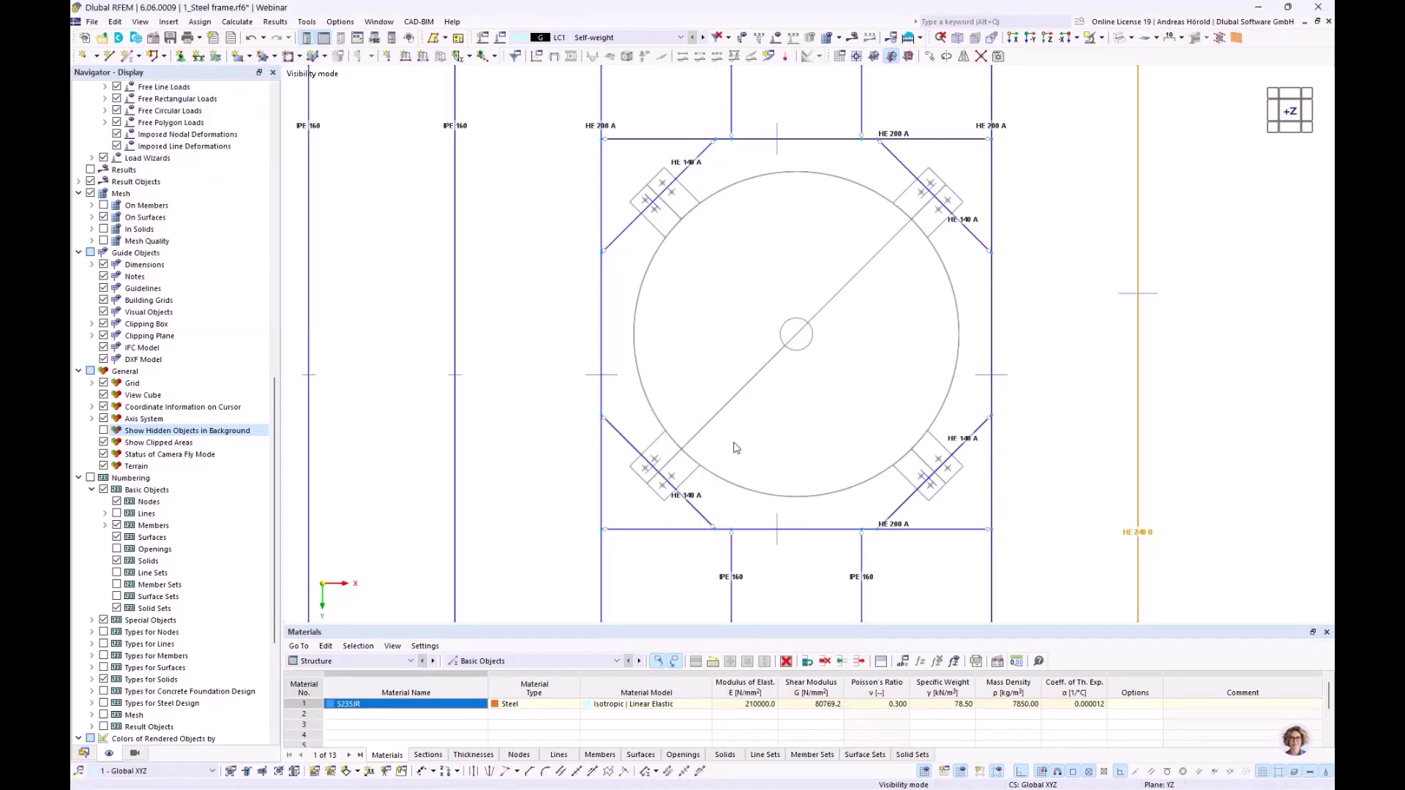
- Change the model display from wireframe to transparent solid rendering of the members
scroll(735, 448, "up", 5)
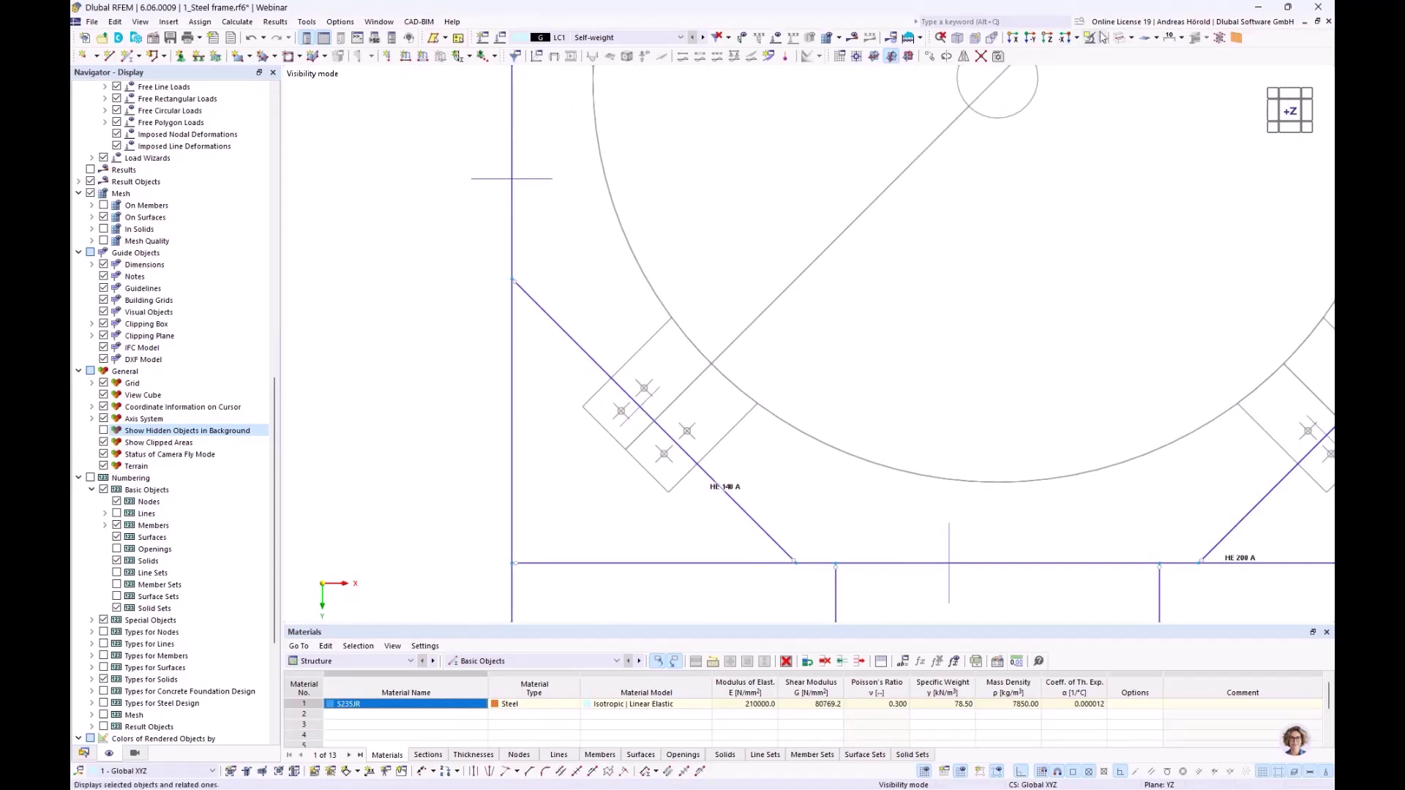
left_click(1126, 40)
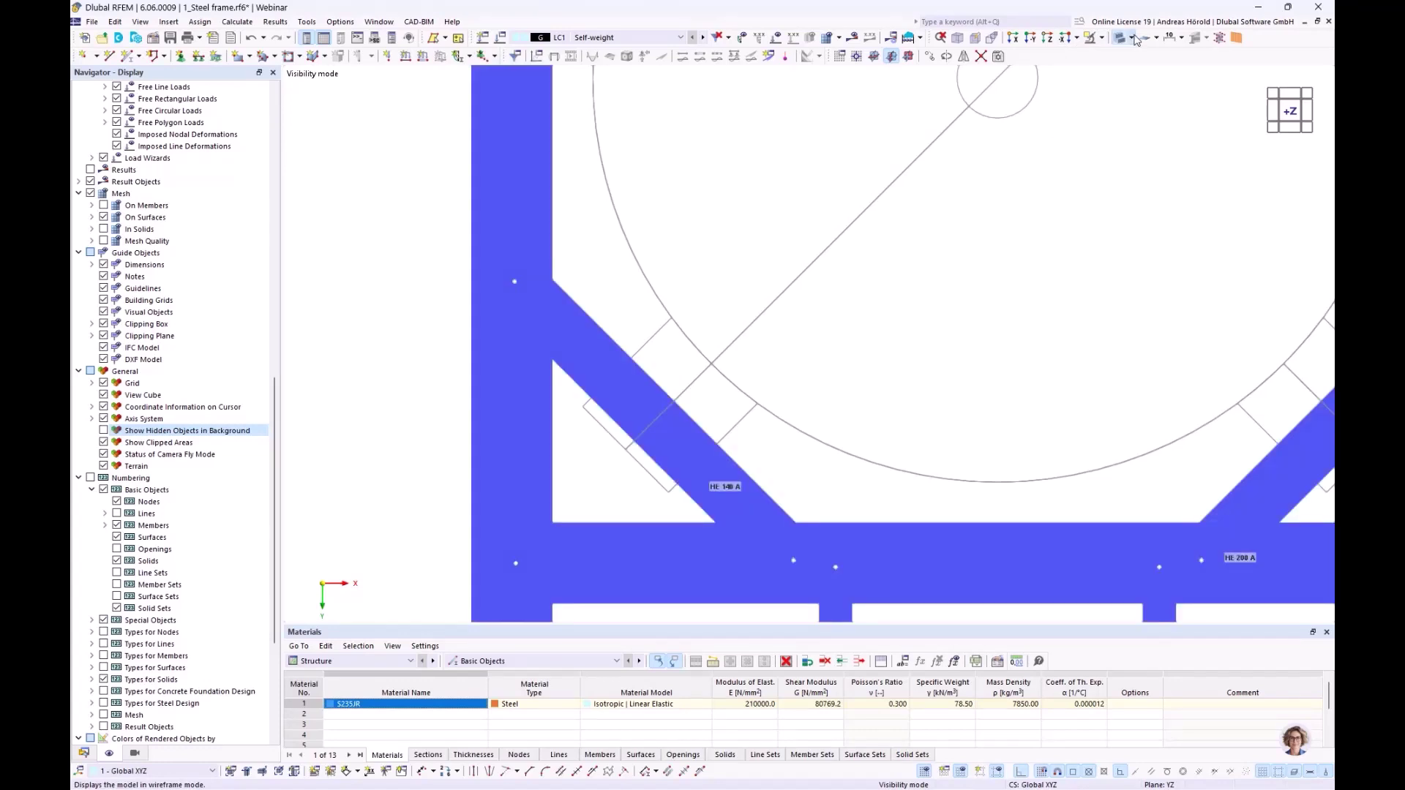
left_click(1133, 38)
left_click(1132, 81)
- Examine how the HE 140 A corner diagonals sit relative to the DXF support plates and bolt holes around the circle
scroll(775, 380, "down", 1)
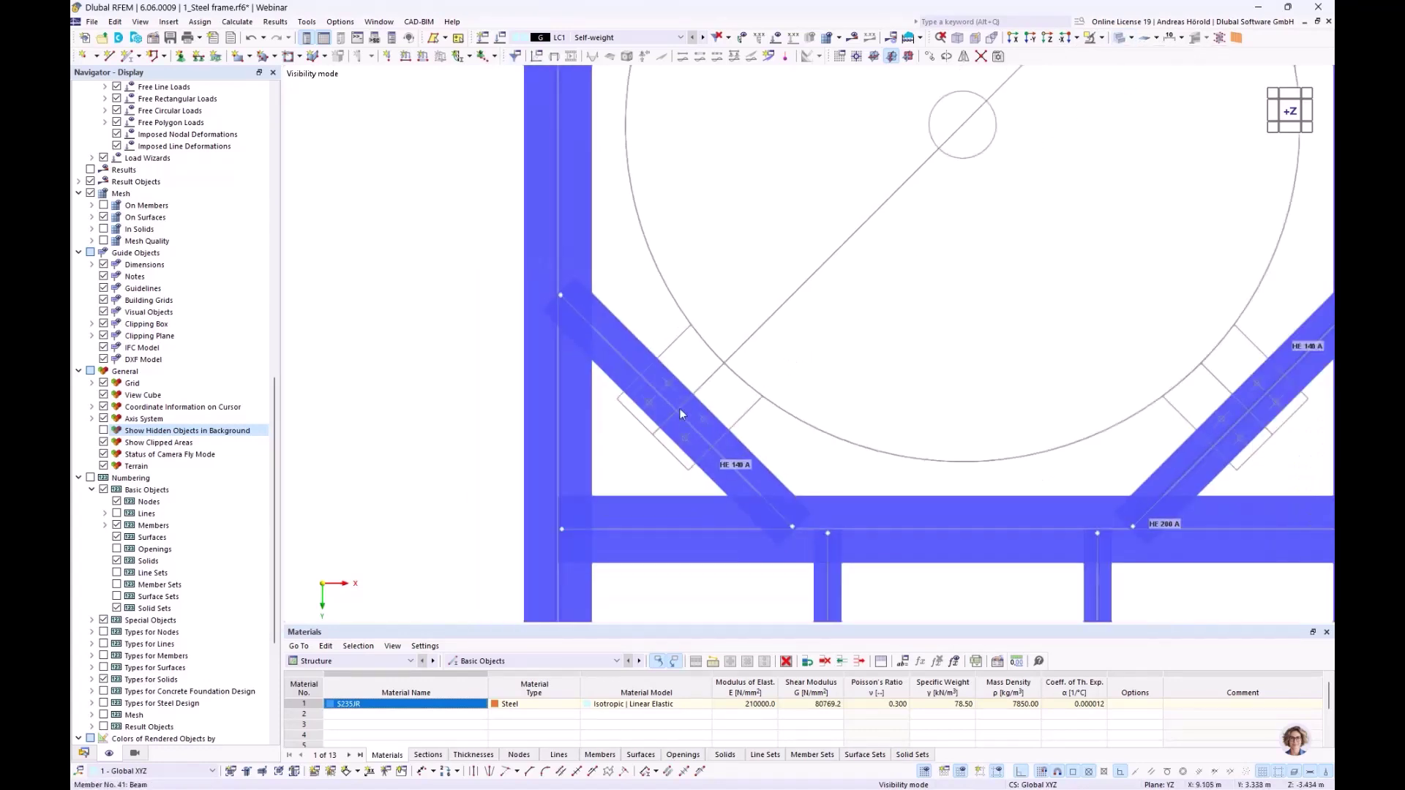
scroll(670, 407, "up", 3)
left_click(619, 379)
scroll(727, 393, "down", 4)
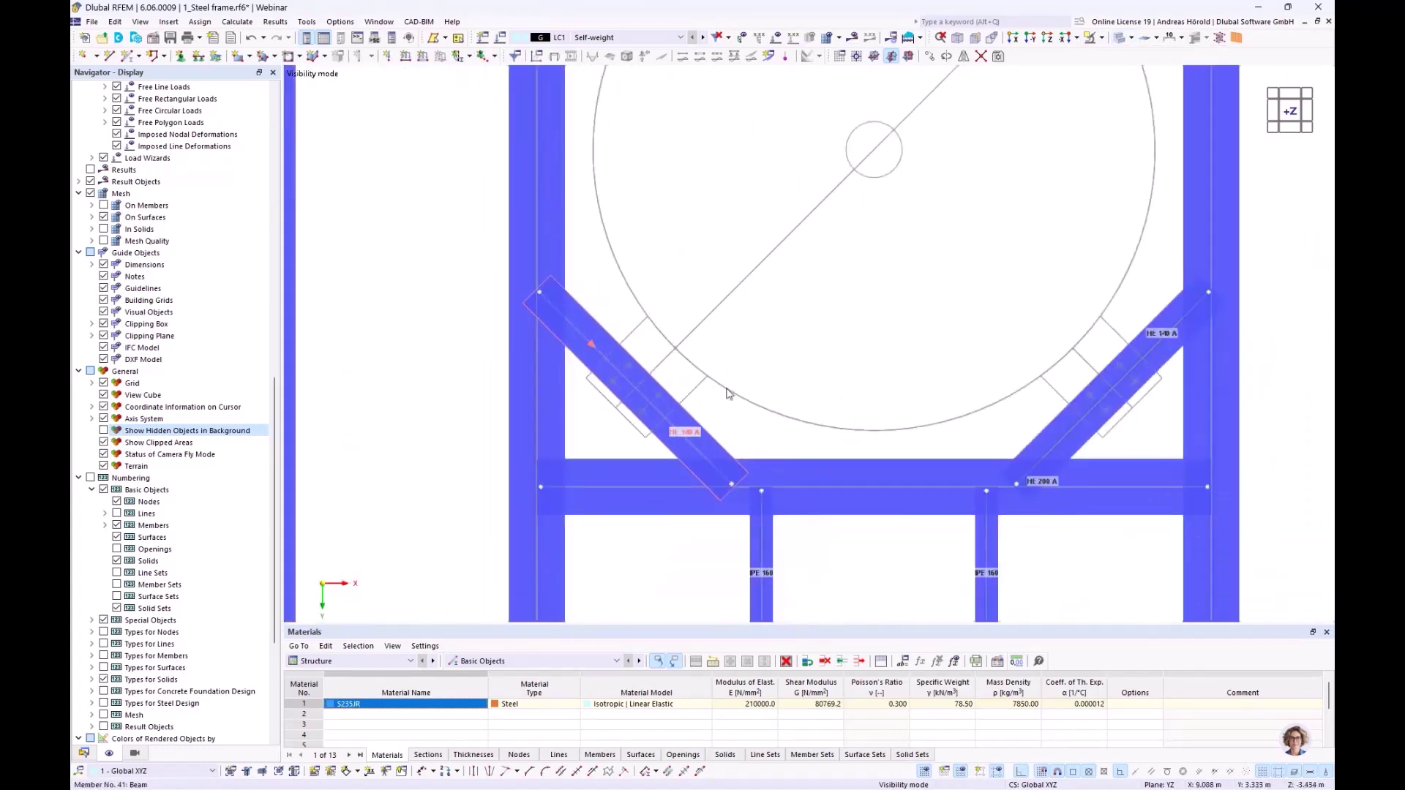
scroll(1135, 397, "up", 3)
left_click(1136, 396)
scroll(1020, 405, "down", 3)
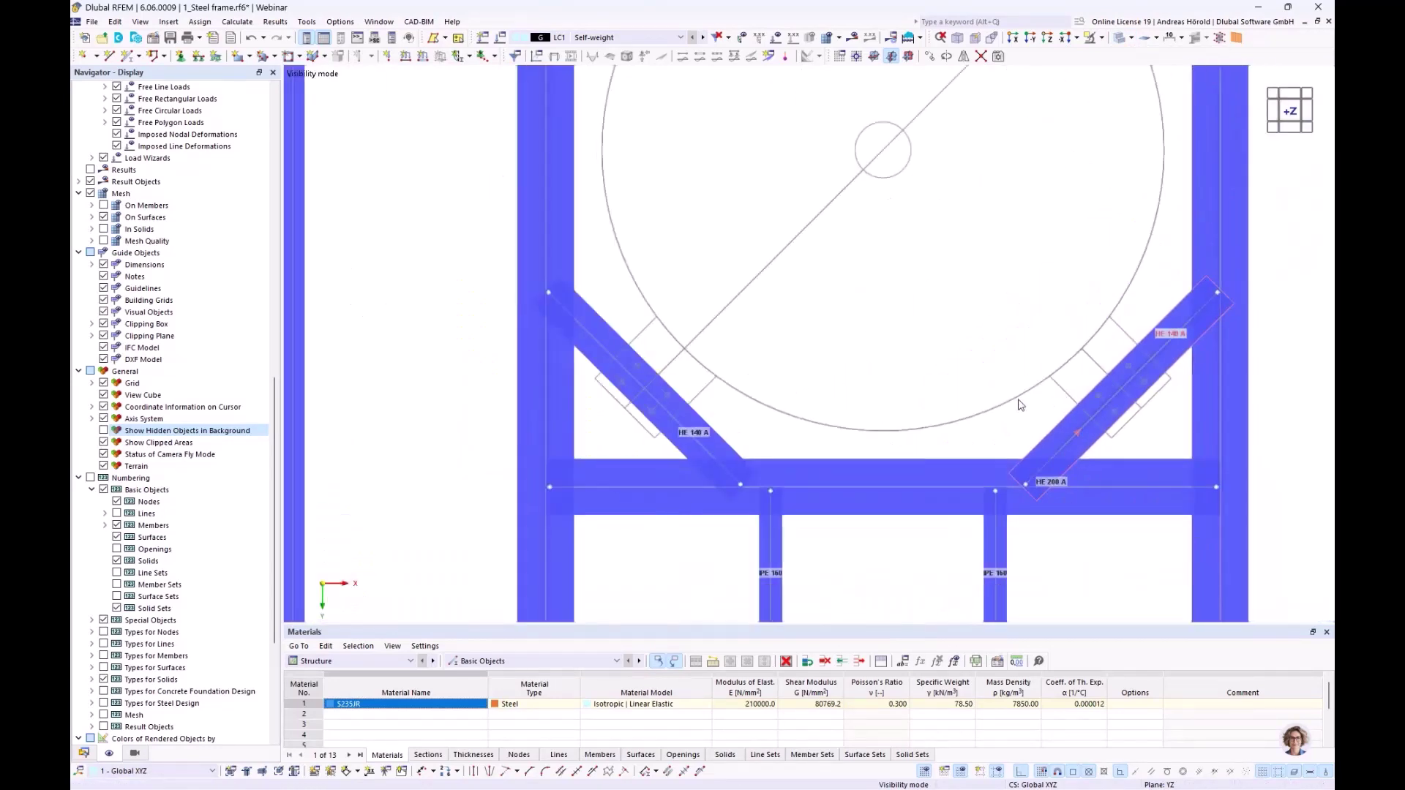
scroll(1021, 405, "down", 5)
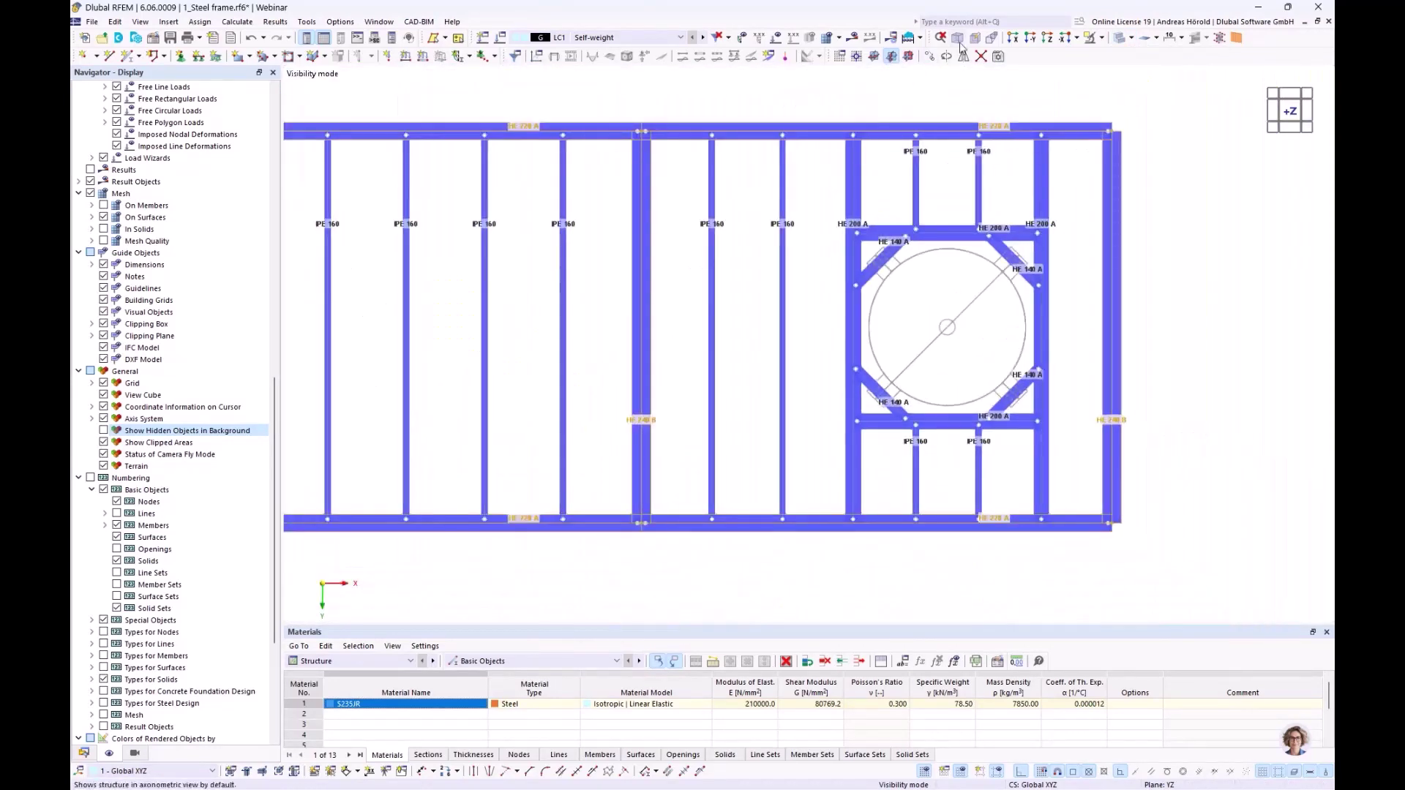
- Switch to the axonometric view and cancel the visibility mode to show the whole steel frame
left_click(957, 39)
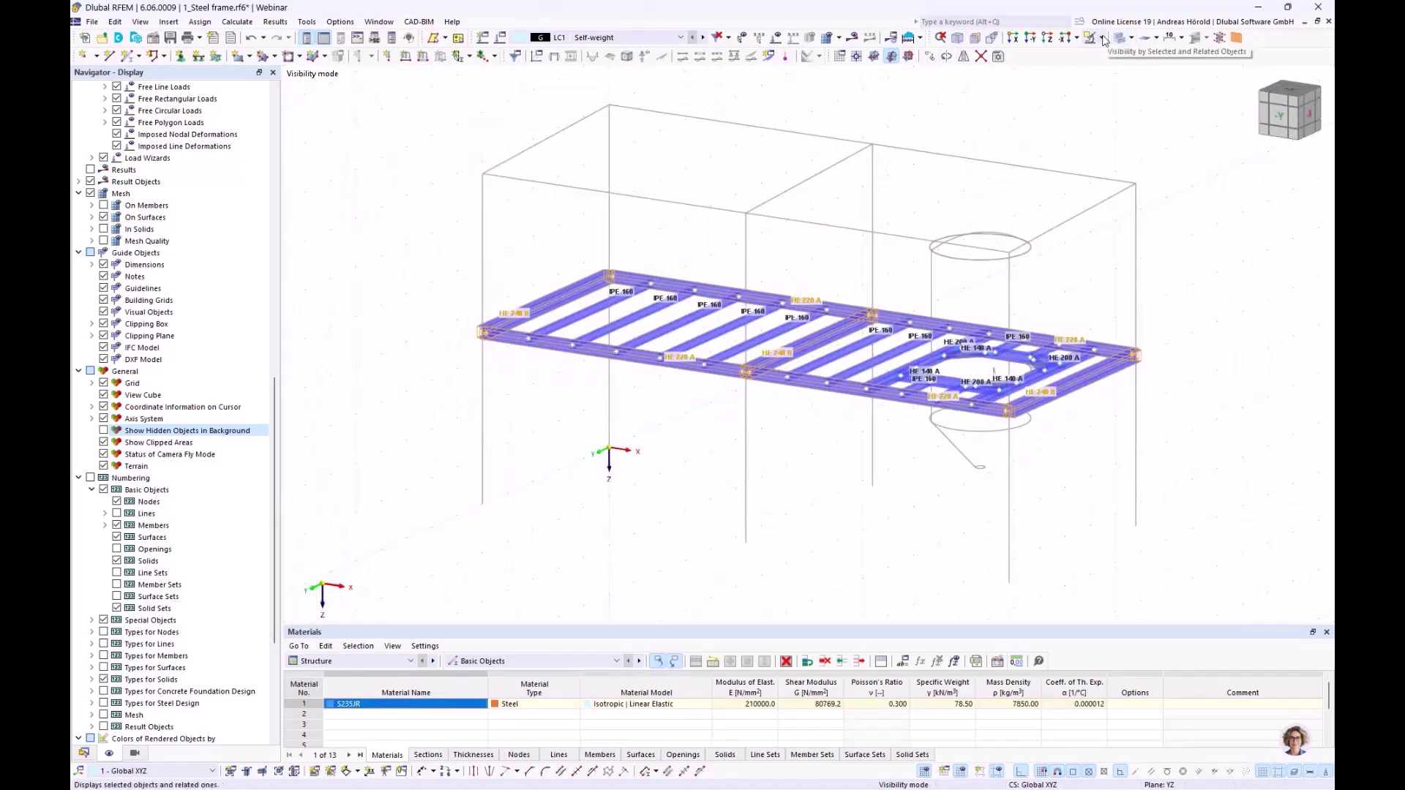
left_click(1102, 37)
left_click(1146, 153)
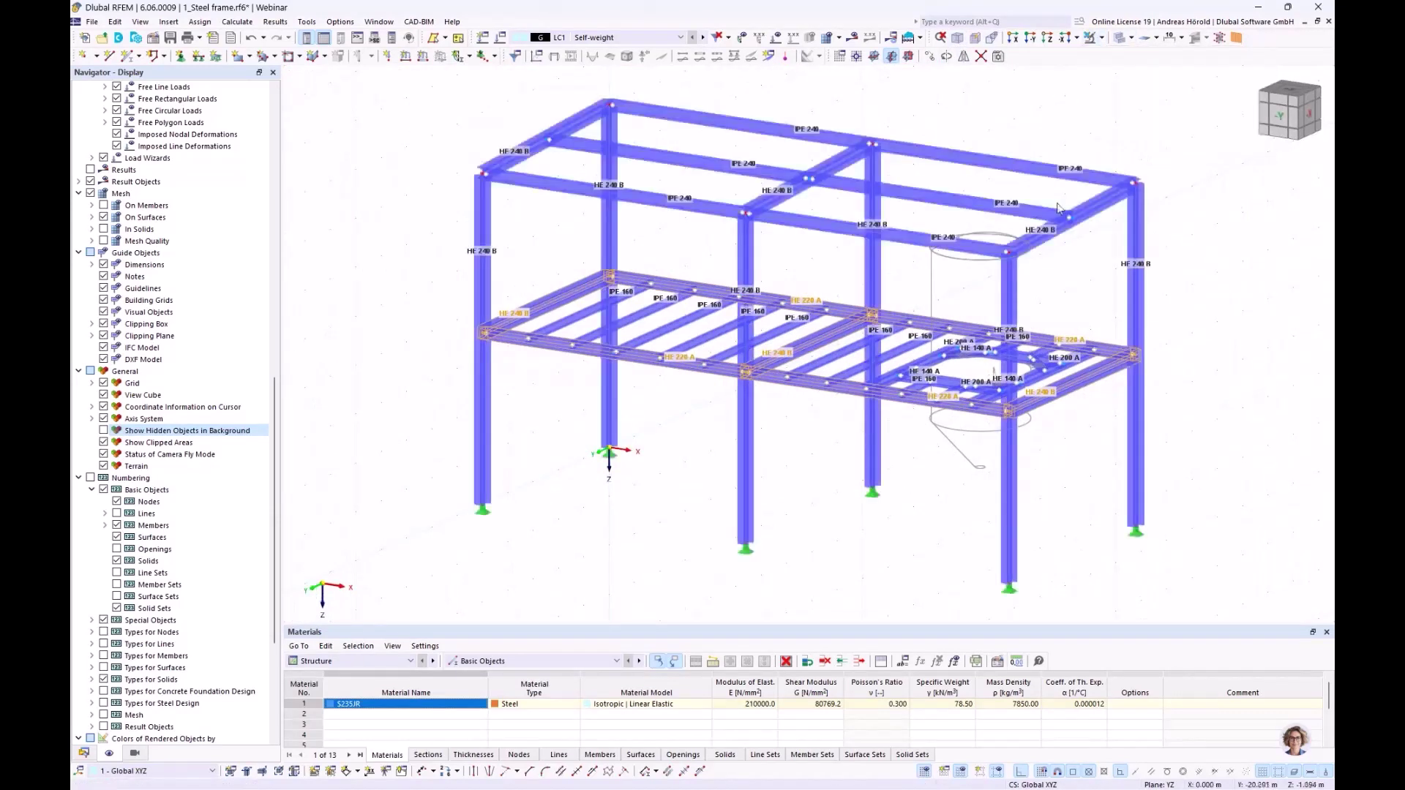
scroll(664, 502, "up", 2)
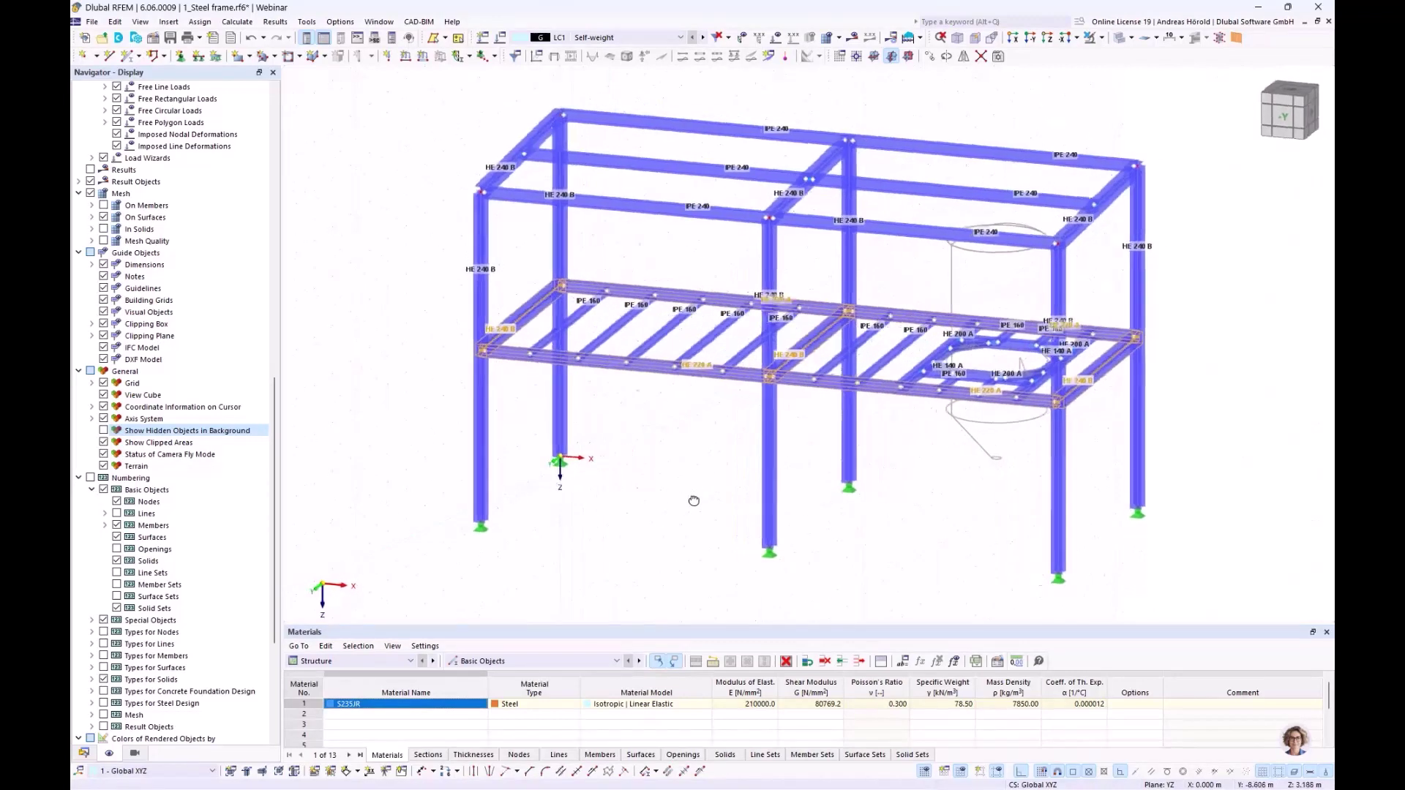
- Change the member display from transparent solid rendering to the wireframe model
scroll(676, 490, "down", 4)
middle_click_drag(674, 492, 787, 483, "ctrl")
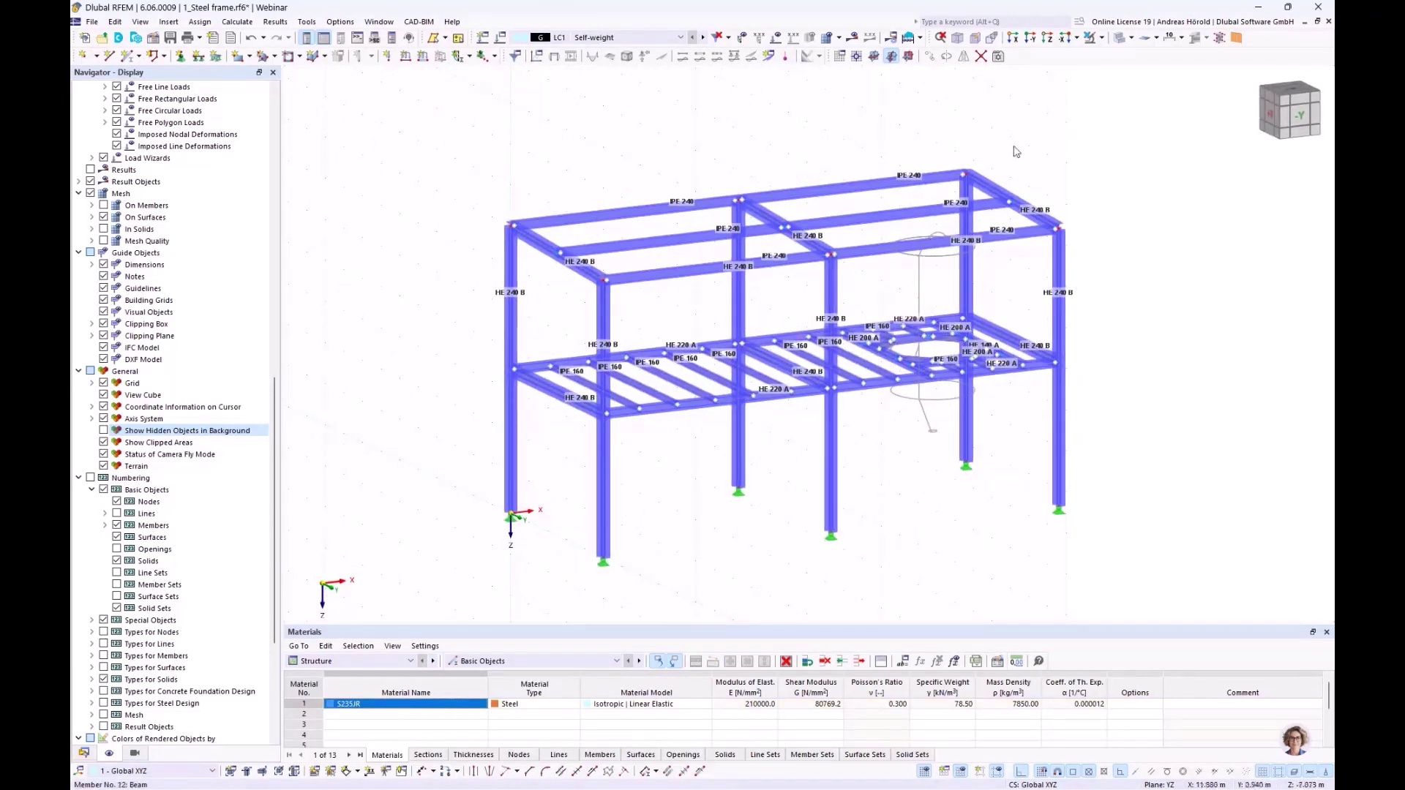
left_click(1133, 38)
left_click(1156, 68)
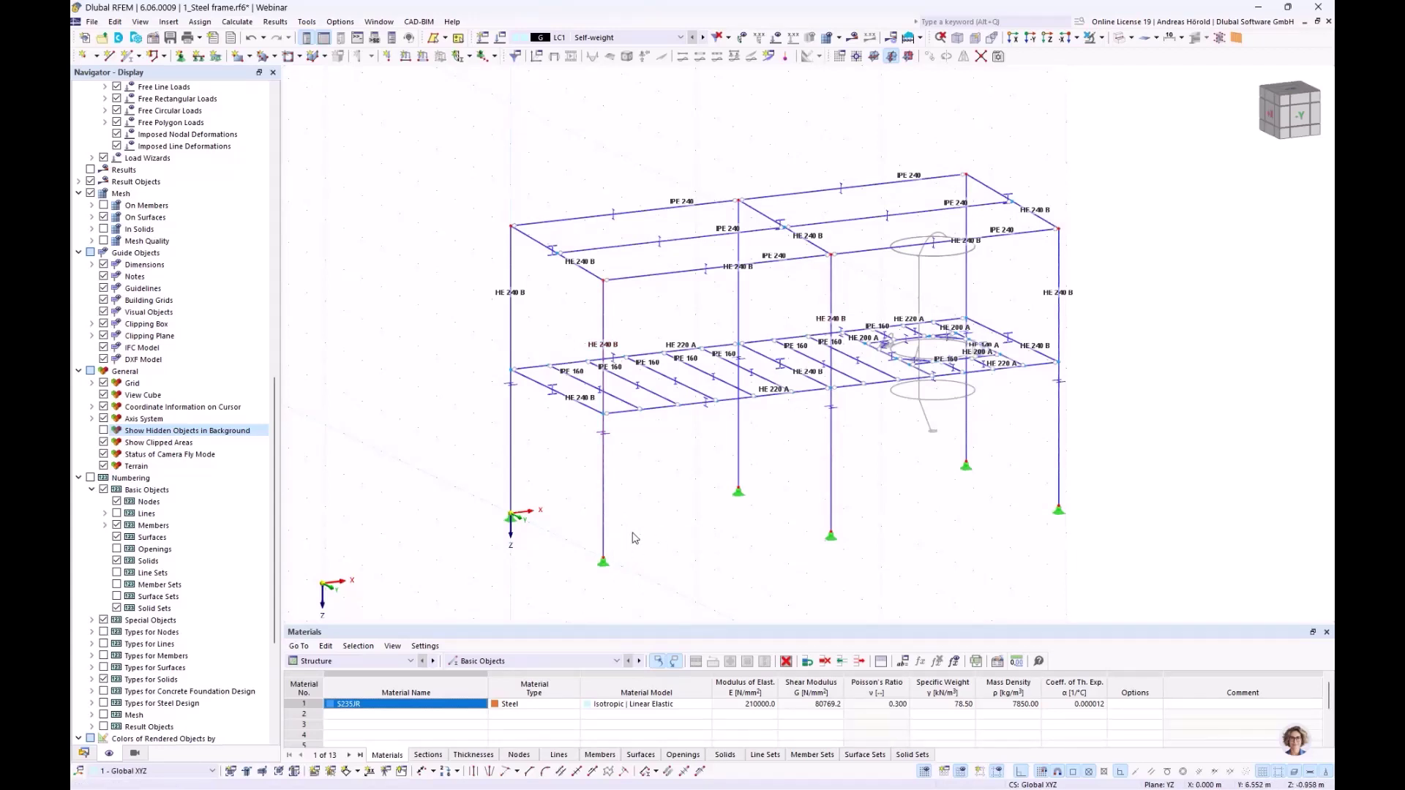
- Define a new member of type Tension with the equal-angle section L 60x60x6 from EN 10056-1:2017 in S235JR
left_click(127, 57)
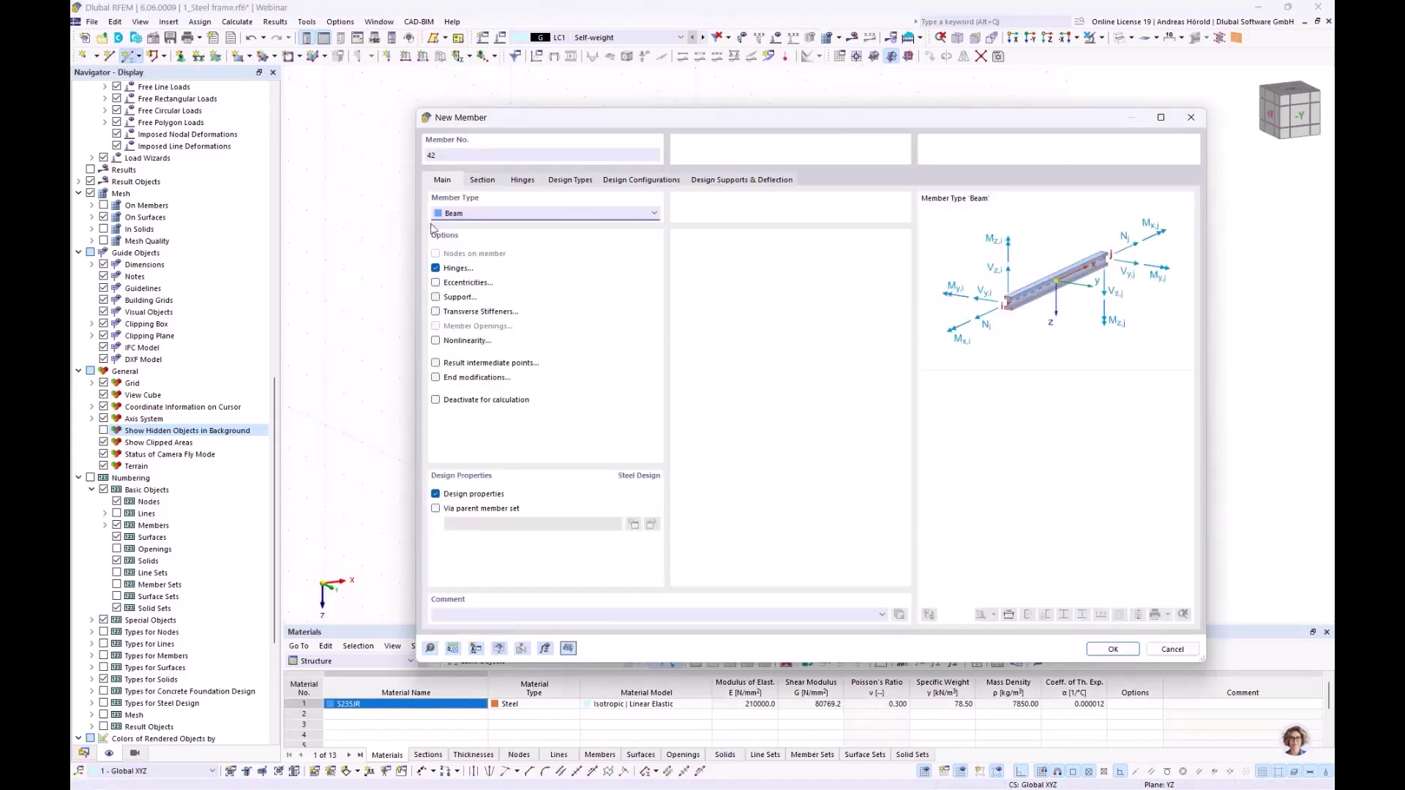
left_click(482, 215)
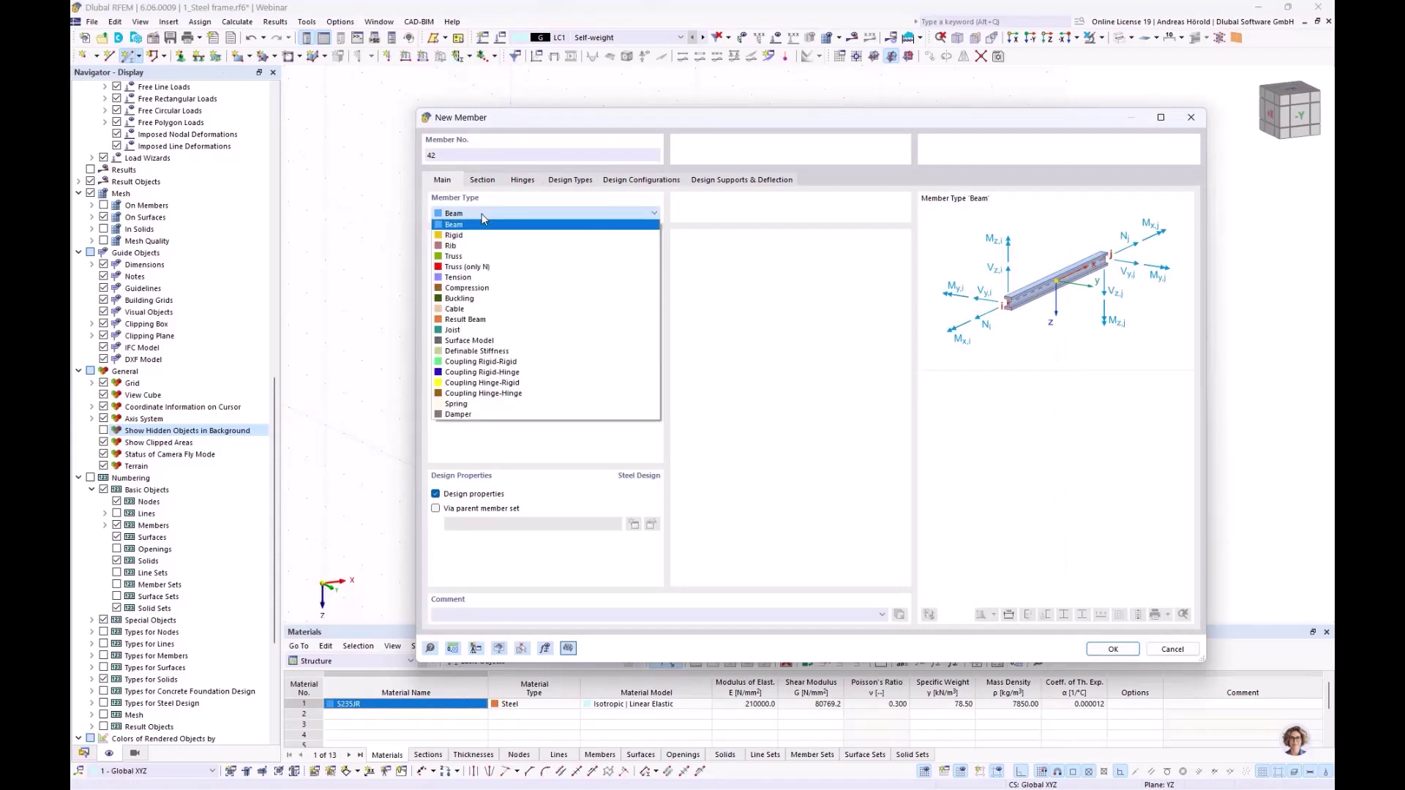
left_click(503, 281)
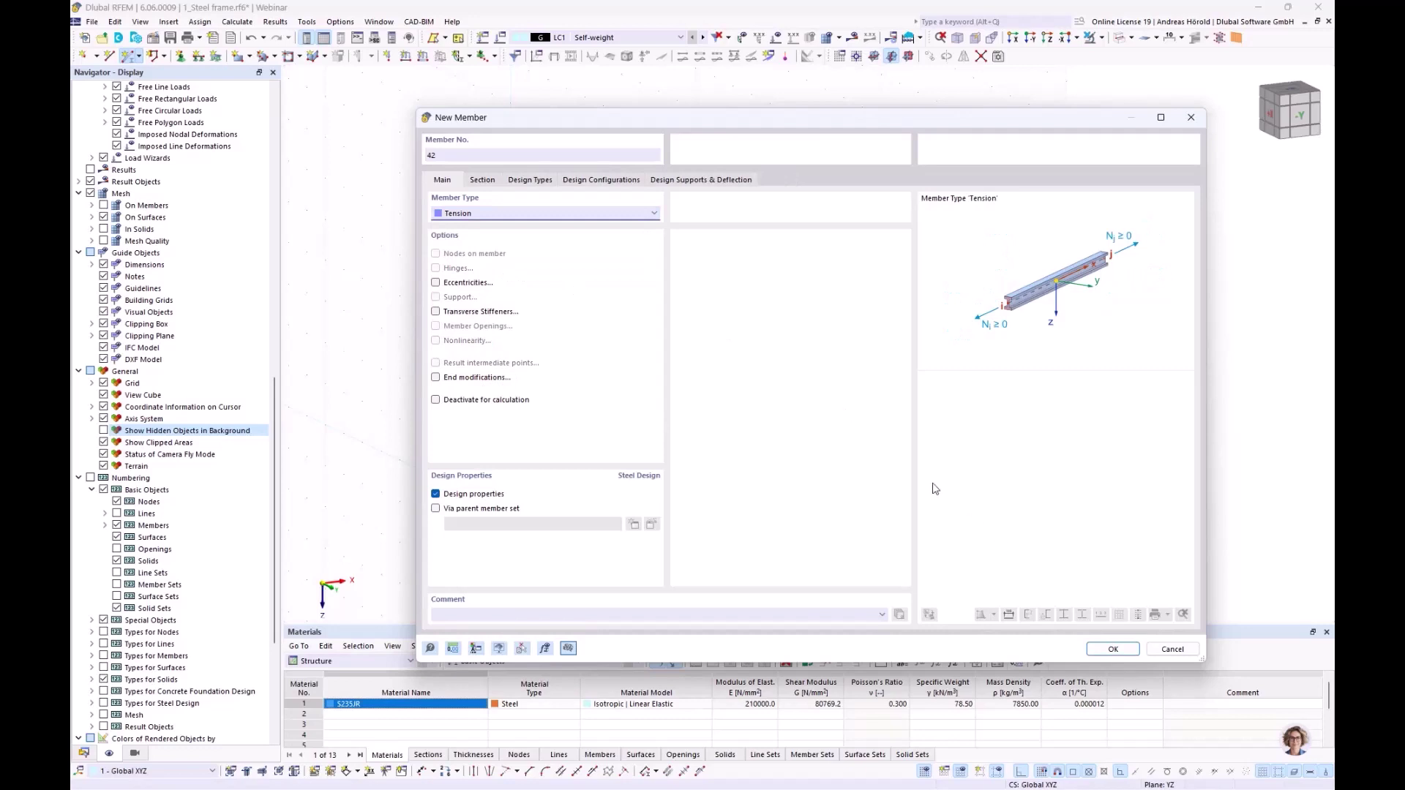
left_click(480, 181)
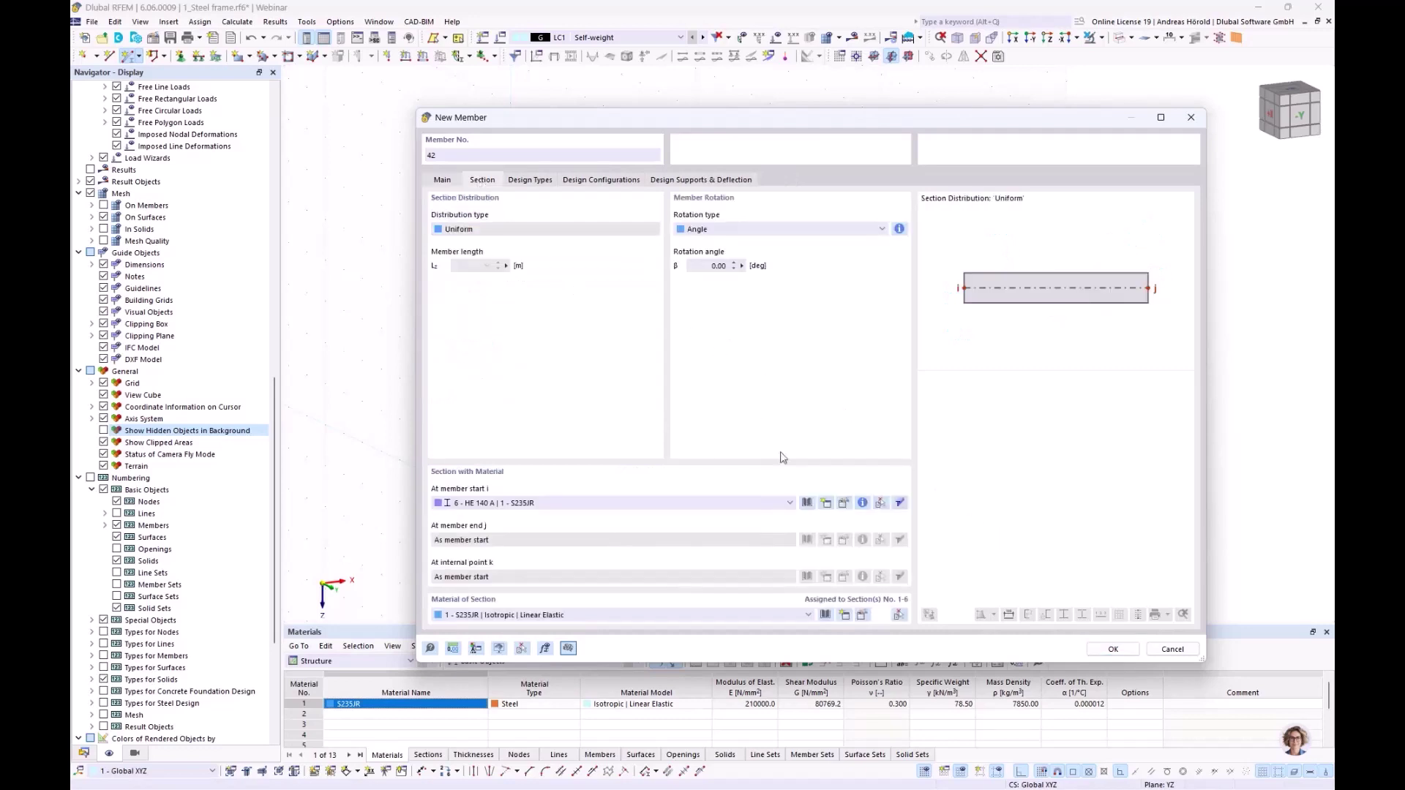
left_click(808, 503)
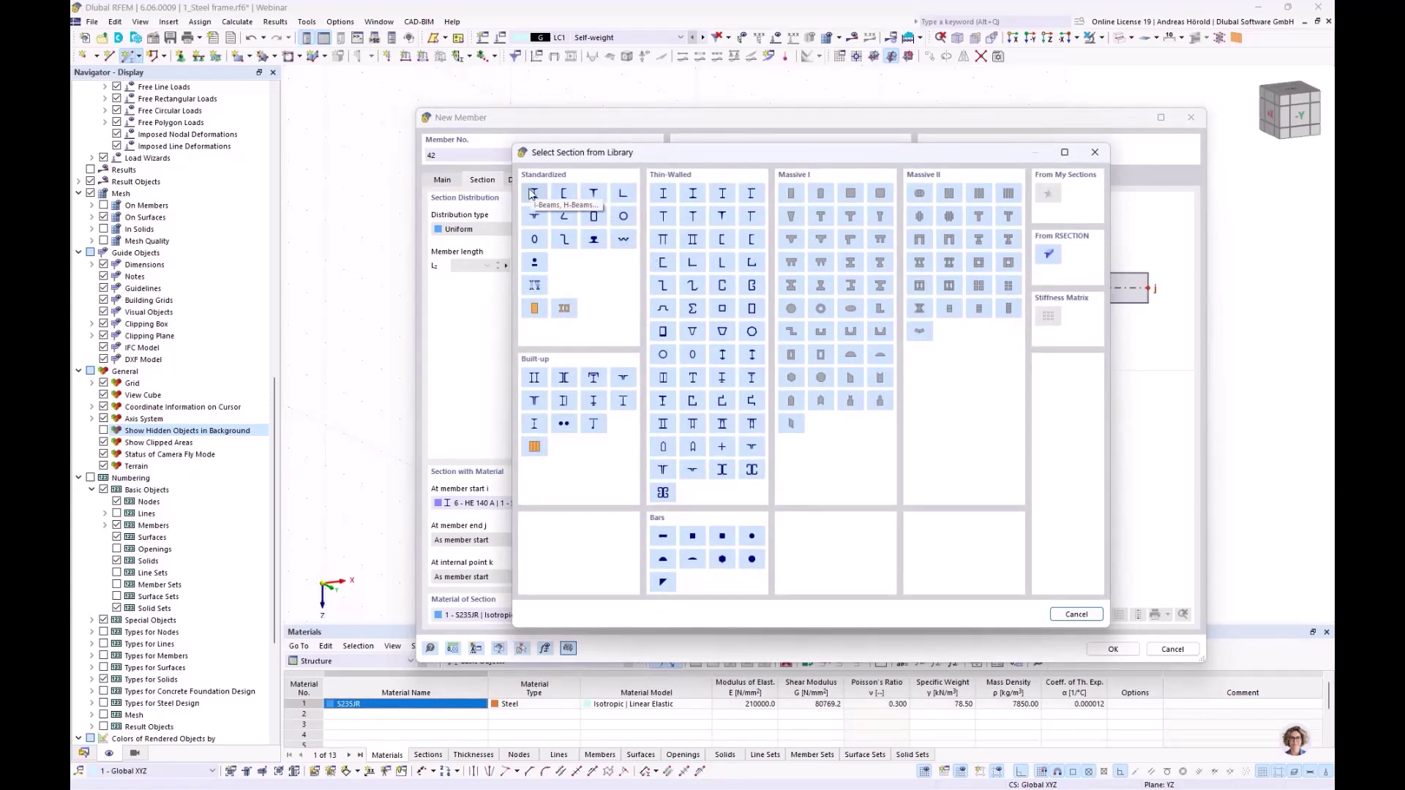
left_click(624, 194)
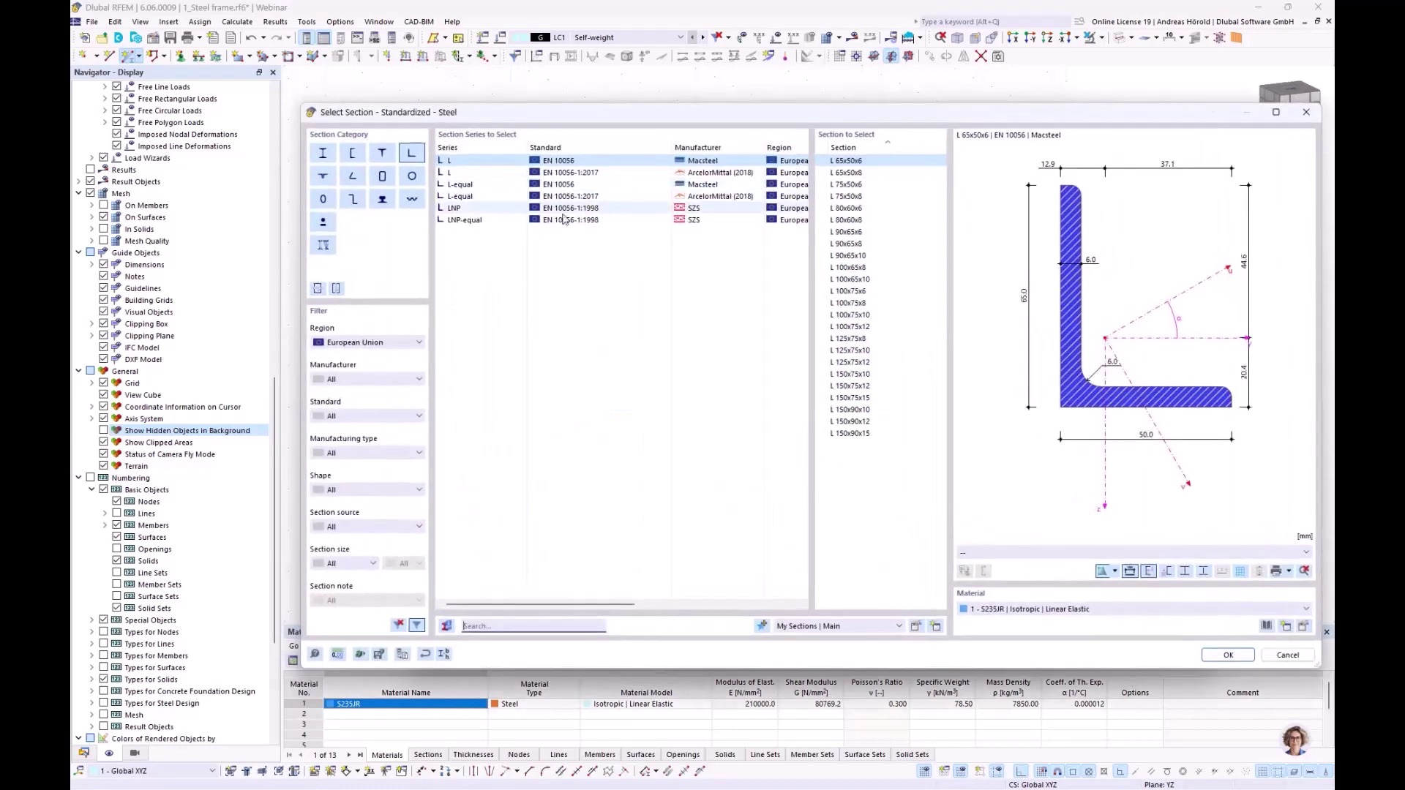
left_click(466, 197)
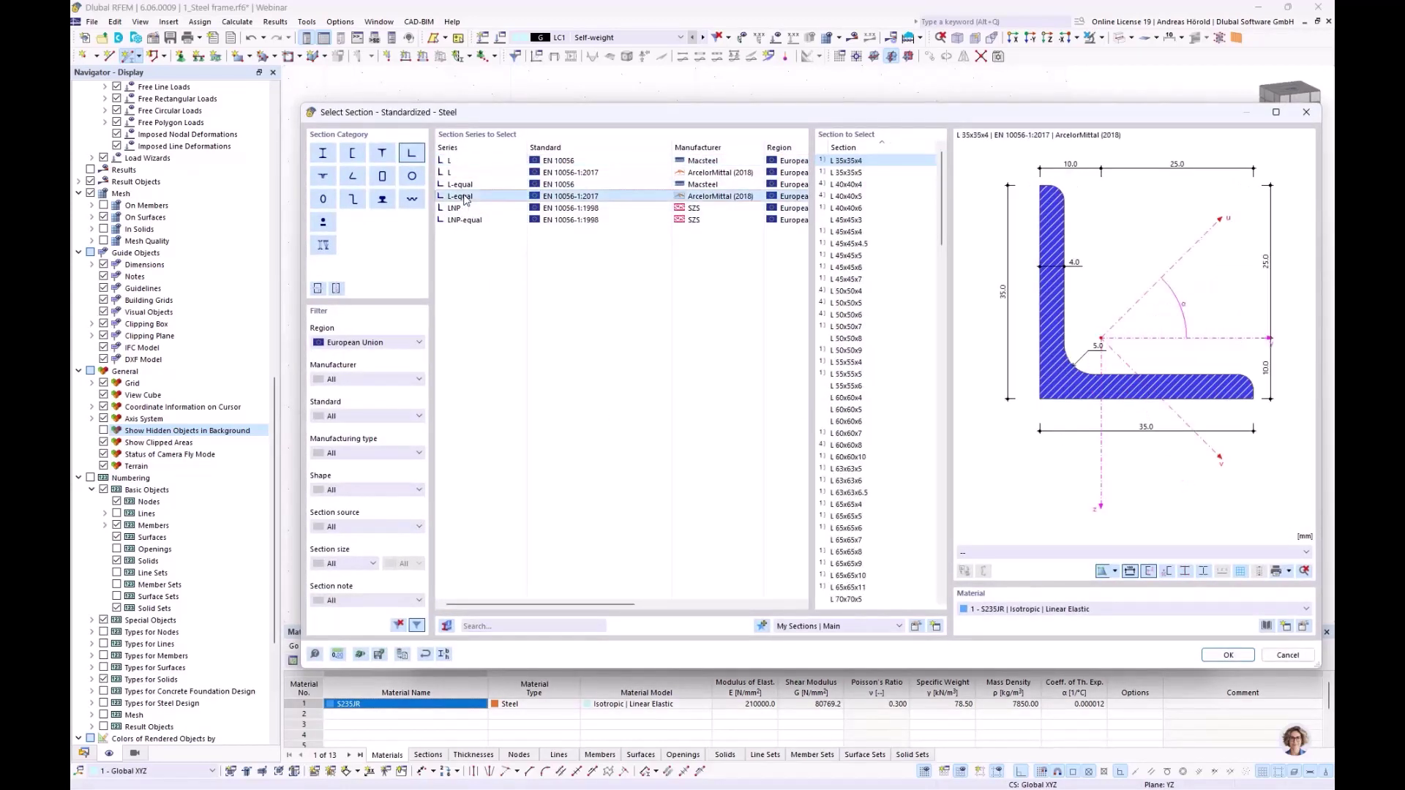
left_click(848, 423)
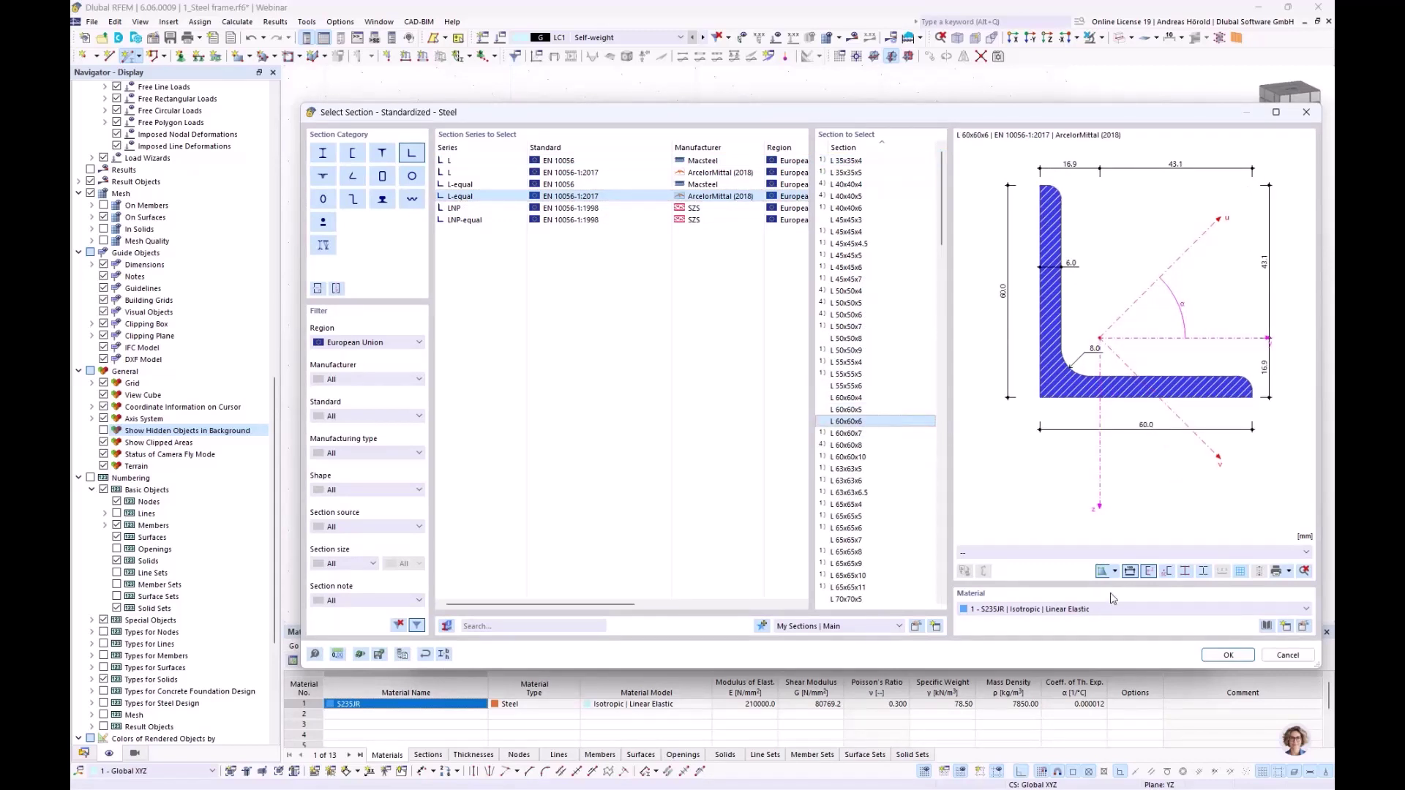
left_click(1228, 656)
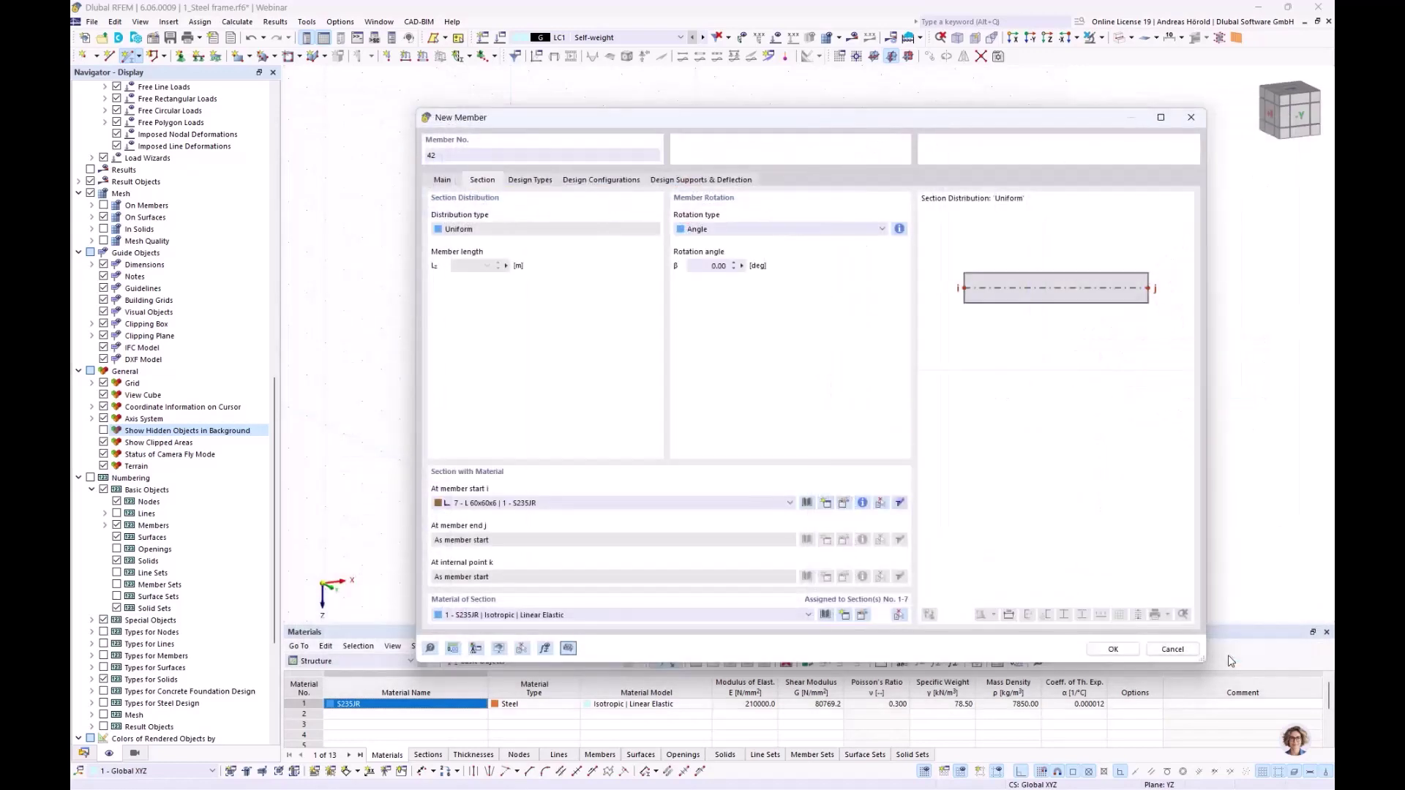
left_click(1112, 649)
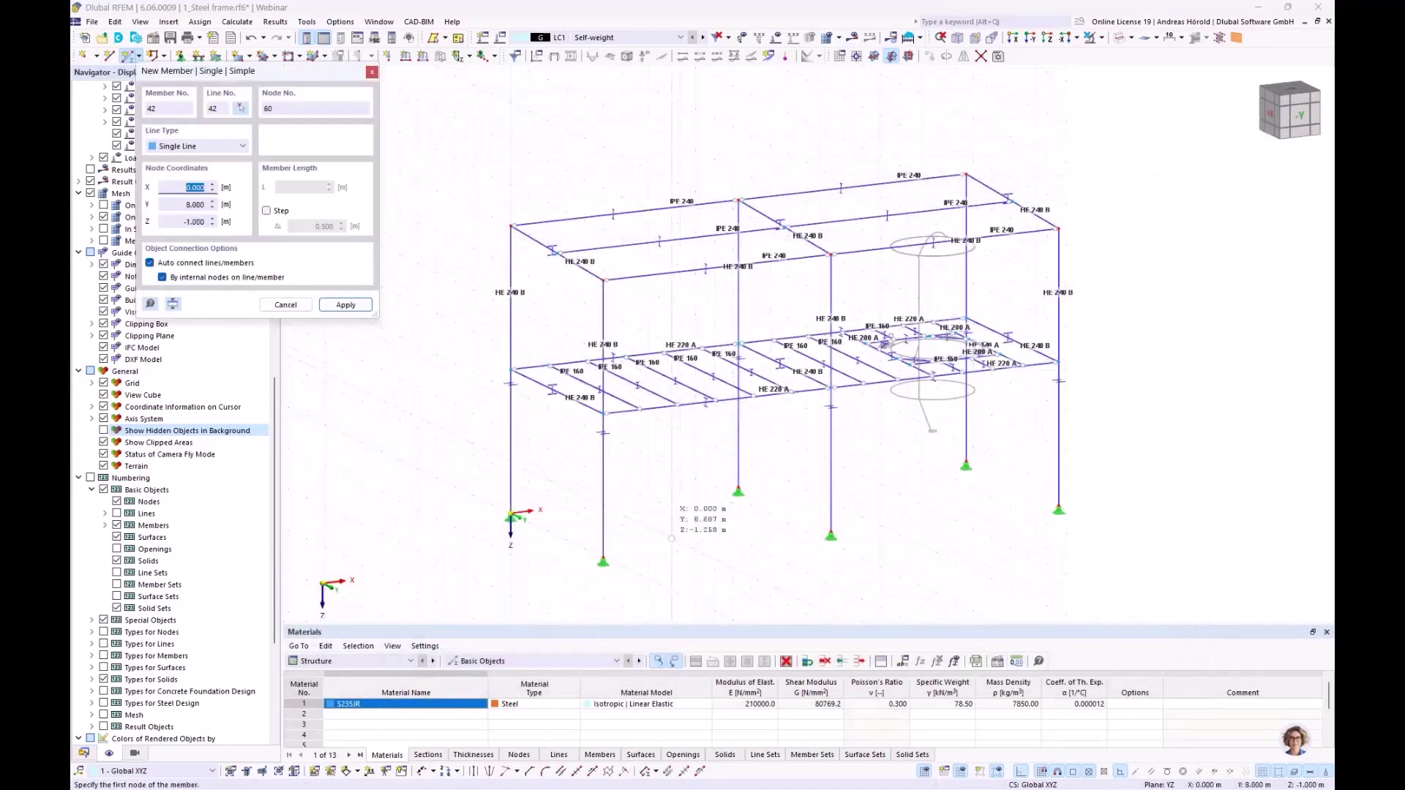
- Draw two crossing L 60x60x6 tension diagonals in the lower front bay nearest the origin, between the column bases and platform corners
left_click(603, 561)
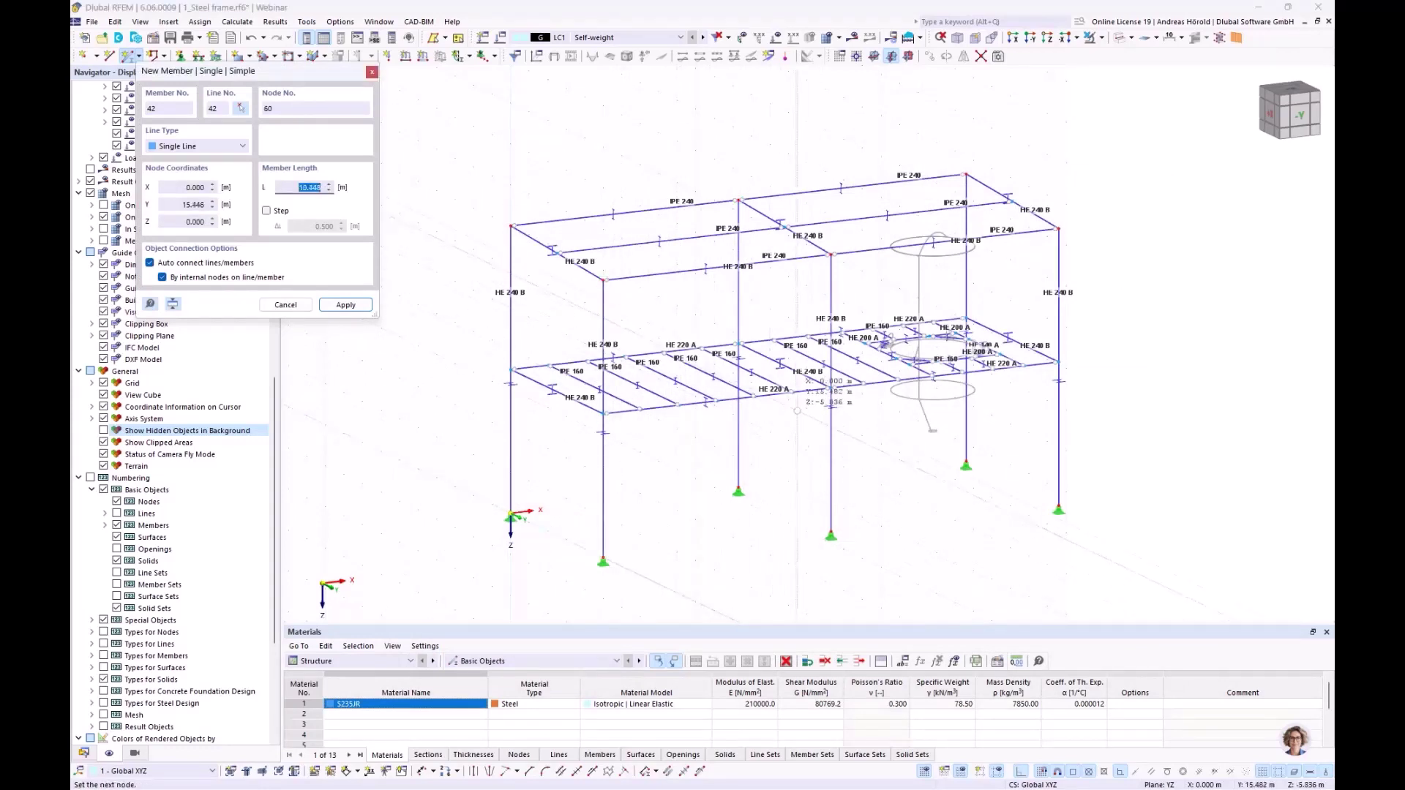
left_click(831, 388)
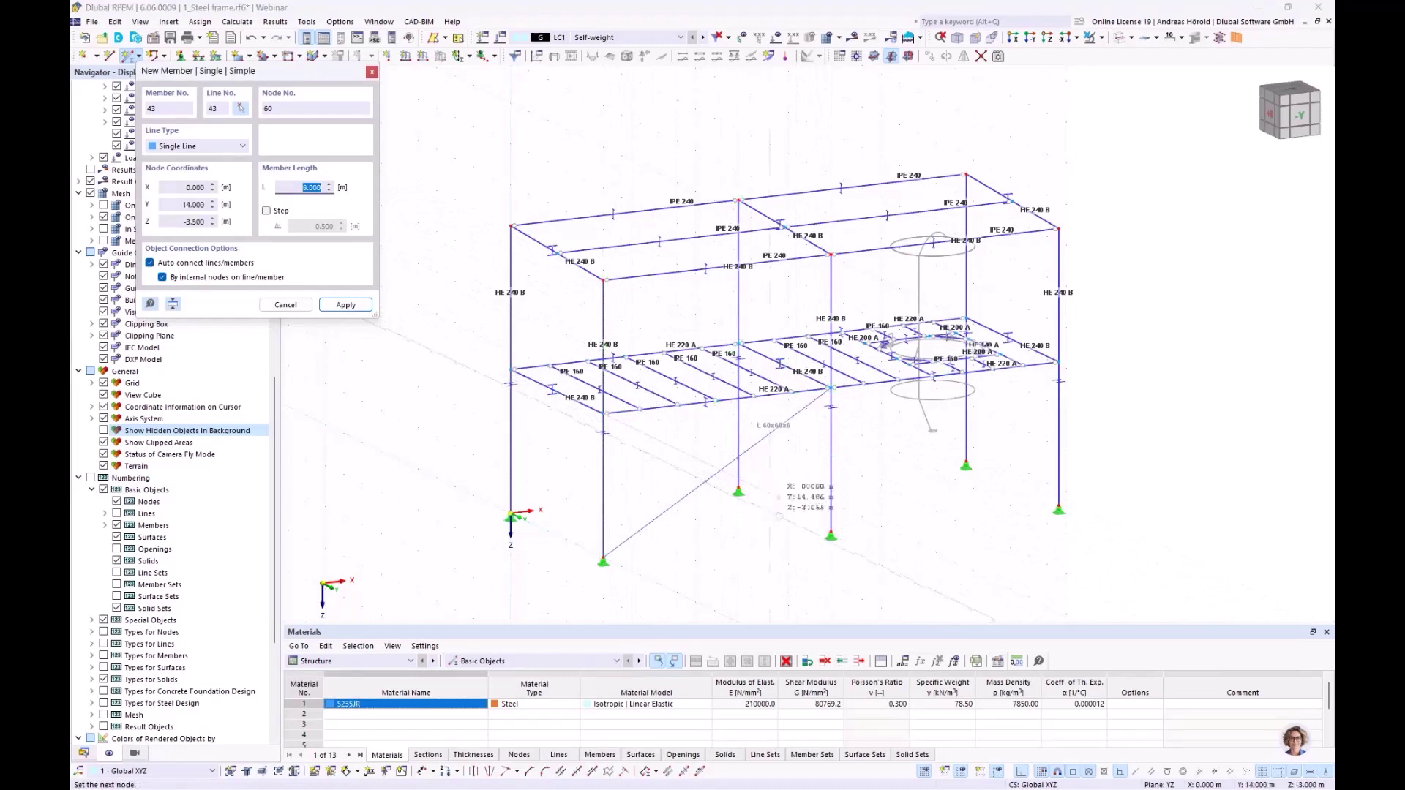
left_click(822, 537)
scroll(636, 408, "up", 6)
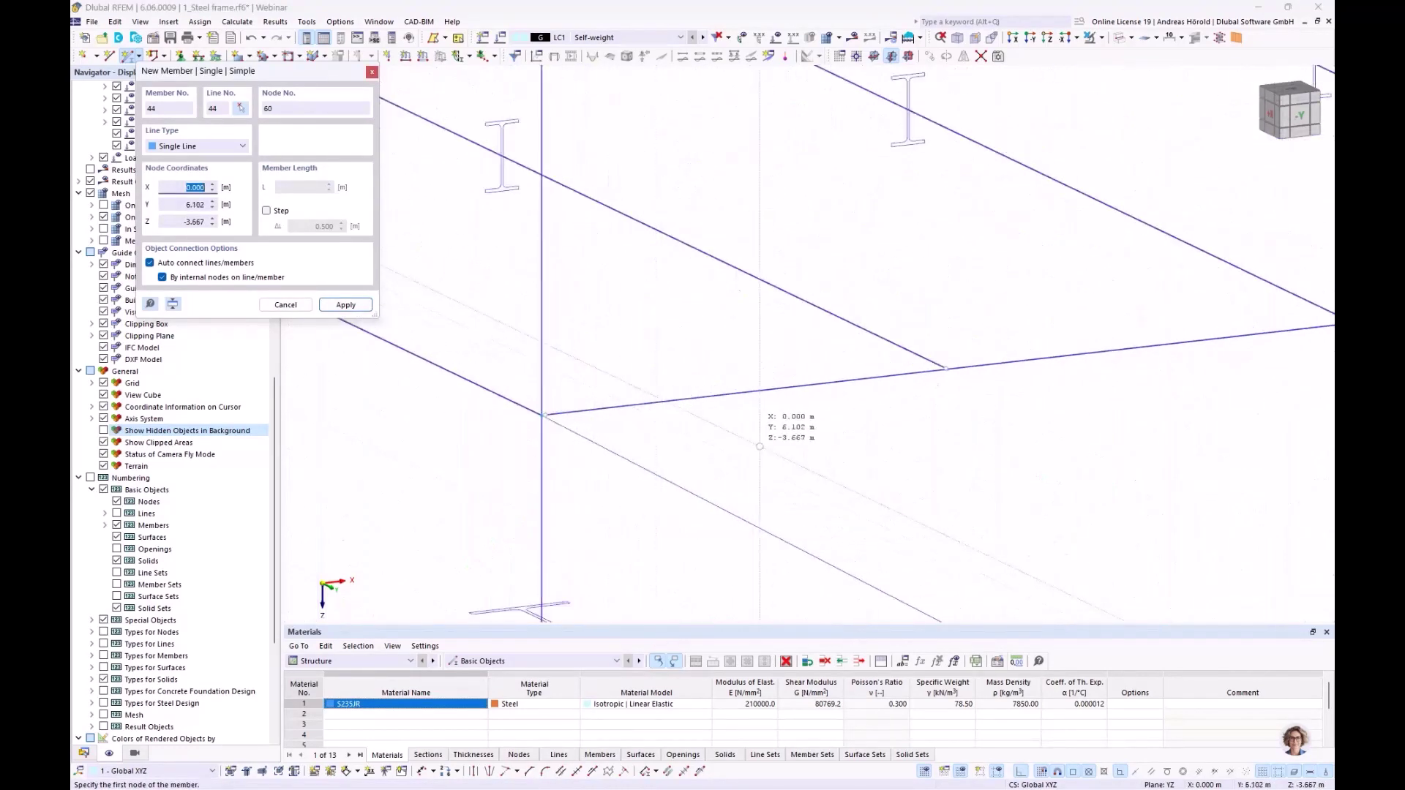
key("Escape")
scroll(575, 418, "up", 5)
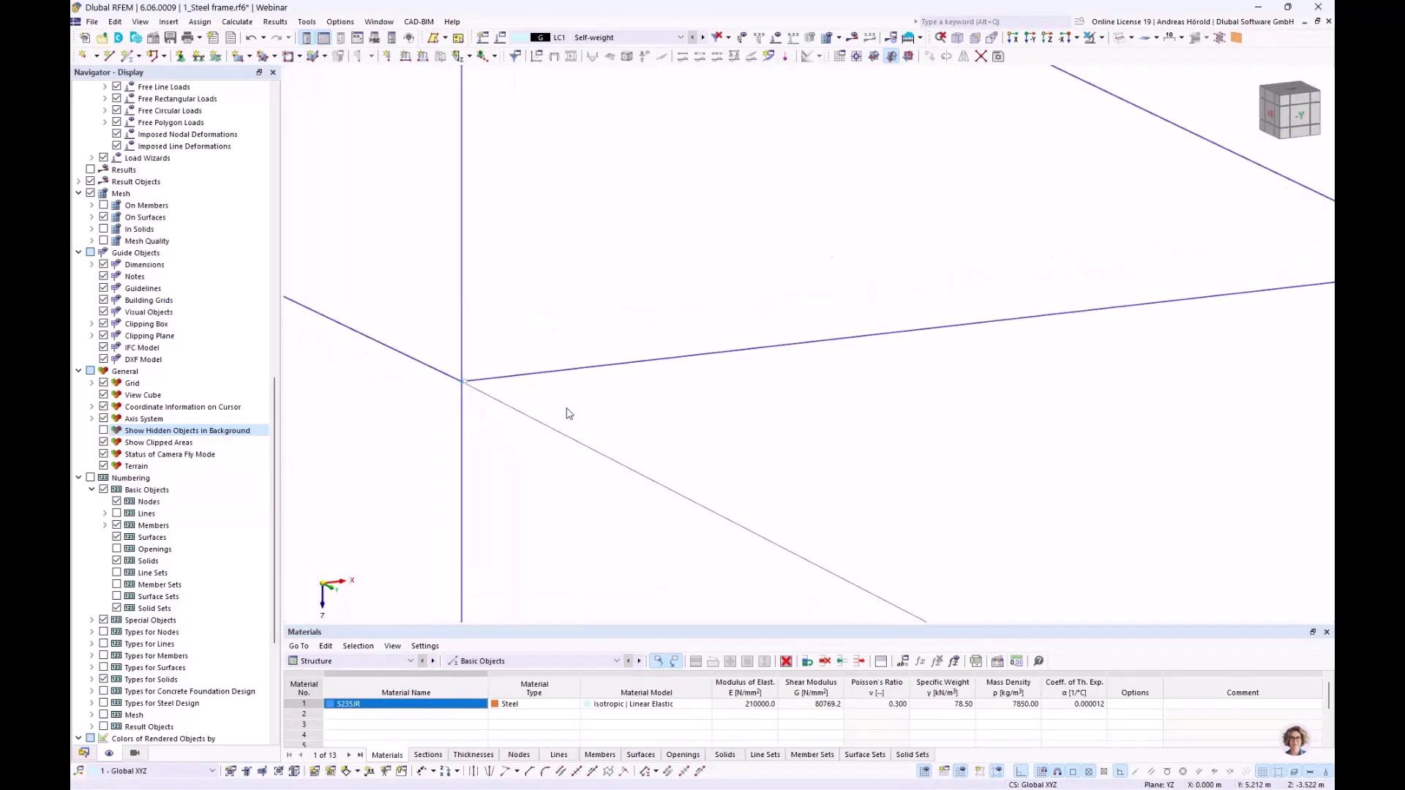
scroll(569, 414, "down", 10)
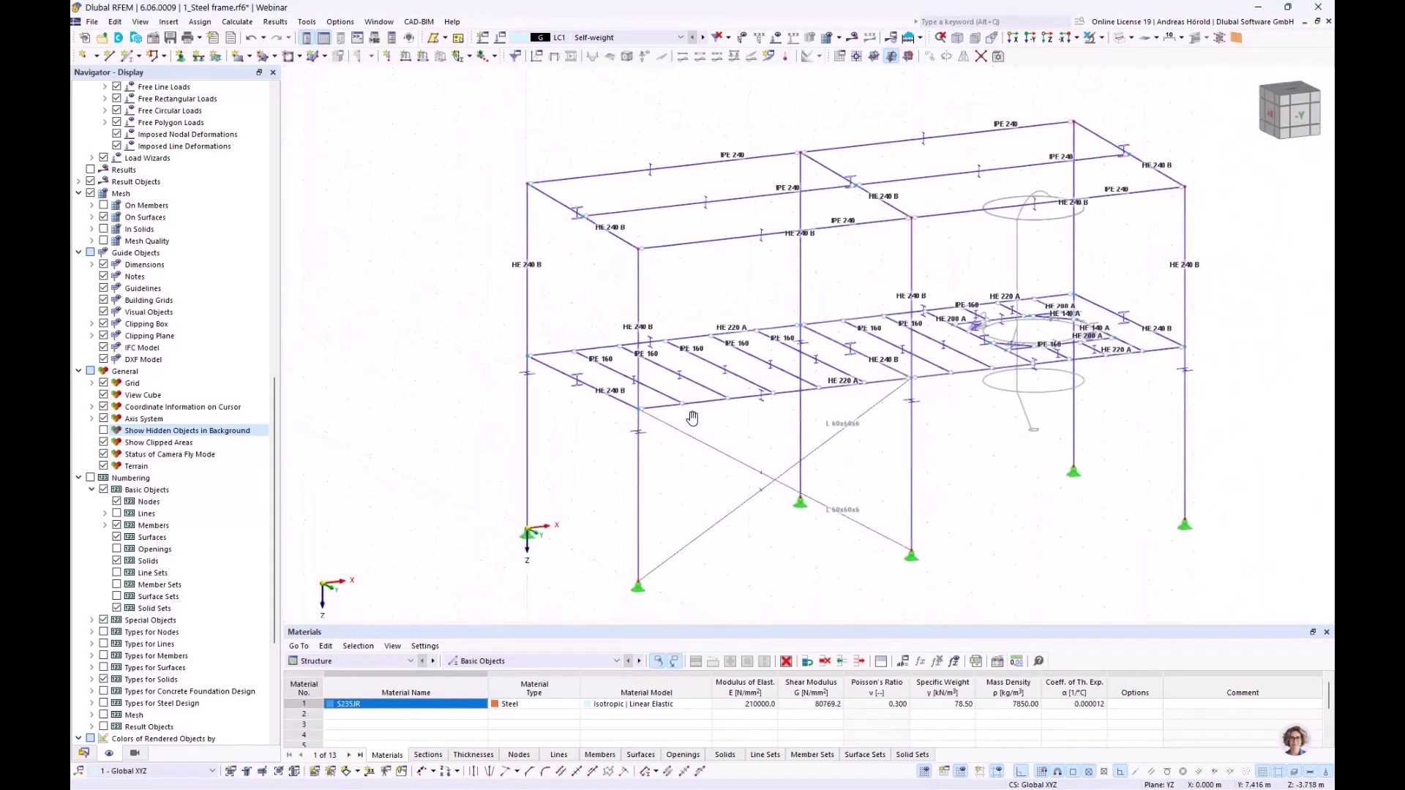
- Copy both L 60x60x6 diagonals from the front frame to the rear frame, using the column bases as reference points
middle_click_drag(693, 417, 692, 412)
left_click_drag(766, 431, 725, 550)
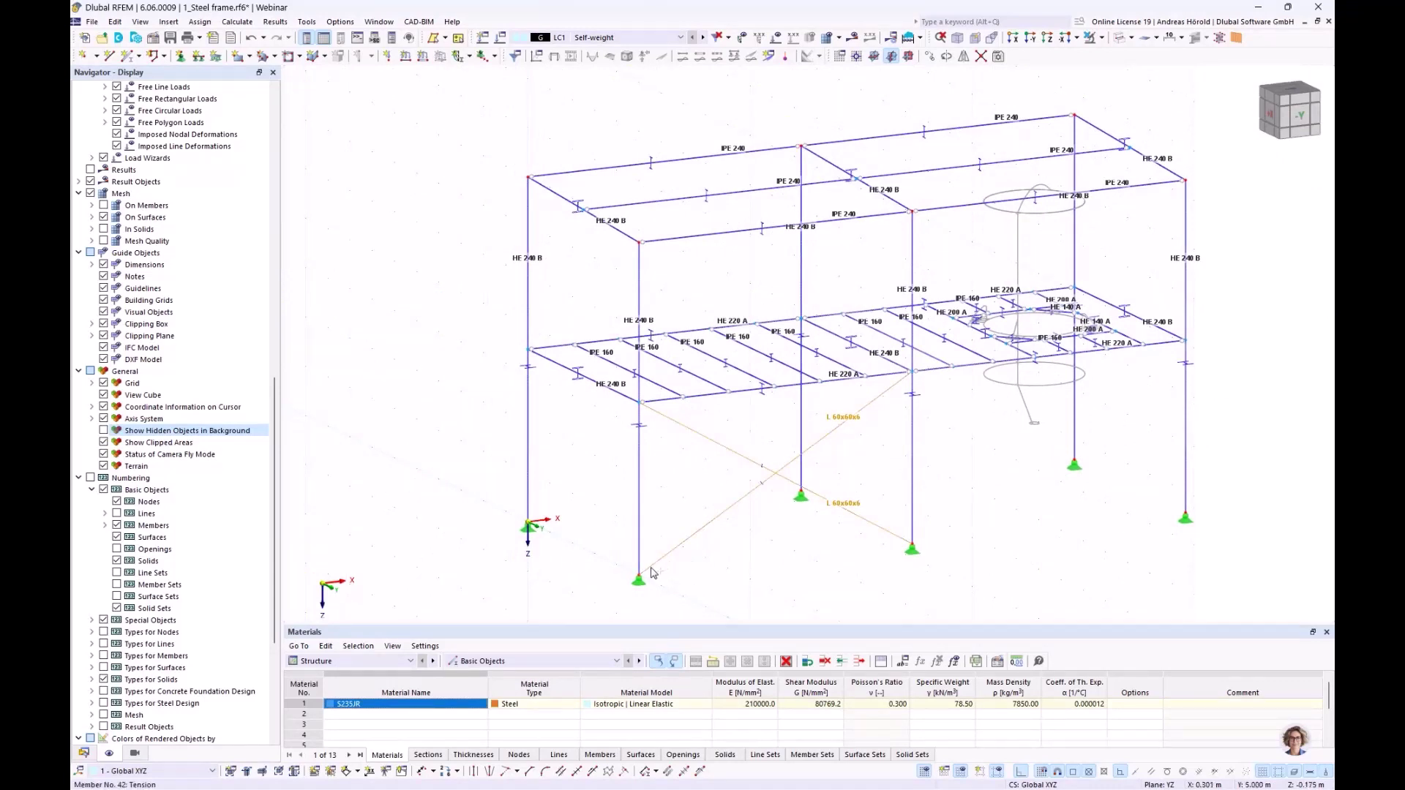
left_click_drag(647, 576, 529, 527, "ctrl")
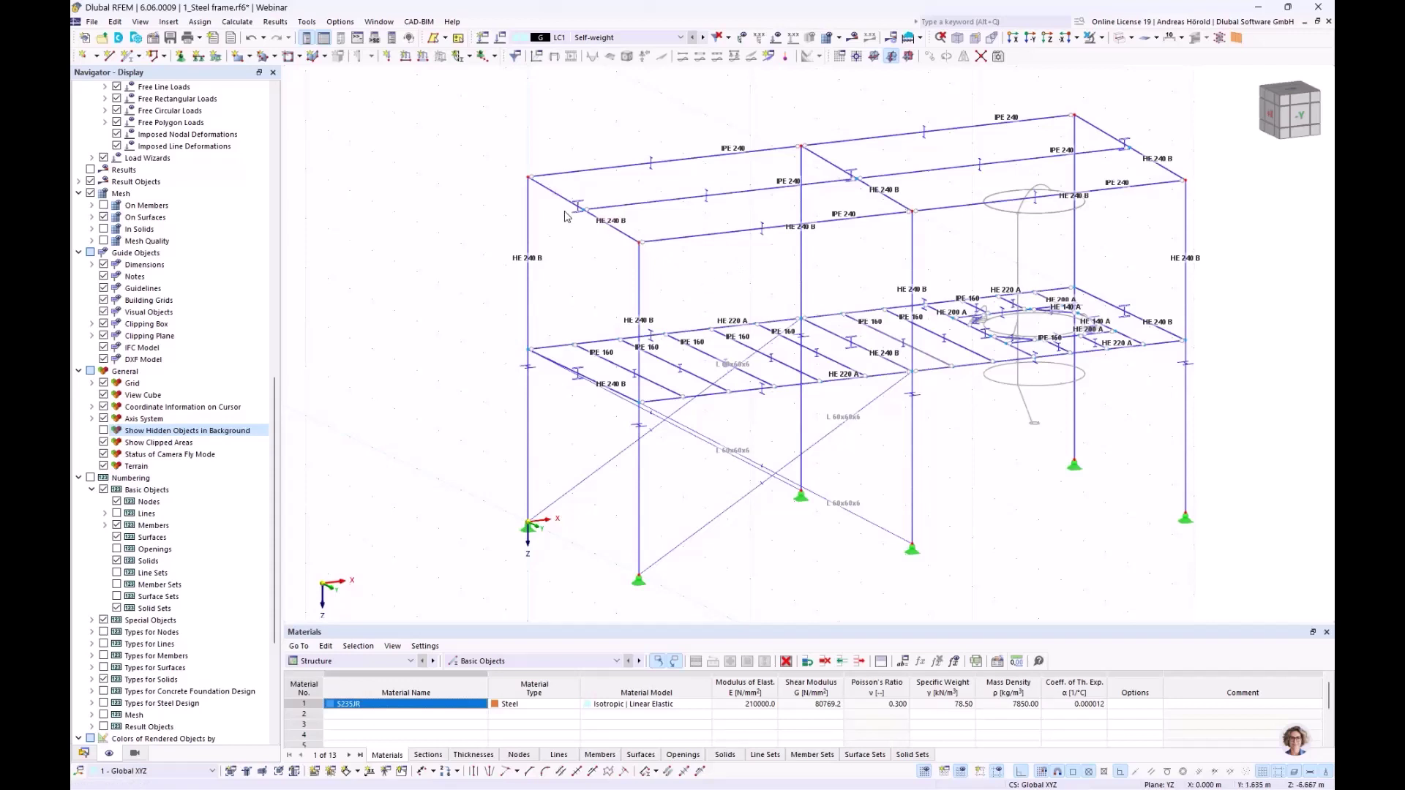
- Generate bracing in the front and rear upper cells above the existing diagonals, using tension member 42 as the template
left_click(307, 22)
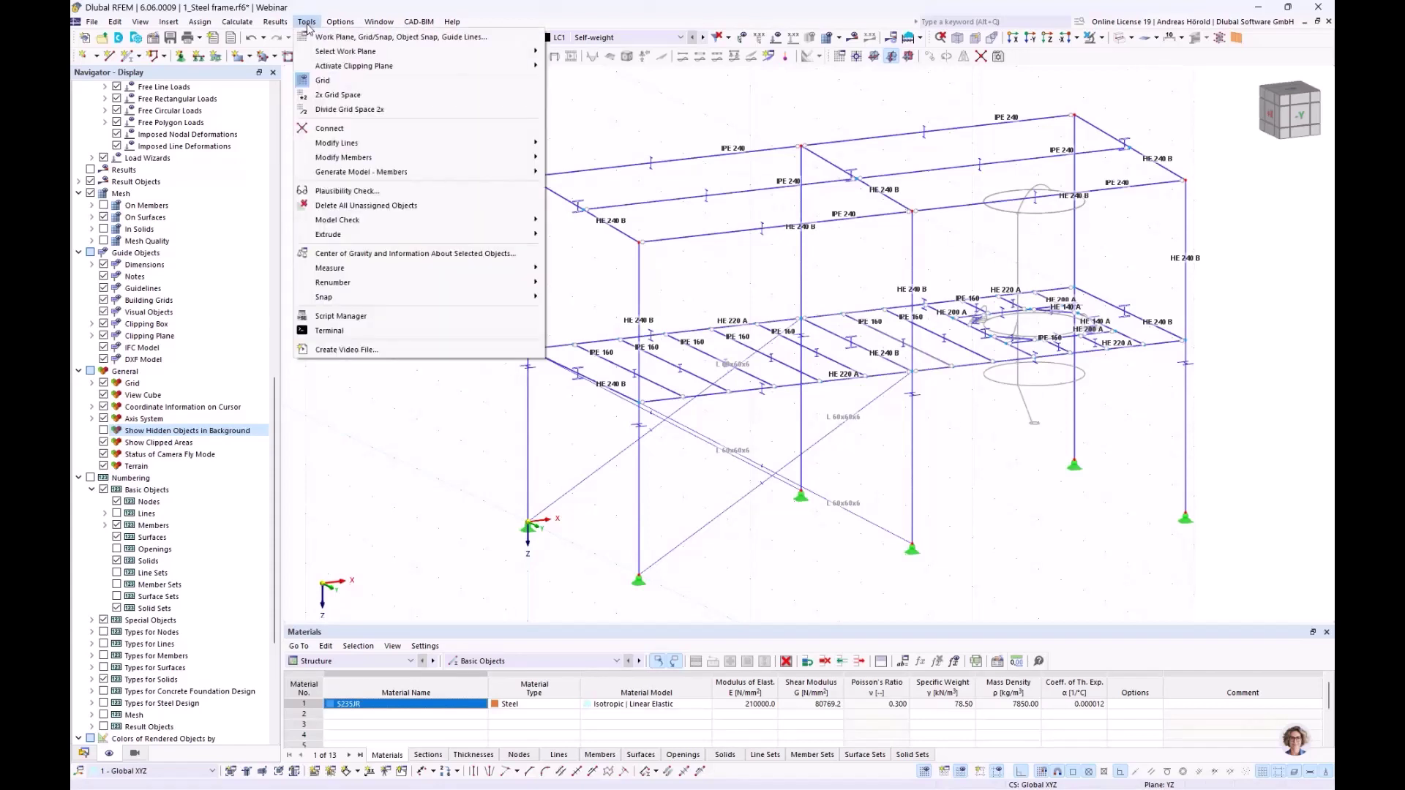
mouse_move(414, 150)
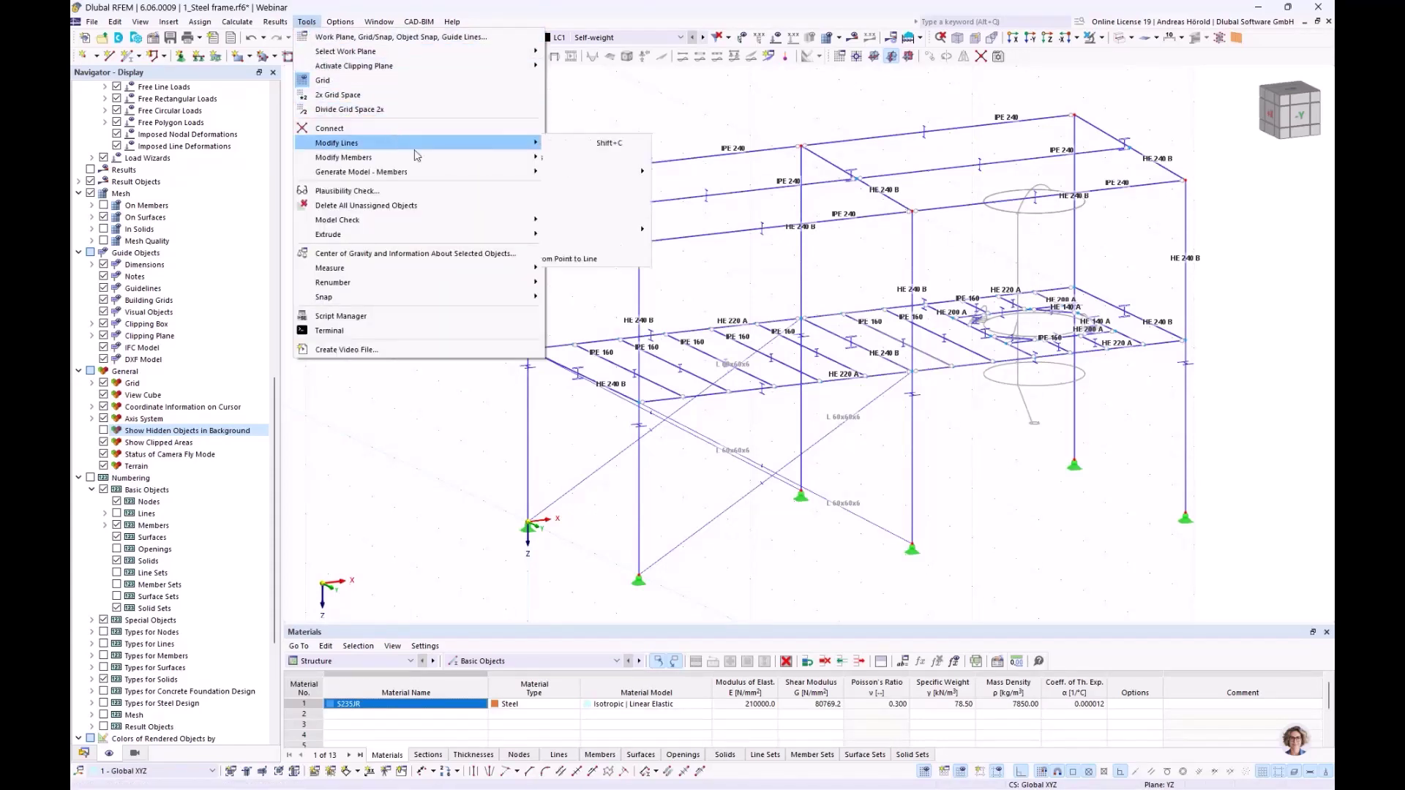
mouse_move(442, 177)
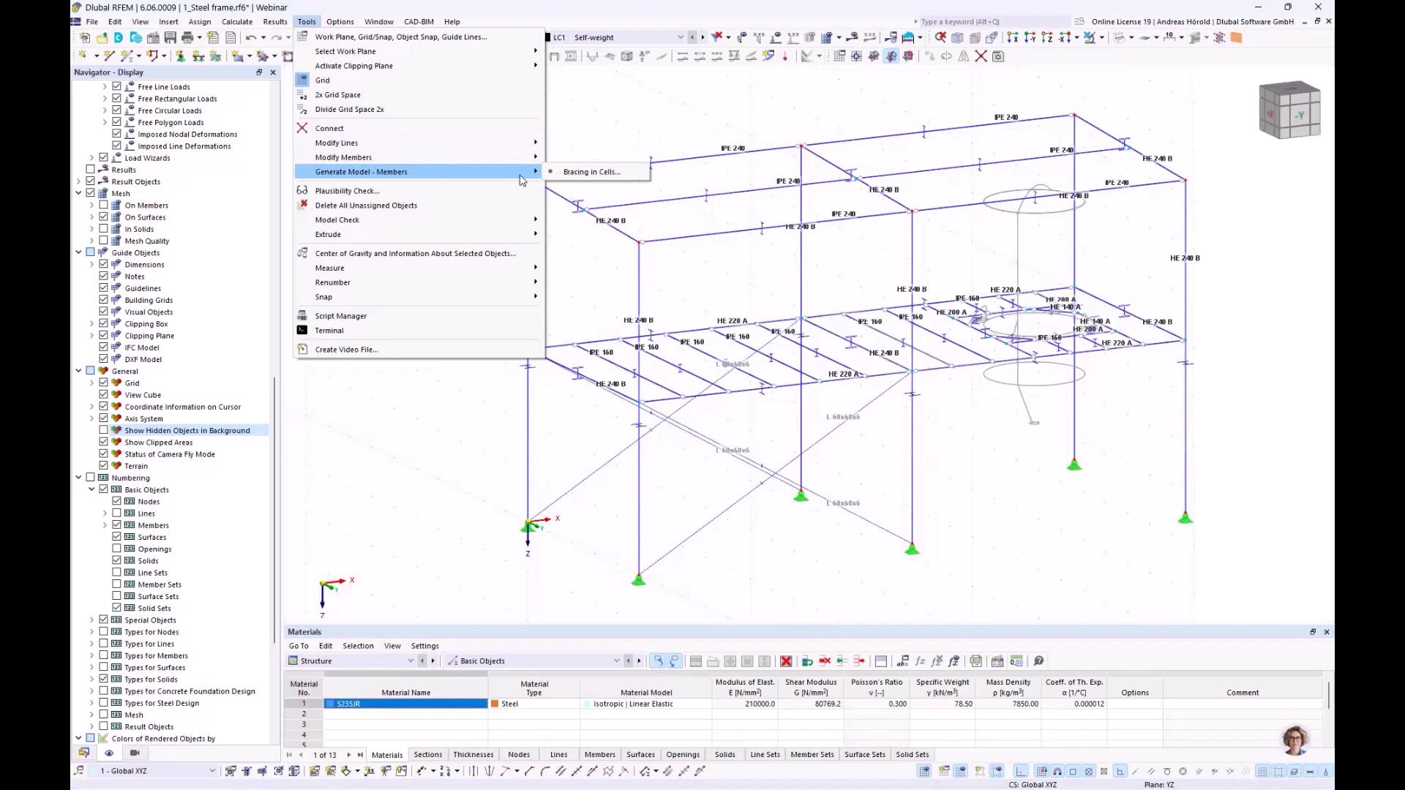
left_click(570, 173)
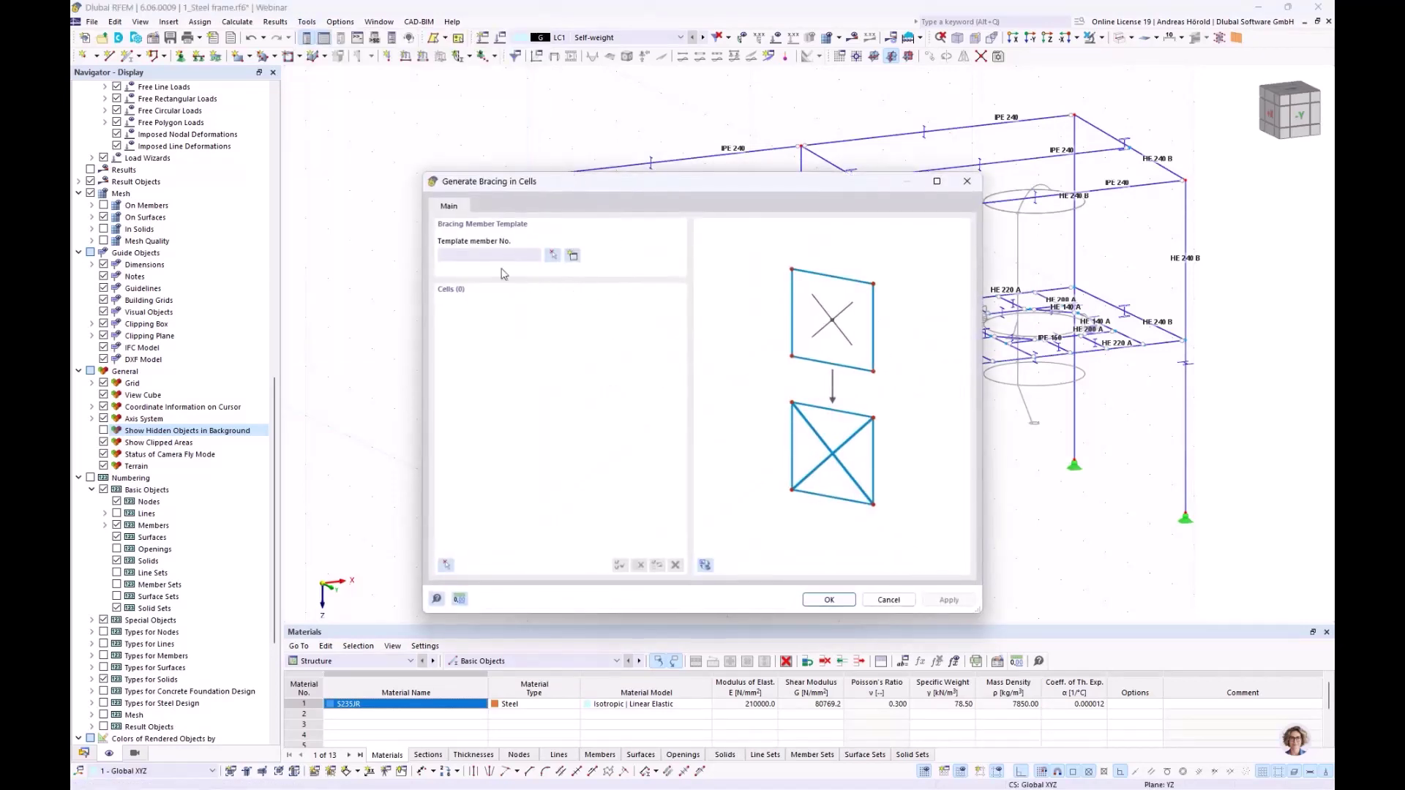
left_click(553, 255)
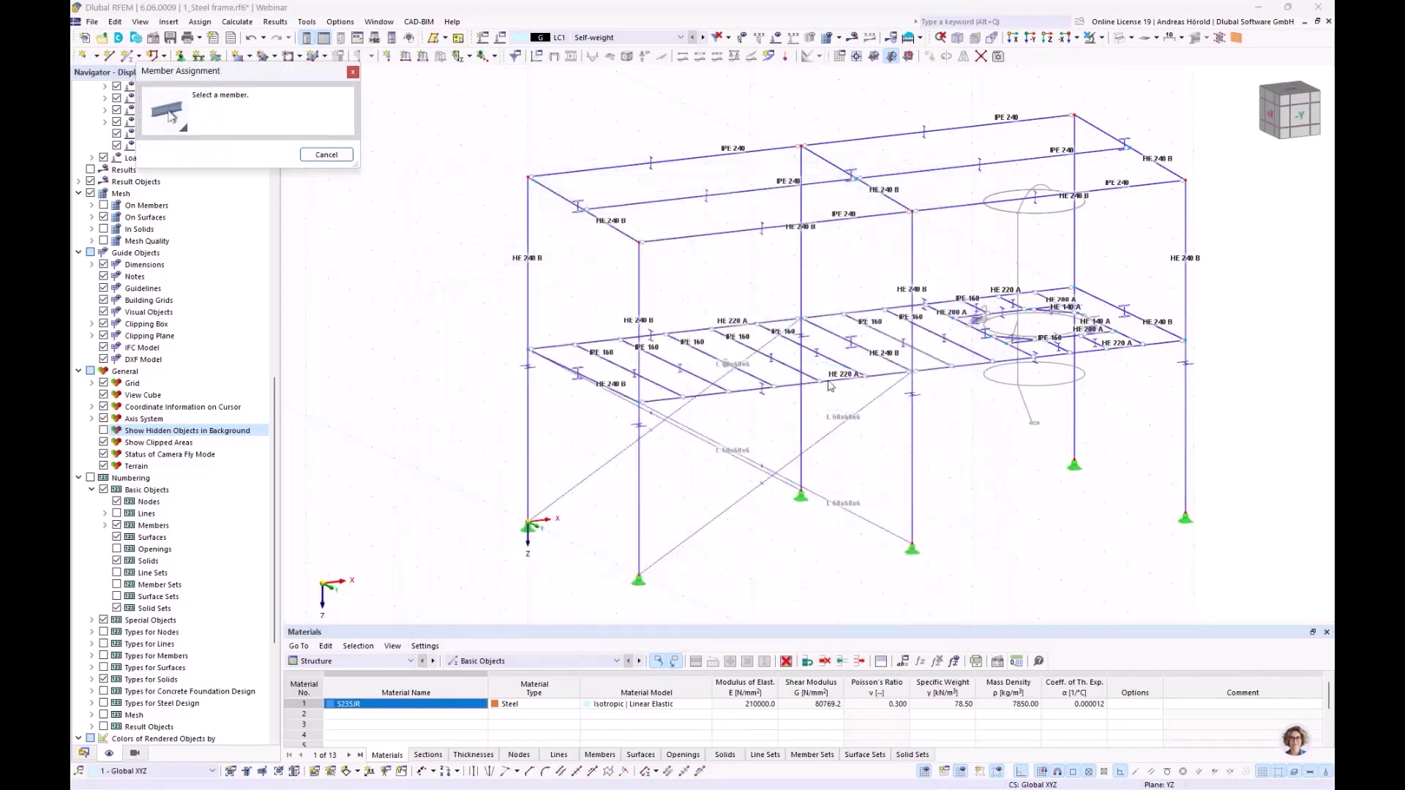
left_click(813, 449)
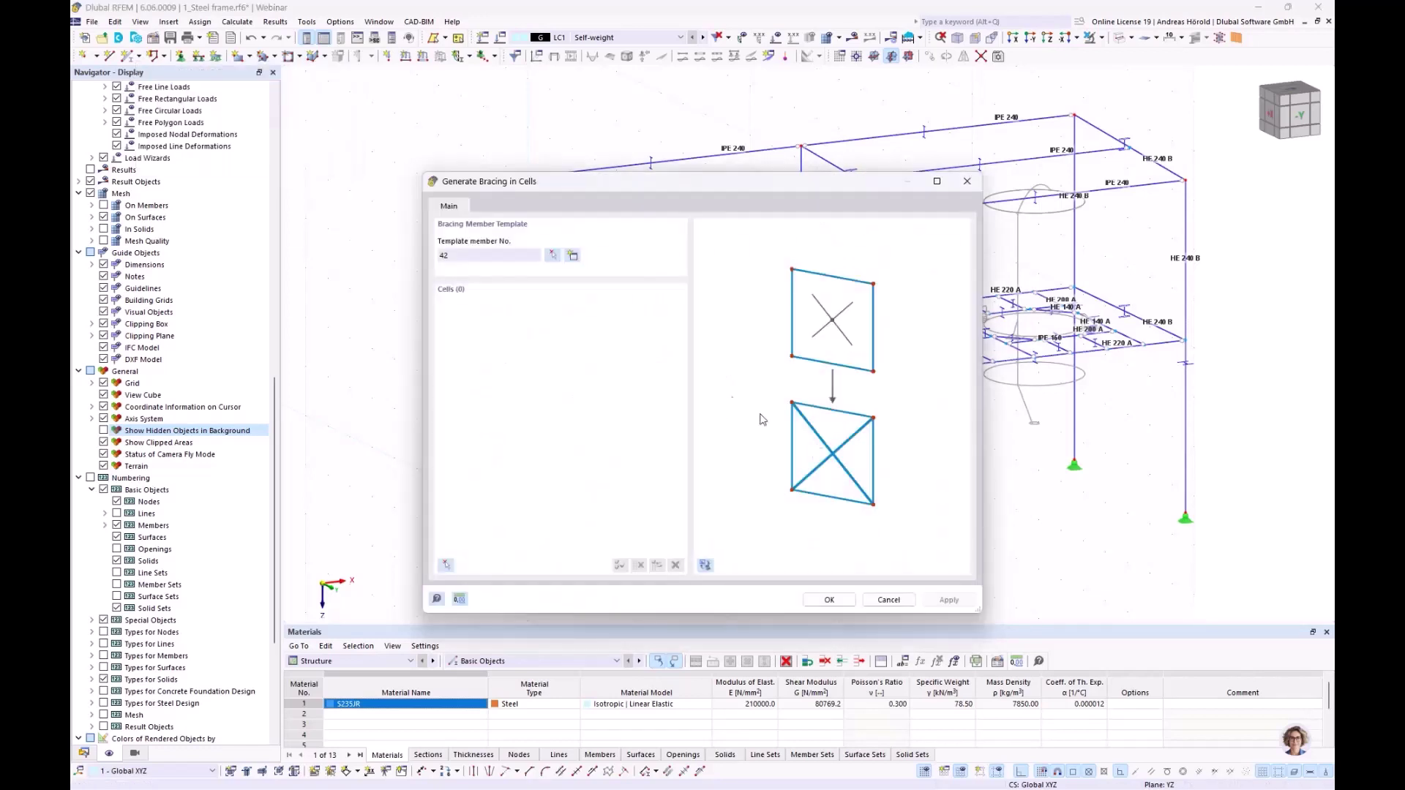
left_click(446, 565)
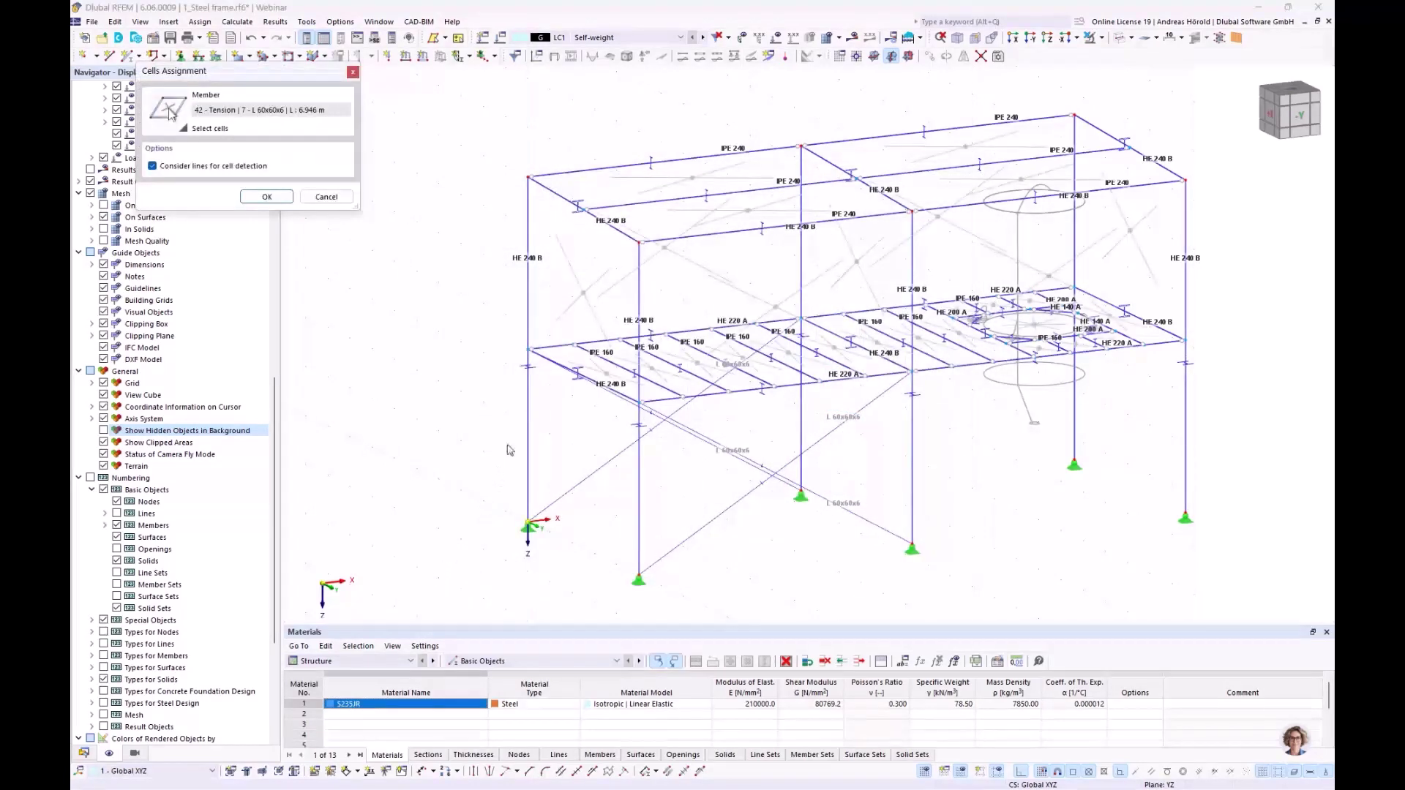
mouse_move(483, 445)
middle_mouse_down("ctrl")
mouse_move(574, 551)
mouse_move(677, 388)
mouse_move(598, 431)
mouse_move(451, 430)
mouse_move(472, 431)
middle_mouse_up("ctrl")
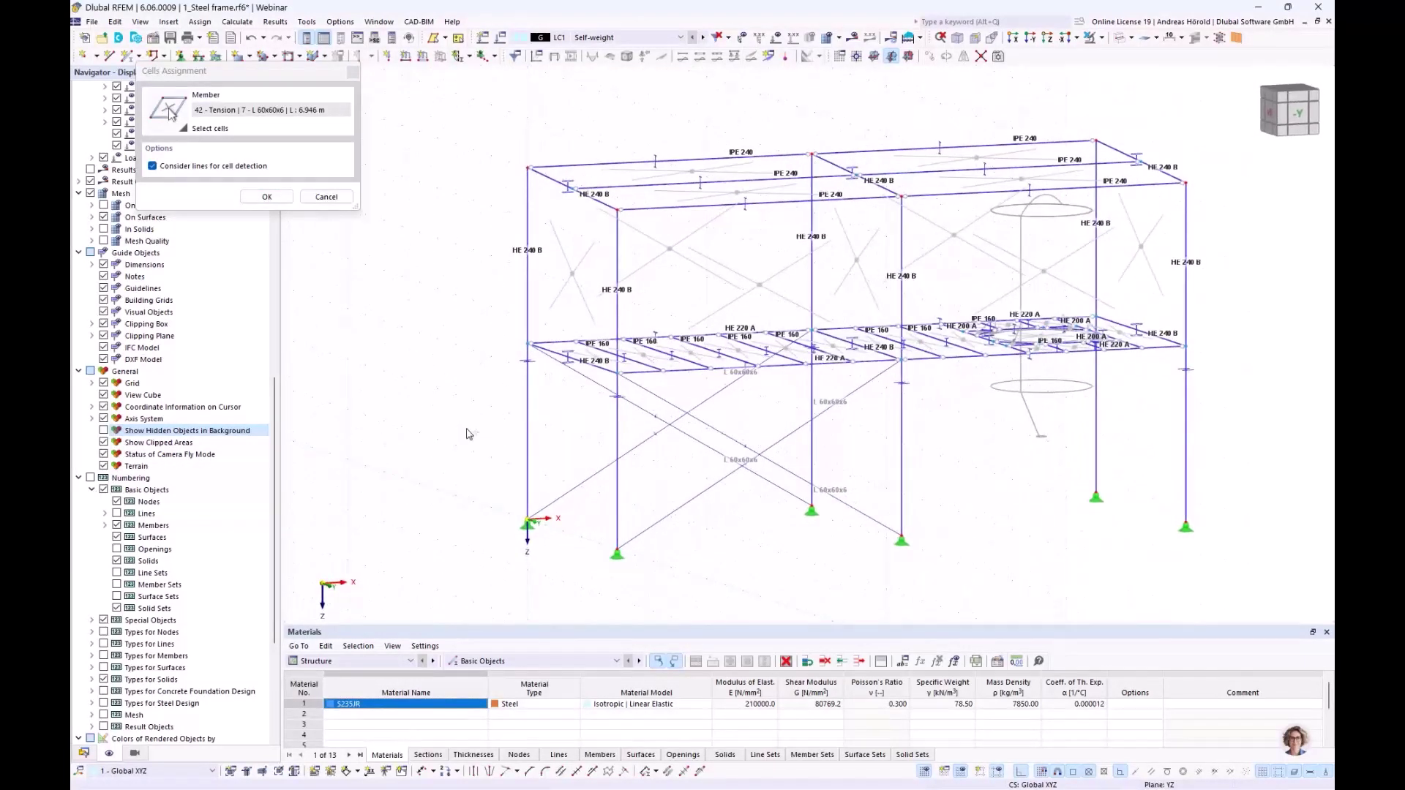
left_click(670, 249)
left_click(267, 197)
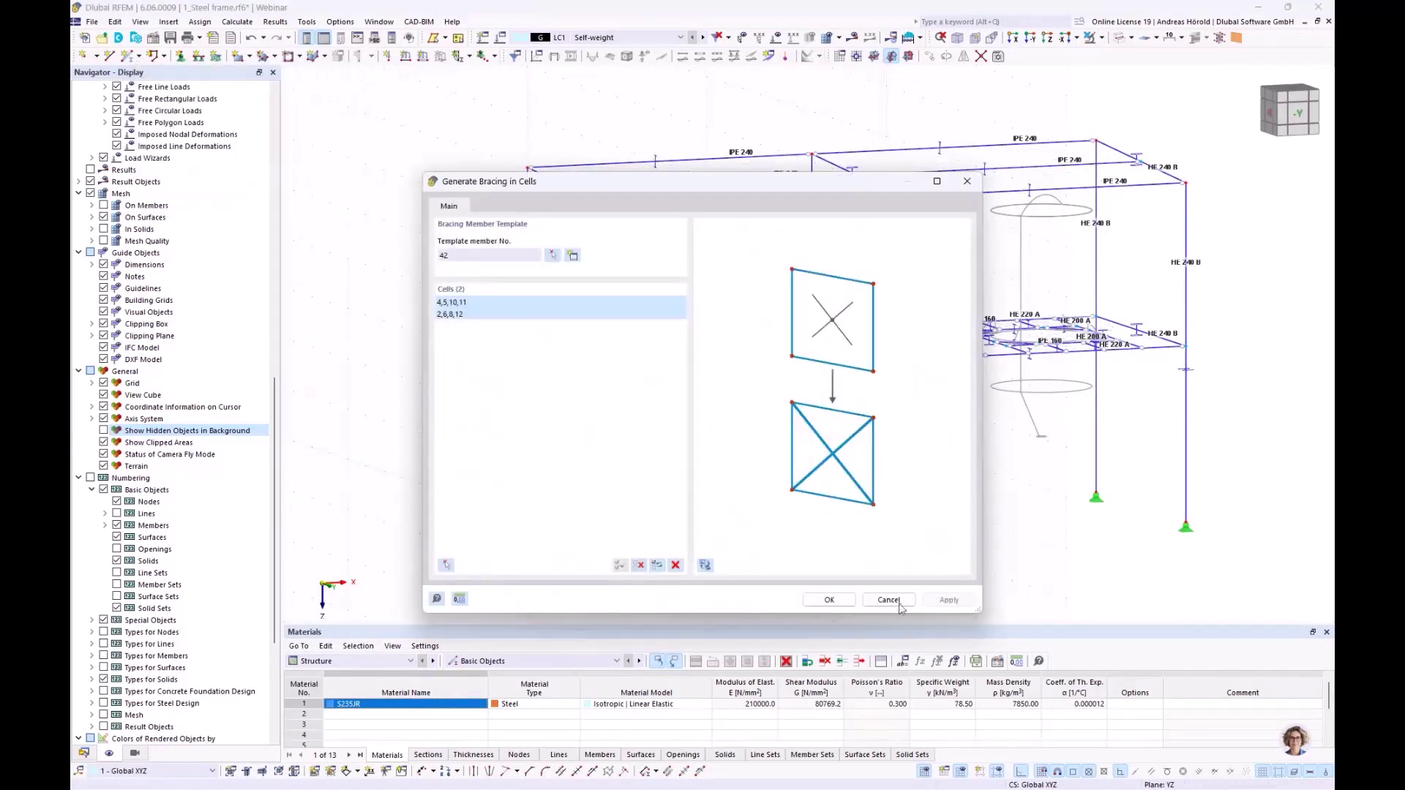
left_click(829, 600)
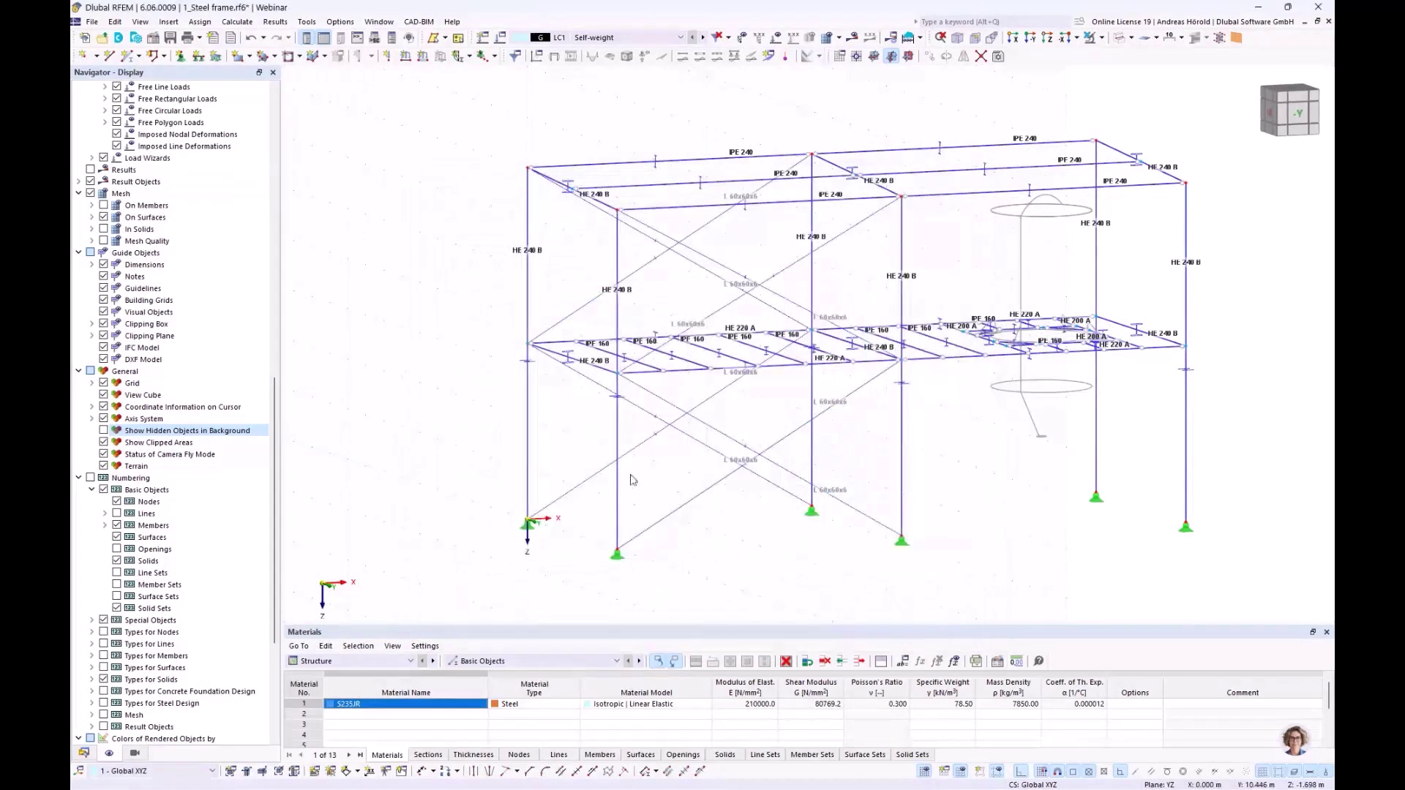
- Connect the members across the whole platform level, dividing the columns and HE 220 A edge beams at their intersections
middle_click_drag(631, 479, 340, 433, "ctrl")
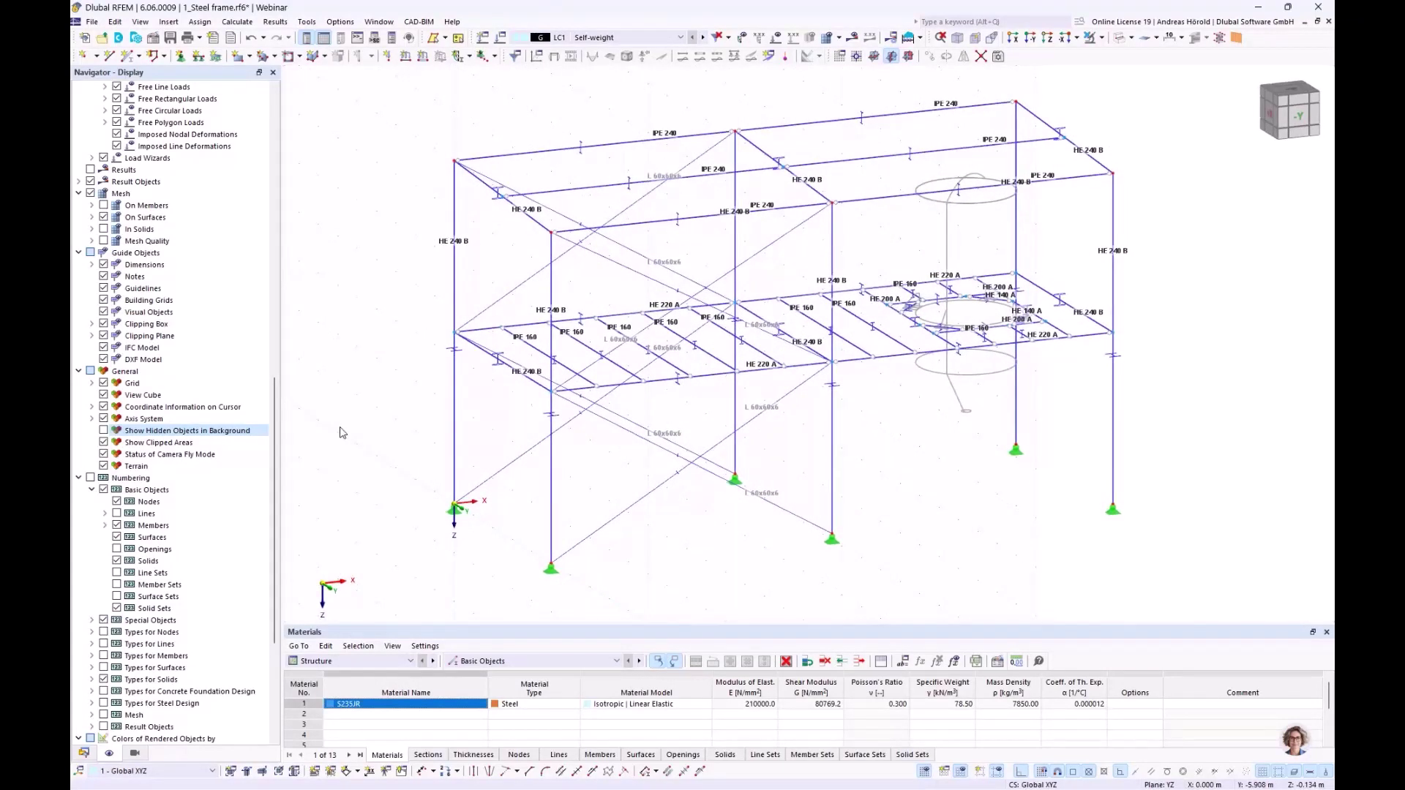
scroll(532, 440, "down", 1)
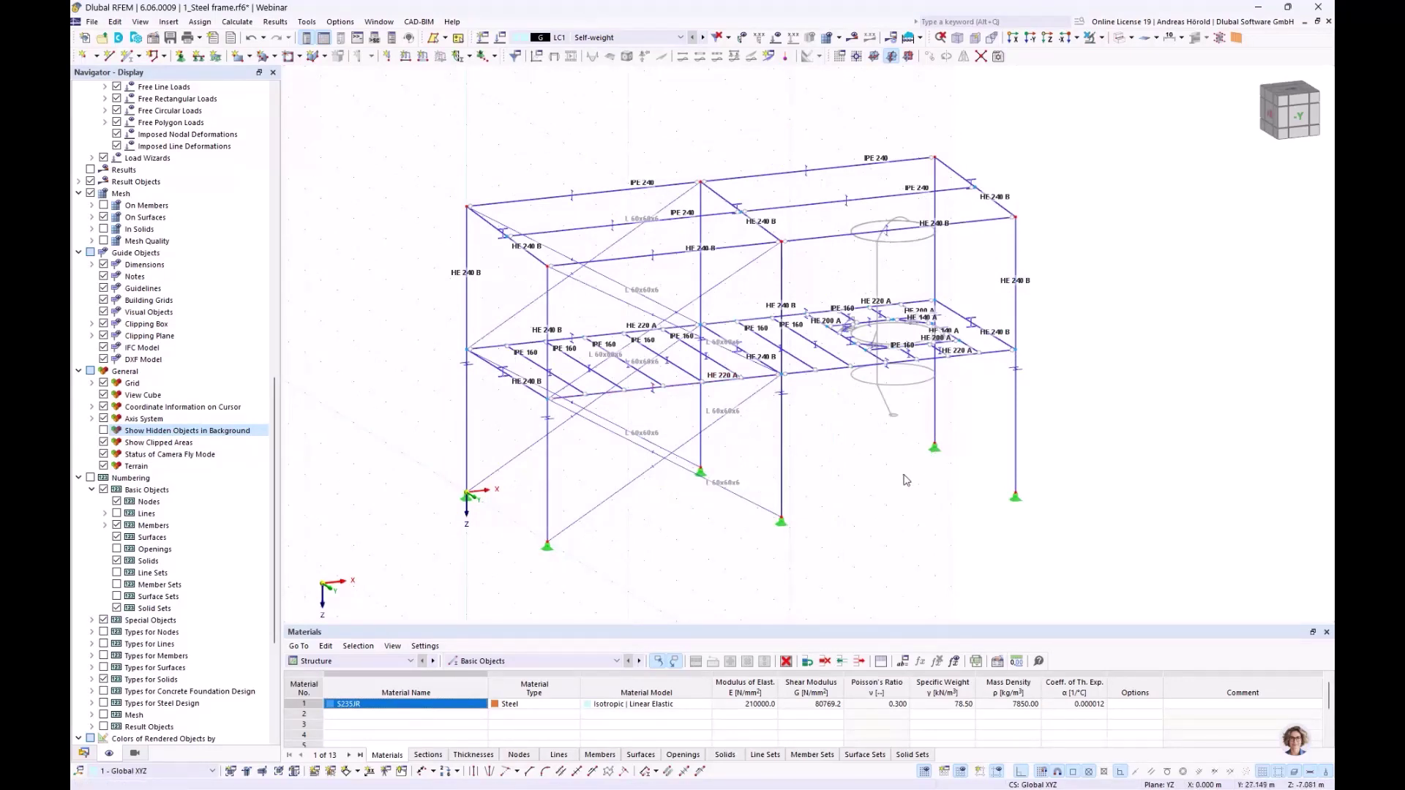
key("F5")
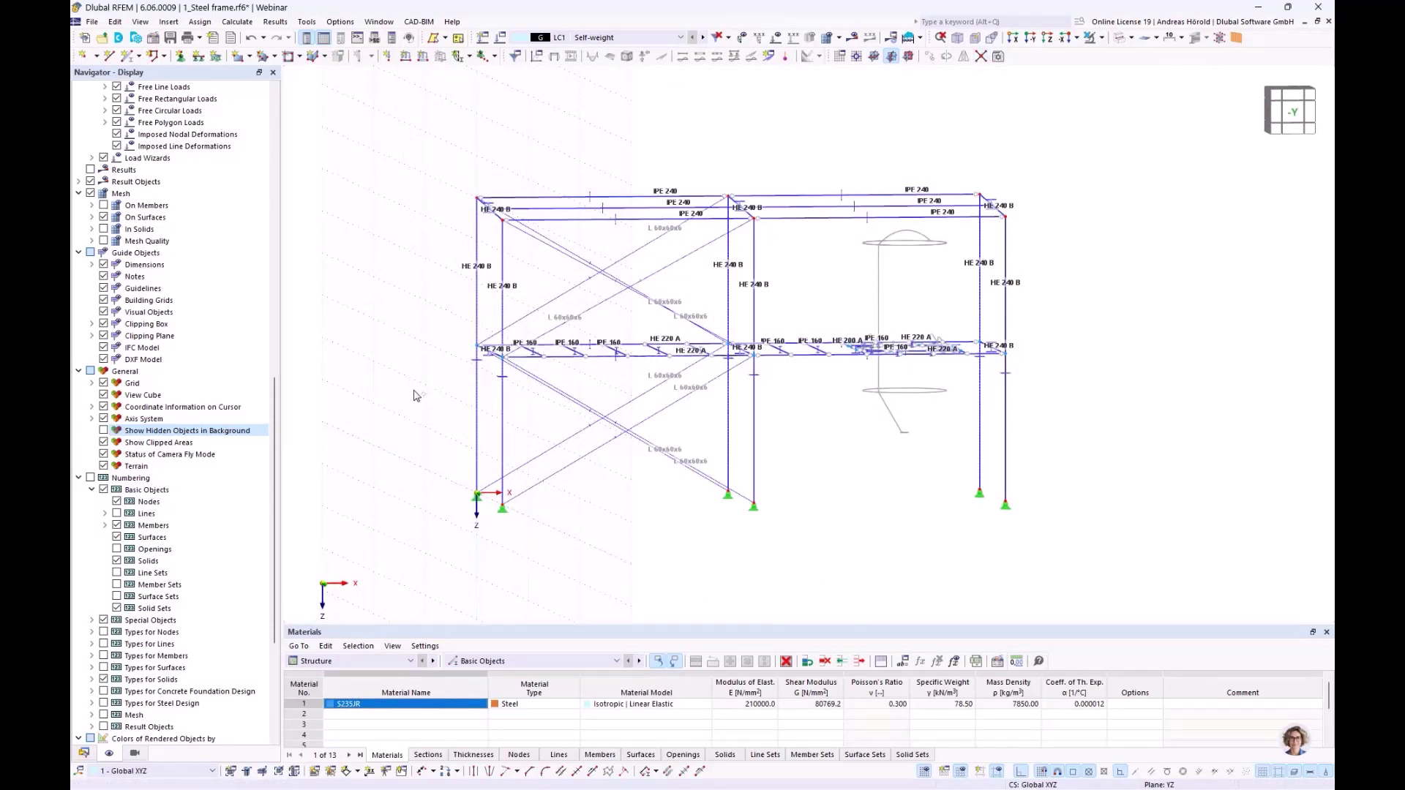
left_click_drag(413, 390, 1054, 316)
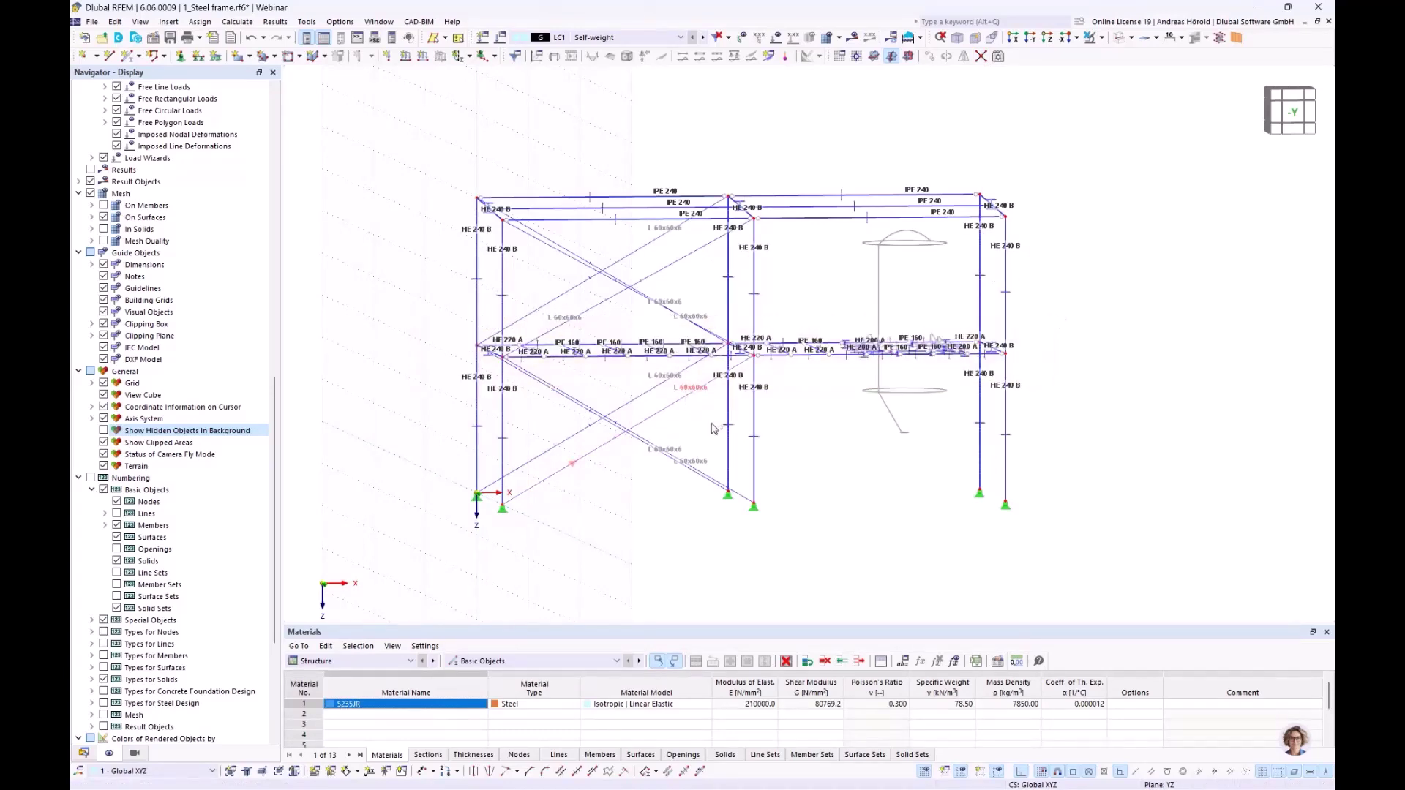
middle_click_drag(614, 426, 694, 465, "ctrl")
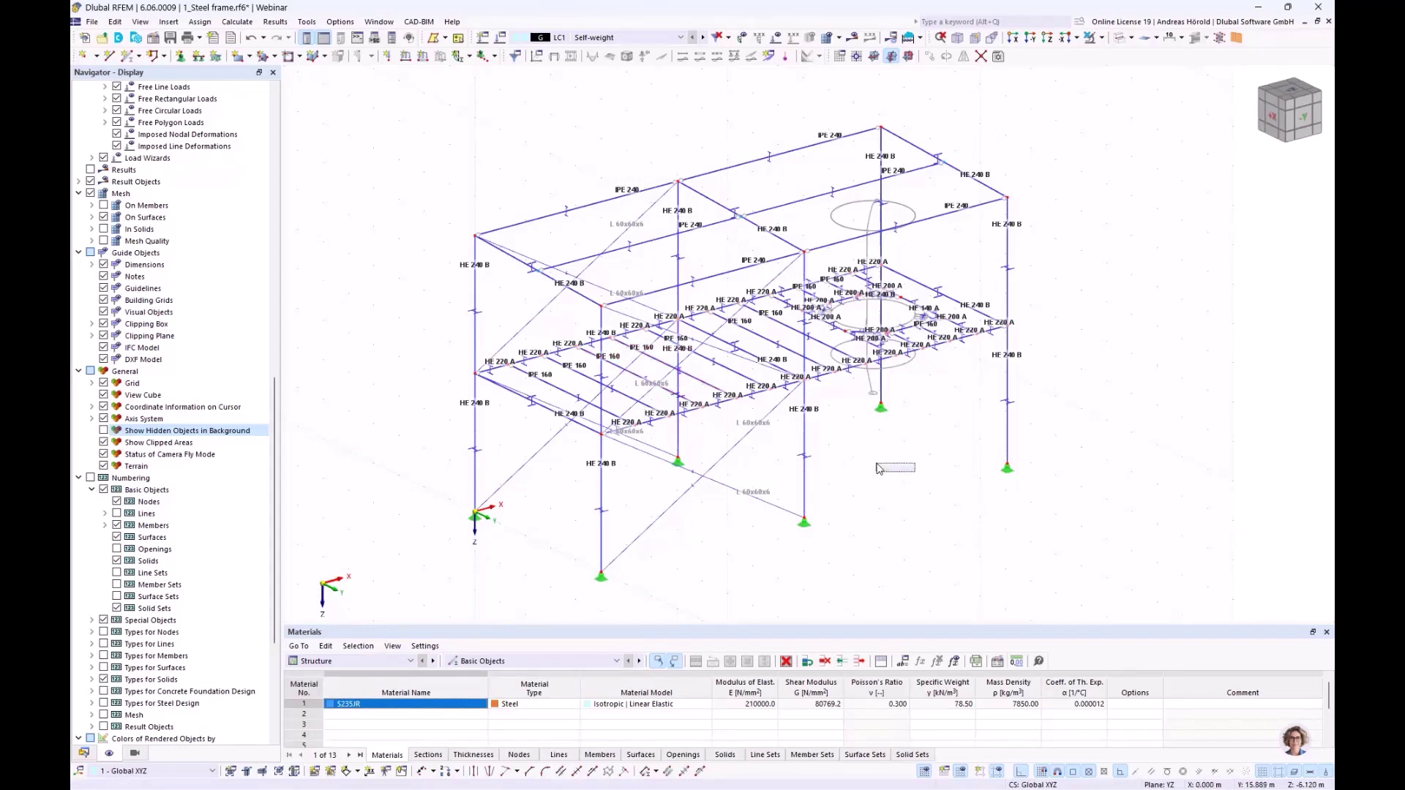
middle_click_drag(887, 466, 844, 439, "ctrl")
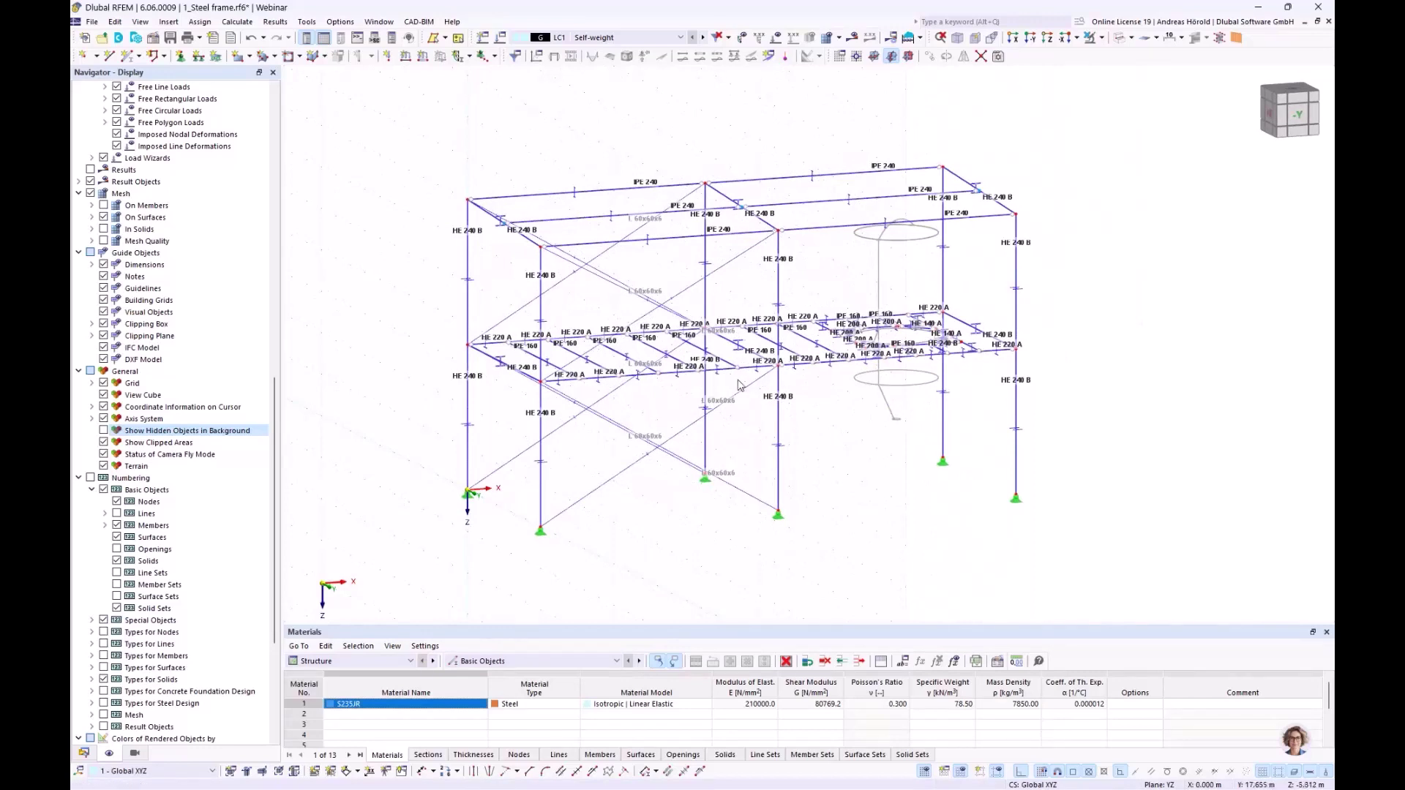
- Activate member visibilities by section and show only the HE 240 B members
left_click(541, 474)
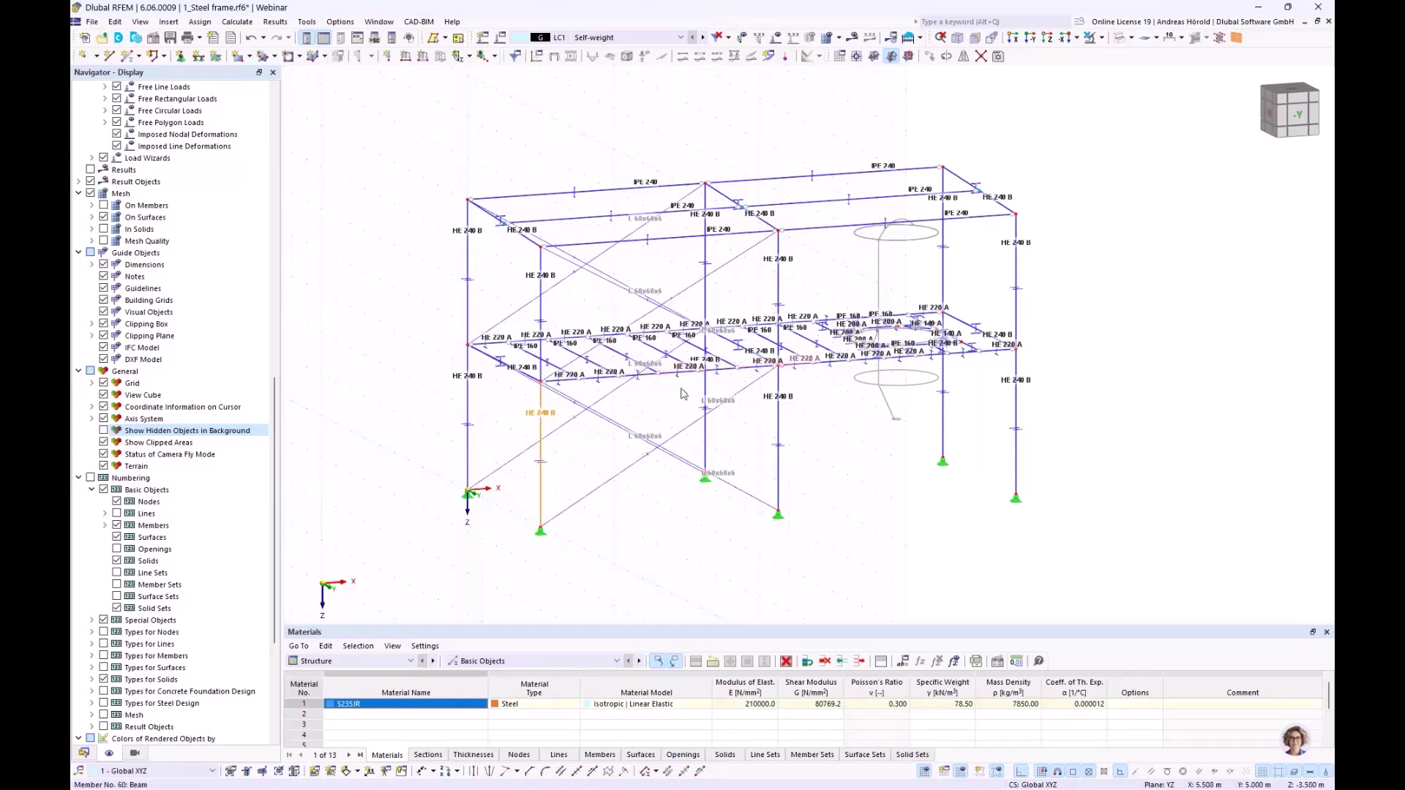
left_click(648, 537)
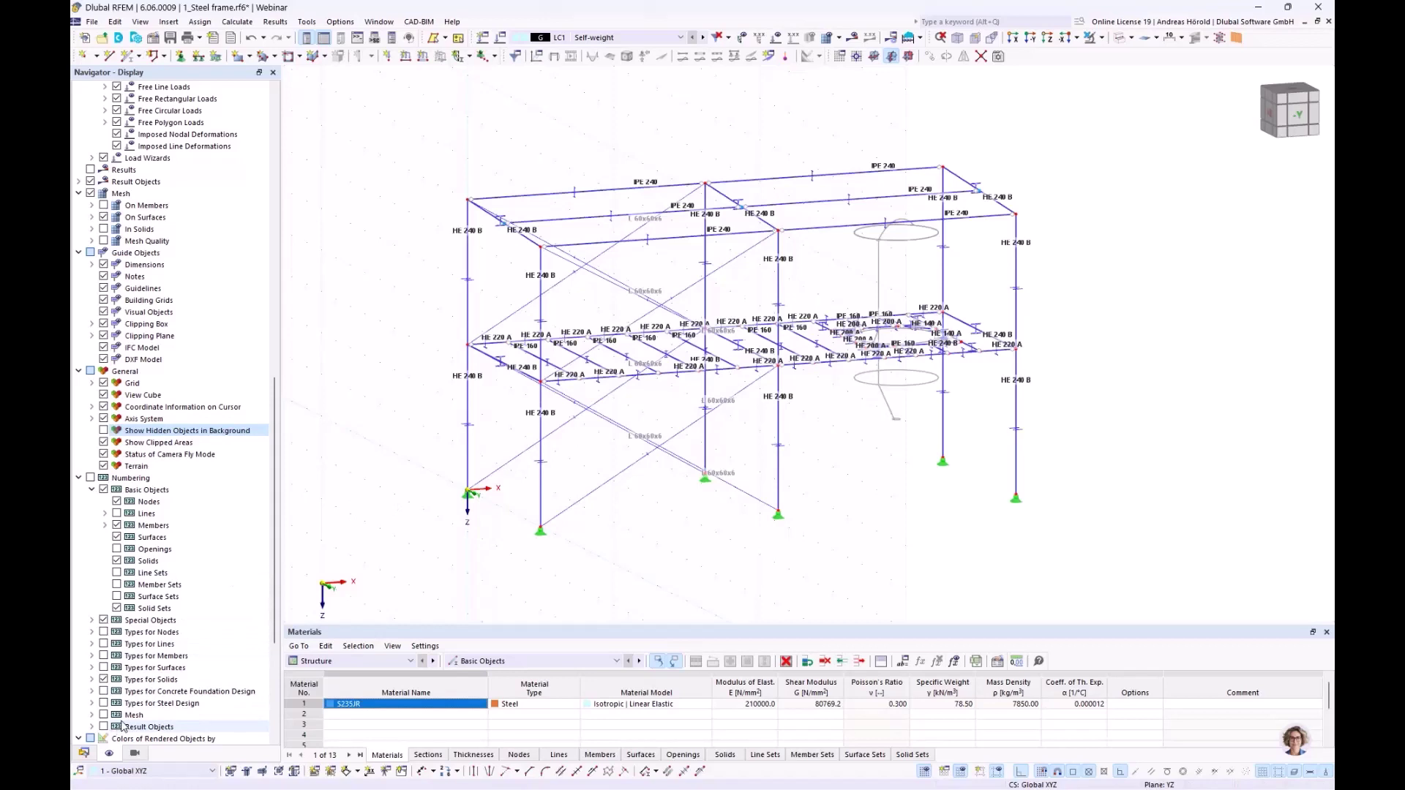
left_click(135, 753)
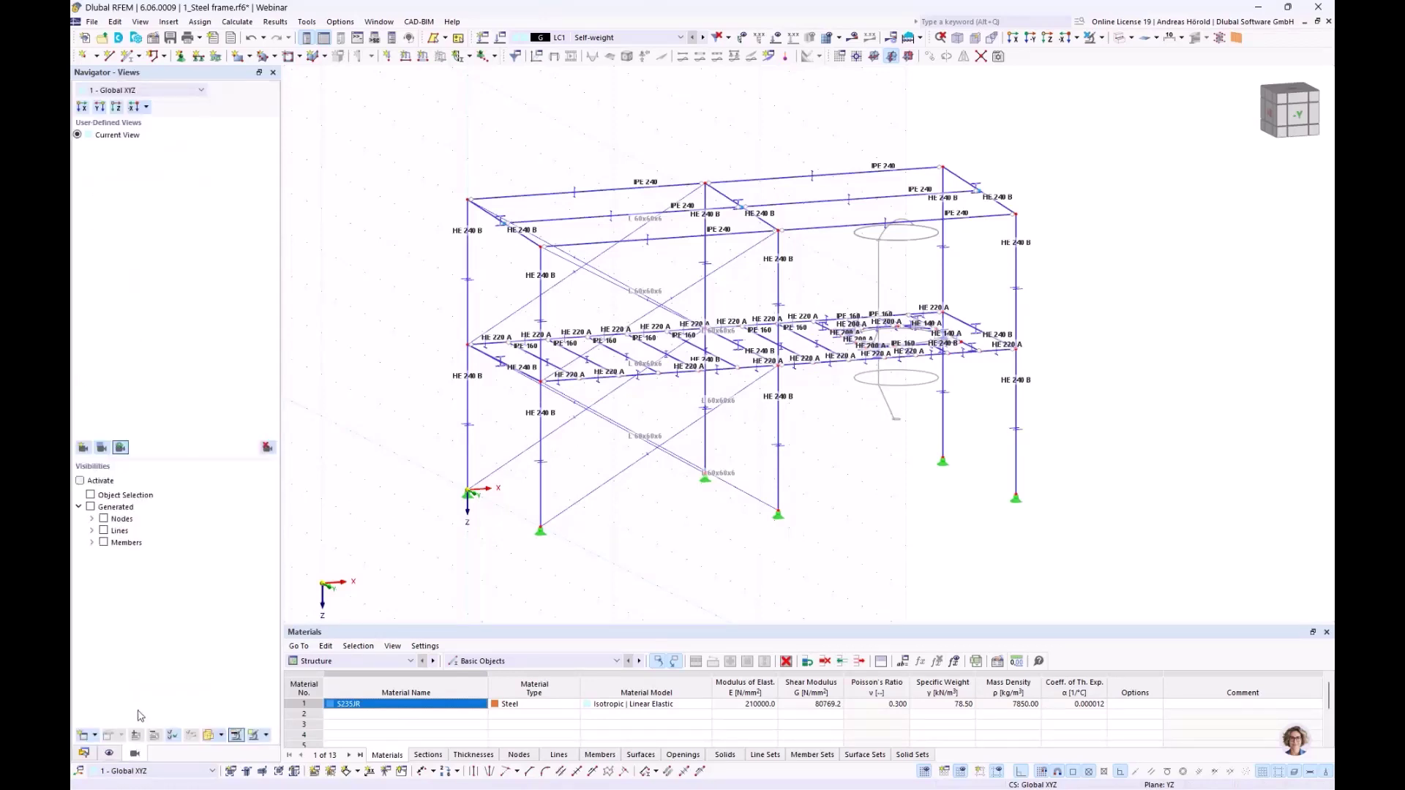
left_click(80, 481)
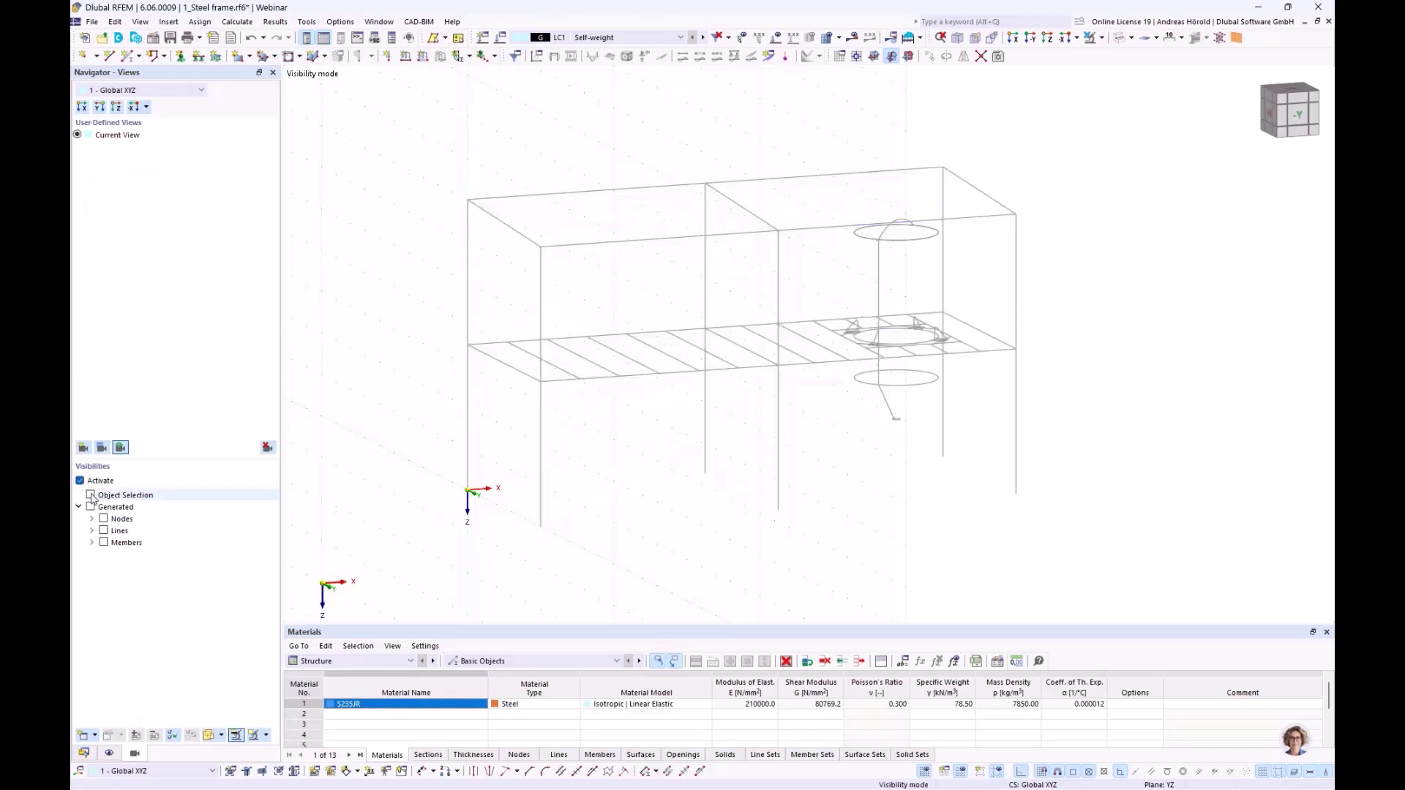
left_click(91, 496)
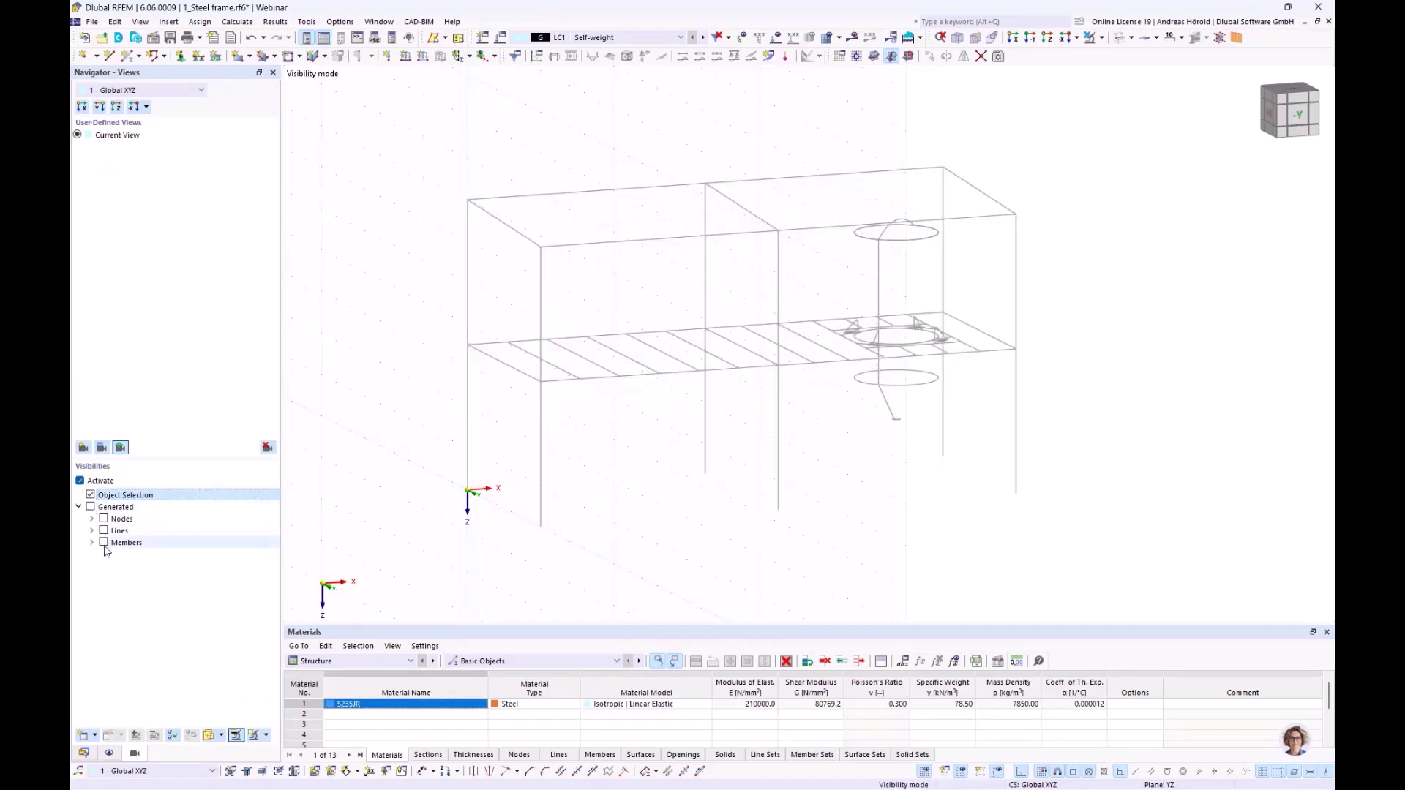
left_click(91, 542)
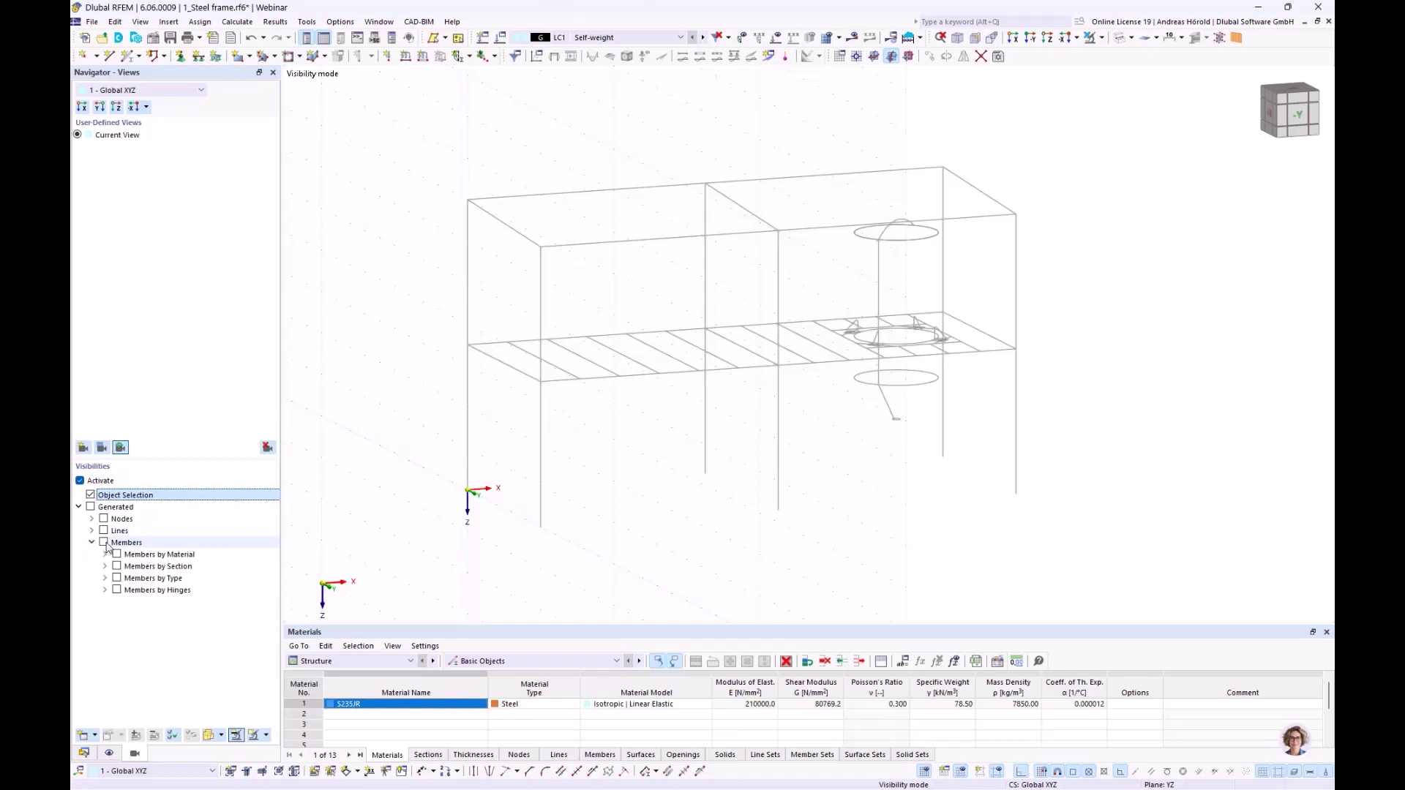
left_click(103, 543)
left_click(106, 567)
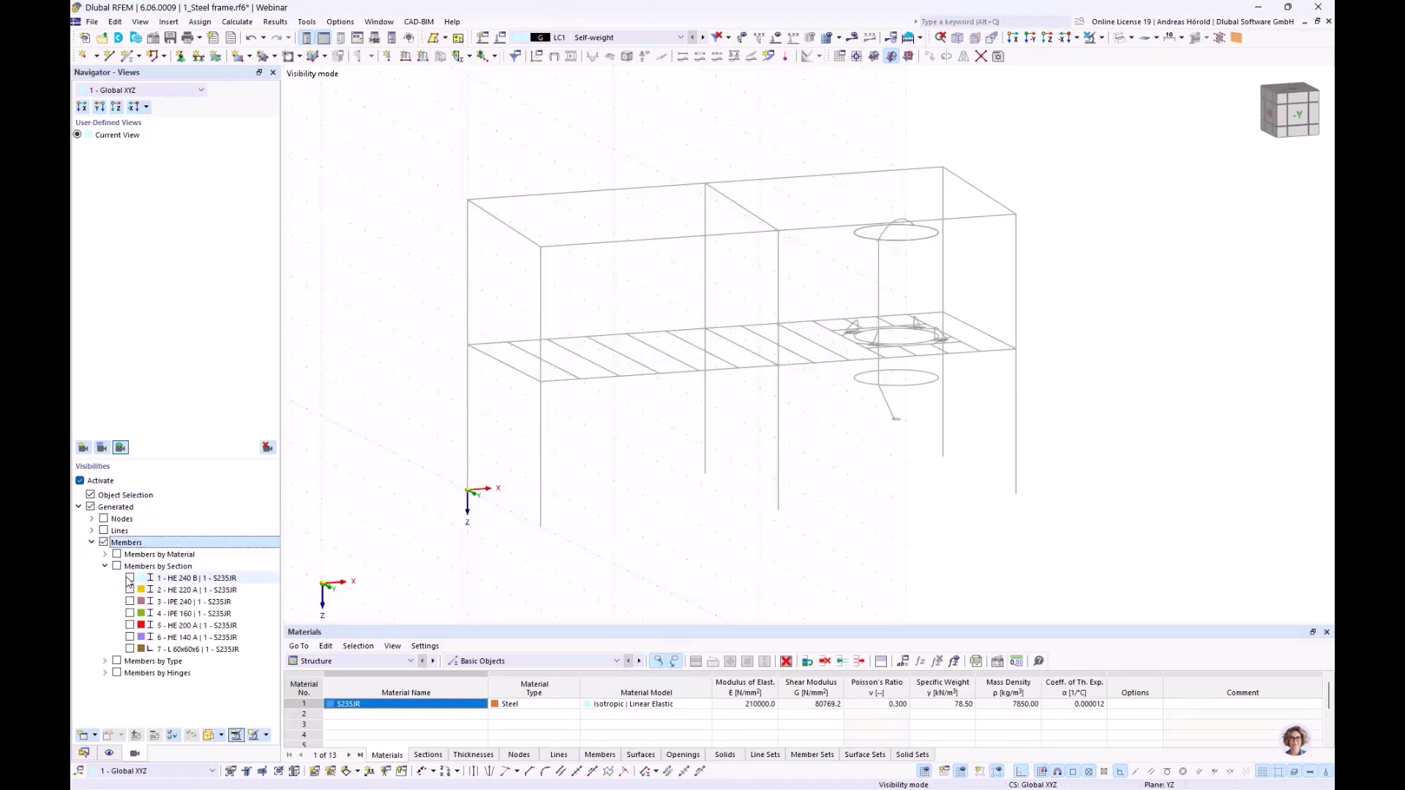
left_click(130, 578)
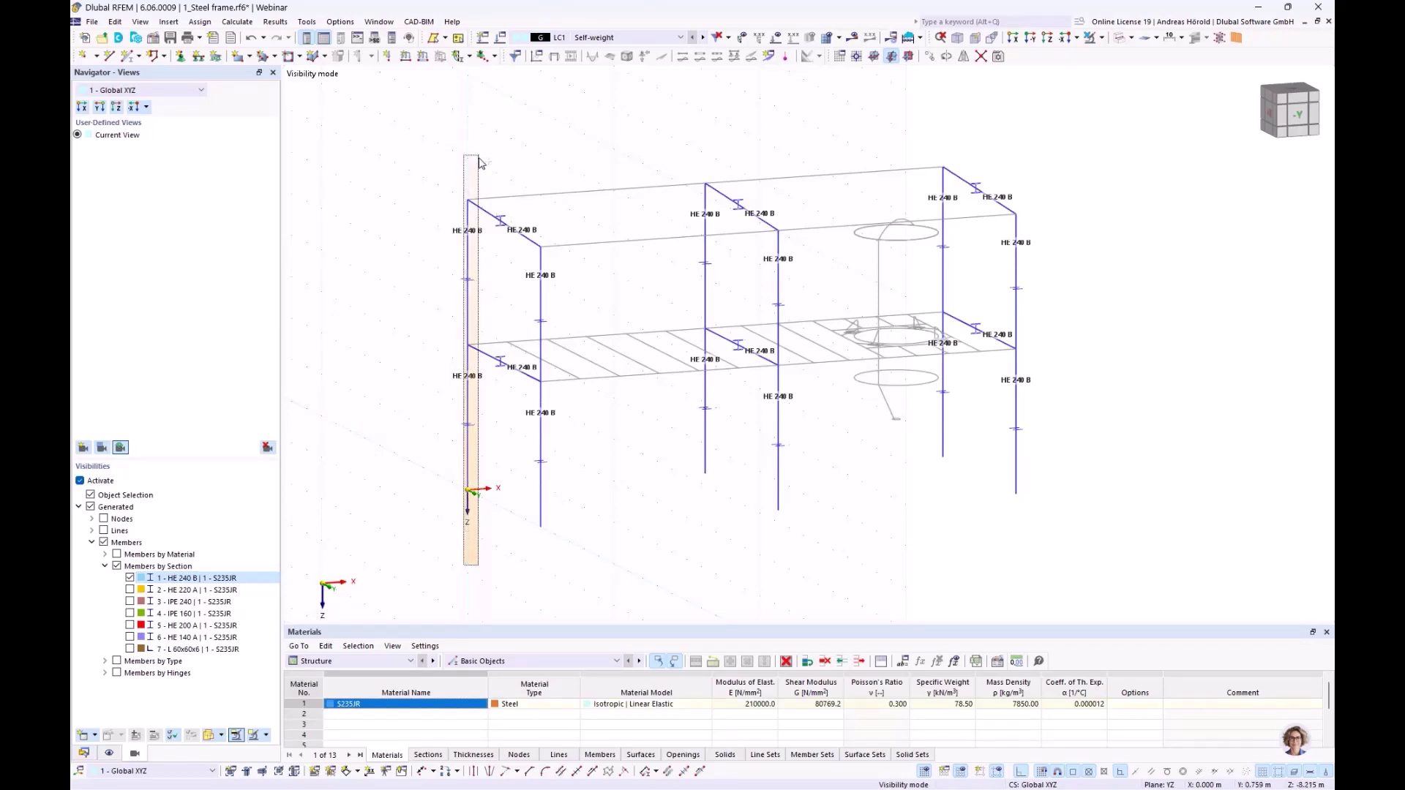
- Create continuous member sets from the lower and upper segments of all six HE 240 B columns
left_click(468, 468)
left_click_drag(570, 226, 526, 543)
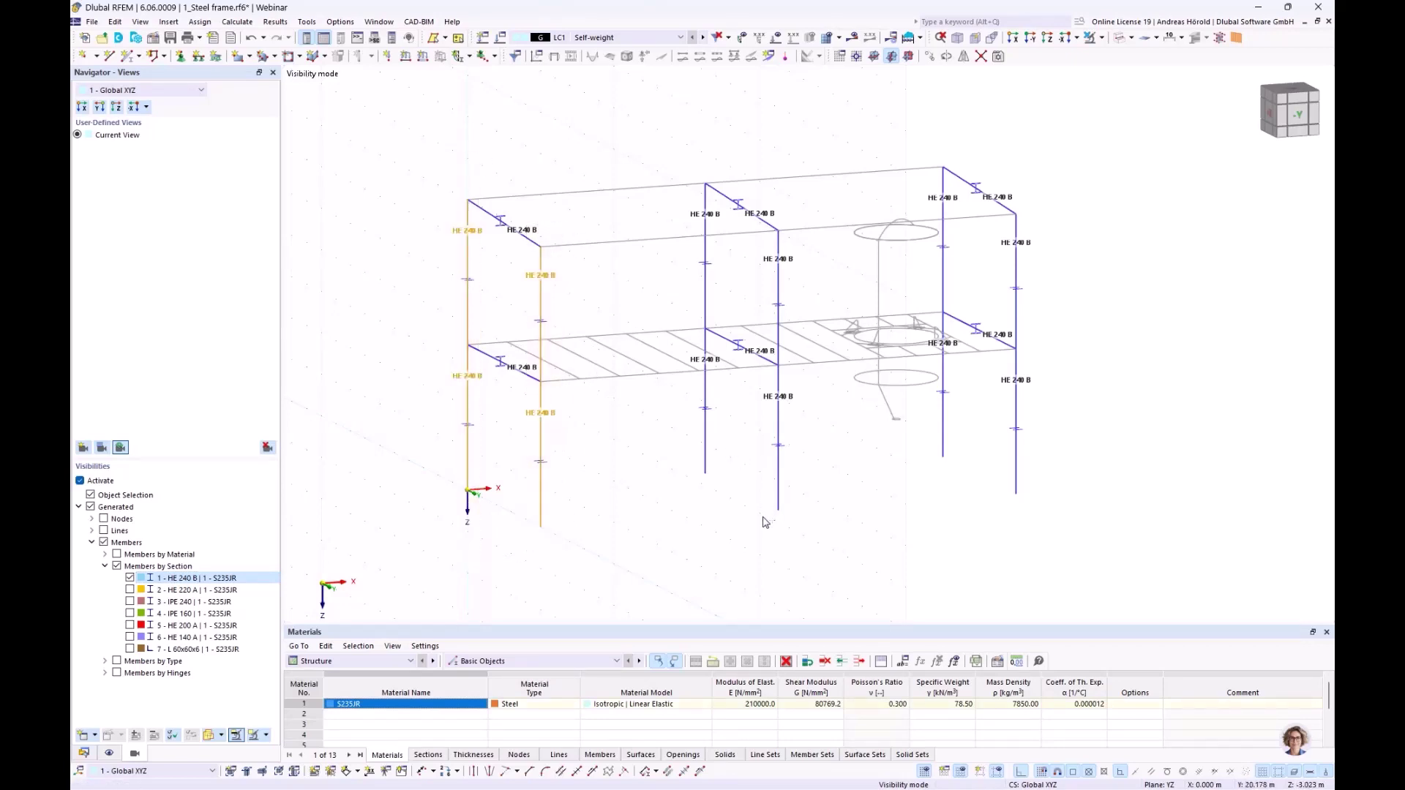
left_click_drag(727, 230, 747, 154)
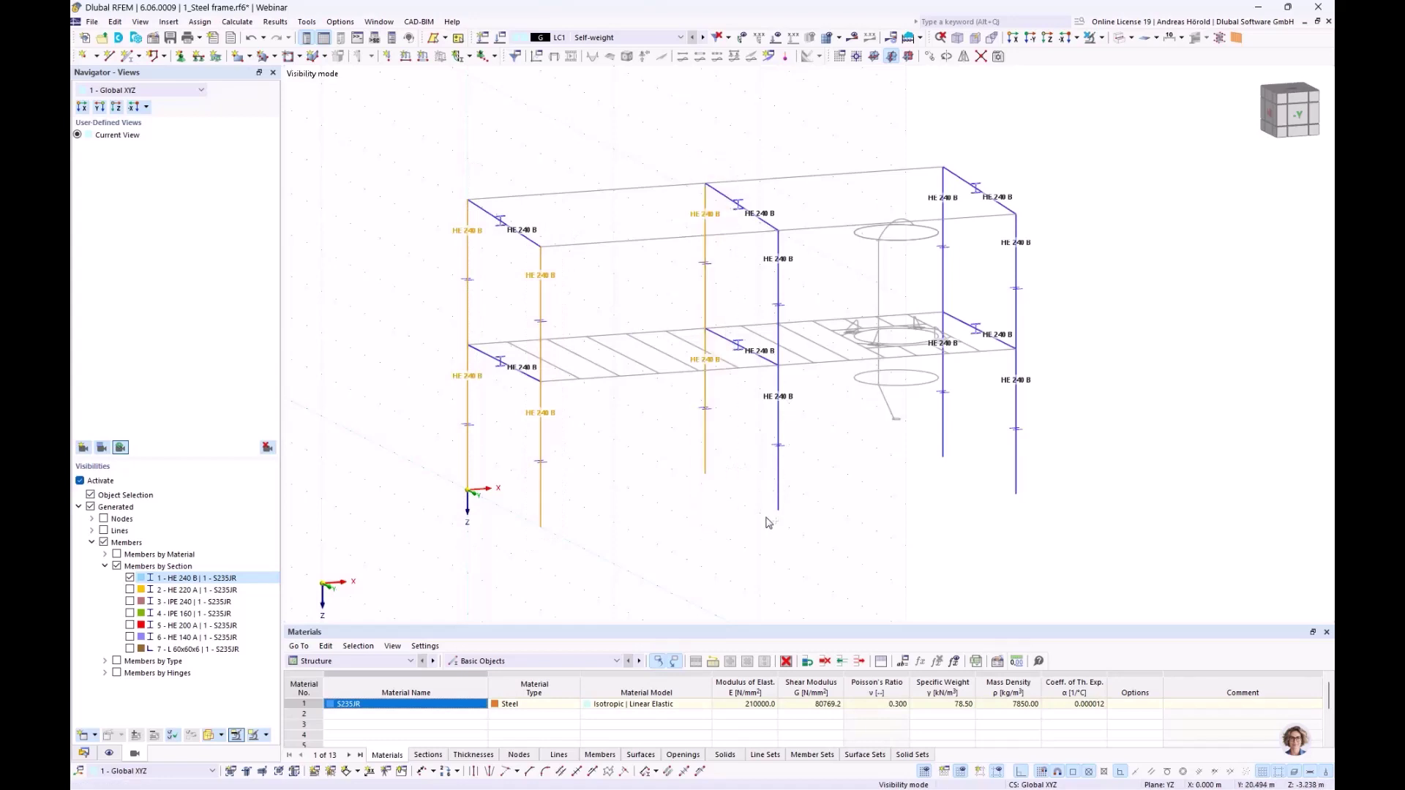
left_click_drag(765, 528, 819, 219)
left_click_drag(937, 499, 966, 148)
left_click_drag(1008, 514, 1048, 177)
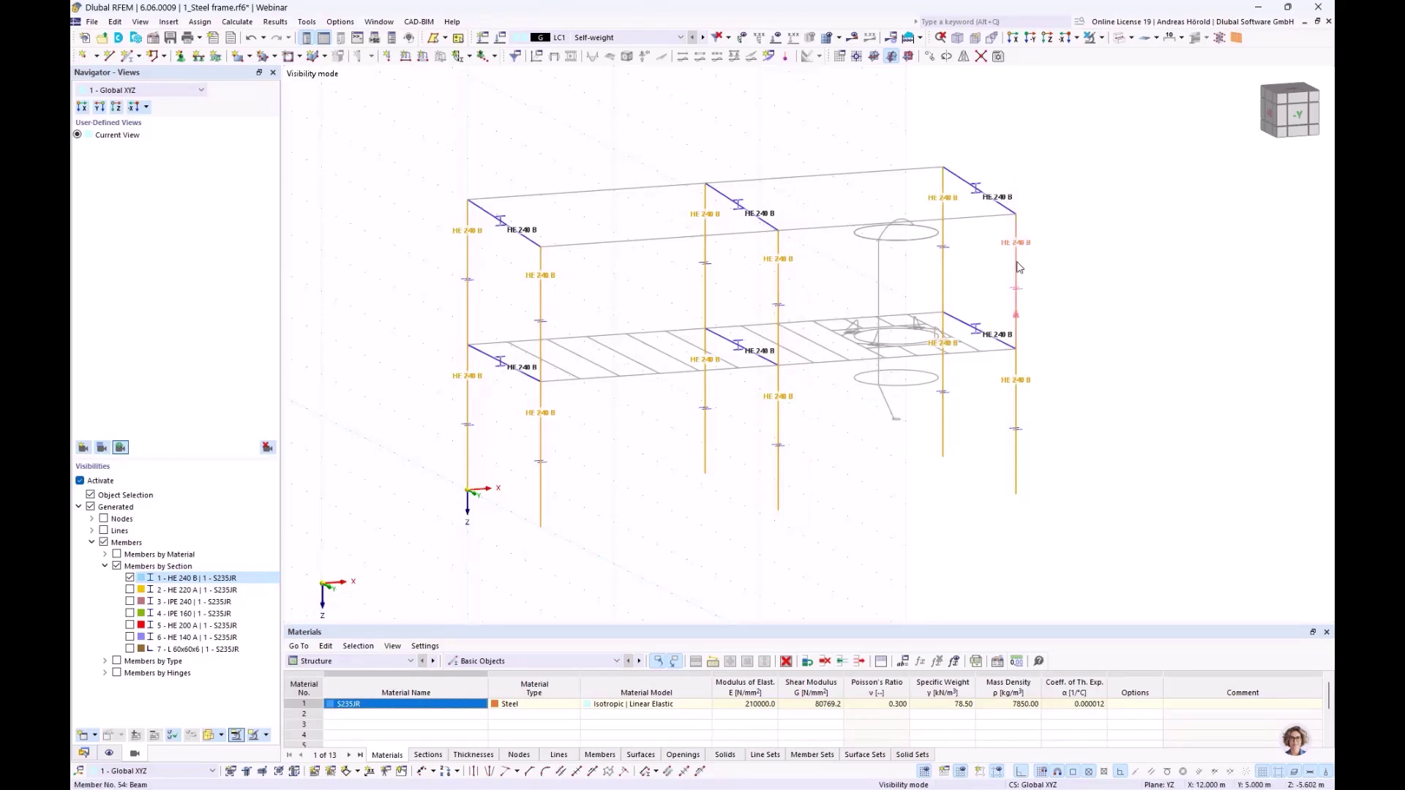
right_click(1017, 265)
mouse_move(1077, 306)
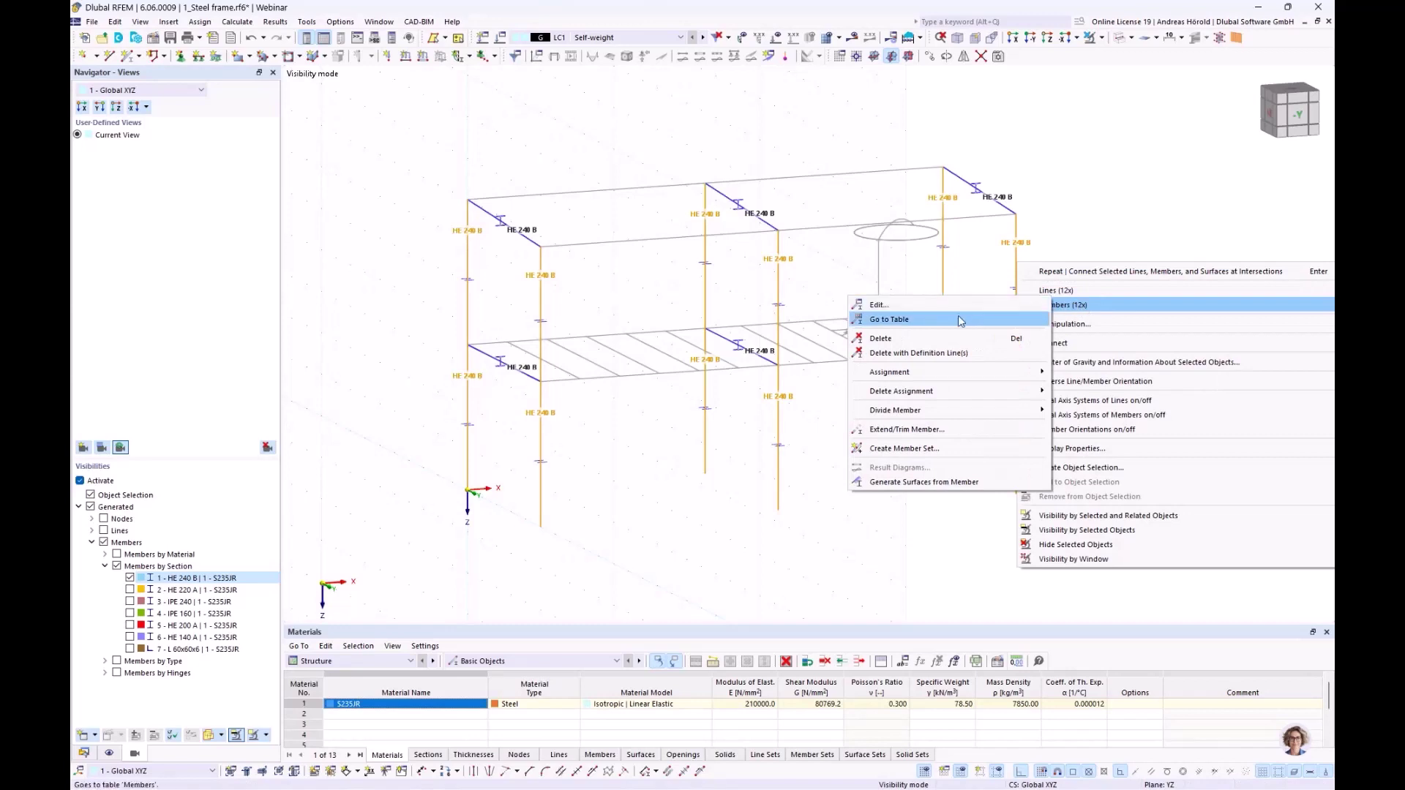
left_click(905, 449)
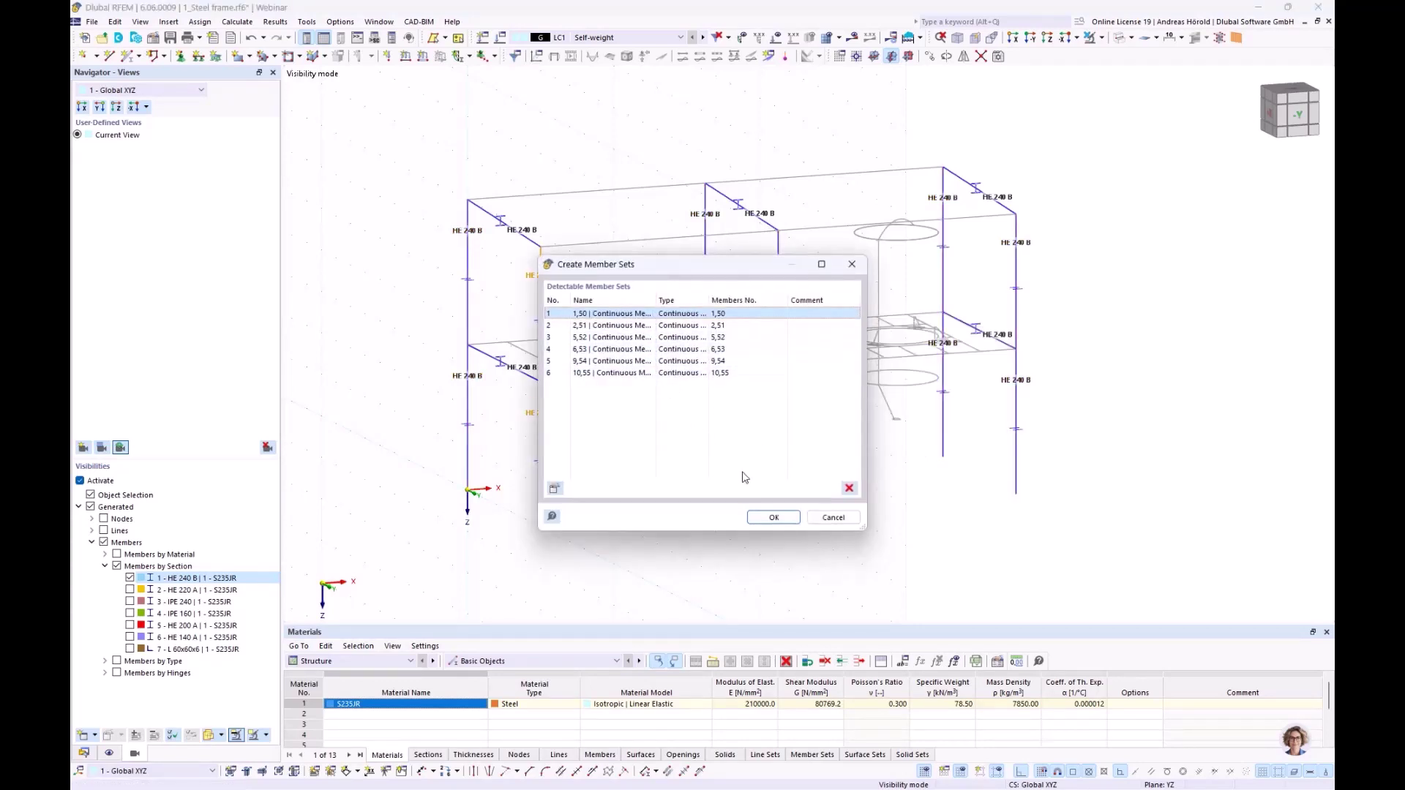
left_click(774, 518)
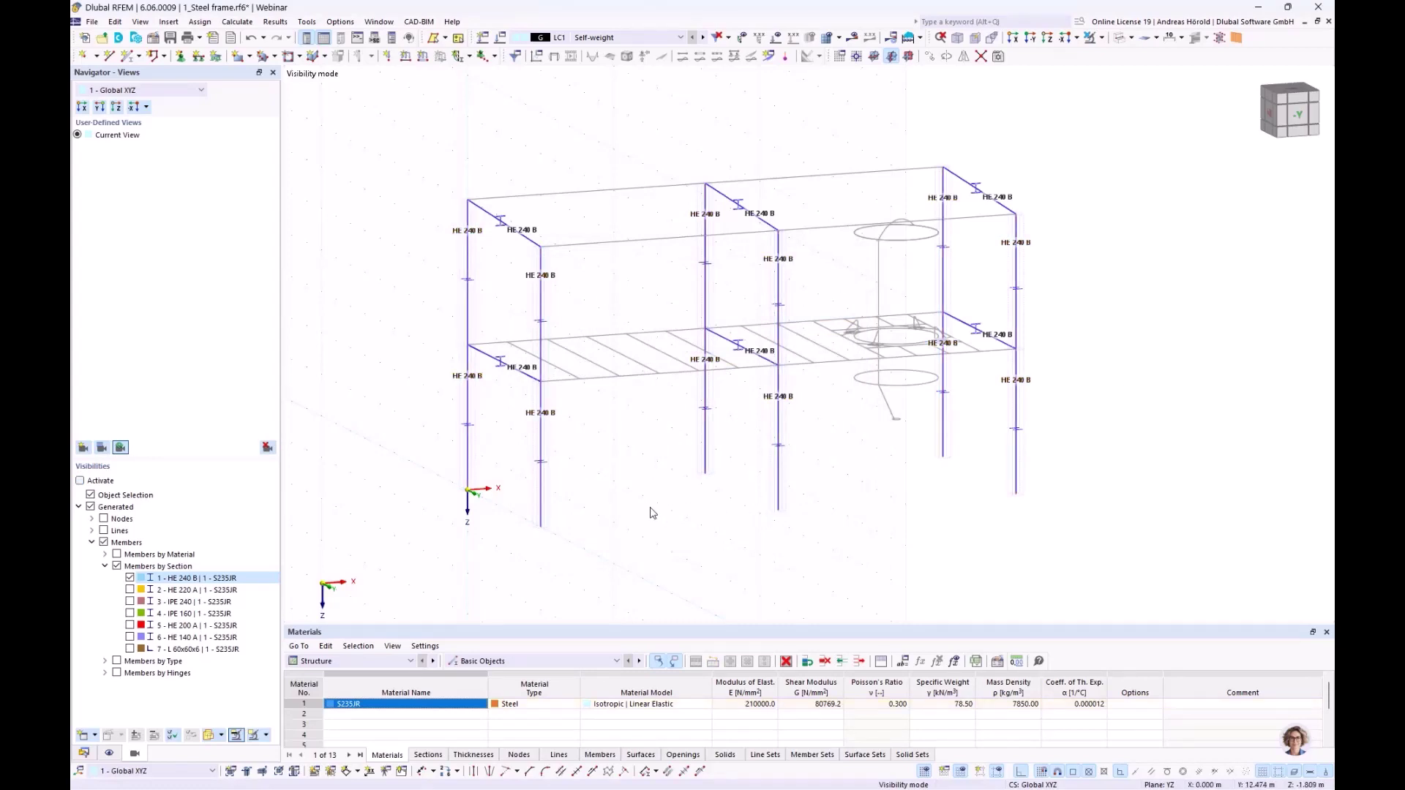
- Show only the HE 220 A members and create continuous member sets from both edge beams in the bay nearest the origin
left_click(129, 590)
left_click(130, 578)
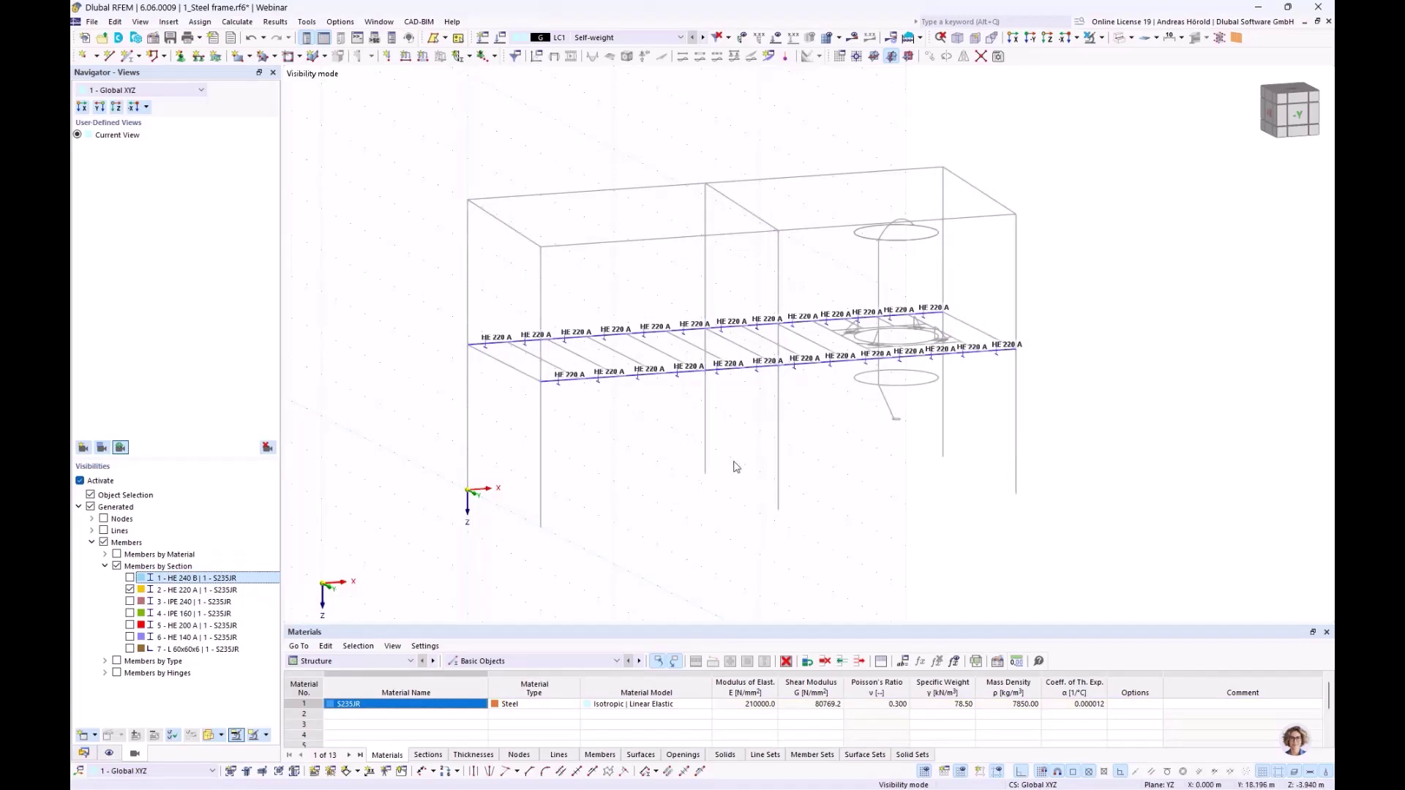
middle_click_drag(852, 484, 830, 481)
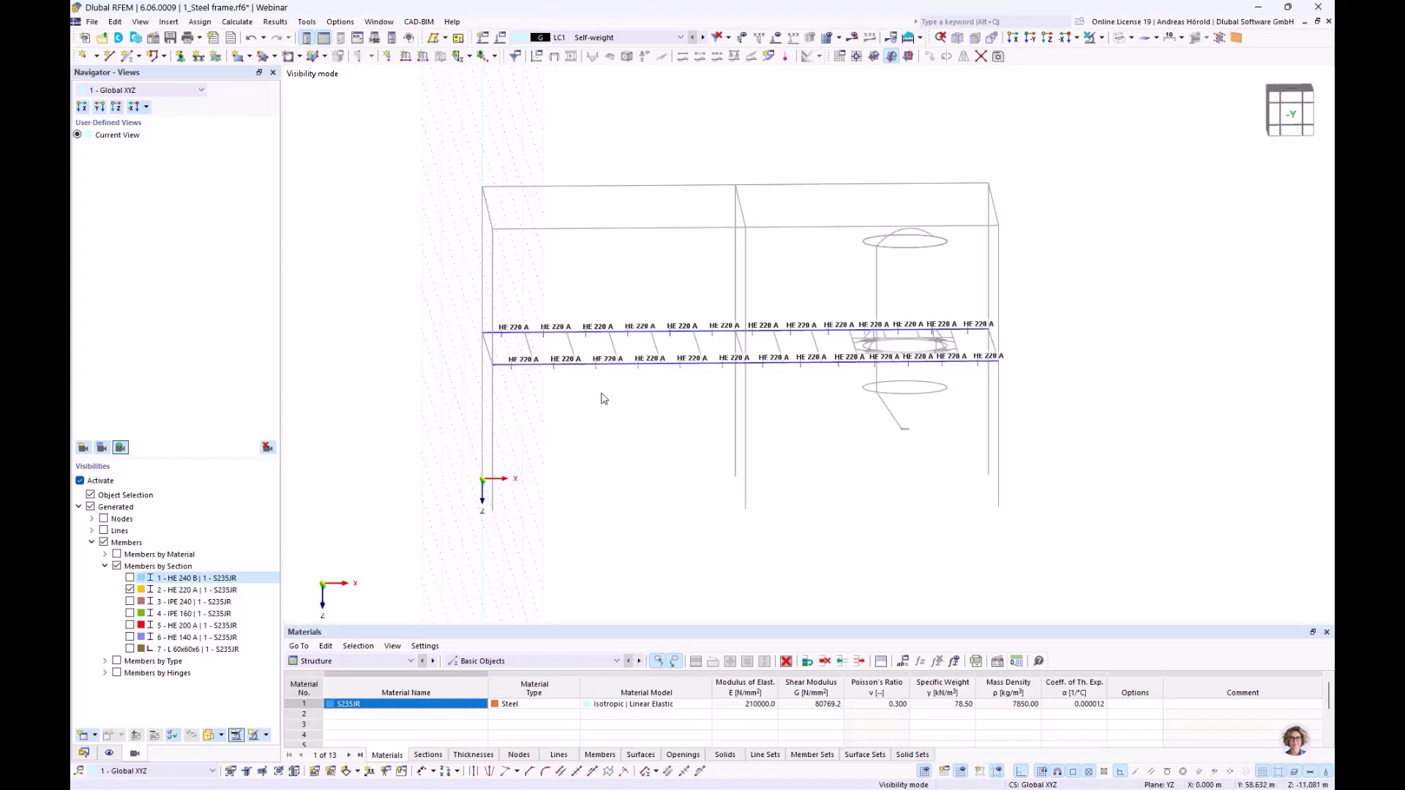
left_click_drag(450, 404, 756, 299)
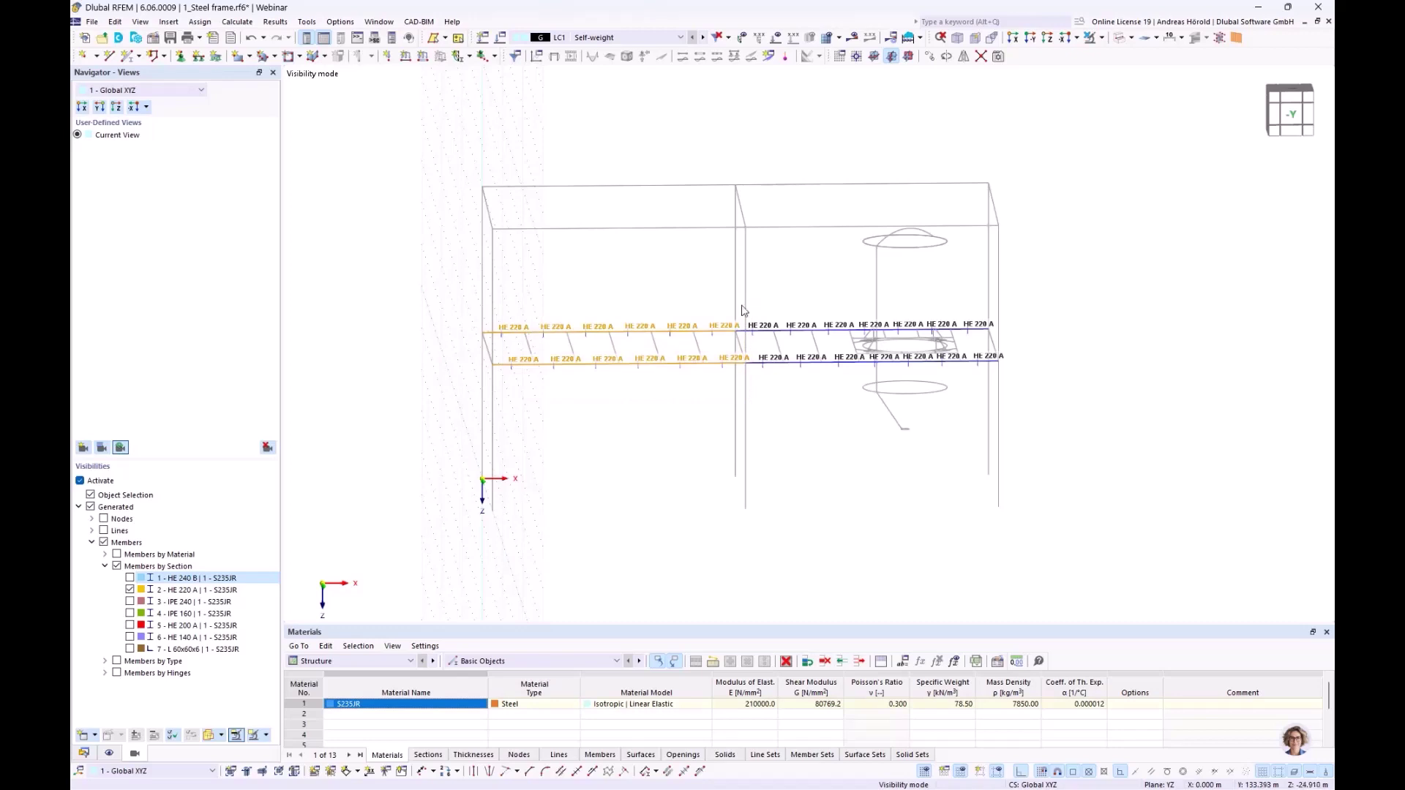
right_click(590, 336)
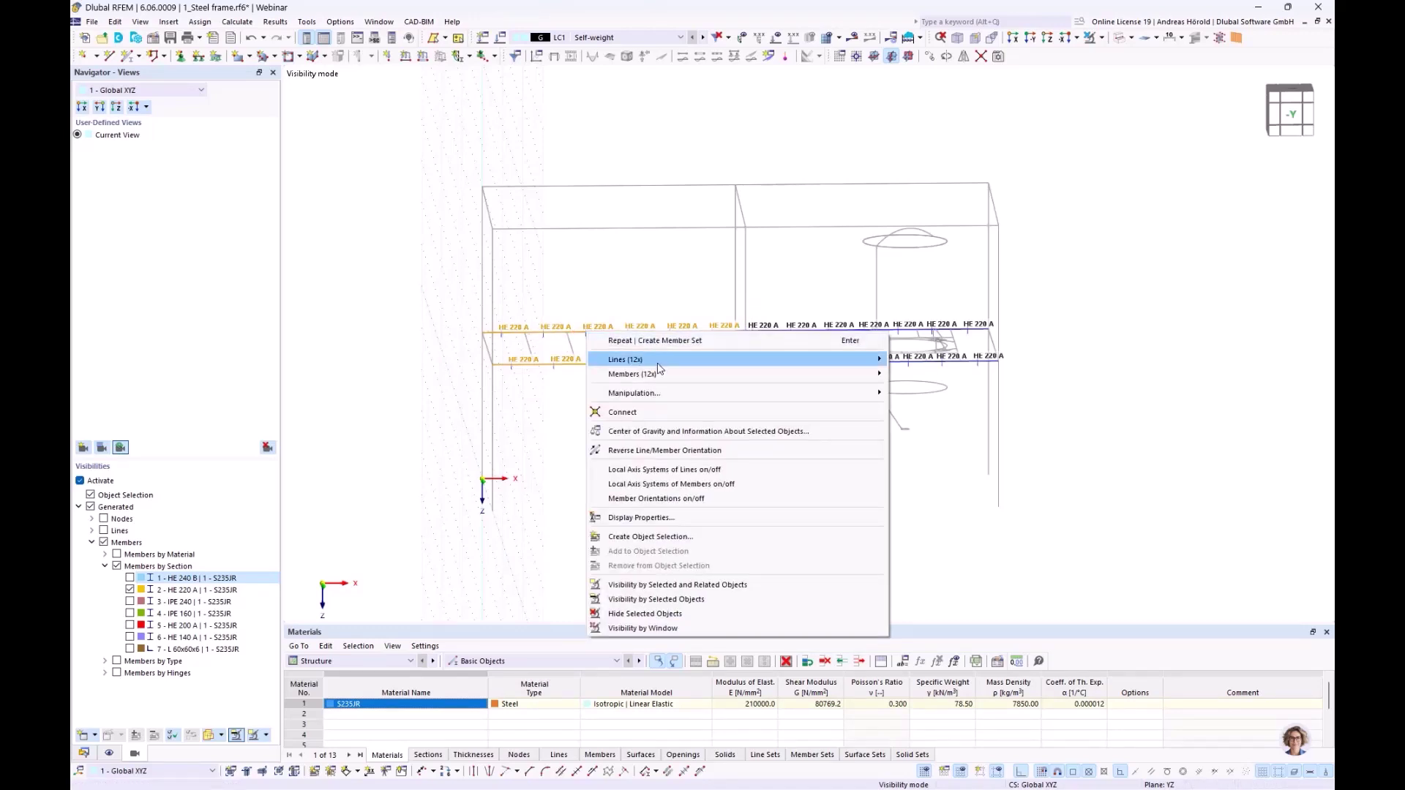
mouse_move(664, 376)
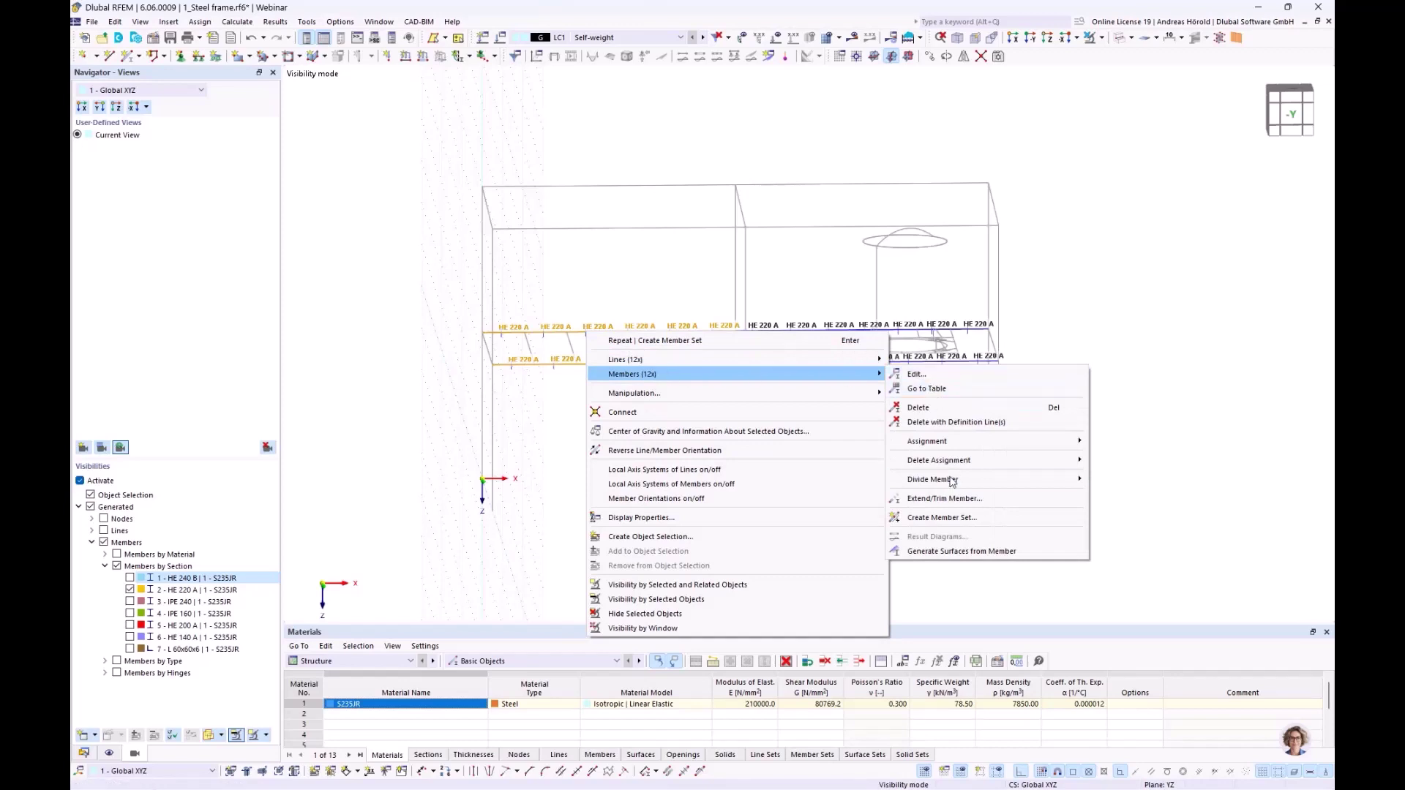
left_click(951, 518)
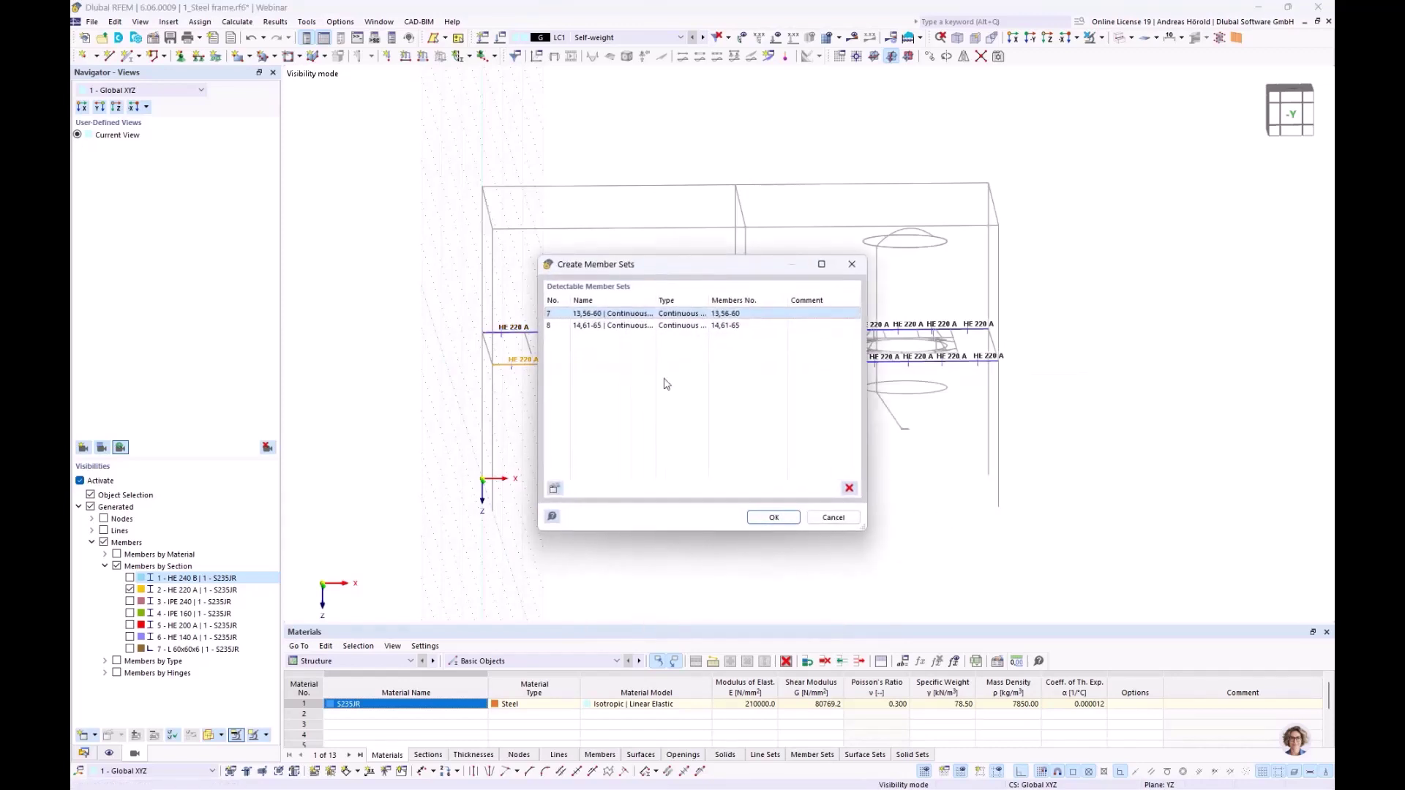
left_click(773, 517)
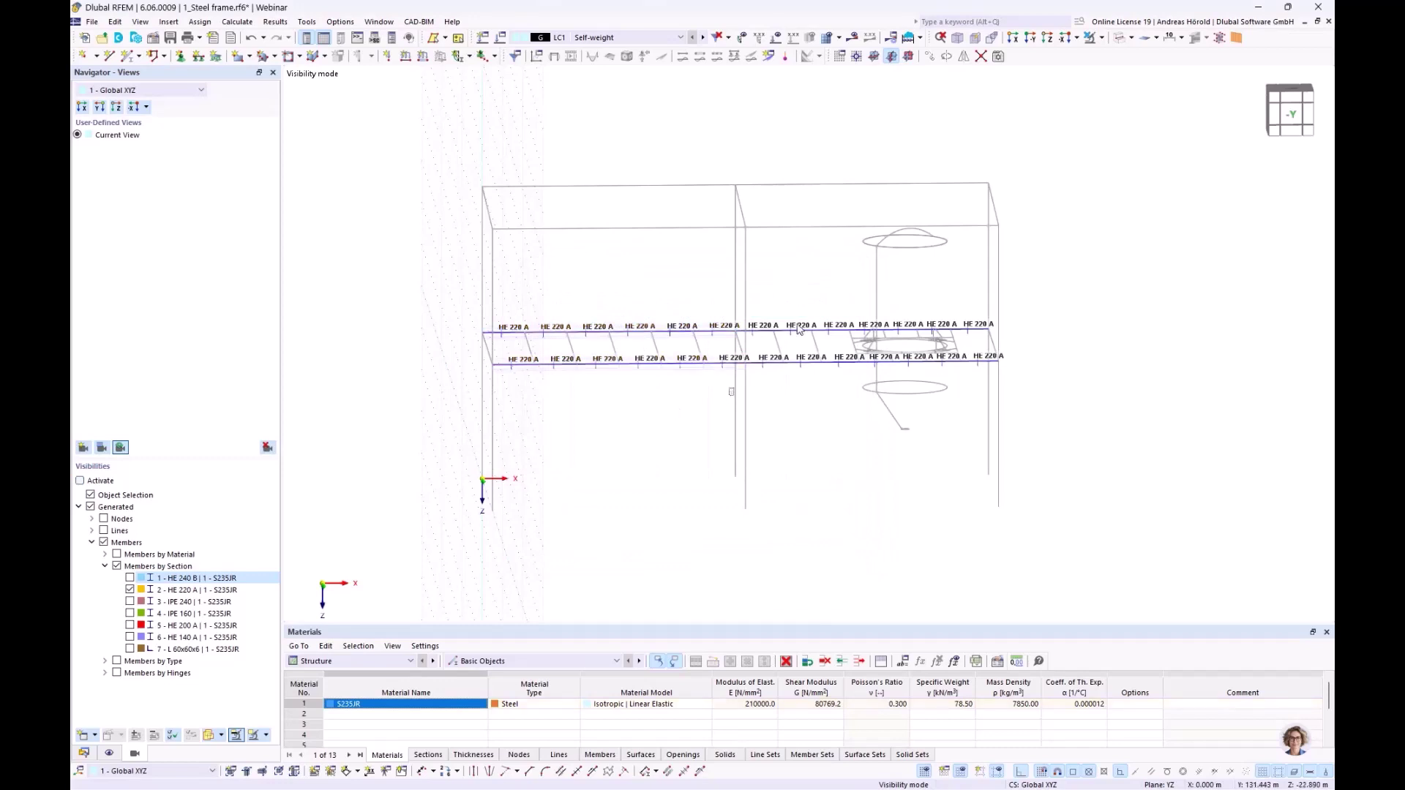
- Create continuous member sets from both HE 220 A edge beams in the second bay, beside the tank outline
left_click_drag(729, 396, 1045, 290)
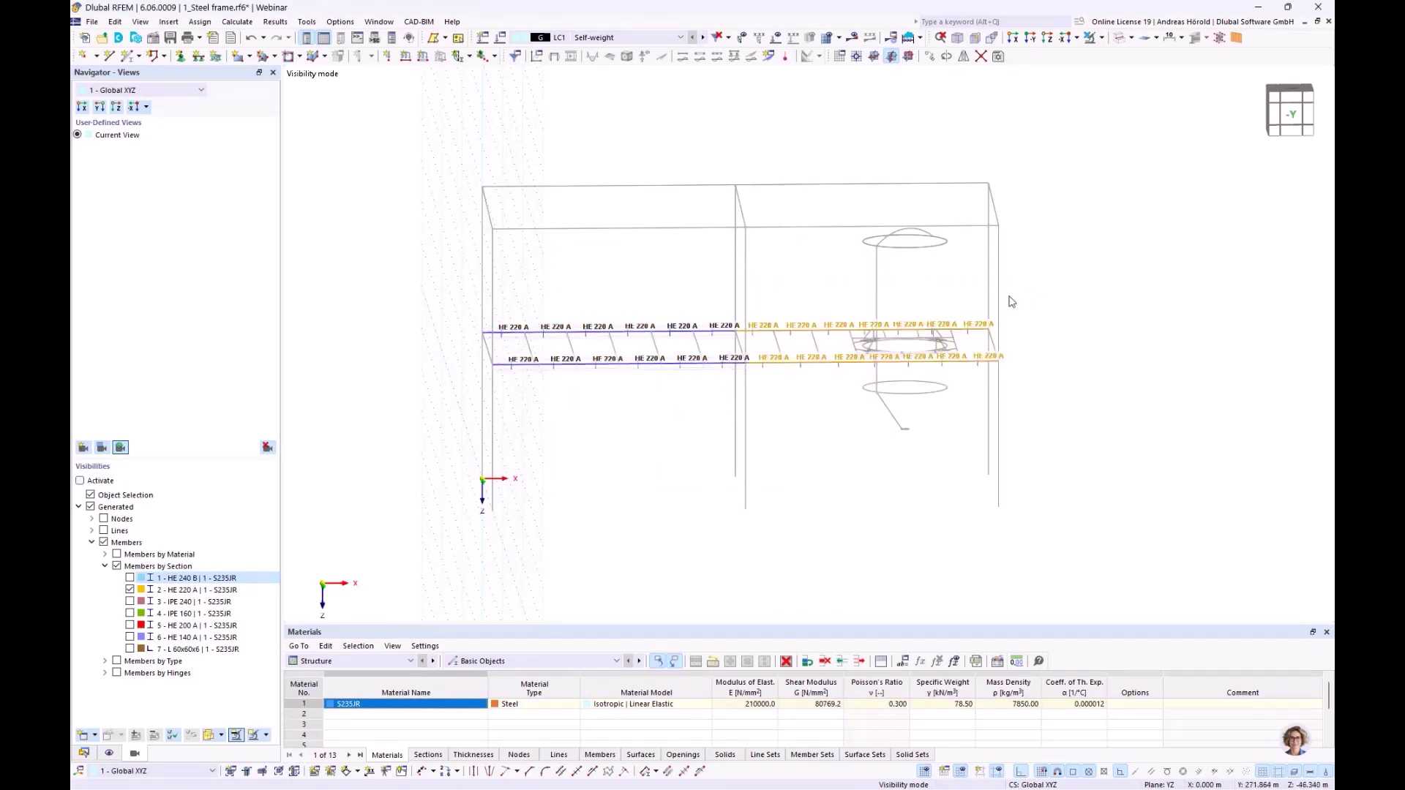
right_click(819, 335)
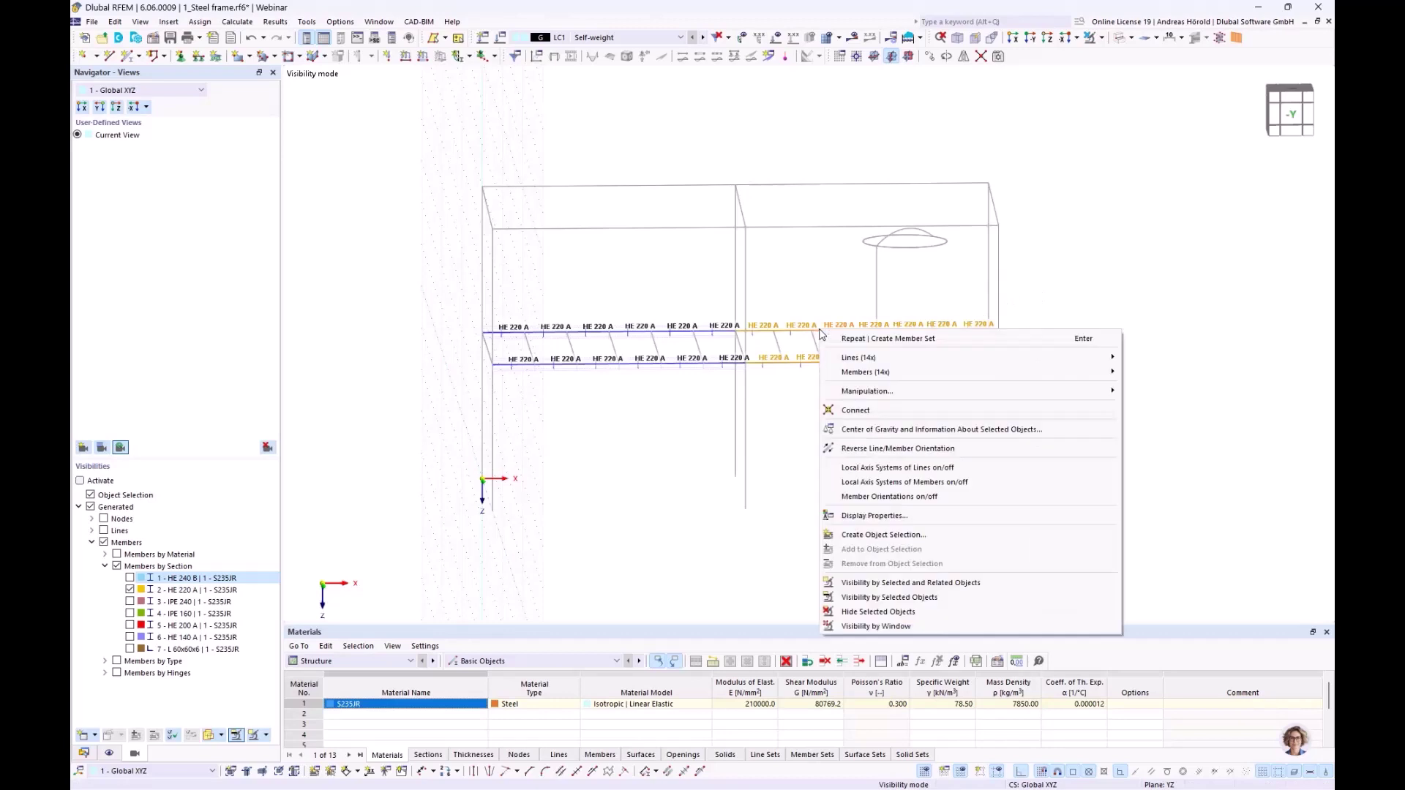
mouse_move(892, 373)
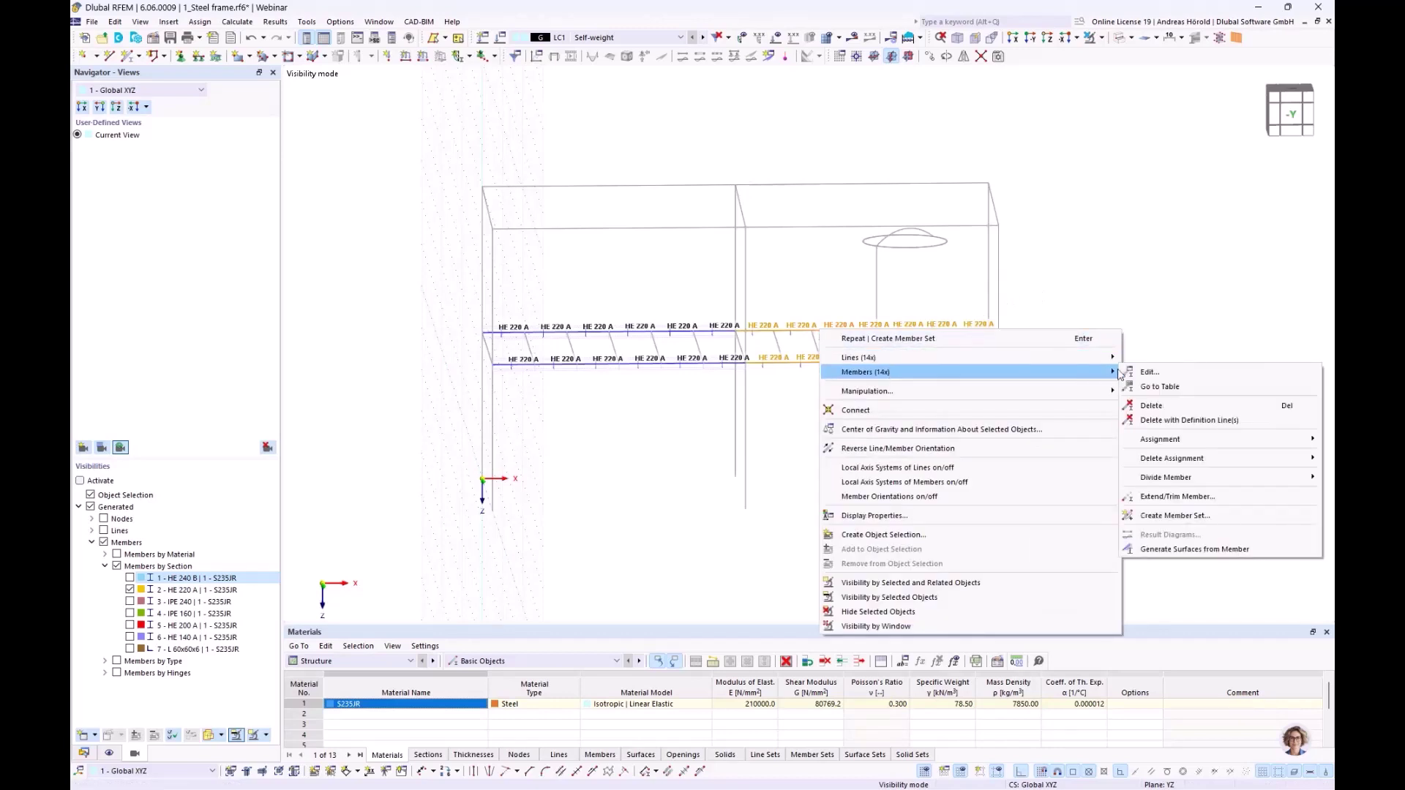
left_click(1175, 515)
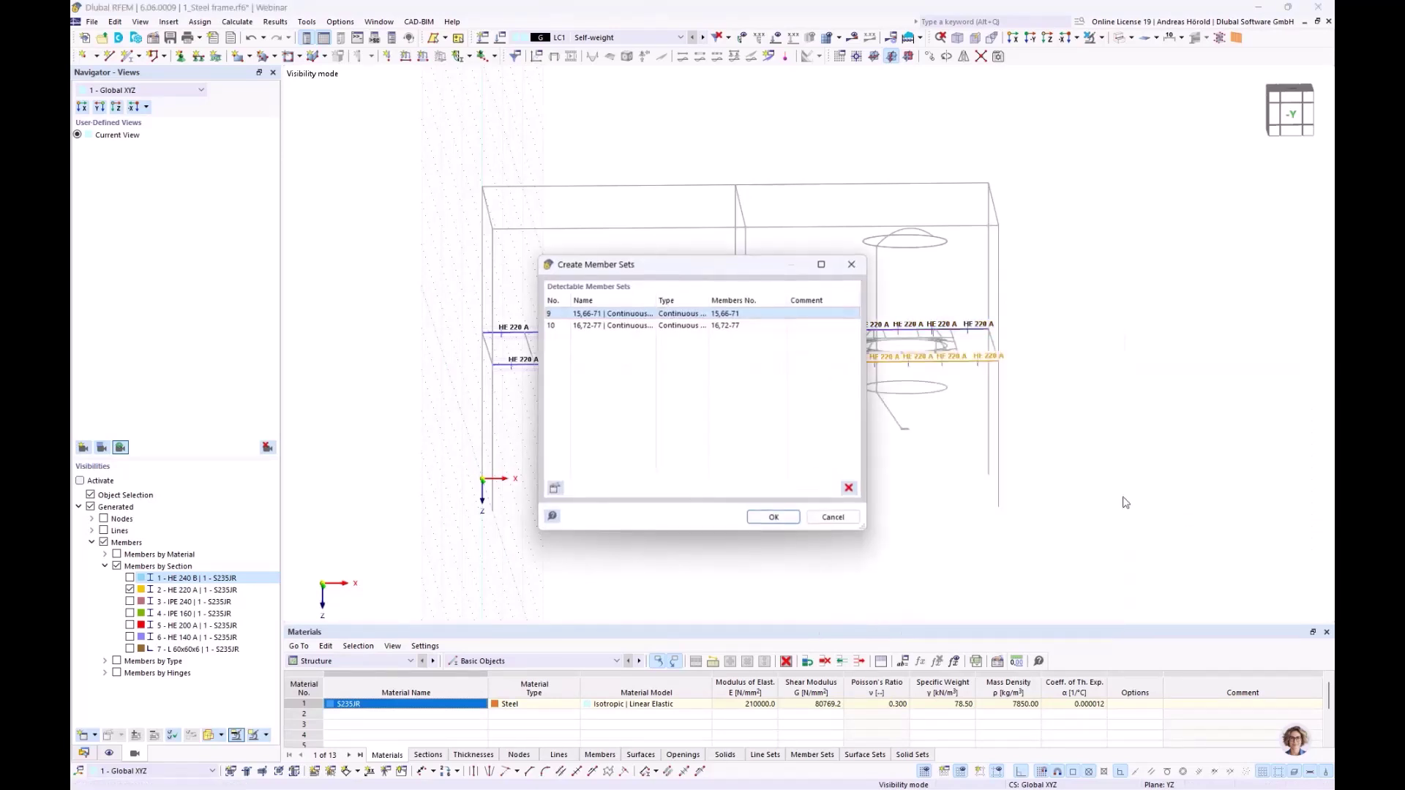
left_click(774, 518)
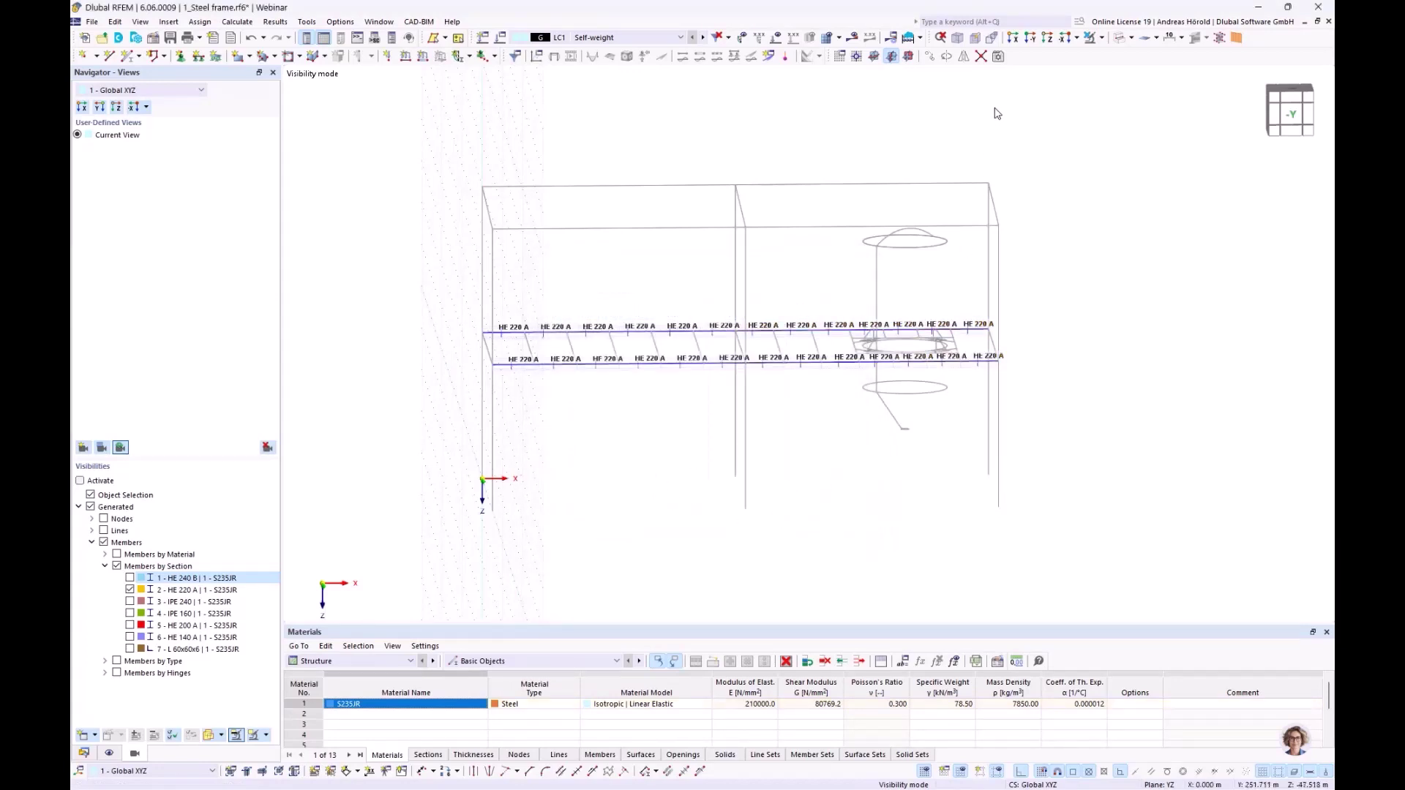
- Cancel the visibility mode to show the whole frame in an oblique 3D view
left_click(1102, 40)
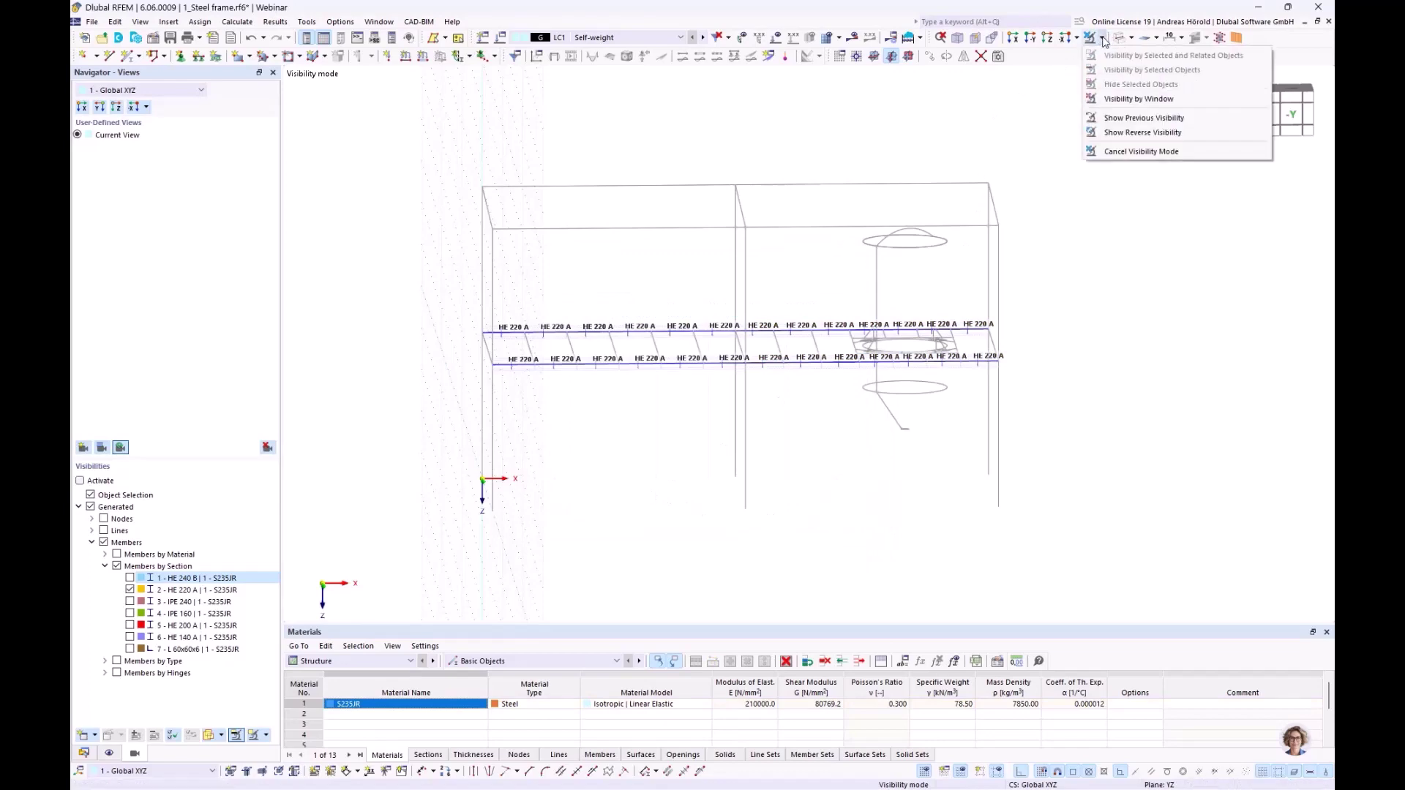
left_click(1151, 149)
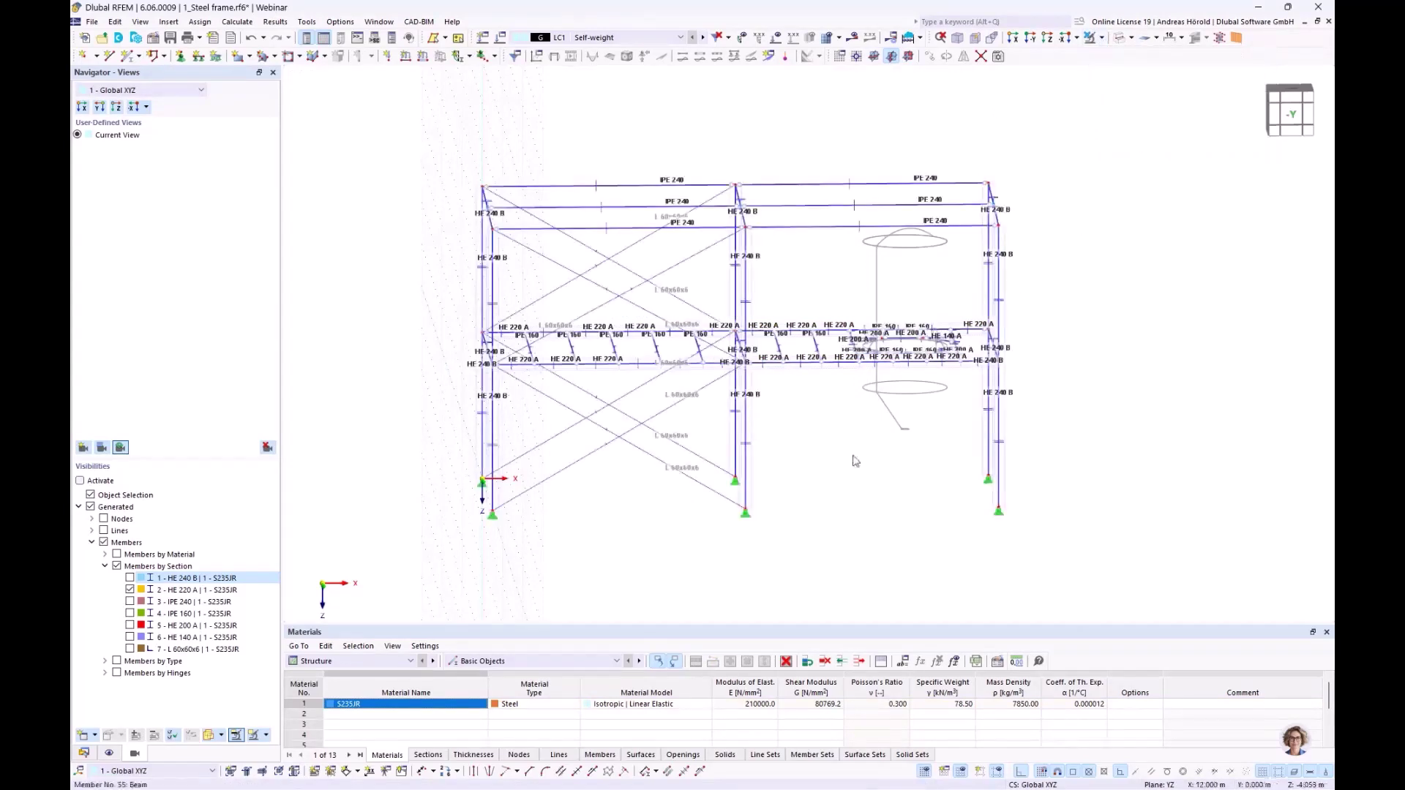
middle_click_drag(824, 483, 891, 509, "ctrl")
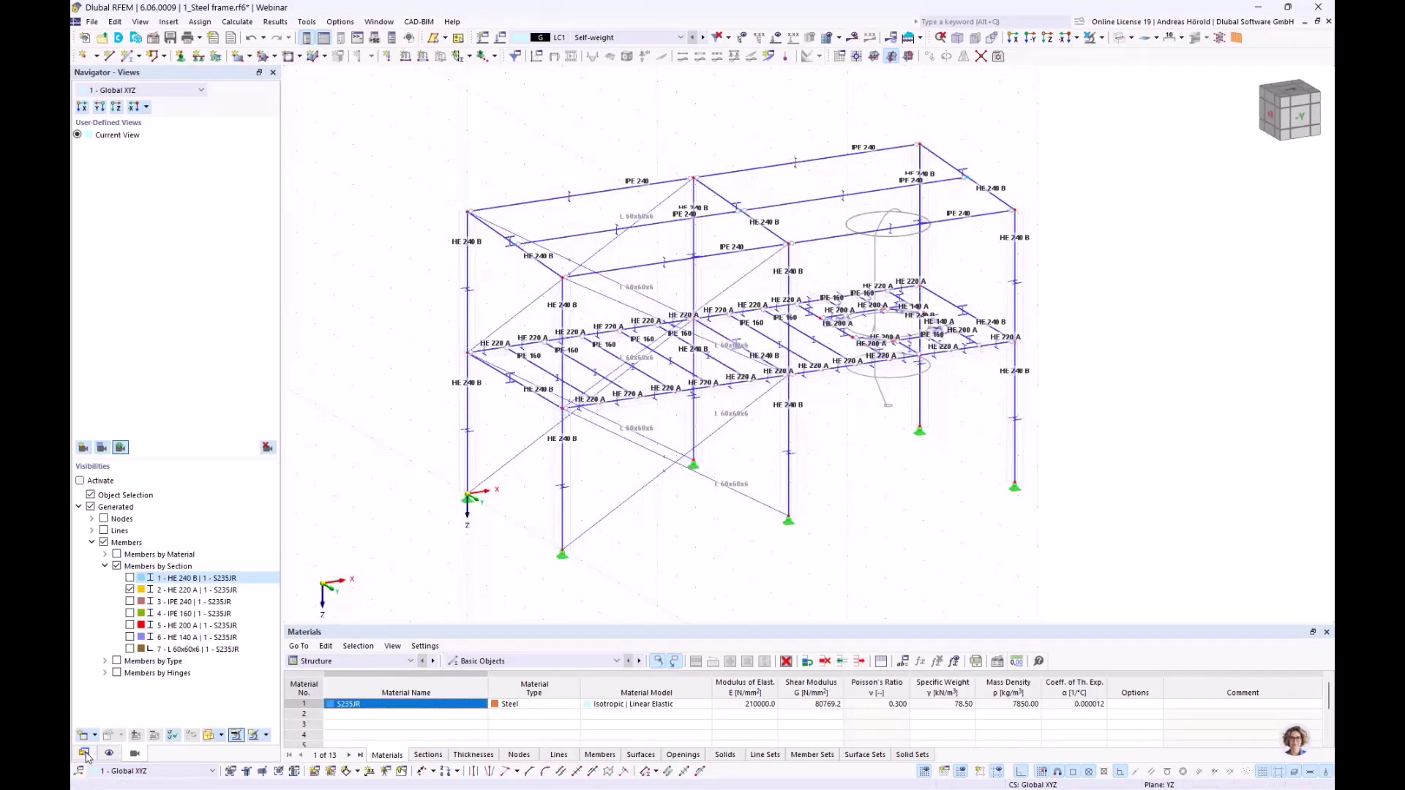
- Turn off the display of section names and member outlines for the members
left_click(109, 755)
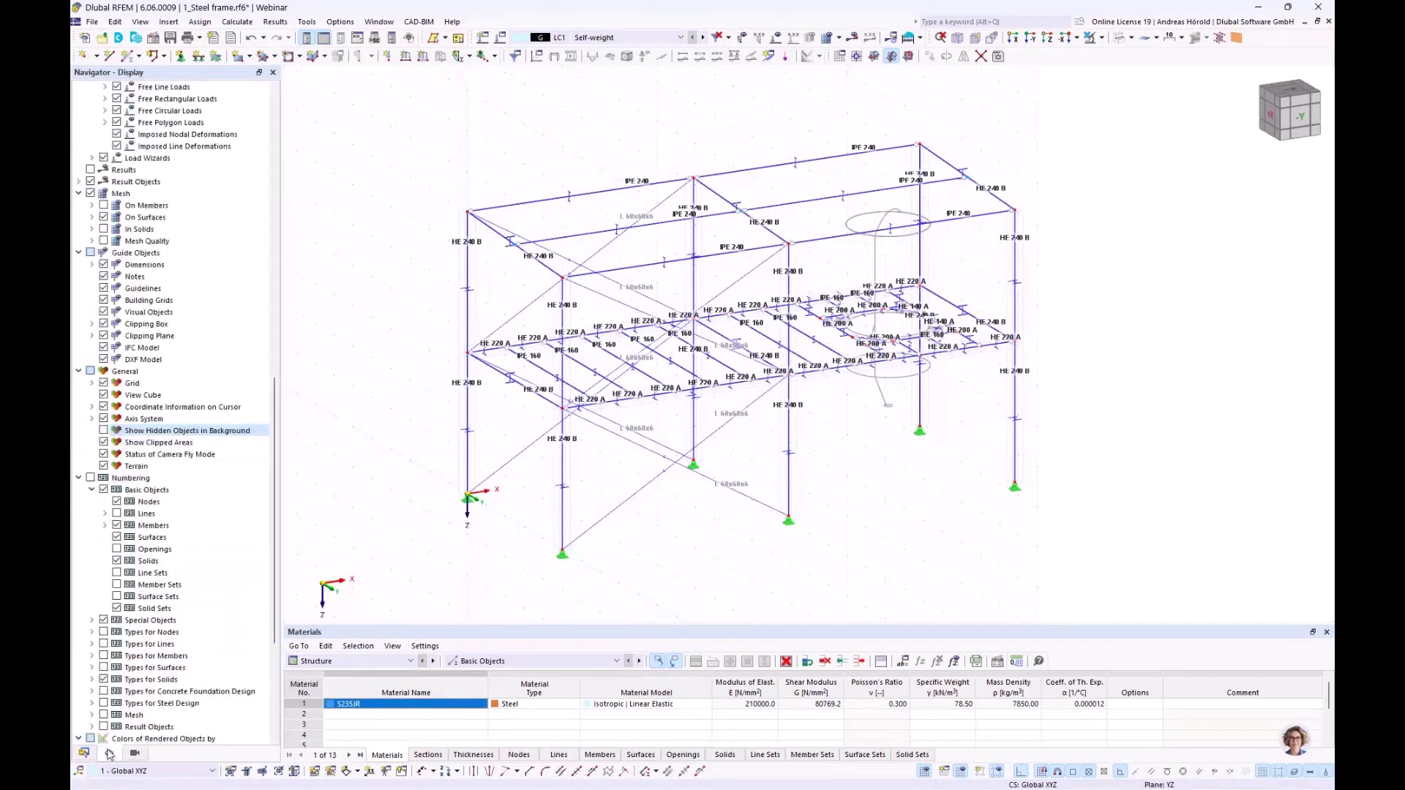
scroll(119, 494, "up", 12)
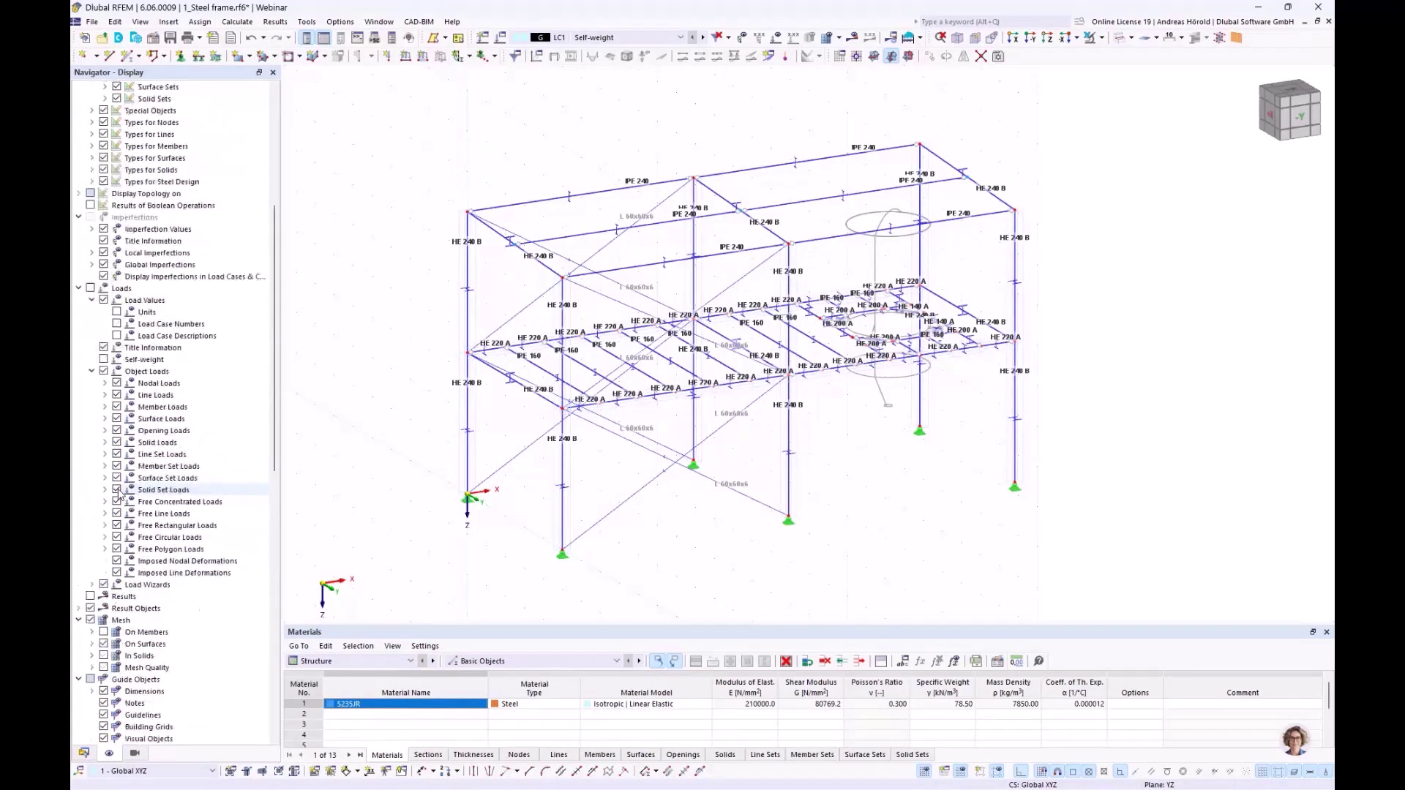
scroll(119, 494, "up", 8)
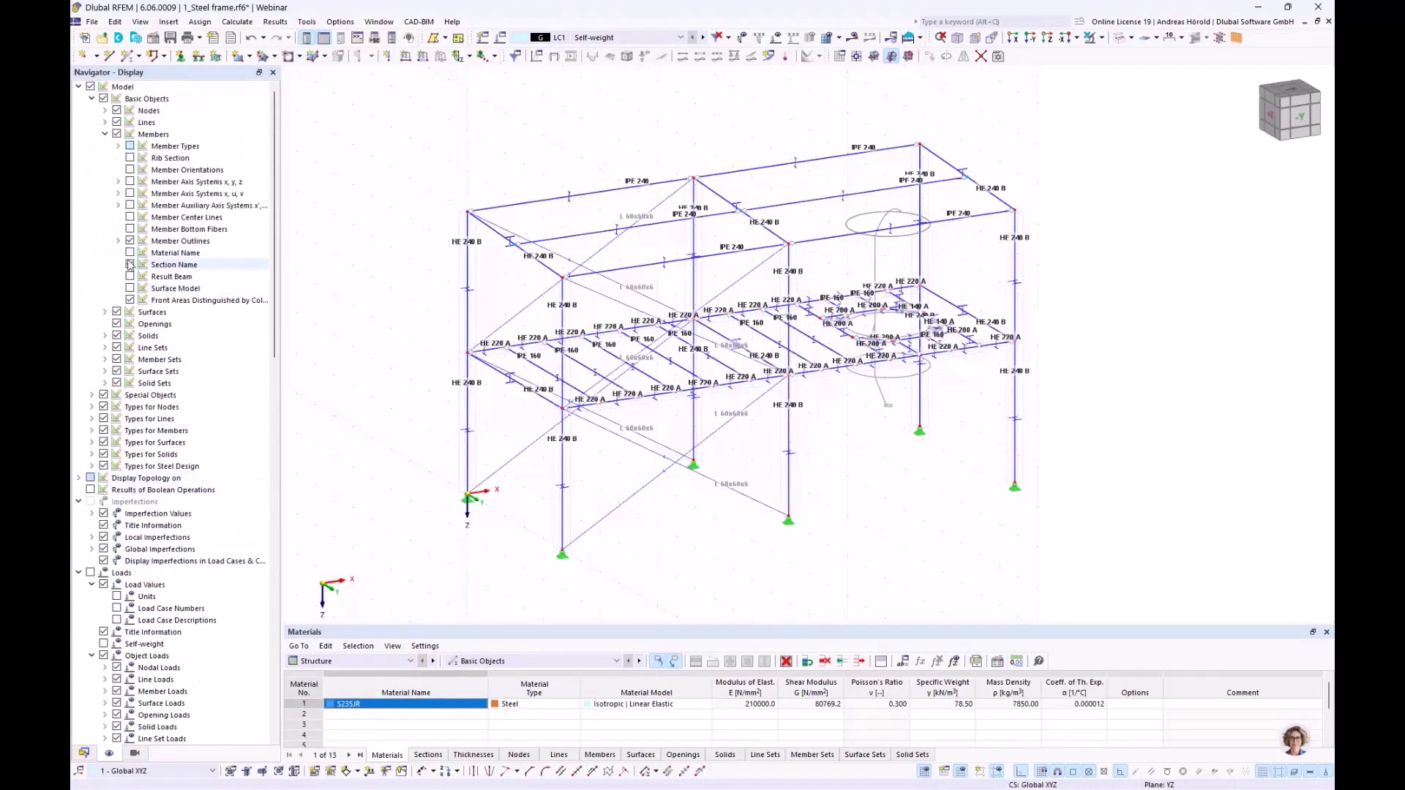
left_click(130, 265)
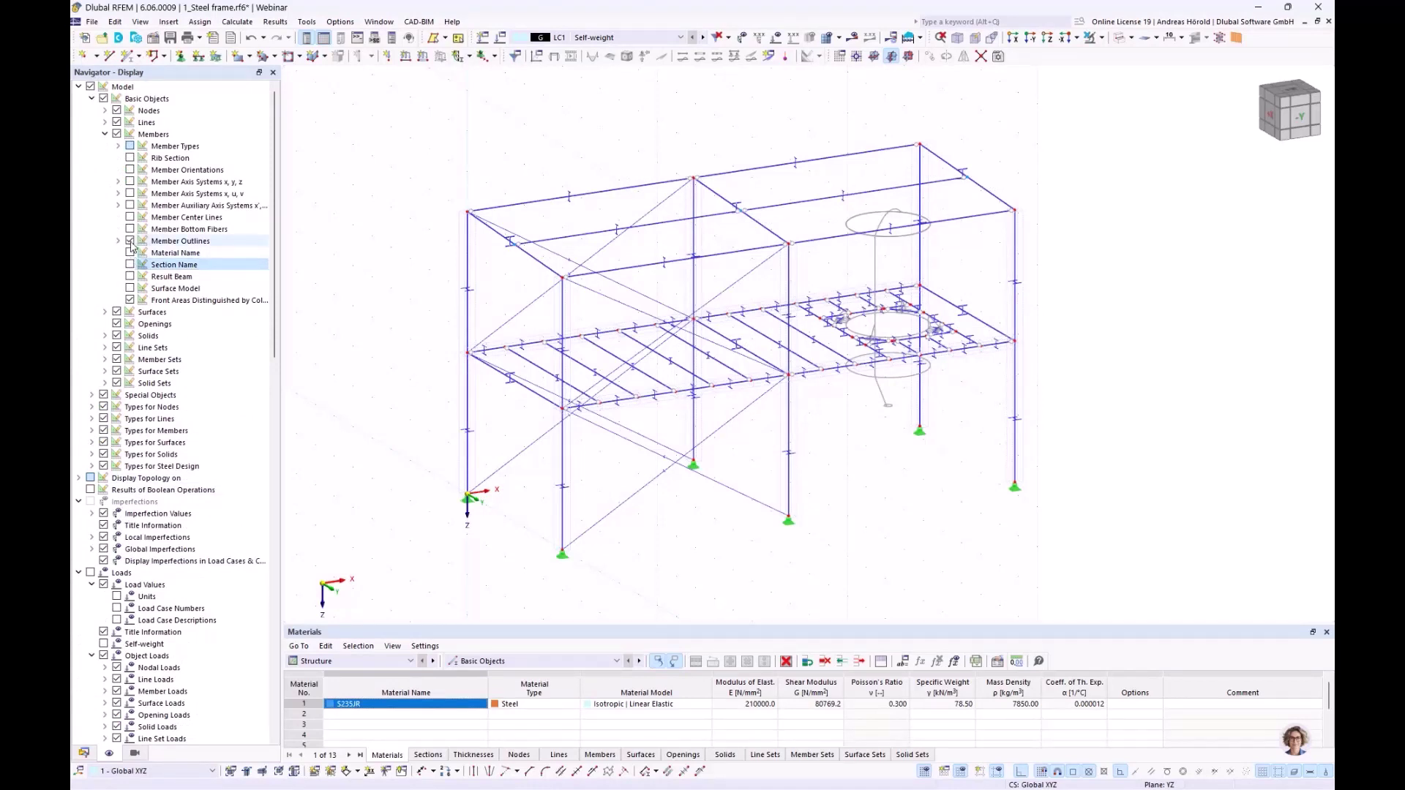
left_click(131, 241)
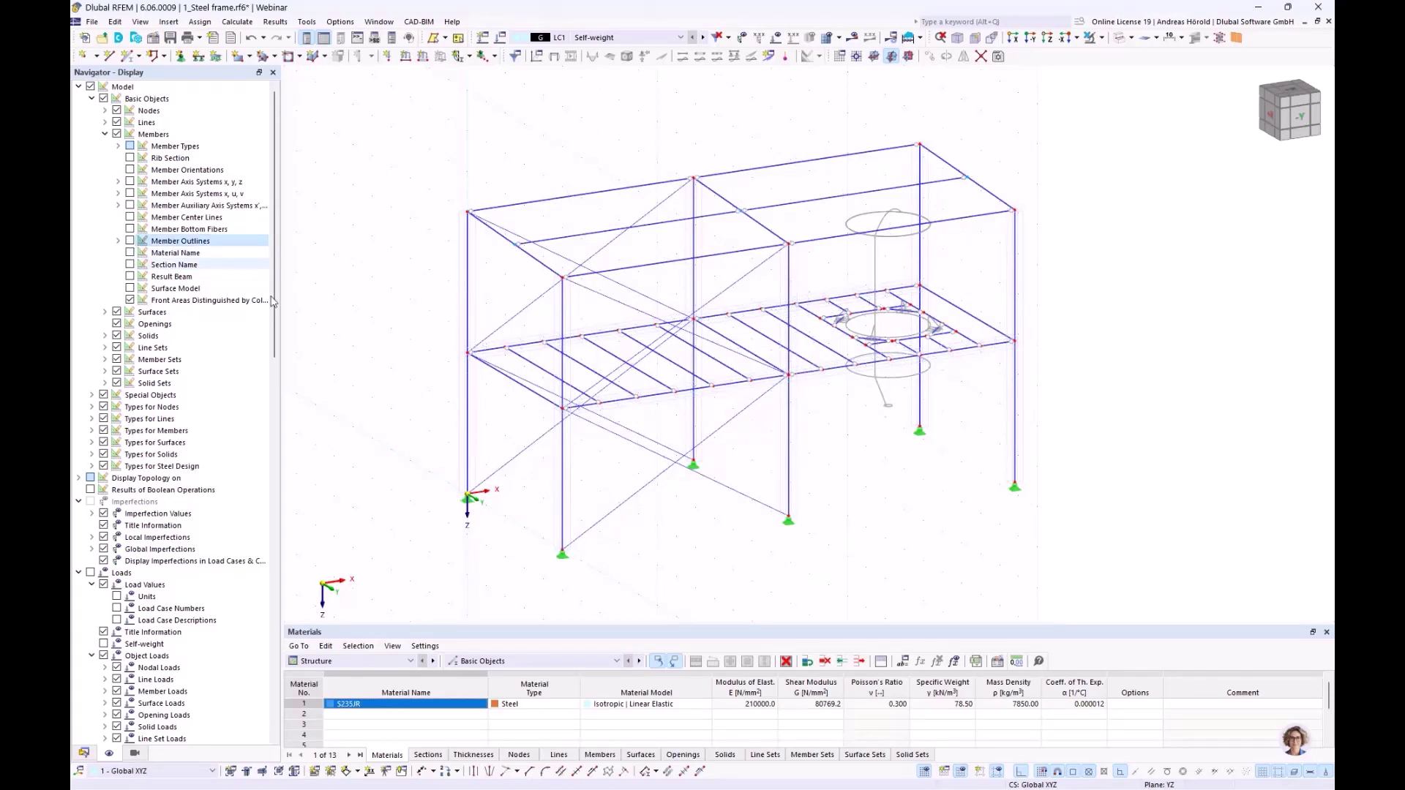
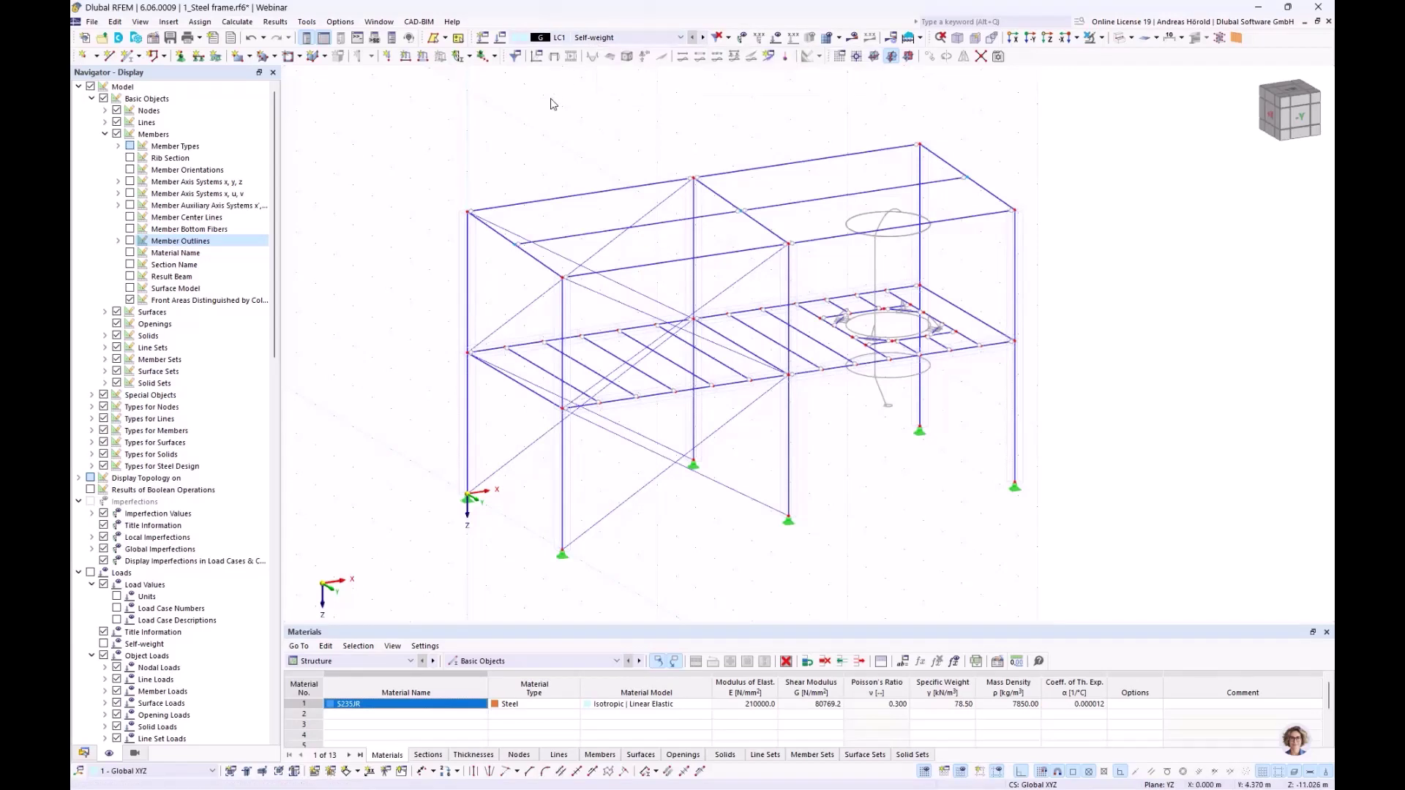
- Review the self-weight load case LC1, including its action category and self-weight factors, without changing it
left_click(501, 39)
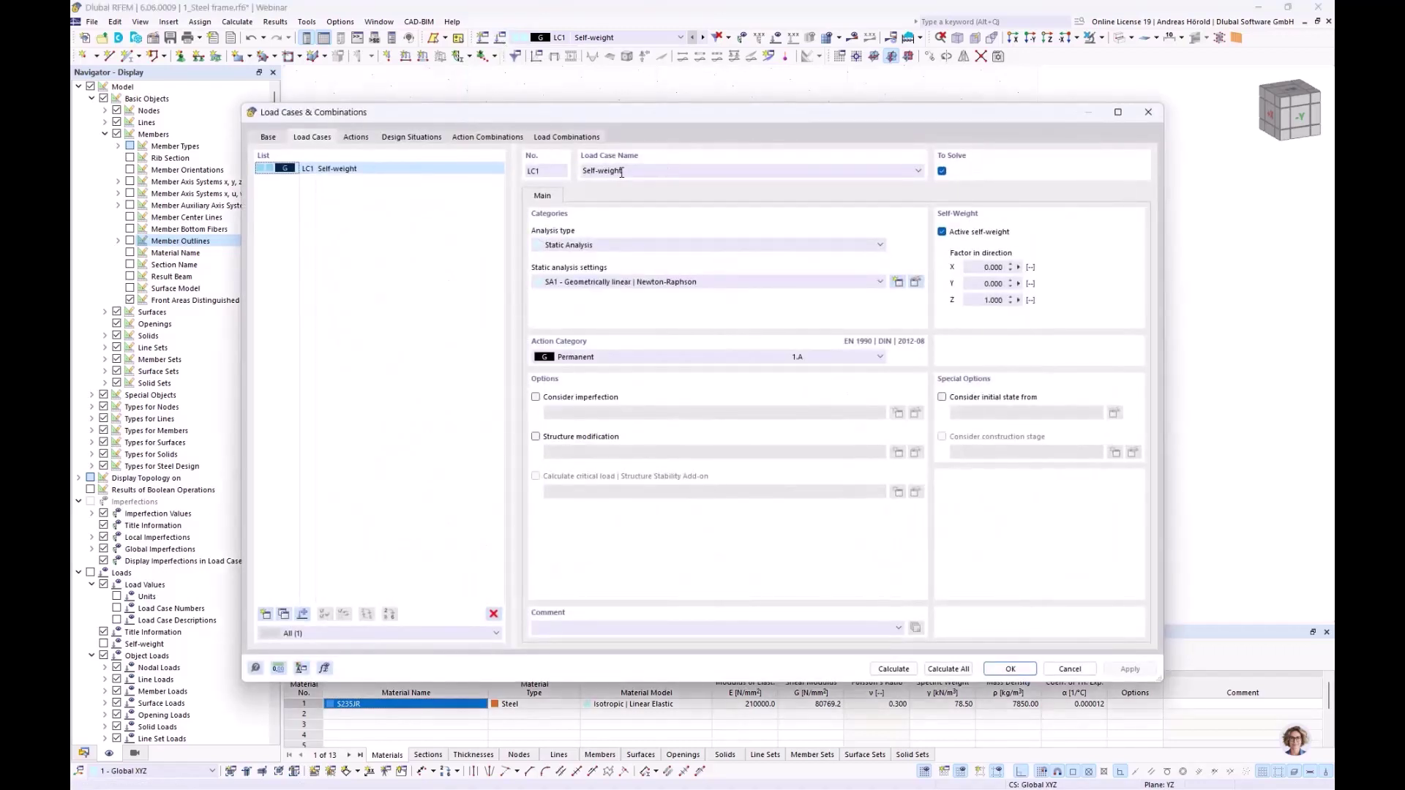
left_click(578, 362)
left_click(573, 362)
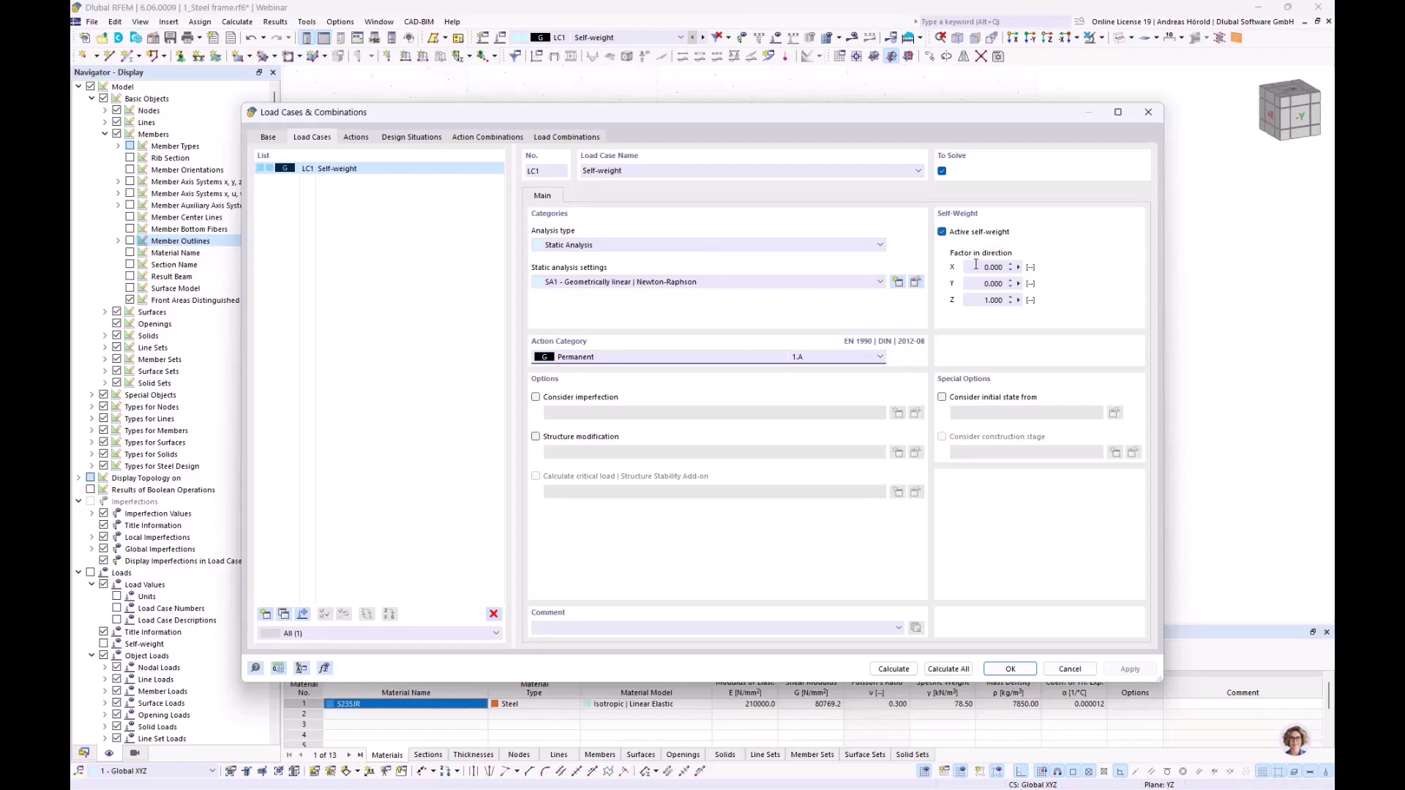
left_click(1069, 669)
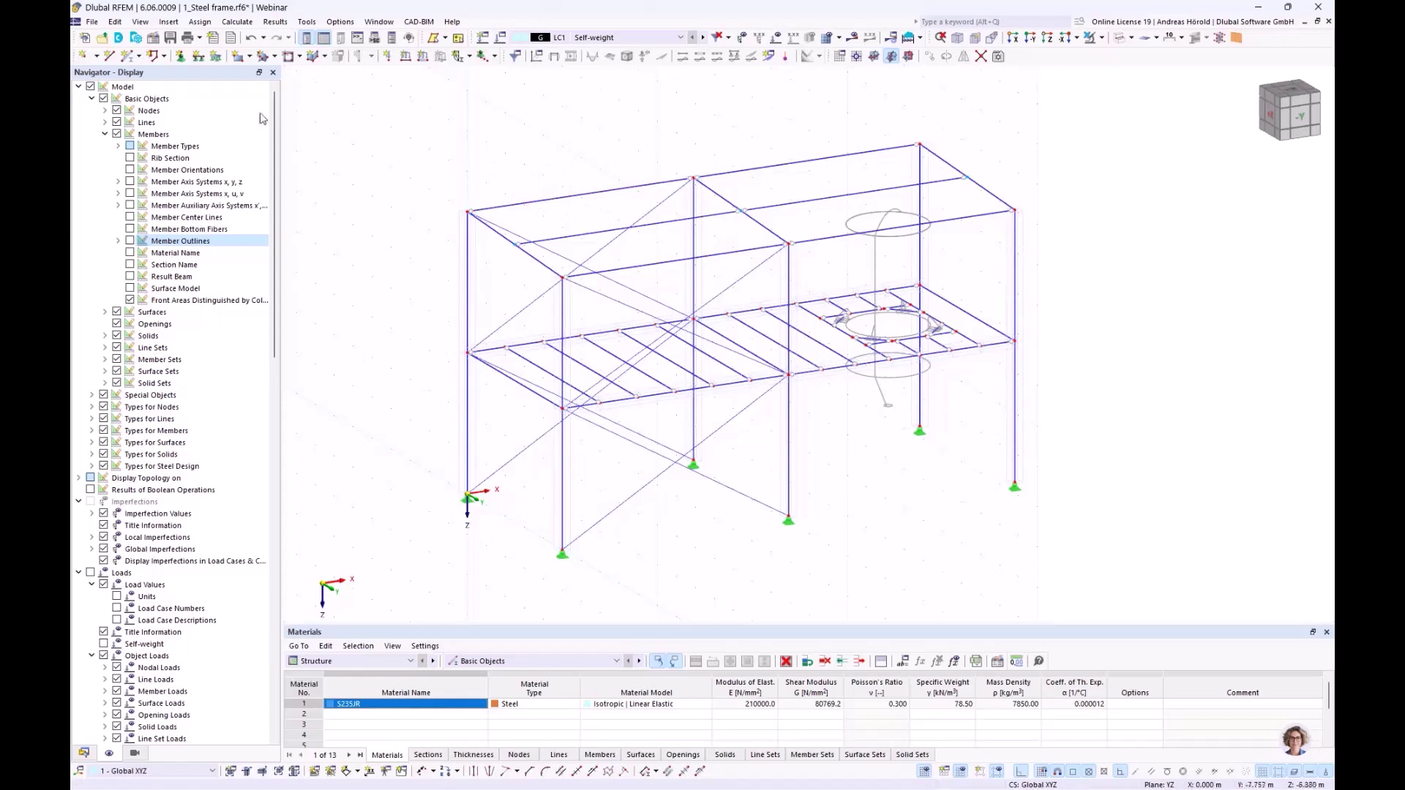
- Create a Member Loads from Area Load wizard for LC1 with a uniform load of 0.15 kN/m², global in Z on true area
left_click(169, 22)
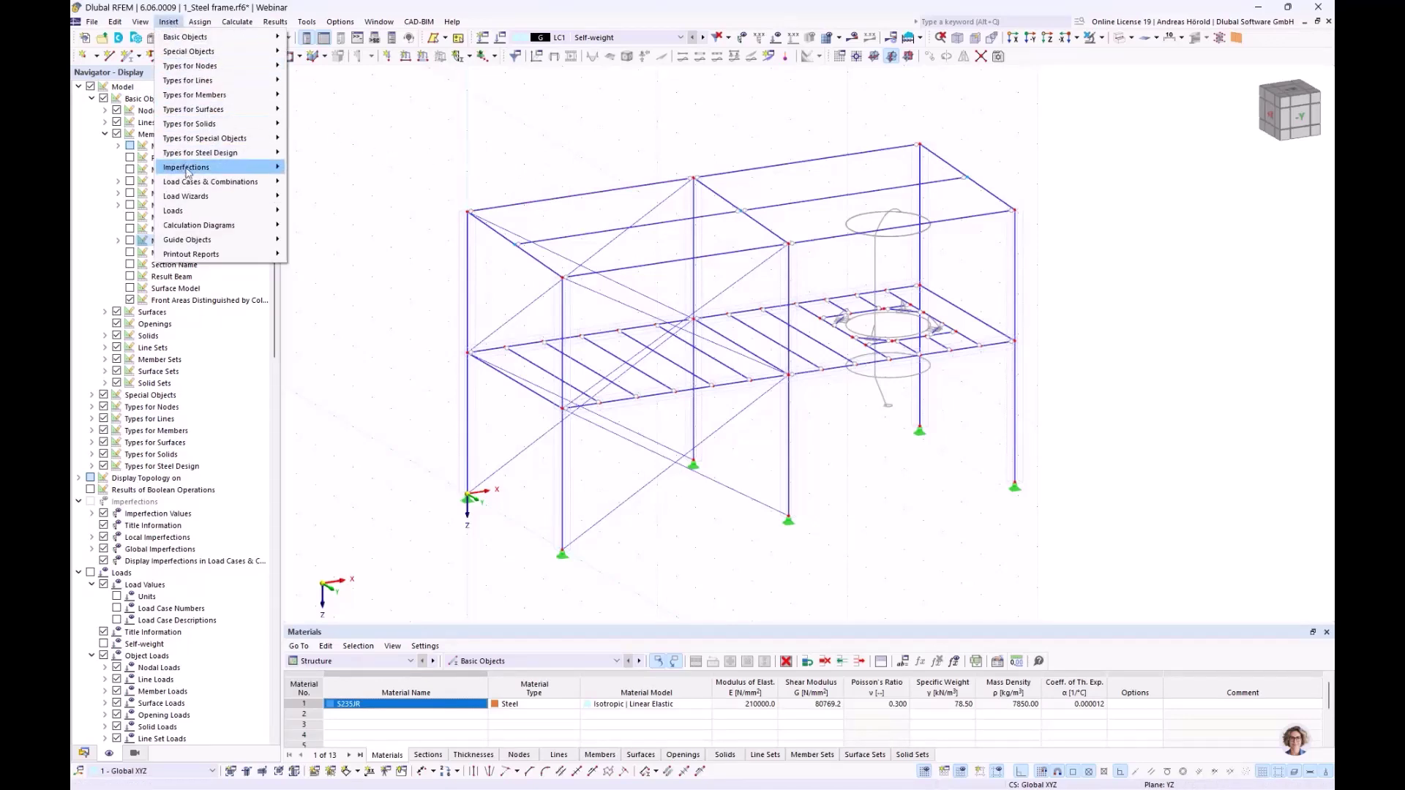
mouse_move(203, 197)
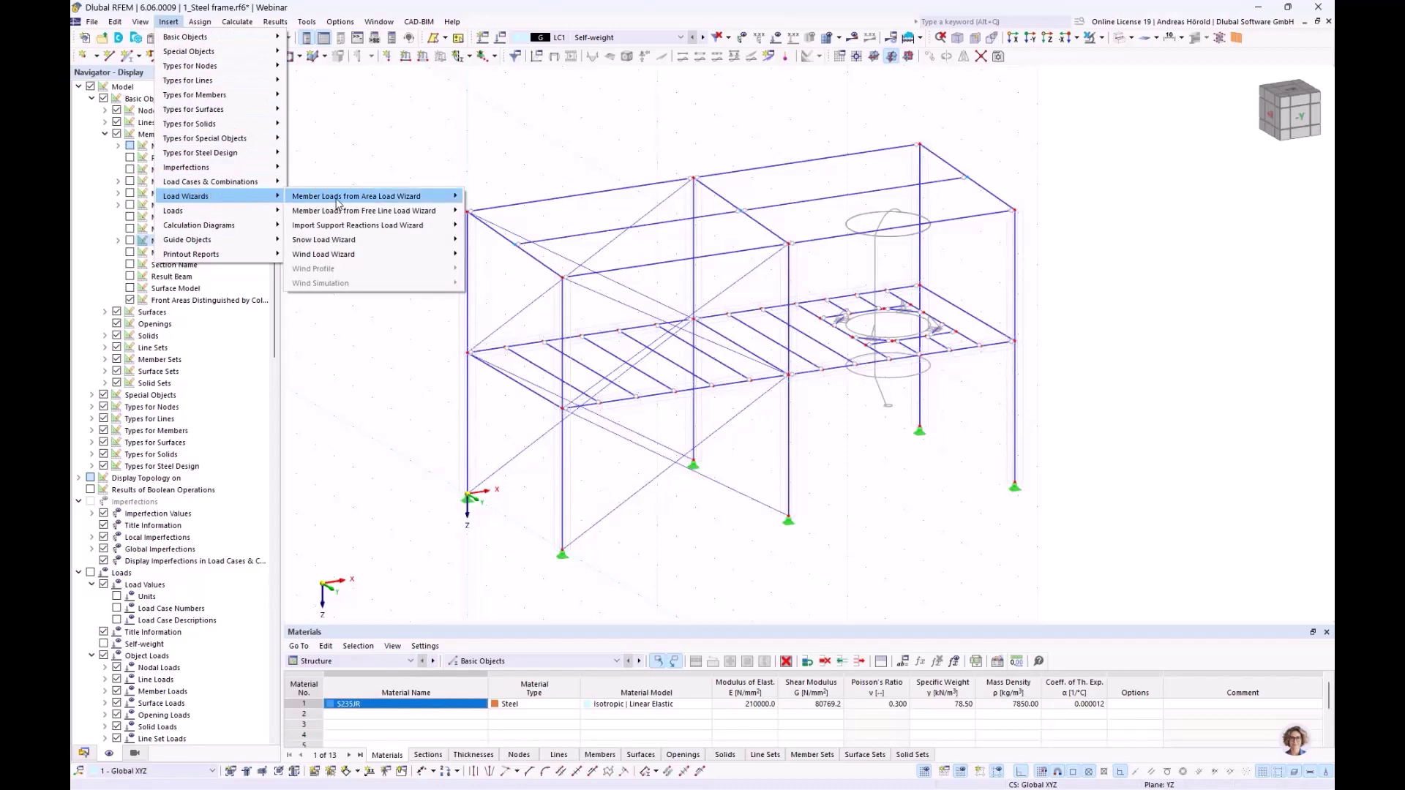
mouse_move(338, 204)
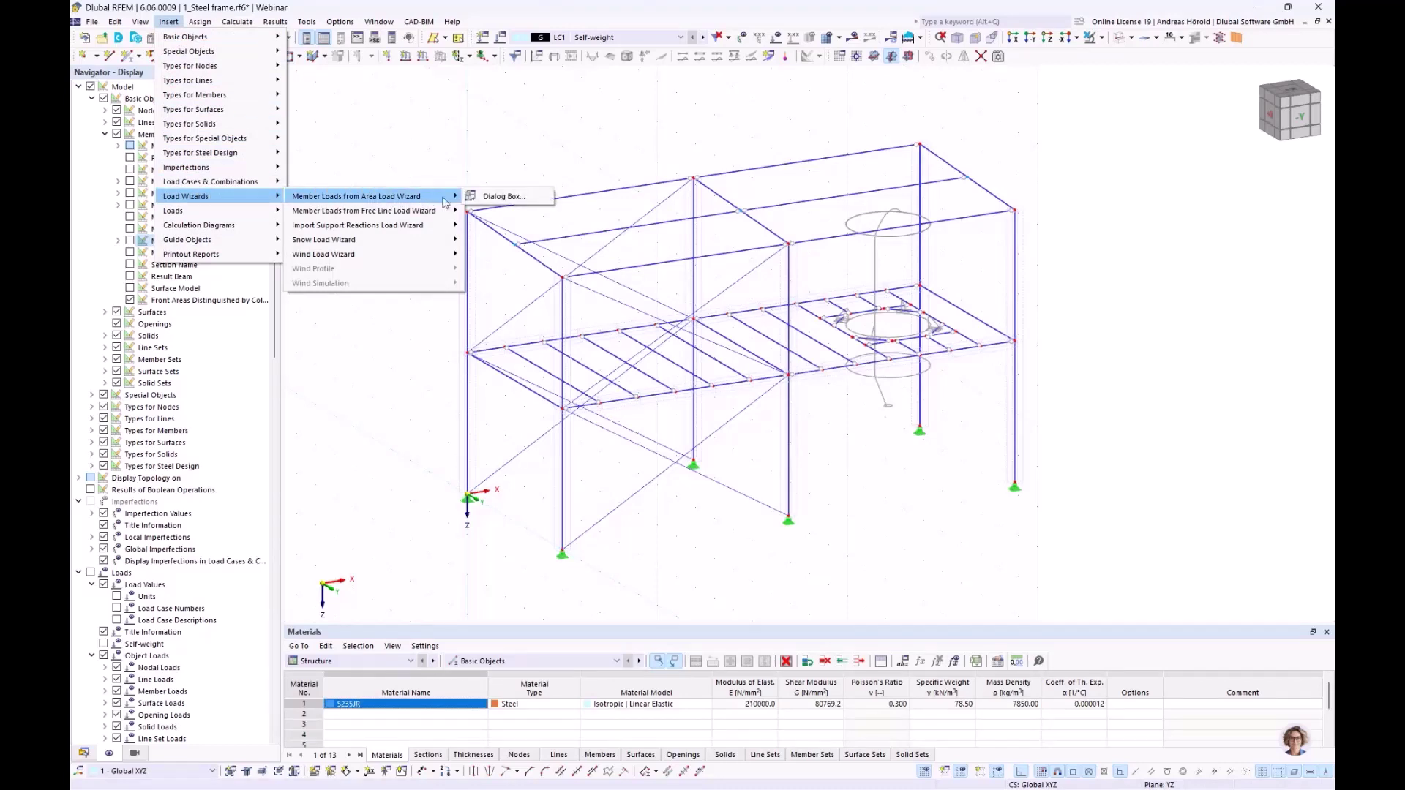
left_click(497, 198)
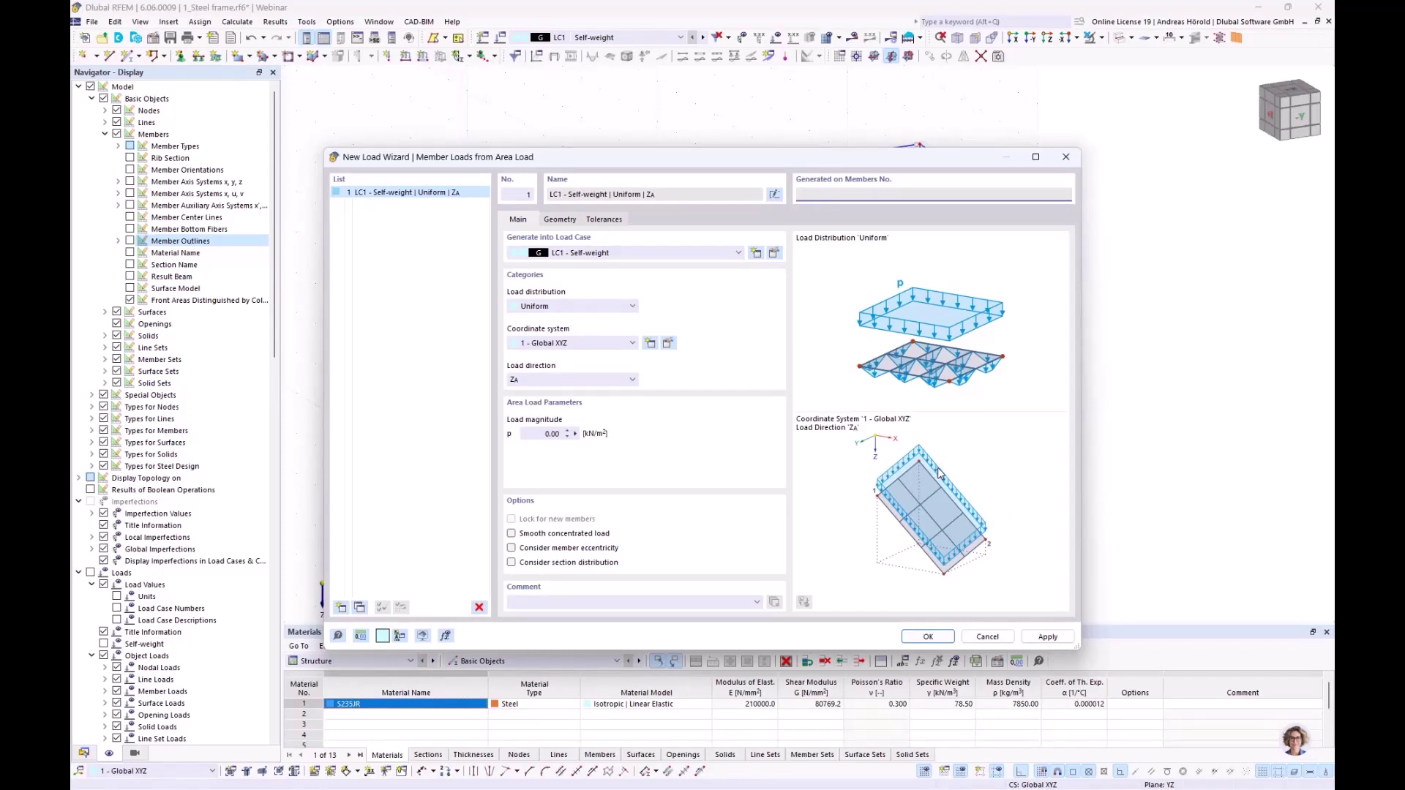
left_click(582, 380)
left_click(559, 435)
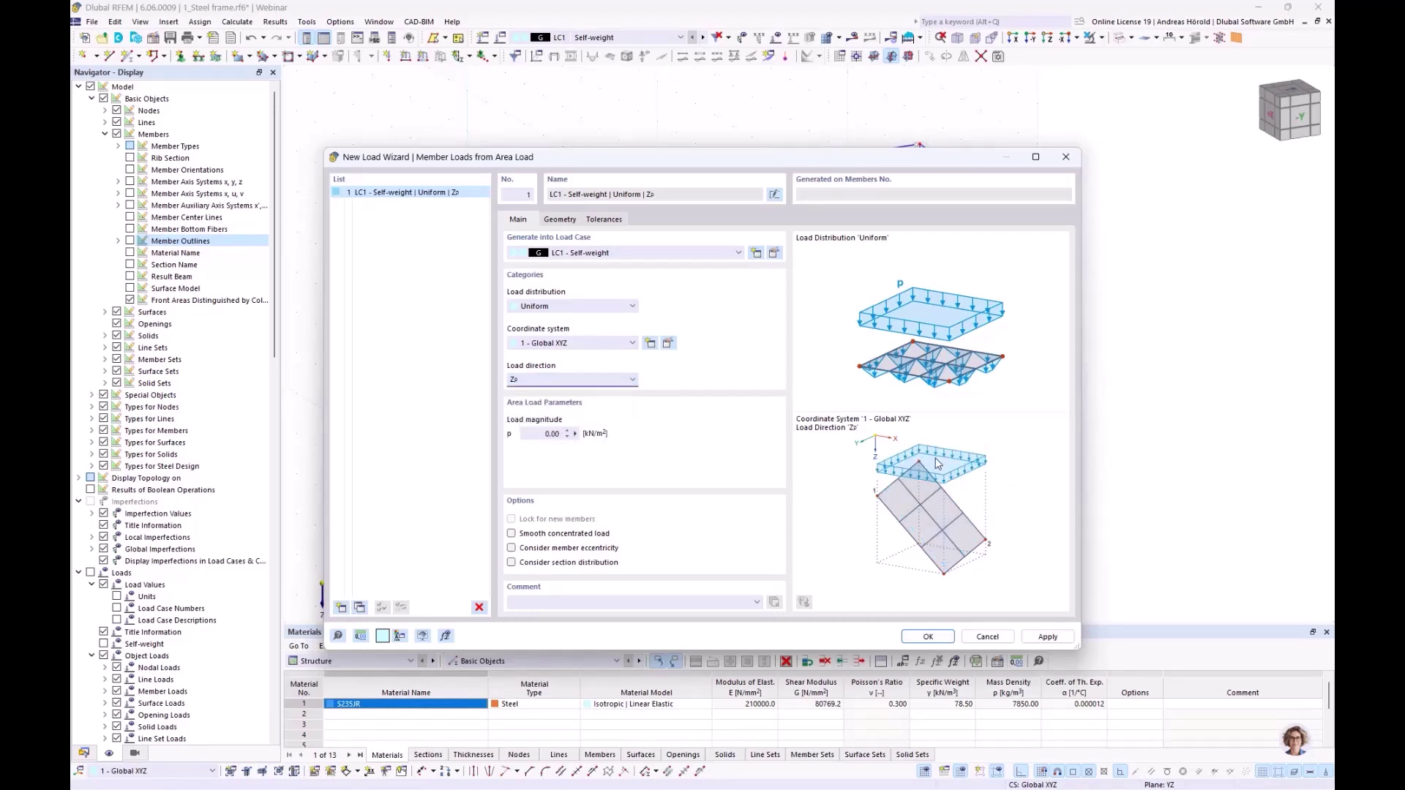
left_click(575, 380)
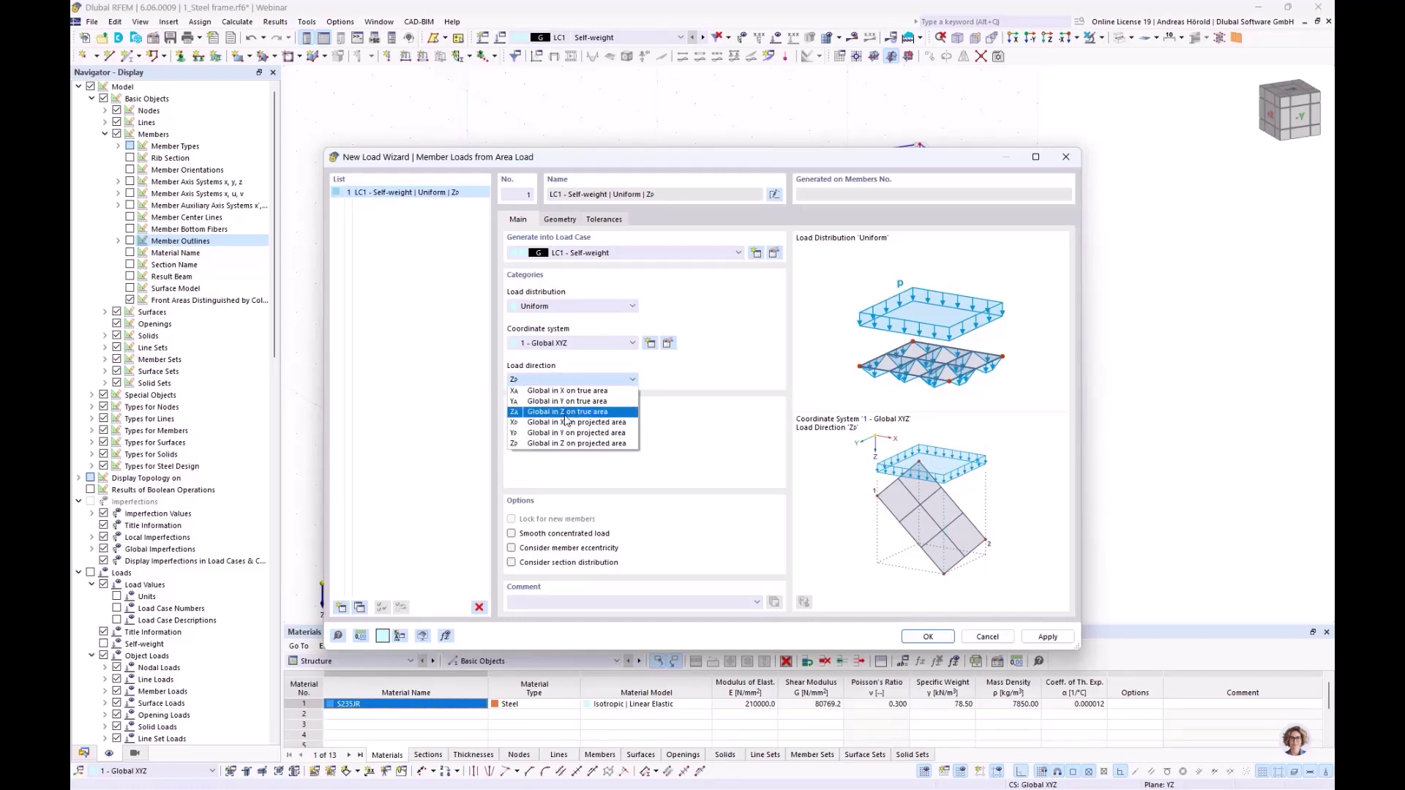
left_click(567, 413)
left_click(540, 436)
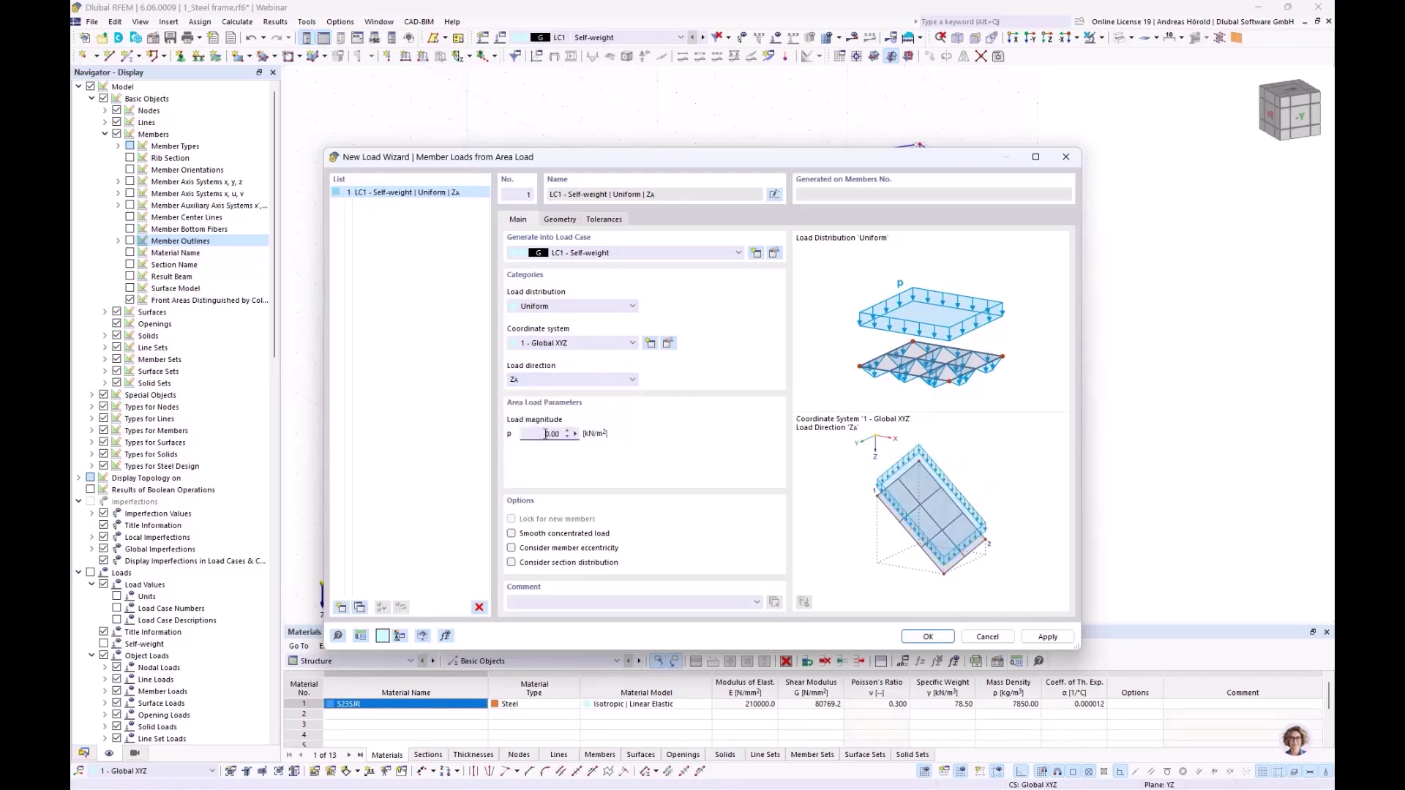
type(",15")
- Define the area load plane over the whole roof using corner nodes 2, 14, 16 and 4
left_click(559, 220)
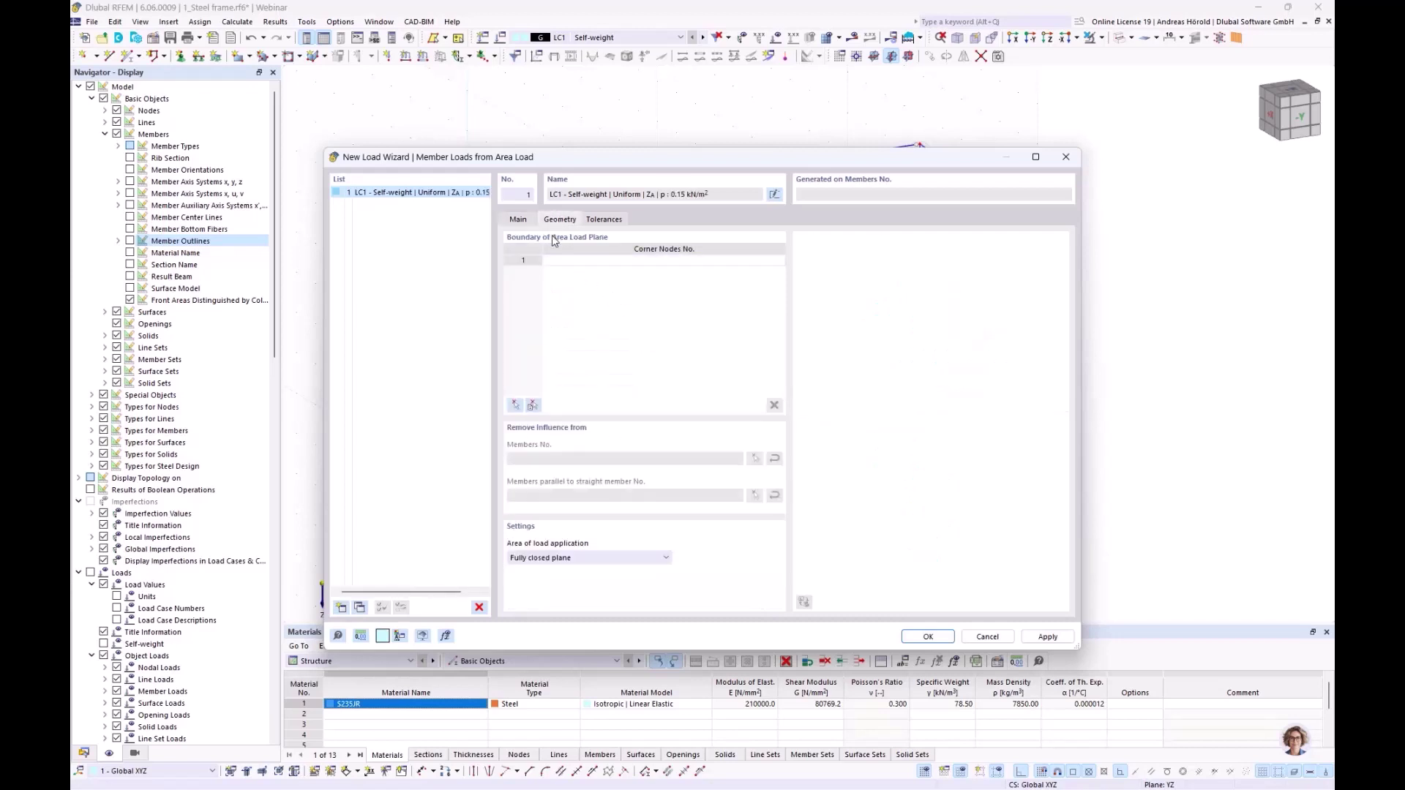
left_click(515, 405)
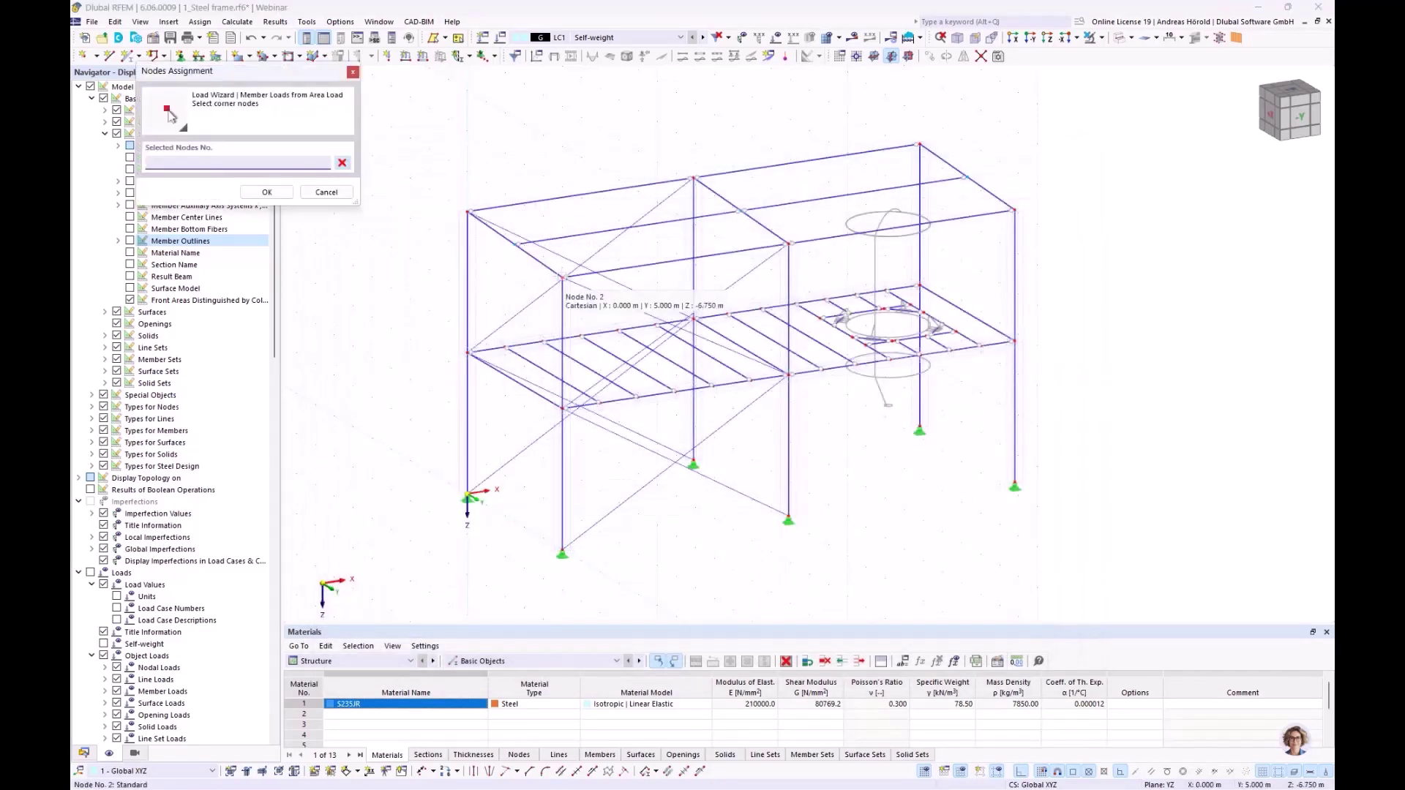
left_click(562, 283)
left_click(1015, 212)
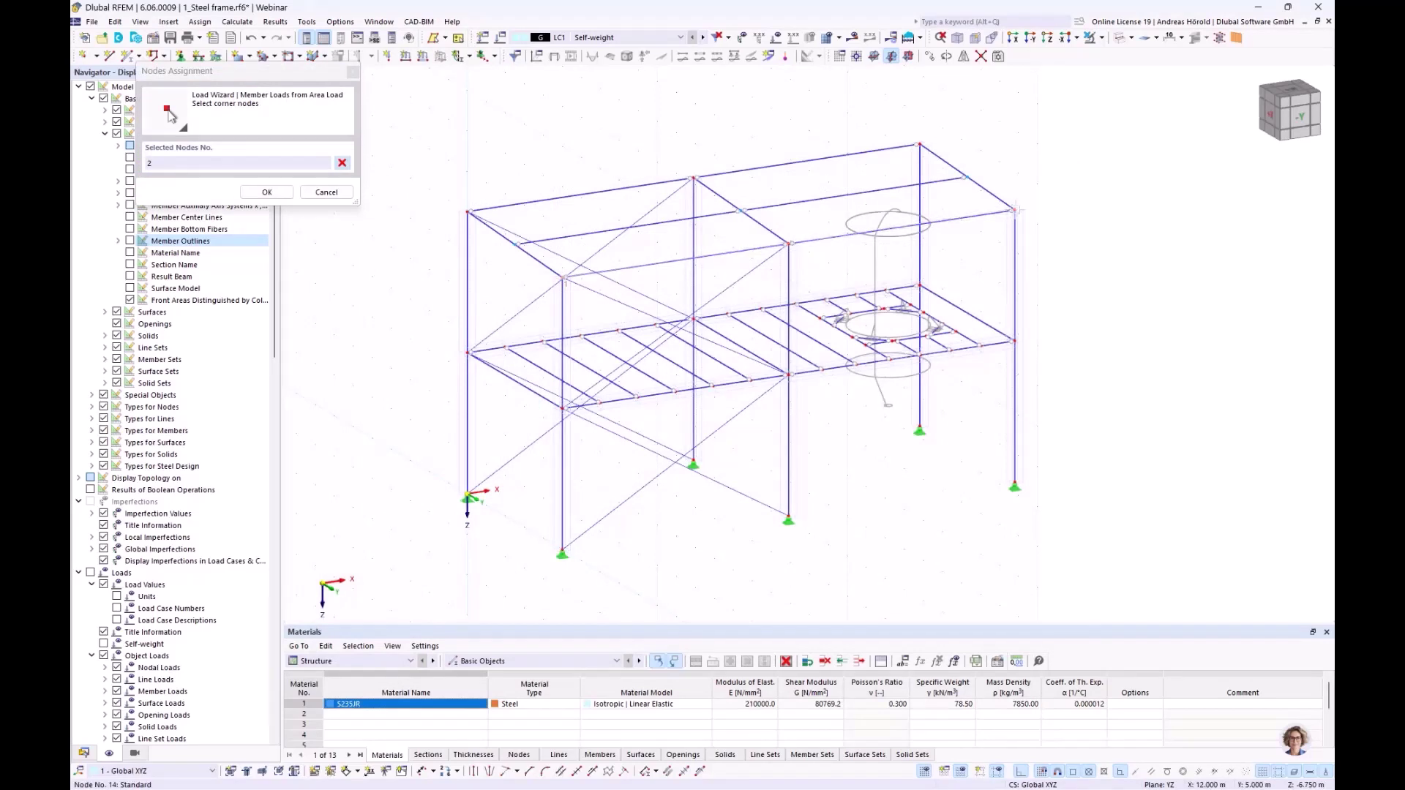
left_click(920, 144)
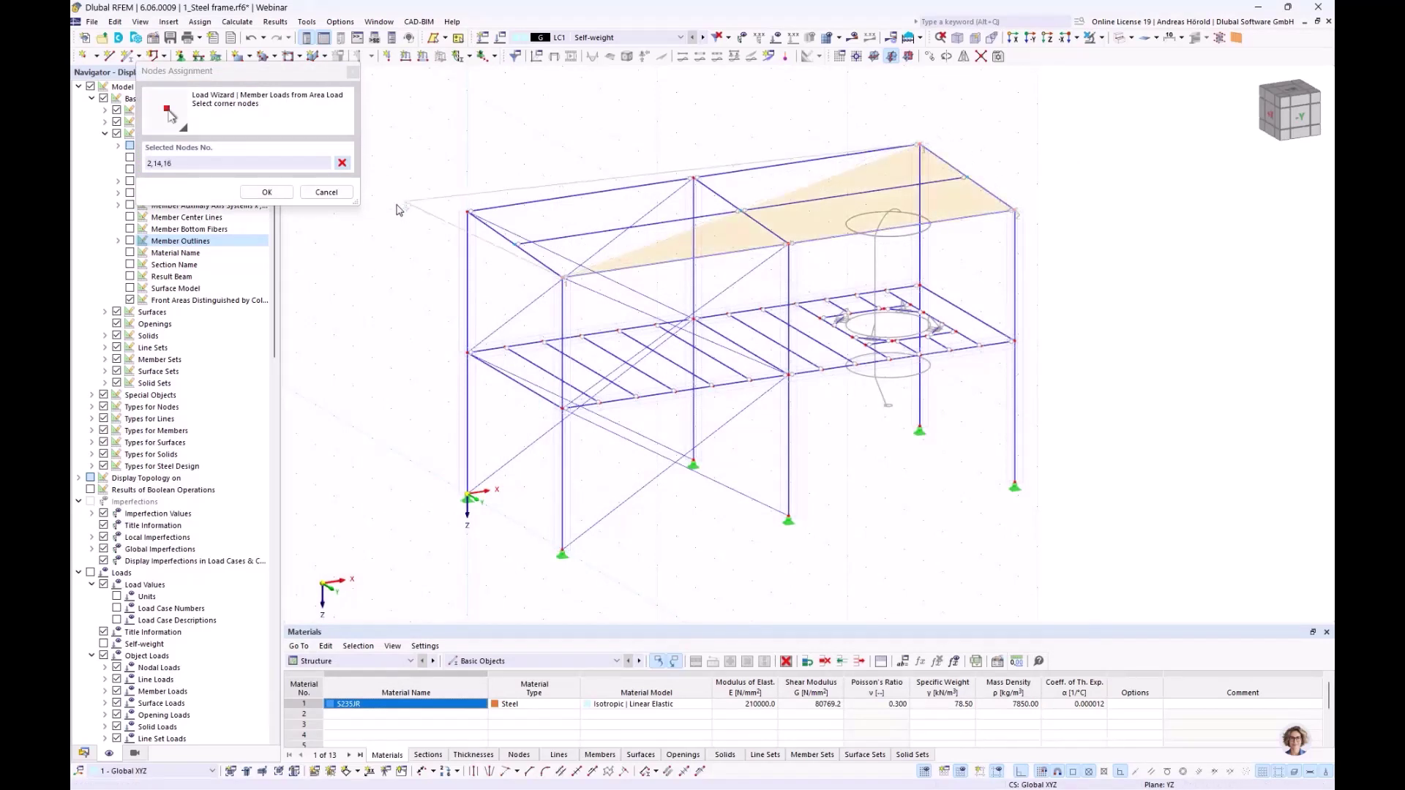
left_click(468, 213)
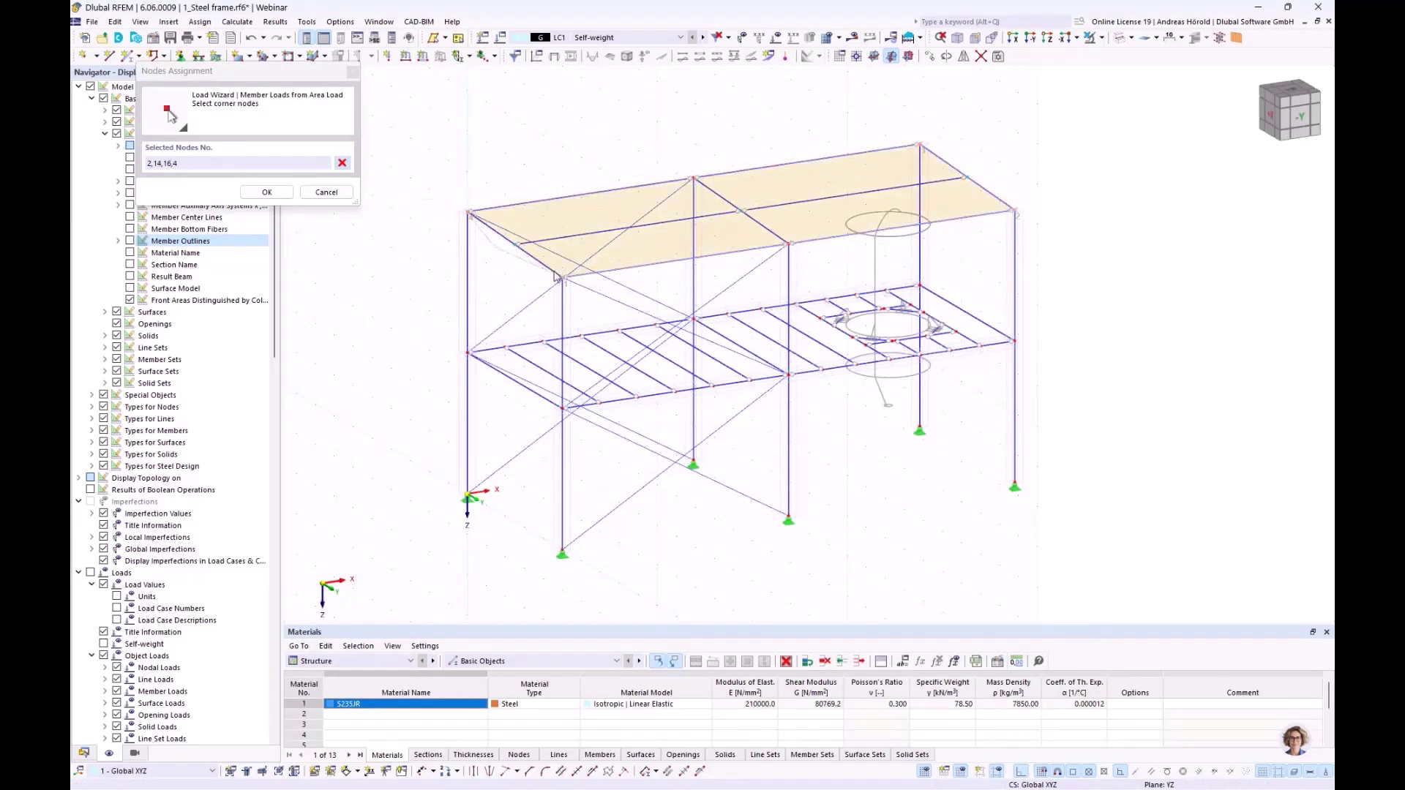
left_click(562, 281)
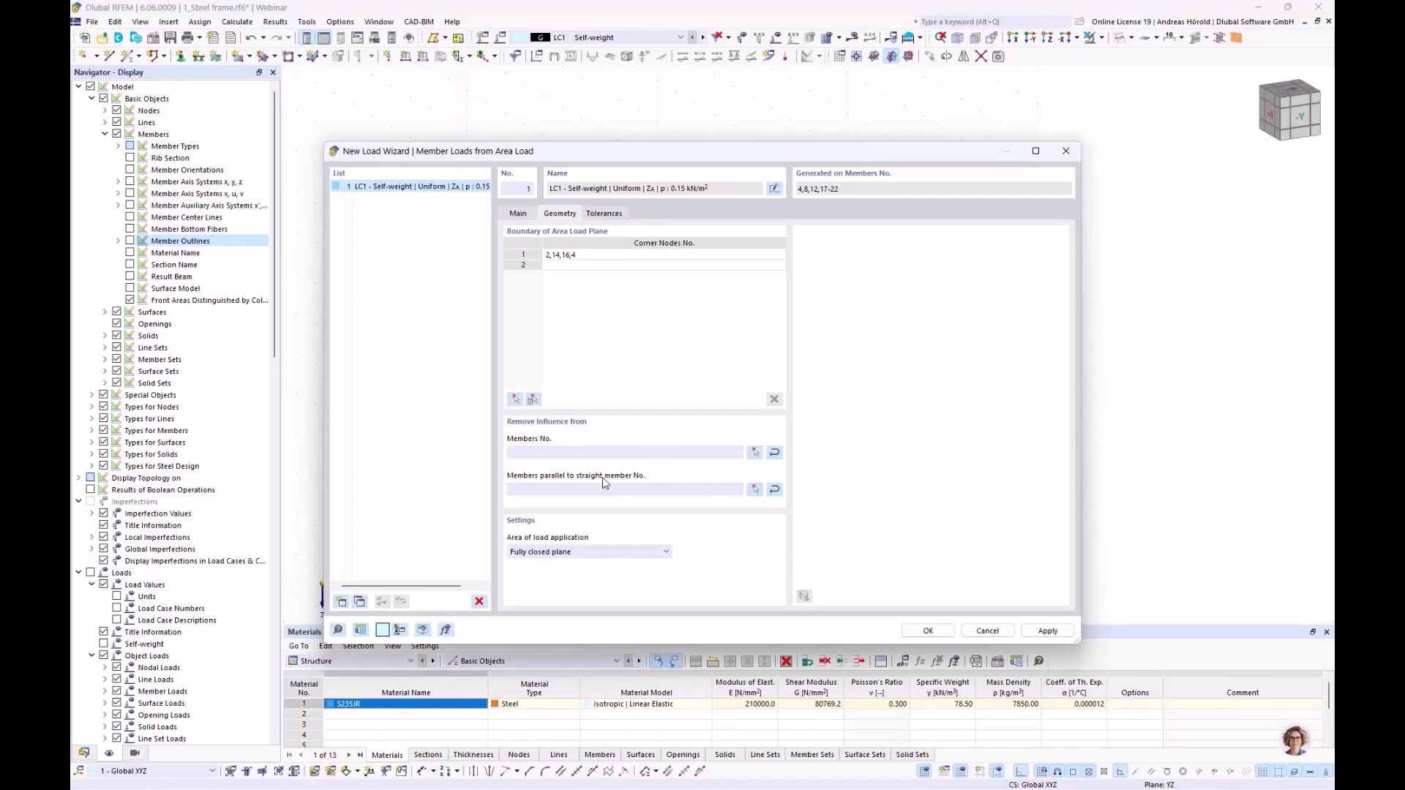
- Remove the load influence from members parallel to roof member 4 and generate the roof loads
left_click(755, 490)
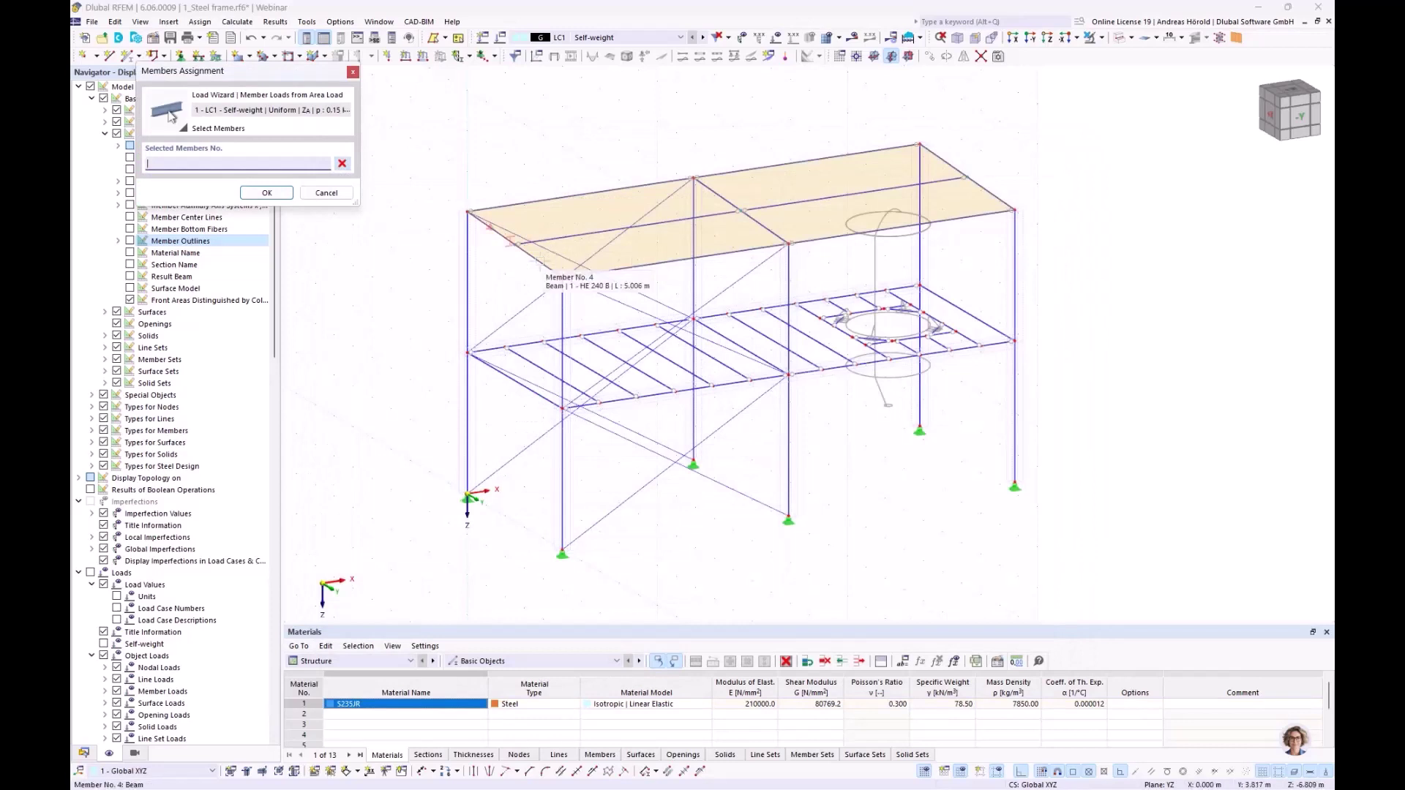
left_click(268, 192)
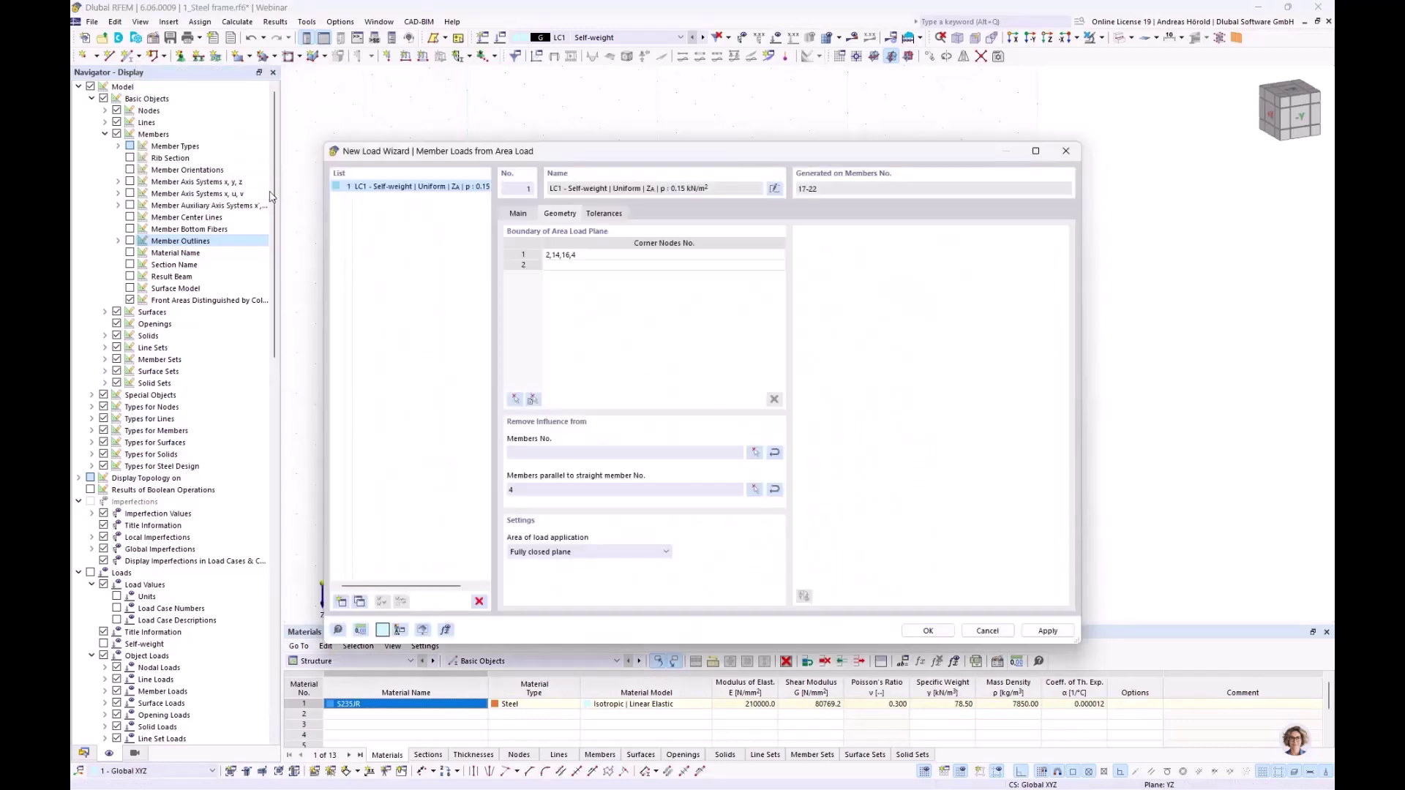
left_click(925, 631)
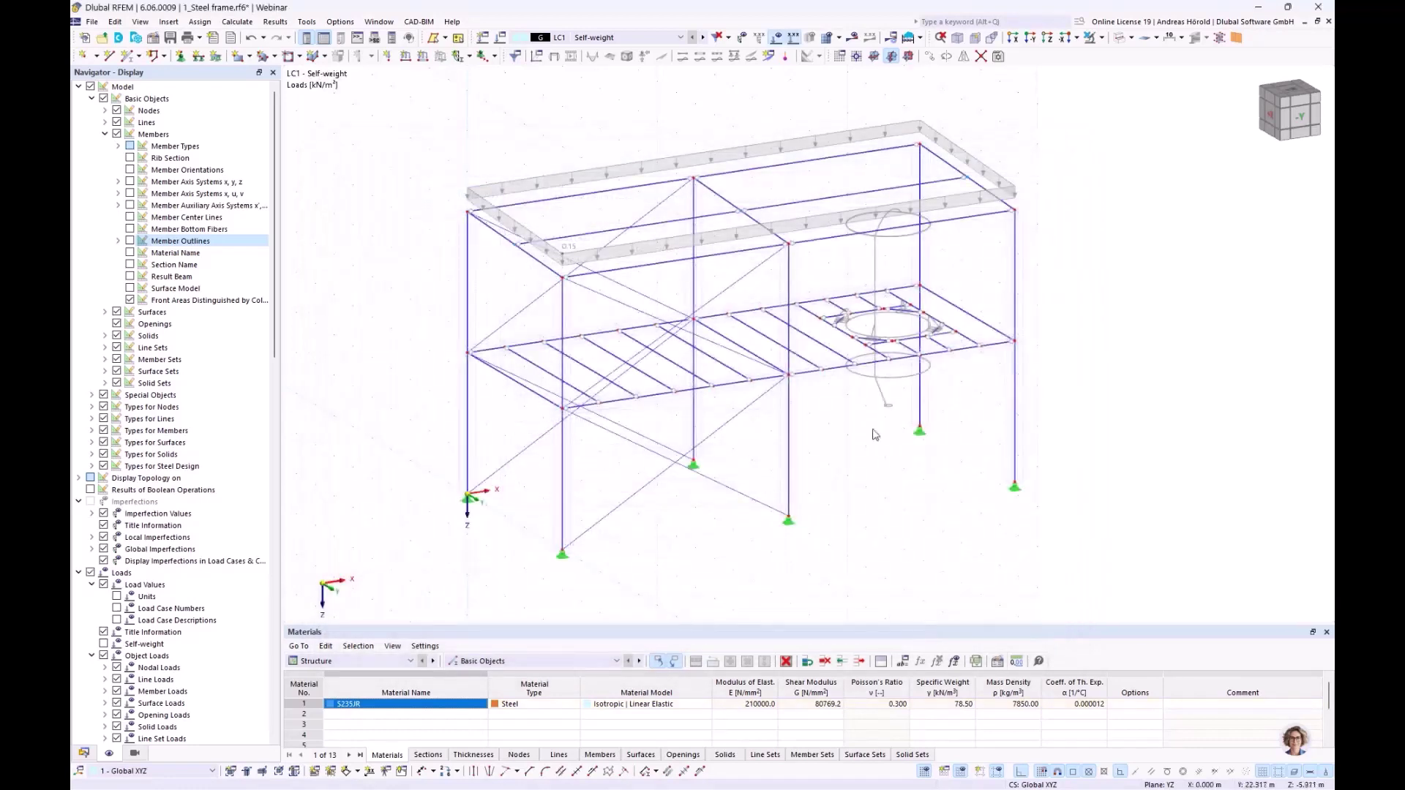
- Display the generated roof member loads separately and inspect how they are distributed
right_click(641, 168)
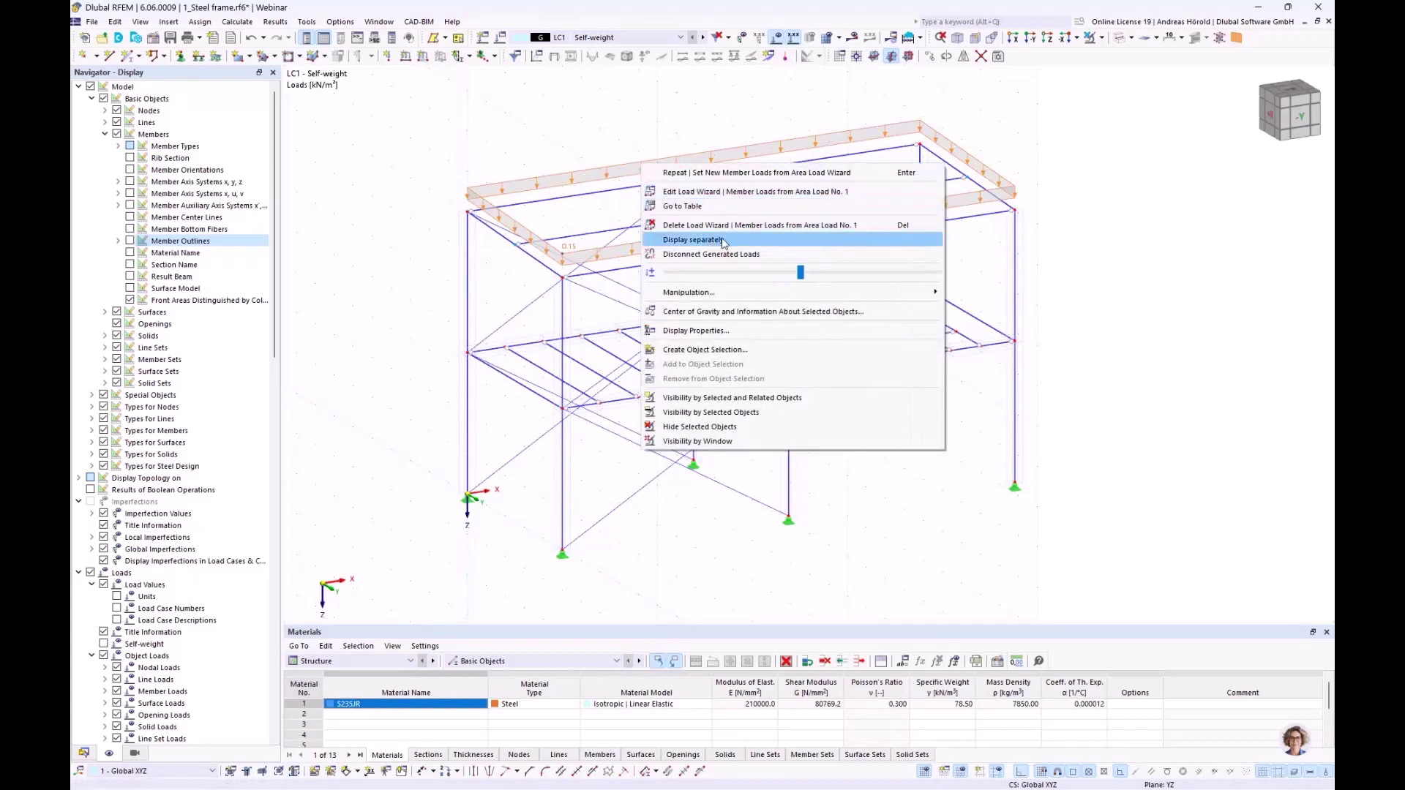
left_click(693, 240)
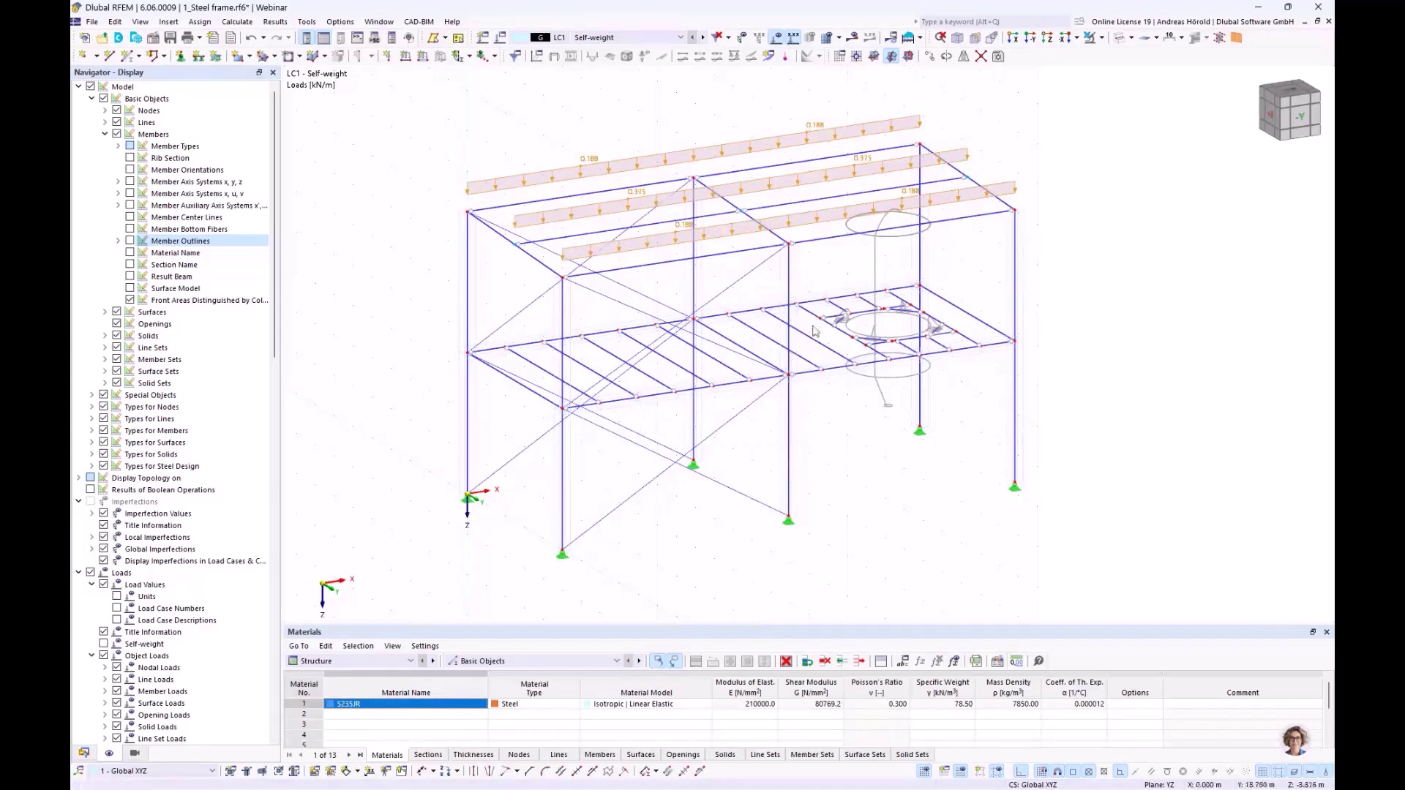
mouse_move(1063, 429)
middle_mouse_down("ctrl")
mouse_move(1170, 379)
mouse_move(1195, 392)
mouse_move(1095, 437)
mouse_move(1084, 425)
middle_mouse_up("ctrl")
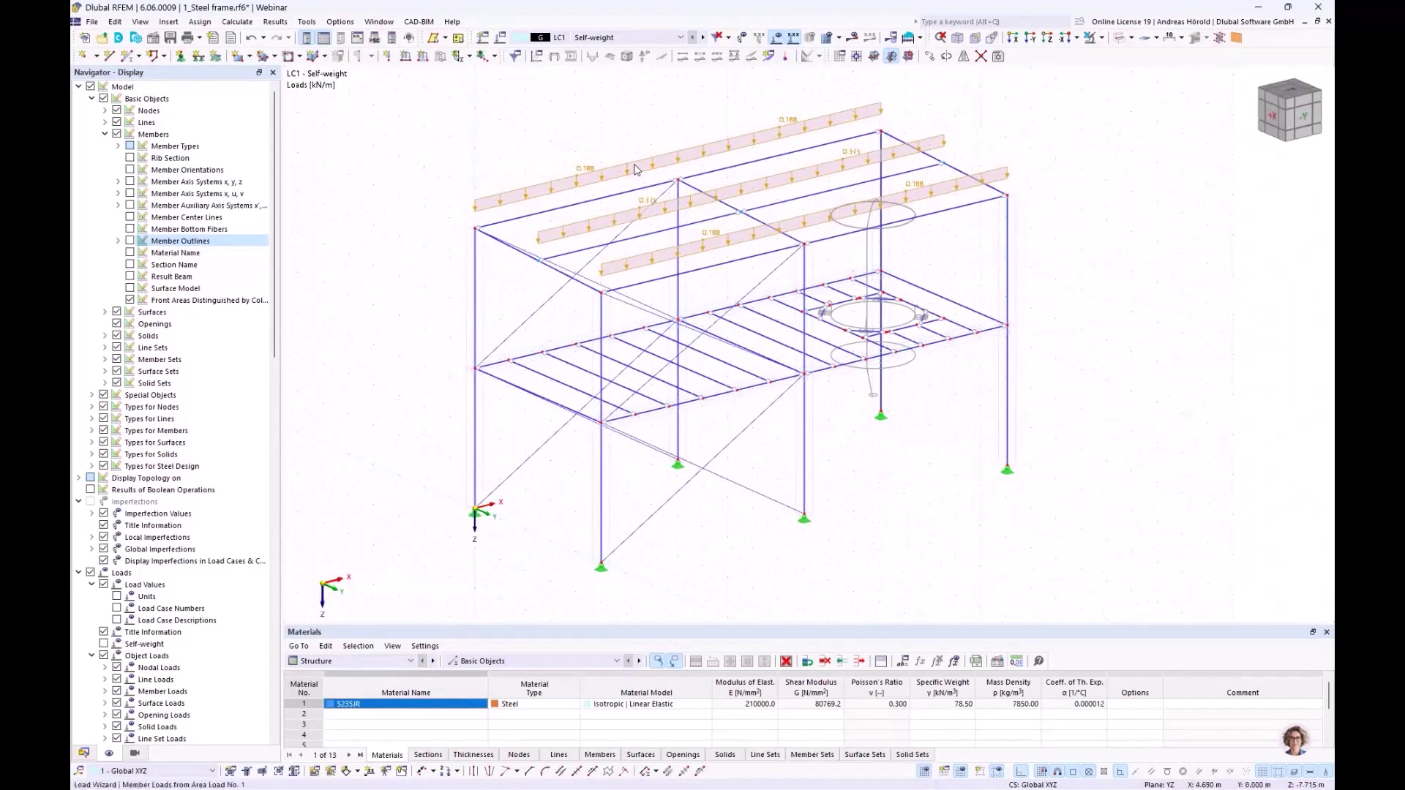
scroll(636, 174, "up", 1)
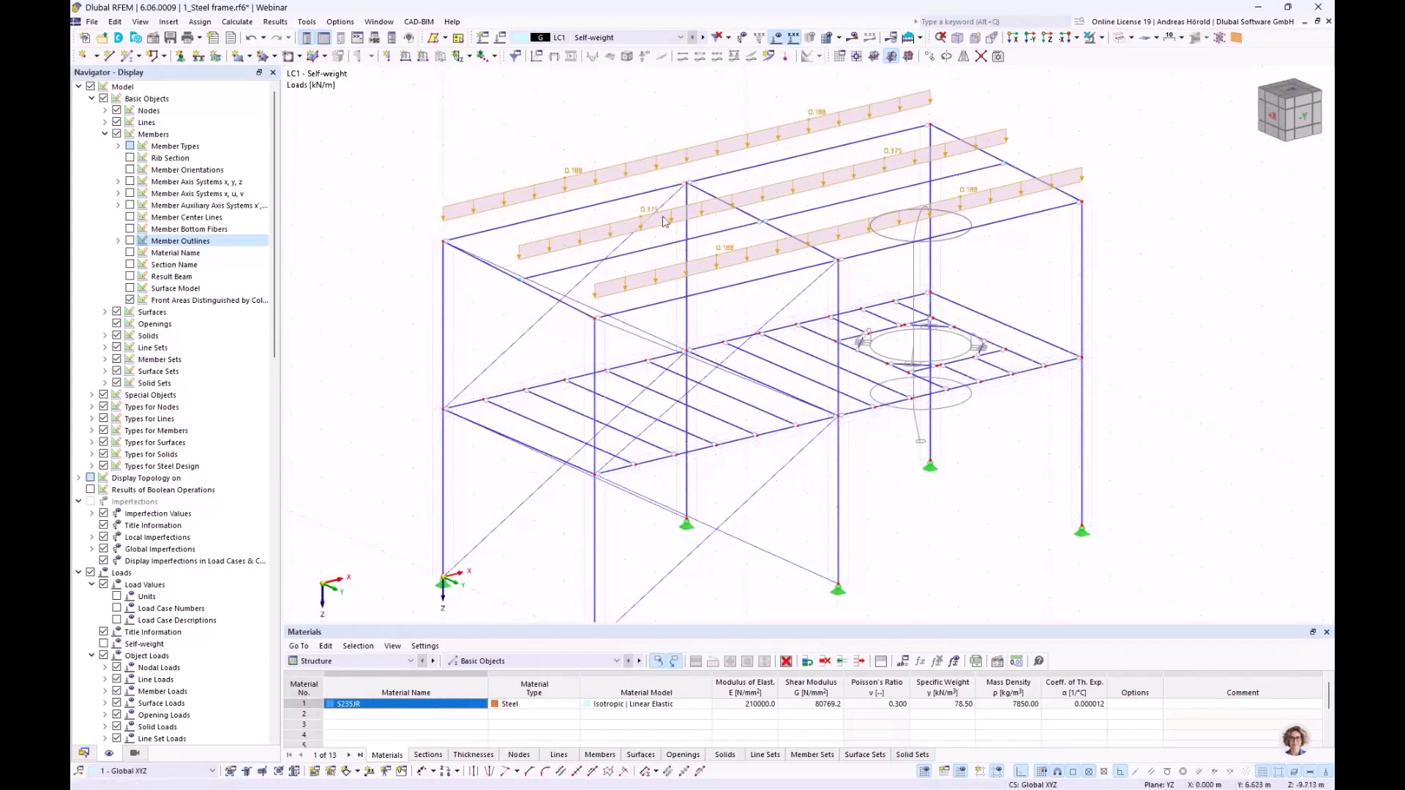
- Turn off the separate display of the generated loads so the roof shows the area load
right_click(681, 159)
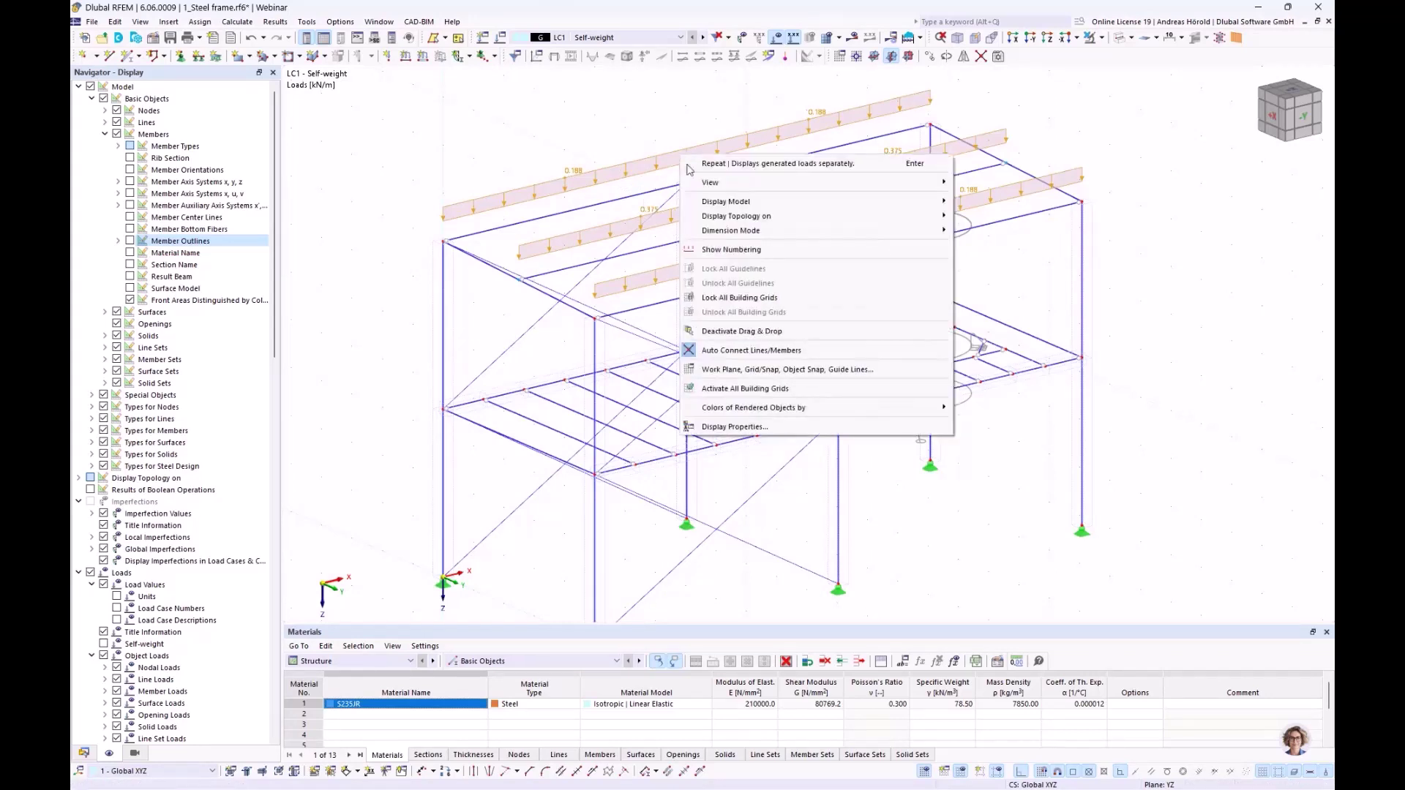
left_click(633, 166)
right_click(632, 164)
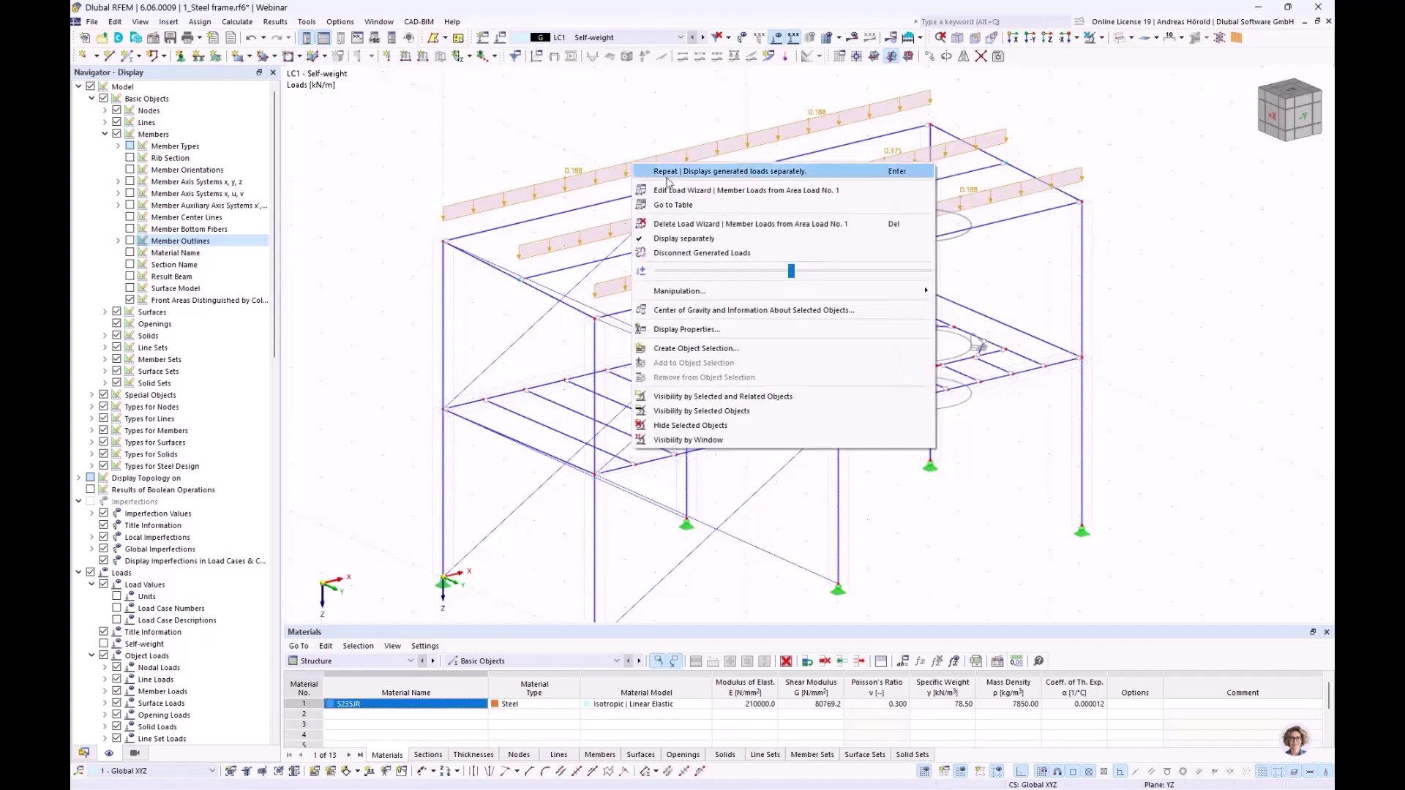
left_click(710, 242)
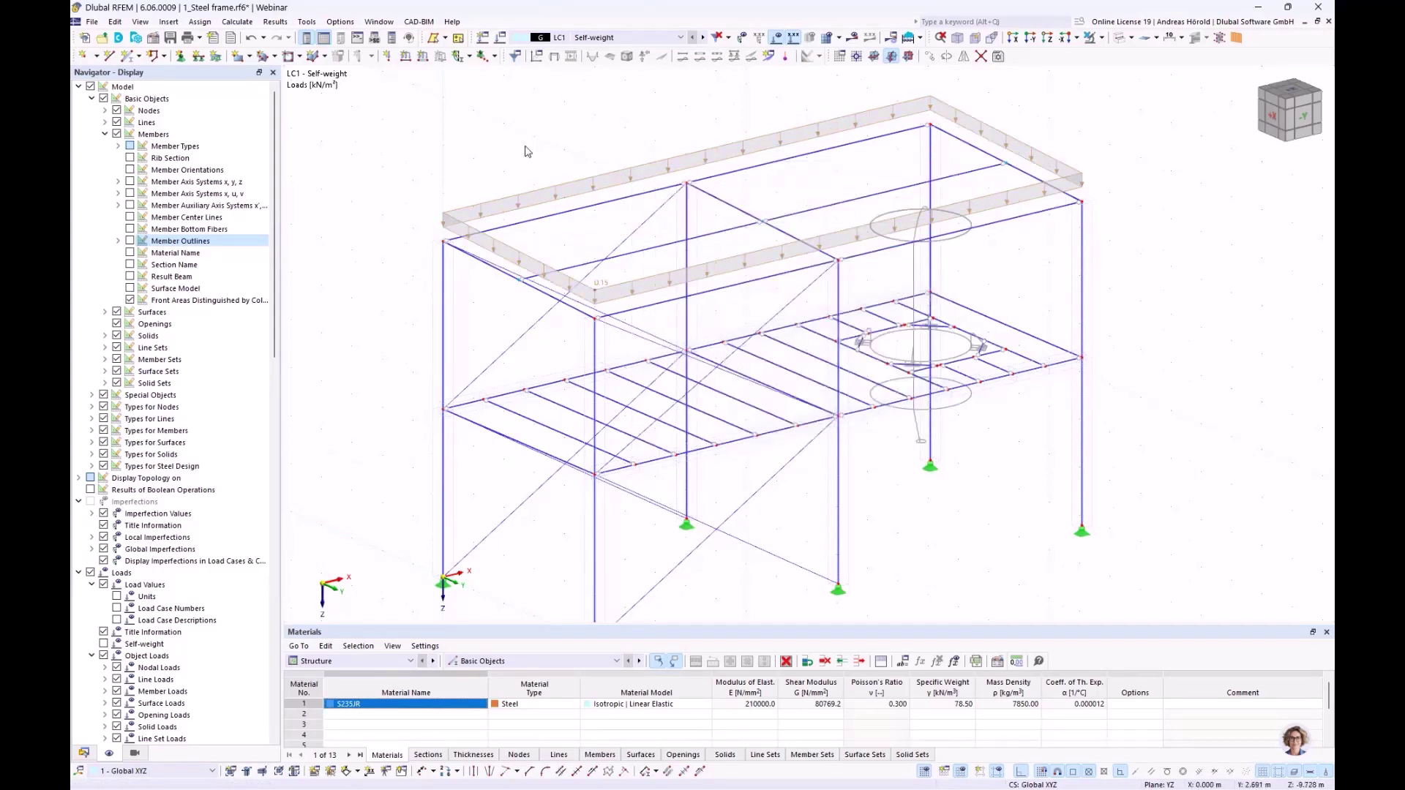
- Select all members of the intermediate floor in a side view and show only these and their related objects
scroll(525, 152, "down", 2)
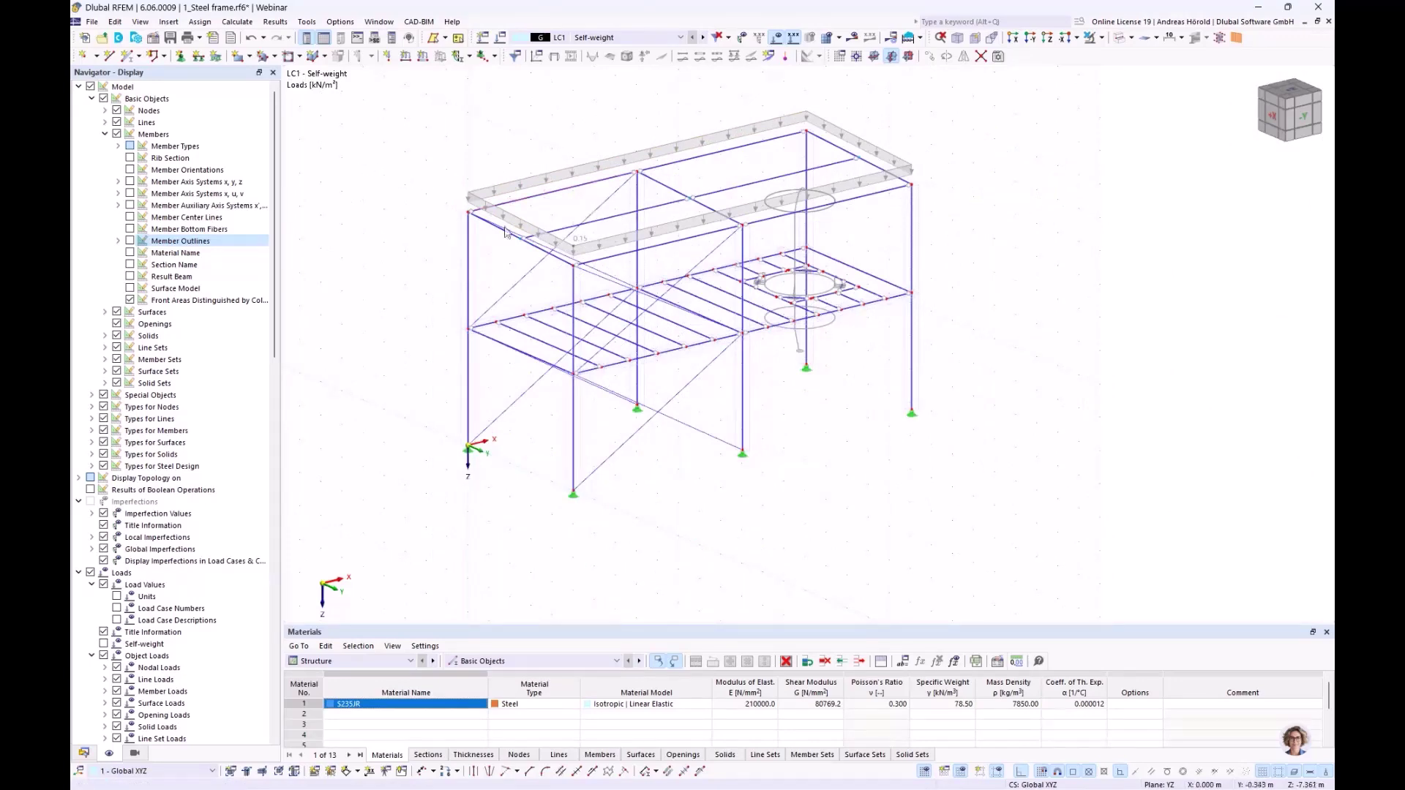
middle_click_drag(835, 399, 807, 411, "ctrl")
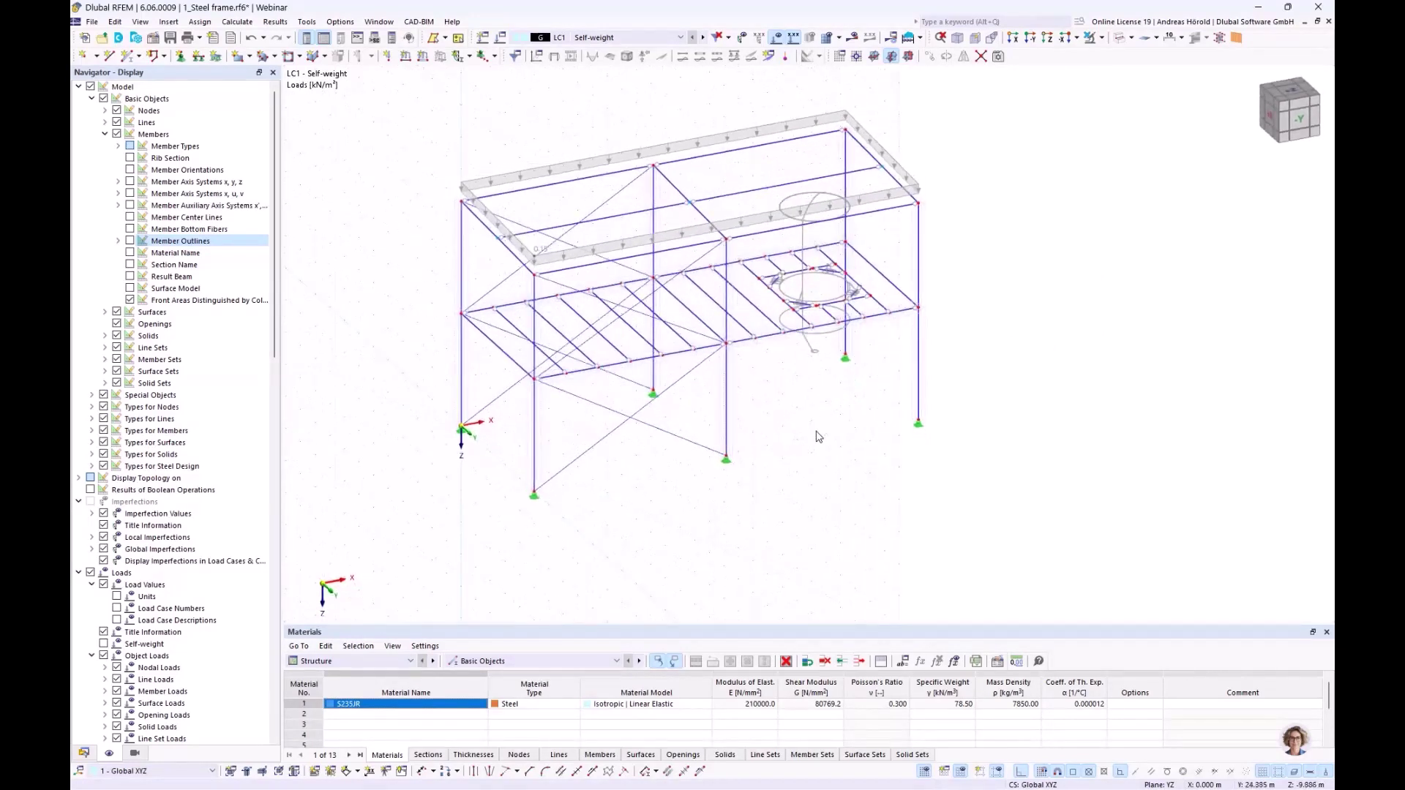
right_click(759, 374)
left_click(460, 328)
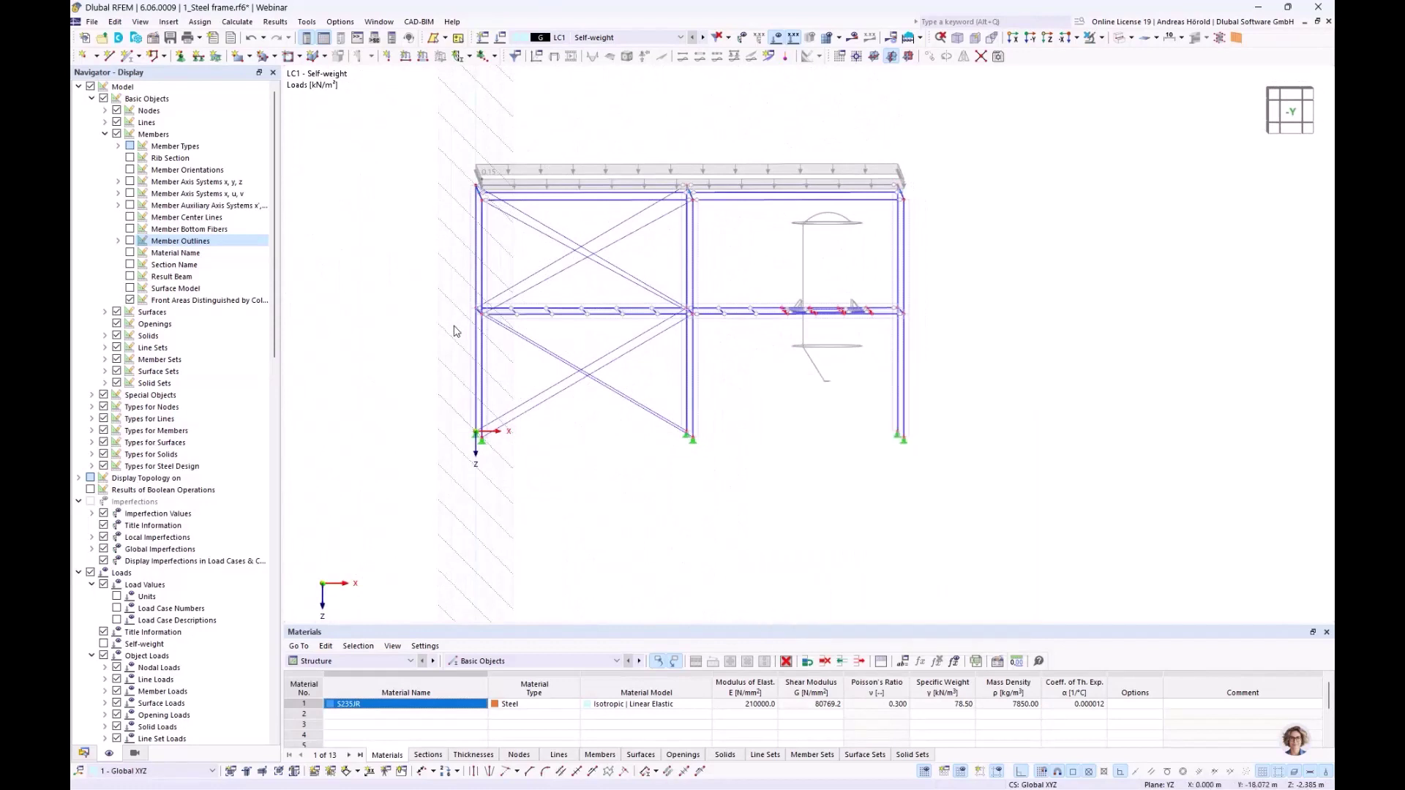
left_click_drag(442, 332, 964, 299)
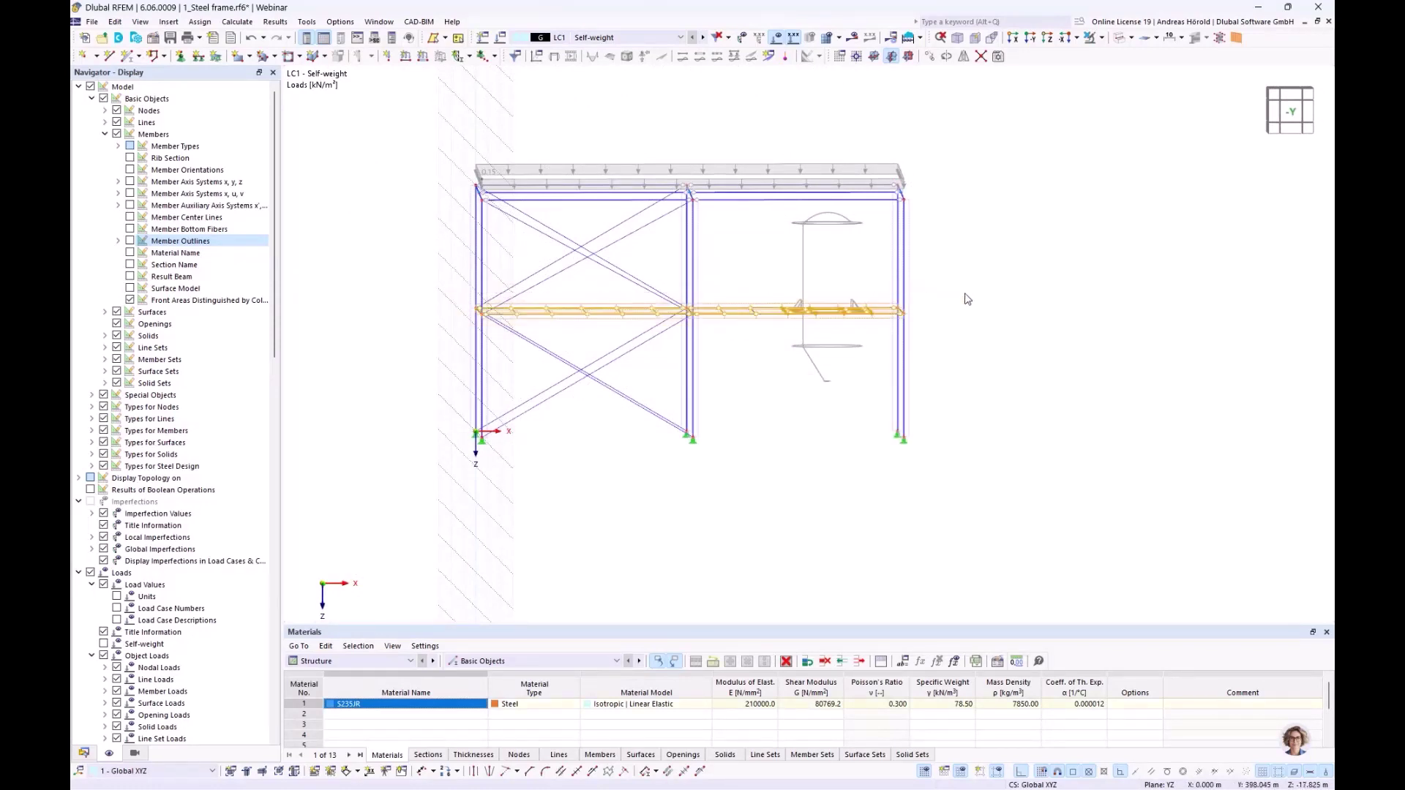
left_click(1102, 38)
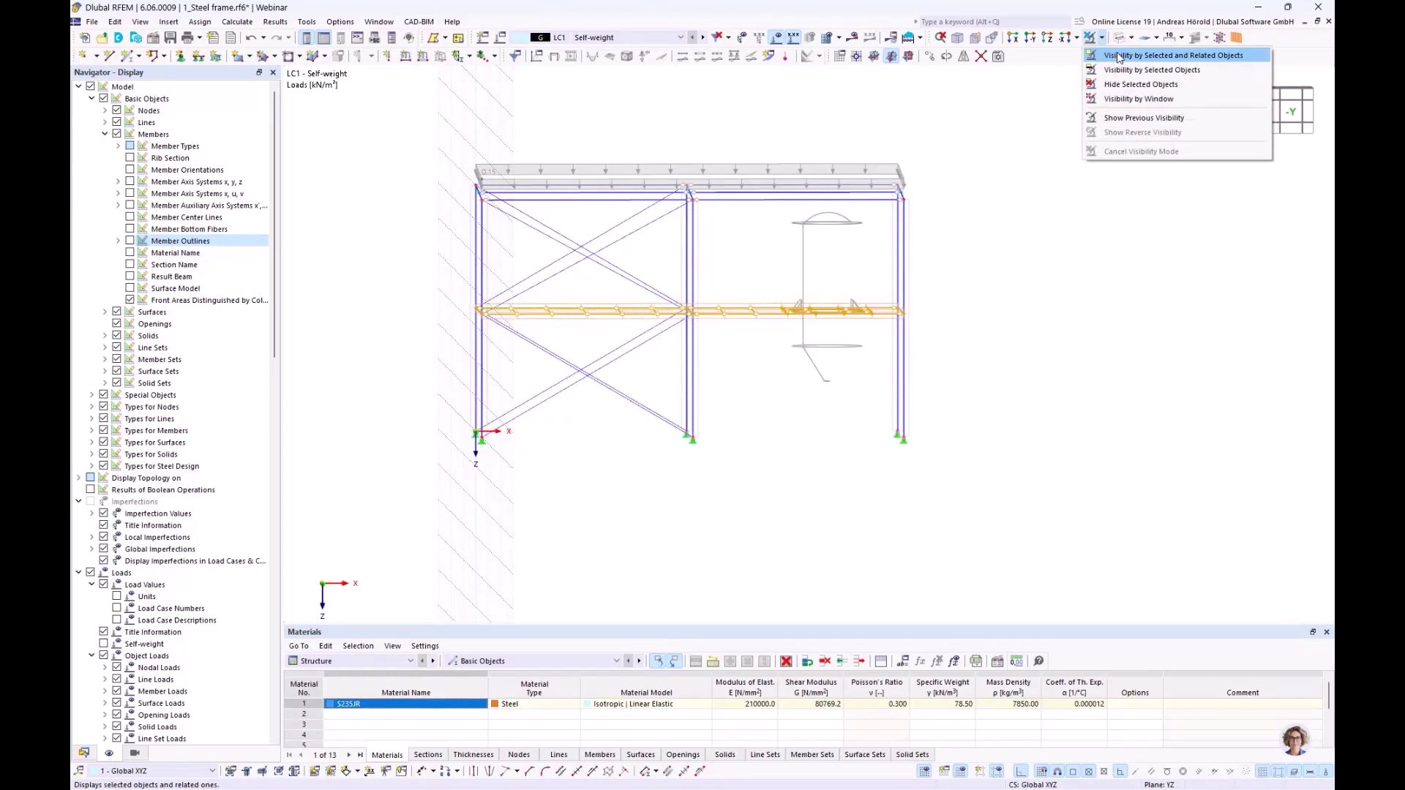
left_click(1117, 57)
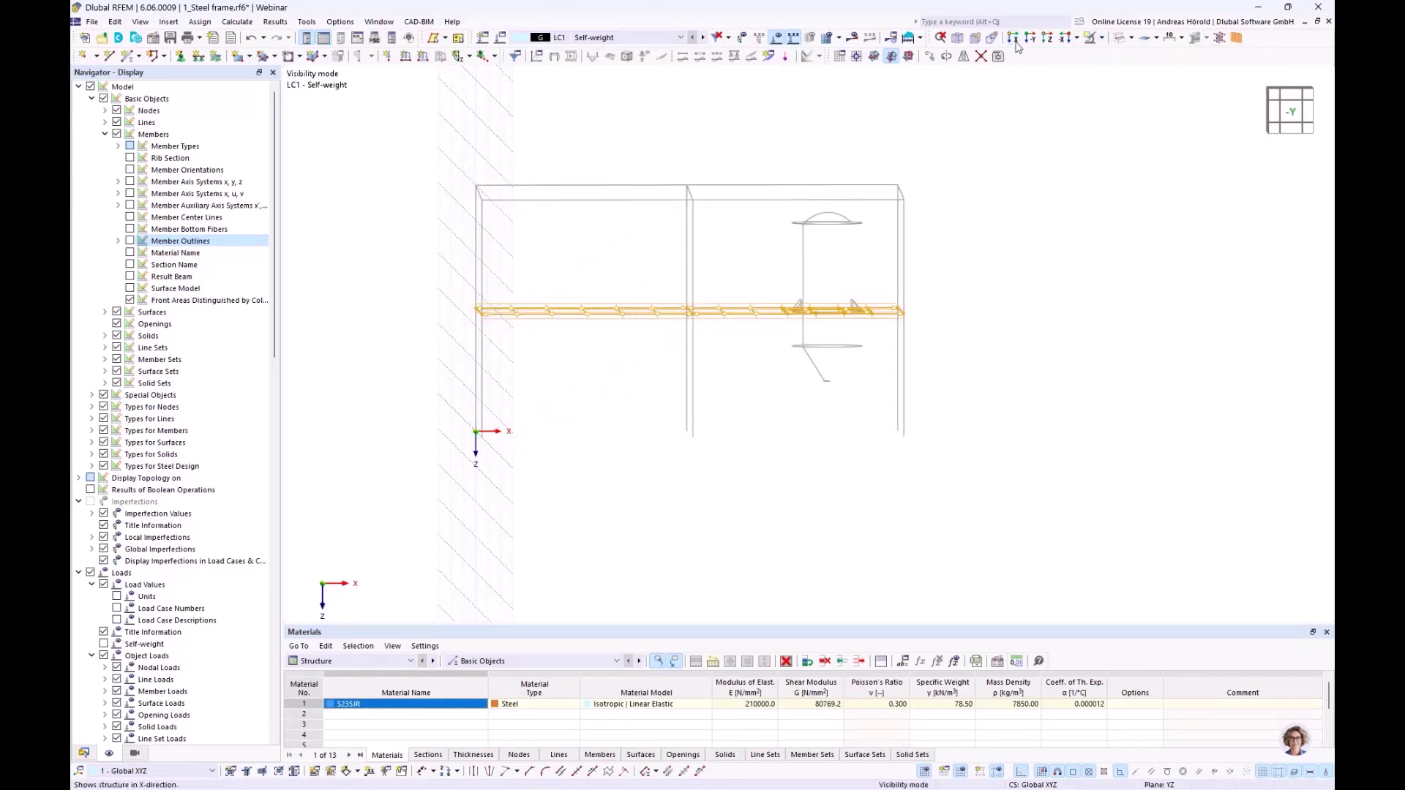
- In plan view of the intermediate floor, create a member-loads-from-area-load wizard in LC1 with a uniform load of 0.50 kN/m²
left_click(1049, 40)
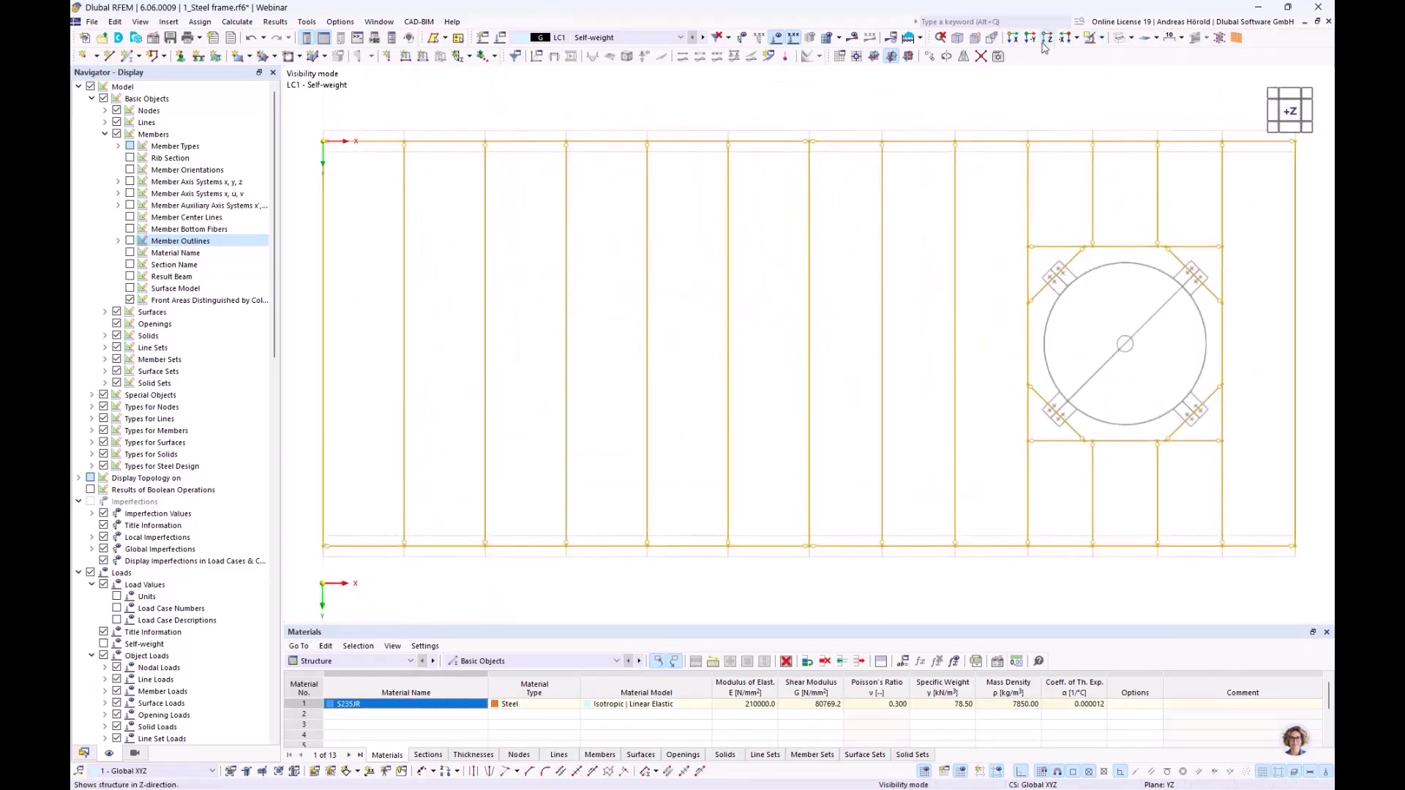
scroll(852, 368, "down", 3)
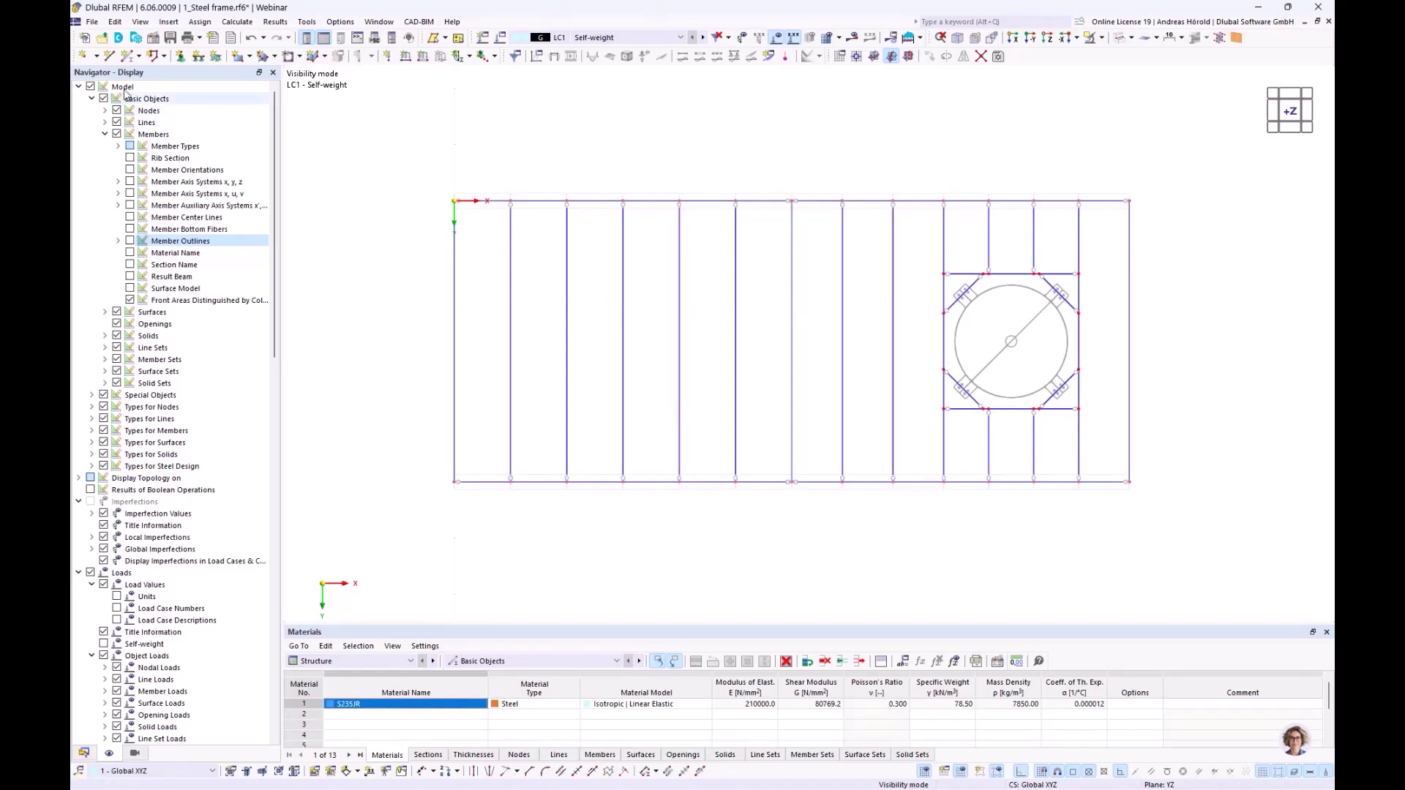
left_click(169, 22)
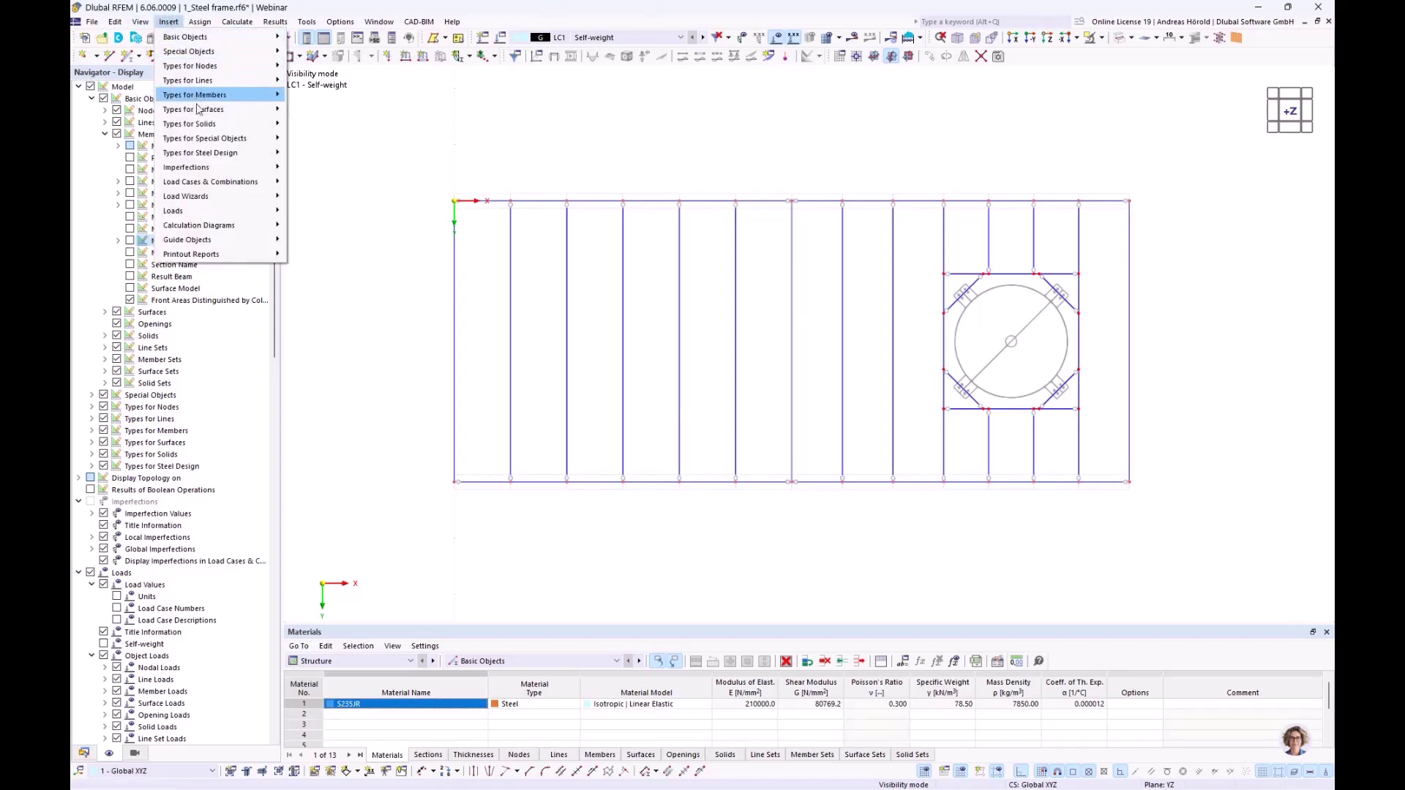
mouse_move(230, 201)
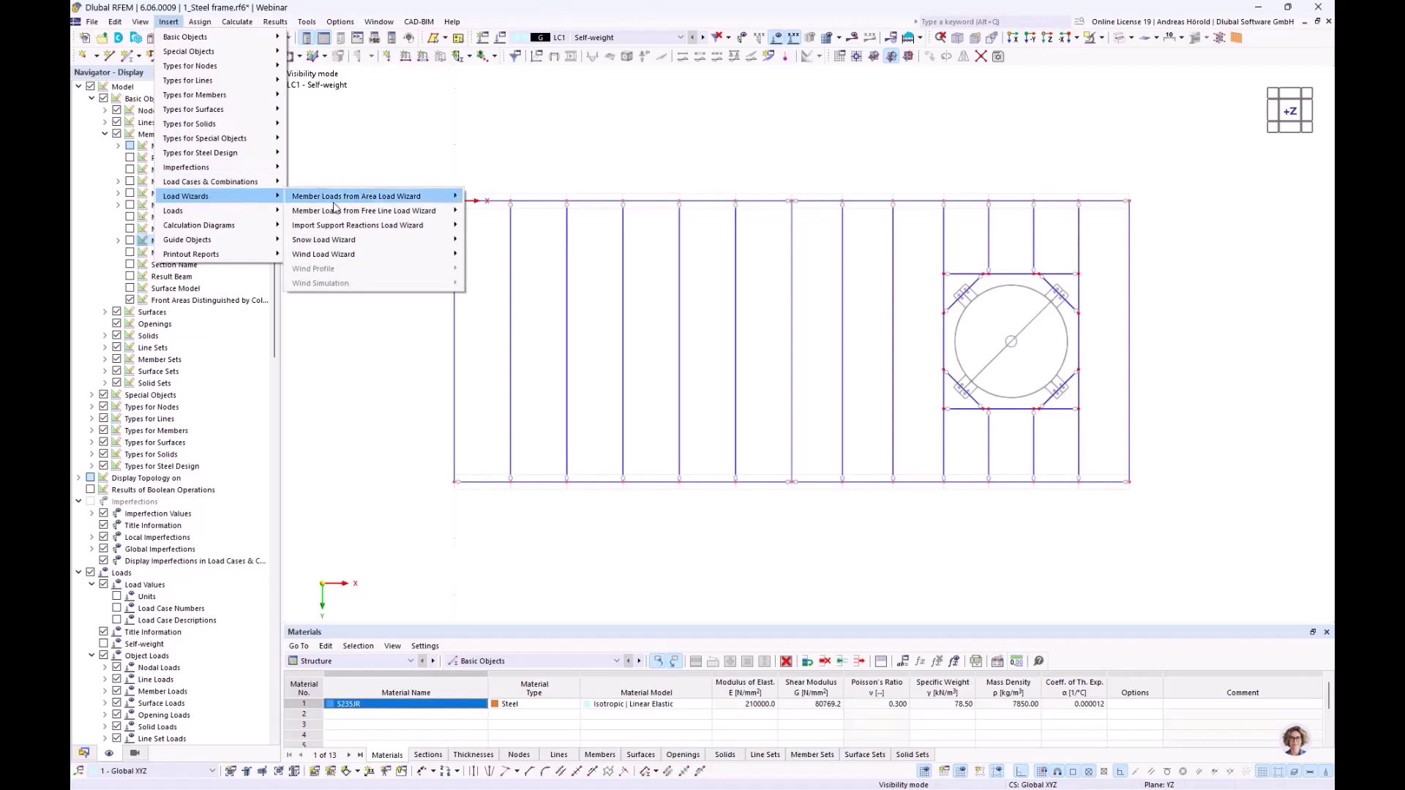
mouse_move(376, 202)
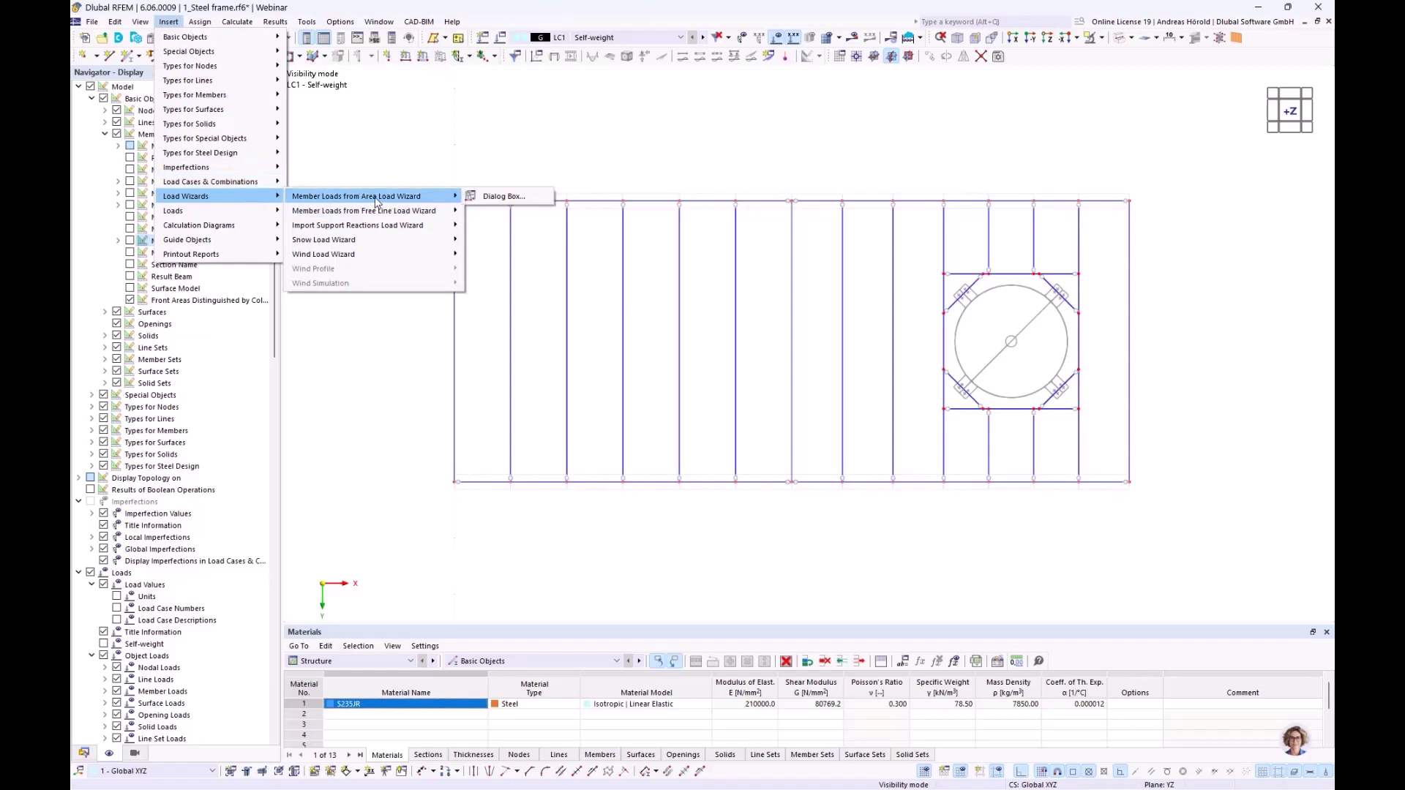
left_click(501, 198)
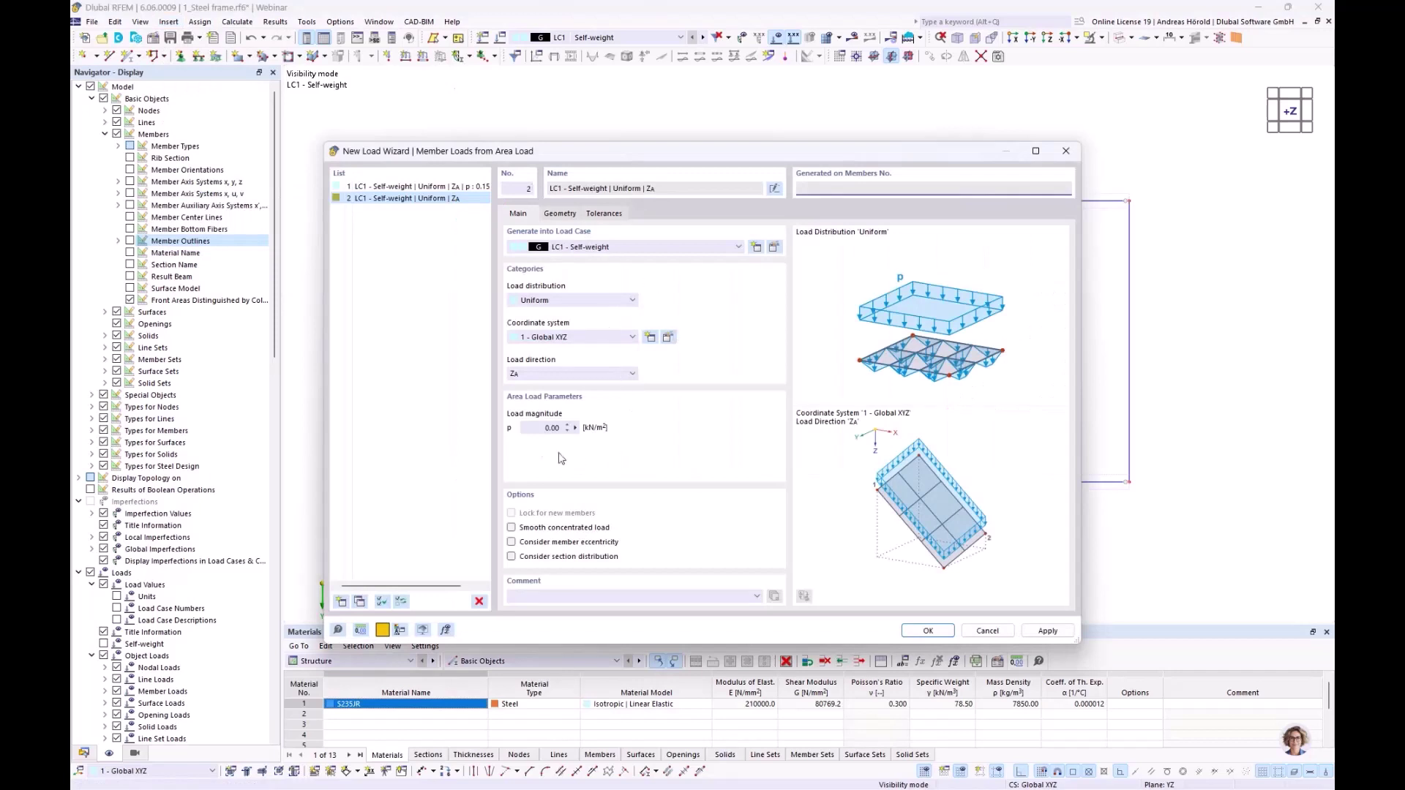
left_click(541, 429)
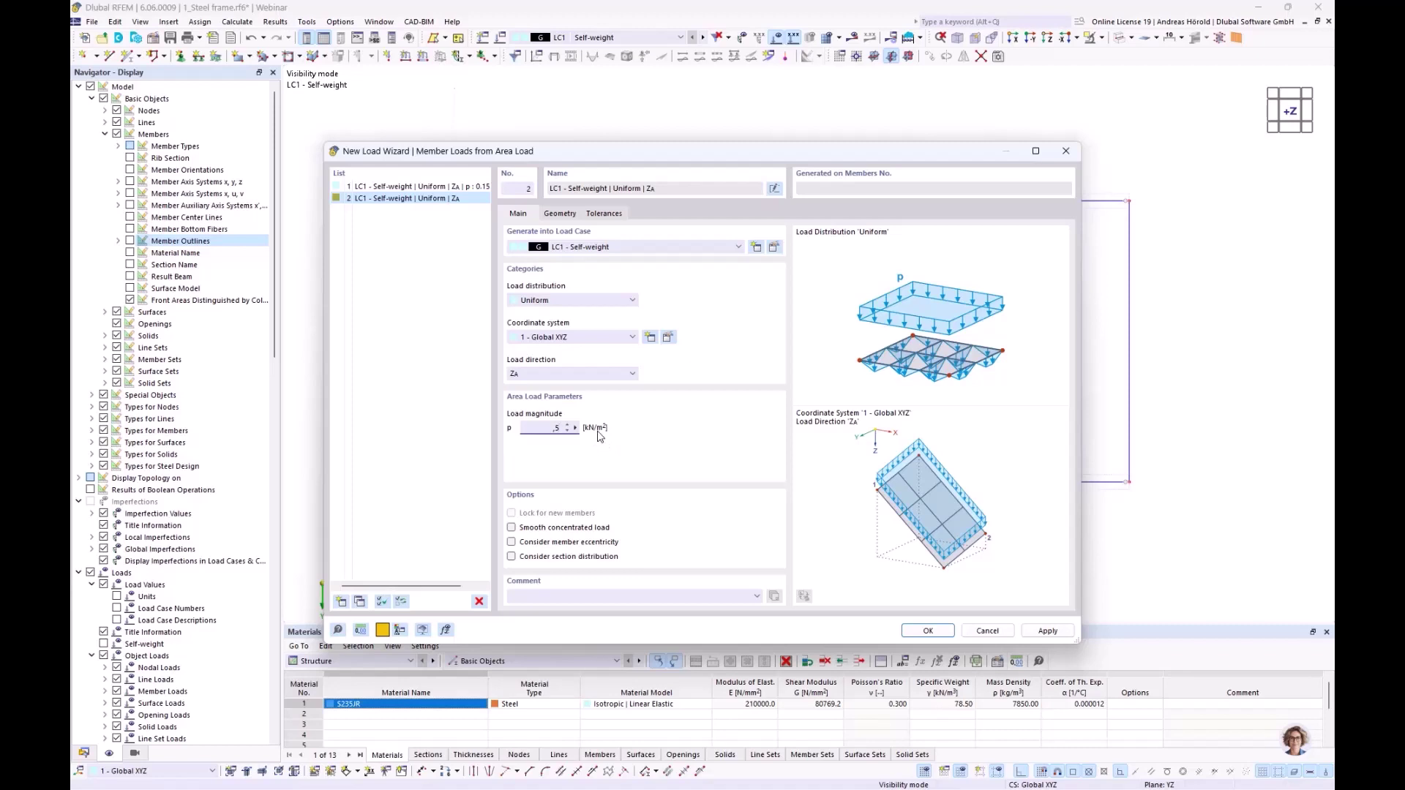
- Define the first load plane over the floor area beside the tank opening with corner nodes 6, 36, 37 and 5
left_click(560, 214)
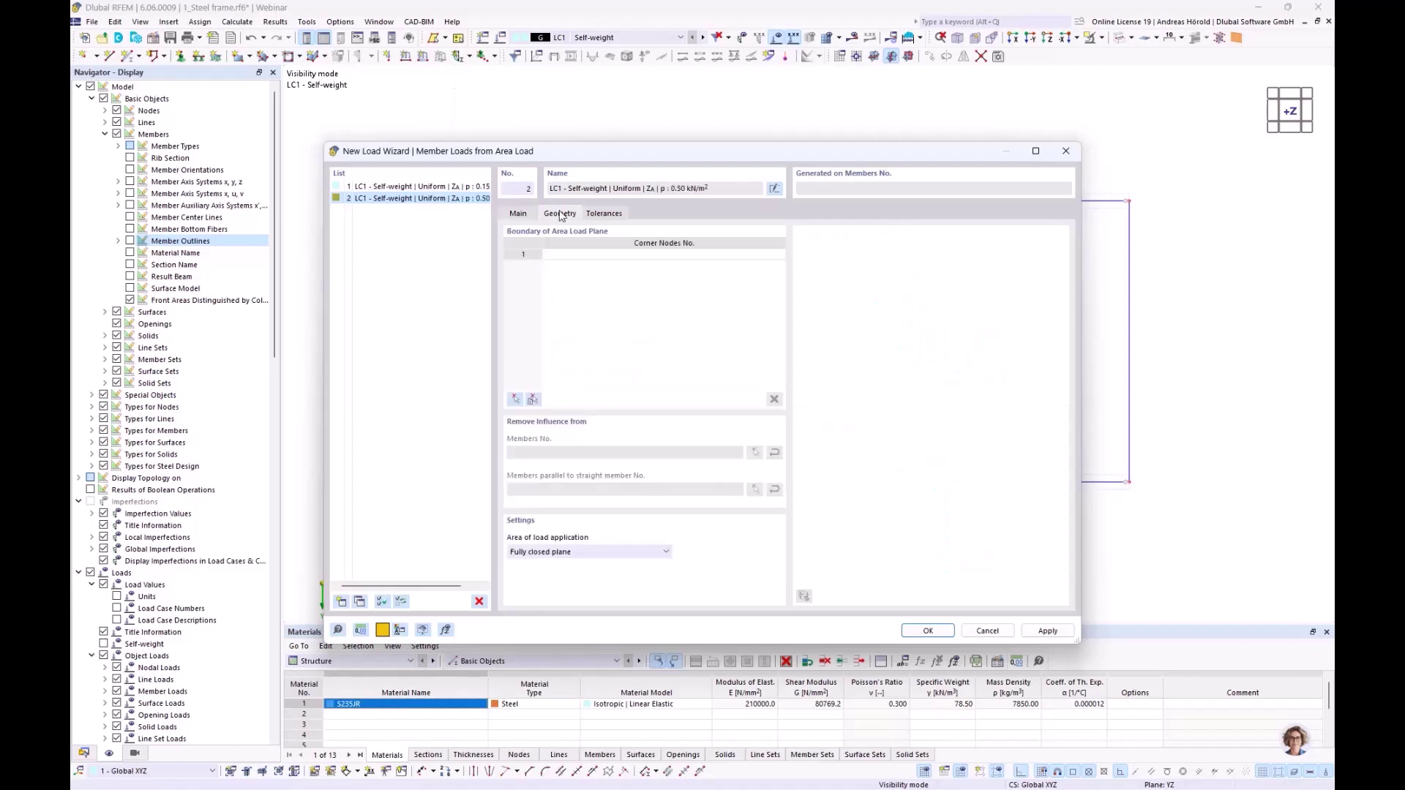
left_click(515, 400)
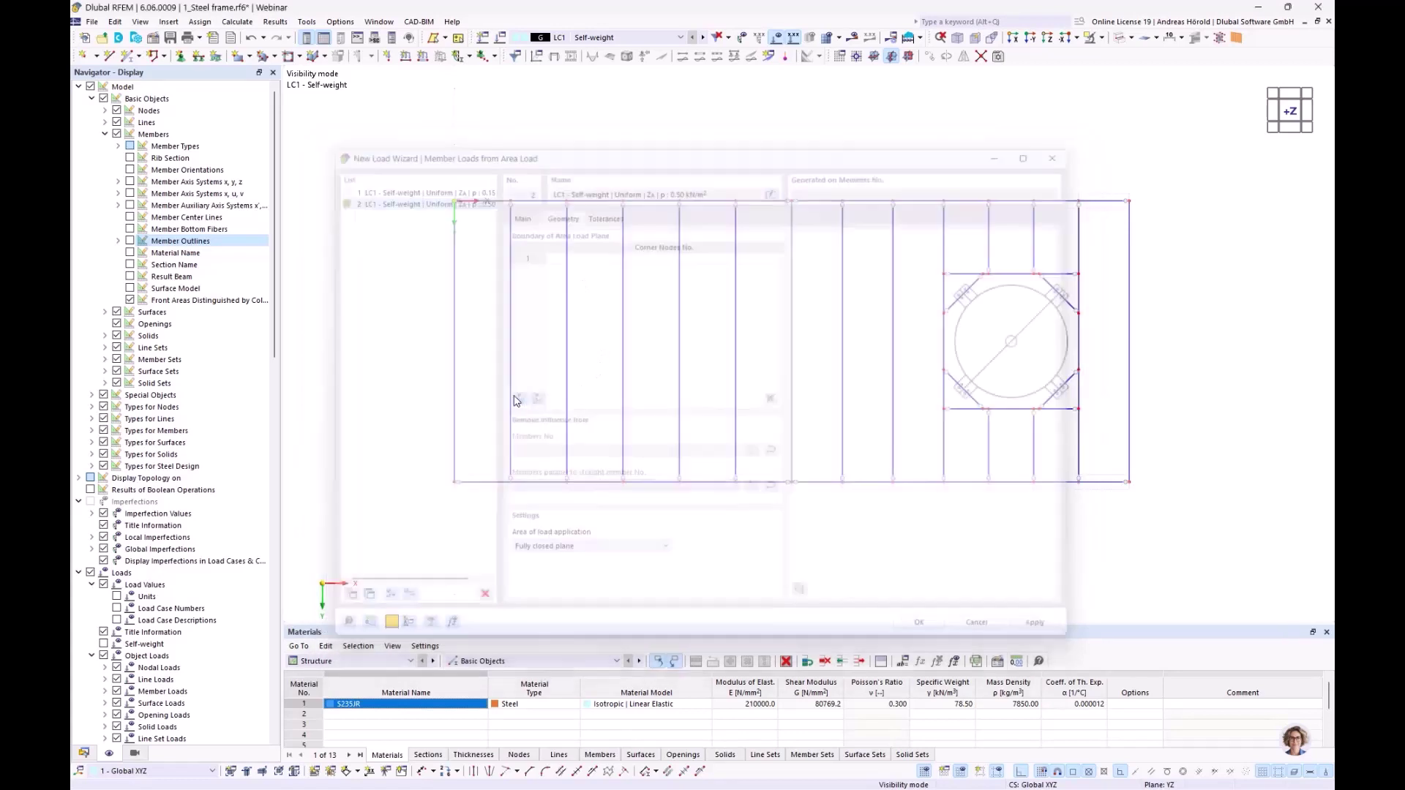
left_click(453, 482)
left_click(943, 481)
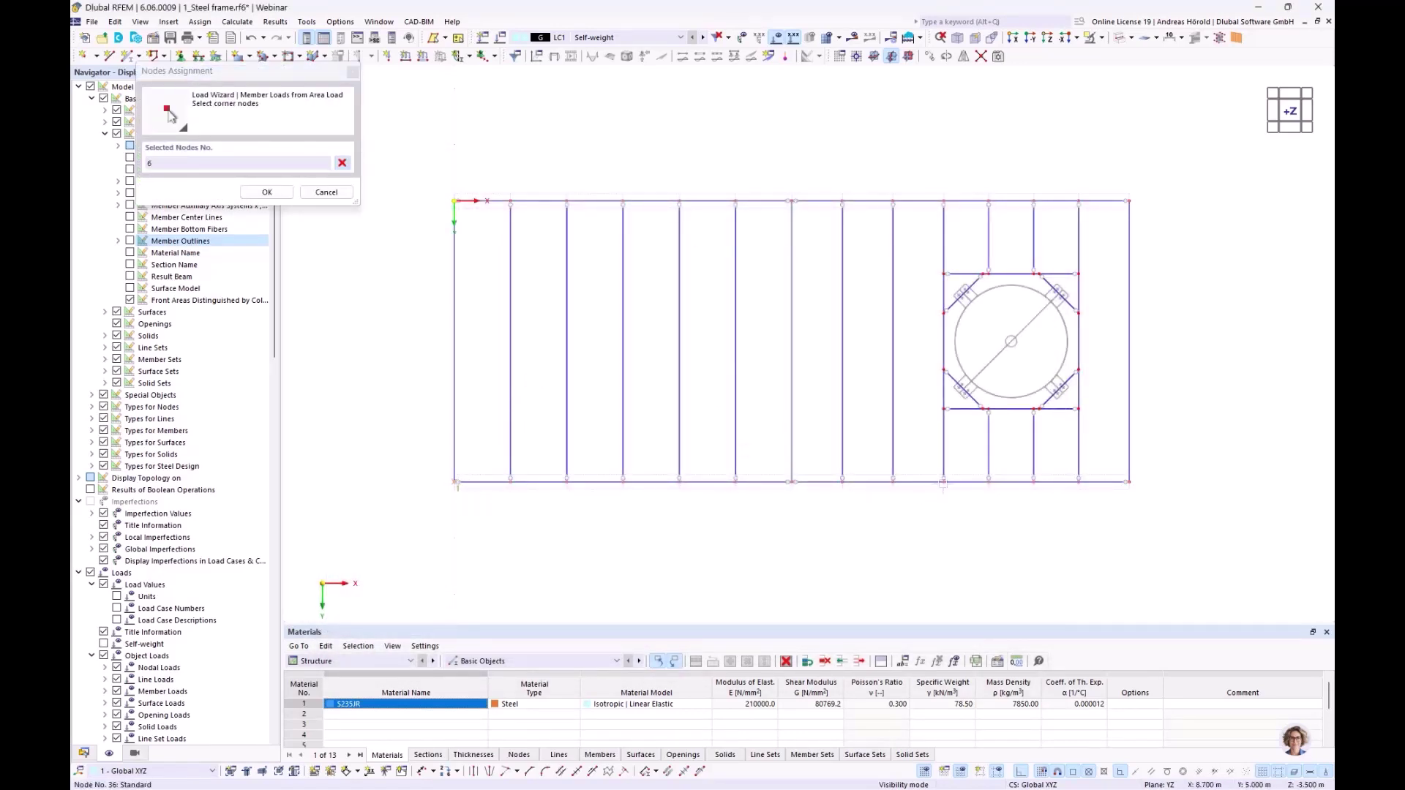
left_click(943, 201)
left_click(455, 201)
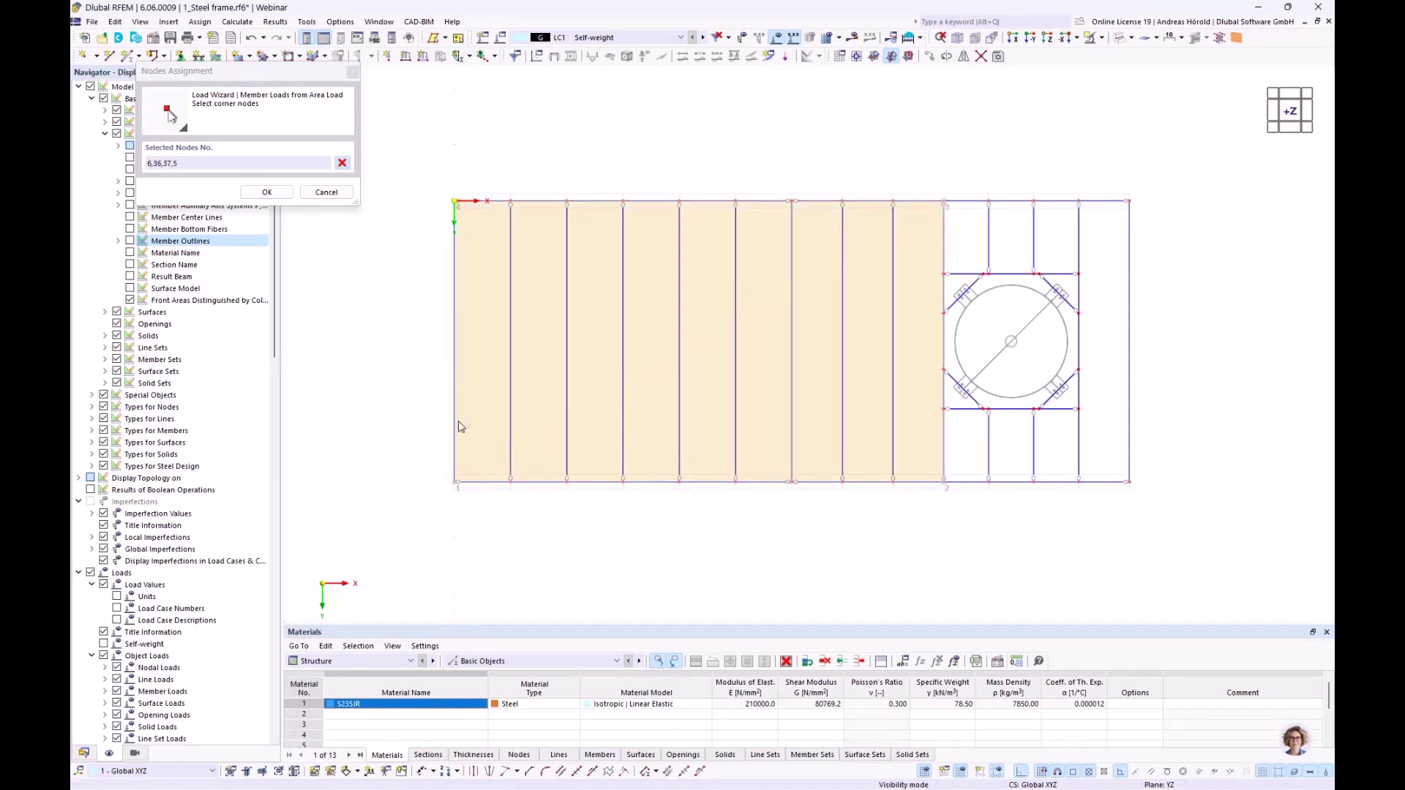
left_click(454, 483)
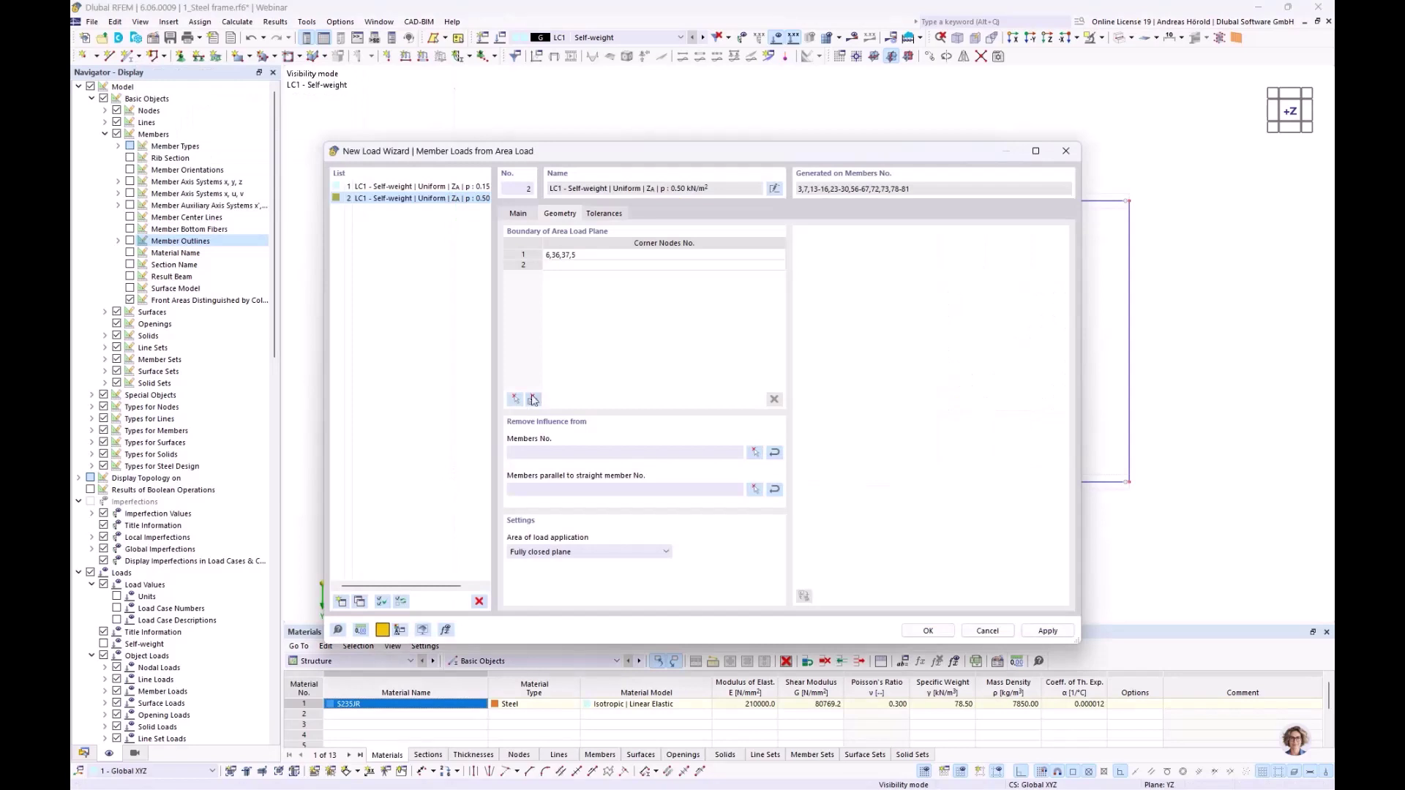
- Begin a second load plane for the tank bay with corner nodes 17, 18 and 36
left_click(554, 267)
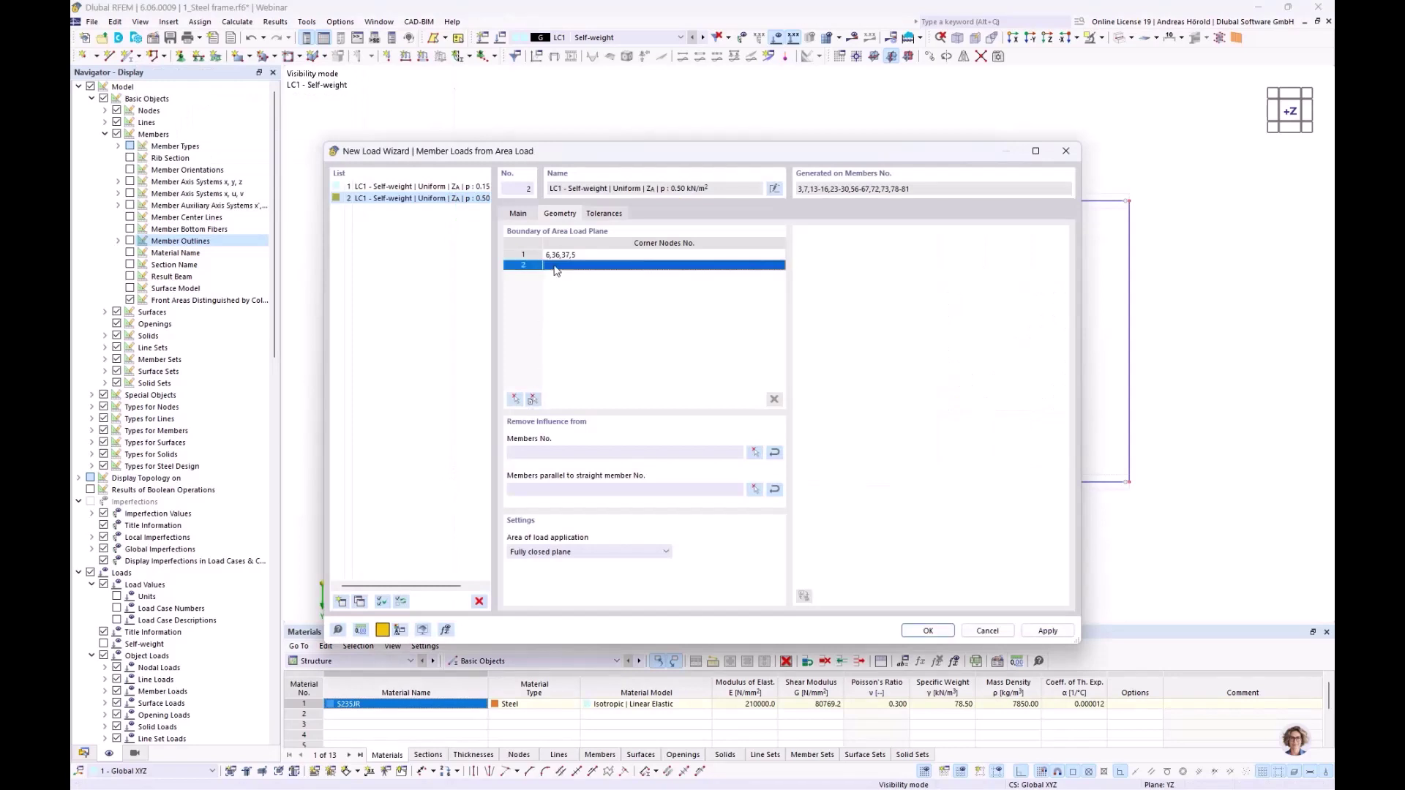
left_click(515, 400)
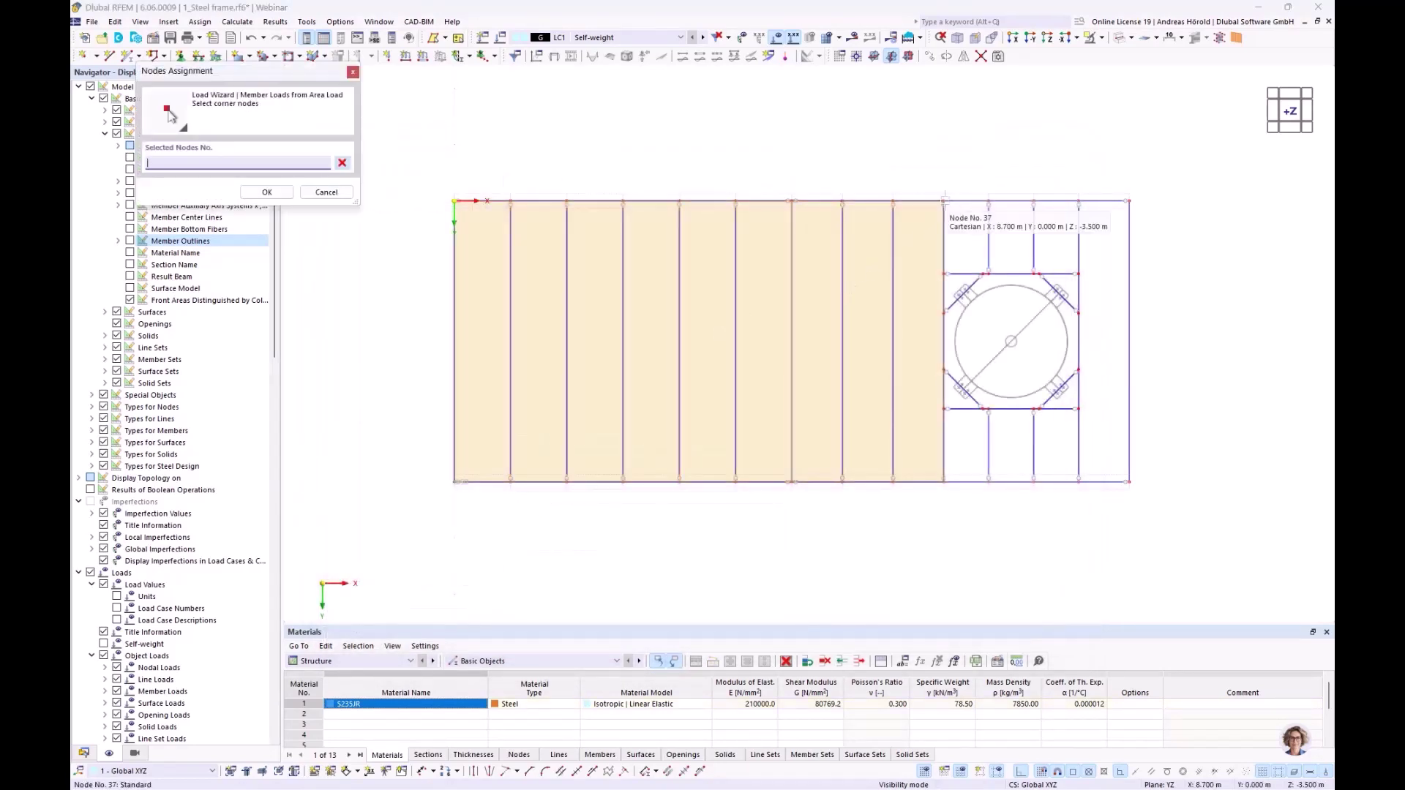
left_click(1129, 202)
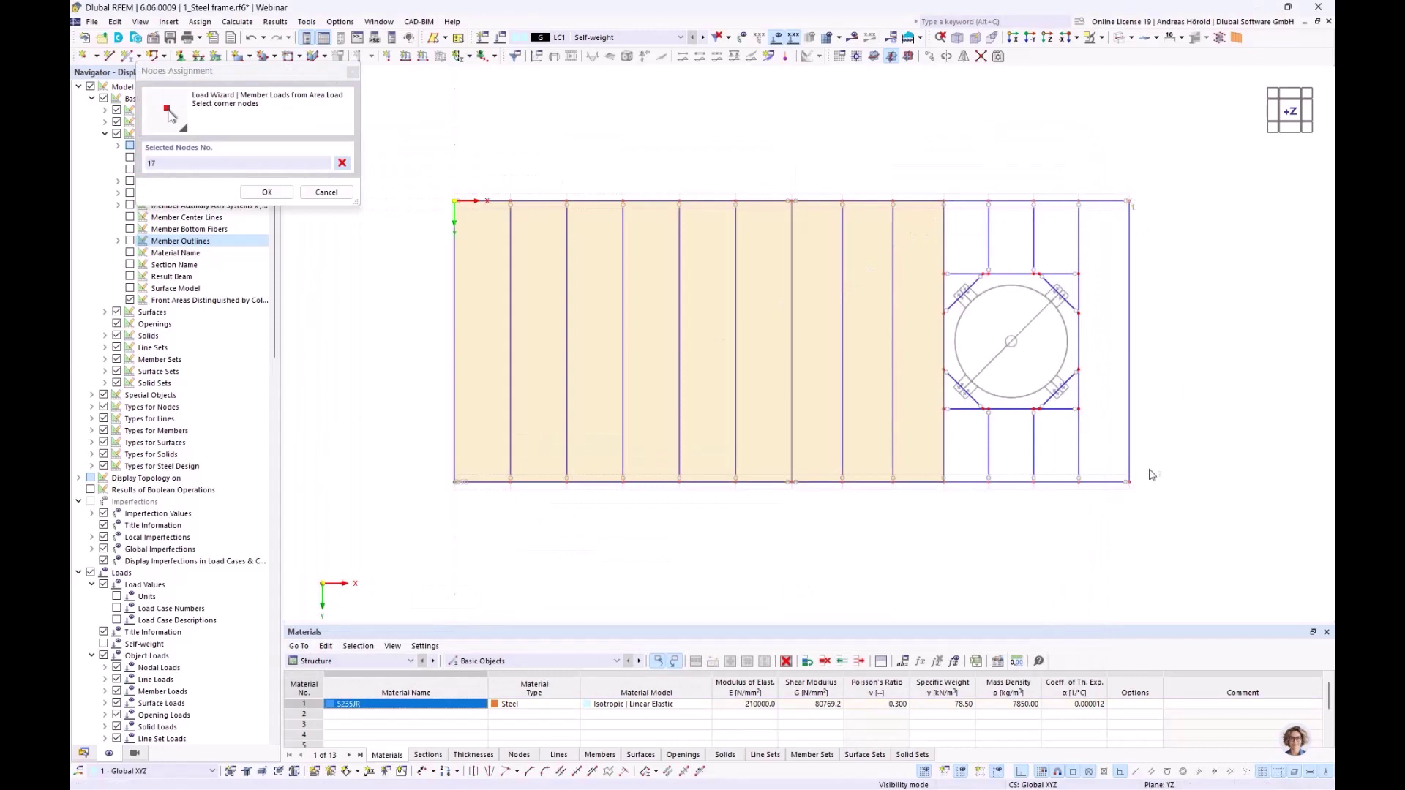
left_click(1130, 483)
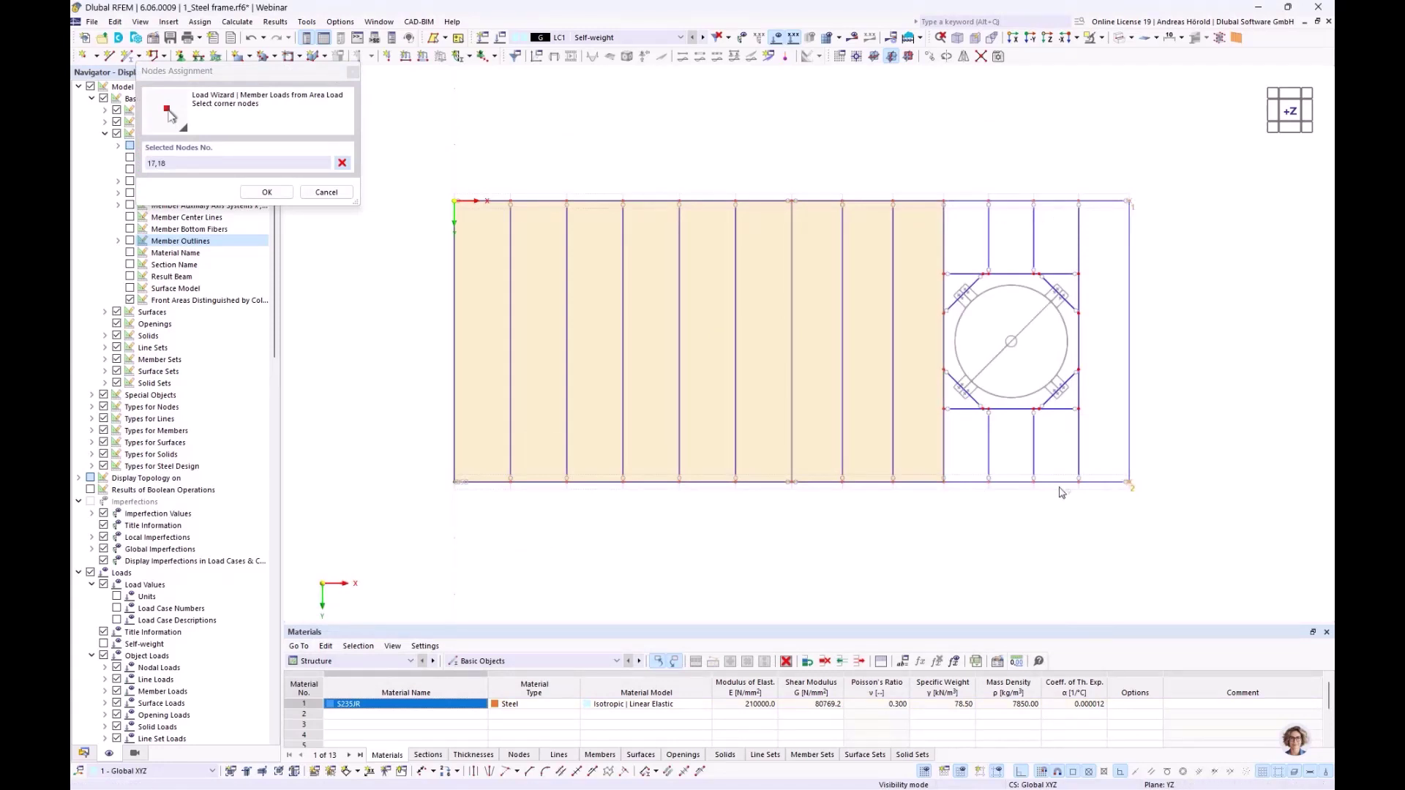
left_click(944, 483)
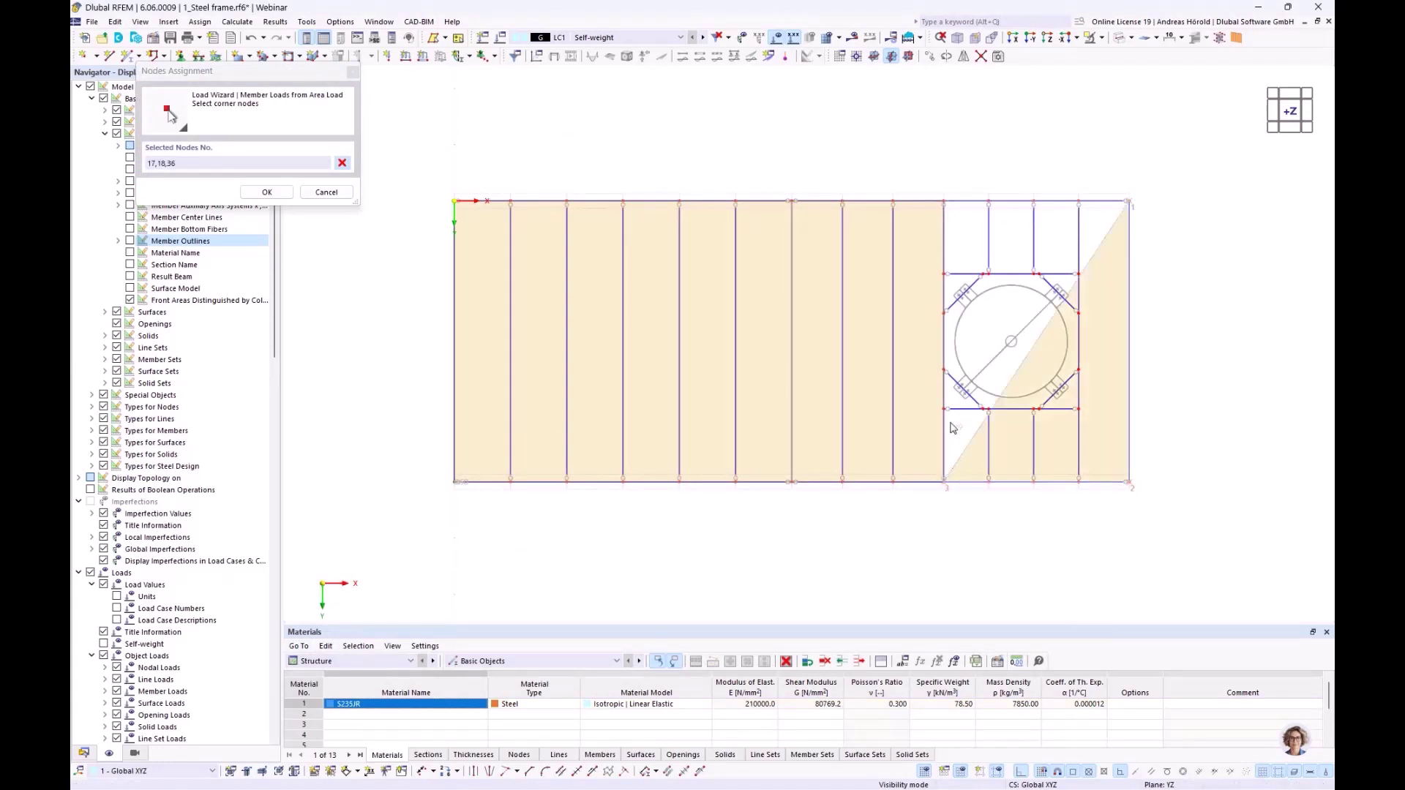
- Continue the second plane's boundary around the octagonal tank opening through nodes 58, 59, 56, 57 and 55-52, closing it via node 37
left_click(944, 368)
scroll(972, 388, "up", 5)
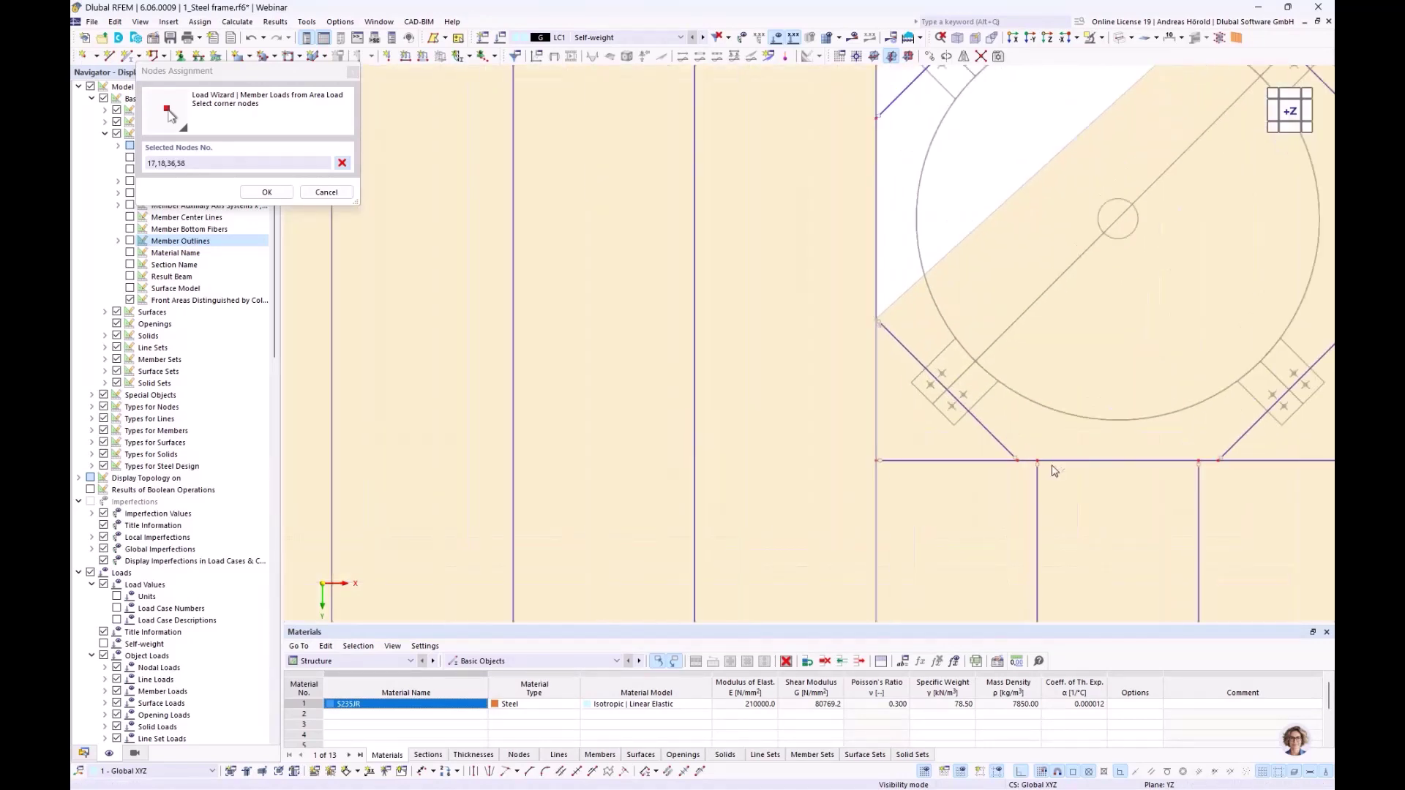
left_click(1220, 461)
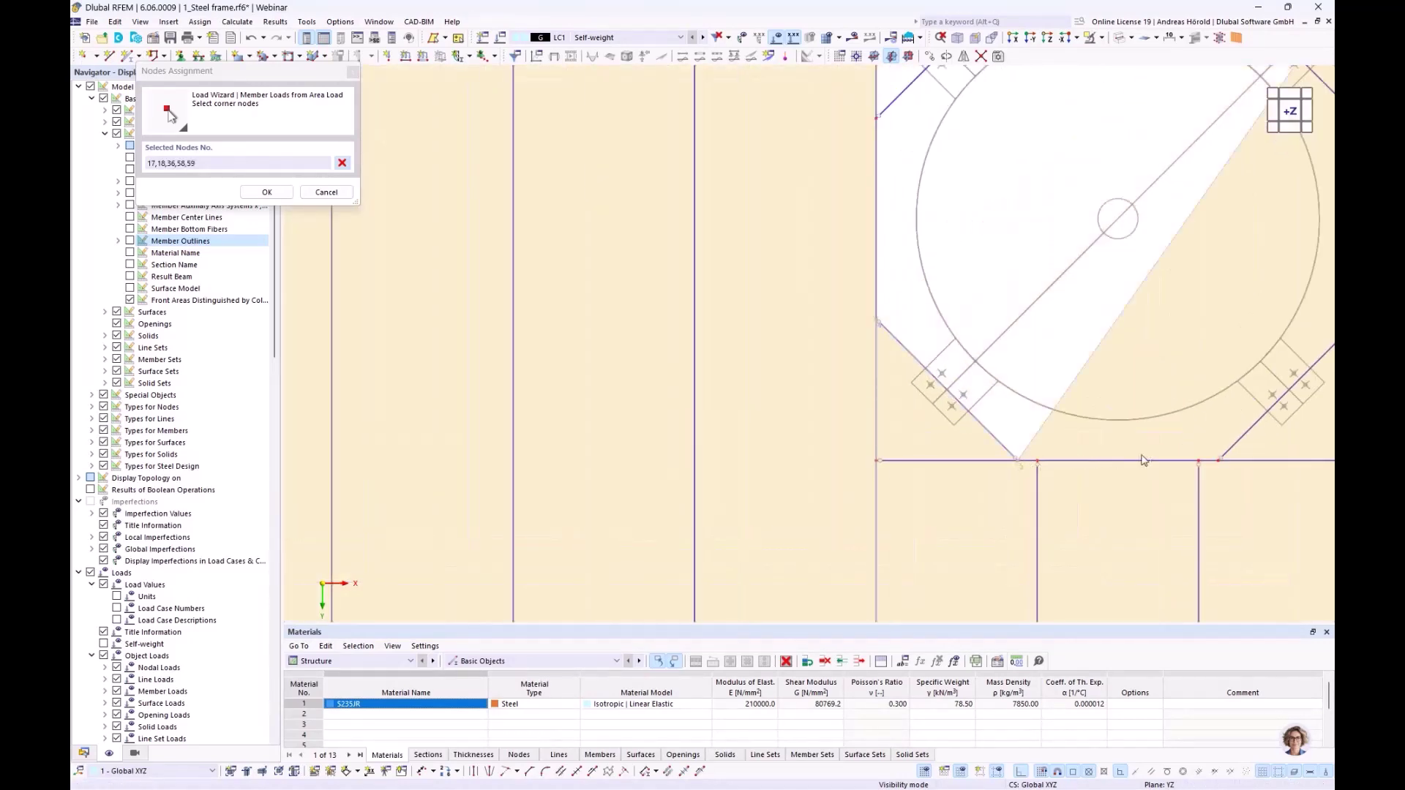
left_click(1199, 461)
scroll(1176, 468, "down", 5)
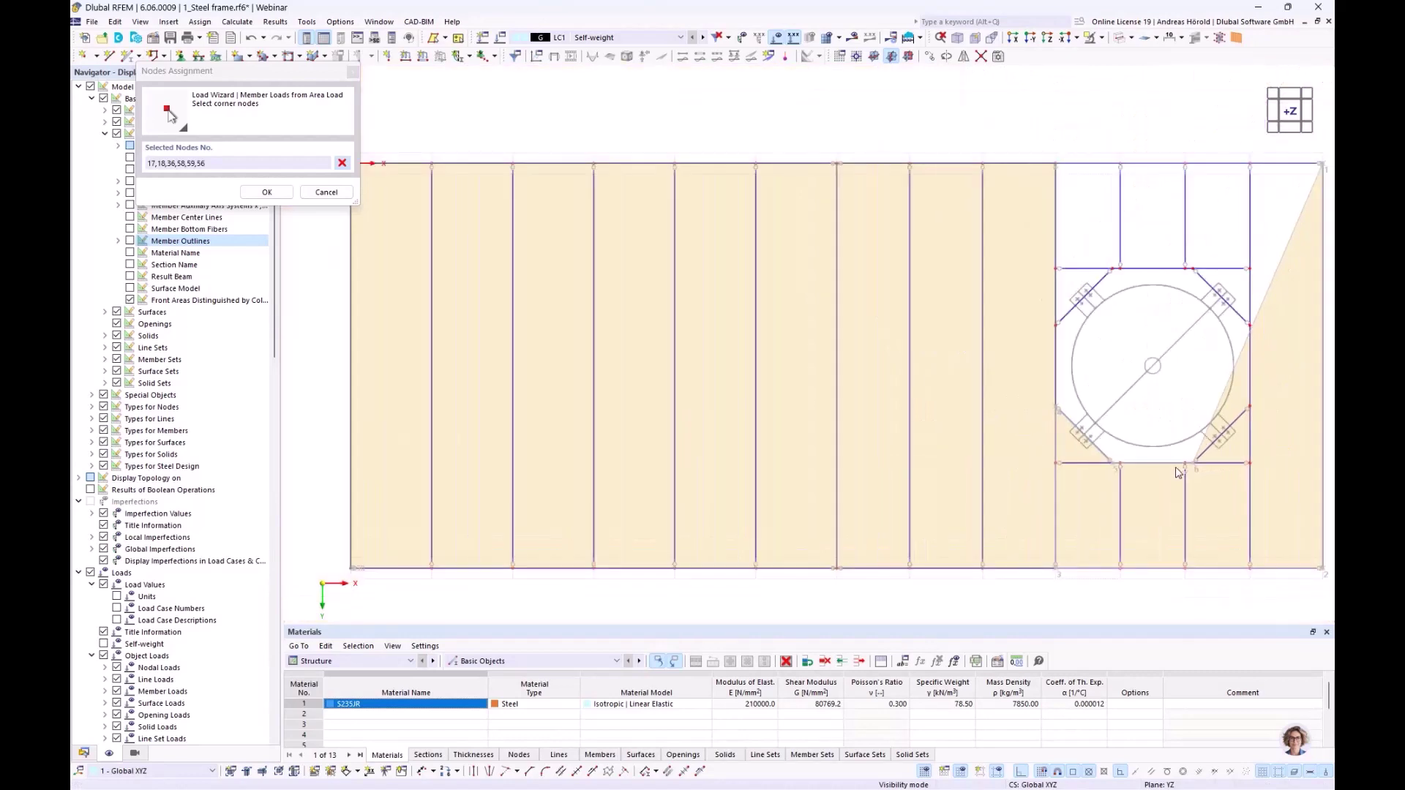
left_click(1088, 416)
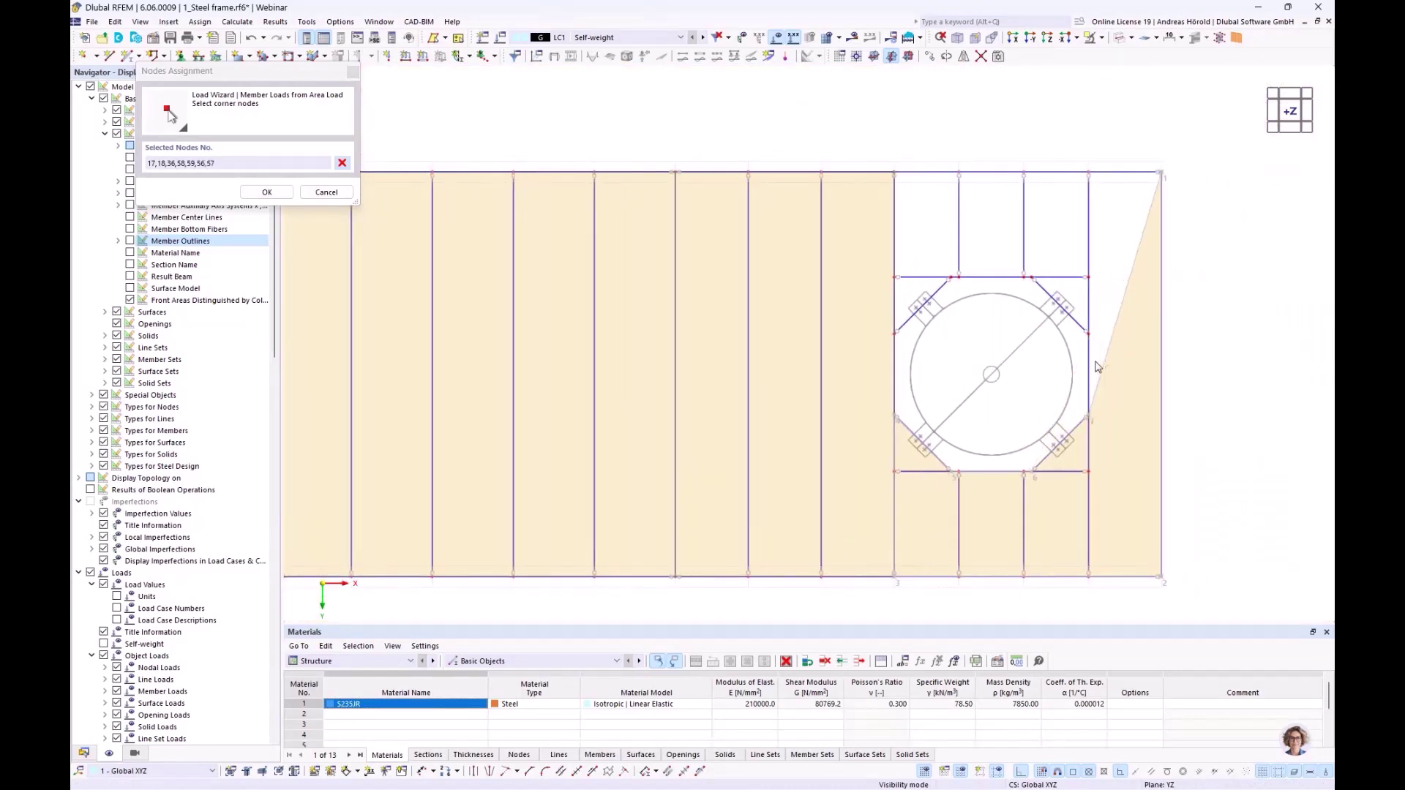
left_click(1088, 336)
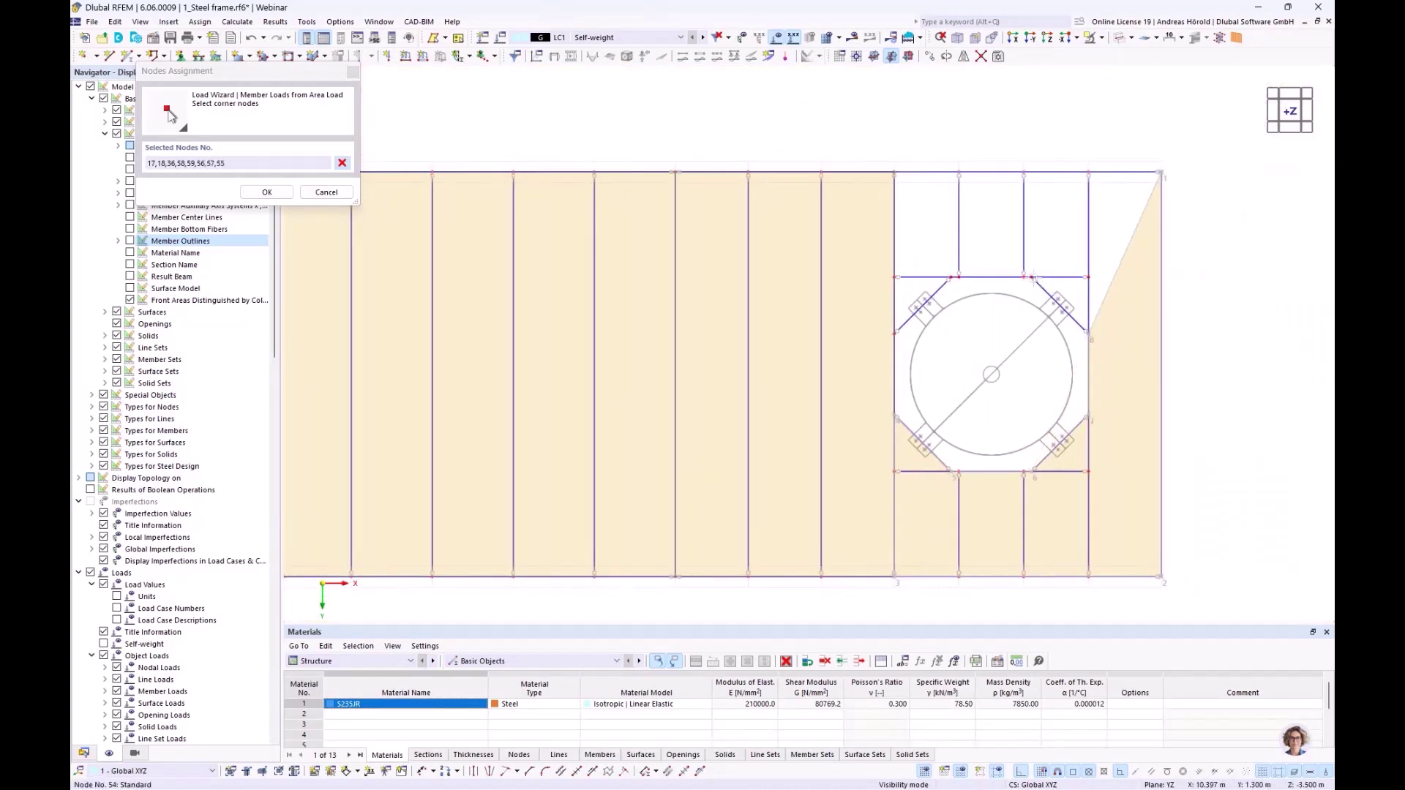
left_click(1030, 279)
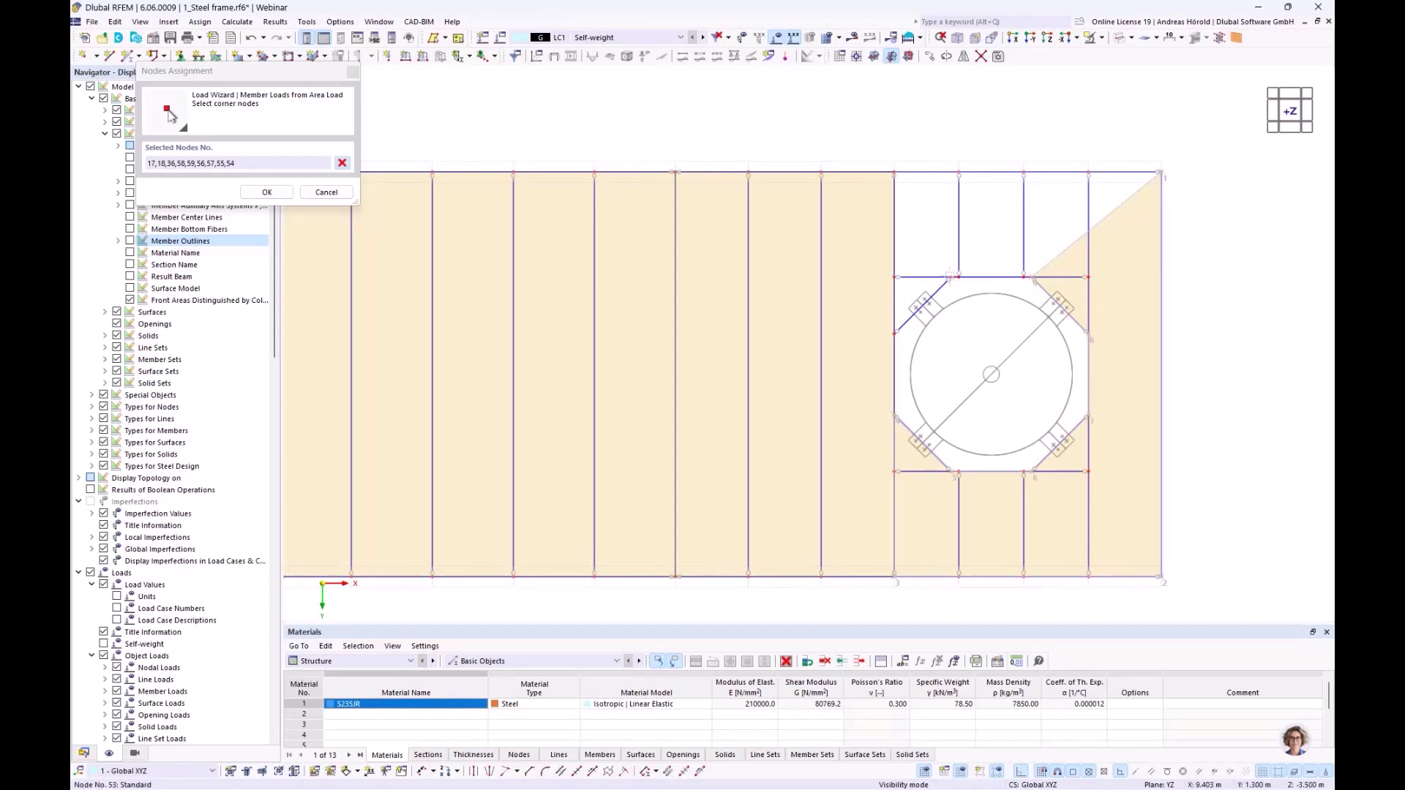
left_click(957, 278)
left_click(893, 333)
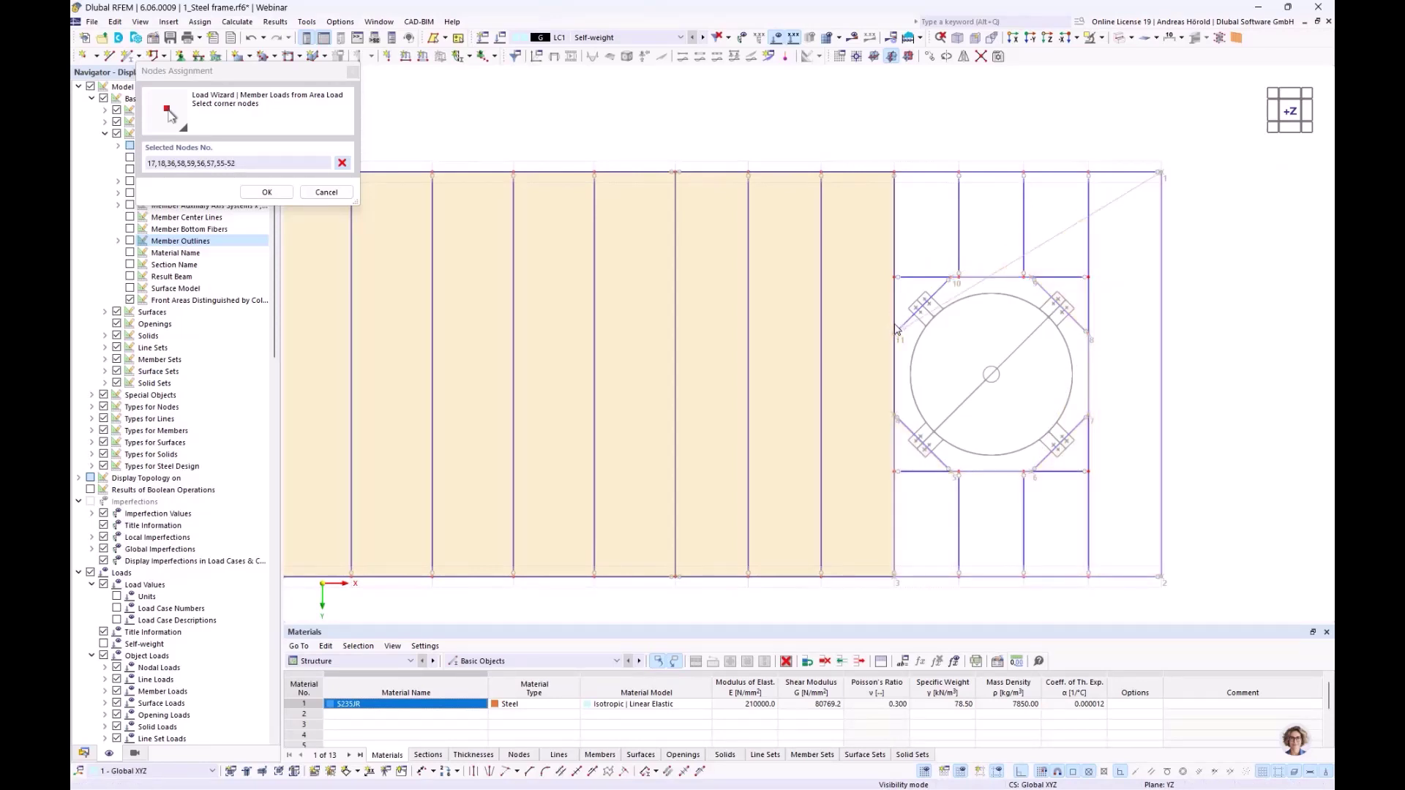
left_click(892, 173)
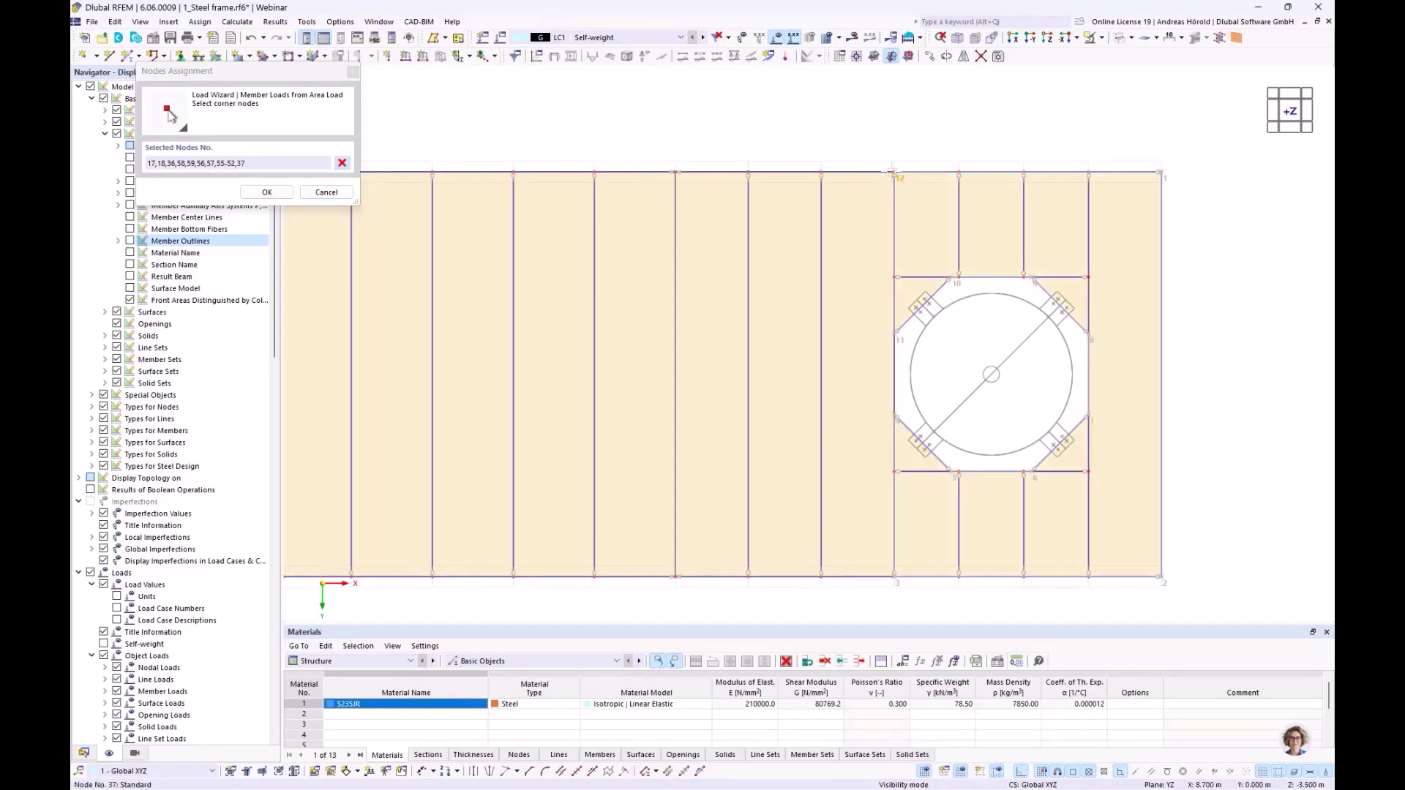
left_click(1160, 173)
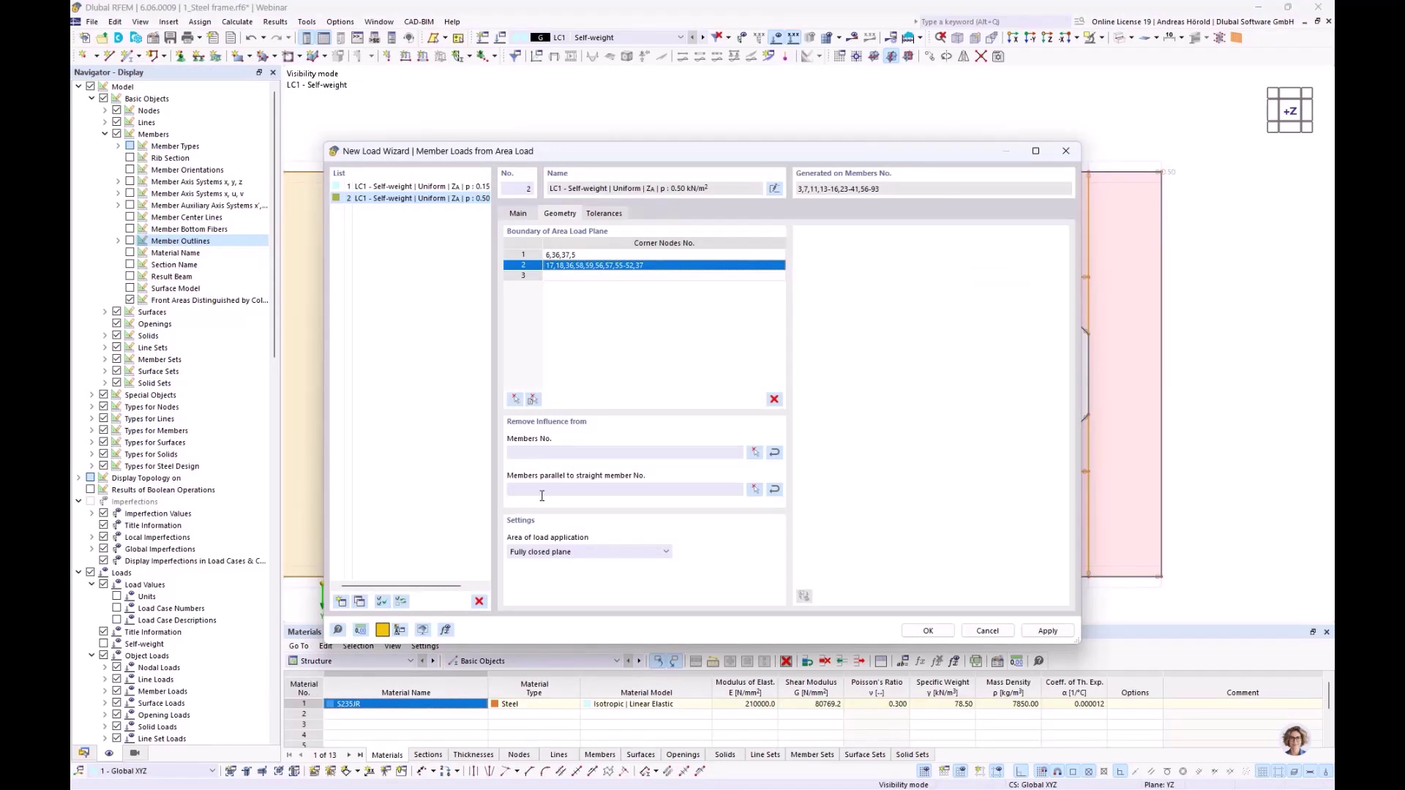
- Remove the load influence from members parallel to floor edge member 60 and generate the floor loads
left_click(755, 490)
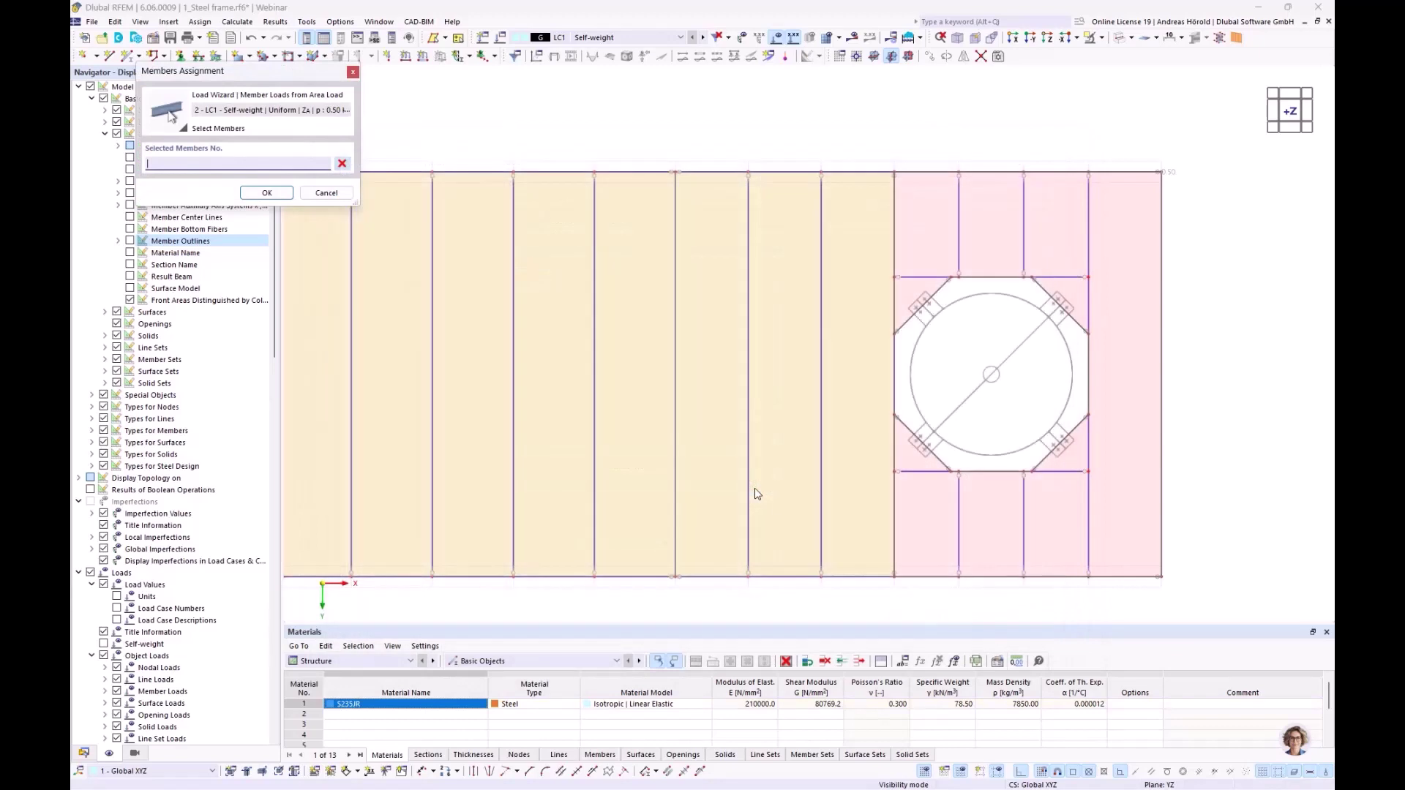
left_click(629, 576)
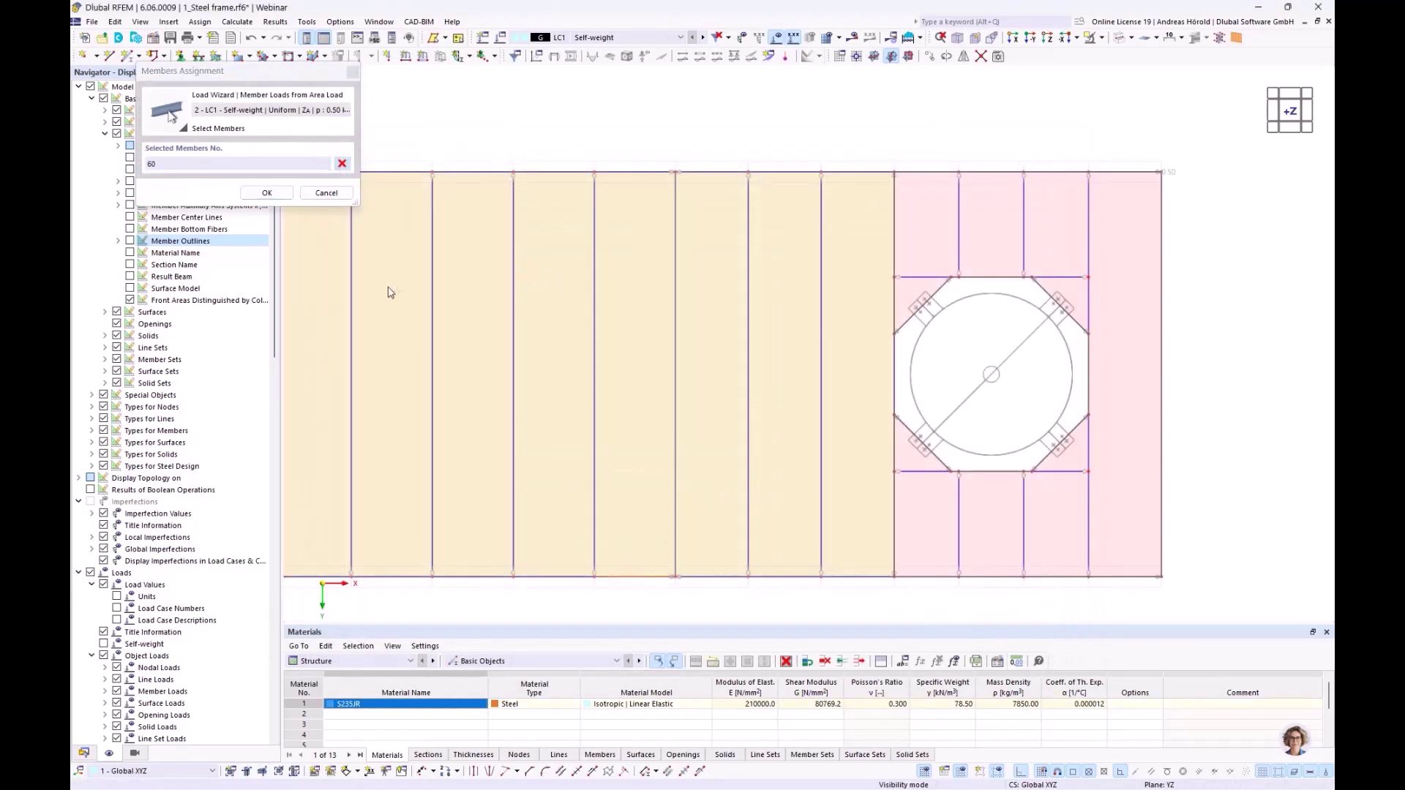
left_click(274, 196)
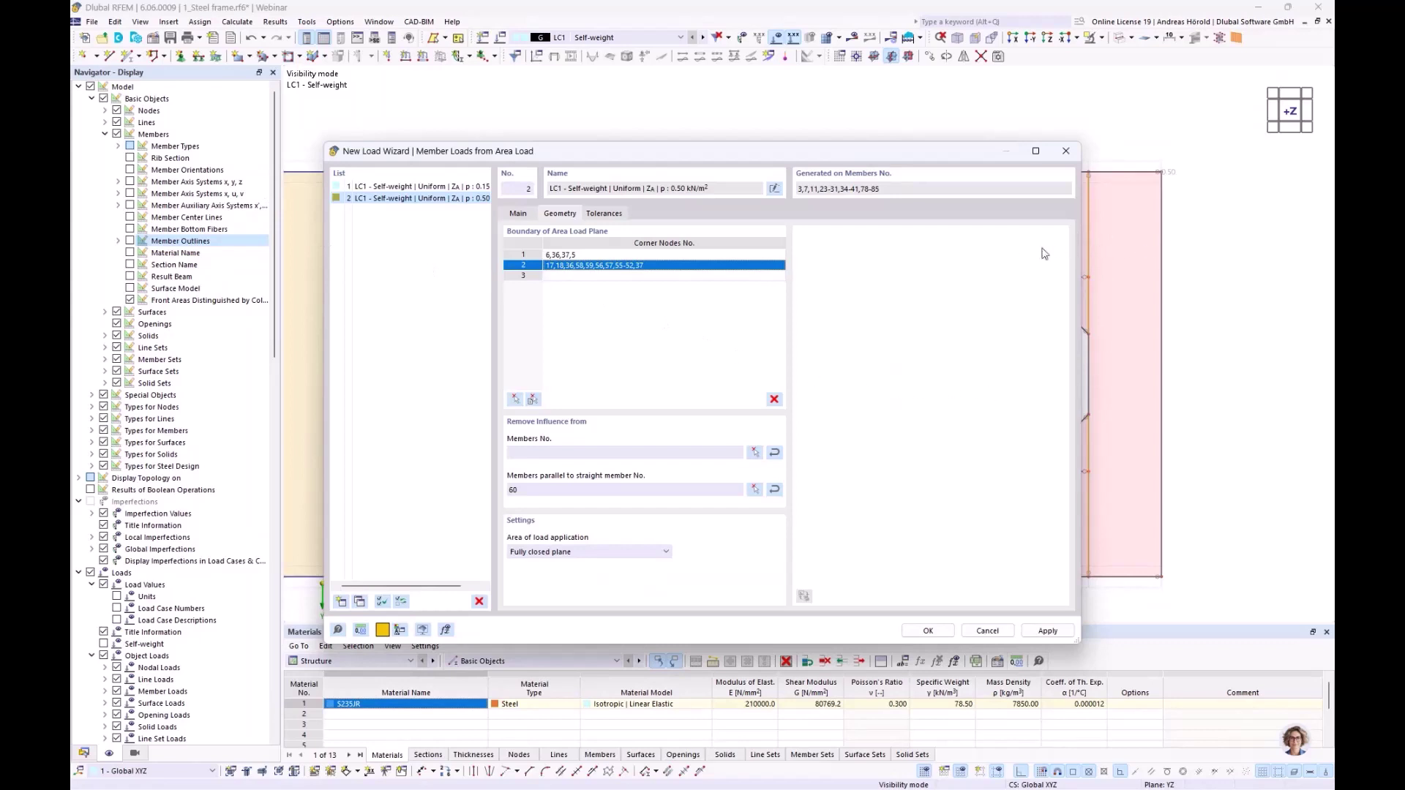
left_click(927, 632)
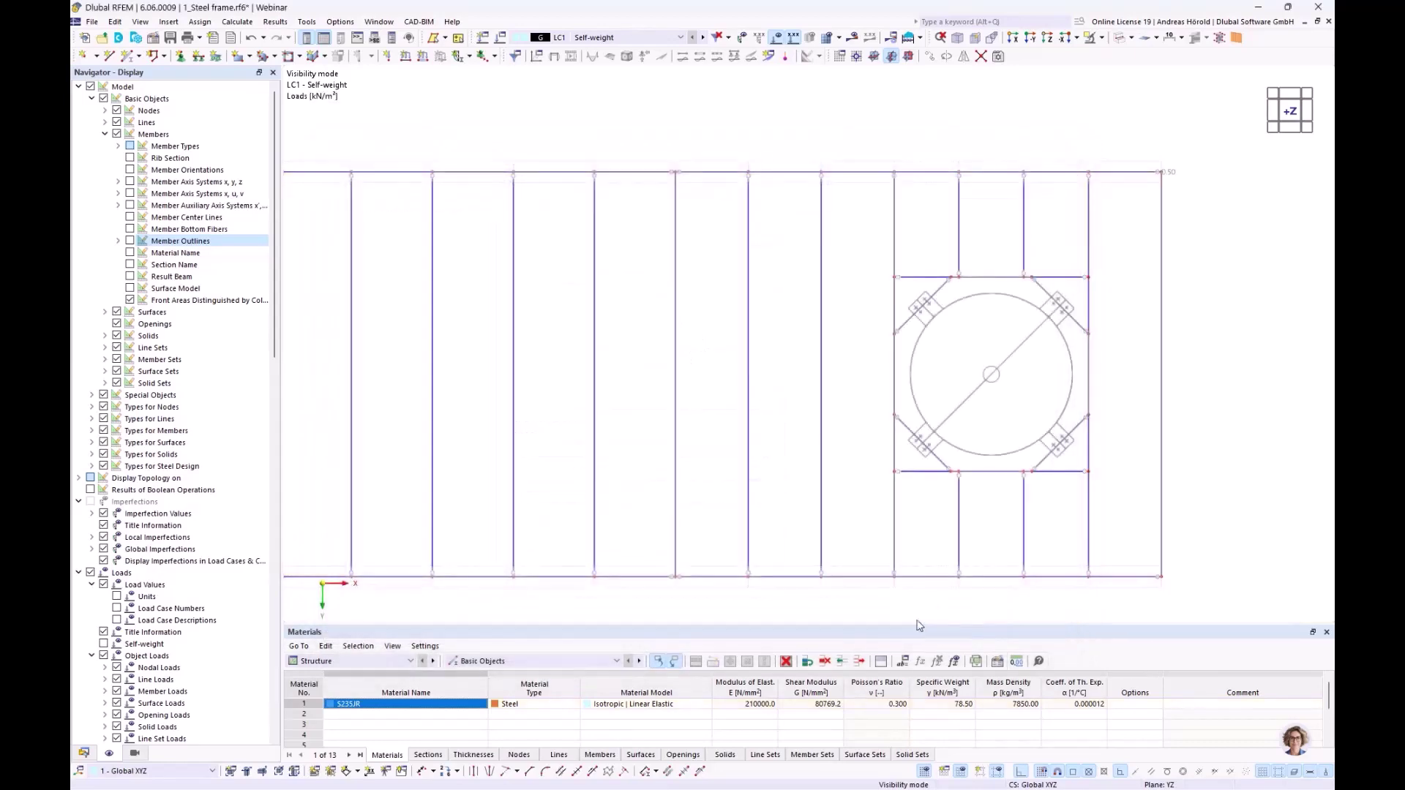
- Display the generated floor member loads separately in an oblique view and examine their distribution along the beams and around the opening
scroll(787, 526, "down", 3)
middle_click_drag(654, 546, 679, 362, "ctrl")
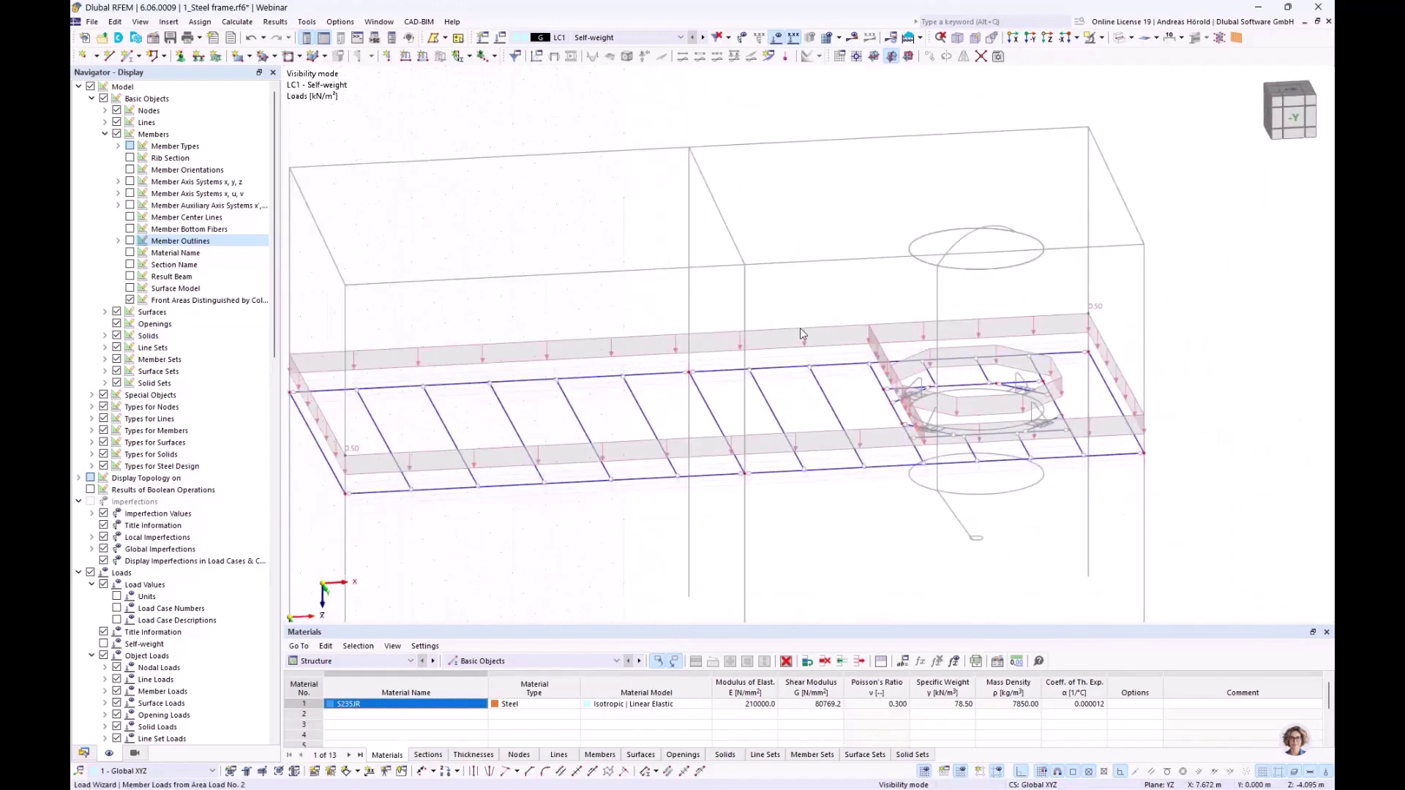
right_click(800, 327)
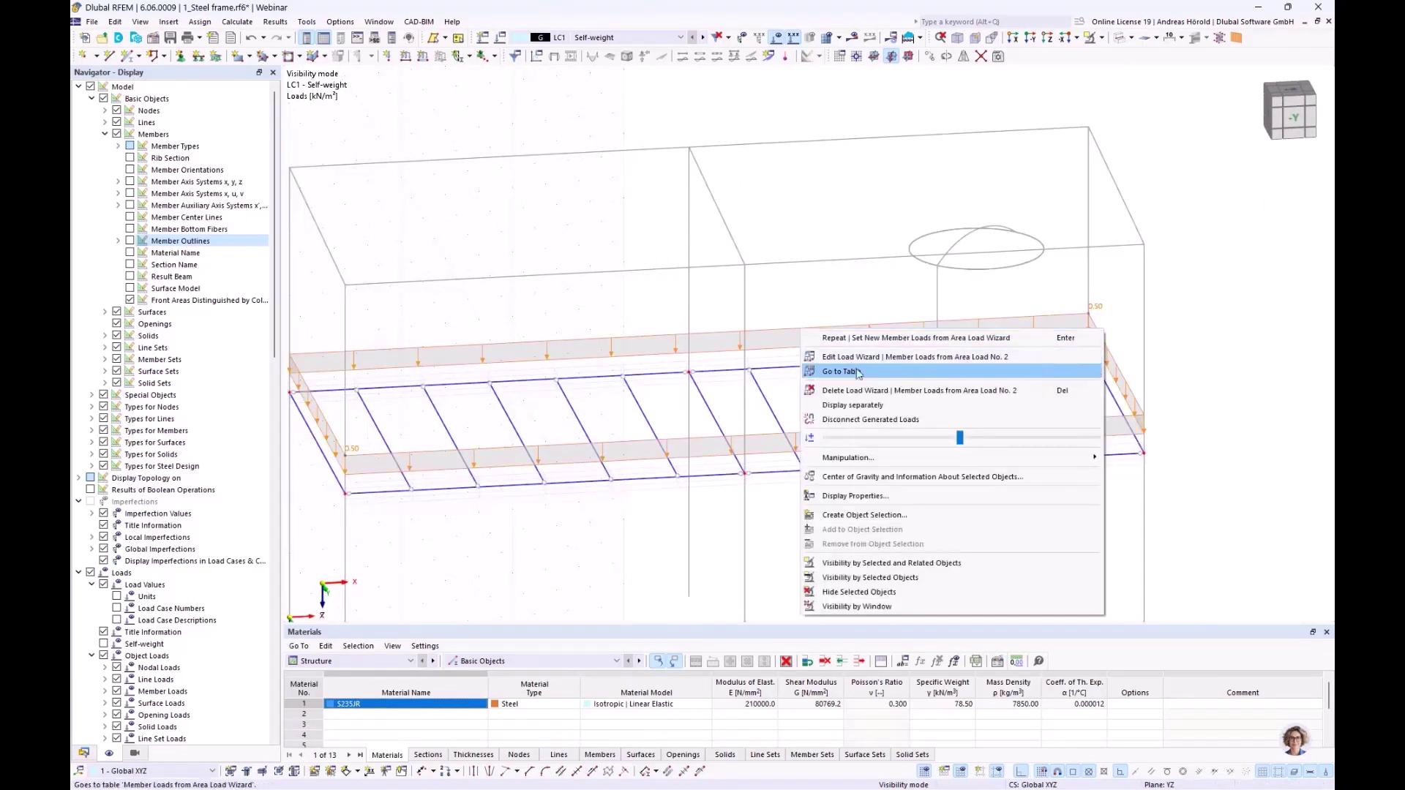
left_click(853, 405)
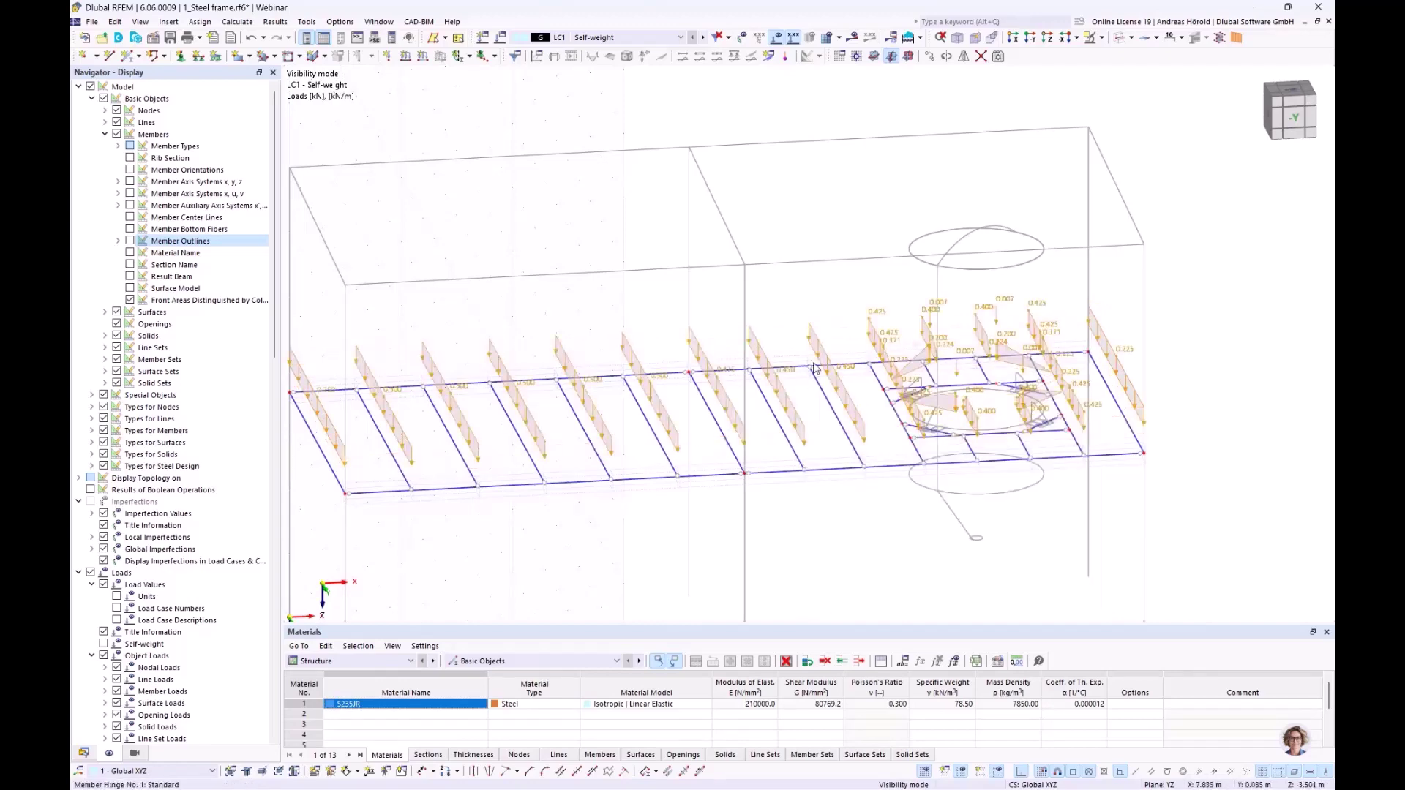
scroll(625, 390, "up", 4)
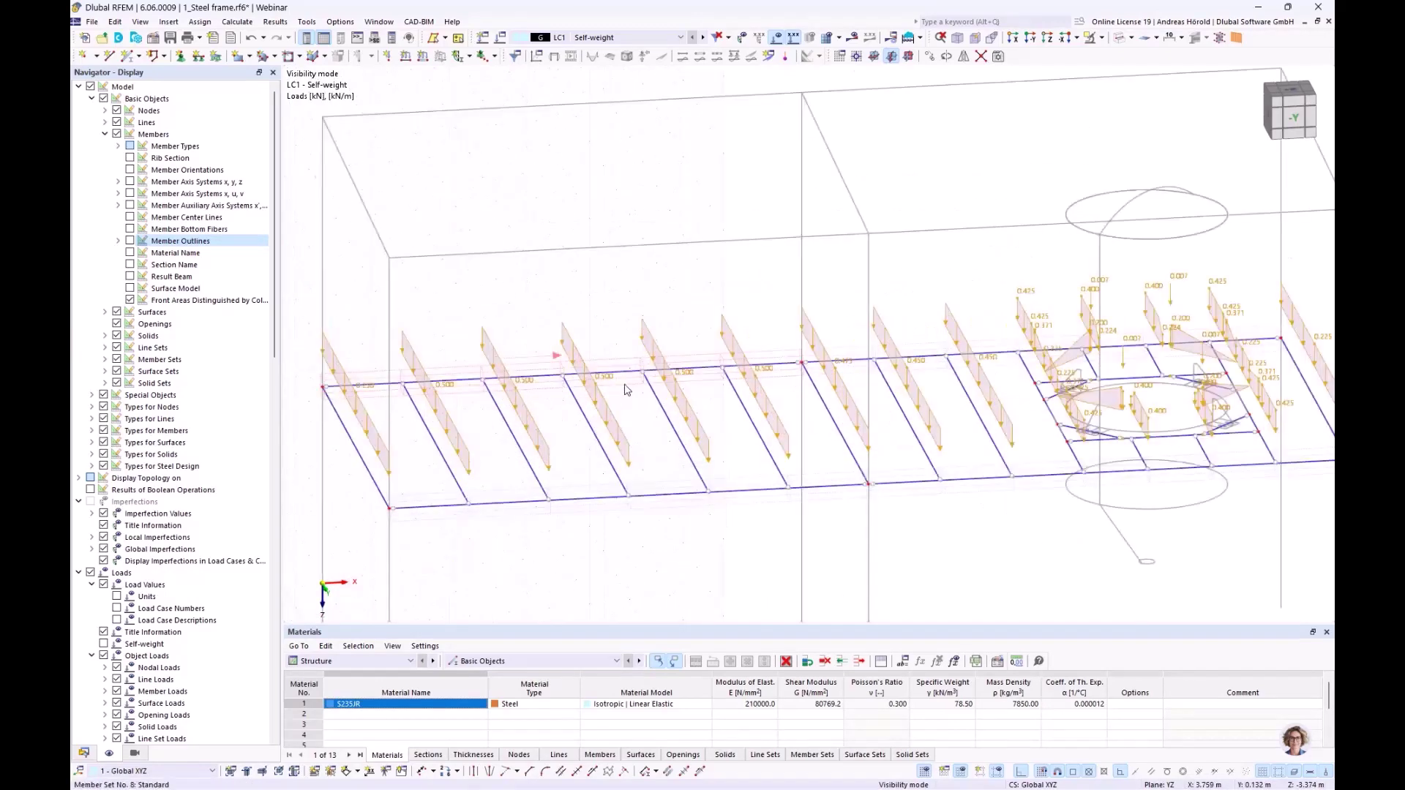
scroll(758, 407, "down", 4)
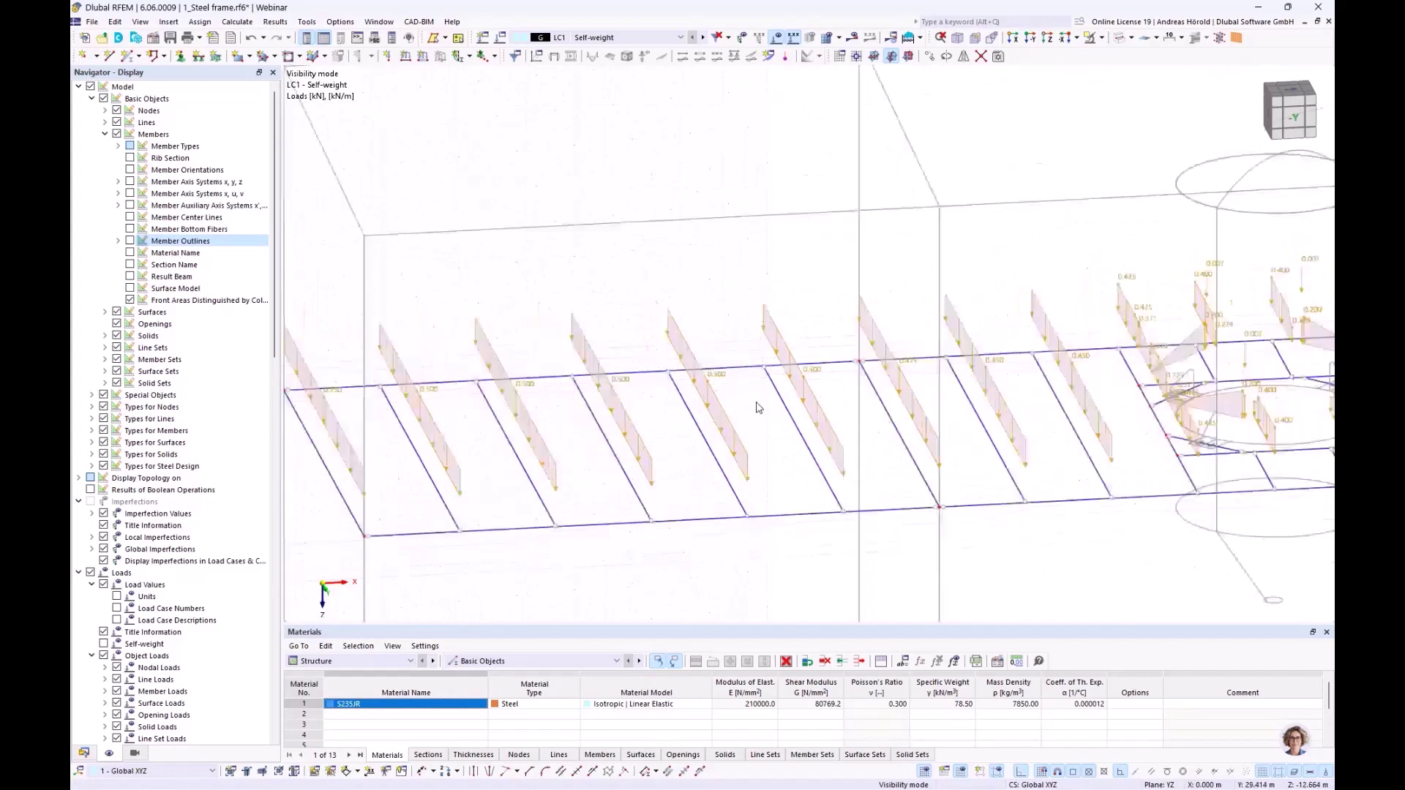
- Turn off the separate display of the generated floor member loads and restore visibility of the whole frame
scroll(759, 408, "up", 2)
scroll(756, 413, "down", 3)
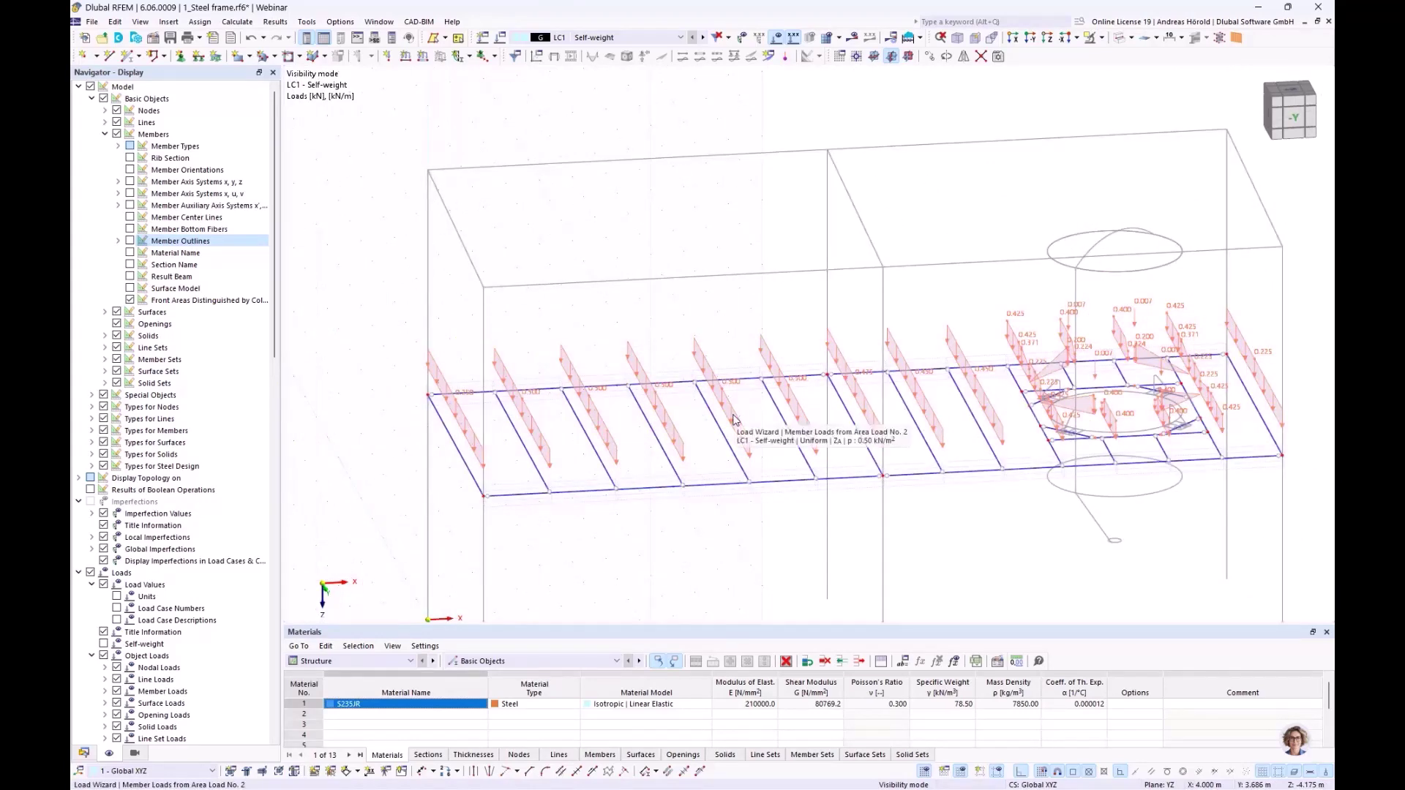
right_click(735, 418)
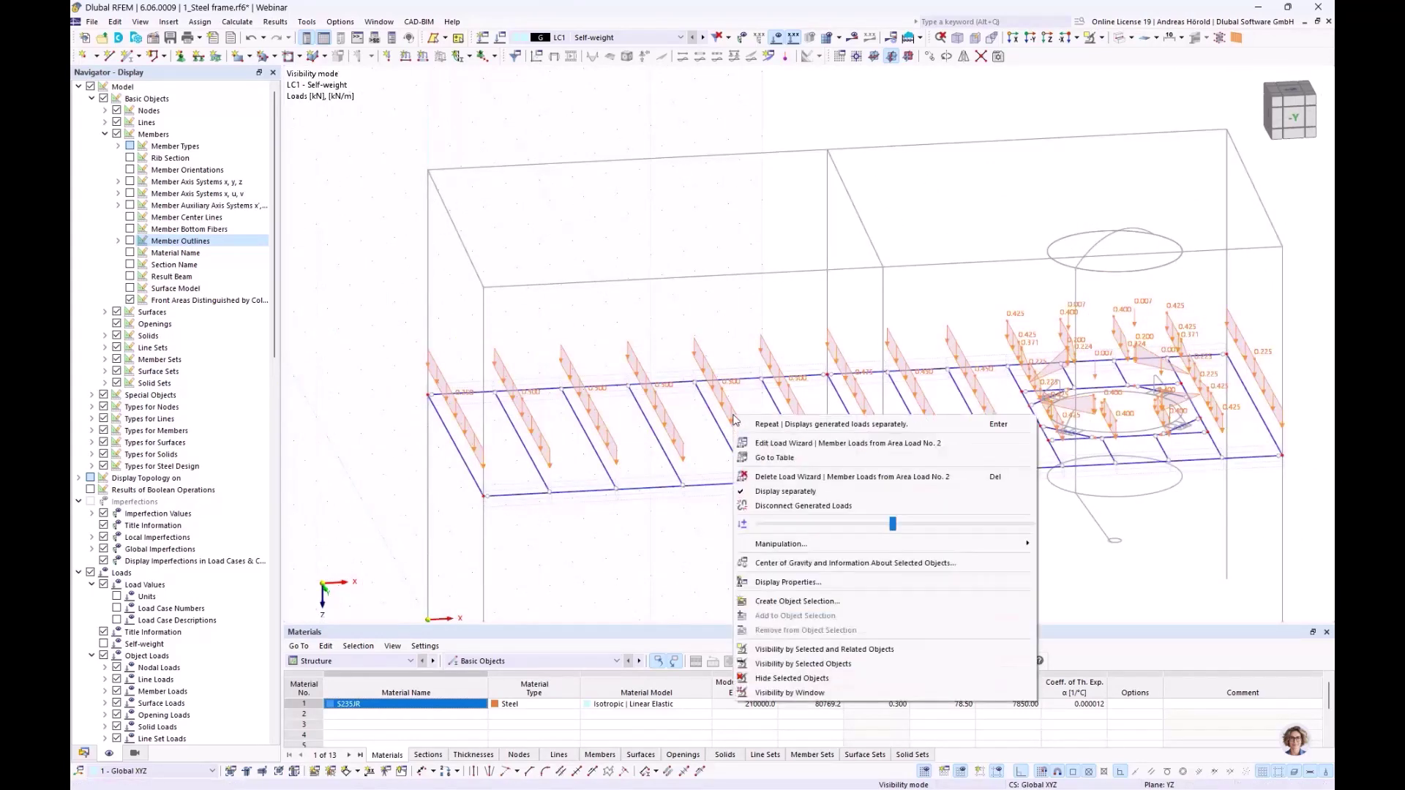
left_click(798, 492)
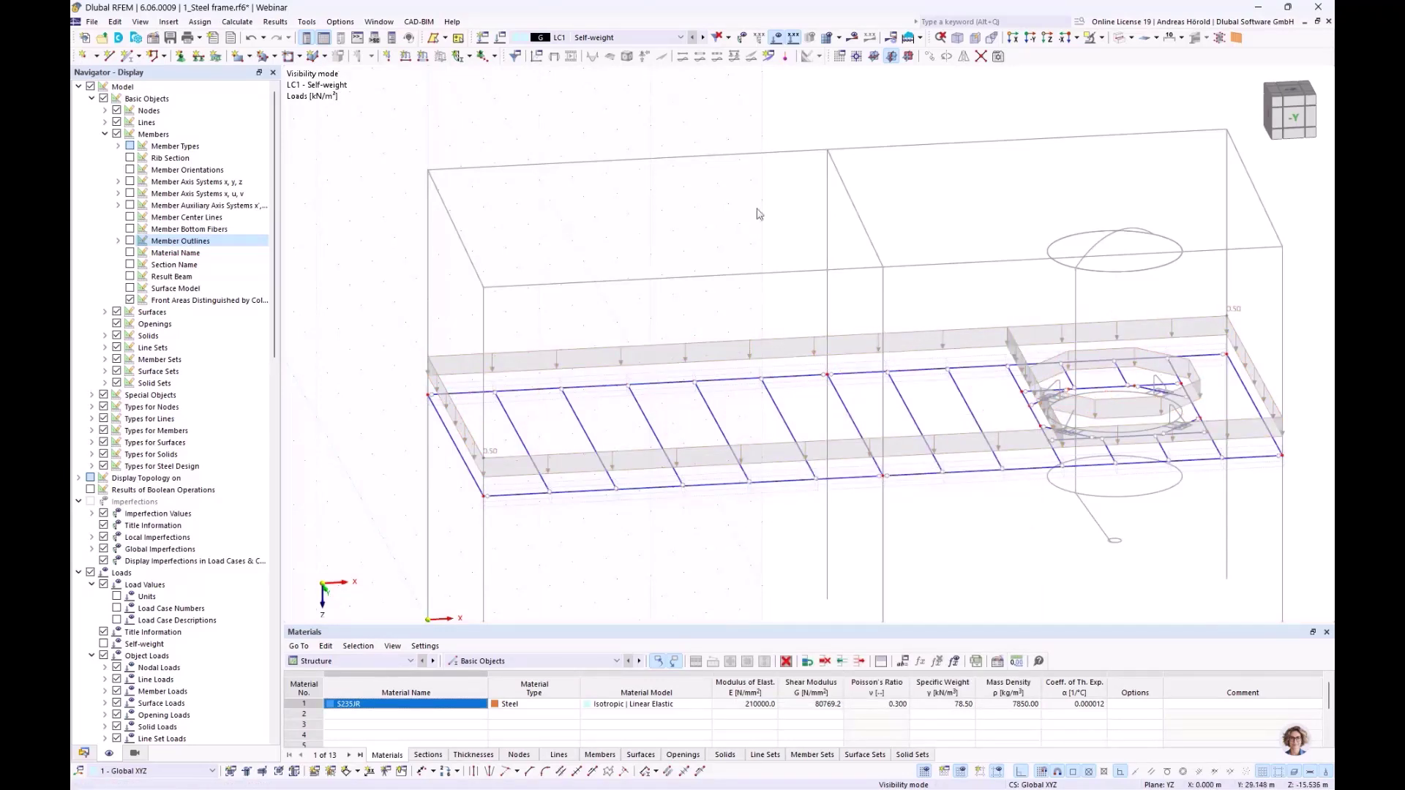
left_click(1103, 38)
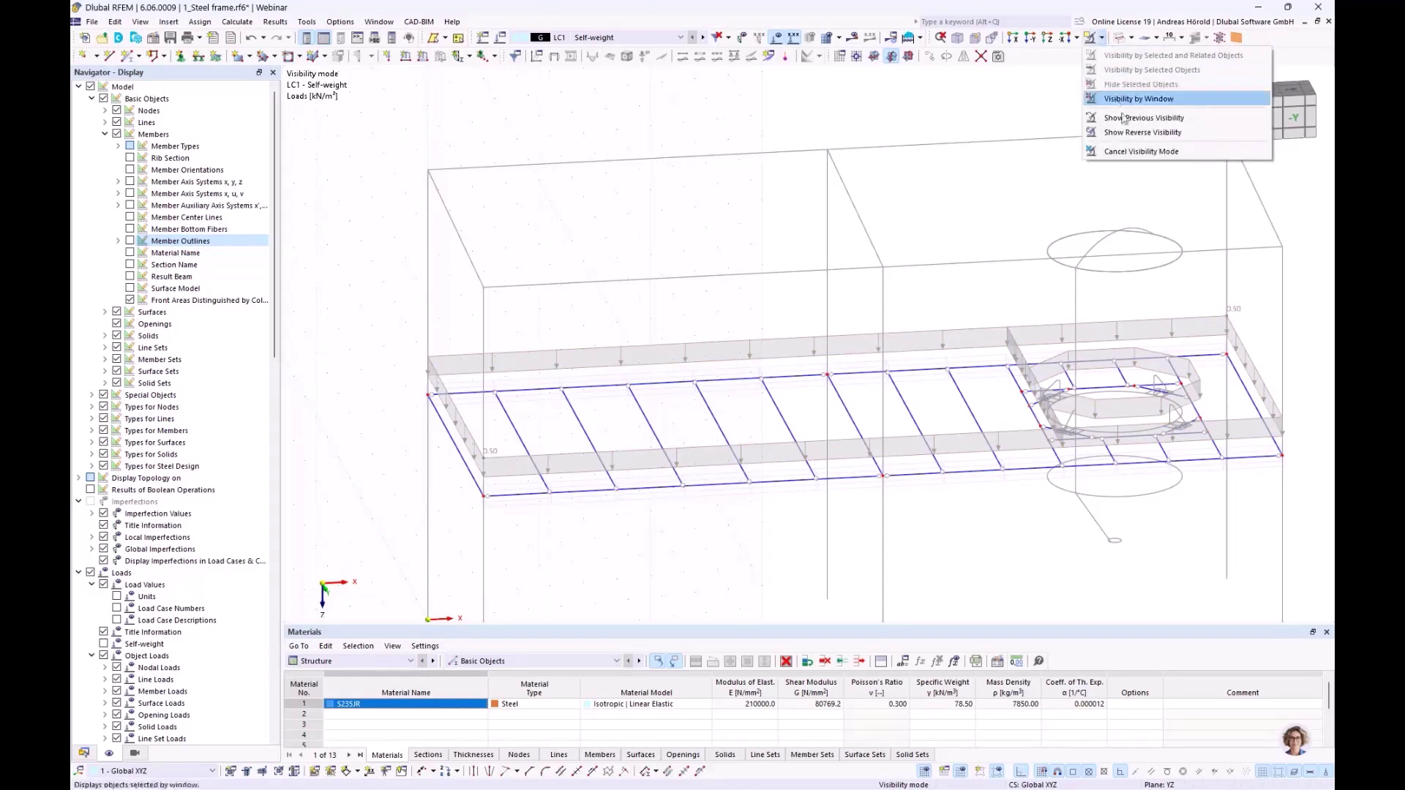
left_click(1129, 152)
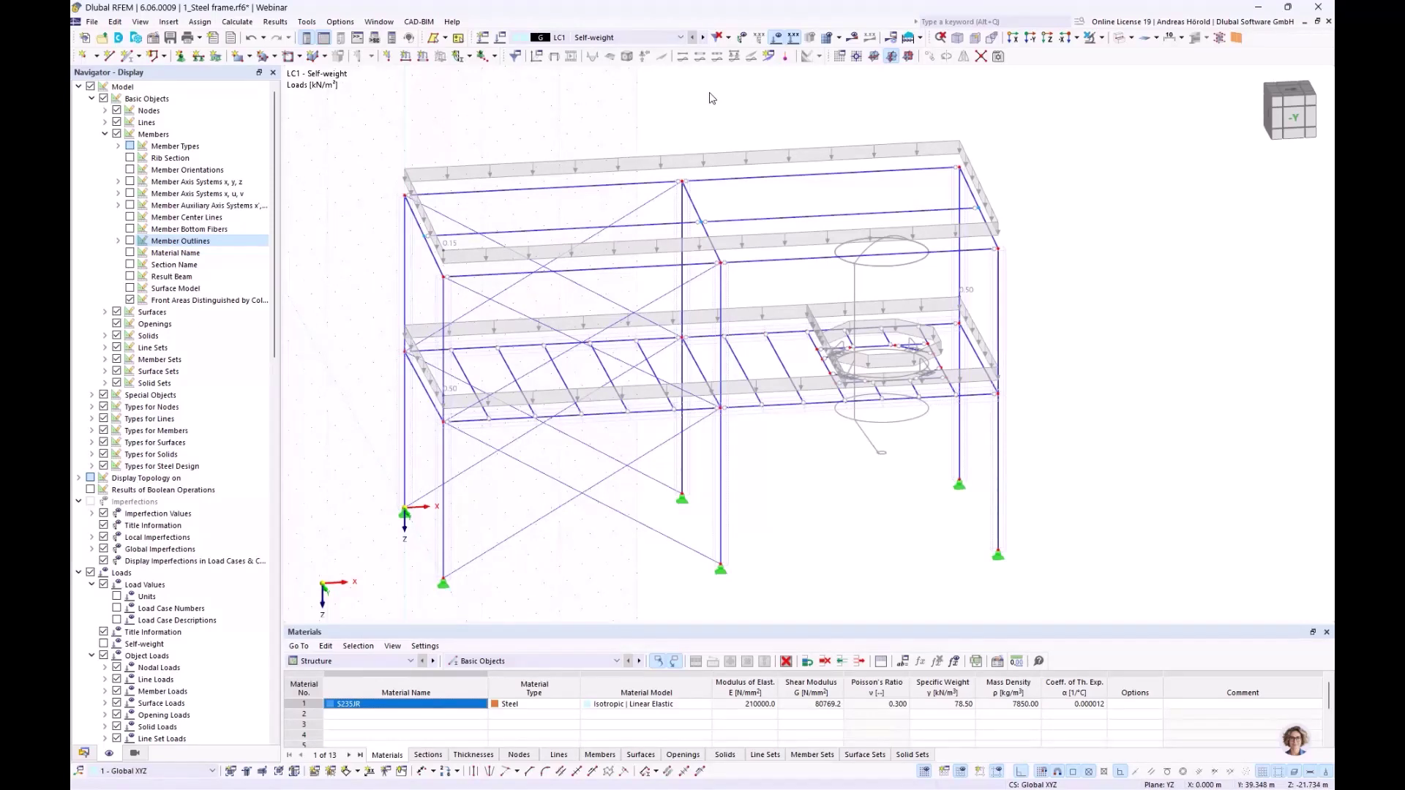
- Create load case LC2 named "SW Silo" with action category Permanent and active self-weight switched off
scroll(882, 331, "up", 5)
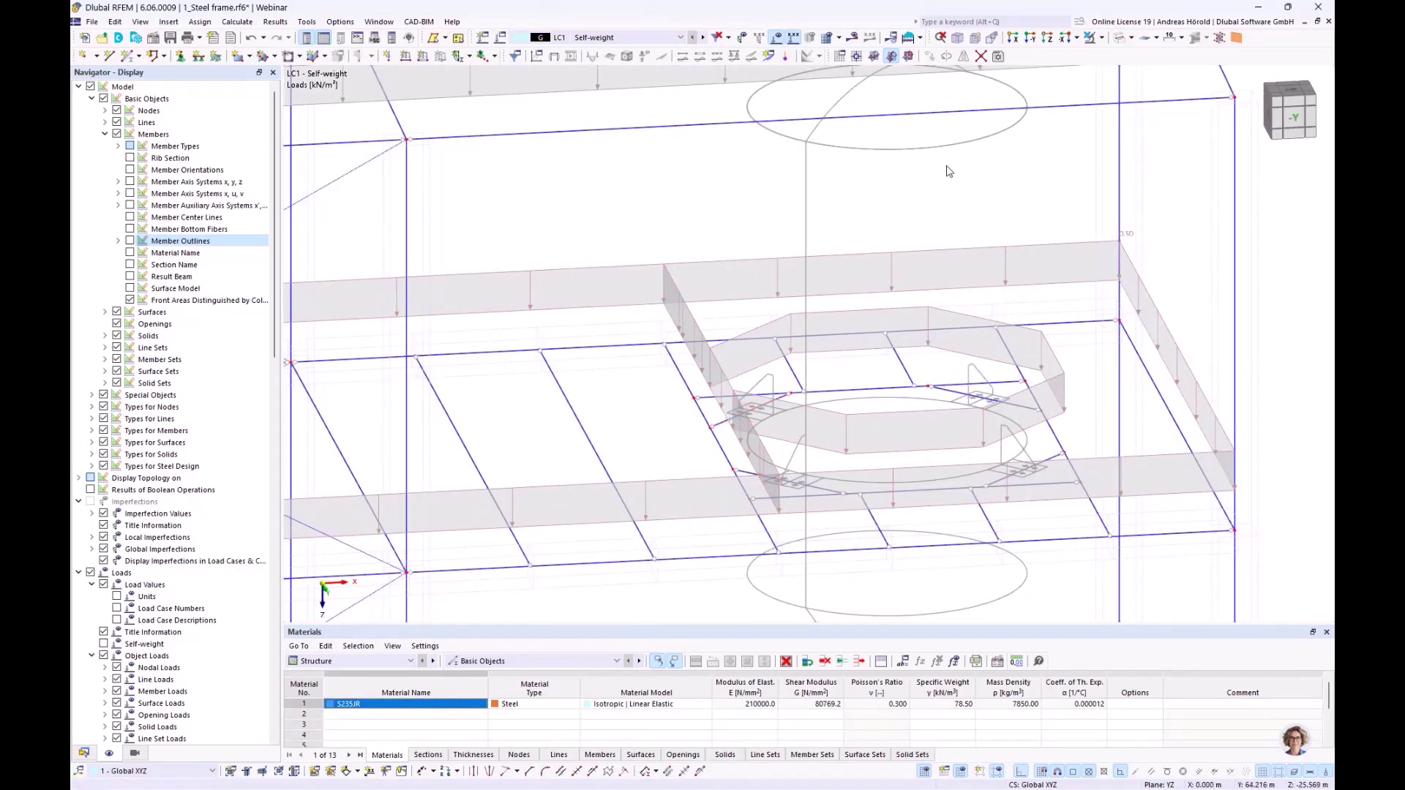
left_click(478, 36)
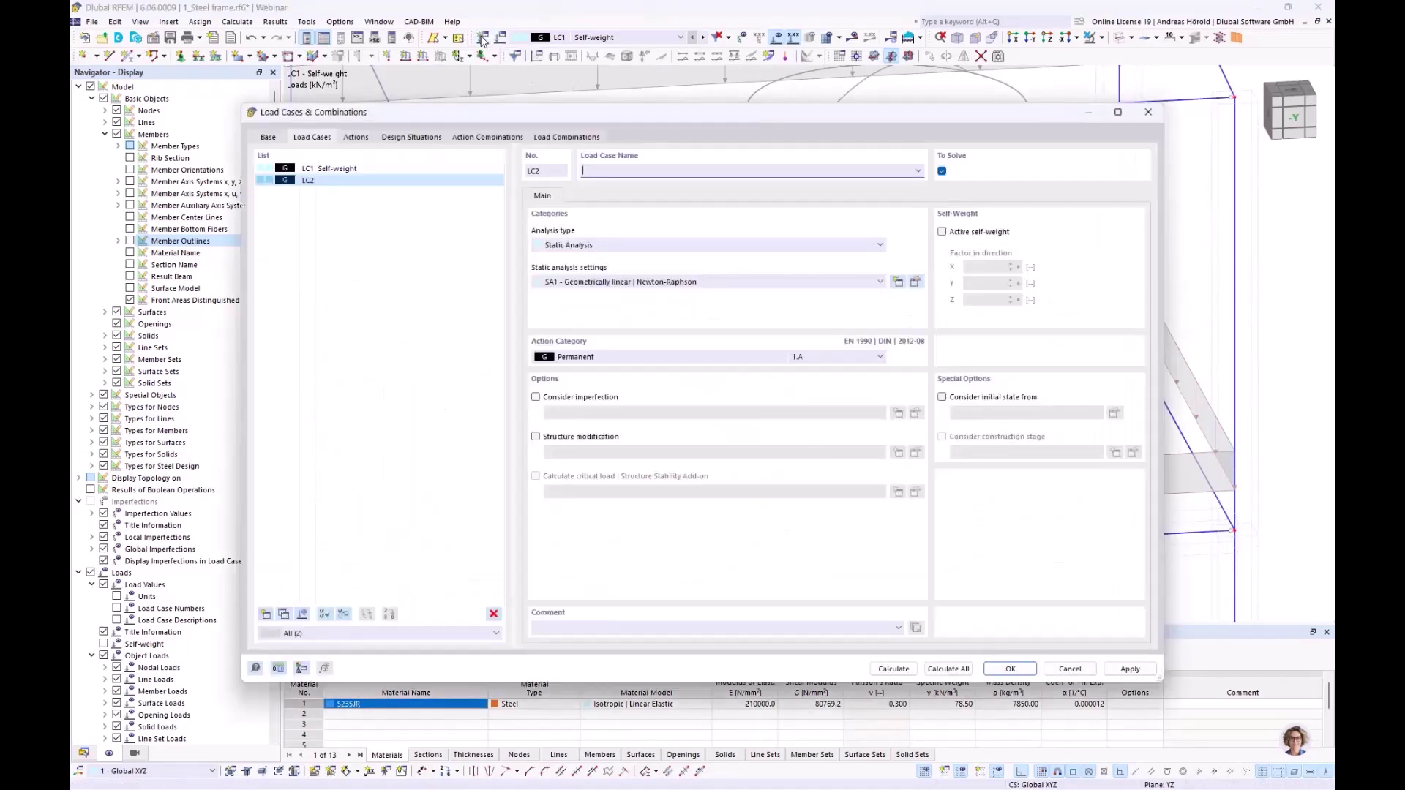
left_click(603, 356)
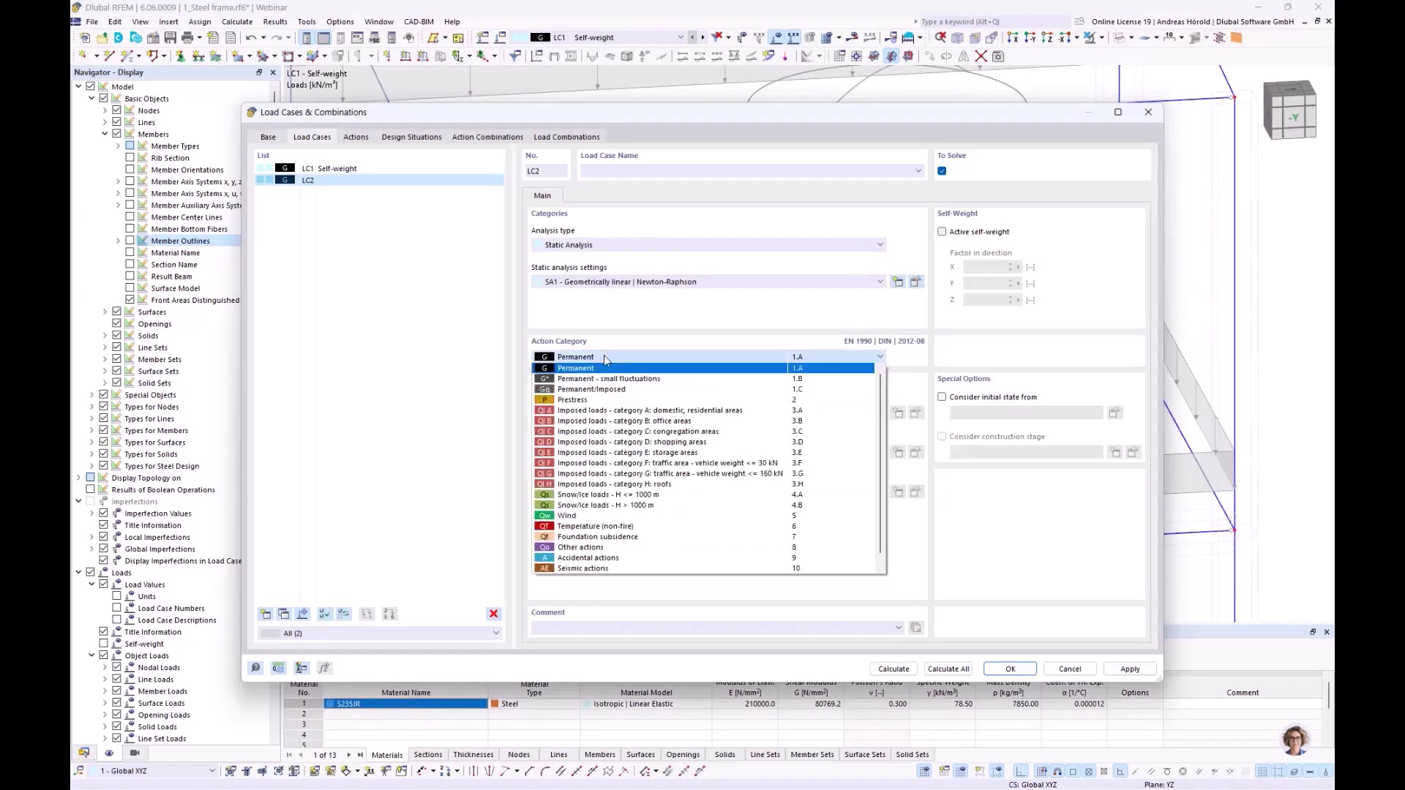
left_click(603, 357)
left_click(608, 175)
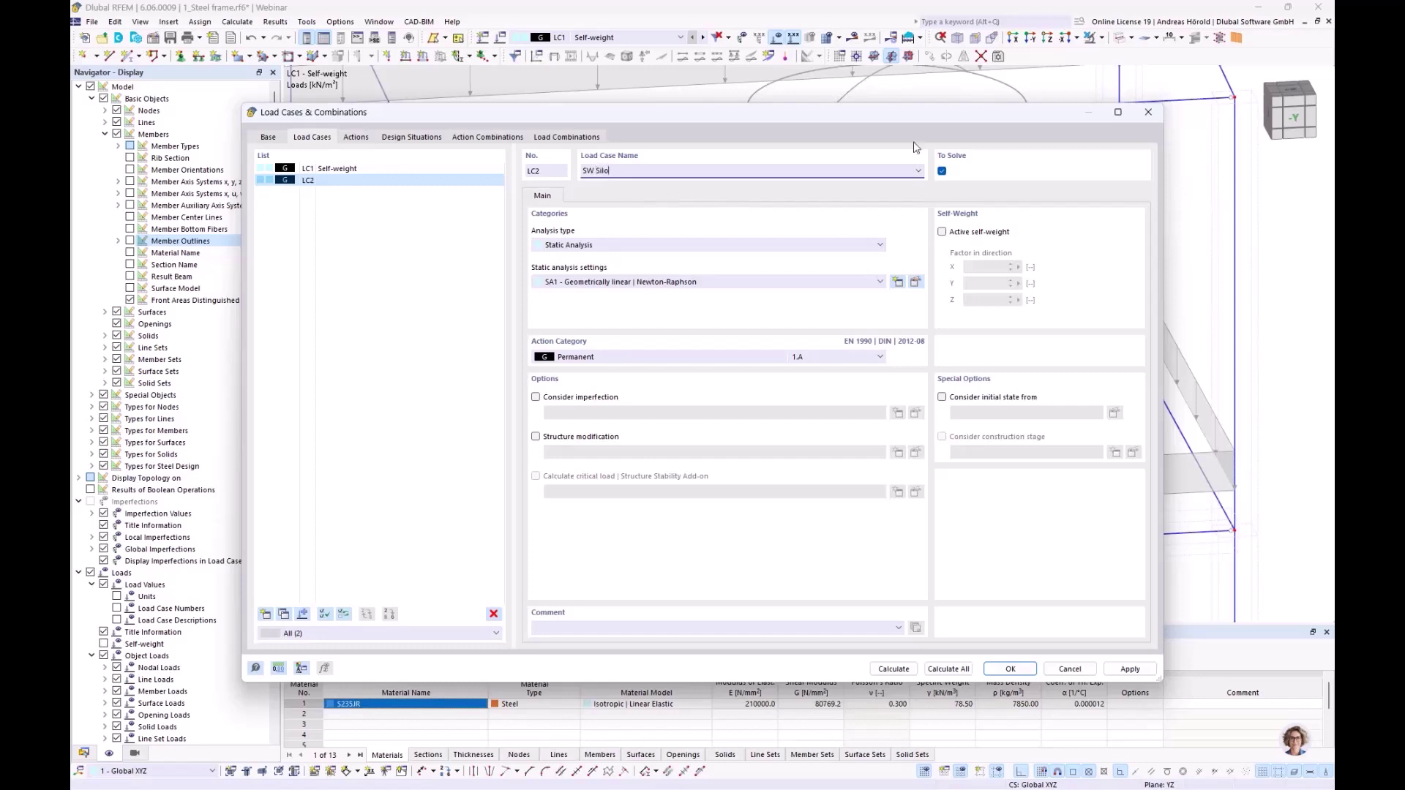
left_click(943, 232)
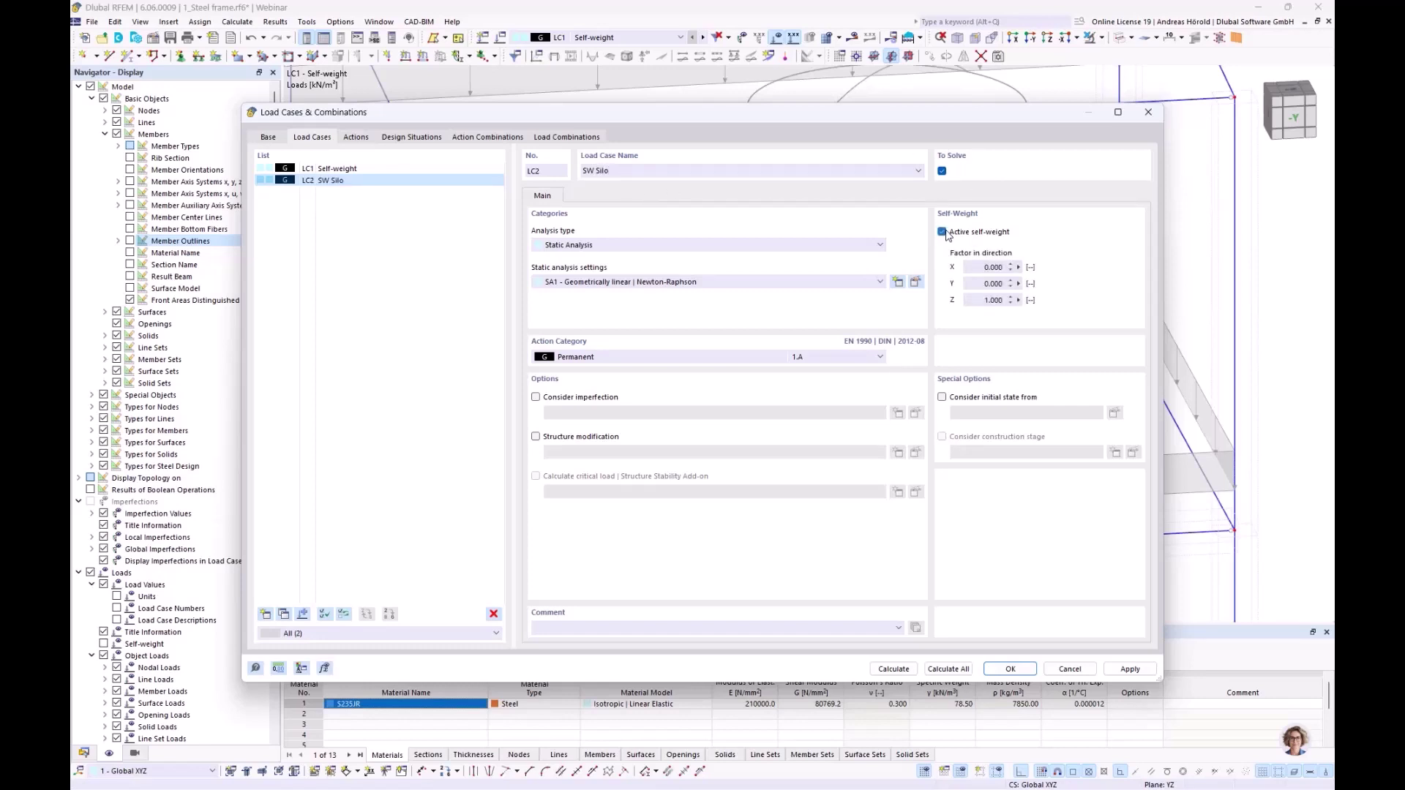
left_click(943, 232)
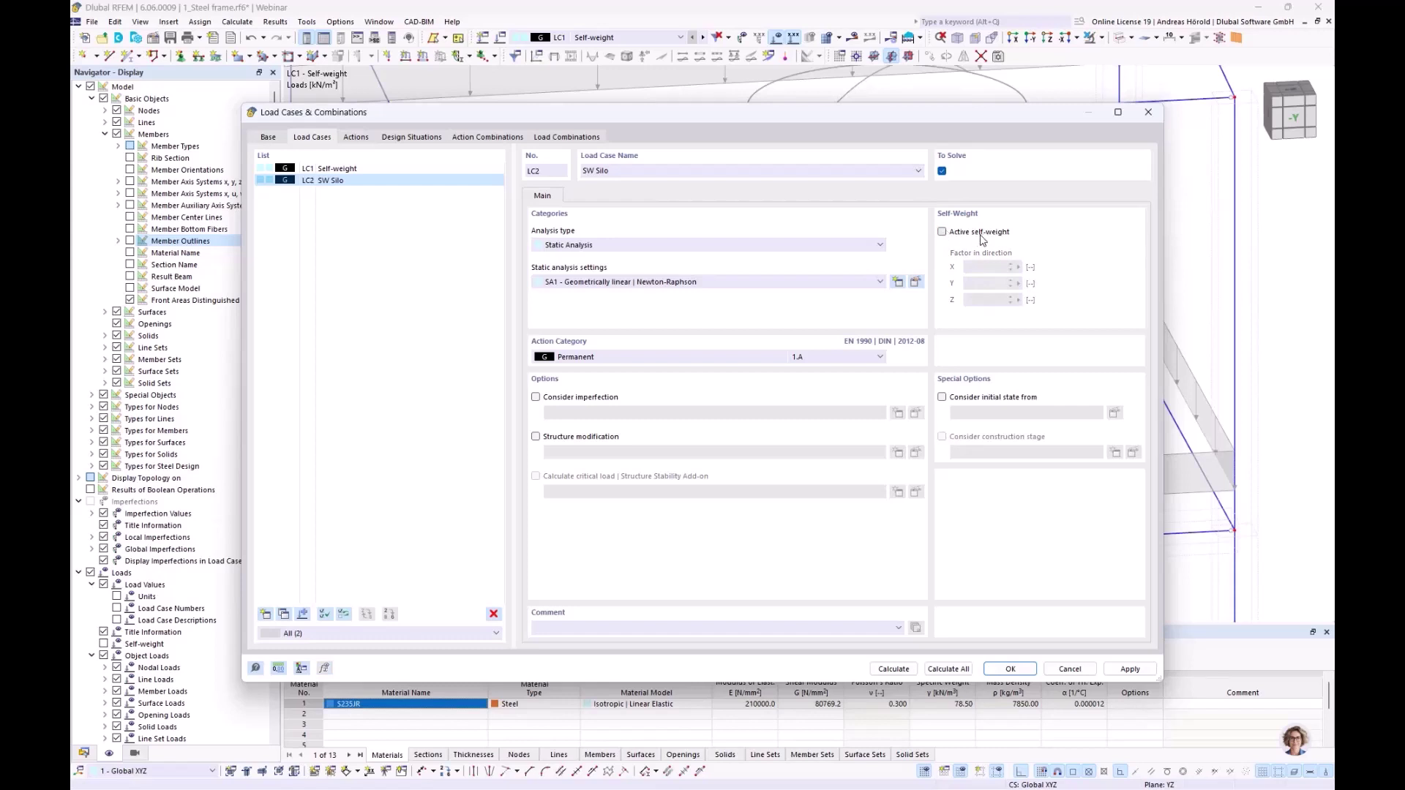
left_click(1009, 668)
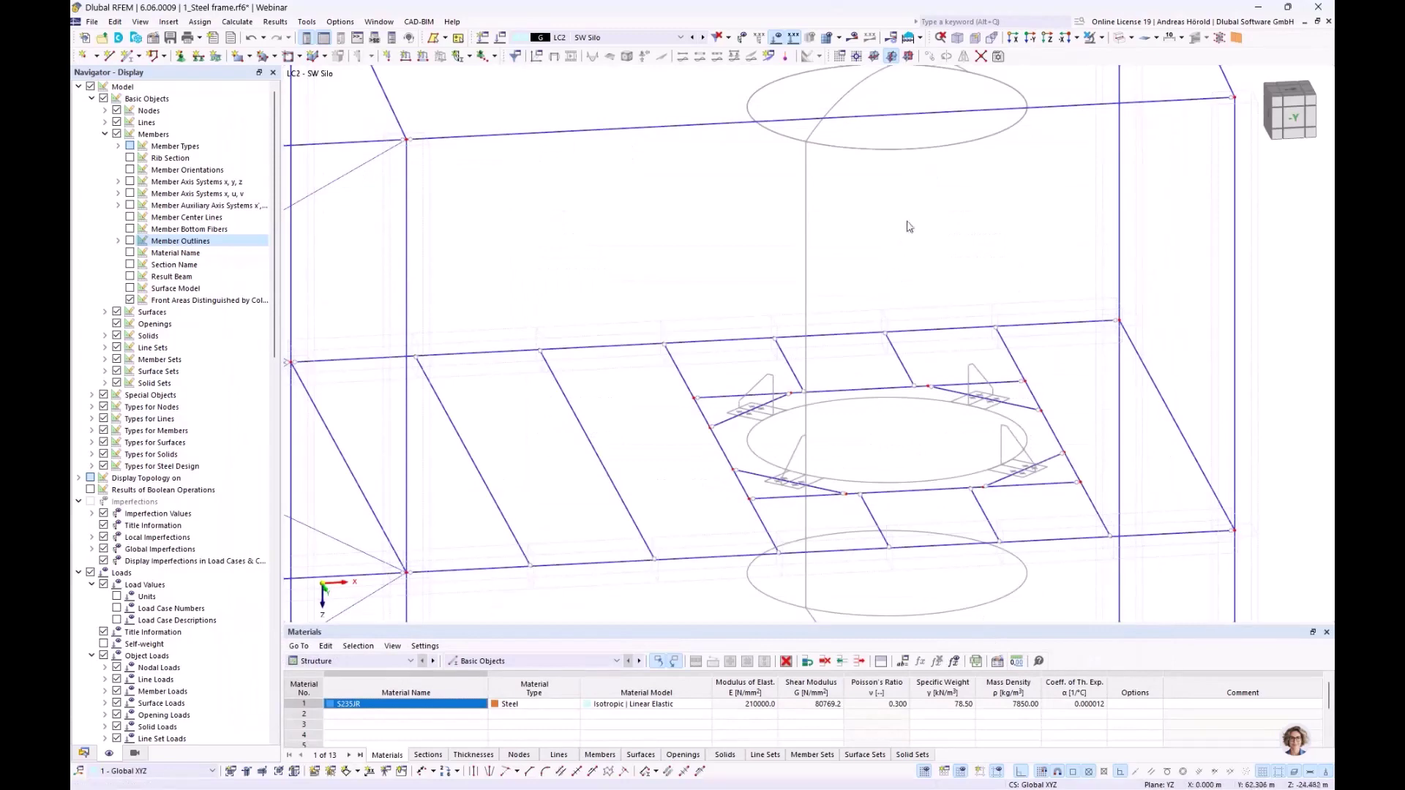
- In a plan view along Z, select only the four diagonal corner members that carry the silo's support brackets
left_click(1048, 39)
scroll(1084, 267, "up", 3)
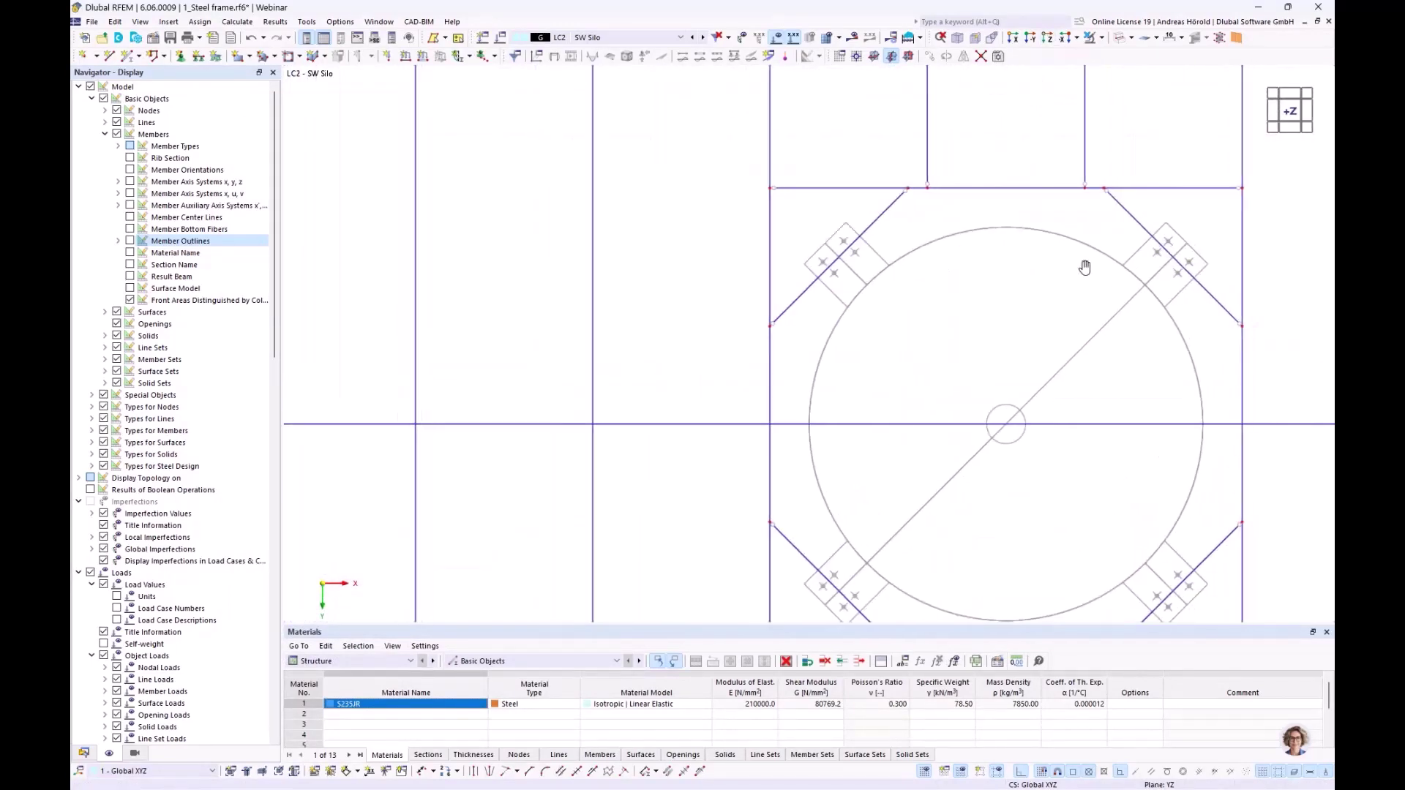
scroll(1085, 268, "down", 2)
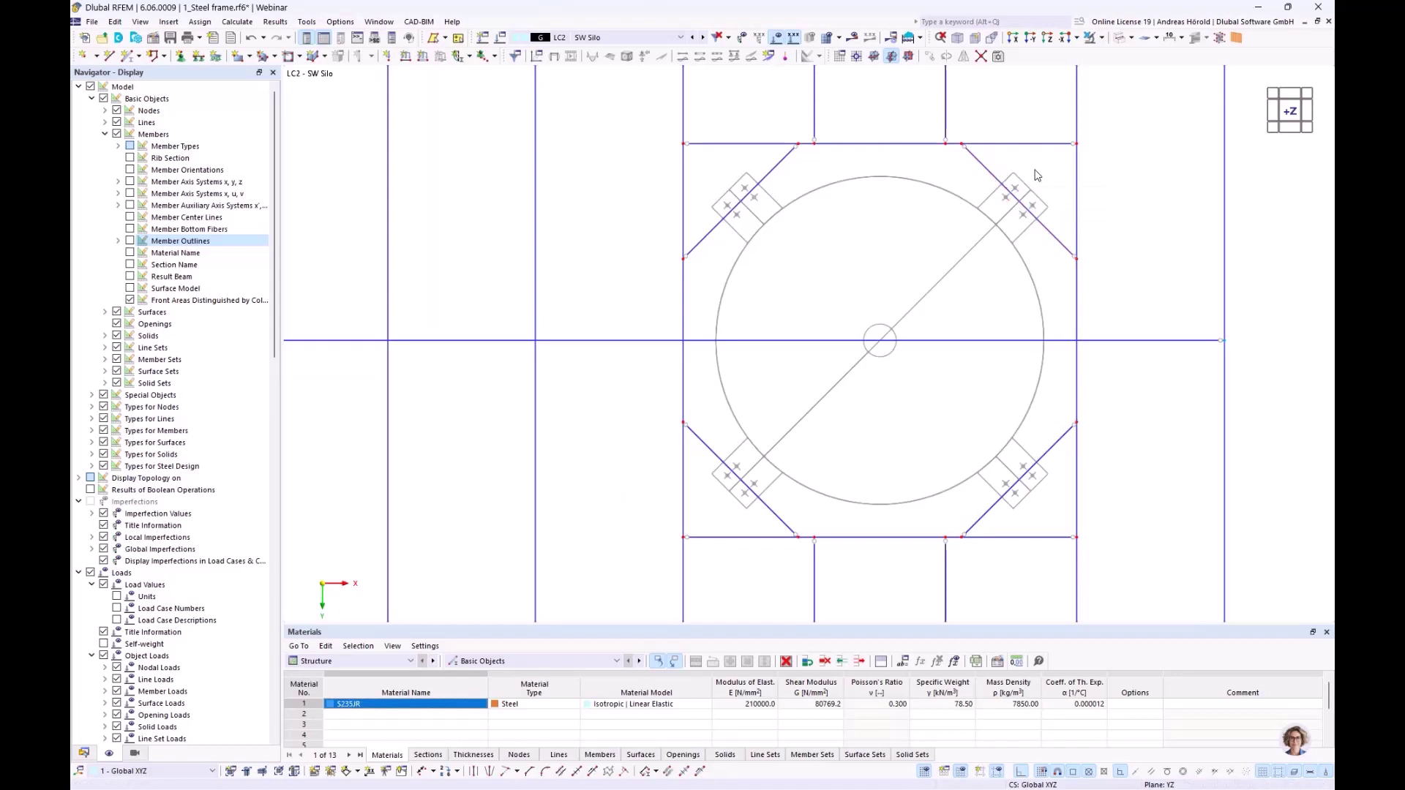
left_click_drag(1036, 176, 717, 492)
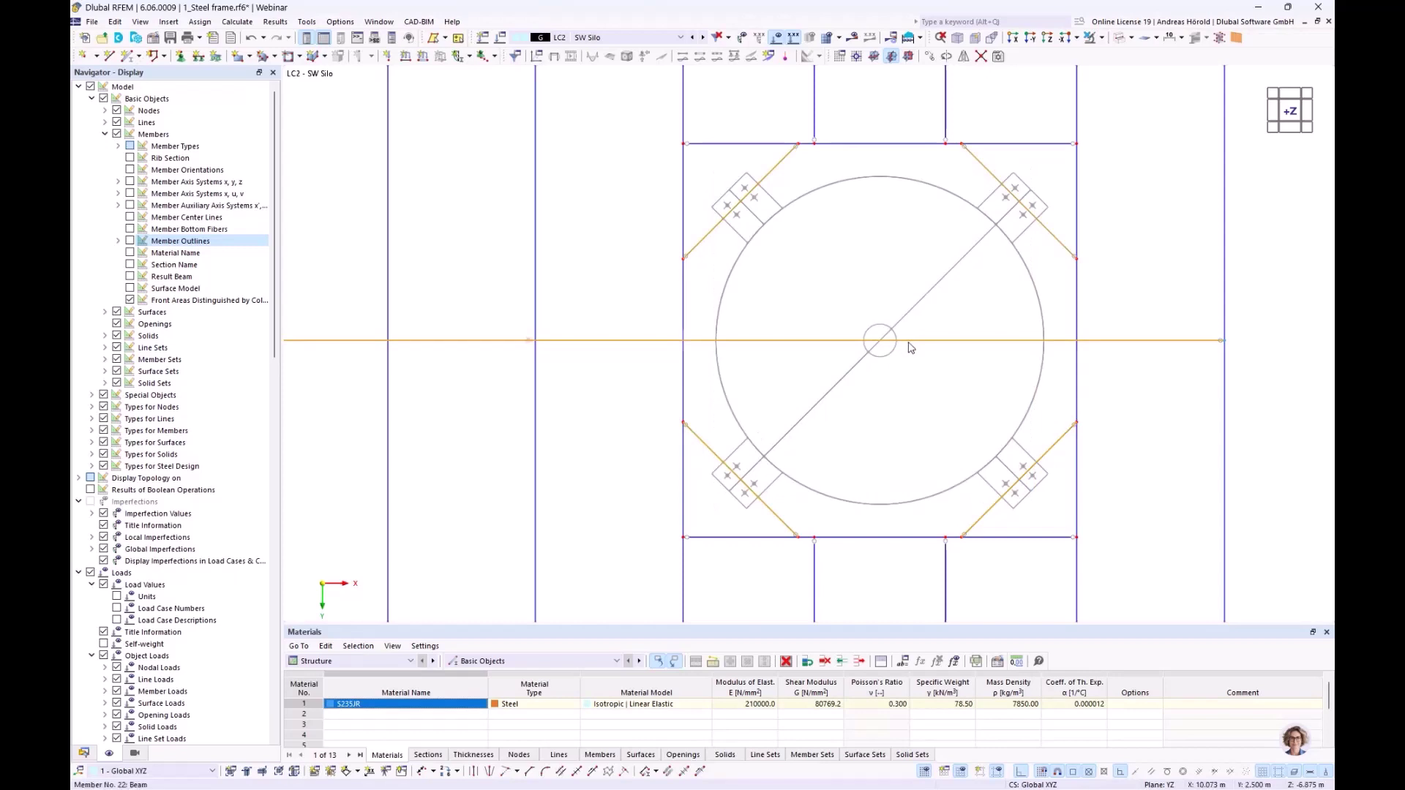
left_click(818, 366)
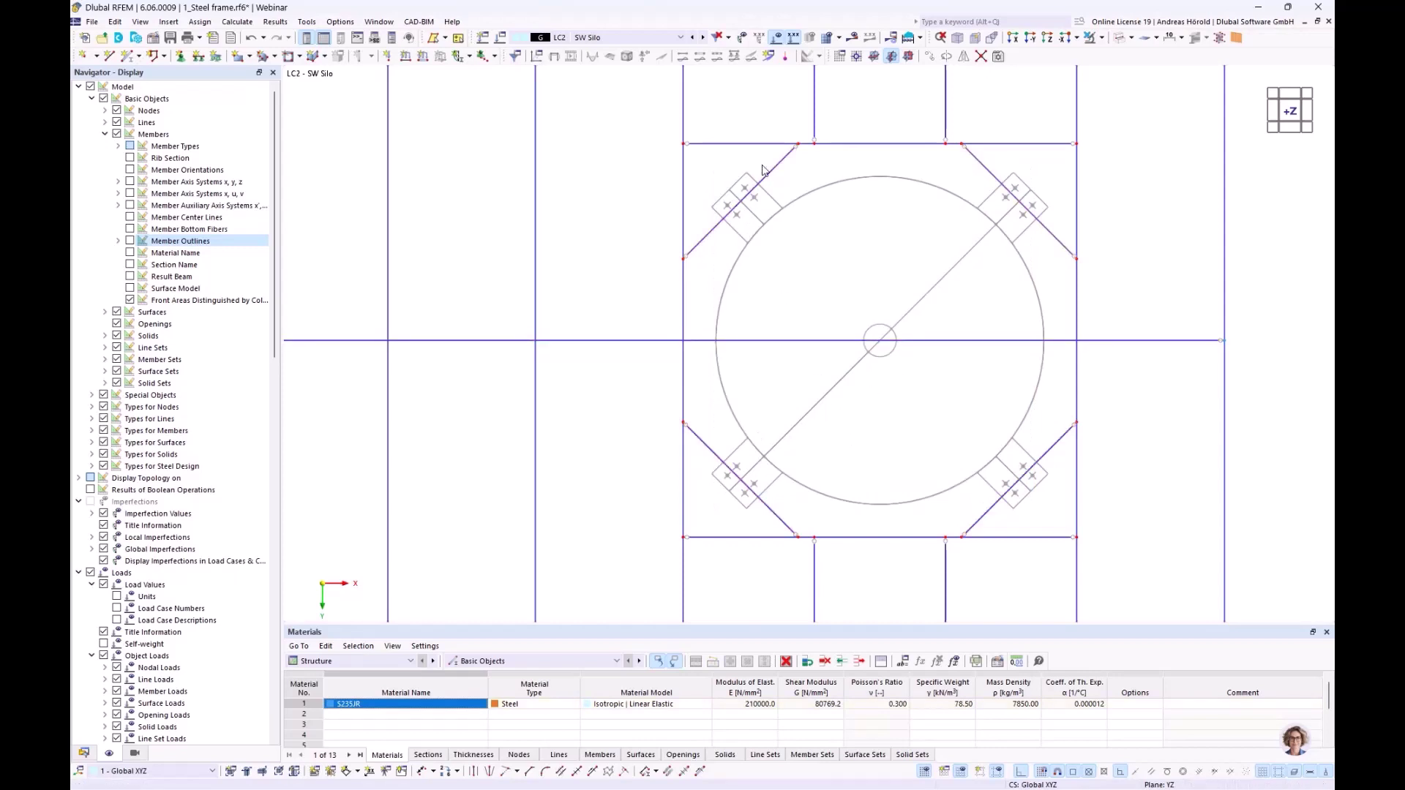
left_click_drag(762, 166, 704, 252)
left_click_drag(728, 437, 705, 486)
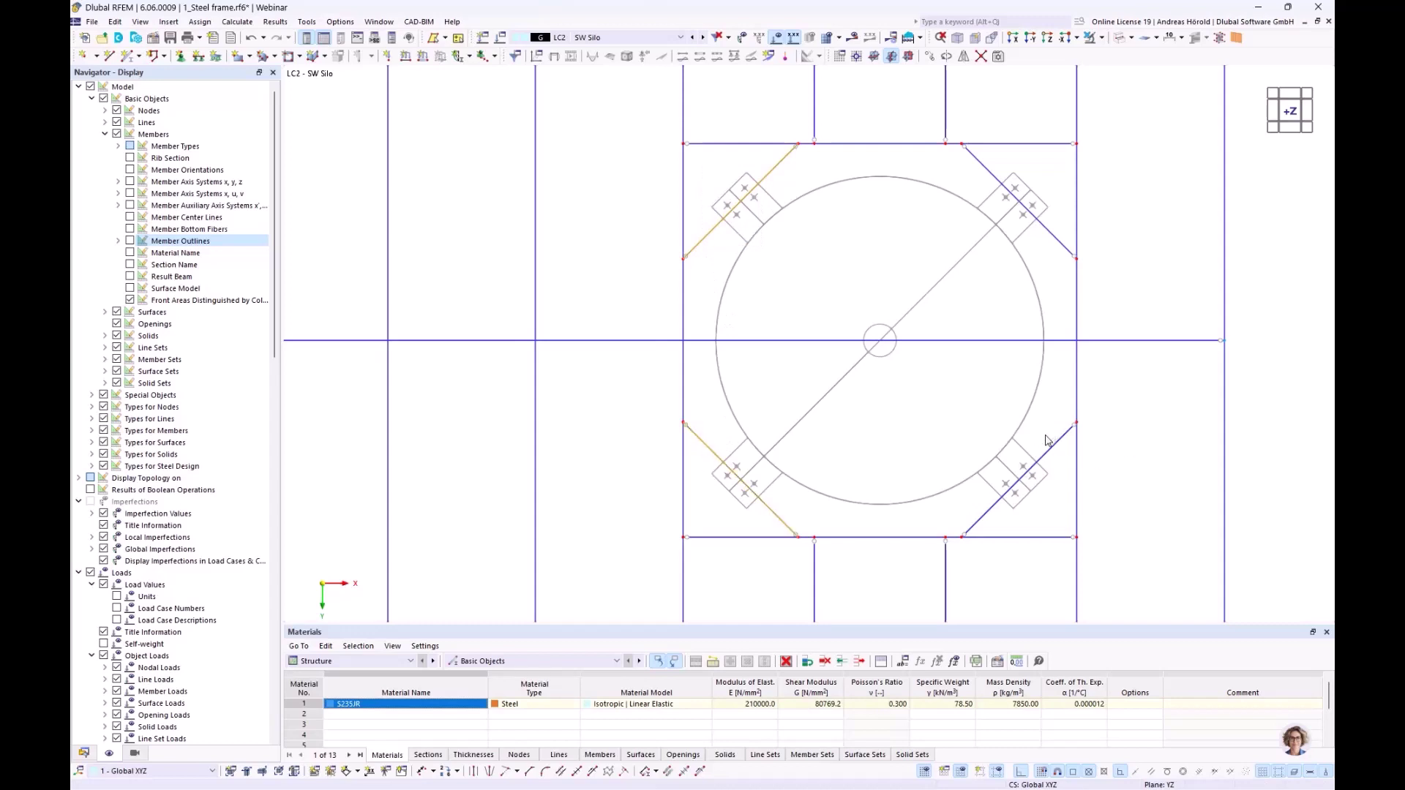
left_click_drag(1046, 440, 1017, 512)
left_click_drag(1051, 208, 1024, 251)
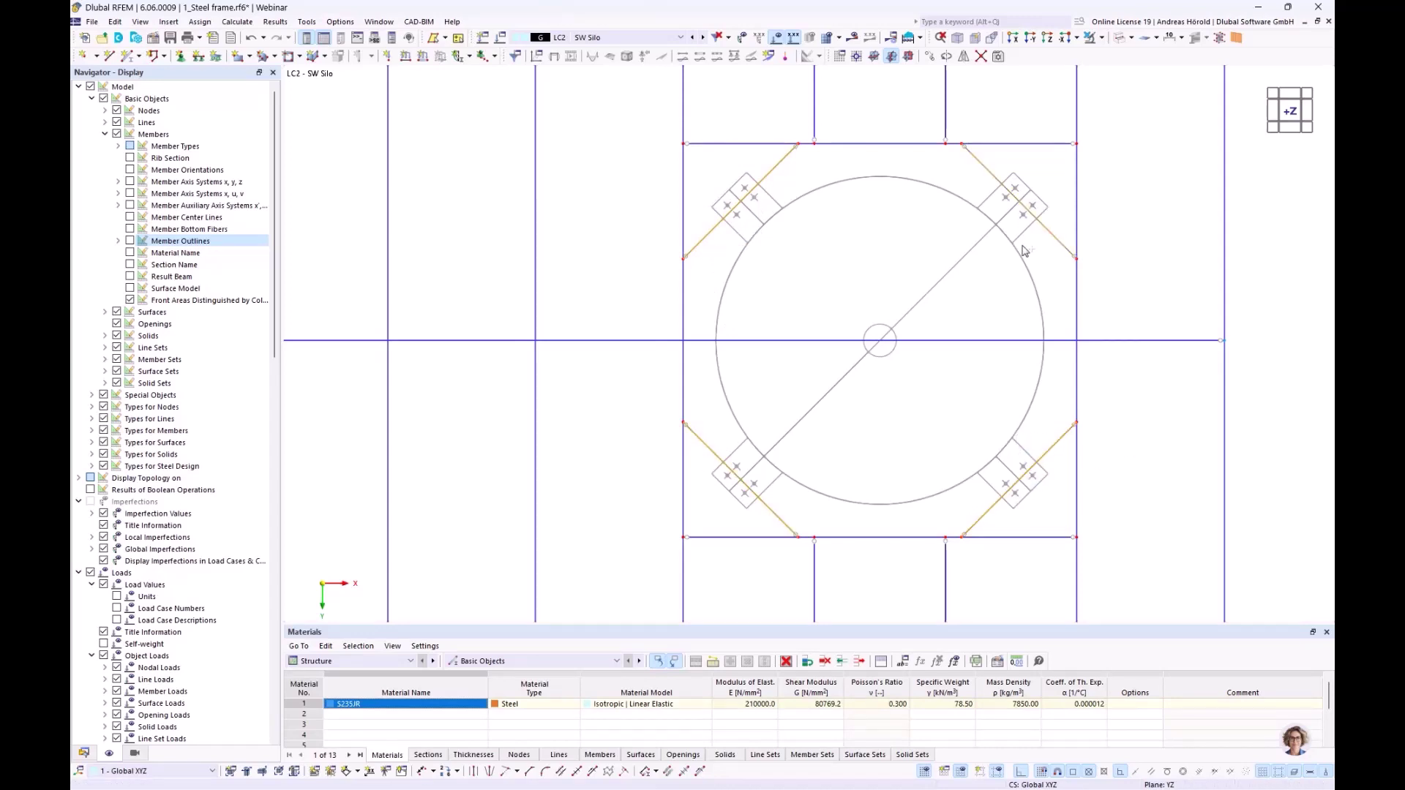
- Apply a single concentrated member load of 4 kN at 50 % of the length of members 38-41 in LC2
left_click(424, 58)
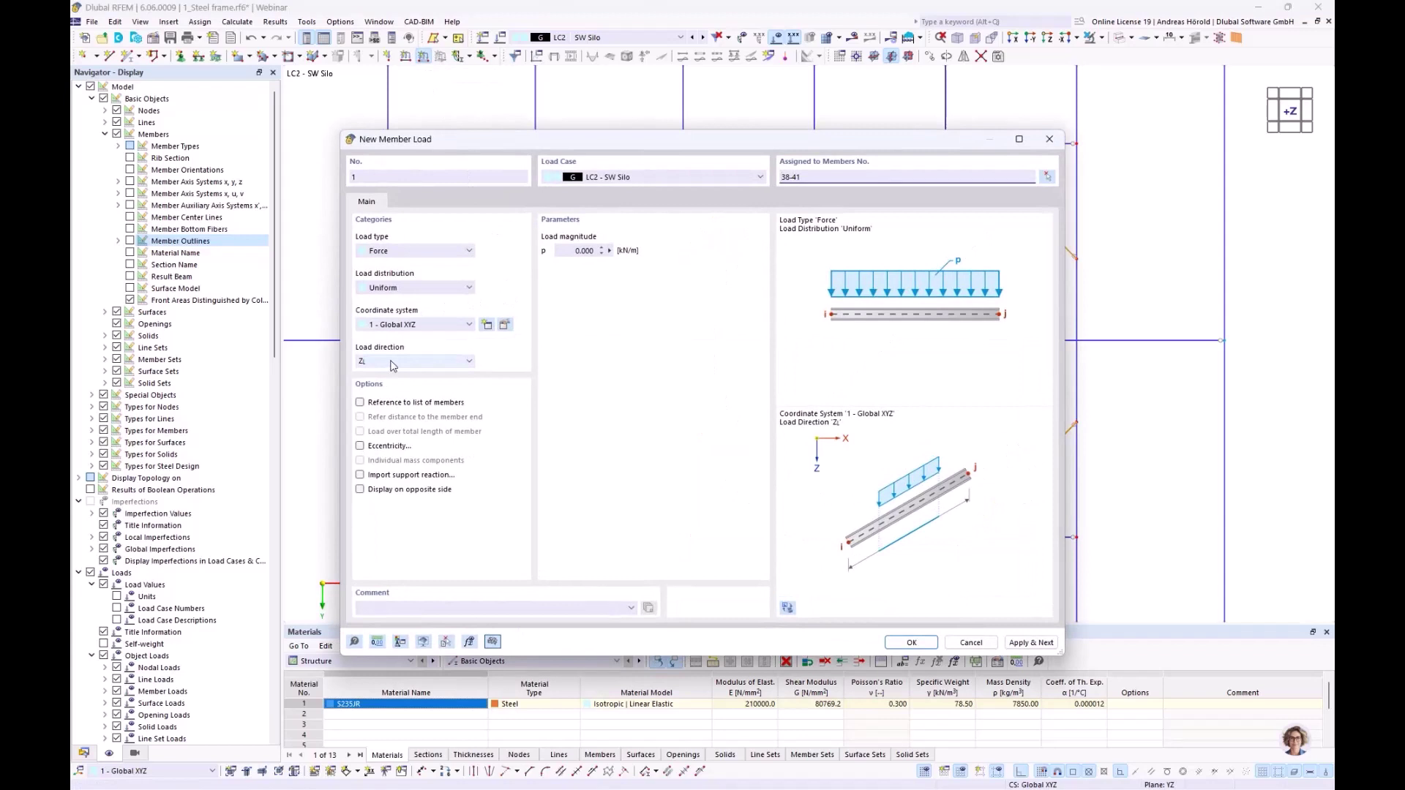
left_click(410, 288)
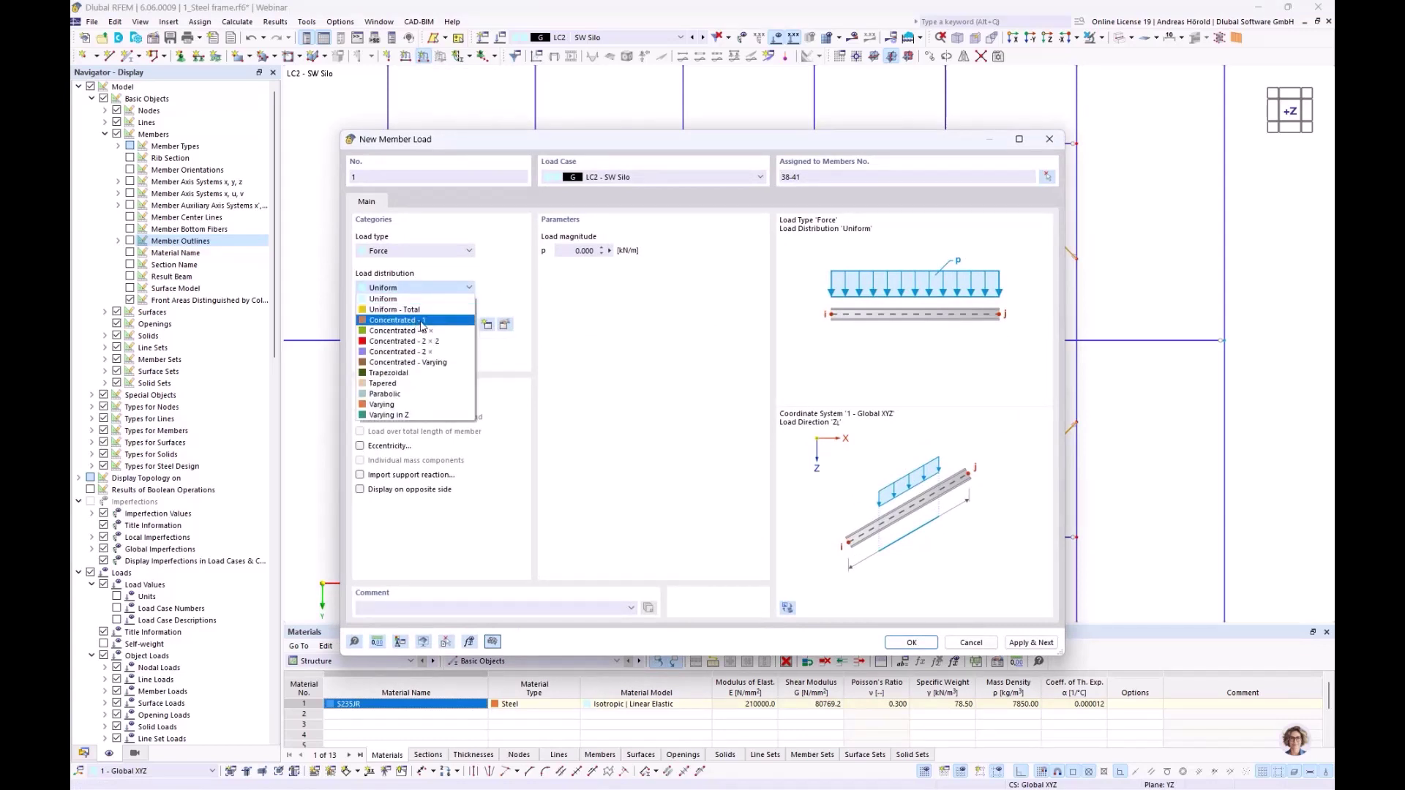
left_click(421, 320)
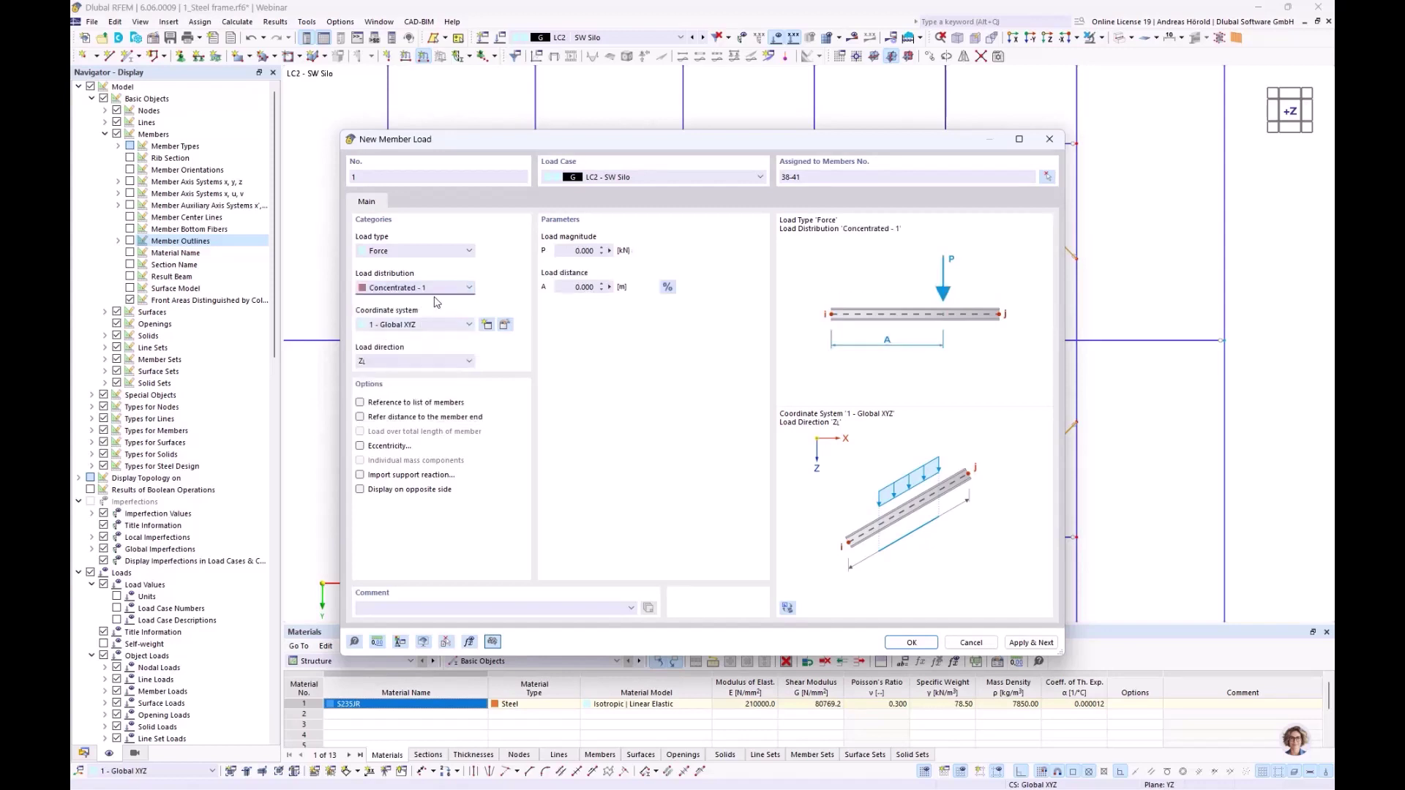
left_click_drag(567, 250, 627, 250)
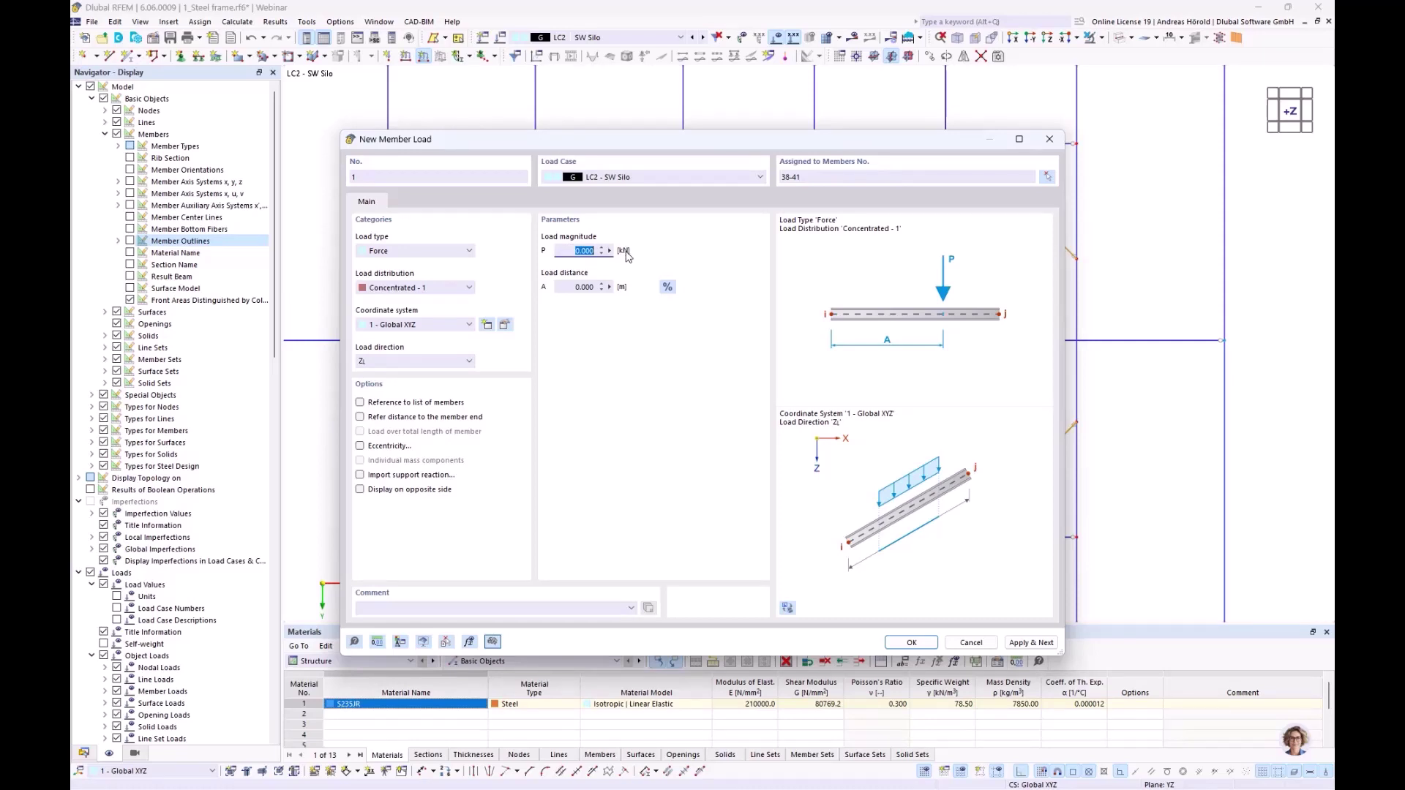
type("4")
left_click(667, 287)
left_click_drag(570, 288, 627, 292)
type("50")
left_click(905, 644)
middle_click_drag(813, 585, 816, 412)
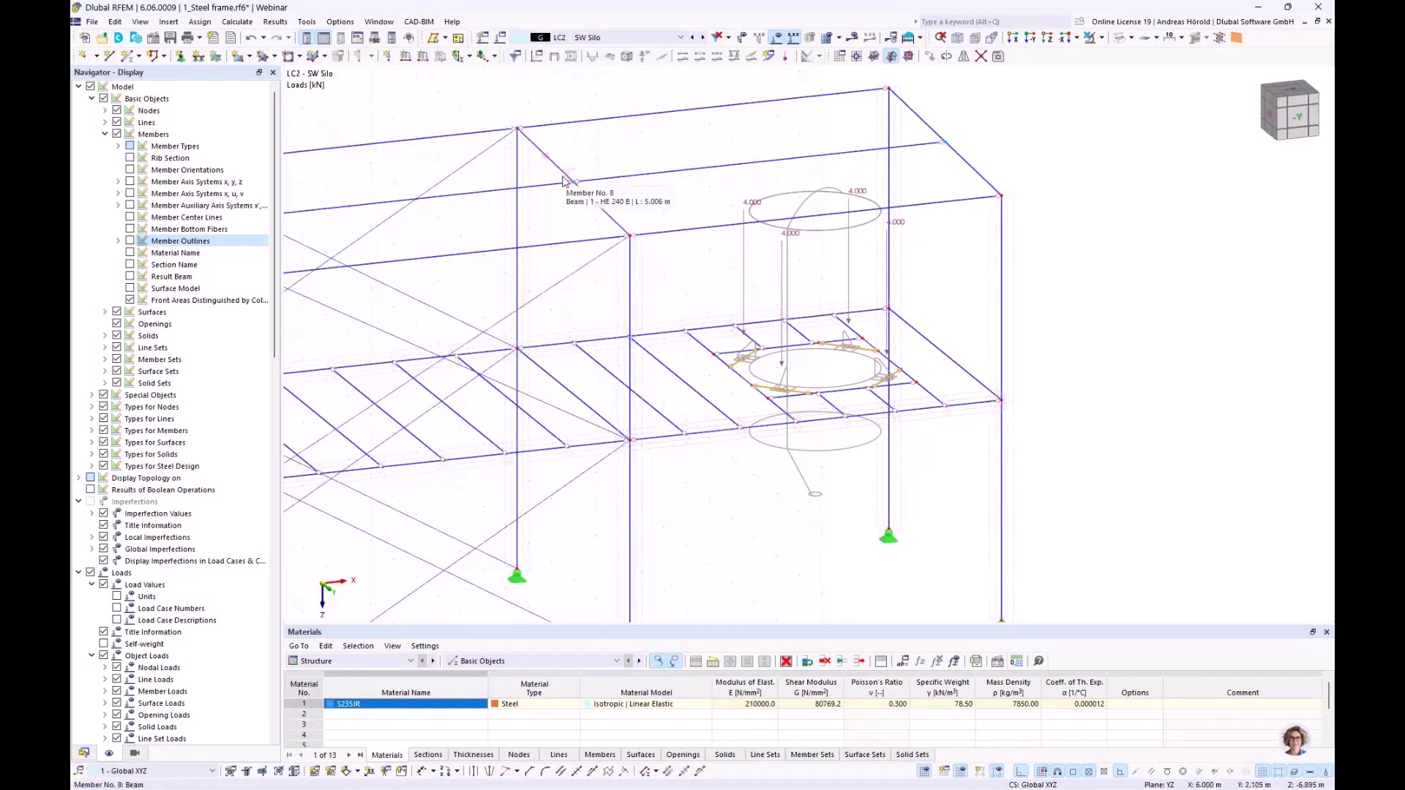
scroll(571, 197, "down", 3)
middle_click_drag(623, 192, 814, 250)
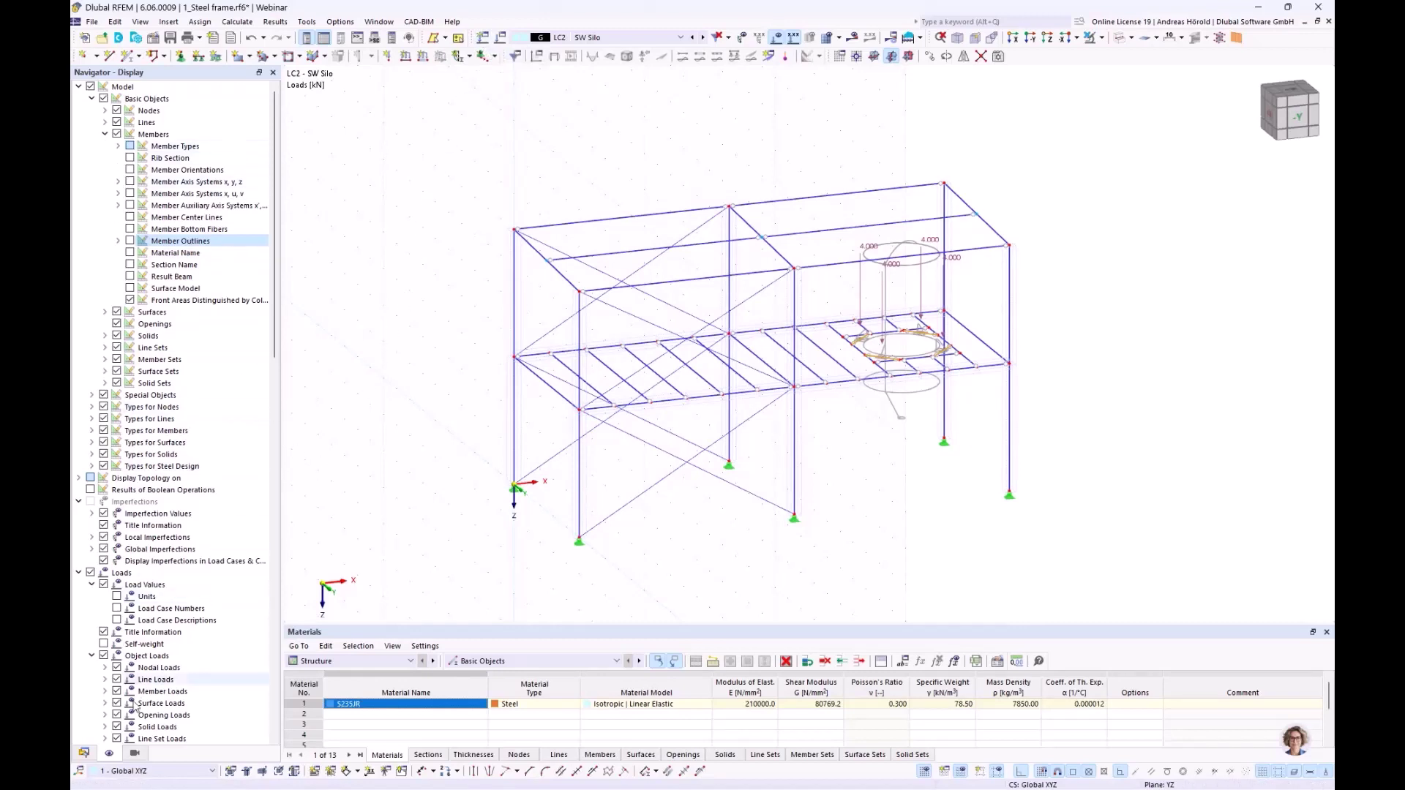
- Expand the load cases in the data navigator and copy load case LC1 Self-weight in the load cases and combinations settings
left_click(83, 754)
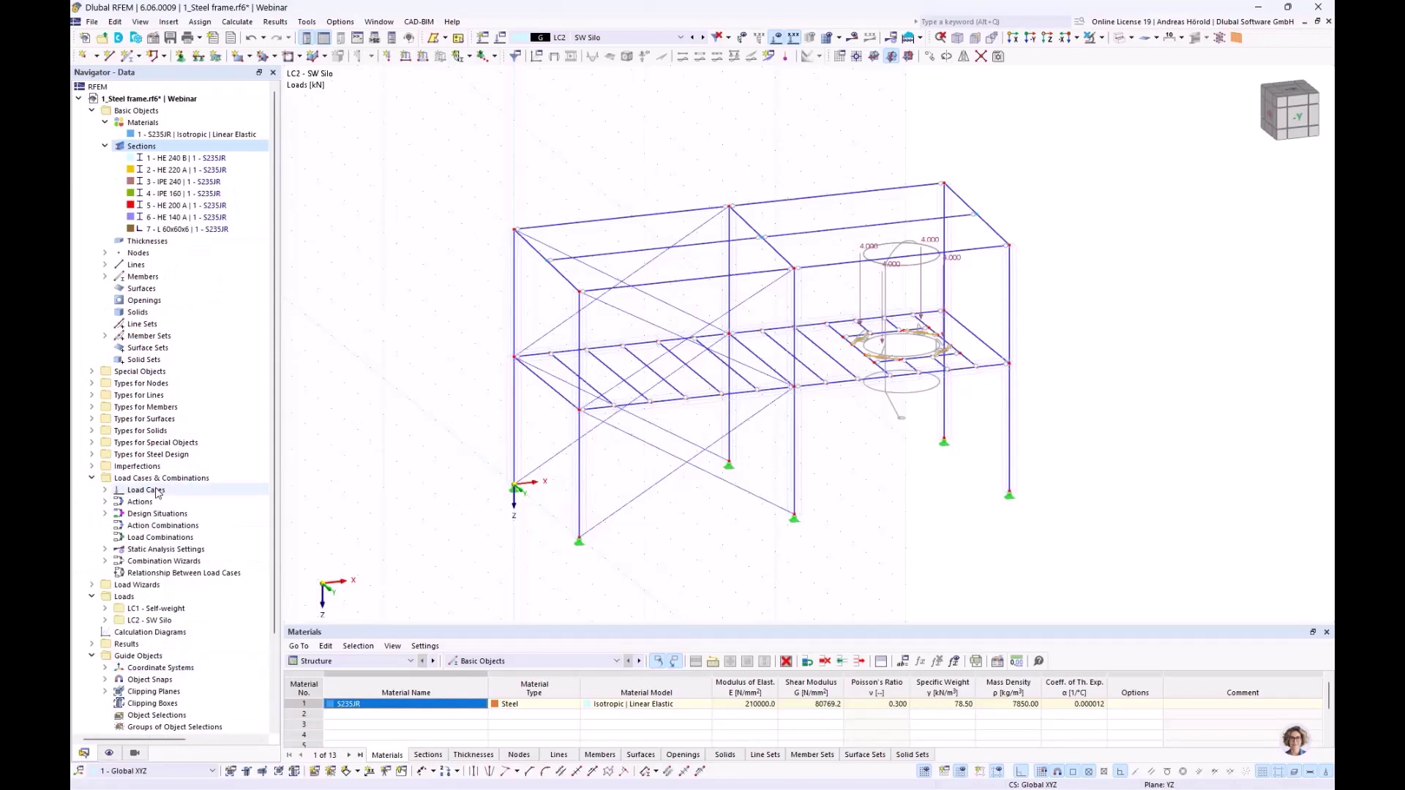
left_click(104, 490)
scroll(110, 487, "down", 2)
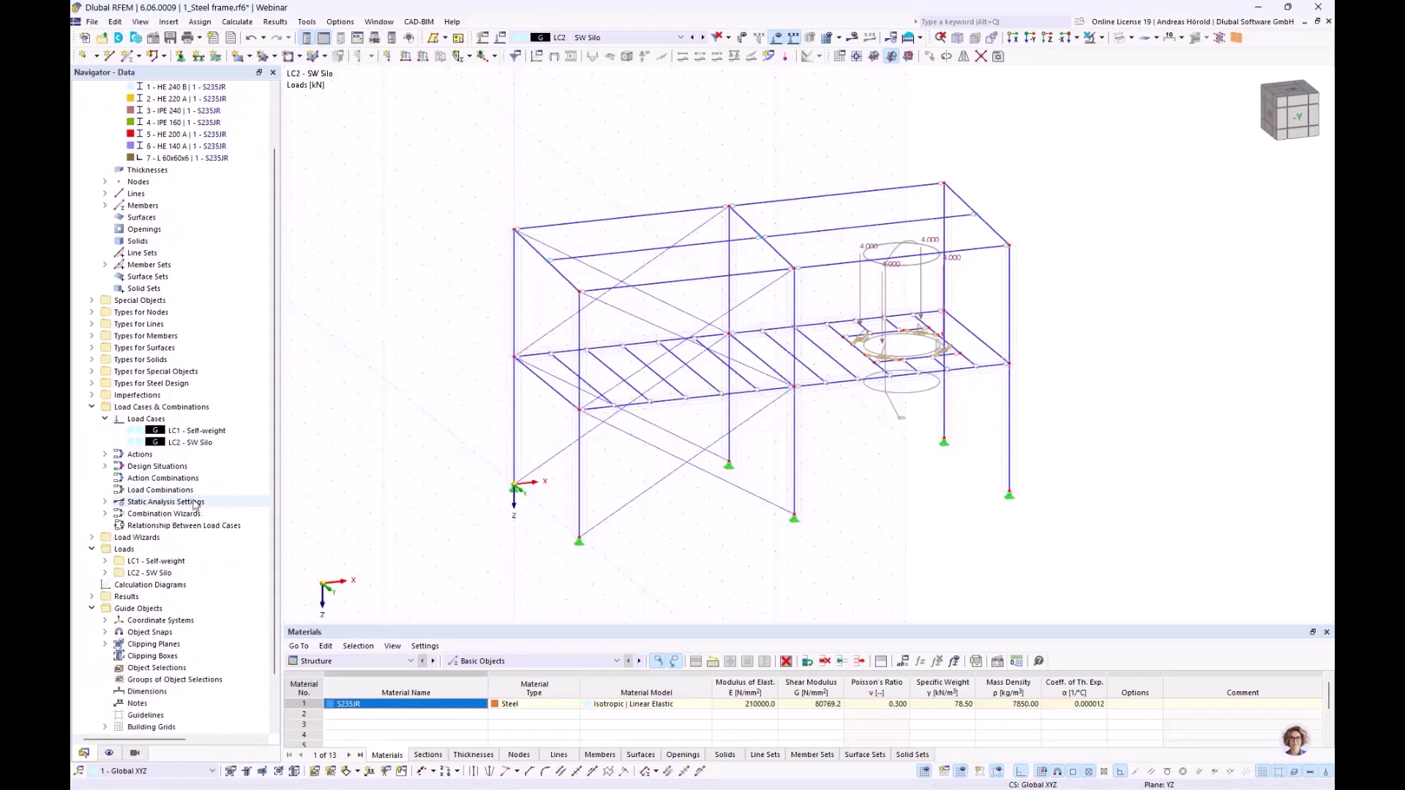
right_click(178, 410)
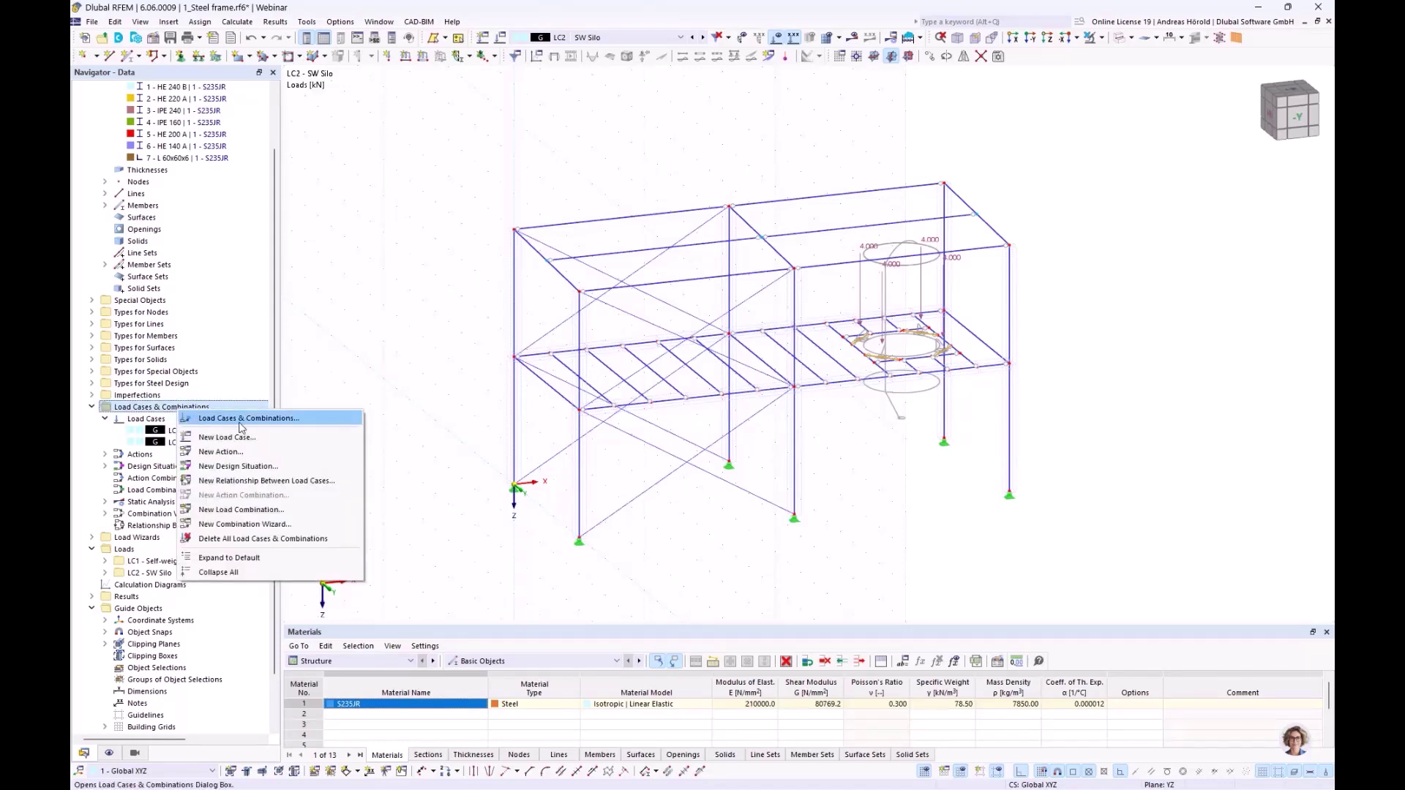
left_click(245, 423)
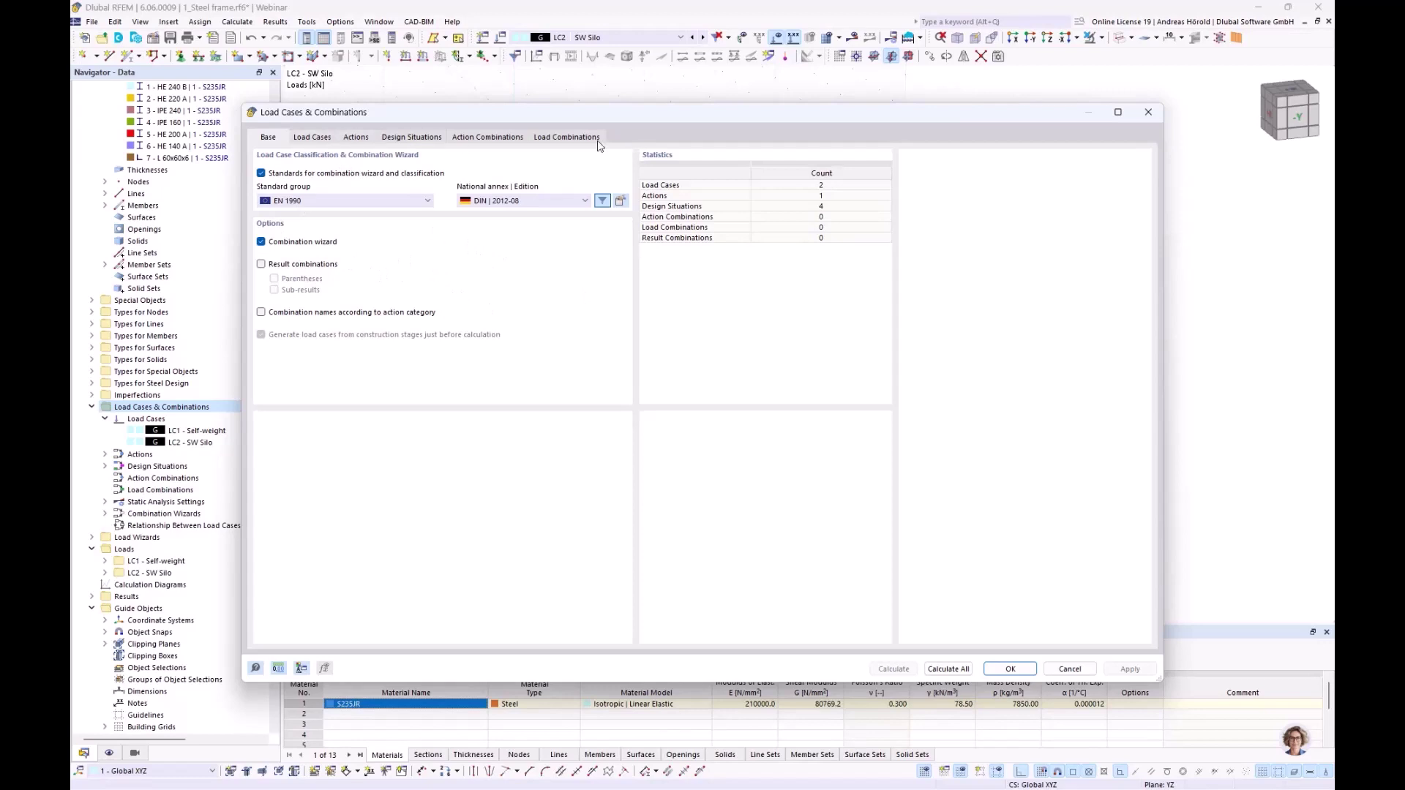
left_click(311, 138)
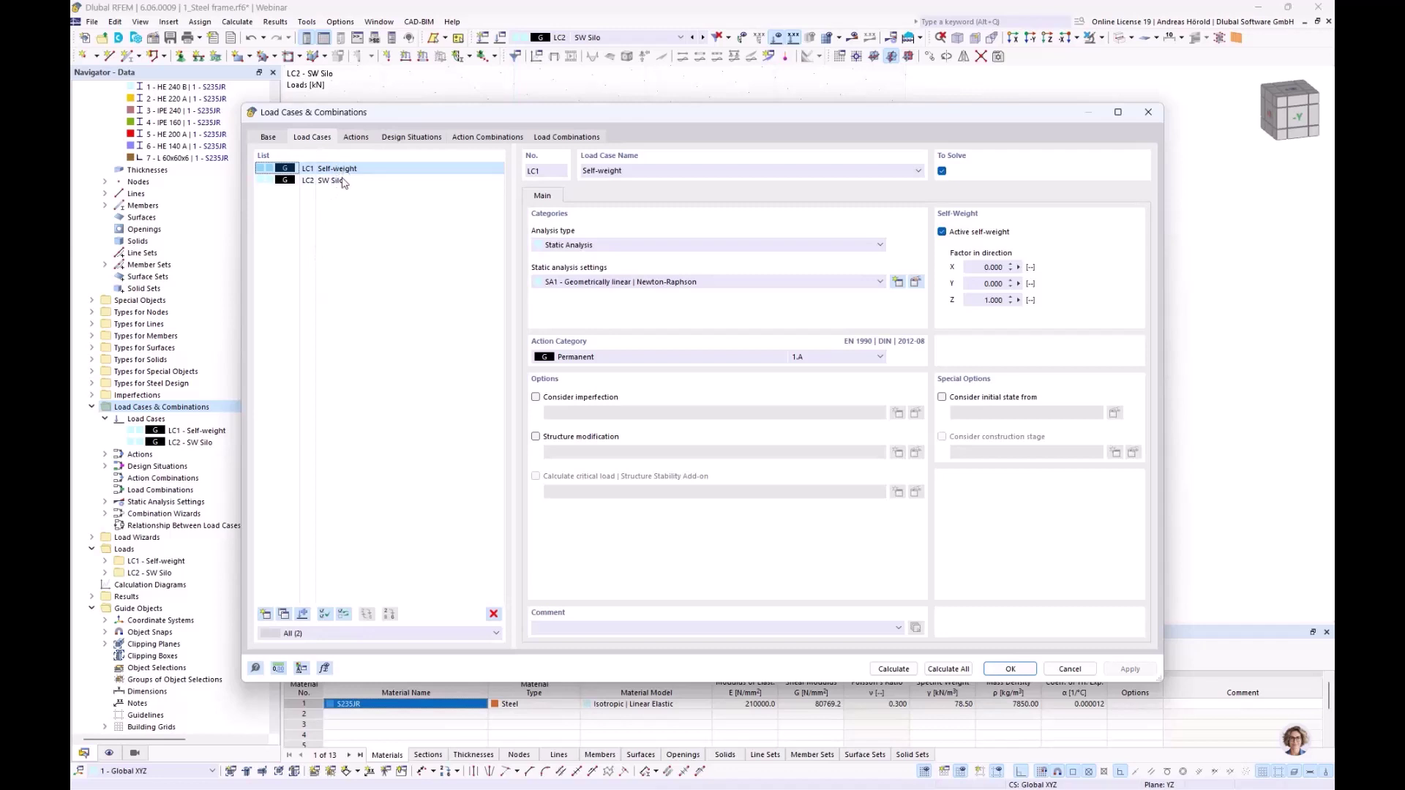
left_click(284, 616)
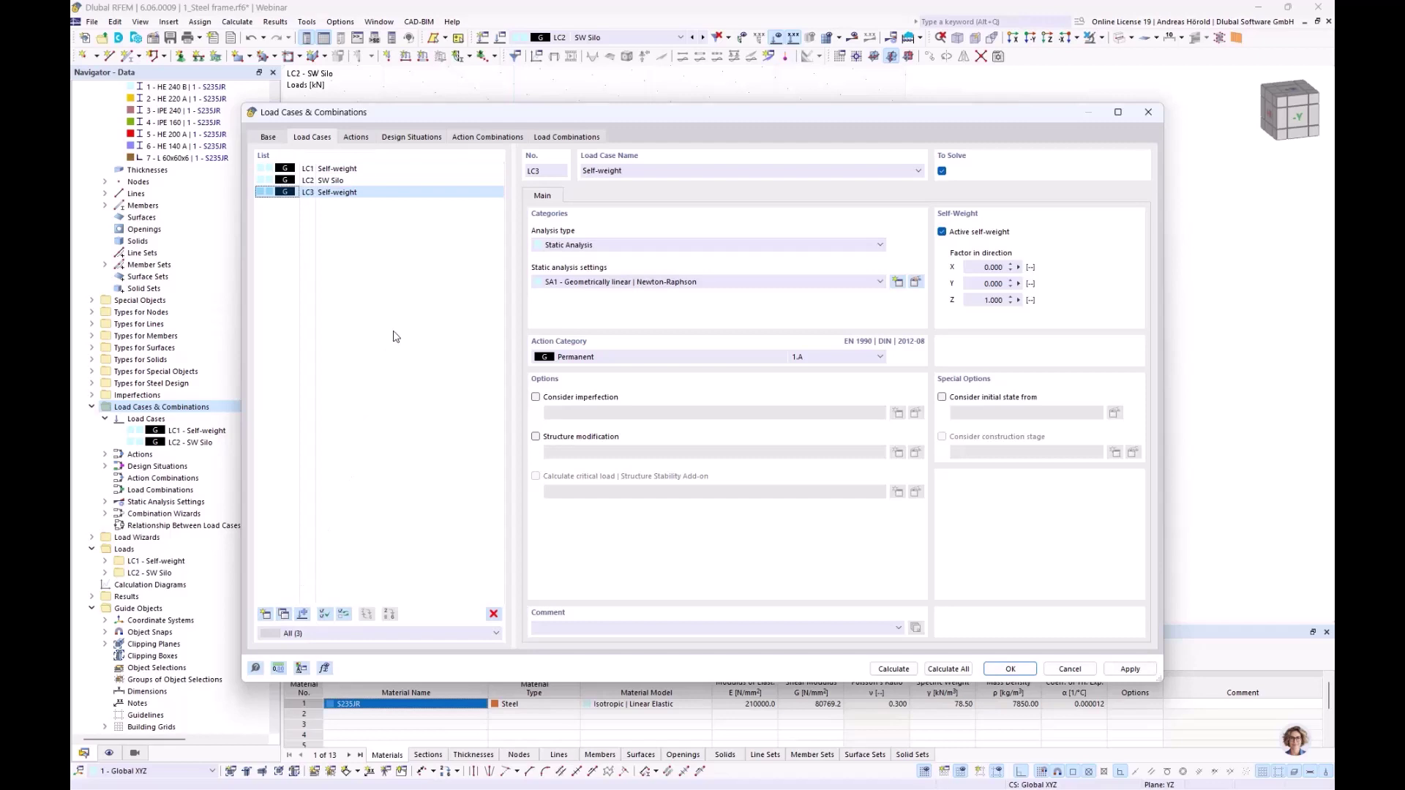
- Set the copied load case to Imposed loads category A, deactivate its self-weight and rename it "Imposed load"
left_click(612, 358)
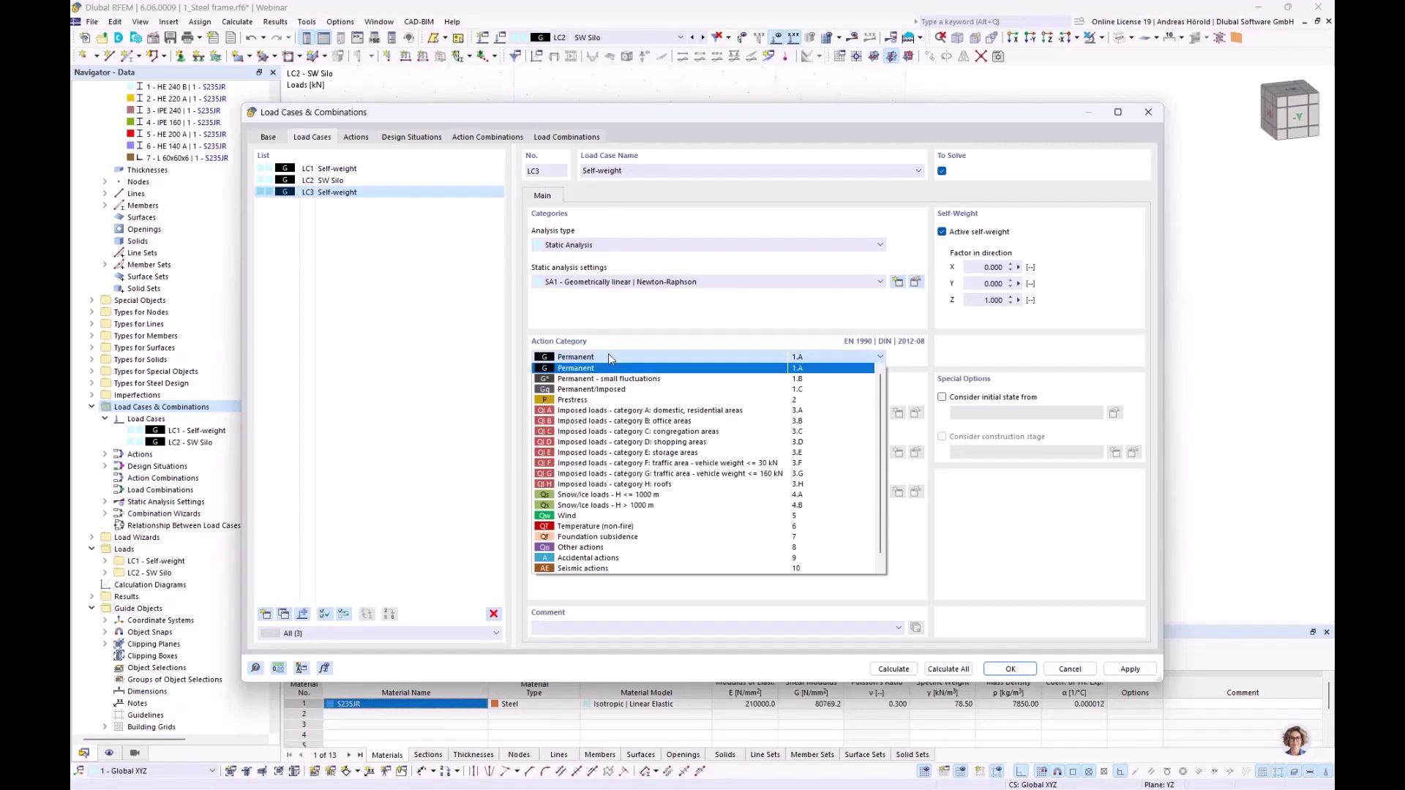
left_click(613, 412)
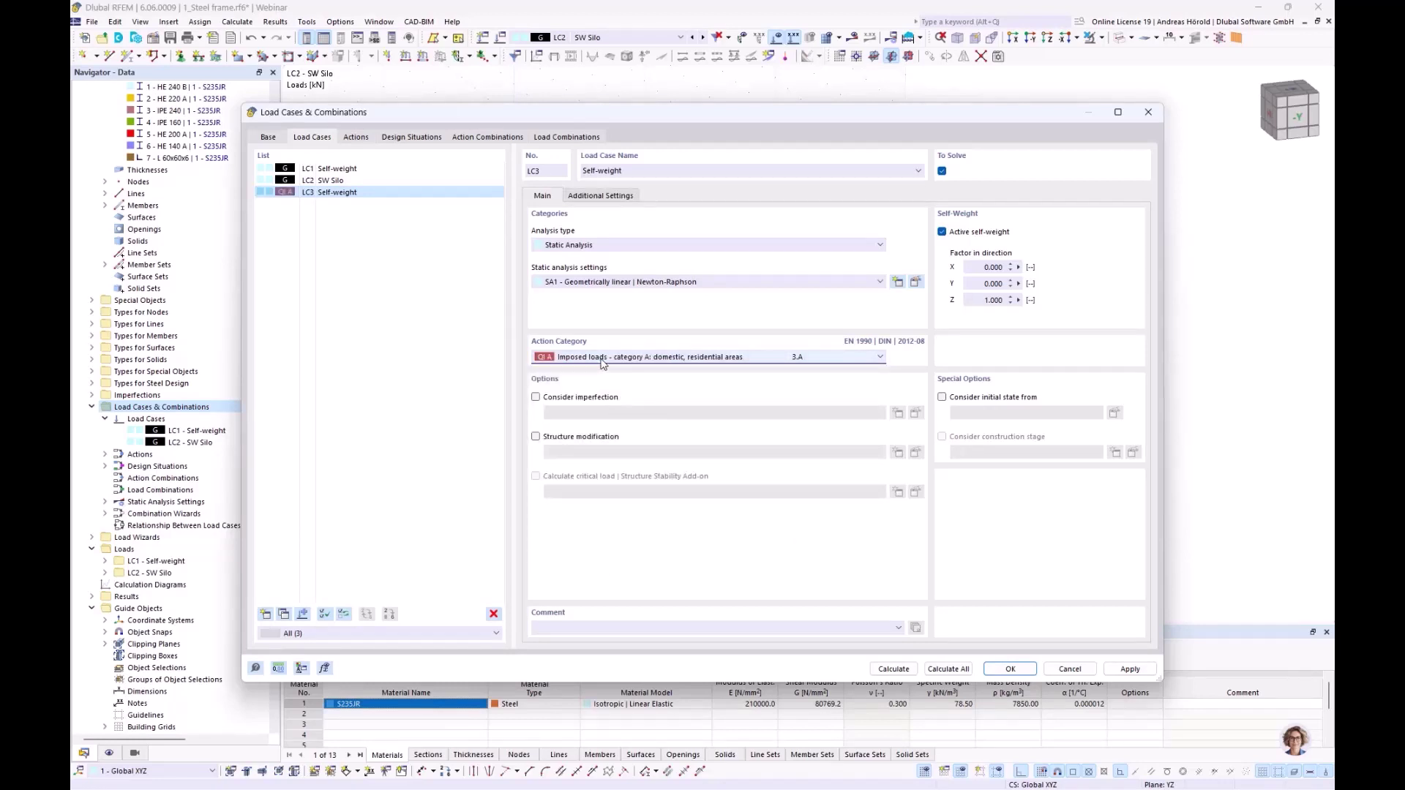
left_click(942, 233)
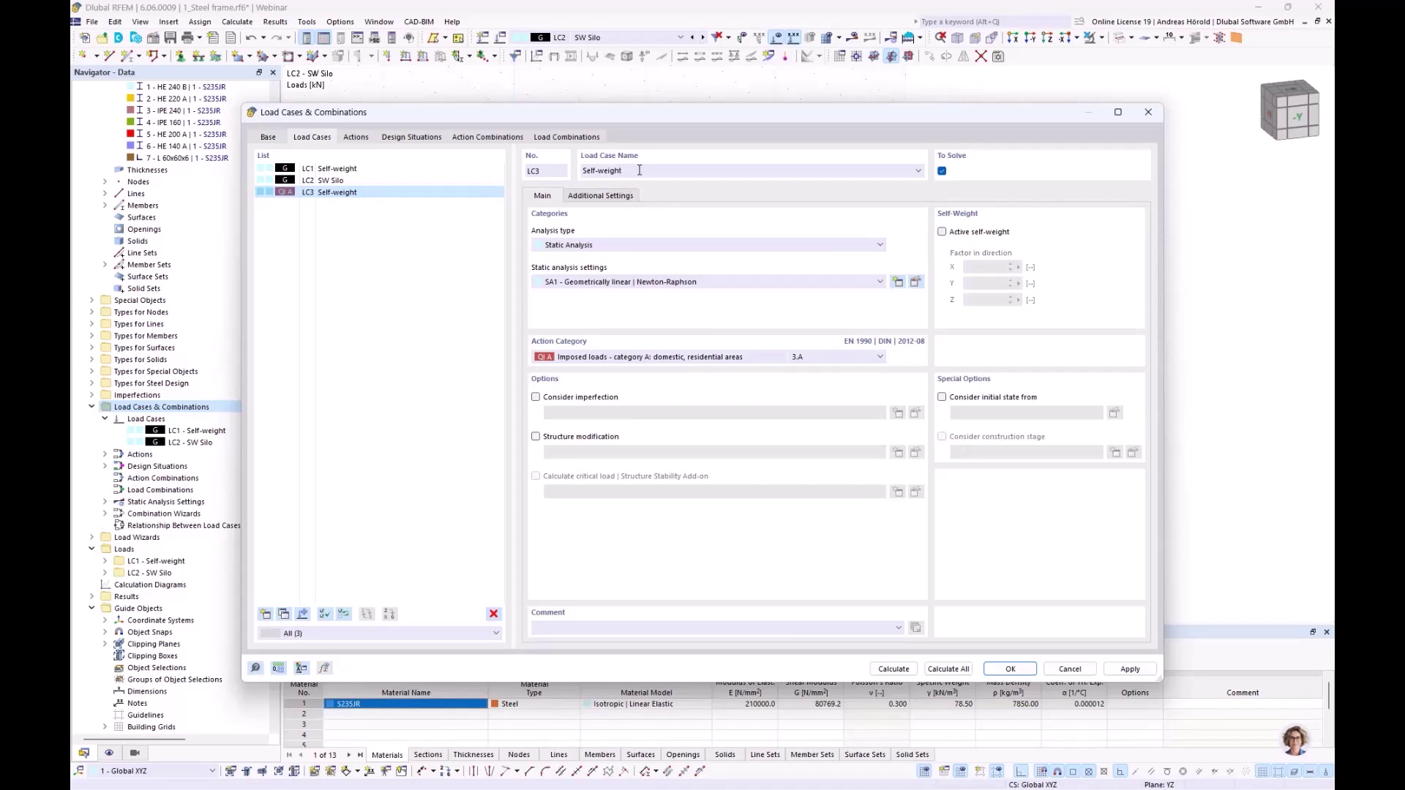
left_click_drag(639, 170, 576, 171)
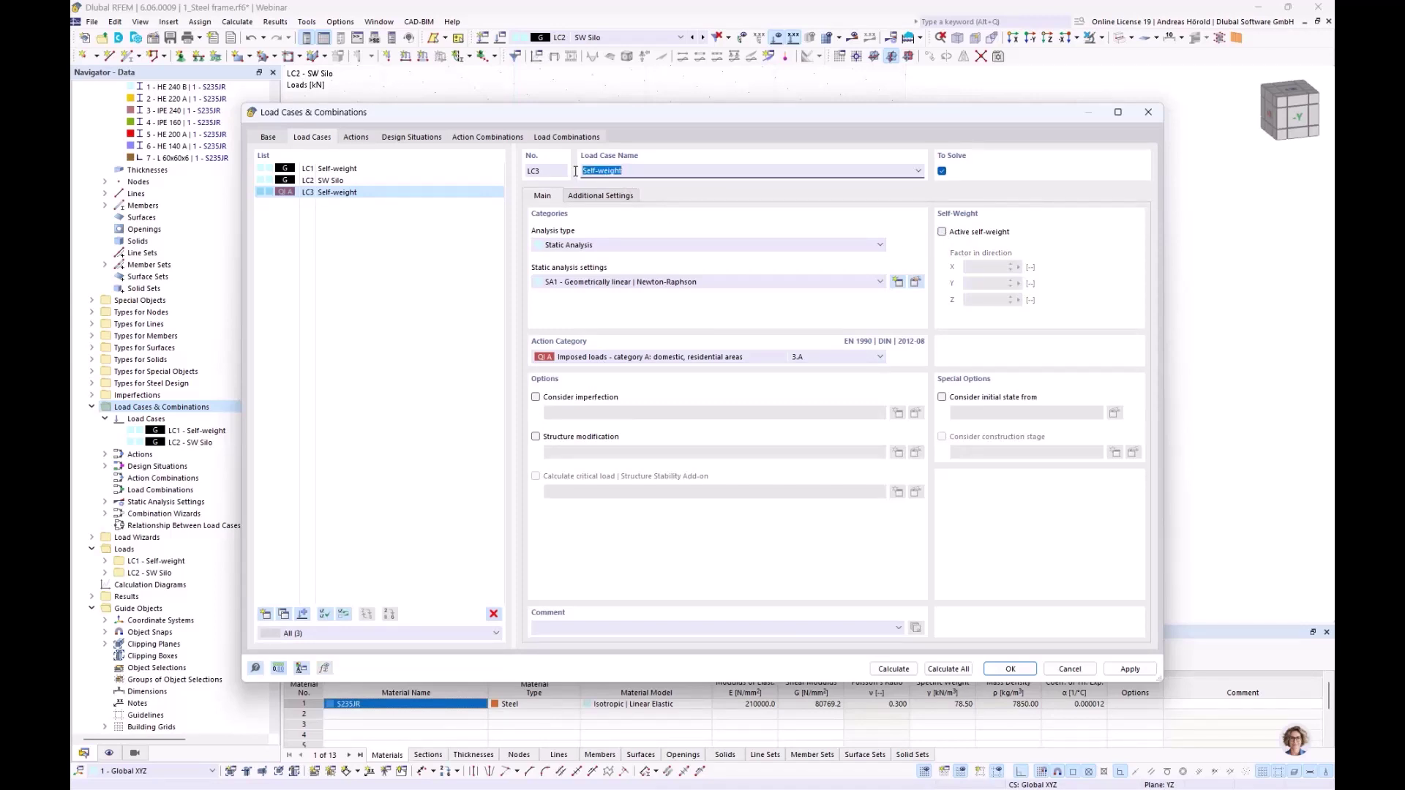
key("BackSpace")
left_click(1001, 669)
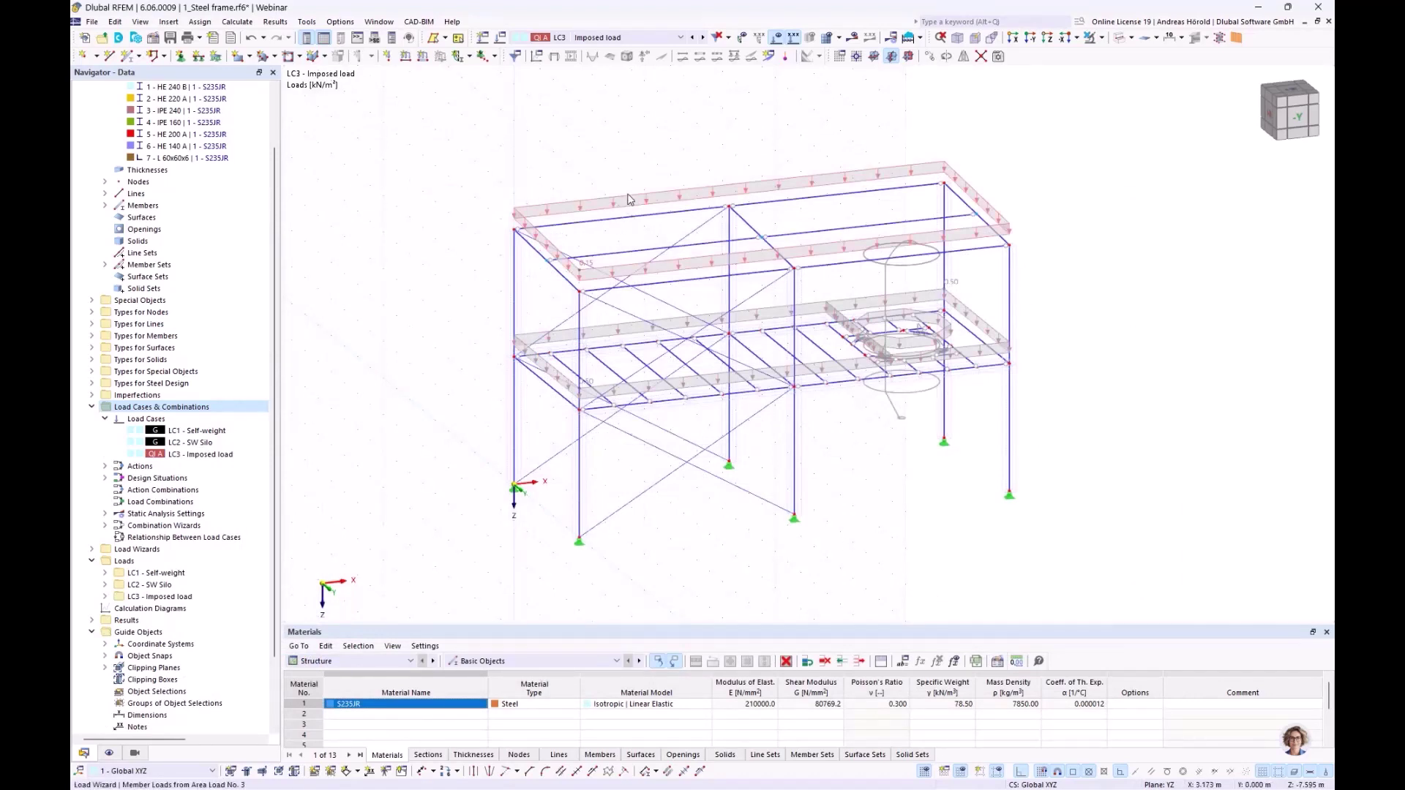
- Remove the copied roof area load from LC3 and set the platform's area load magnitude to 2.50 kN/m² in its load wizard
double_click(674, 326)
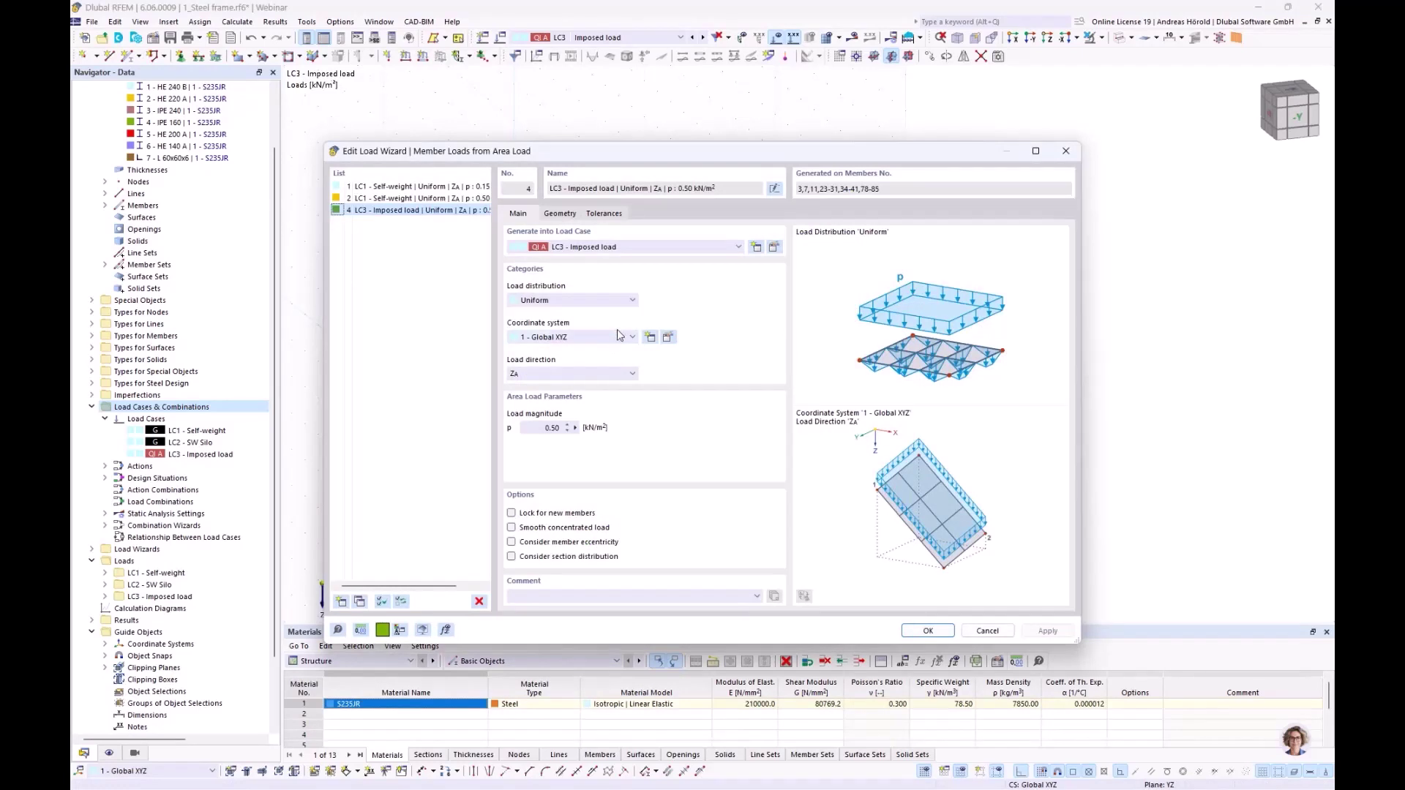
left_click(537, 432)
left_click_drag(533, 429, 624, 431)
left_click(560, 215)
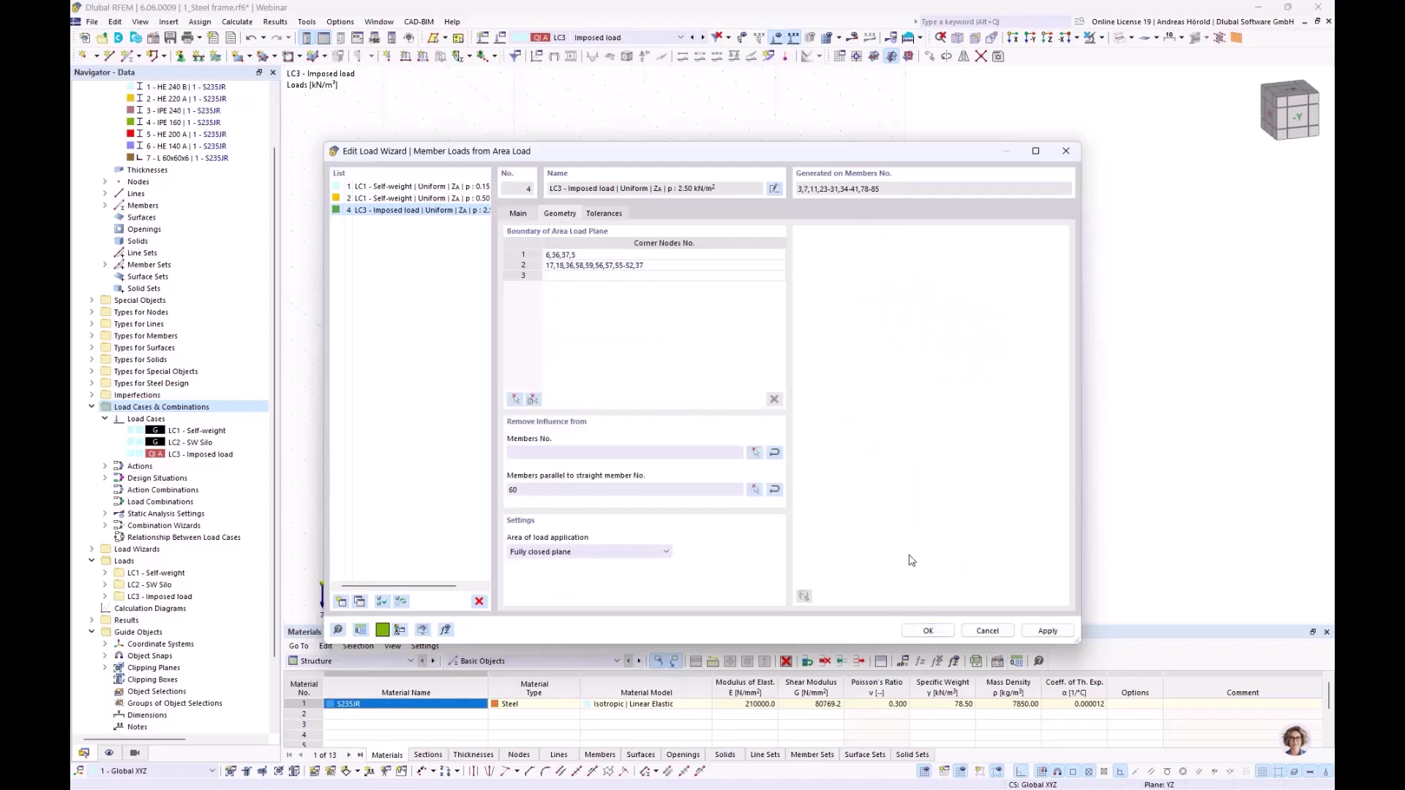
left_click(929, 630)
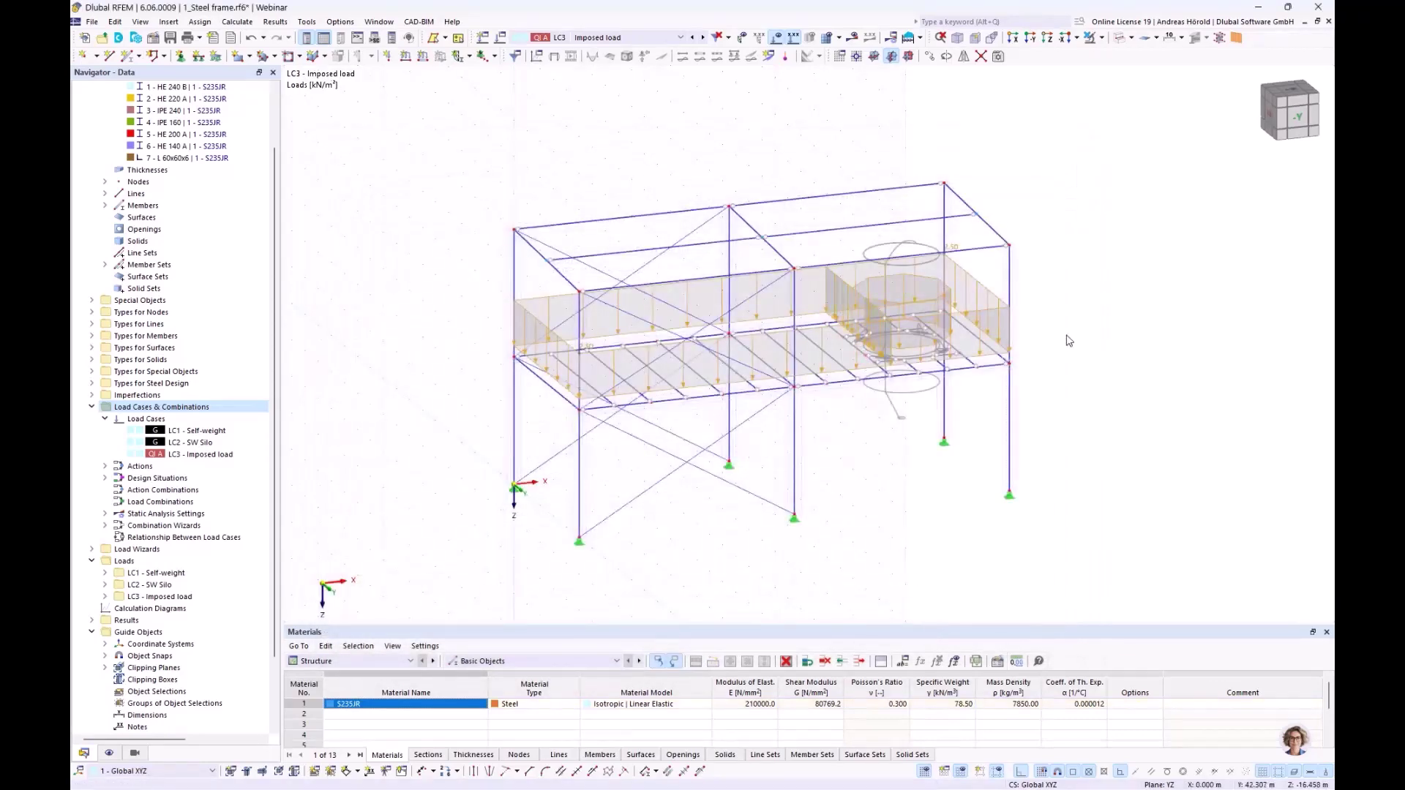
key("ctrl+shift+y")
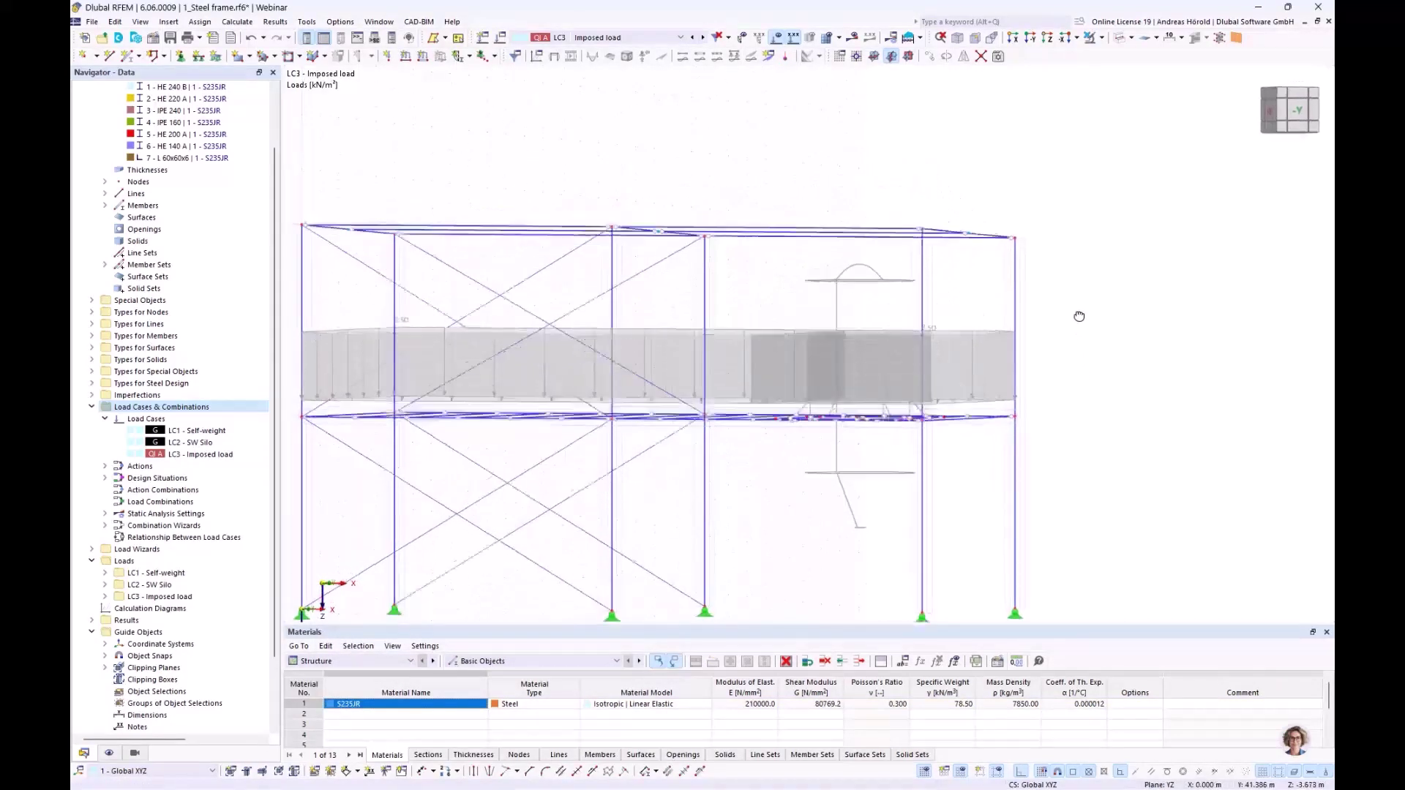
middle_click_drag(1079, 316, 1098, 339, "ctrl")
scroll(1073, 388, "down", 2)
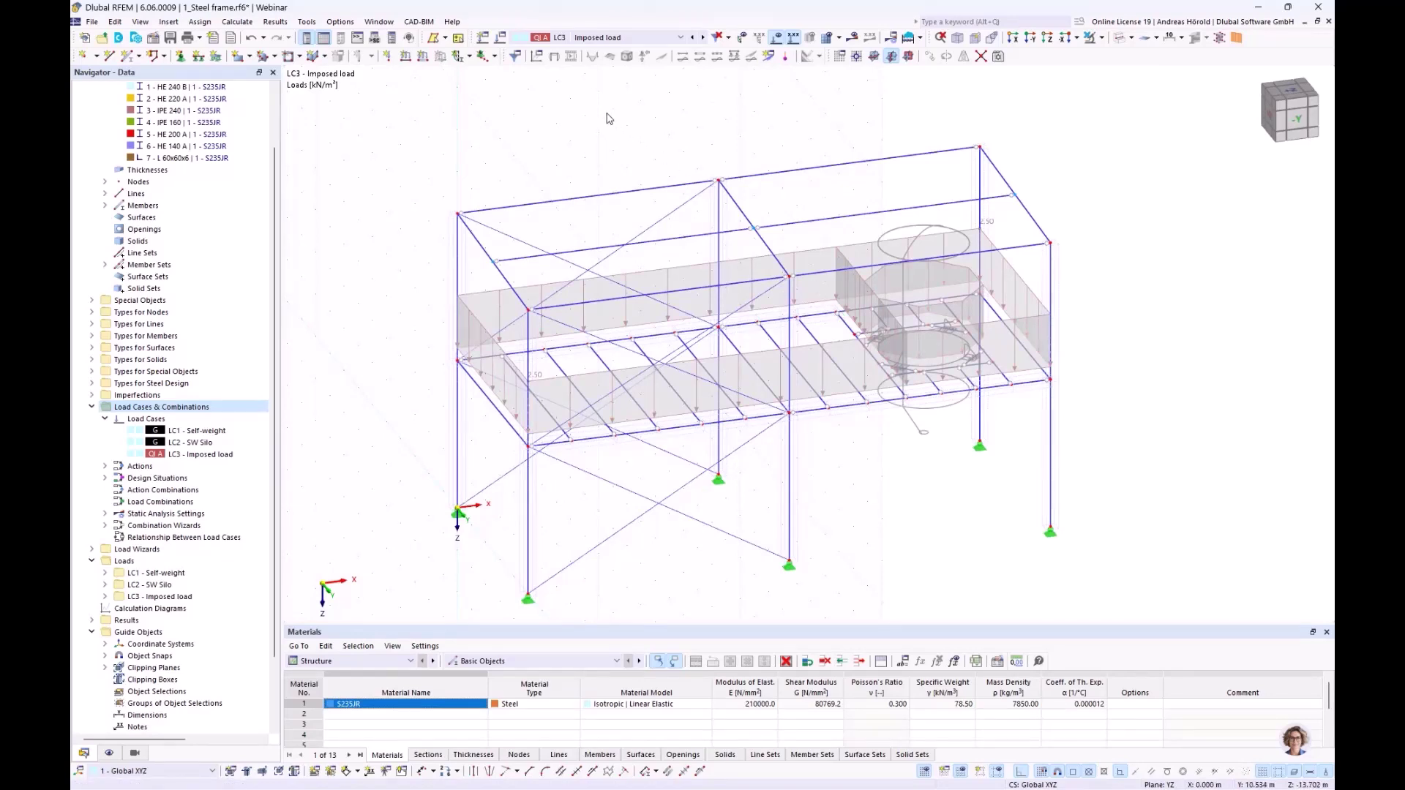
- Create load case LC4 named "Silo filling" with the action category Imposed loads category A
left_click(483, 38)
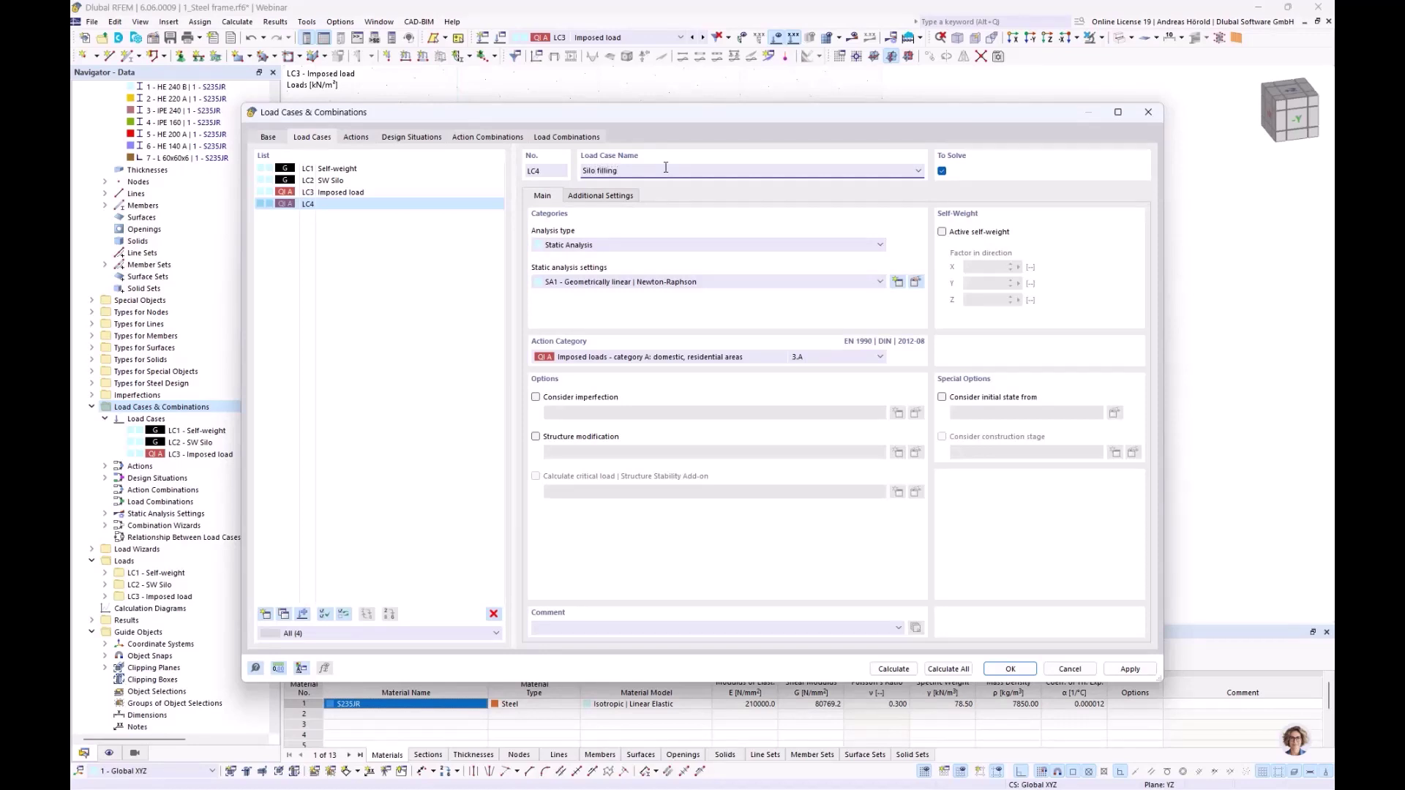
left_click(999, 655)
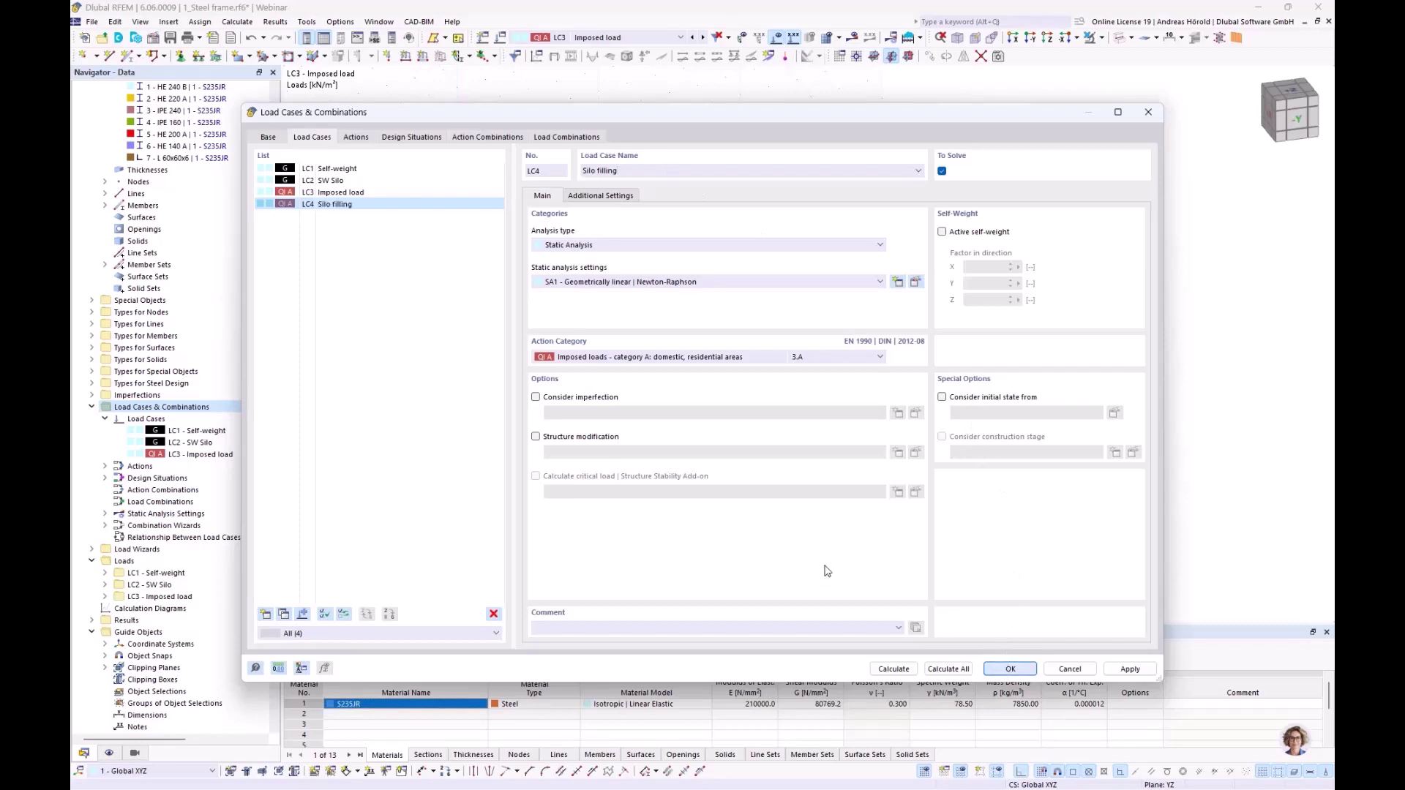
left_click(628, 358)
left_click(630, 364)
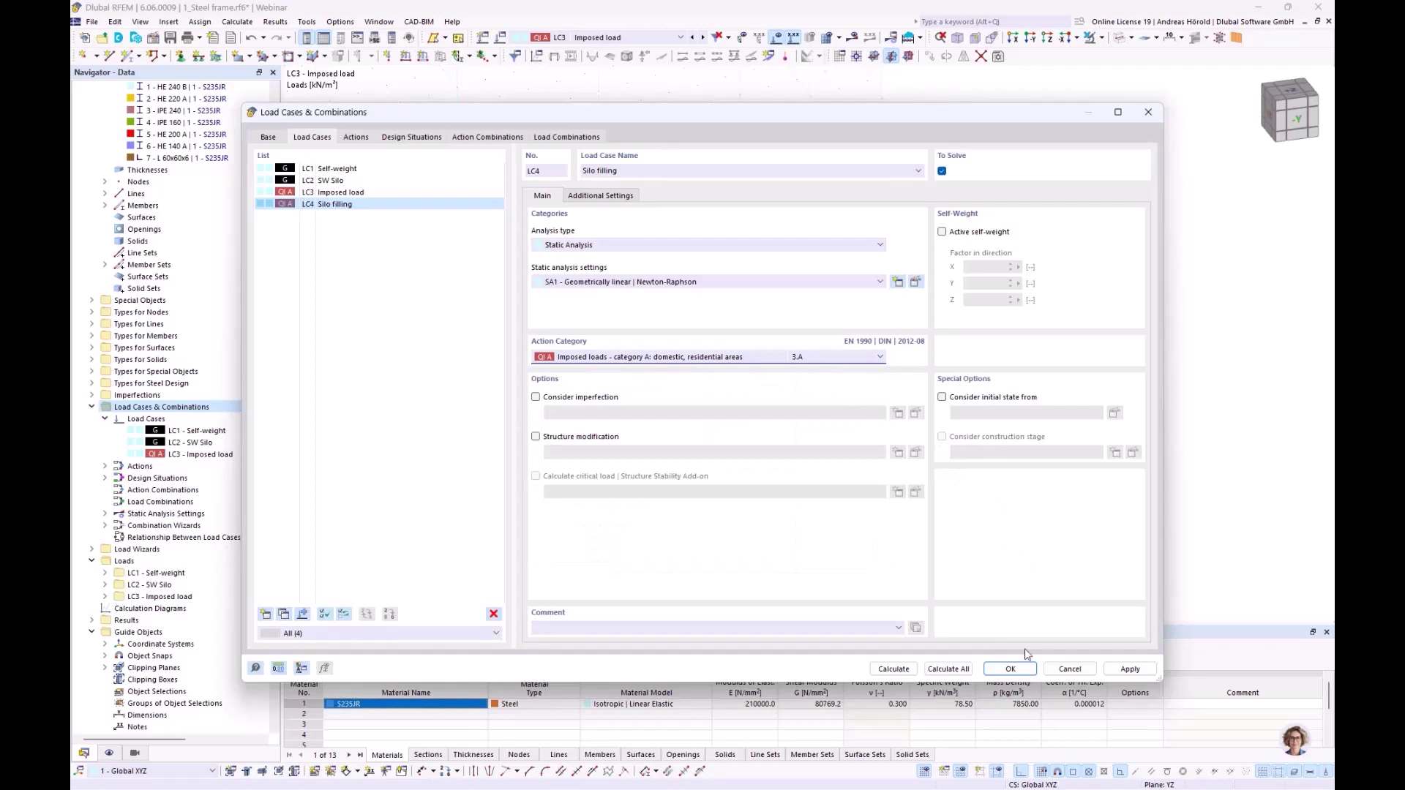
left_click(1011, 670)
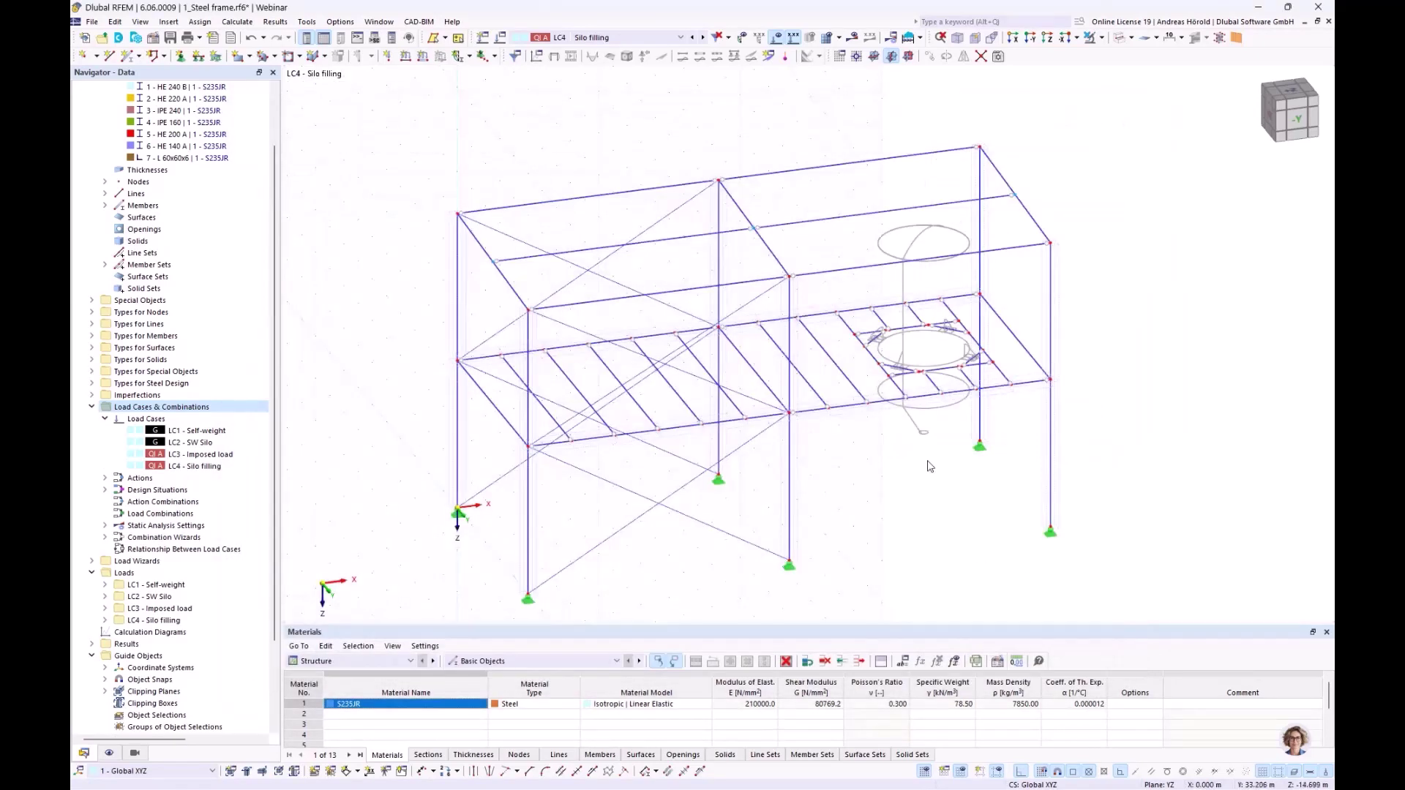
- Define a new member load in LC4 as a single concentrated force of 10 kN in direction ZL at 50 % of the member length
left_click(1048, 38)
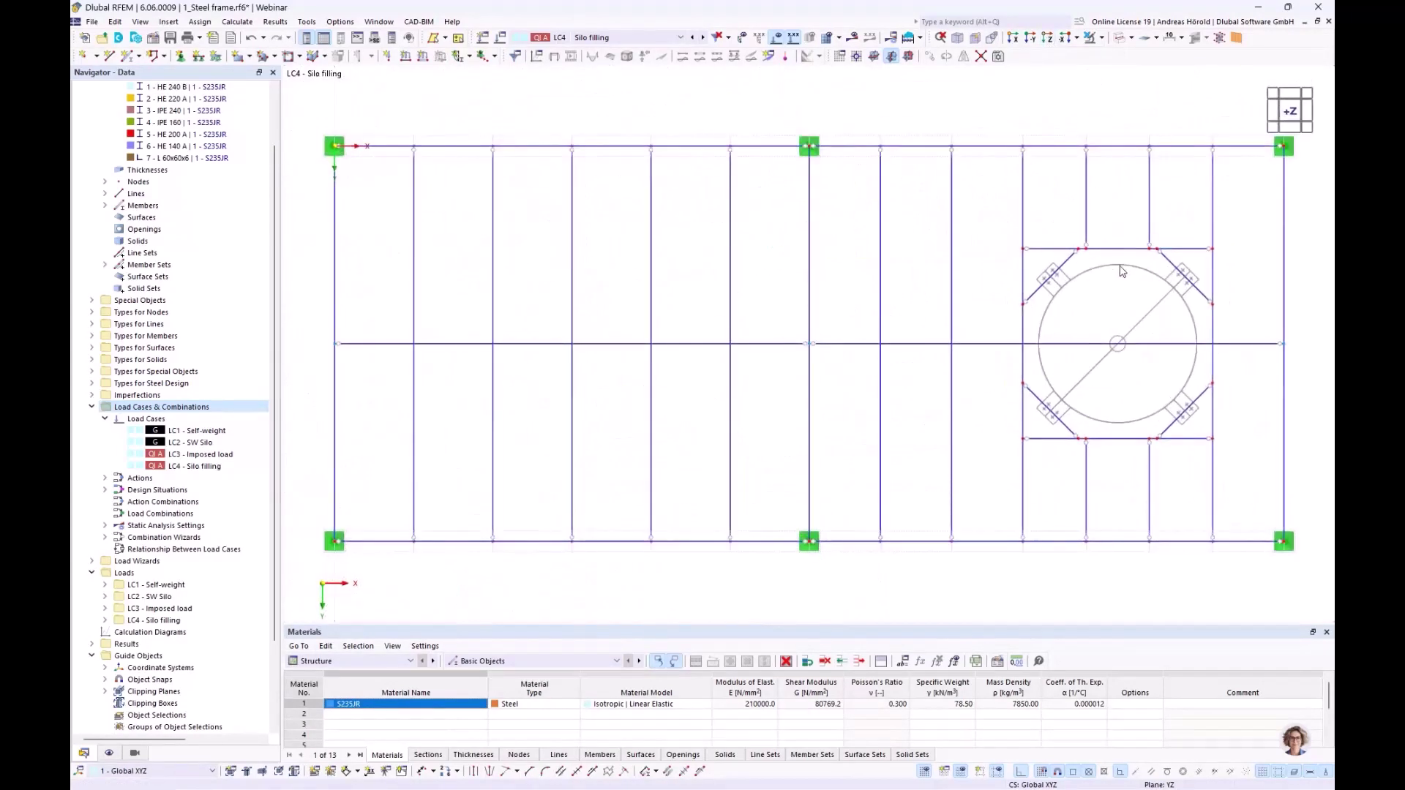
scroll(1132, 281, "up", 3)
middle_click_drag(1132, 281, 935, 276)
scroll(941, 283, "up", 1)
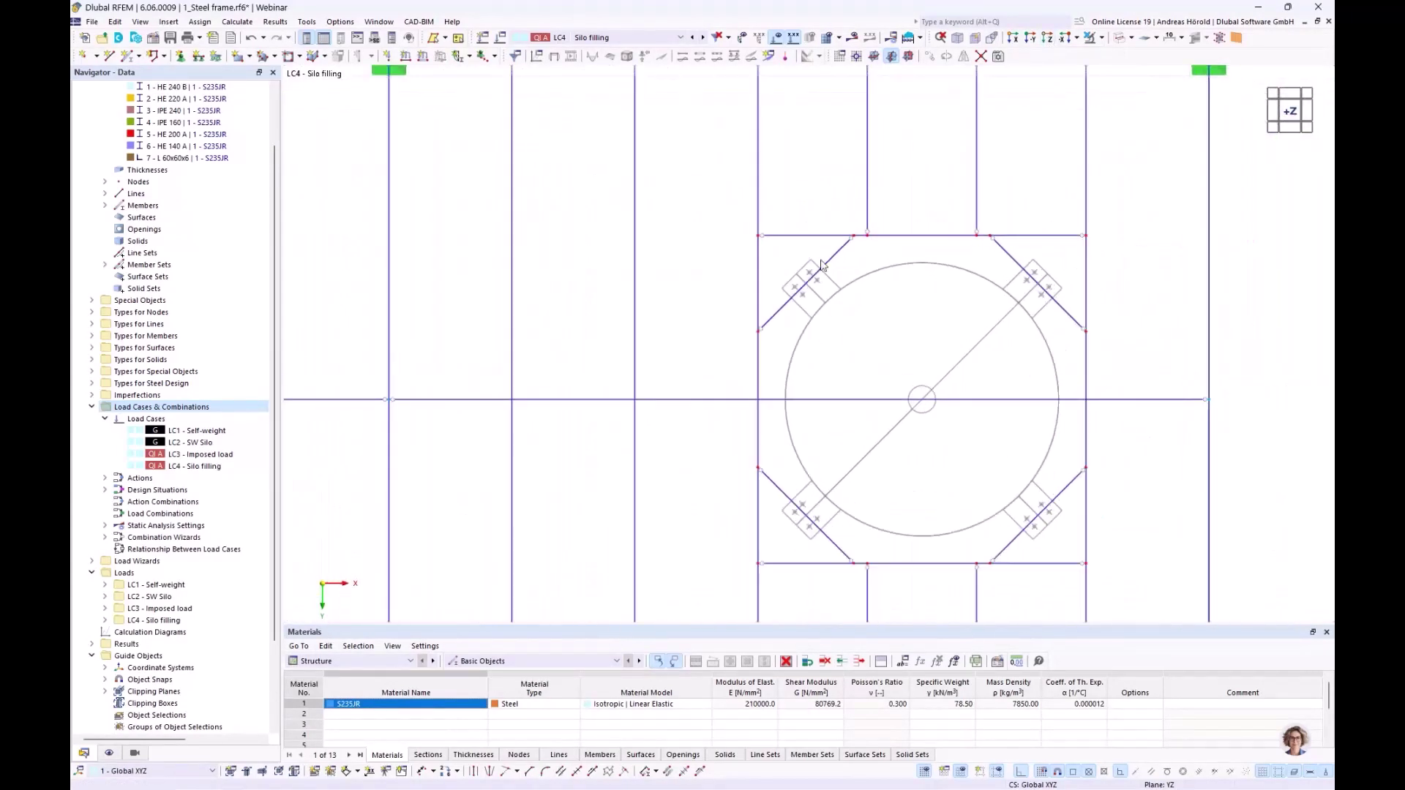
left_click(423, 57)
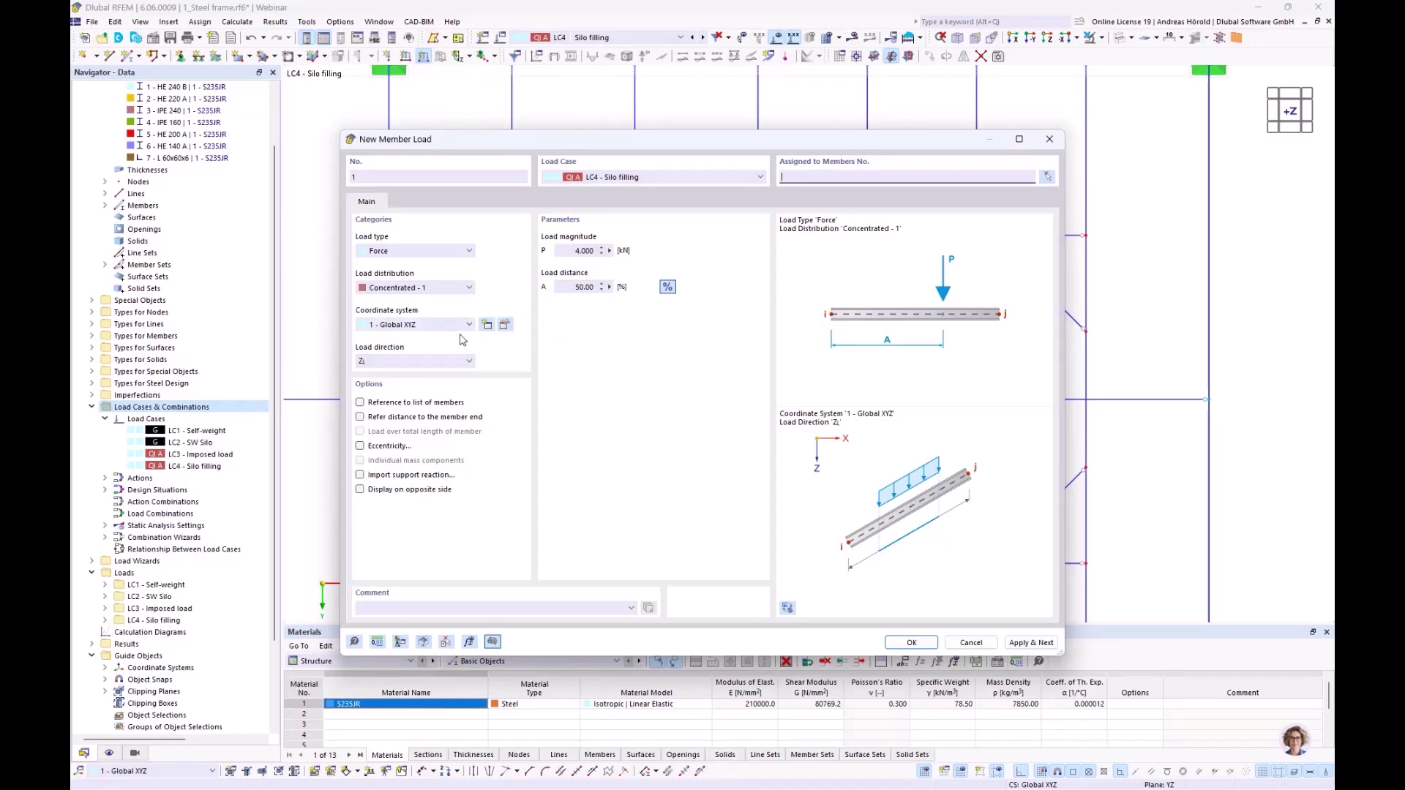
left_click_drag(562, 250, 638, 246)
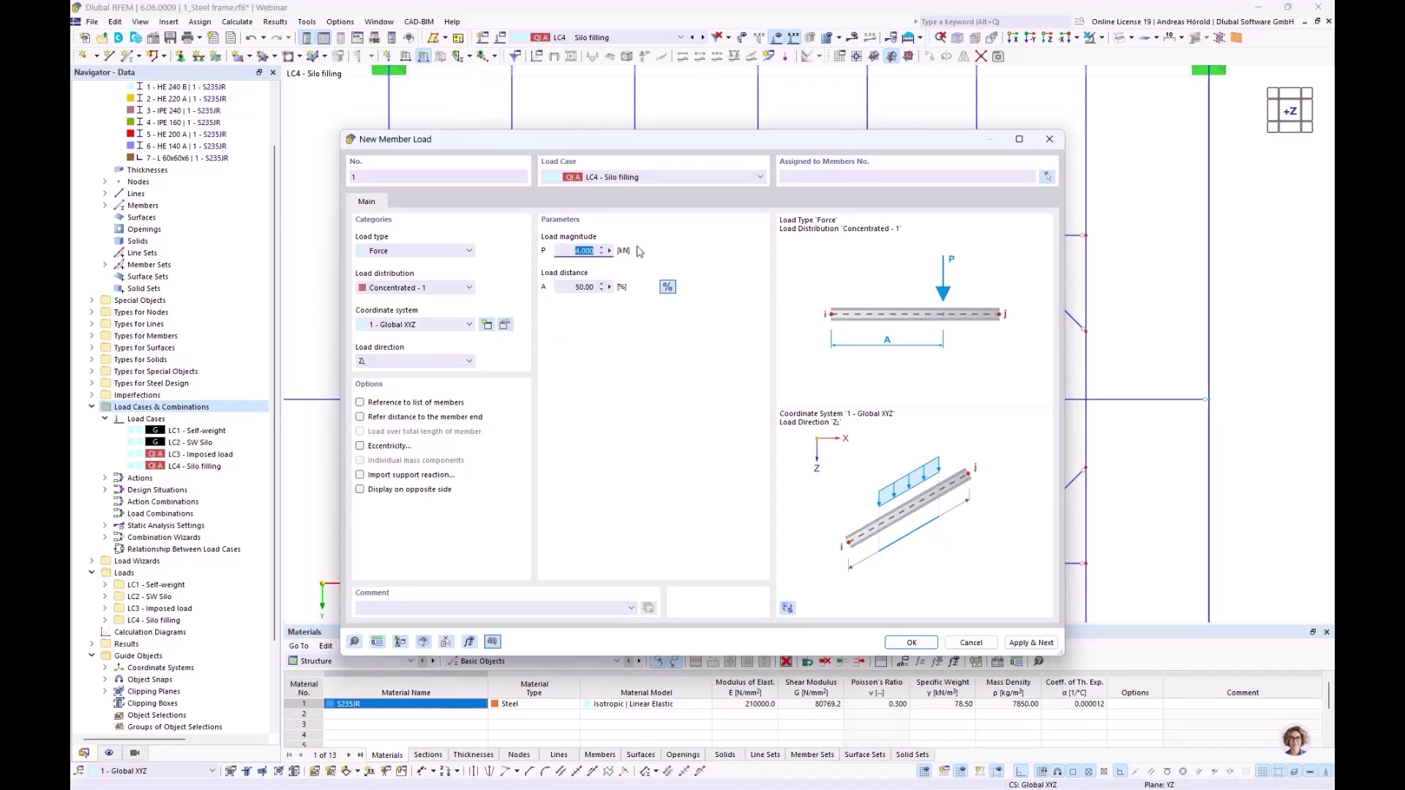
type("10")
left_click(907, 642)
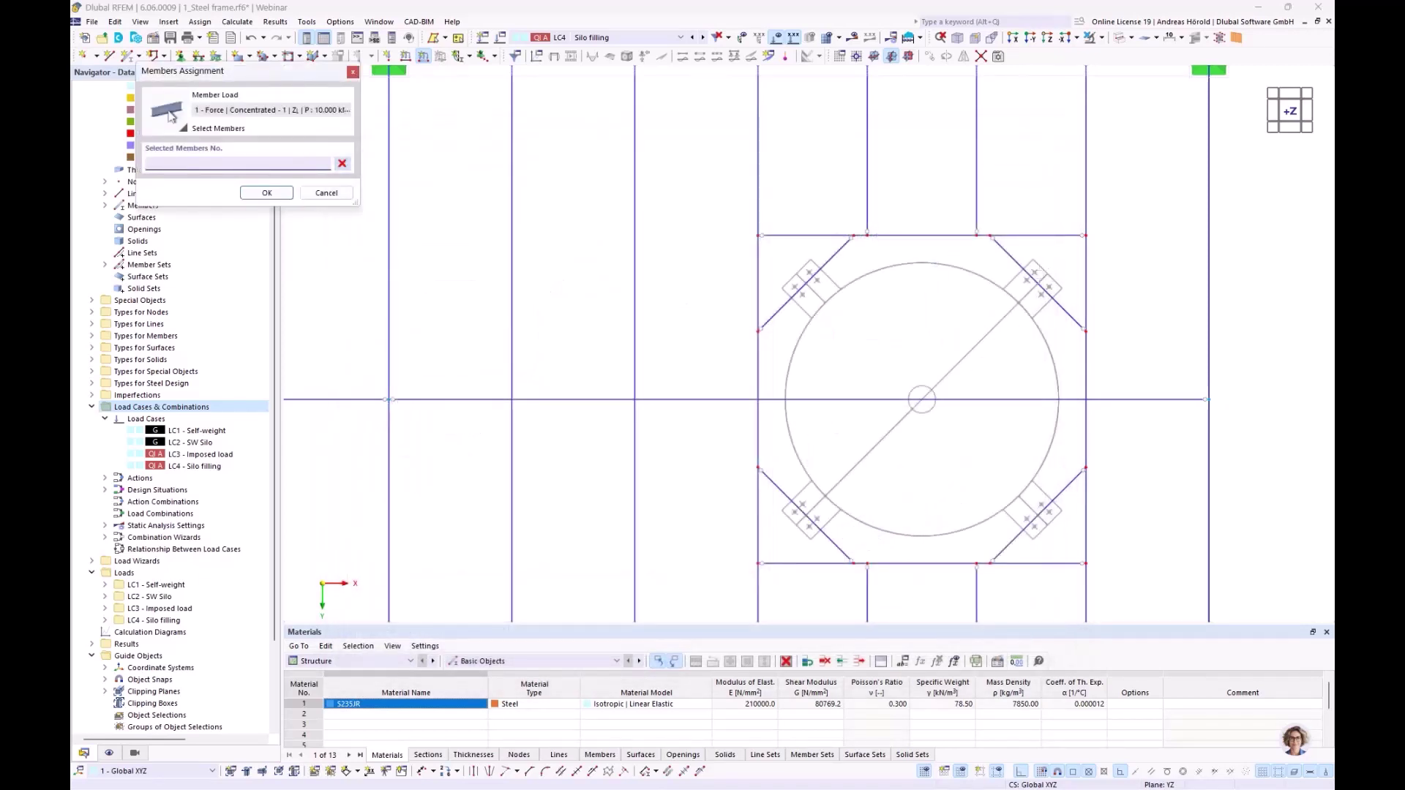
- Assign the concentrated load to the four diagonal corner members 38-41 under the silo brackets
left_click_drag(1052, 271, 768, 323)
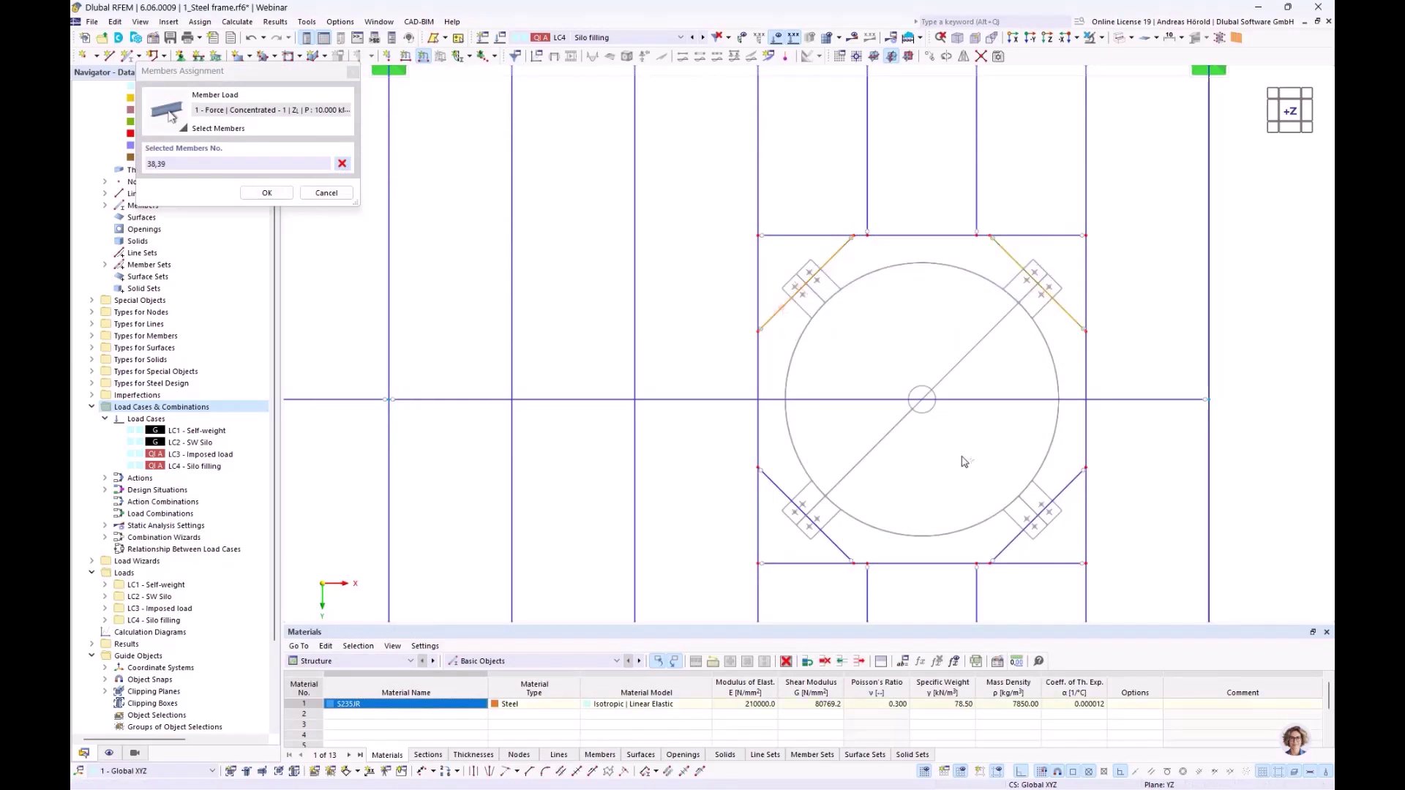
left_click_drag(1056, 511, 776, 552)
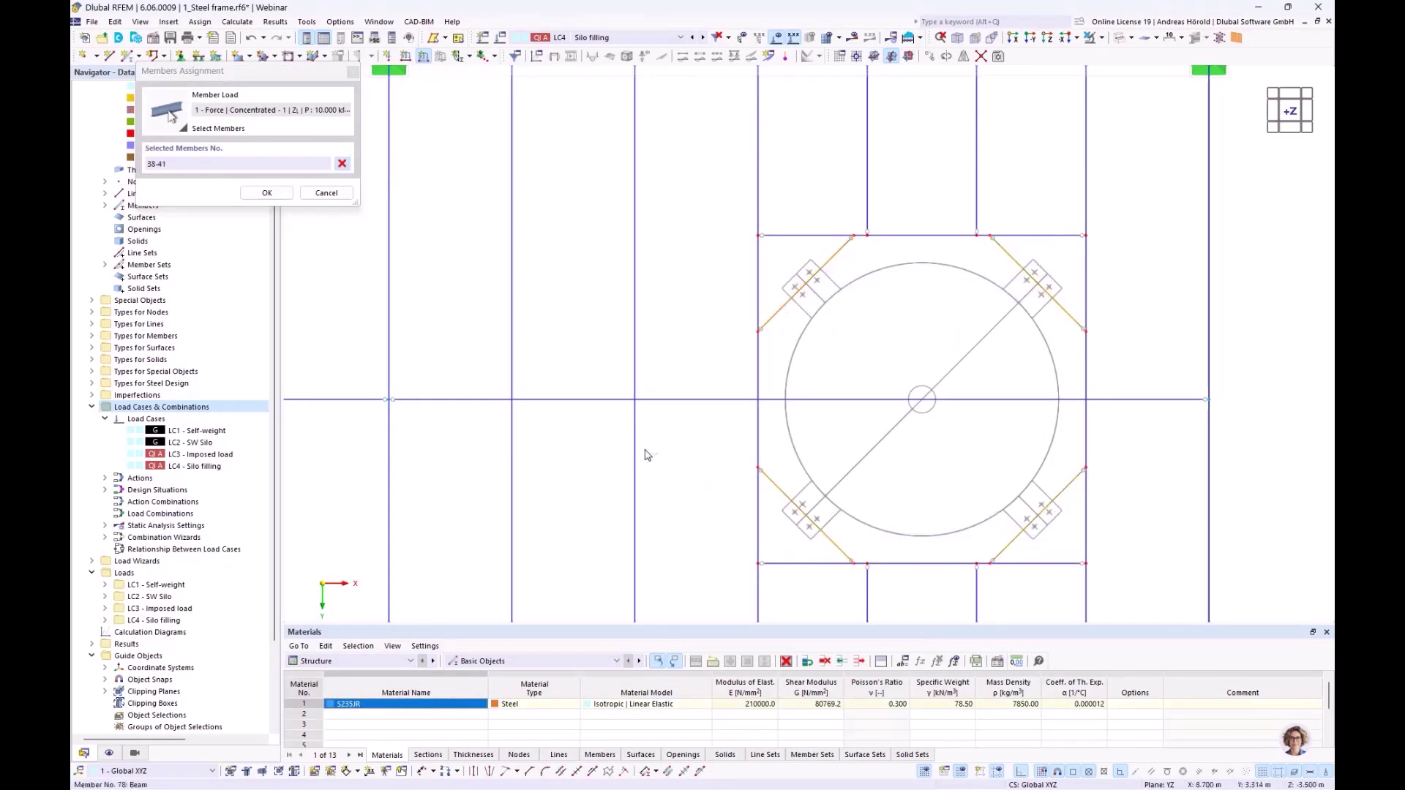
left_click(268, 194)
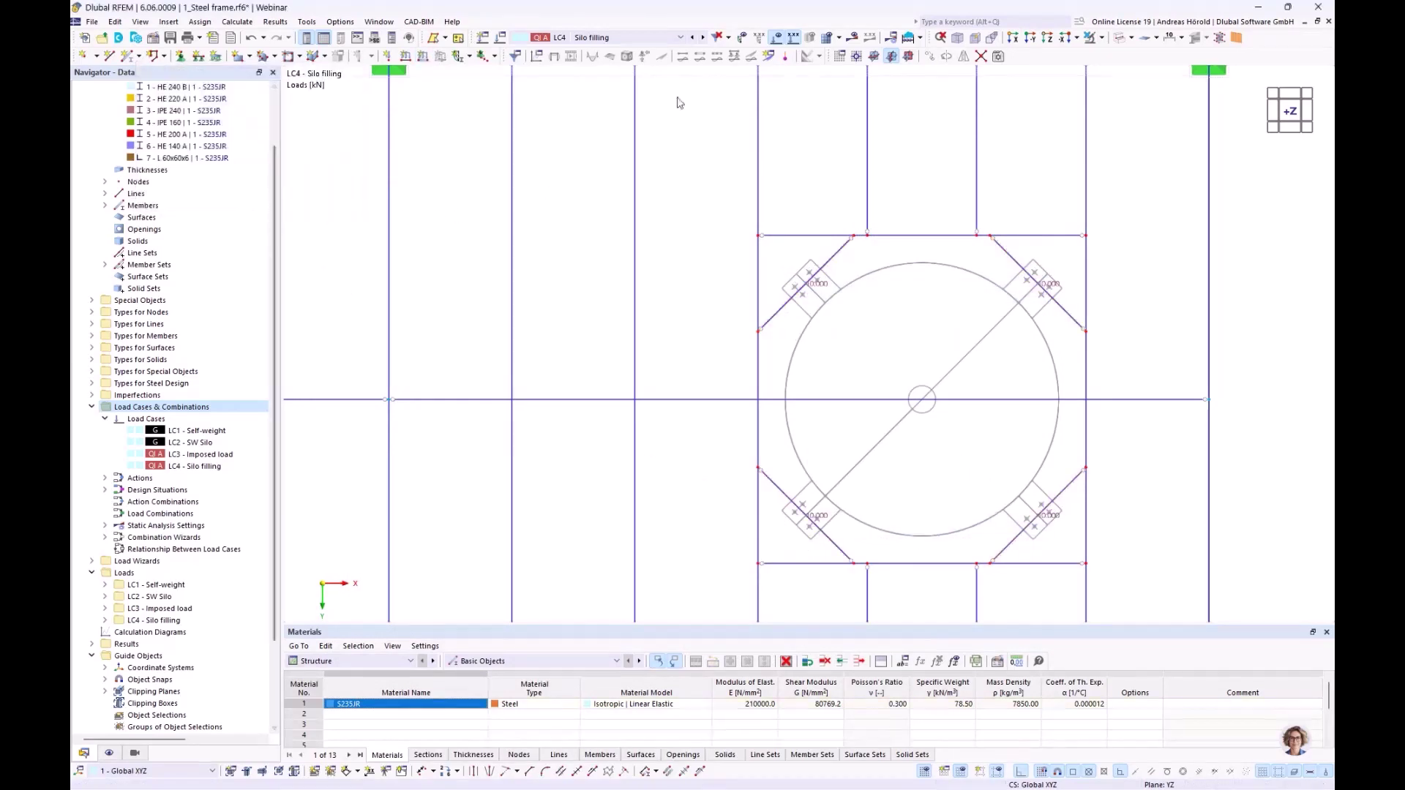
scroll(736, 183, "down", 3)
middle_click_drag(744, 300, 785, 329, "ctrl")
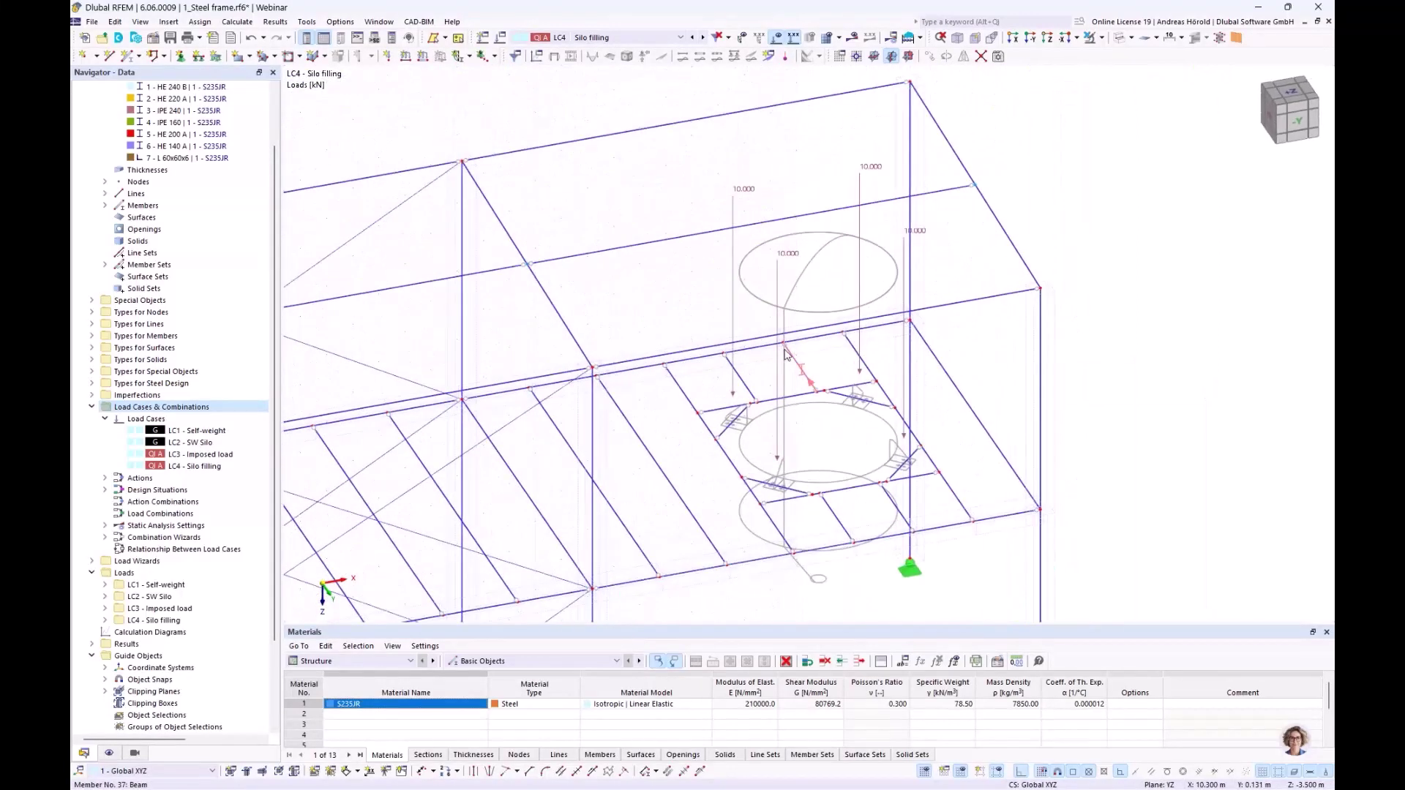
scroll(785, 353, "up", 2)
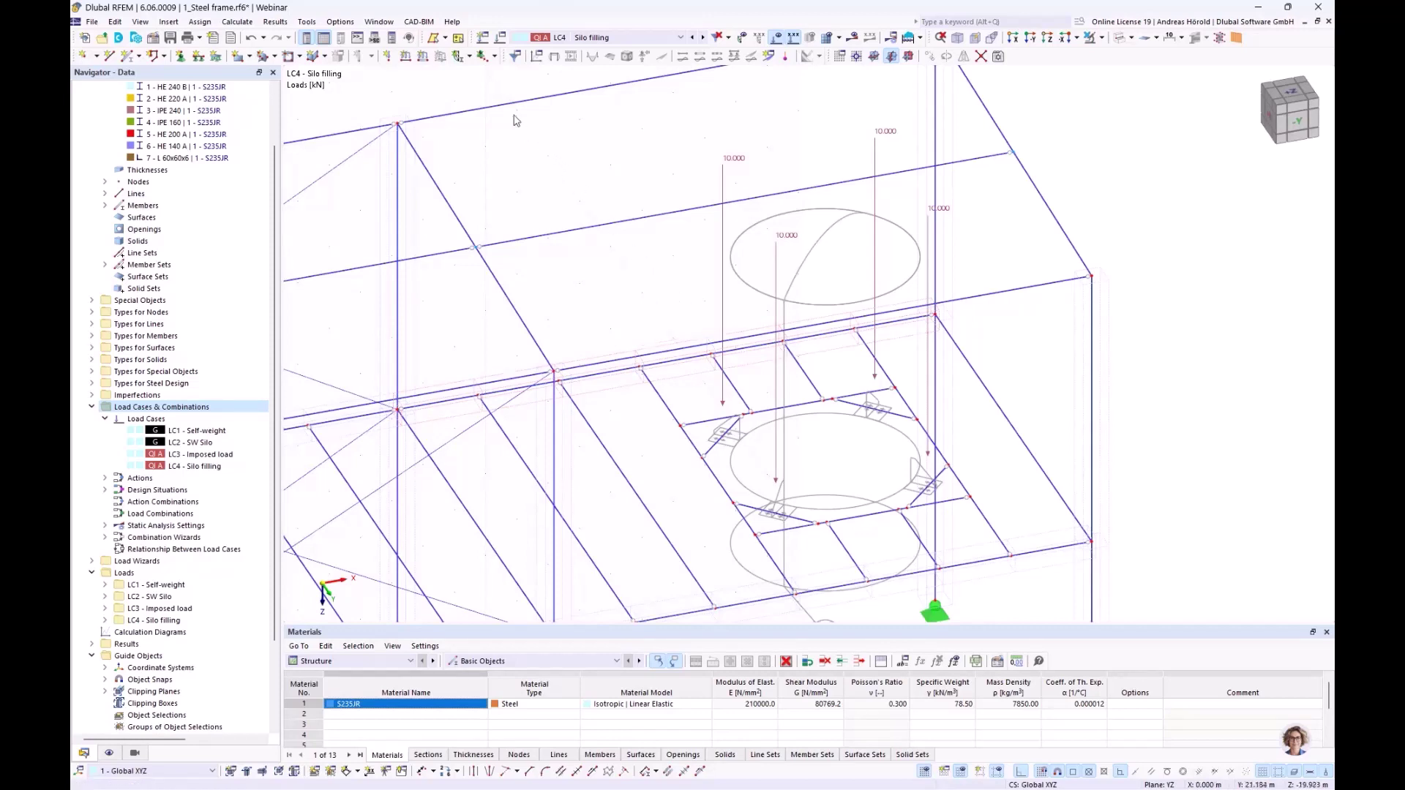
- Create load case LC5 named "Snow" with the action category Snow/ice loads - H <= 1000 m
left_click(483, 39)
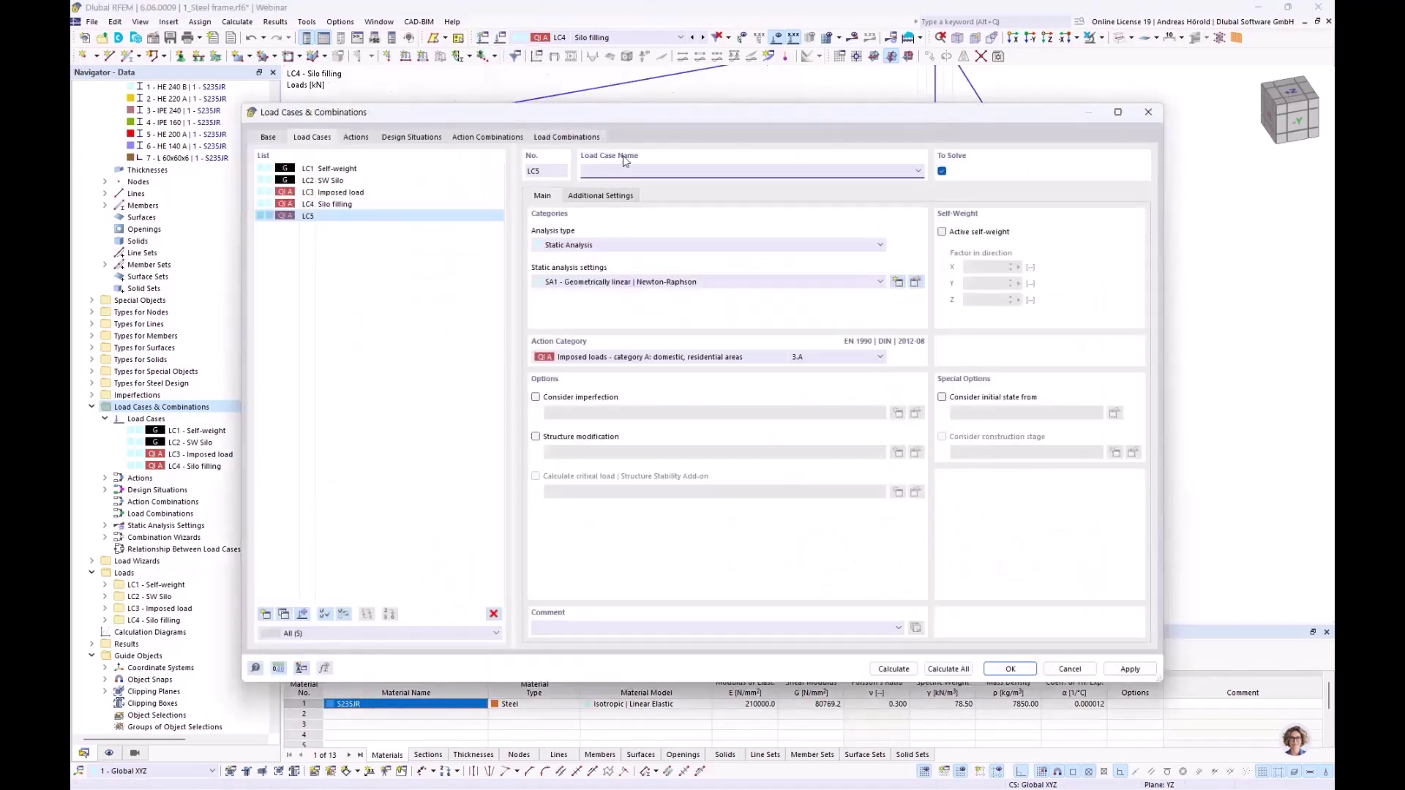
left_click(627, 359)
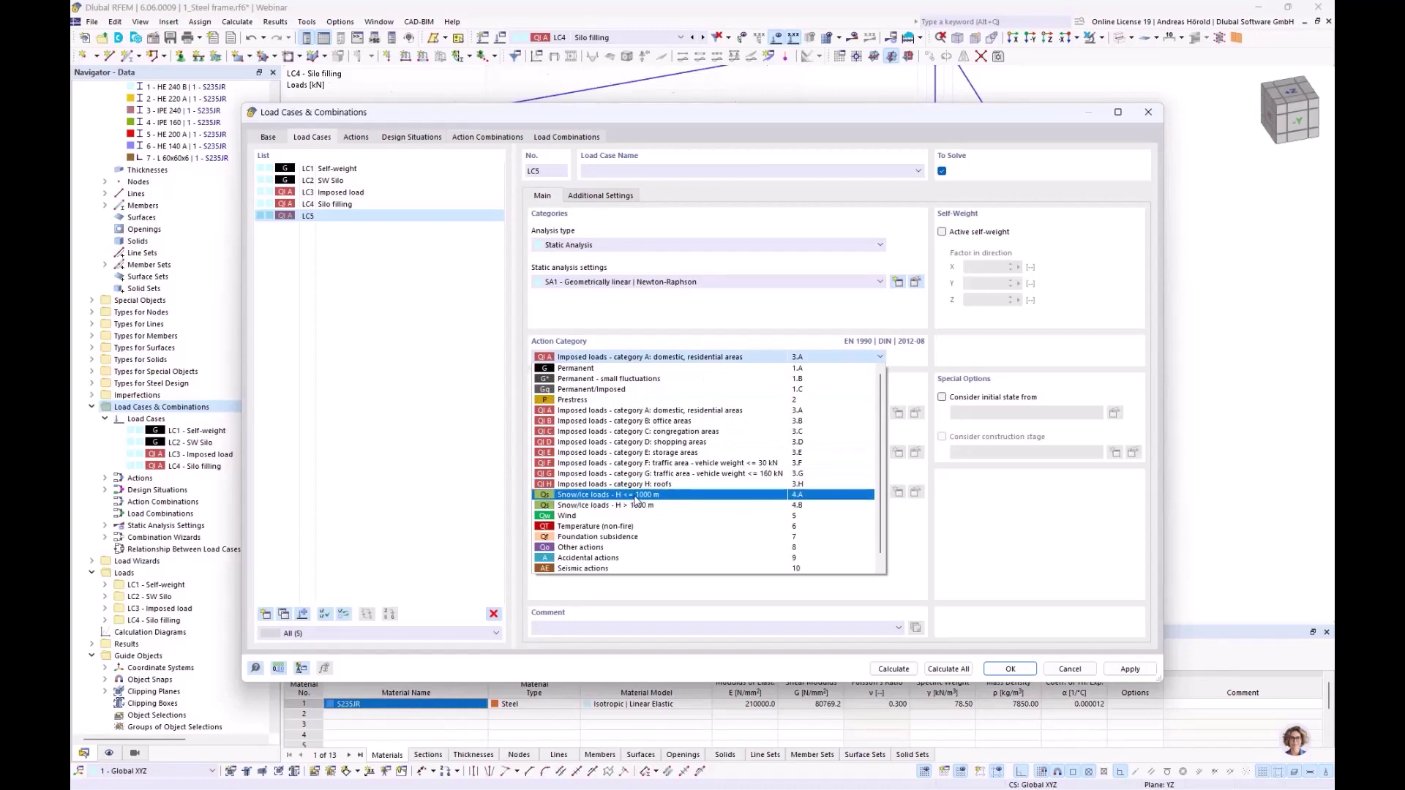
left_click(635, 496)
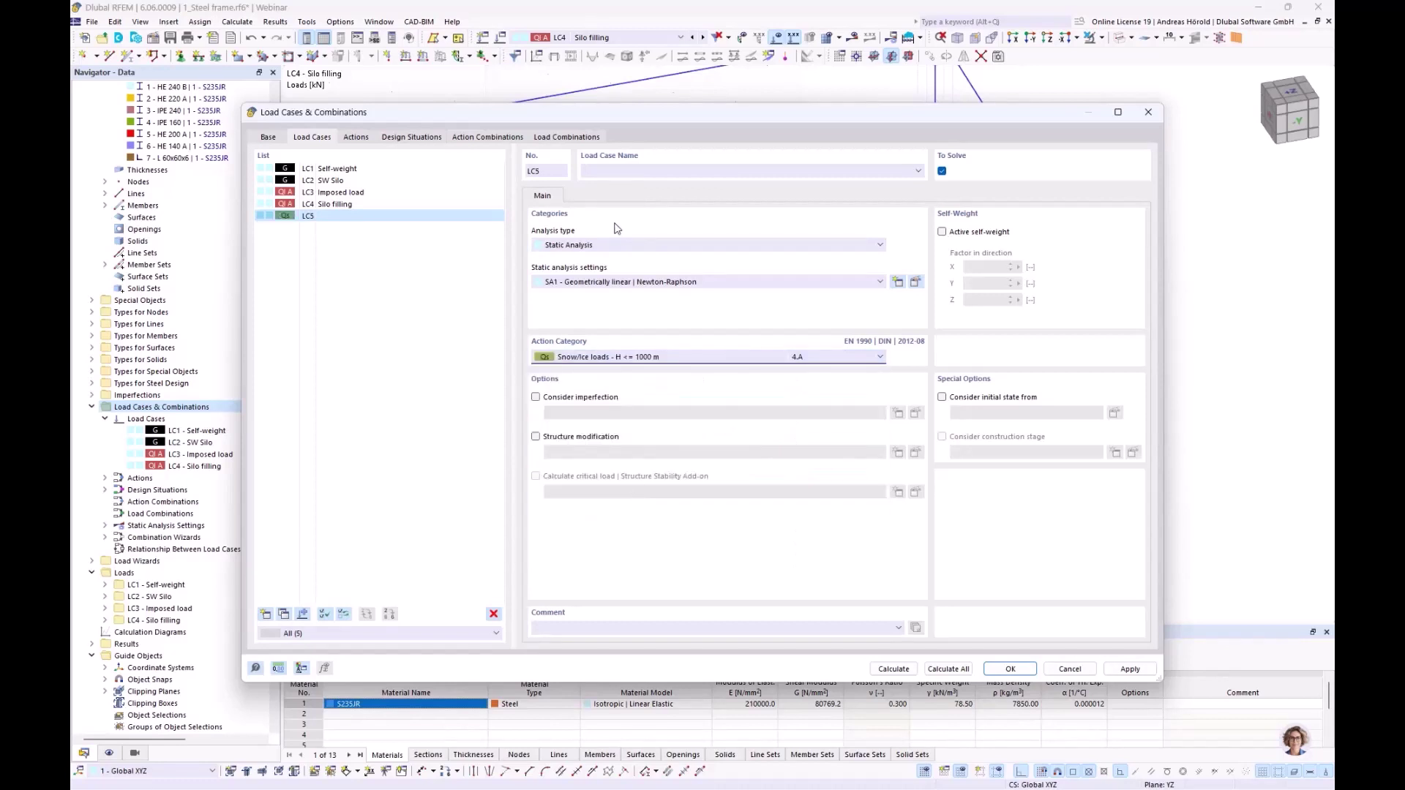
left_click(627, 169)
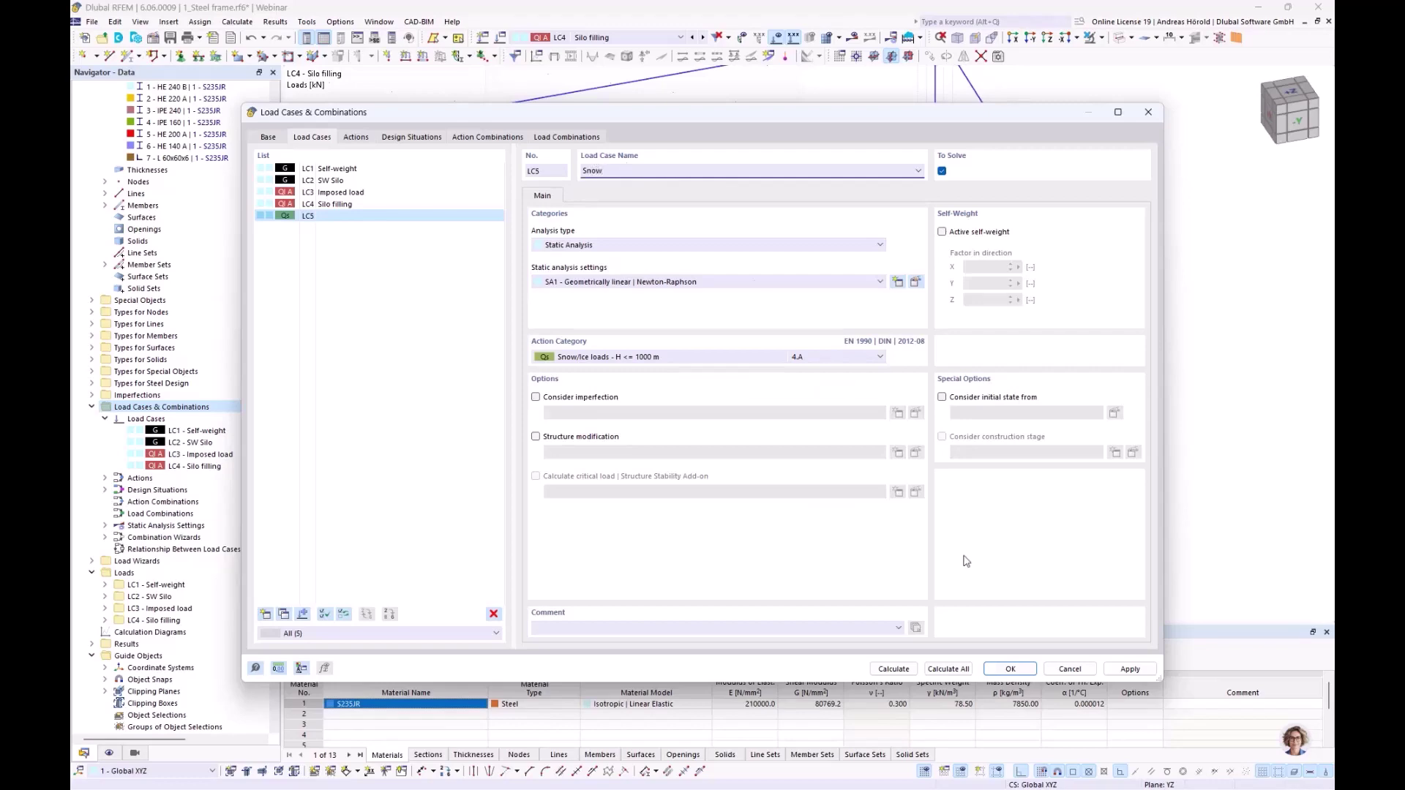
left_click(1009, 669)
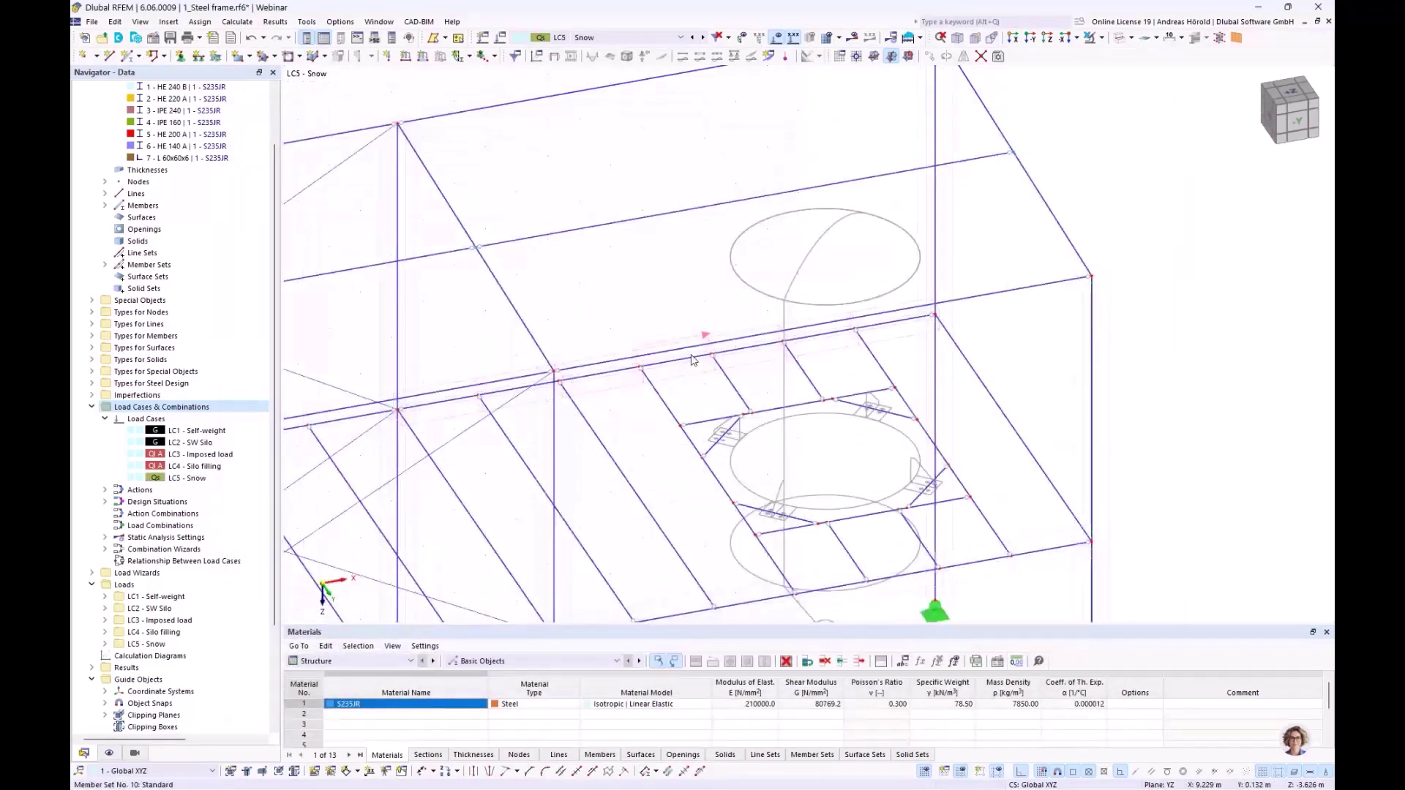
- Start a new snow load wizard for LC5 with the roof type Flat/Monopitch
scroll(692, 359, "down", 3)
middle_click_drag(695, 359, 878, 401, "ctrl")
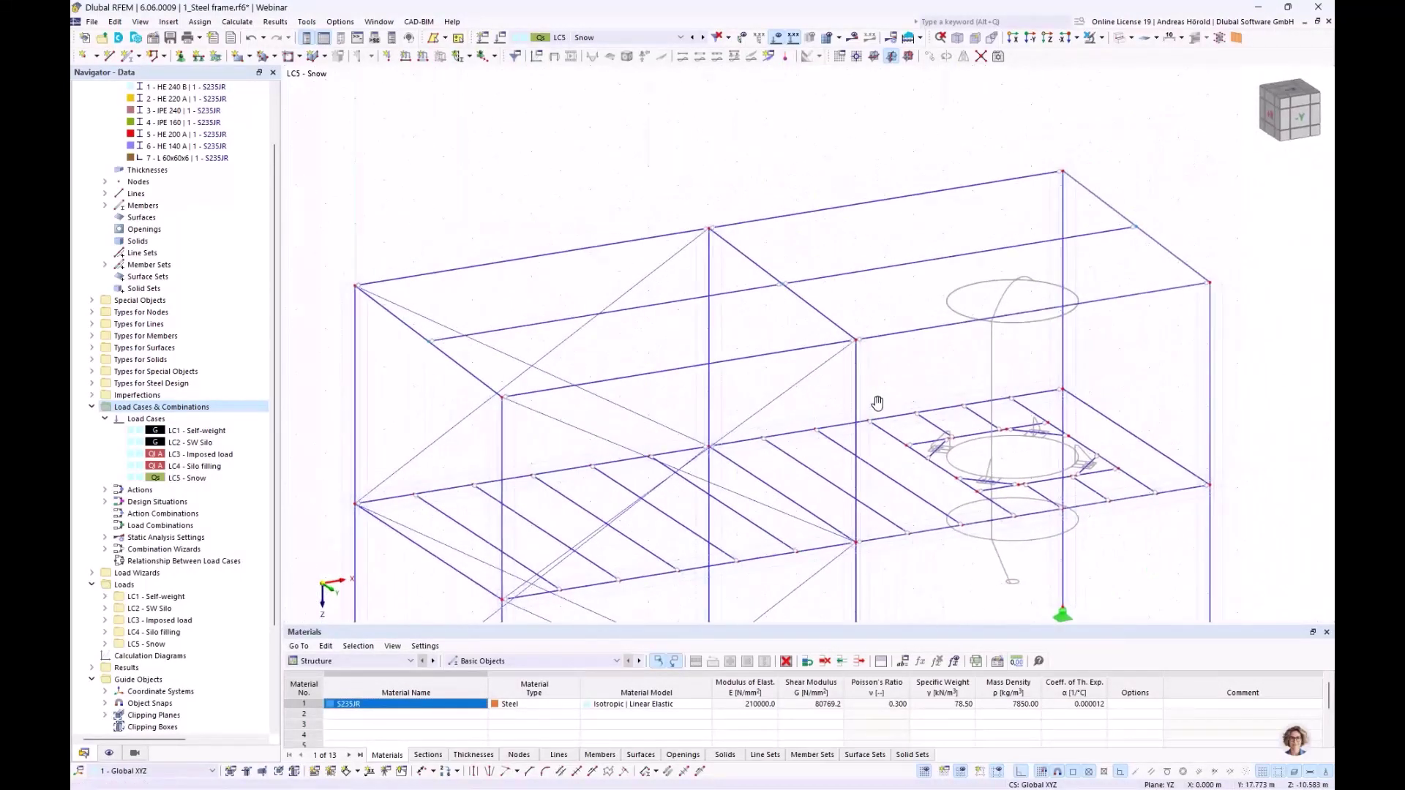
left_click(169, 22)
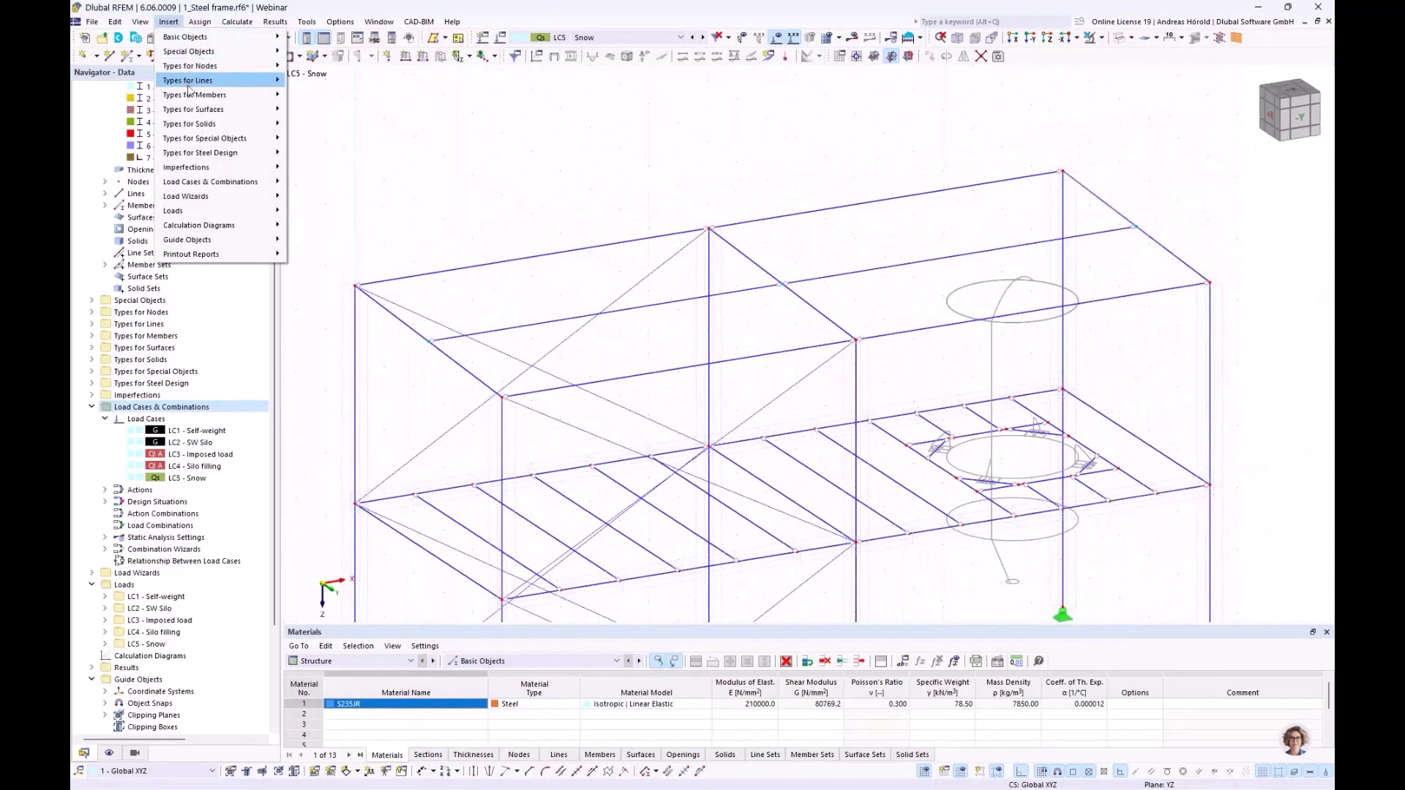
mouse_move(223, 196)
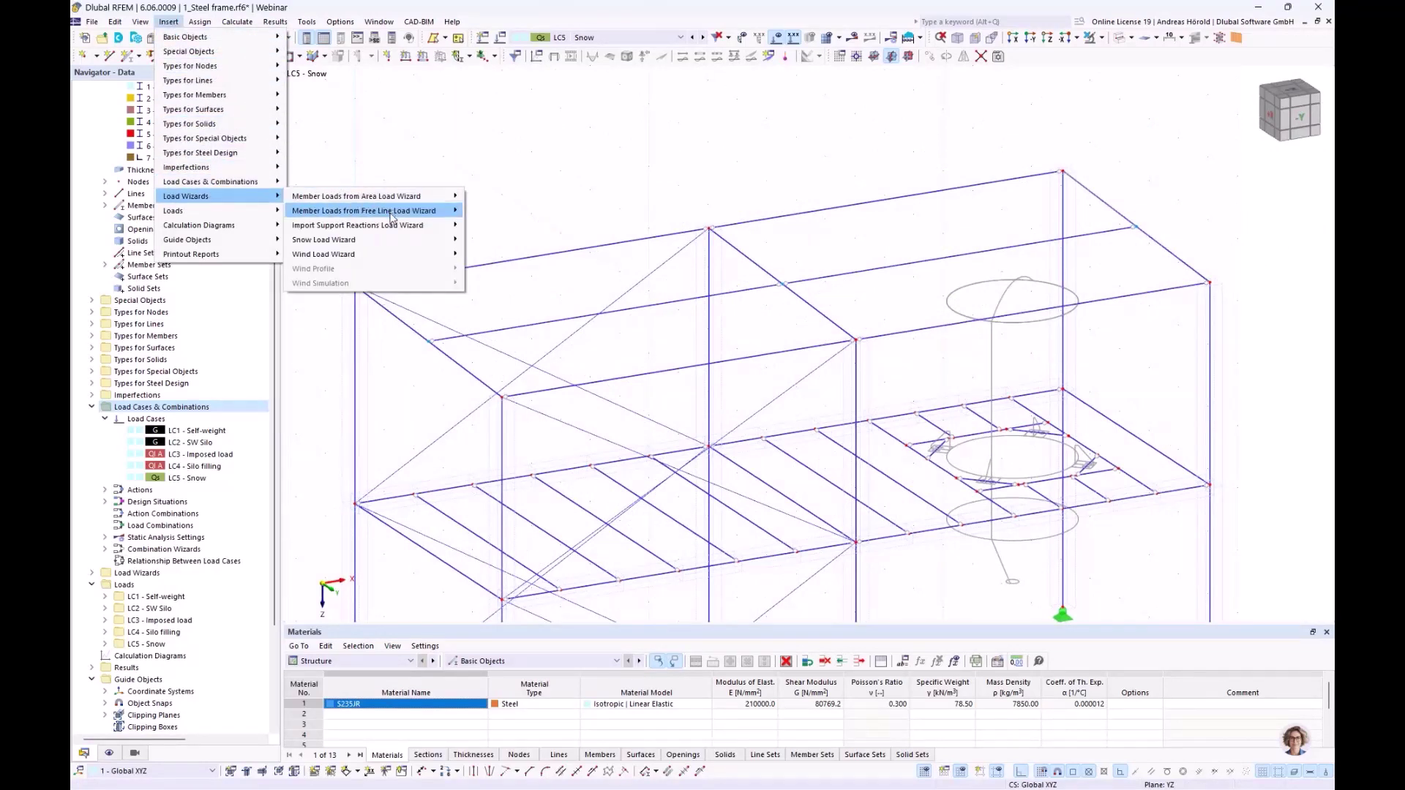
mouse_move(394, 244)
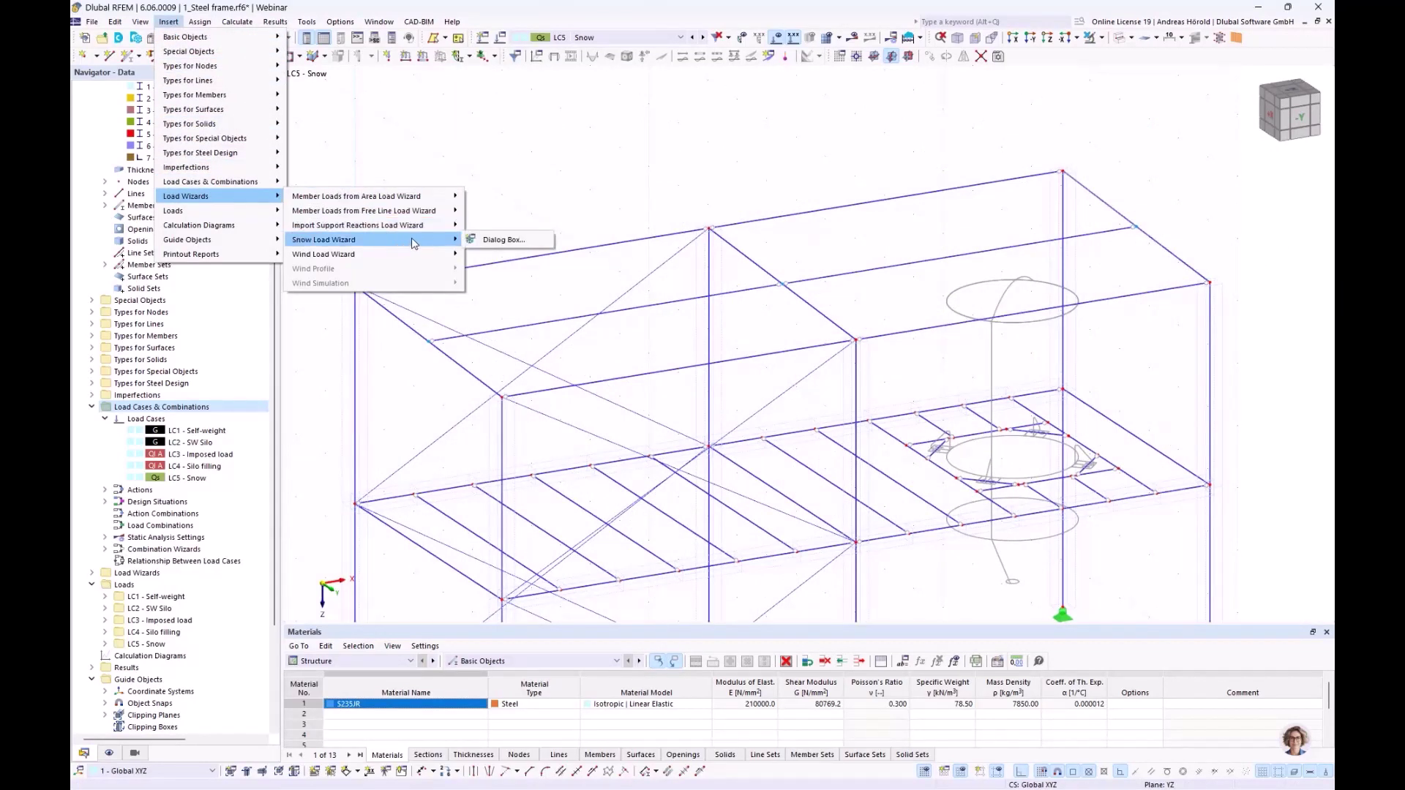
left_click(504, 240)
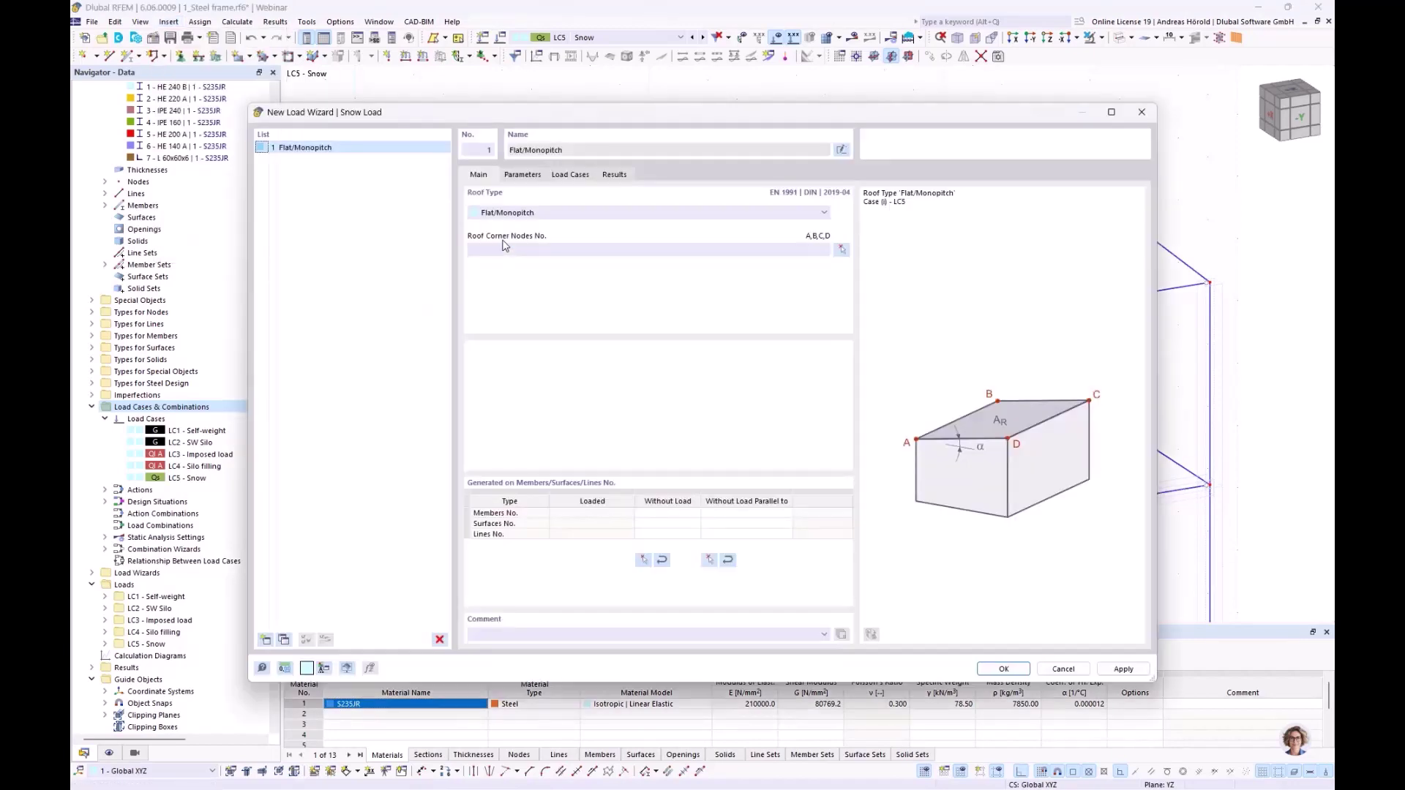
left_click(550, 214)
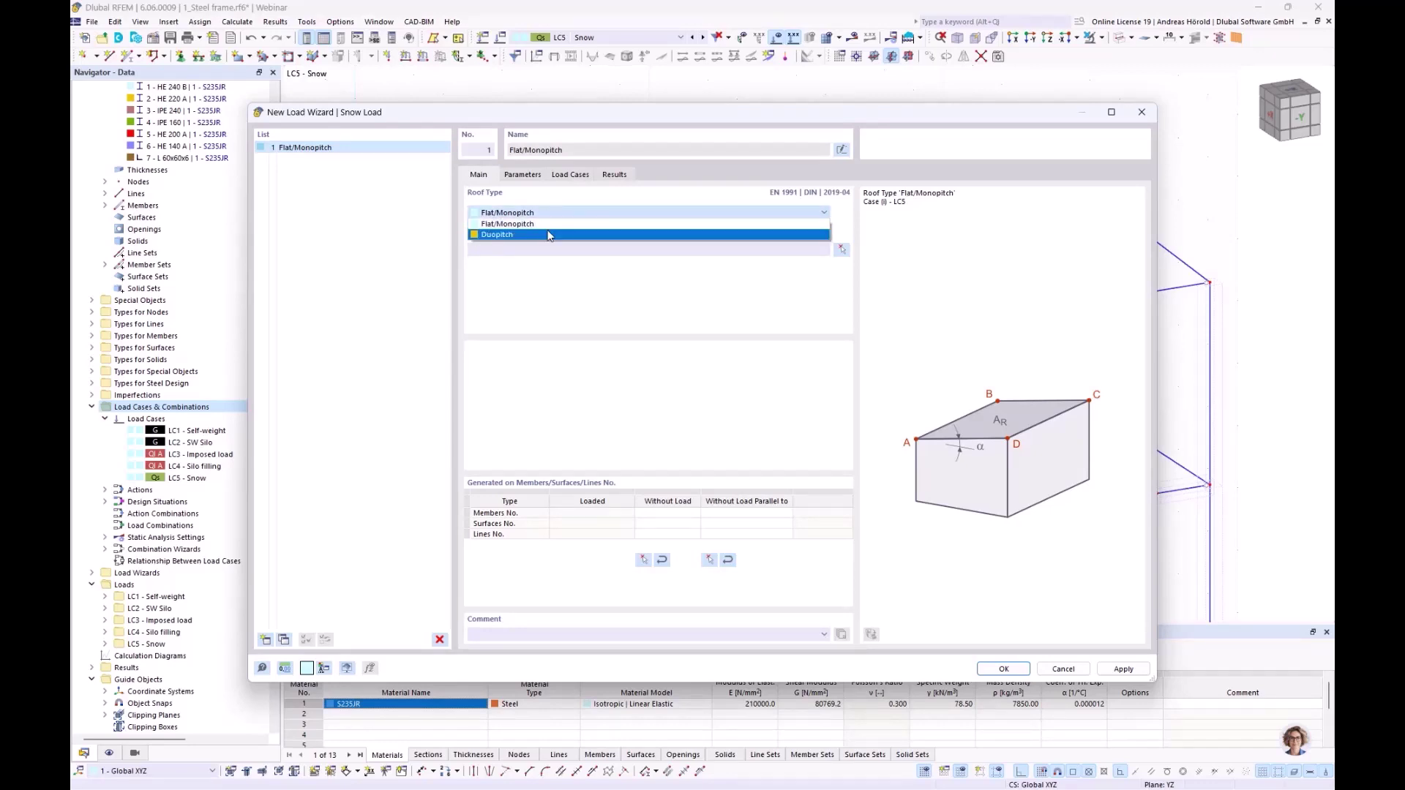
left_click(551, 225)
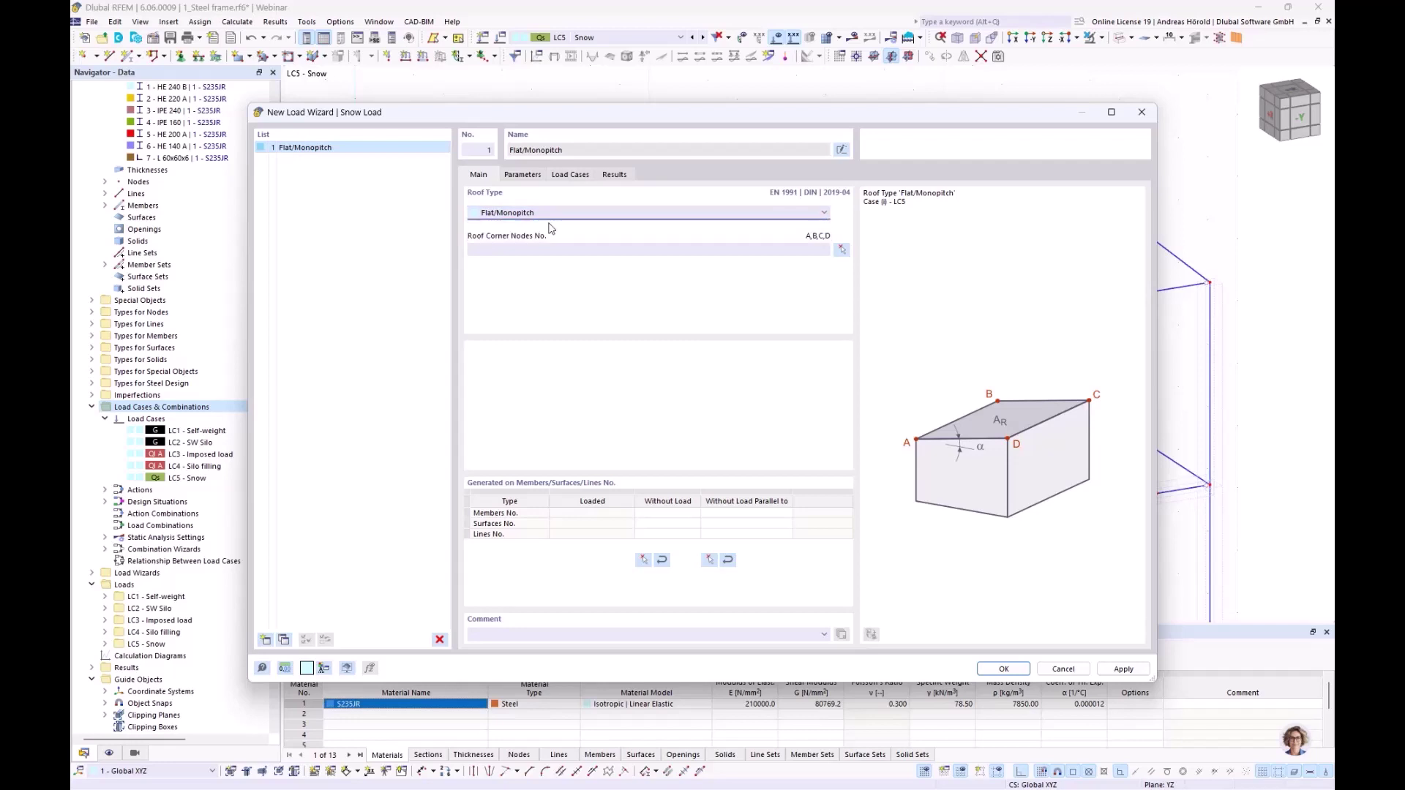
- Pick the four outer roof corner nodes 14, 2, 4 and 16 as the snow load's roof corners
left_click(841, 251)
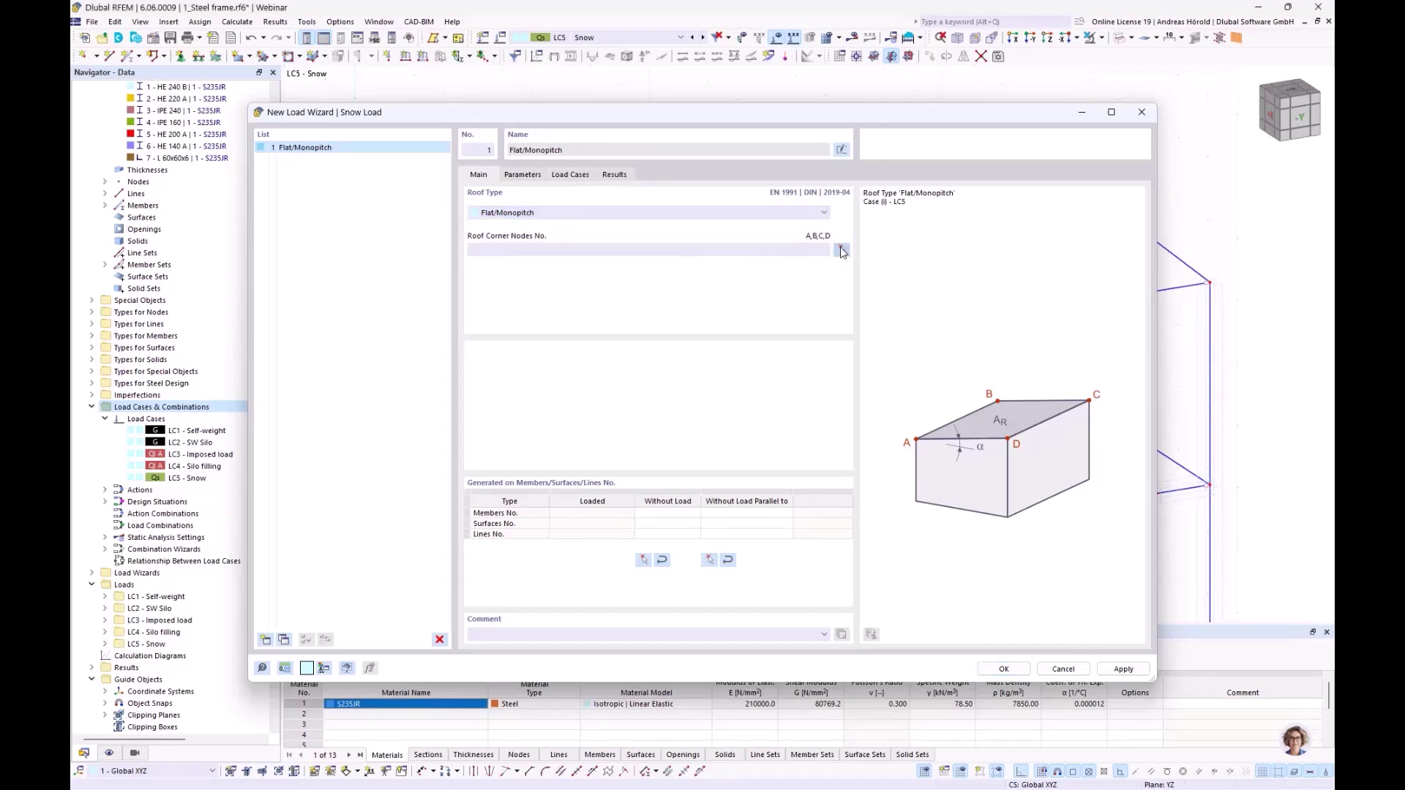
left_click(1209, 283)
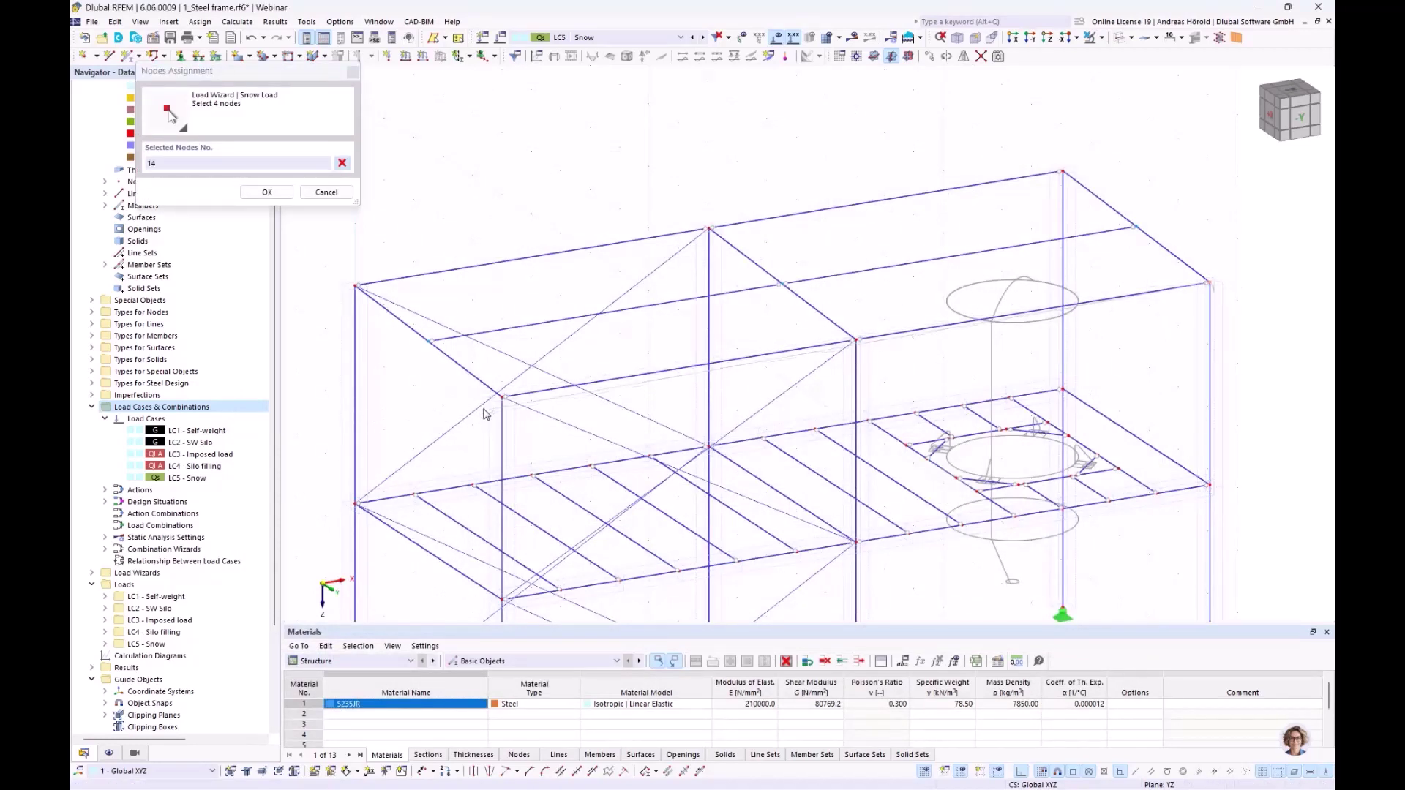
left_click(502, 397)
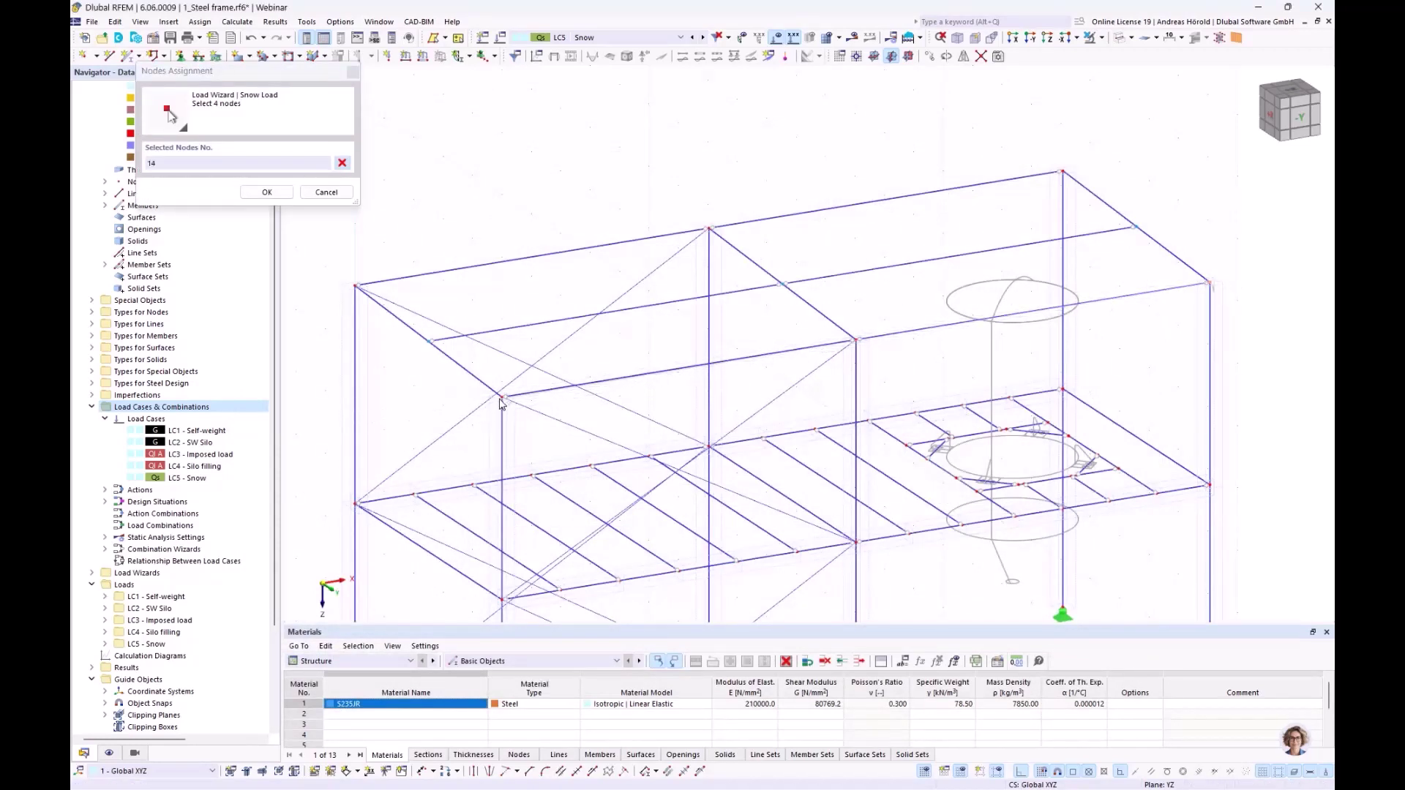
left_click(357, 286)
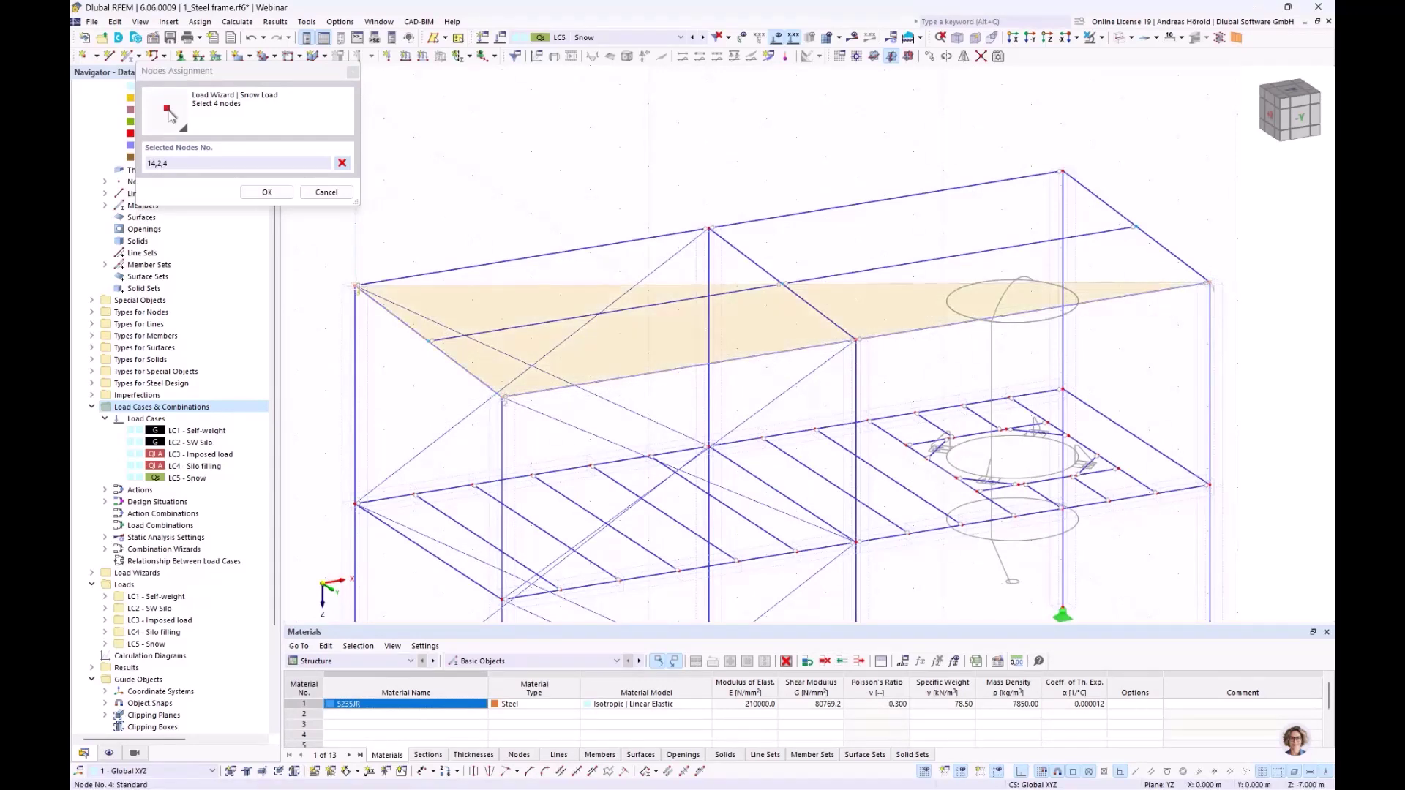
left_click(1062, 171)
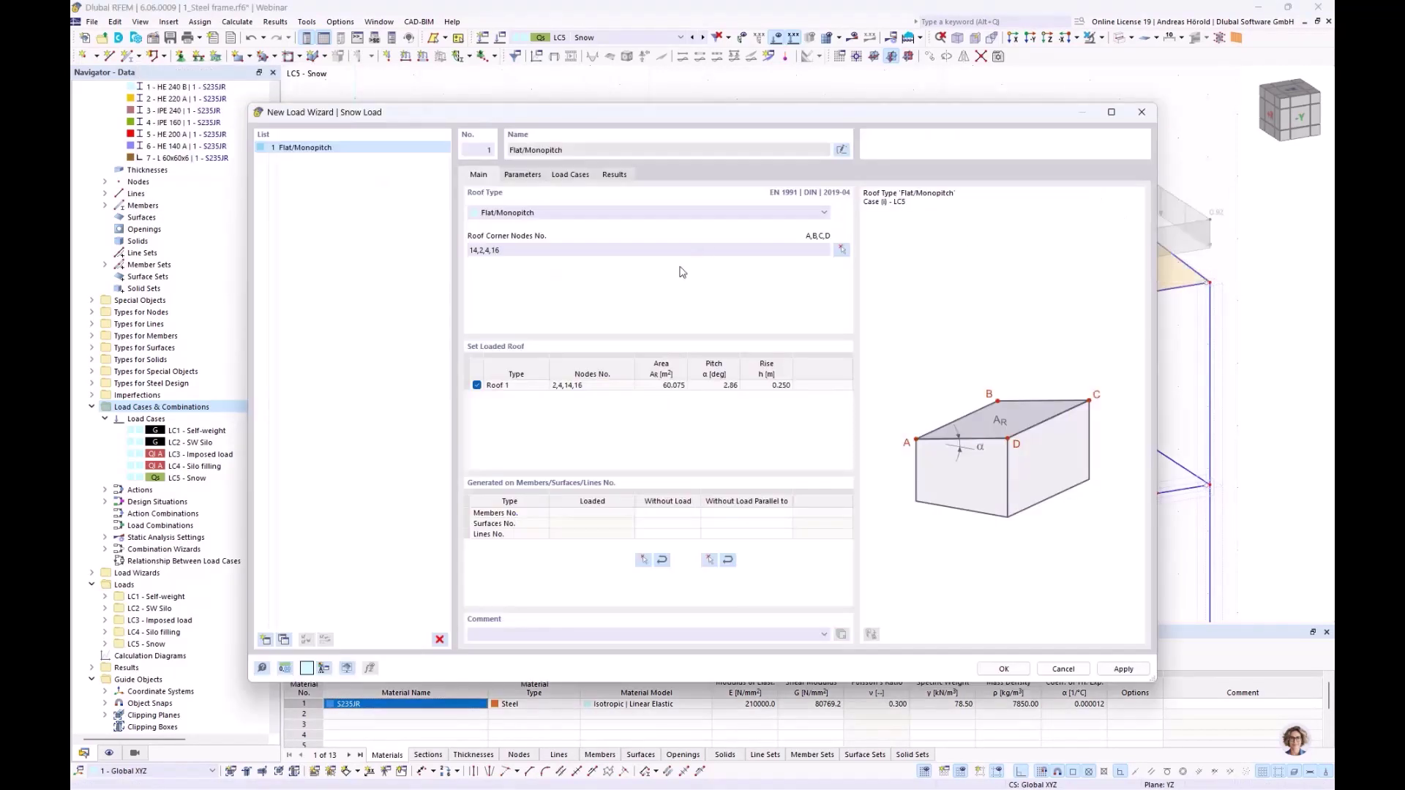
- Exclude members parallel to roof end beam 4 from receiving the generated snow load
left_click(729, 514)
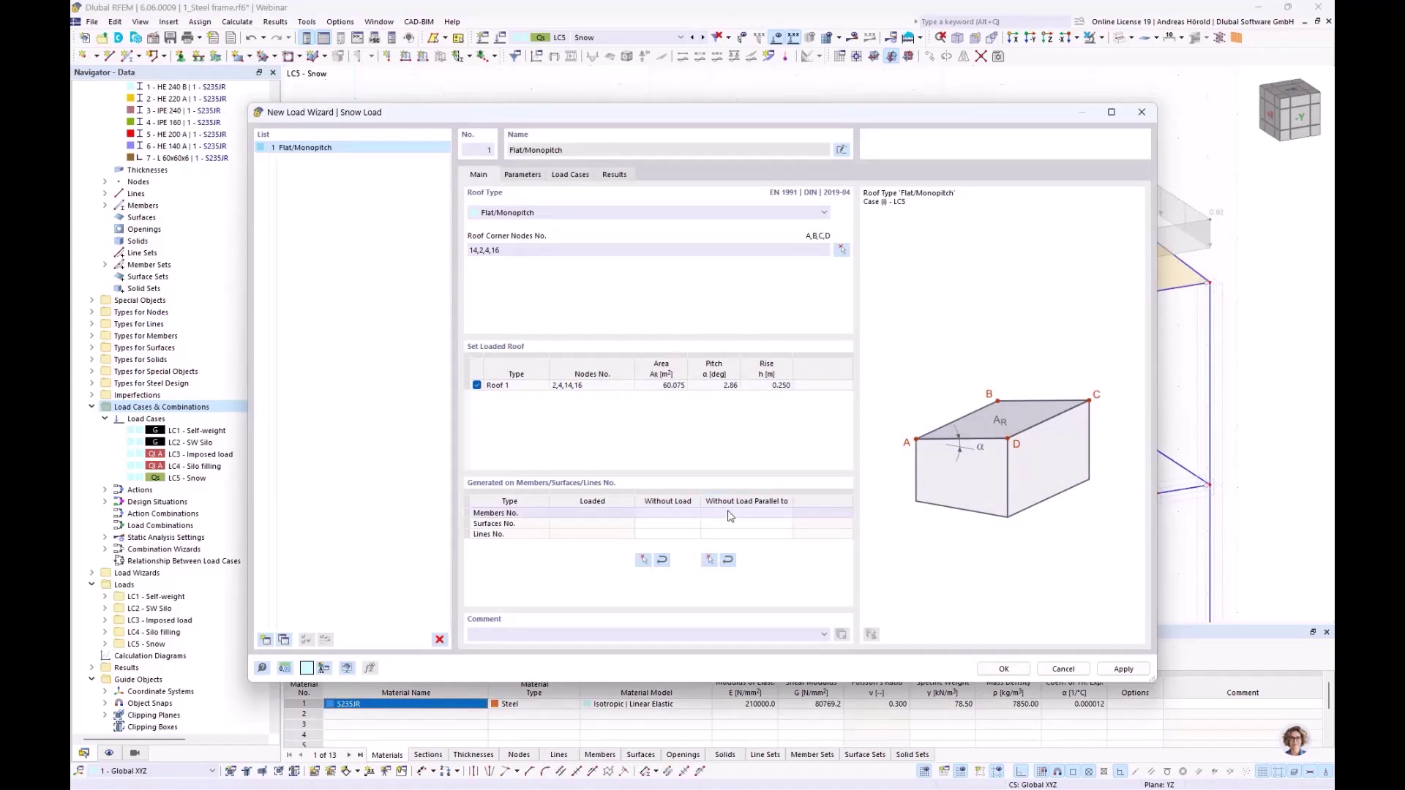
left_click(732, 514)
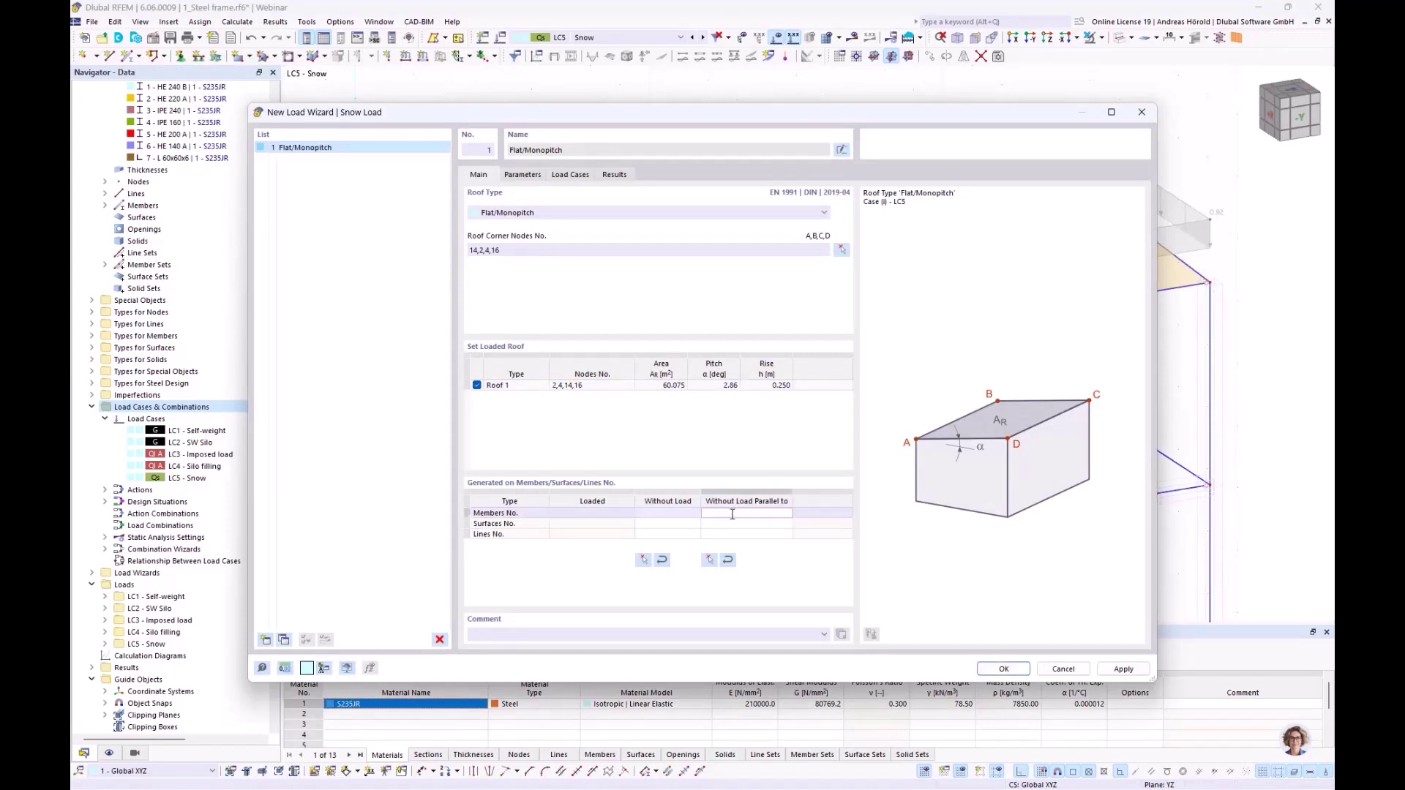
left_click(709, 560)
left_click(481, 382)
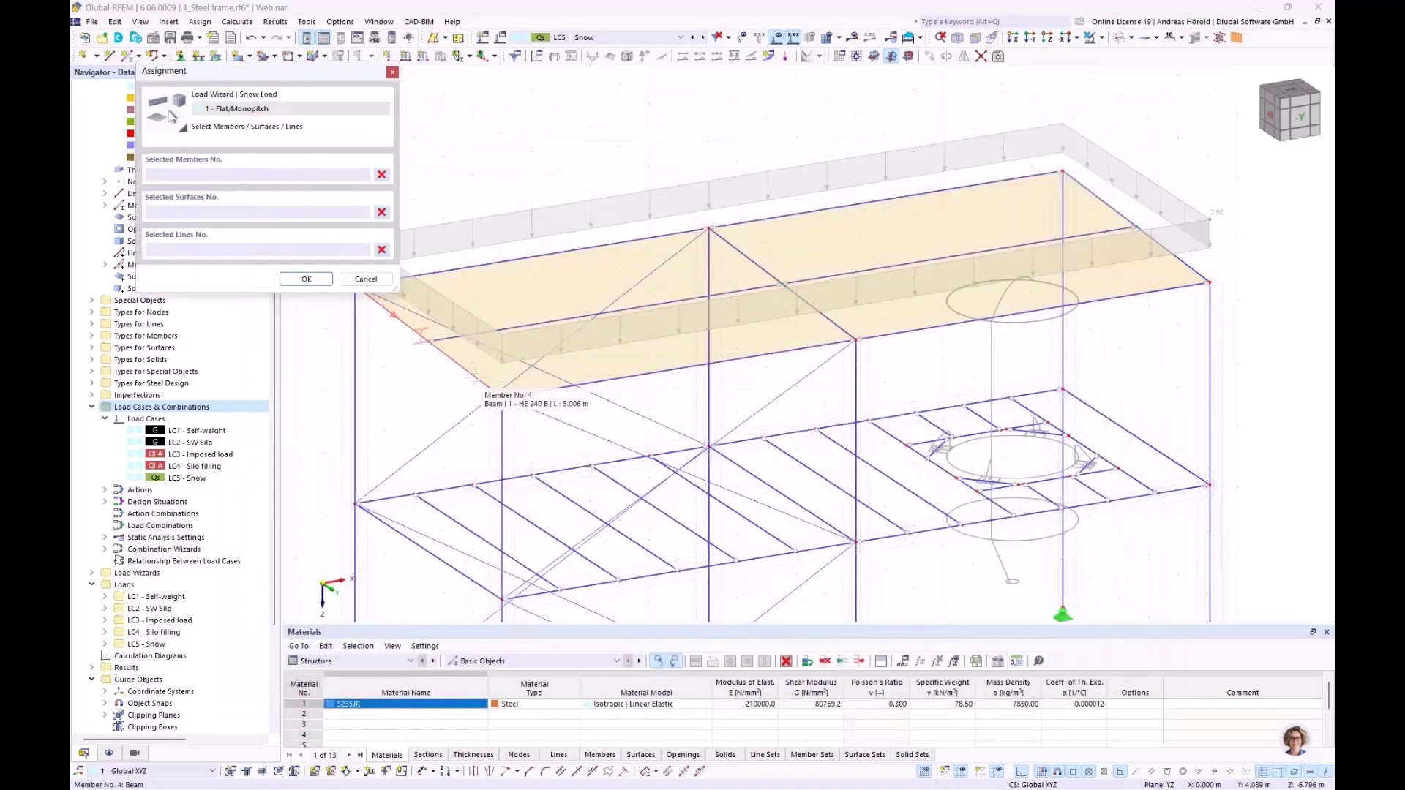
left_click(304, 280)
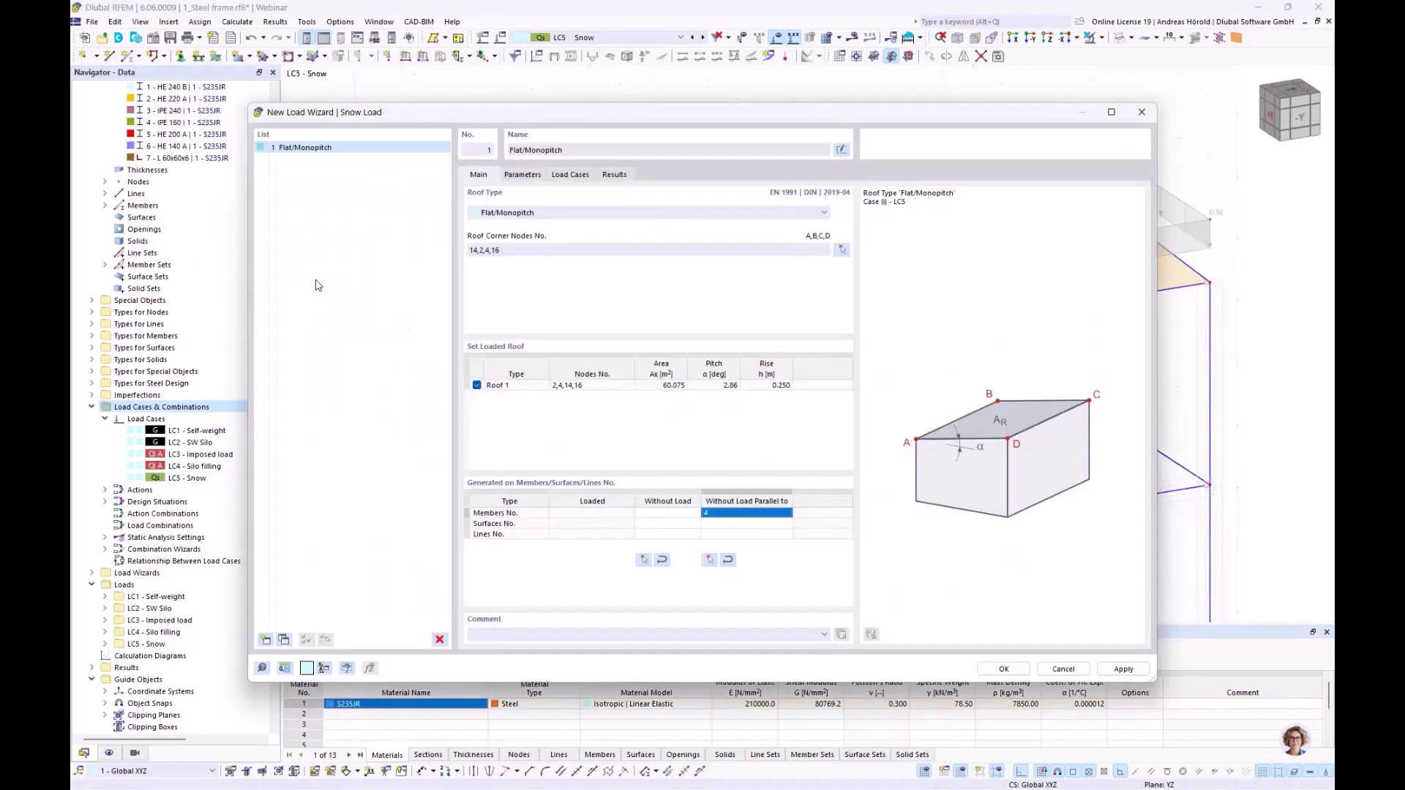
- Check the snow load parameters, keeping the definition type Map and parameters, and generate the load into LC5 - Snow
left_click(522, 176)
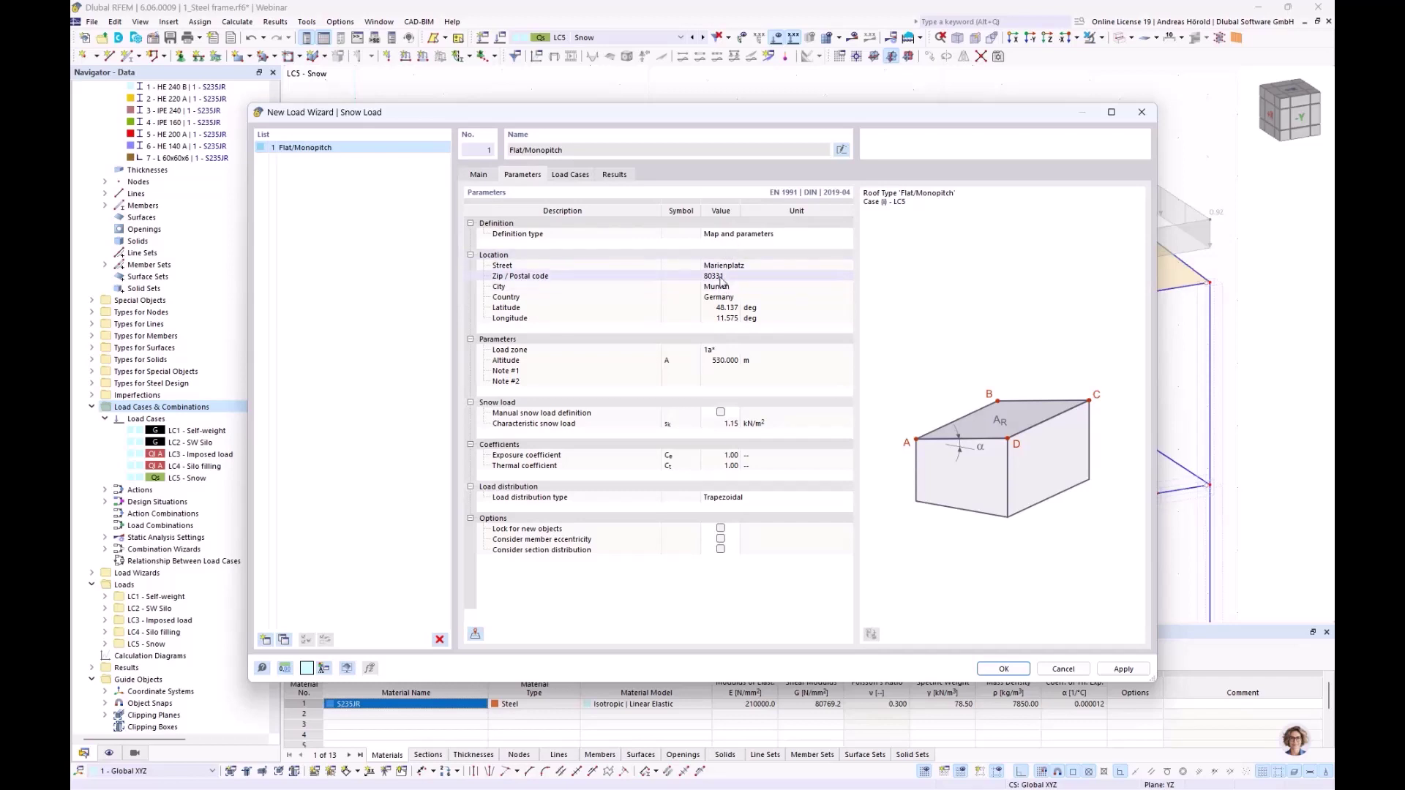
left_click(756, 234)
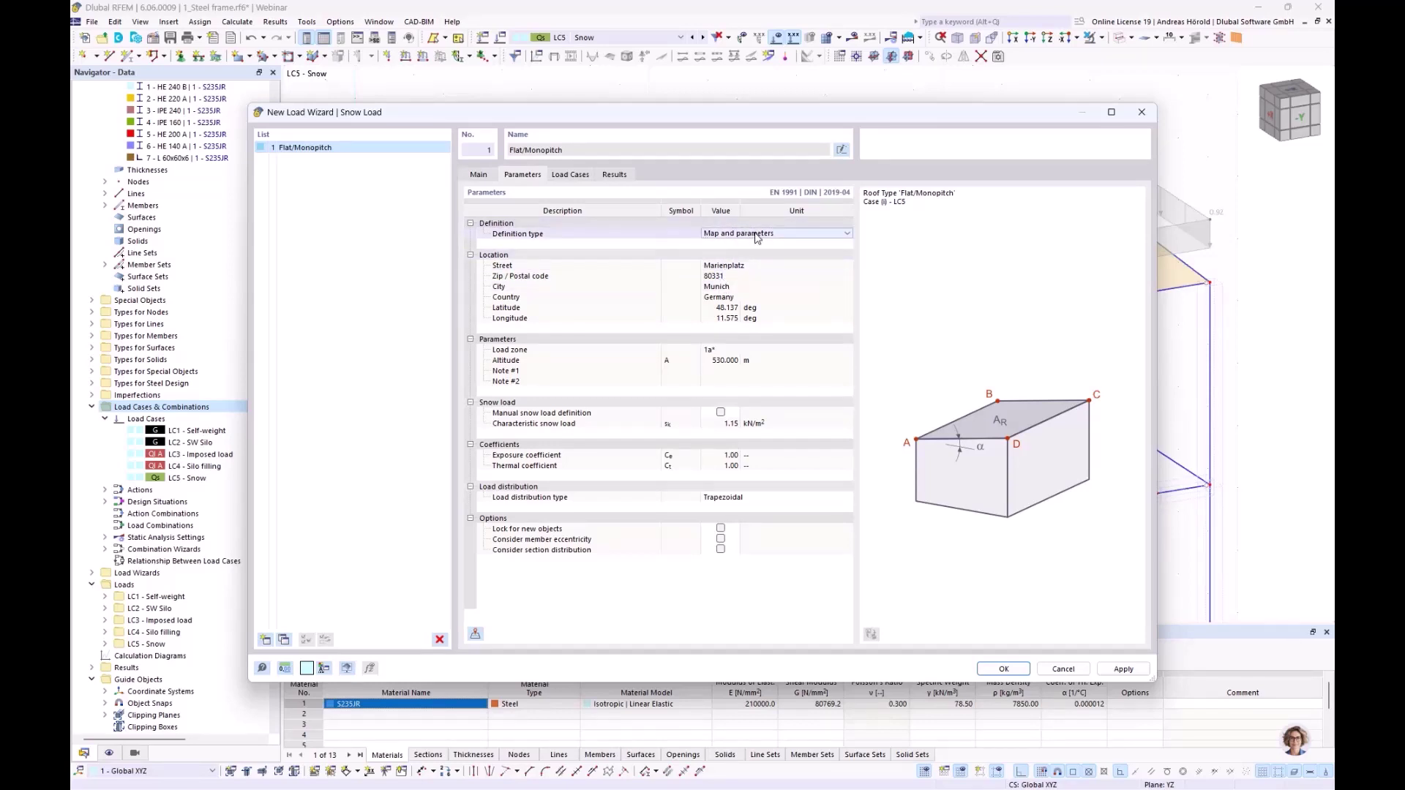
left_click(756, 235)
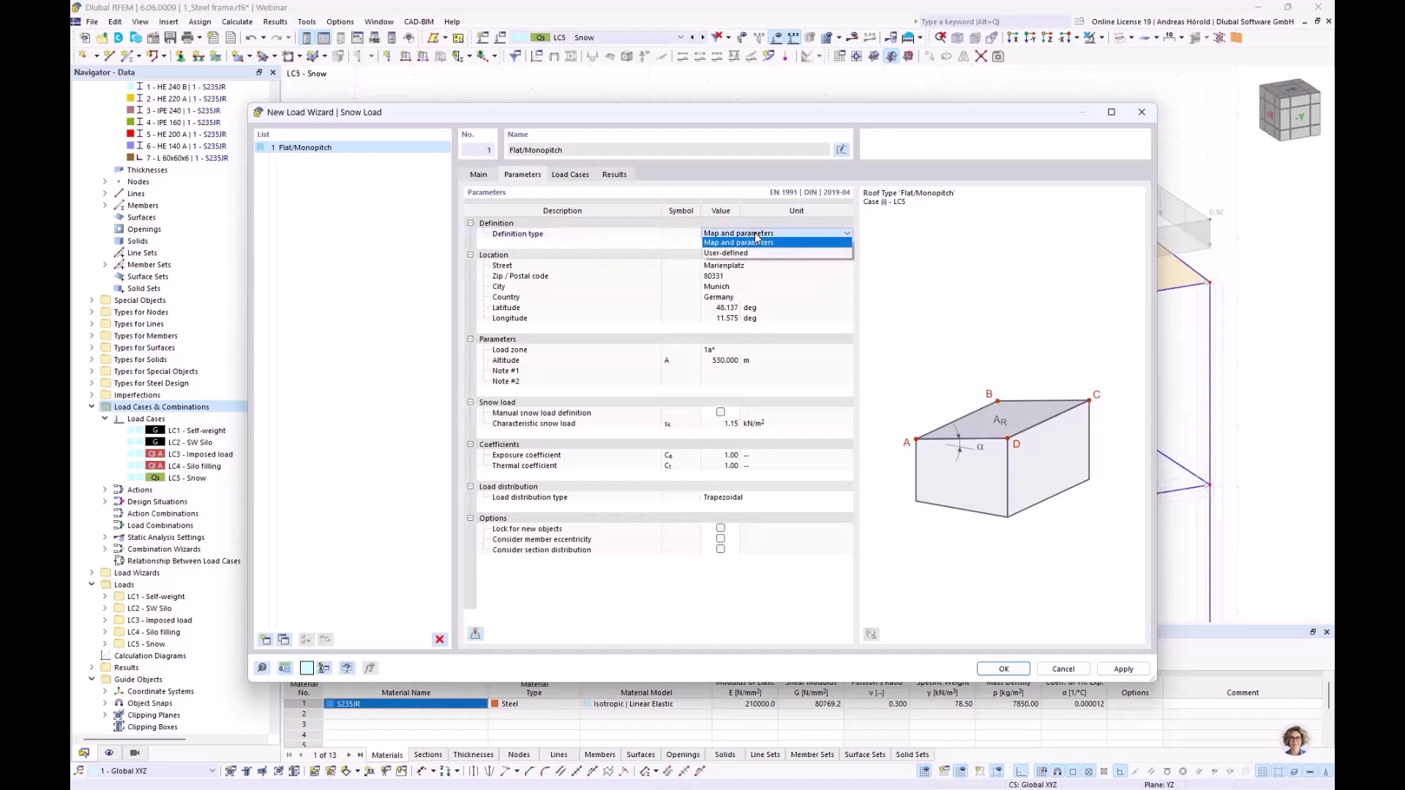
left_click(814, 277)
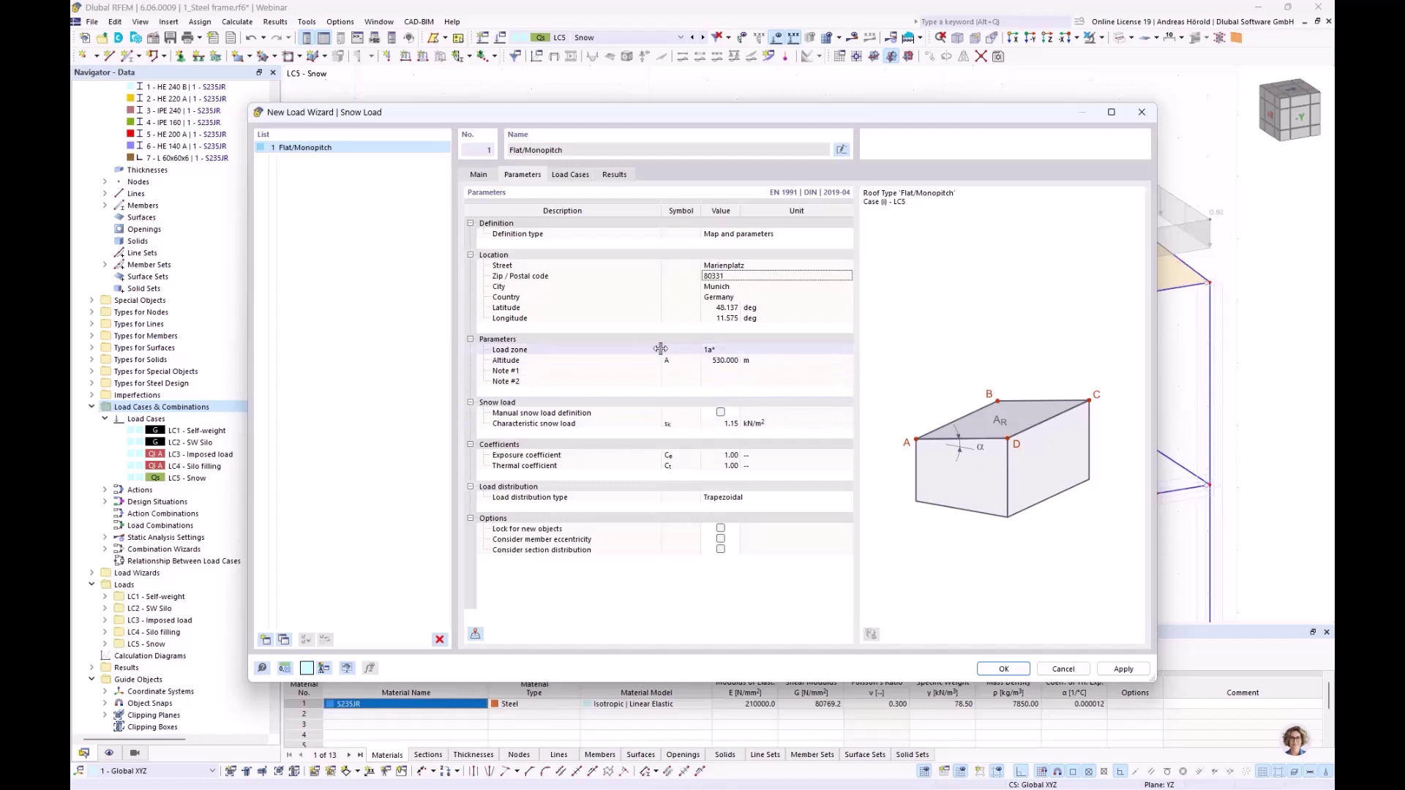
left_click(567, 175)
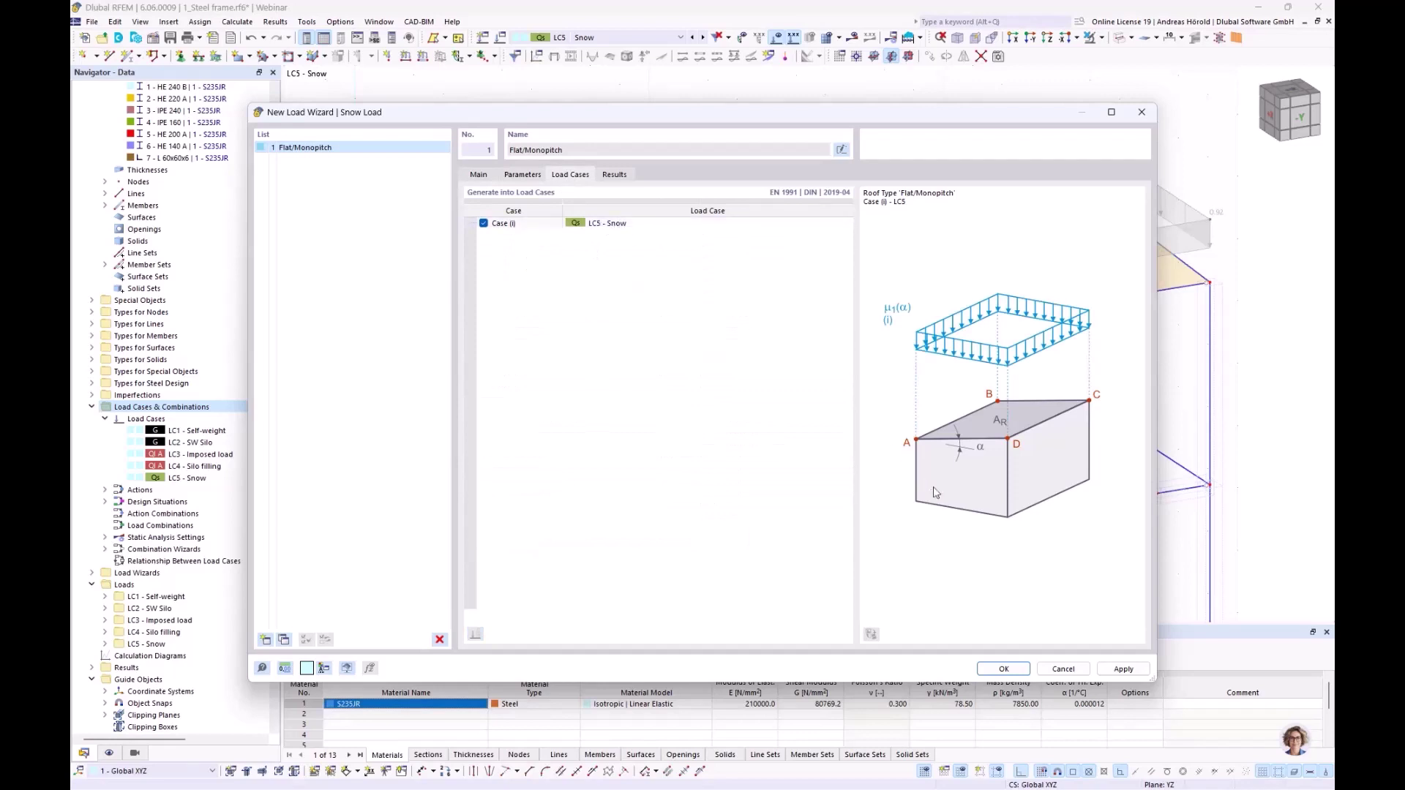
left_click(1003, 668)
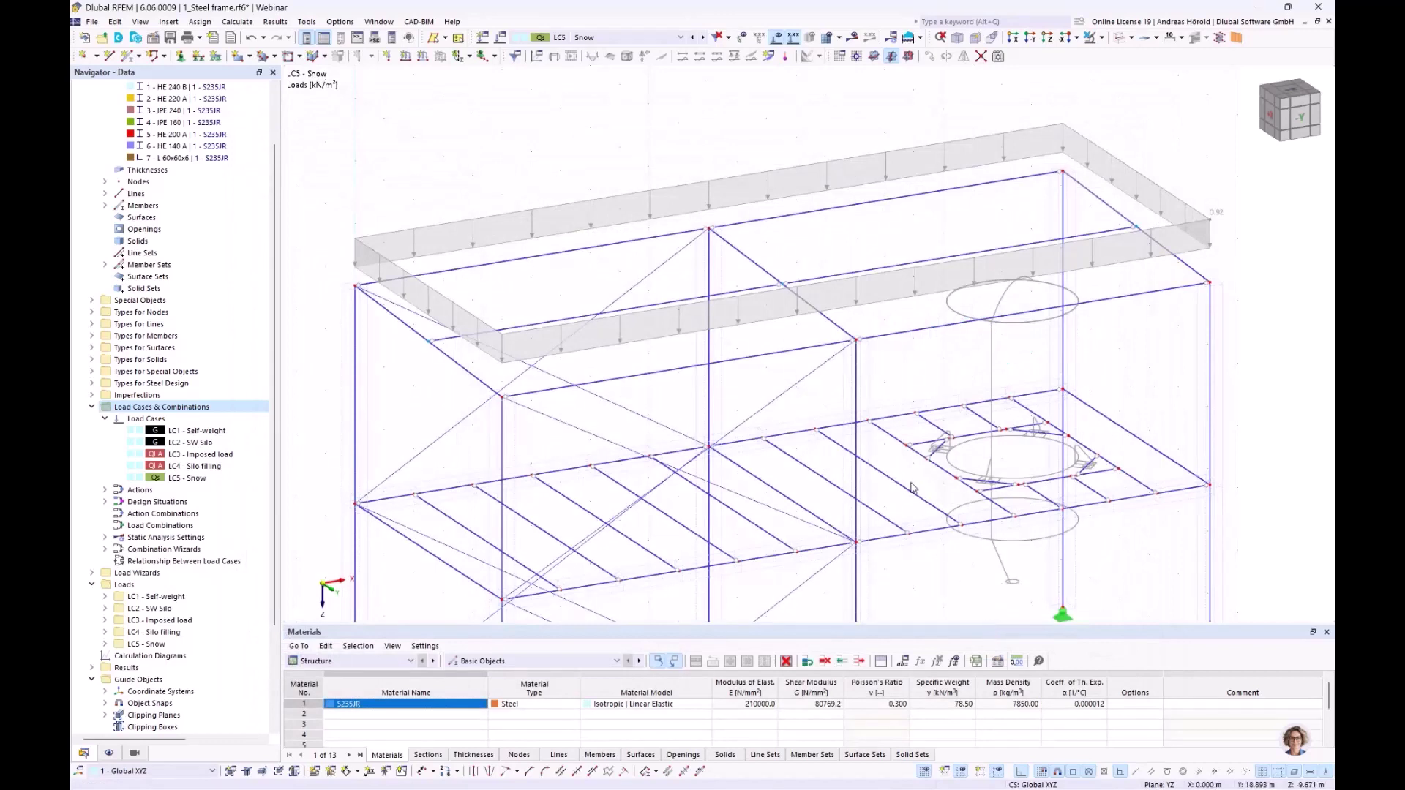
- Display the generated snow member loads separately to inspect them, and return to the combined wizard load display
right_click(735, 184)
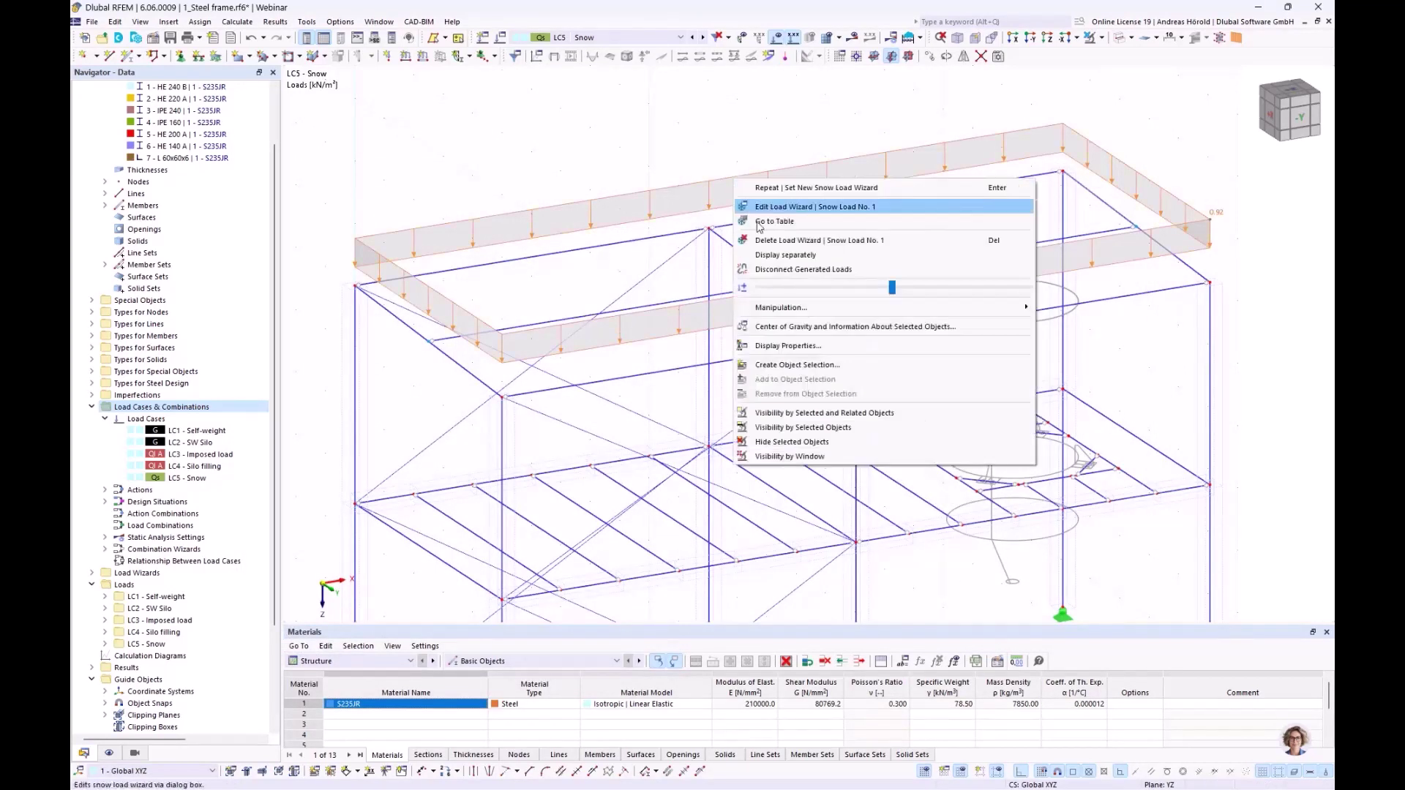
left_click(783, 256)
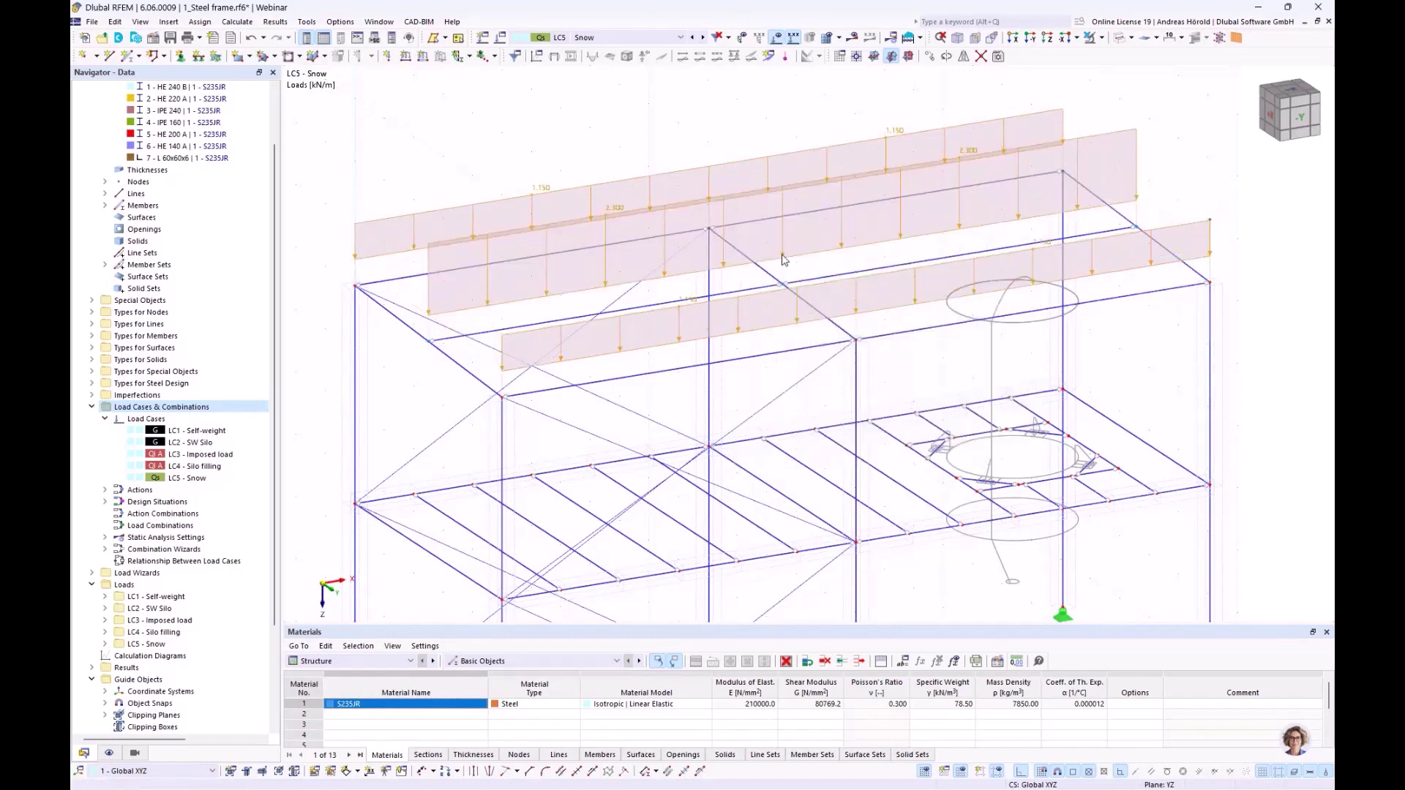
right_click(771, 164)
left_click(805, 222)
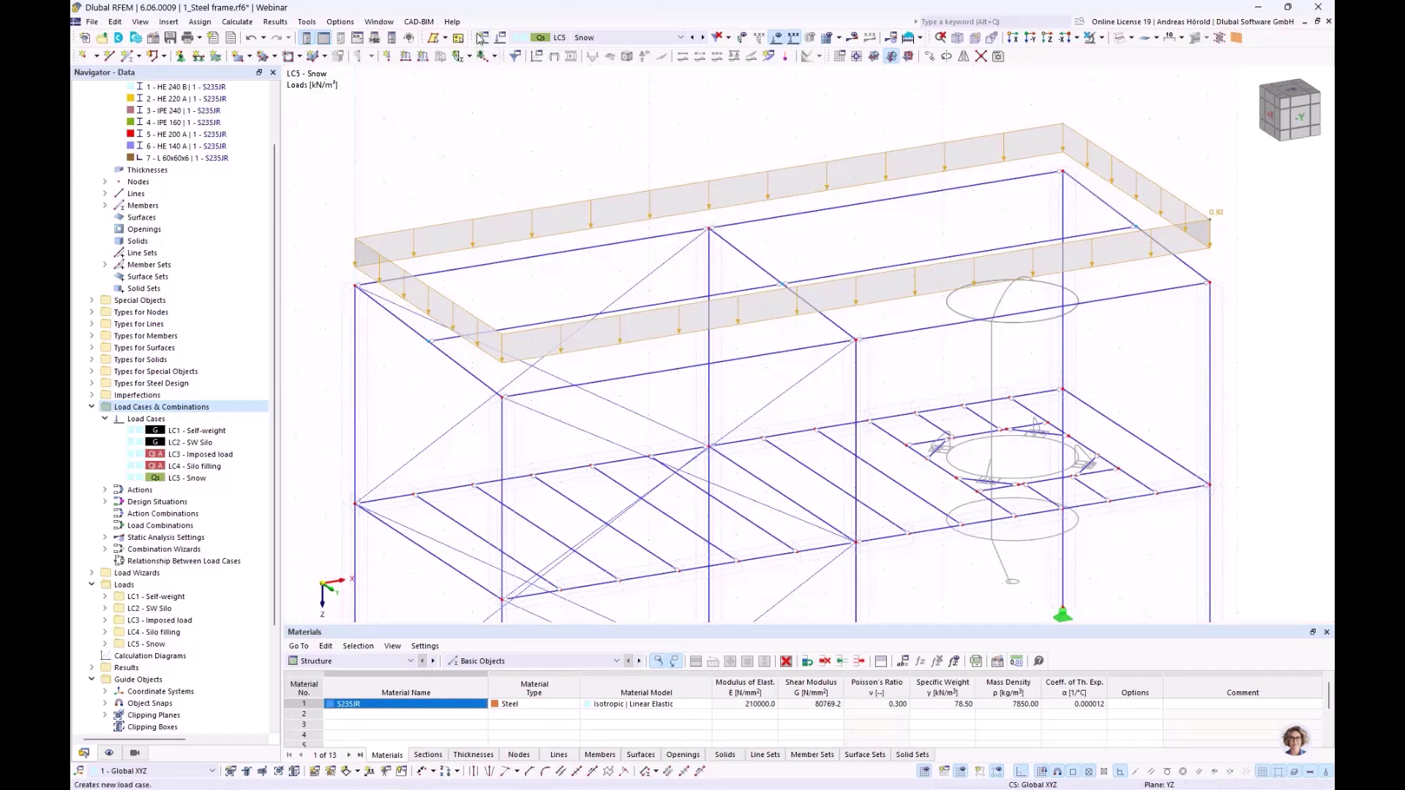
- Create load case LC6 named "Wx+" with the action category Wind
left_click(483, 38)
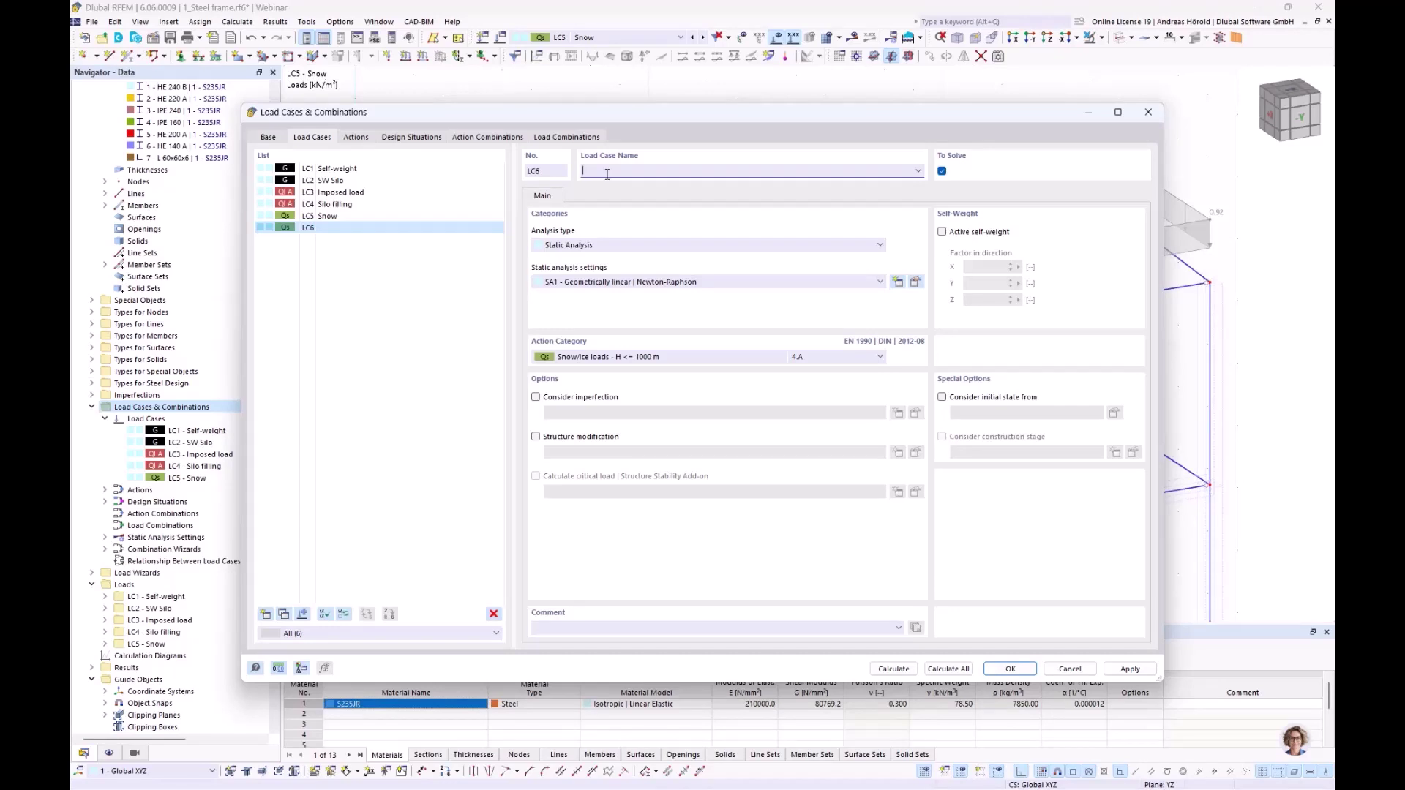
left_click(618, 358)
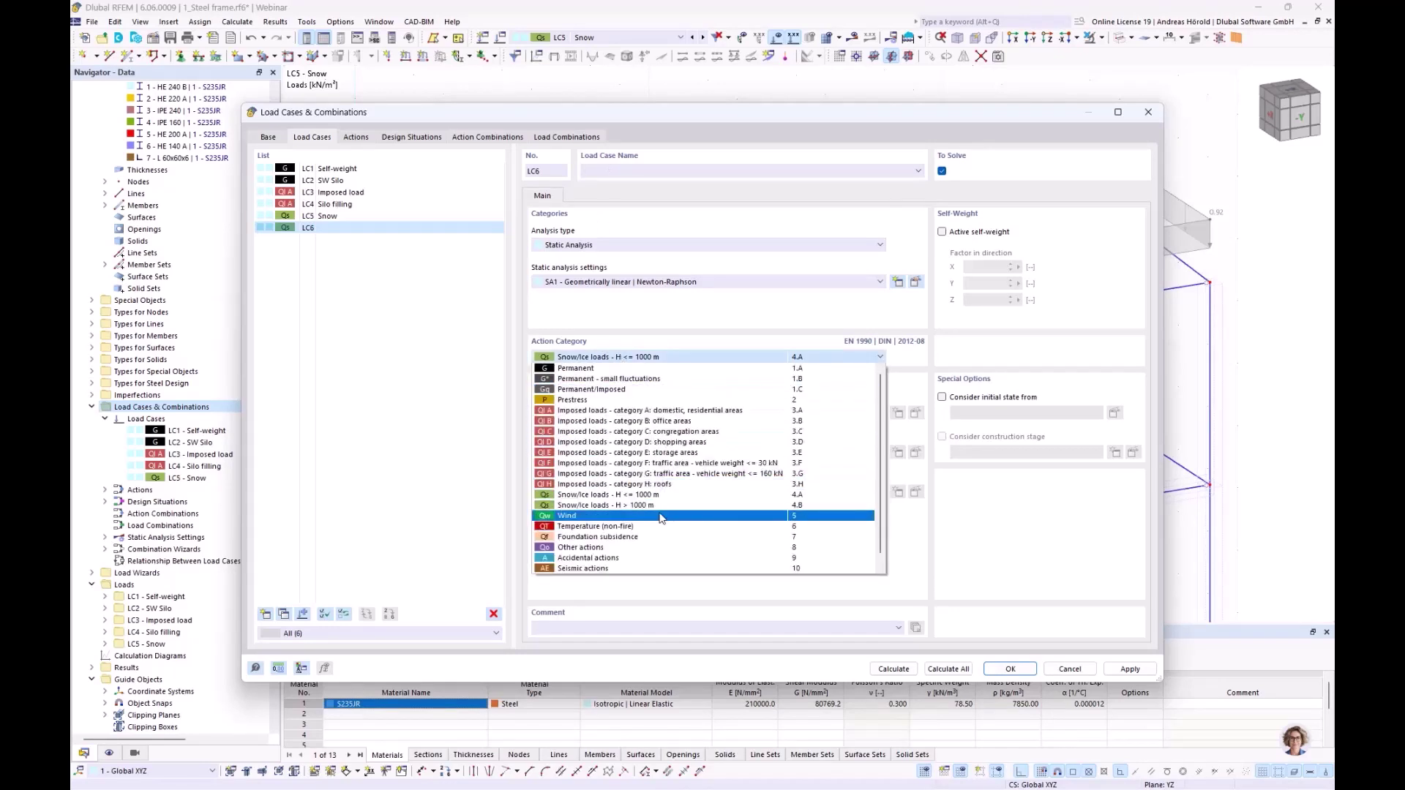
left_click(661, 517)
left_click(623, 171)
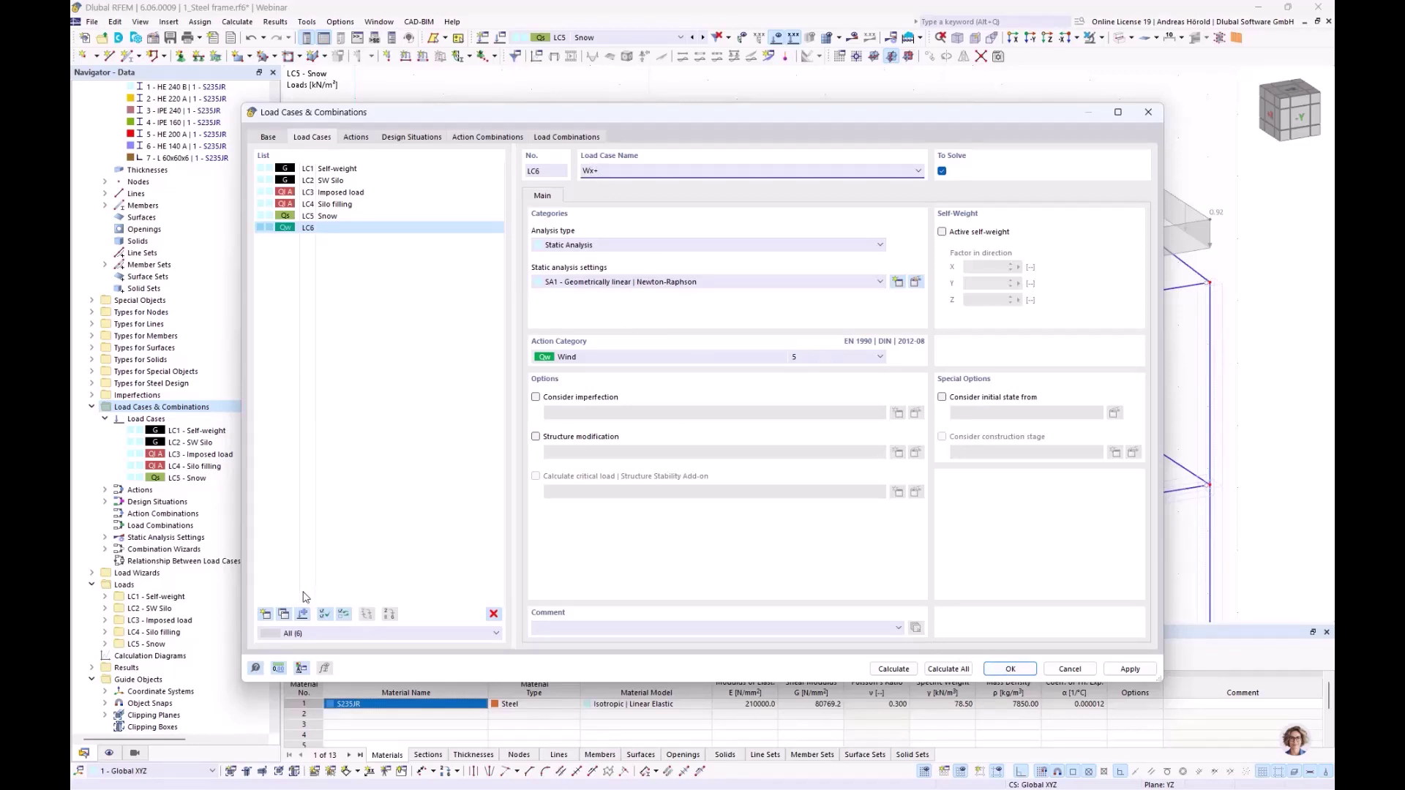
- Copy the wind load case to create LC7 "Wx-", LC8 "Wy+" and LC9 "Wy-"
left_click(284, 616)
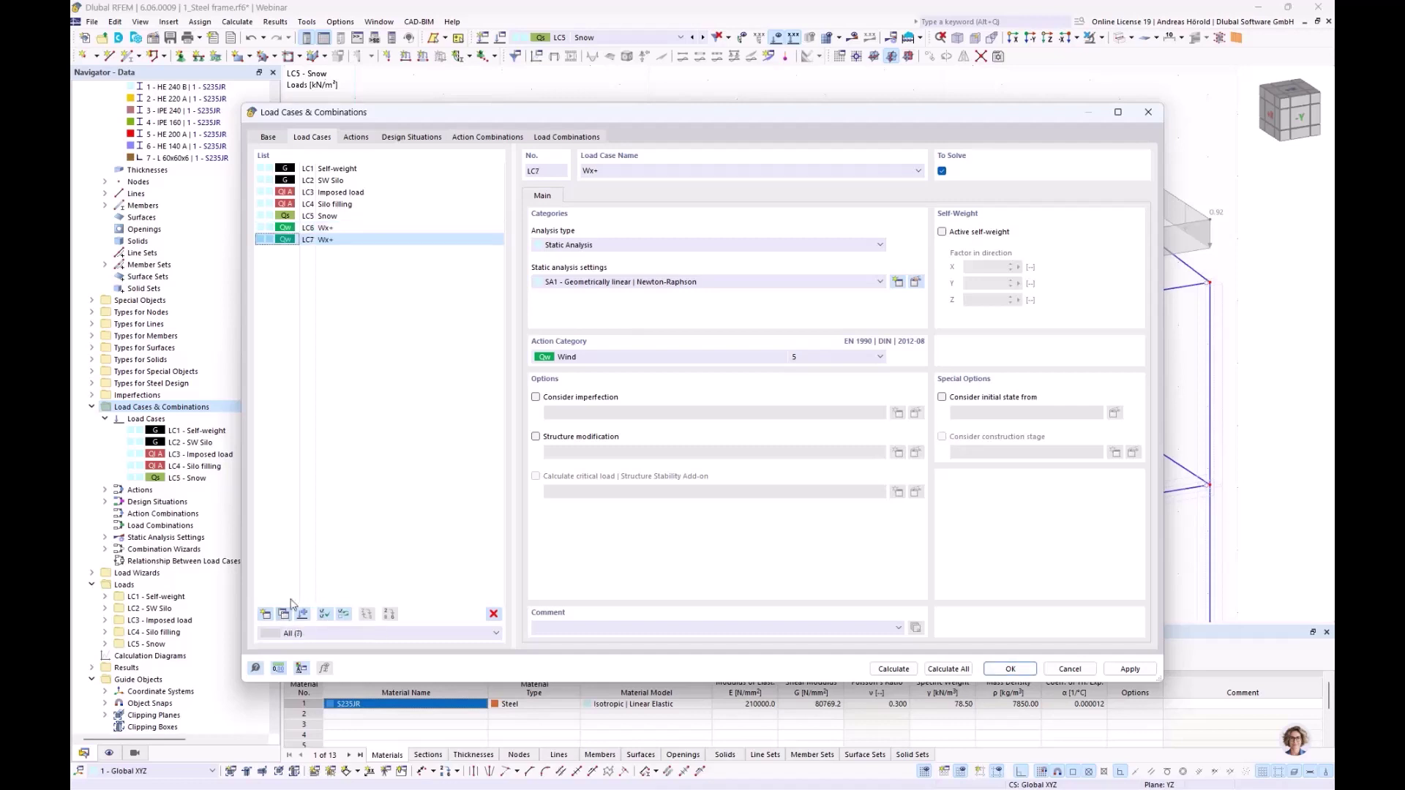
left_click_drag(595, 169, 614, 167)
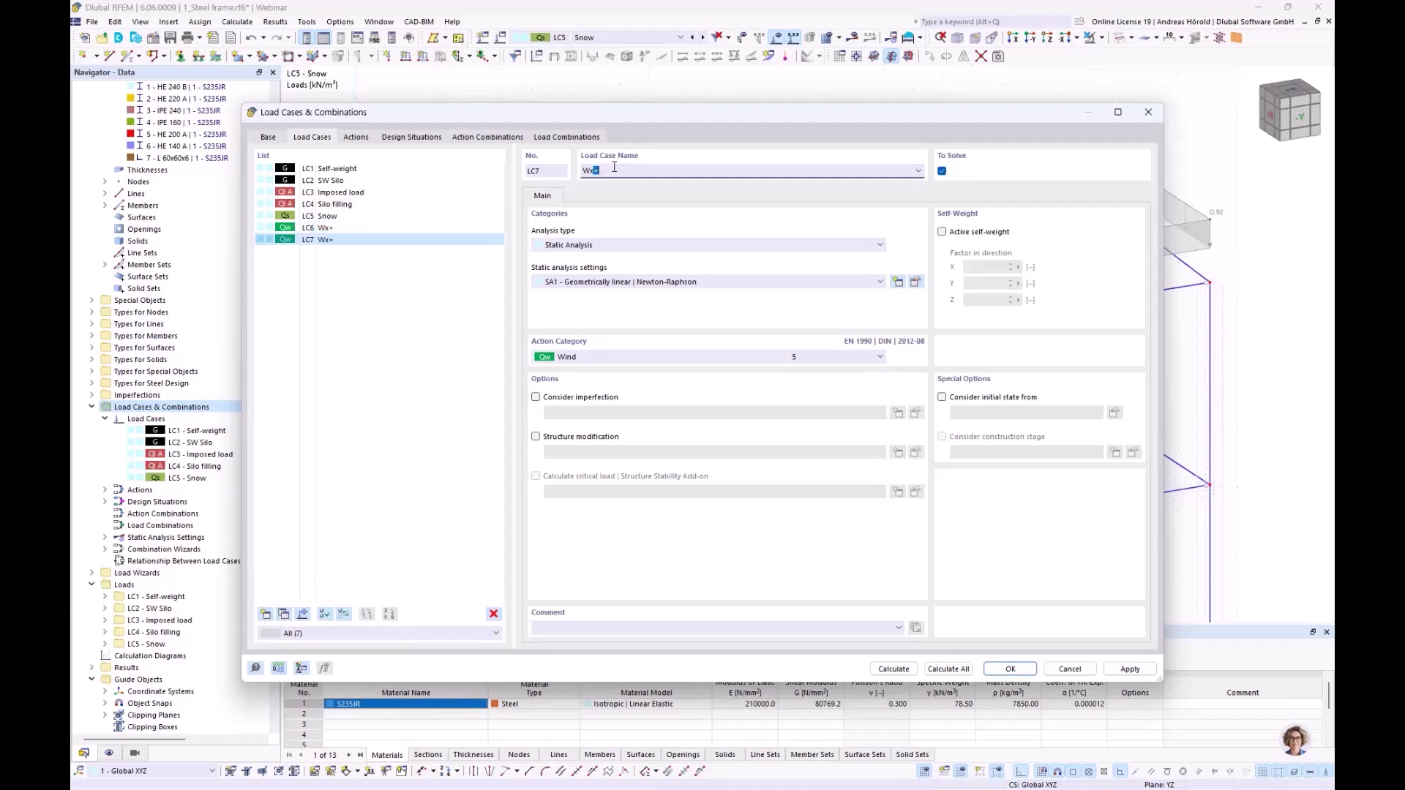
left_click(284, 616)
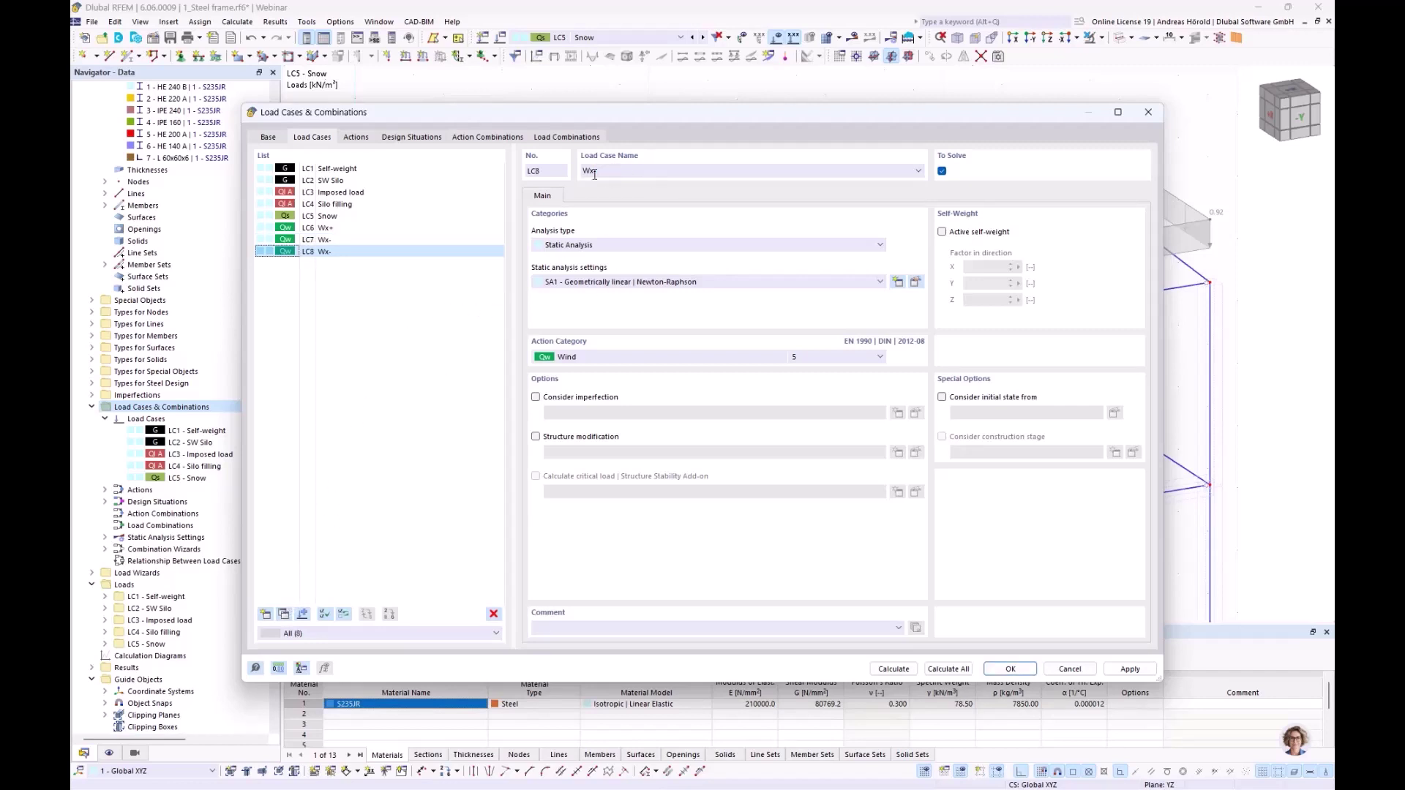
left_click_drag(591, 172, 620, 169)
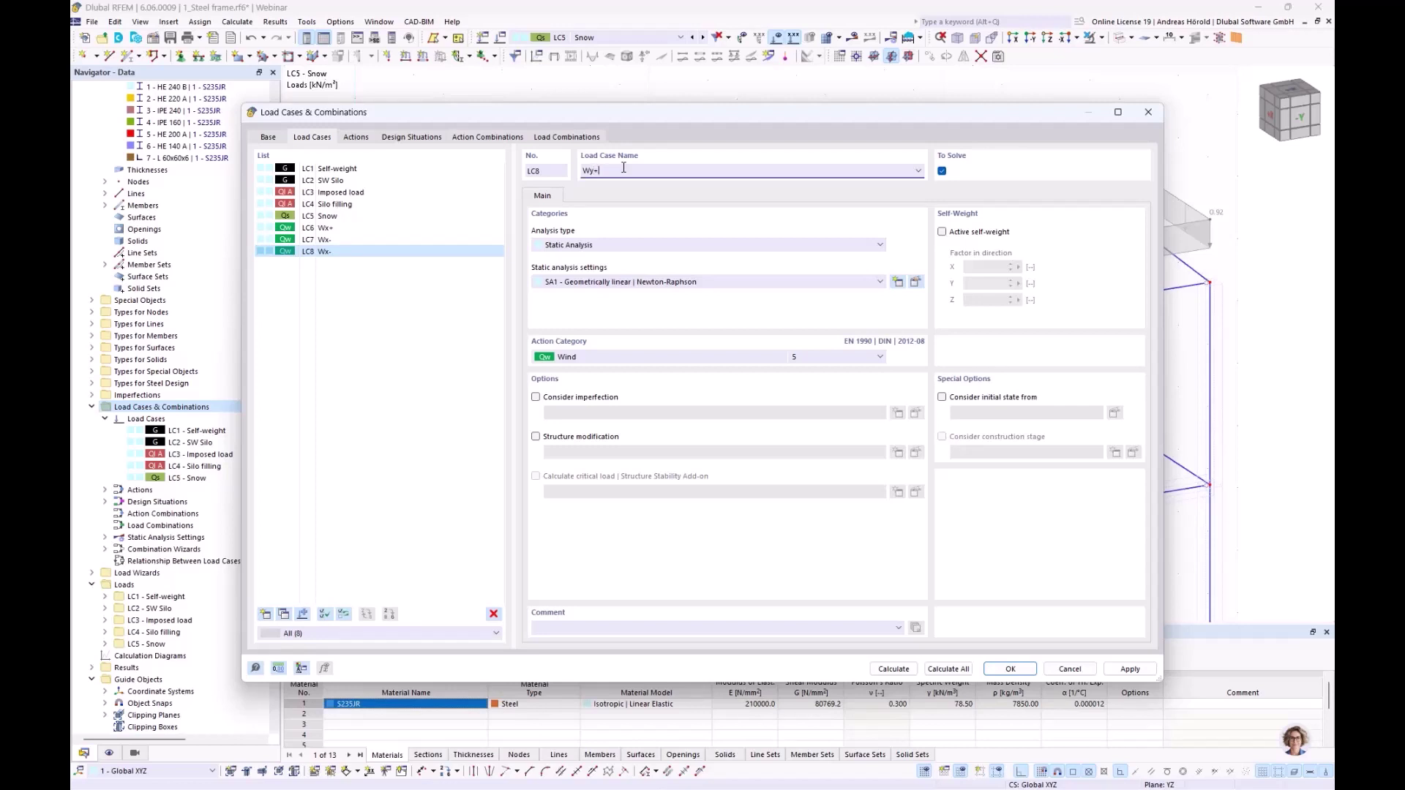
type("y+")
left_click(284, 615)
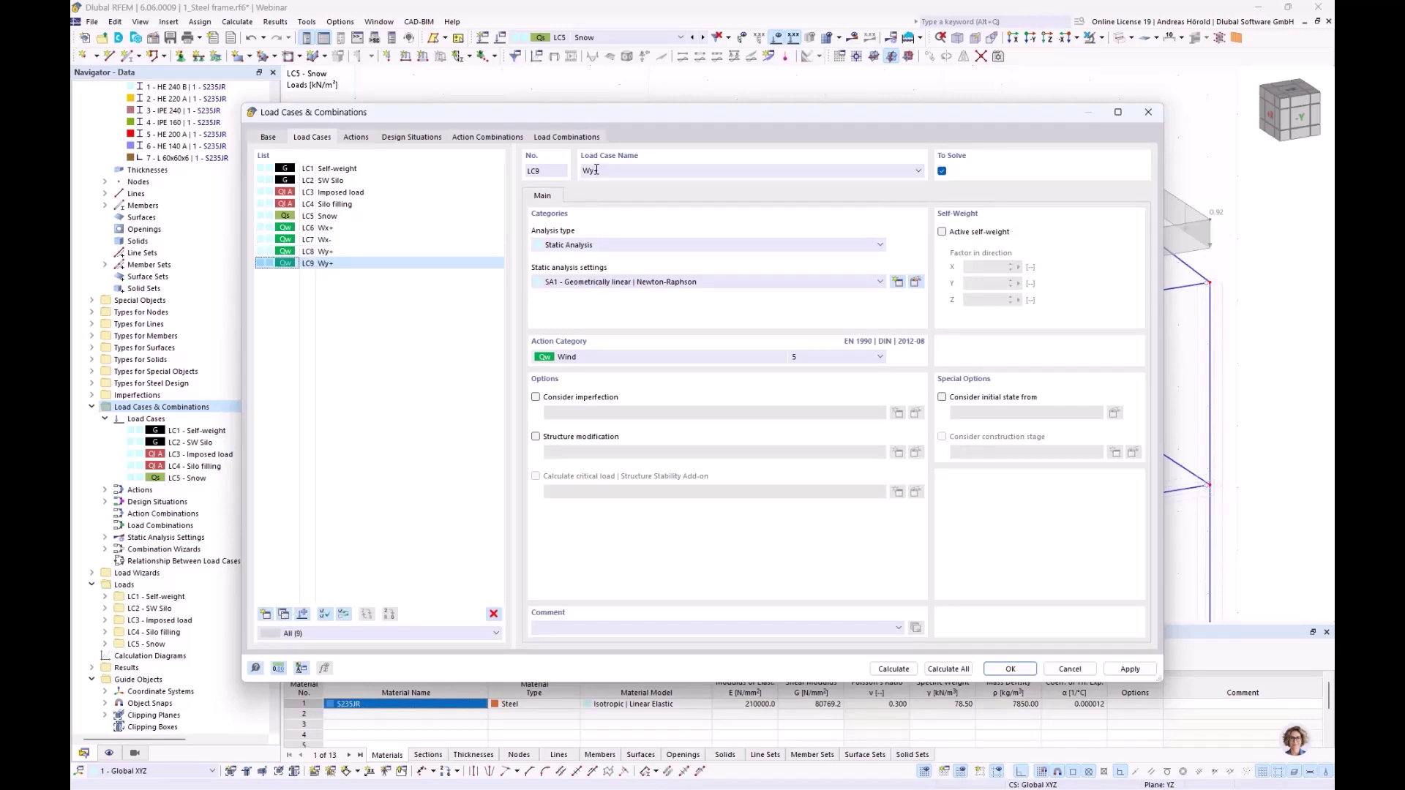
left_click_drag(594, 170, 613, 171)
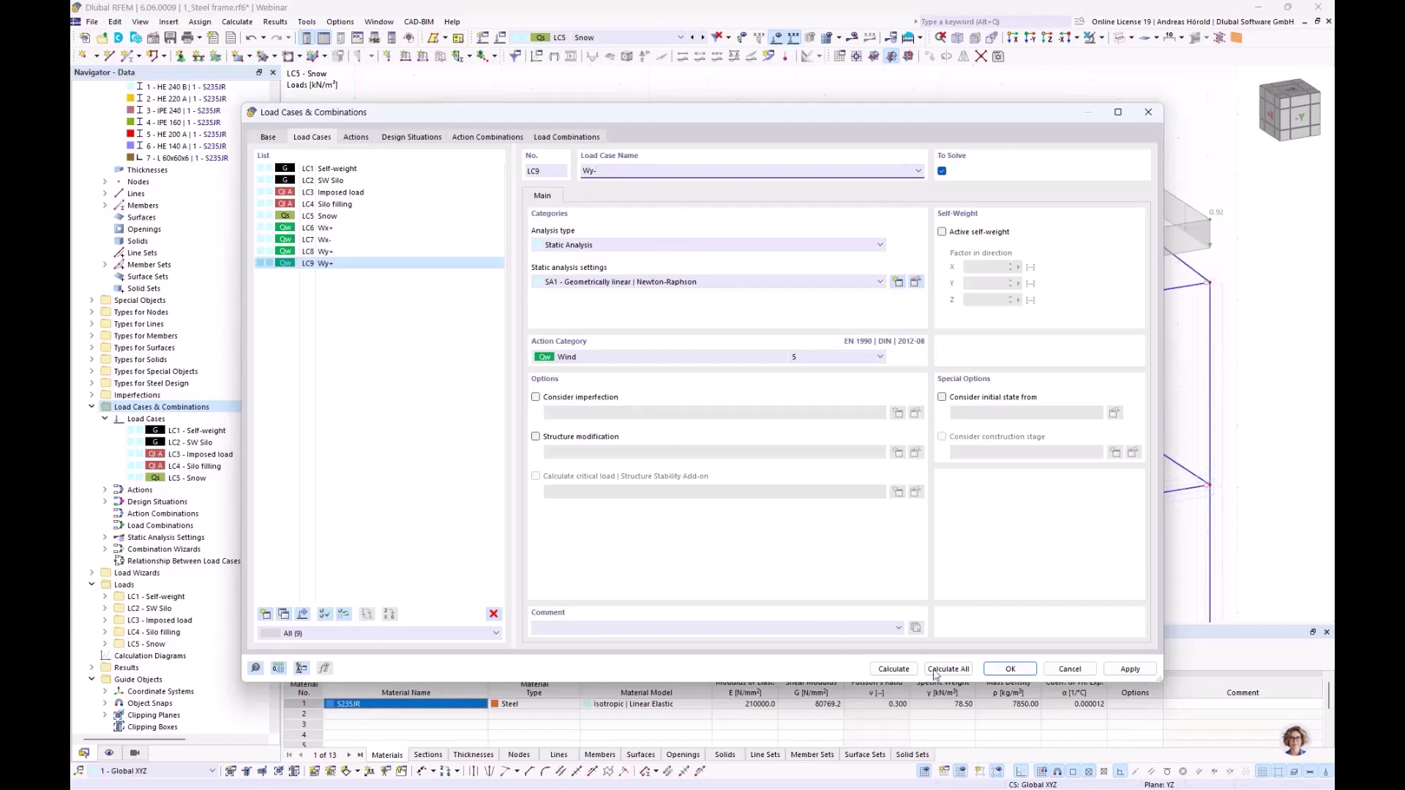
left_click(1010, 669)
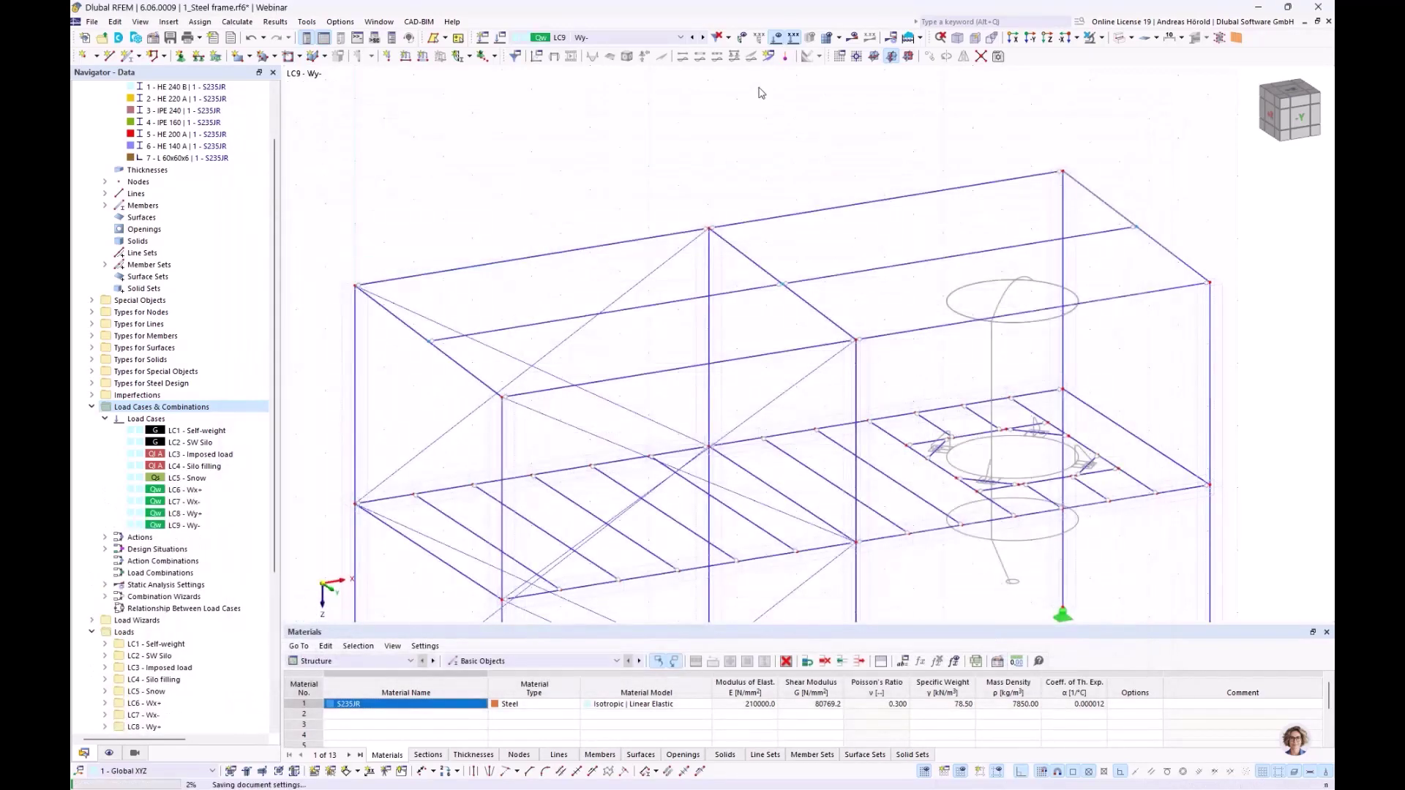
- Make LC6 - Wx+ the active load case
left_click(682, 38)
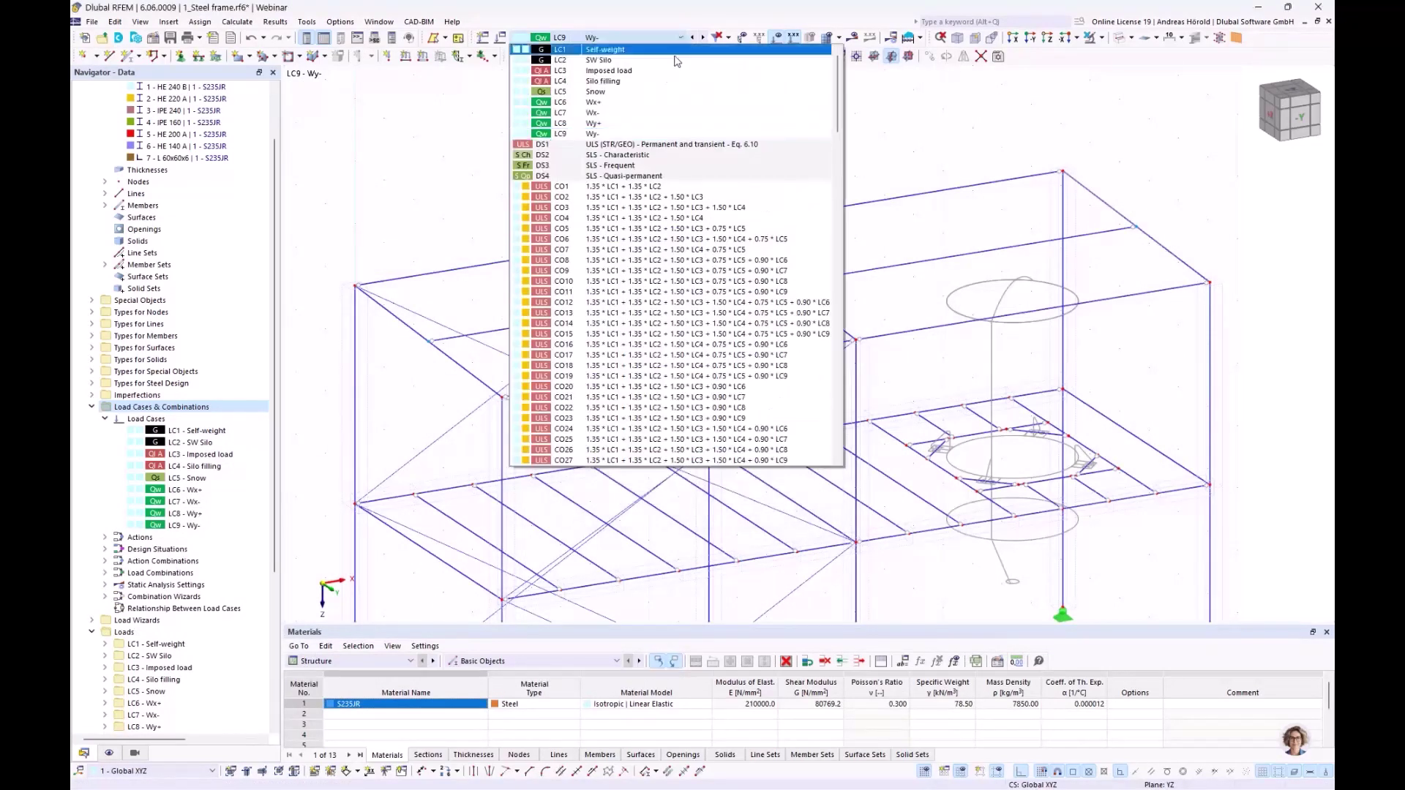
left_click(625, 102)
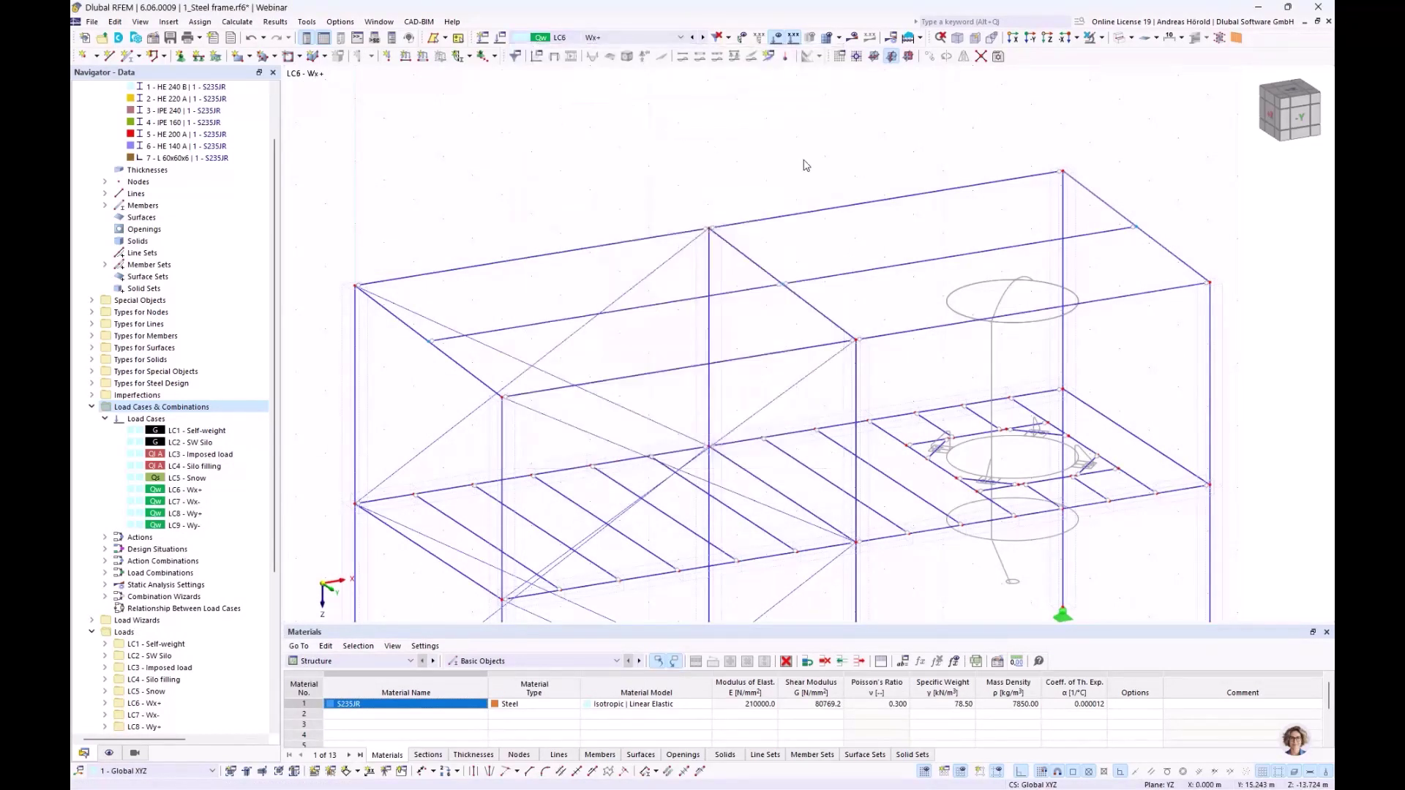
scroll(805, 166, "down", 3)
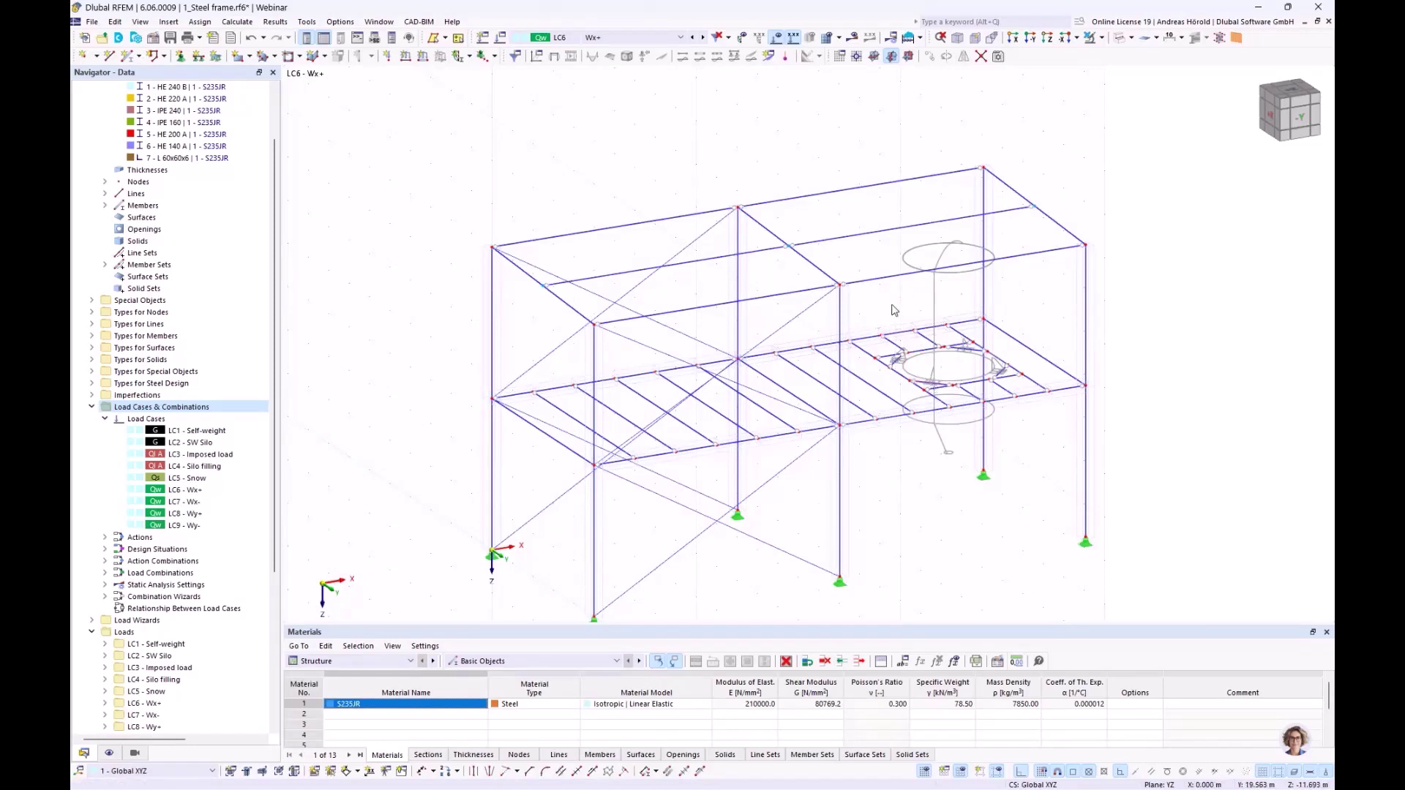
scroll(893, 309, "up", 2)
scroll(892, 309, "up", 1)
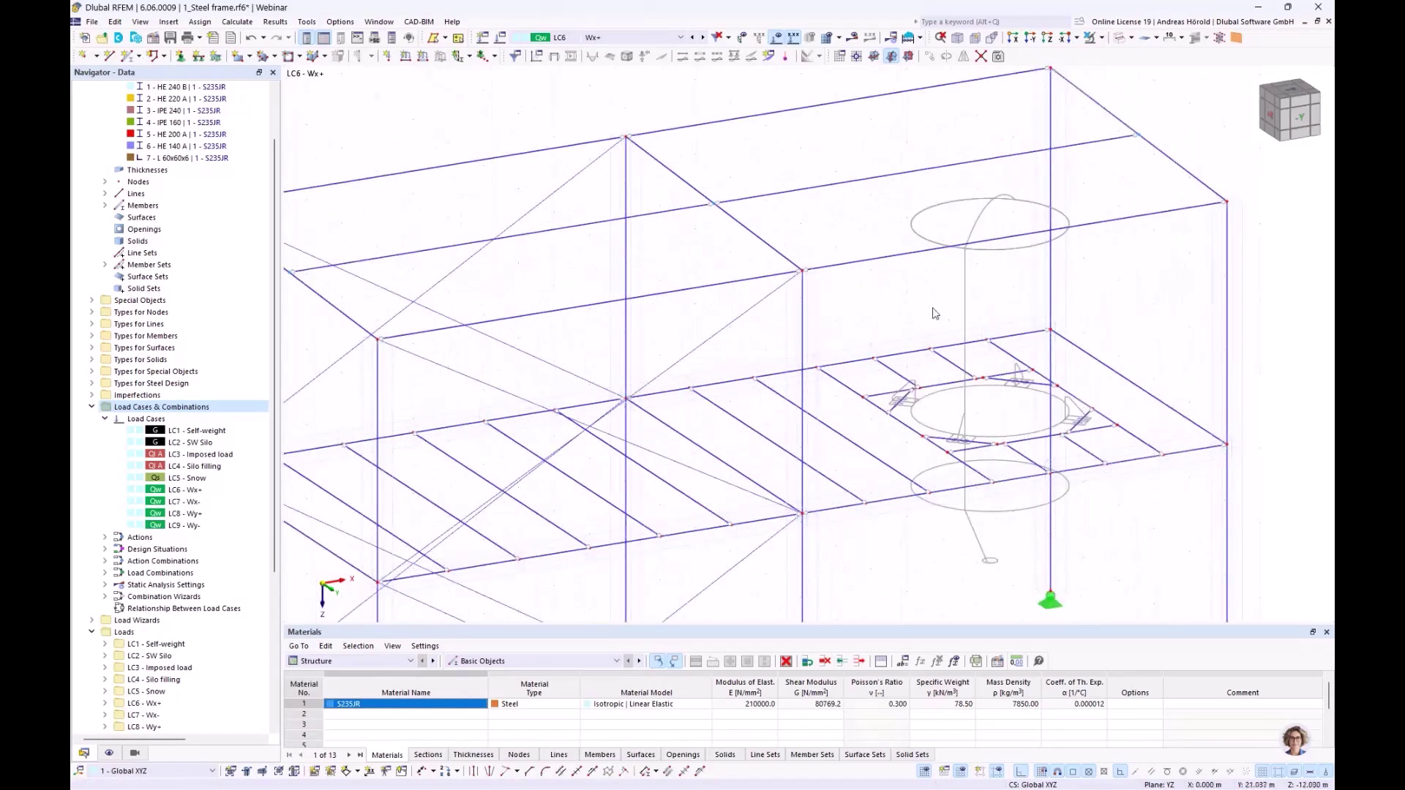
scroll(935, 310, "down", 1)
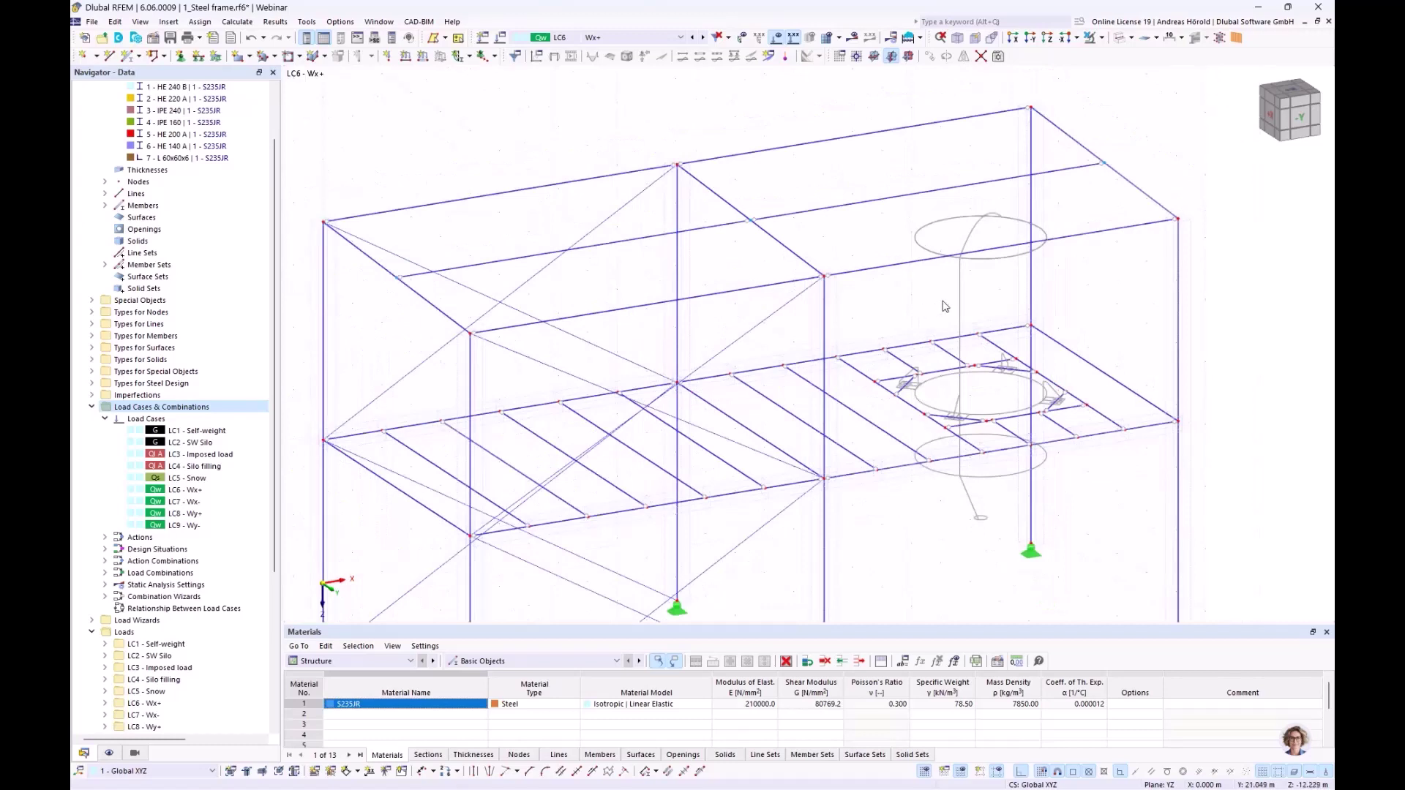
scroll(944, 306, "down", 1)
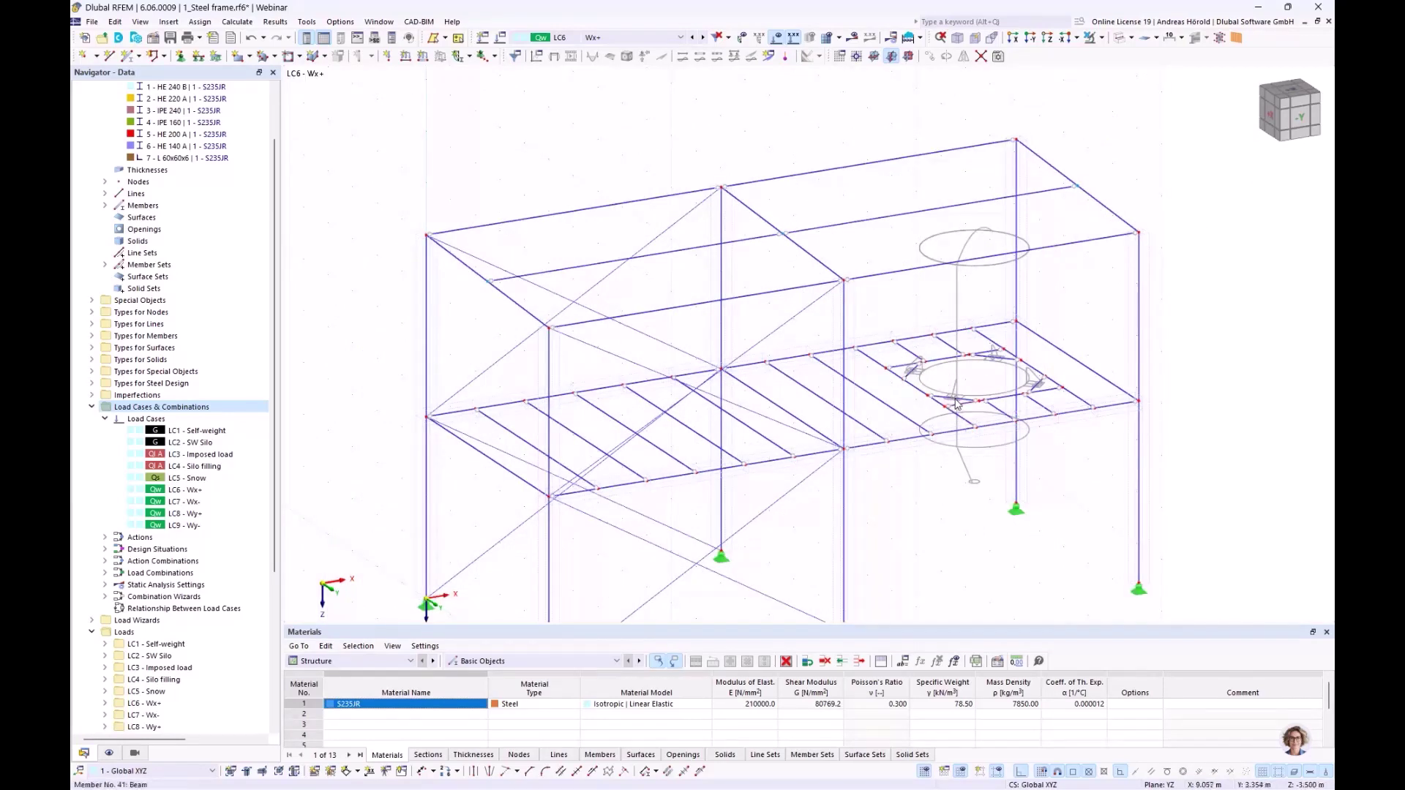
scroll(952, 407, "up", 2)
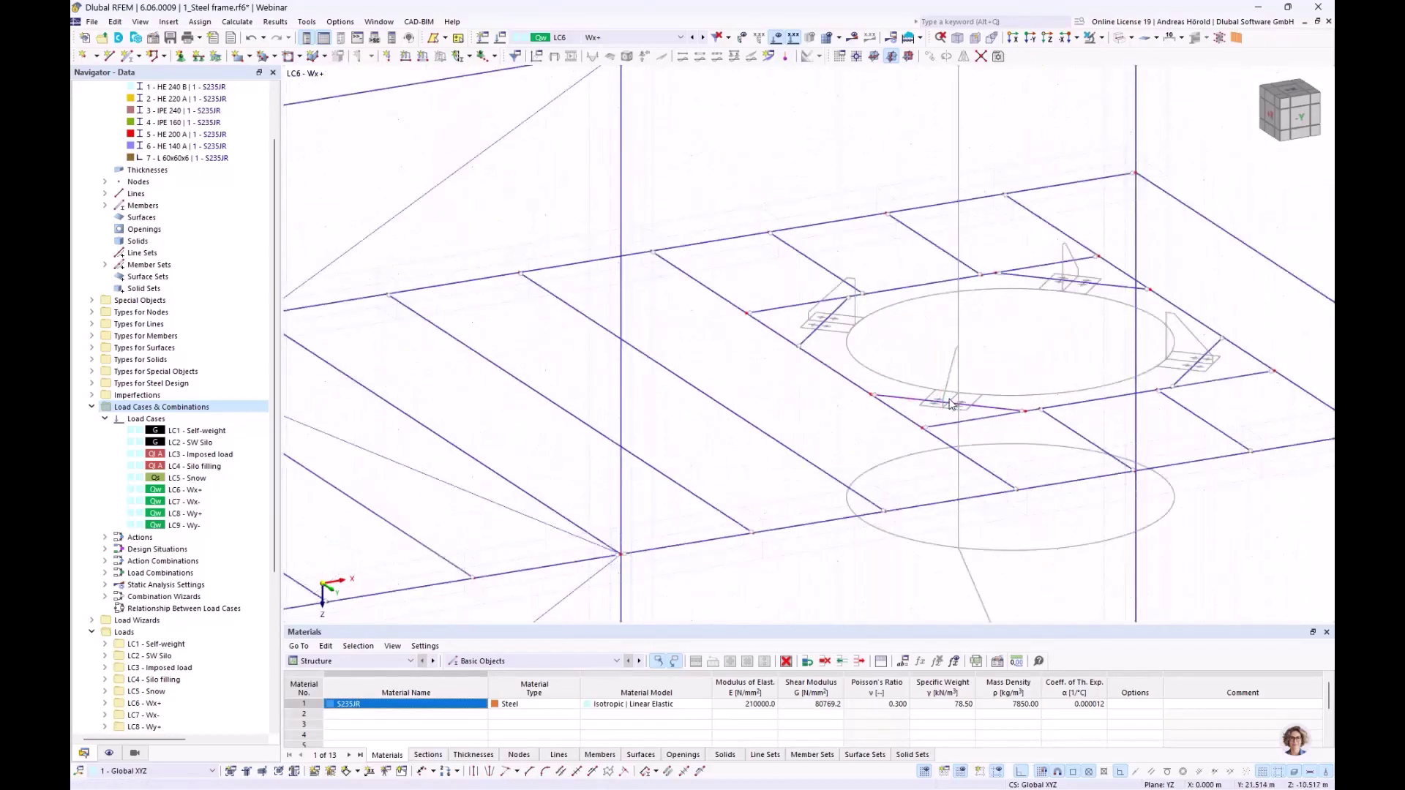
- Define a concentrated member load of 2 kN in the global X direction on true length for LC6 - Wx+
scroll(948, 404, "down", 1)
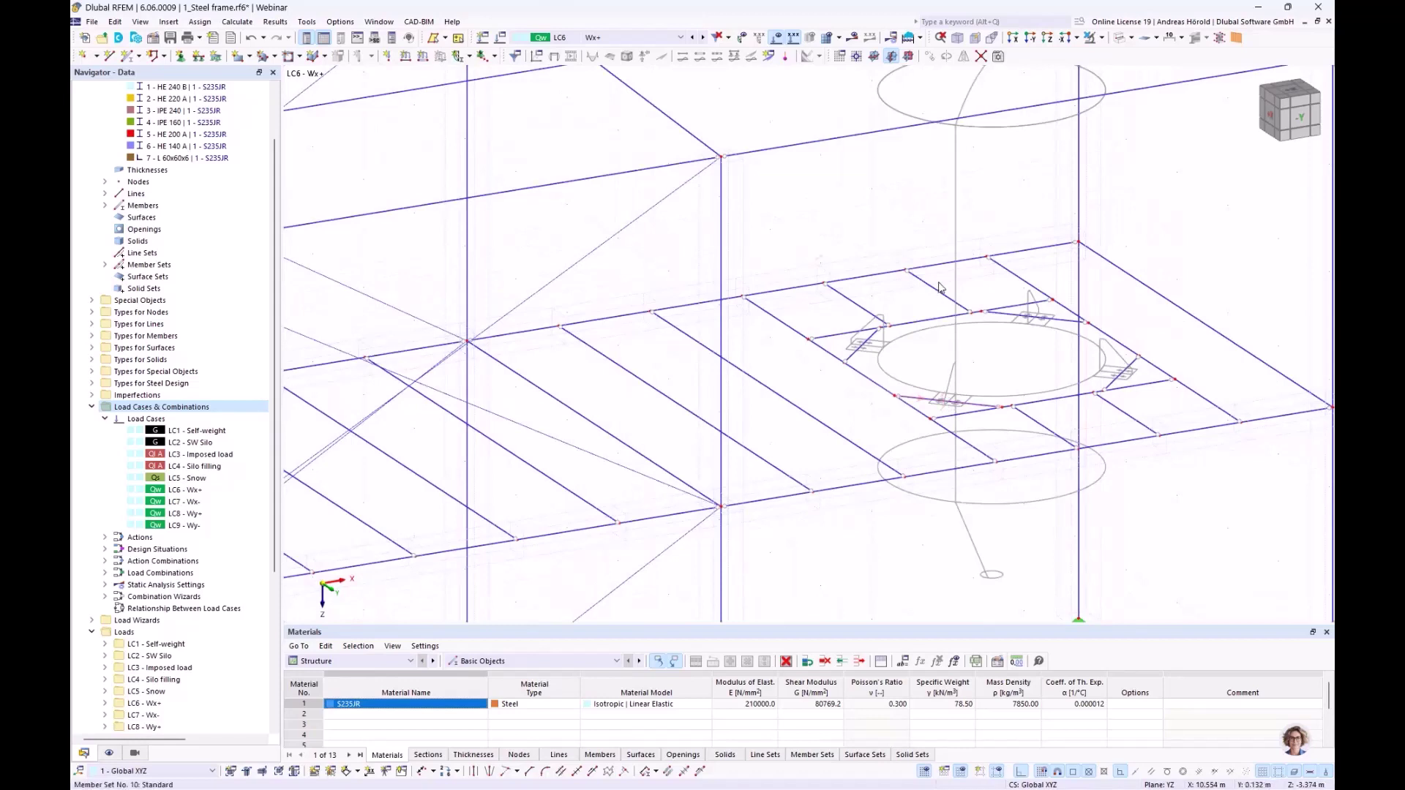
scroll(930, 237, "down", 1)
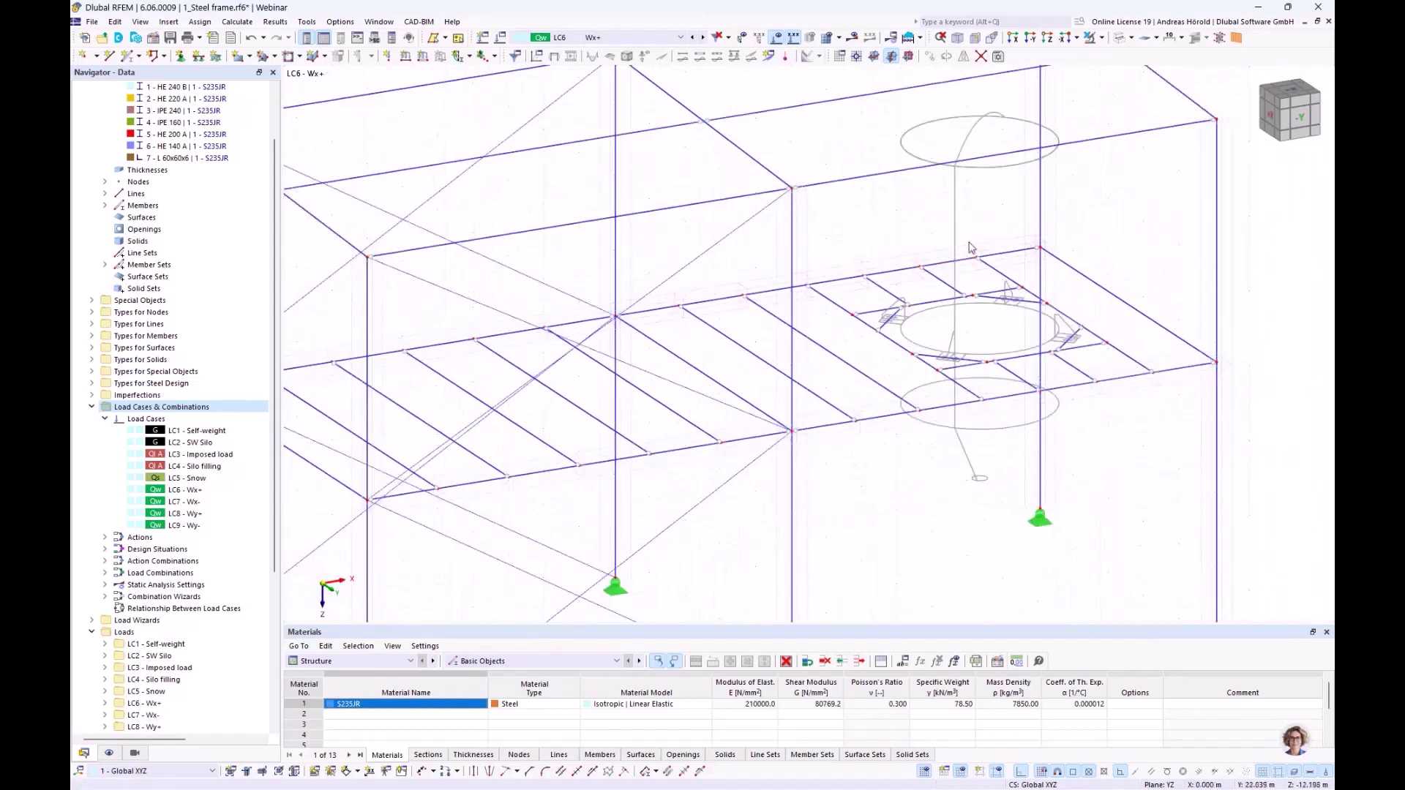
scroll(974, 300, "down", 1)
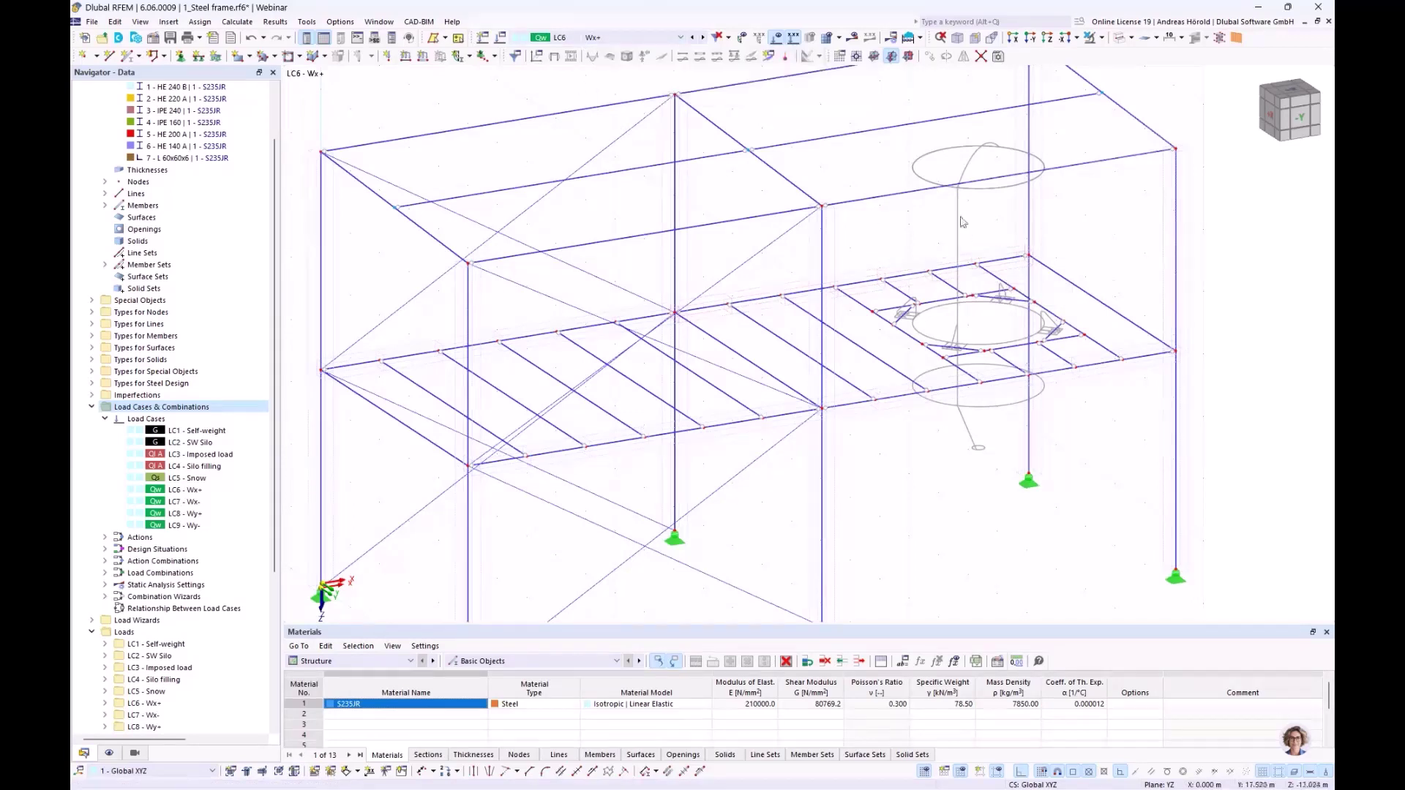
right_click_drag(1111, 276, 1066, 305)
scroll(925, 407, "up", 5)
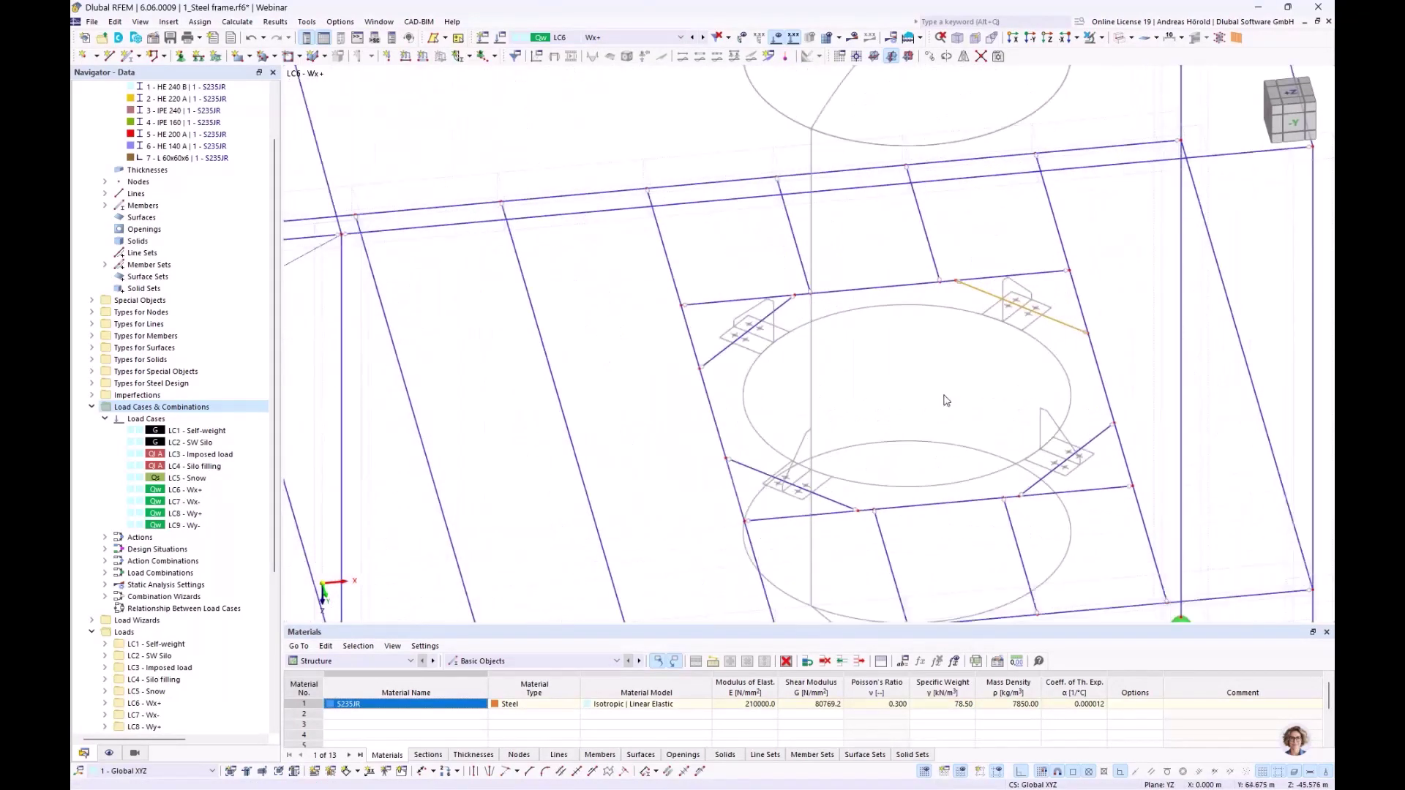
left_click(423, 58)
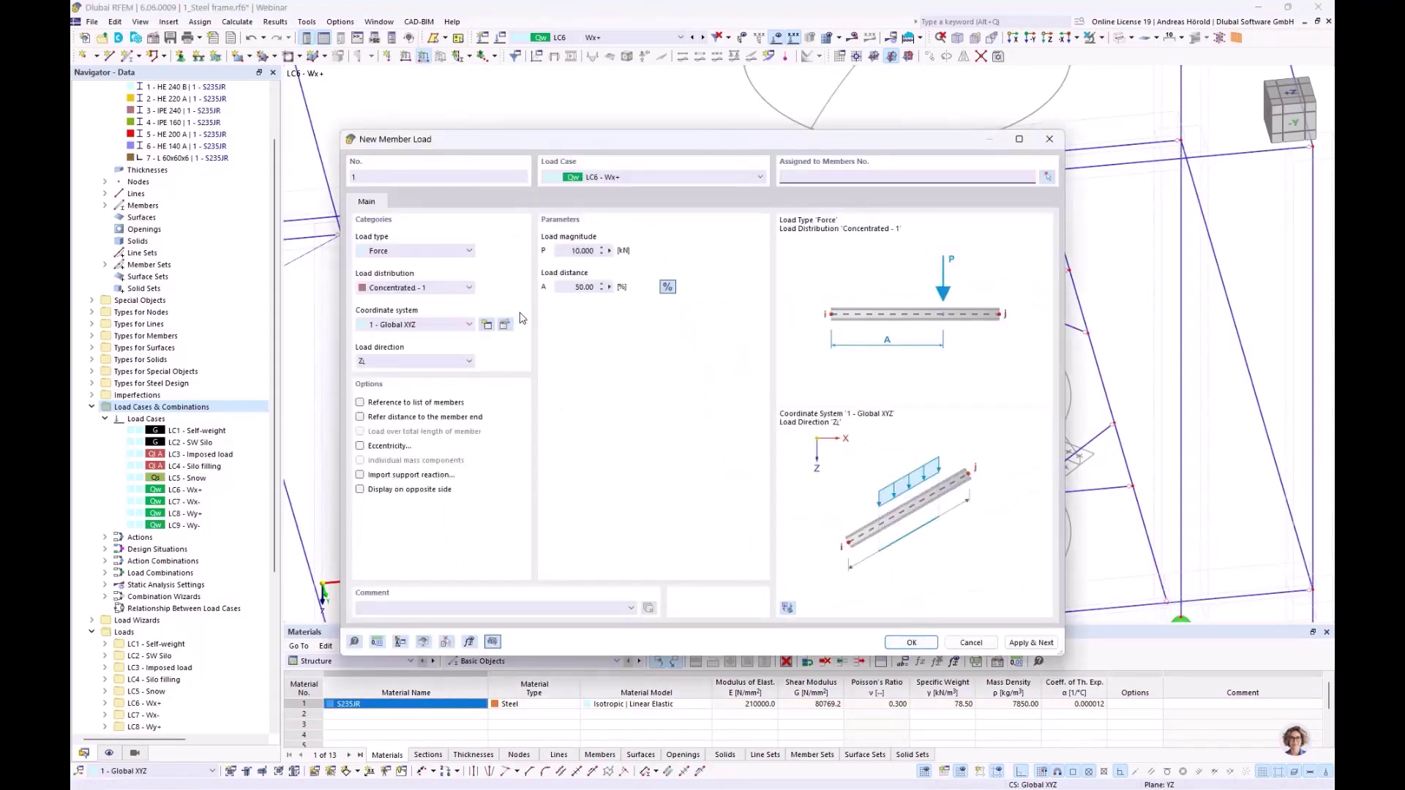
left_click(395, 361)
left_click(400, 373)
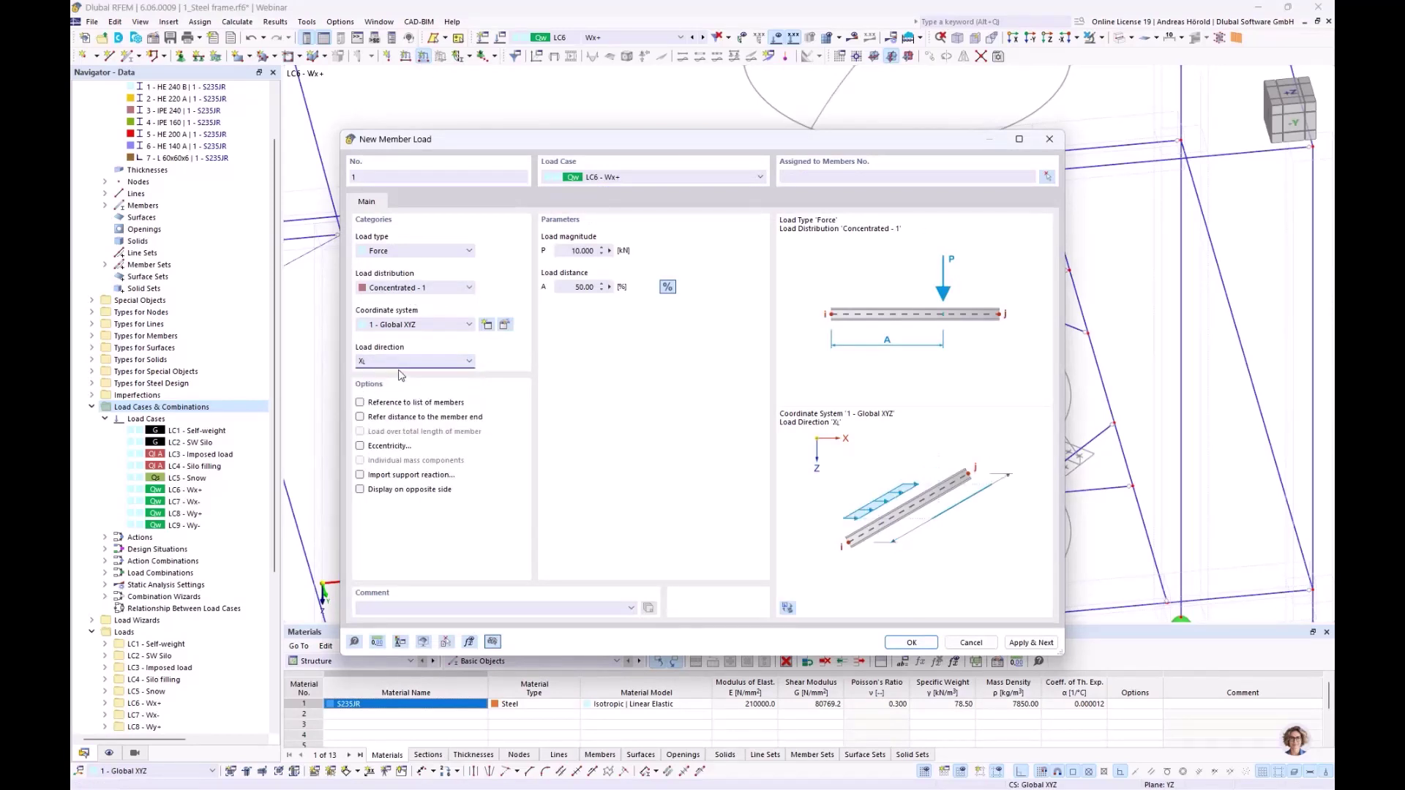
left_click(571, 250)
type("2")
left_click(910, 643)
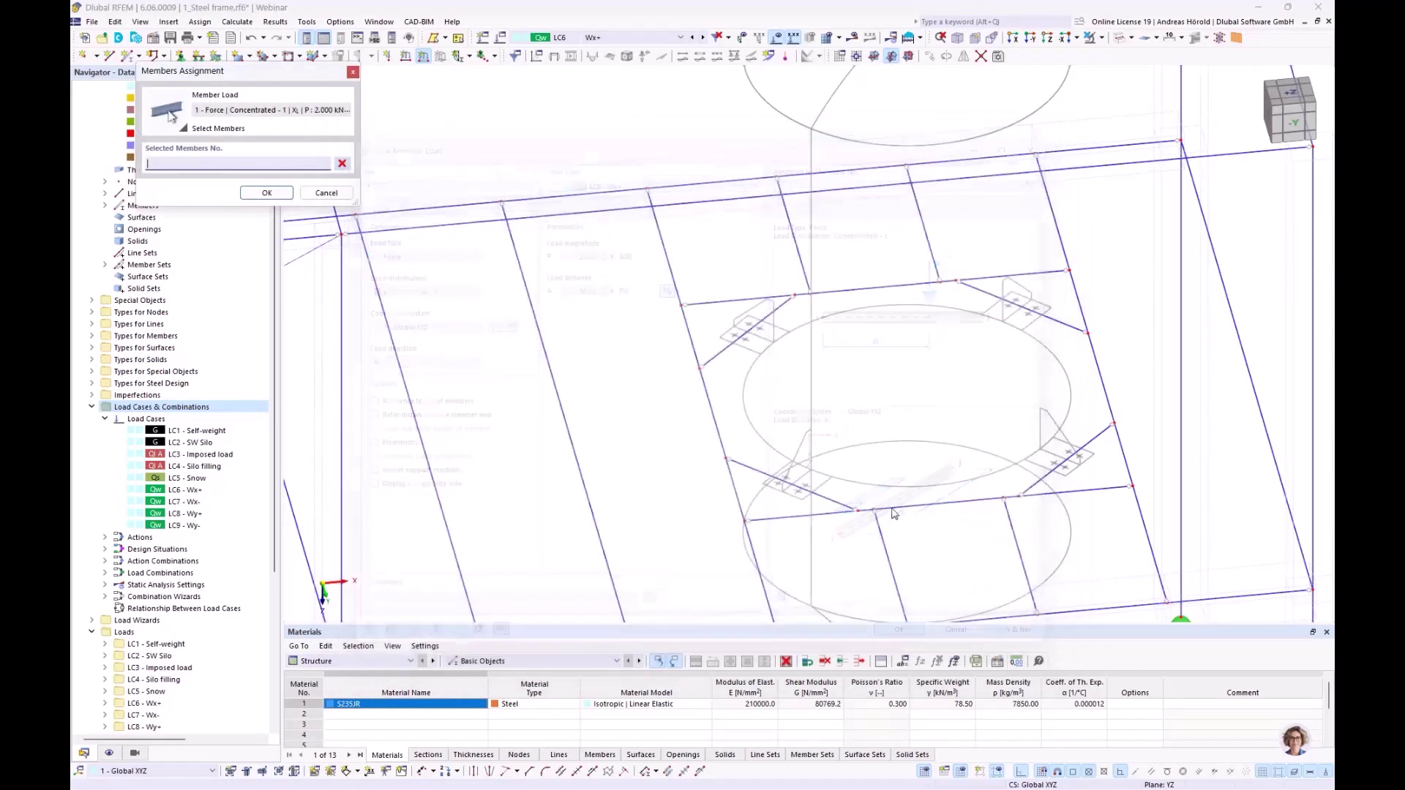
- Assign the 2 kN horizontal load to members 38-41, the four diagonal beams supporting the silo
left_click_drag(1031, 291, 953, 350)
left_click_drag(1088, 440, 1062, 462)
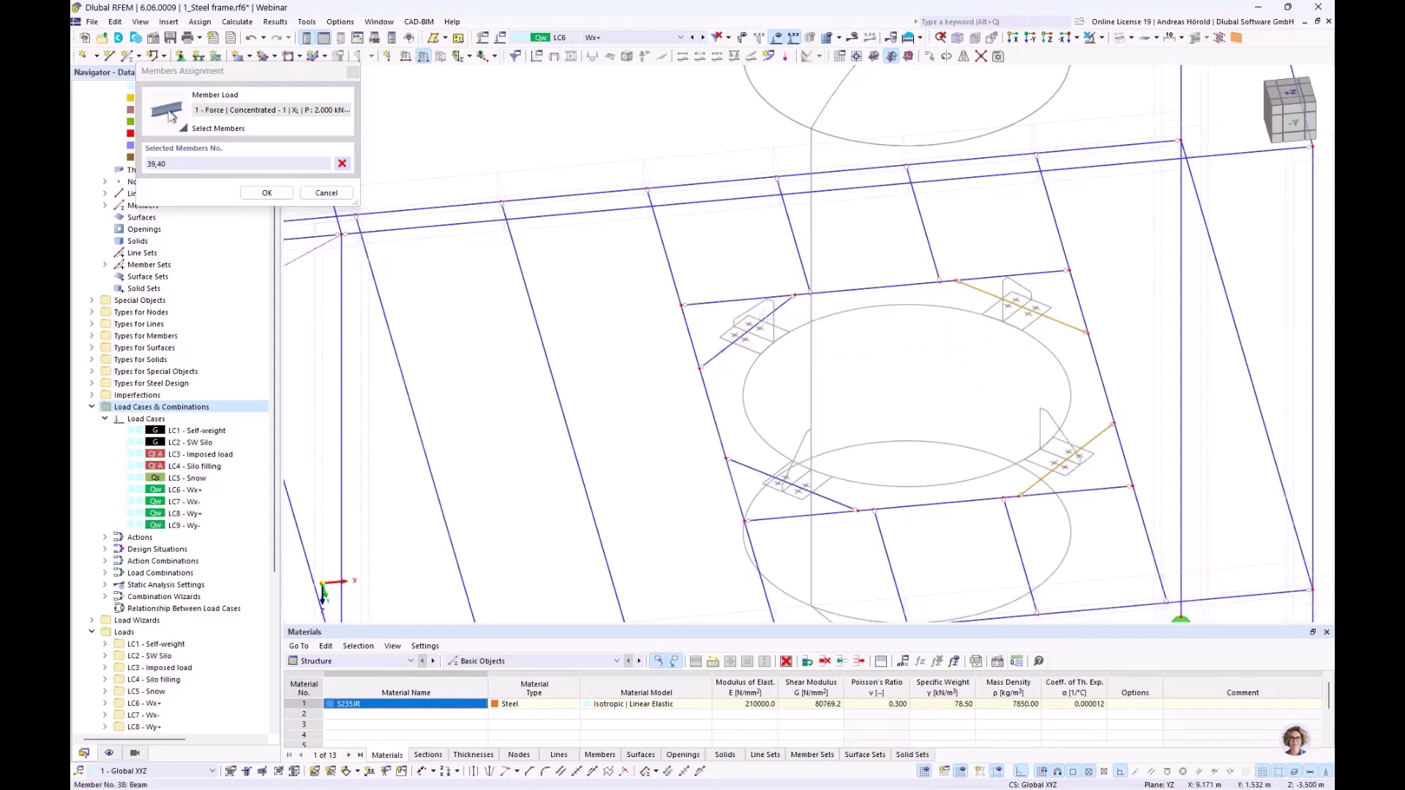
left_click(754, 323)
left_click(776, 476)
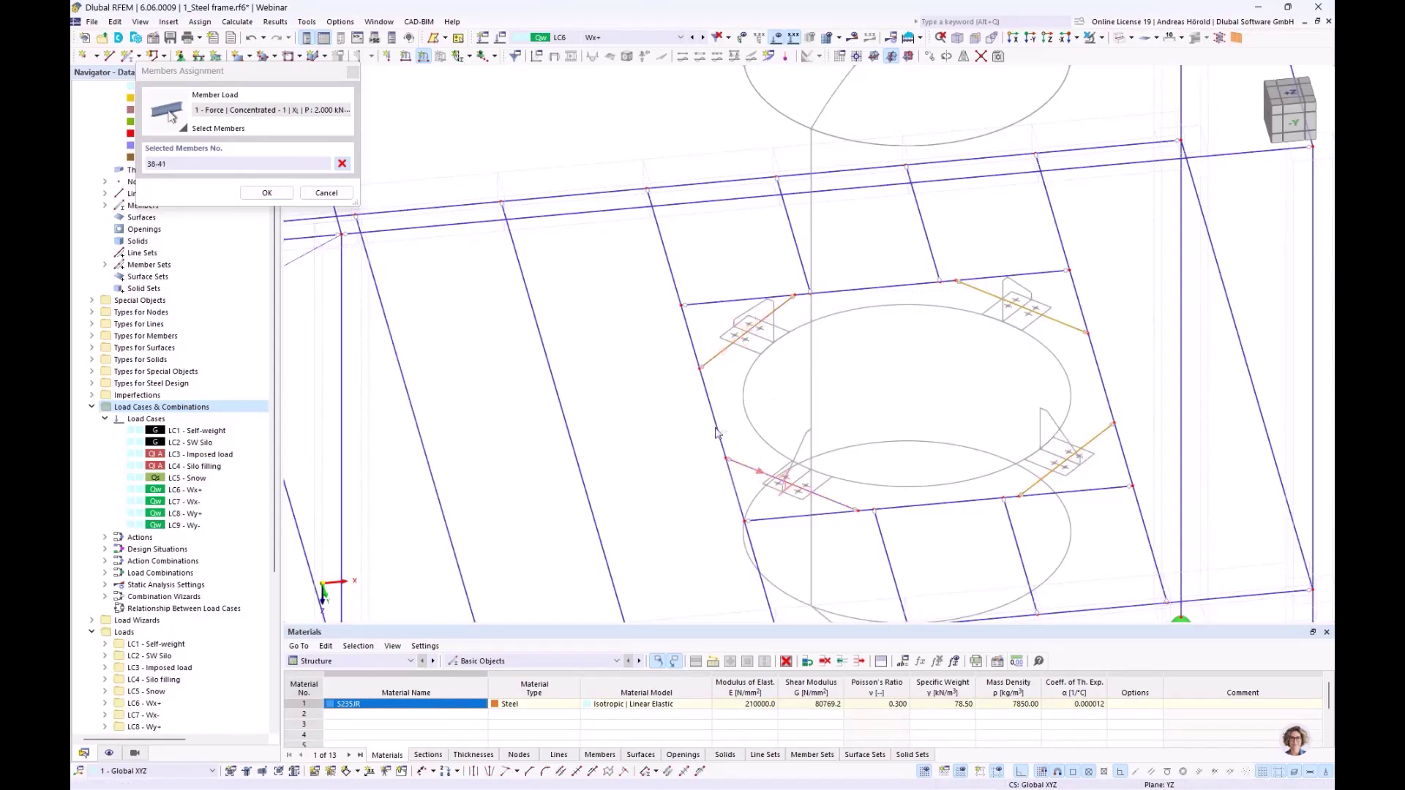
left_click(267, 193)
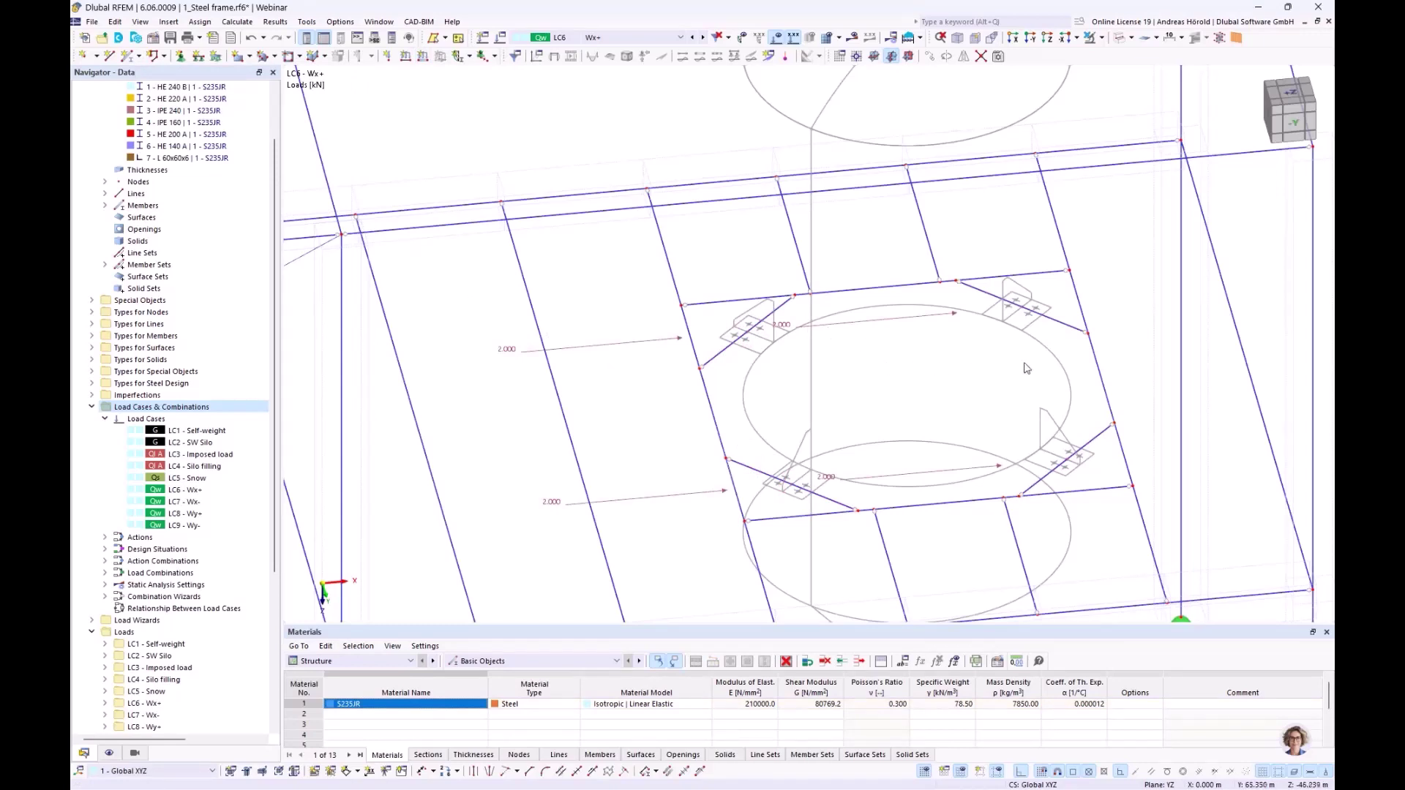
- Add a concentrated load of 2.5 kN in global Z on true length to members 39 and 40, the silo support beams on the +X side
left_click(423, 57)
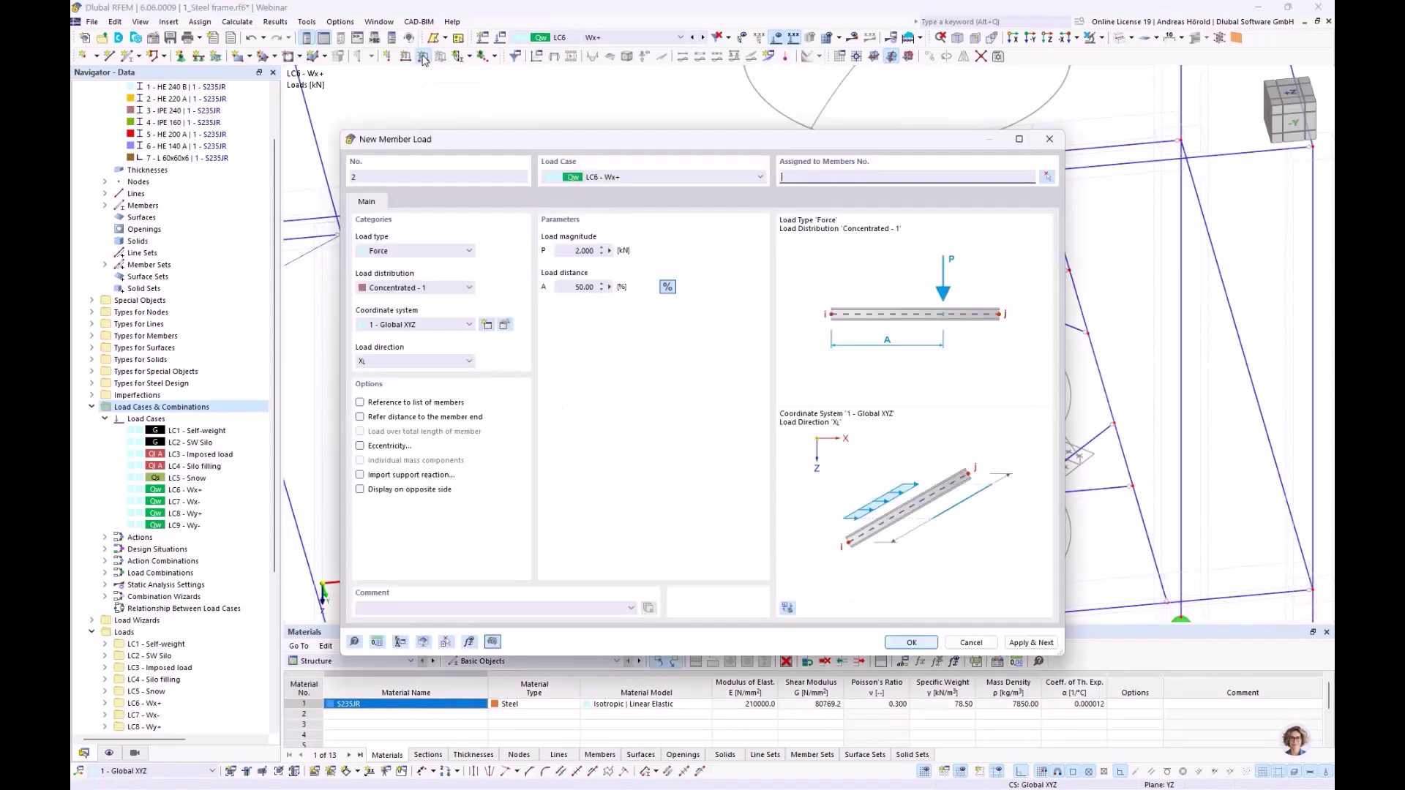
left_click(395, 364)
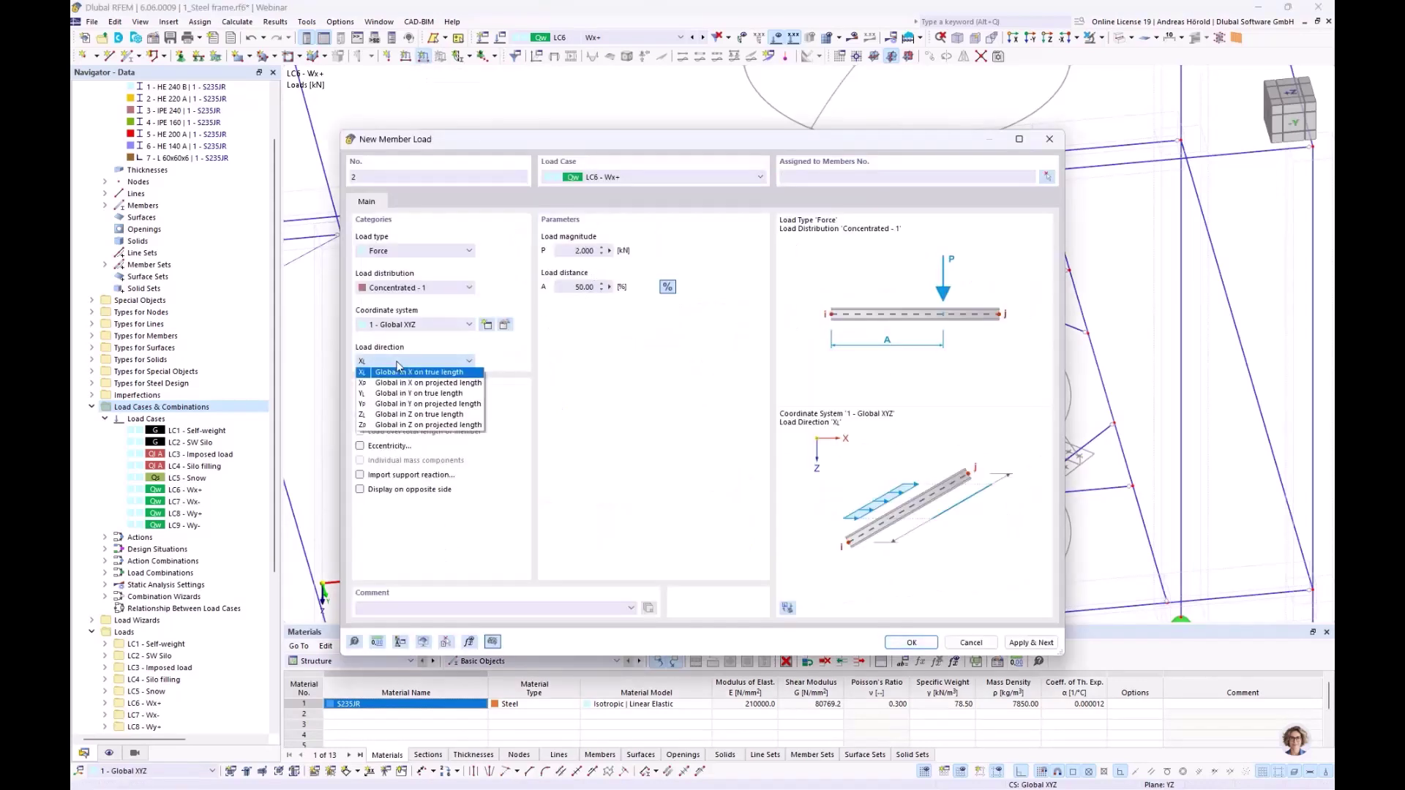
left_click(409, 416)
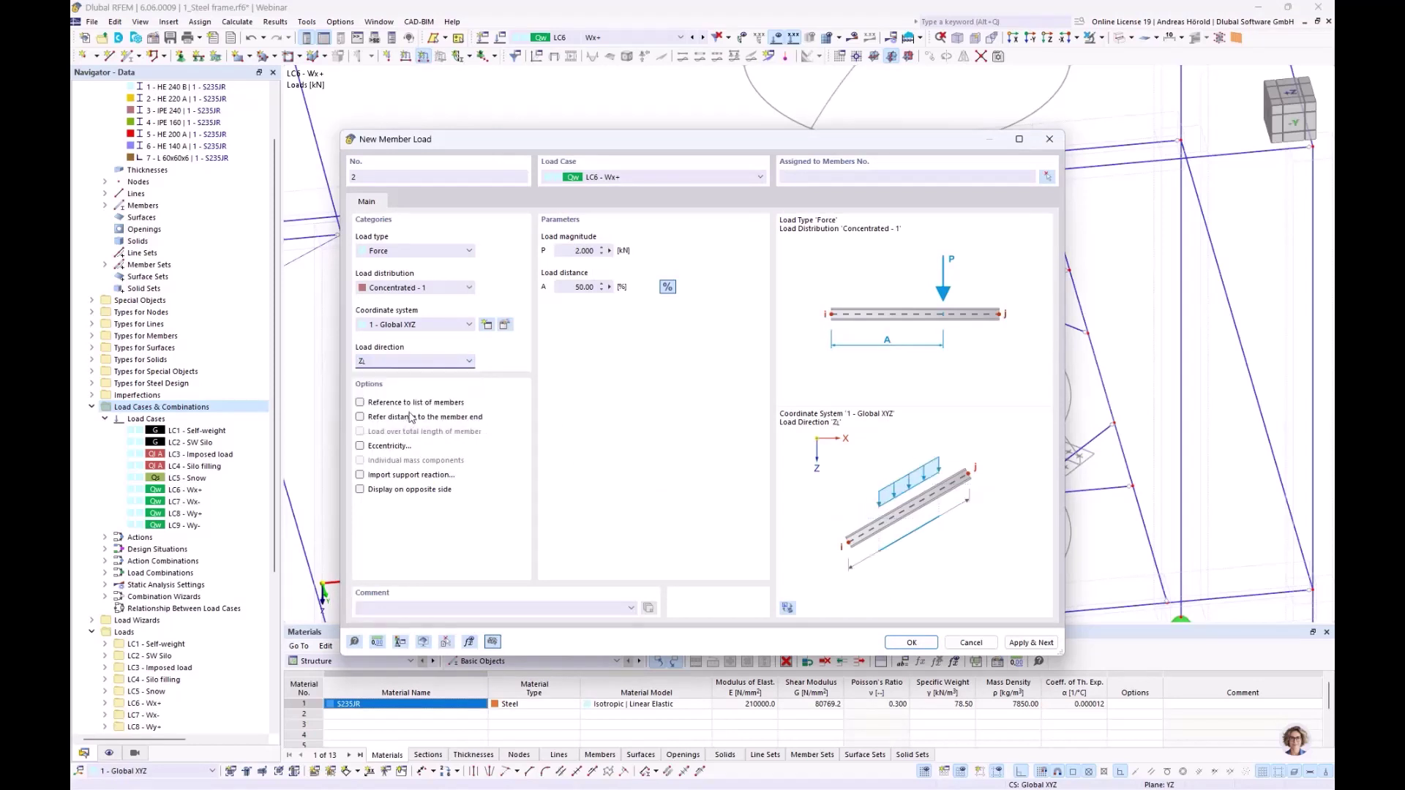
left_click_drag(584, 250, 609, 250)
left_click(917, 643)
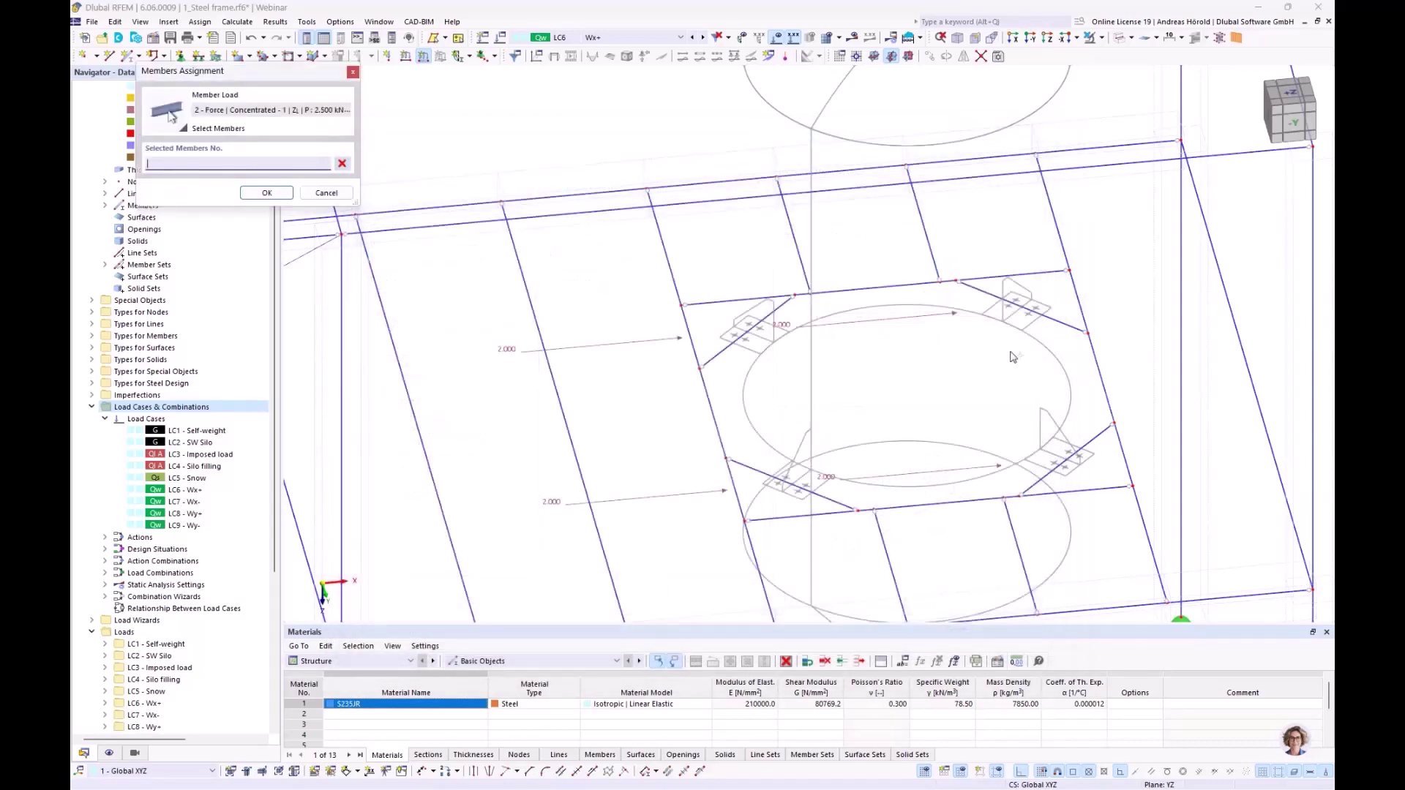
left_click(1037, 317)
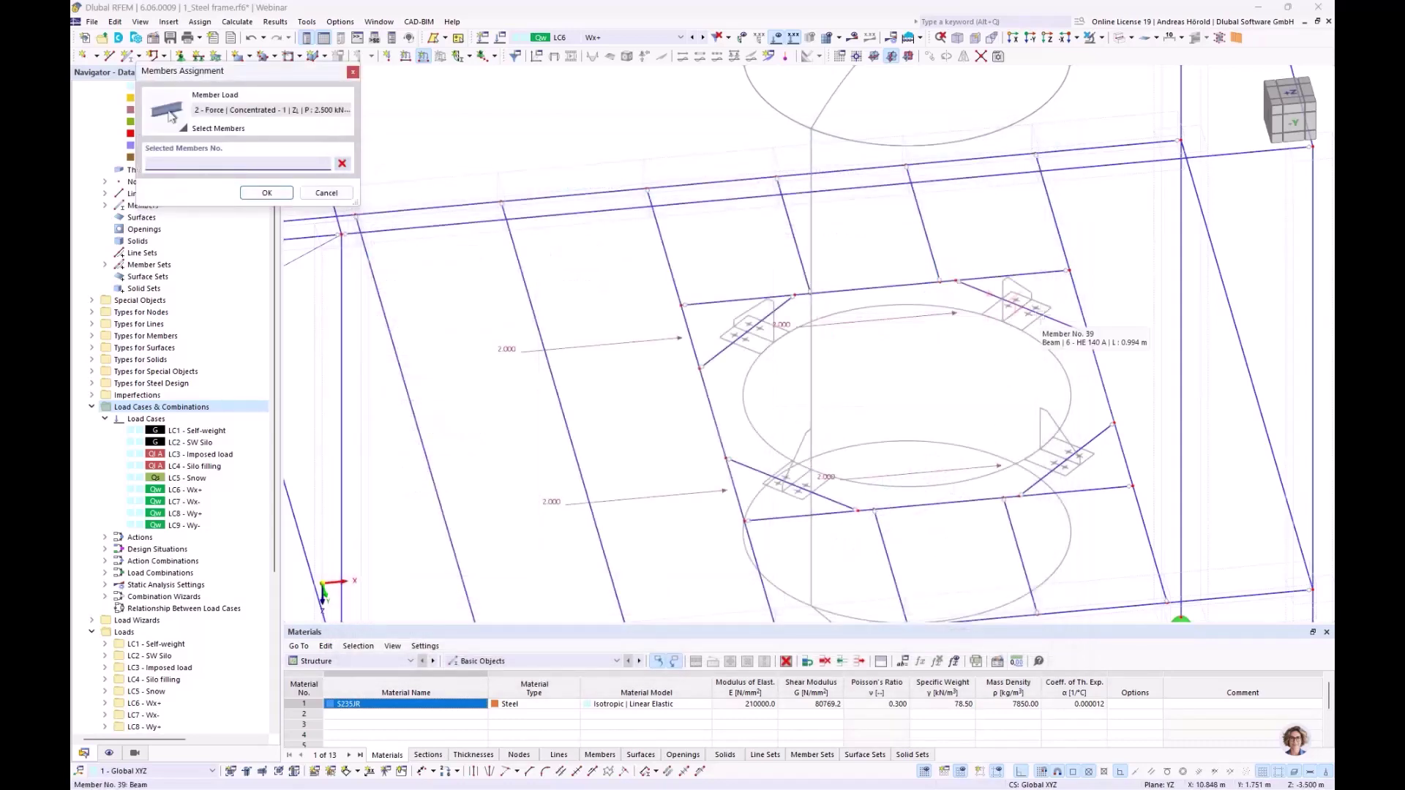
left_click(1080, 448)
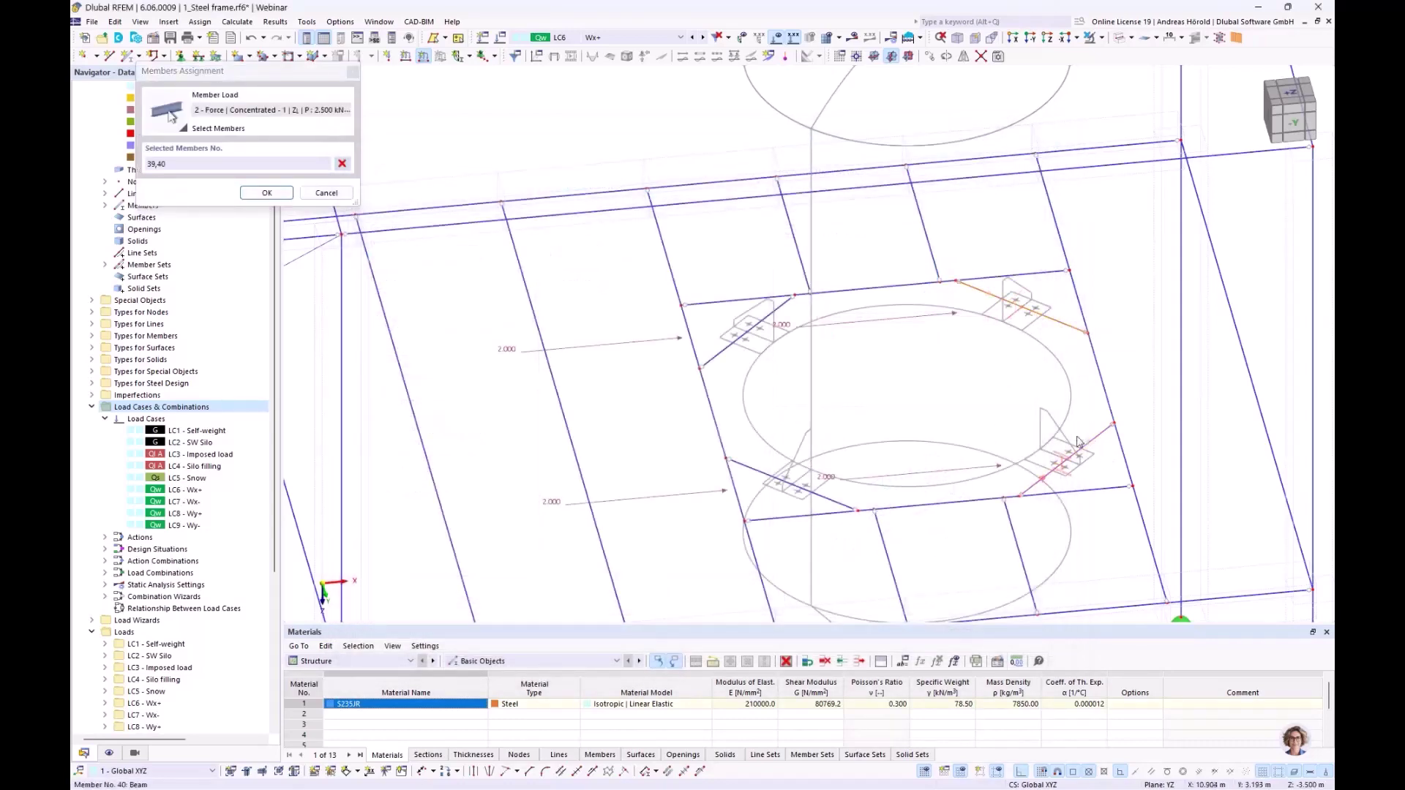
left_click(262, 194)
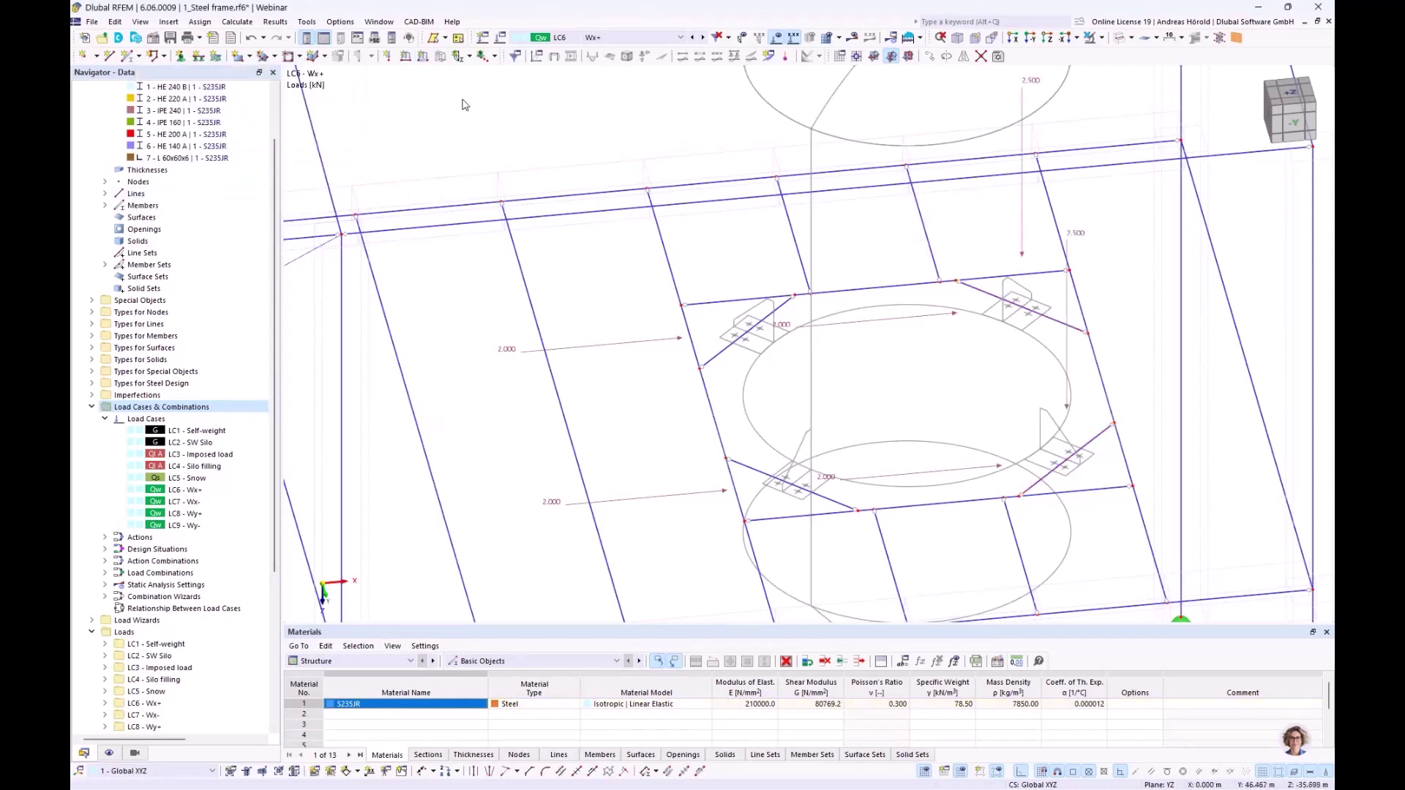
- Add a concentrated load of -2.5 kN in global Z to members 38 and 41, the silo support beams on the -X side
left_click(422, 57)
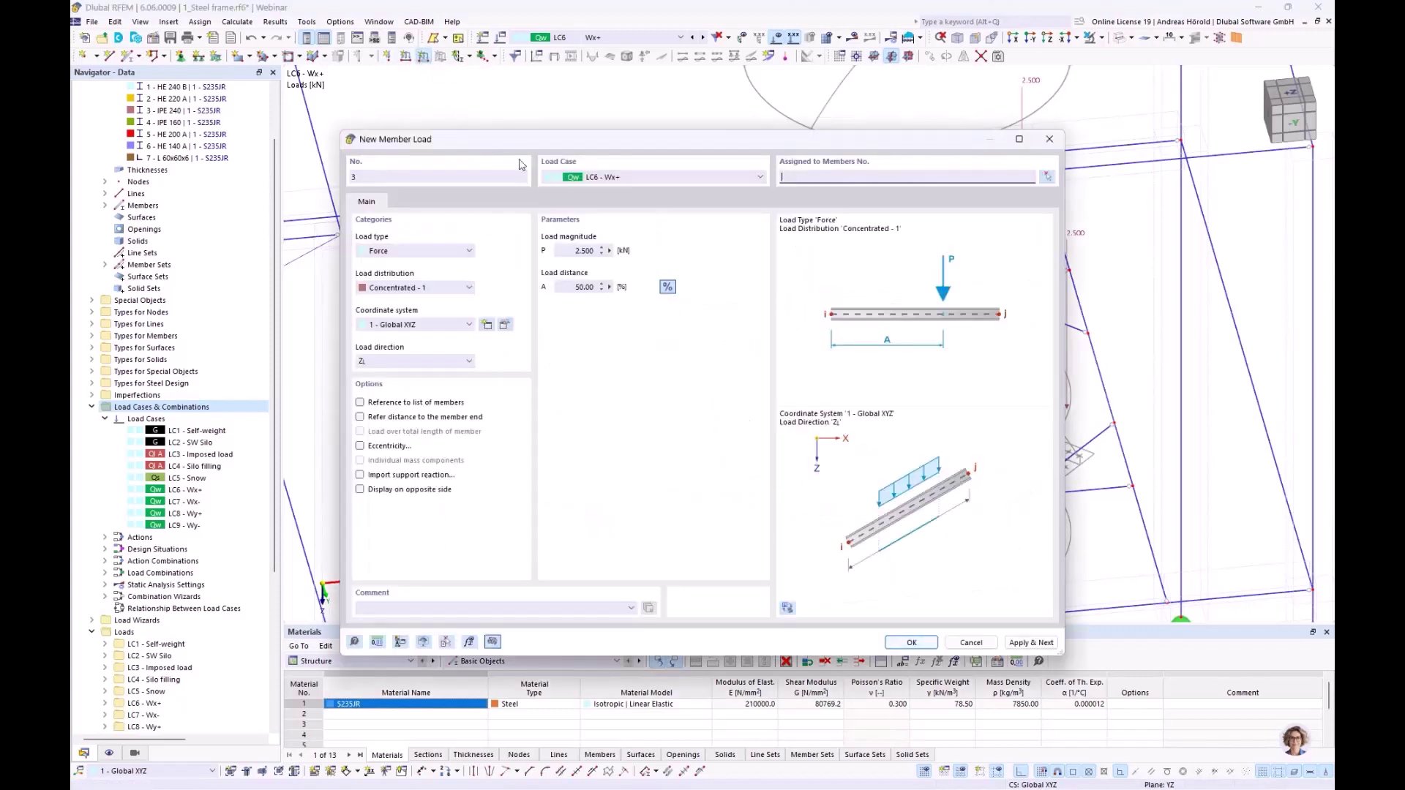
left_click(567, 250)
left_click(912, 642)
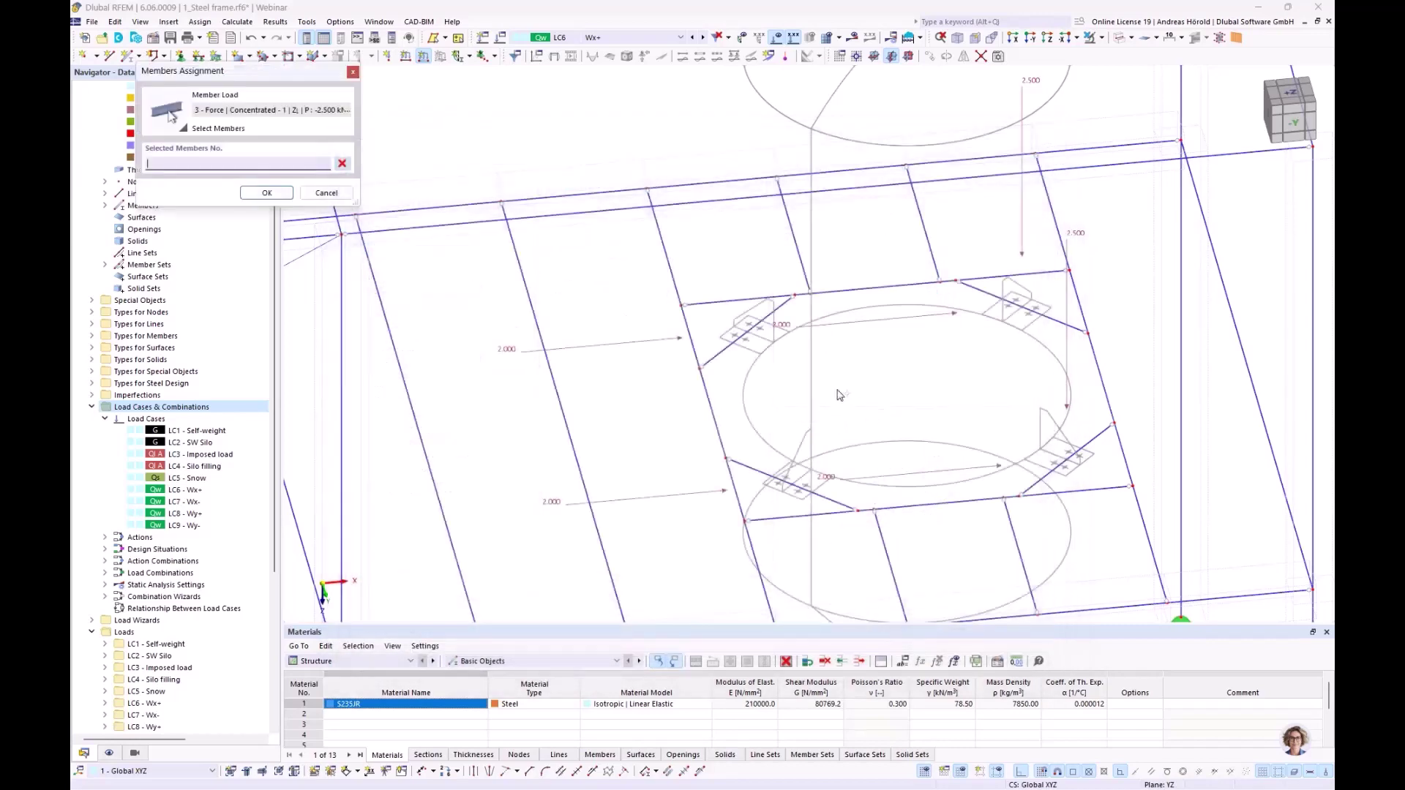
left_click(747, 333)
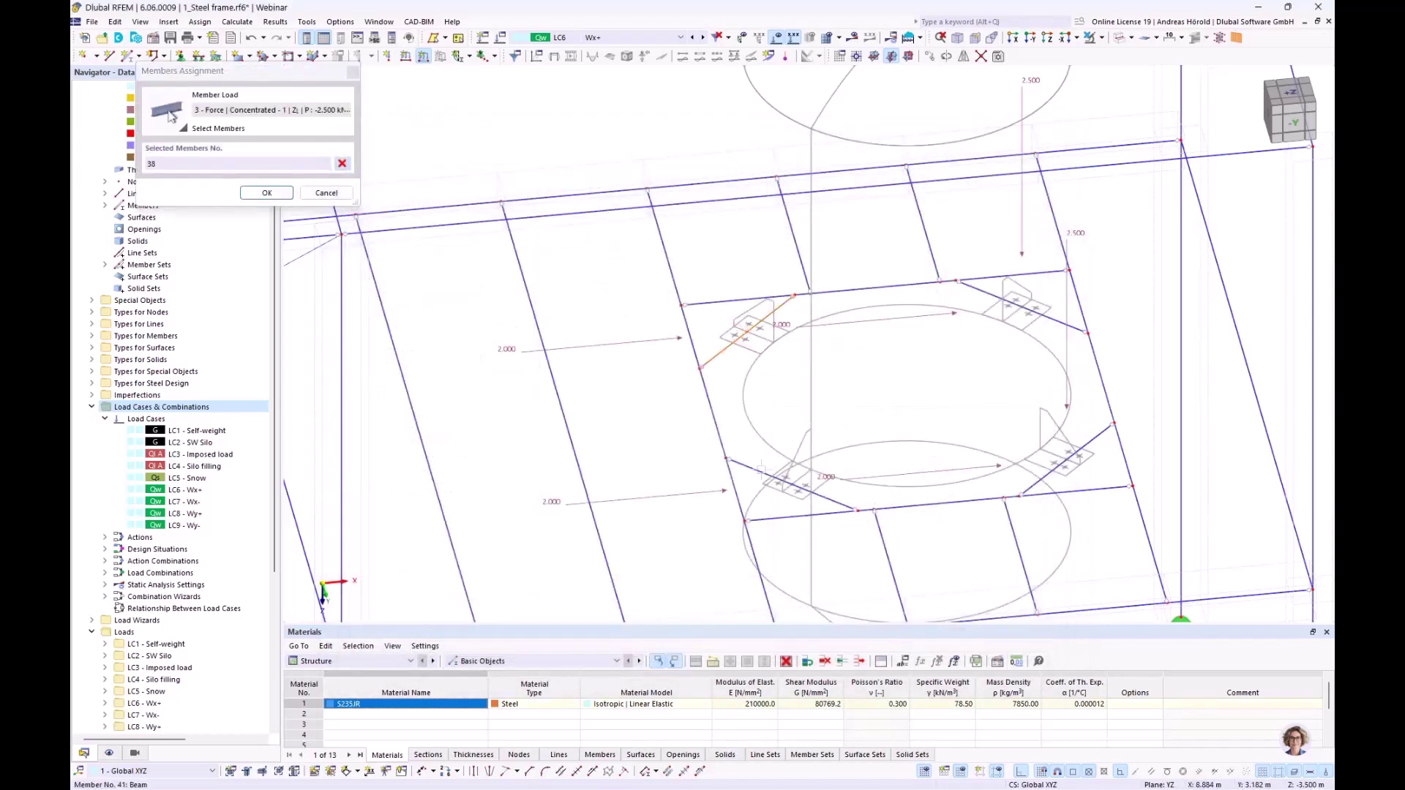
left_click(767, 473)
left_click(266, 192)
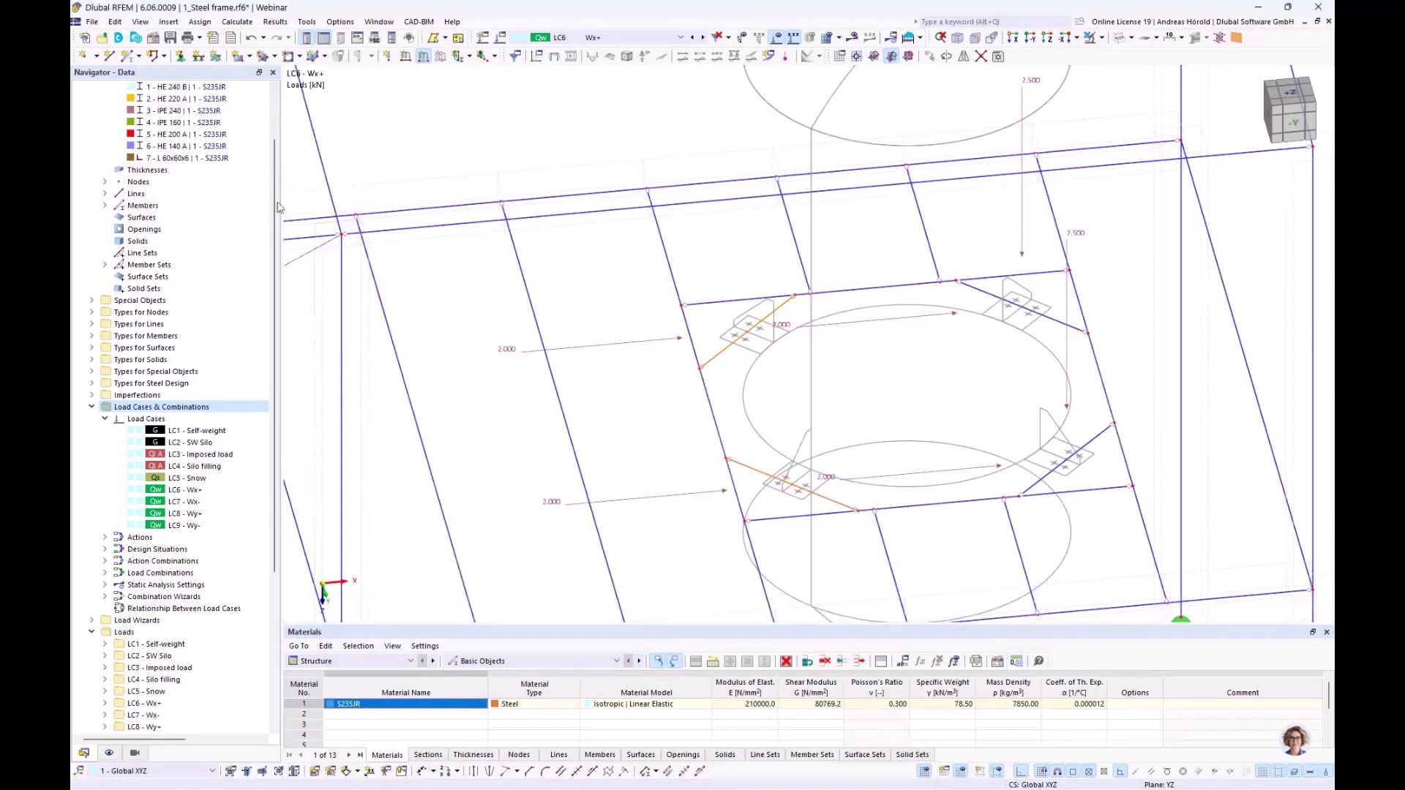
scroll(737, 371, "down", 3)
middle_click_drag(736, 371, 609, 347, "ctrl")
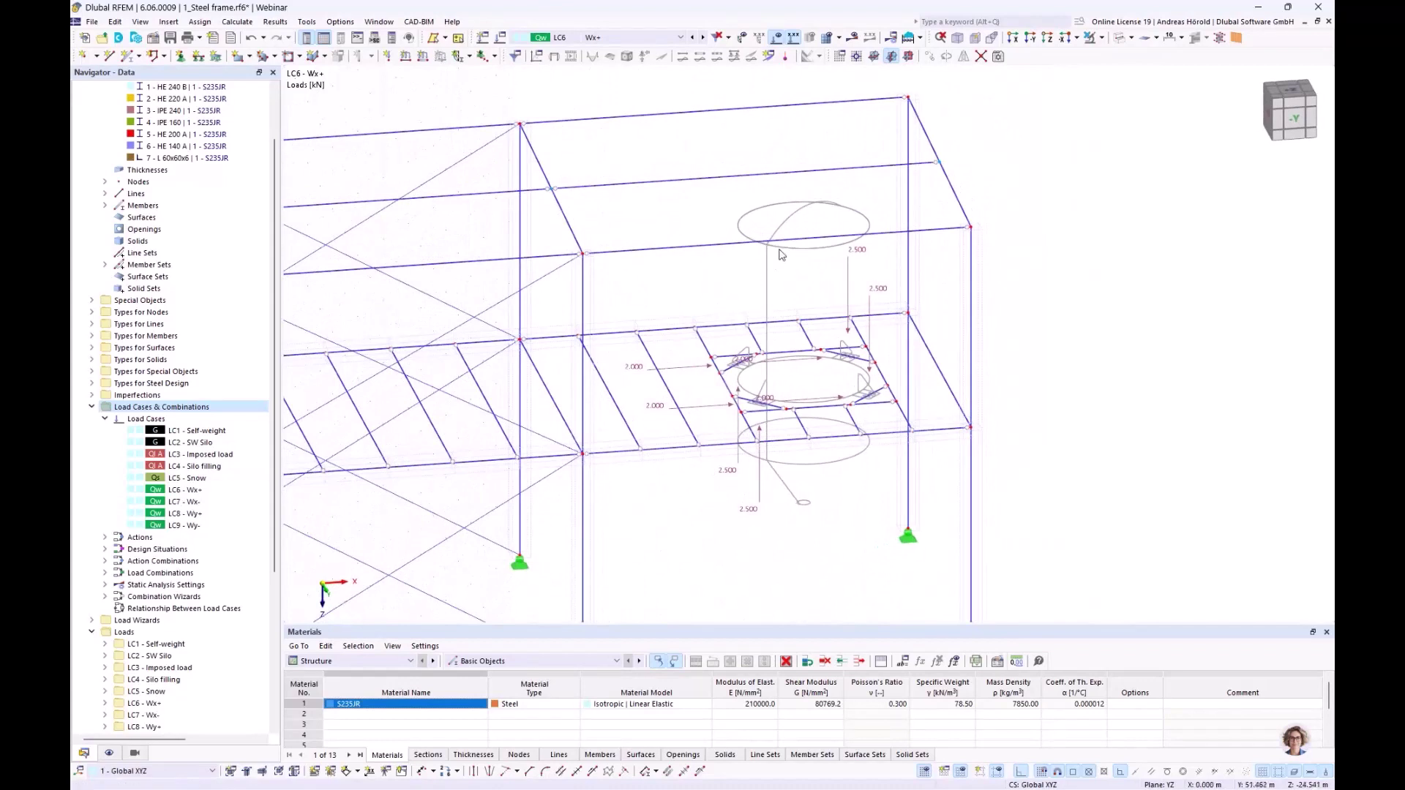
scroll(765, 337, "down", 2)
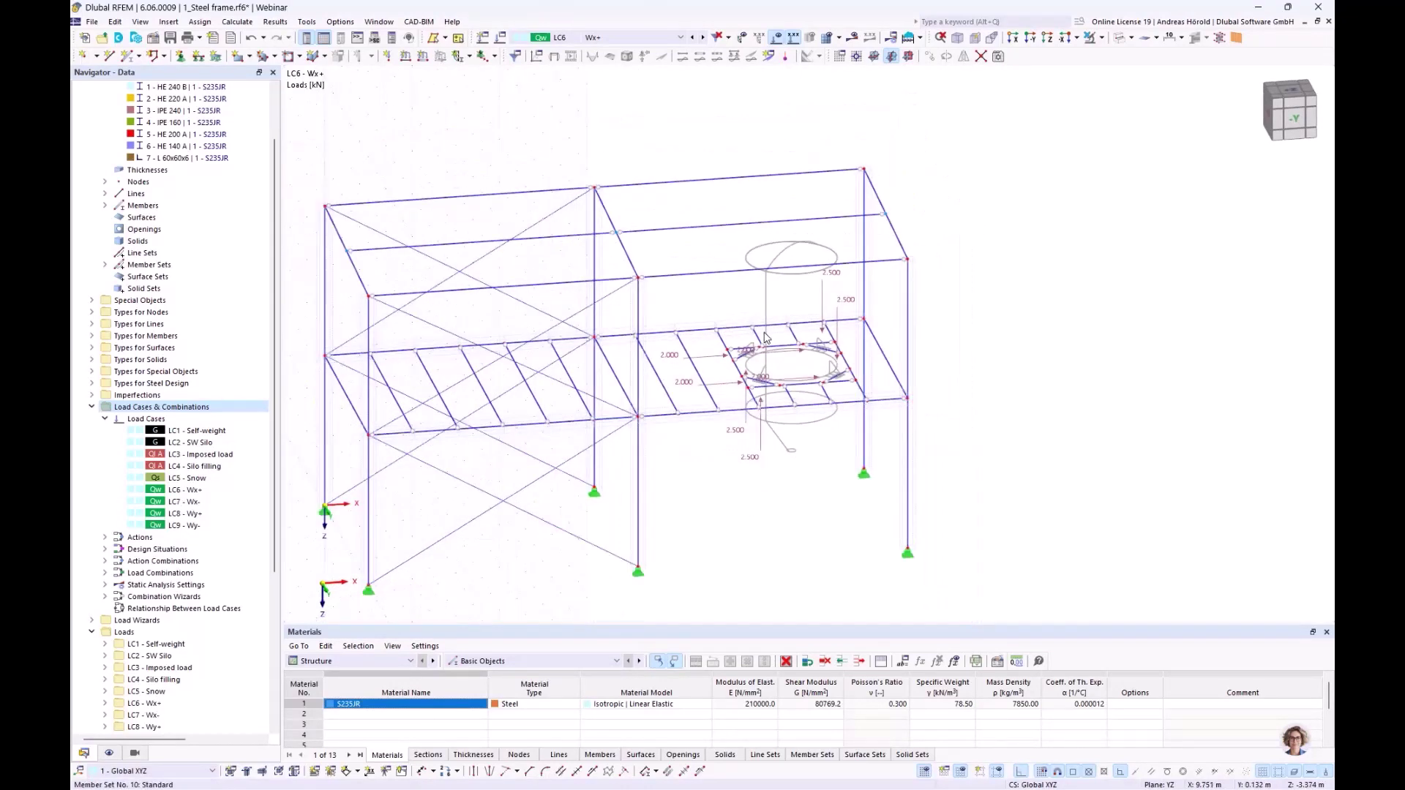
middle_click_drag(765, 337, 843, 313)
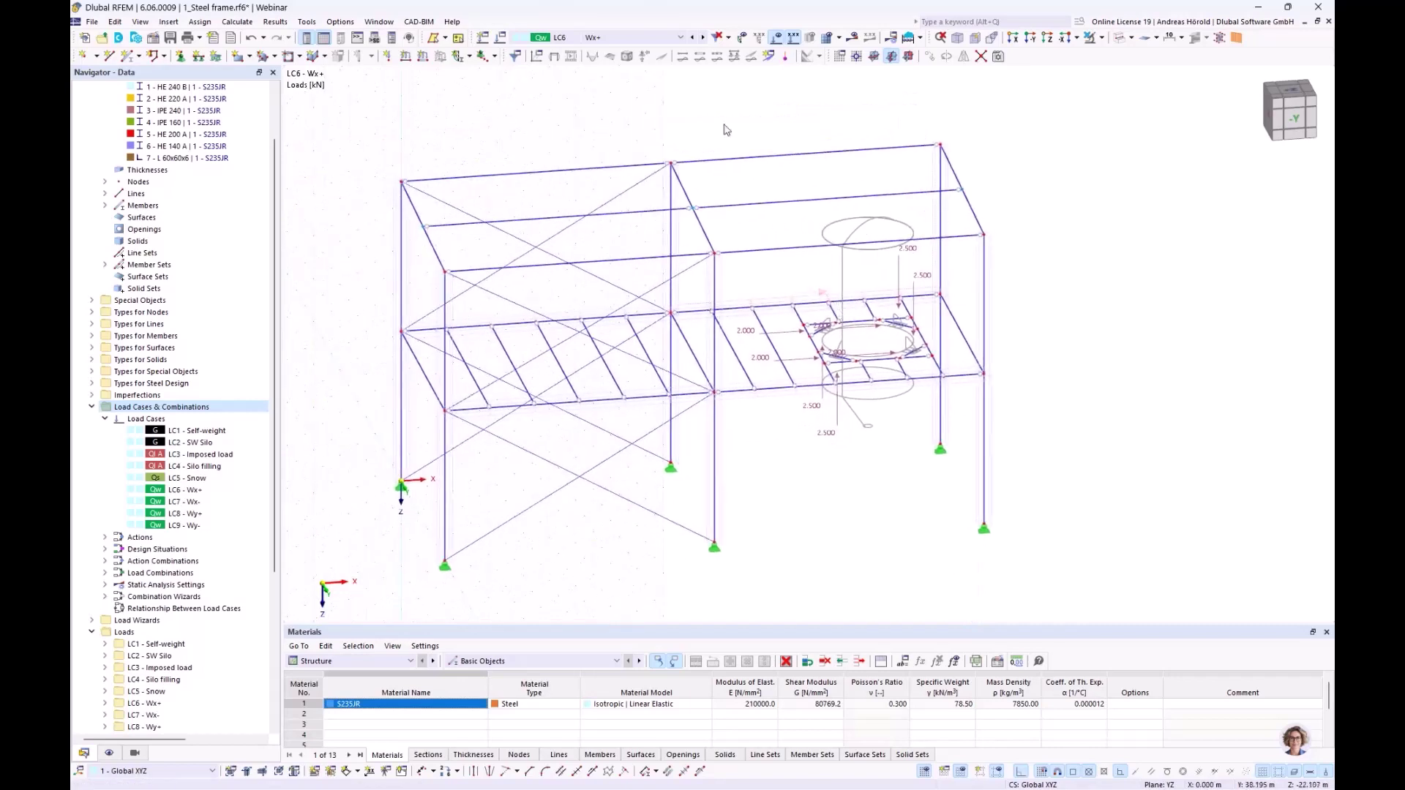
- Enlarge the table area and show the Member Loads table for load case LC6 - Wx+
left_click(704, 38)
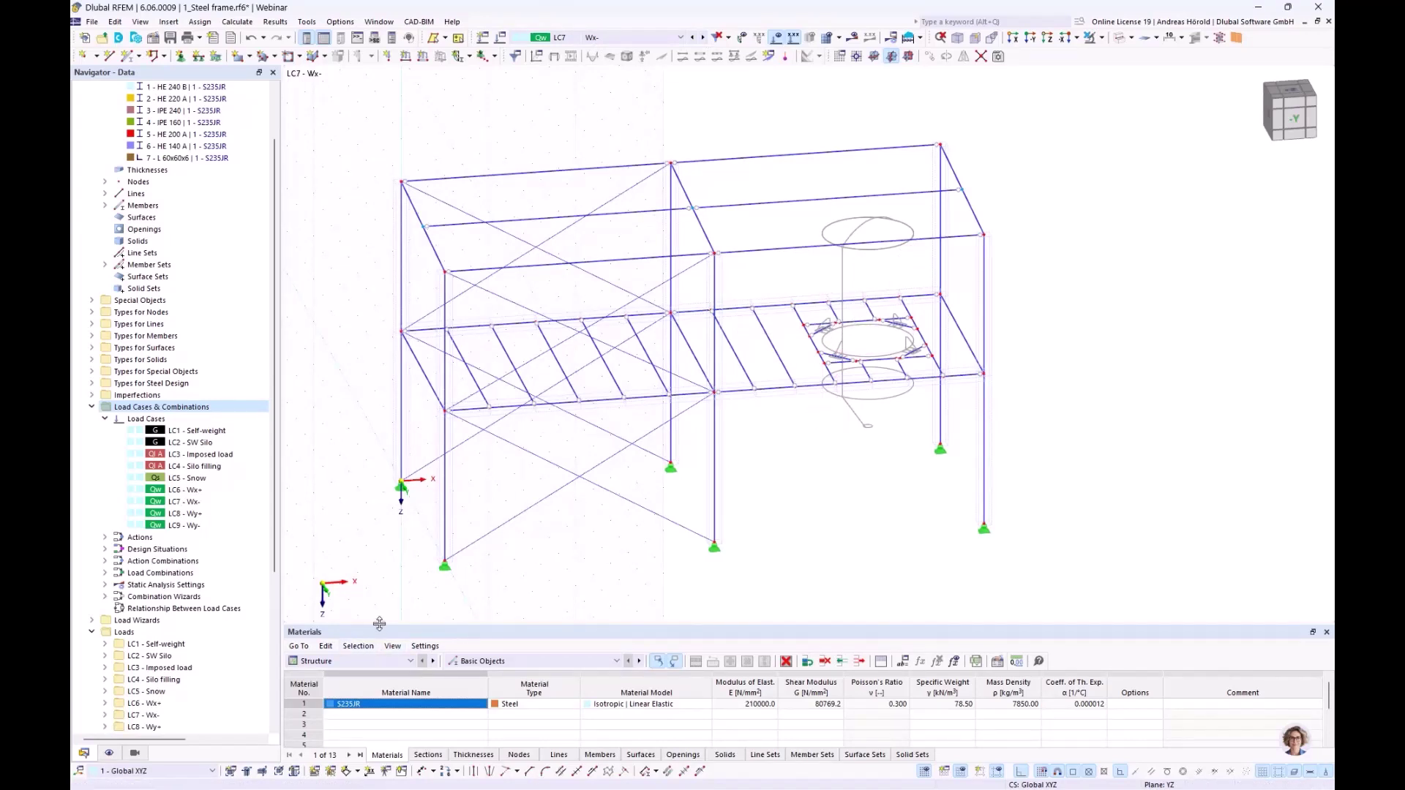
left_click_drag(379, 622, 379, 555)
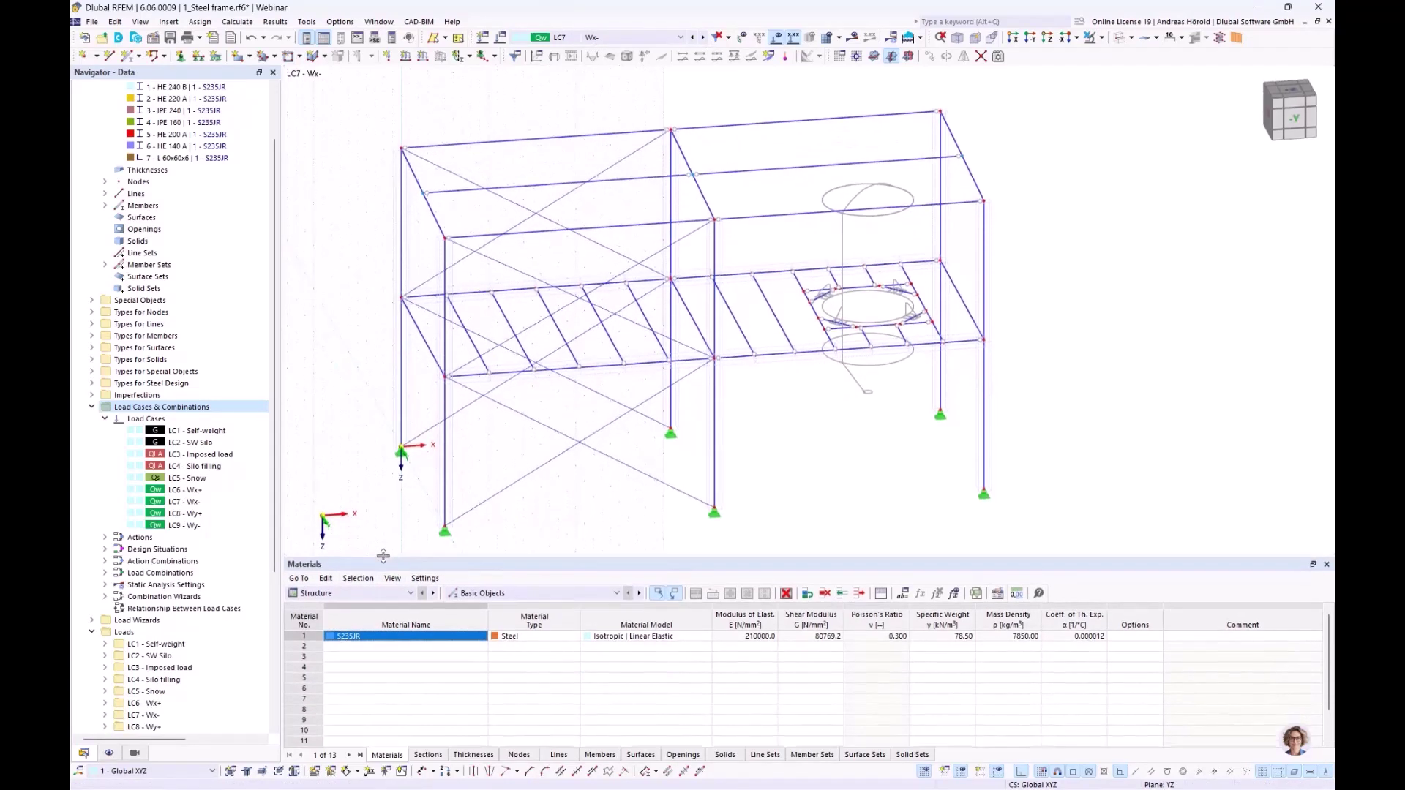
left_click(323, 594)
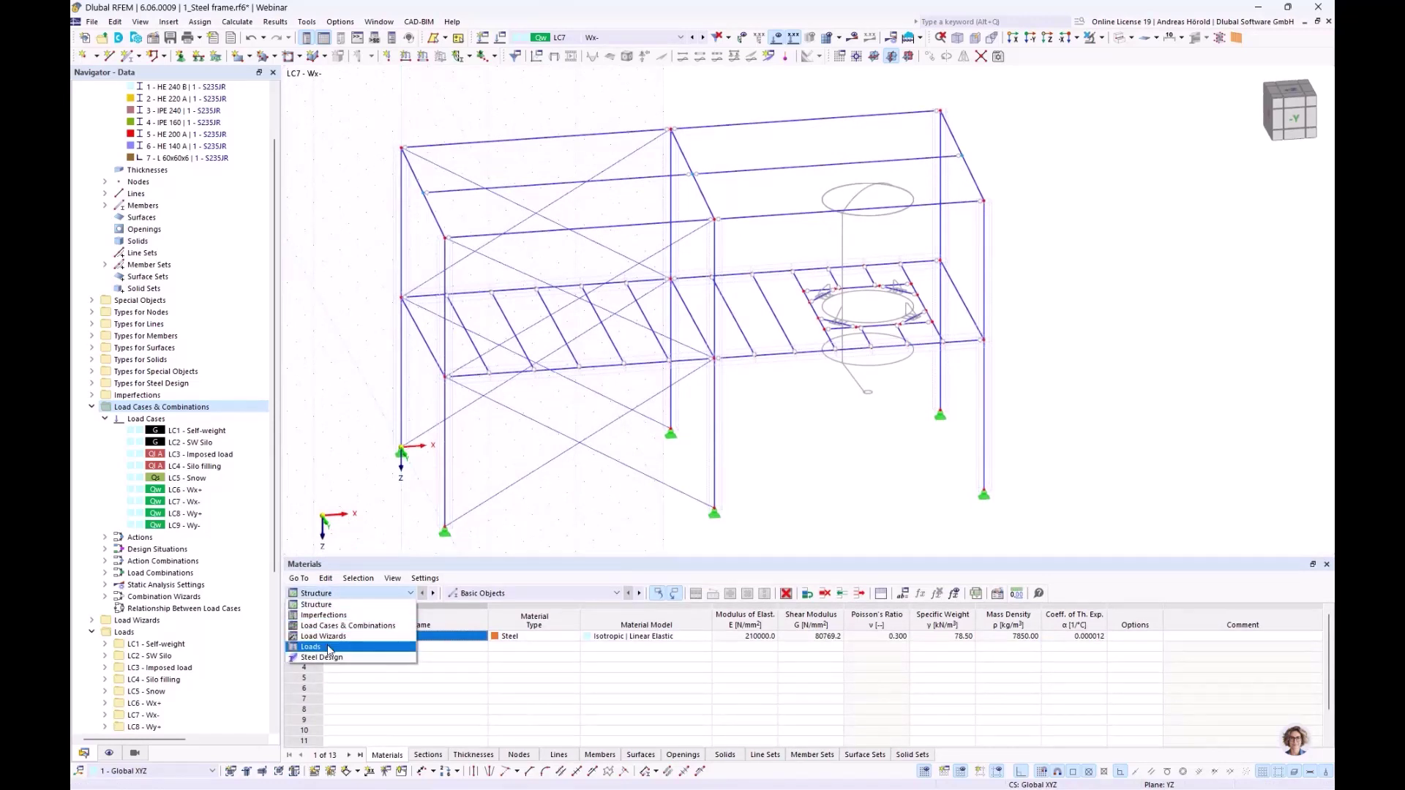
left_click(329, 647)
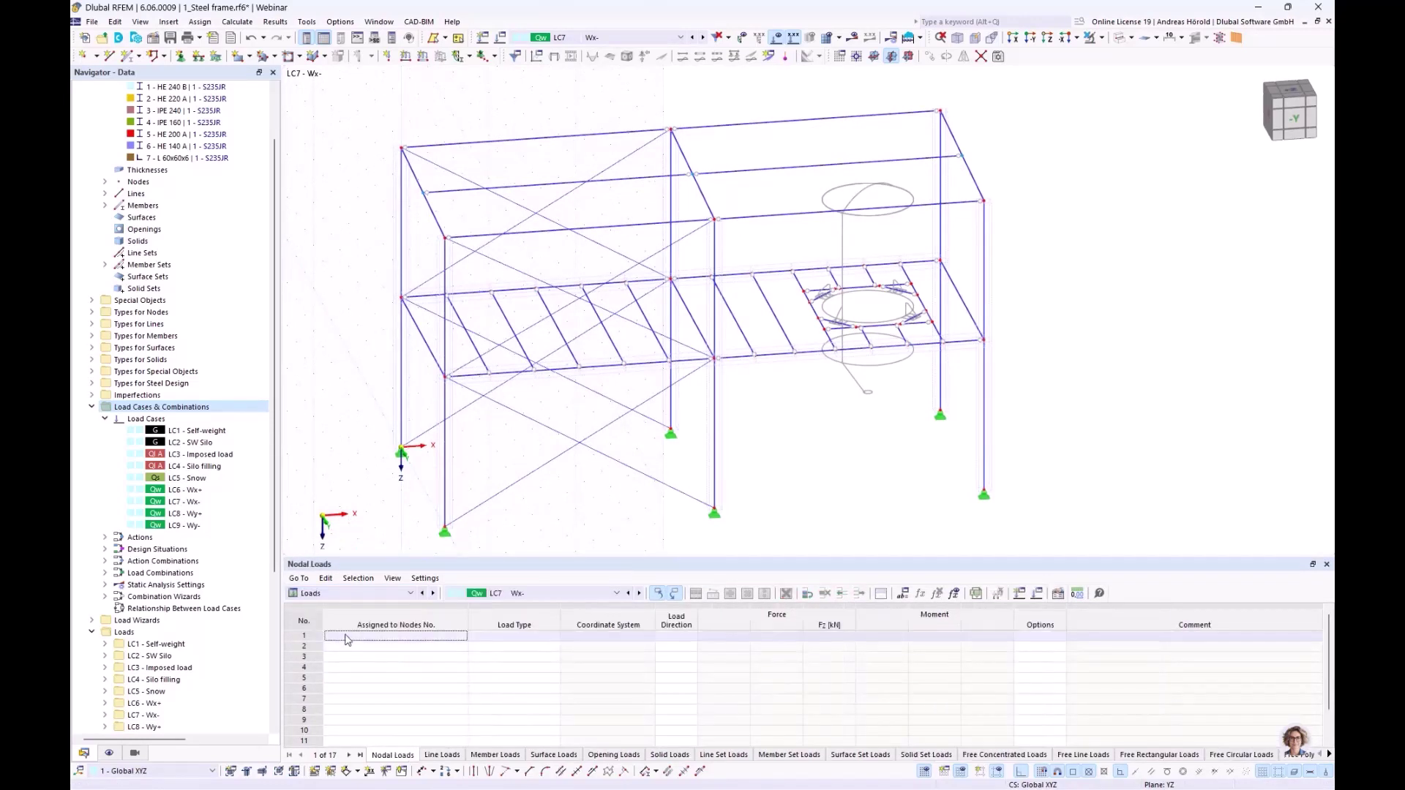
left_click(489, 755)
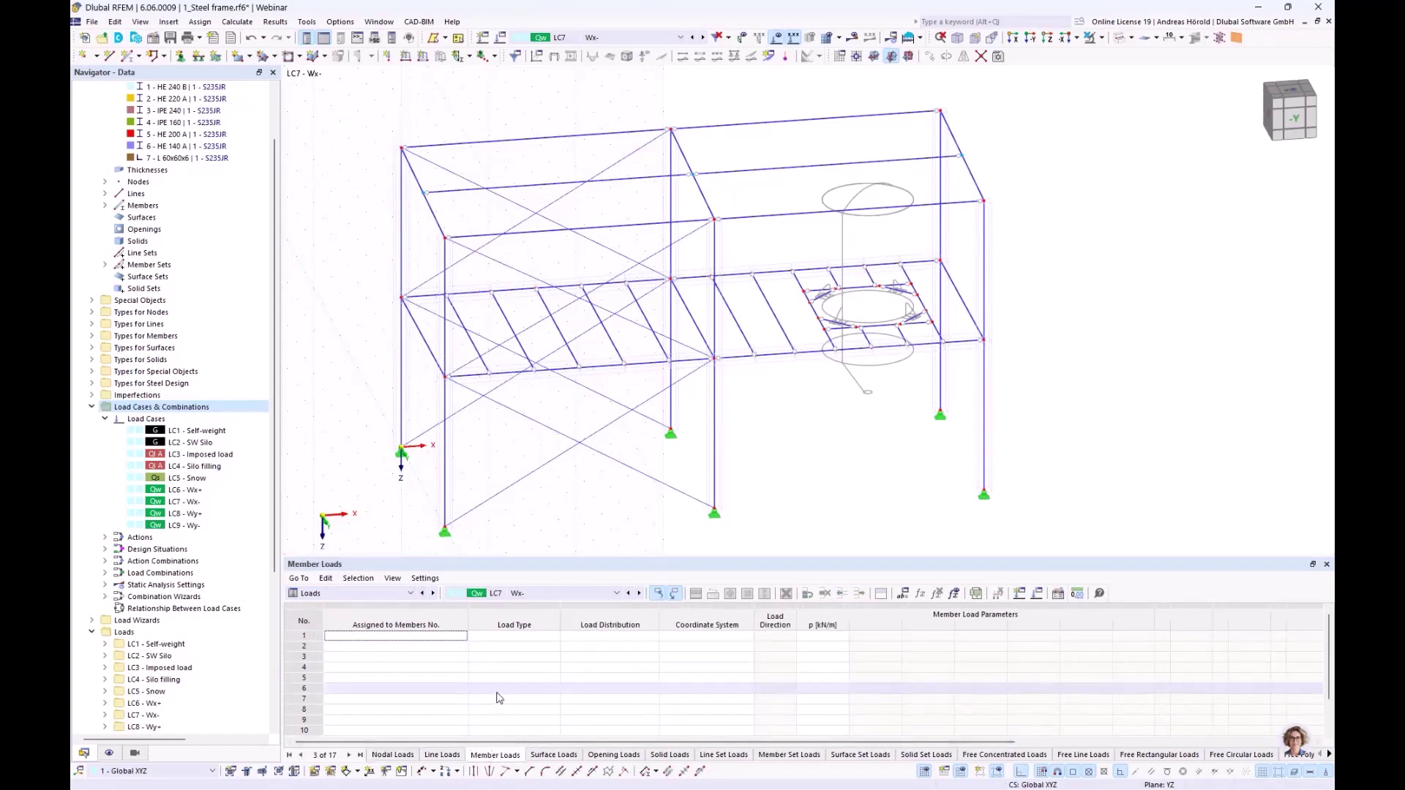
scroll(498, 697, "down", 4)
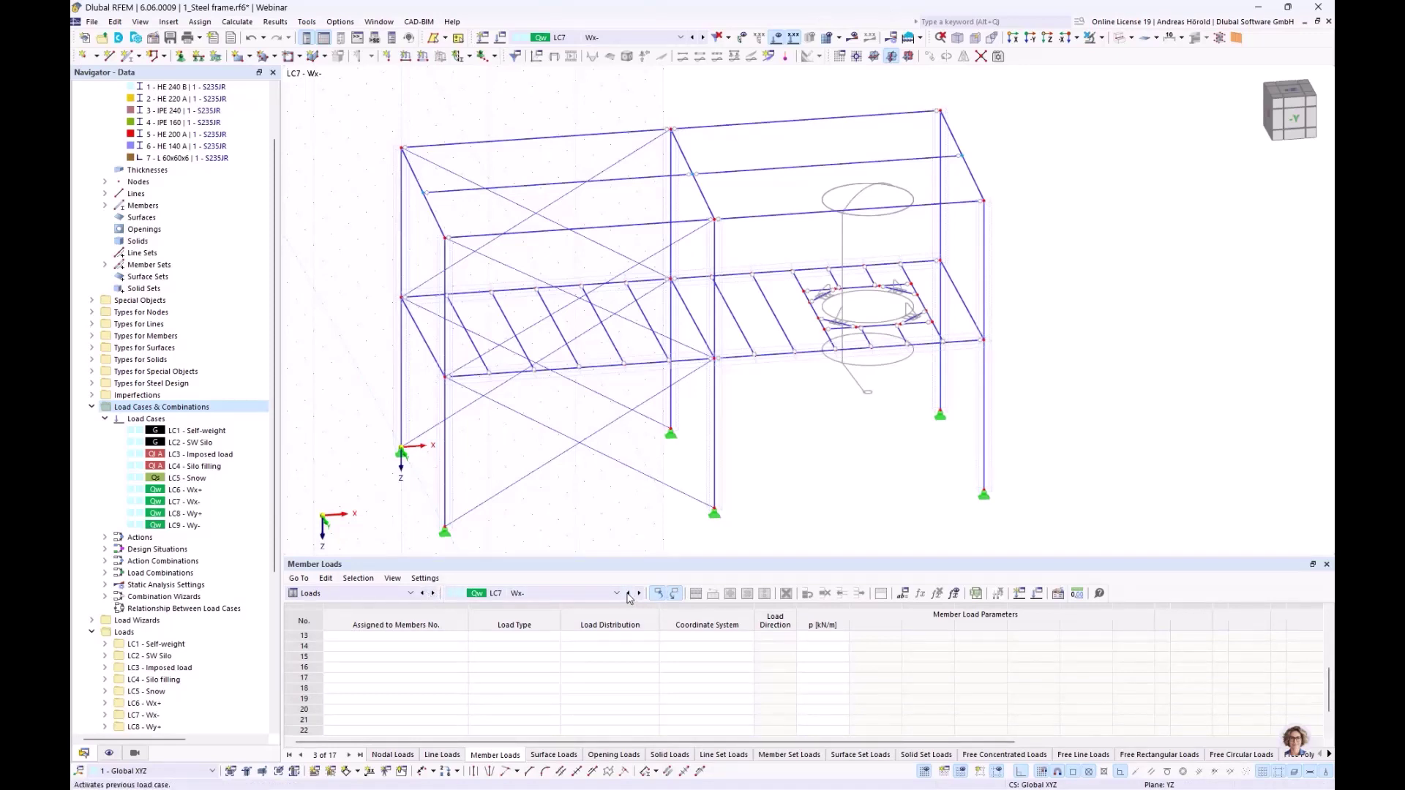
left_click(628, 593)
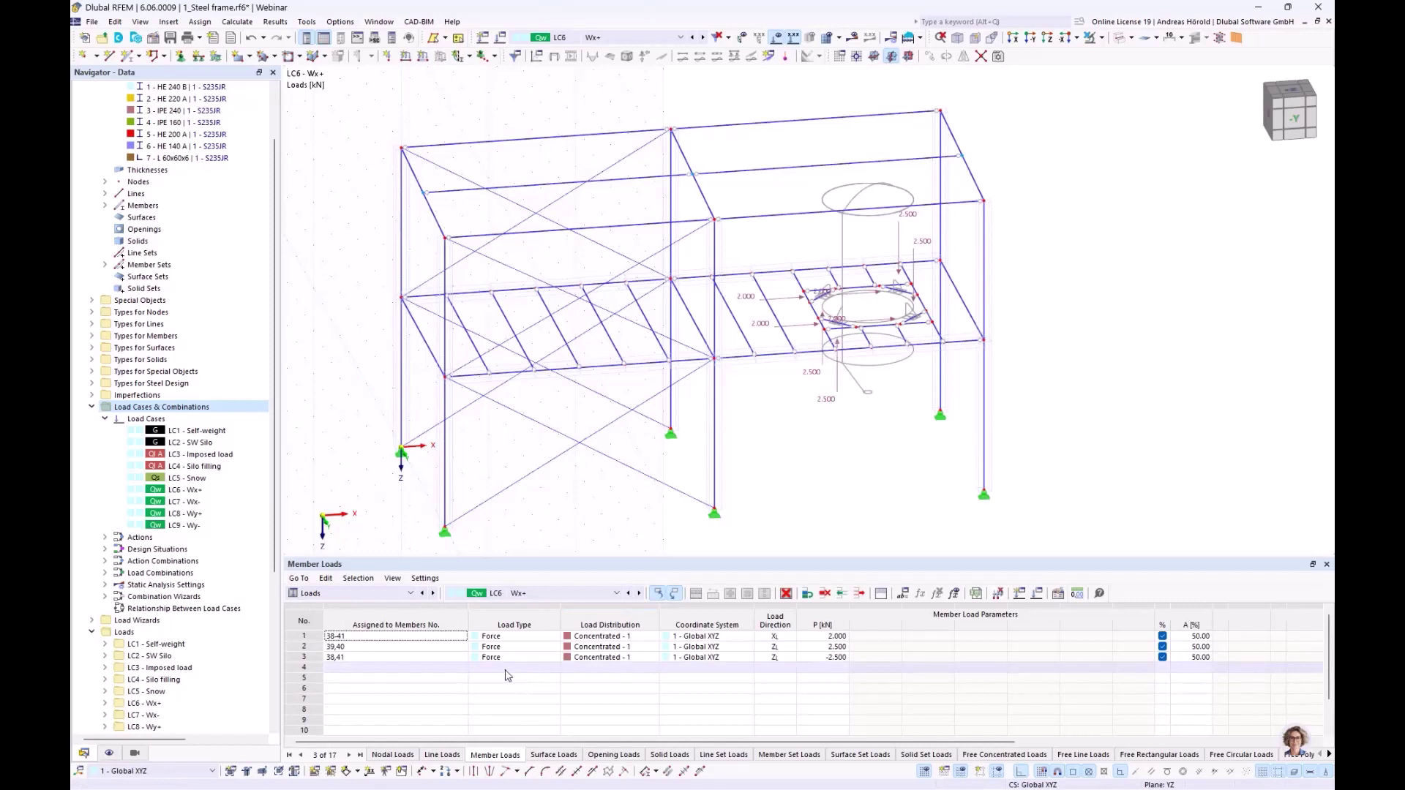
- Copy all three member load rows of load case LC6 - Wx+ from the Member Loads table
left_click(366, 635)
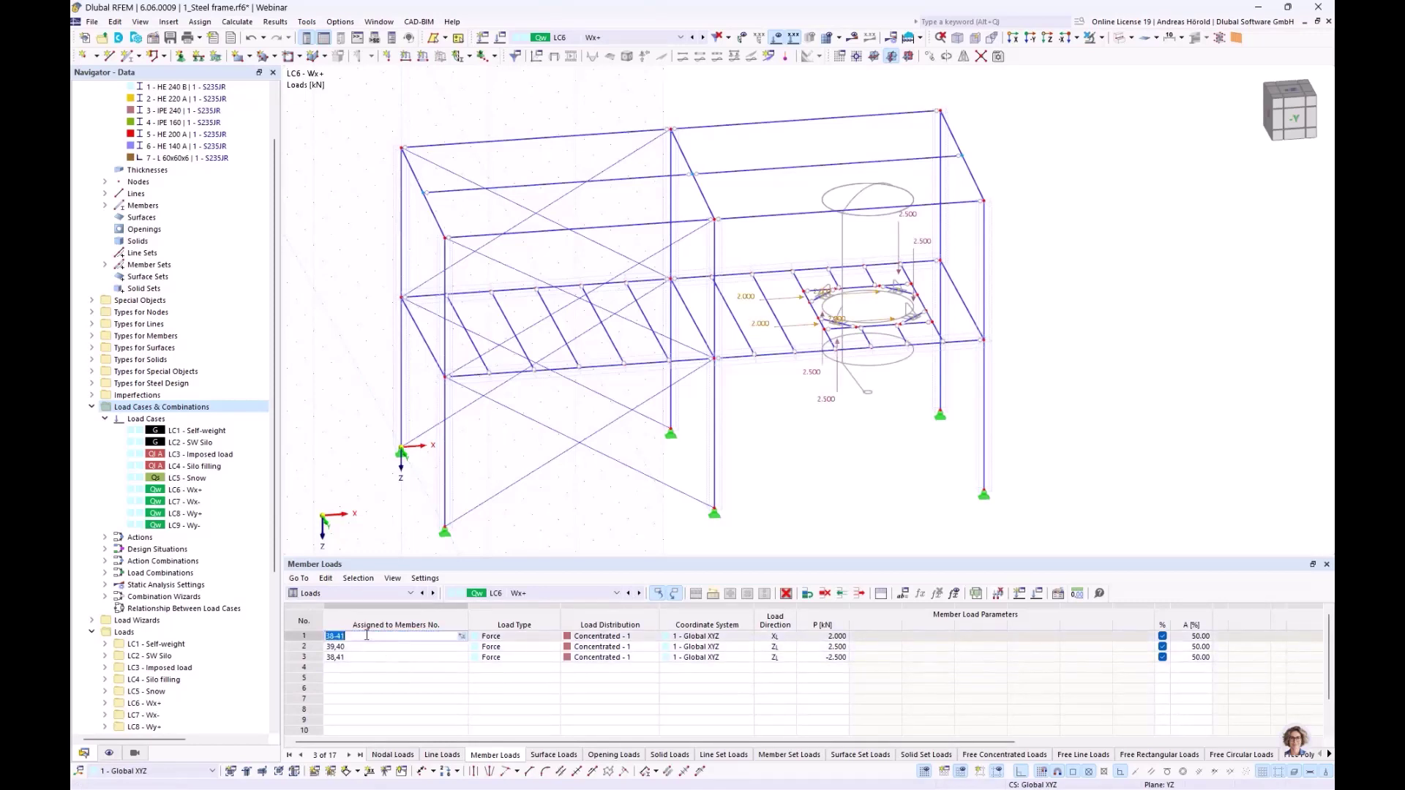
left_click(304, 635)
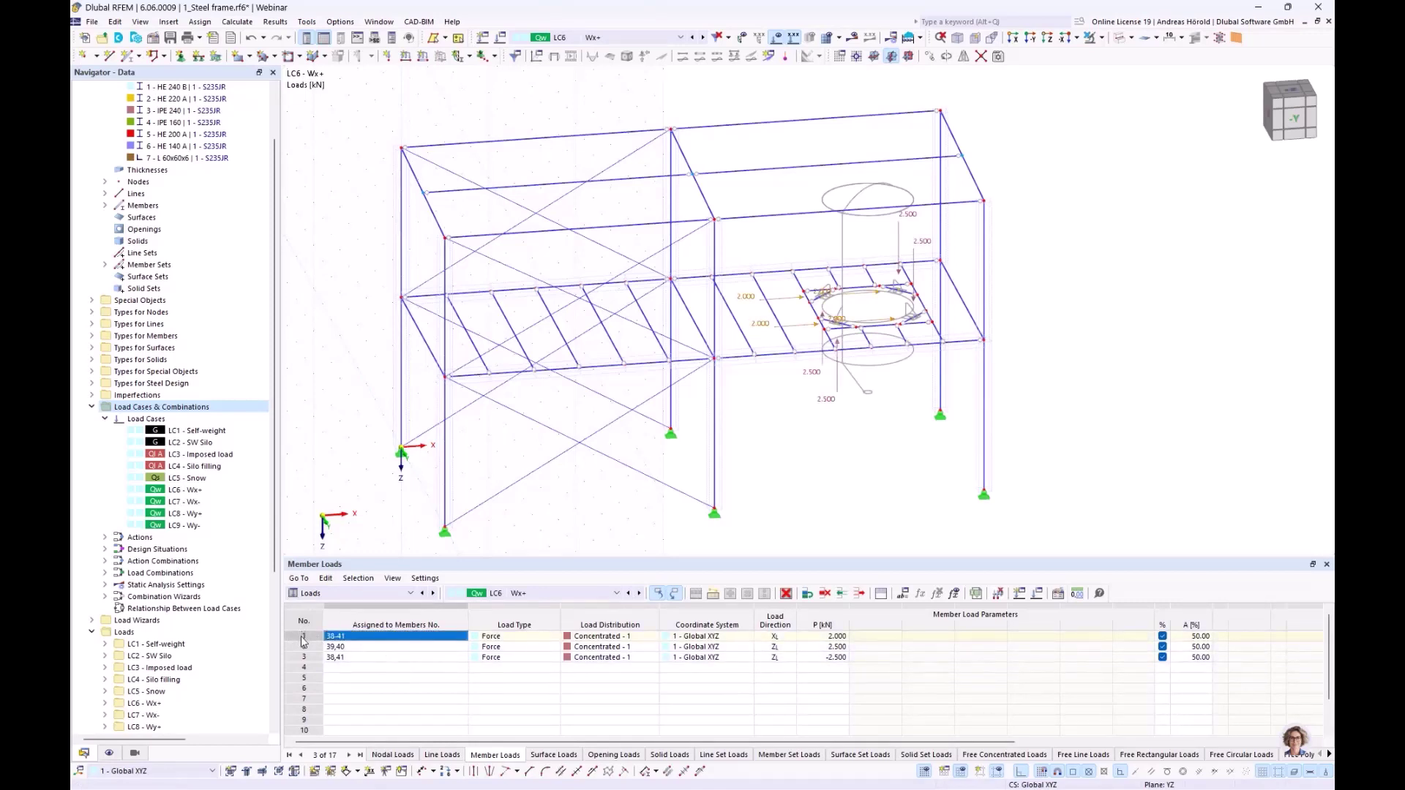
left_click(306, 659)
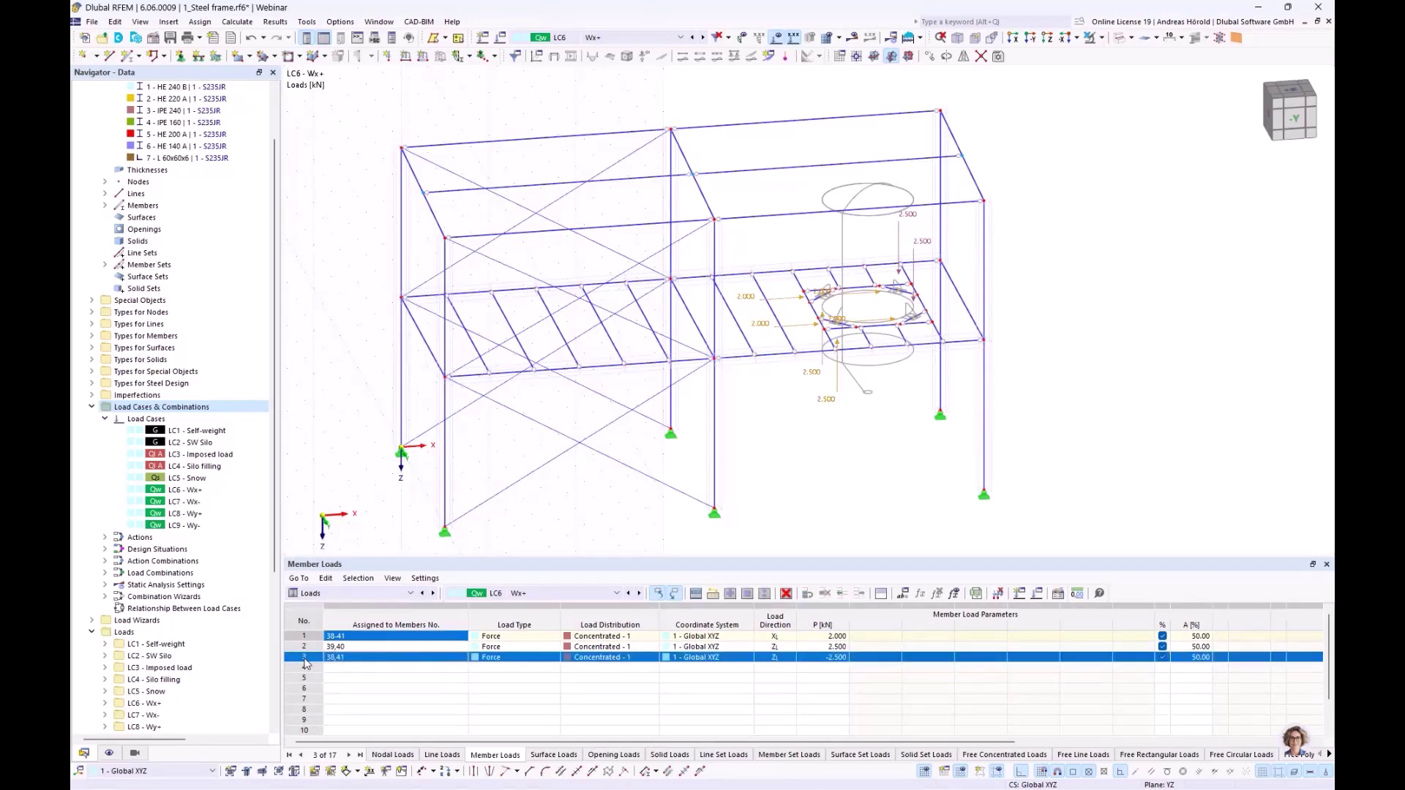
left_click(304, 636)
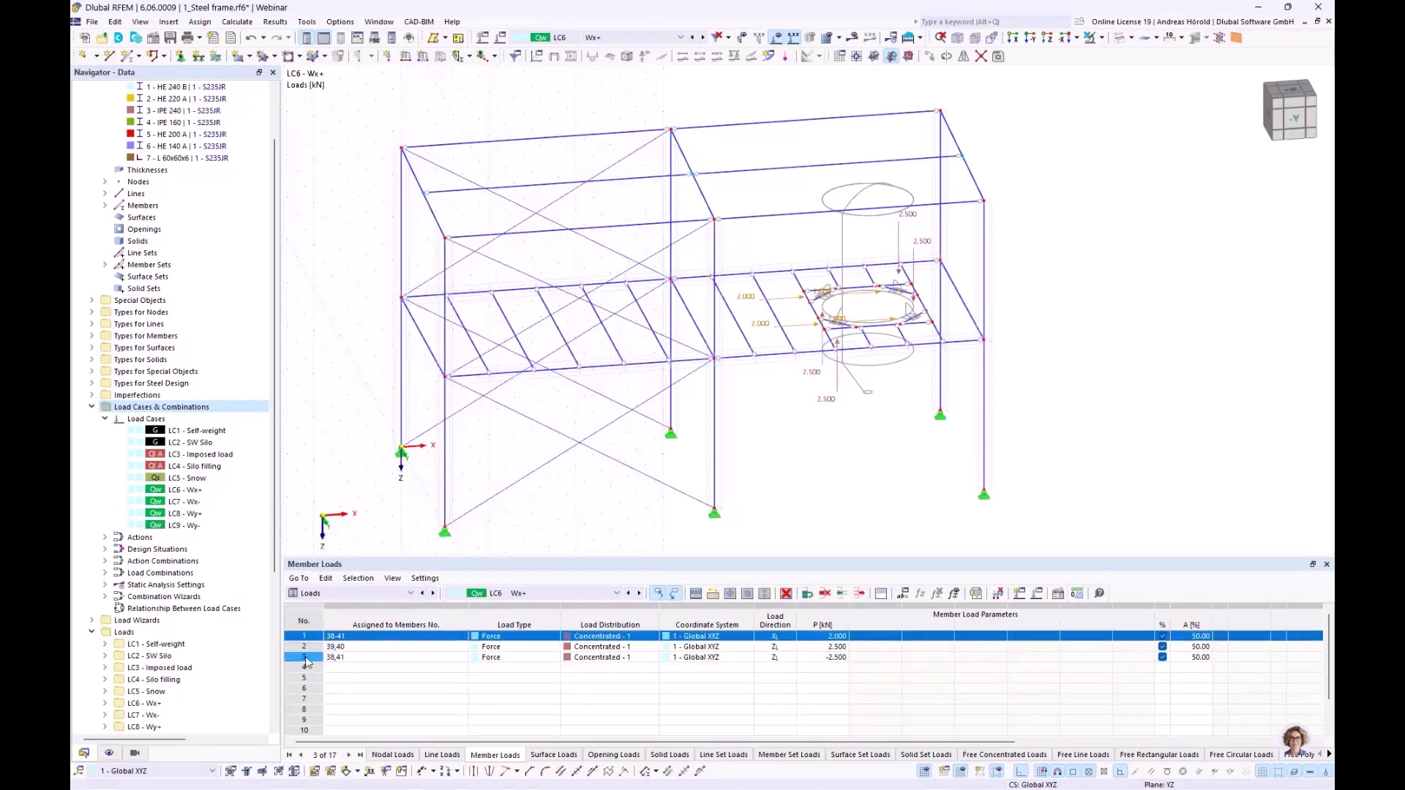
left_click(305, 658, "shift")
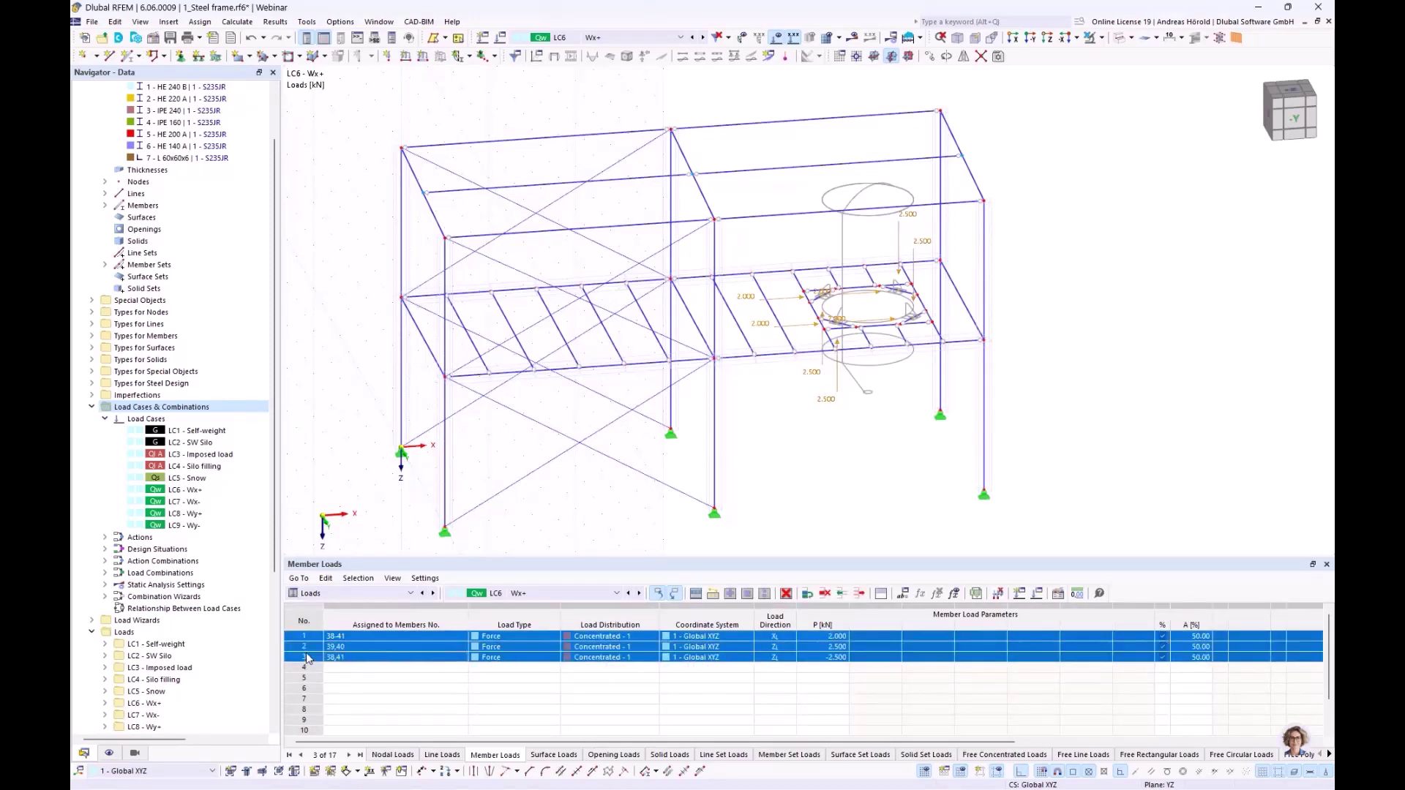
right_click(393, 642)
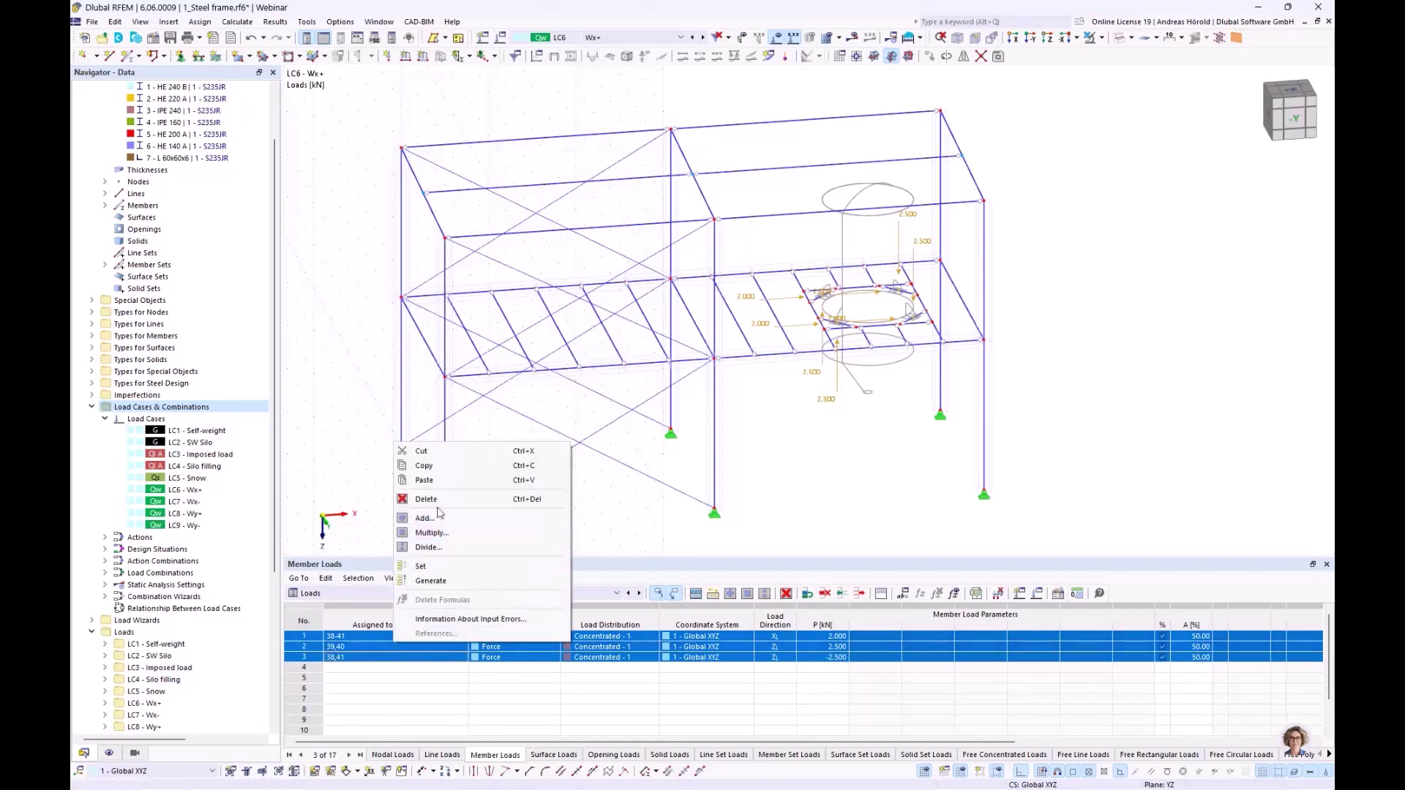
left_click(425, 466)
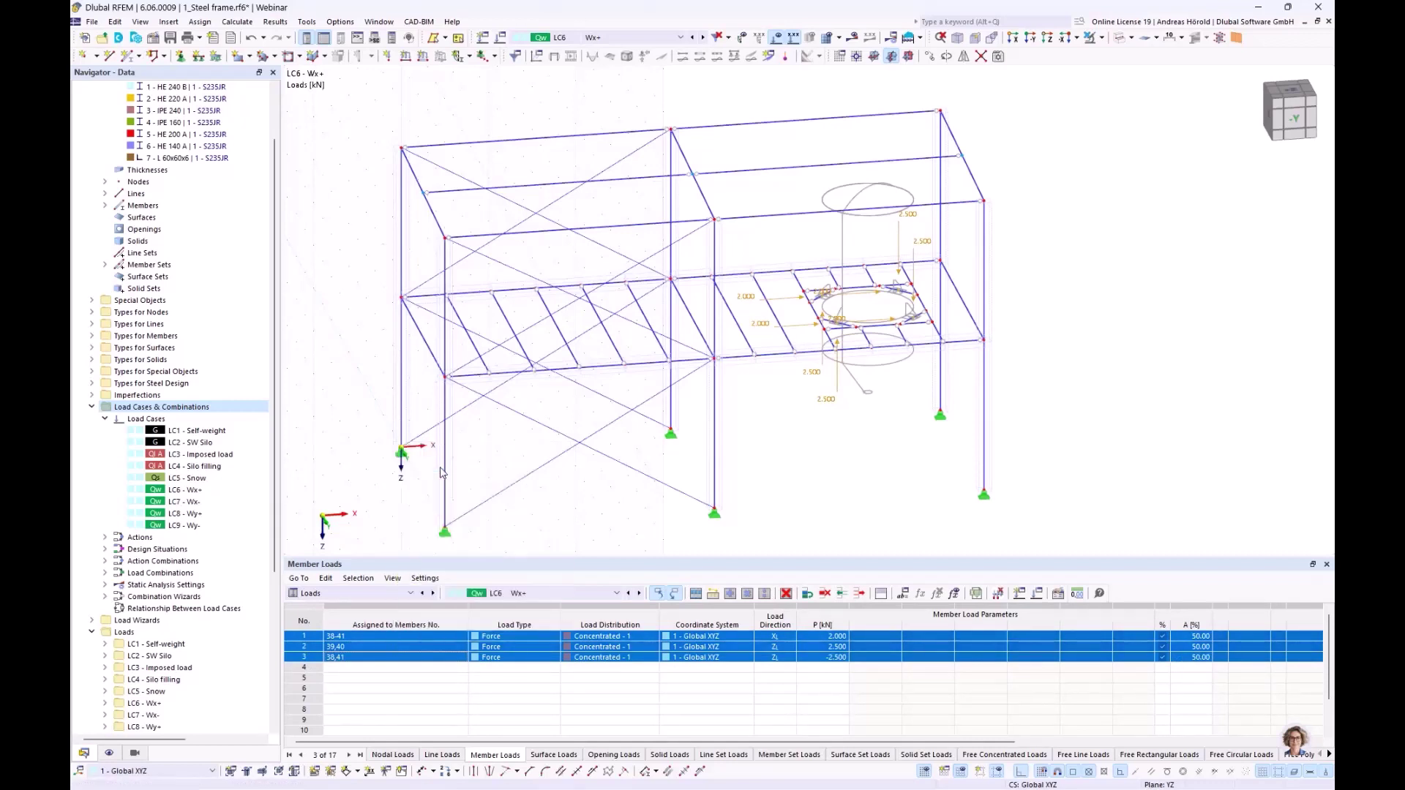
- Paste the copied member load rows into the table of load case LC7 - Wx-
left_click(641, 594)
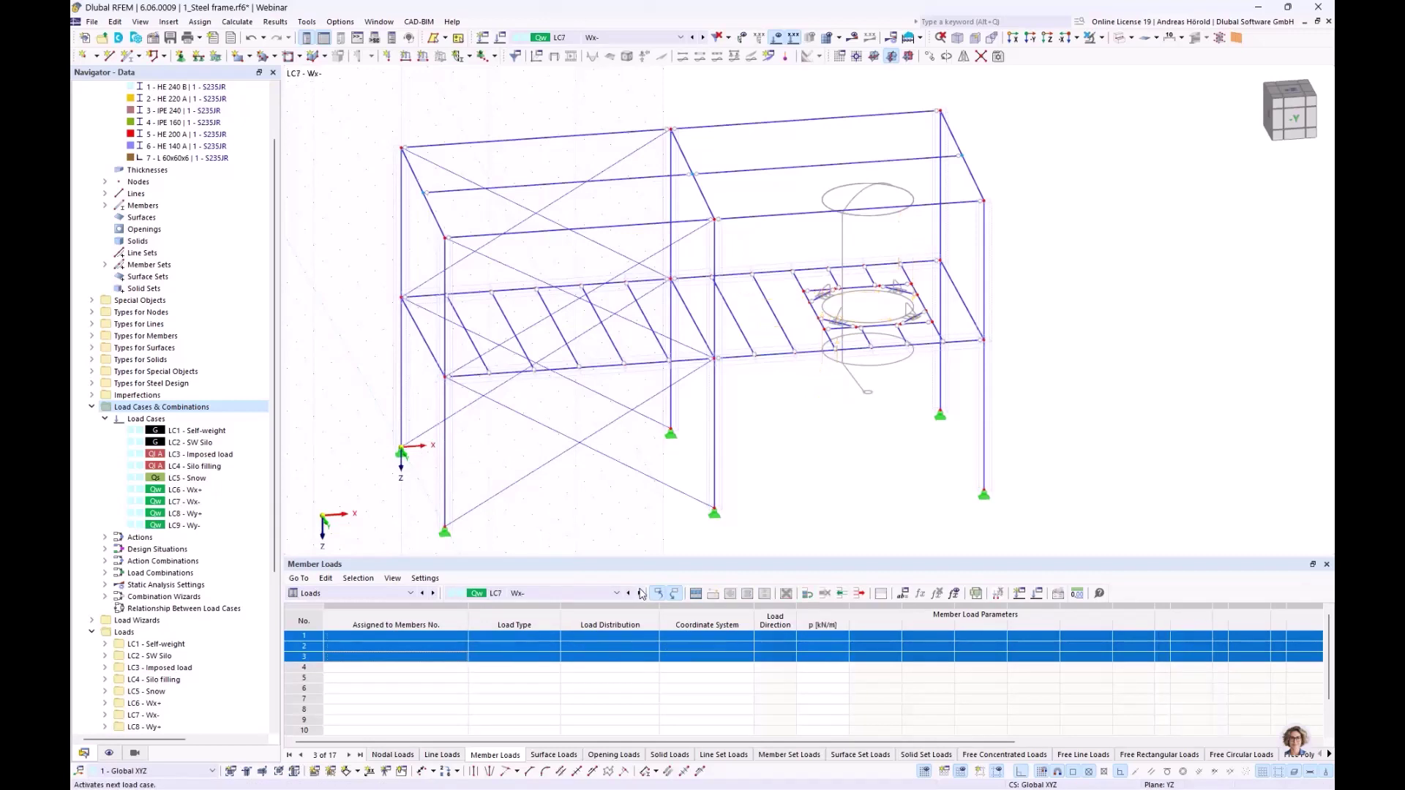
right_click(436, 641)
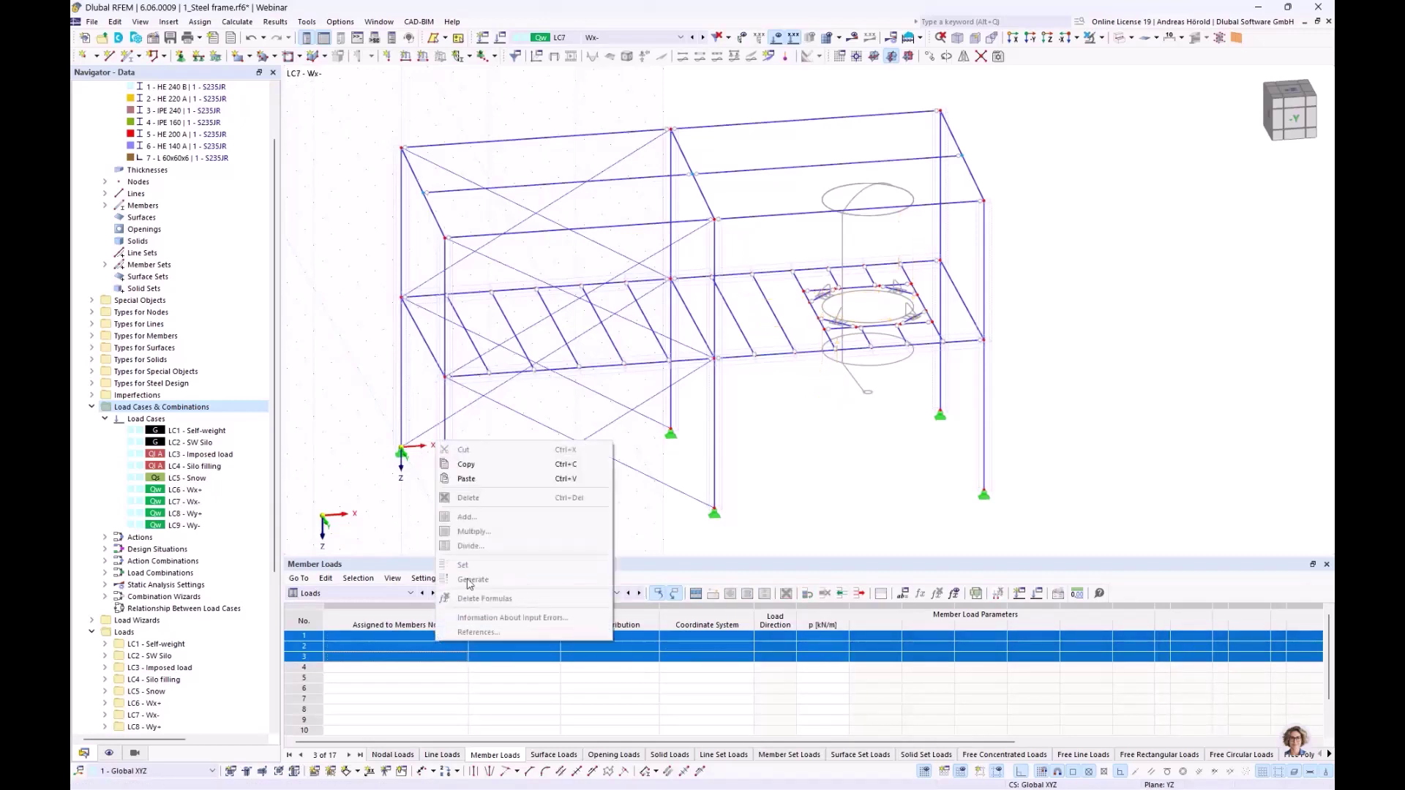
left_click(474, 486)
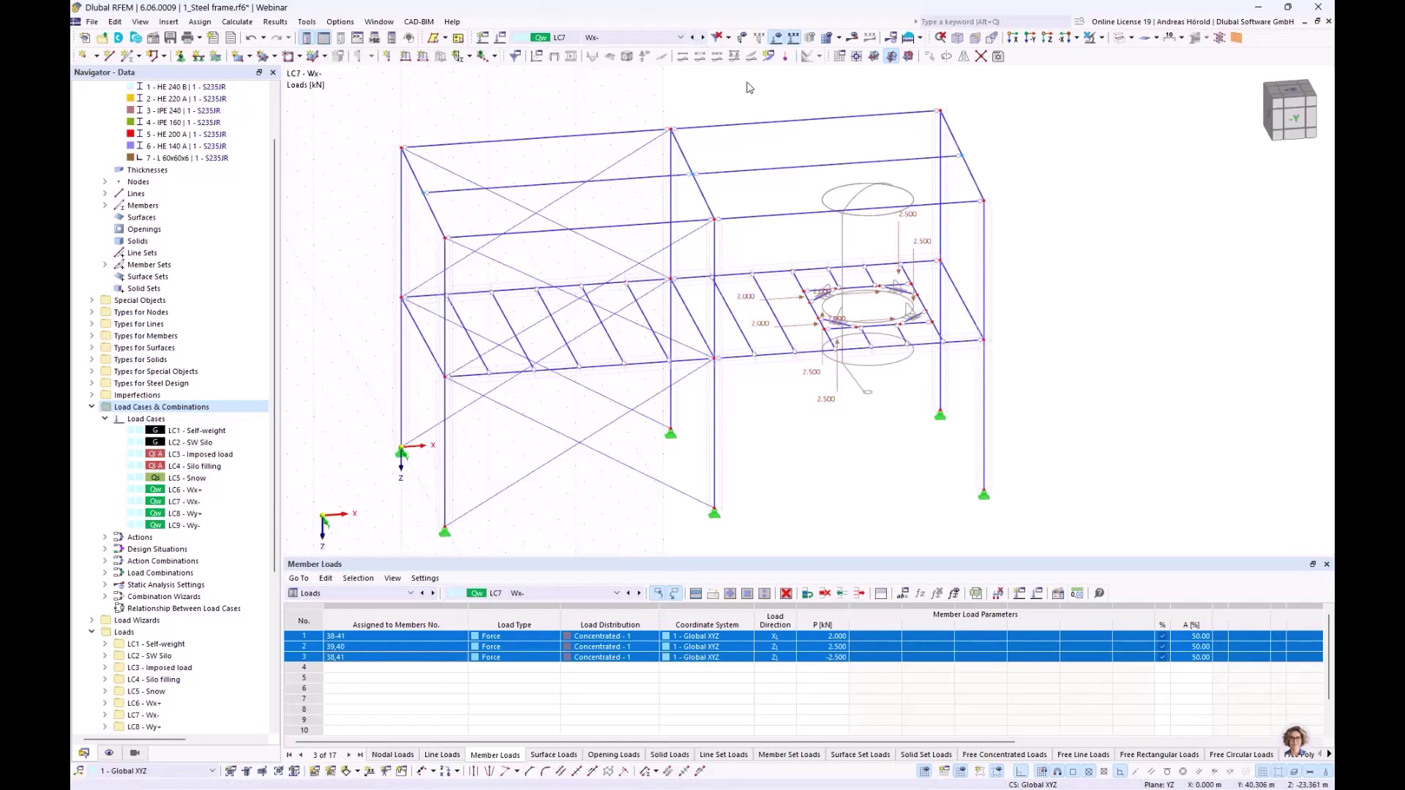
- In load case LC8 - Wy+, define a new concentrated member load of 2 kN acting globally in Y on true length
left_click(704, 37)
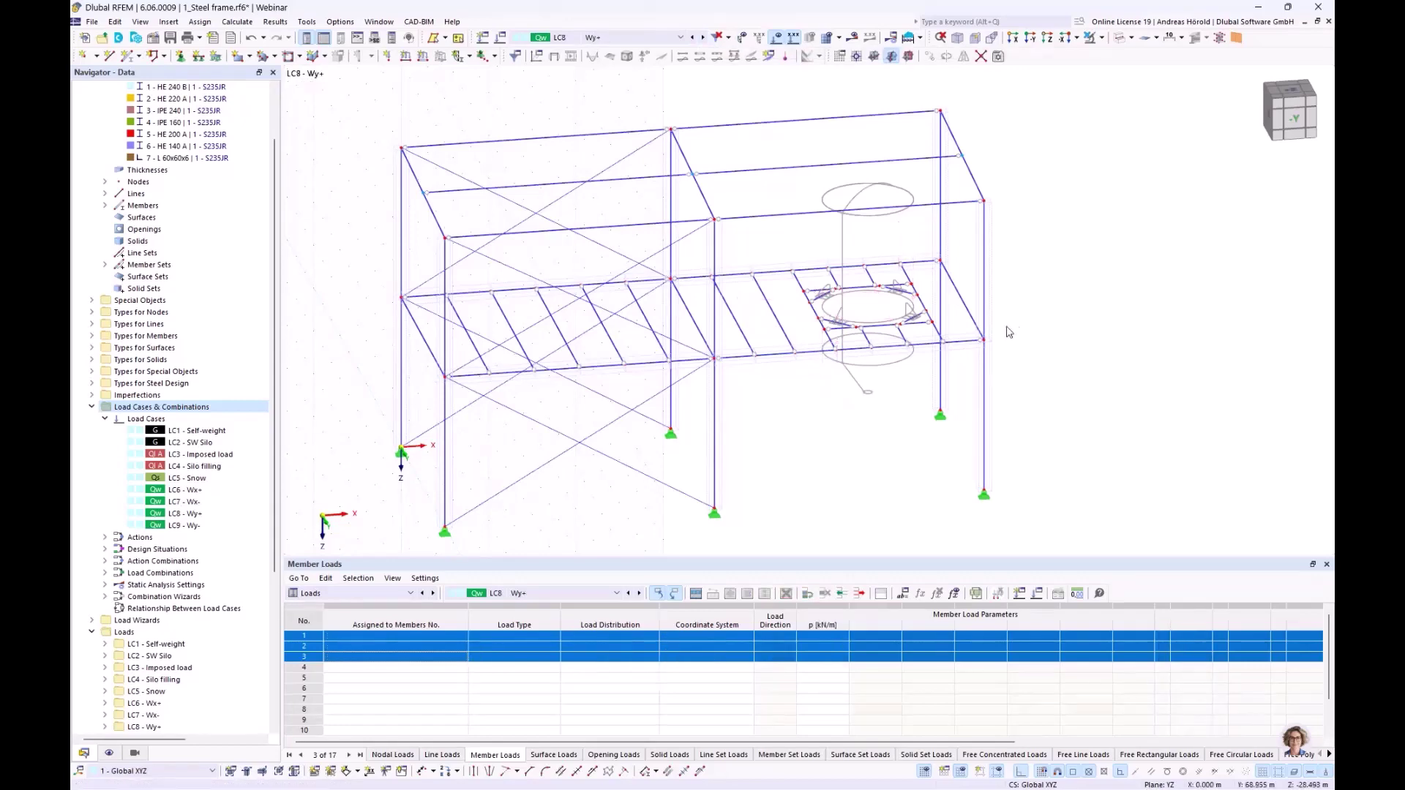
scroll(797, 333, "up", 3)
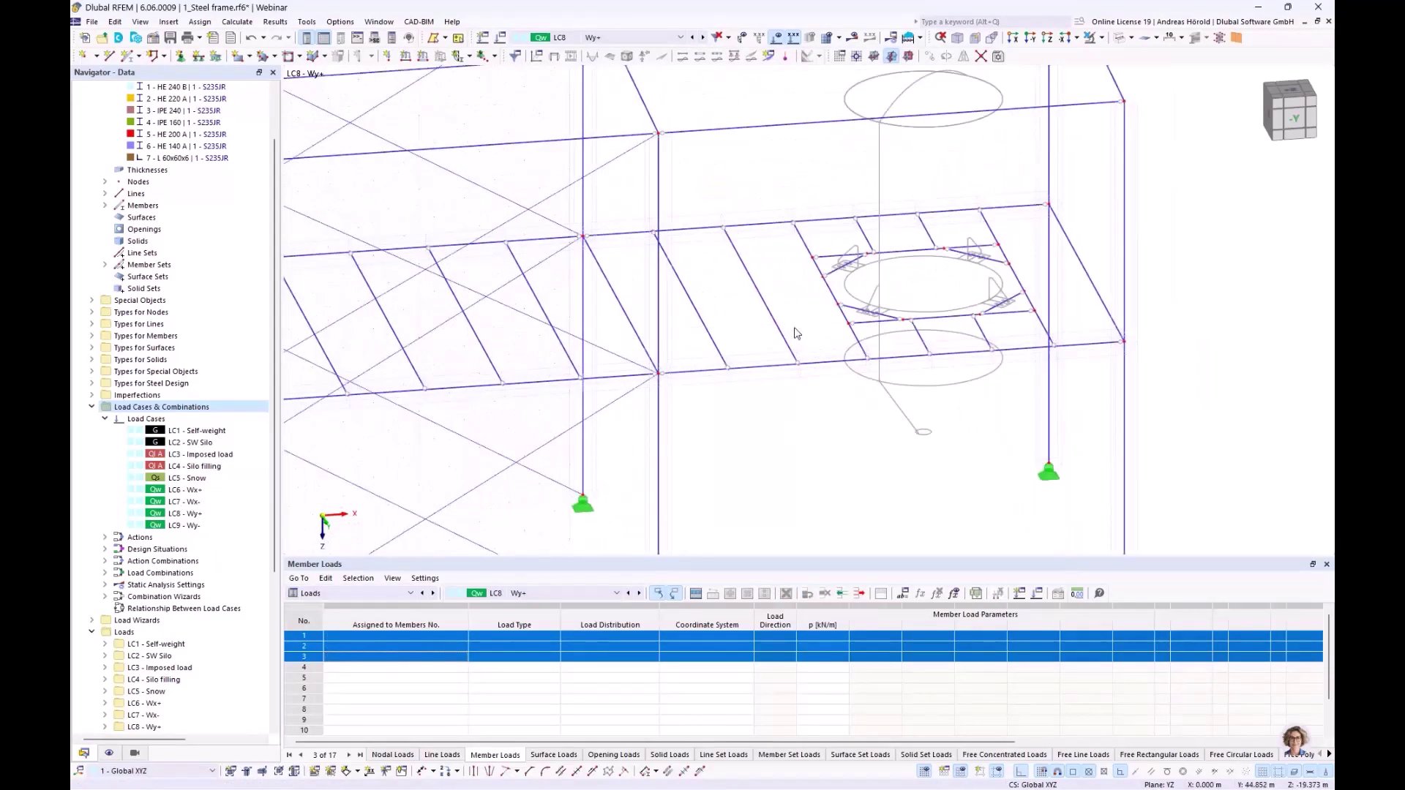
scroll(797, 333, "up", 4)
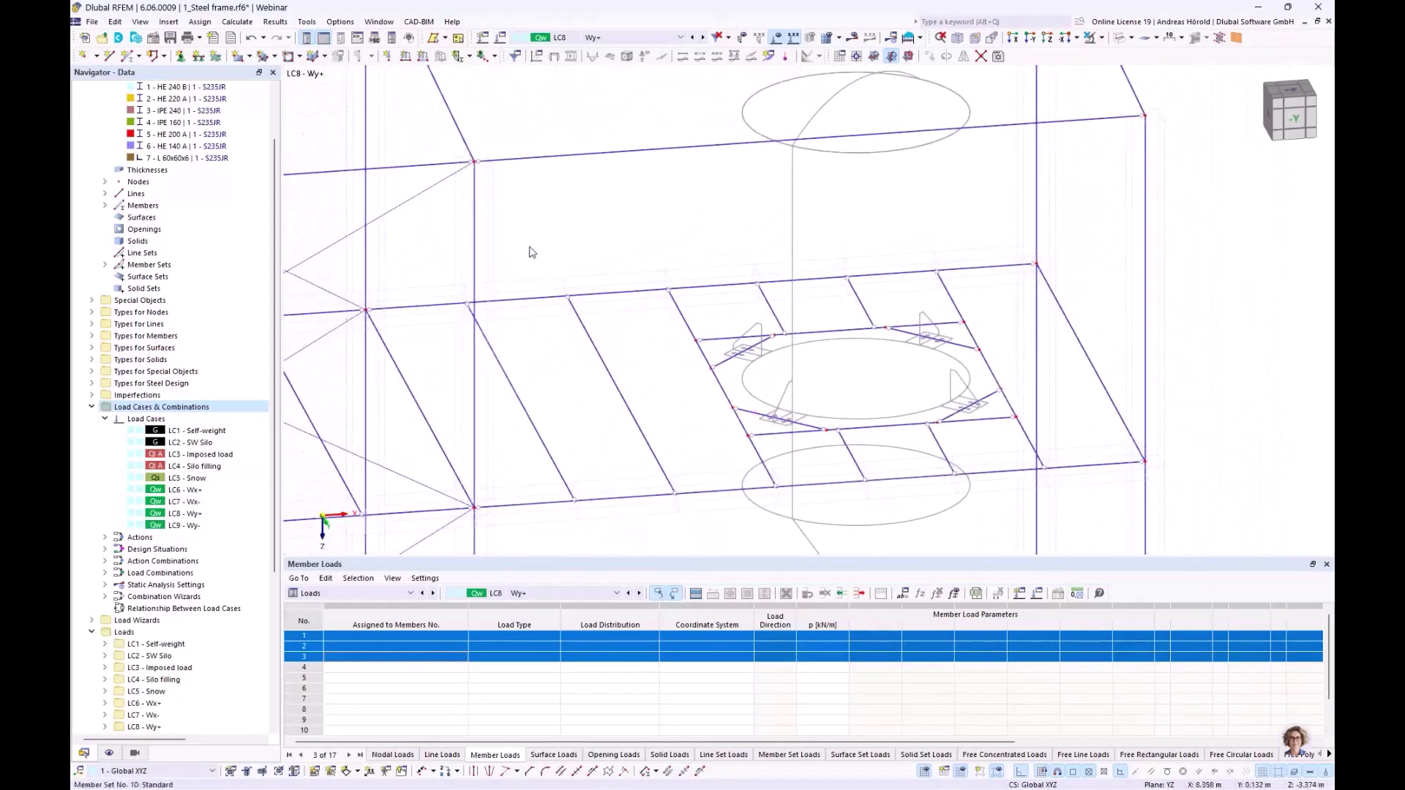
left_click(423, 57)
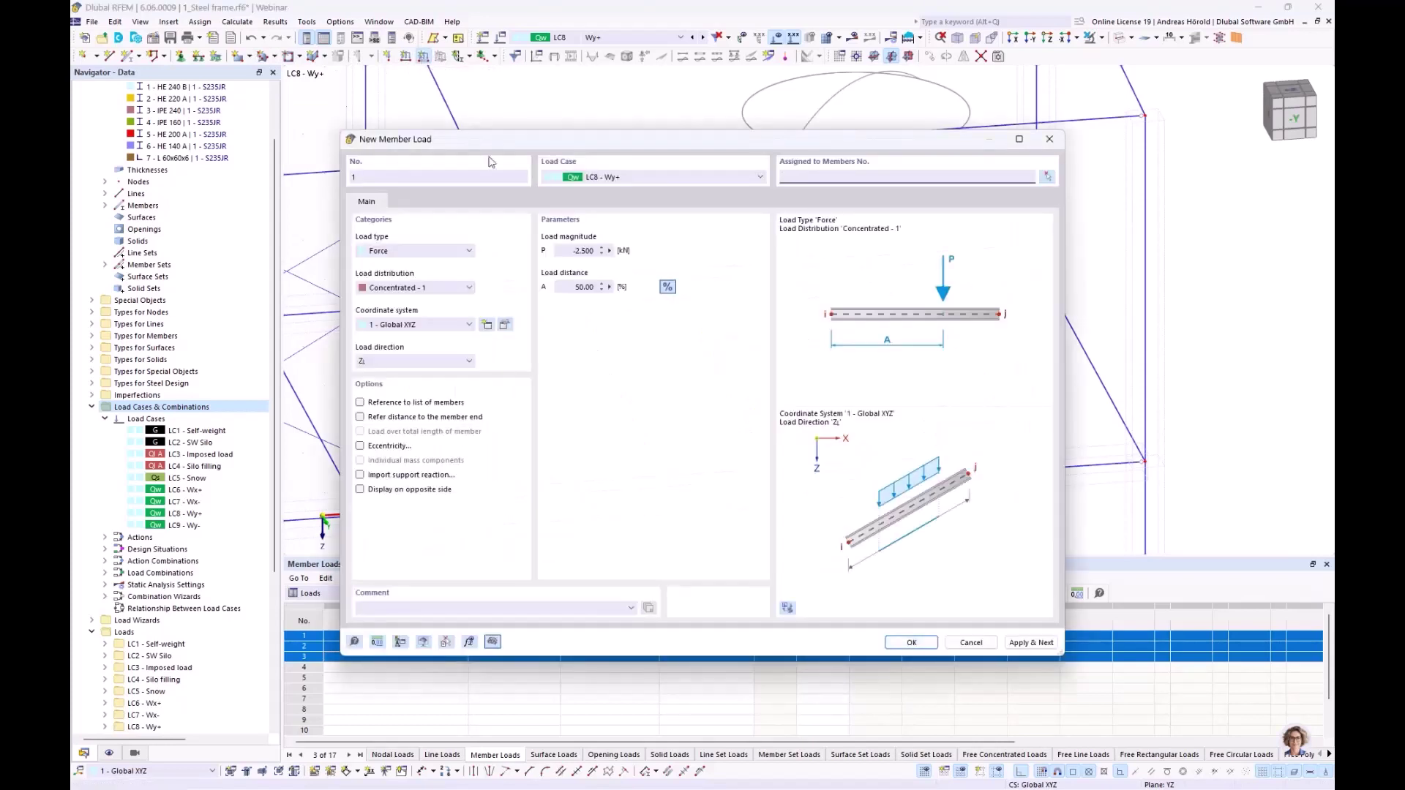
left_click_drag(571, 251, 632, 254)
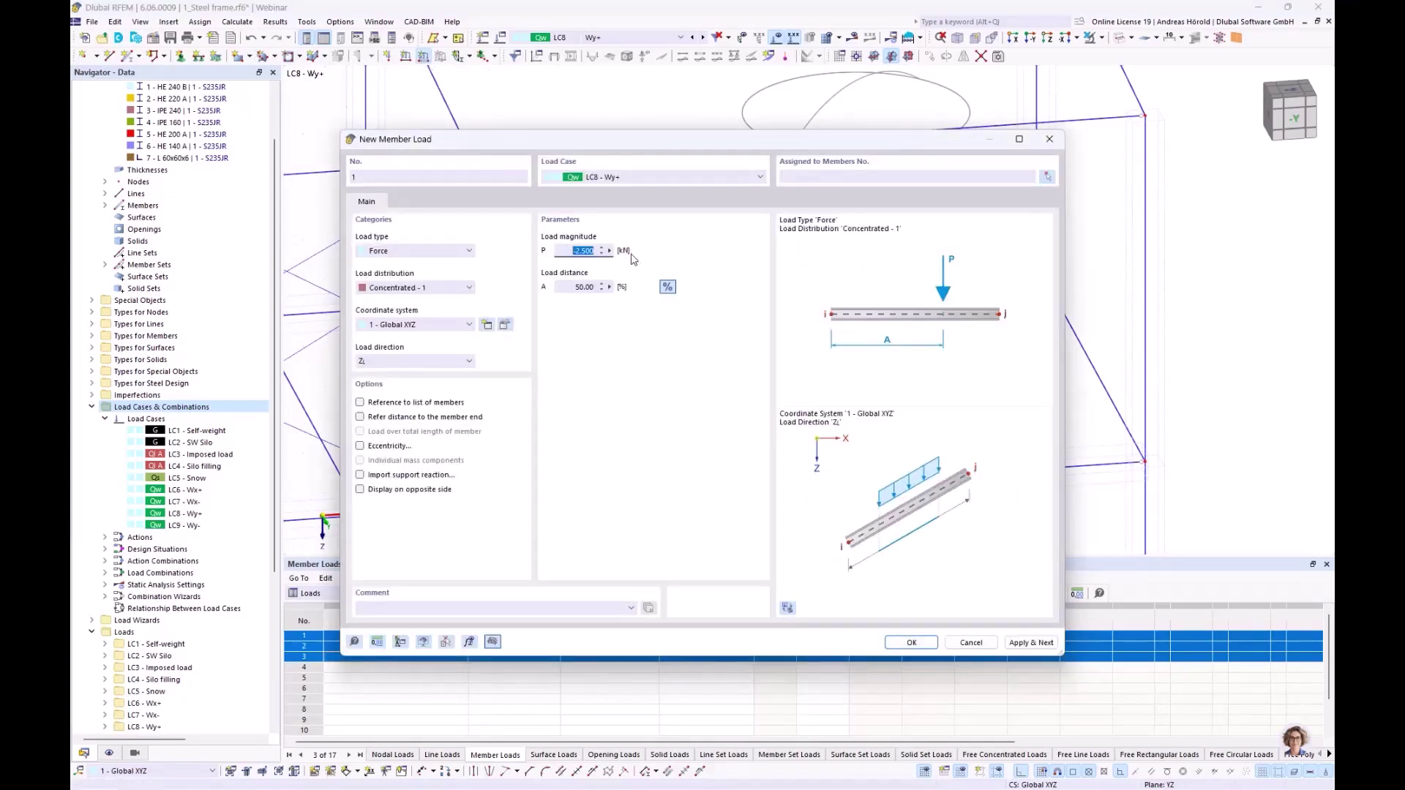
type("2")
left_click(401, 361)
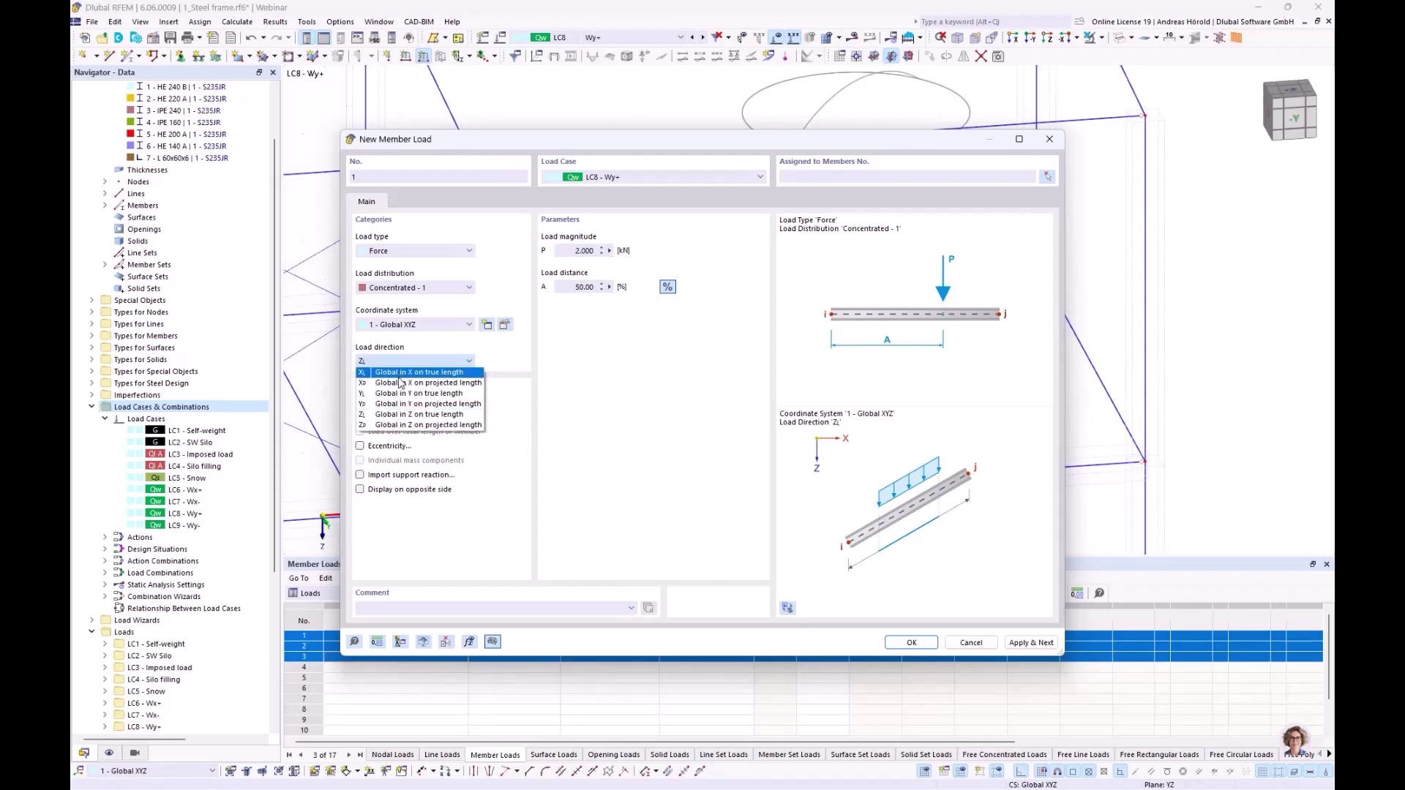
left_click(400, 398)
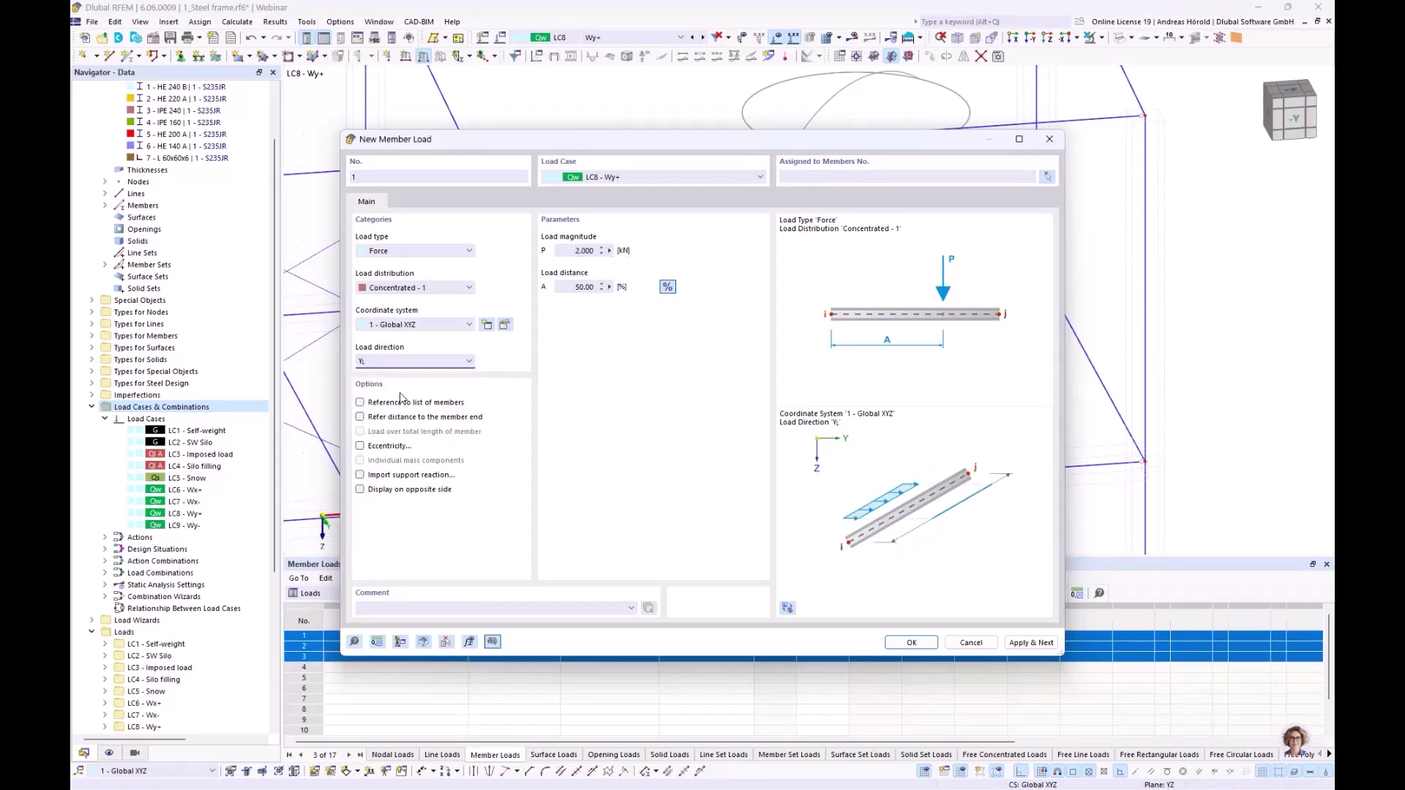
left_click(912, 642)
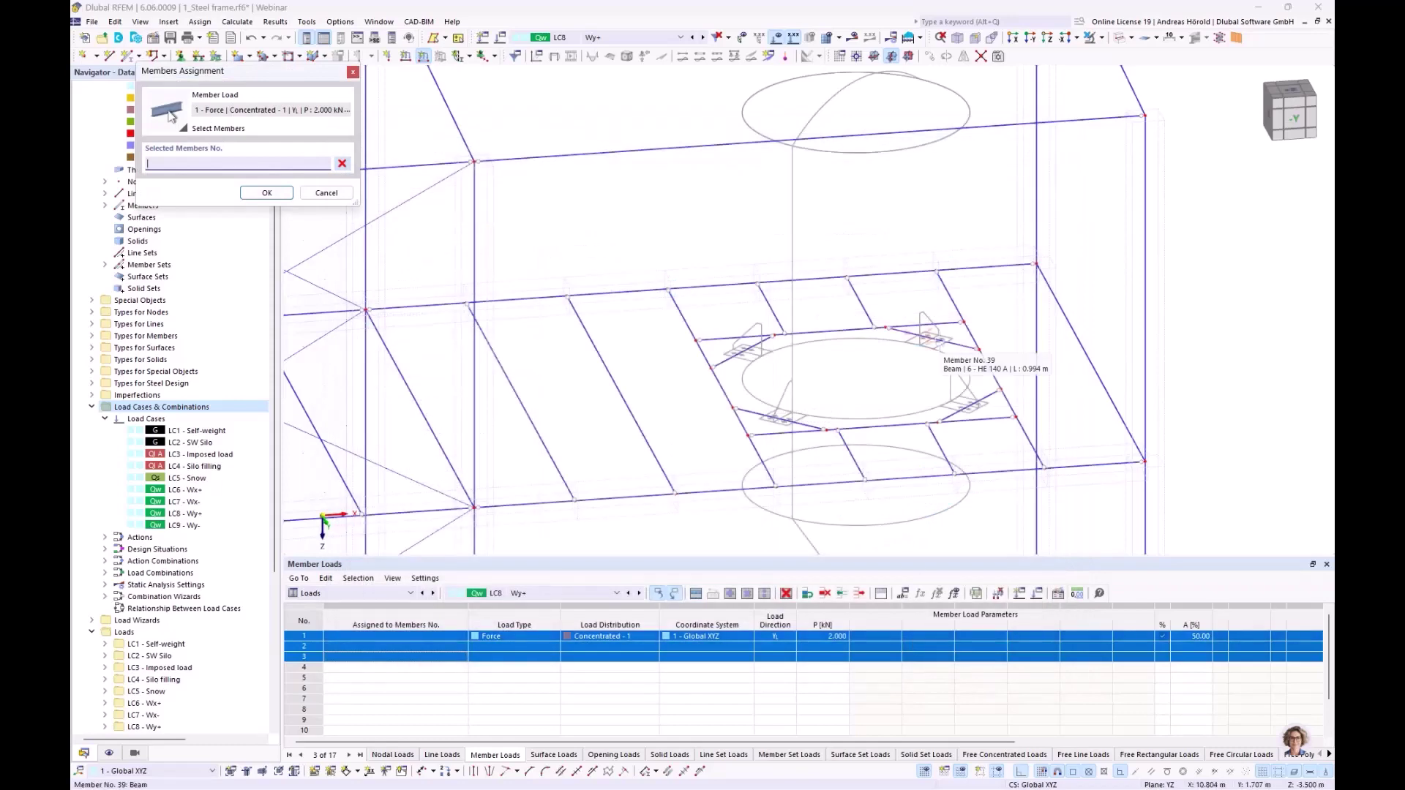
- Assign the 2 kN global Y load to members 38-41, the four diagonal beams supporting the silo
left_click(931, 336)
left_click(739, 353)
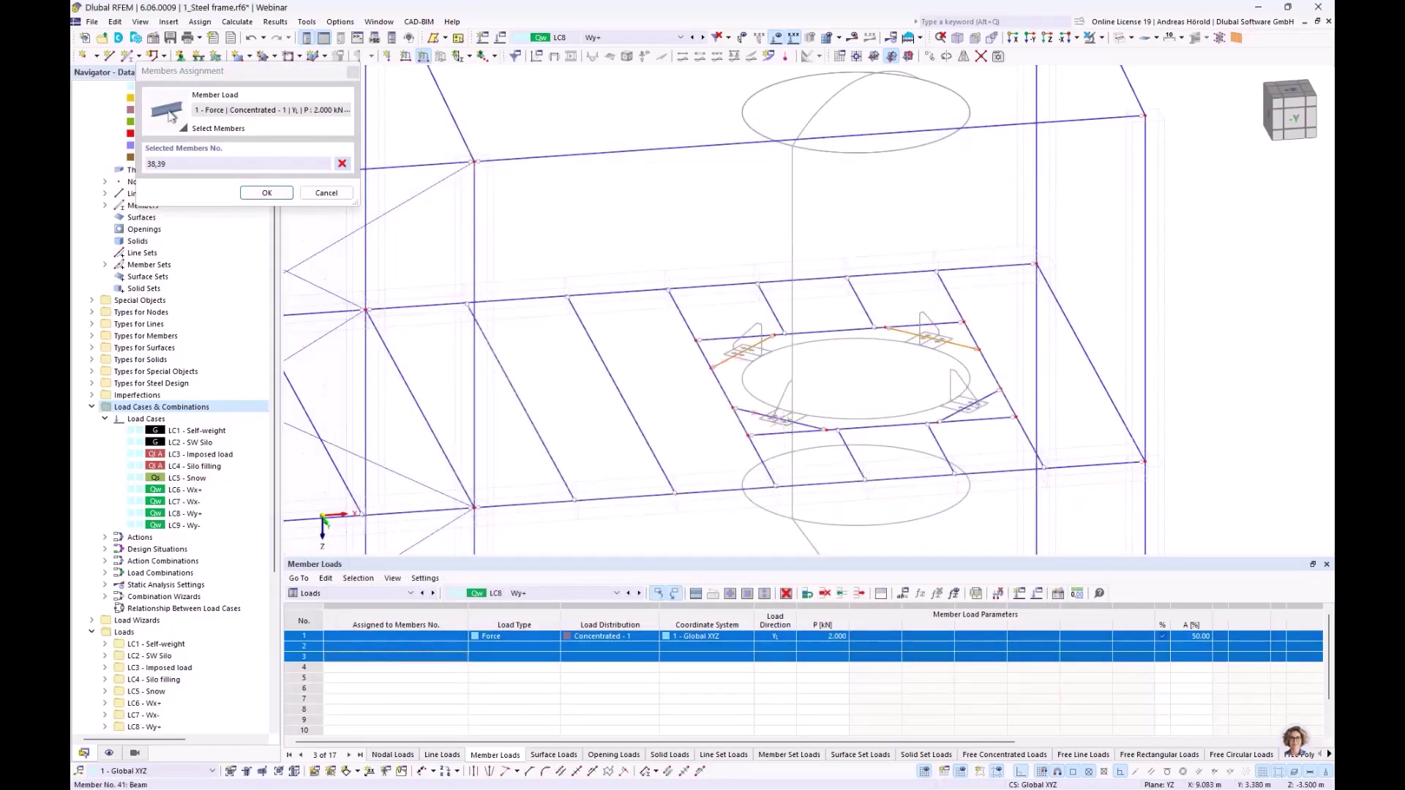
left_click(780, 419)
left_click(953, 411)
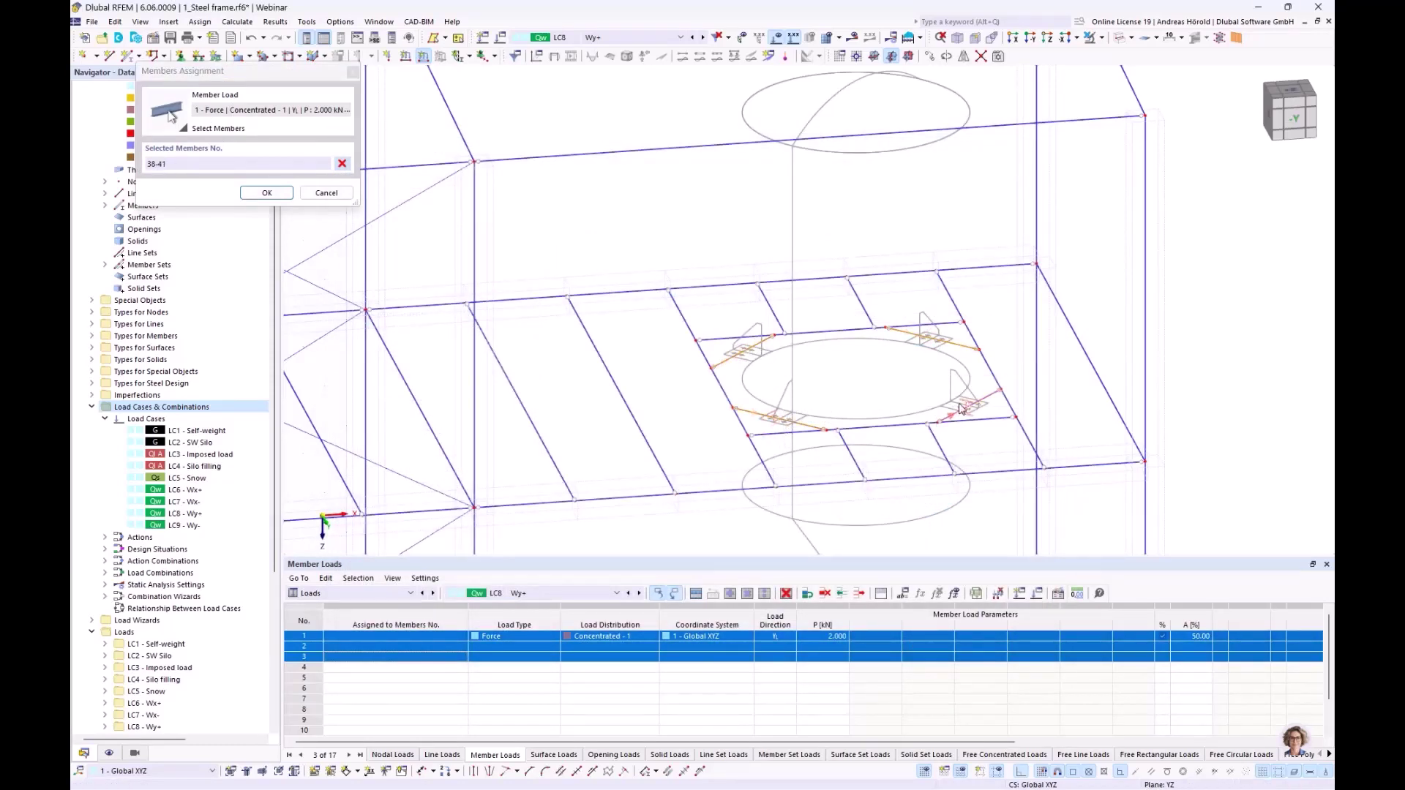
left_click(267, 193)
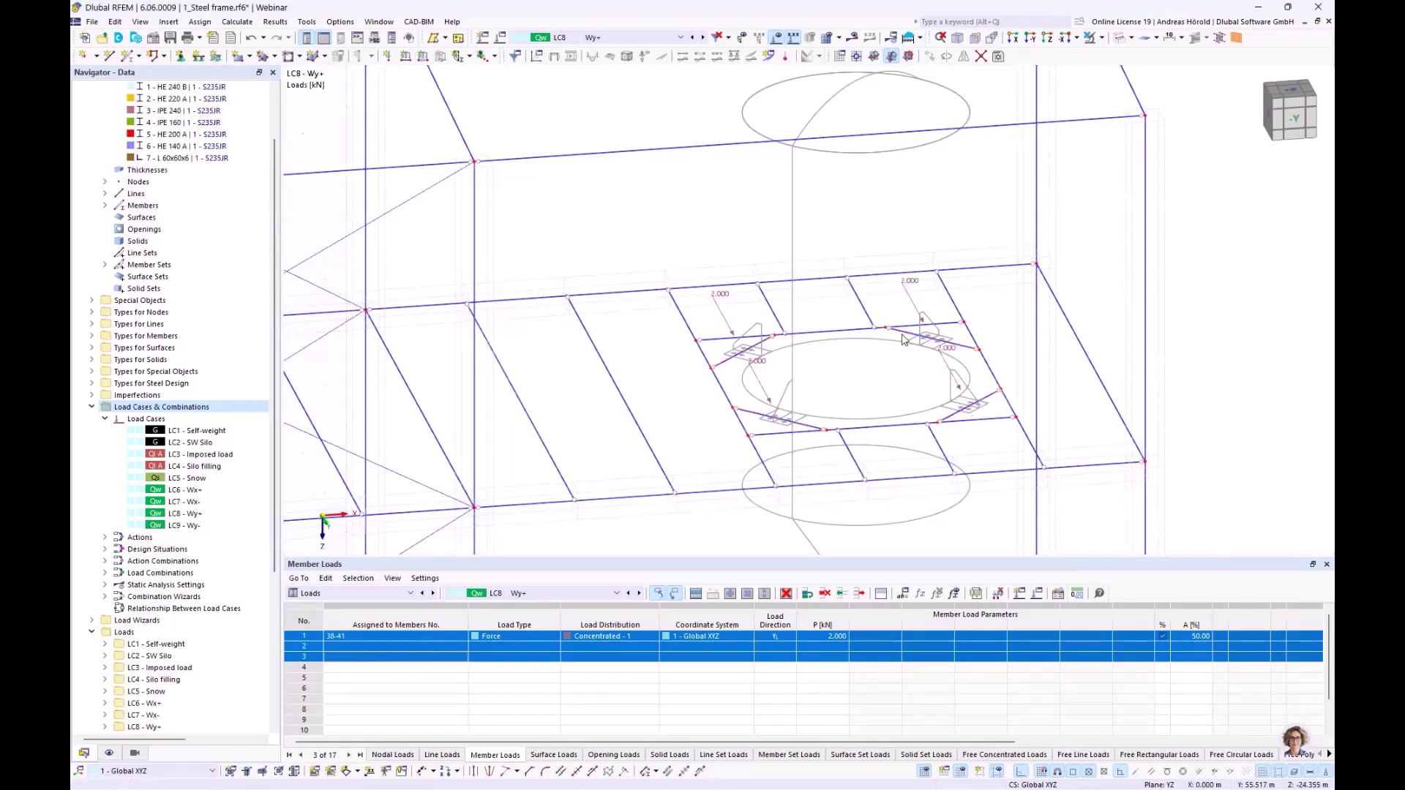
- Define a second concentrated member load in LC8 of 2.5 kN acting globally in Z on true length
left_click(423, 56)
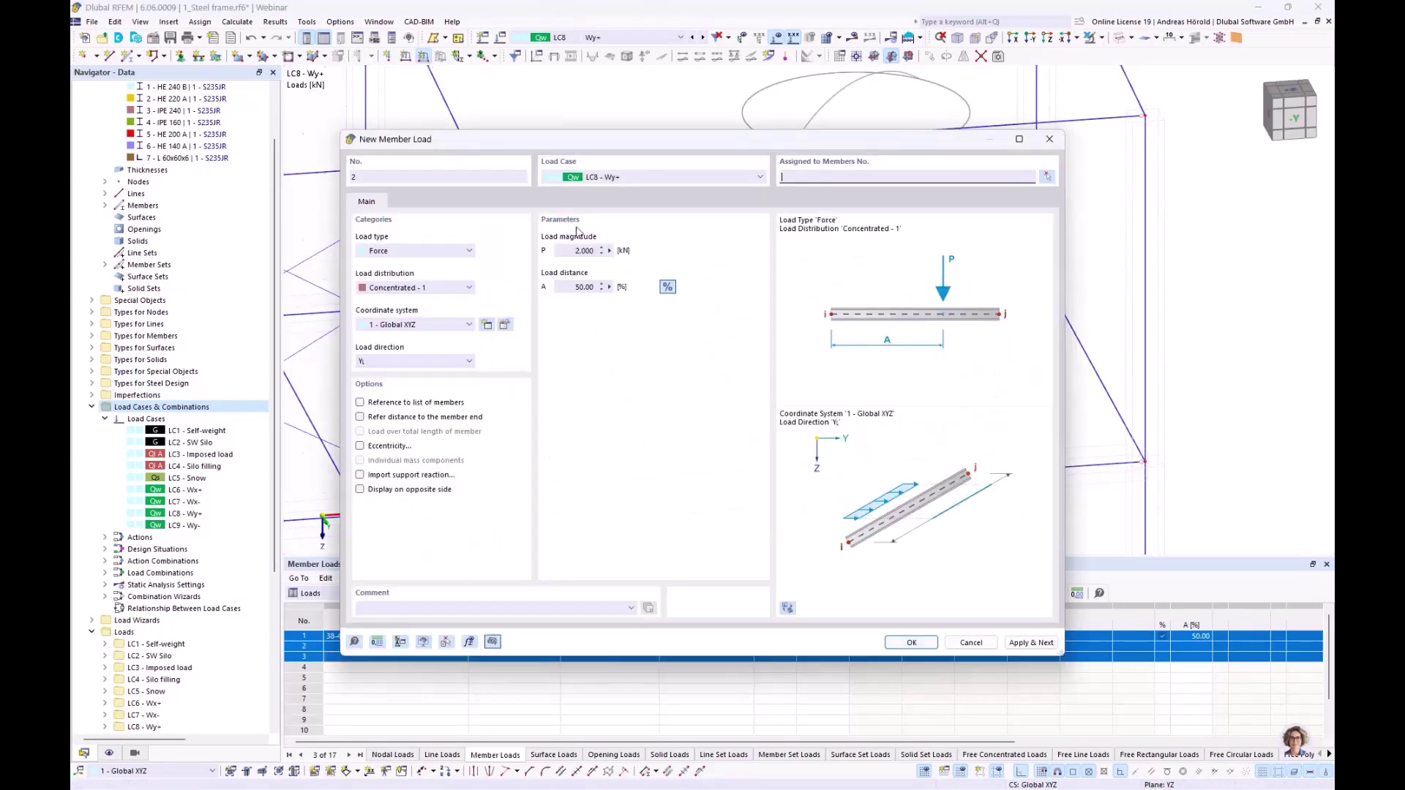
left_click_drag(581, 250, 608, 250)
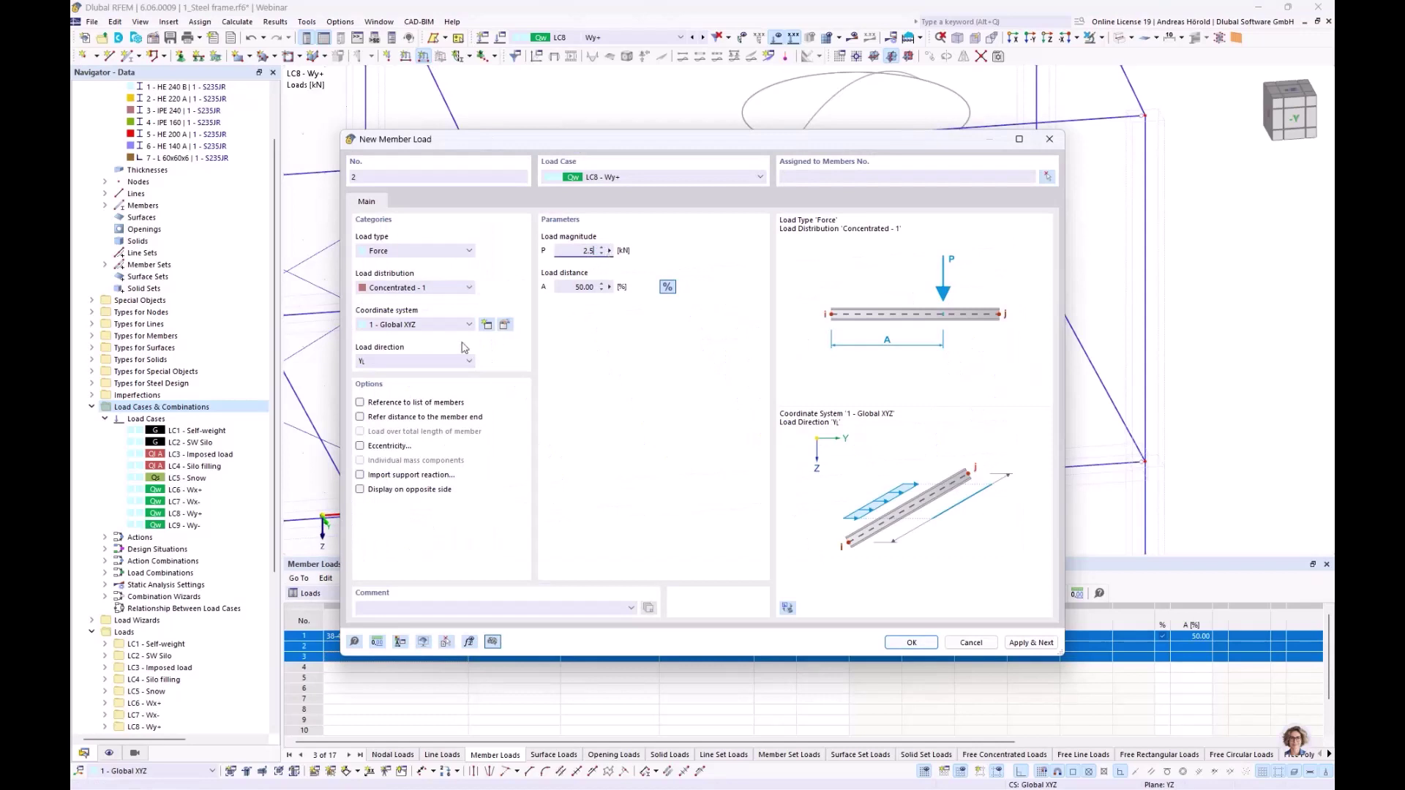
left_click(448, 360)
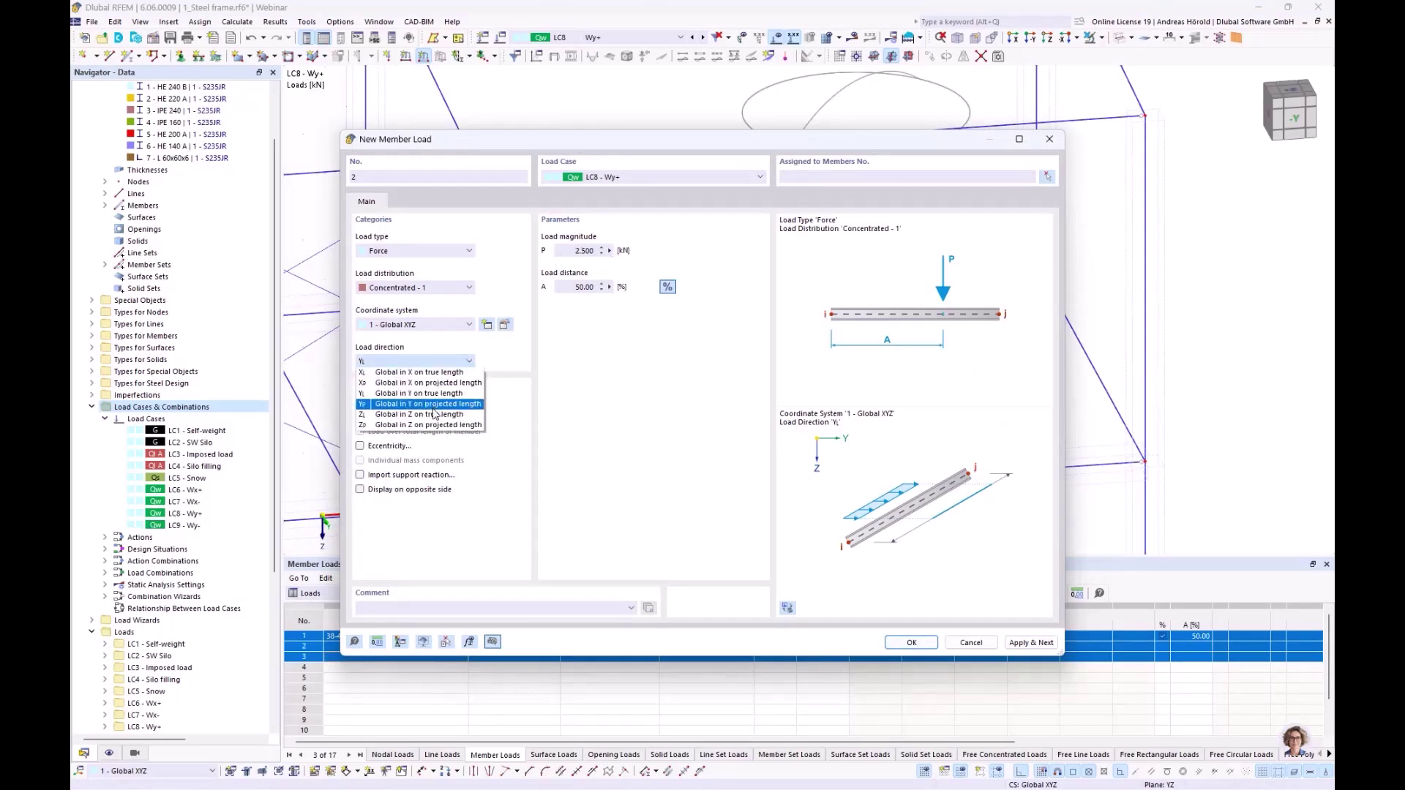
left_click(435, 414)
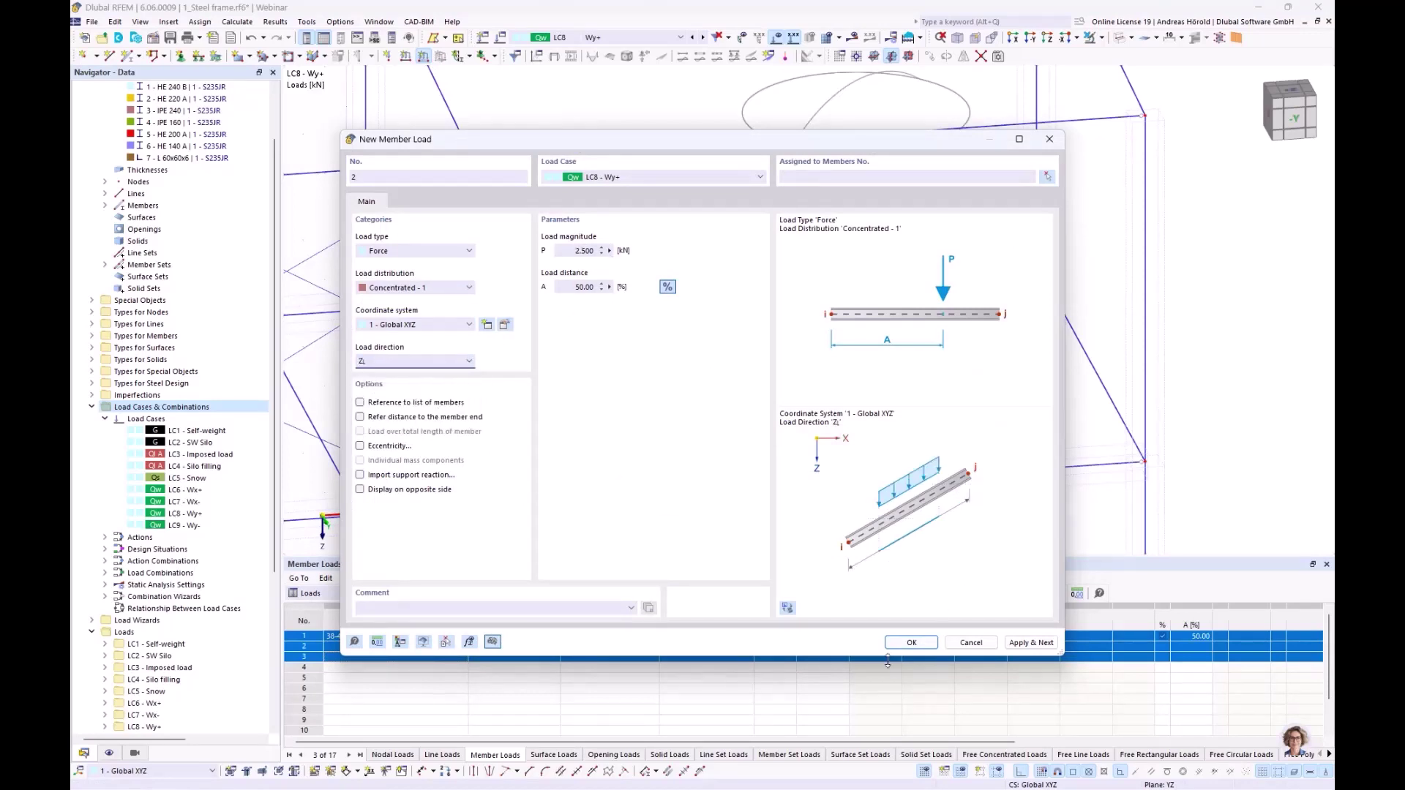
left_click(912, 644)
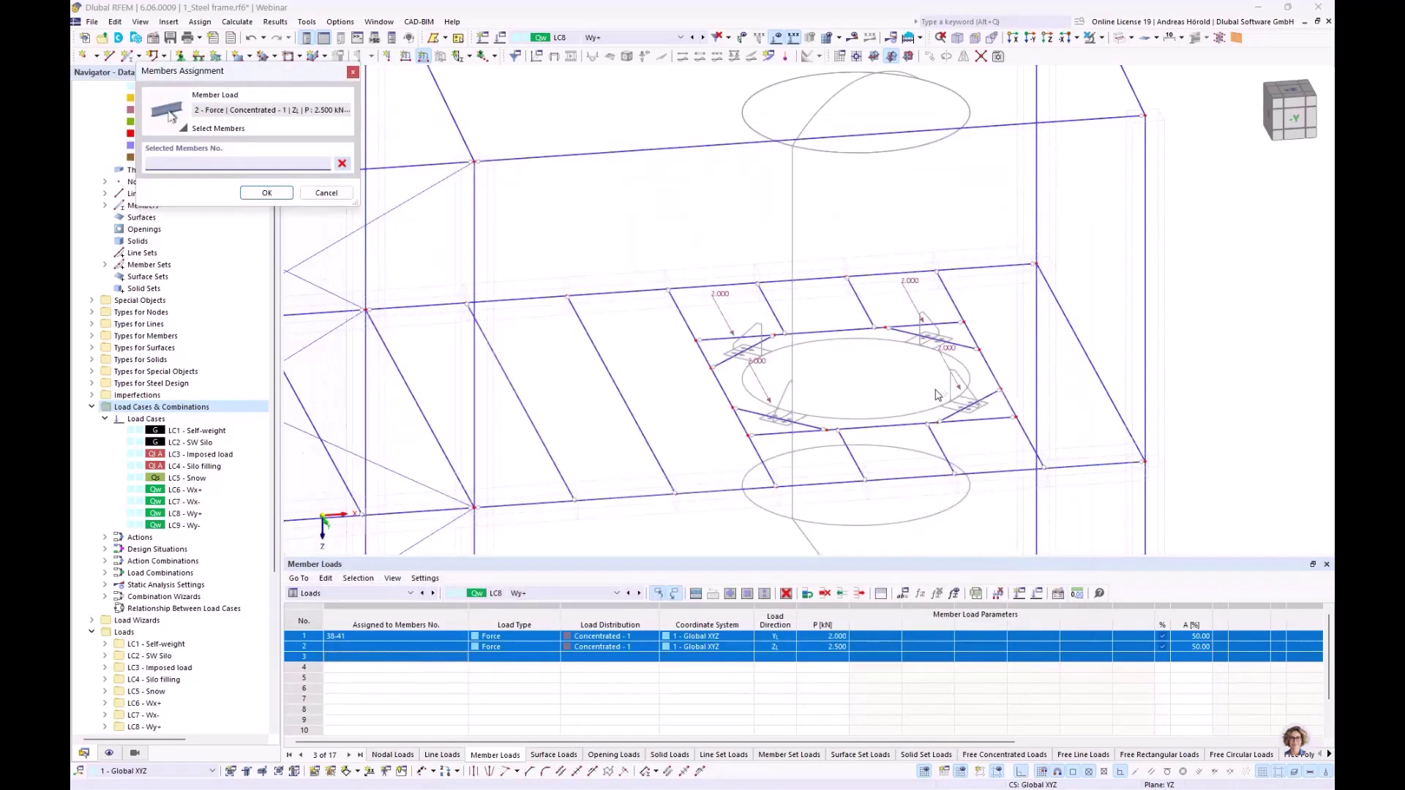
left_click(944, 350)
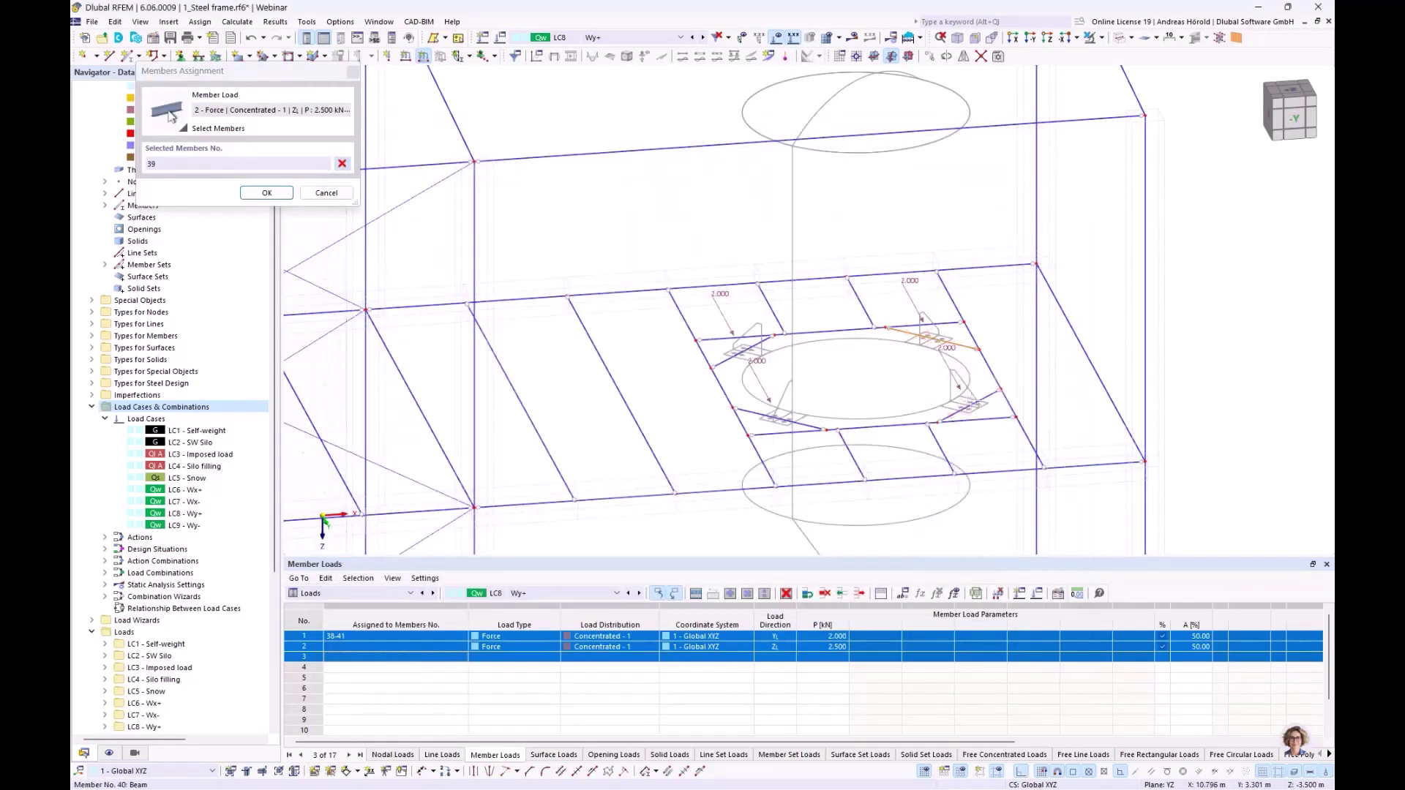
left_click(960, 408)
left_click(777, 419)
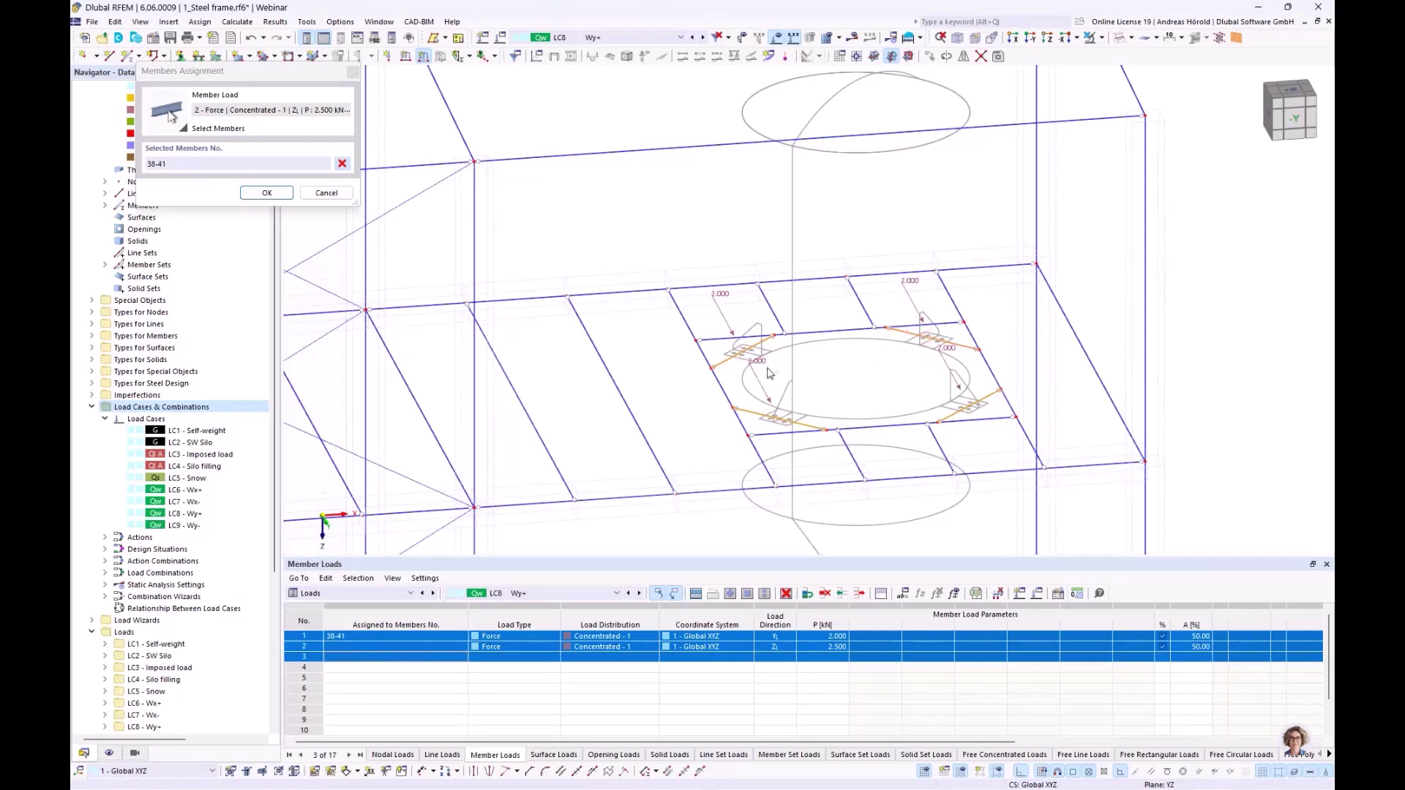
left_click(343, 165)
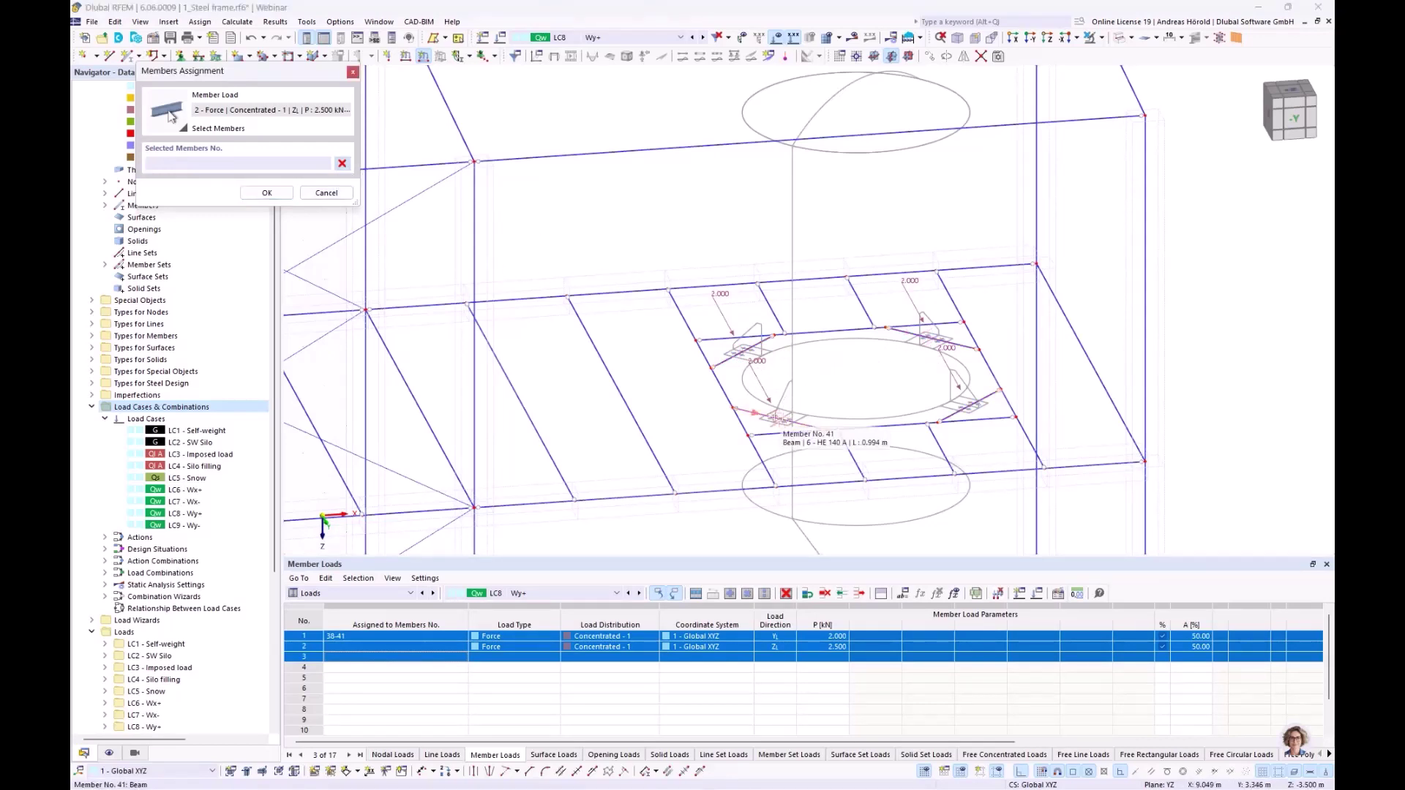
- Assign the 2.5 kN global Z load to members 40 and 41, the silo support beams on the +Y side
left_click(791, 422)
left_click(974, 404)
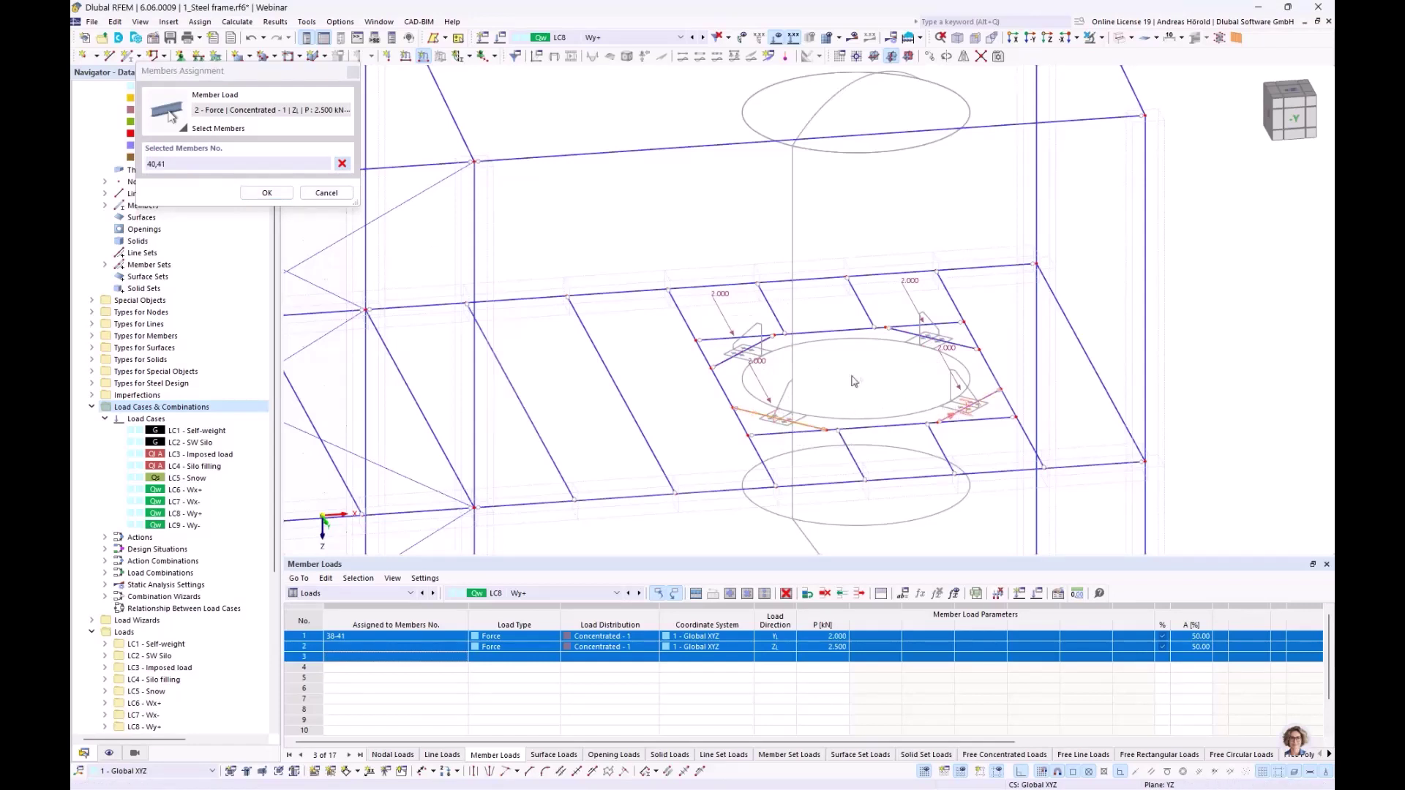
left_click(265, 194)
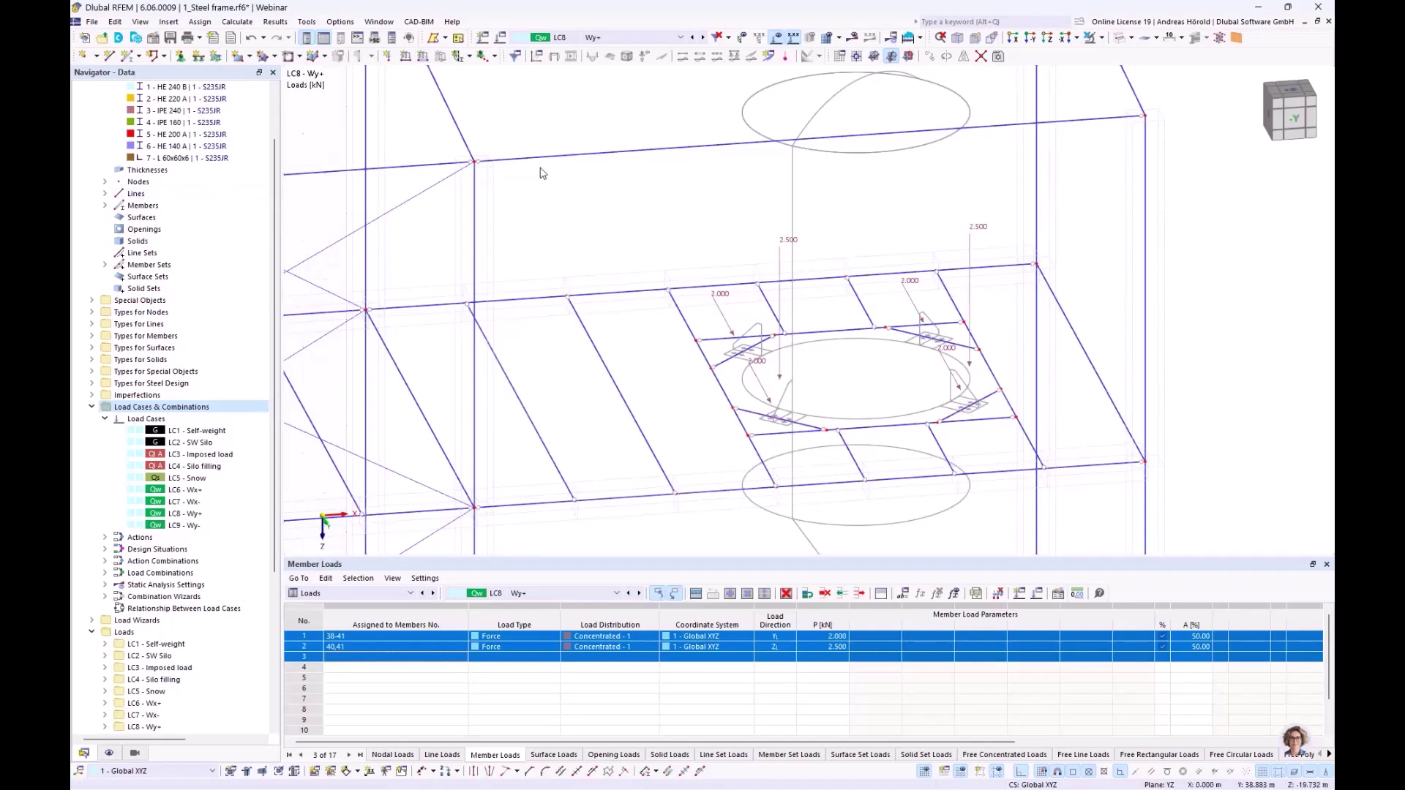
- Add a third concentrated member load in LC8 of -2.5 kN in global Z and assign it to members 38 and 39
left_click(422, 58)
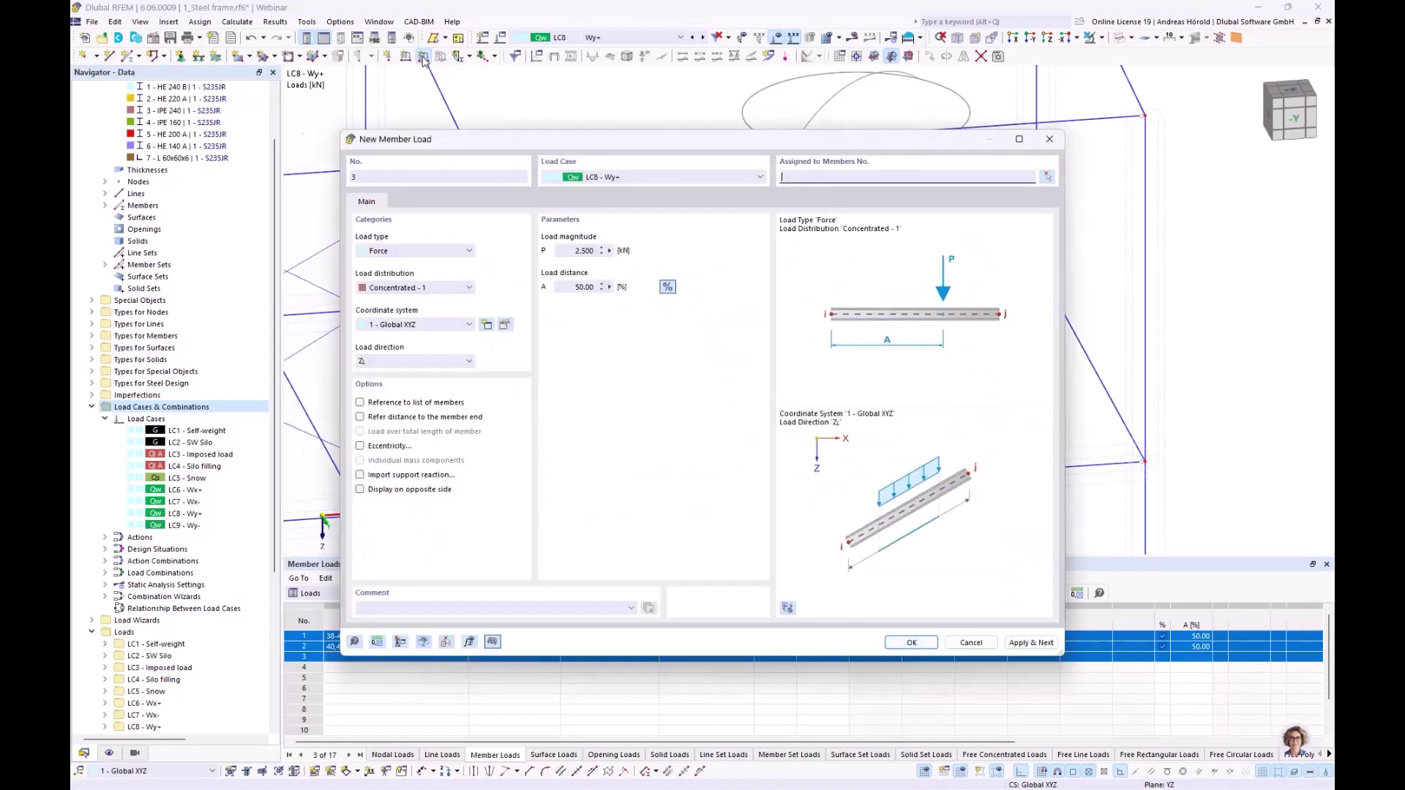
left_click(568, 251)
type("-")
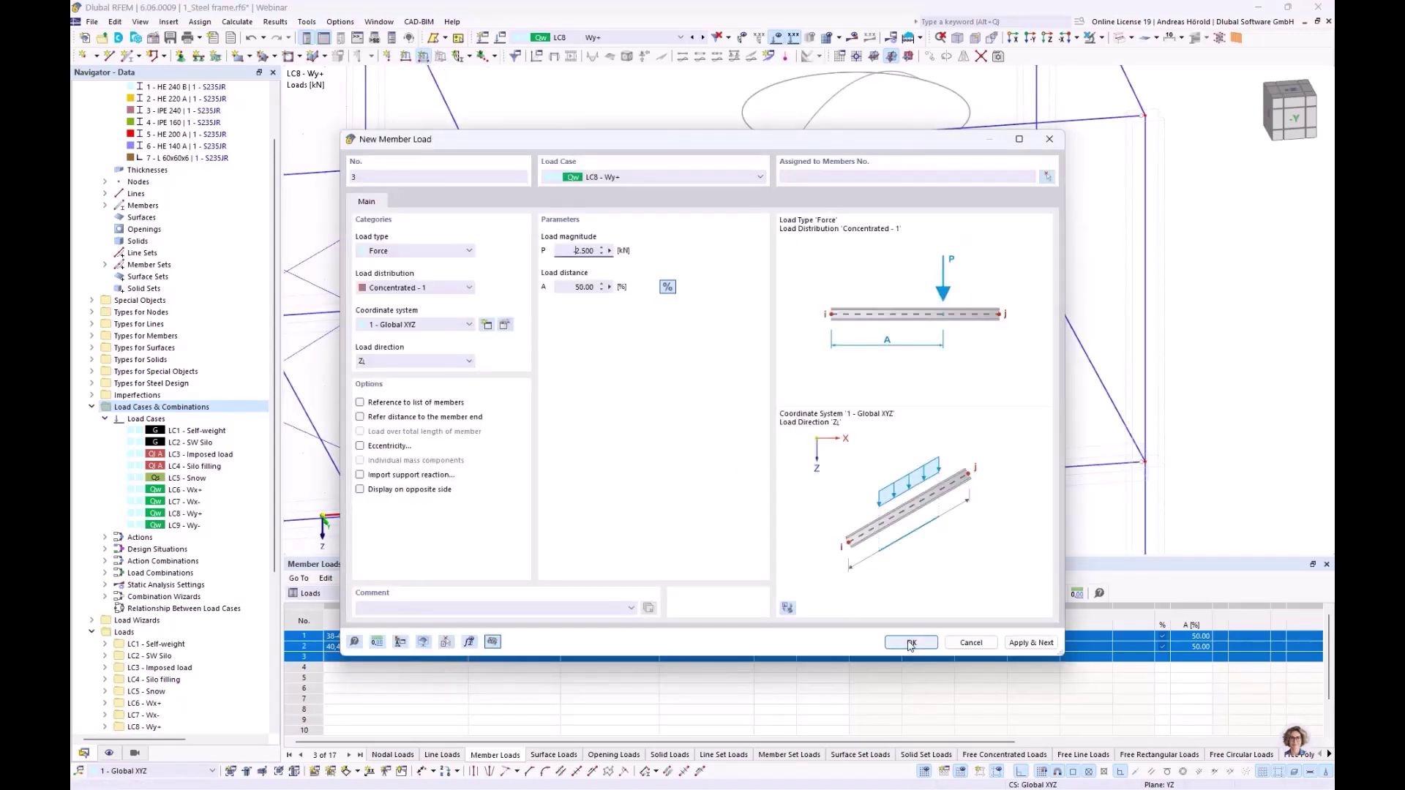
left_click(911, 643)
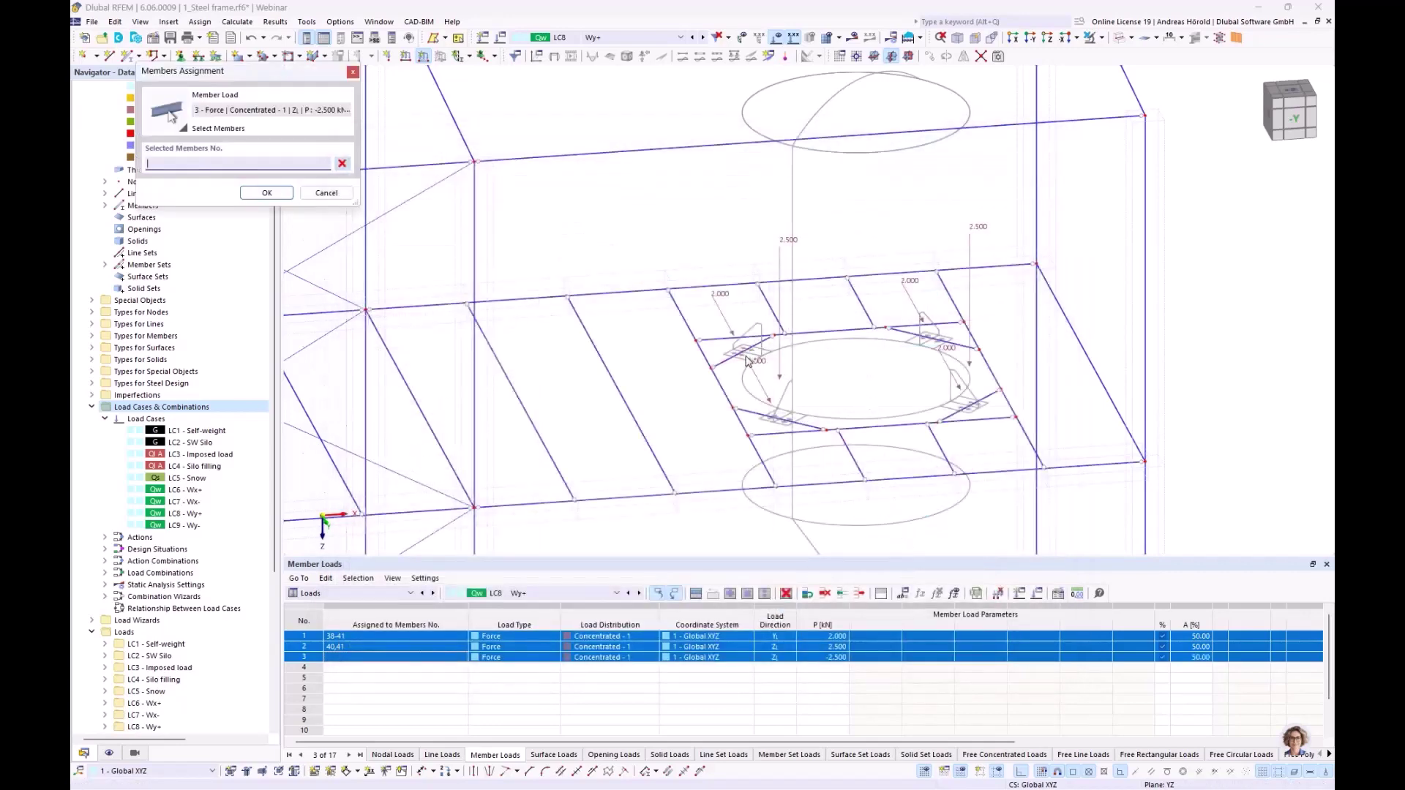
left_click(741, 353)
left_click(931, 338)
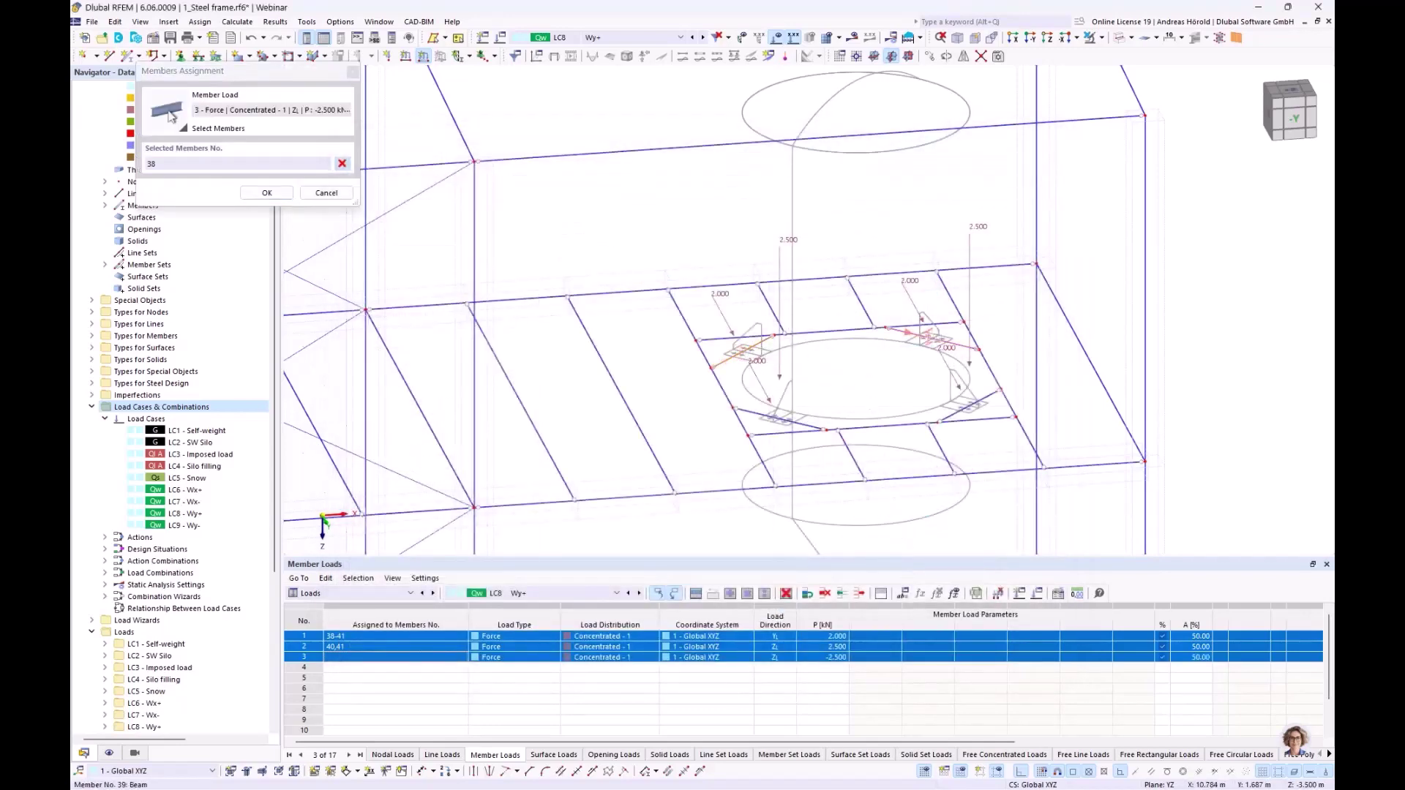
left_click(267, 194)
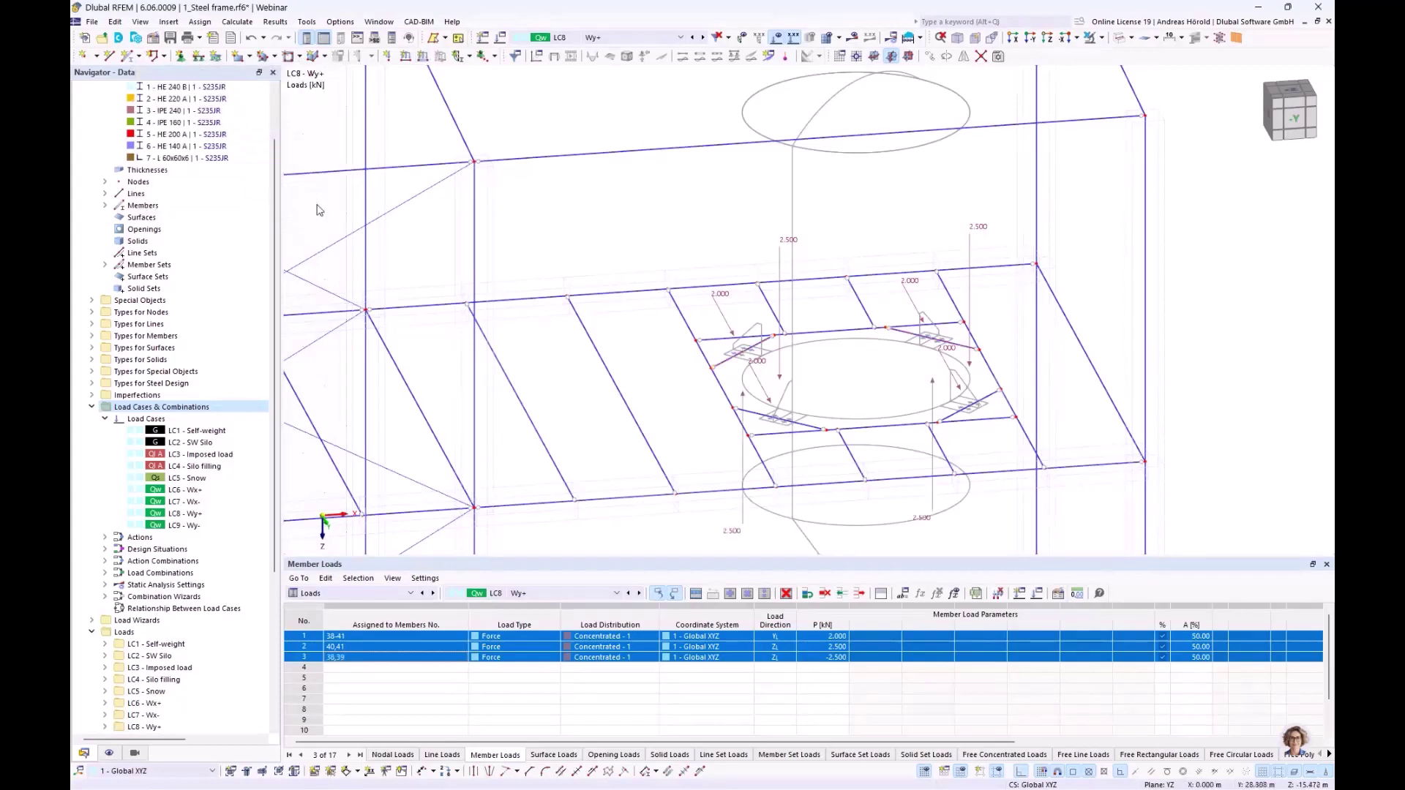
- Copy the three LC8 member loads and paste them into load case LC9 - Wy-
middle_click_drag(805, 435, 865, 441, "ctrl")
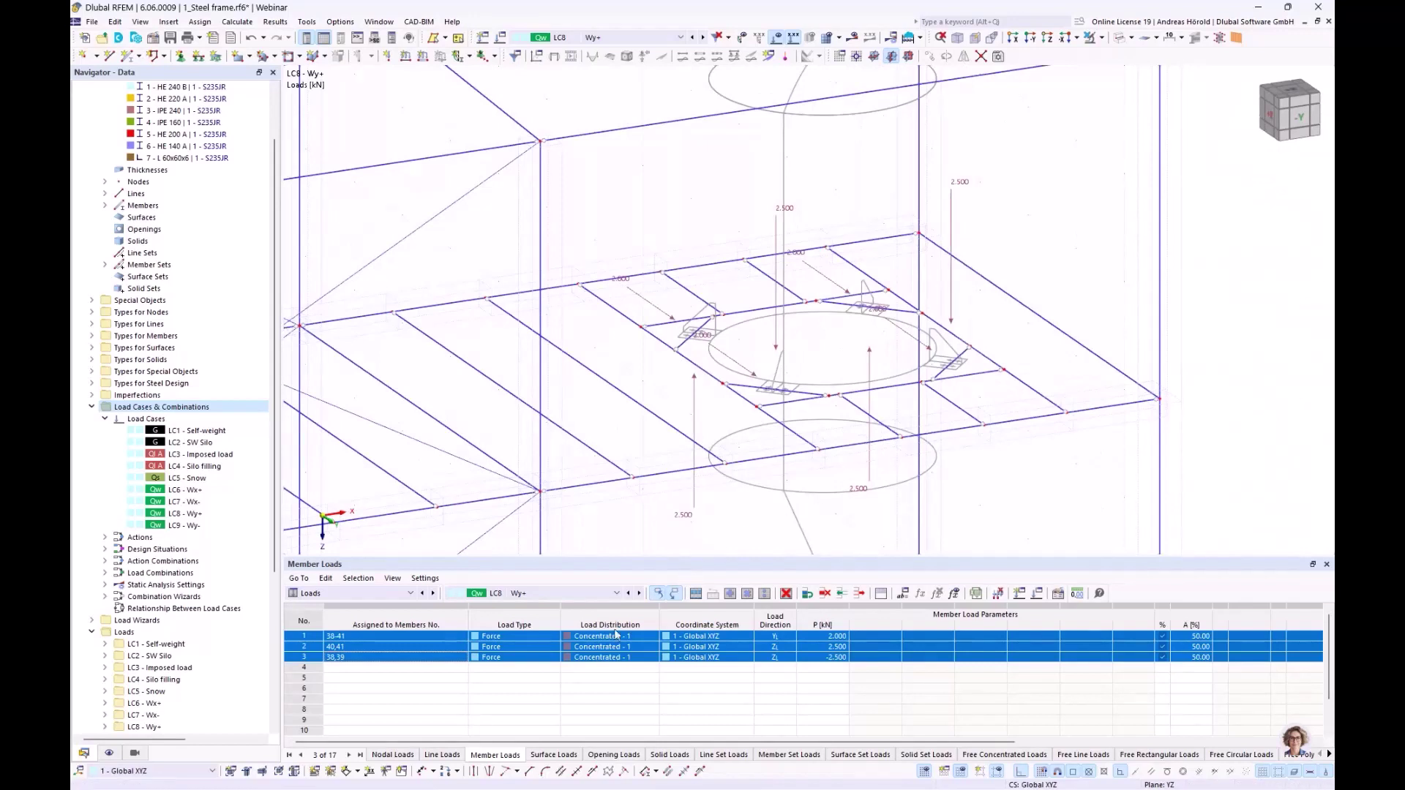
right_click(429, 647)
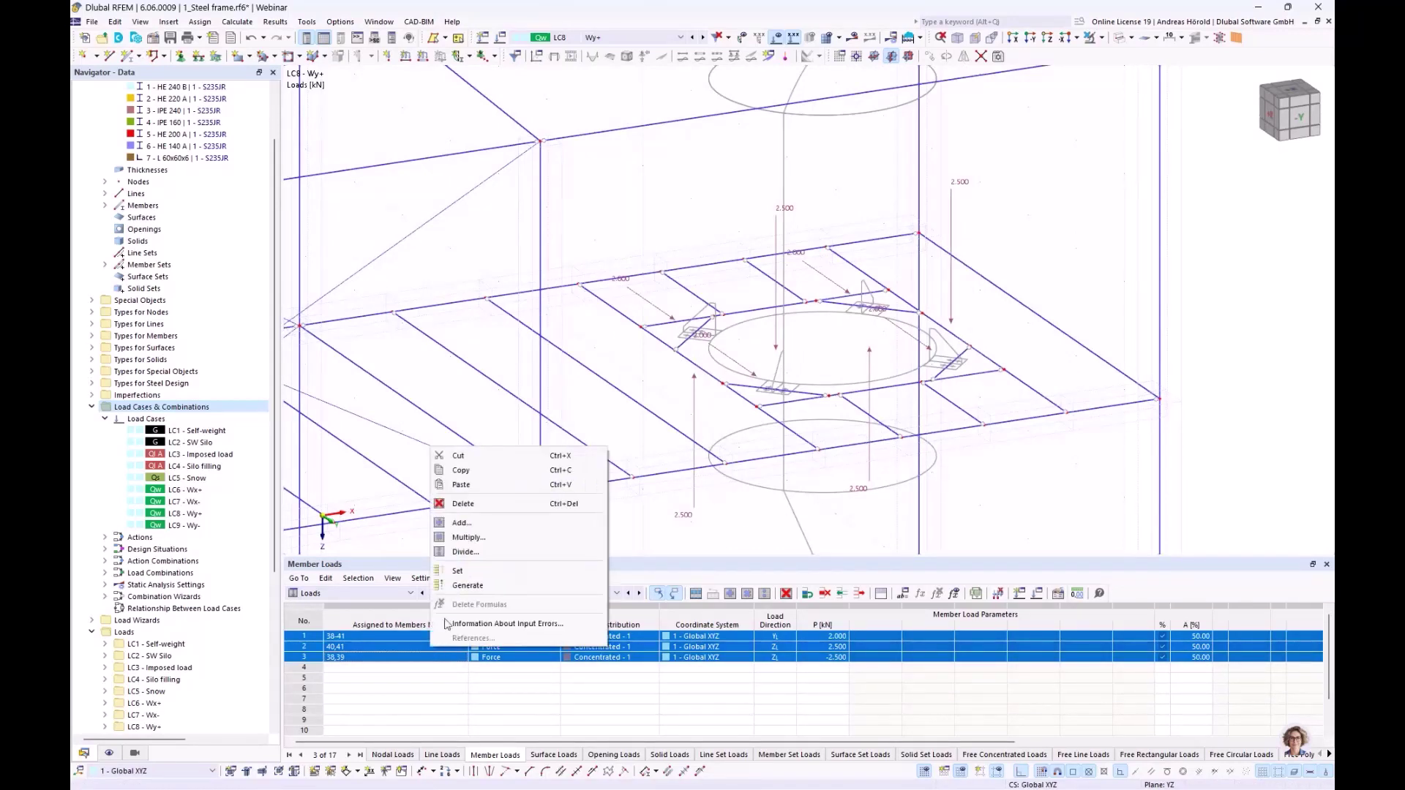
left_click(474, 480)
left_click(640, 594)
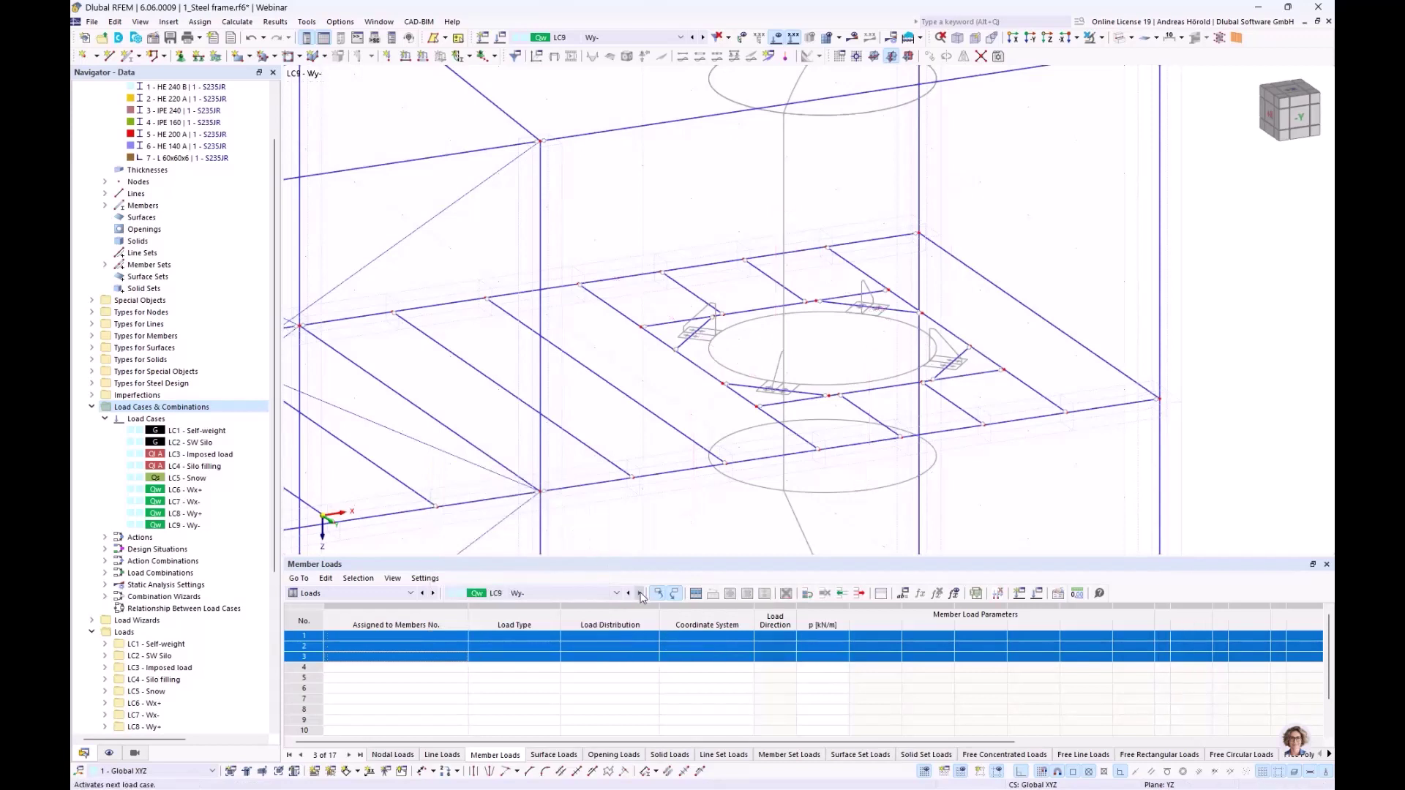
right_click(449, 635)
left_click(487, 628)
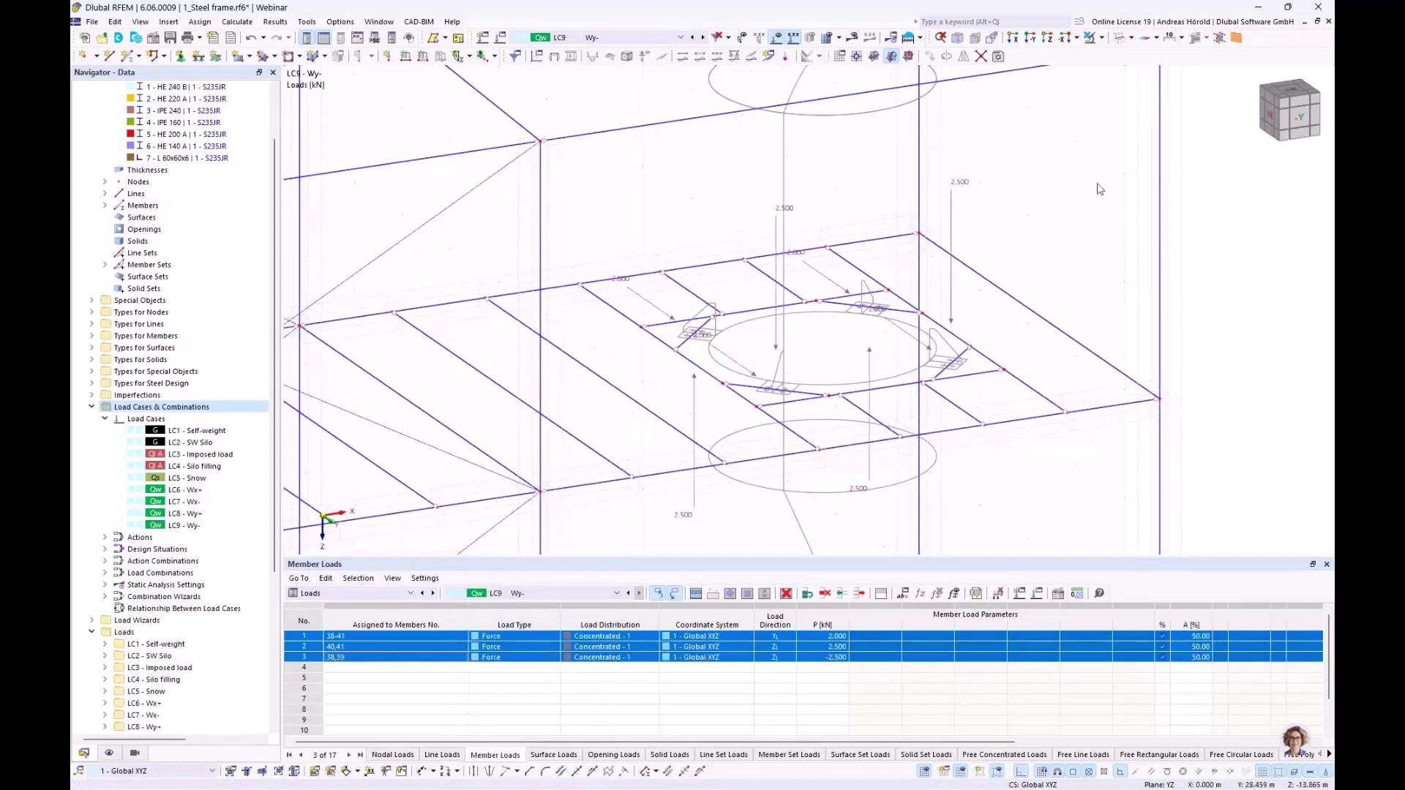
- Start a new Wind Load wizard, keeping the type Vertical walls with flat/monopitch roof
scroll(694, 132, "down", 5)
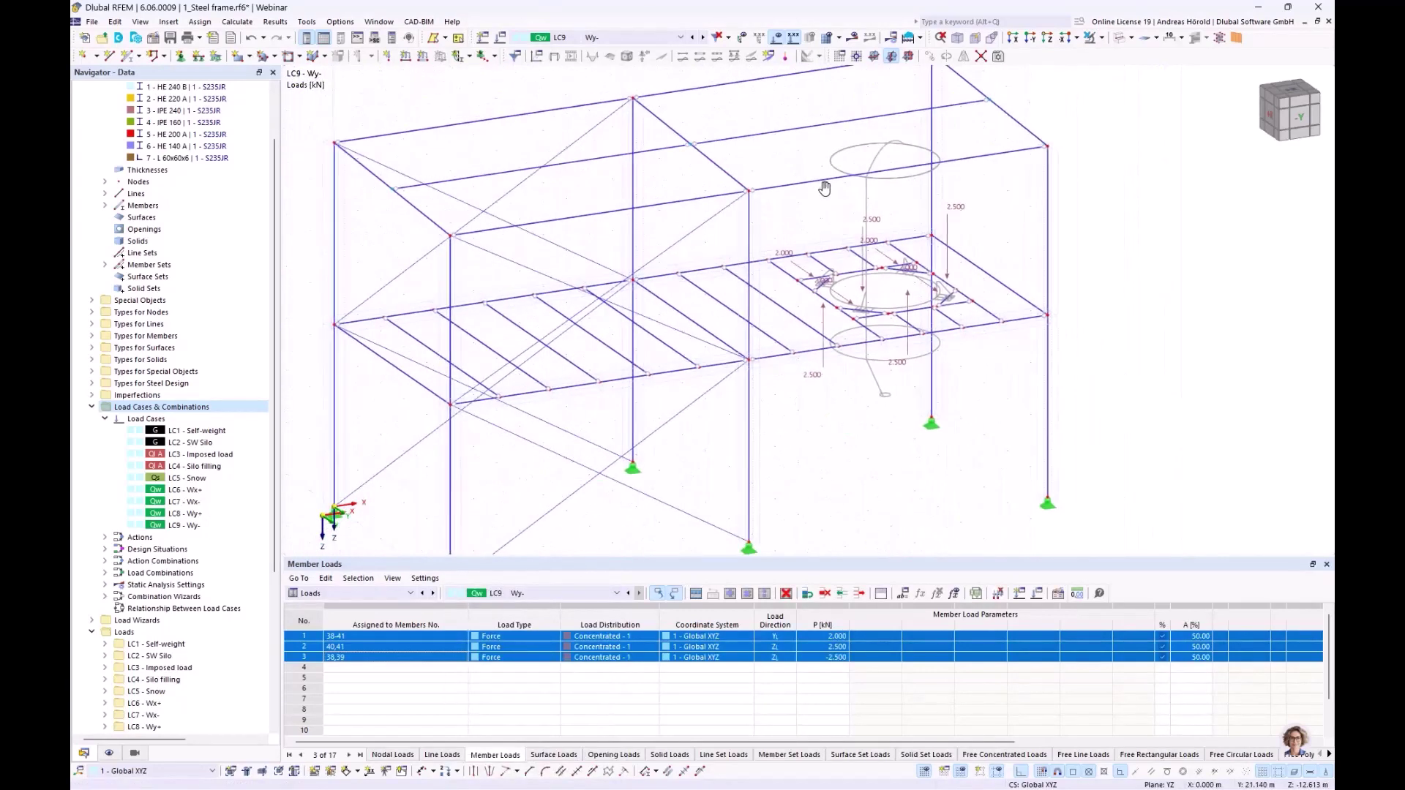
scroll(825, 189, "down", 2)
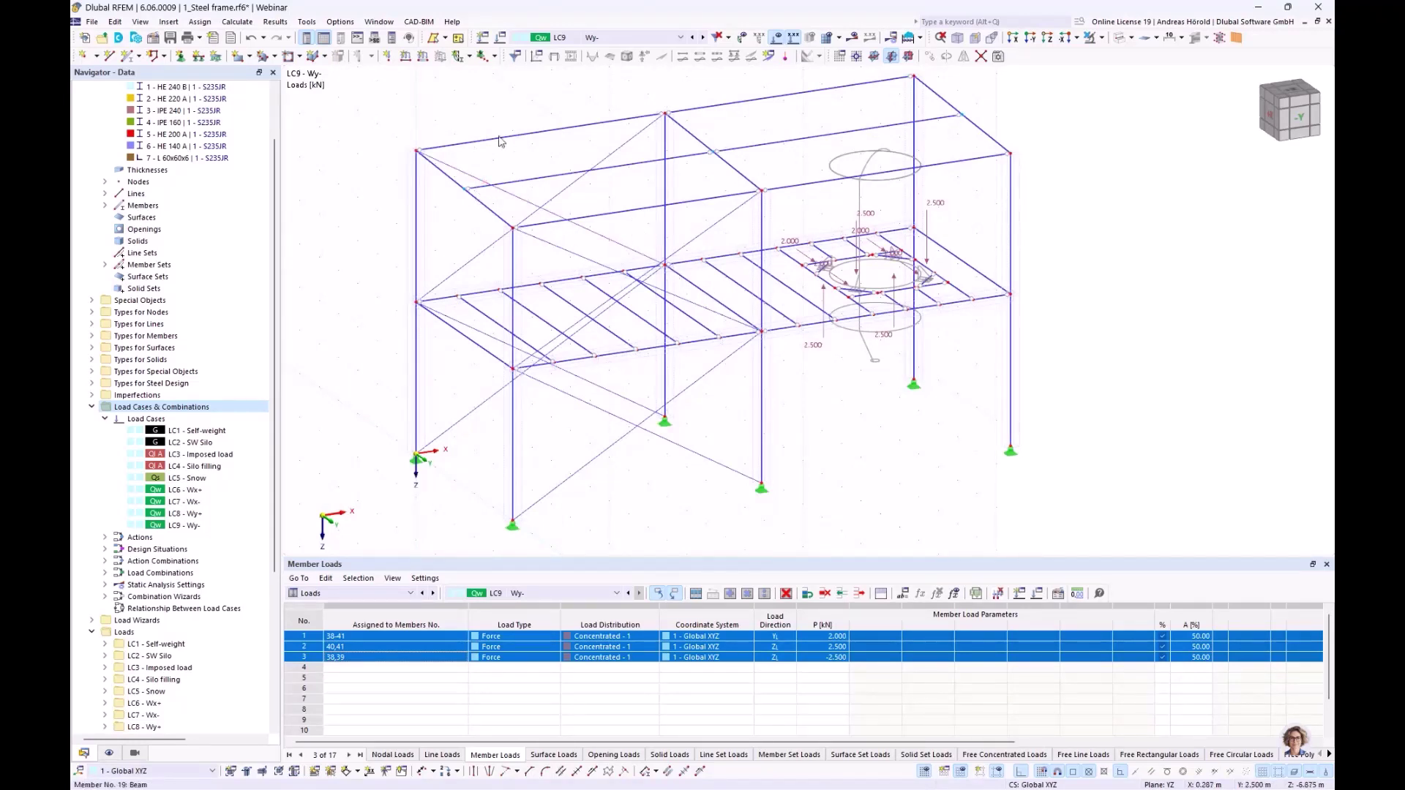
middle_click_drag(532, 162, 532, 185)
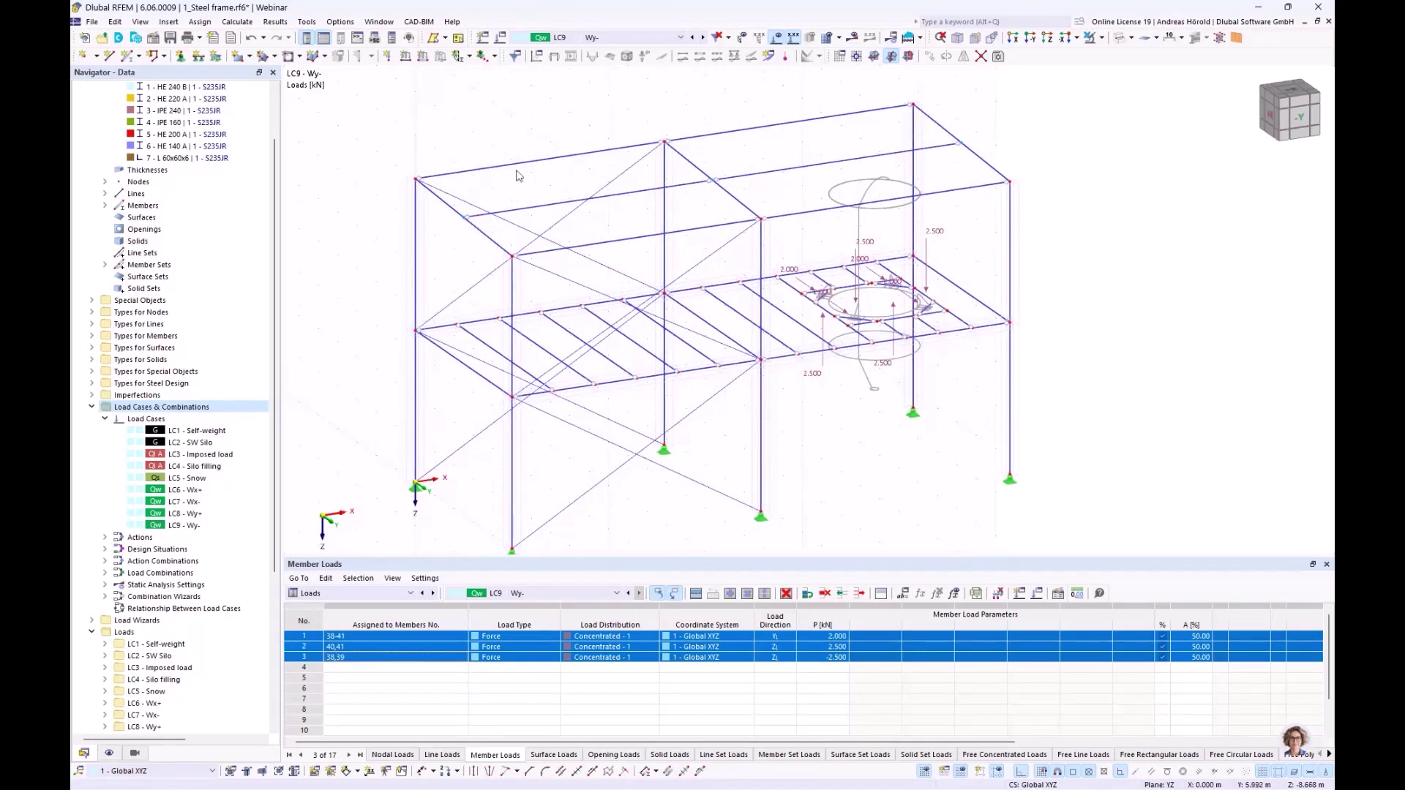
left_click(169, 22)
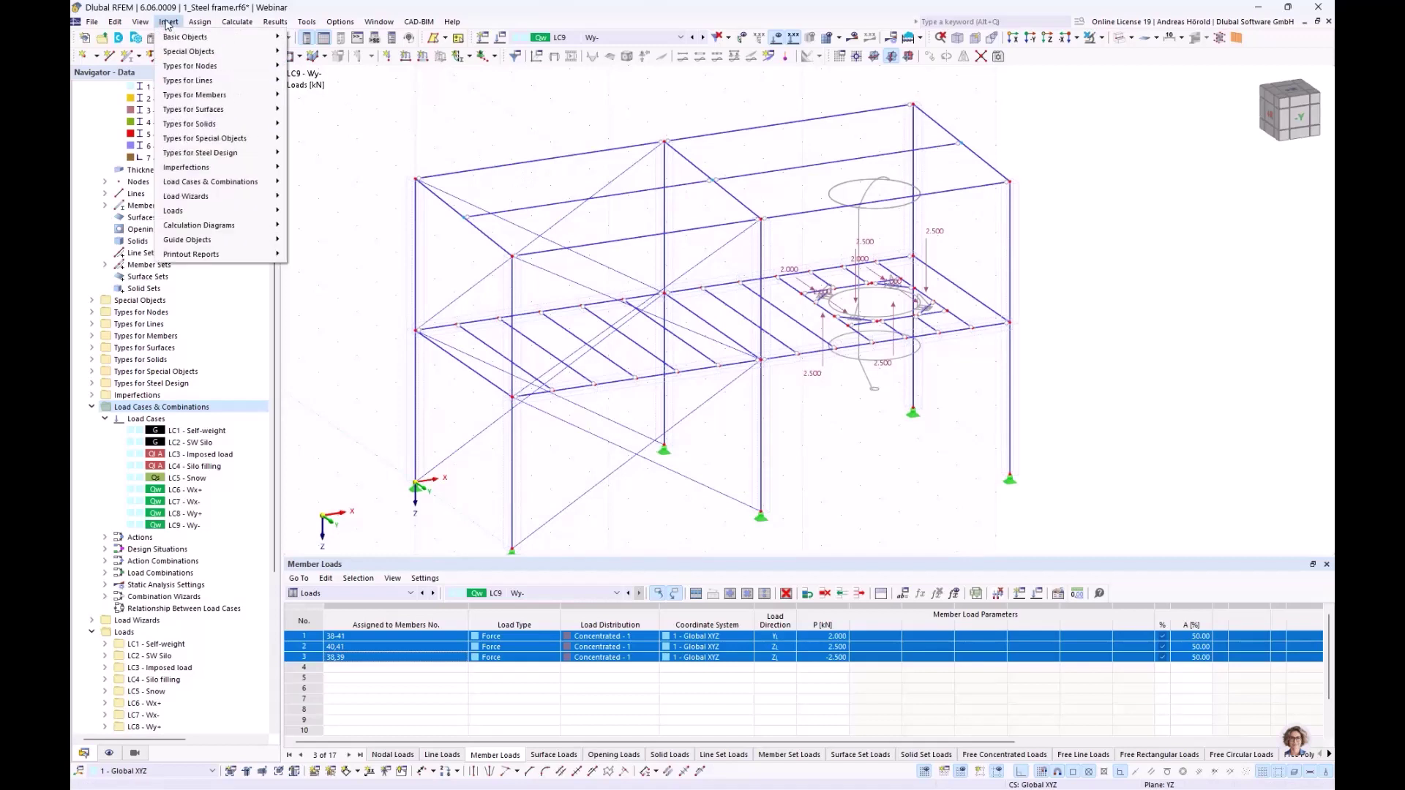
mouse_move(210, 198)
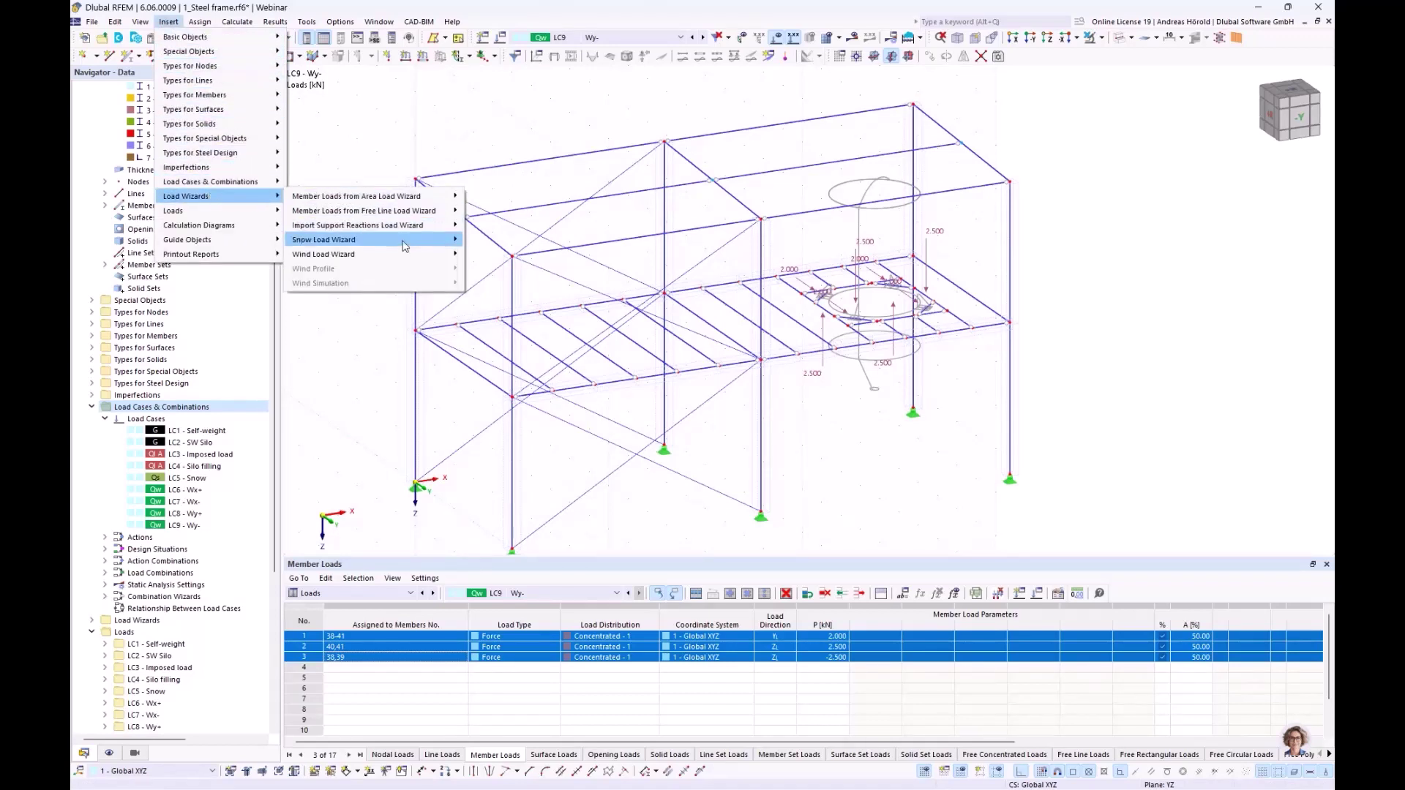
mouse_move(400, 254)
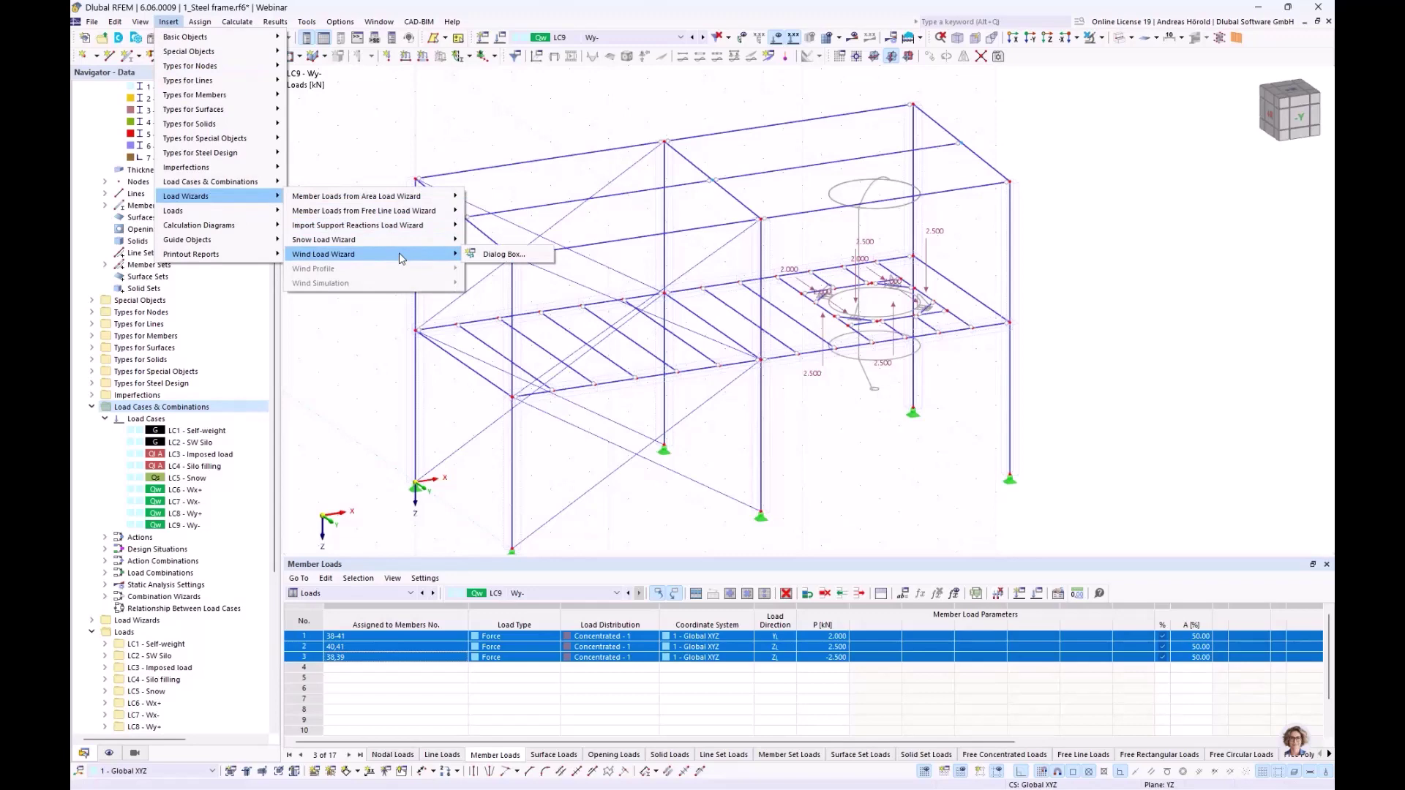
left_click(504, 255)
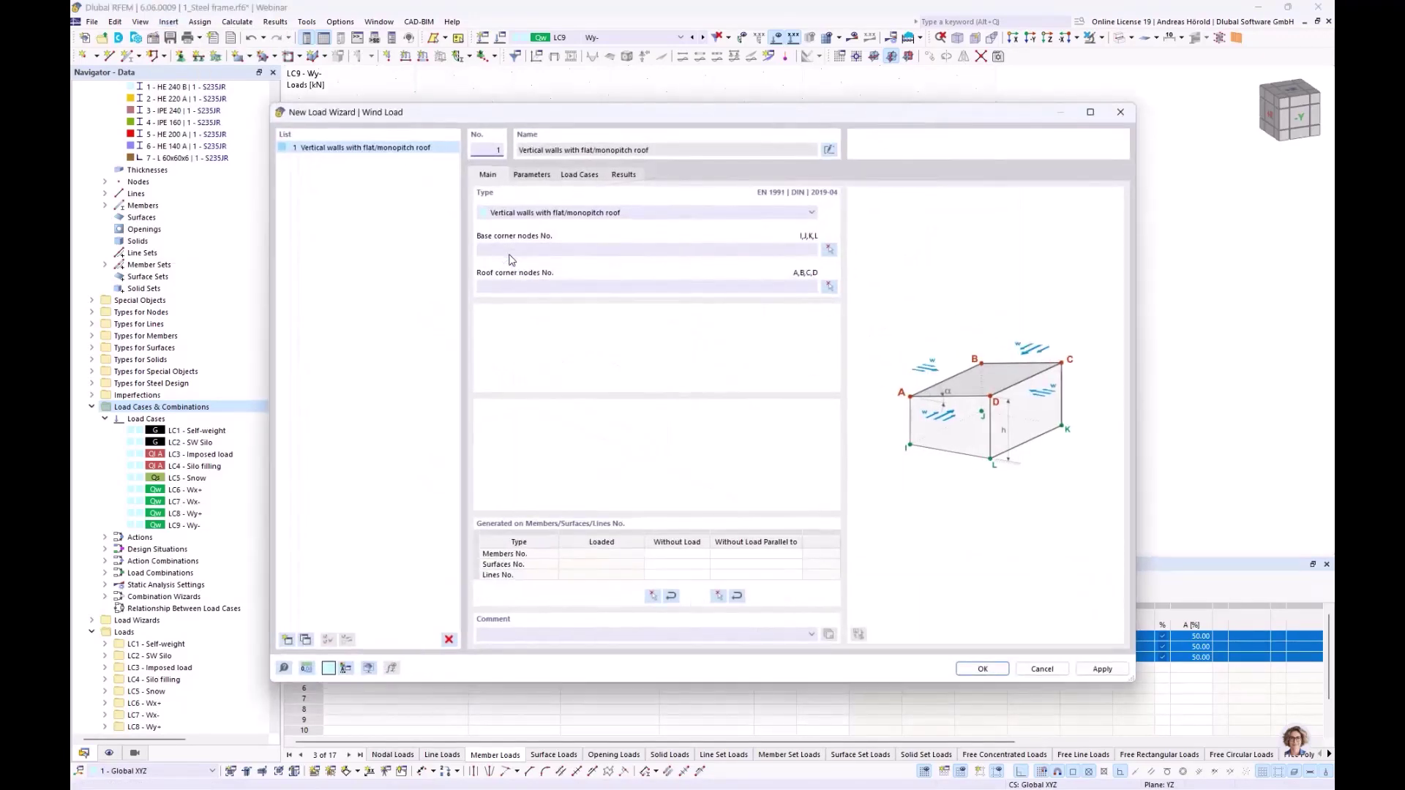
left_click(602, 214)
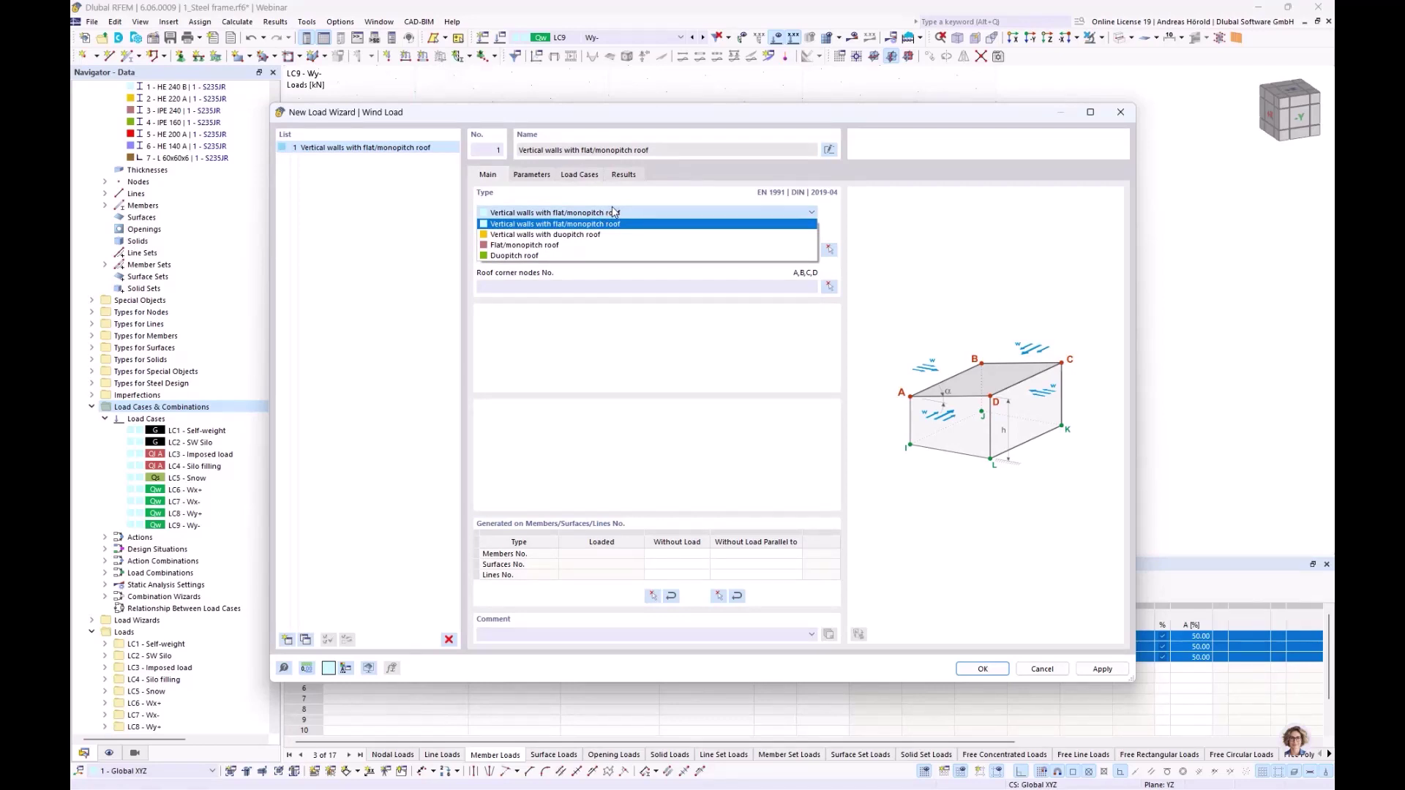
left_click(614, 212)
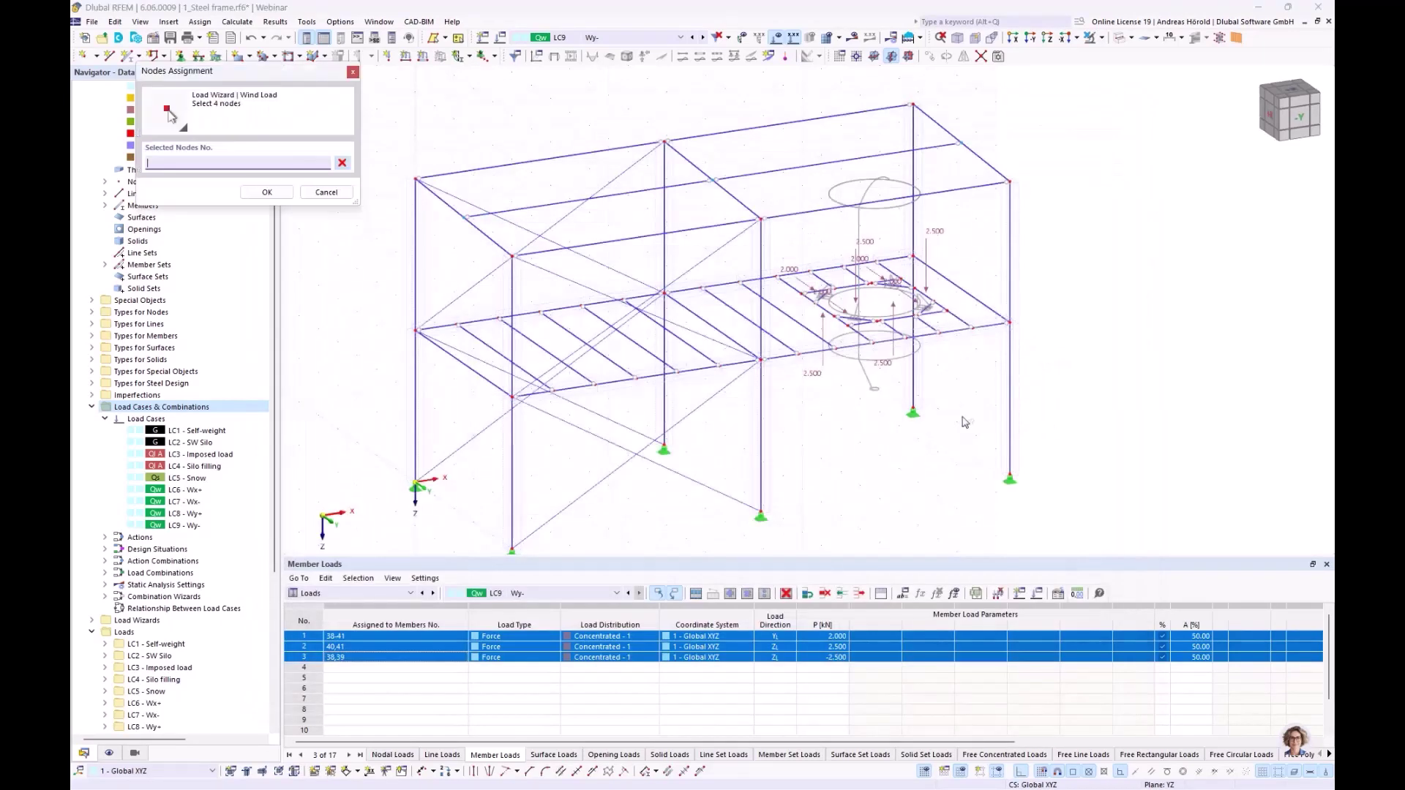
- Define the wind load wizard's base corner nodes as 13, 1, 3 and 15, the outer column bases, in that order
left_click(1011, 478)
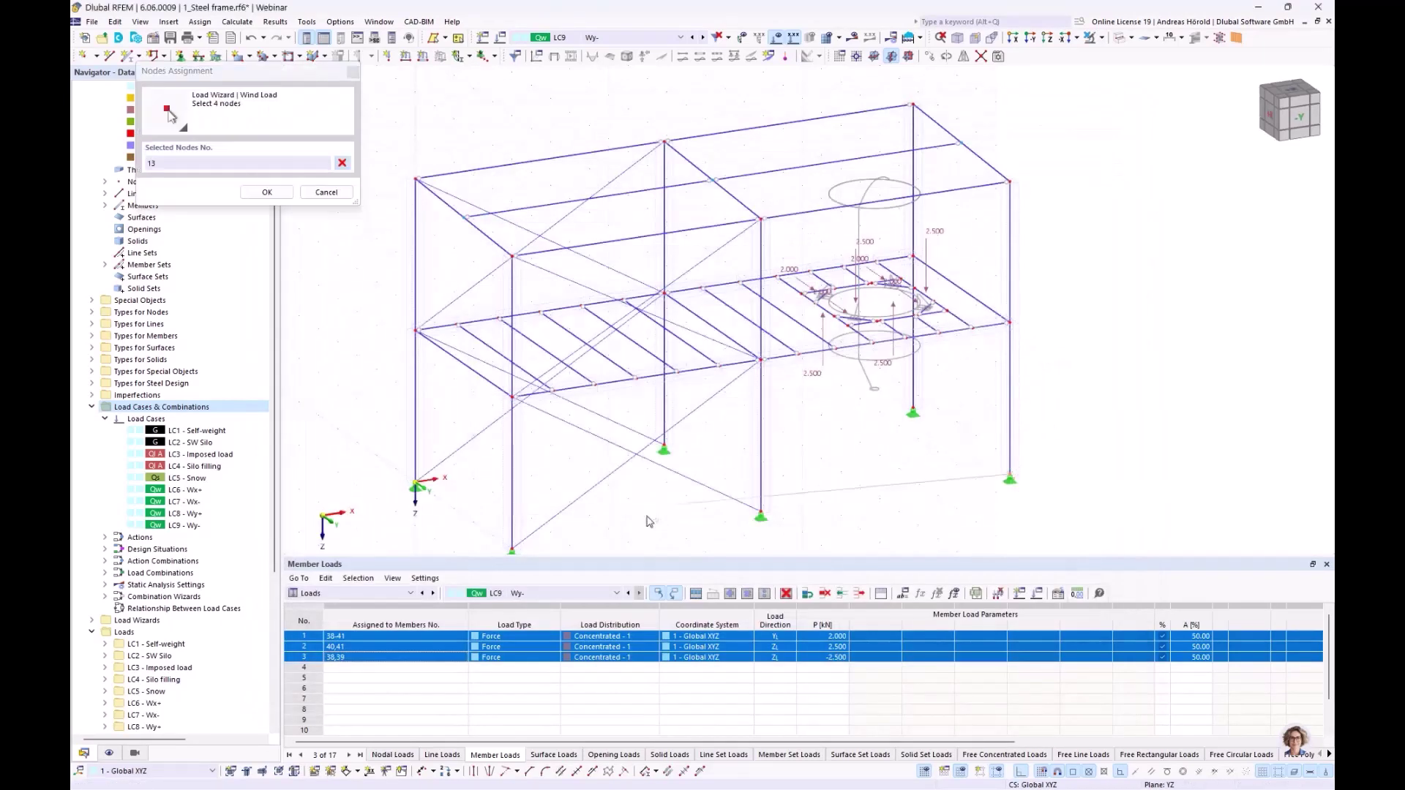
left_click(416, 484)
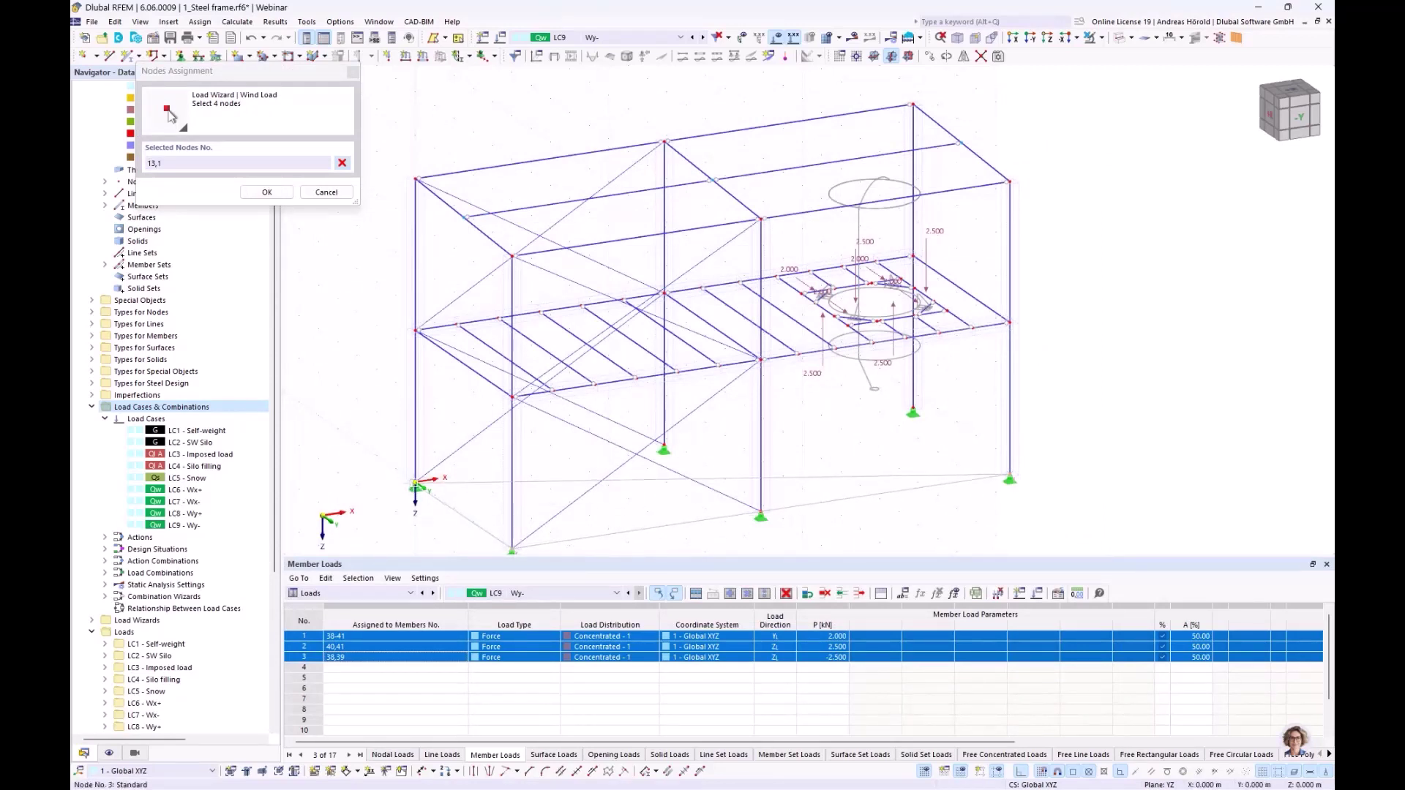
left_click(512, 549)
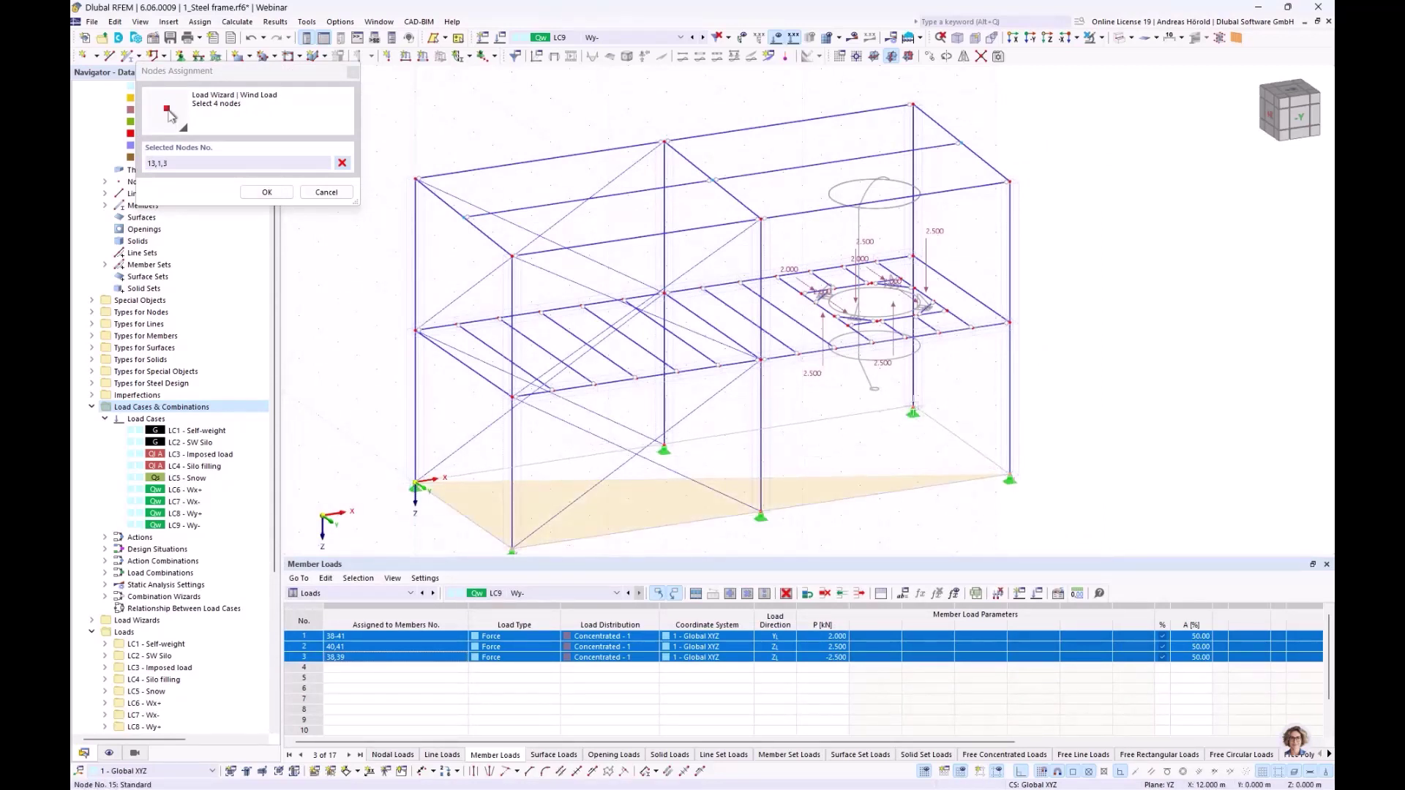
left_click(914, 412)
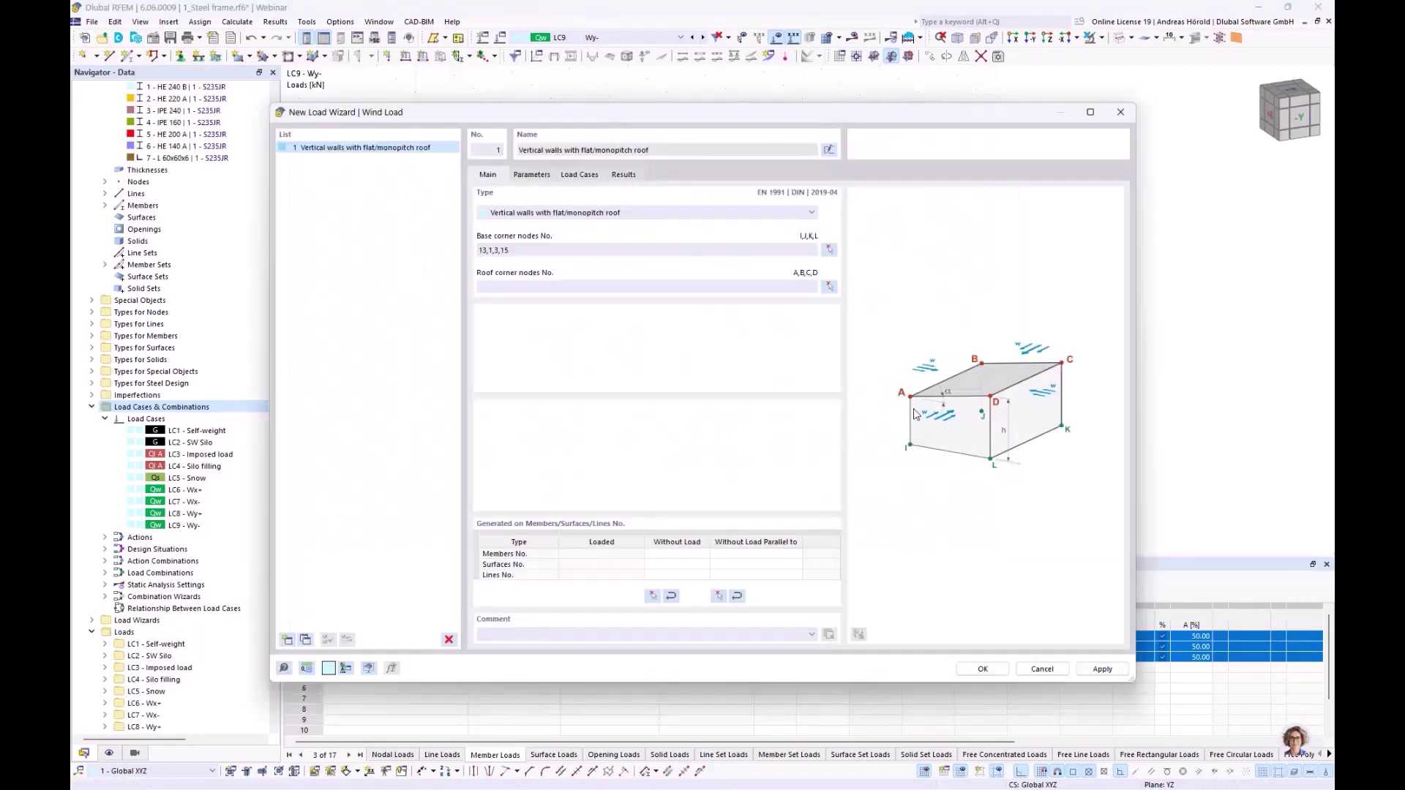
- Define the wizard's roof corner nodes as 14, 2, 4 and 16, the outer column tops, in that order
left_click(829, 286)
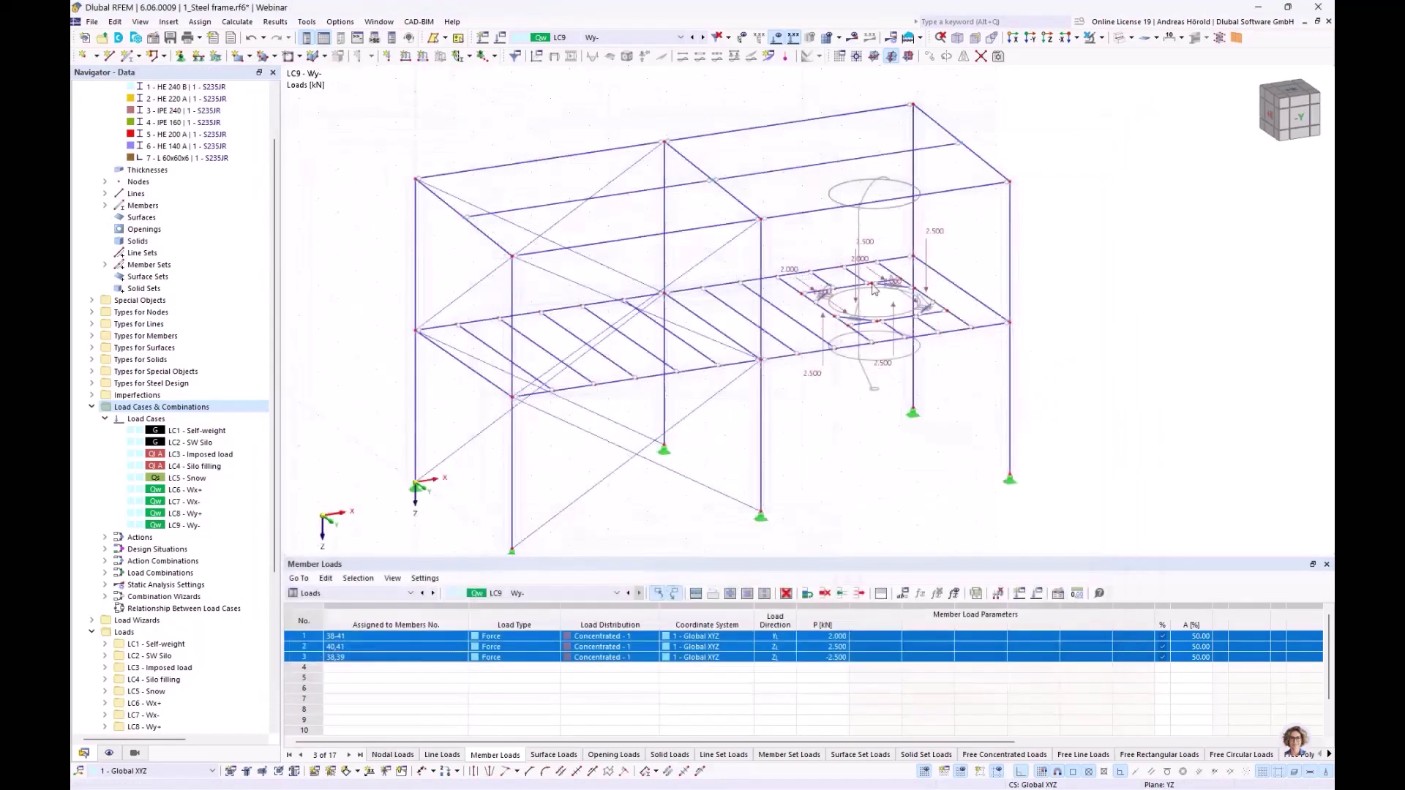
left_click(1012, 185)
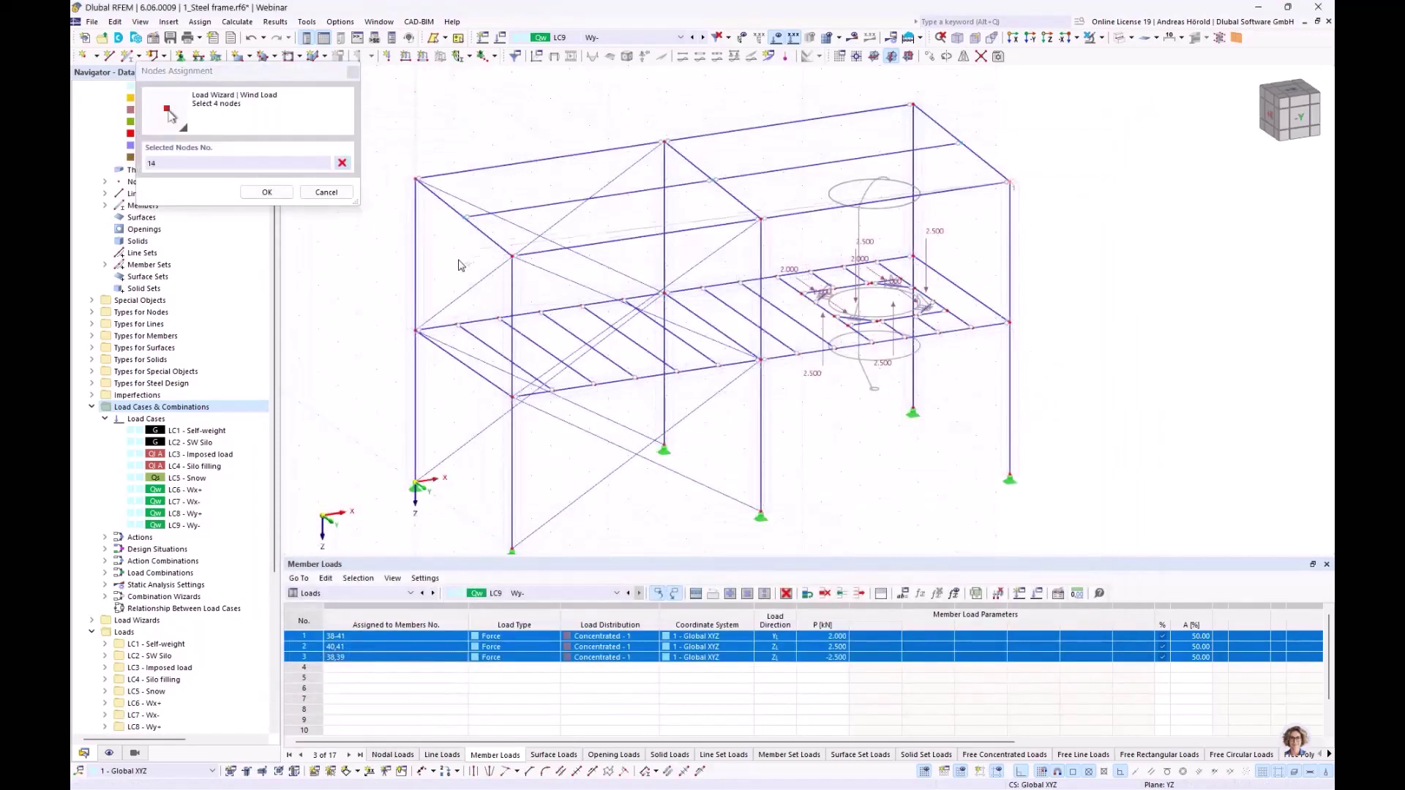
left_click(514, 256)
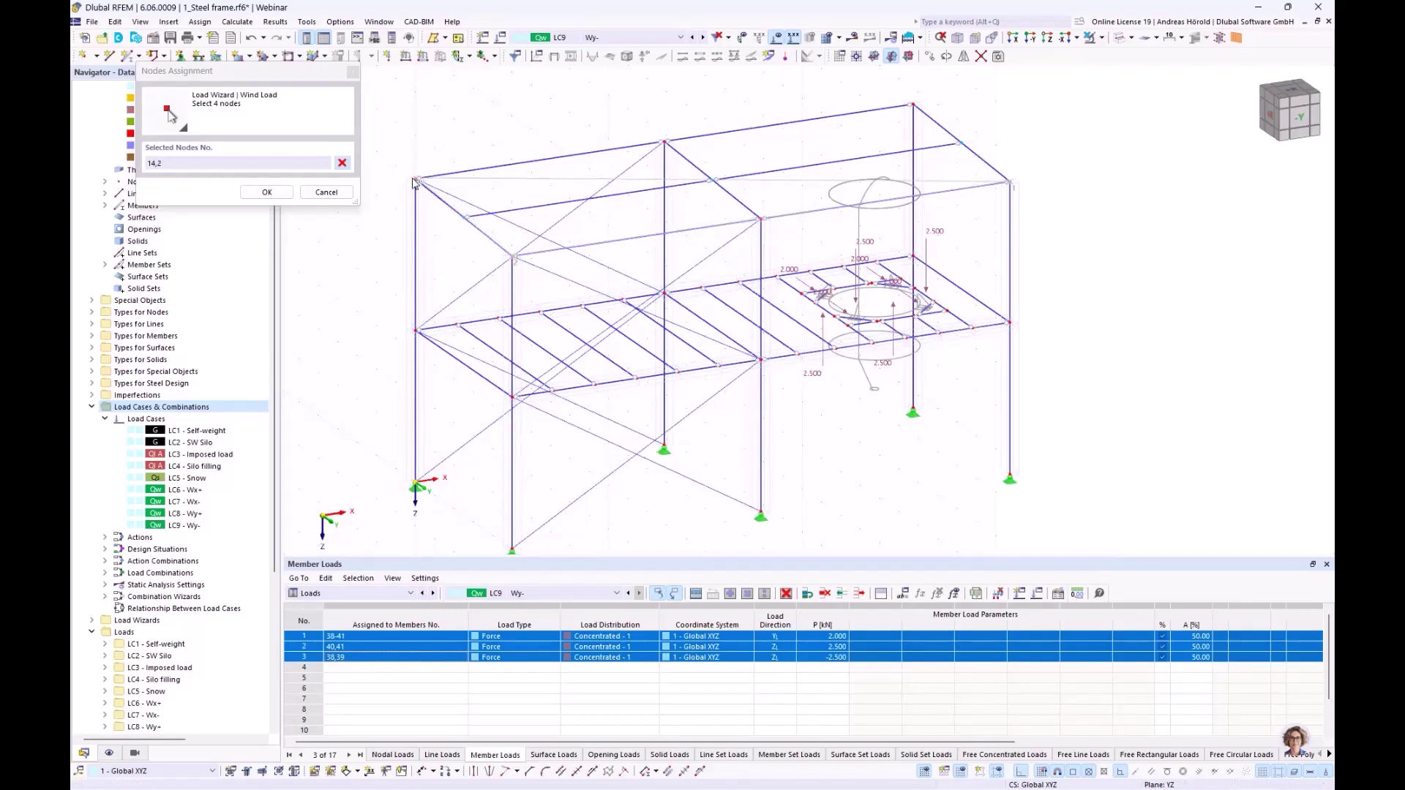
left_click(417, 179)
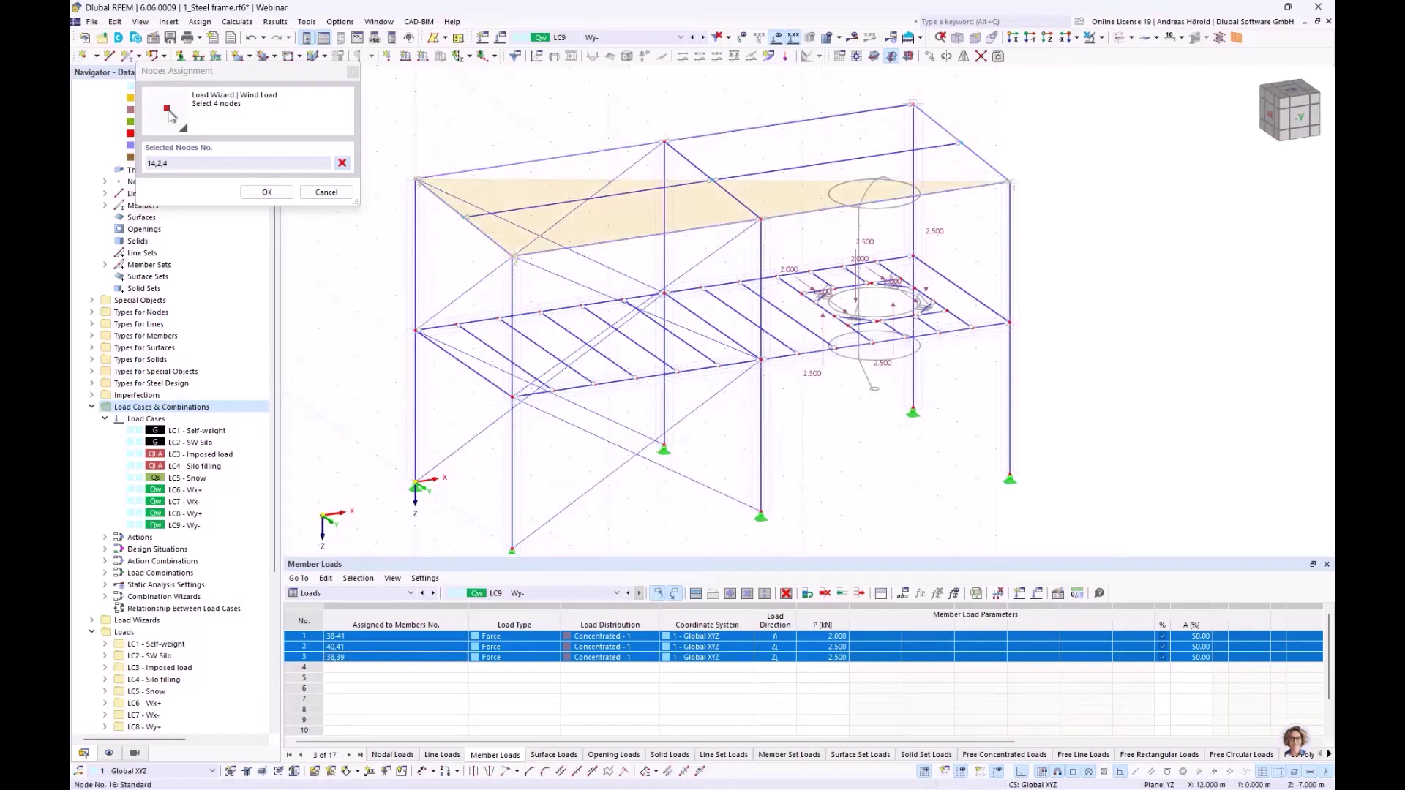
left_click(912, 105)
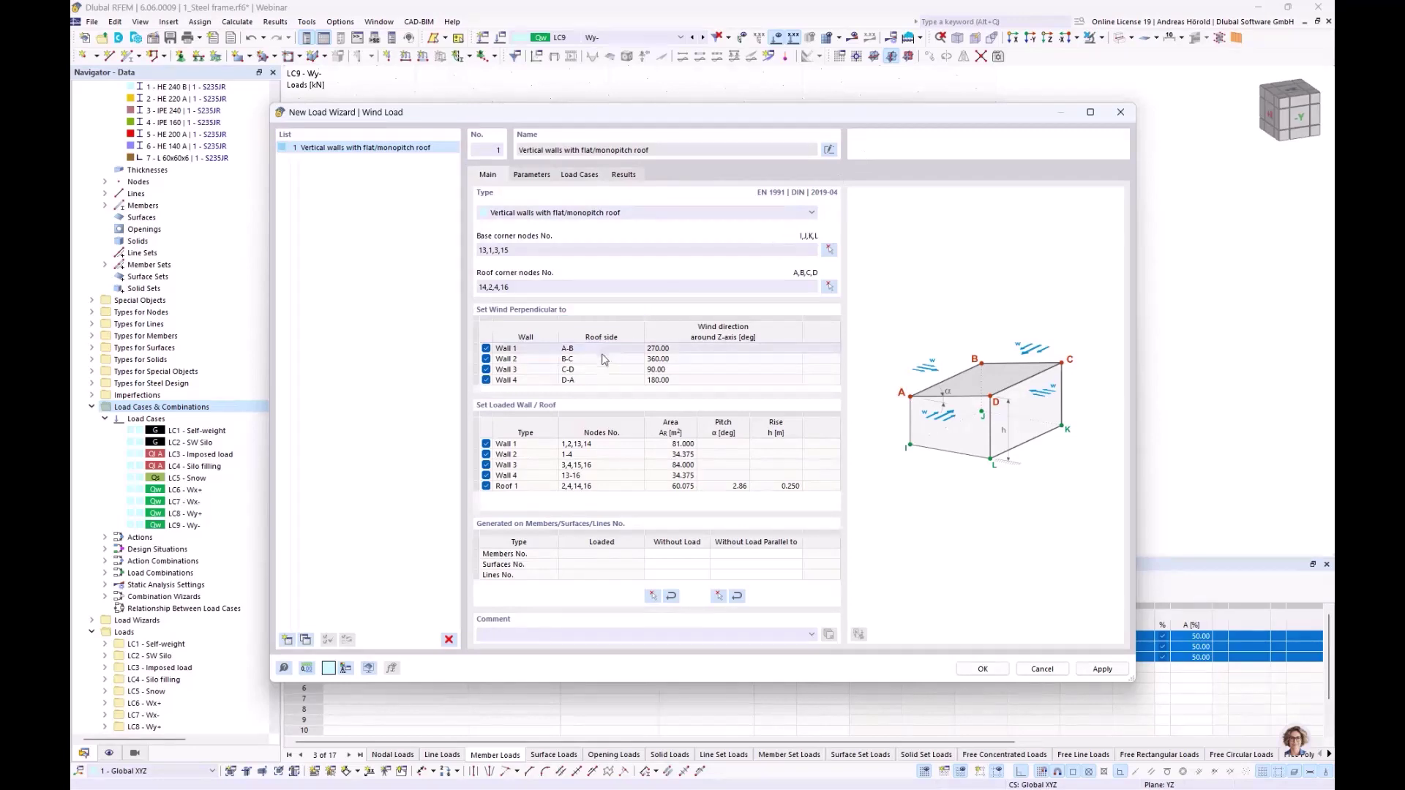
- Deactivate the wind directions perpendicular to Wall 1 (A-B) and Wall 4 (D-A), leaving Walls 2 and 3 active
left_click_drag(664, 120, 794, 159)
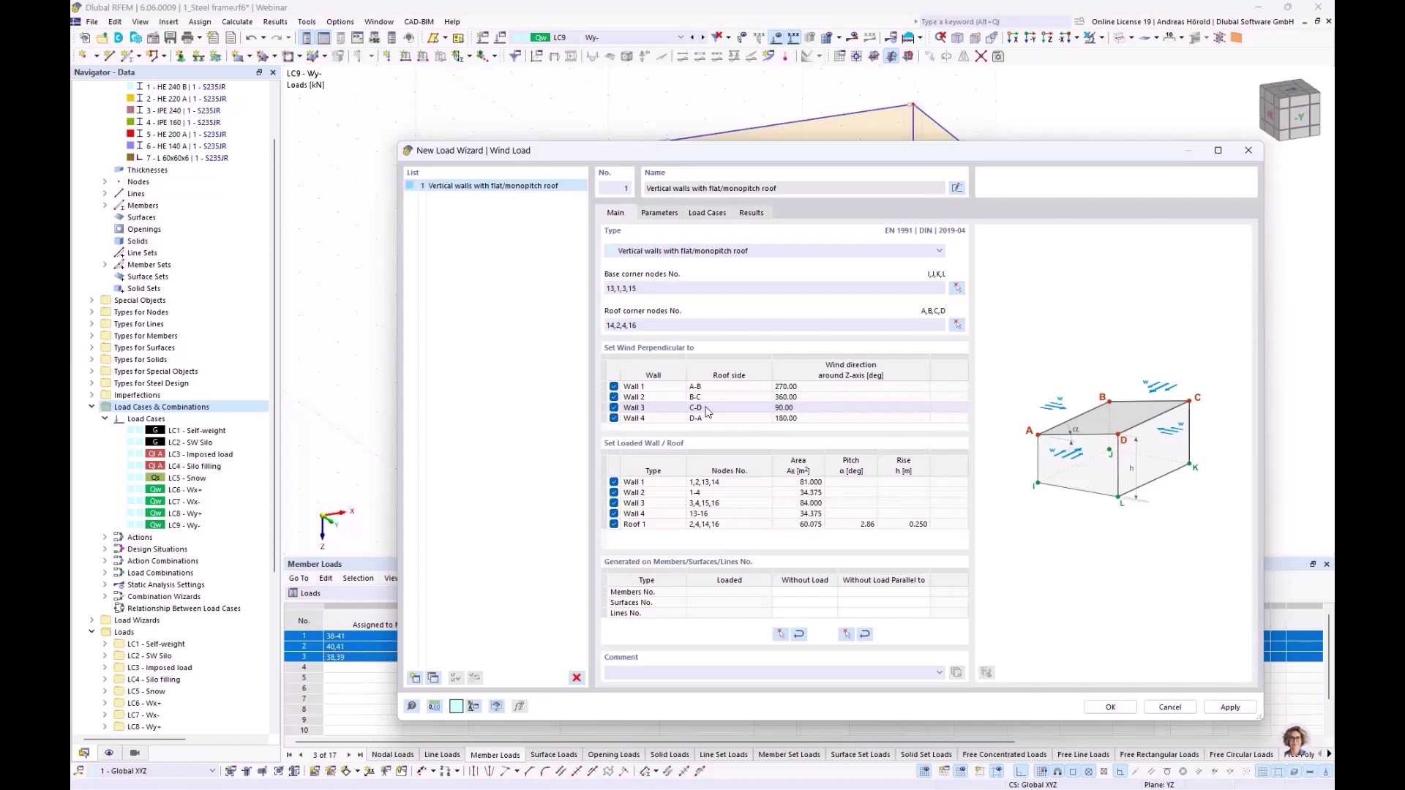
left_click(614, 387)
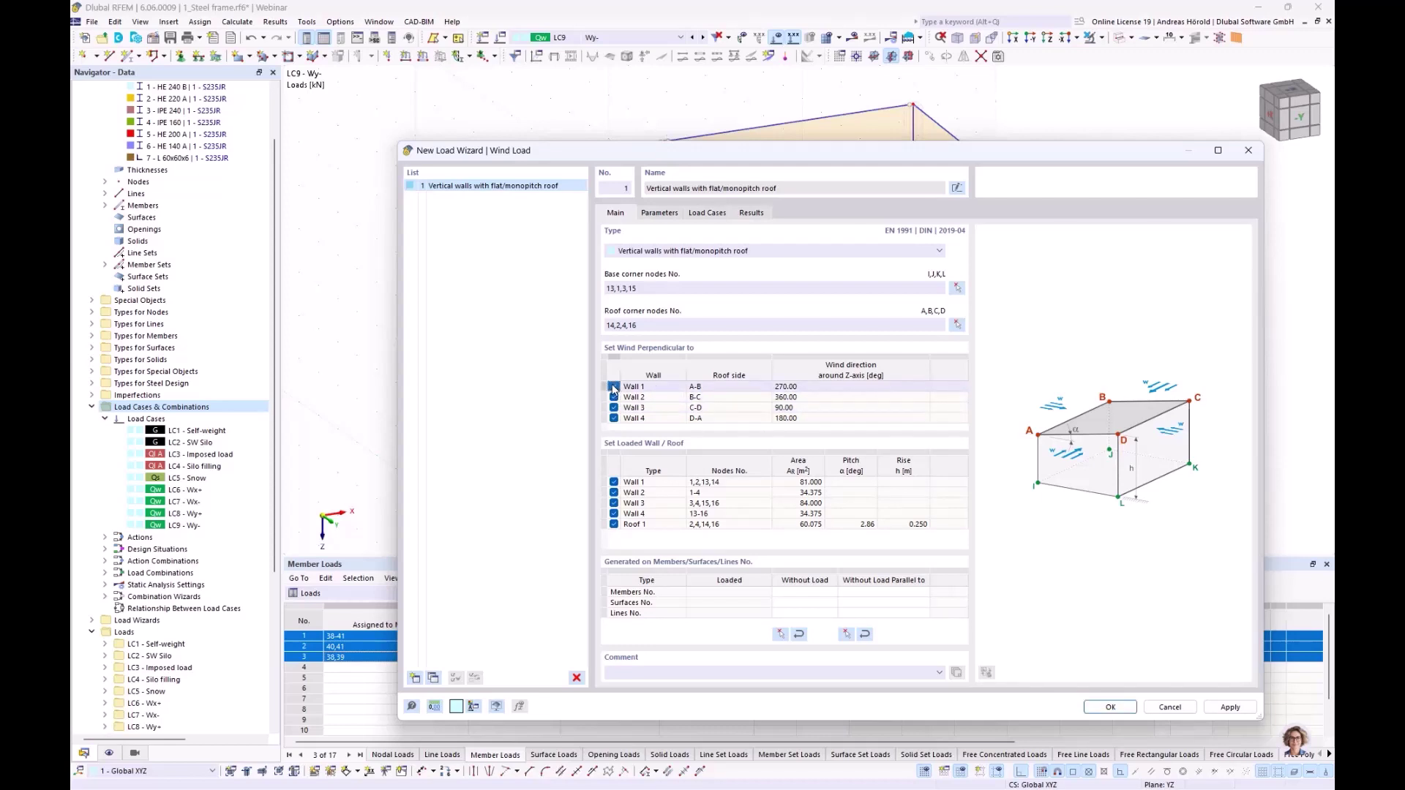
left_click(614, 419)
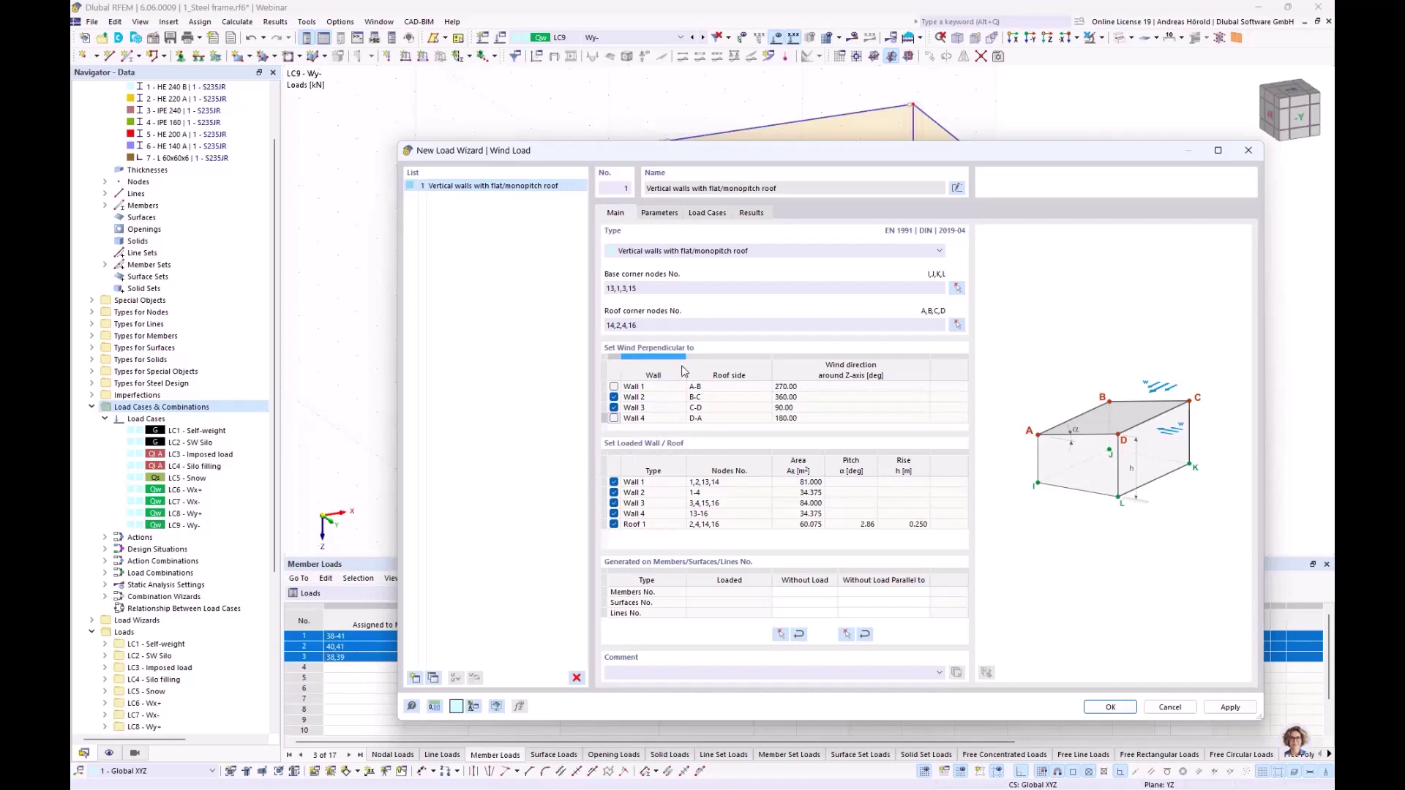
- Review the wind parameters, then assign wind perpendicular to Wall 2 (B-C) to LC6 for case w+ and LC7 for case w-
left_click(655, 215)
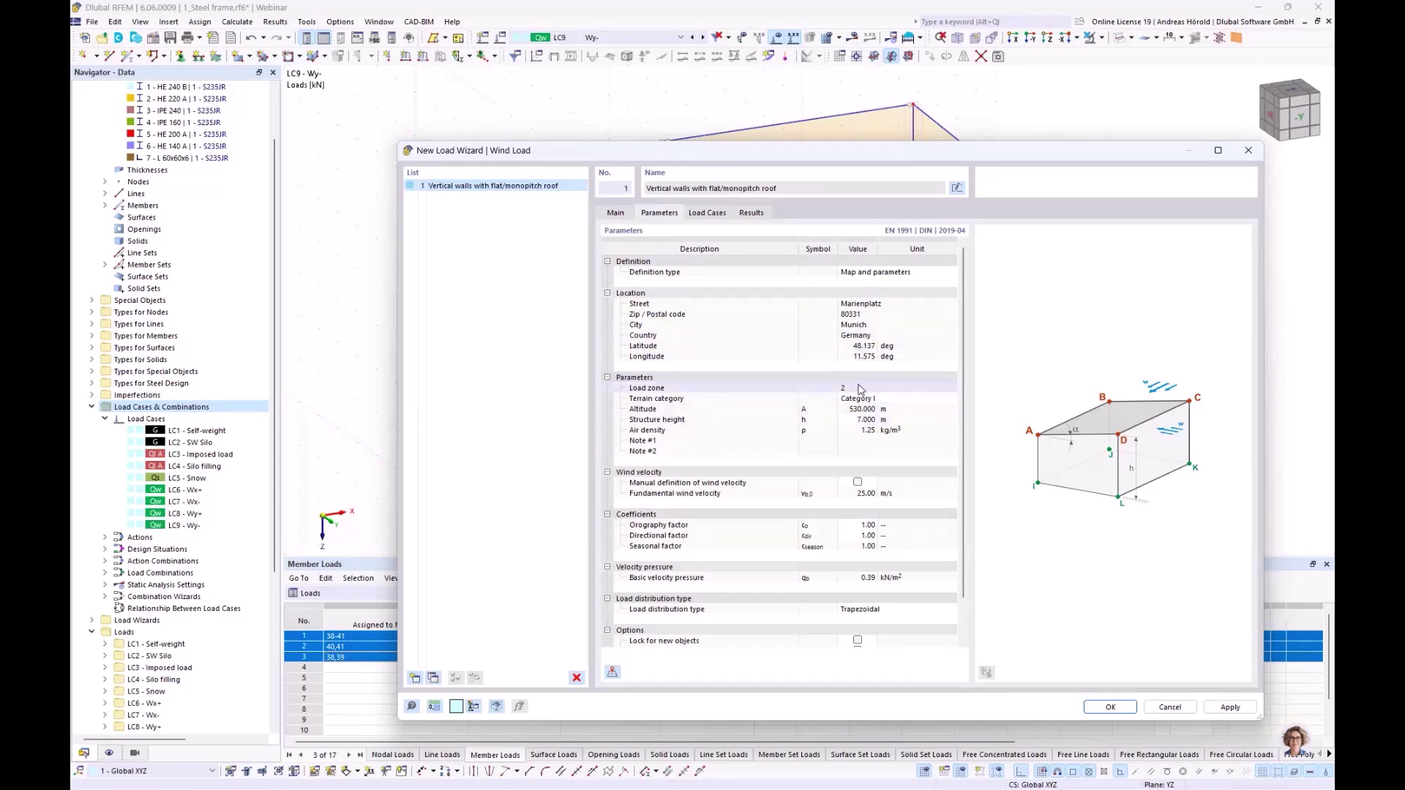
left_click(707, 213)
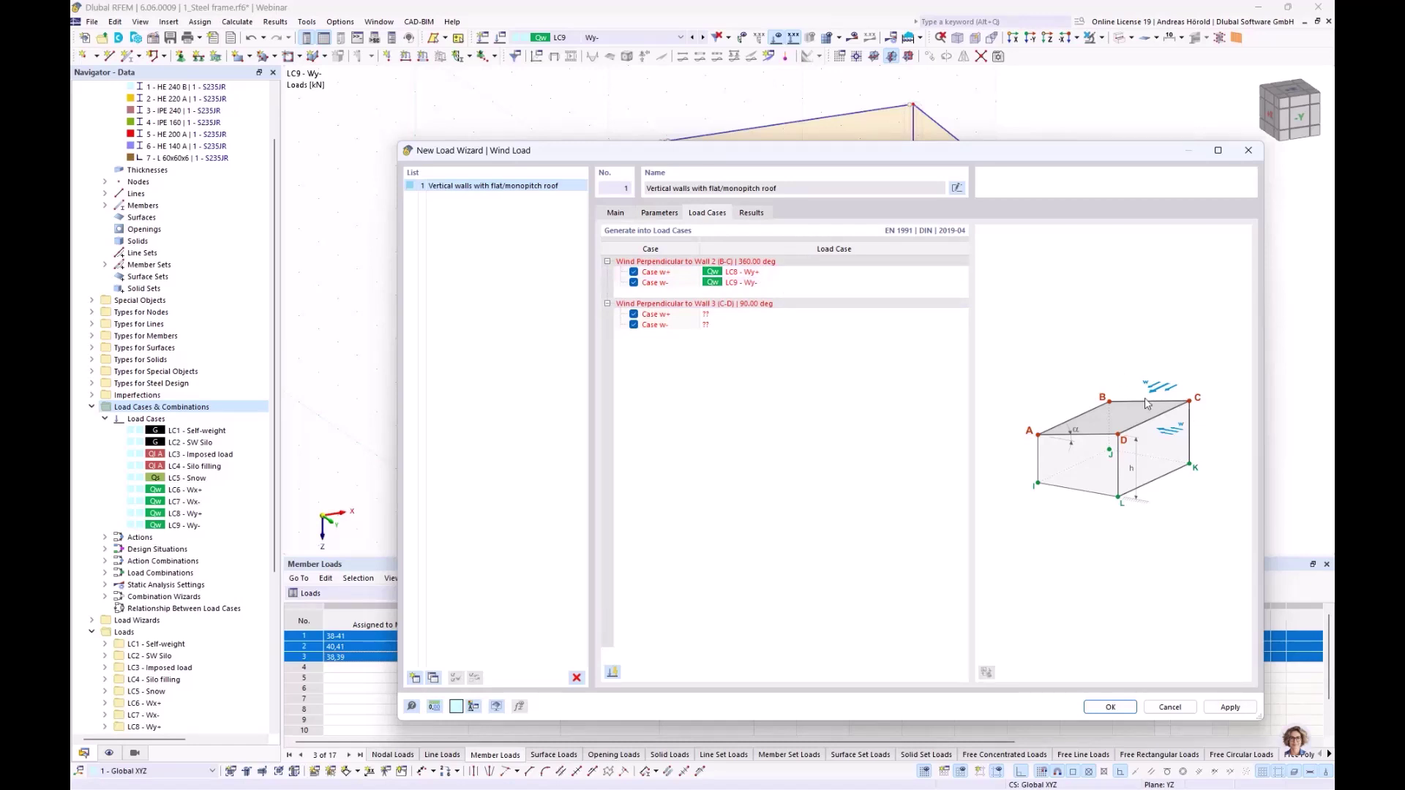
double_click(761, 272)
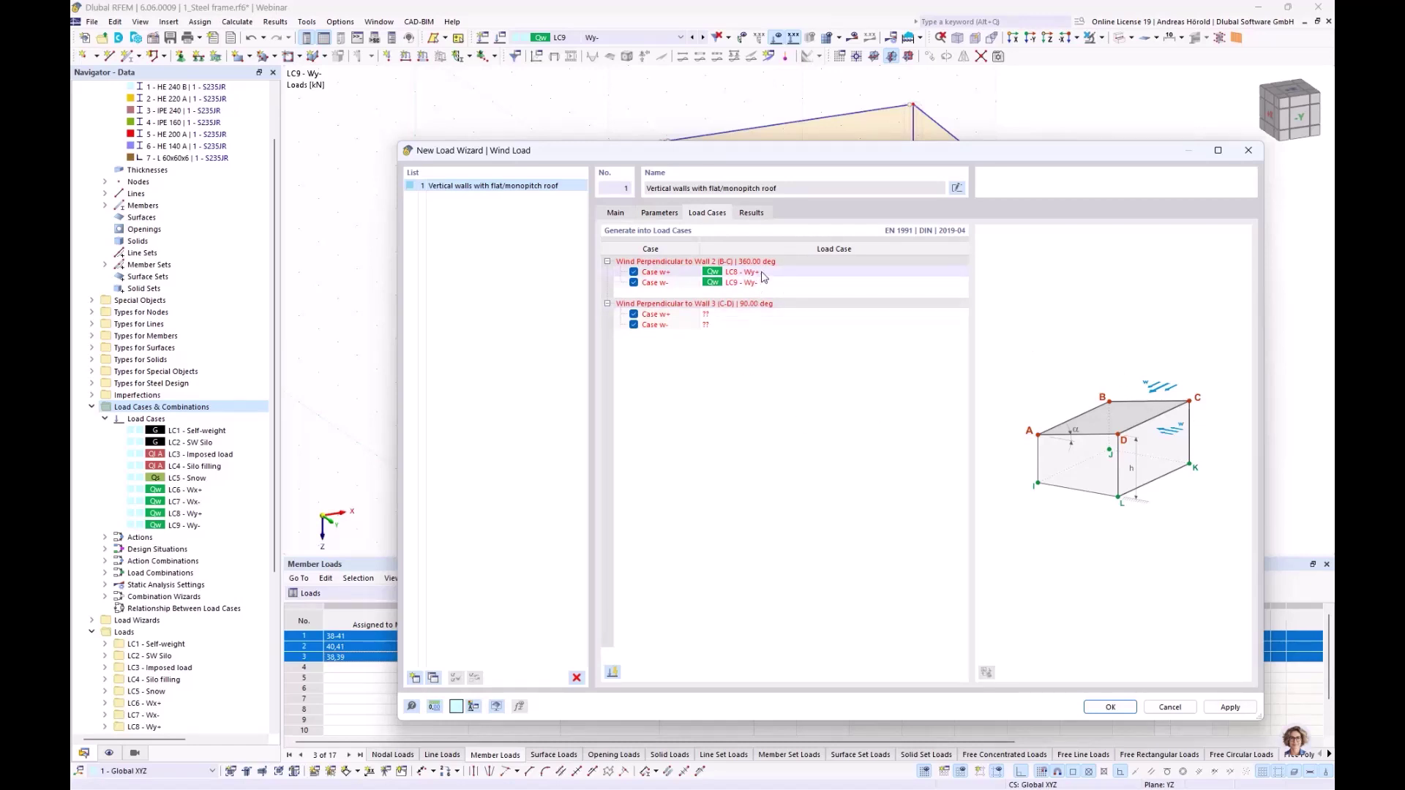
left_click(953, 272)
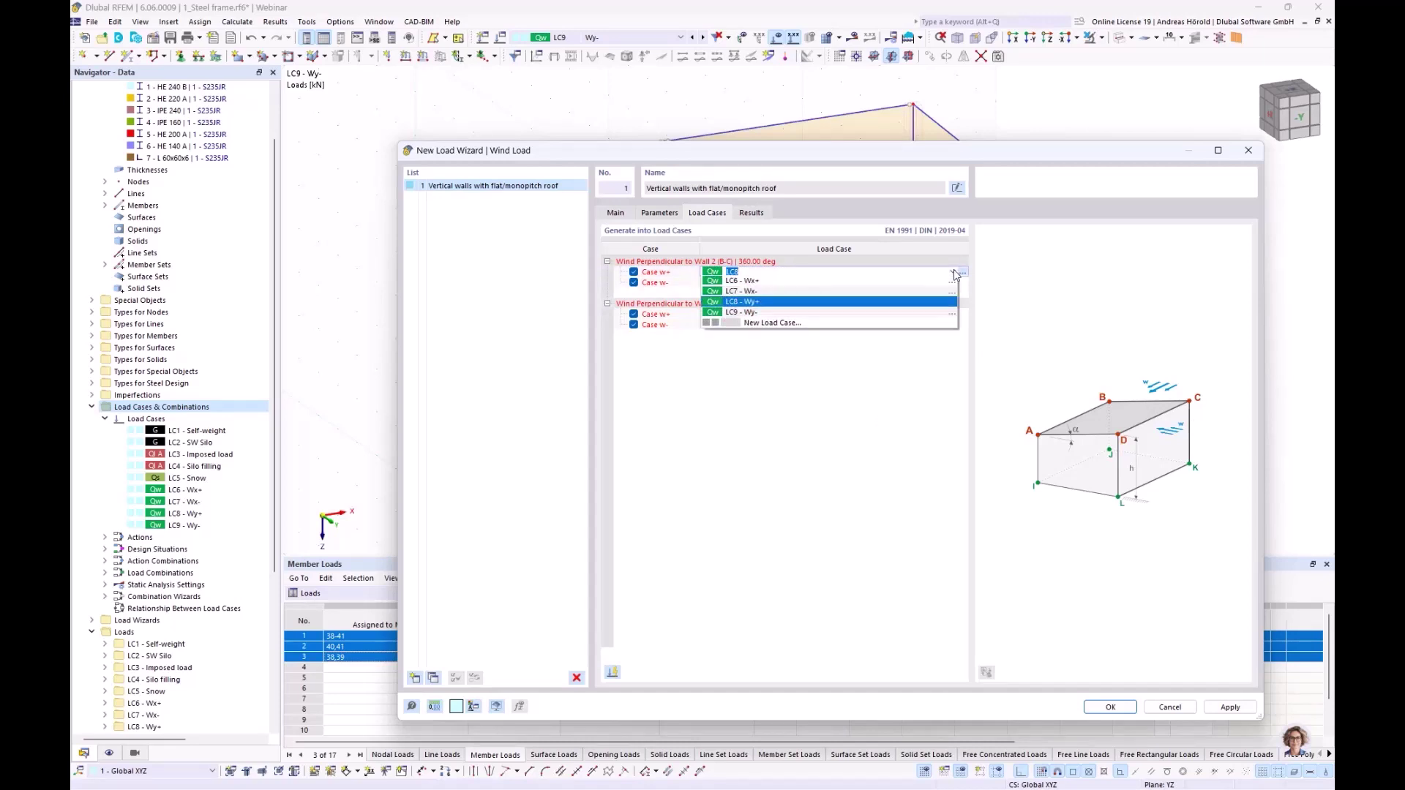
left_click(804, 281)
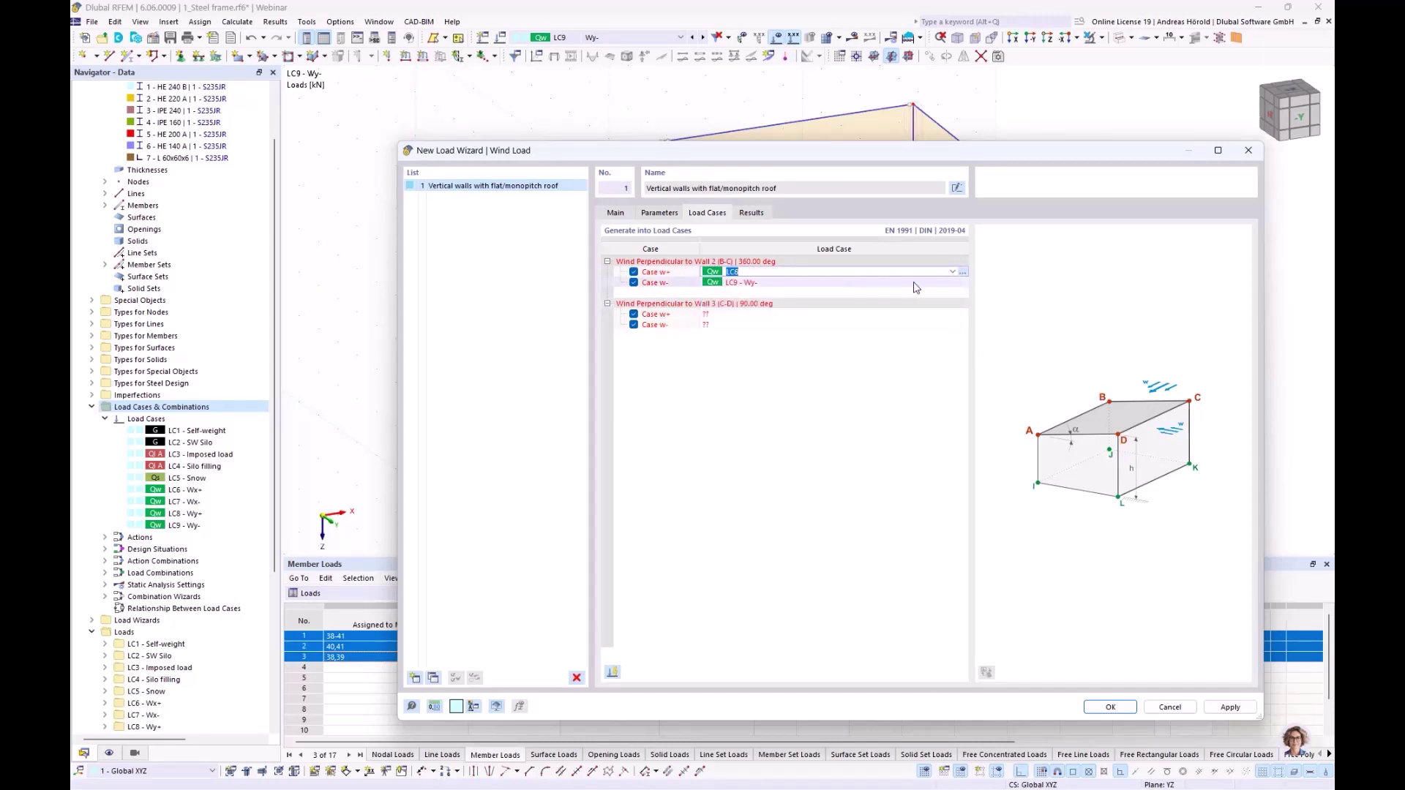
left_click(952, 284)
left_click(951, 284)
left_click(952, 282)
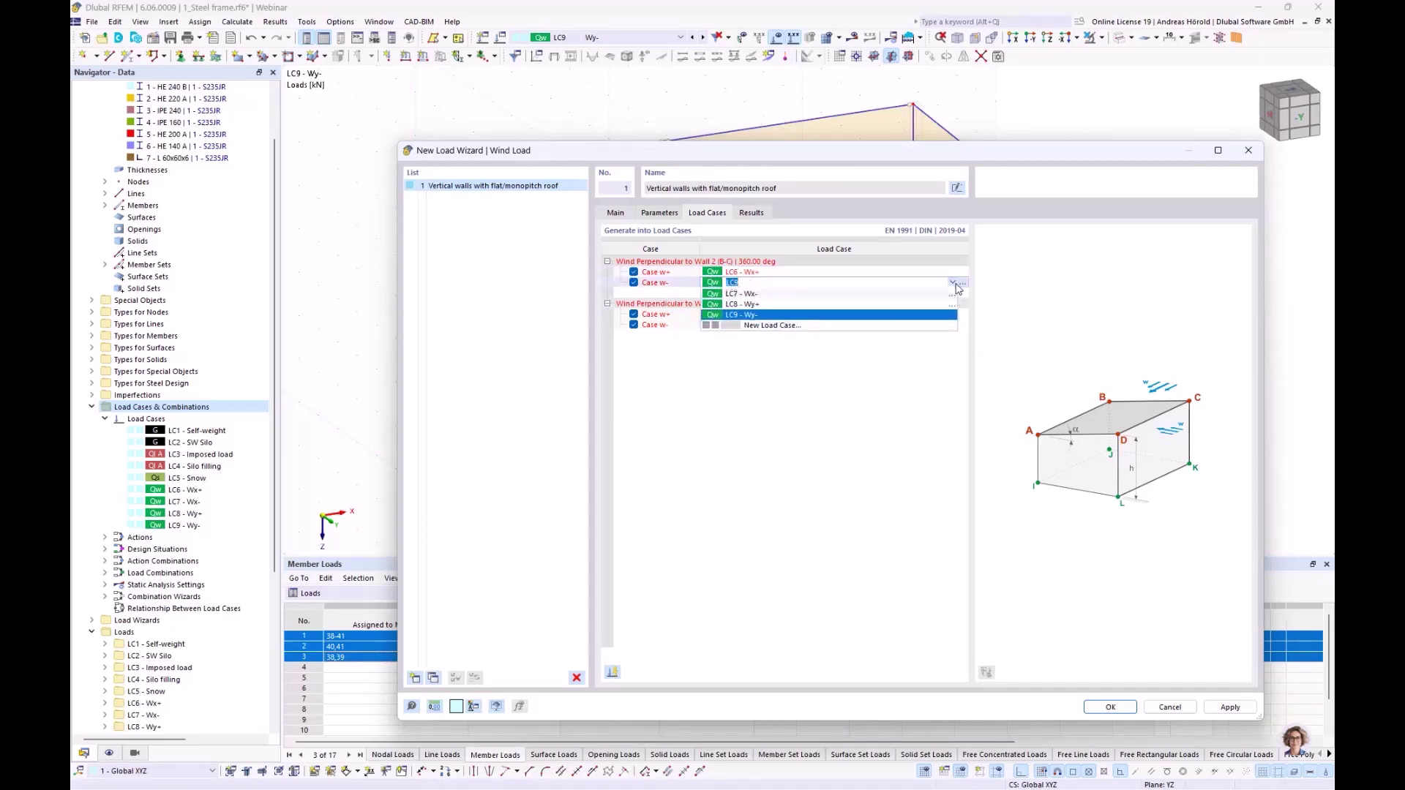
left_click(869, 303)
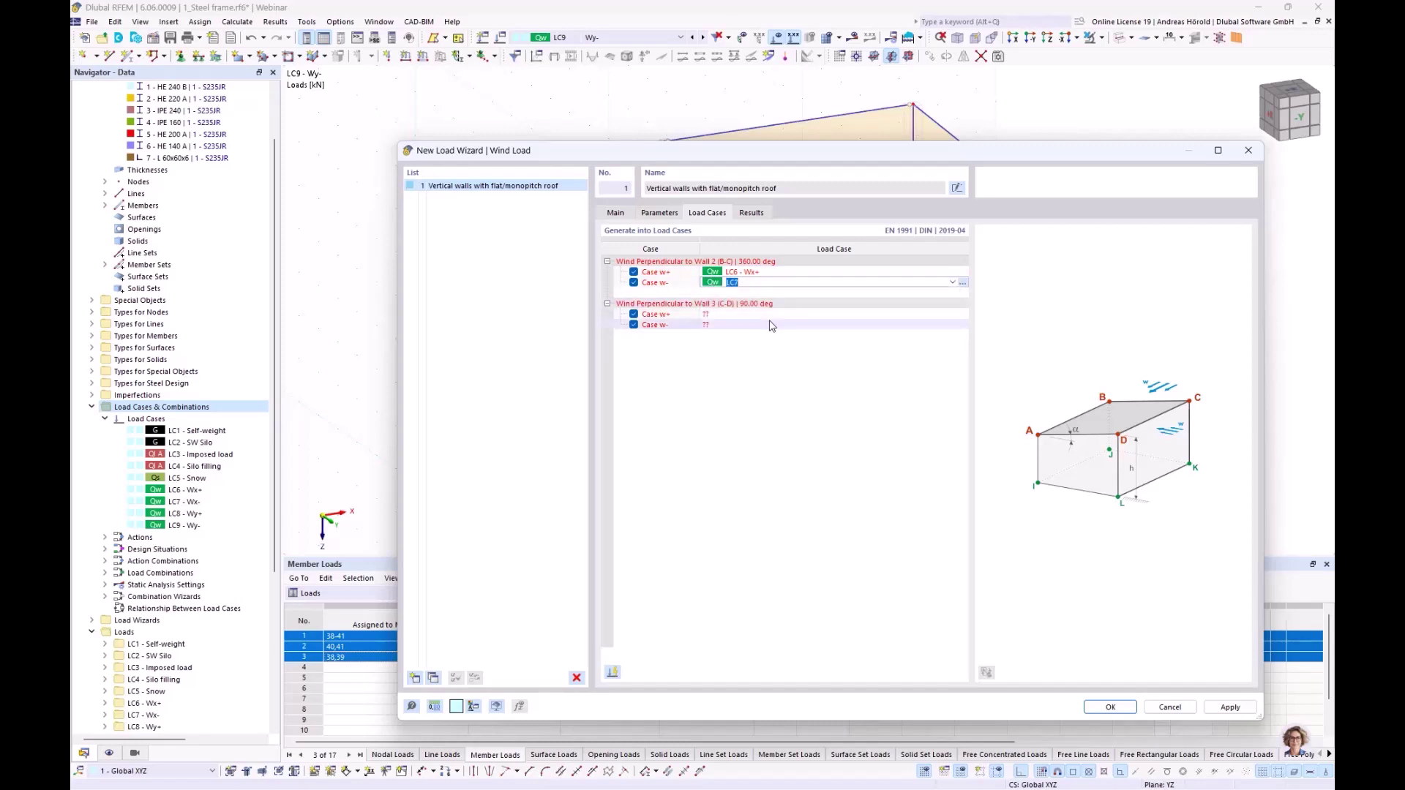
- Assign wind perpendicular to Wall 3 (C-D) to LC8 for case w+ and LC9 for case w-, and generate the loads
left_click(918, 314)
left_click(952, 314)
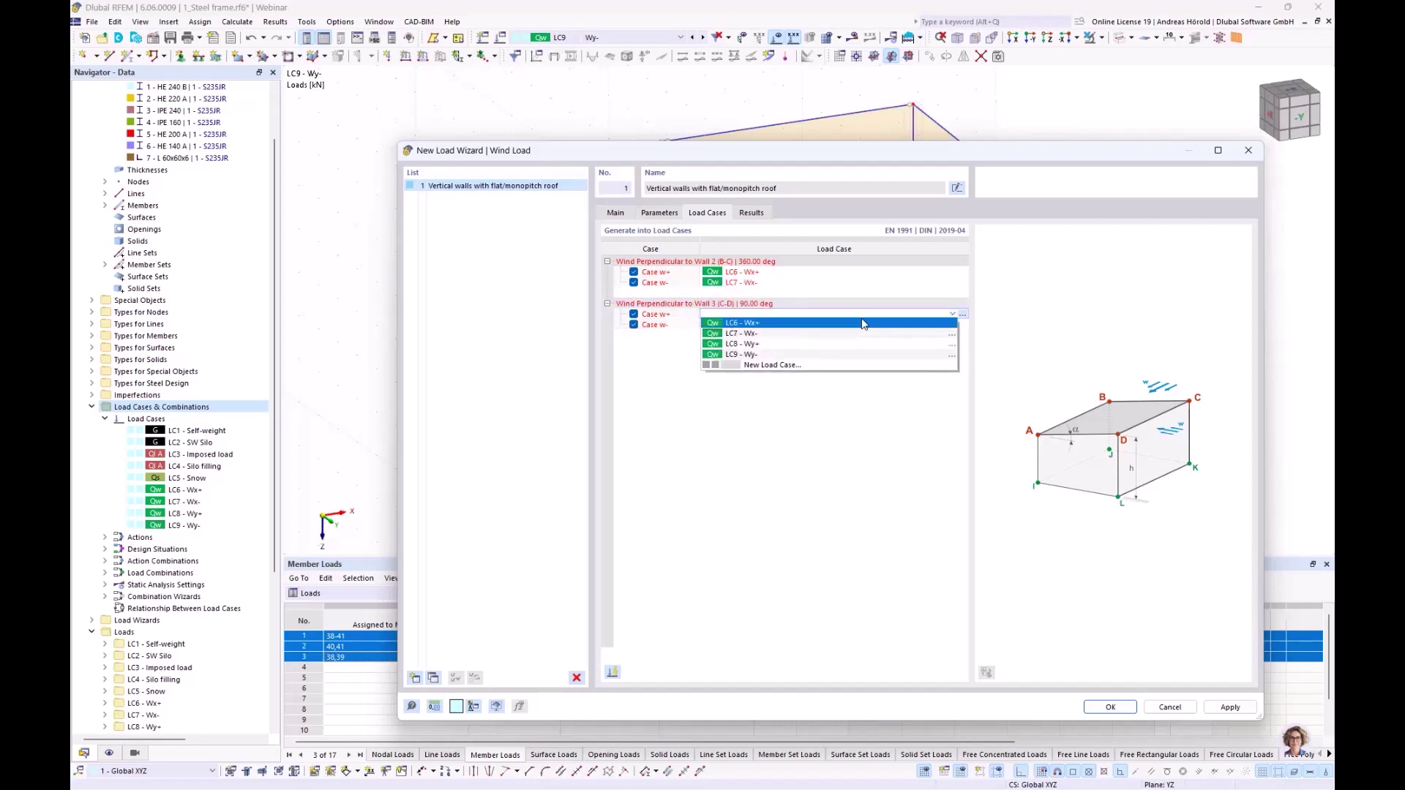
left_click(819, 347)
left_click(918, 324)
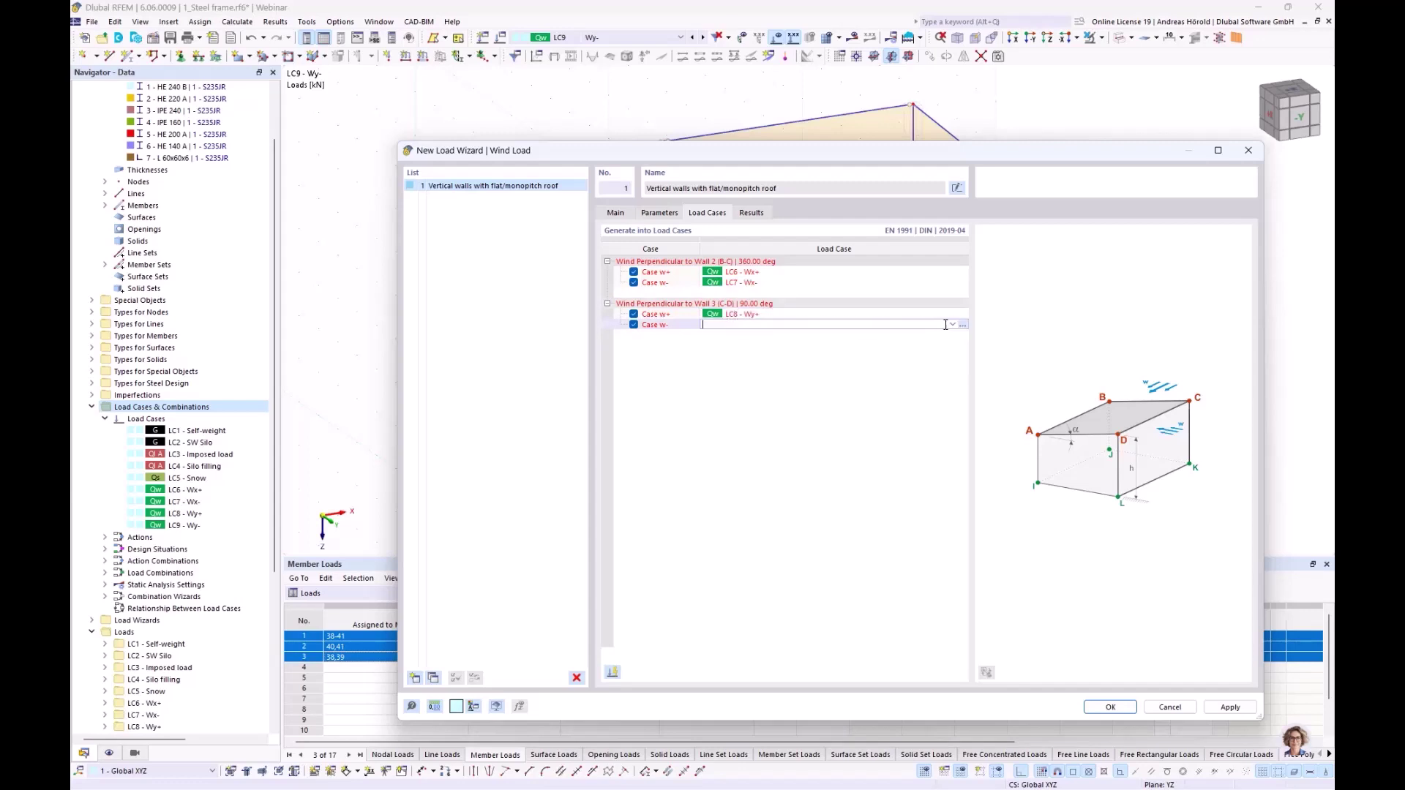
left_click(952, 324)
left_click(839, 365)
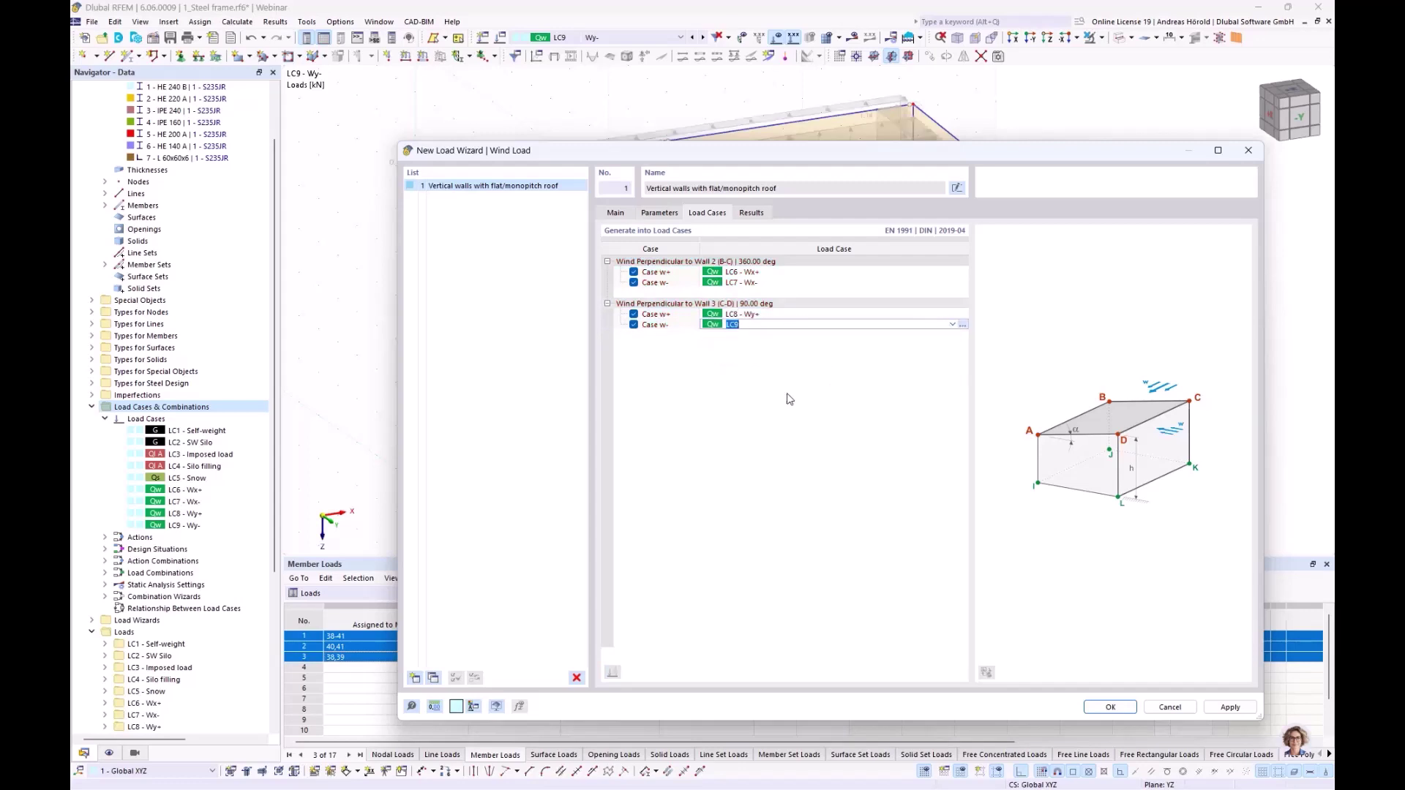
left_click(1108, 708)
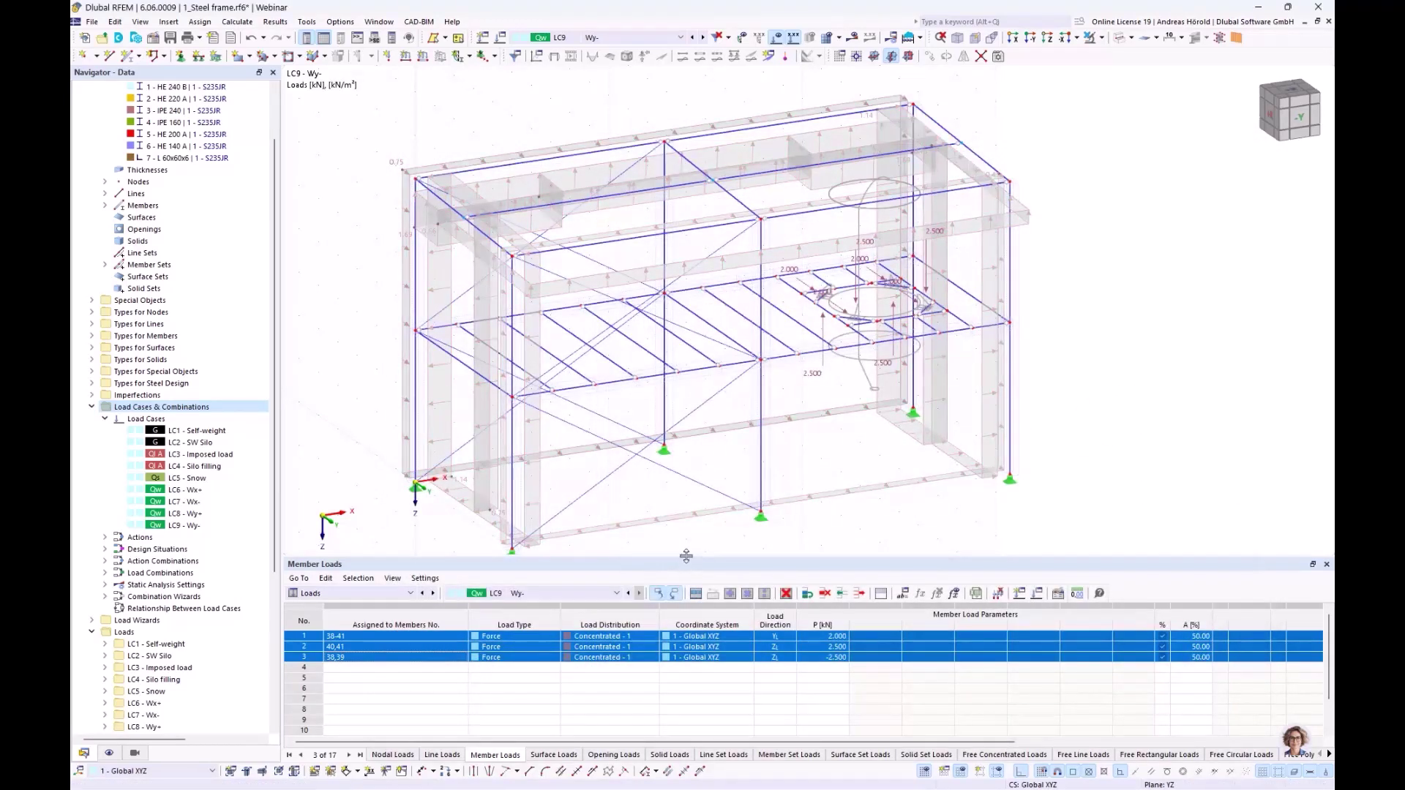
- Enlarge the model view and display the wind load wizard's generated member loads separately on the frame
left_click_drag(685, 559, 684, 621)
left_click(708, 586)
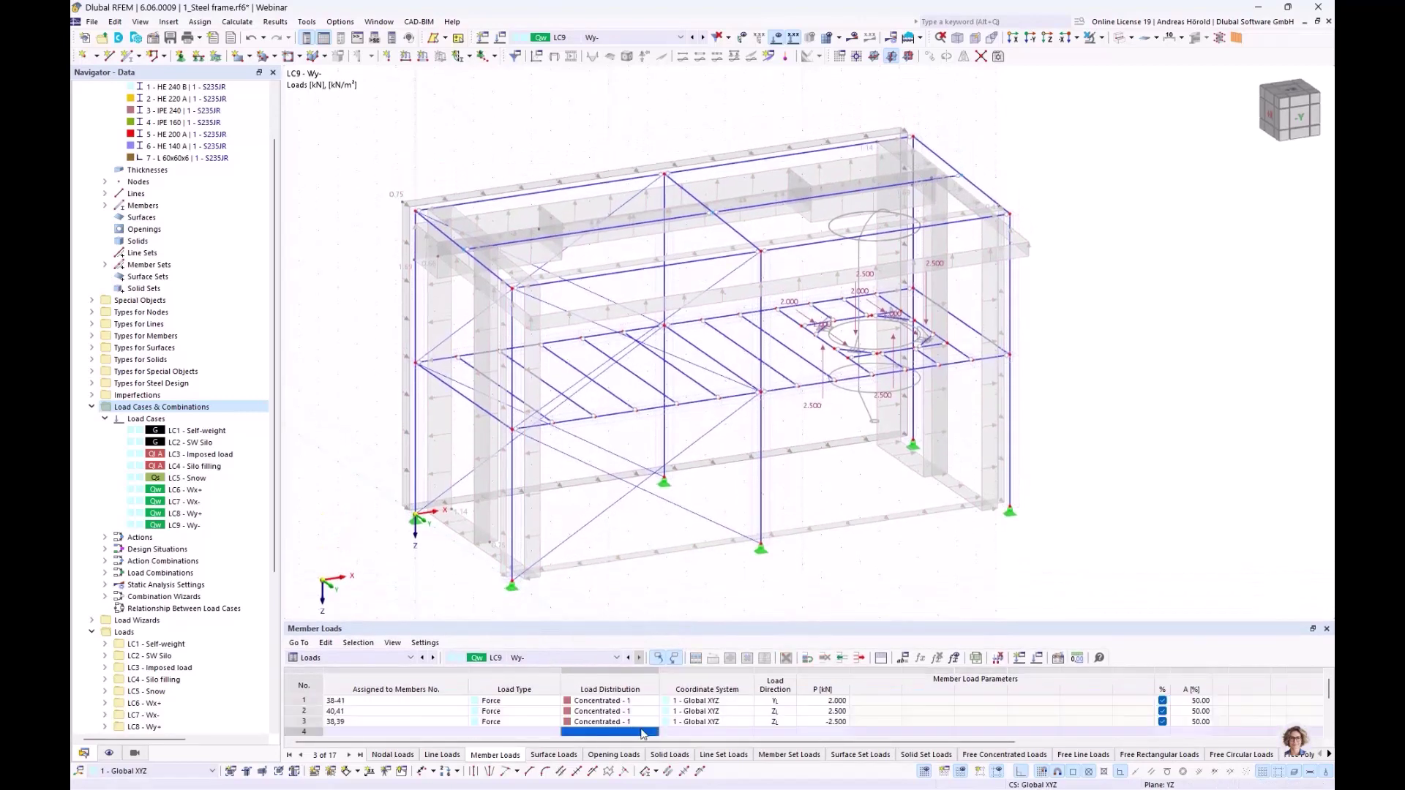
right_click(568, 185)
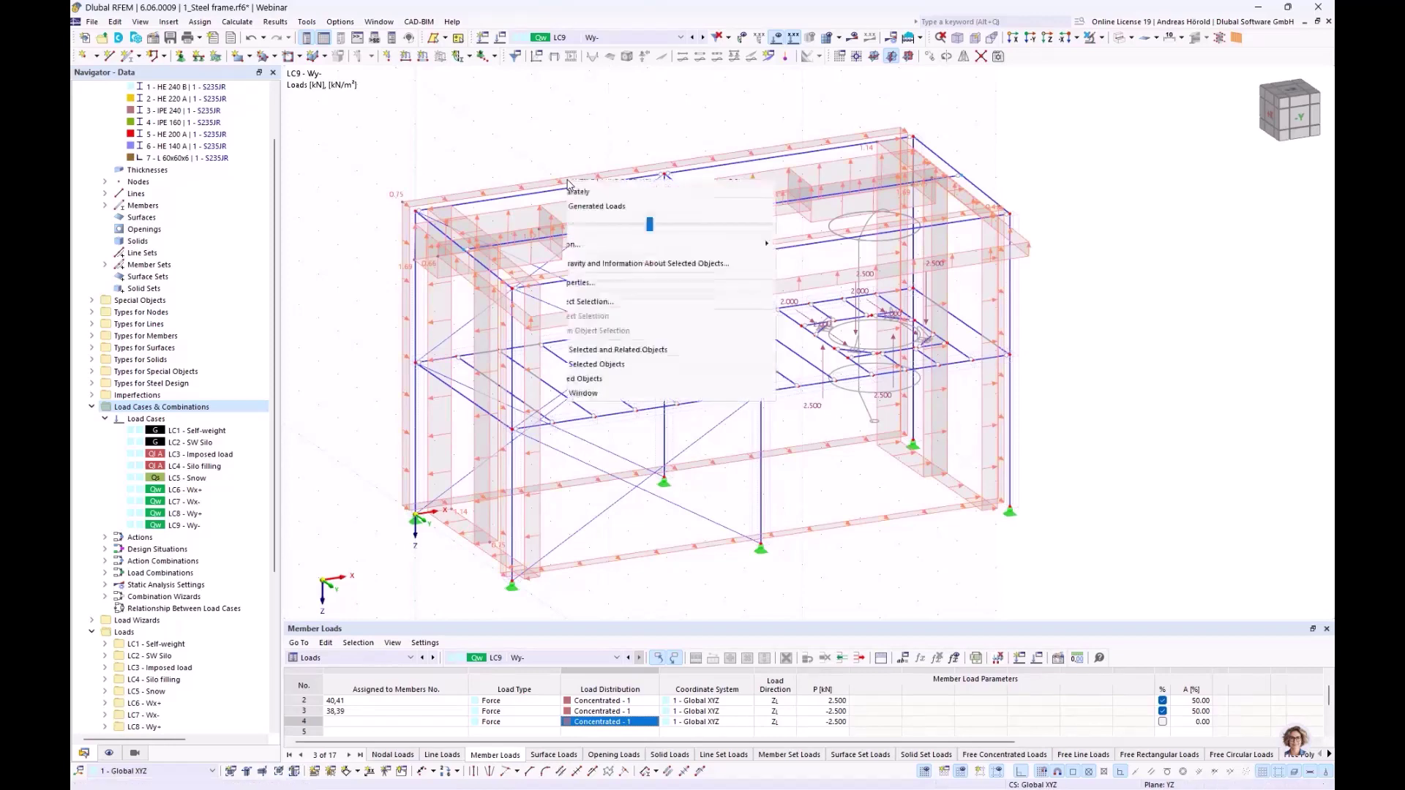
left_click(641, 260)
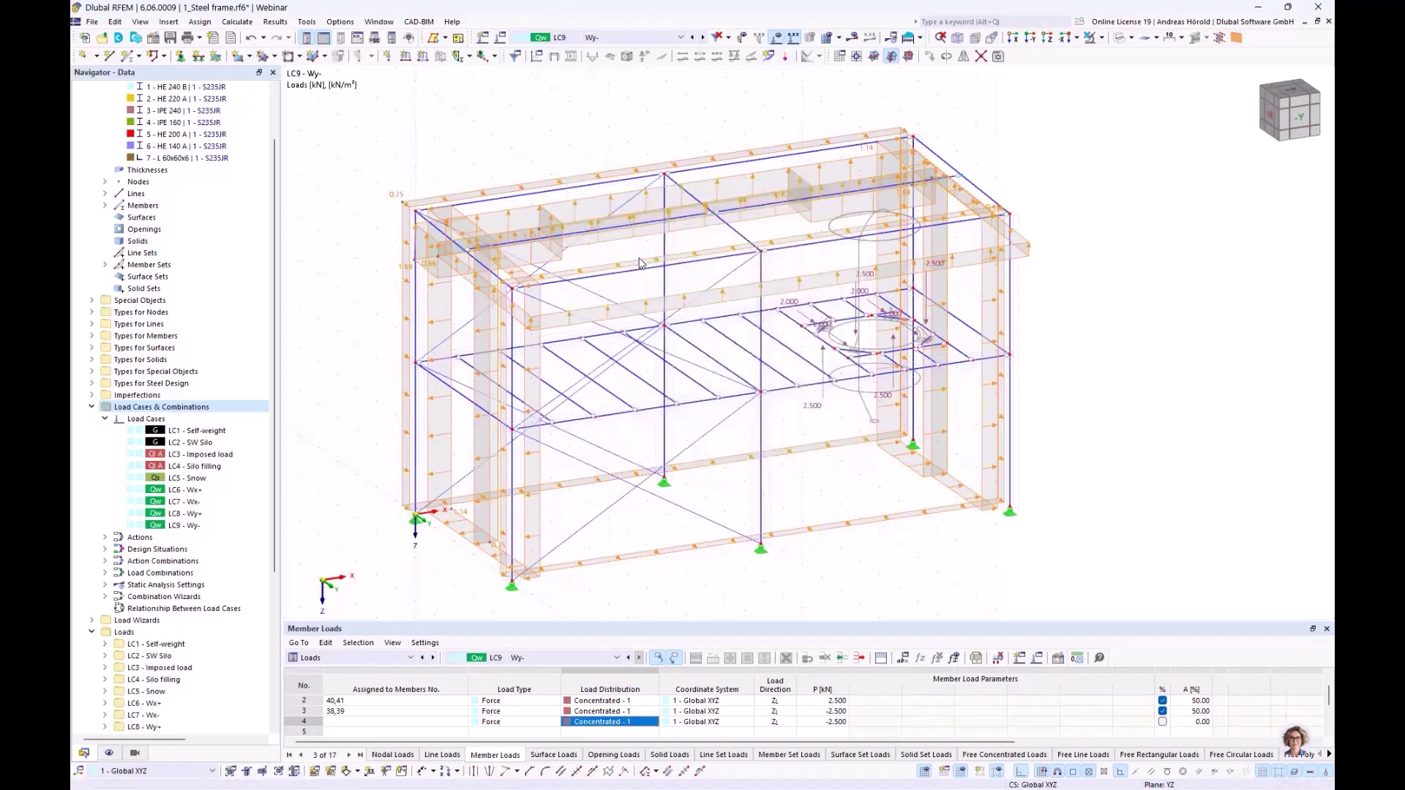
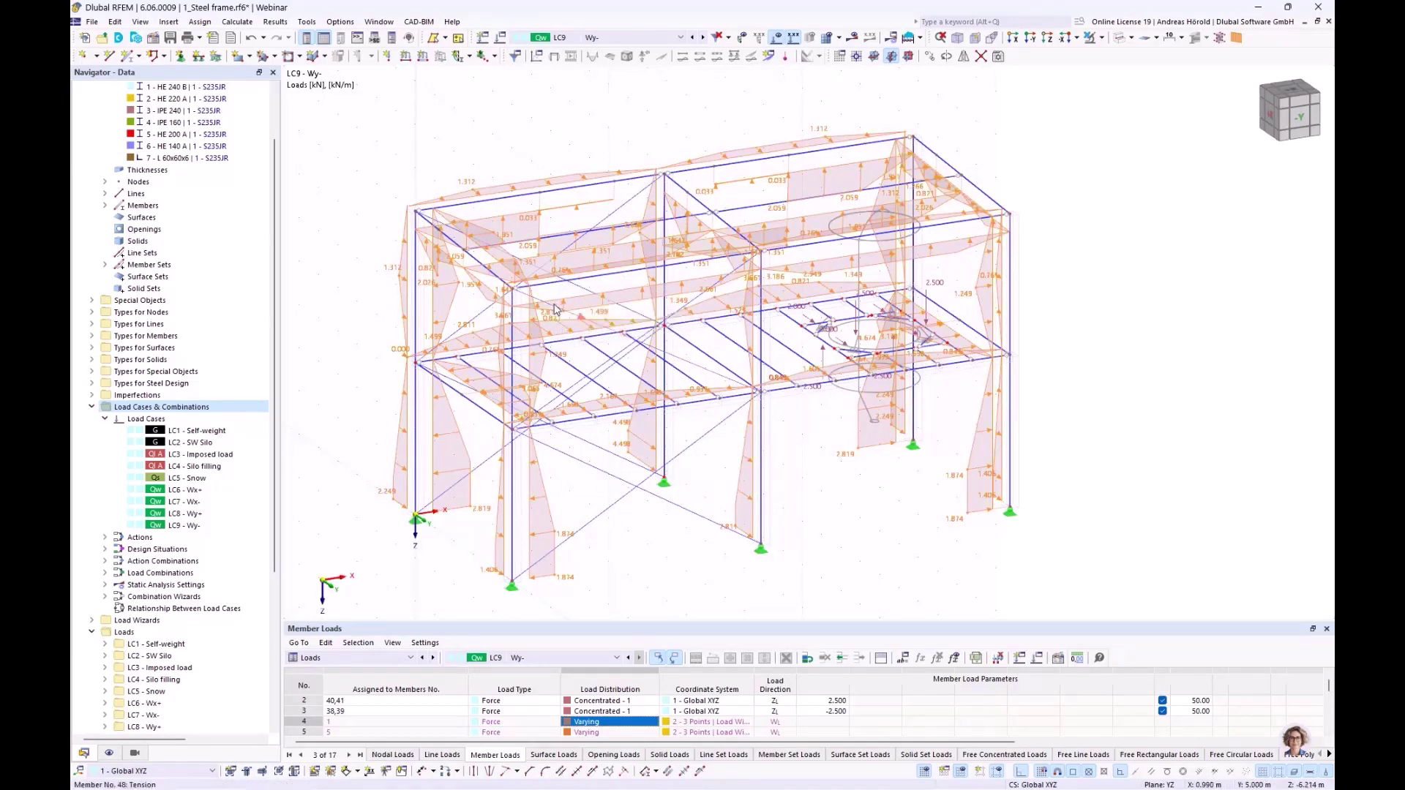
- Edit the wind load wizard so that members parallel to members 3, 4 and 57 receive no load
double_click(557, 307)
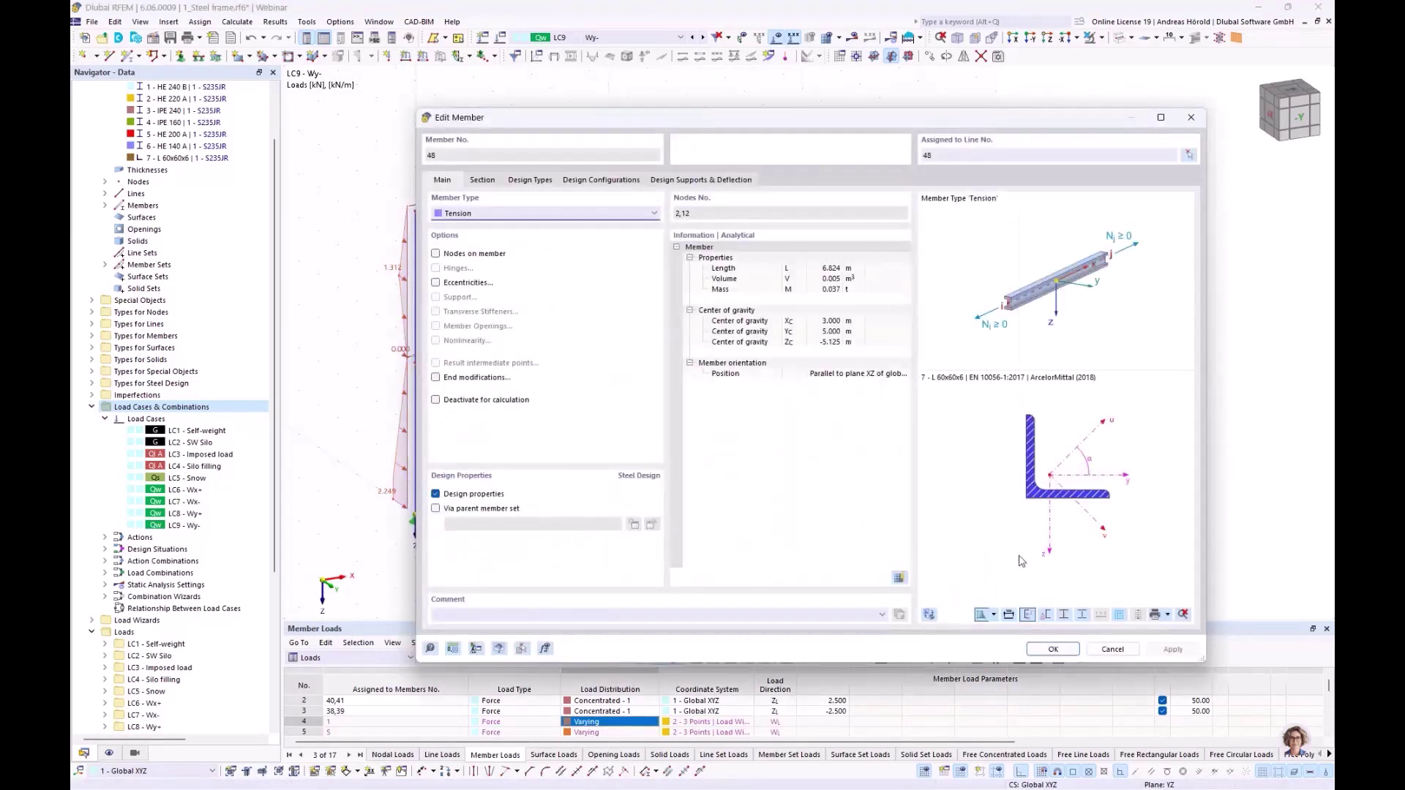
left_click(1112, 649)
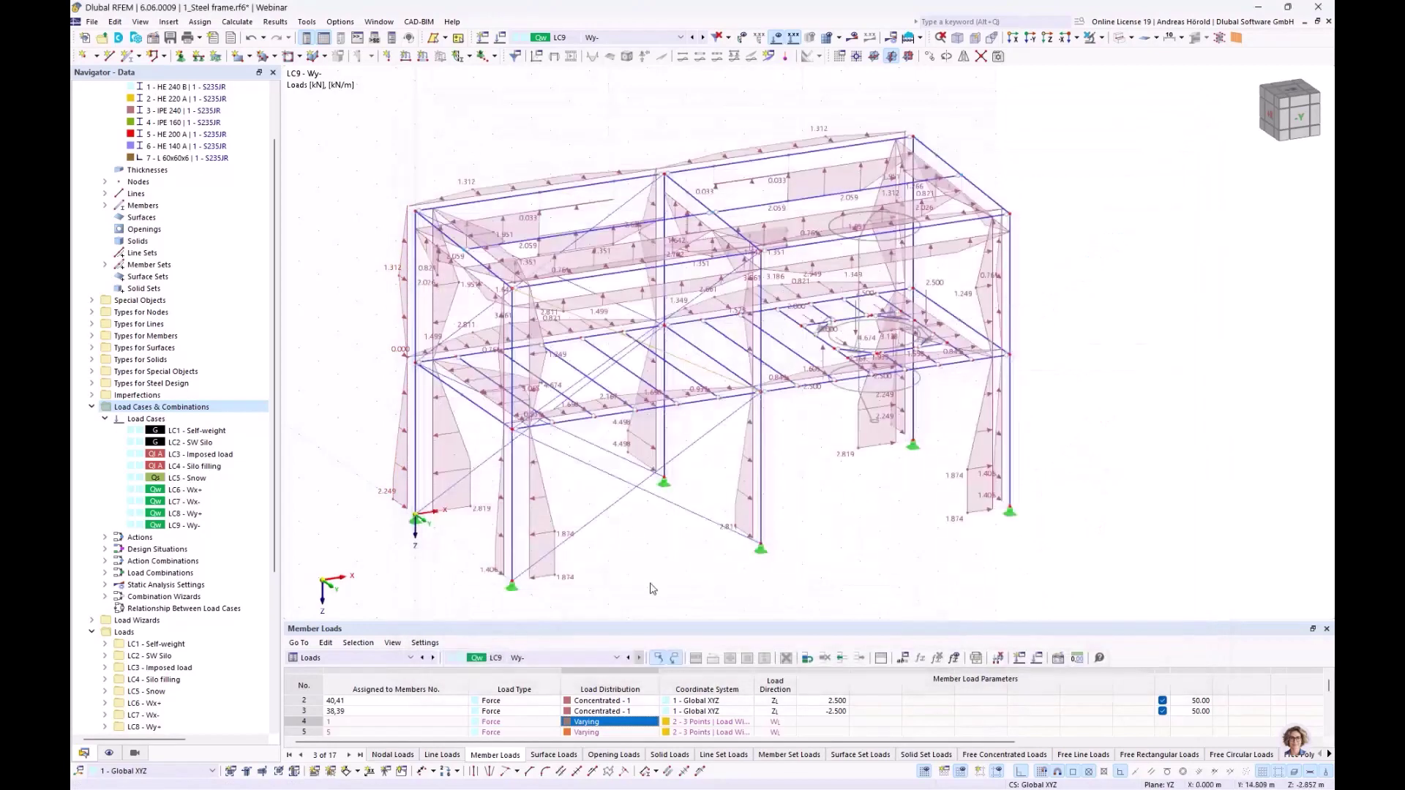
double_click(551, 505)
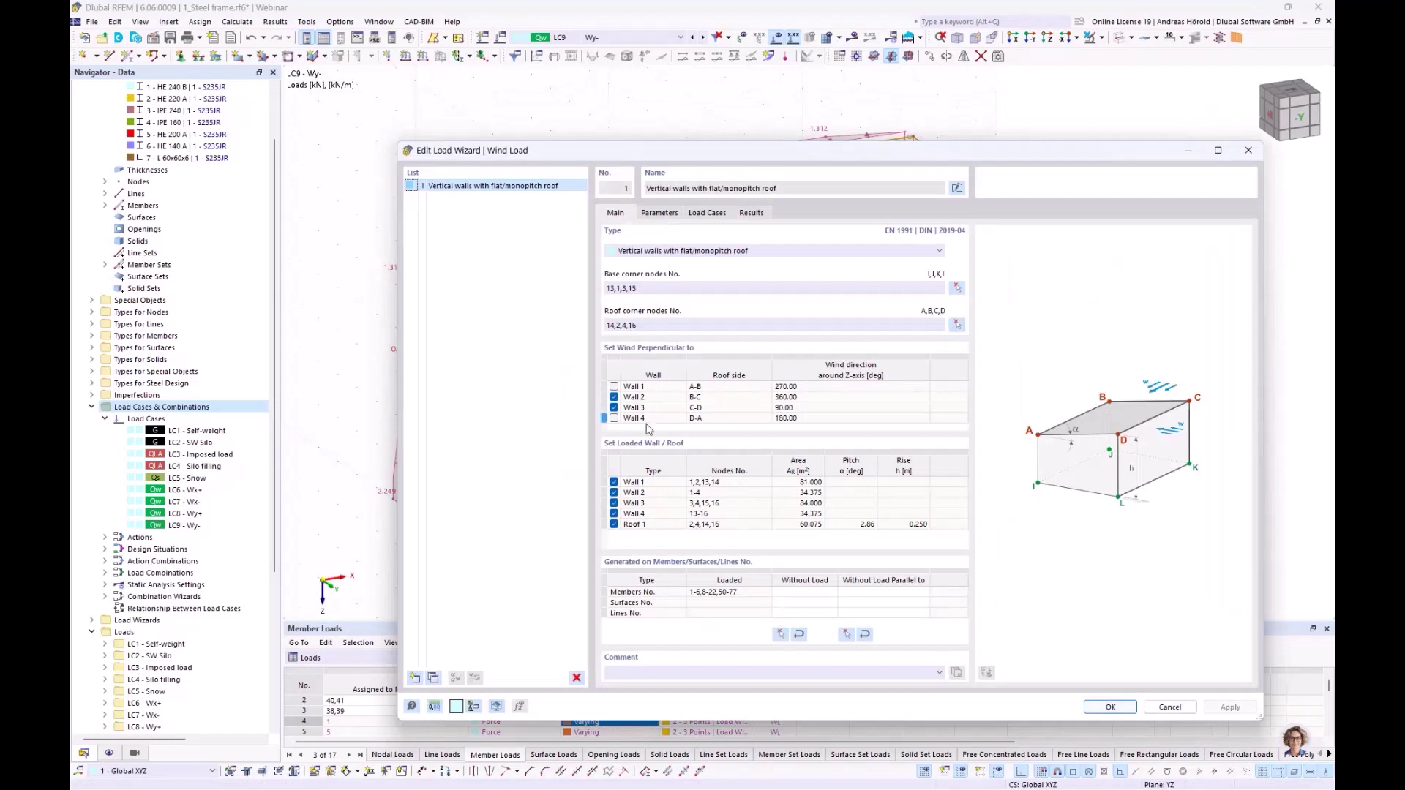
left_click(879, 592)
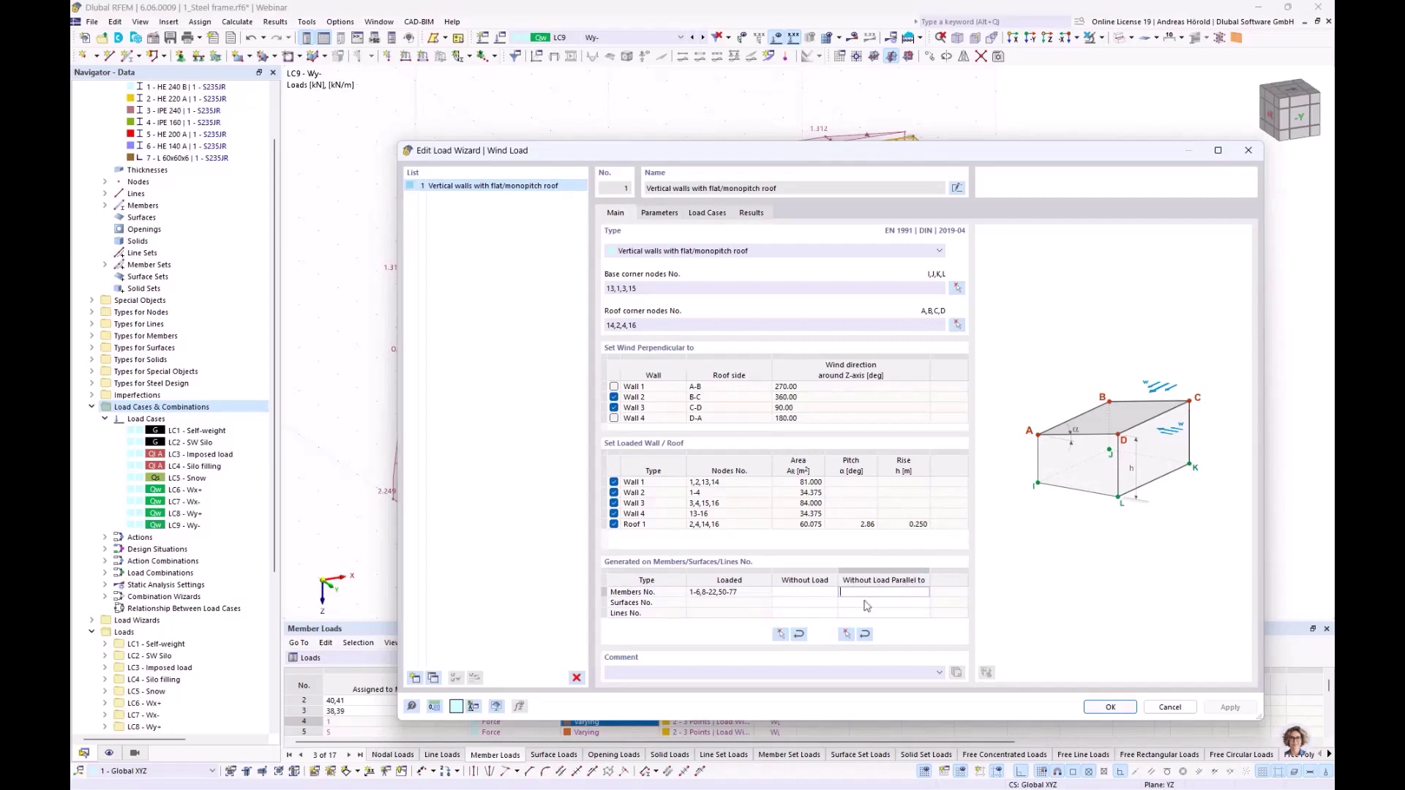
left_click(846, 633)
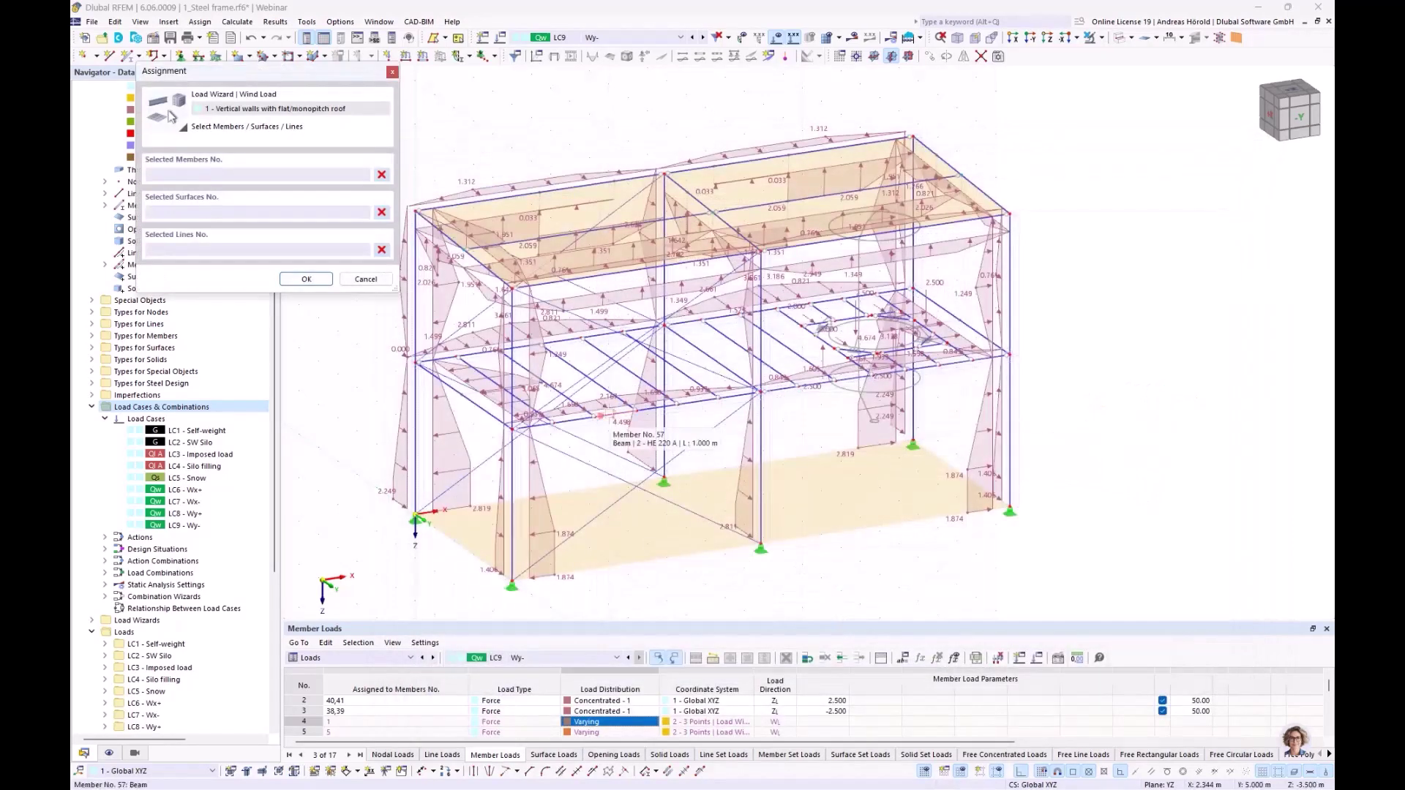
left_click(601, 416)
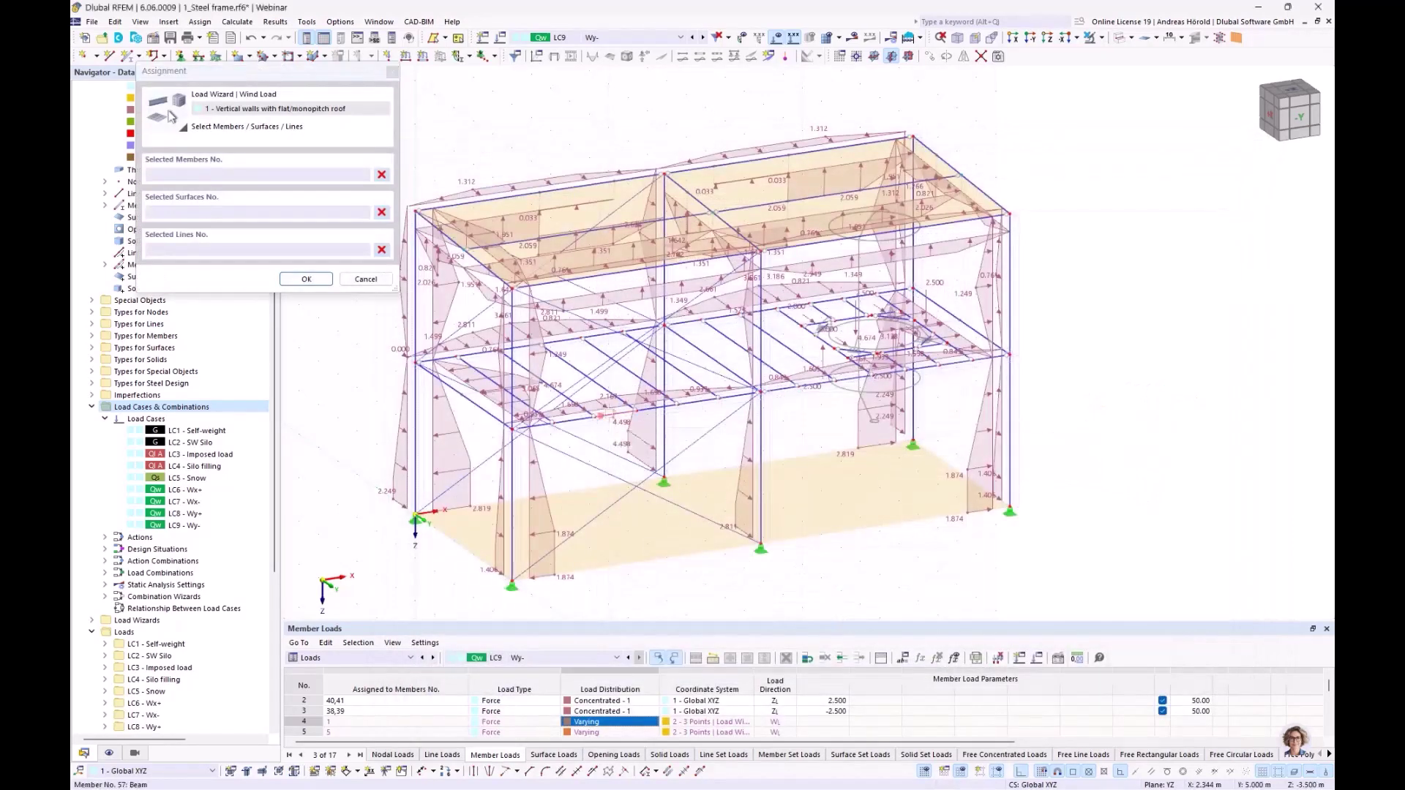
left_click(477, 399)
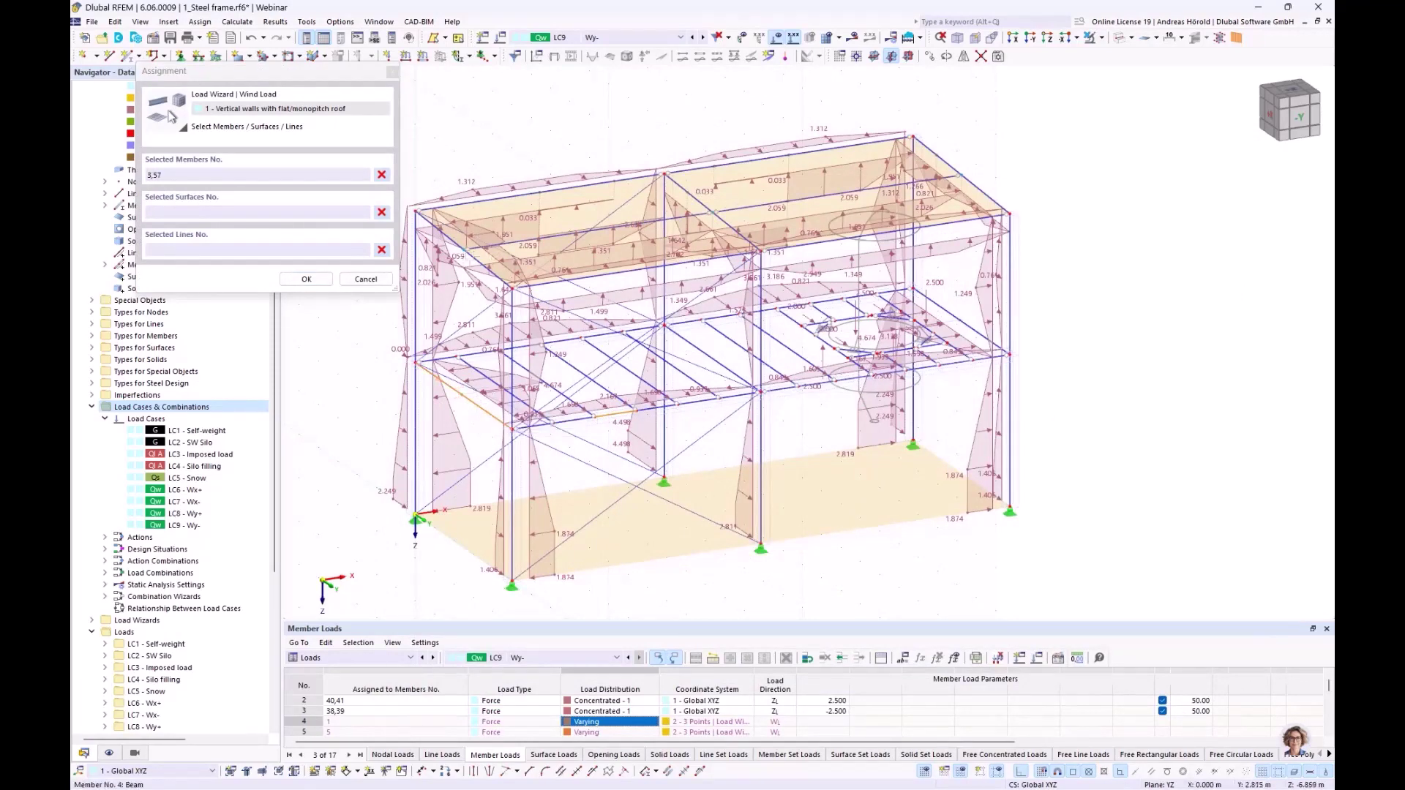
left_click(307, 279)
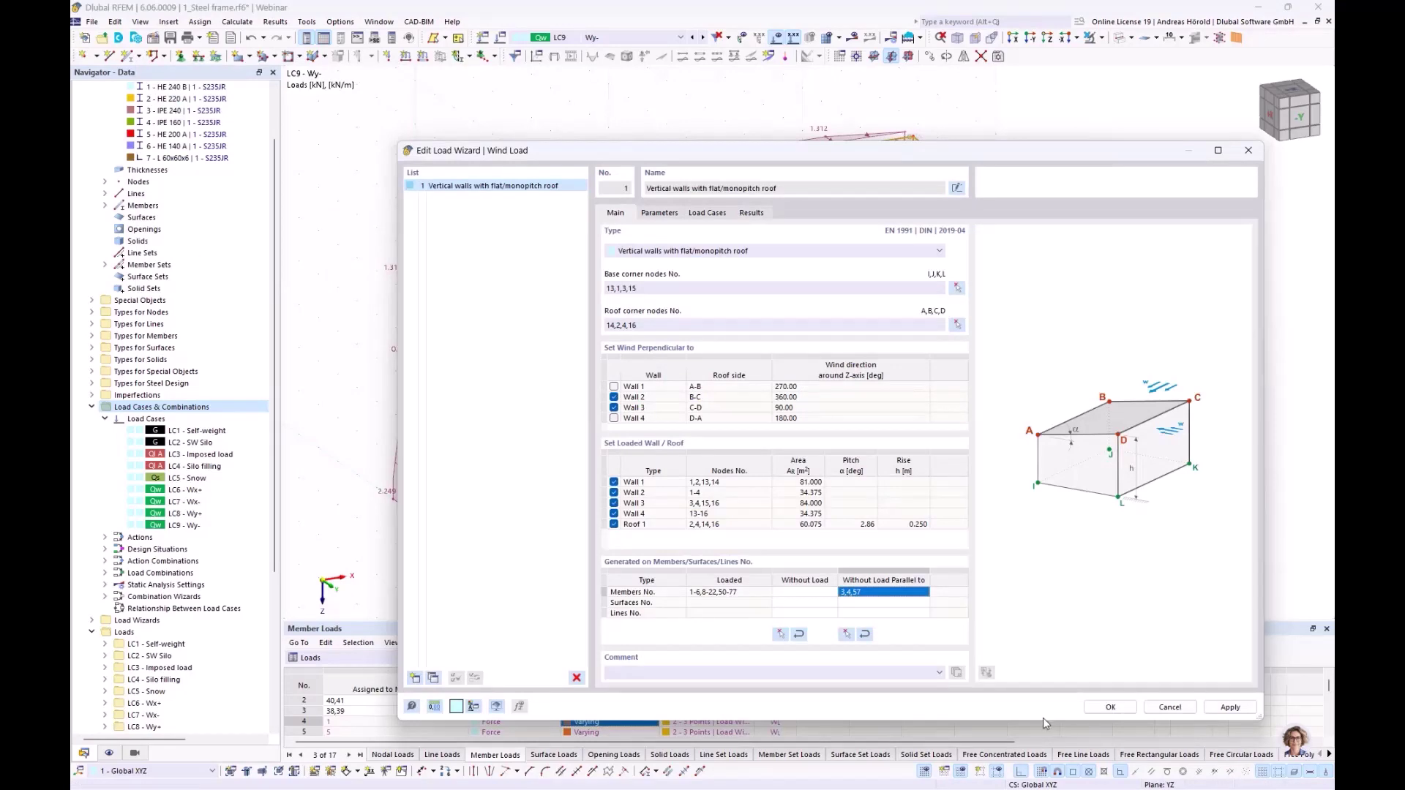
left_click(1107, 706)
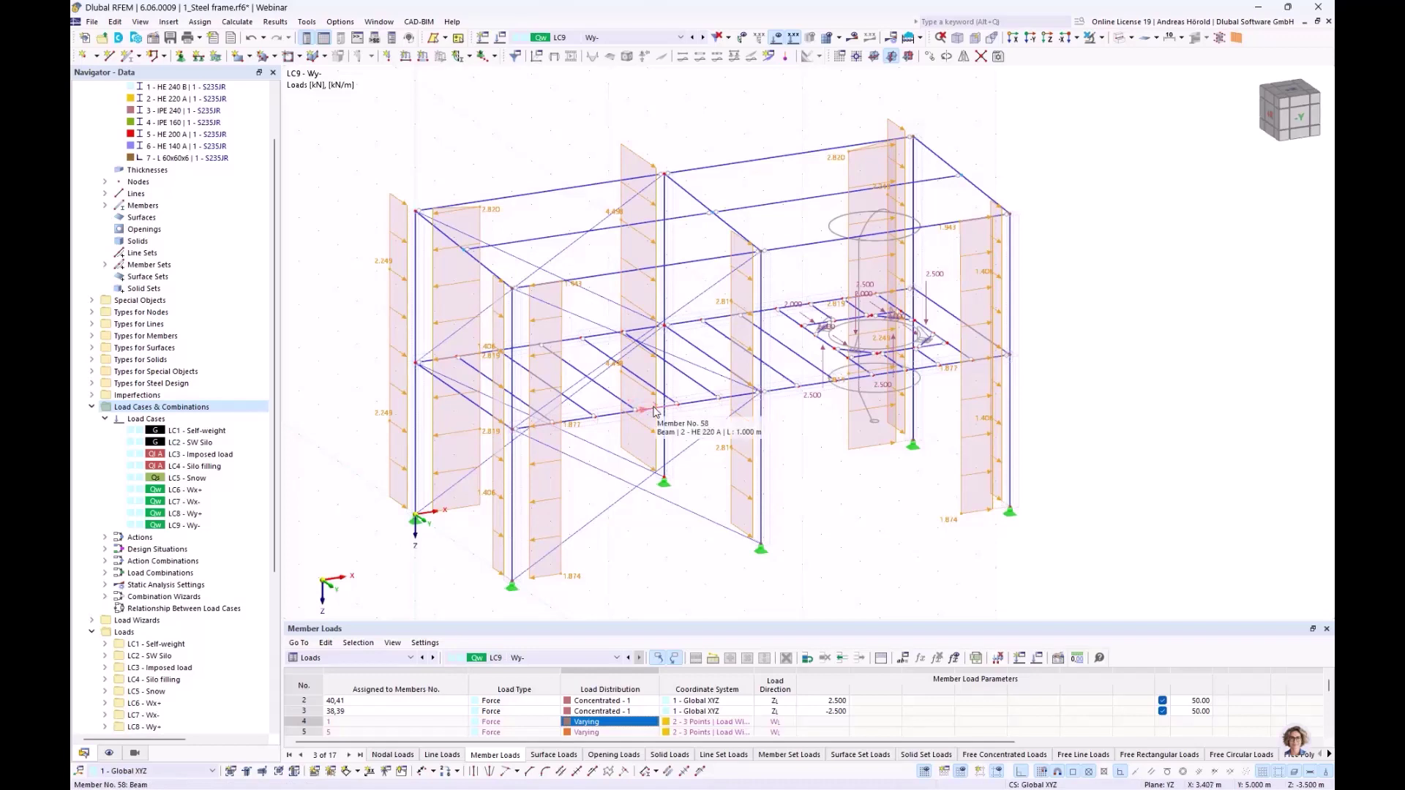
- Copy the wind load wizard as a Flat/monopitch roof wizard and deactivate wind directions 1 (A-B) and 4 (D-A)
double_click(655, 246)
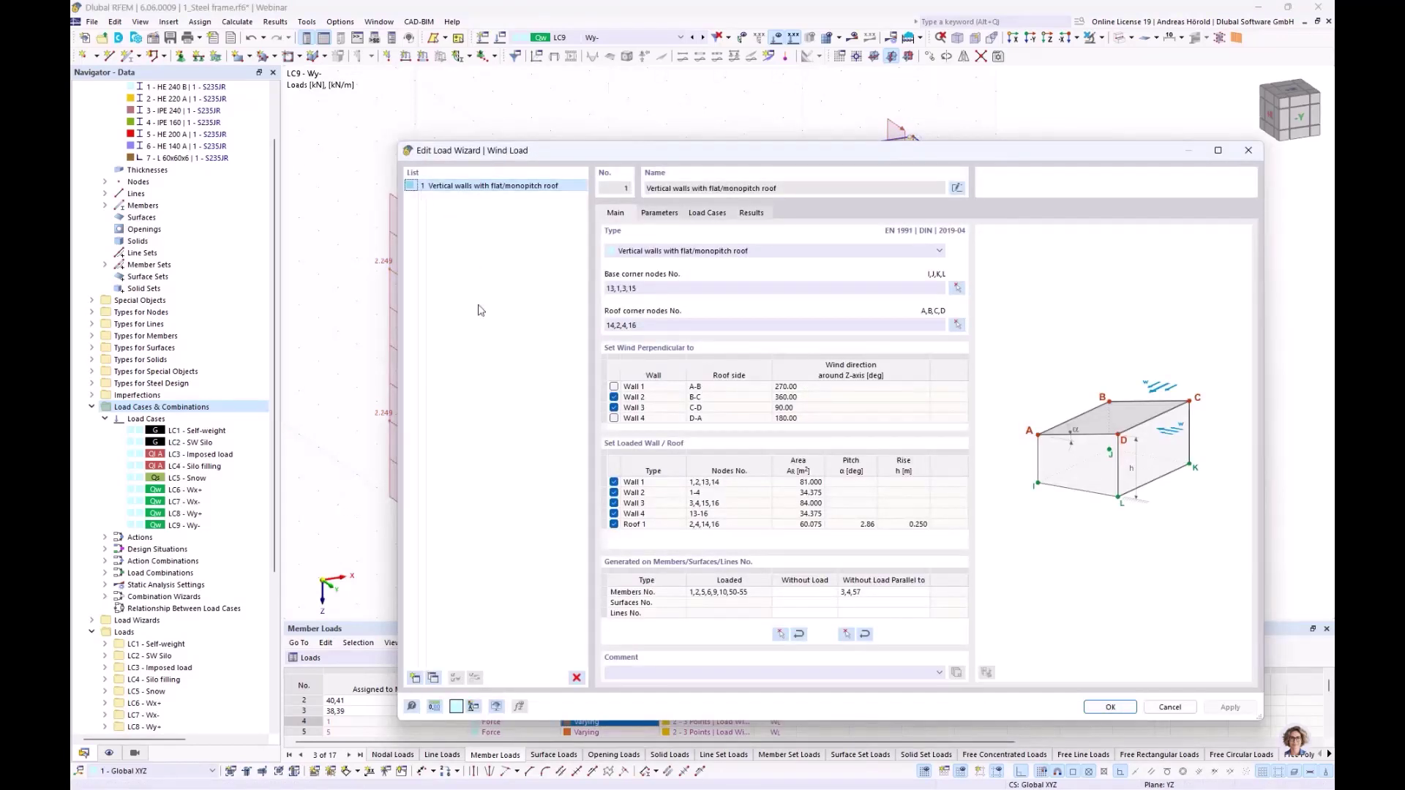
left_click(434, 678)
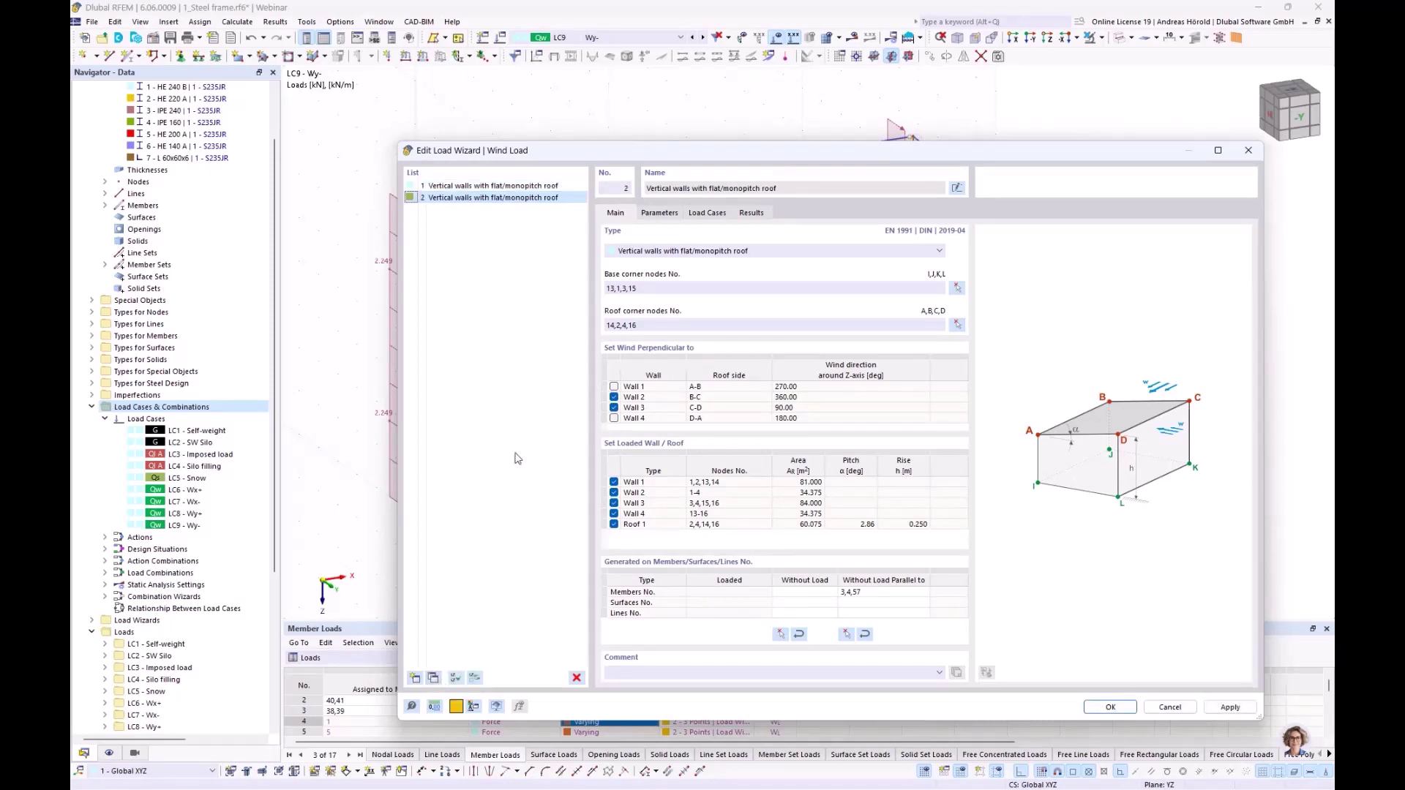
left_click(757, 252)
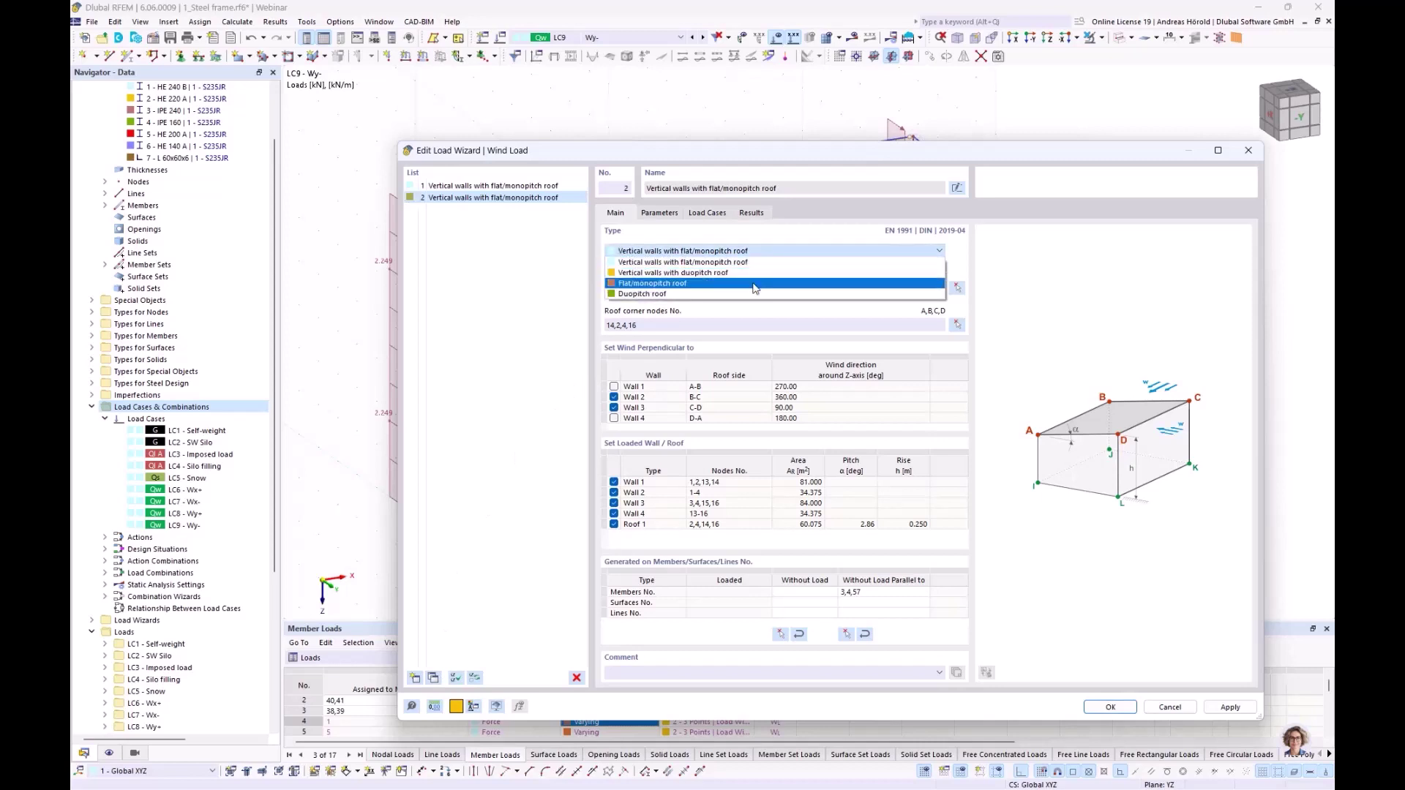
left_click(754, 284)
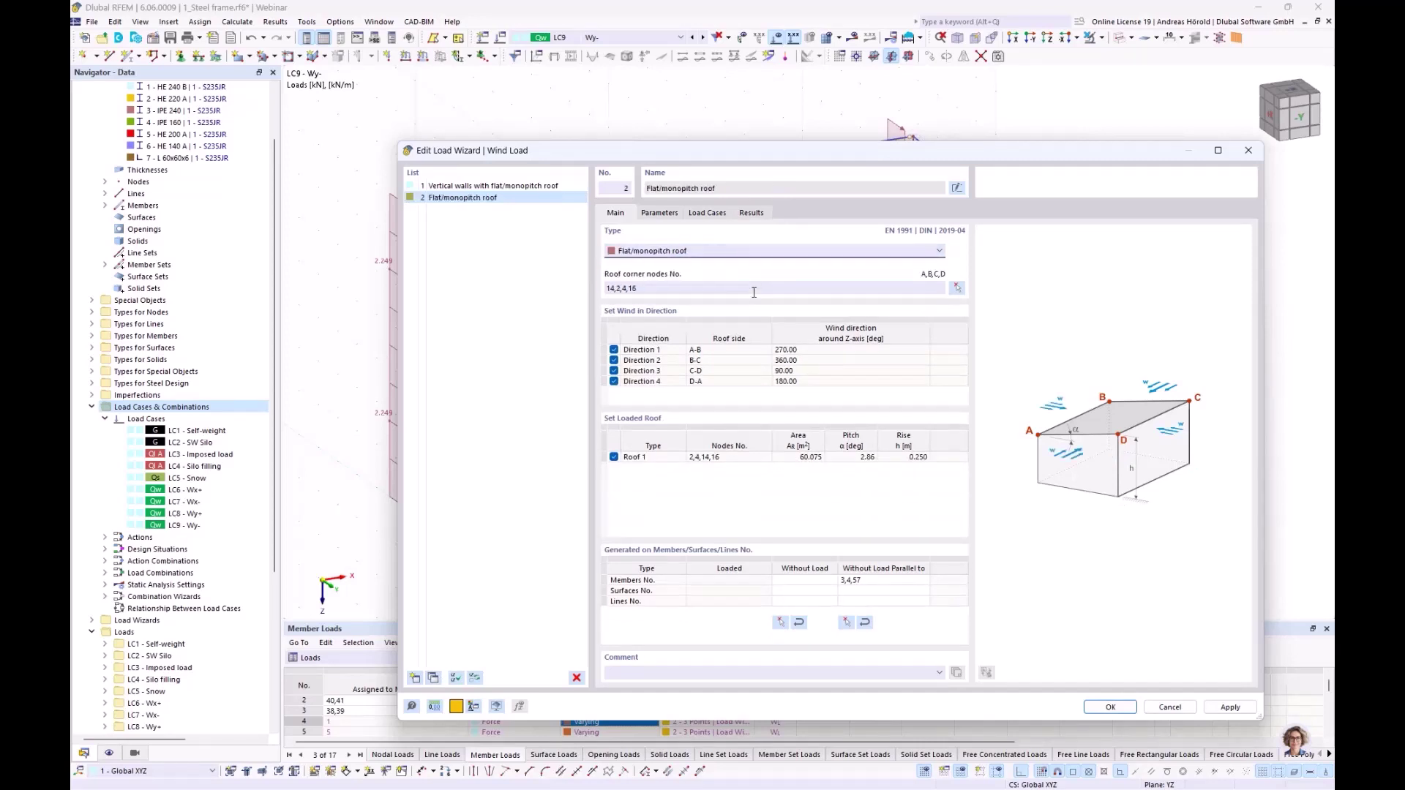
left_click(614, 349)
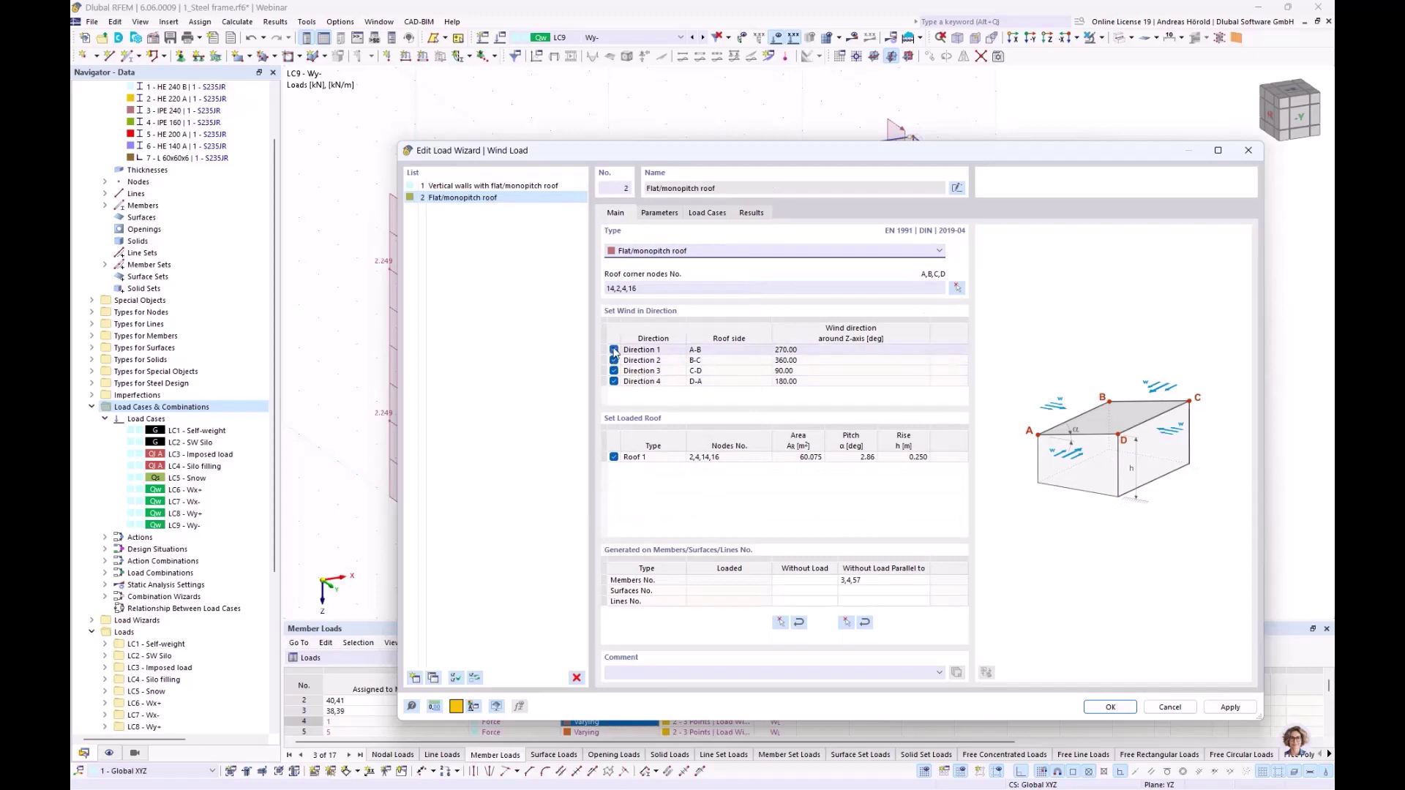
left_click(614, 382)
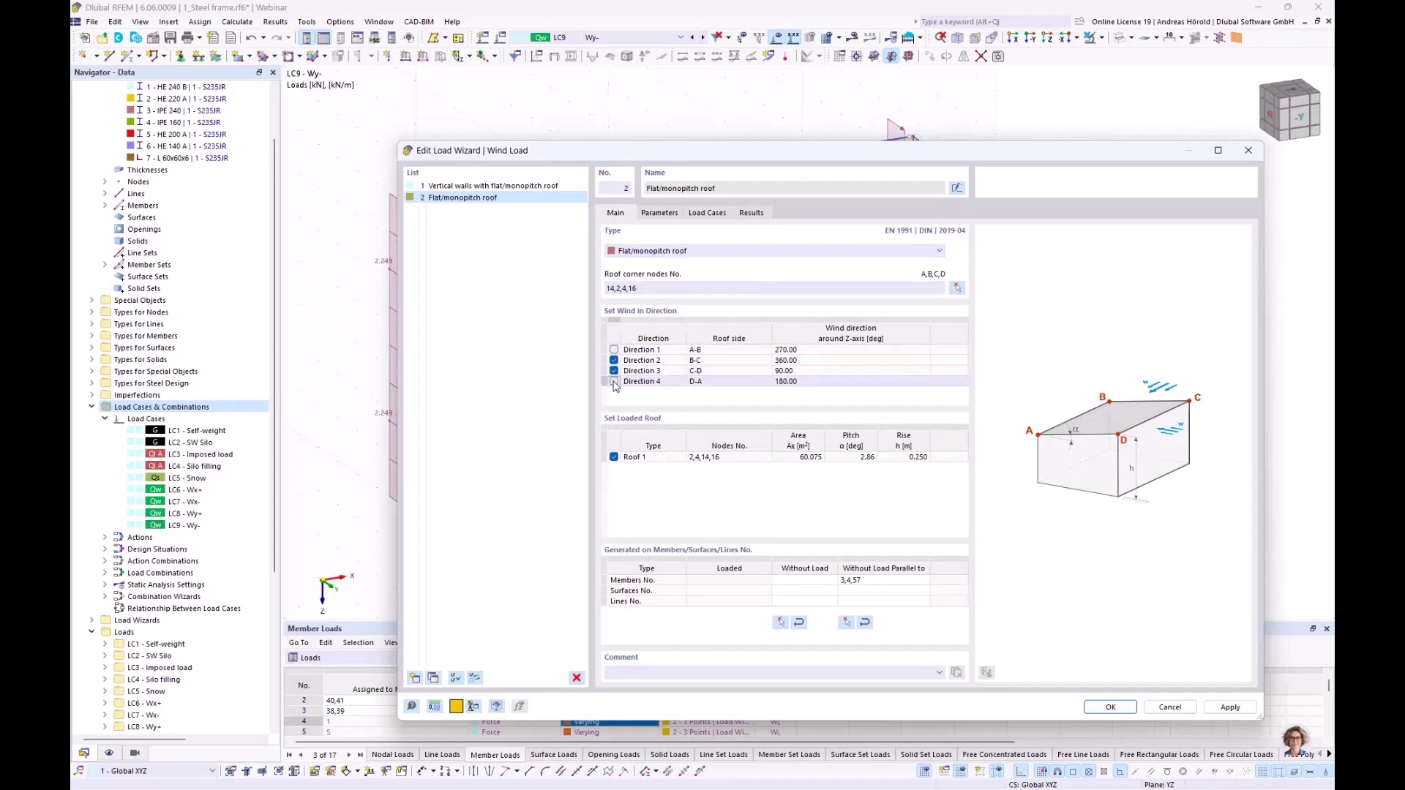
- Replace the roof wizard's parallel-member exclusion with only member 4, the roof beam at the frame's end
left_click(870, 581)
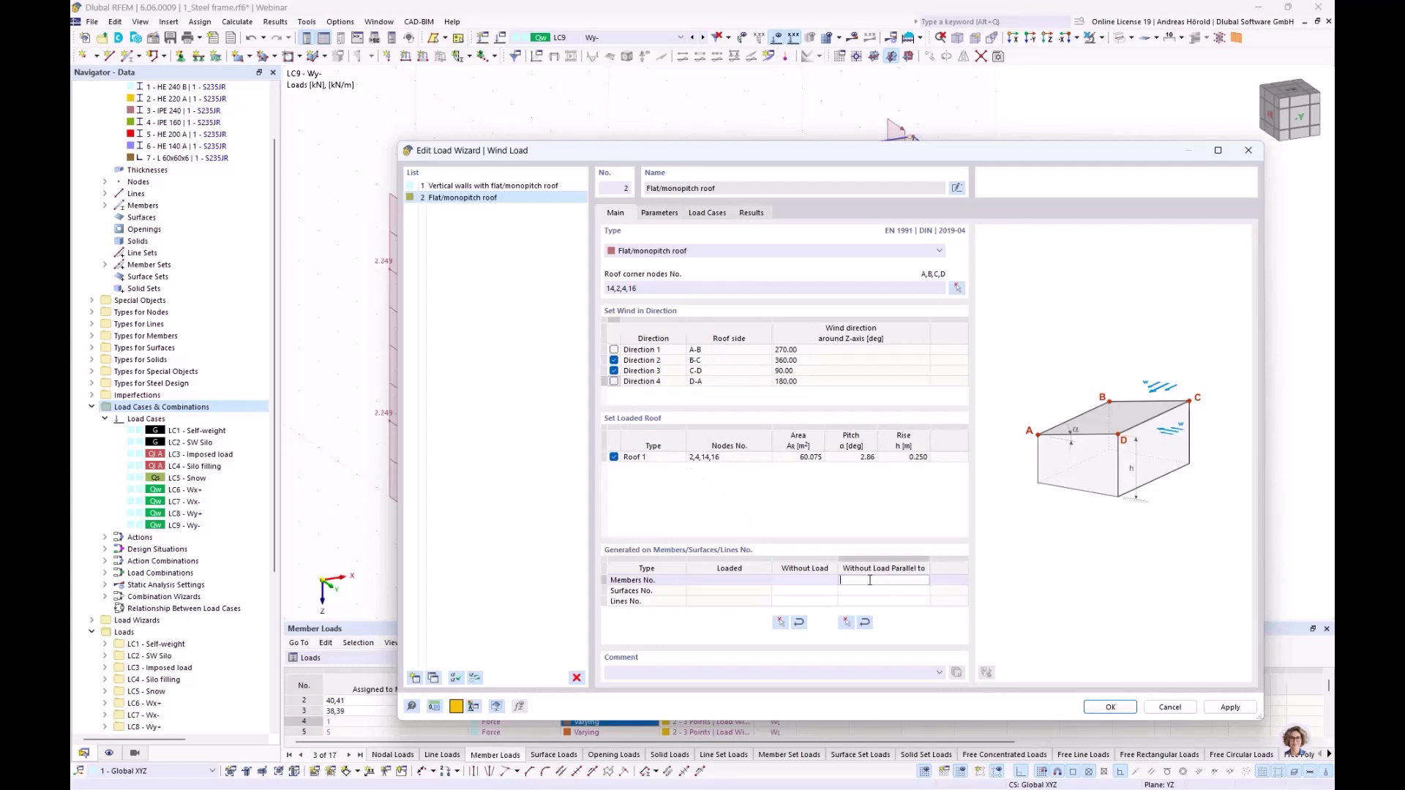
left_click(846, 622)
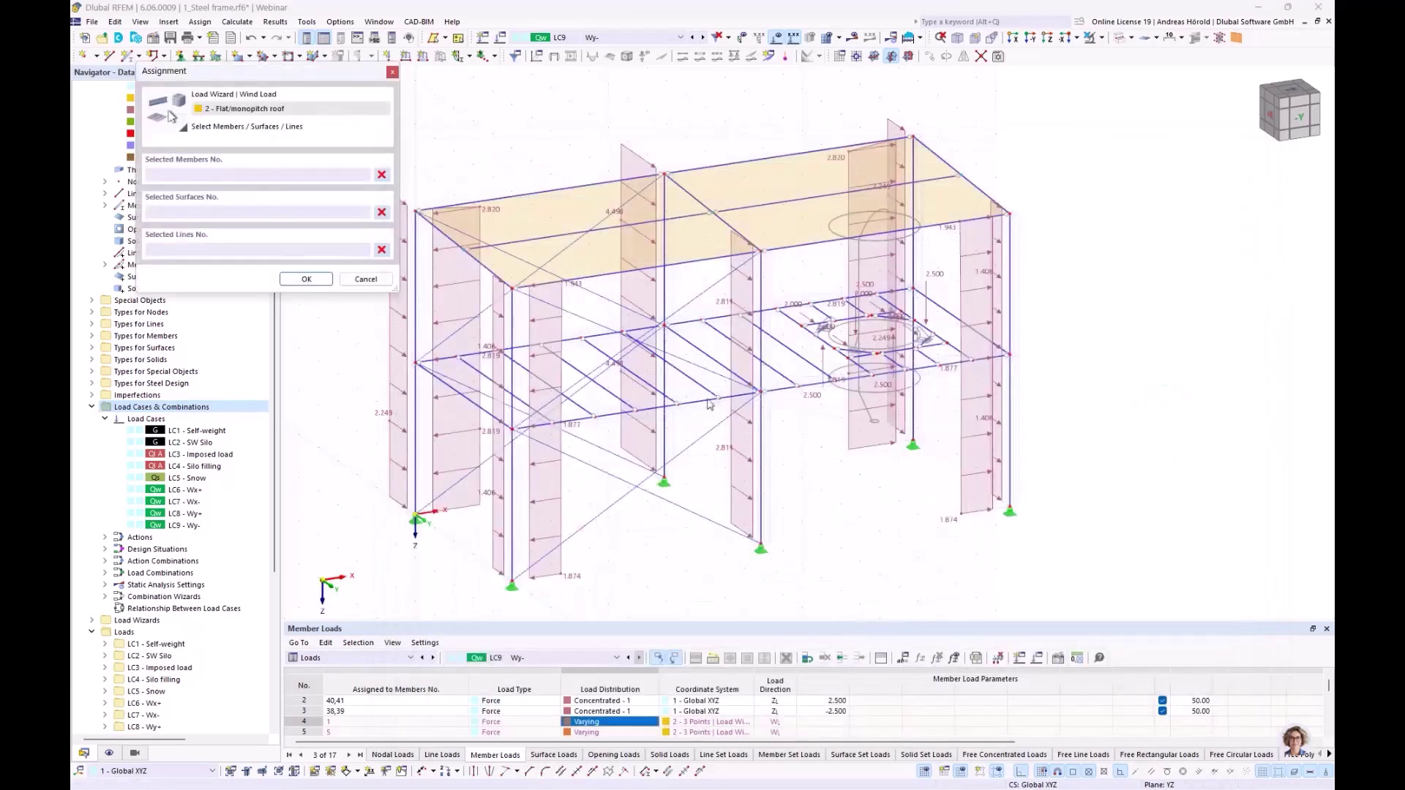
left_click(495, 269)
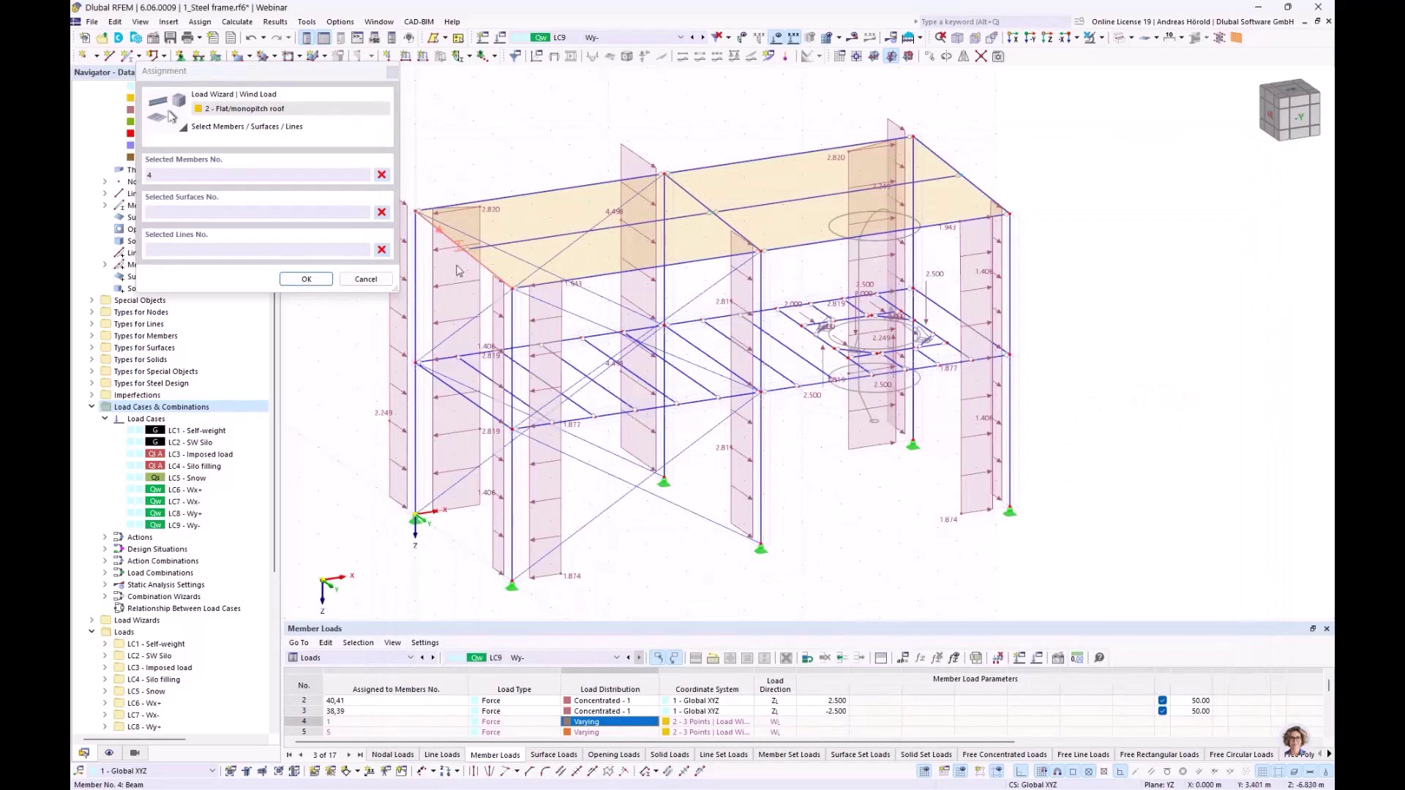
left_click(306, 280)
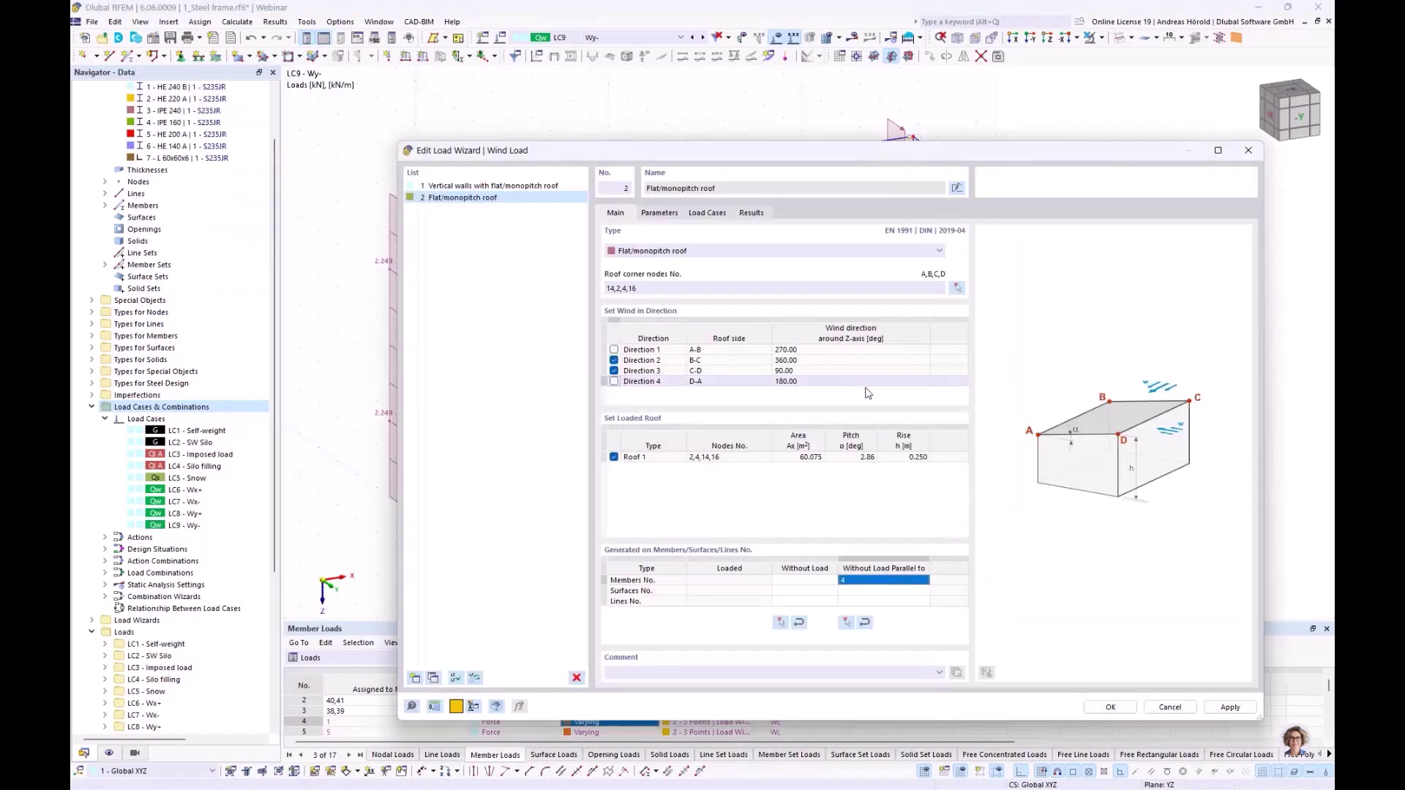
- Review the flat/monopitch roof wizard's parameters and its assignment to LC6 to LC9, and generate the roof wind loads
left_click(658, 213)
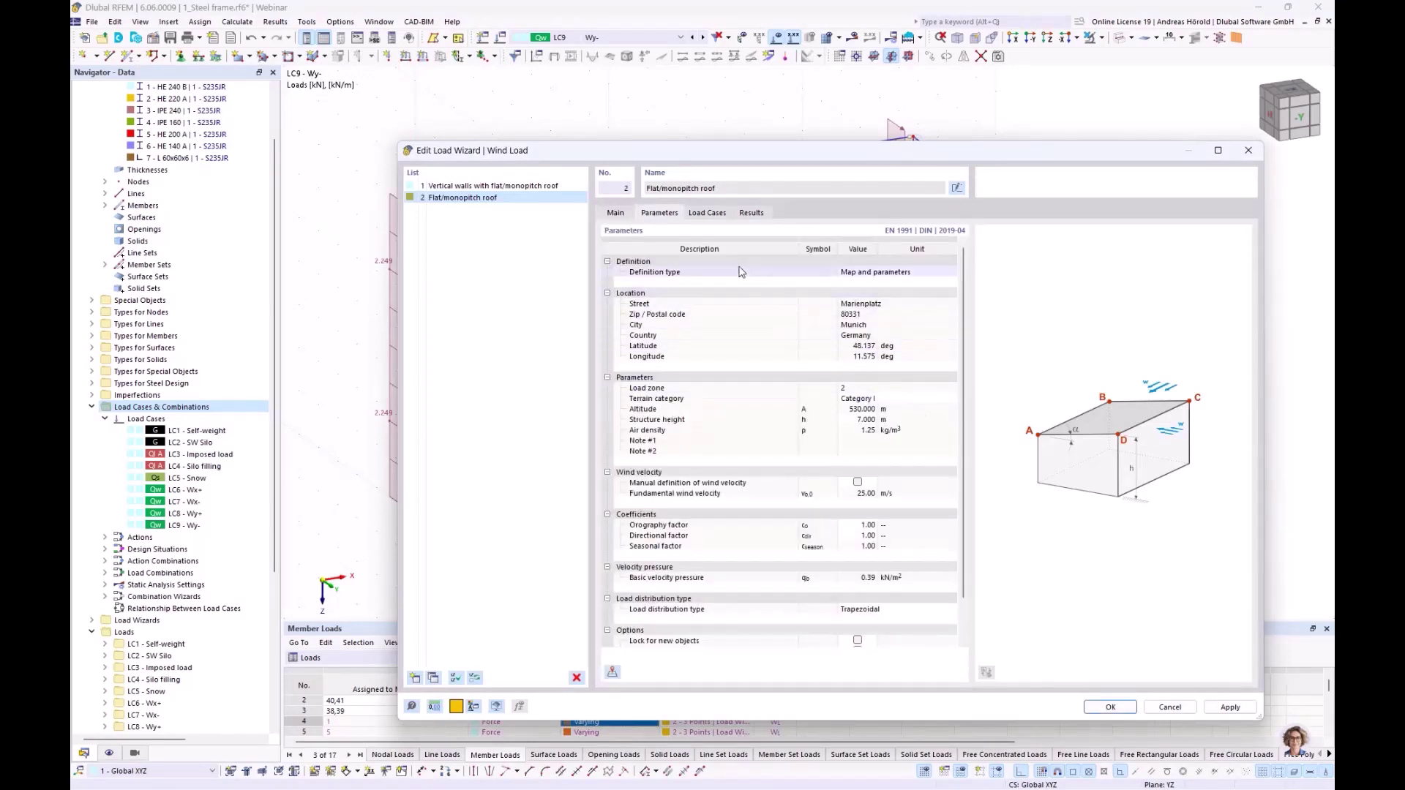
left_click(707, 213)
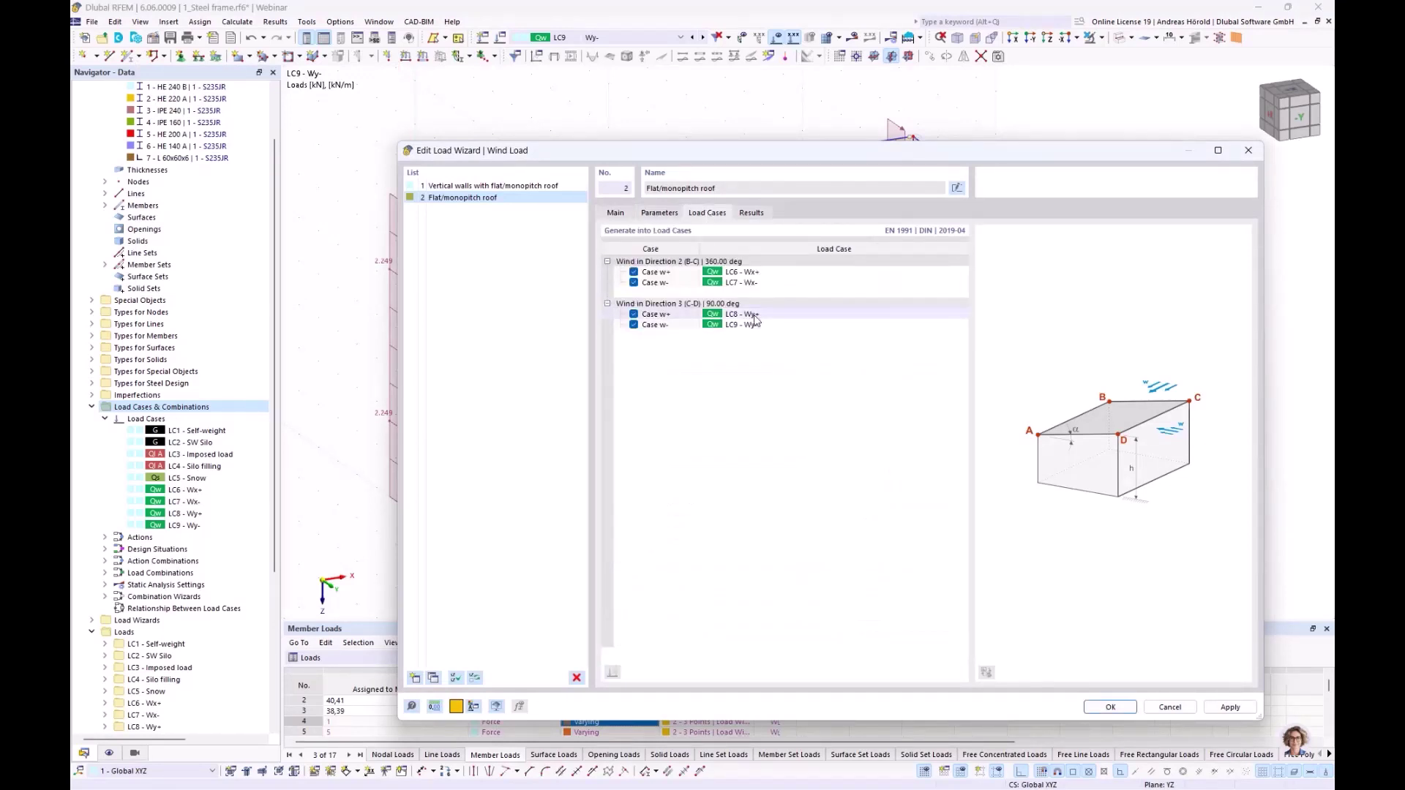
left_click(1111, 707)
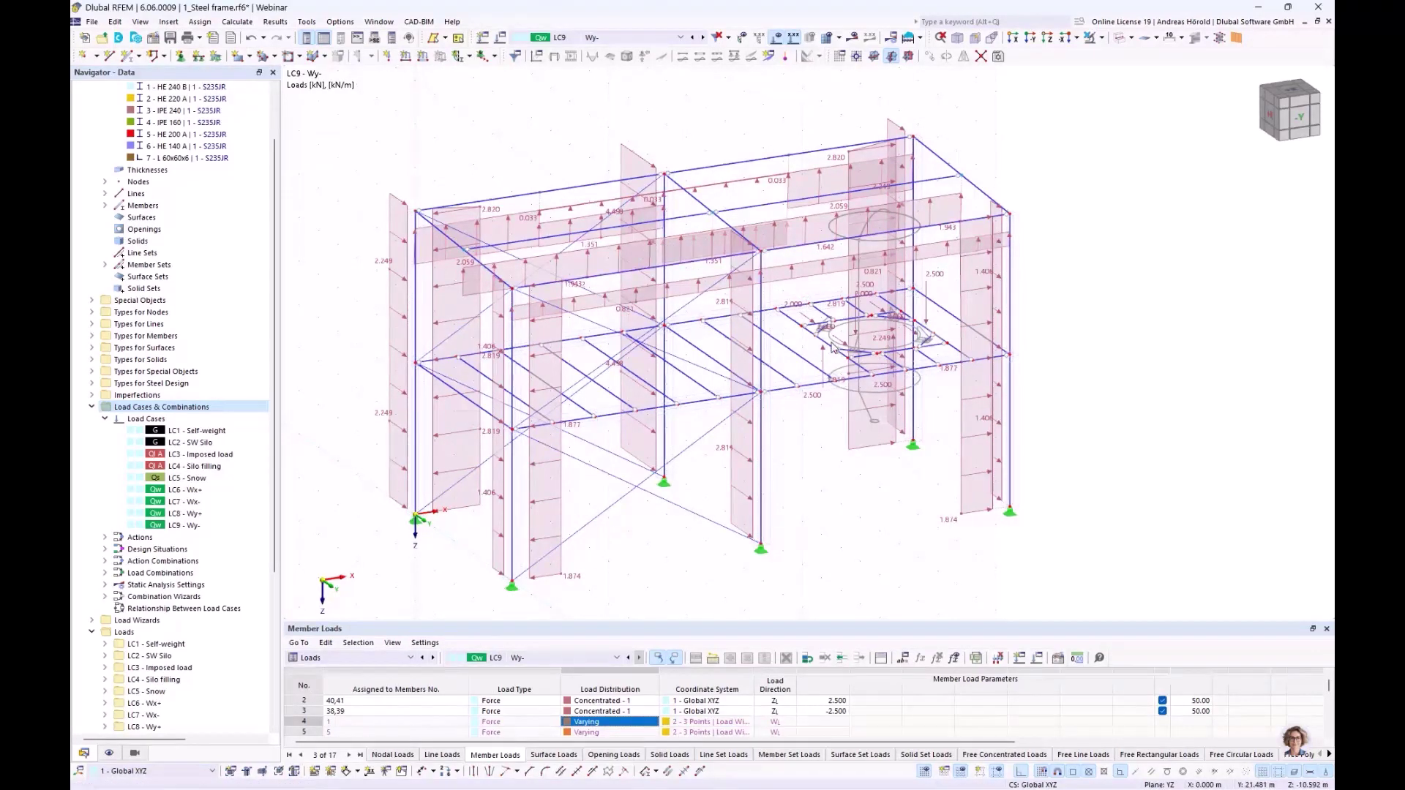
- Turn off the separate display of the wind load wizard's generated member loads on the frame
middle_click_drag(654, 248, 673, 168, "ctrl")
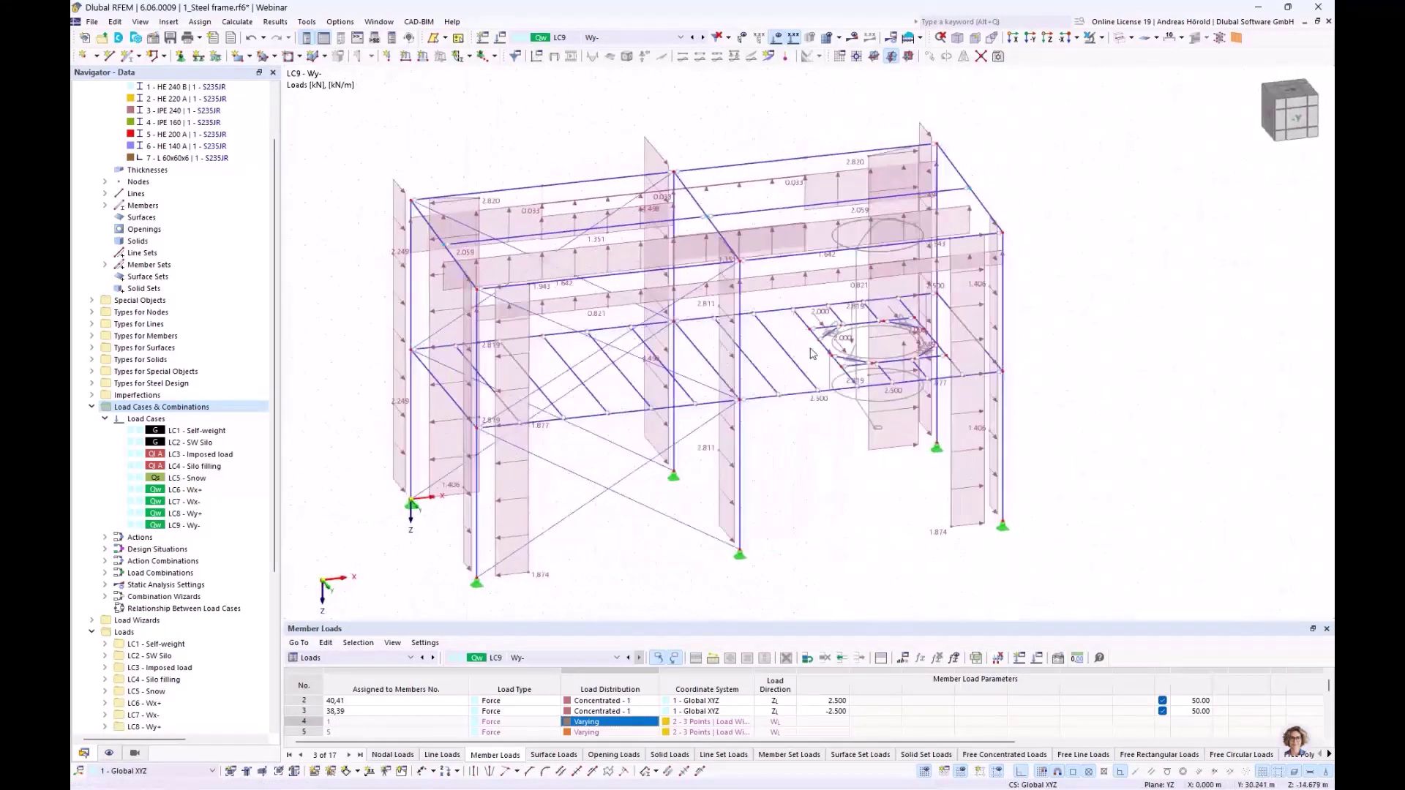
right_click(655, 154)
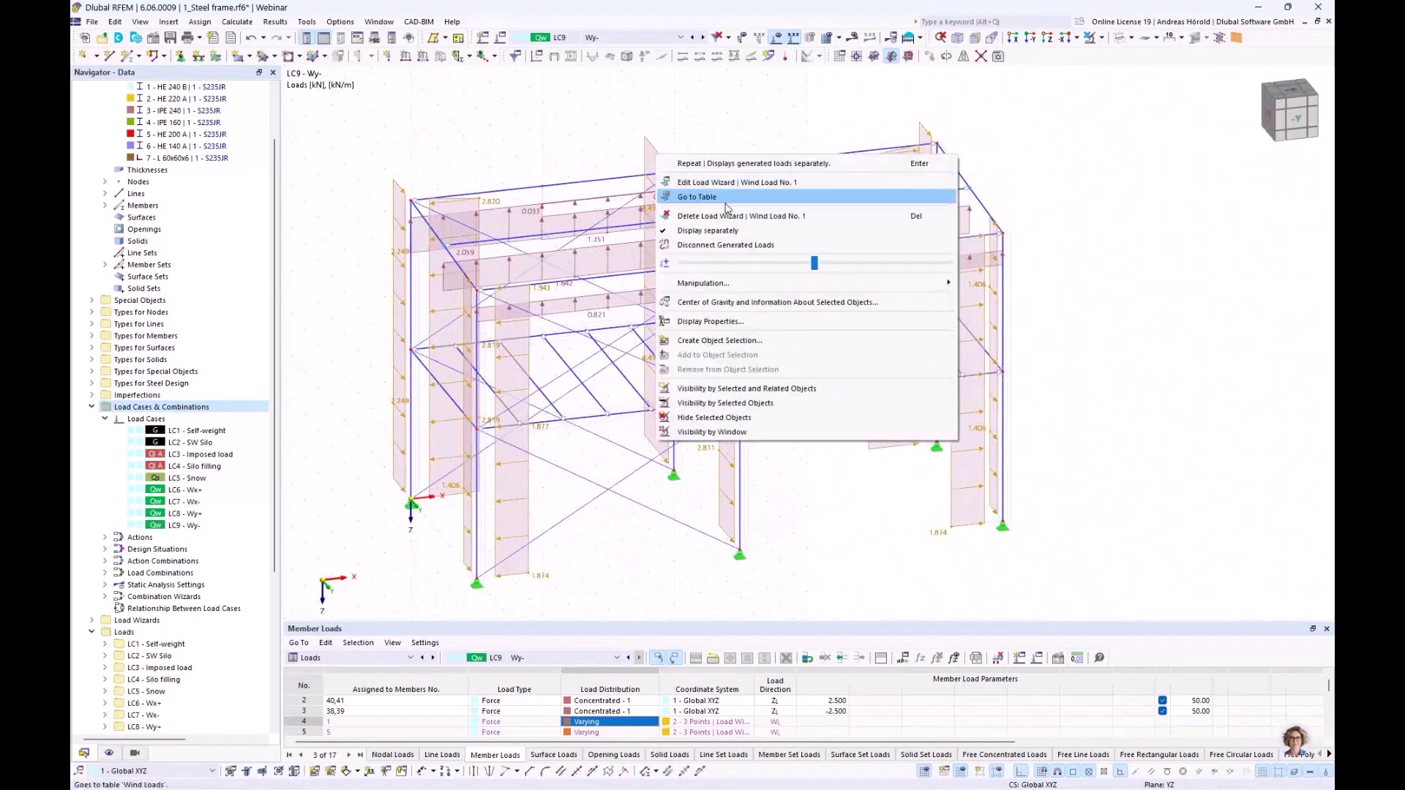
left_click(729, 231)
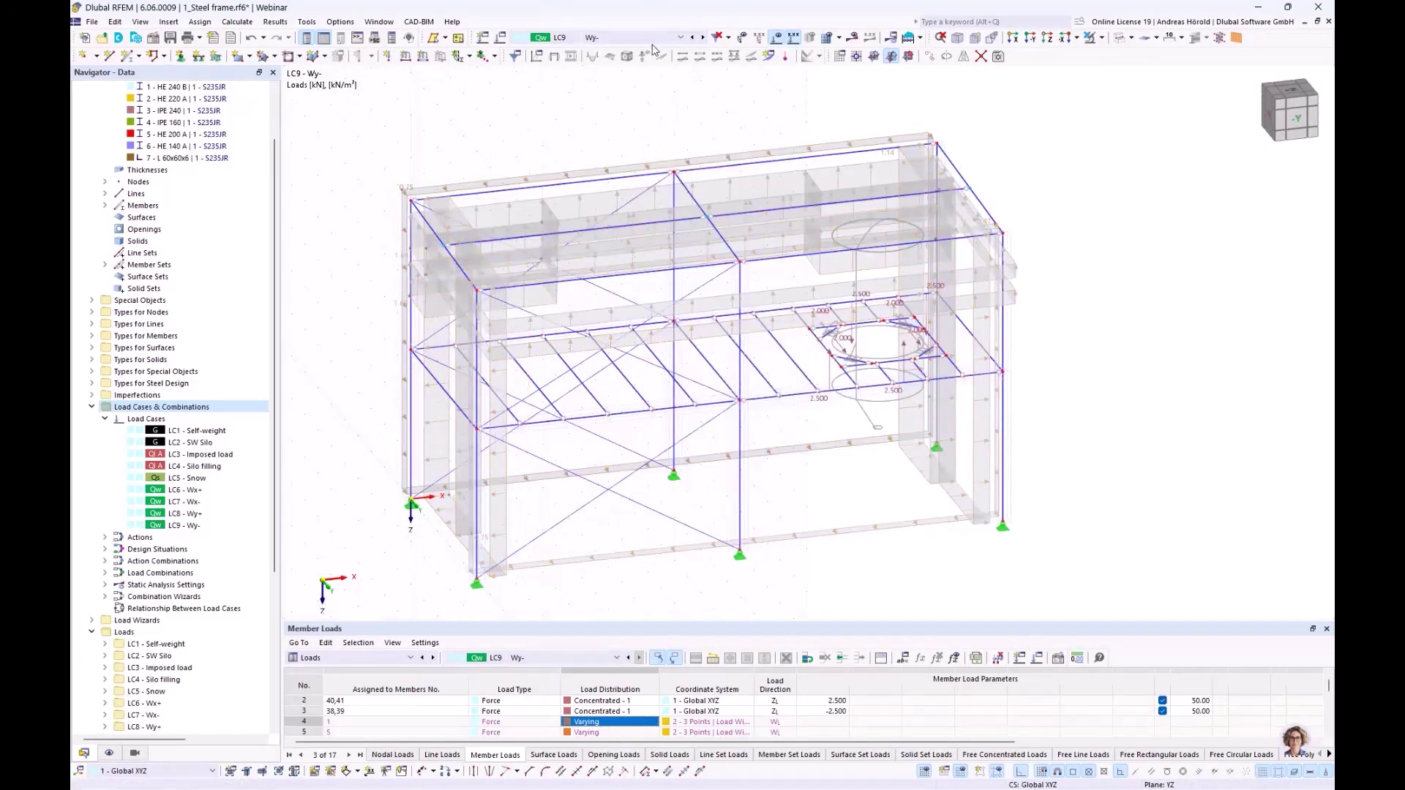
- Examine the wall and roof wind loads on the frame for load cases LC6 to LC9
left_click(622, 38)
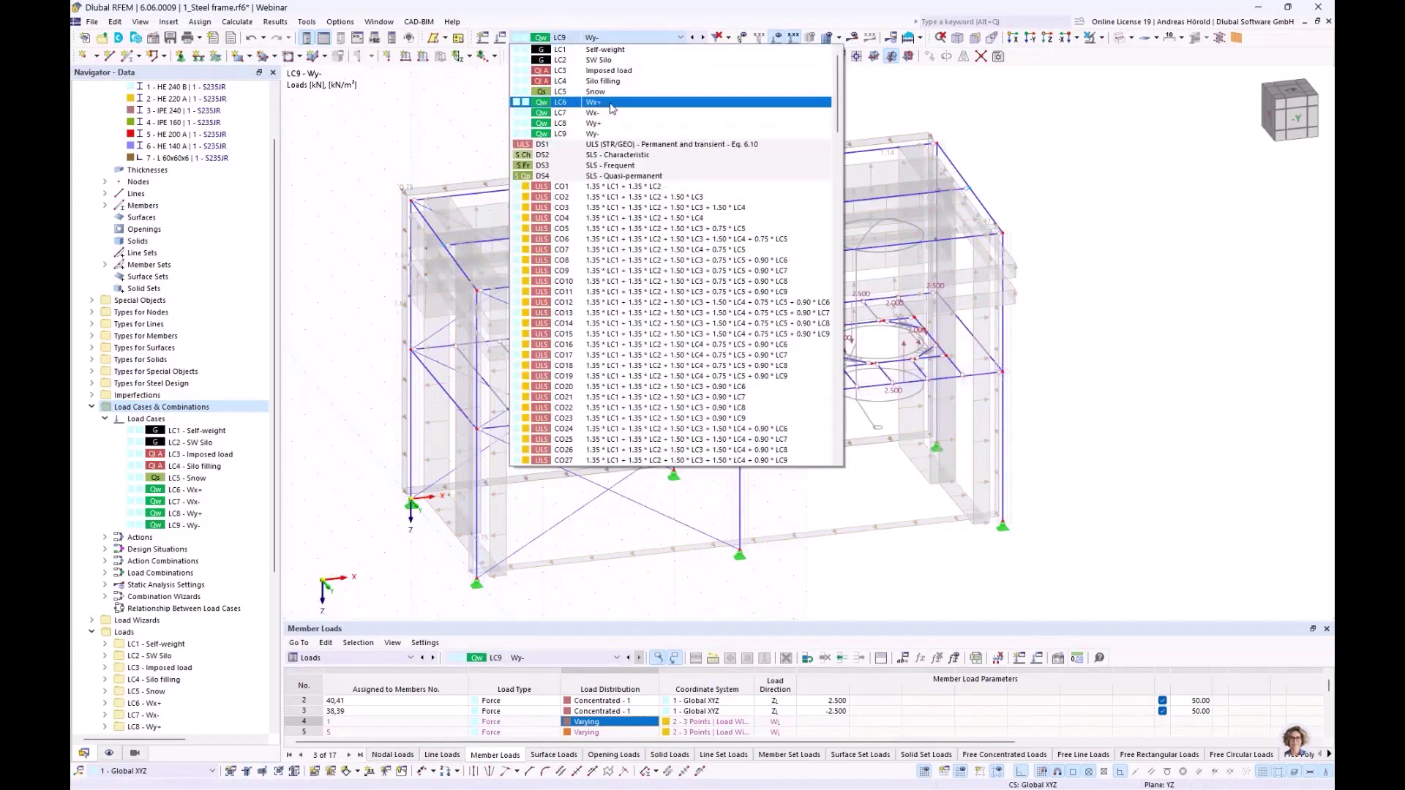
left_click(611, 103)
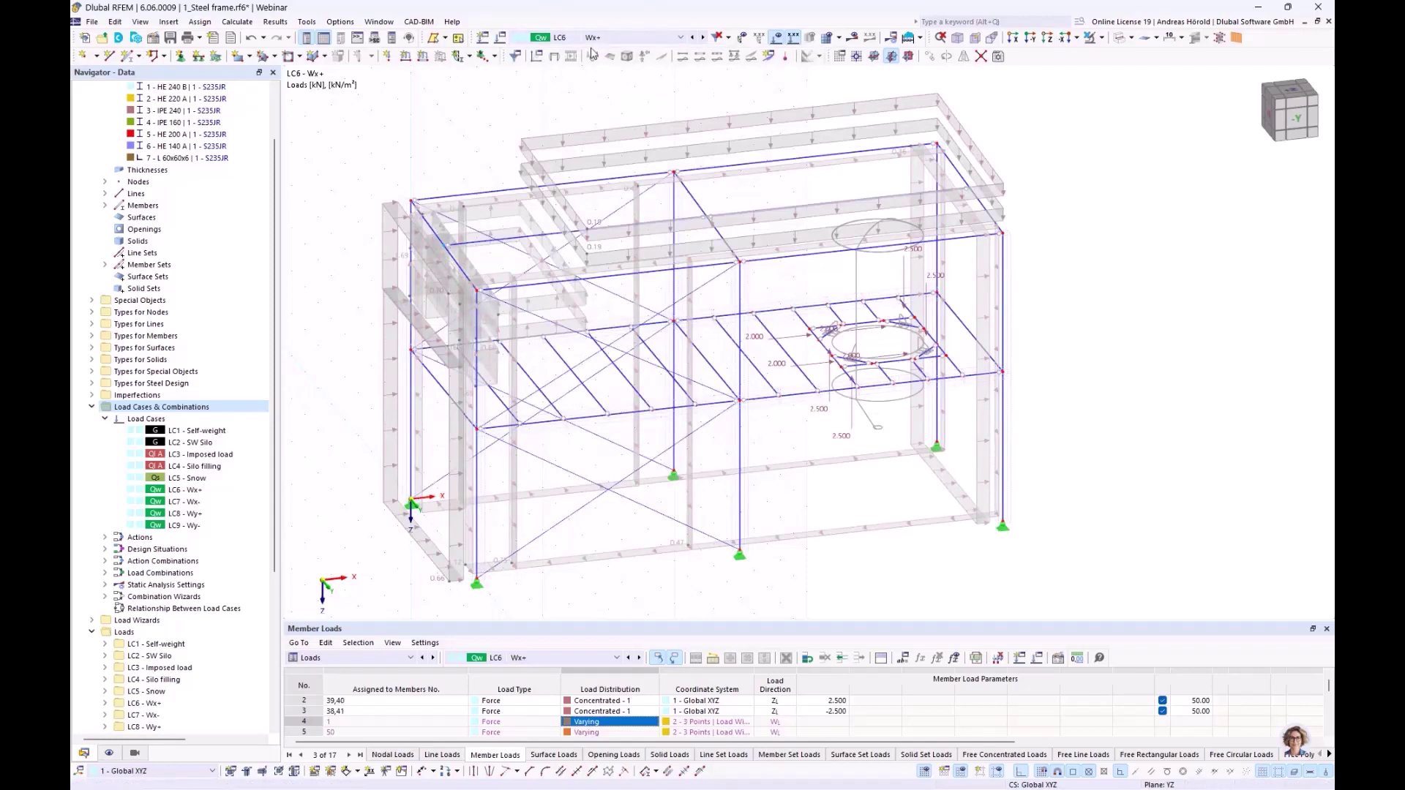
left_click(703, 37)
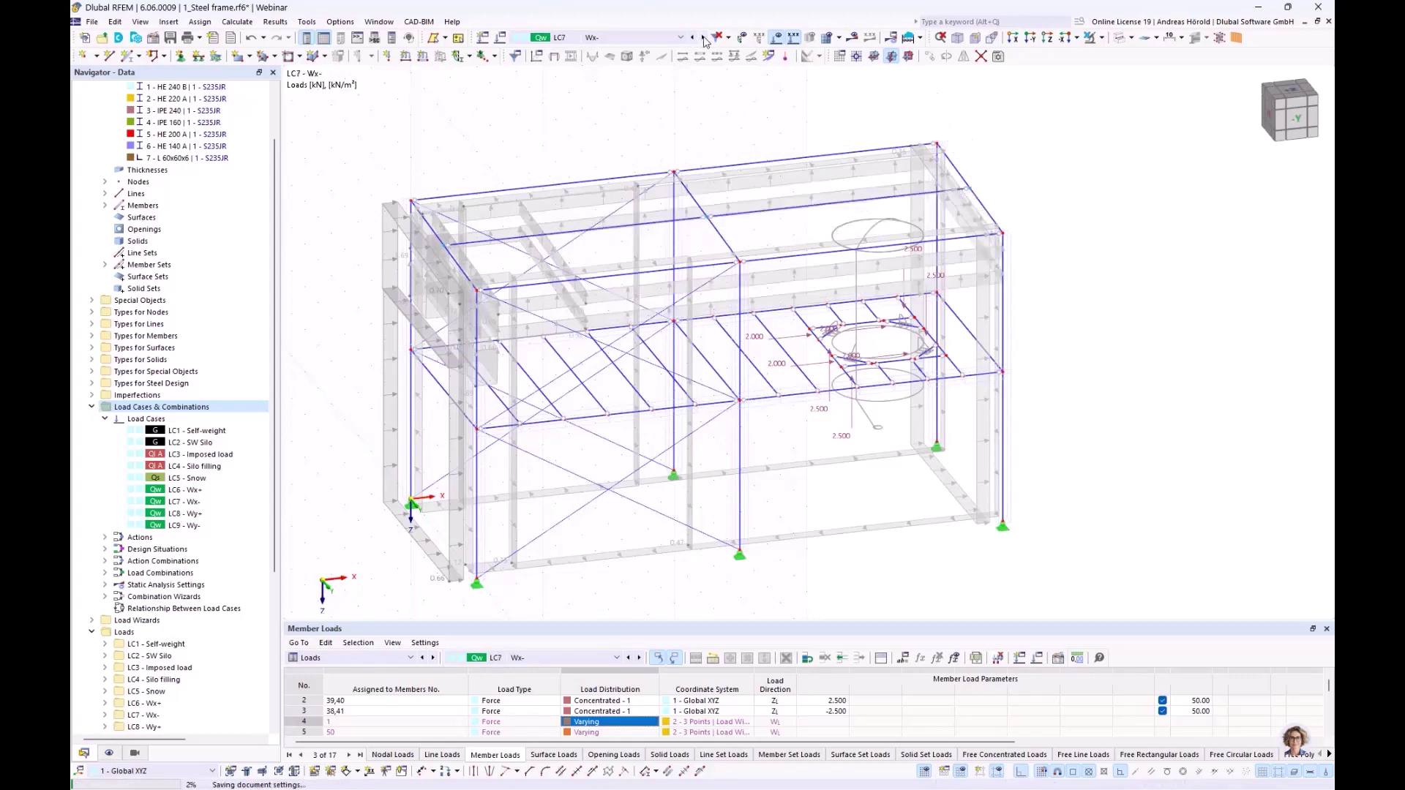
left_click(703, 38)
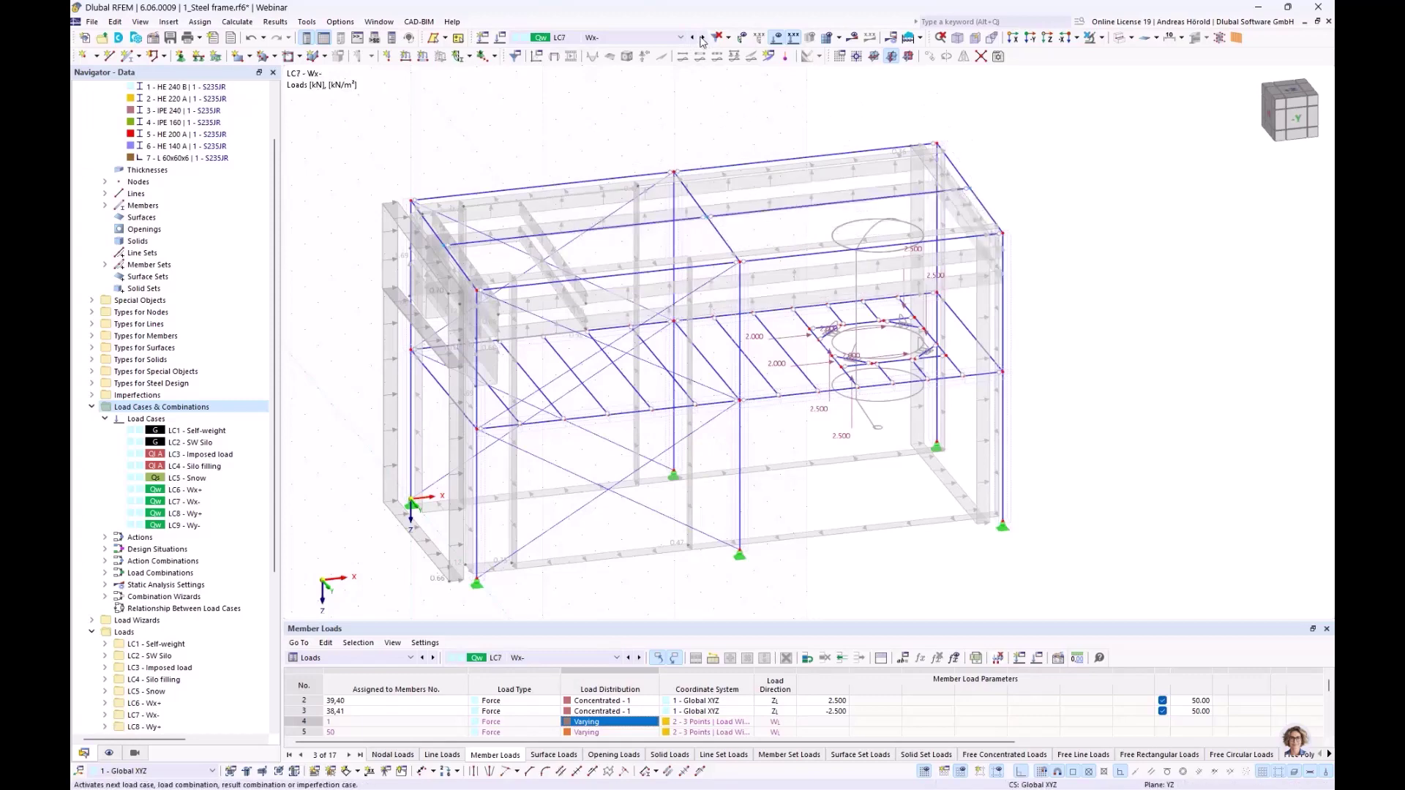
left_click(703, 38)
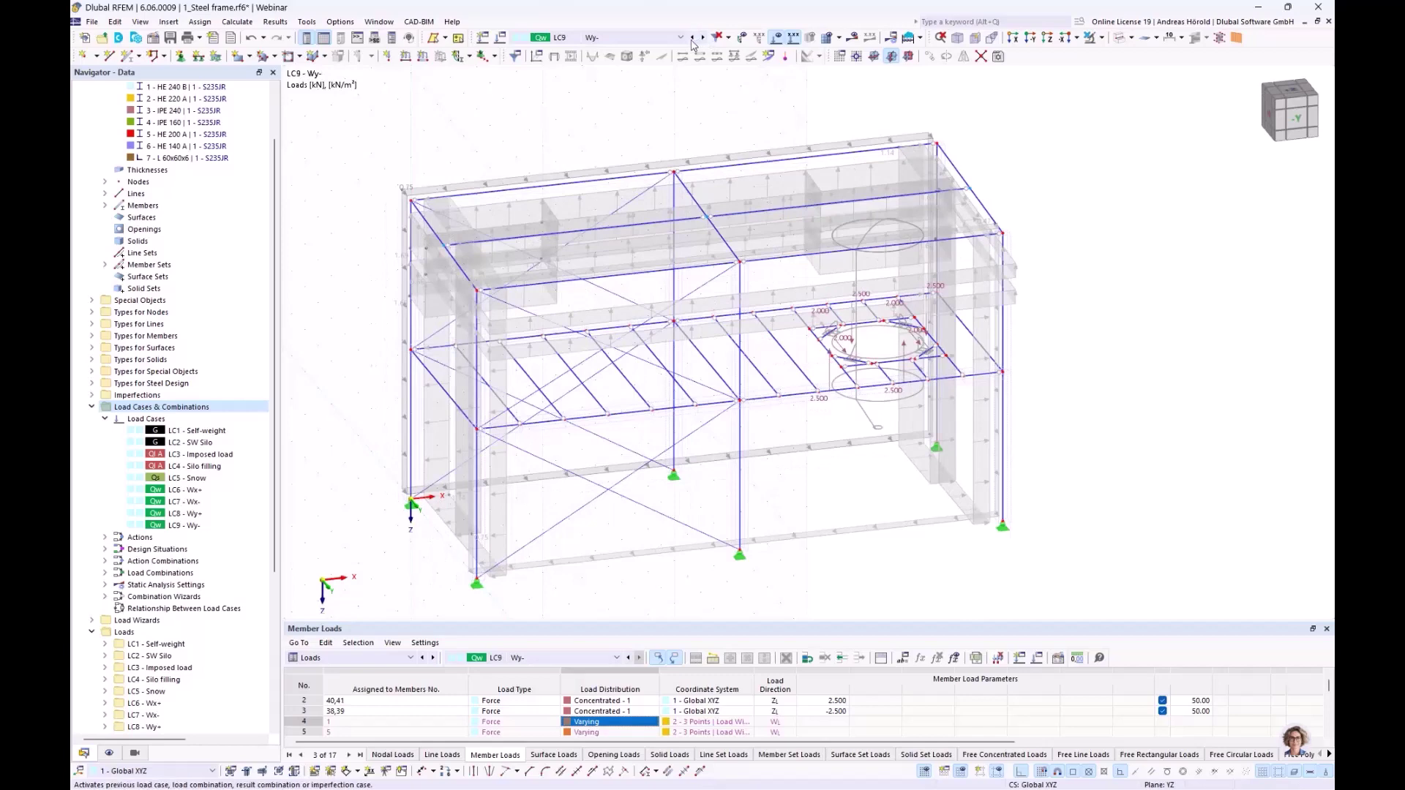
left_click(693, 37)
left_click(693, 37)
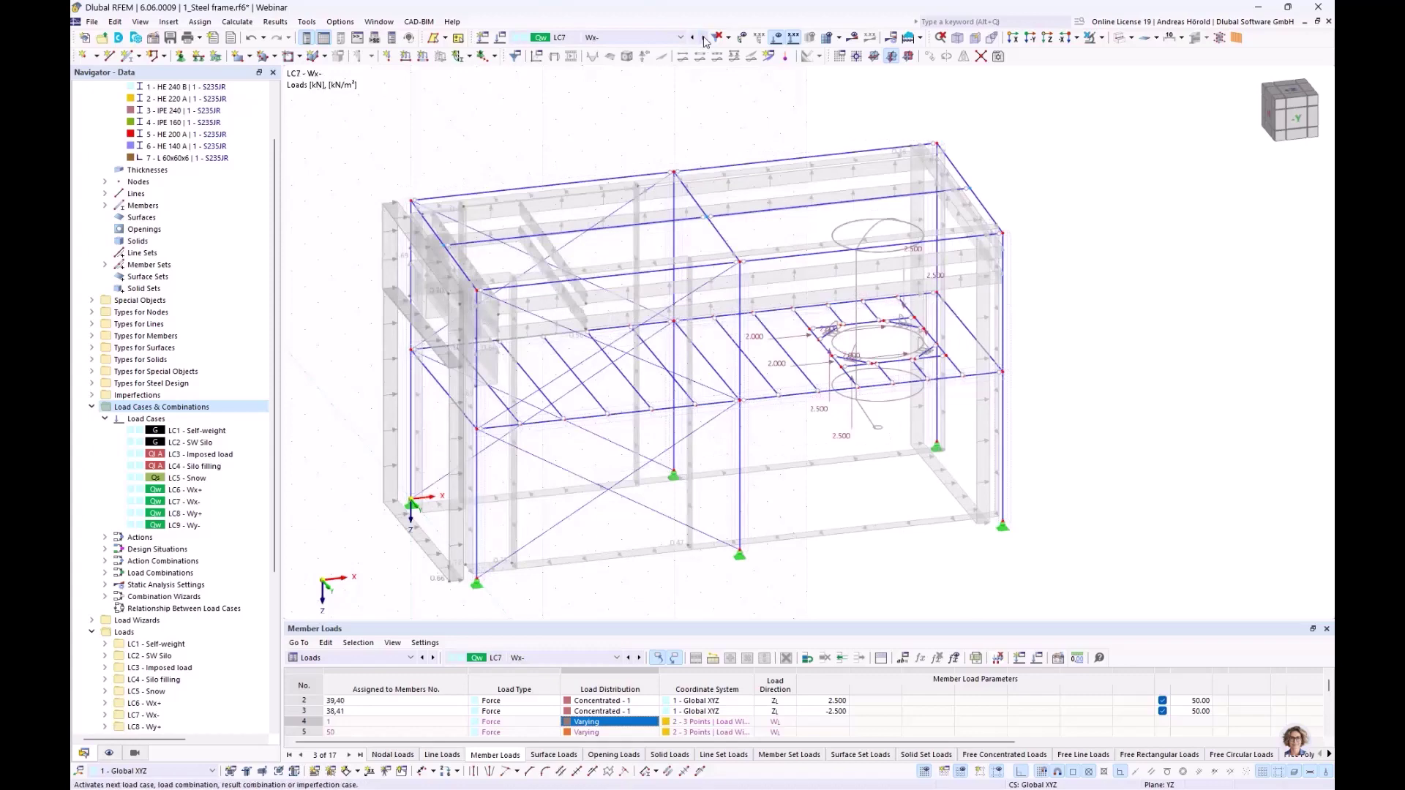
left_click(704, 39)
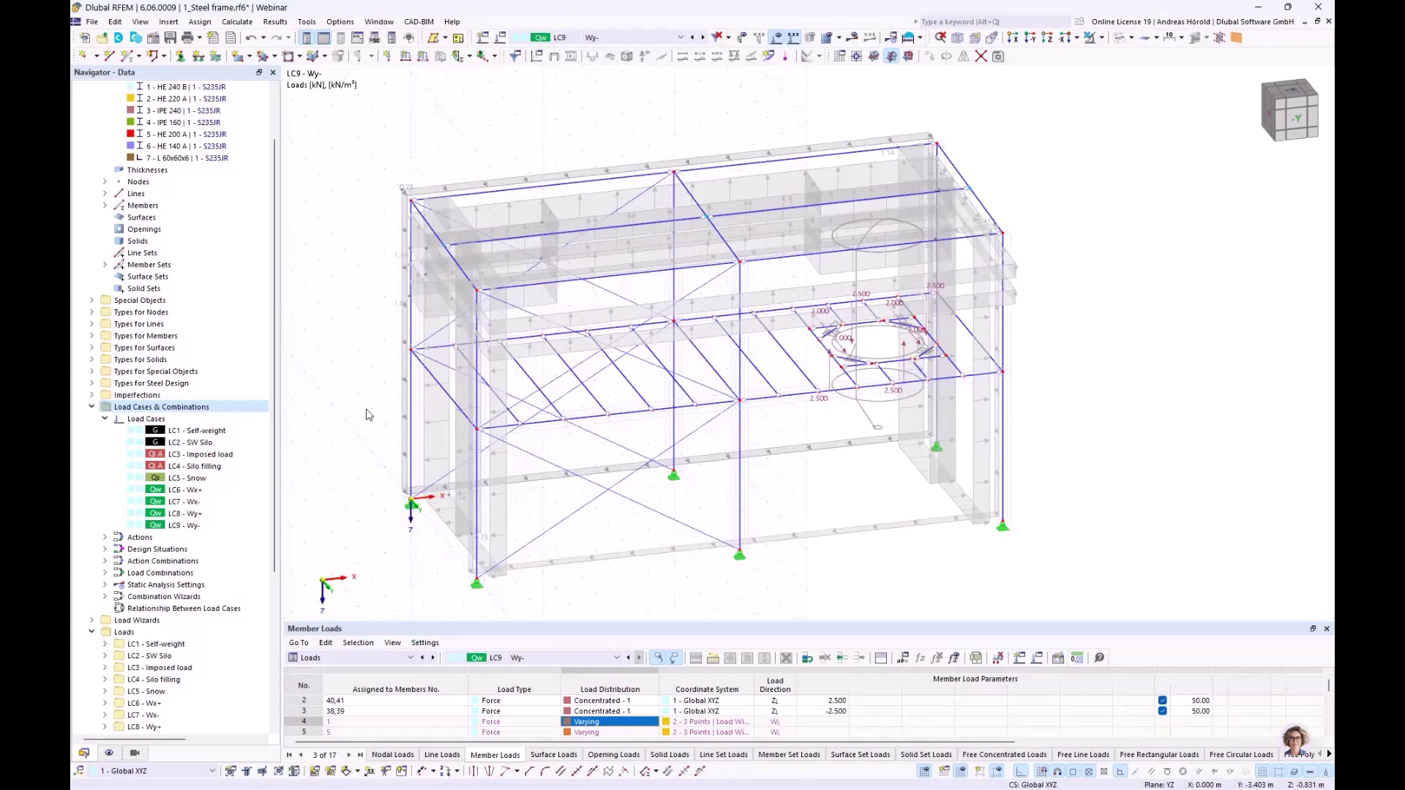
middle_click_drag(368, 415, 388, 409, "ctrl")
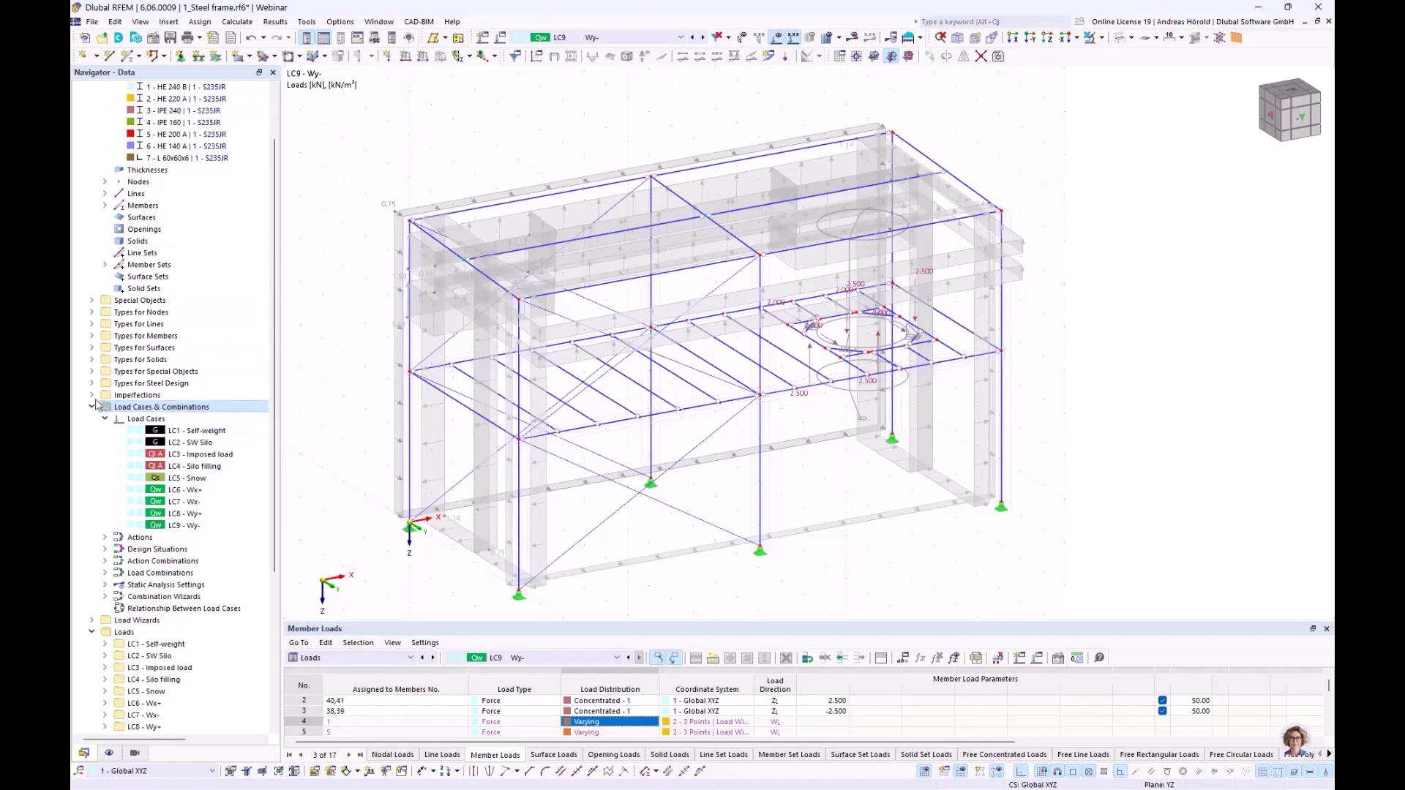
- Create a local imperfection case named "Imp. +x" and assign it to wind load cases LC6 (Wx+) and LC7 (Wx-)
left_click(93, 395)
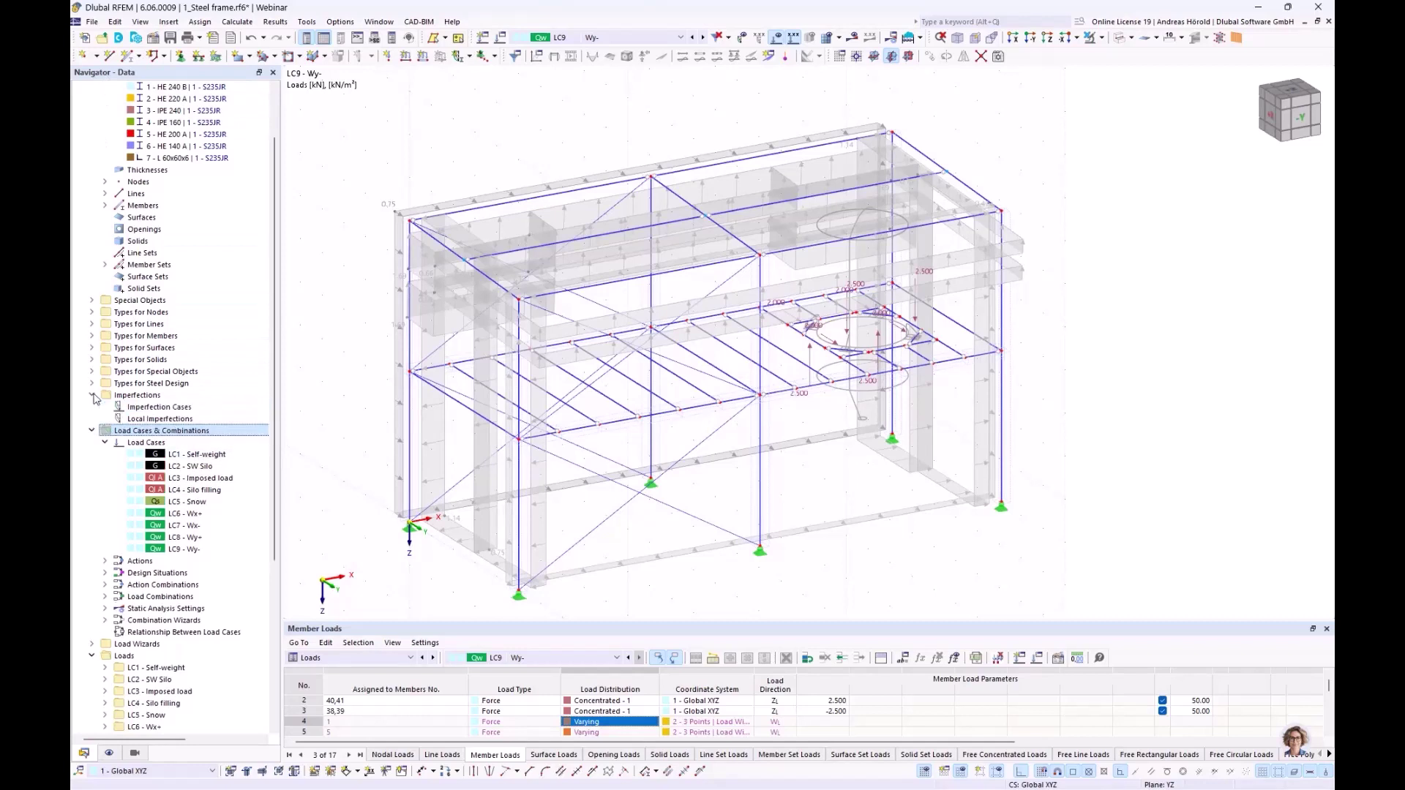
right_click(169, 413)
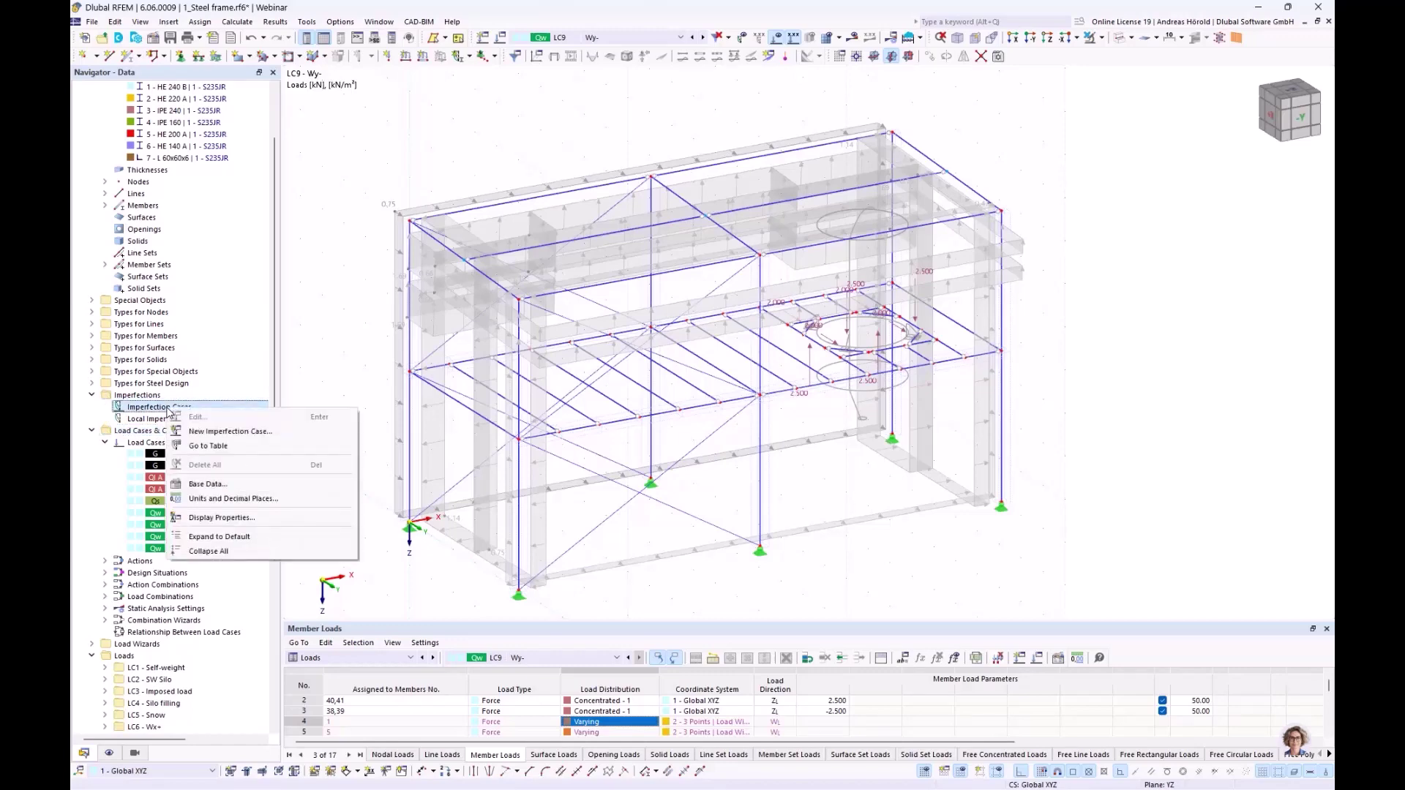
left_click(248, 434)
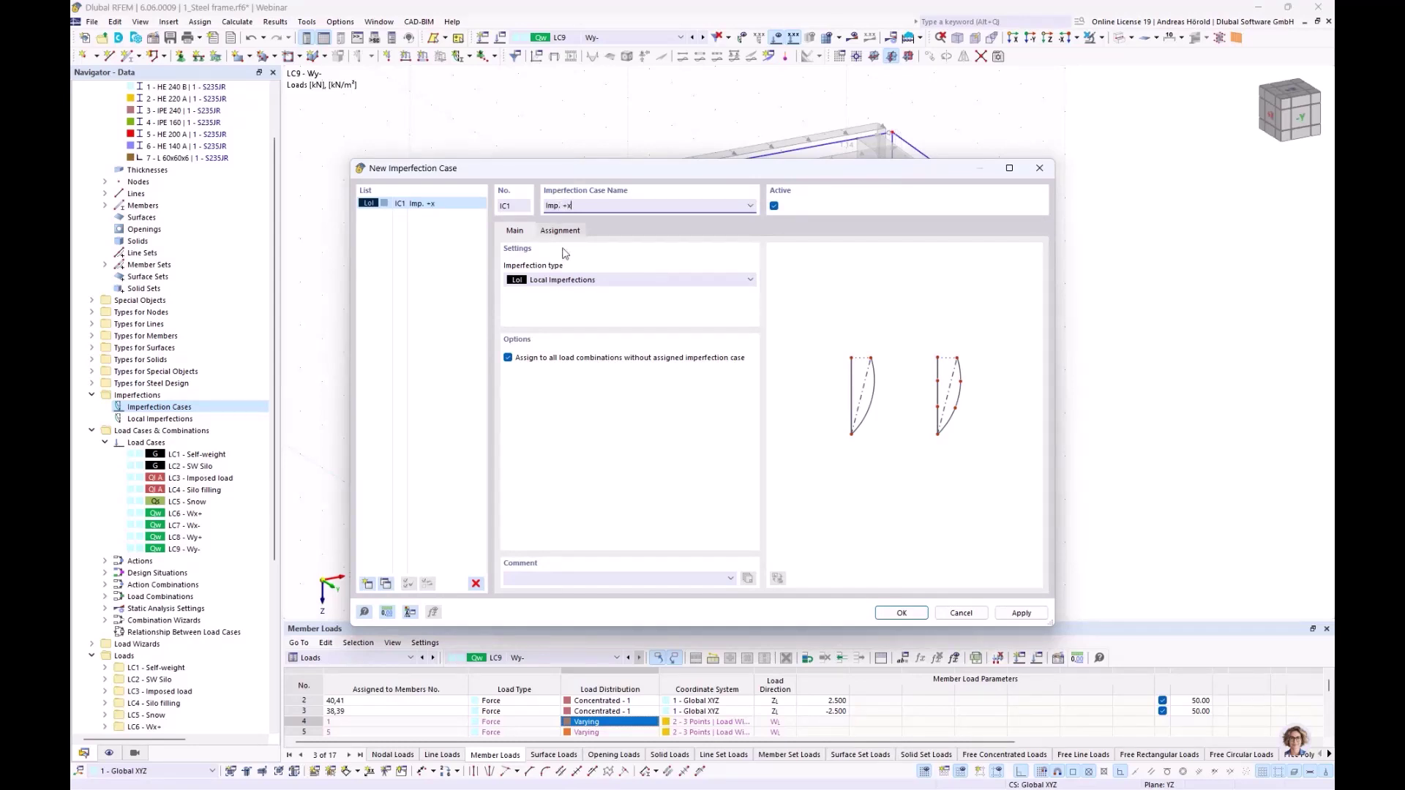
left_click(561, 233)
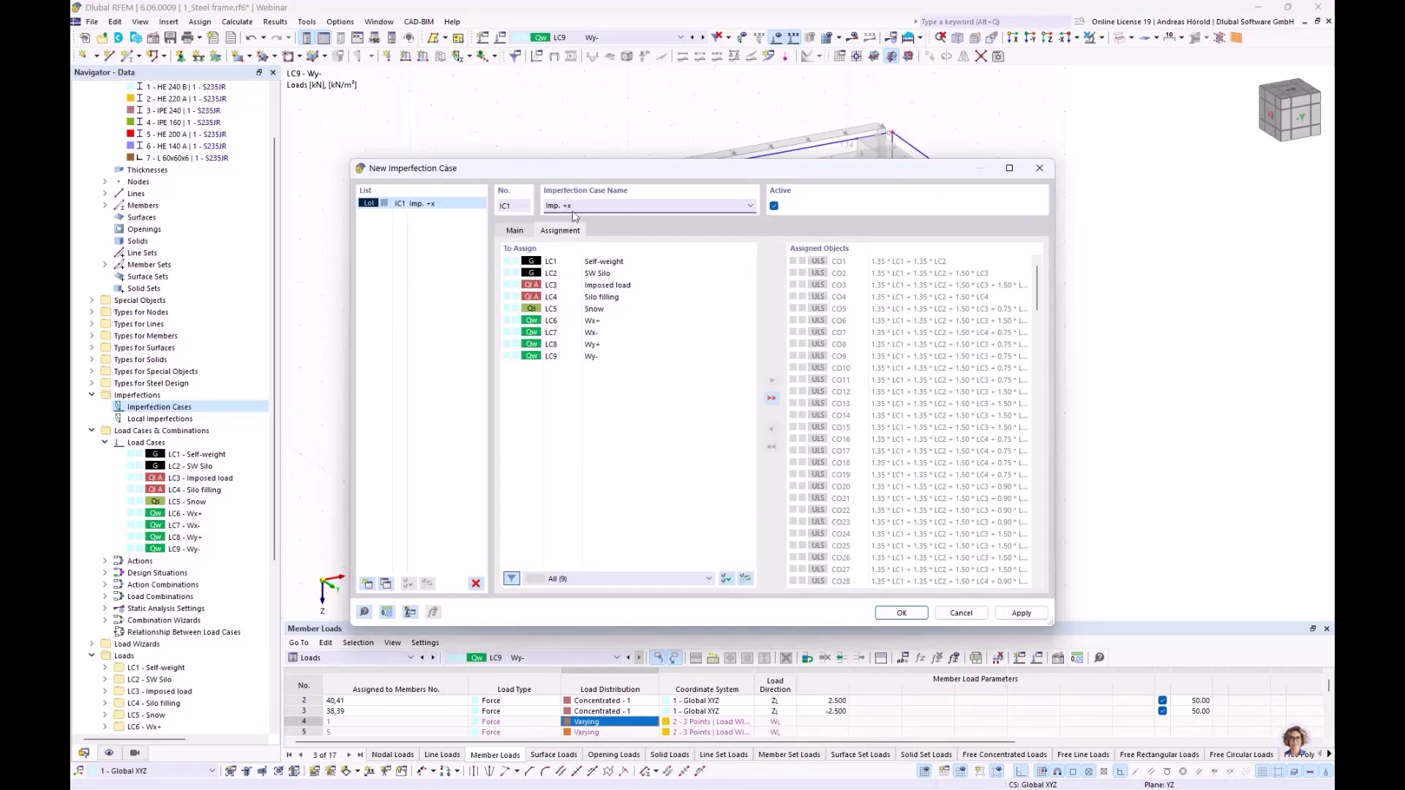
left_click(598, 325)
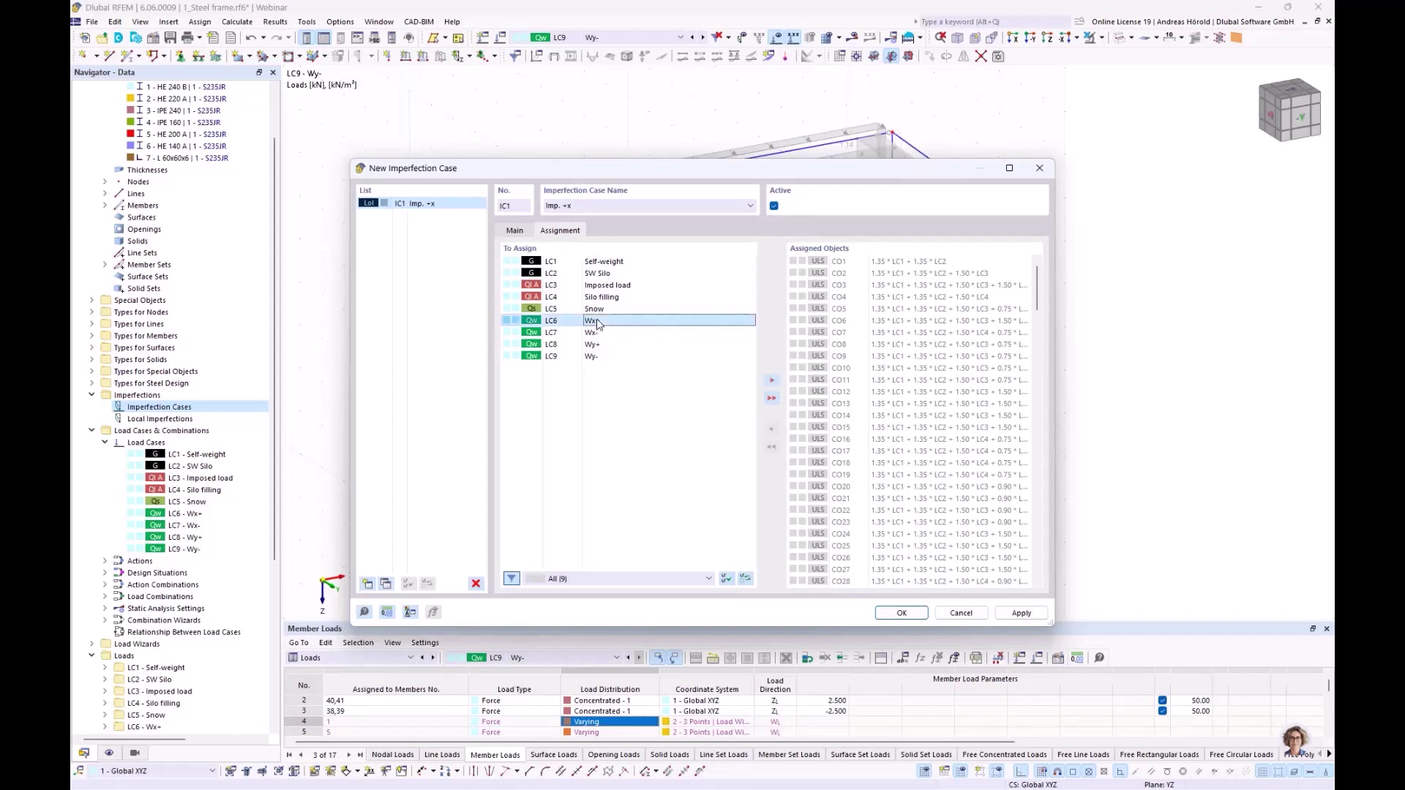
double_click(598, 325)
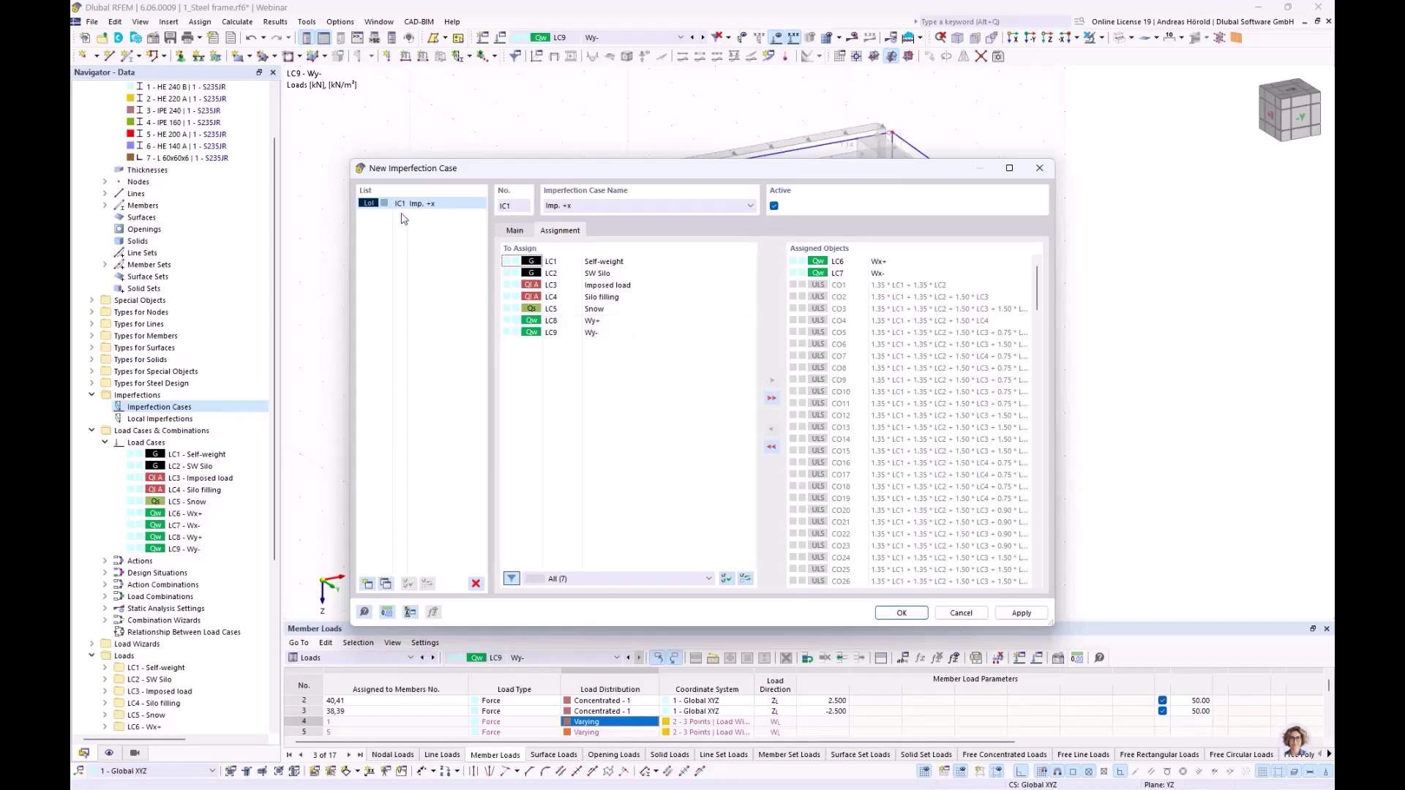
- Add a second local imperfection case named "Imp. +y" and assign it to wind load cases LC8 (Wy+) and LC9 (Wy-)
left_click(367, 586)
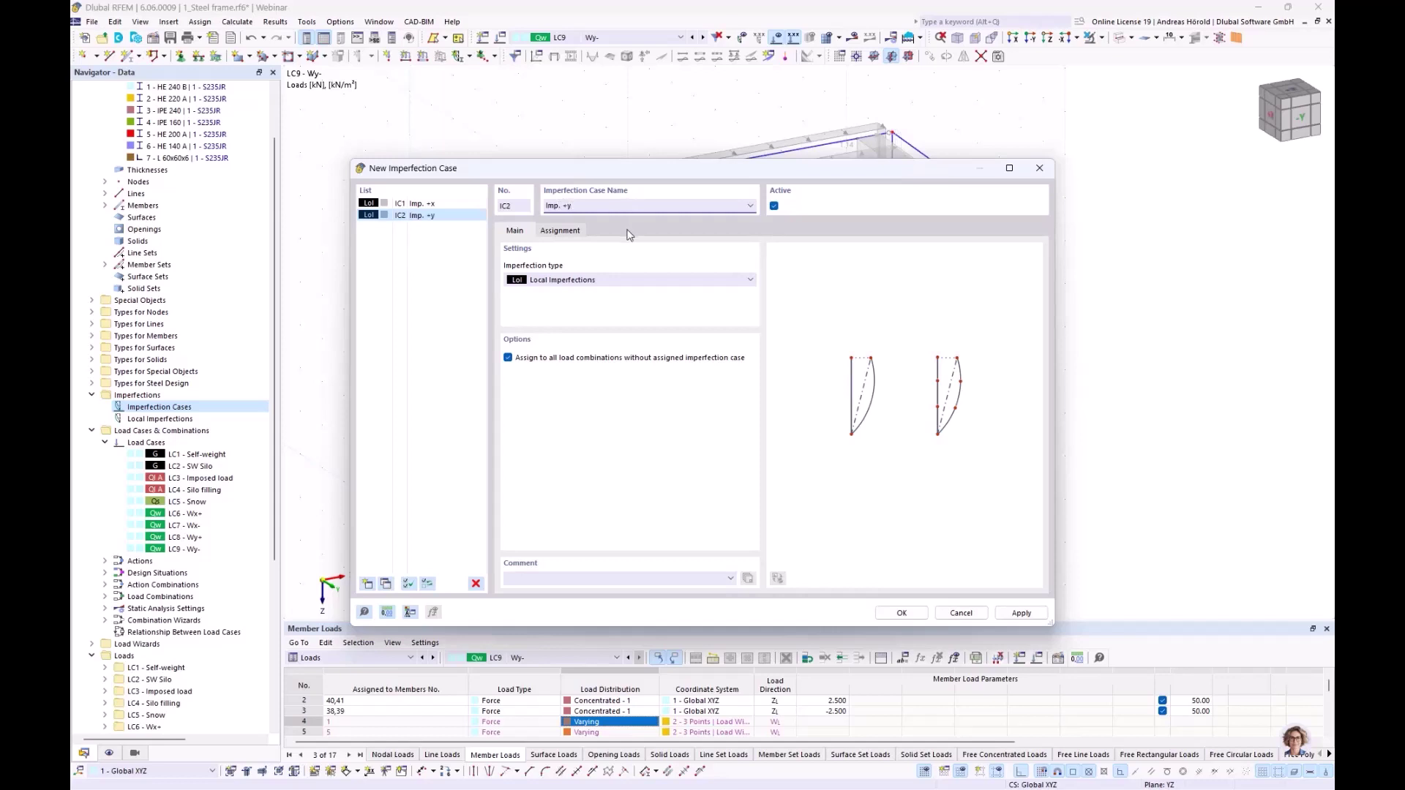
left_click(560, 231)
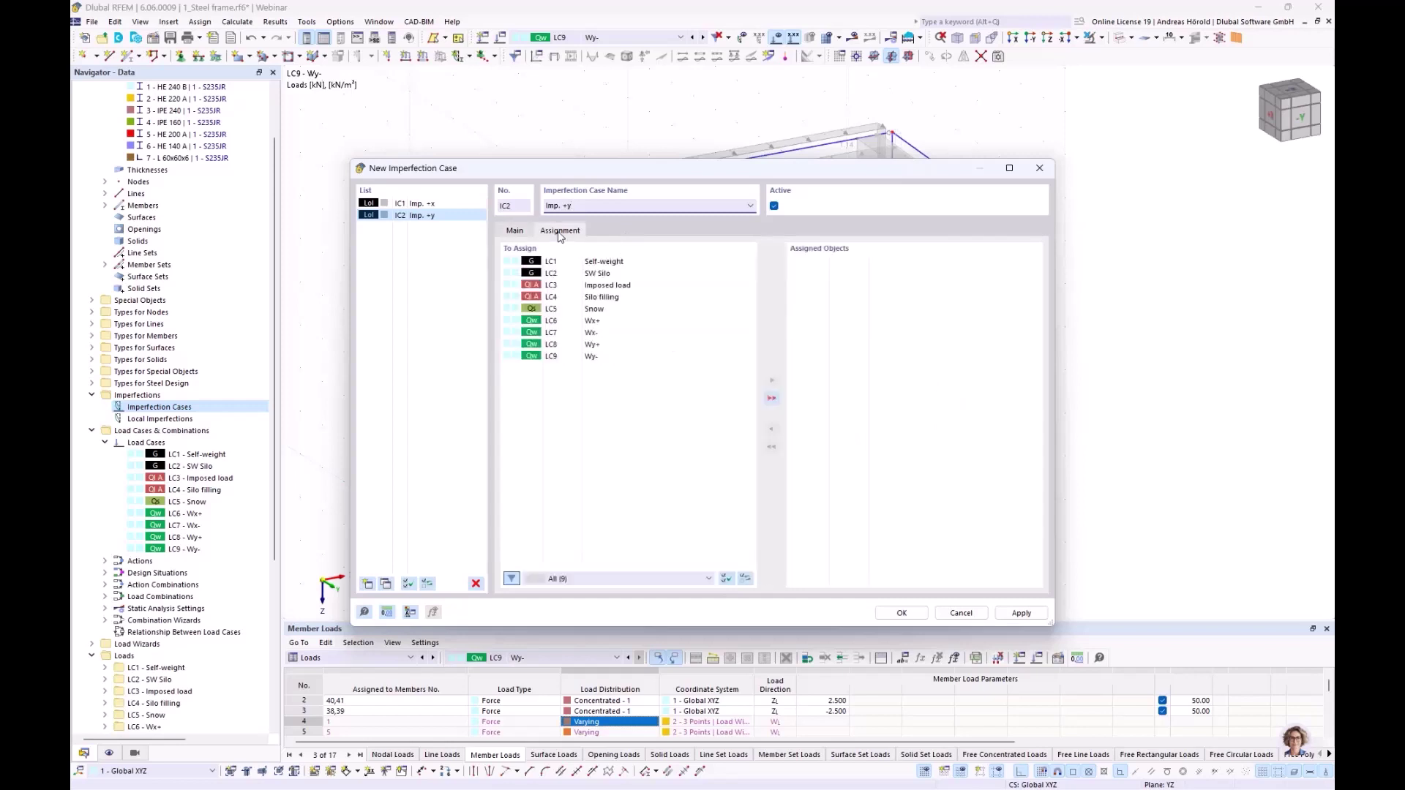
left_click(592, 346)
double_click(592, 346)
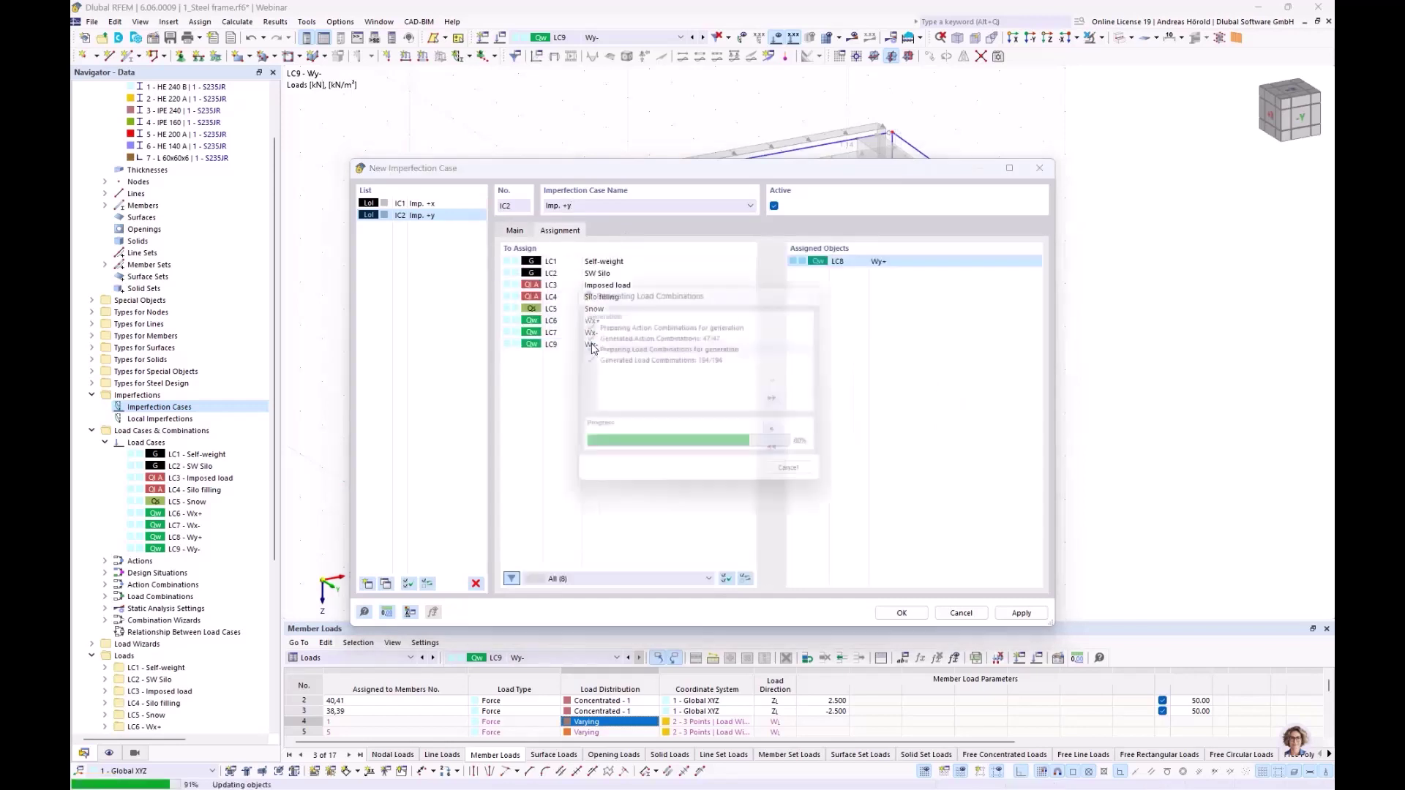
double_click(592, 347)
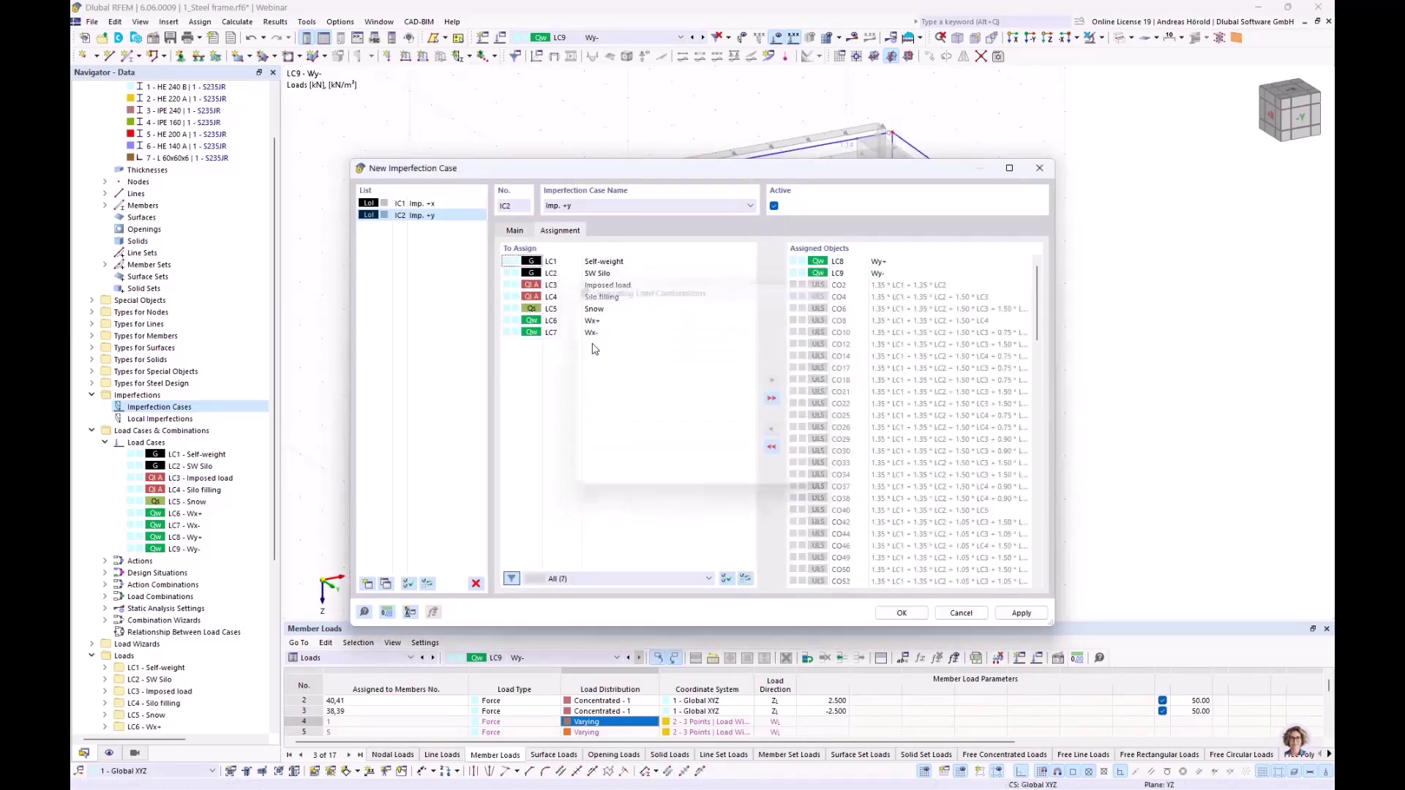
left_click(902, 614)
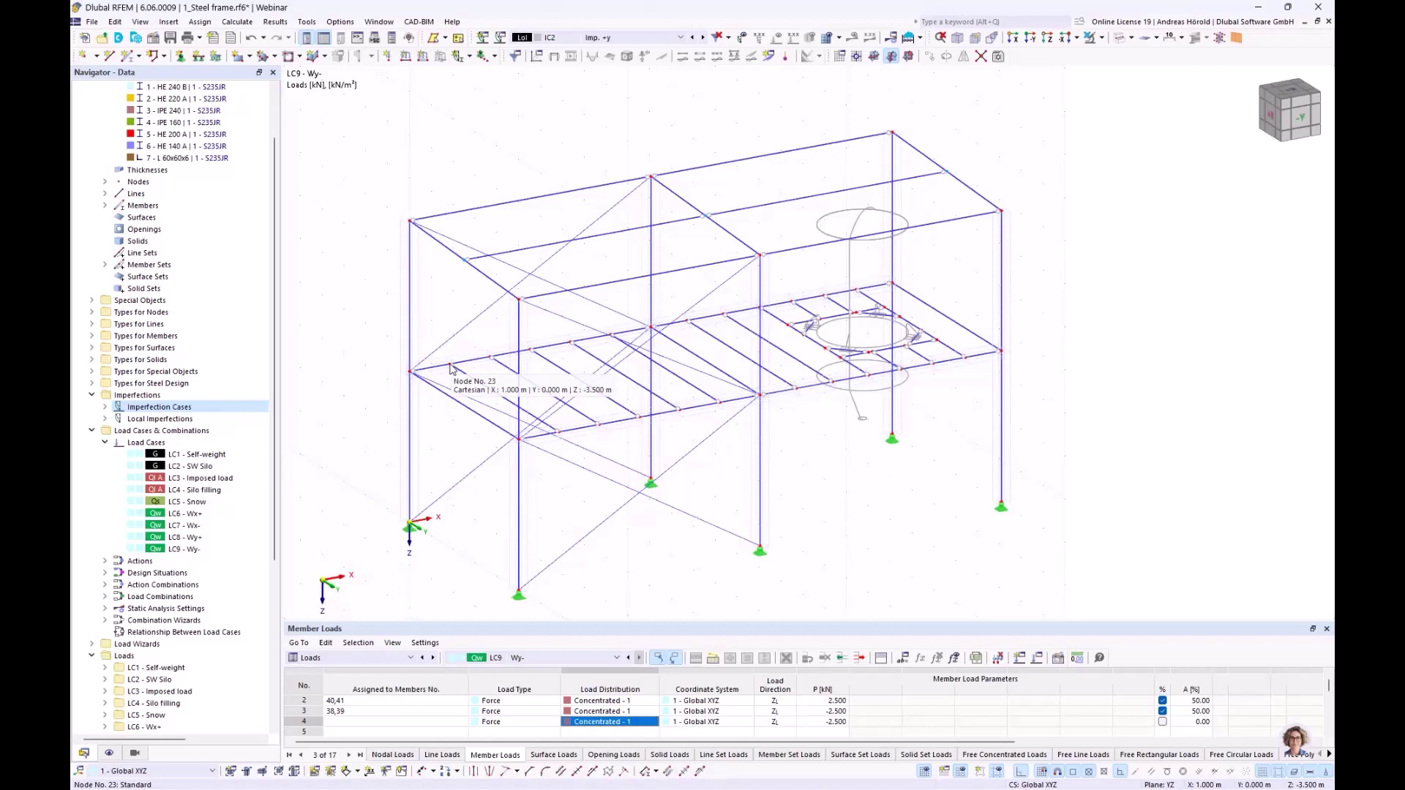
- Make imperfection case IC1 (Imp. +x) current and select its member set imperfections among the local imperfections
left_click(105, 407)
left_click(104, 442)
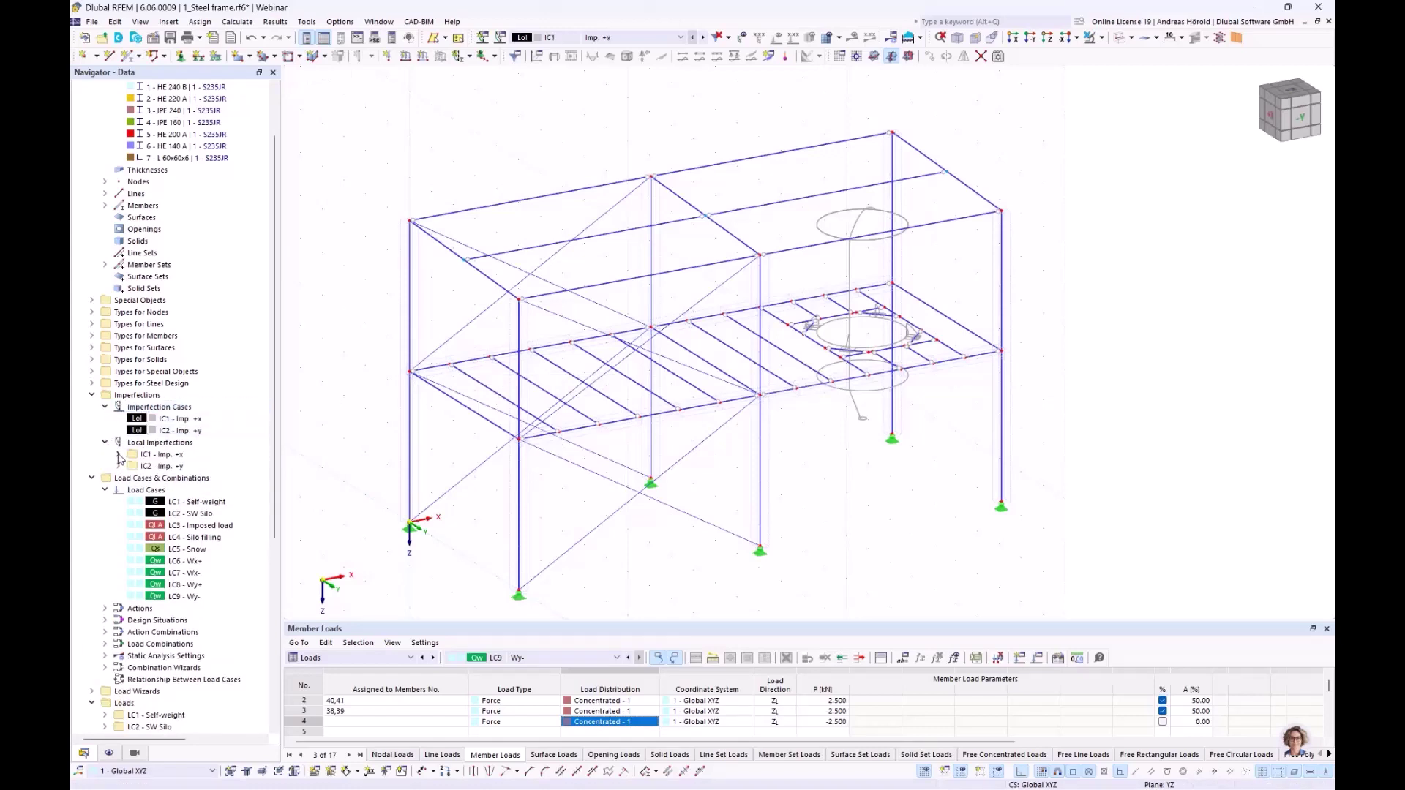
left_click(119, 454)
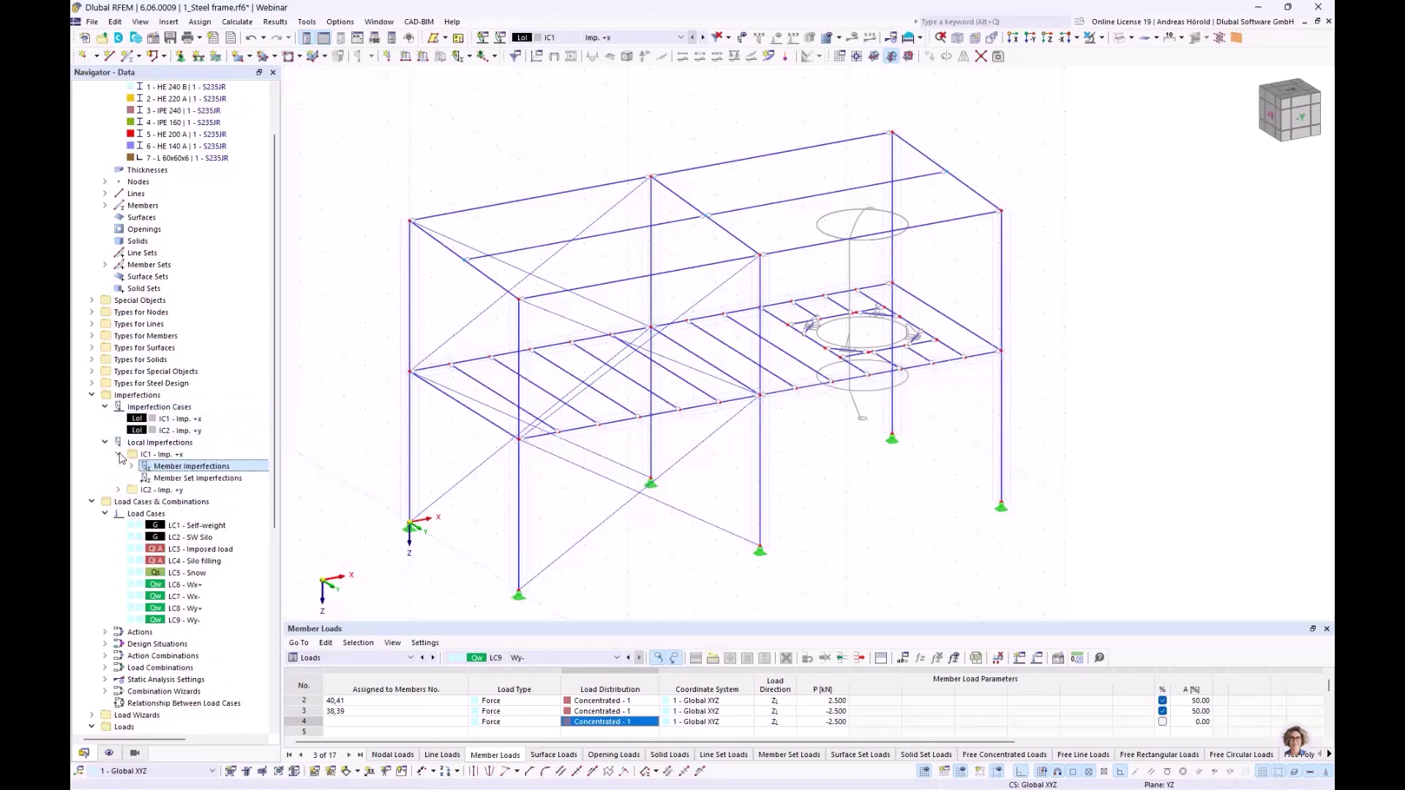
left_click(188, 480)
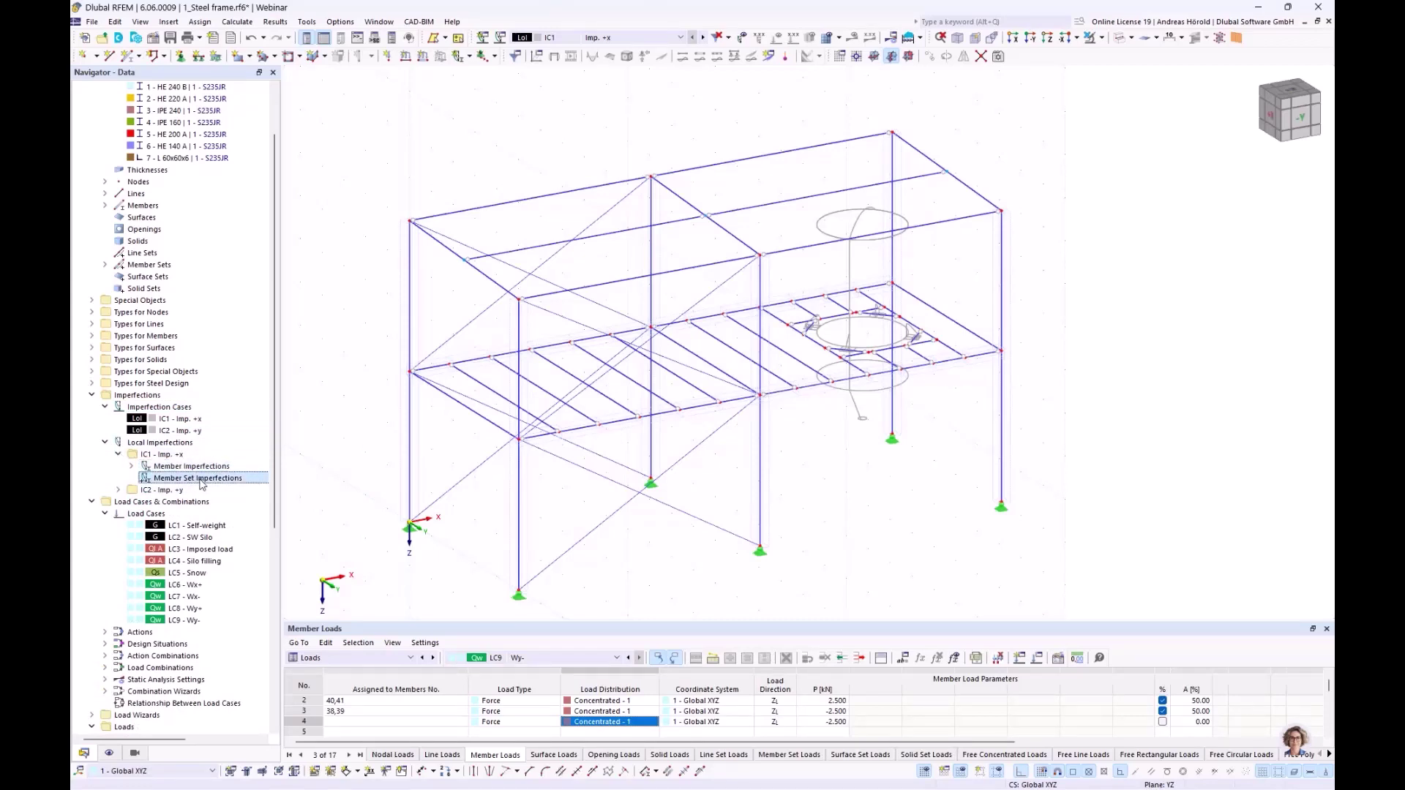
right_click(196, 482)
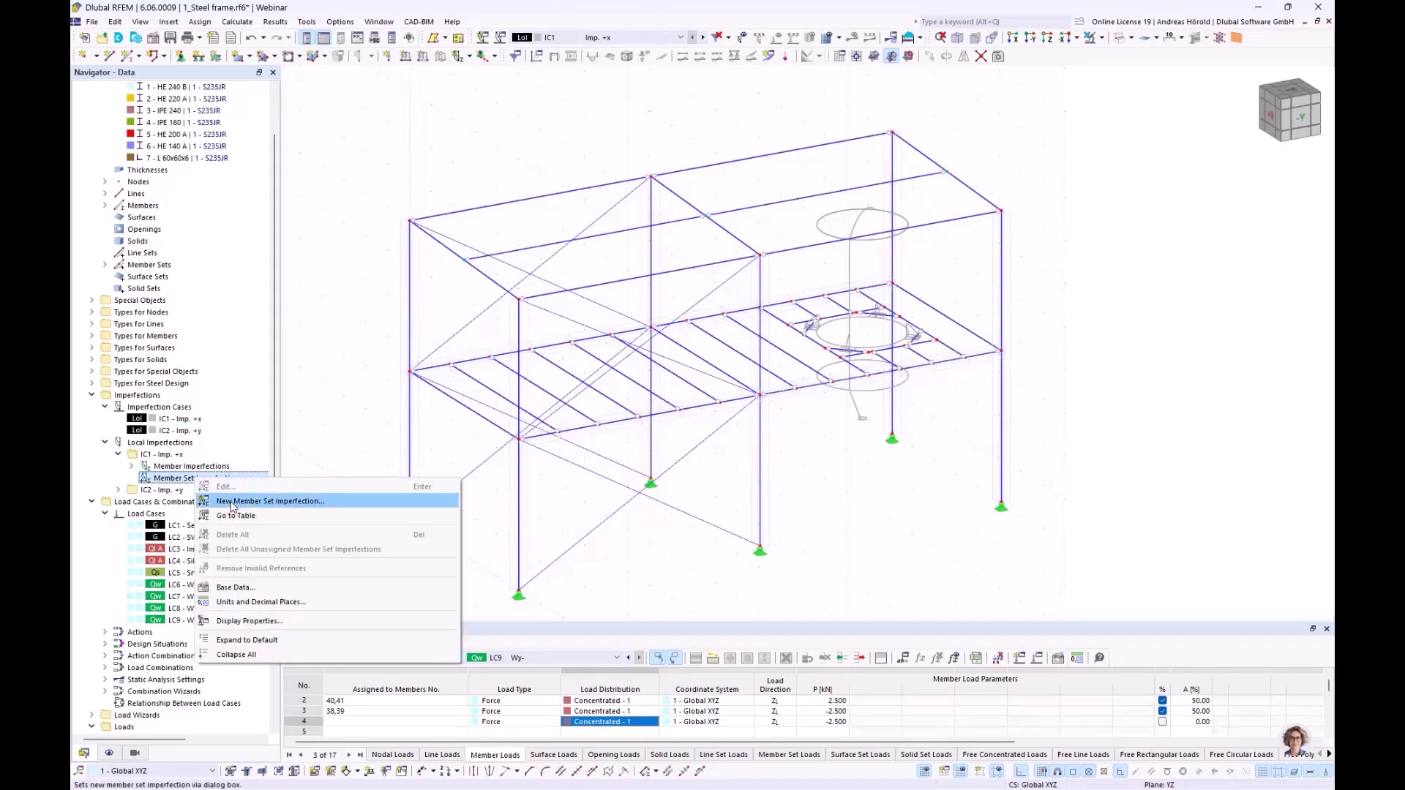
left_click(353, 206)
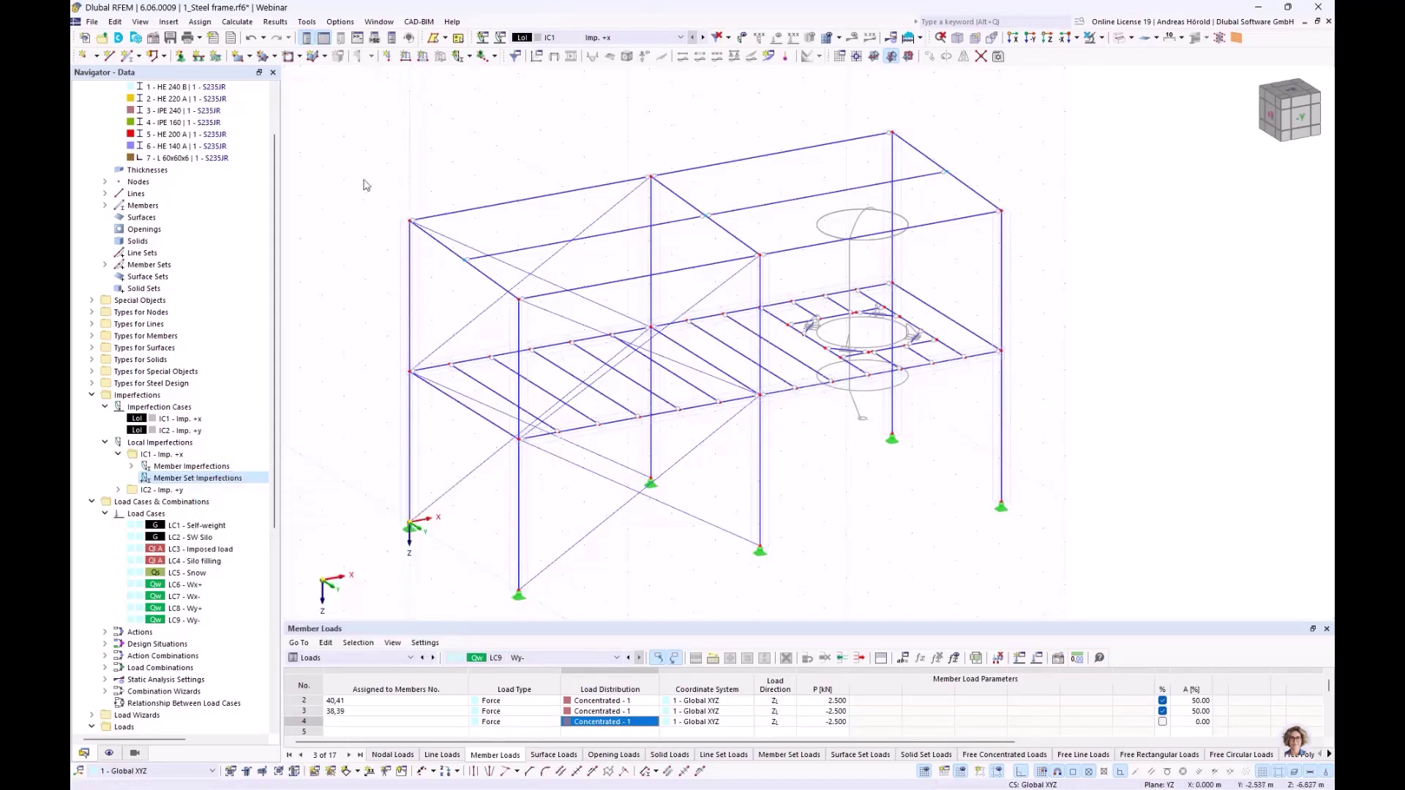
left_click(467, 57)
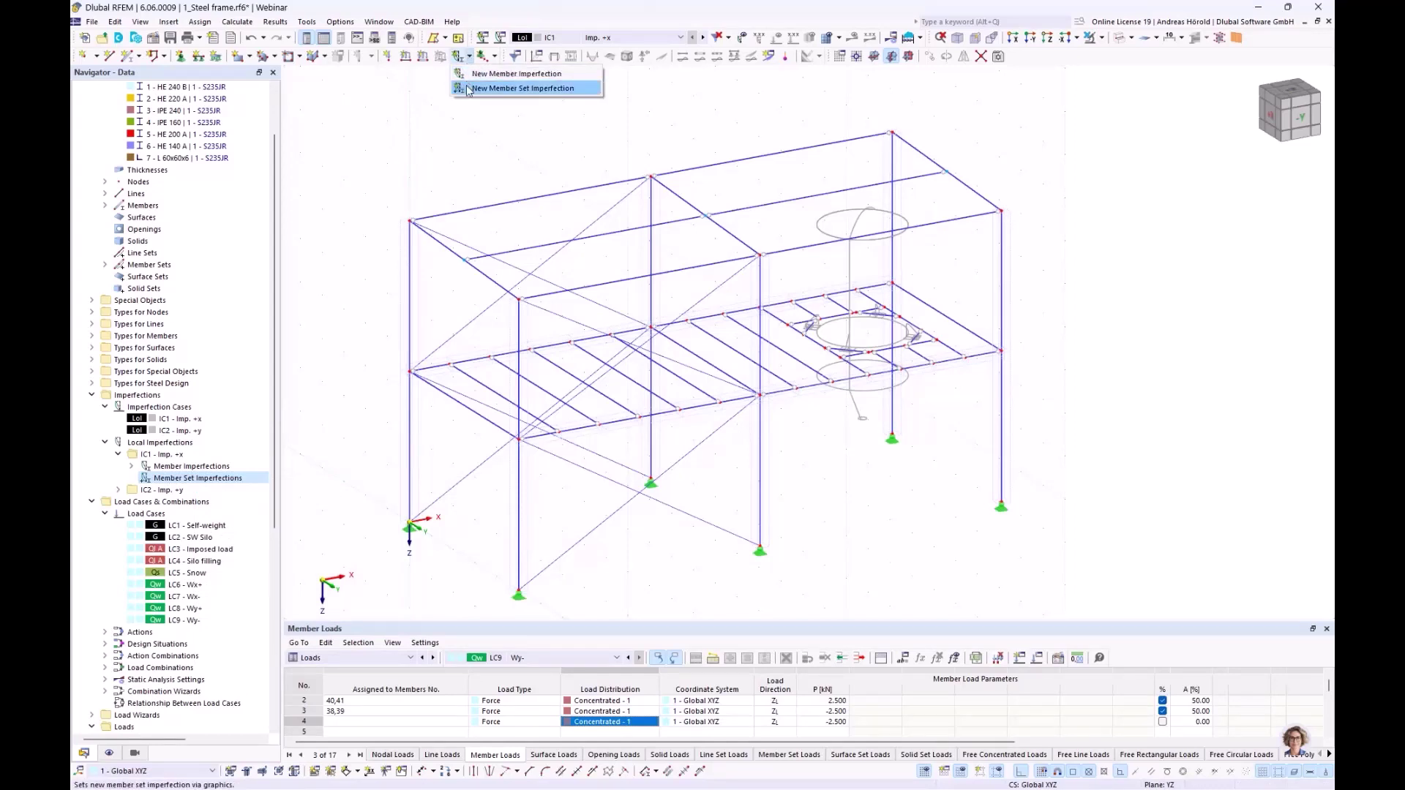
left_click(468, 88)
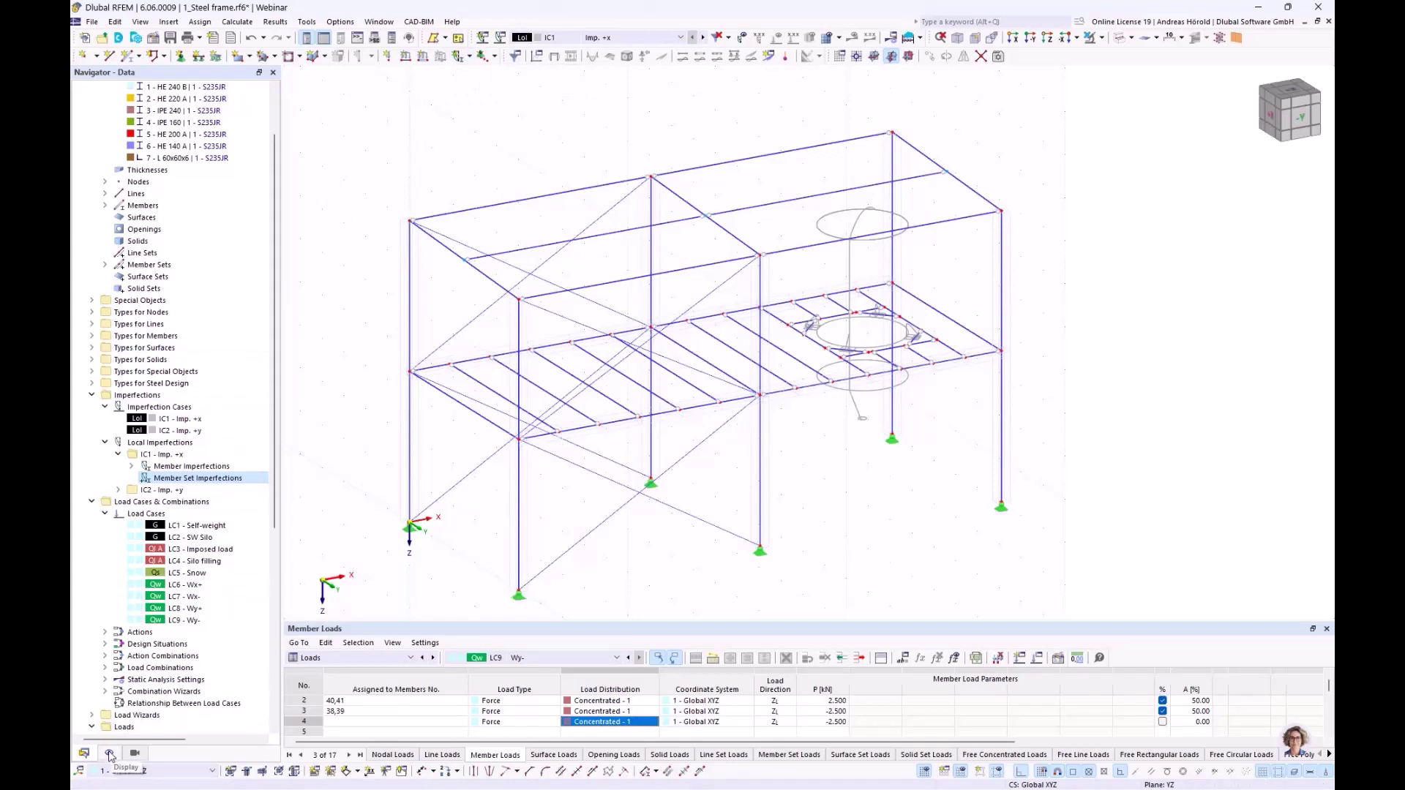
- Display the member axis systems x, y, z on the frame
left_click(110, 754)
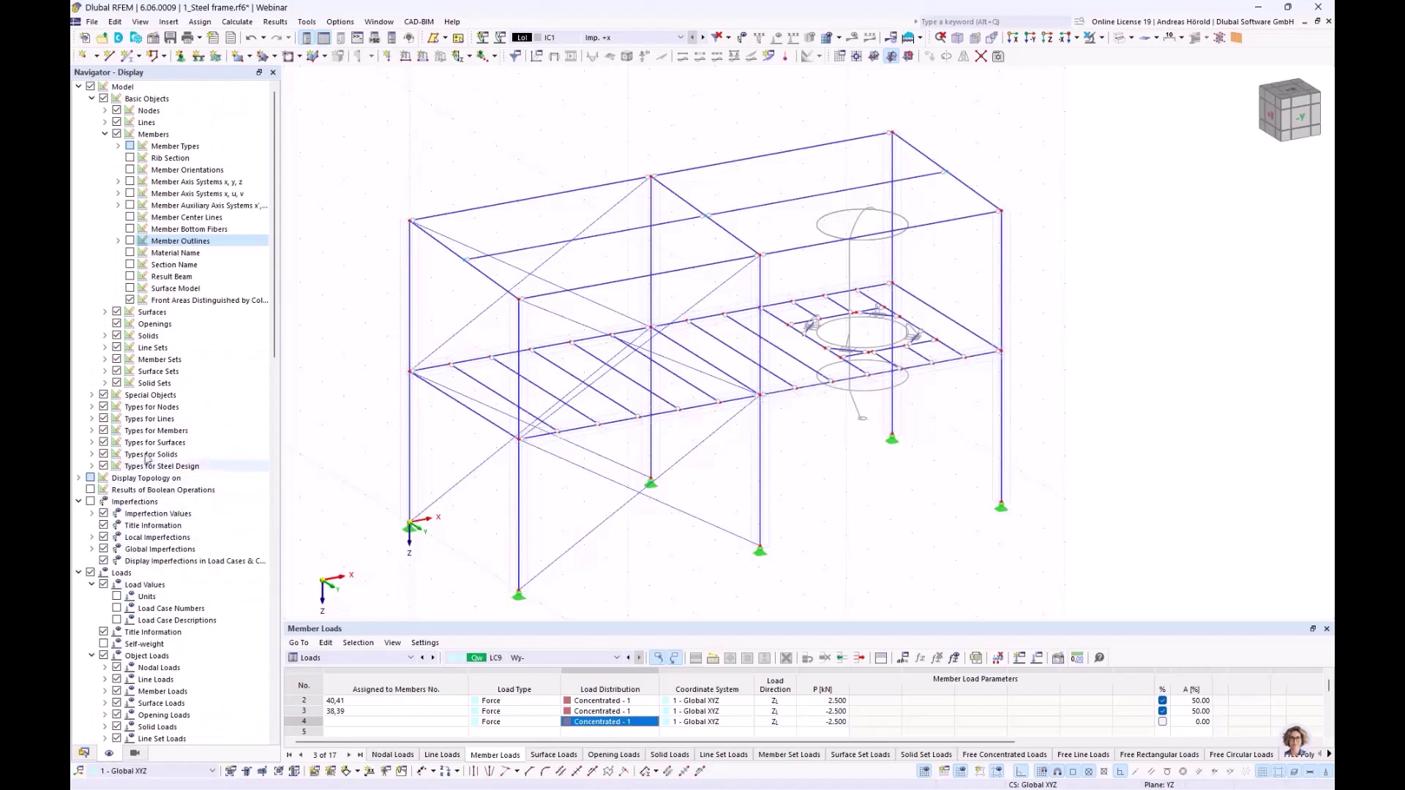
left_click(130, 181)
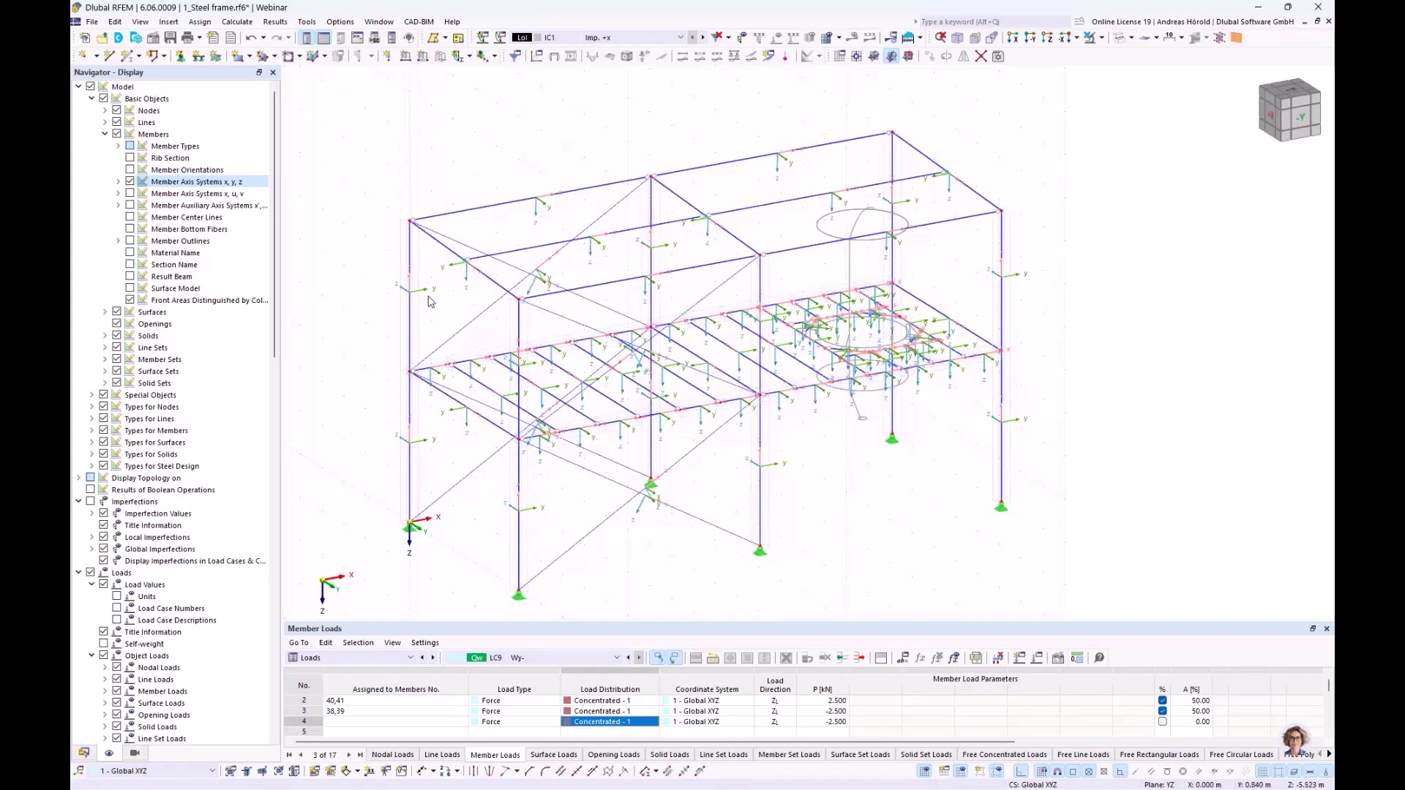
- Start a new member set imperfection in IC1 (Imp. +x) as an initial sway per EN 1993-1-1 in local direction y
left_click(469, 57)
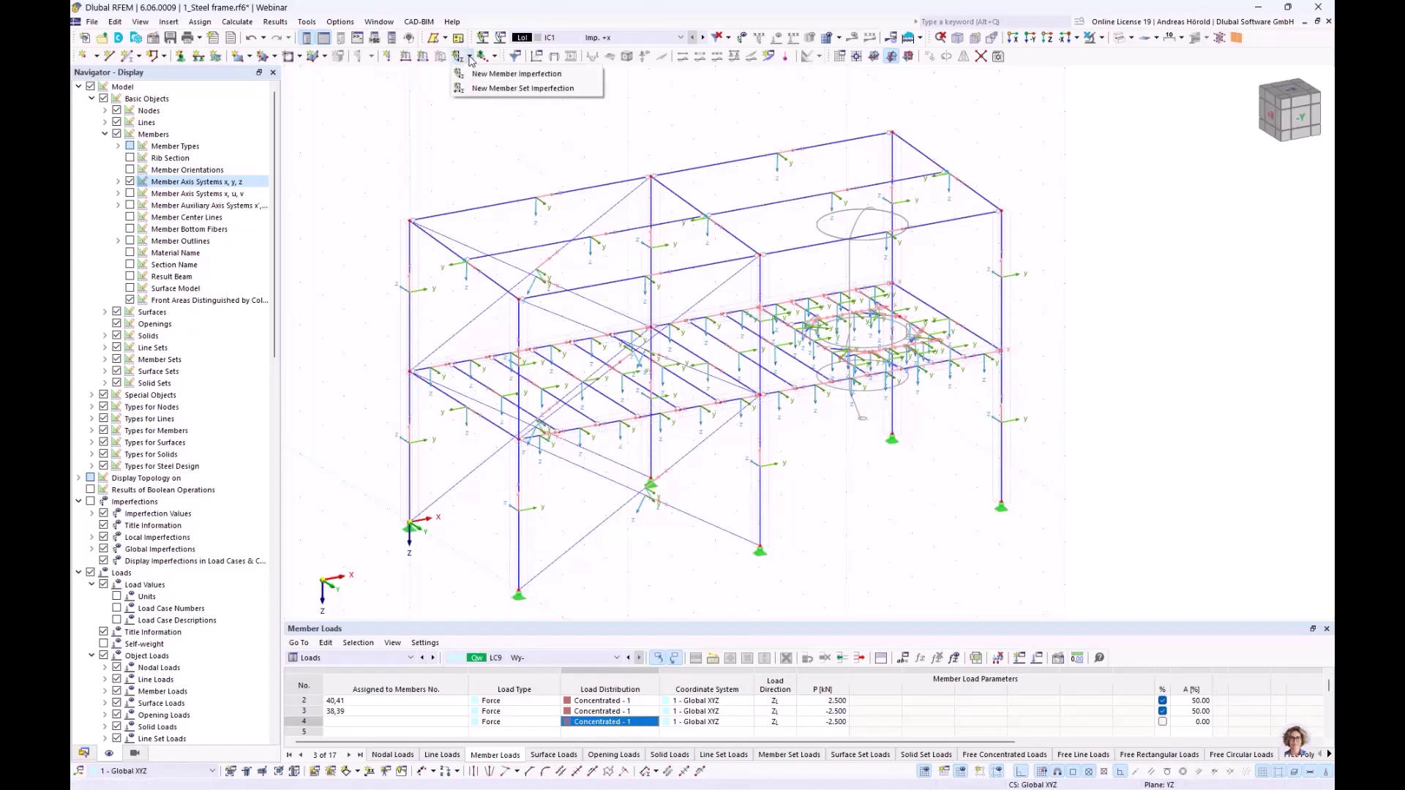
left_click(490, 89)
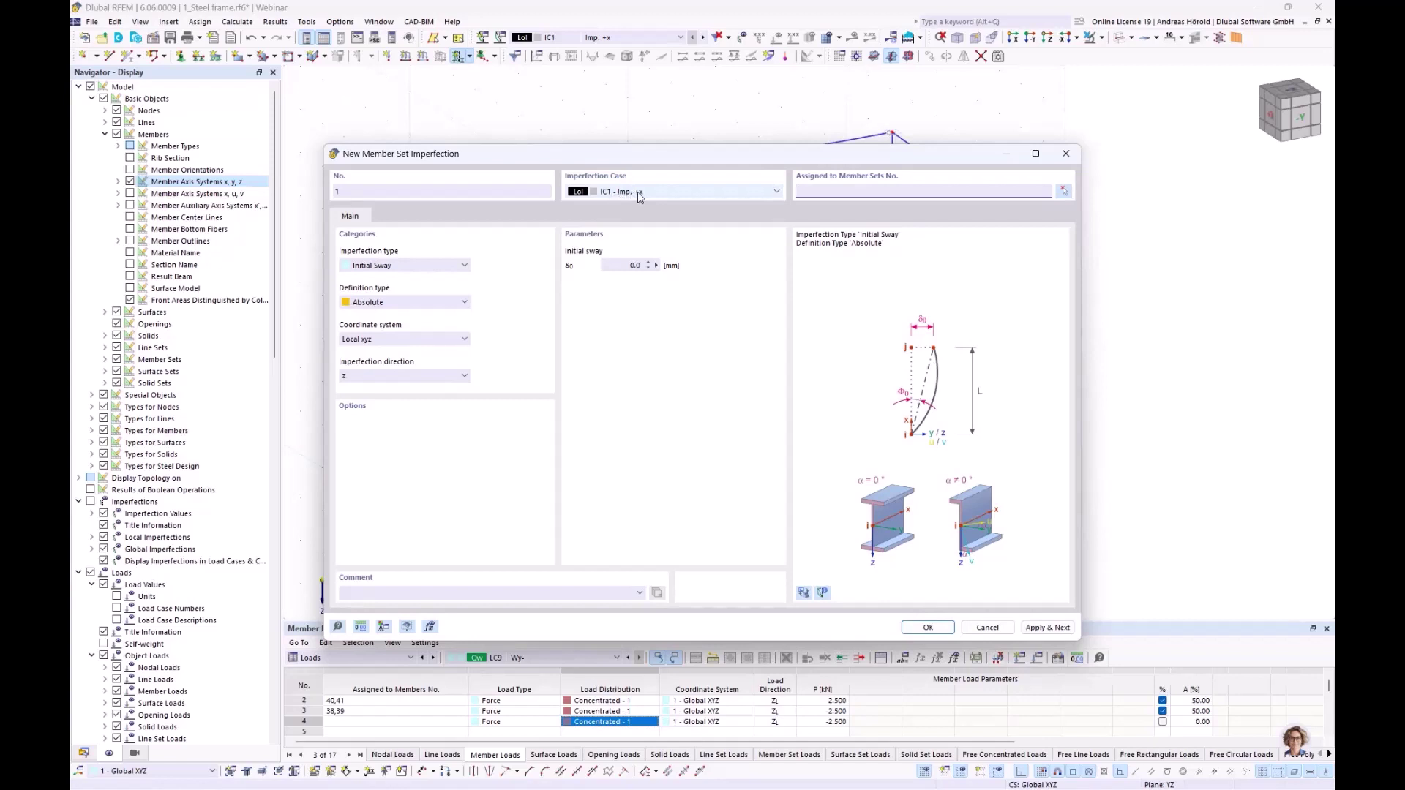
left_click(391, 268)
left_click(390, 268)
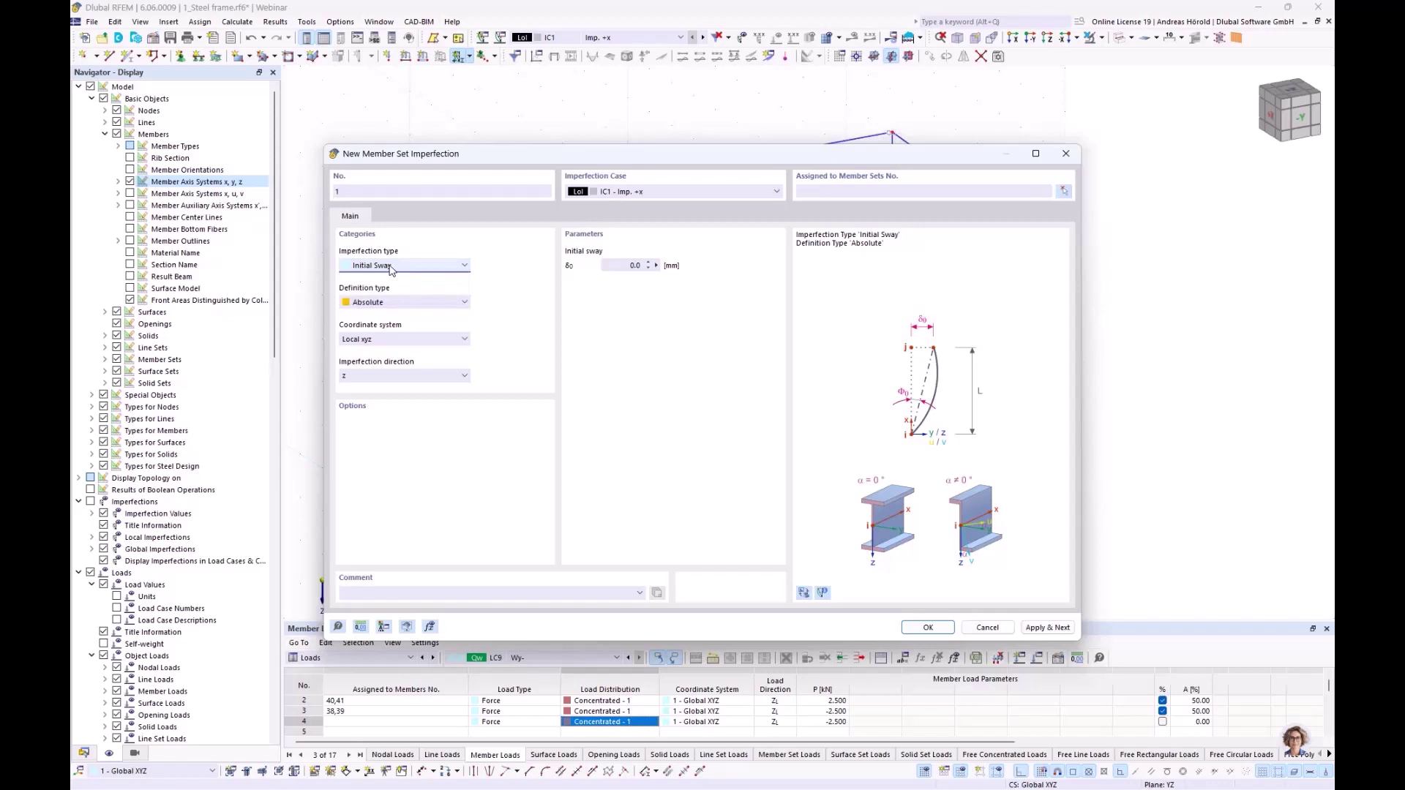
left_click(415, 303)
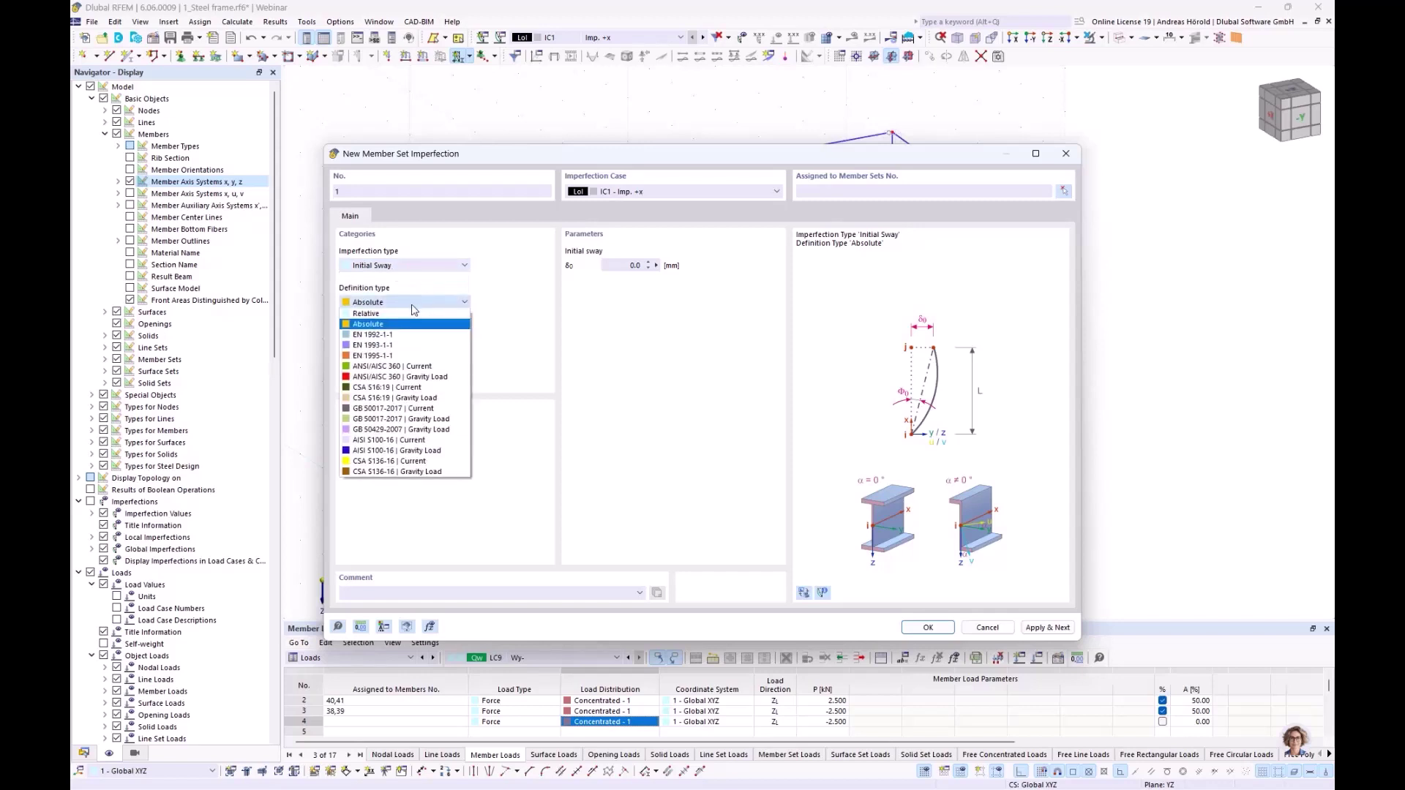
left_click(413, 345)
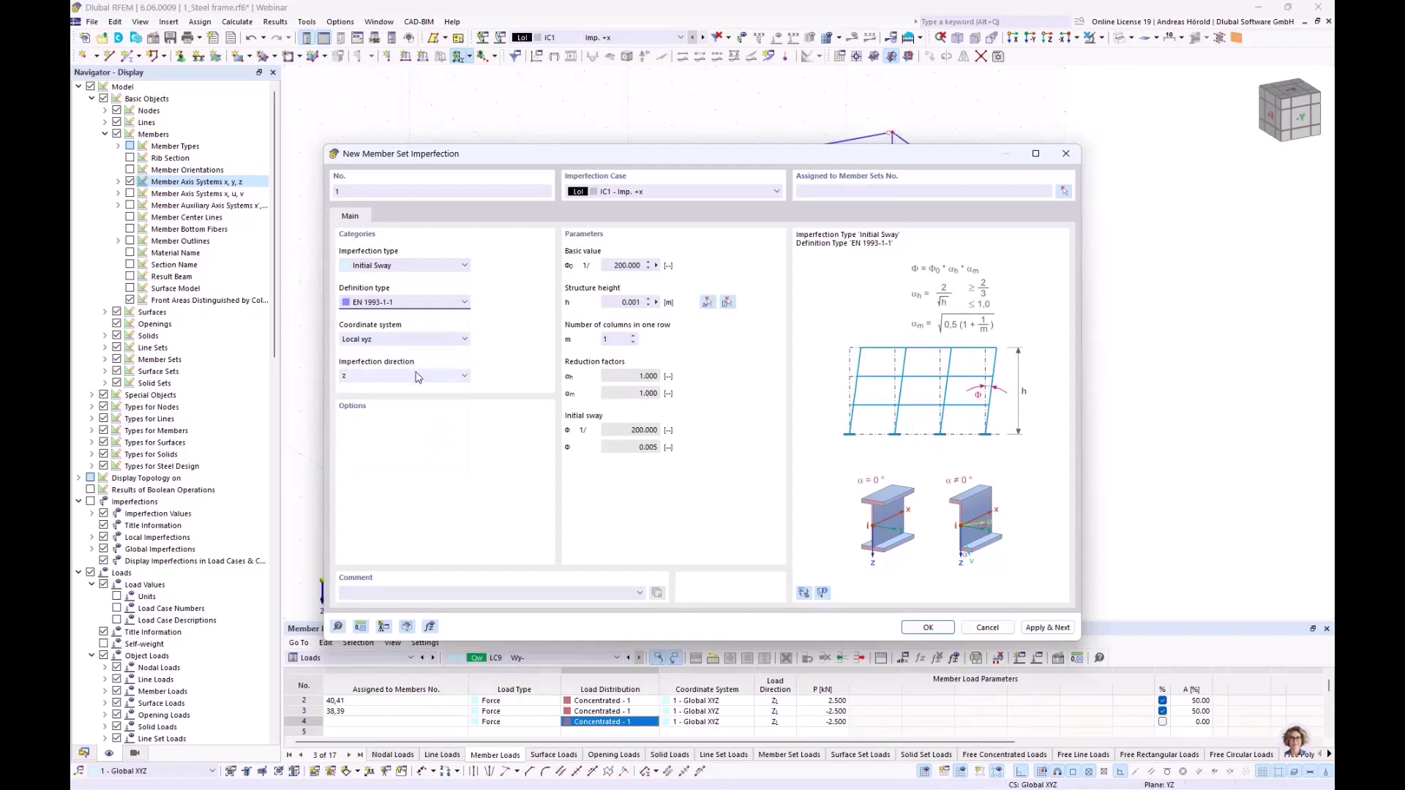
left_click_drag(567, 157, 793, 133)
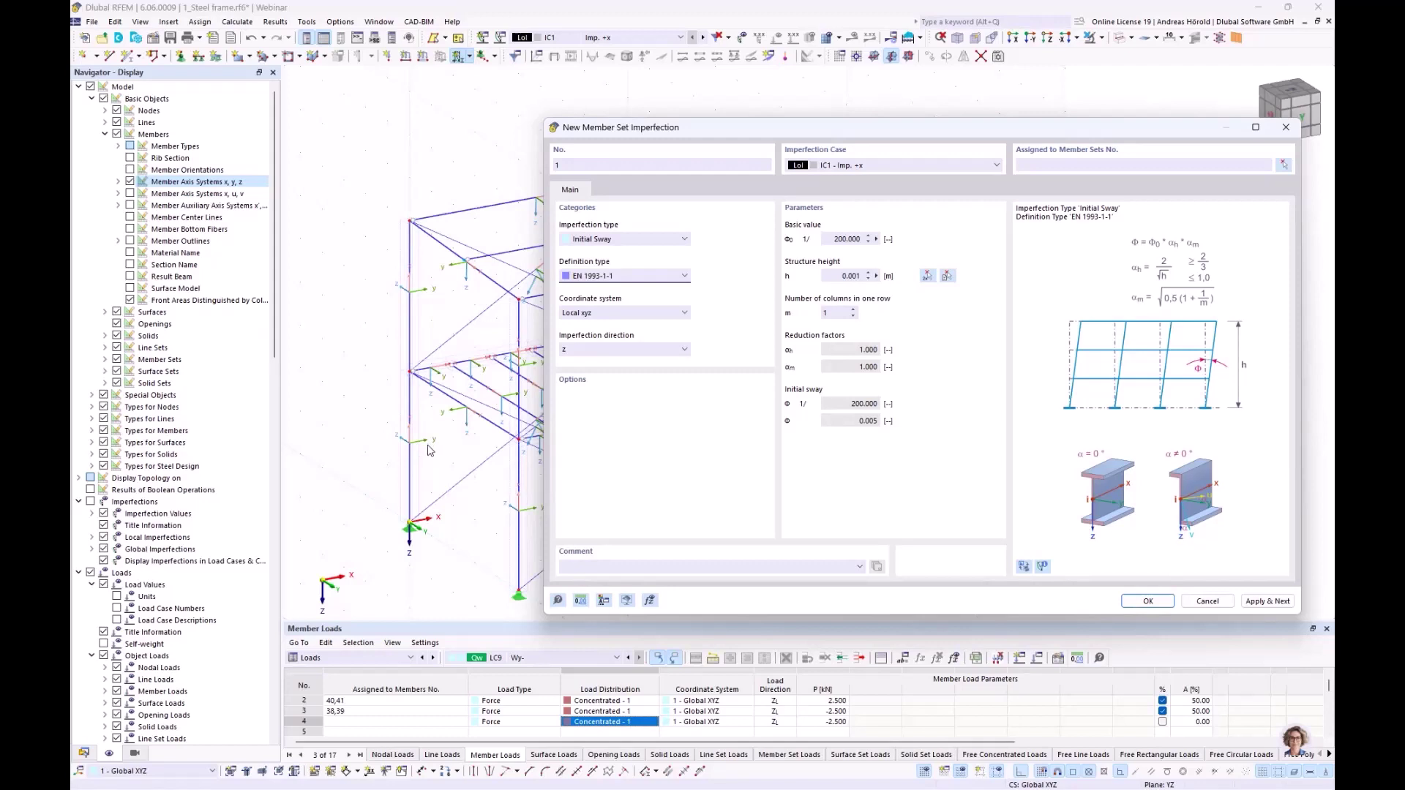
left_click(603, 350)
left_click(600, 384)
- Set the structure height to 6.750 m by measuring a column in the model, and set three columns in one row
left_click(877, 276)
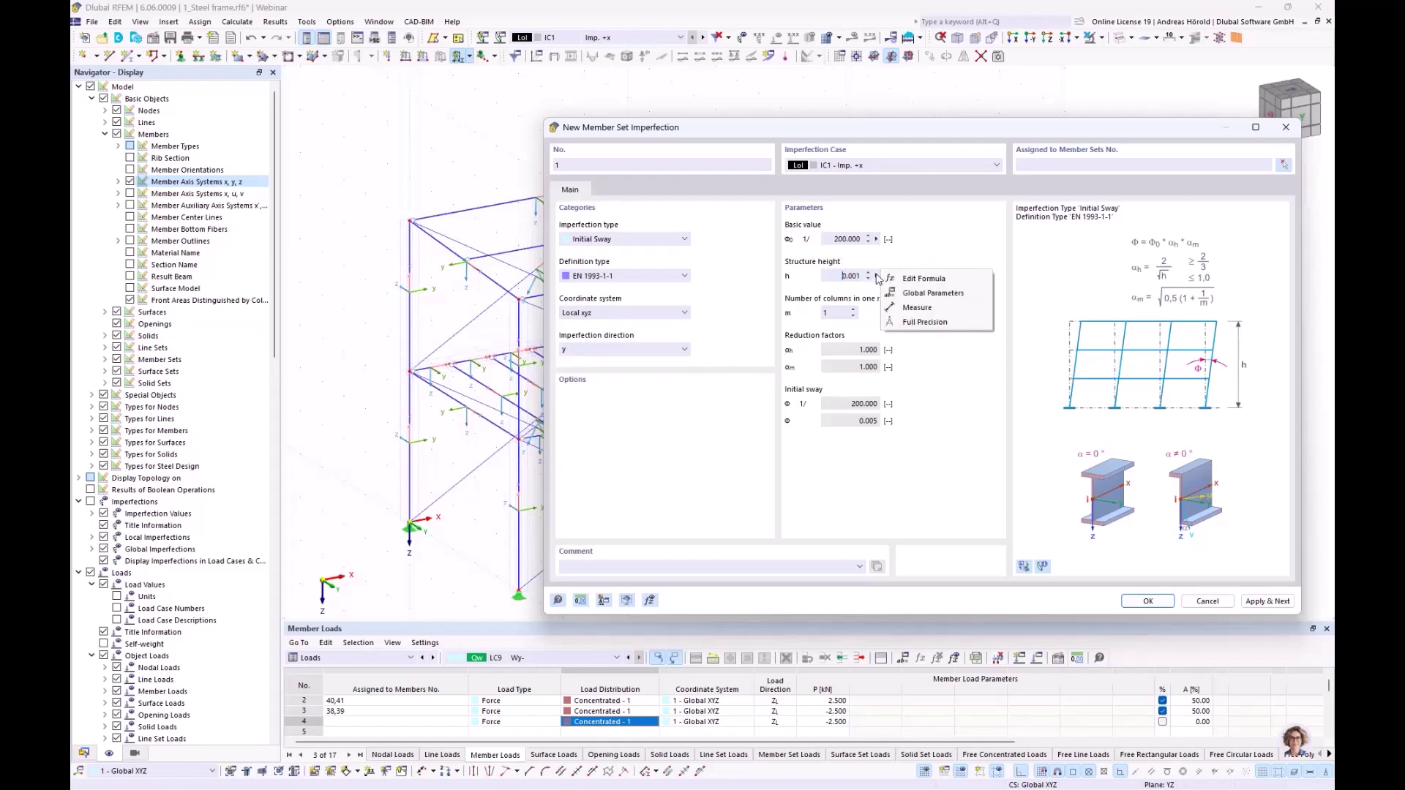
left_click(916, 307)
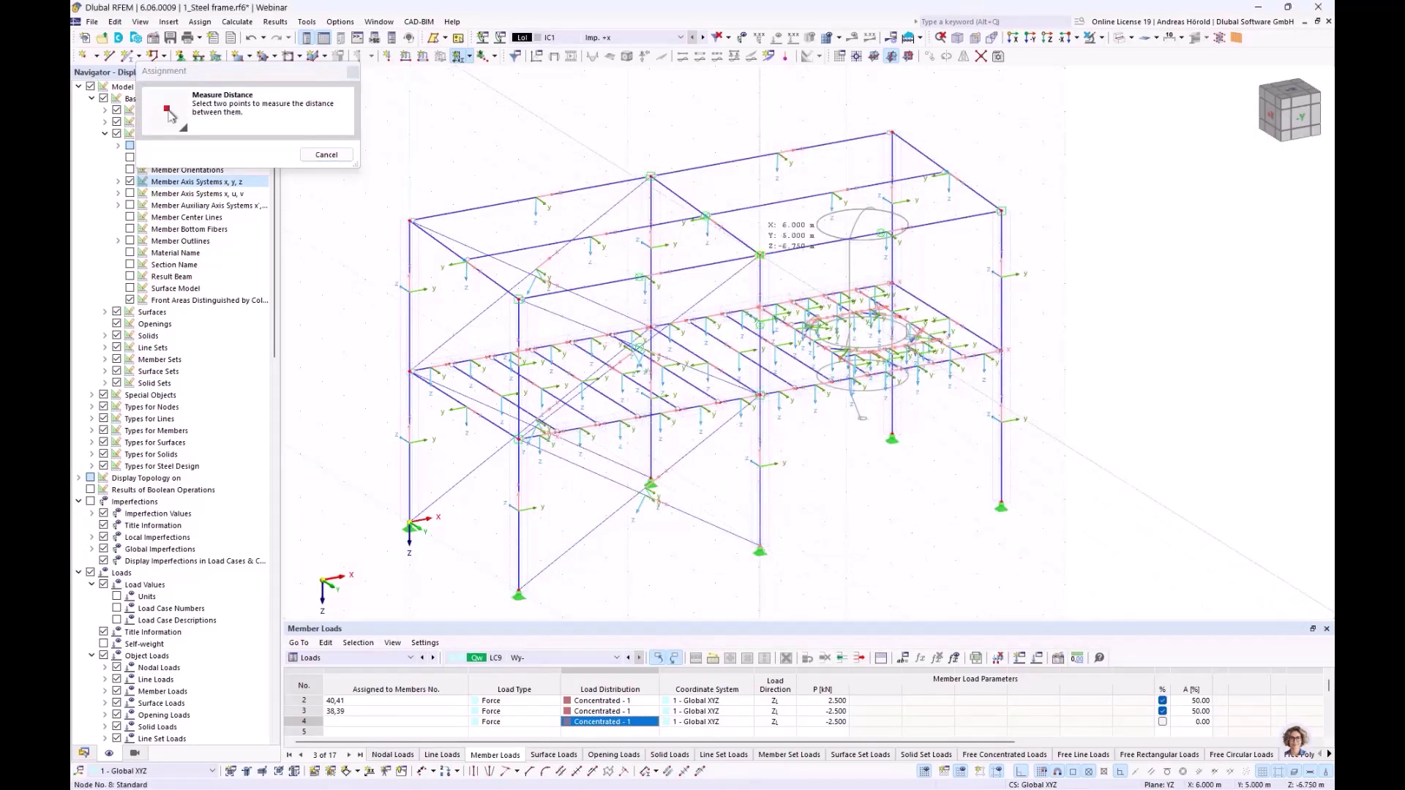
left_click(761, 256)
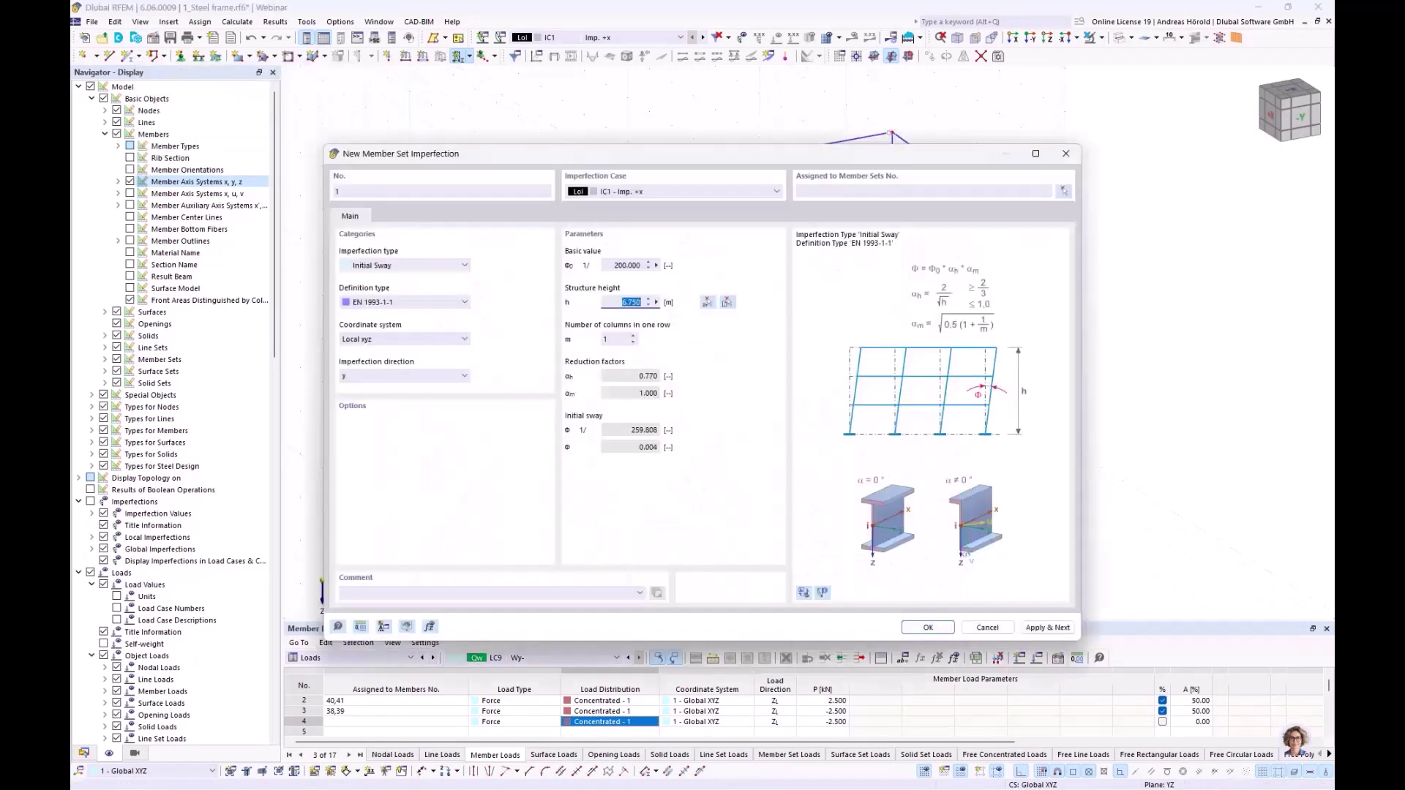
left_click(633, 336)
left_click(633, 336)
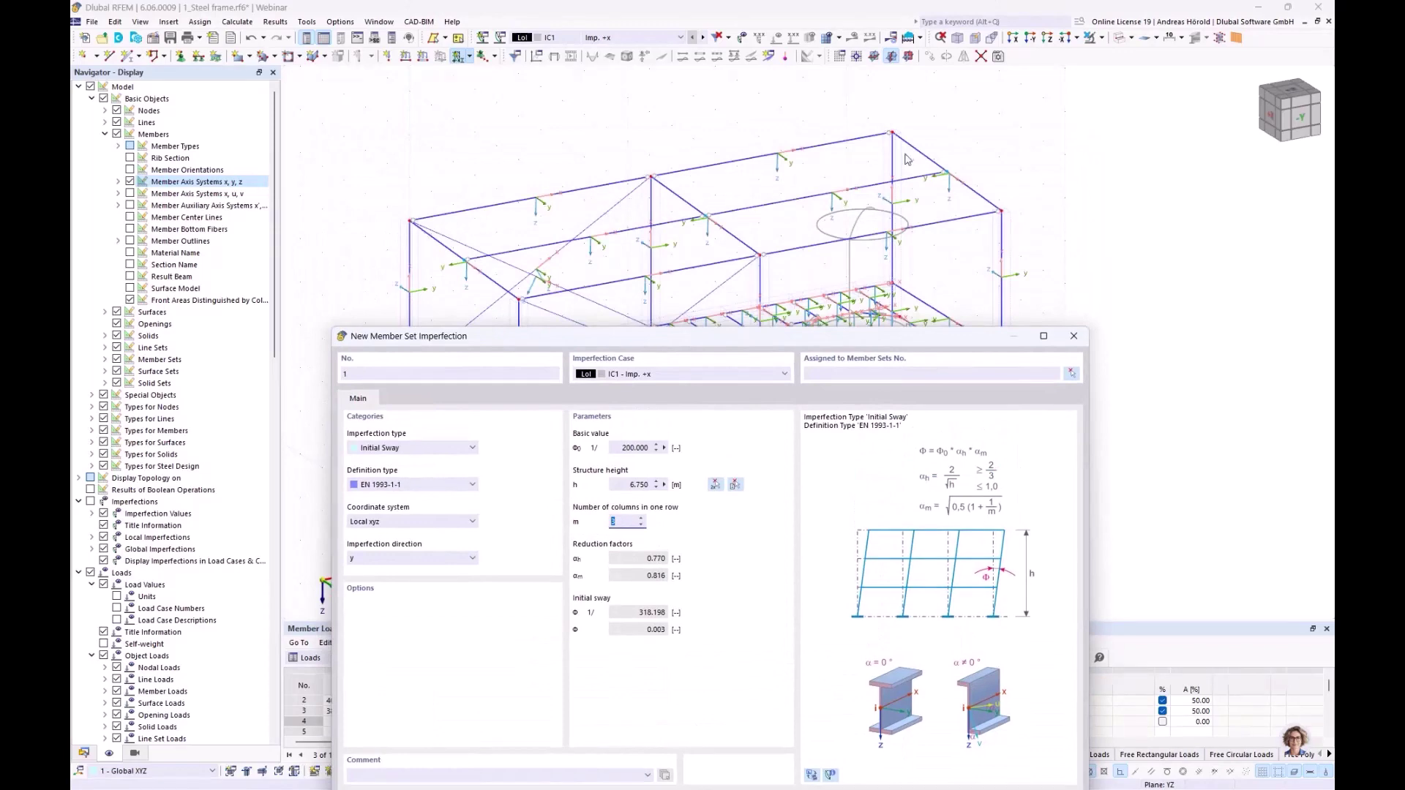
left_click_drag(711, 337, 741, 102)
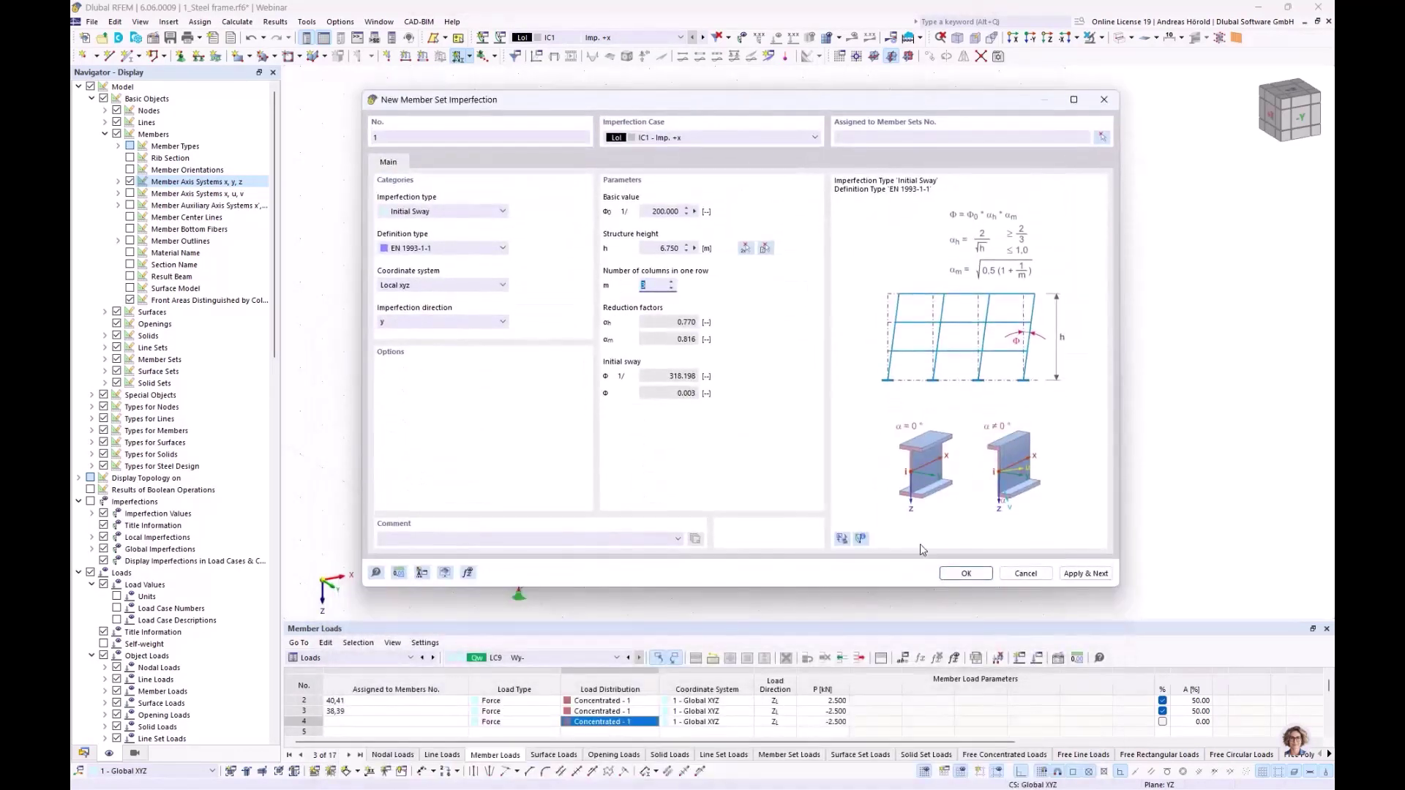
left_click(966, 573)
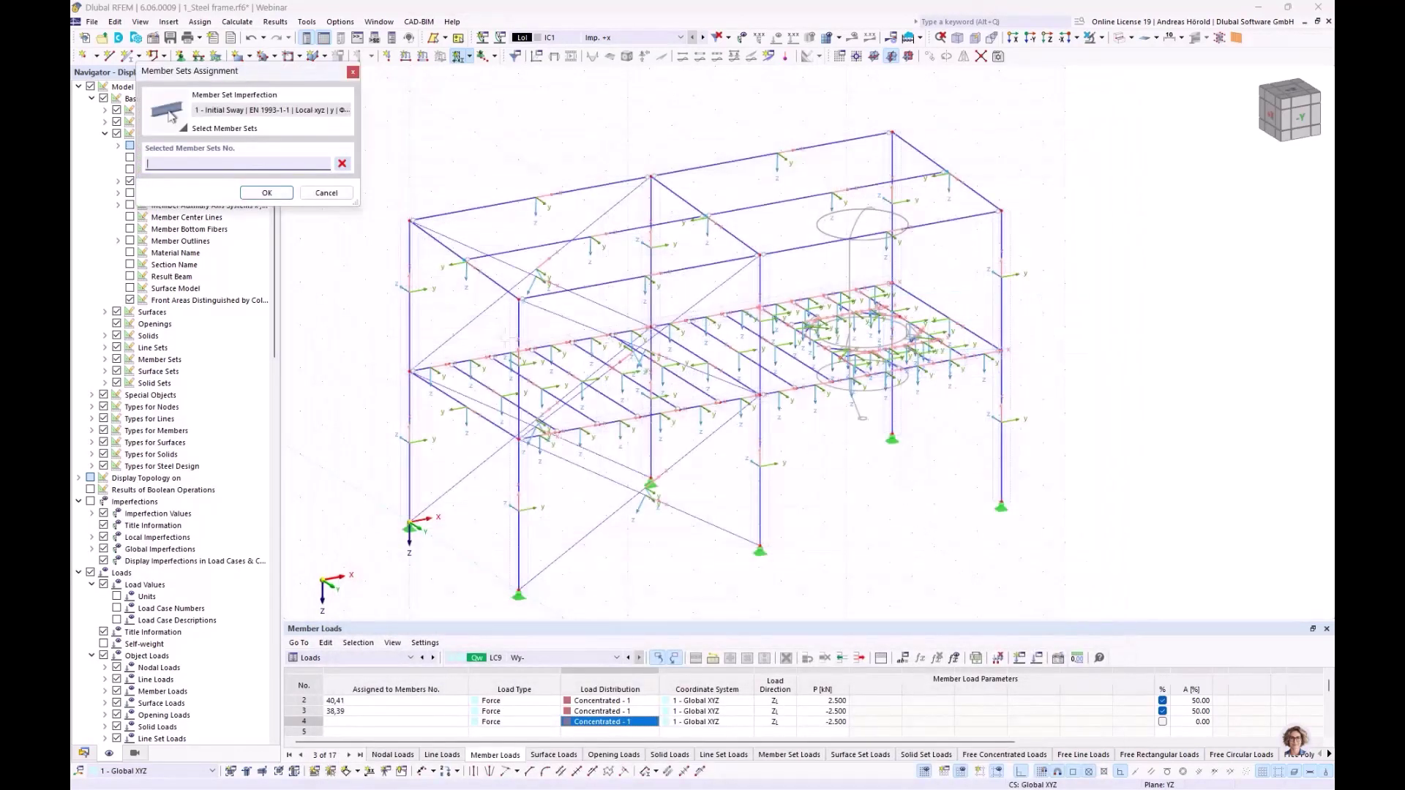
- Assign the +x initial sway to column member sets 1 to 6 and display the imperfections on the frame
left_click(421, 316)
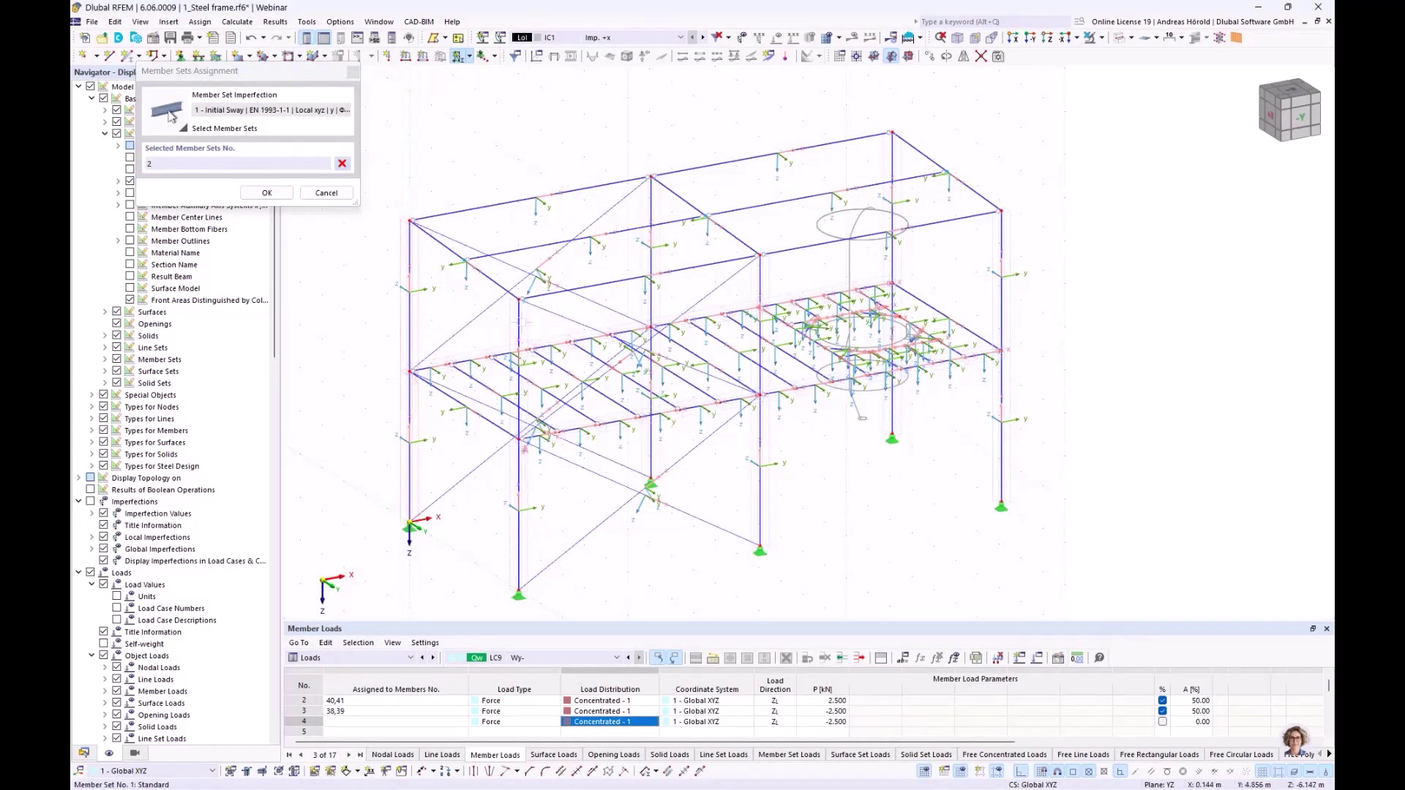
left_click(521, 448)
left_click(761, 289)
left_click(803, 282)
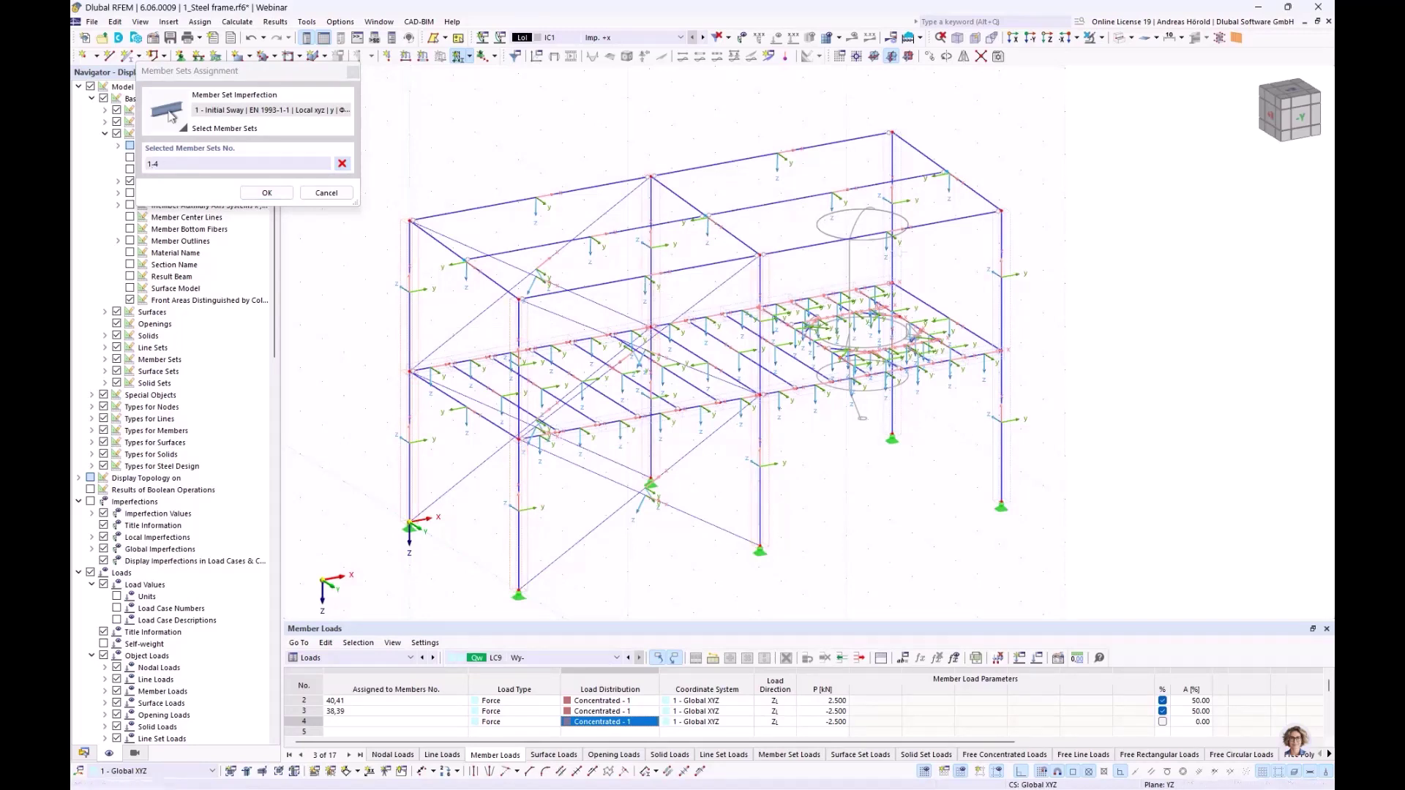
left_click(908, 260)
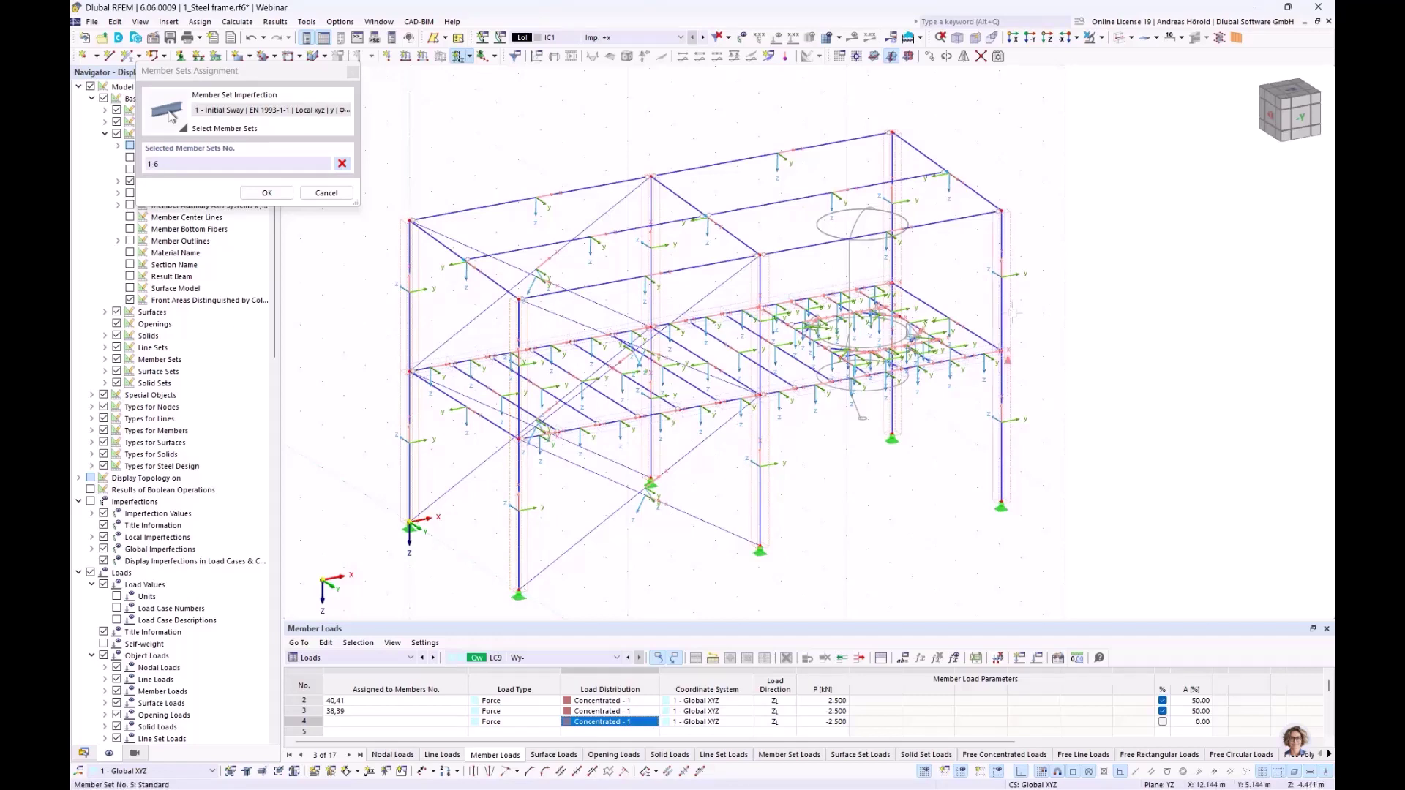
left_click(264, 193)
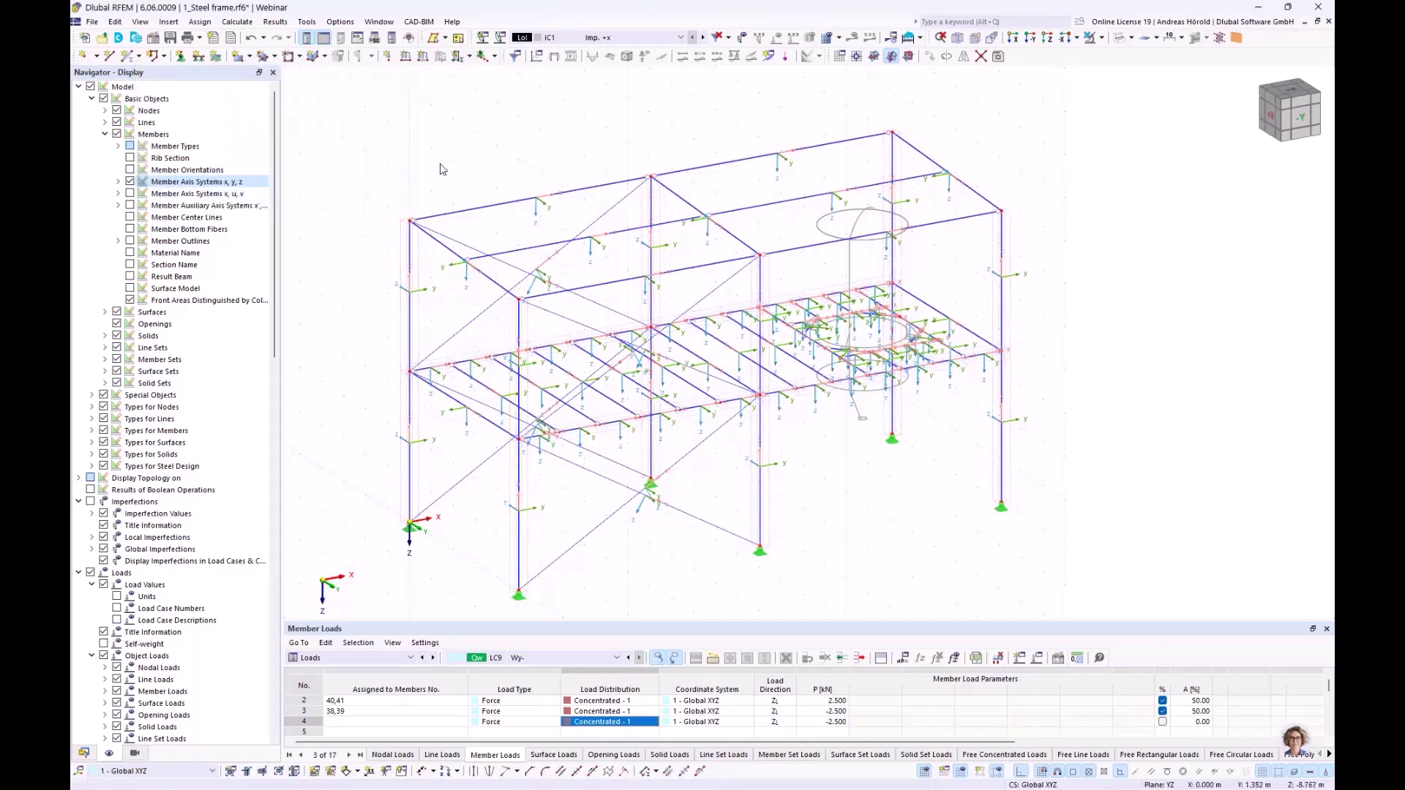
left_click(742, 37)
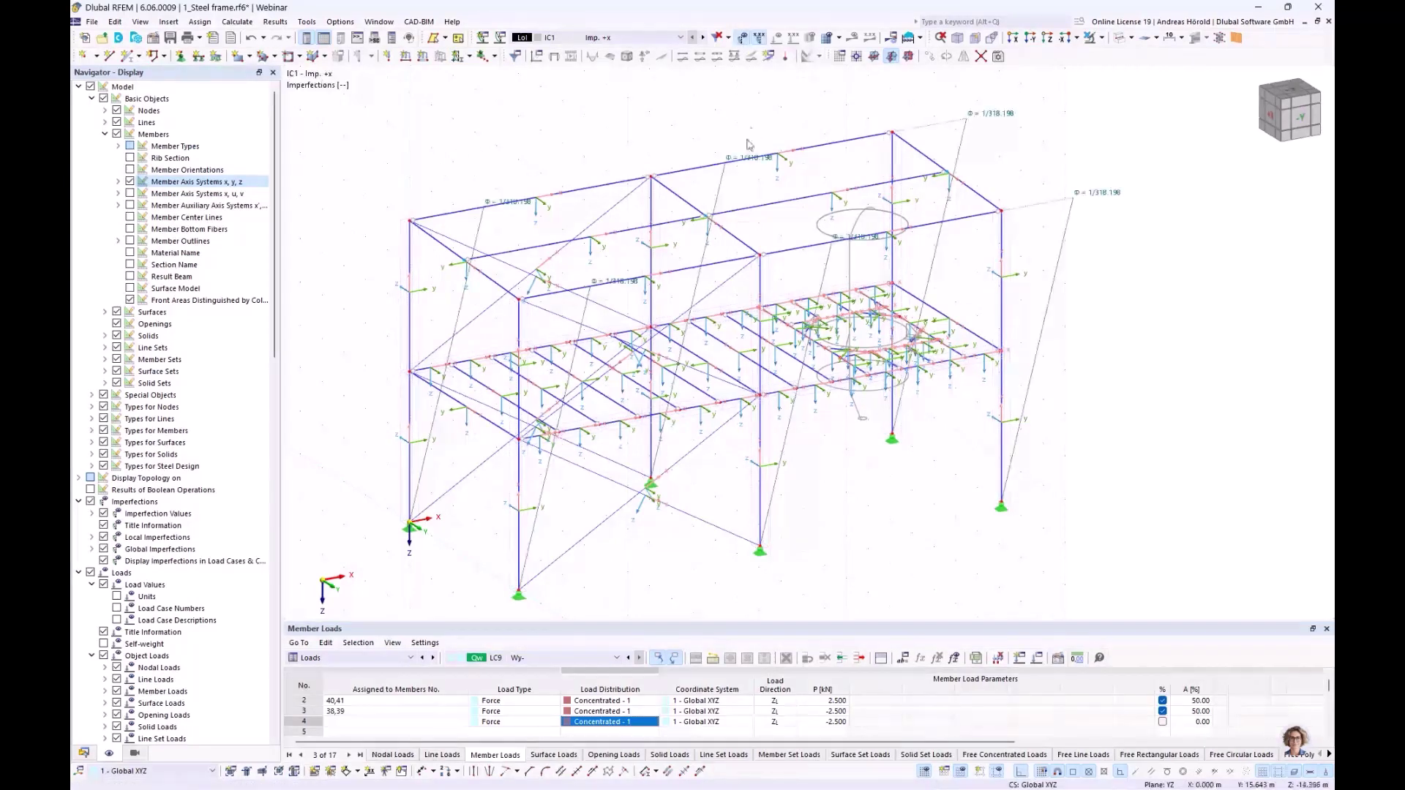
middle_click_drag(569, 367, 543, 357, "ctrl")
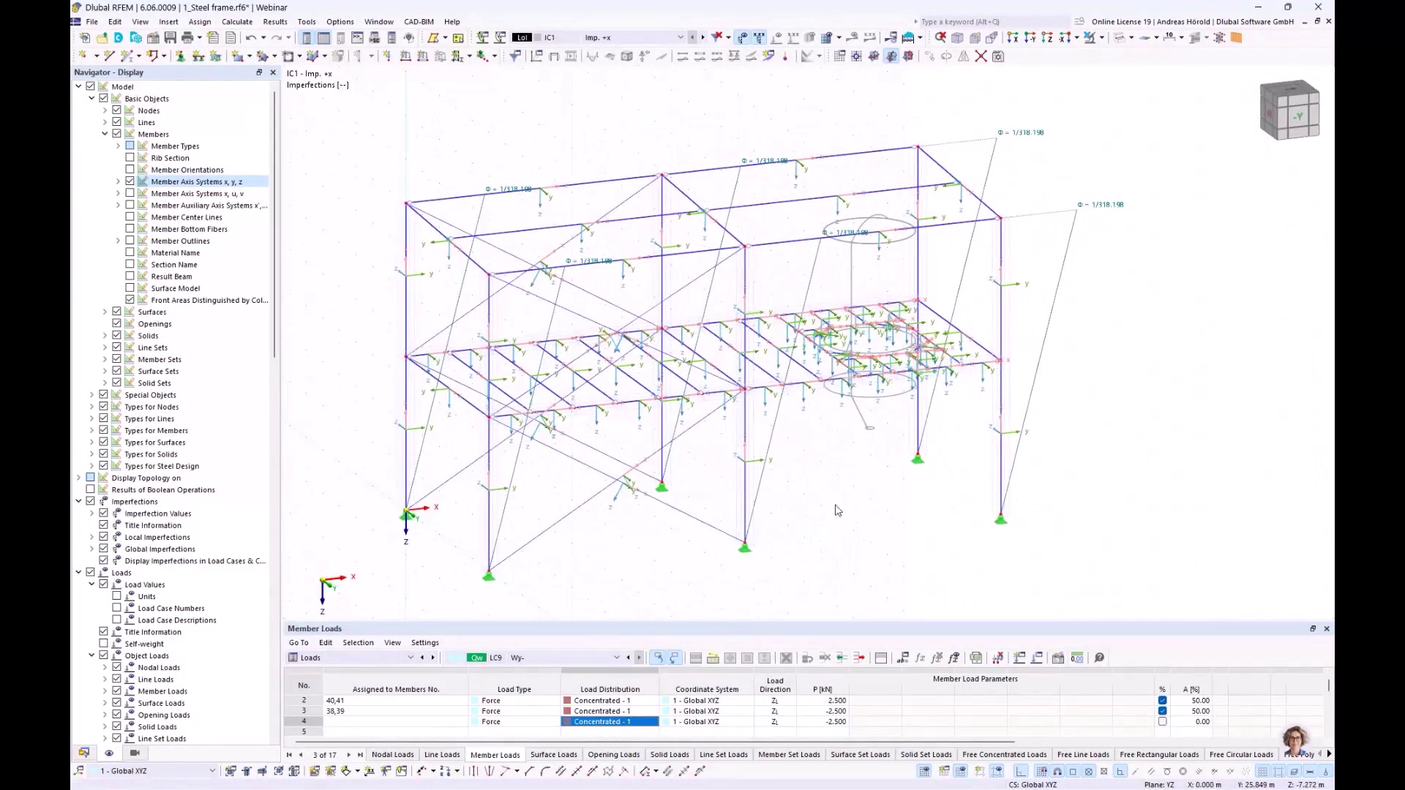
- Start another member set imperfection in IC2 (Imp. +y) as an initial sway per EN 1993-1-1 in local direction -z
left_click(470, 56)
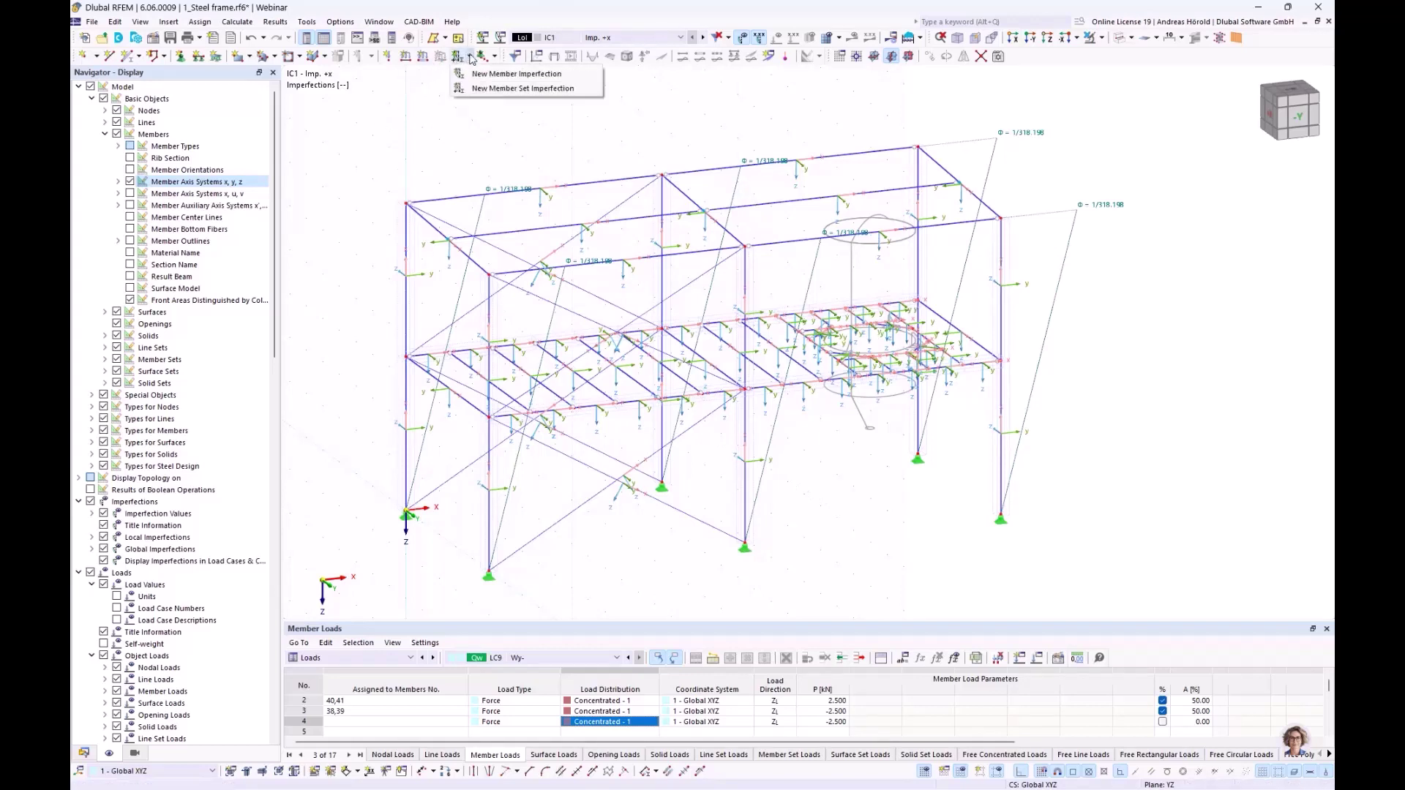
left_click(504, 88)
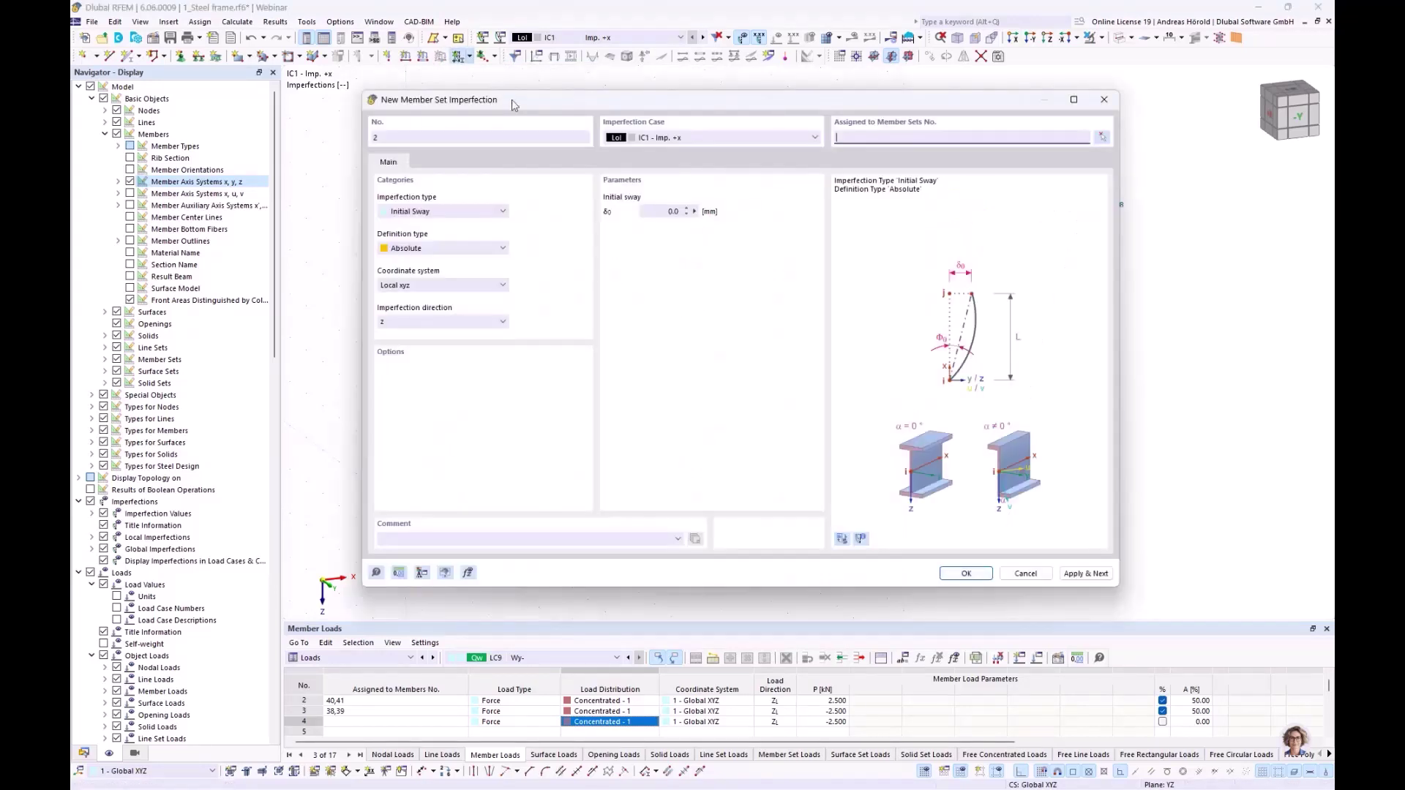
left_click(677, 138)
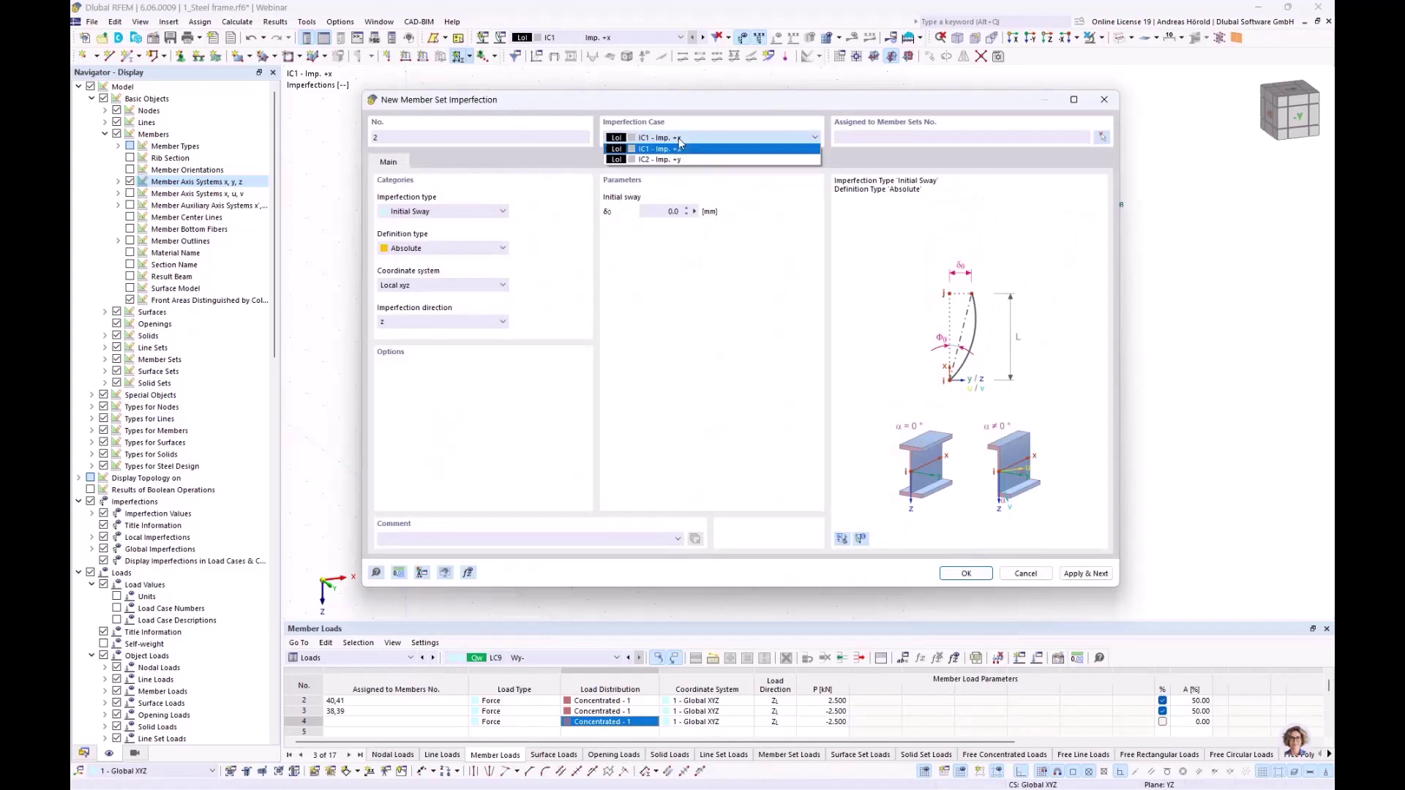
left_click(679, 160)
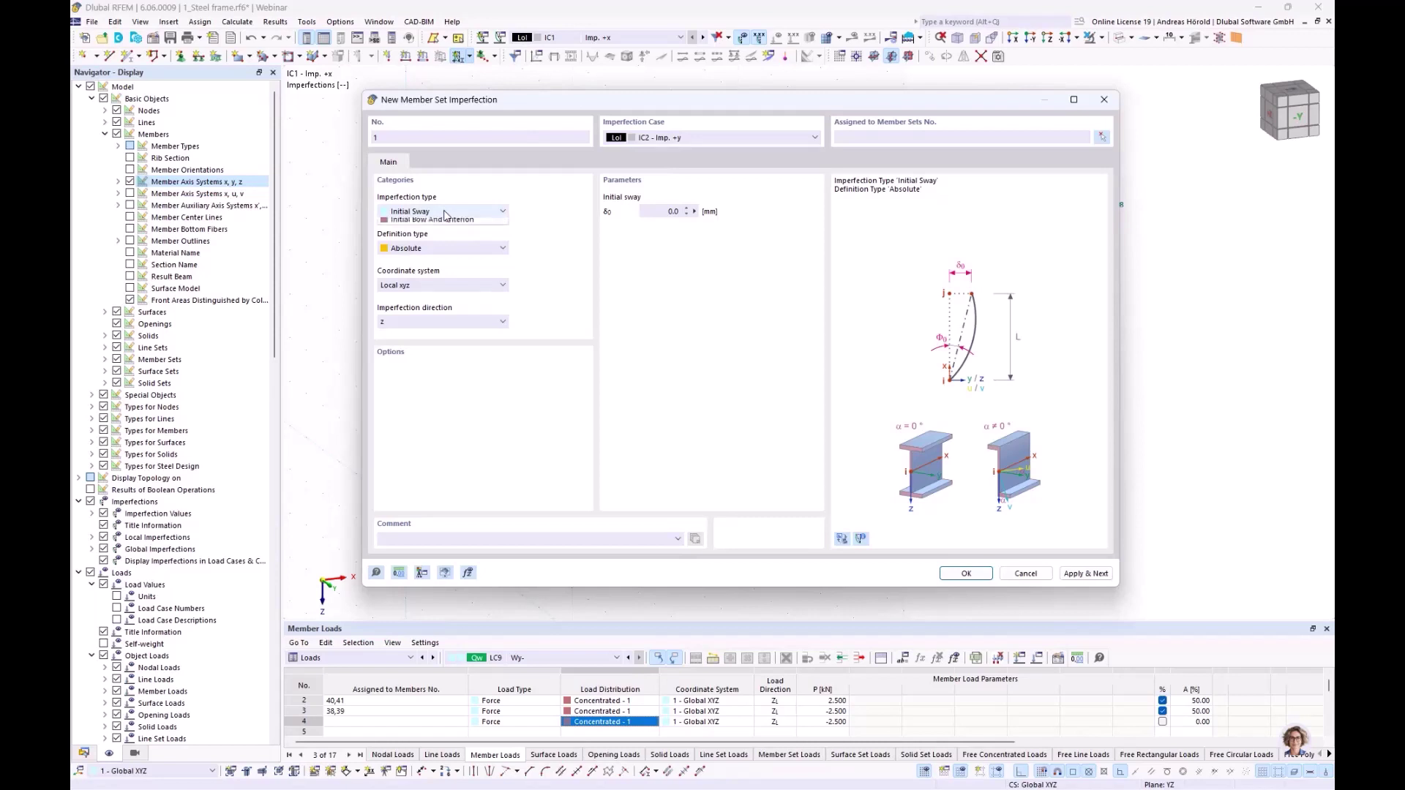
left_click(449, 249)
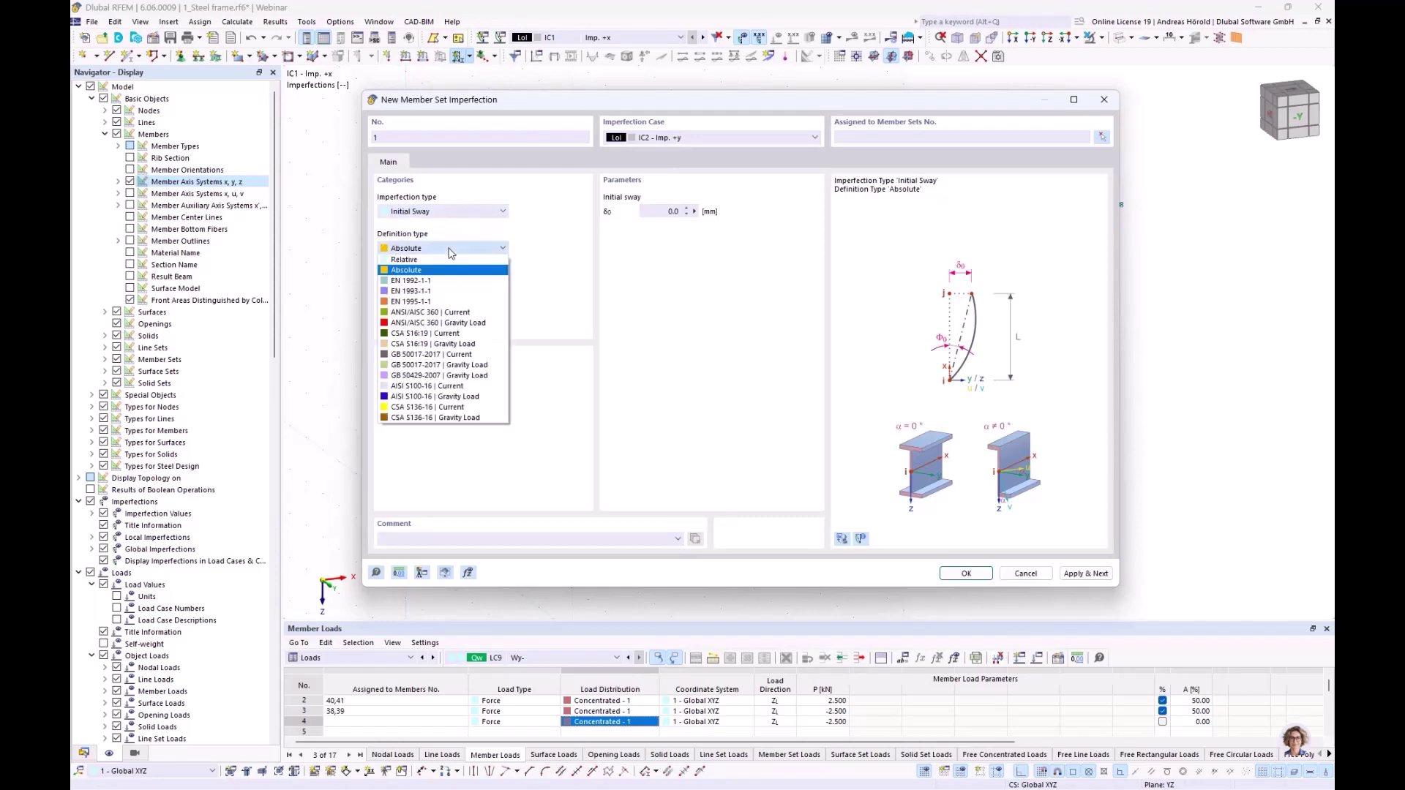
left_click(454, 291)
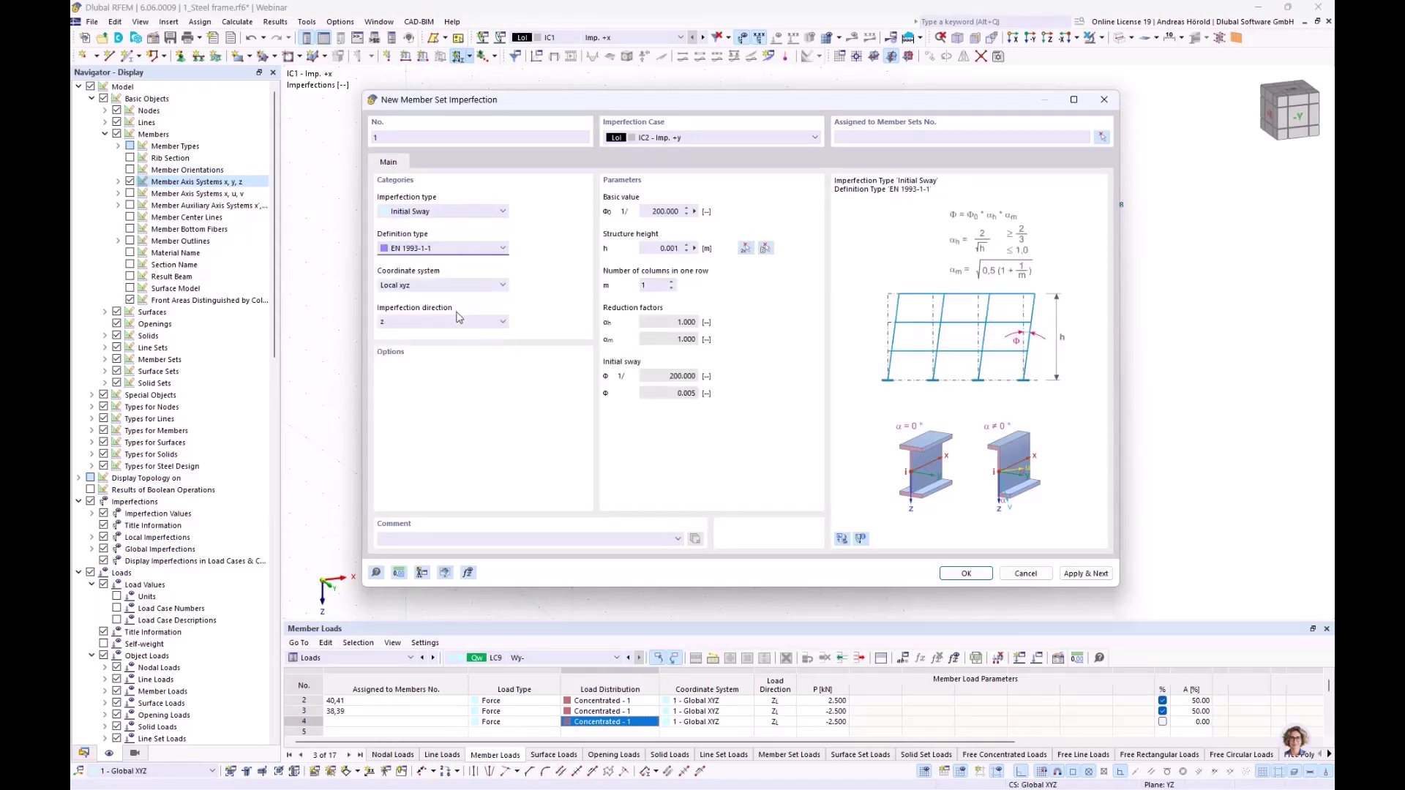
left_click_drag(497, 105, 661, 108)
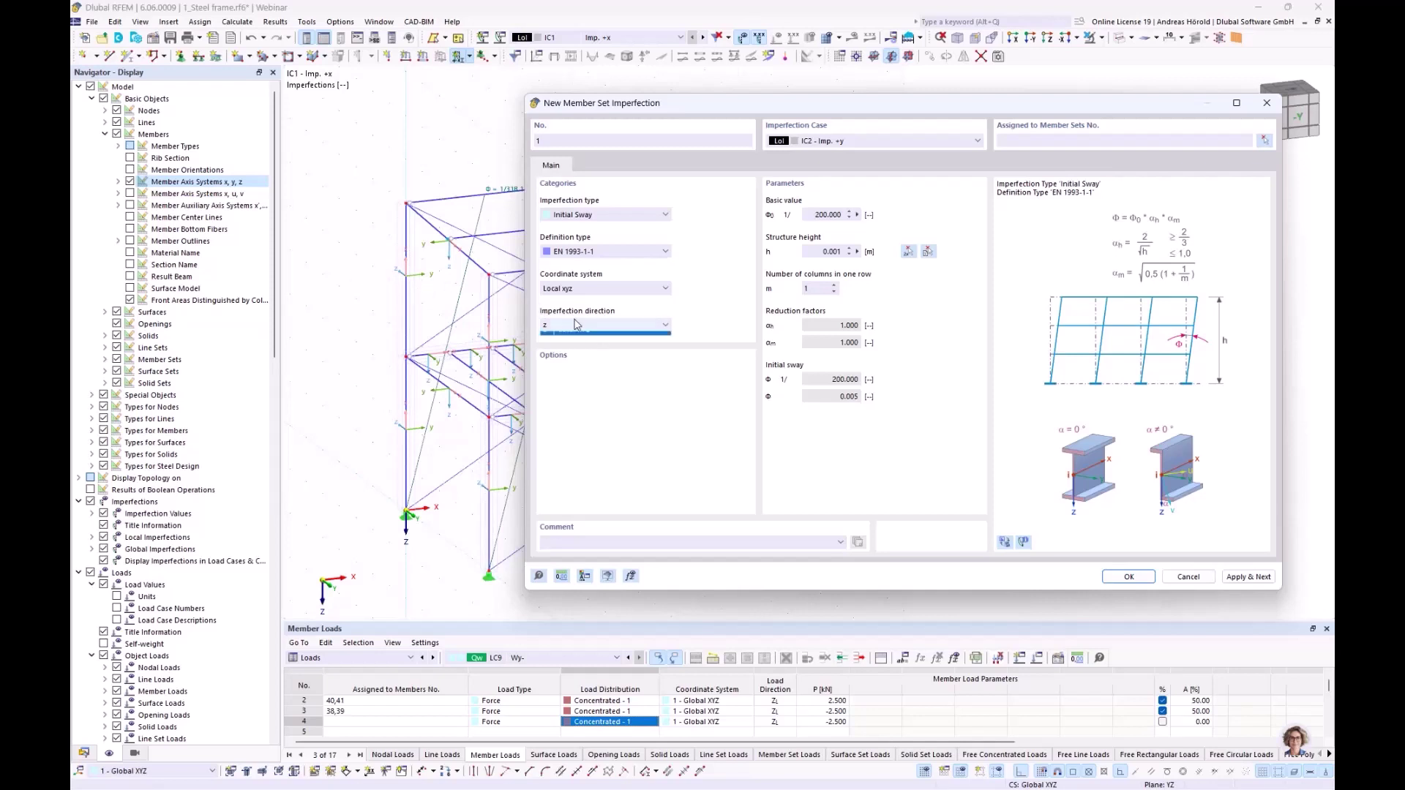
left_click(571, 325)
left_click(595, 354)
- Set the structure height to 6.75 m and the number of columns in one row to two, confirming the imperfection
left_click(818, 252)
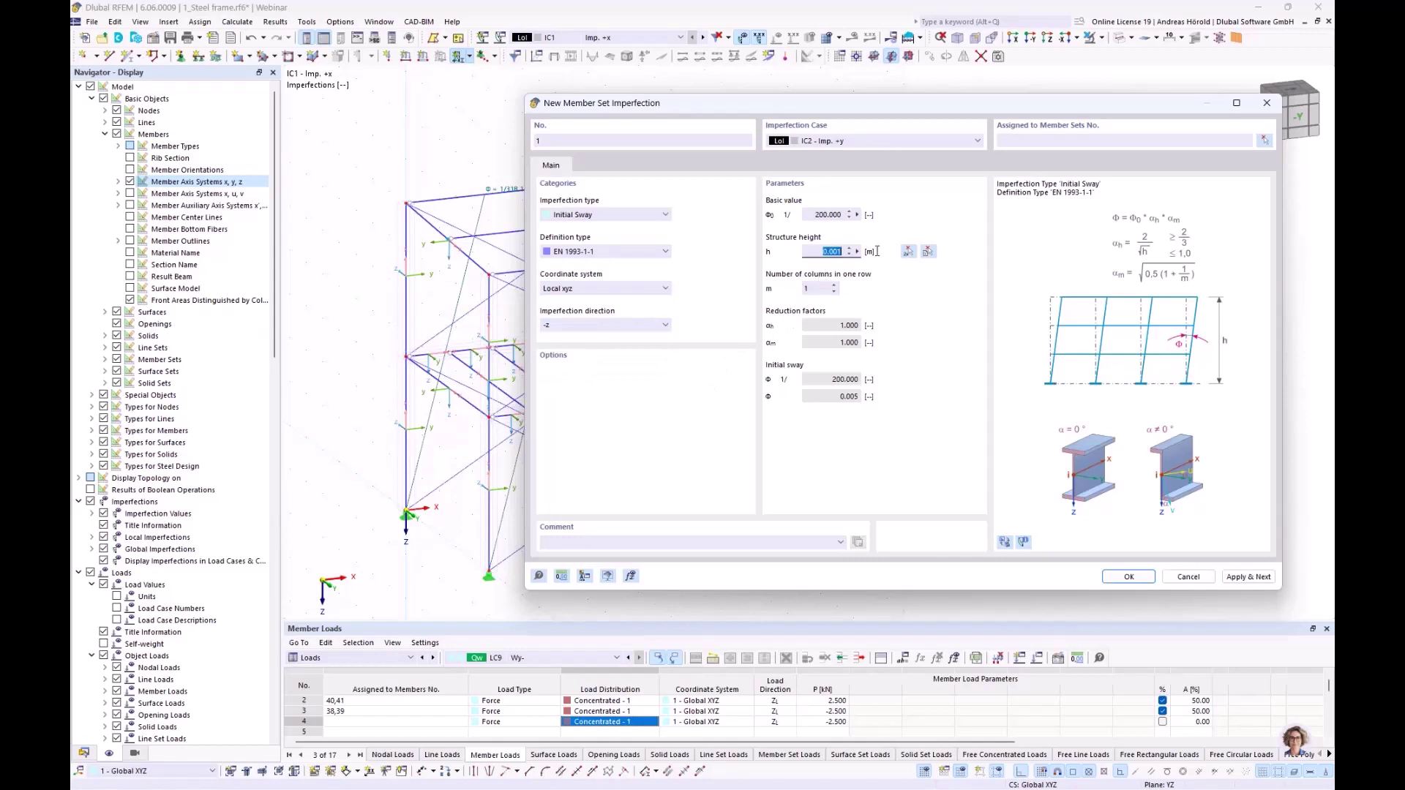
type("6,75")
left_click(835, 291)
left_click(1129, 578)
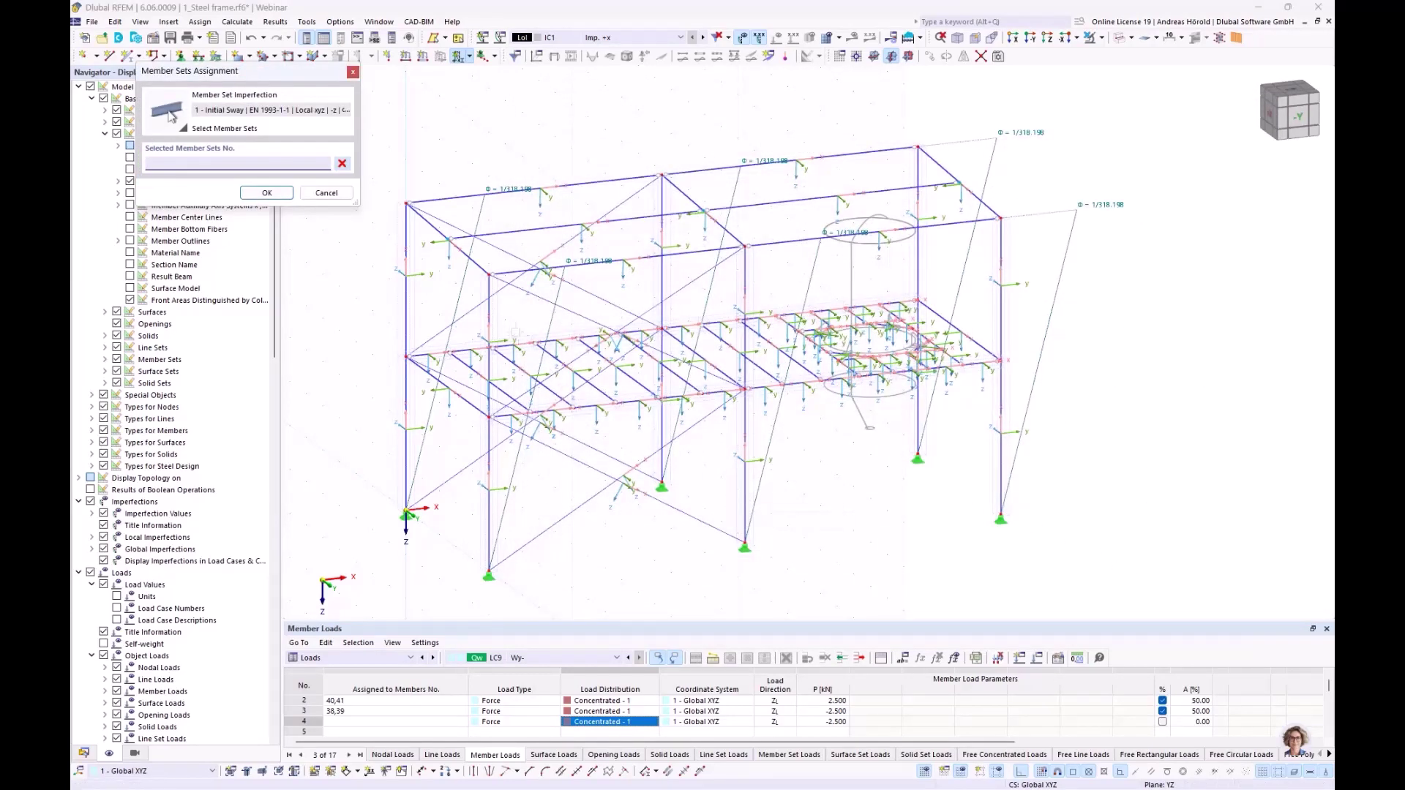
- Assign the +y initial sway to all six column member sets, 1 to 6
left_click(549, 337)
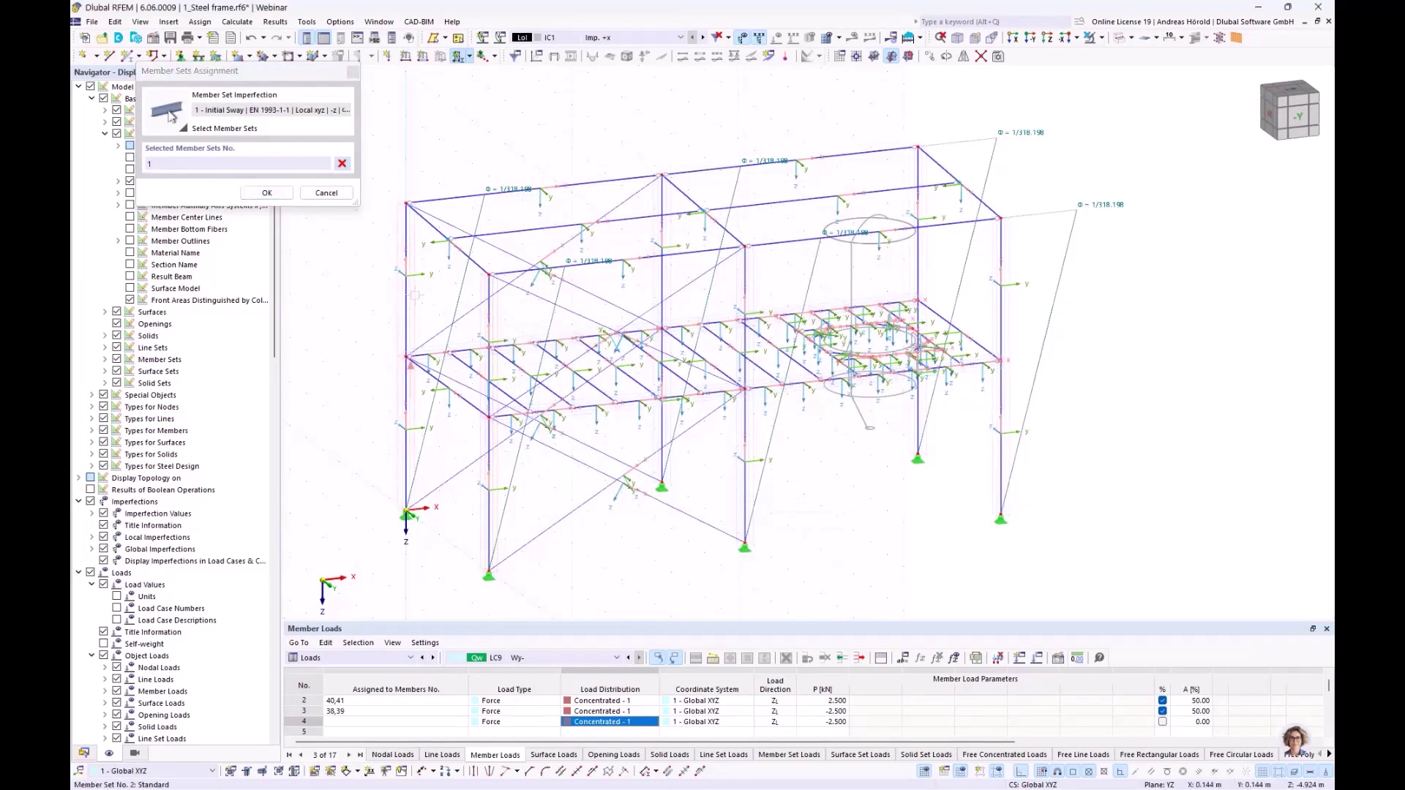
left_click(653, 280)
left_click(653, 280)
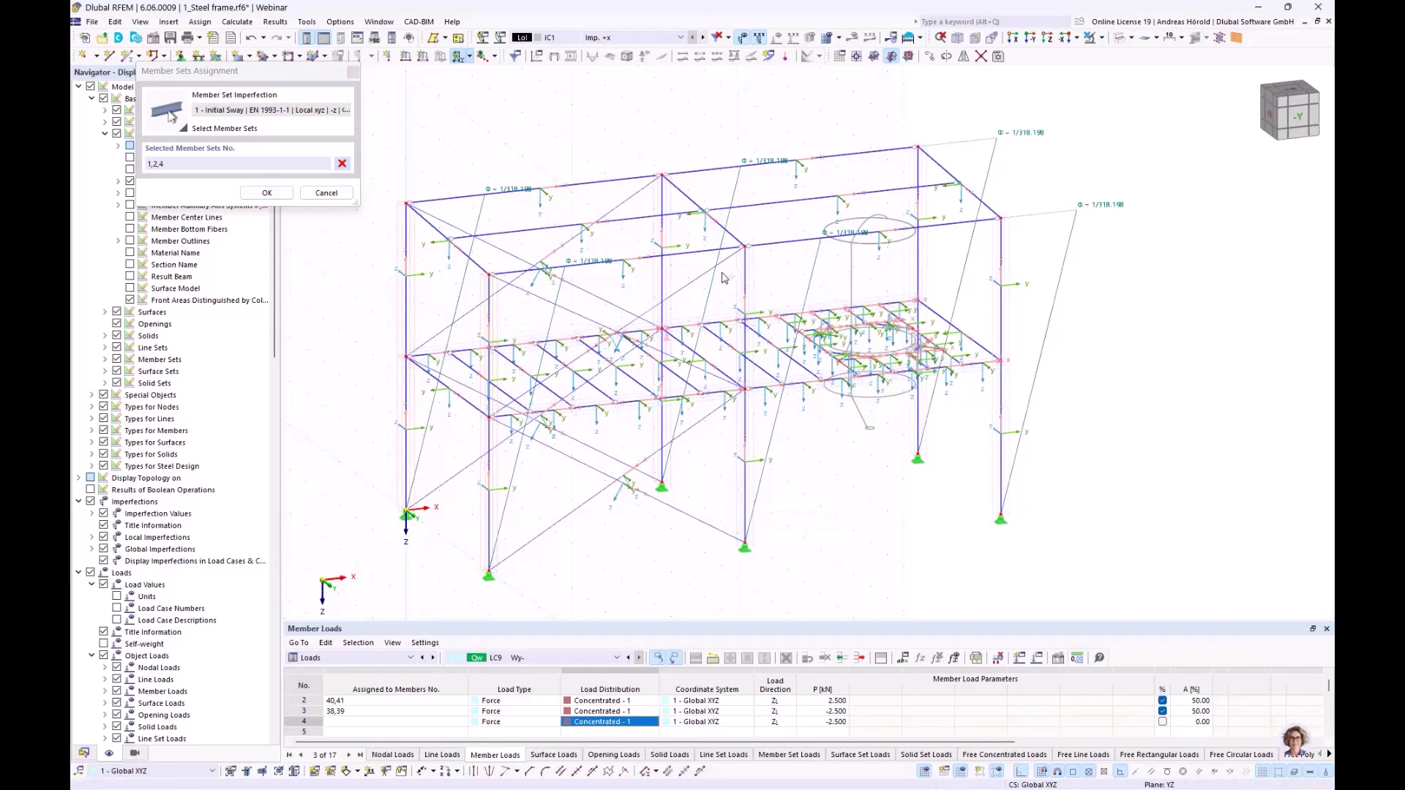
left_click(754, 272)
left_click(911, 269)
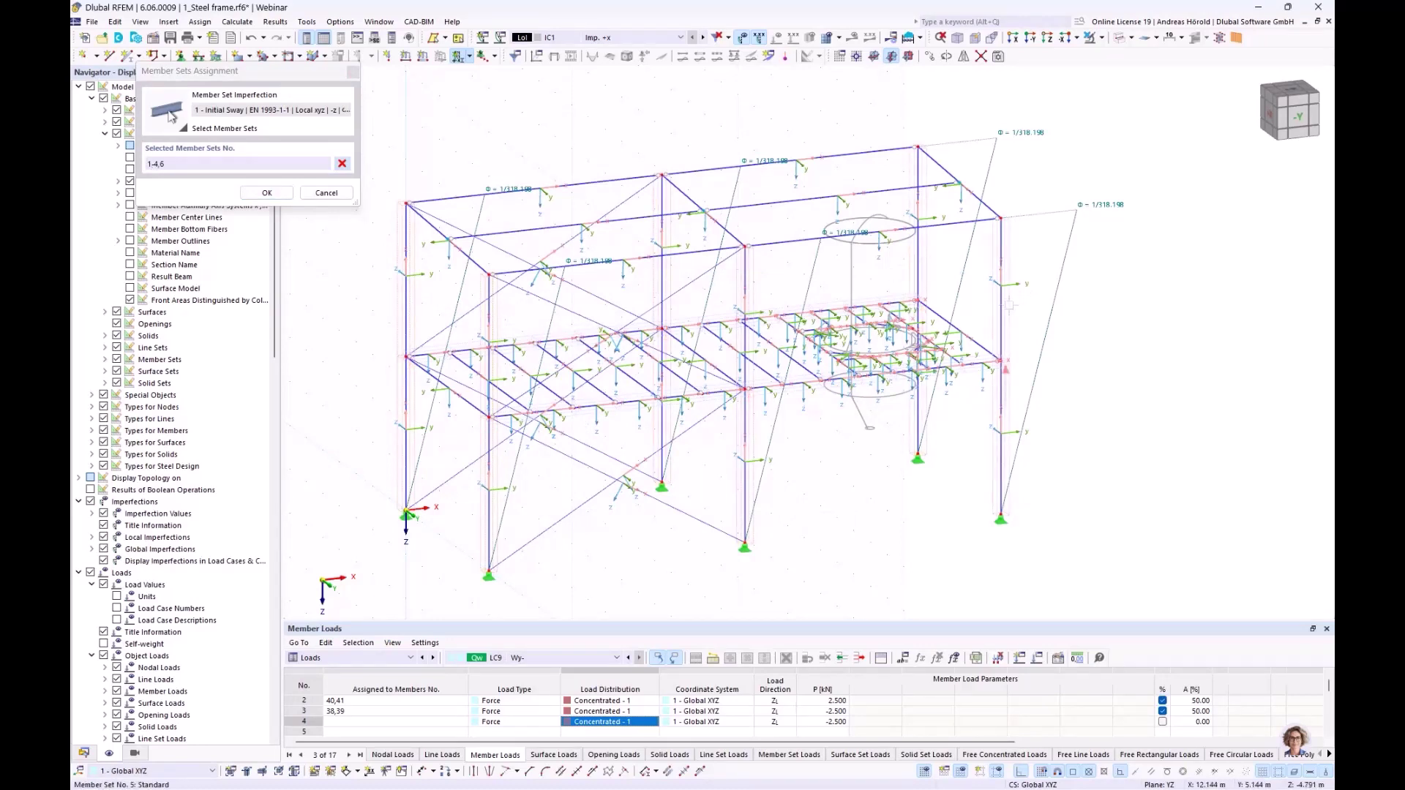
left_click(923, 309)
left_click(267, 193)
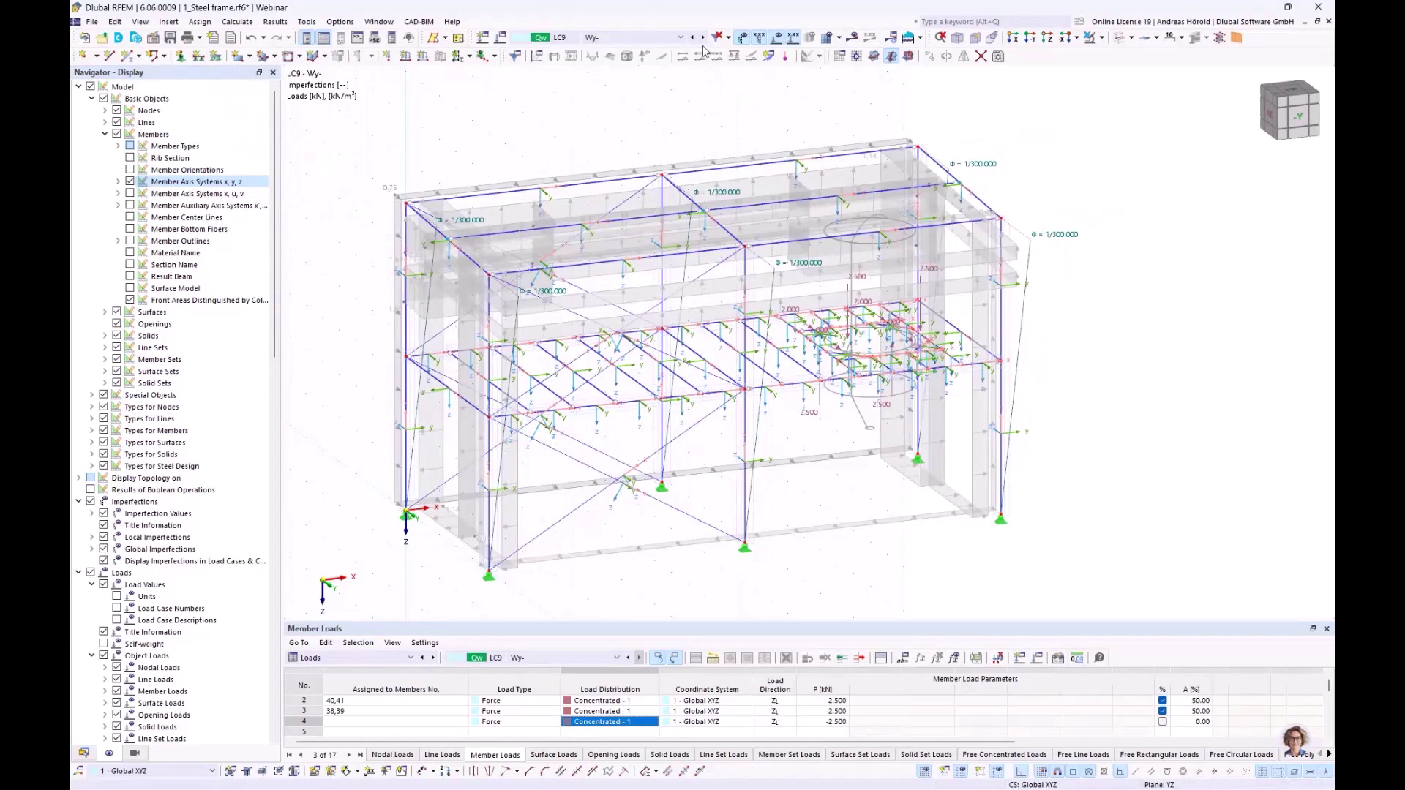
- Make imperfection case IC2 (Imp. +y) current and examine the sway direction of the columns on the frame
left_click(680, 38)
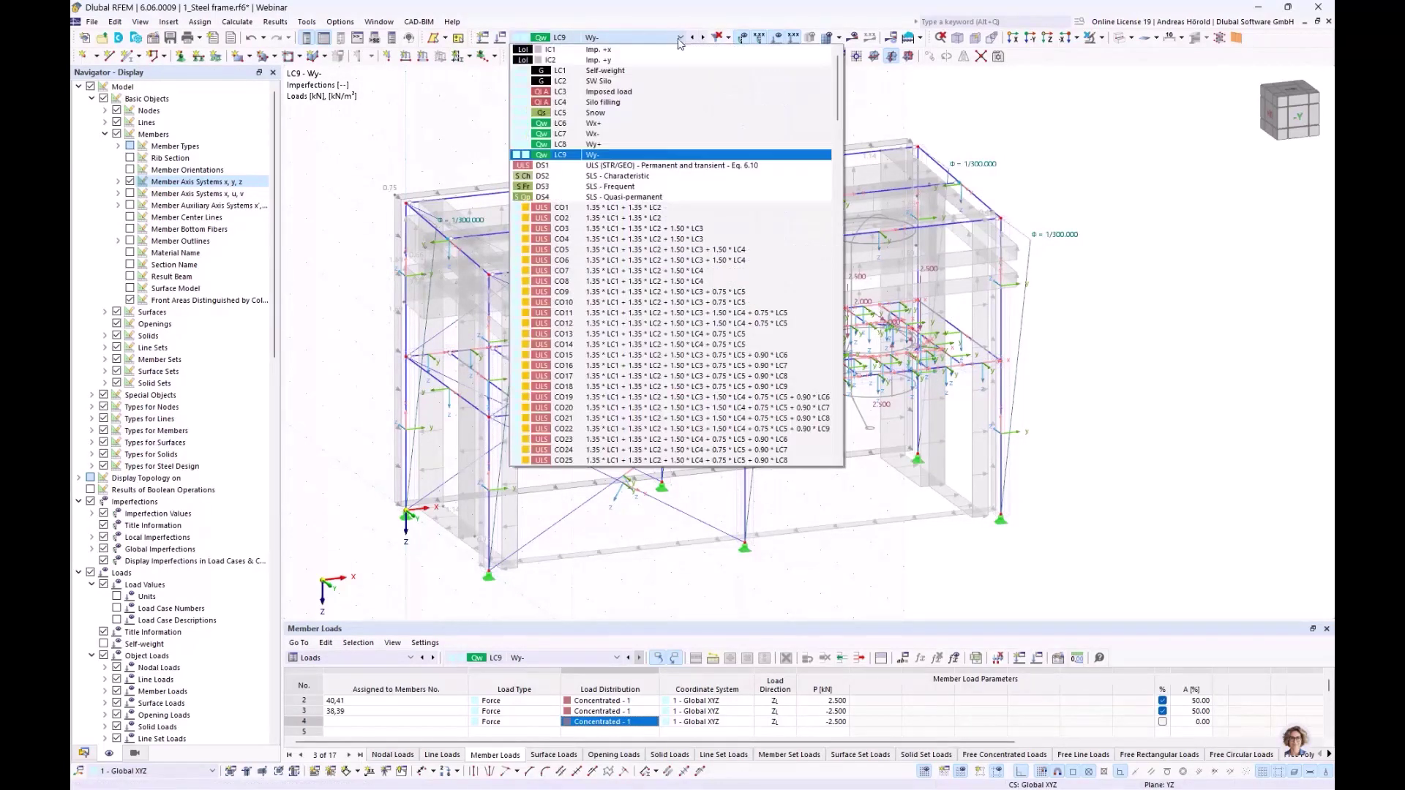
left_click(641, 61)
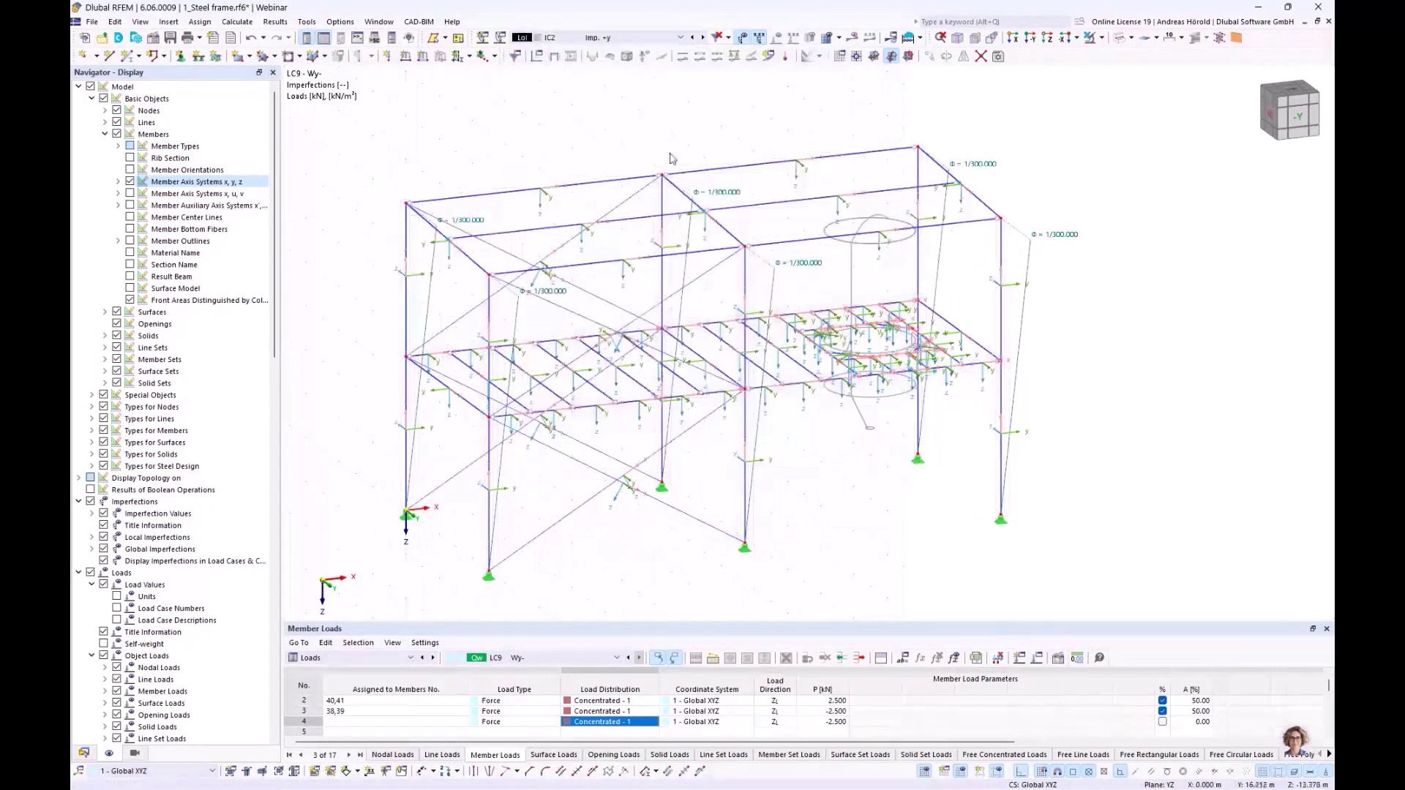
middle_click_drag(782, 418, 815, 412, "ctrl")
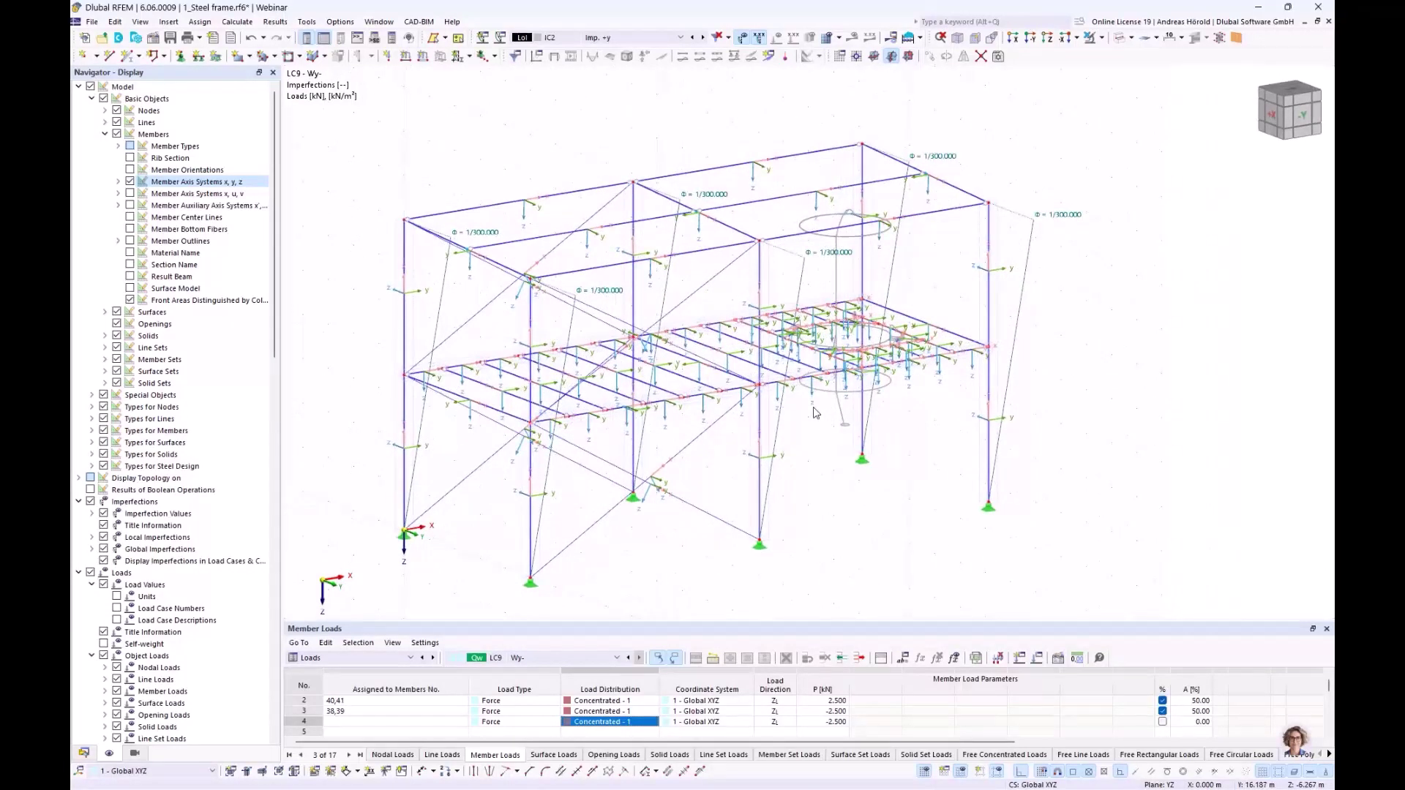
middle_click_drag(832, 478, 878, 463)
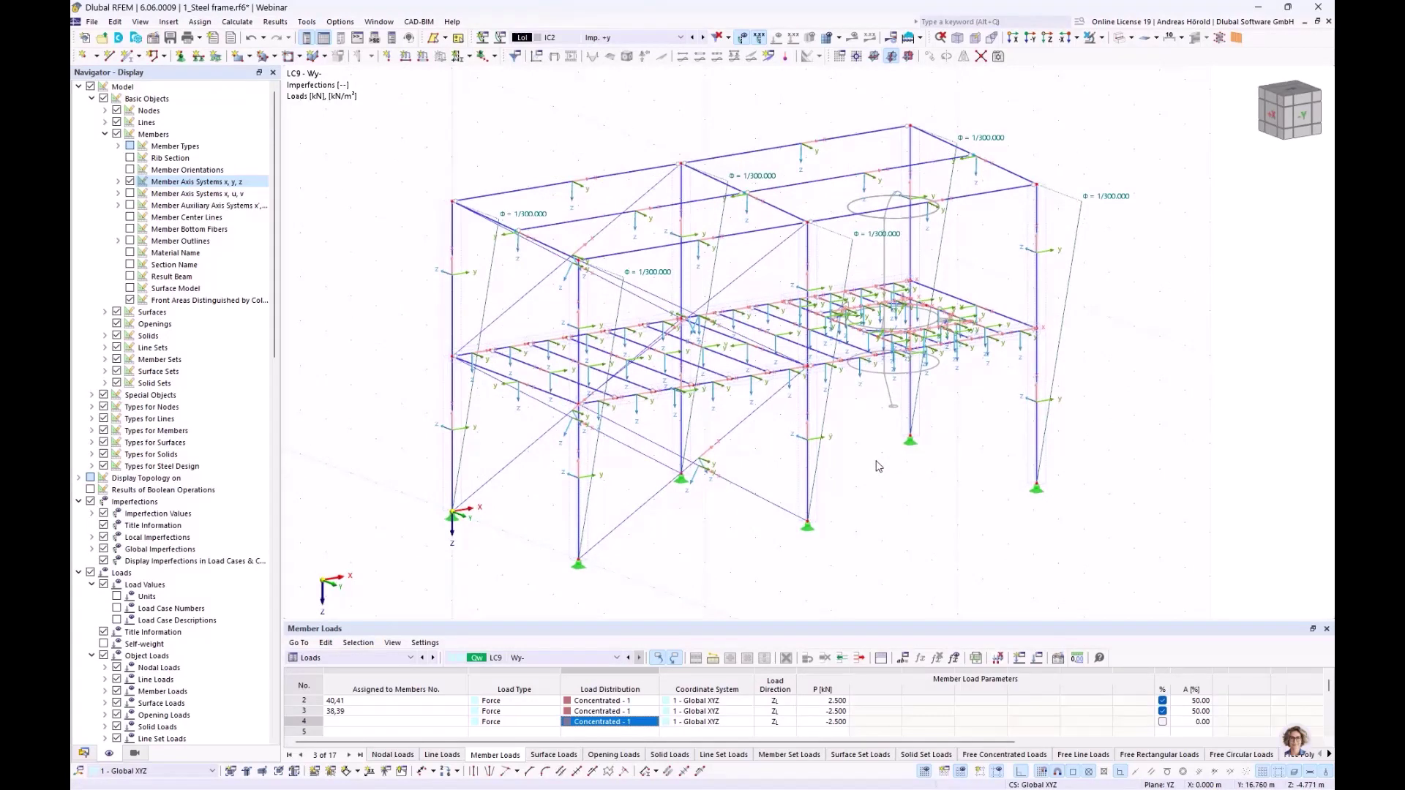